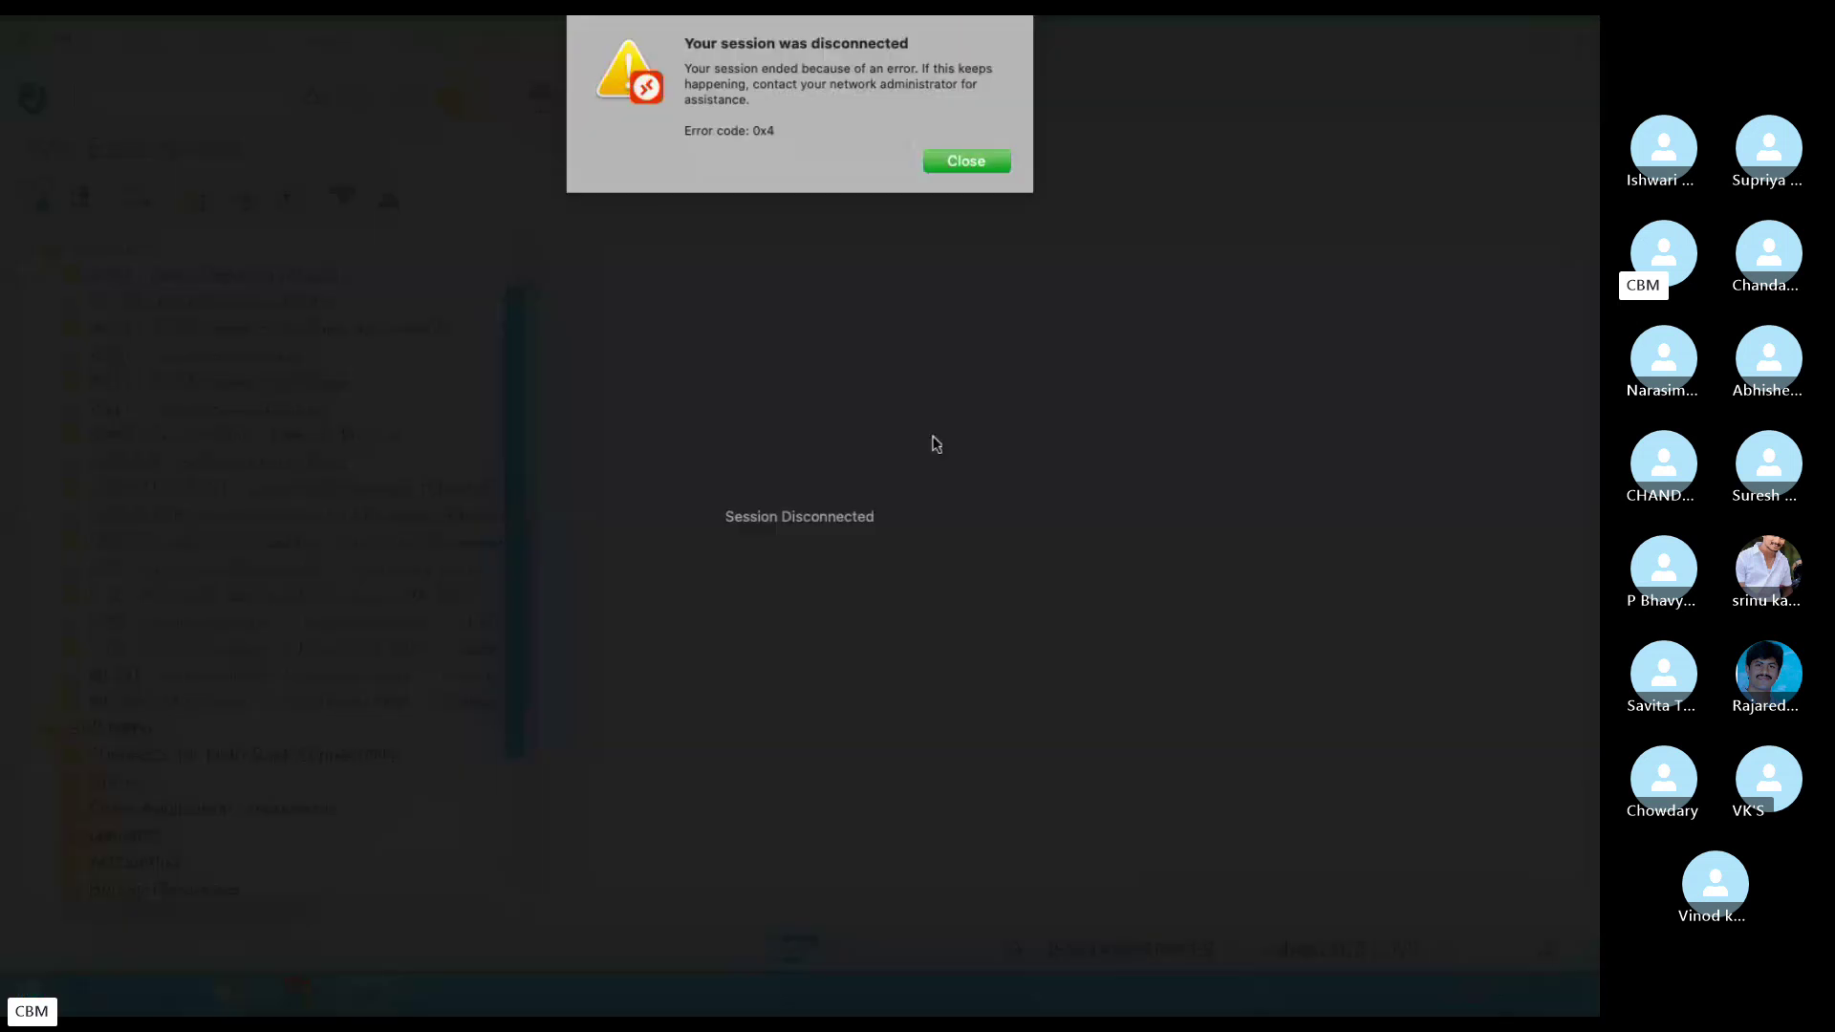
{"action": "left_click", "coordinate": [974, 160]}
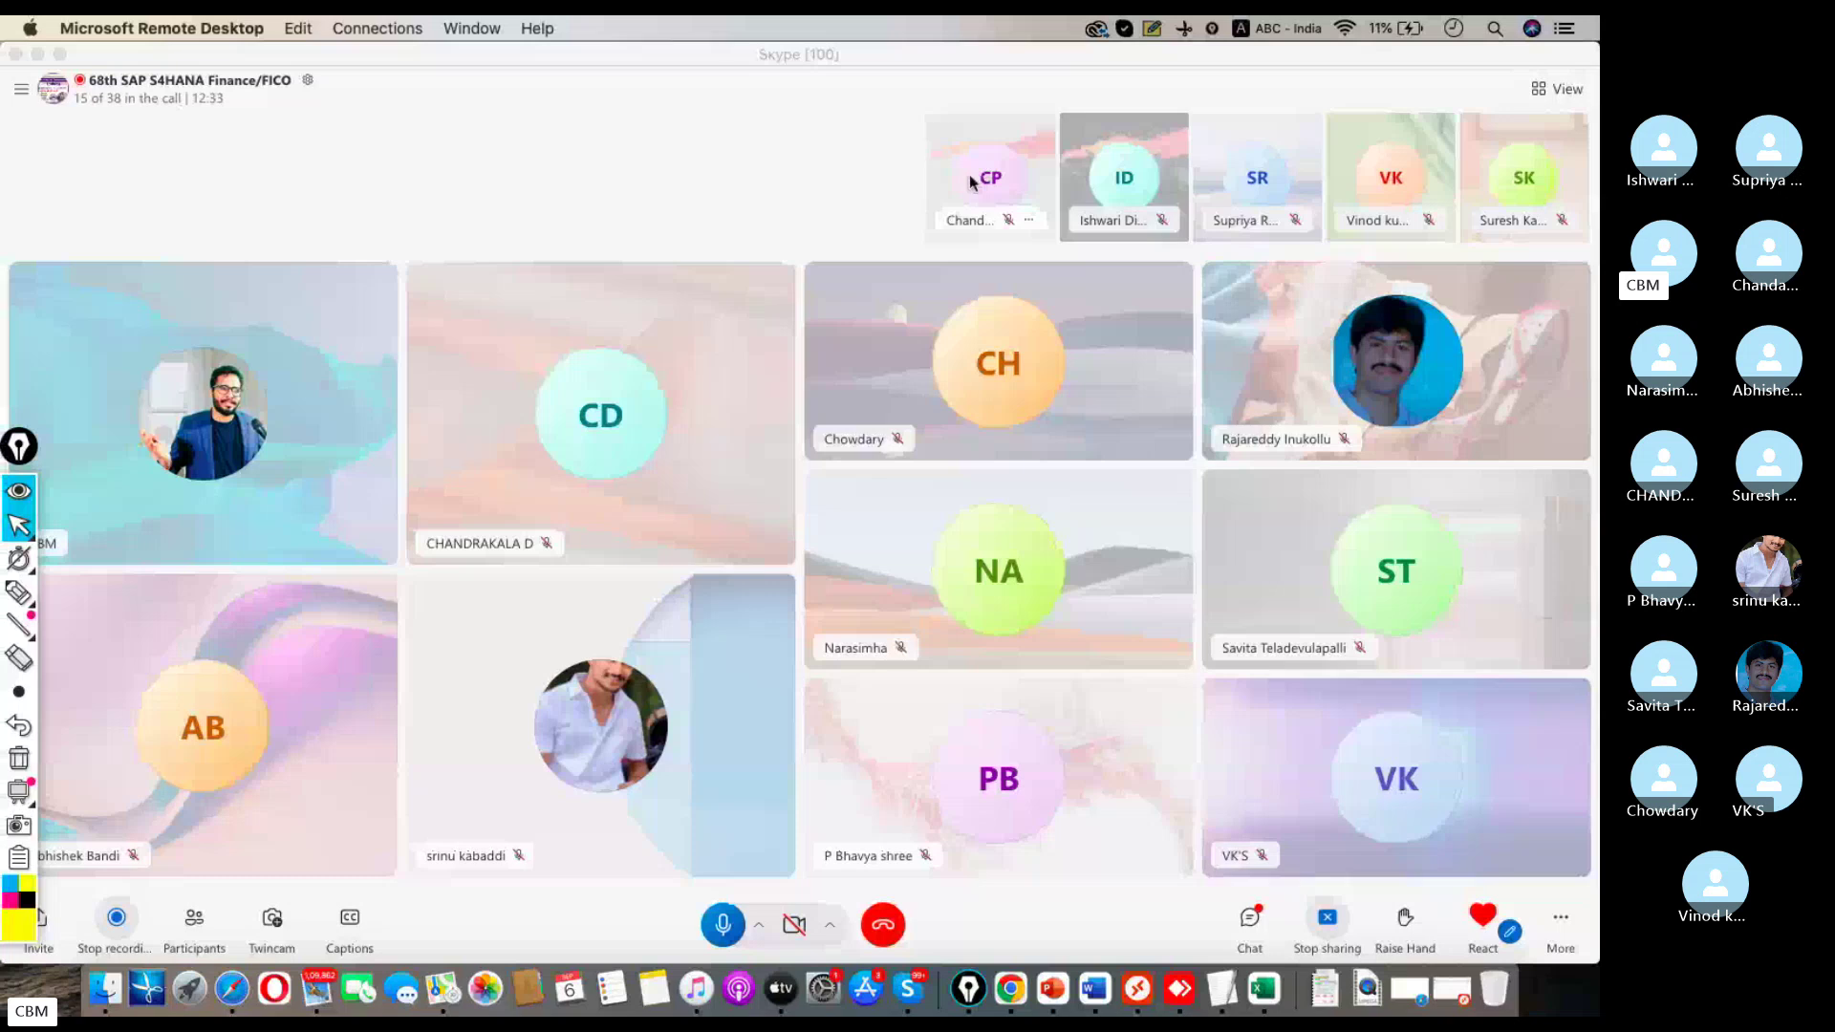
{"action": "left_click", "coordinate": [1128, 976]}
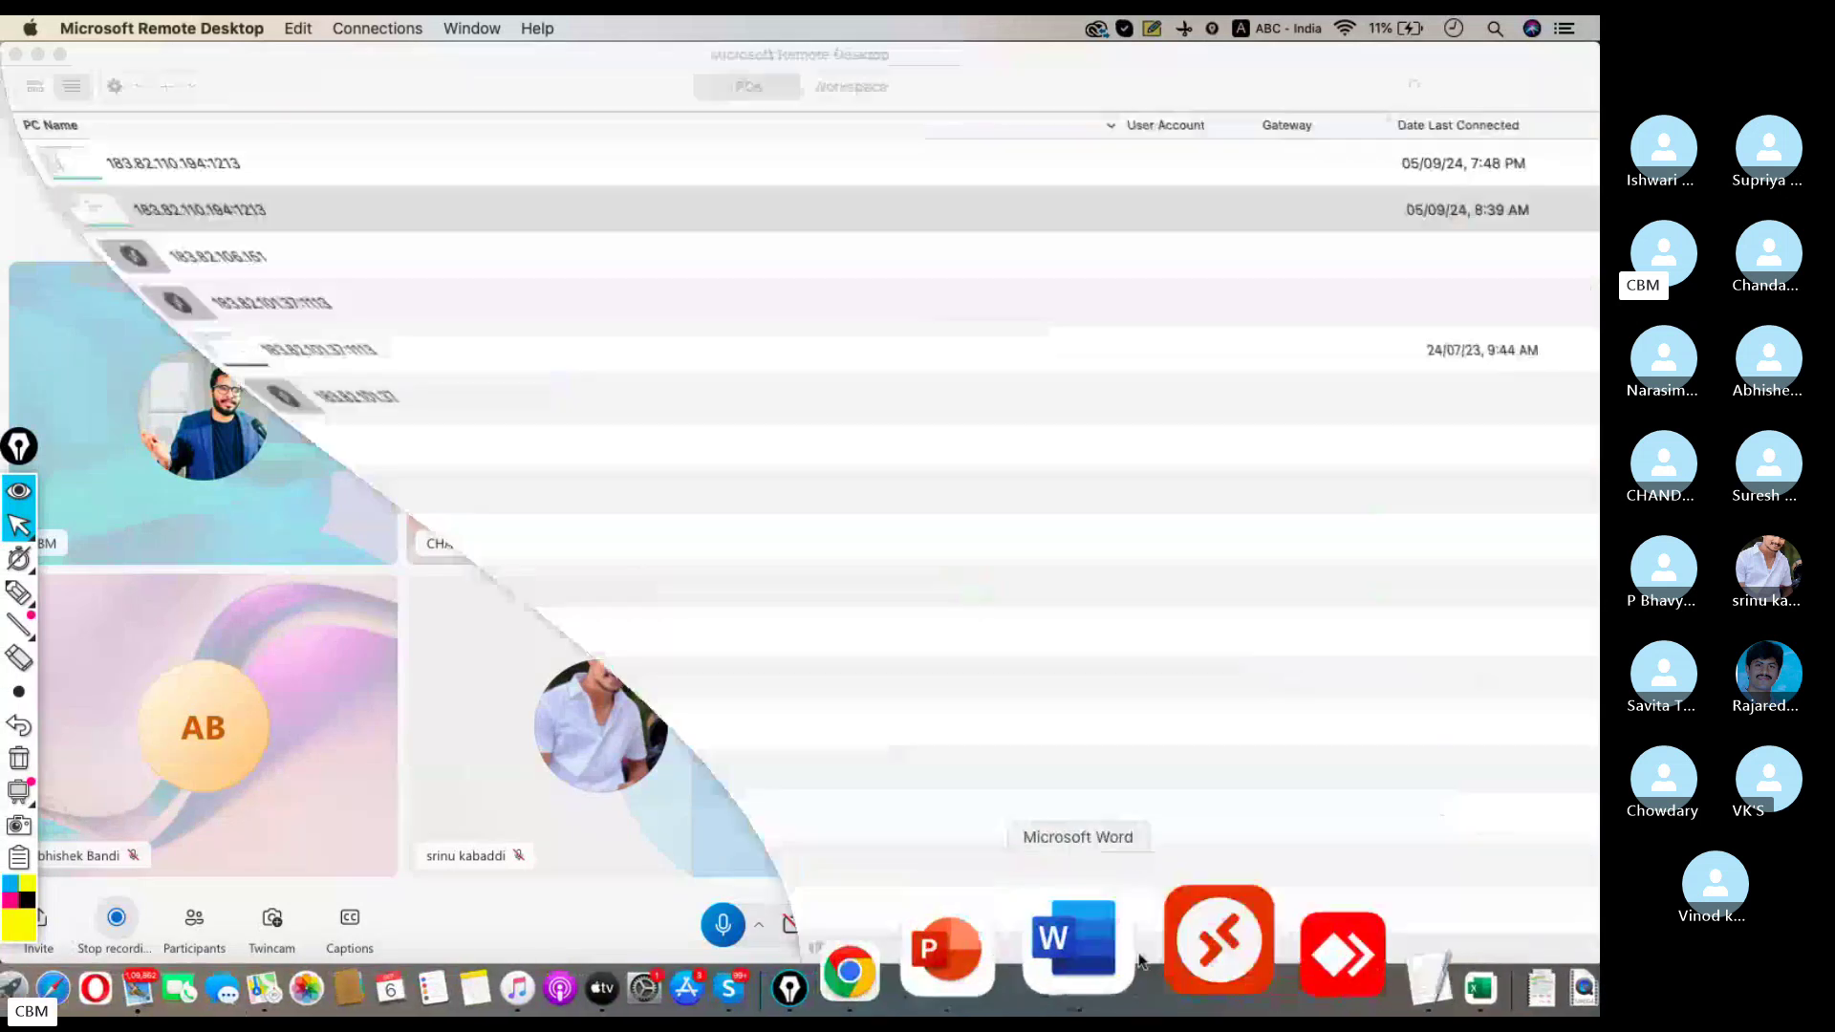
{"action": "double_click", "coordinate": [134, 212]}
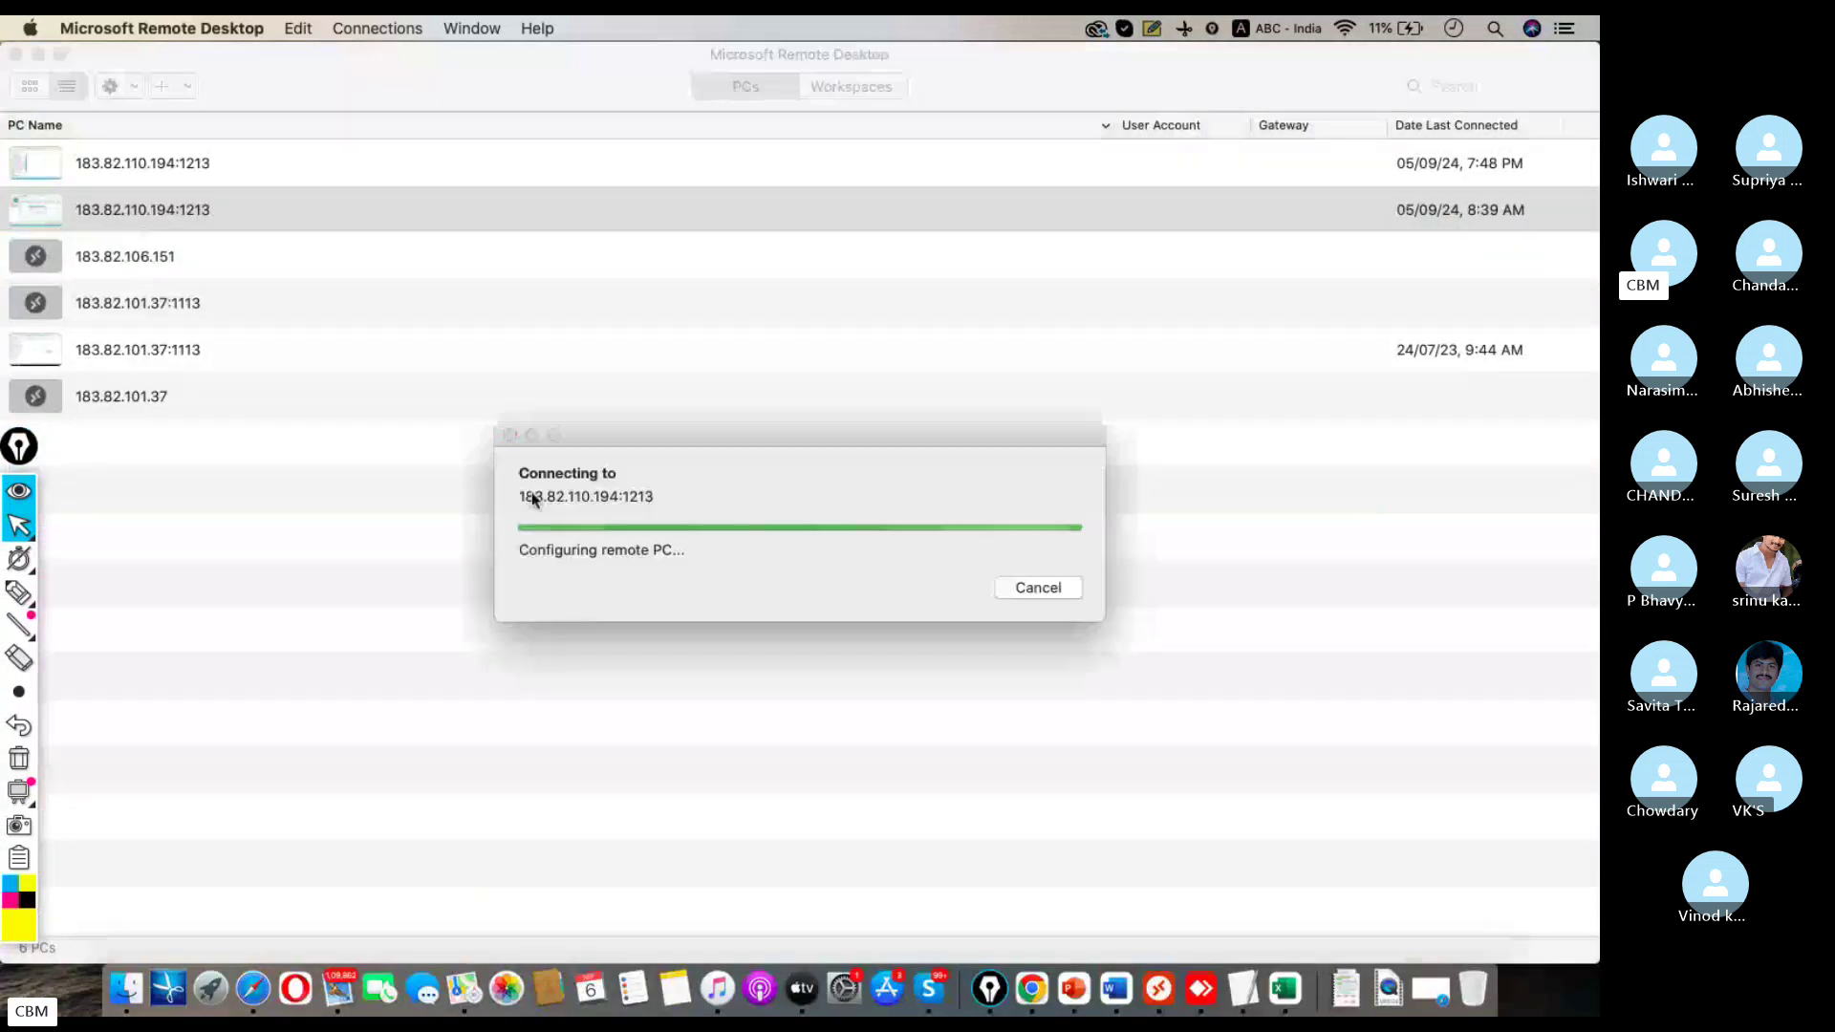
Sign in to the remote PC as s4user87 with the account password and accept the unverified certificate
{"action": "type", "text": "s4user87"}
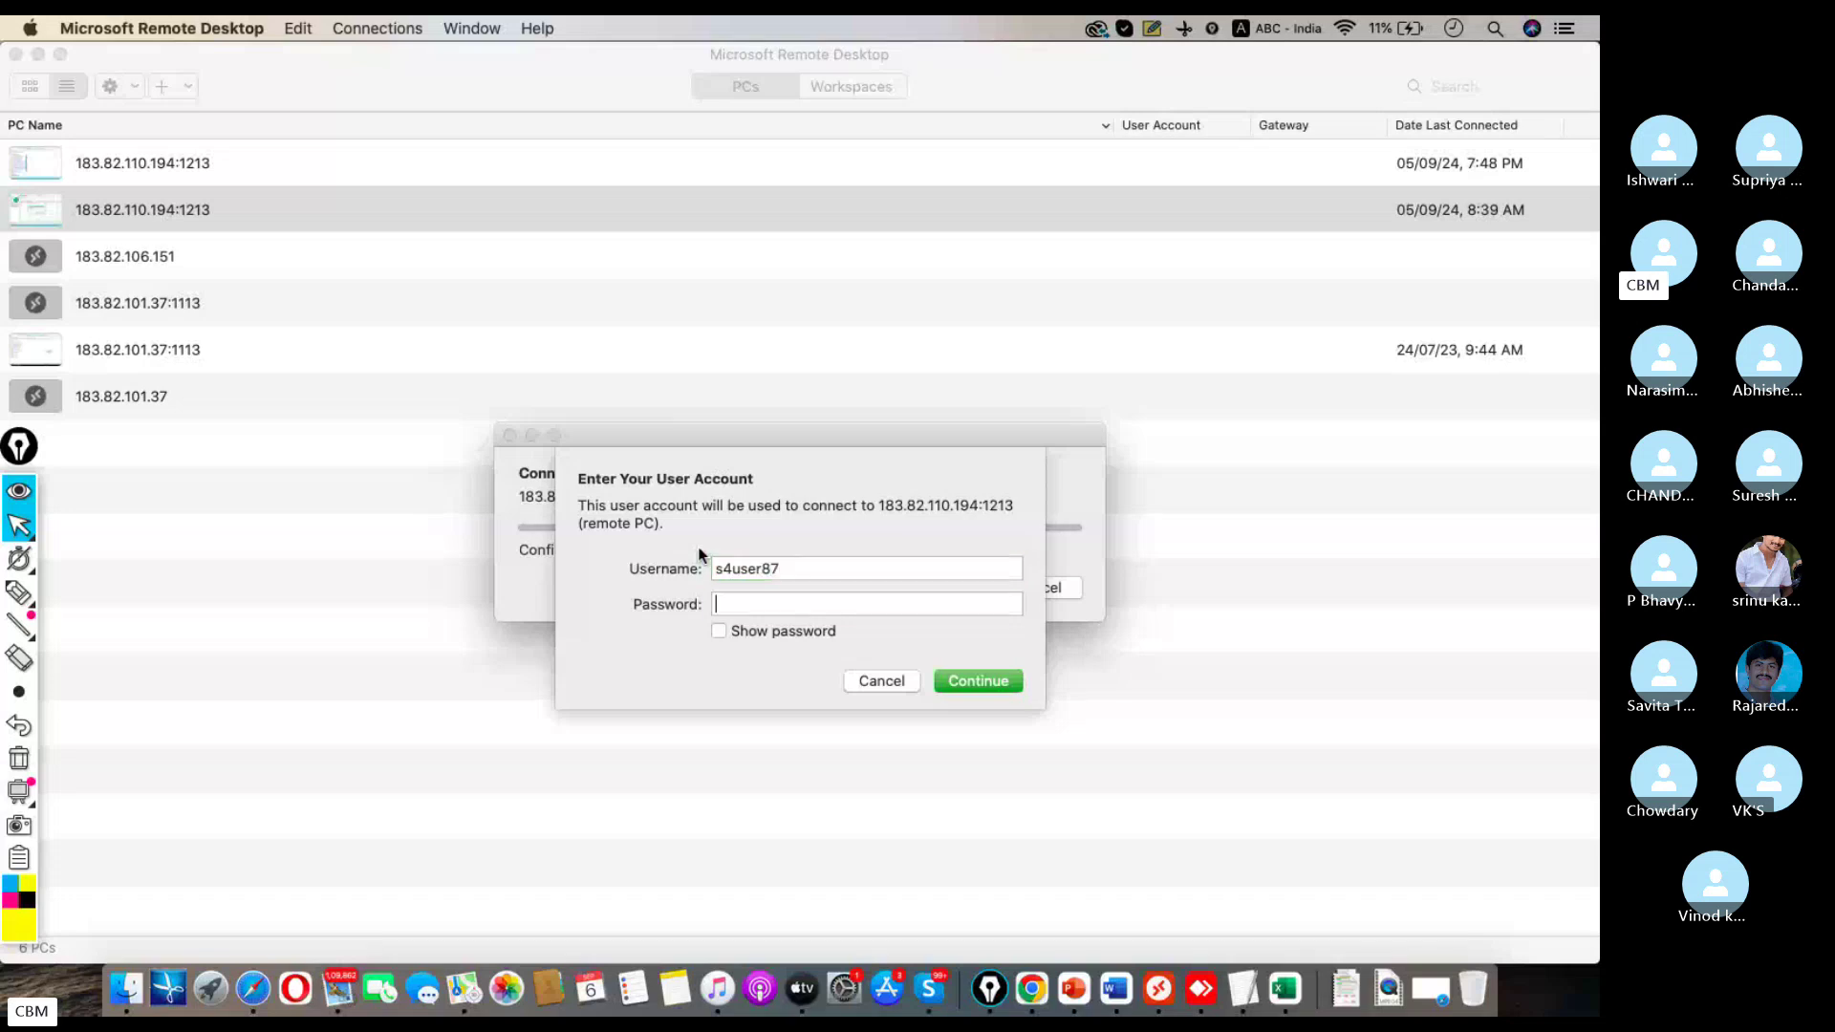
{"action": "key", "text": "Tab"}
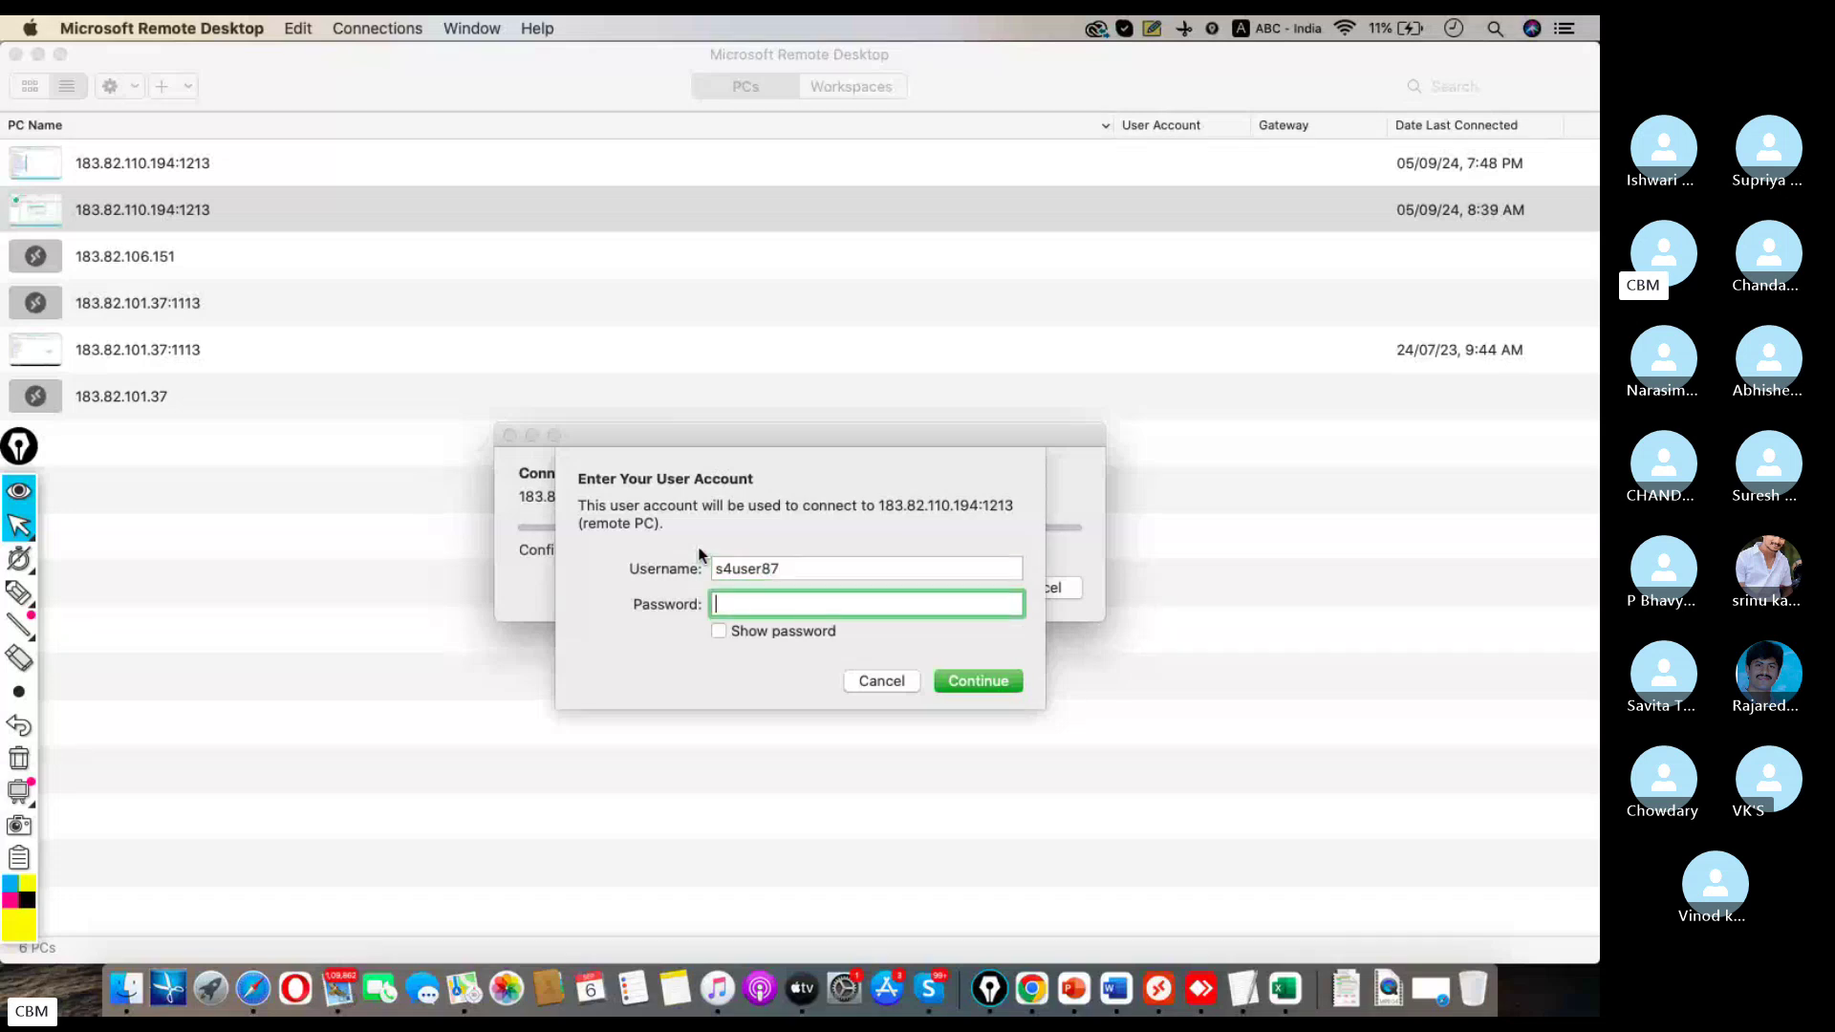
{"action": "type", "text": "***********"}
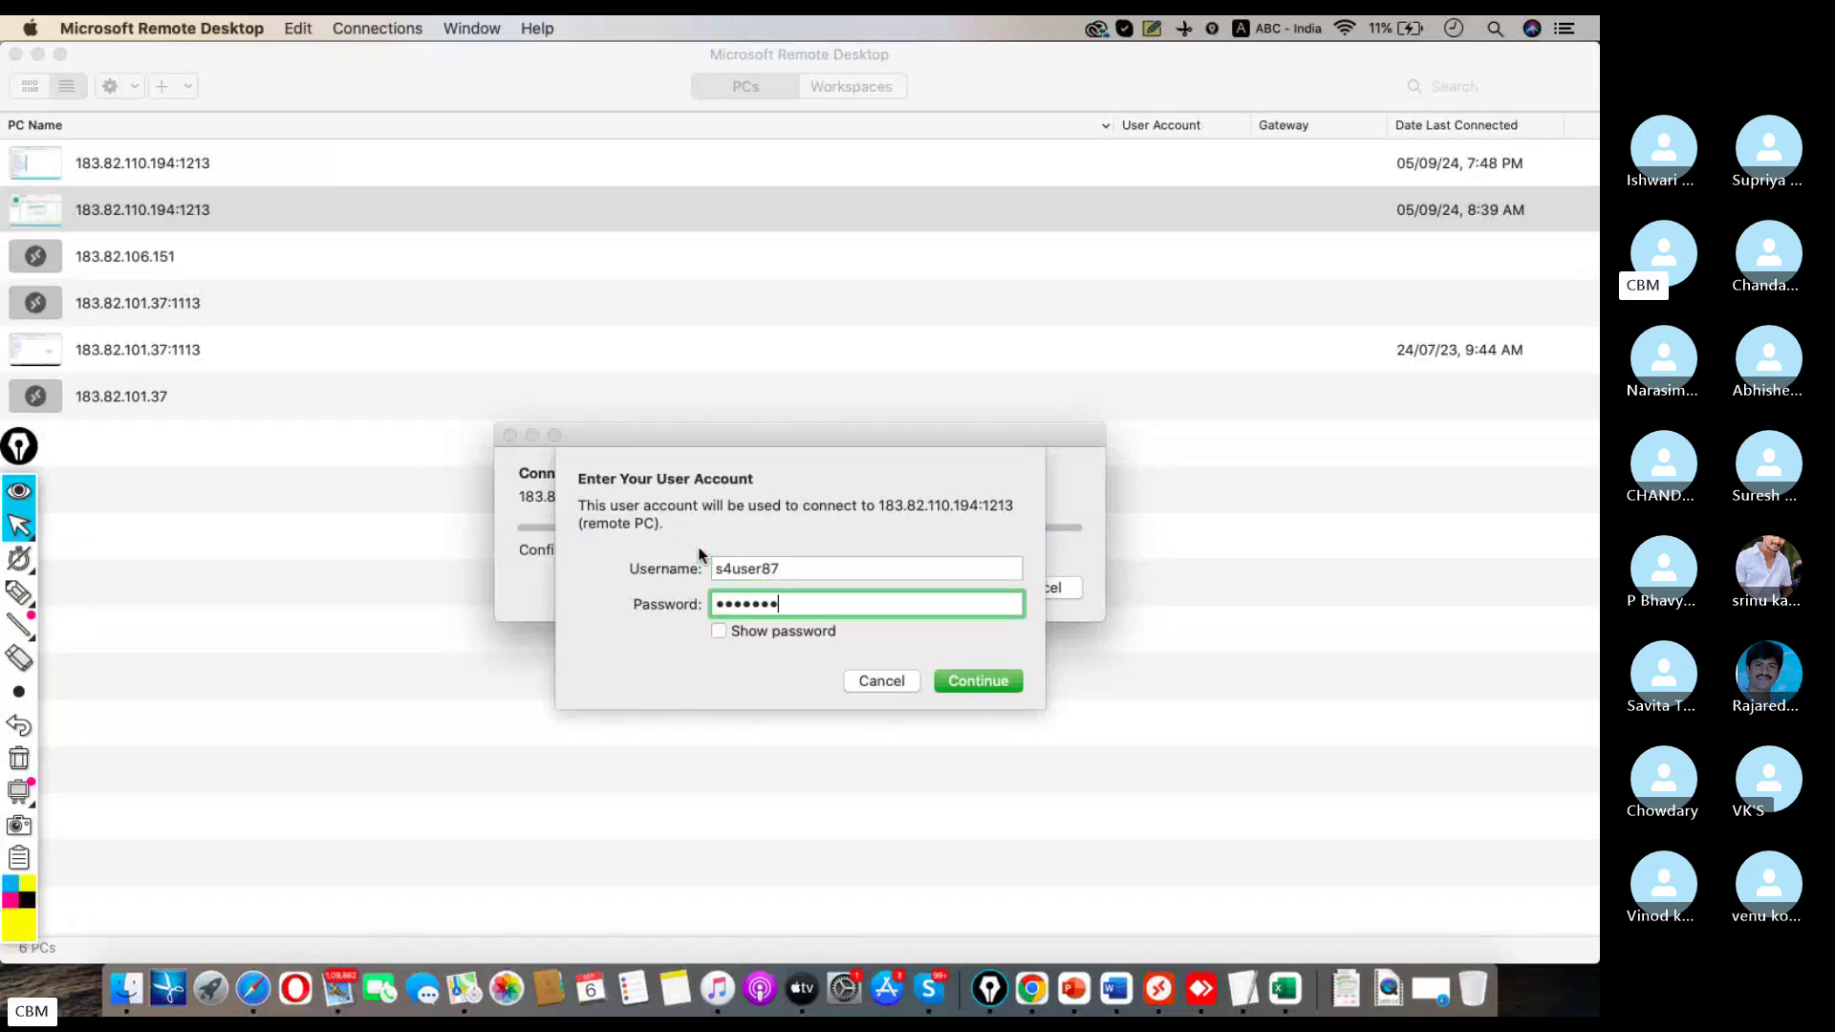
{"action": "key", "text": "Return"}
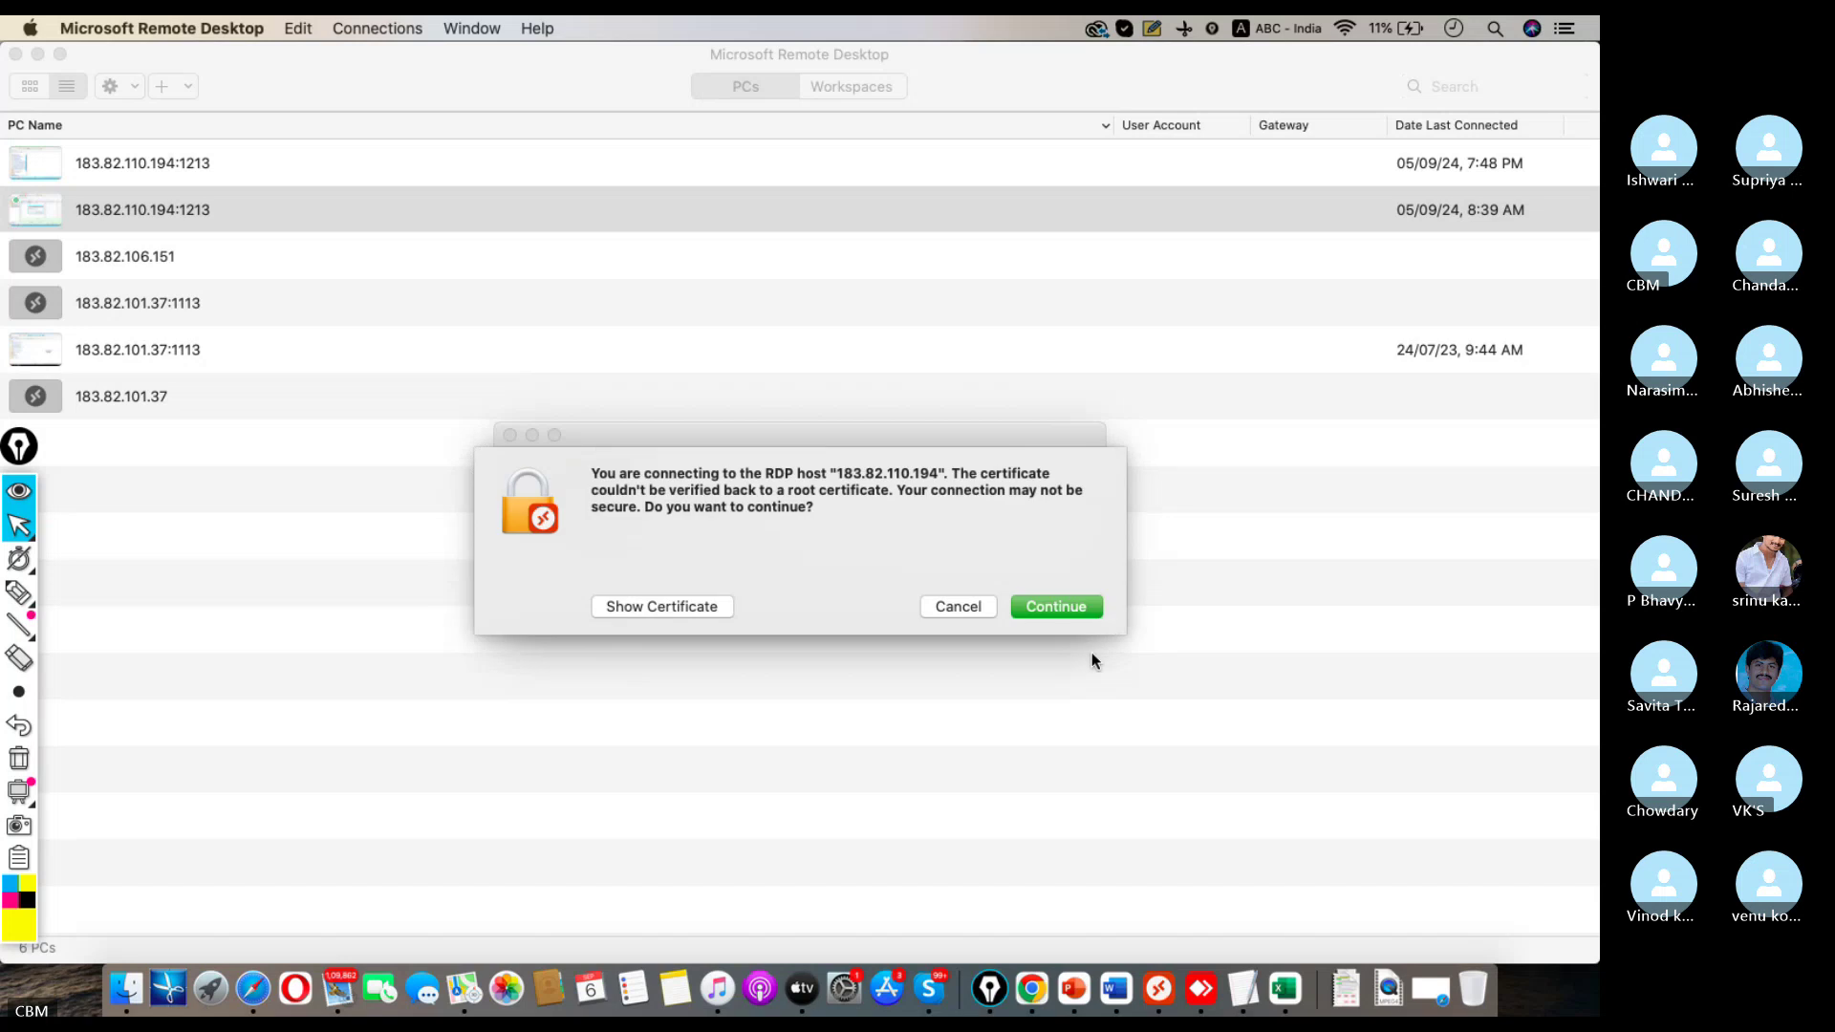
{"action": "left_click", "coordinate": [1070, 612]}
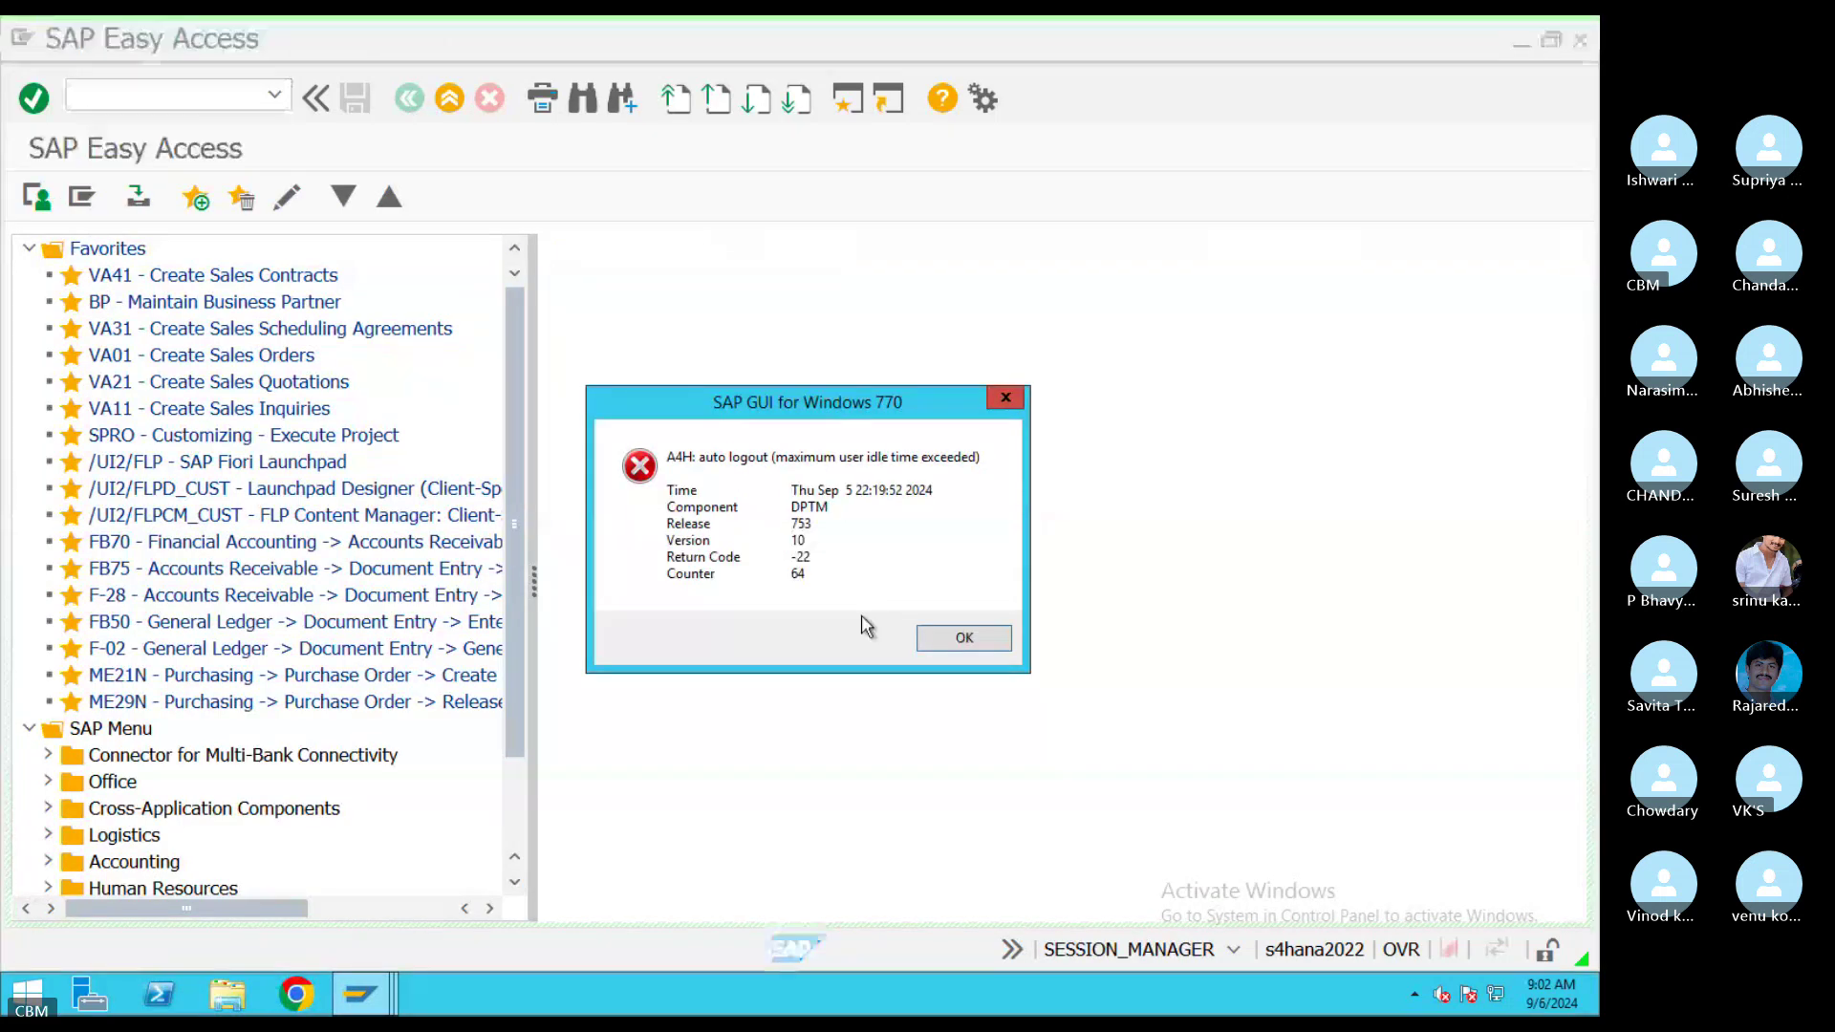
Dismiss the auto logout message and log on to the S4HANA system, client 400, as s4user87 with the account password
{"action": "left_click", "coordinate": [961, 640]}
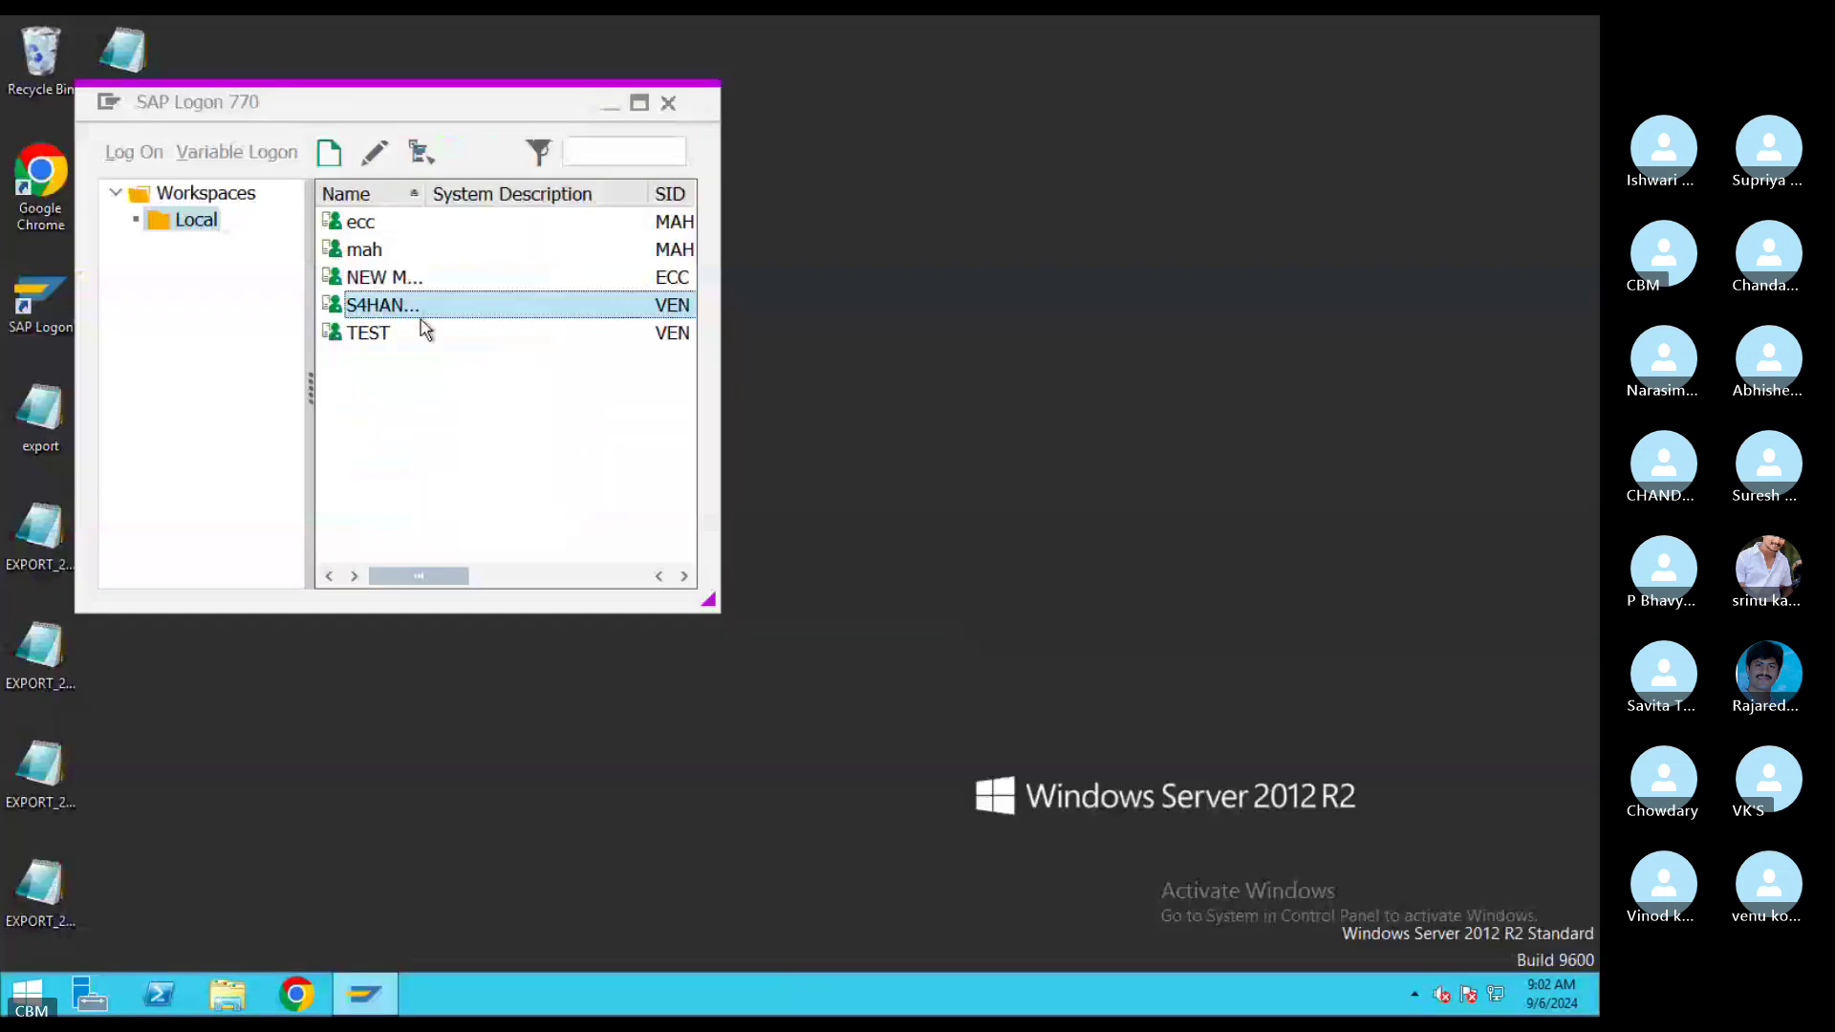
{"action": "double_click", "coordinate": [382, 306]}
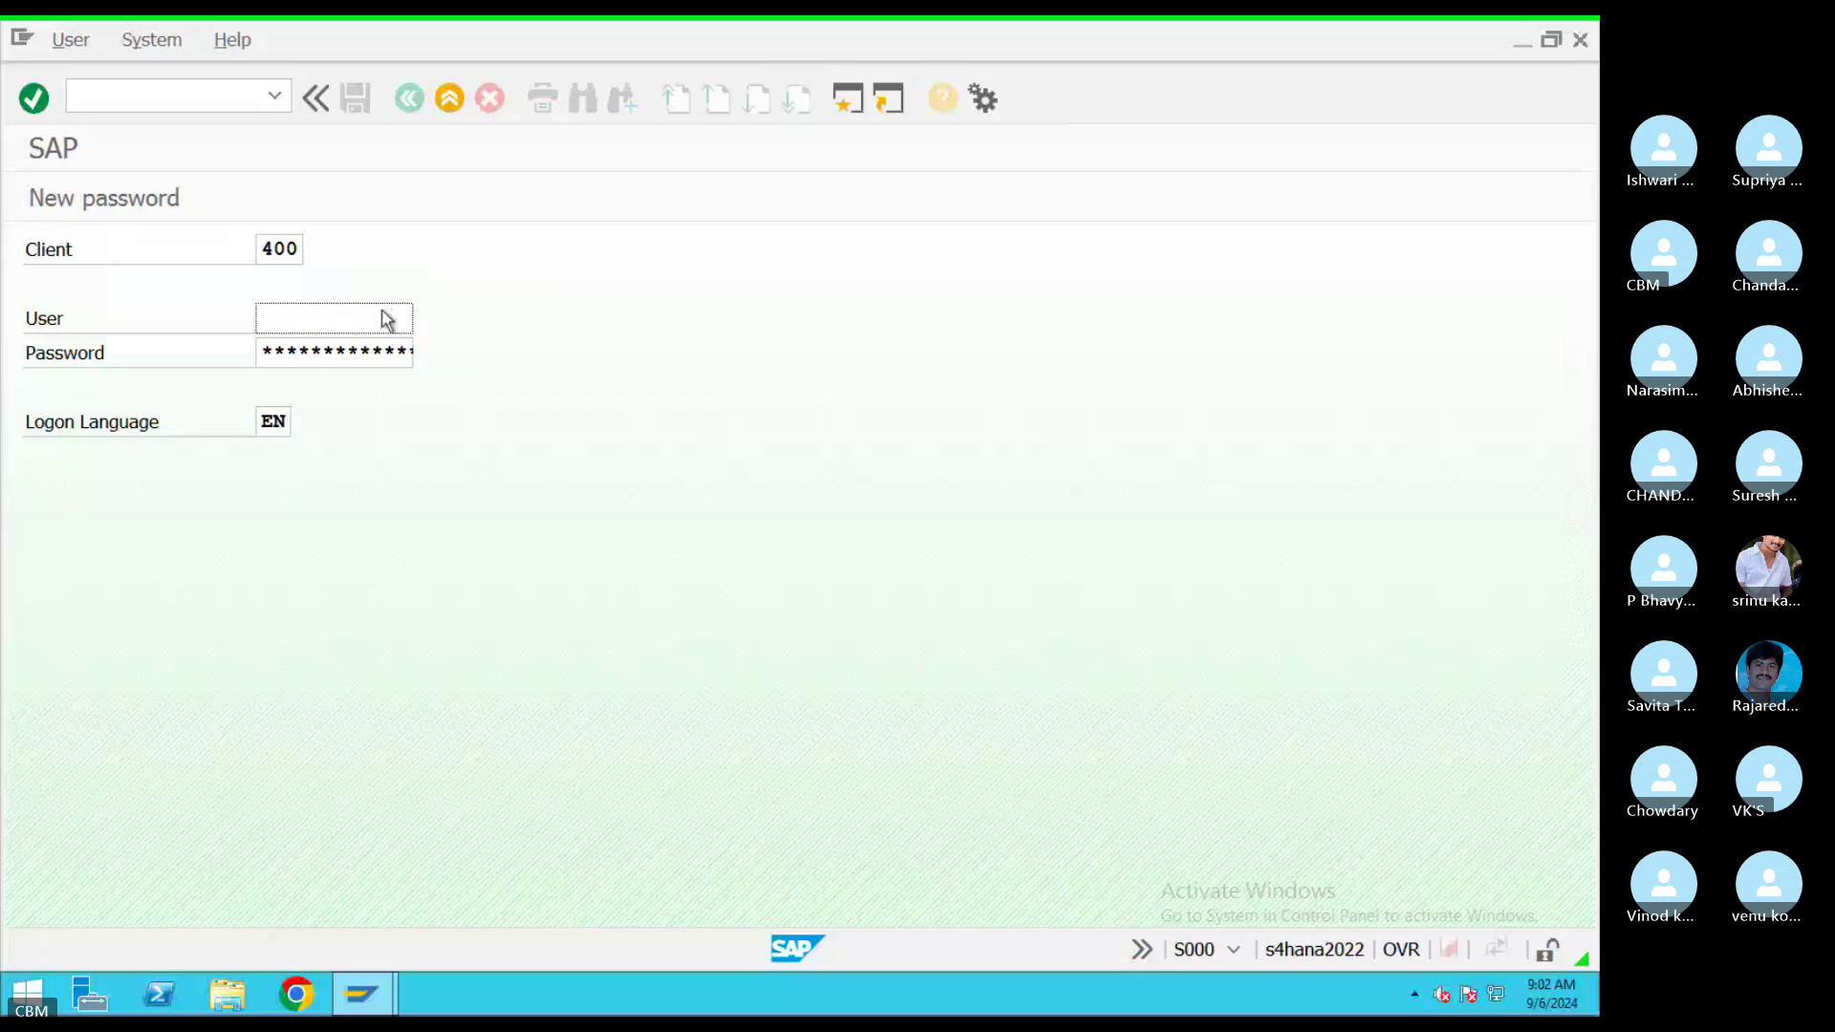
{"action": "type", "text": "s"}
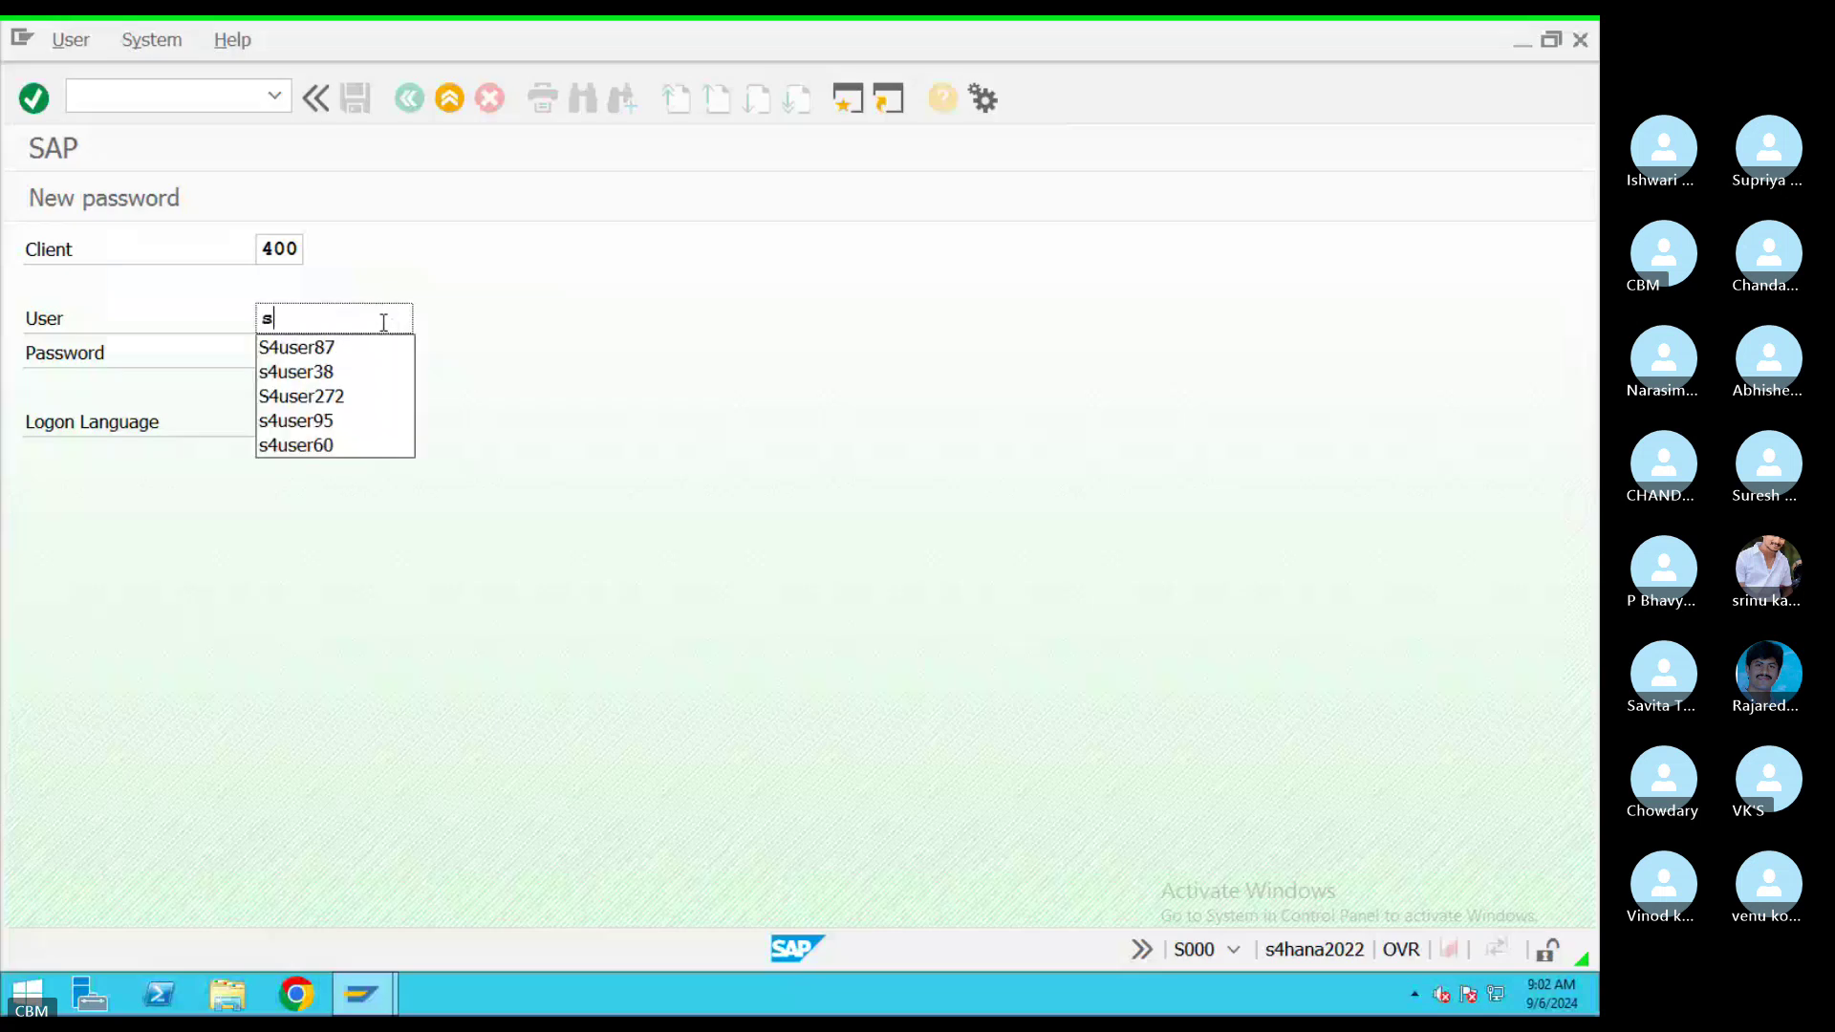
{"action": "type", "text": "4user87"}
{"action": "key", "text": "Tab"}
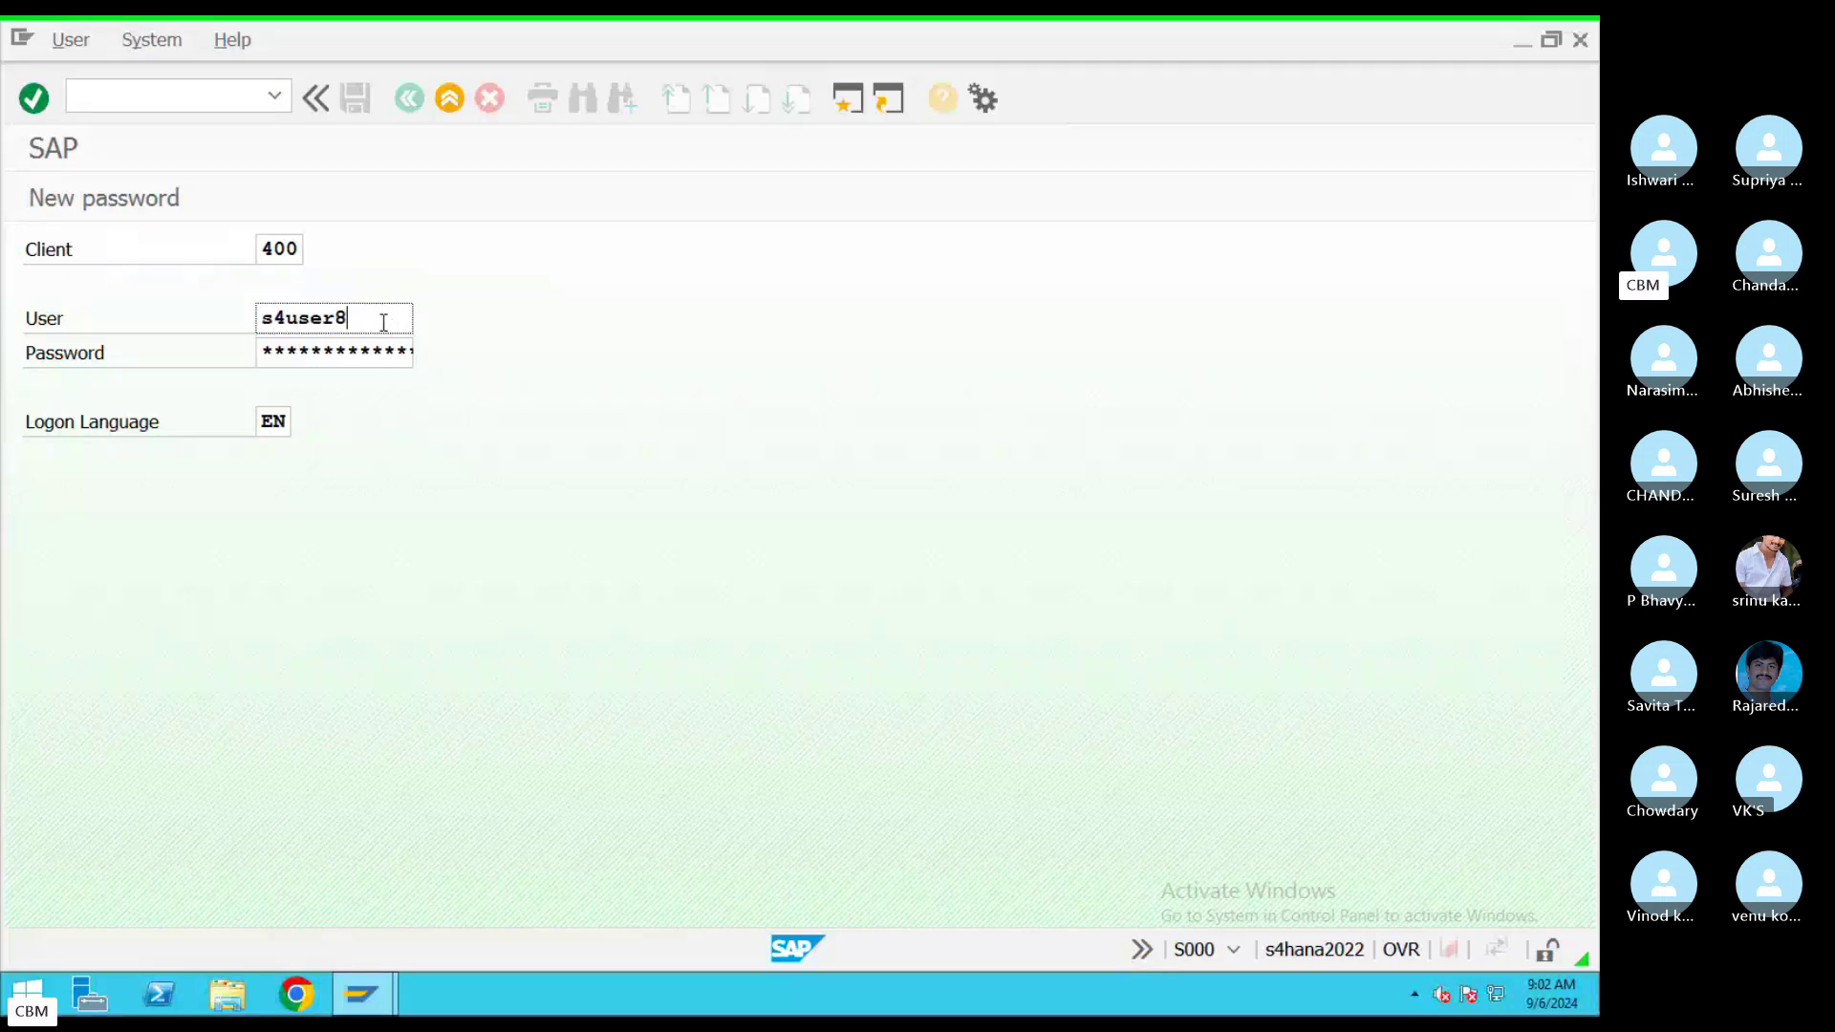
{"action": "type", "text": "*******"}
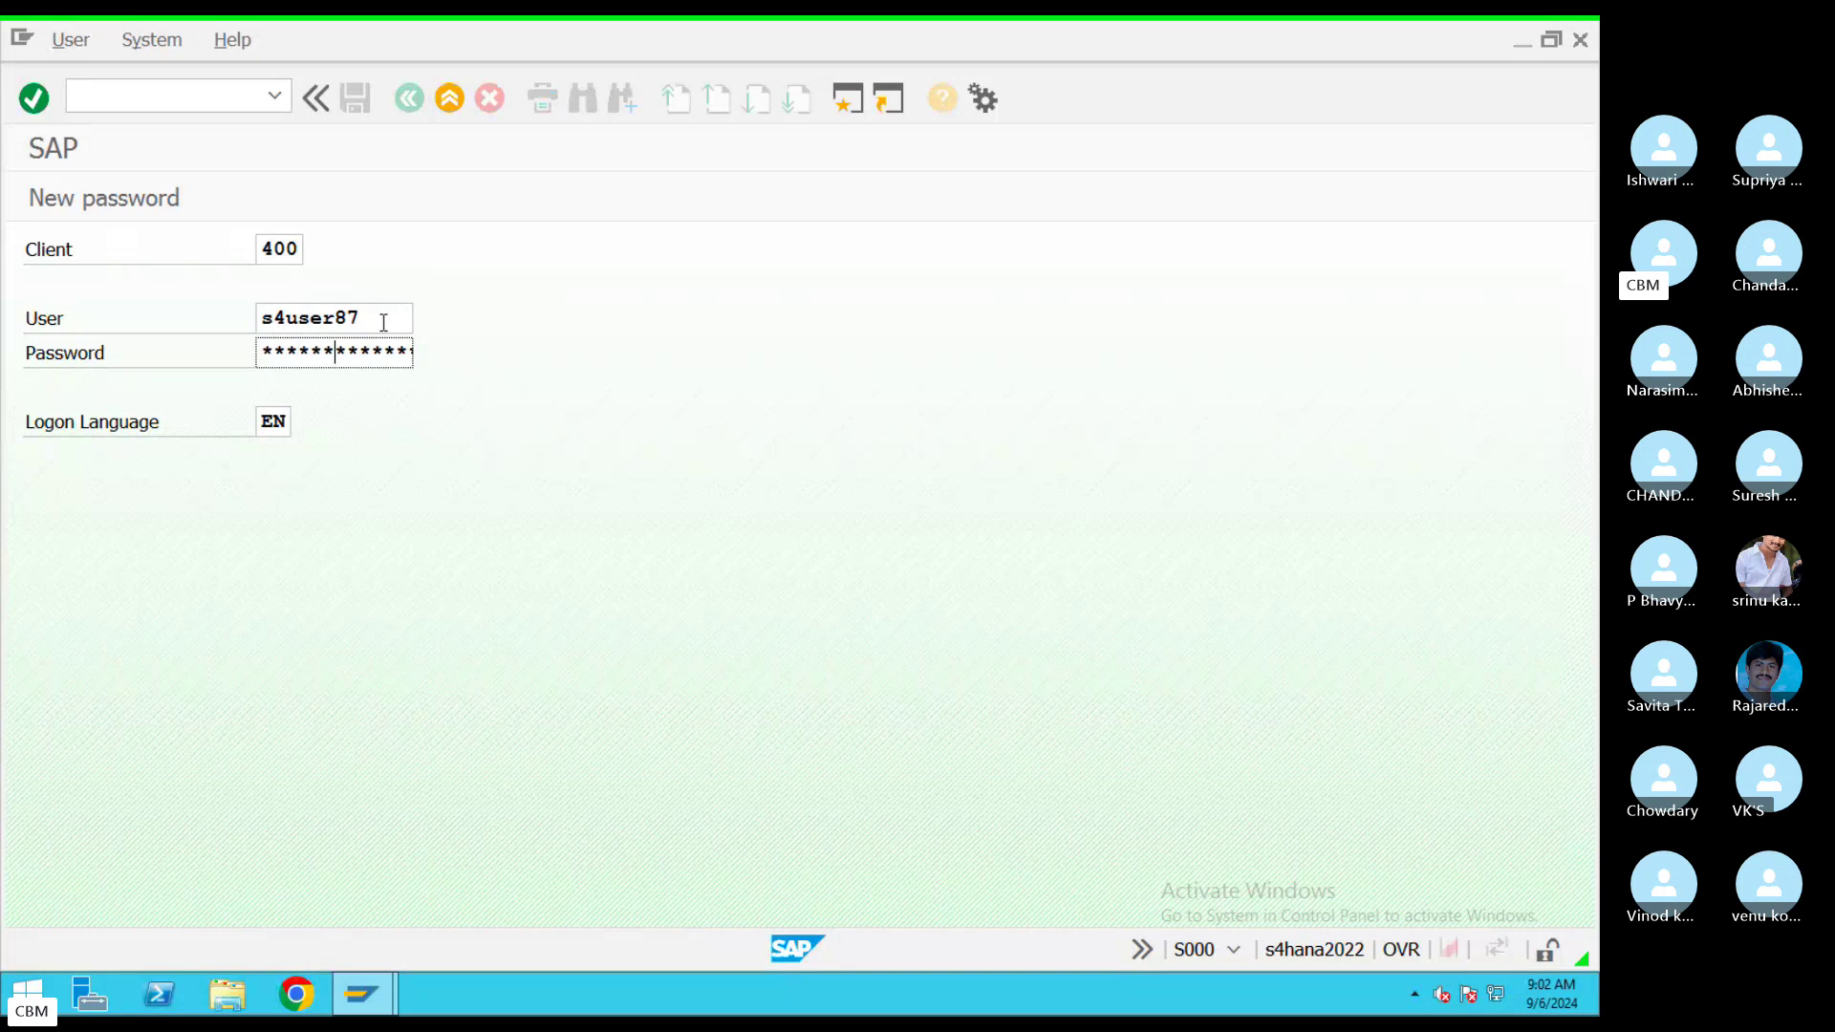
{"action": "key", "text": "Return"}
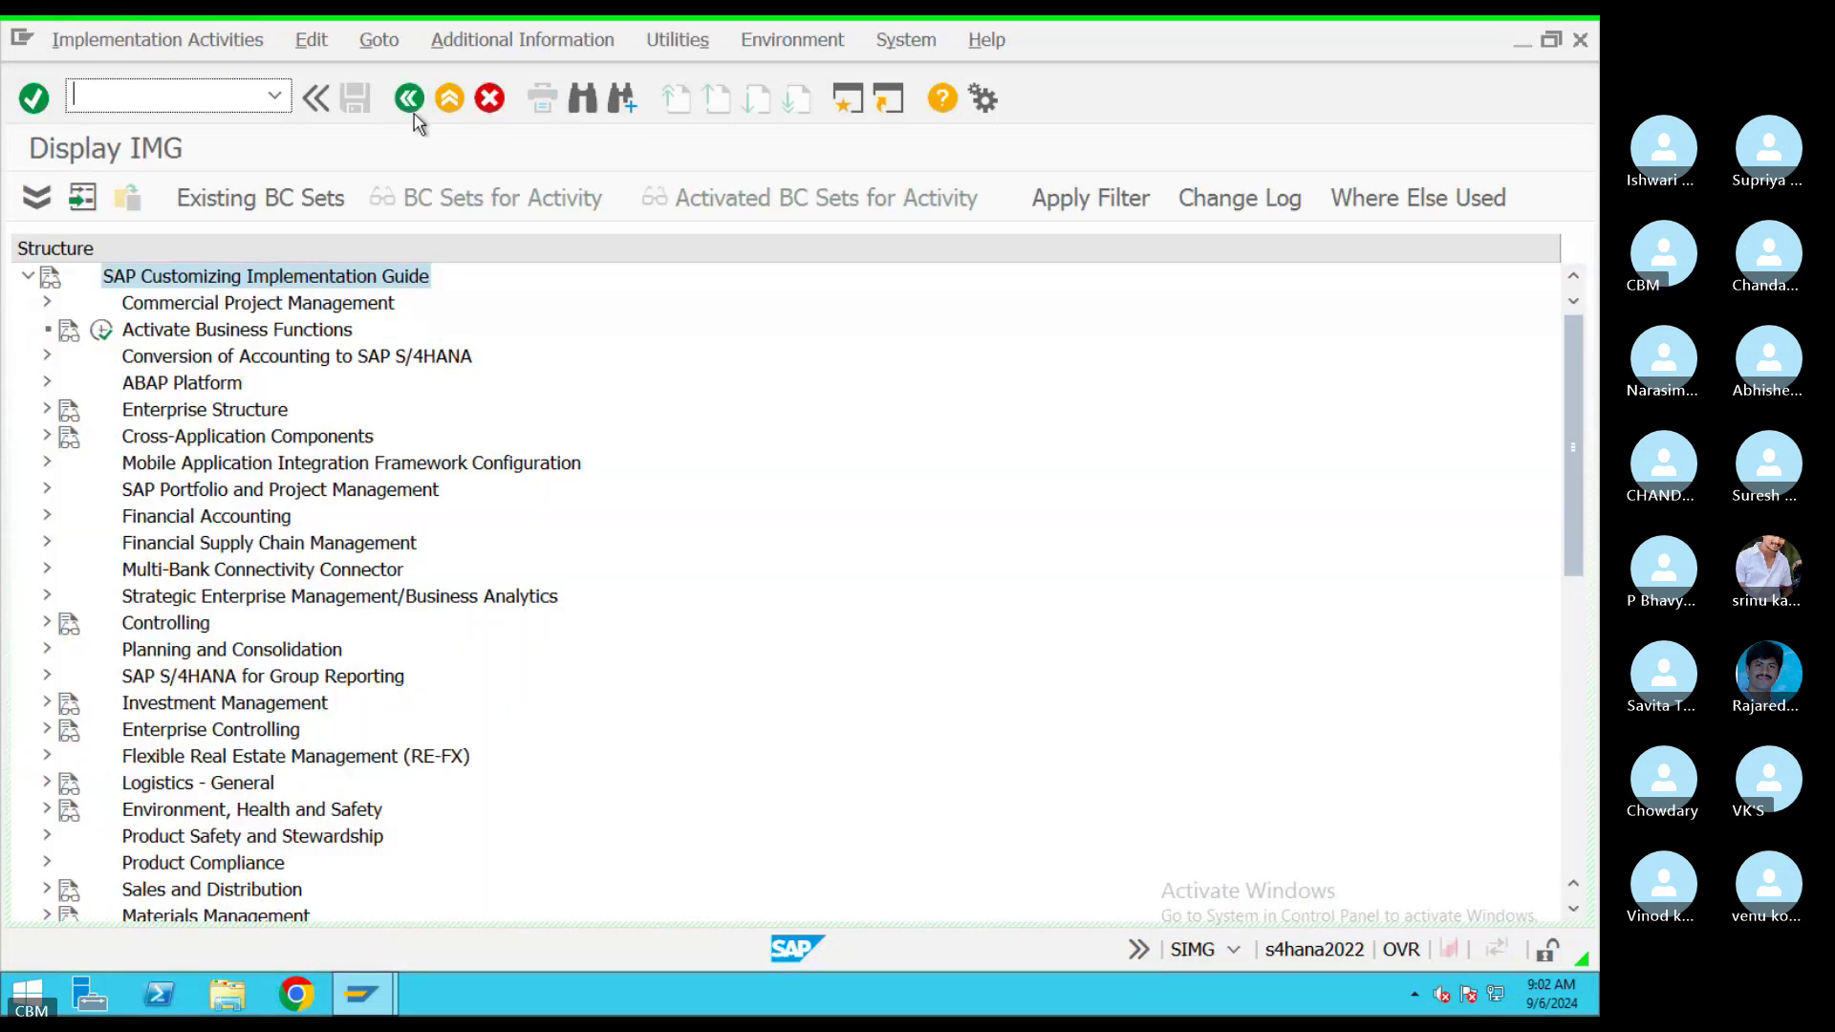
Leave the Implementation Guide and run the materials list transaction MM60 for plant CH09, checking the entry for material 108
{"action": "left_click", "coordinate": [412, 110]}
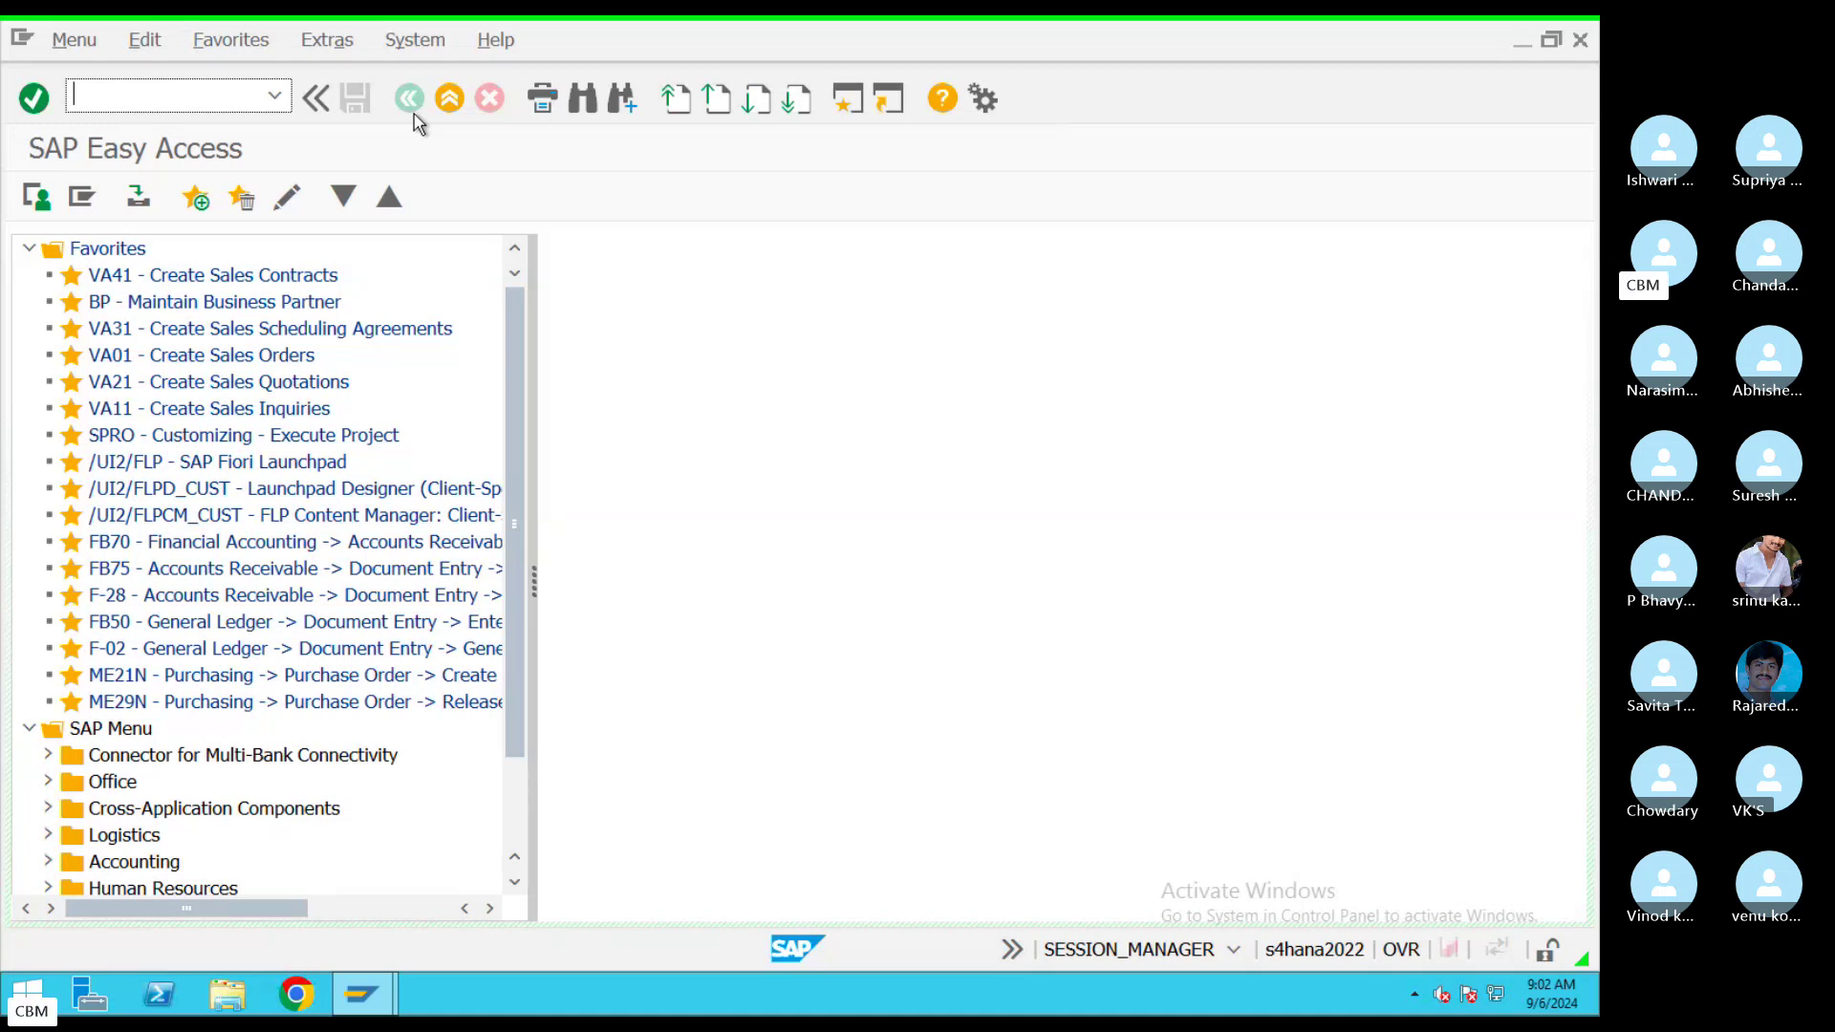
{"action": "type", "text": "MM60"}
{"action": "key", "text": "Return"}
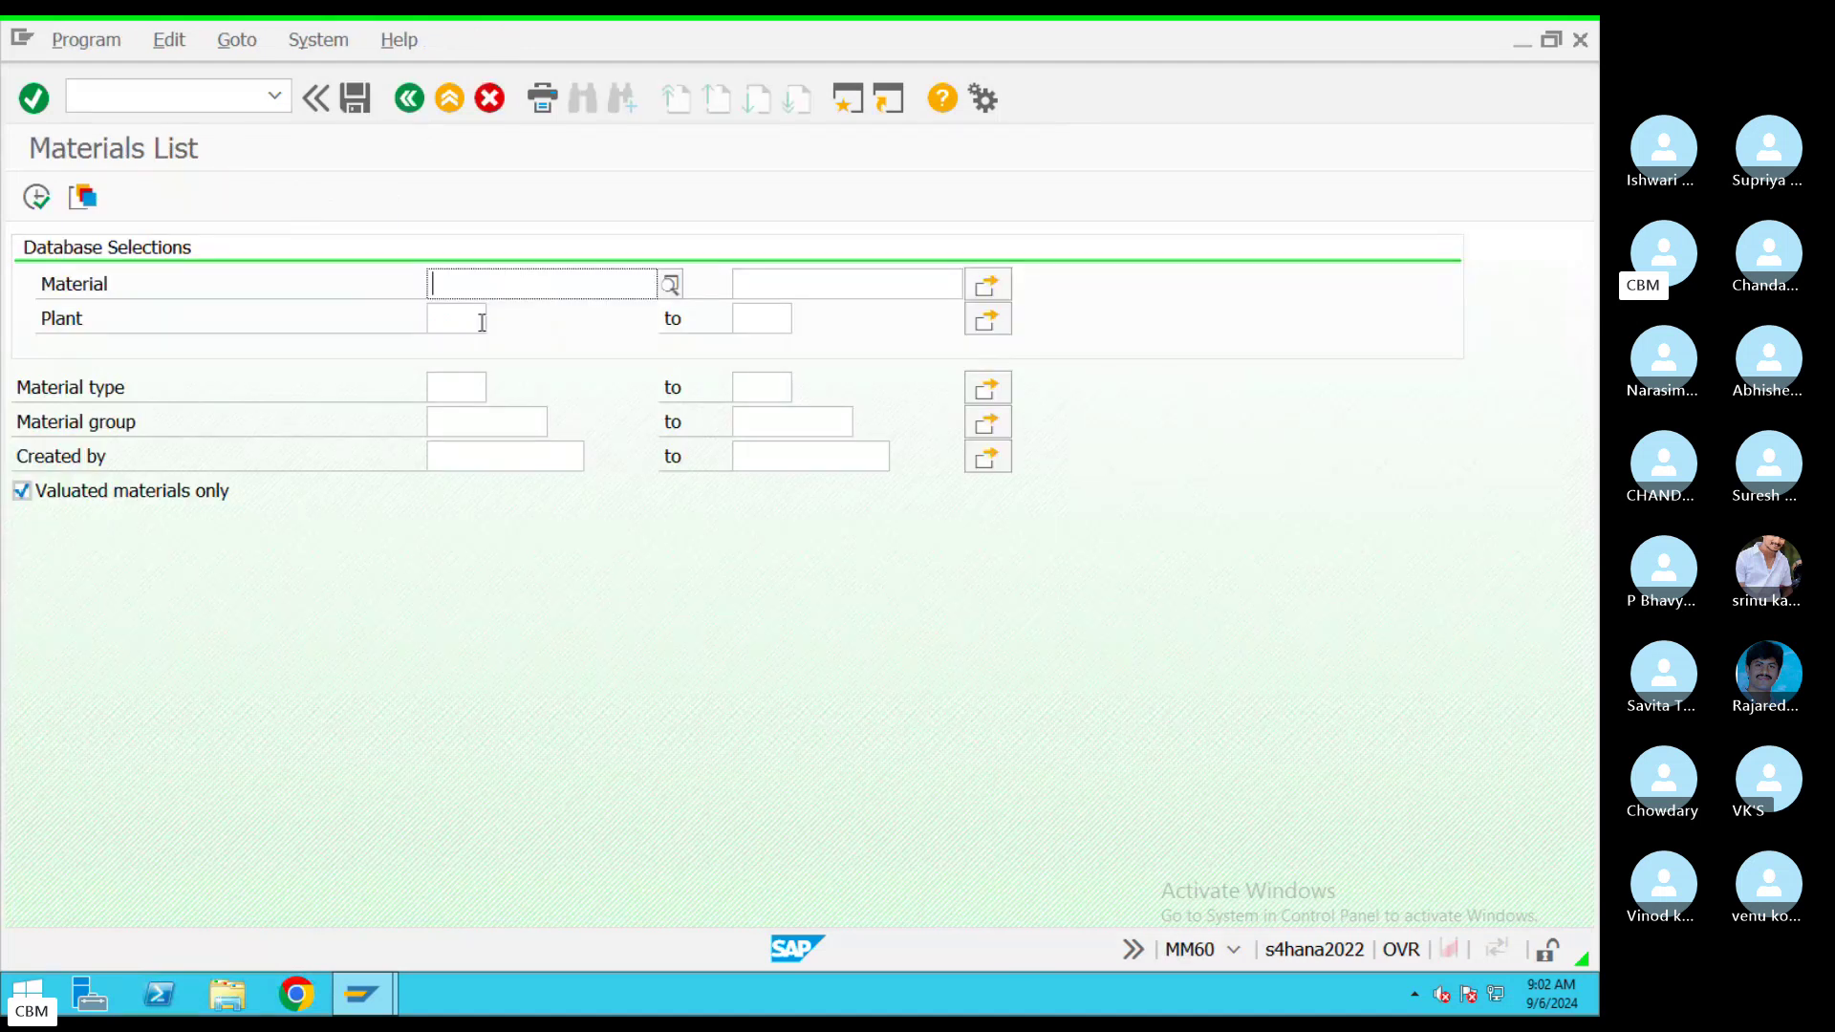
{"action": "left_click", "coordinate": [482, 322]}
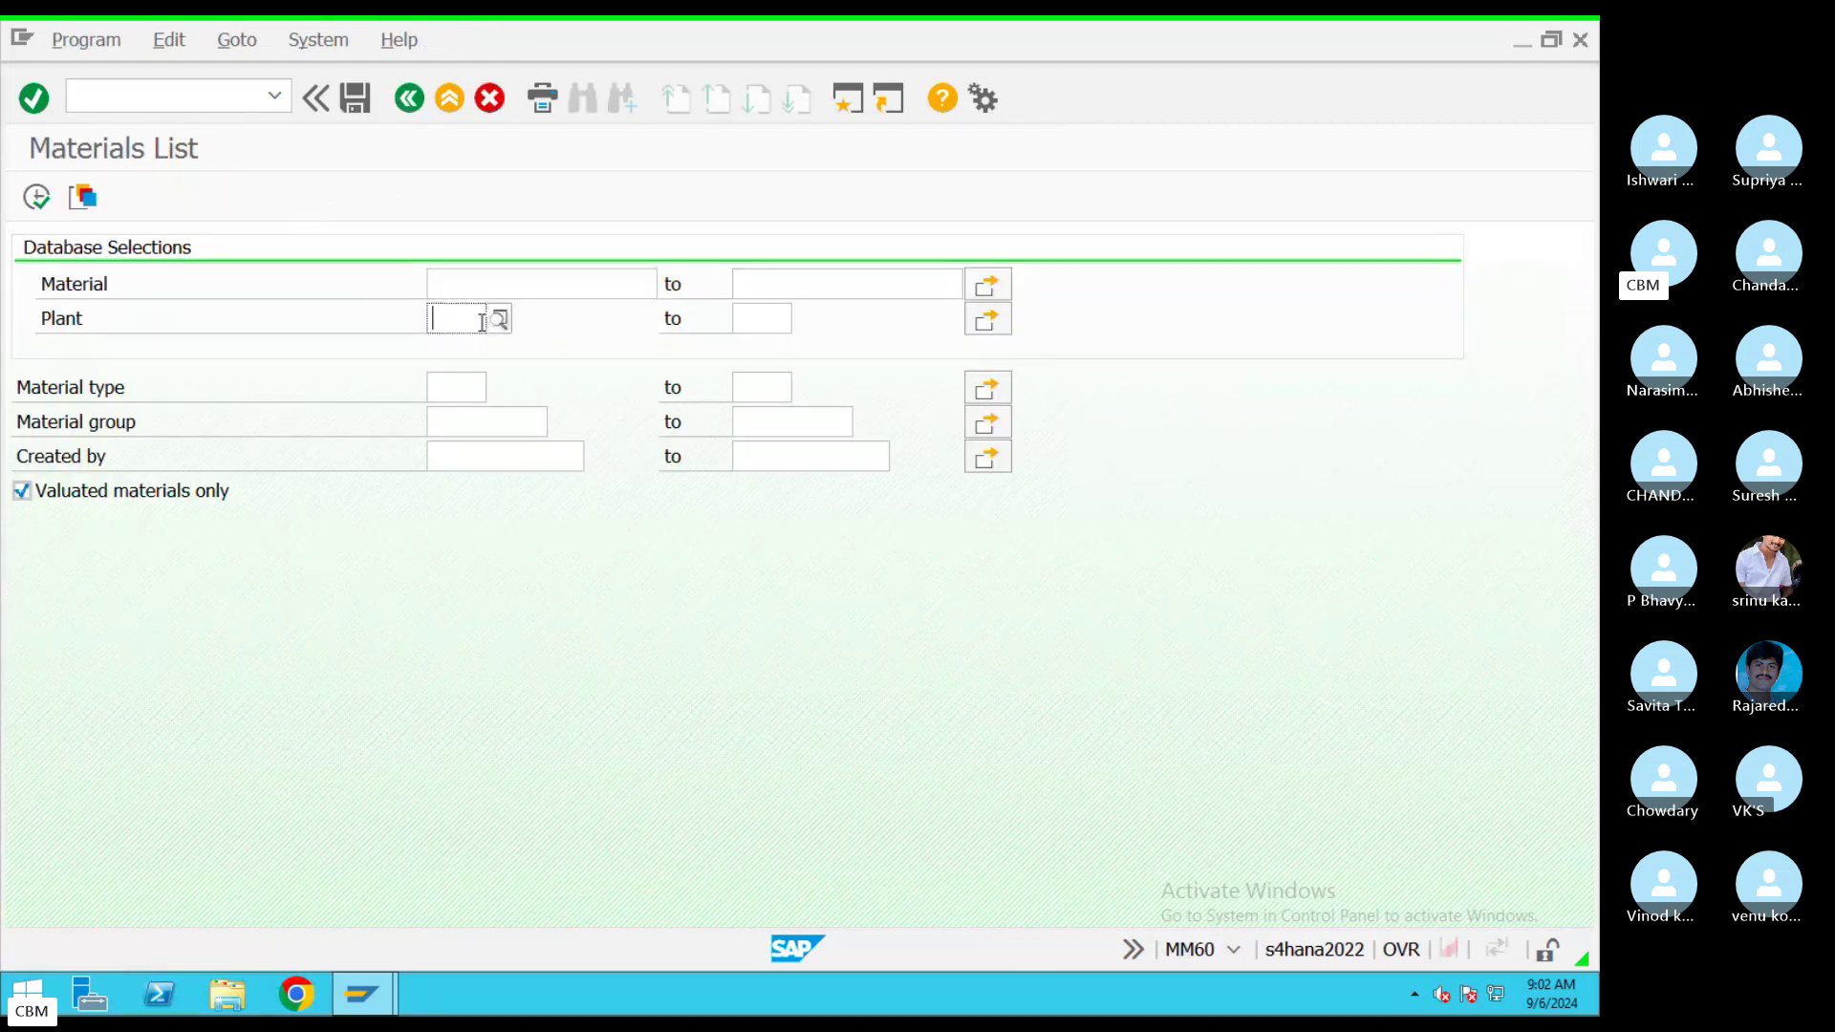
{"action": "type", "text": "CH09"}
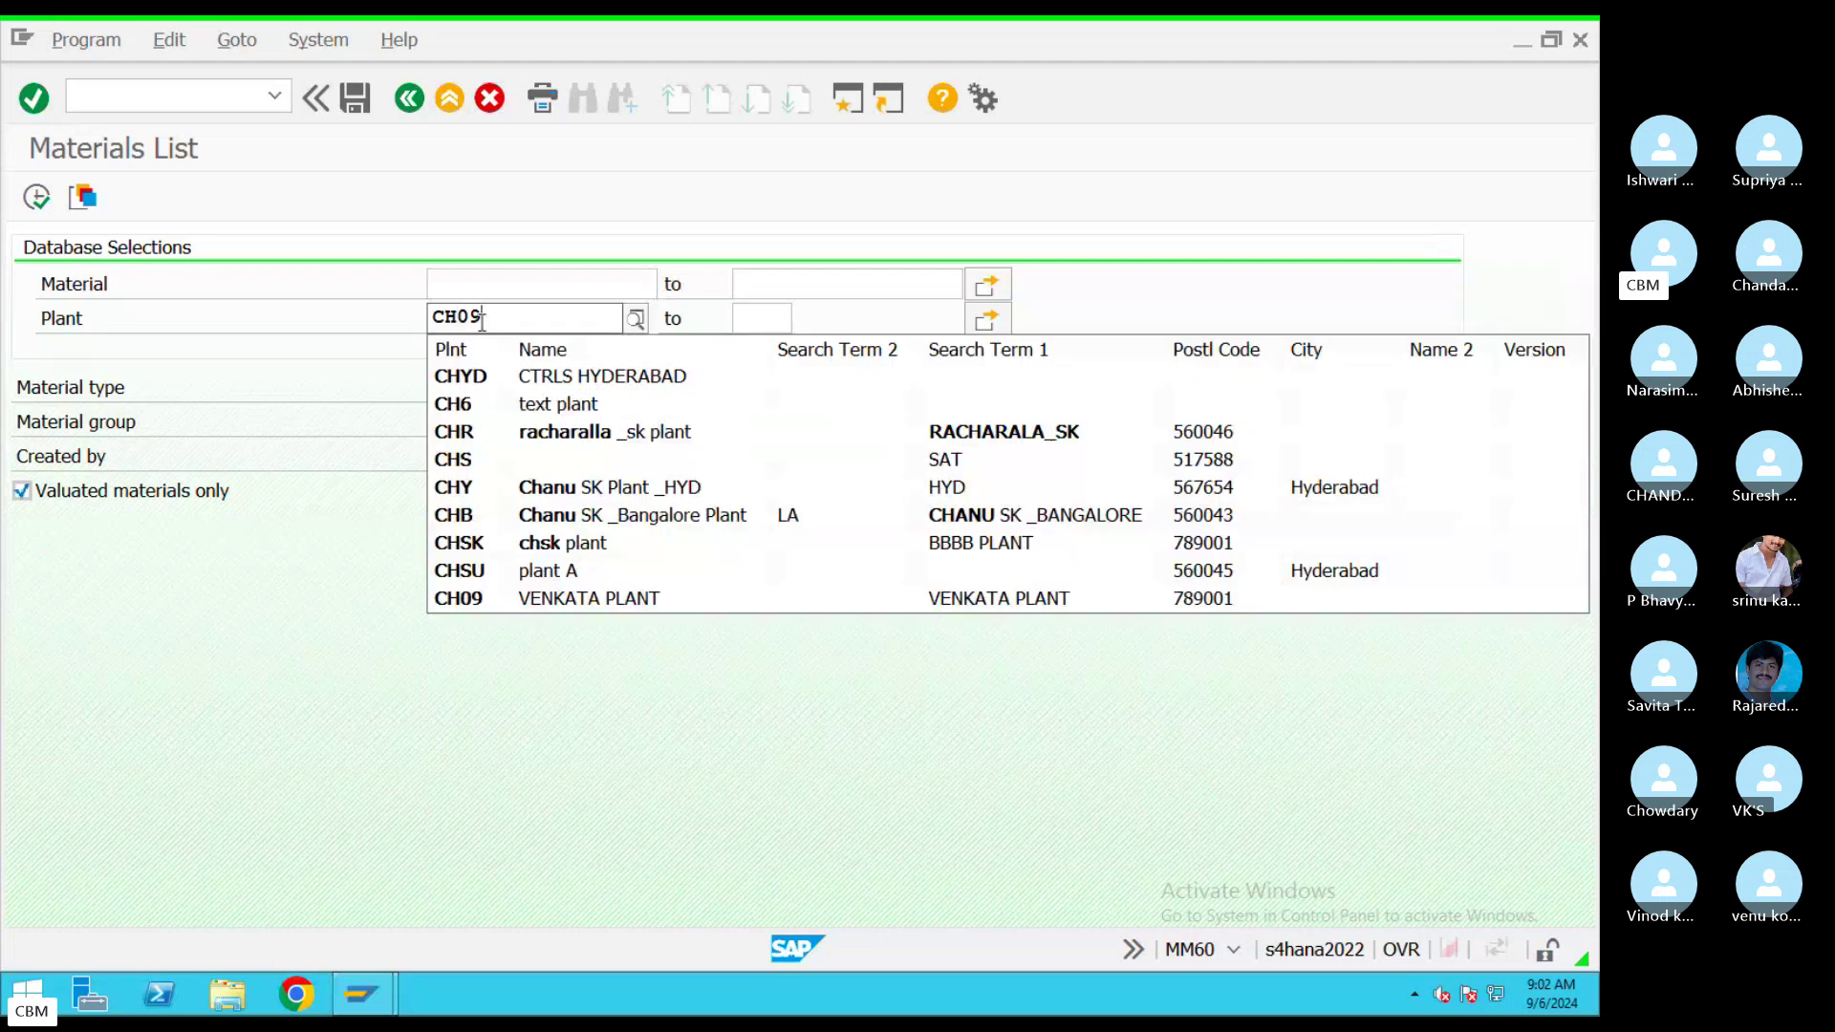
{"action": "left_click", "coordinate": [469, 379]}
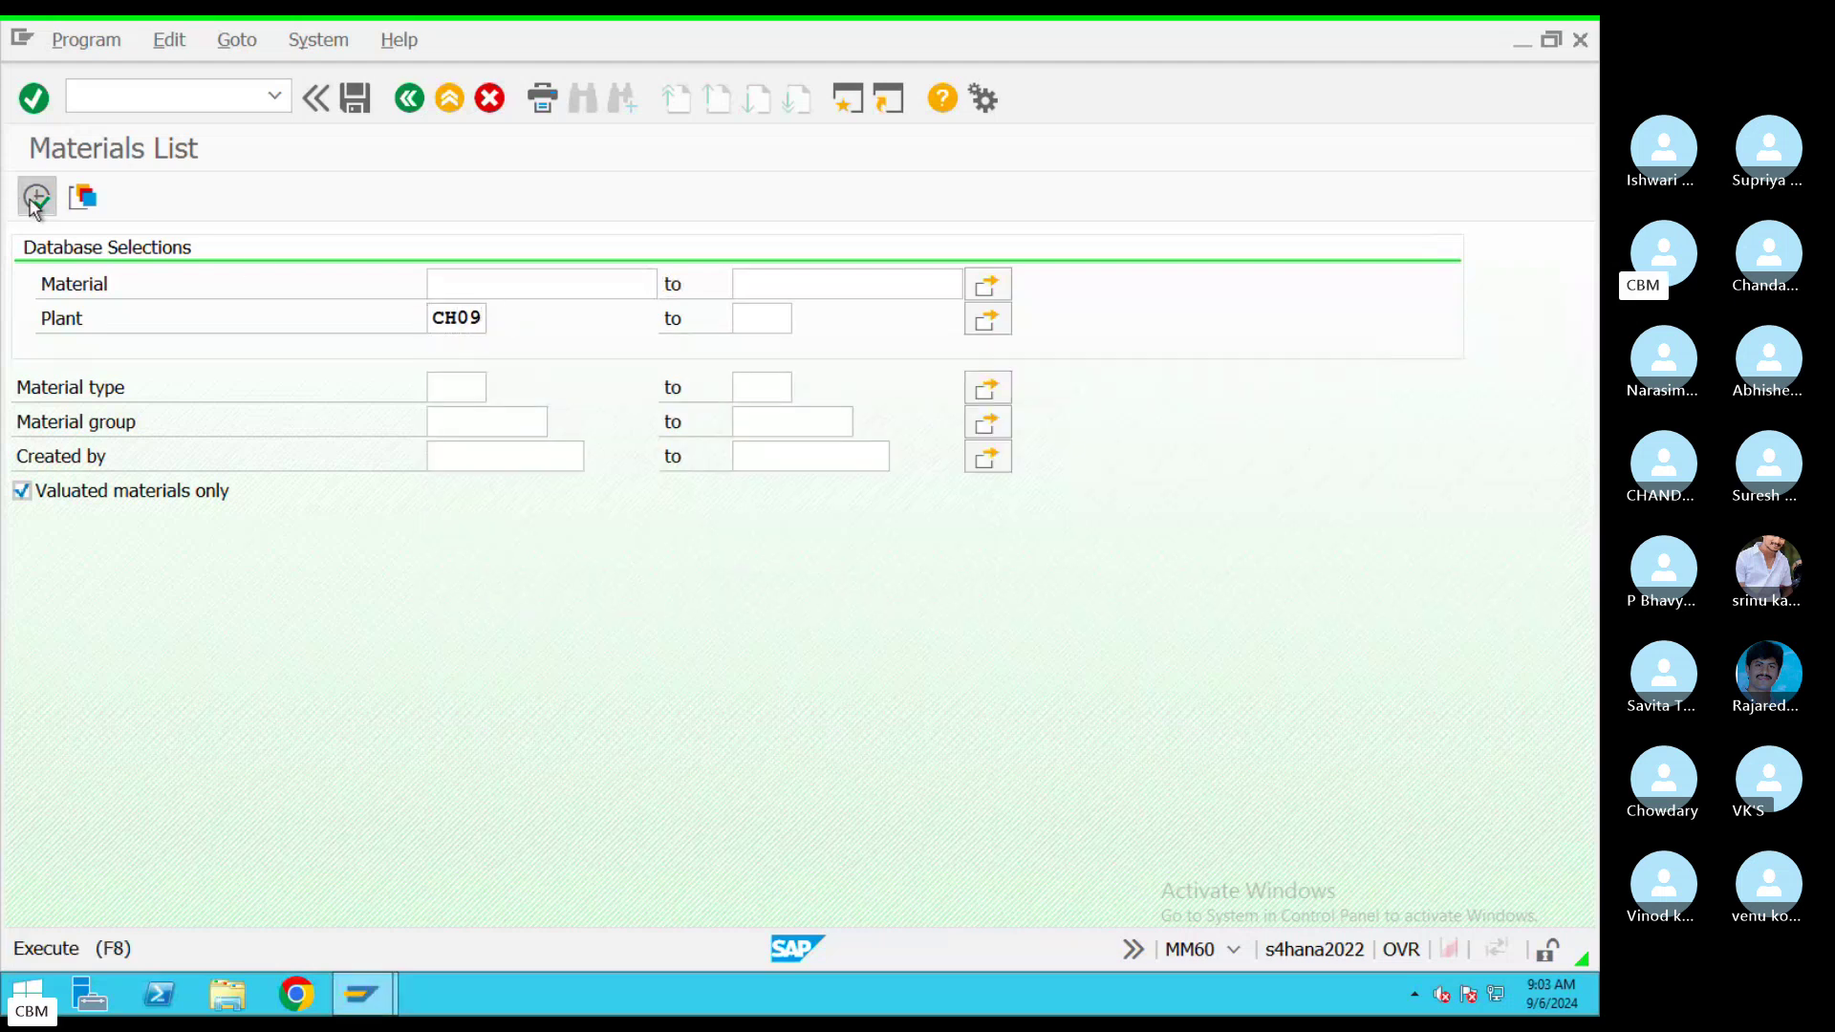
{"action": "left_click", "coordinate": [36, 198]}
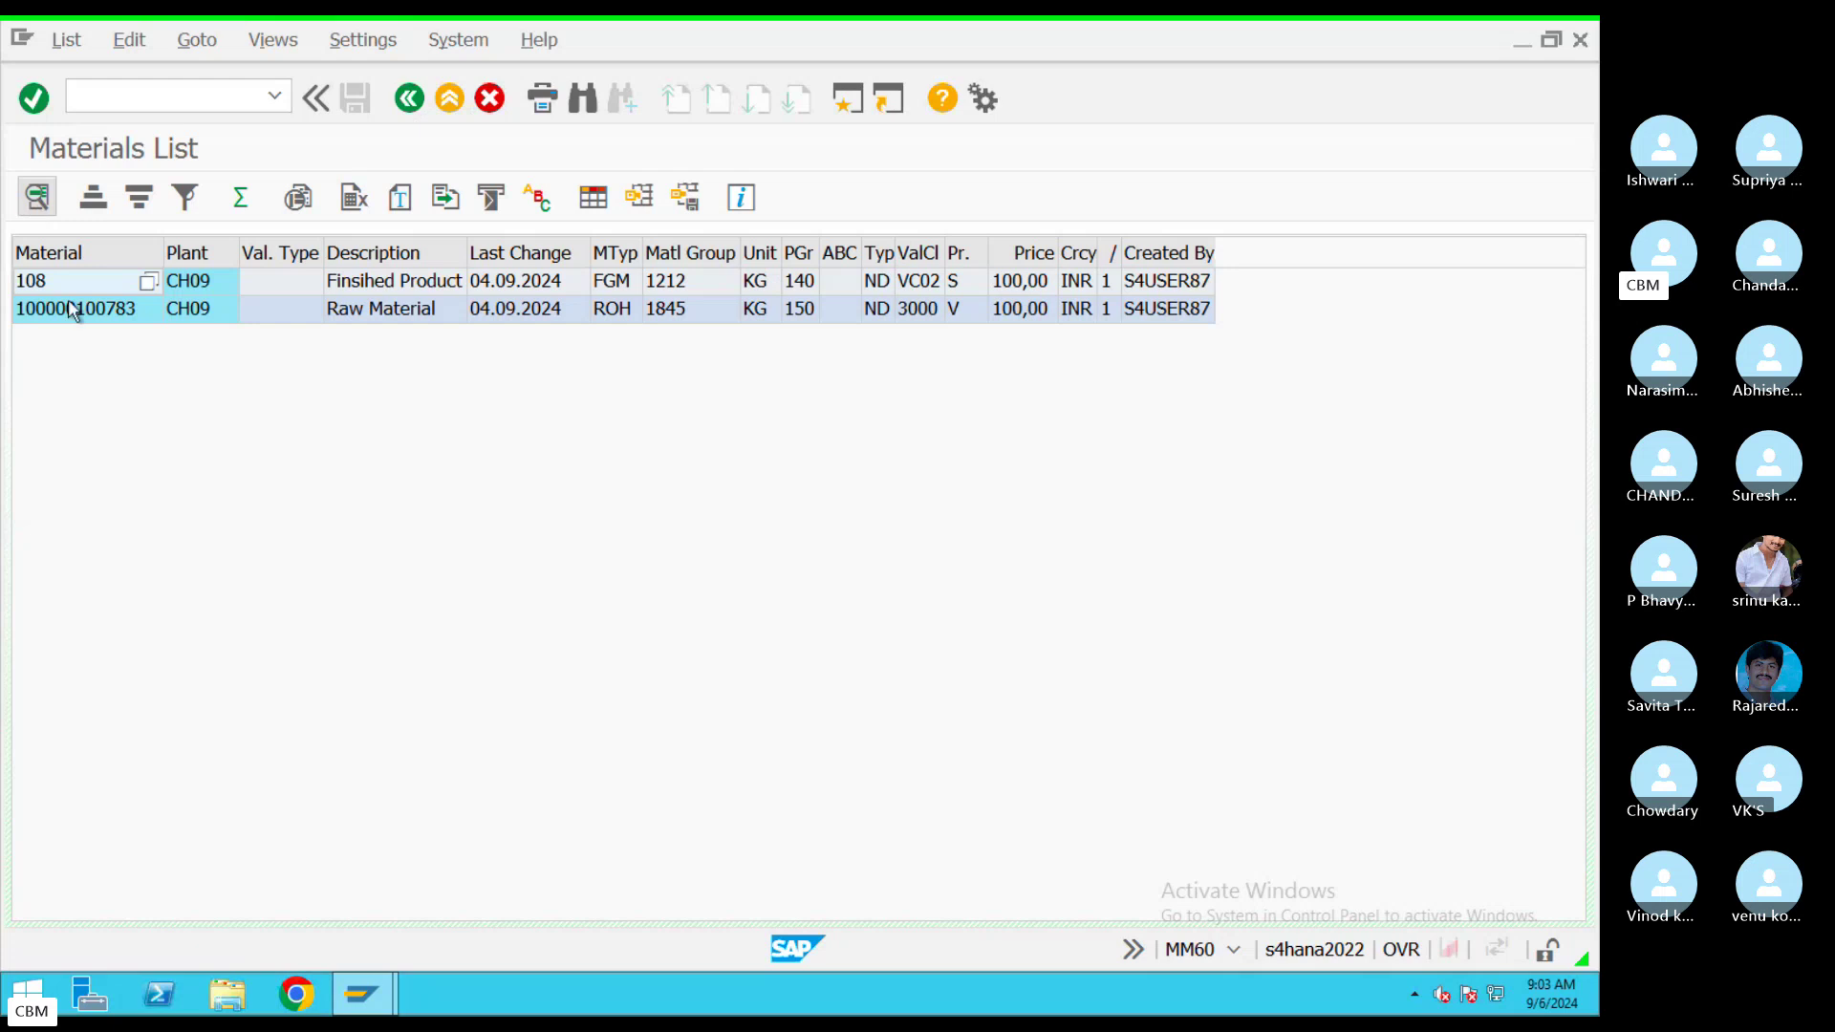
{"action": "left_click", "coordinate": [932, 286]}
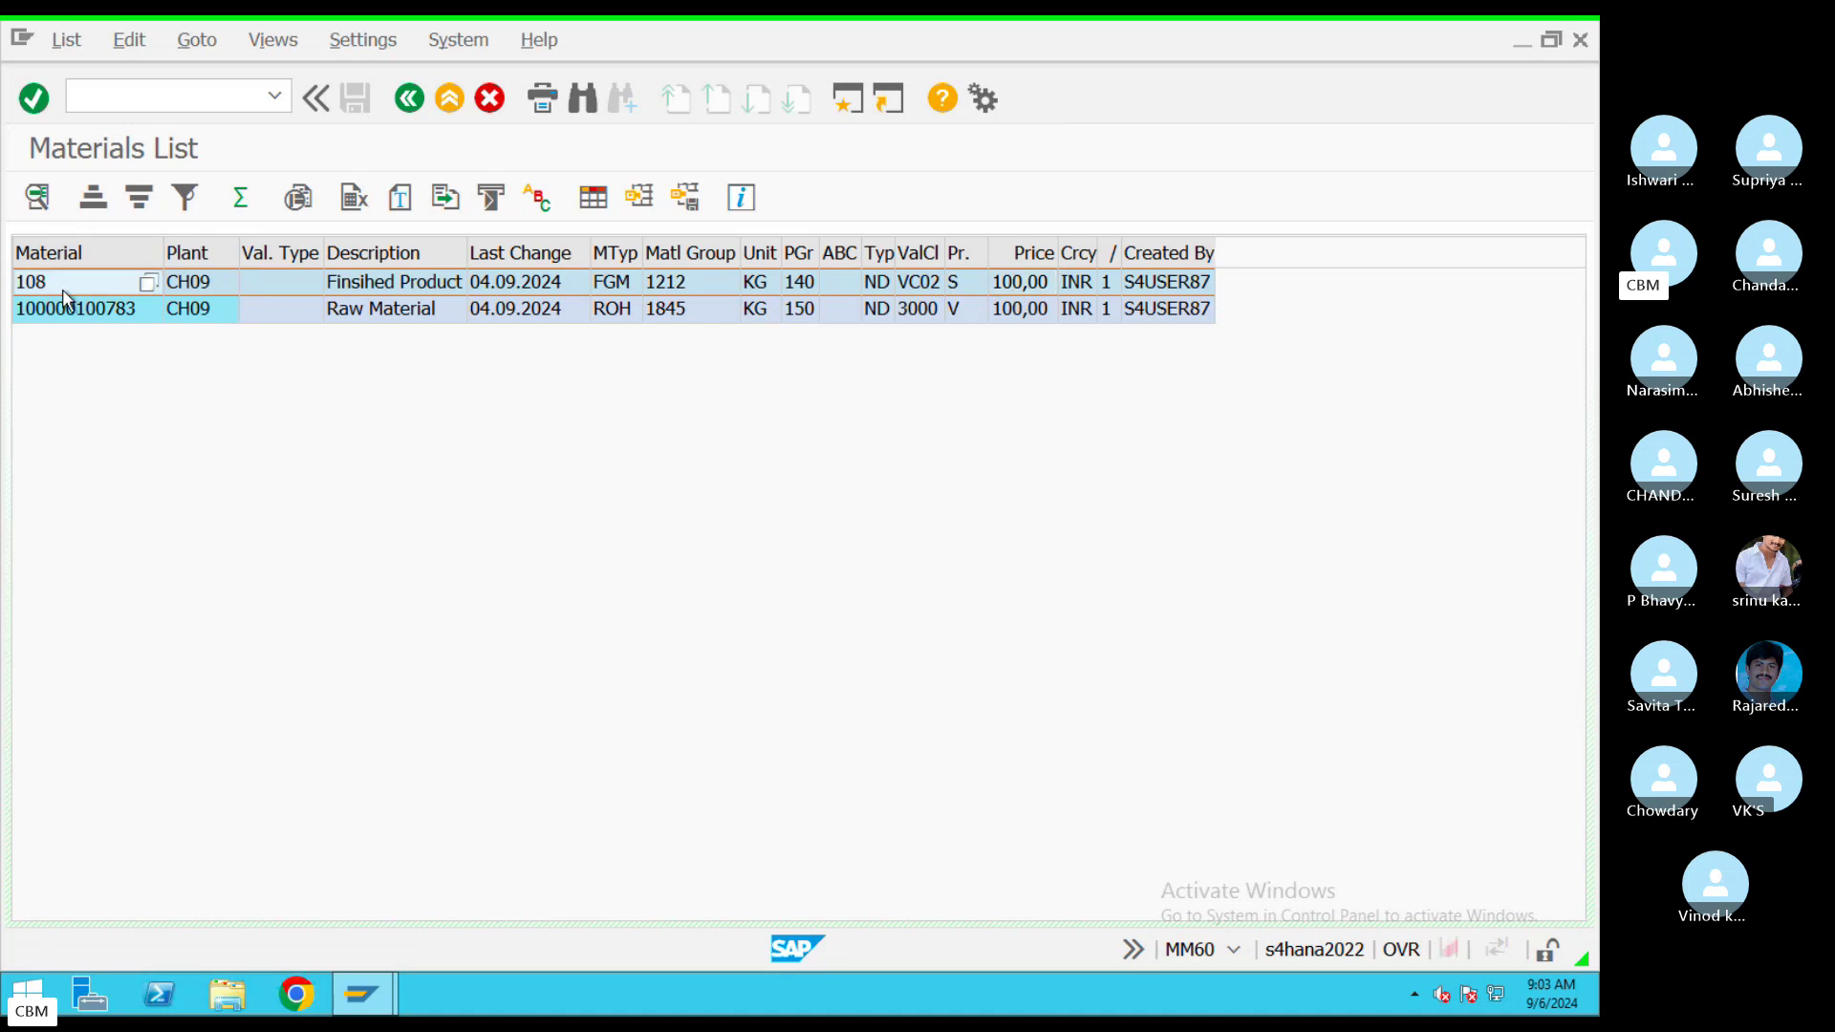
Start the material creation transaction MM01 in a new session
{"action": "left_click", "coordinate": [846, 101]}
{"action": "type", "text": "MM01"}
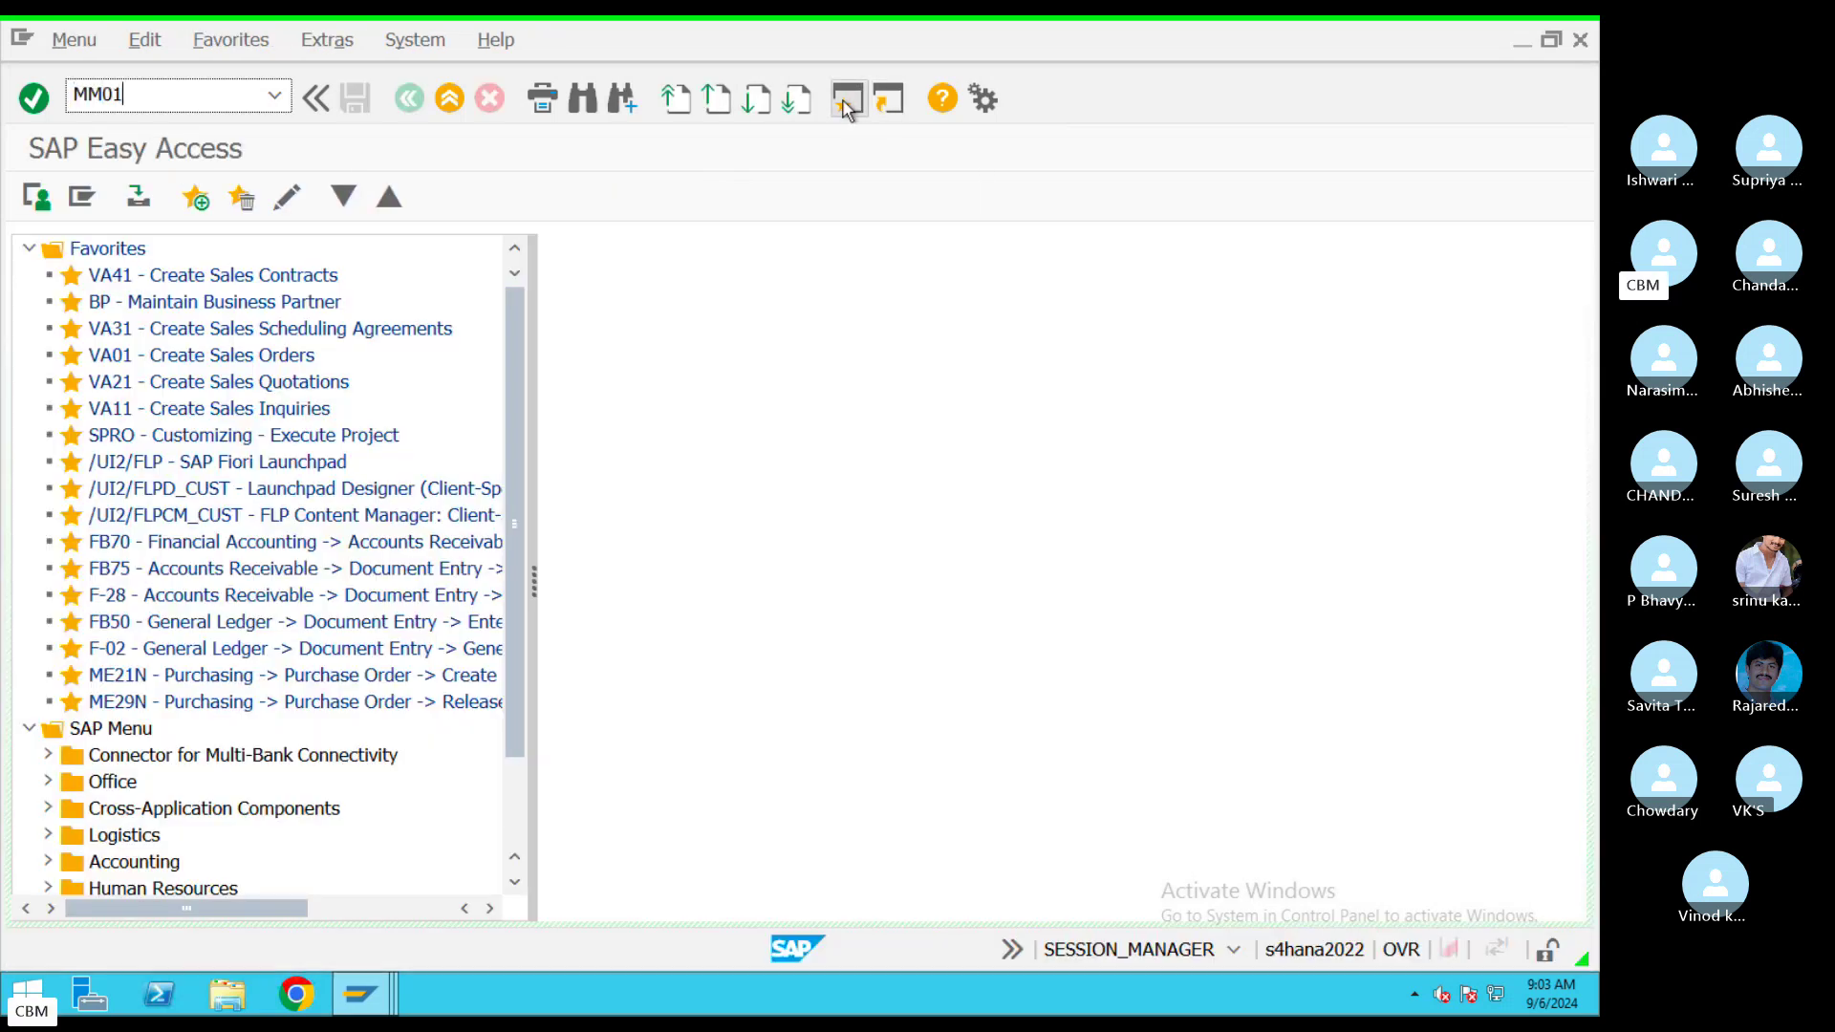
{"action": "key", "text": "Return"}
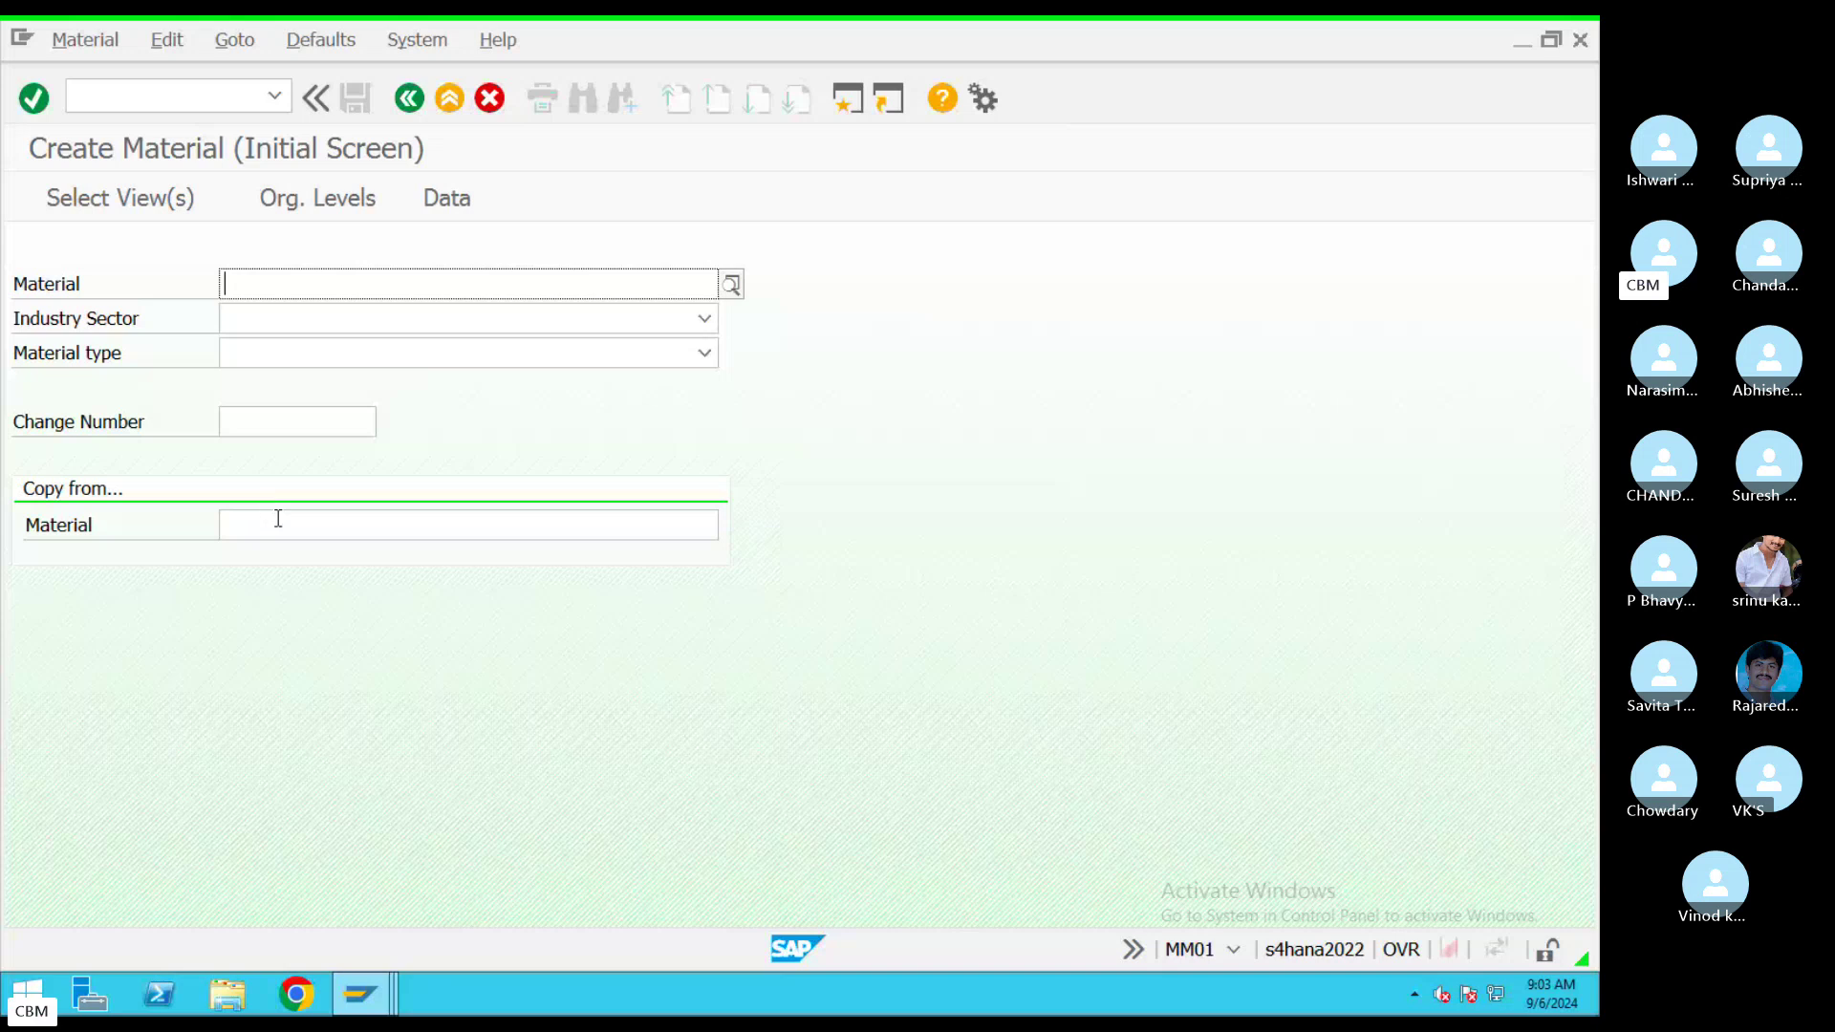
Set material 108 as the copy source and Electronic Industry as the industry sector of the new material
{"action": "left_click", "coordinate": [278, 521]}
{"action": "type", "text": "108"}
{"action": "left_click", "coordinate": [380, 325]}
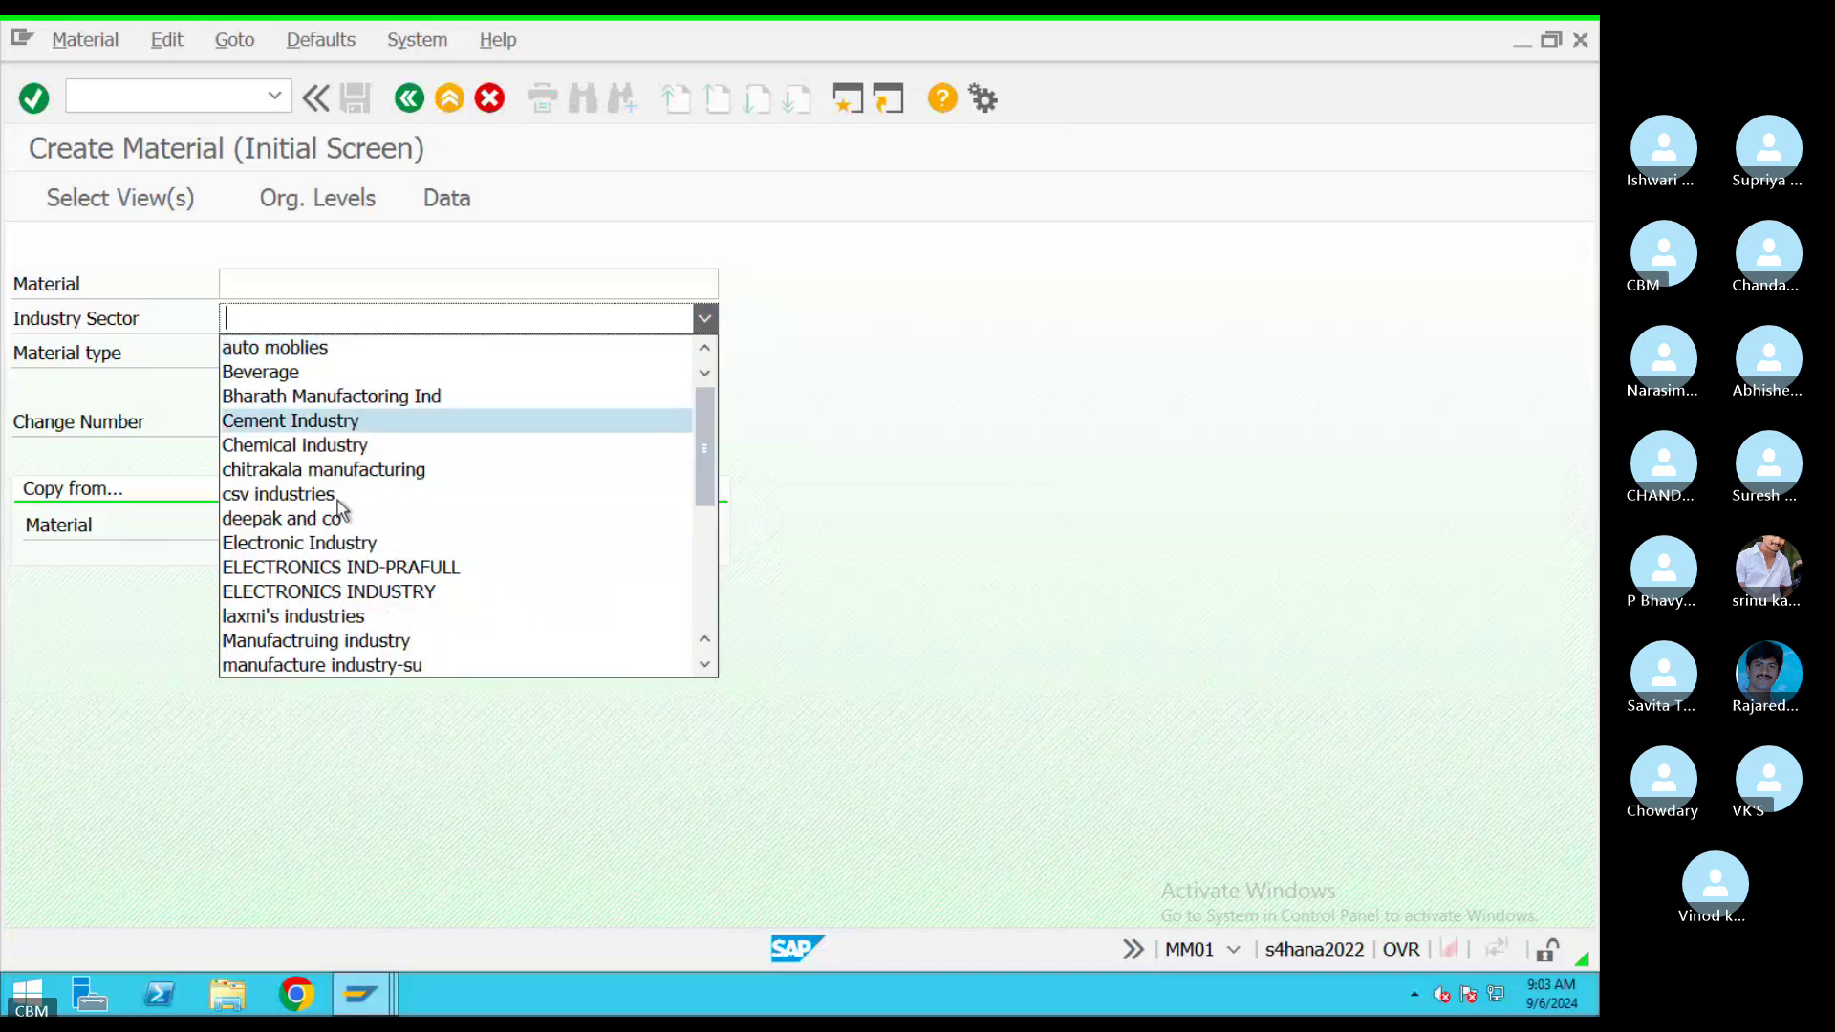
{"action": "left_click", "coordinate": [344, 545]}
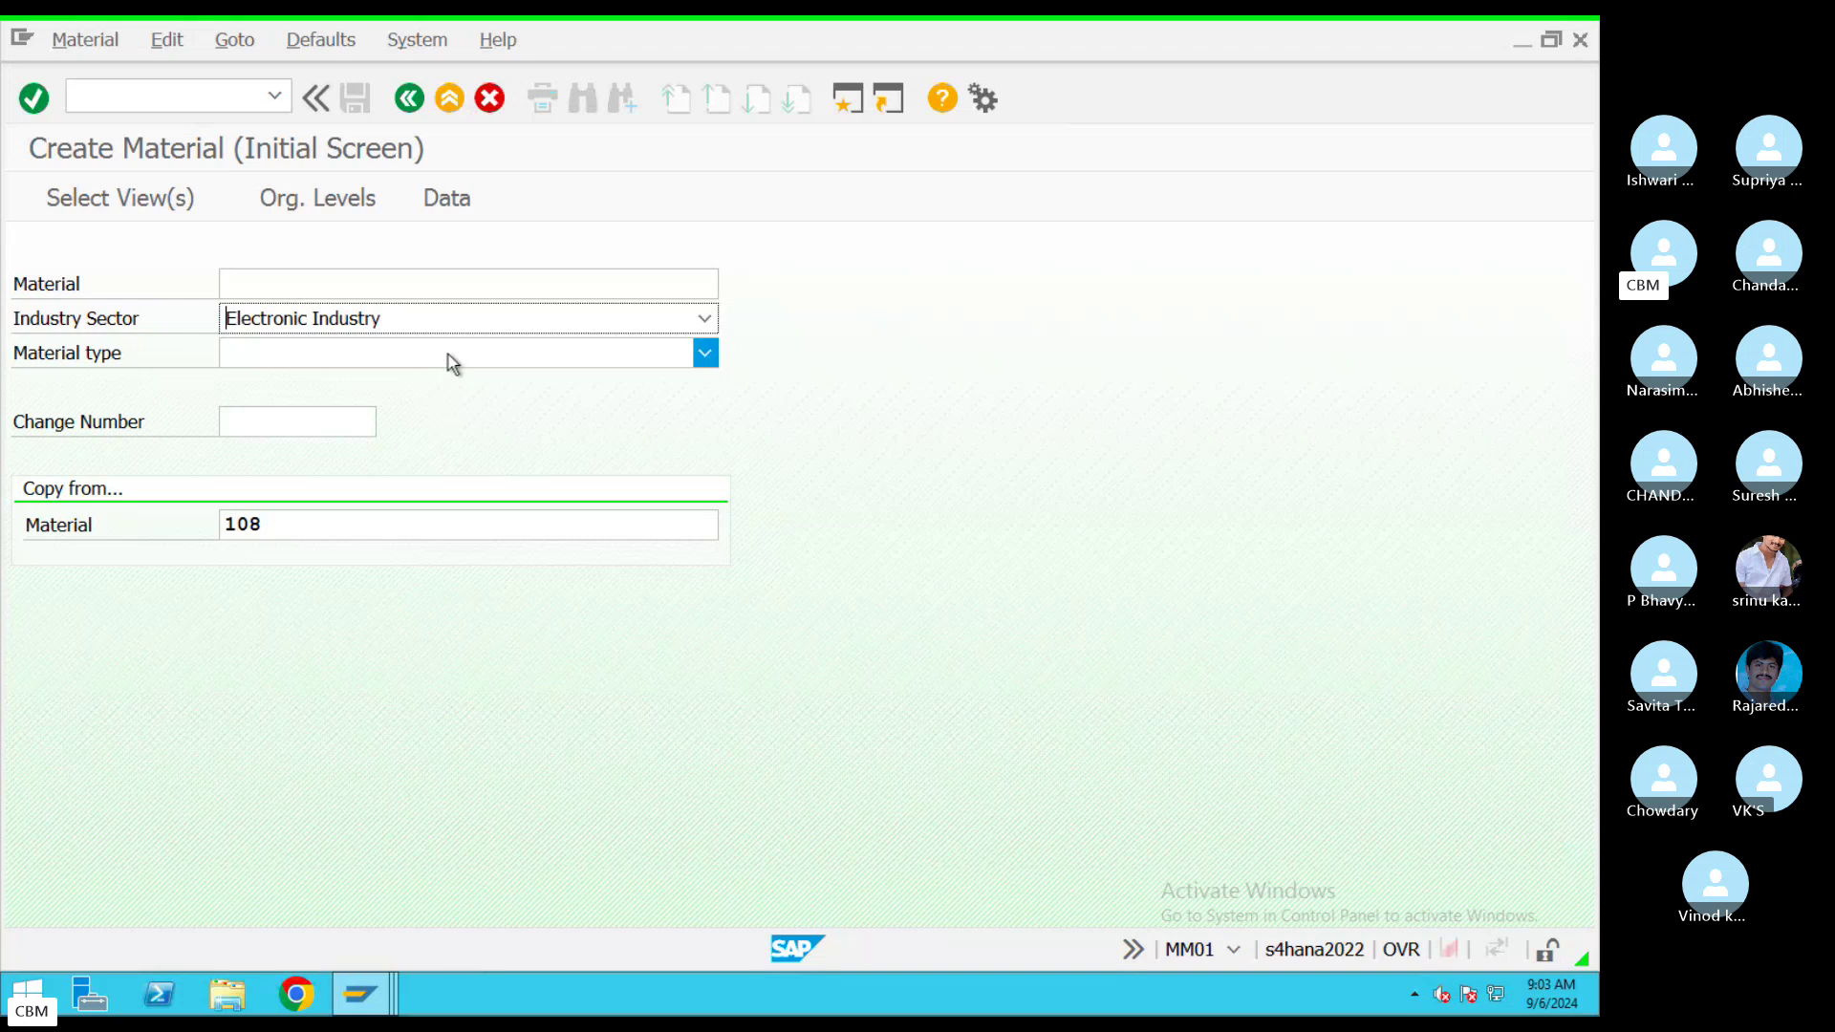
Look through the FINISHED GOODS entries among the available material types for the one that suits the new material
{"action": "left_click", "coordinate": [449, 353]}
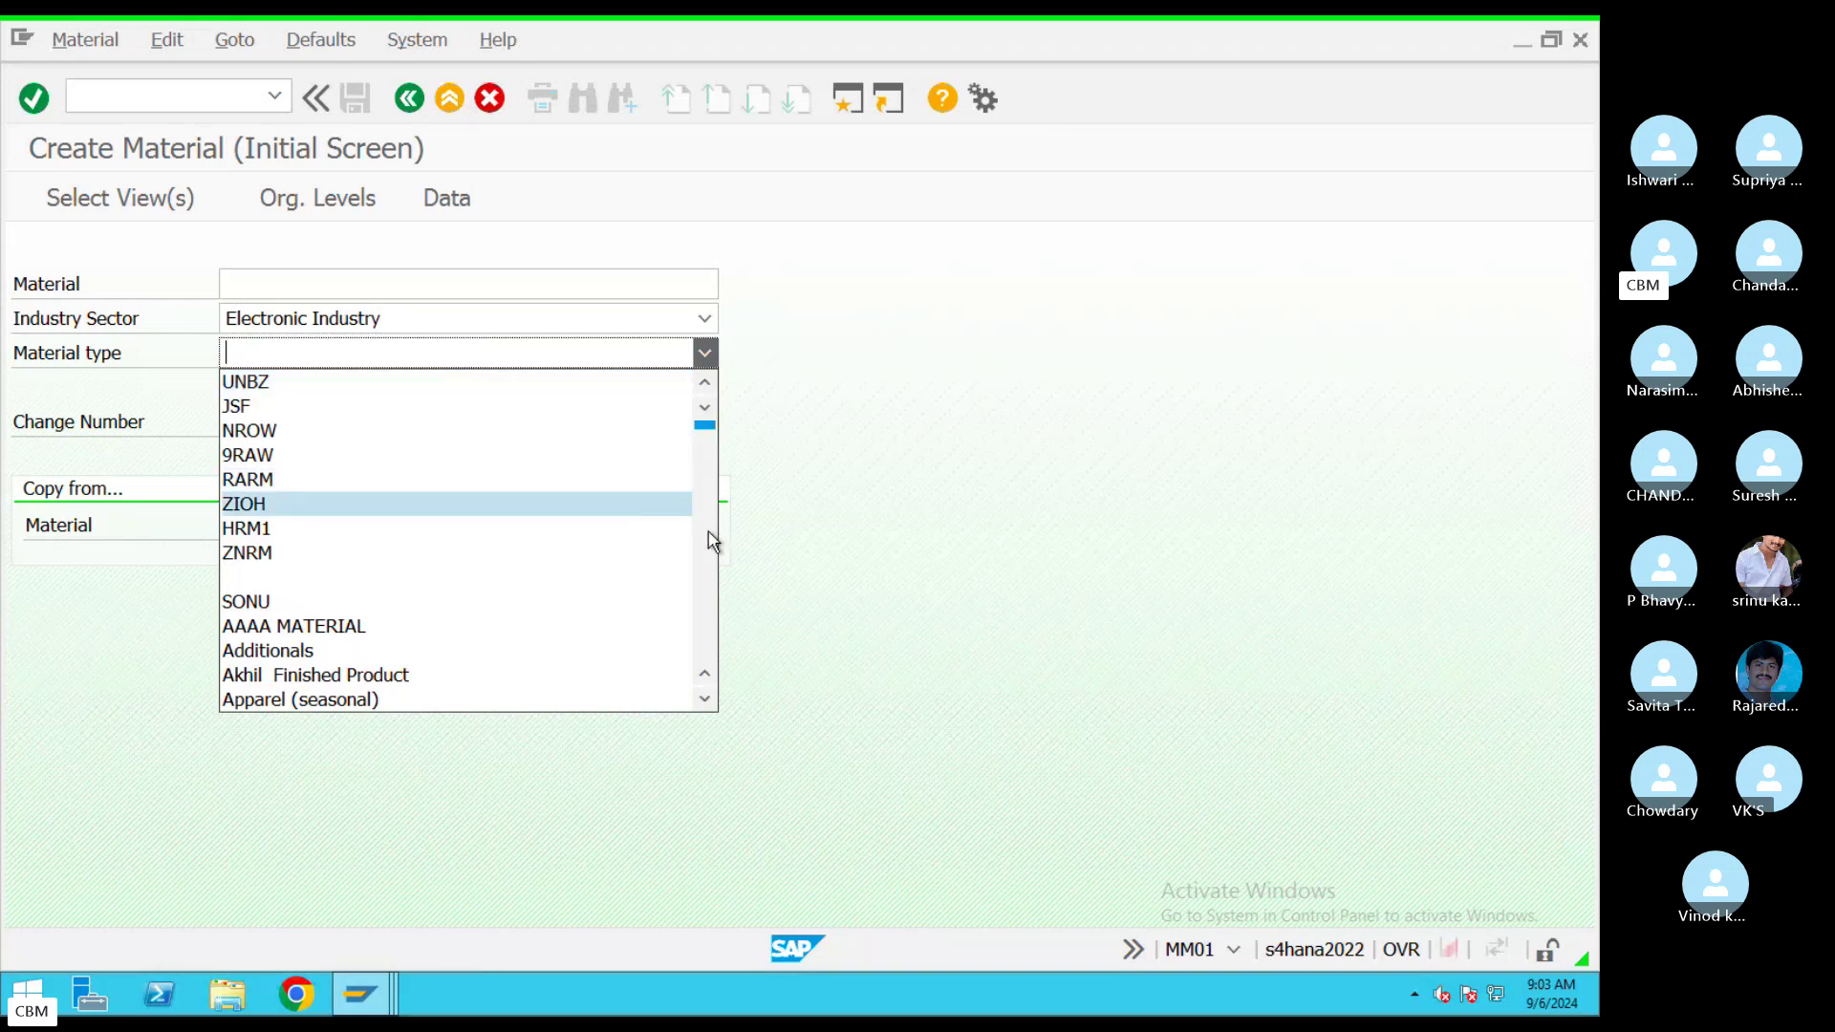
{"action": "scroll", "coordinate": [712, 542], "scroll_direction": "down", "scroll_amount": 5}
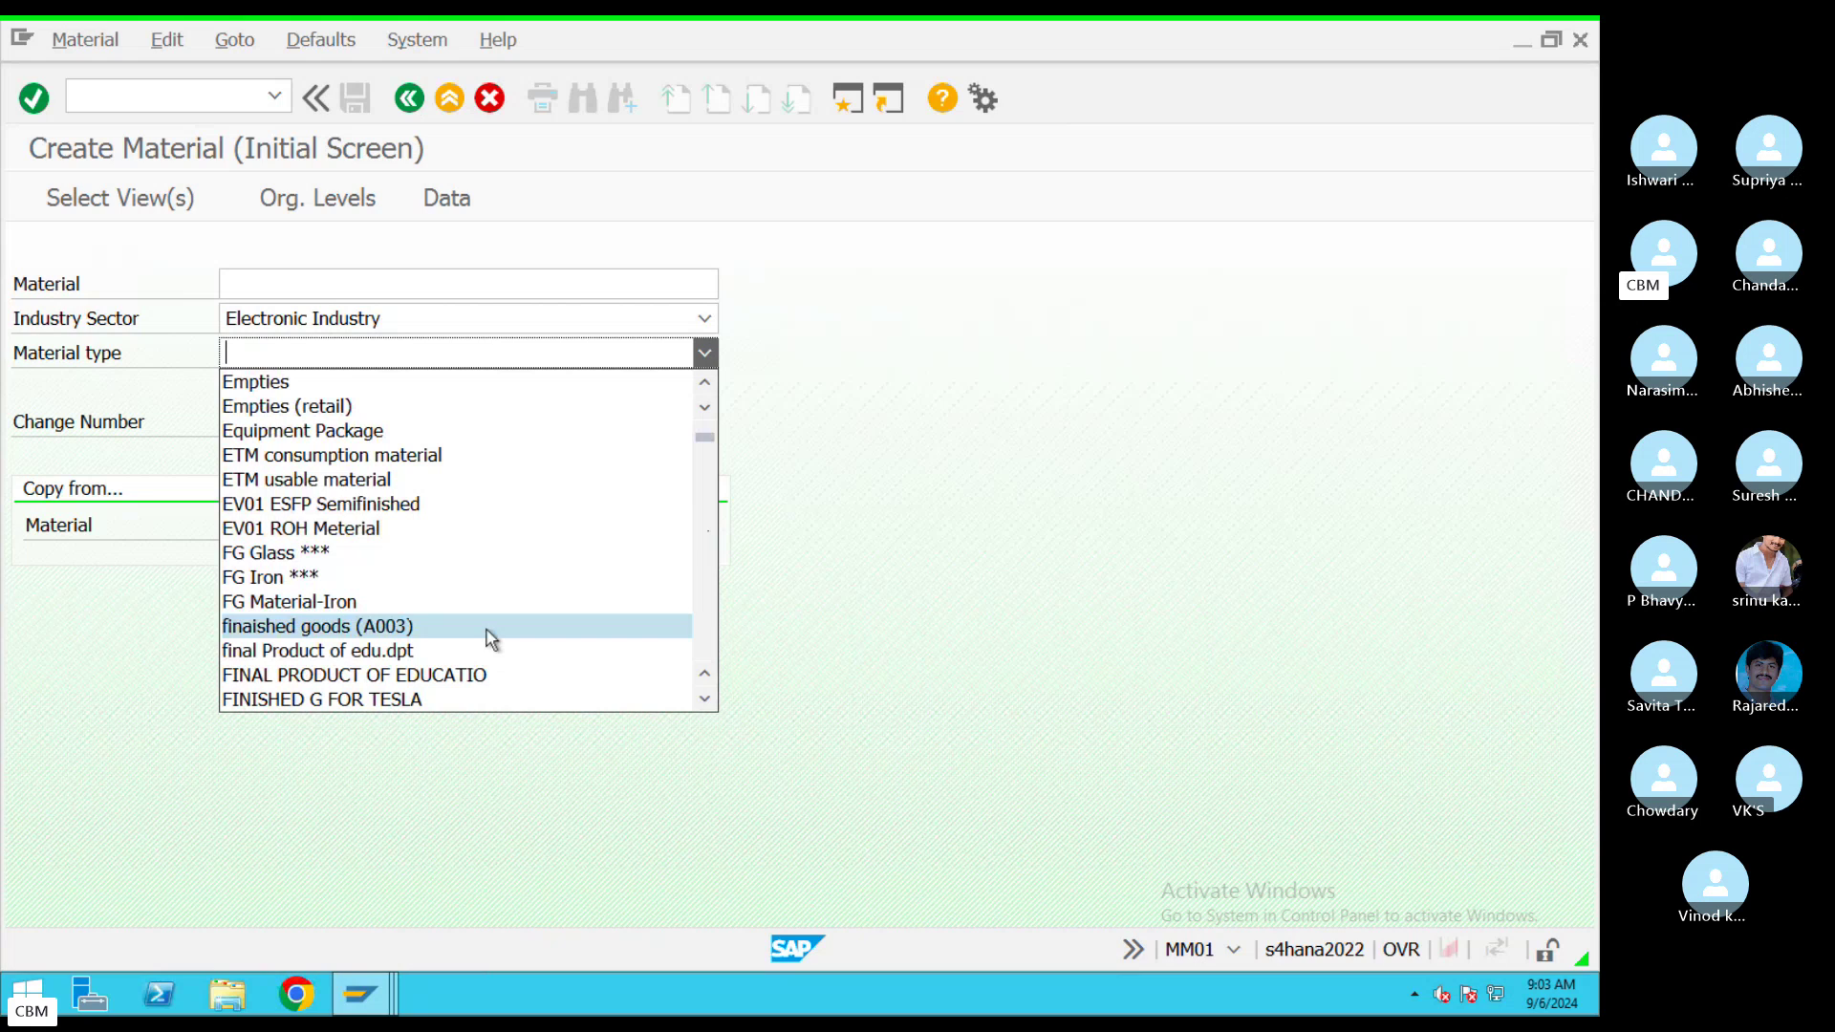
{"action": "key", "text": "Down"}
{"action": "key", "text": "Down"}
{"action": "key", "text": "Down"}
{"action": "key", "text": "Down"}
{"action": "key", "text": "Down"}
{"action": "key", "text": "Down"}
{"action": "key", "text": "Down"}
{"action": "key", "text": "Down"}
{"action": "key", "text": "Down"}
{"action": "key", "text": "Down"}
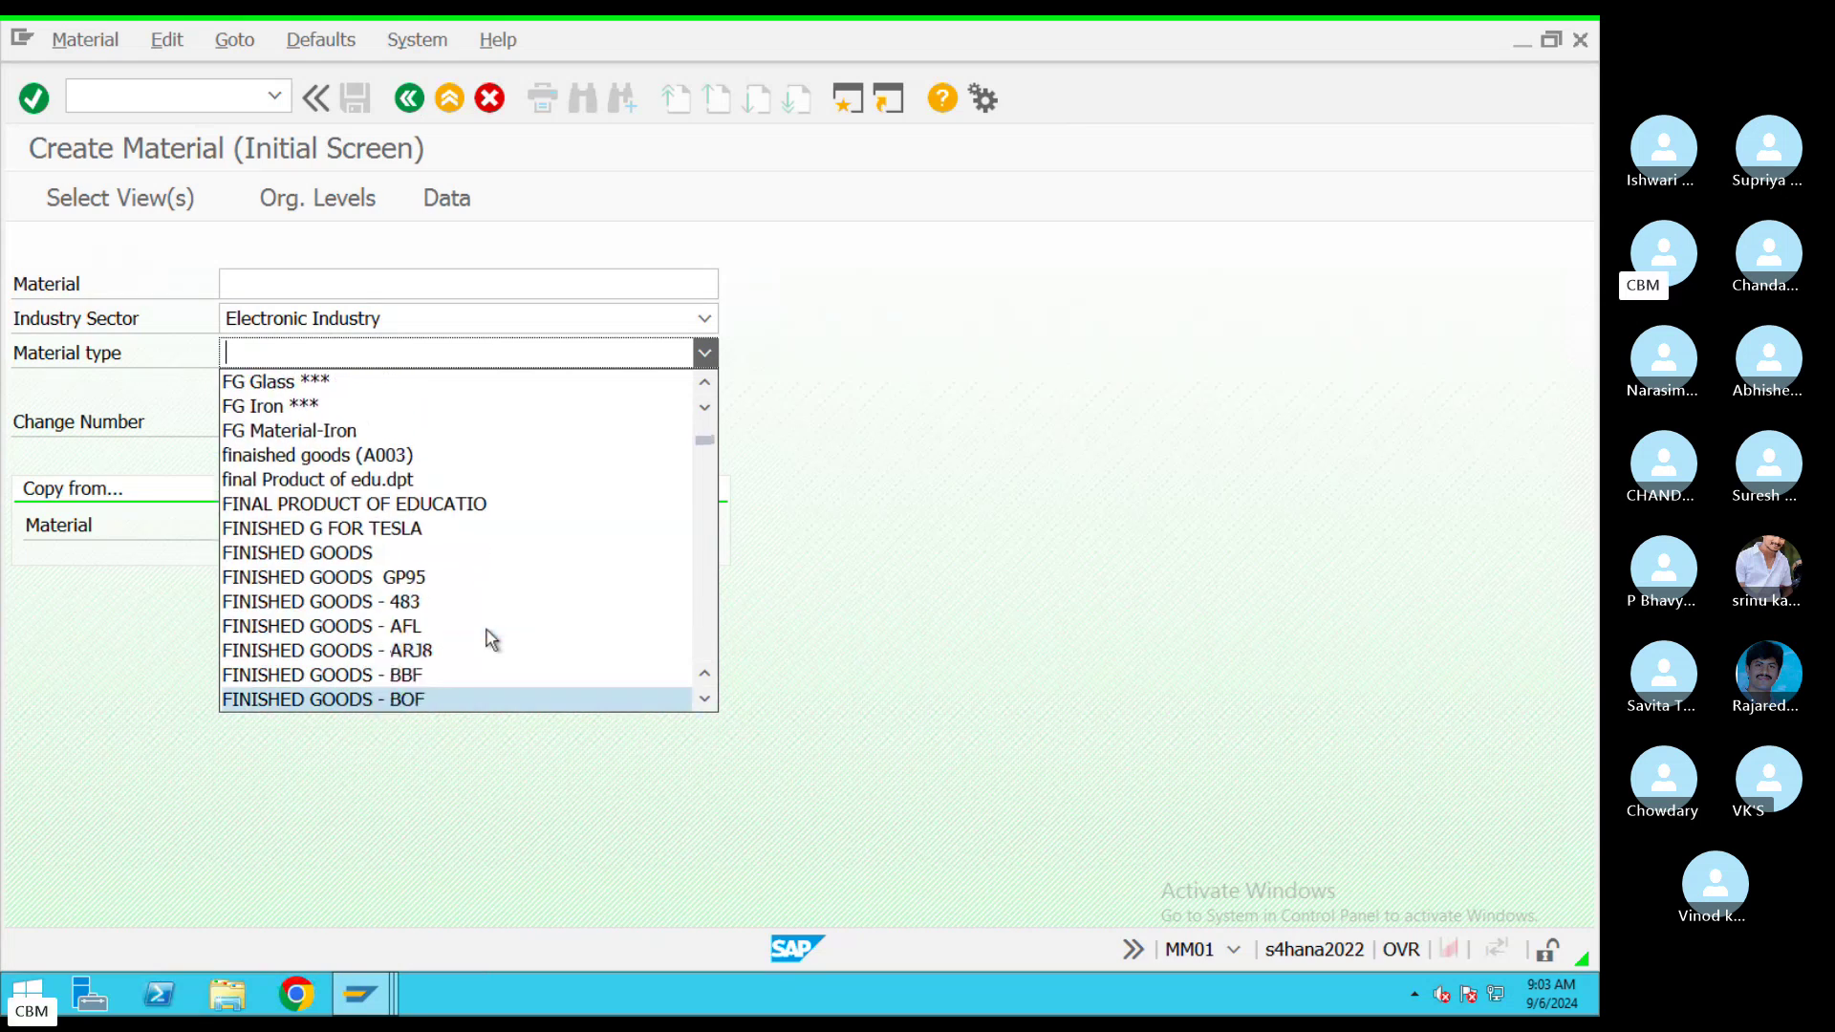
{"action": "key", "text": "Down"}
{"action": "key", "text": "Down"}
{"action": "key", "text": "Down"}
{"action": "key", "text": "Down"}
{"action": "key", "text": "Down"}
{"action": "key", "text": "Down"}
{"action": "key", "text": "Down"}
{"action": "key", "text": "Down"}
{"action": "key", "text": "Down"}
{"action": "key", "text": "Down"}
{"action": "key", "text": "Down"}
{"action": "key", "text": "Down"}
{"action": "key", "text": "Down"}
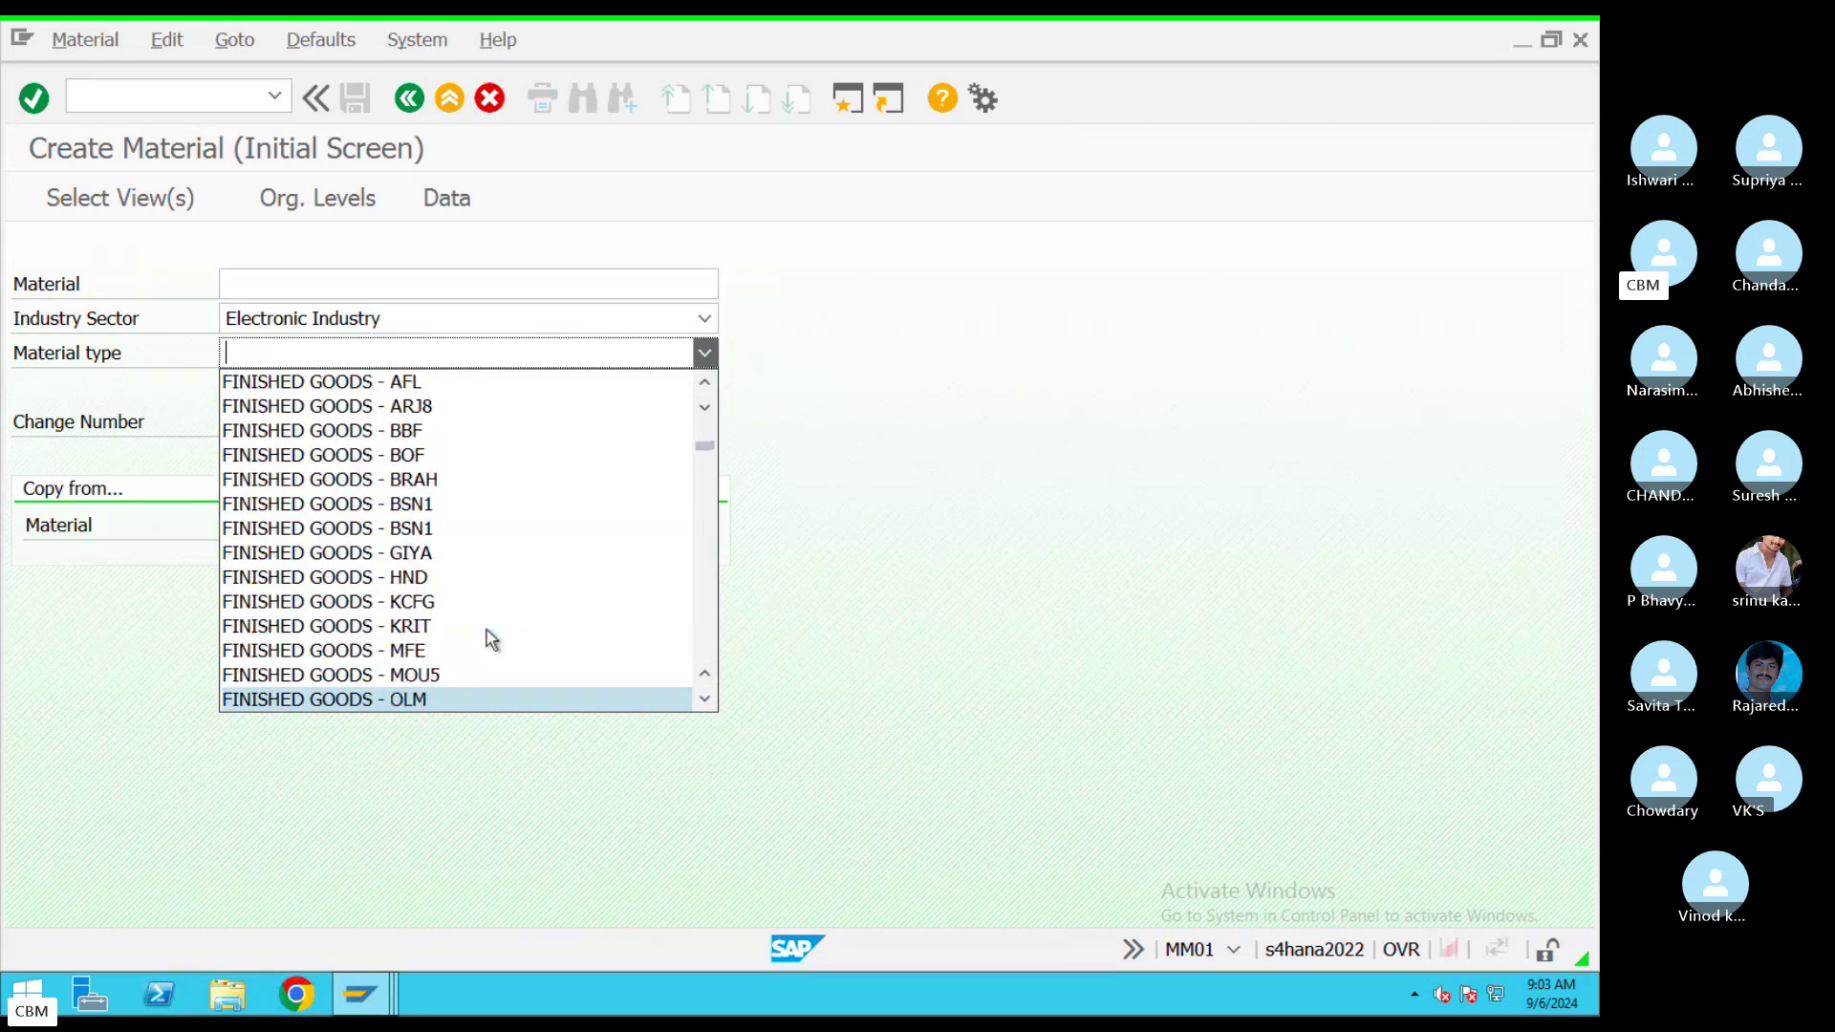
{"action": "key", "text": "Down"}
{"action": "key", "text": "Down"}
{"action": "key", "text": "Down"}
{"action": "key", "text": "Down"}
{"action": "key", "text": "Down"}
{"action": "key", "text": "Down"}
{"action": "key", "text": "Down"}
{"action": "key", "text": "Down"}
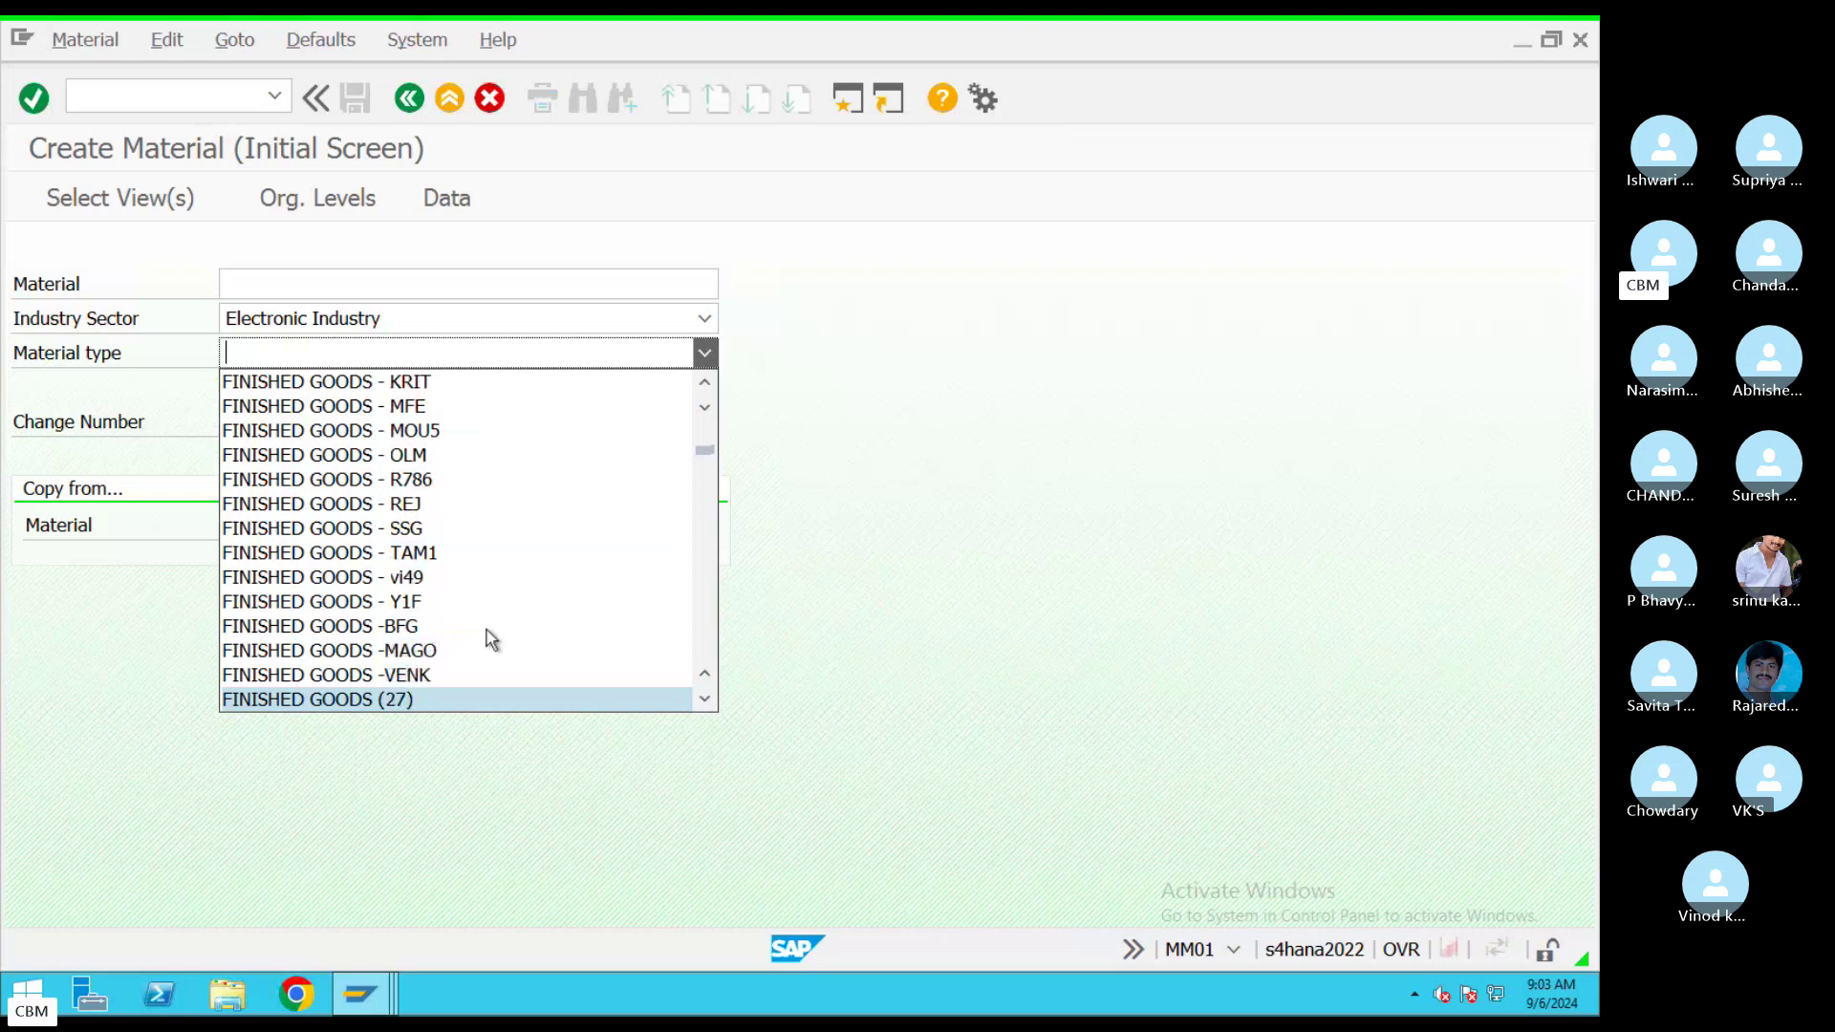
{"action": "key", "text": "Down"}
{"action": "key", "text": "Down"}
{"action": "key", "text": "Down"}
{"action": "key", "text": "Down"}
{"action": "key", "text": "Down"}
{"action": "key", "text": "Down"}
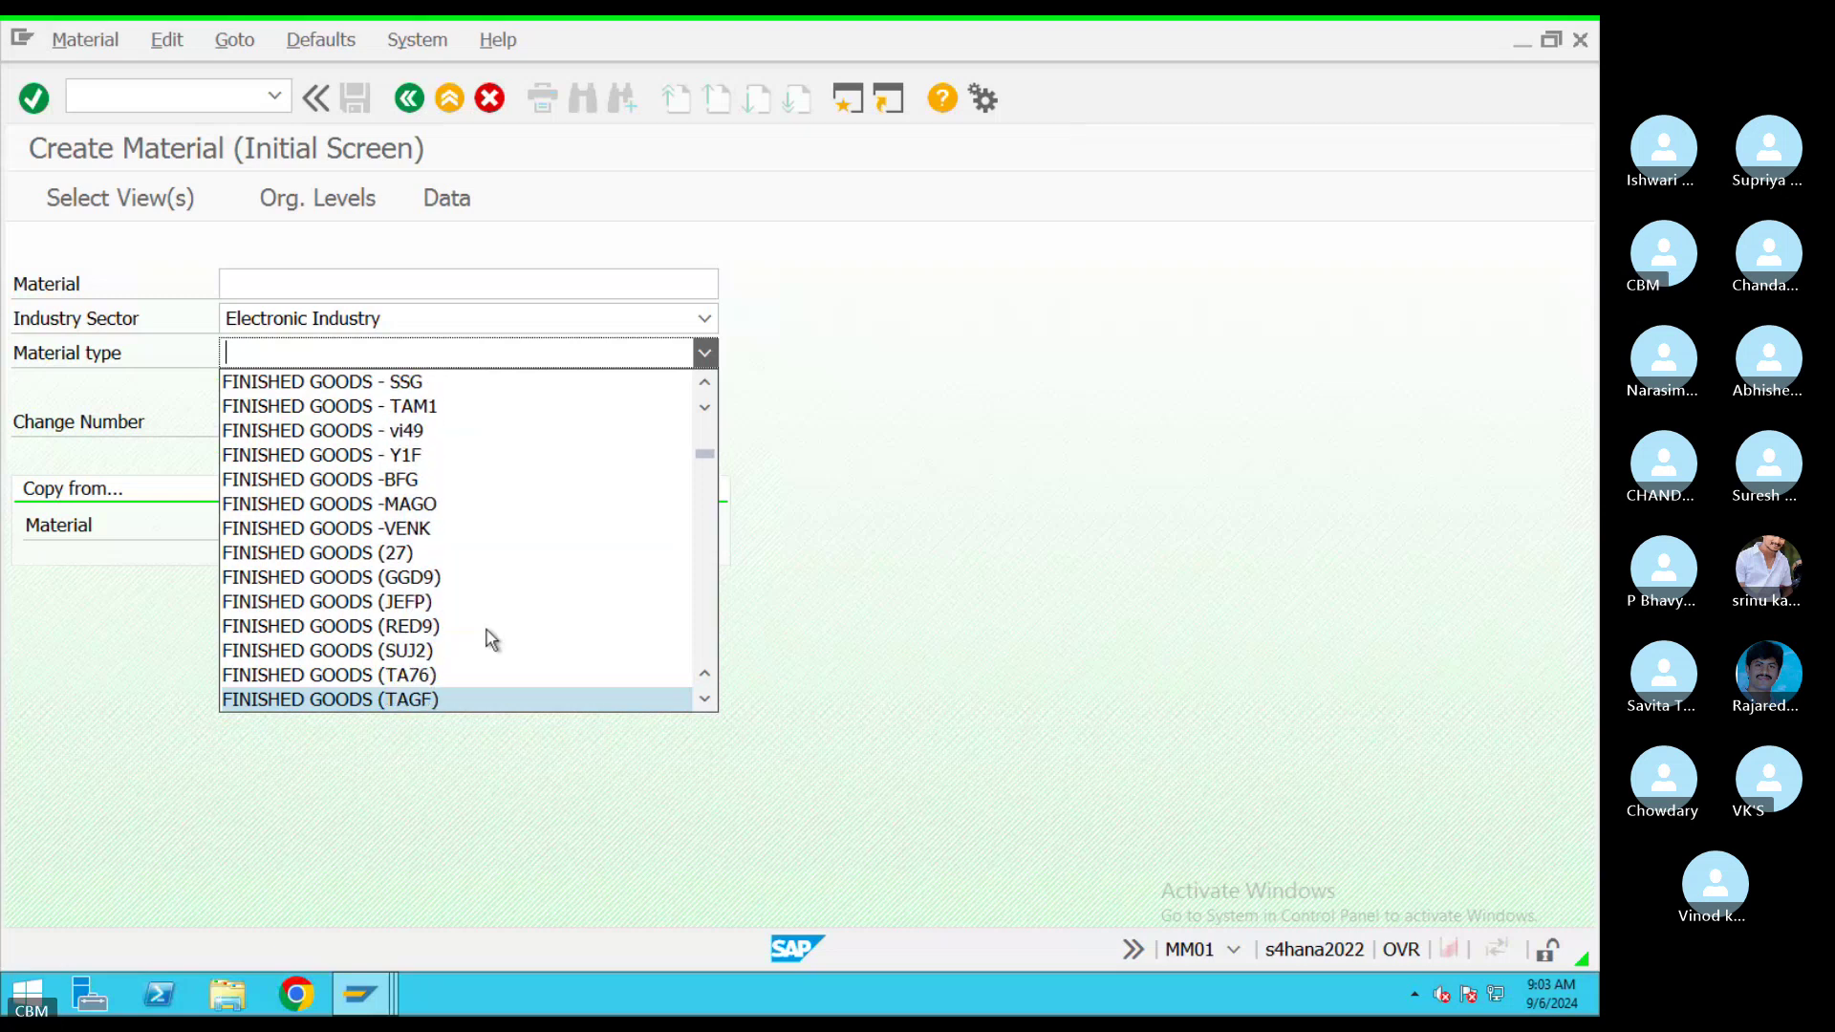
{"action": "key", "text": "Down"}
{"action": "key", "text": "Down"}
{"action": "key", "text": "Down"}
{"action": "key", "text": "Down"}
{"action": "key", "text": "Down"}
{"action": "key", "text": "Down"}
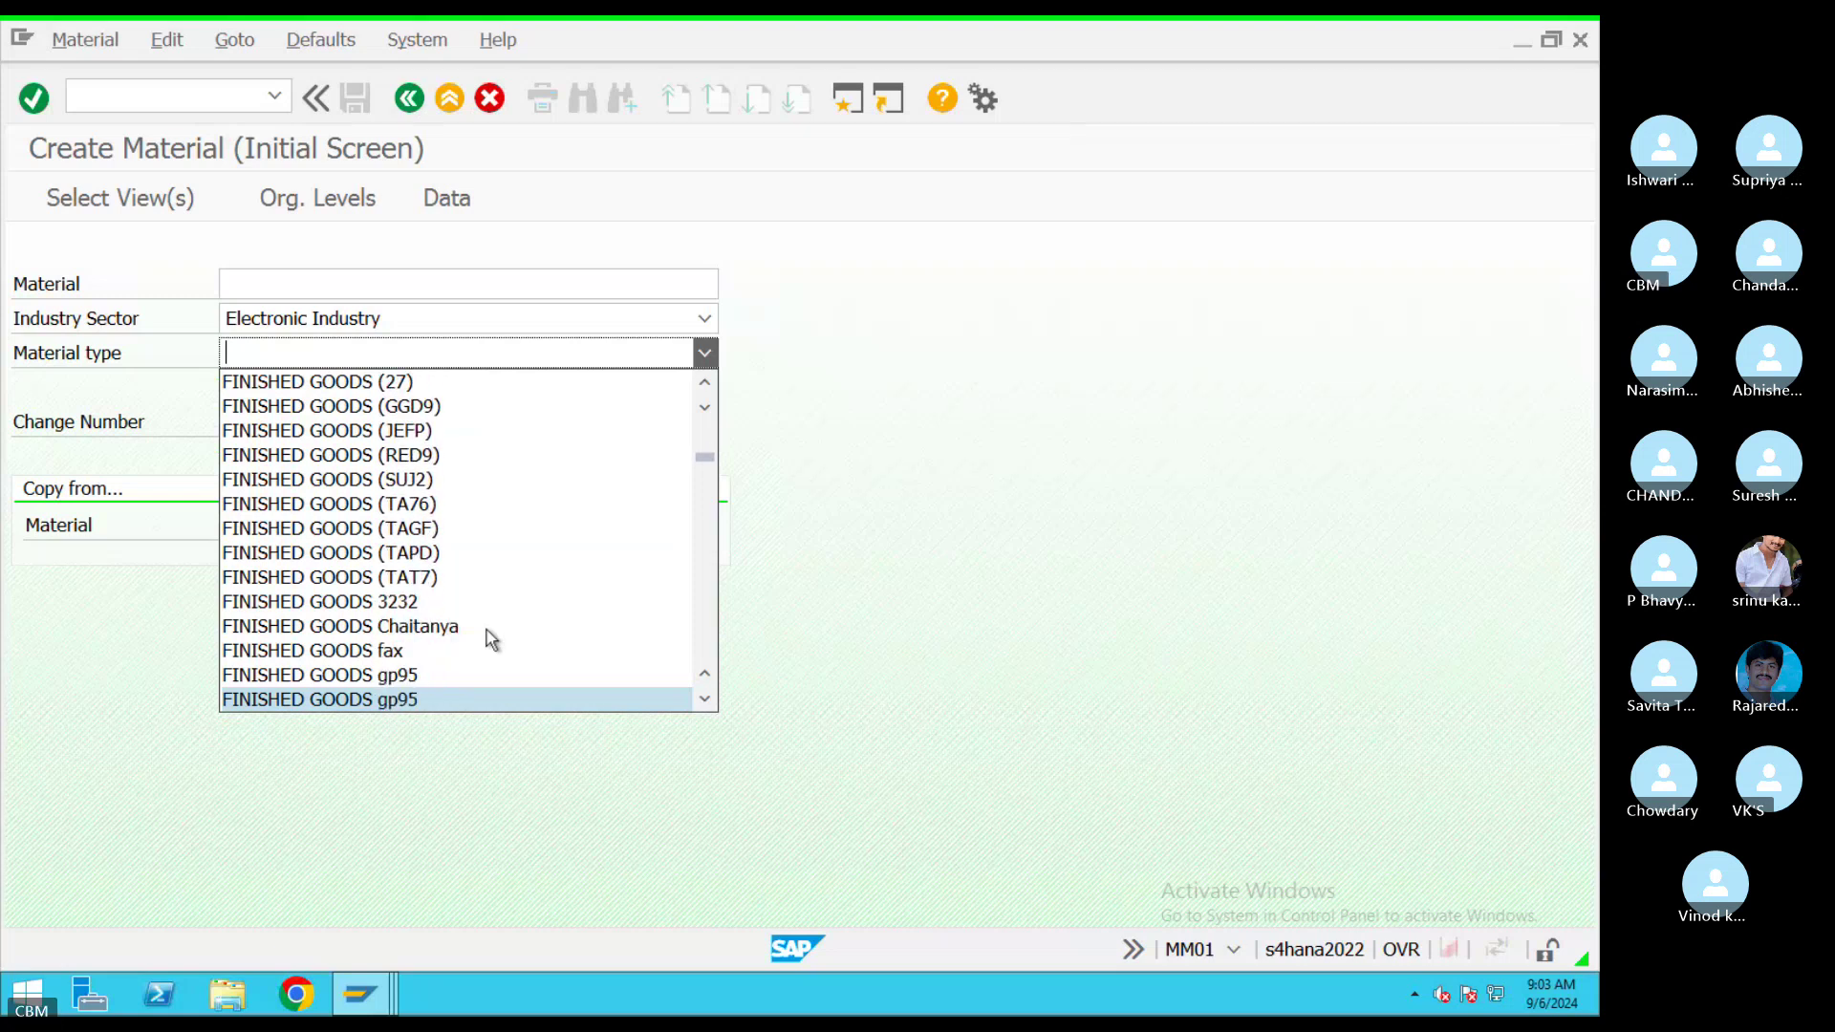
{"action": "key", "text": "Down"}
{"action": "key", "text": "Down"}
{"action": "key", "text": "Down"}
{"action": "key", "text": "Down"}
{"action": "key", "text": "Down"}
{"action": "key", "text": "Down"}
{"action": "key", "text": "Down"}
{"action": "key", "text": "Down"}
{"action": "key", "text": "Down"}
{"action": "key", "text": "Down"}
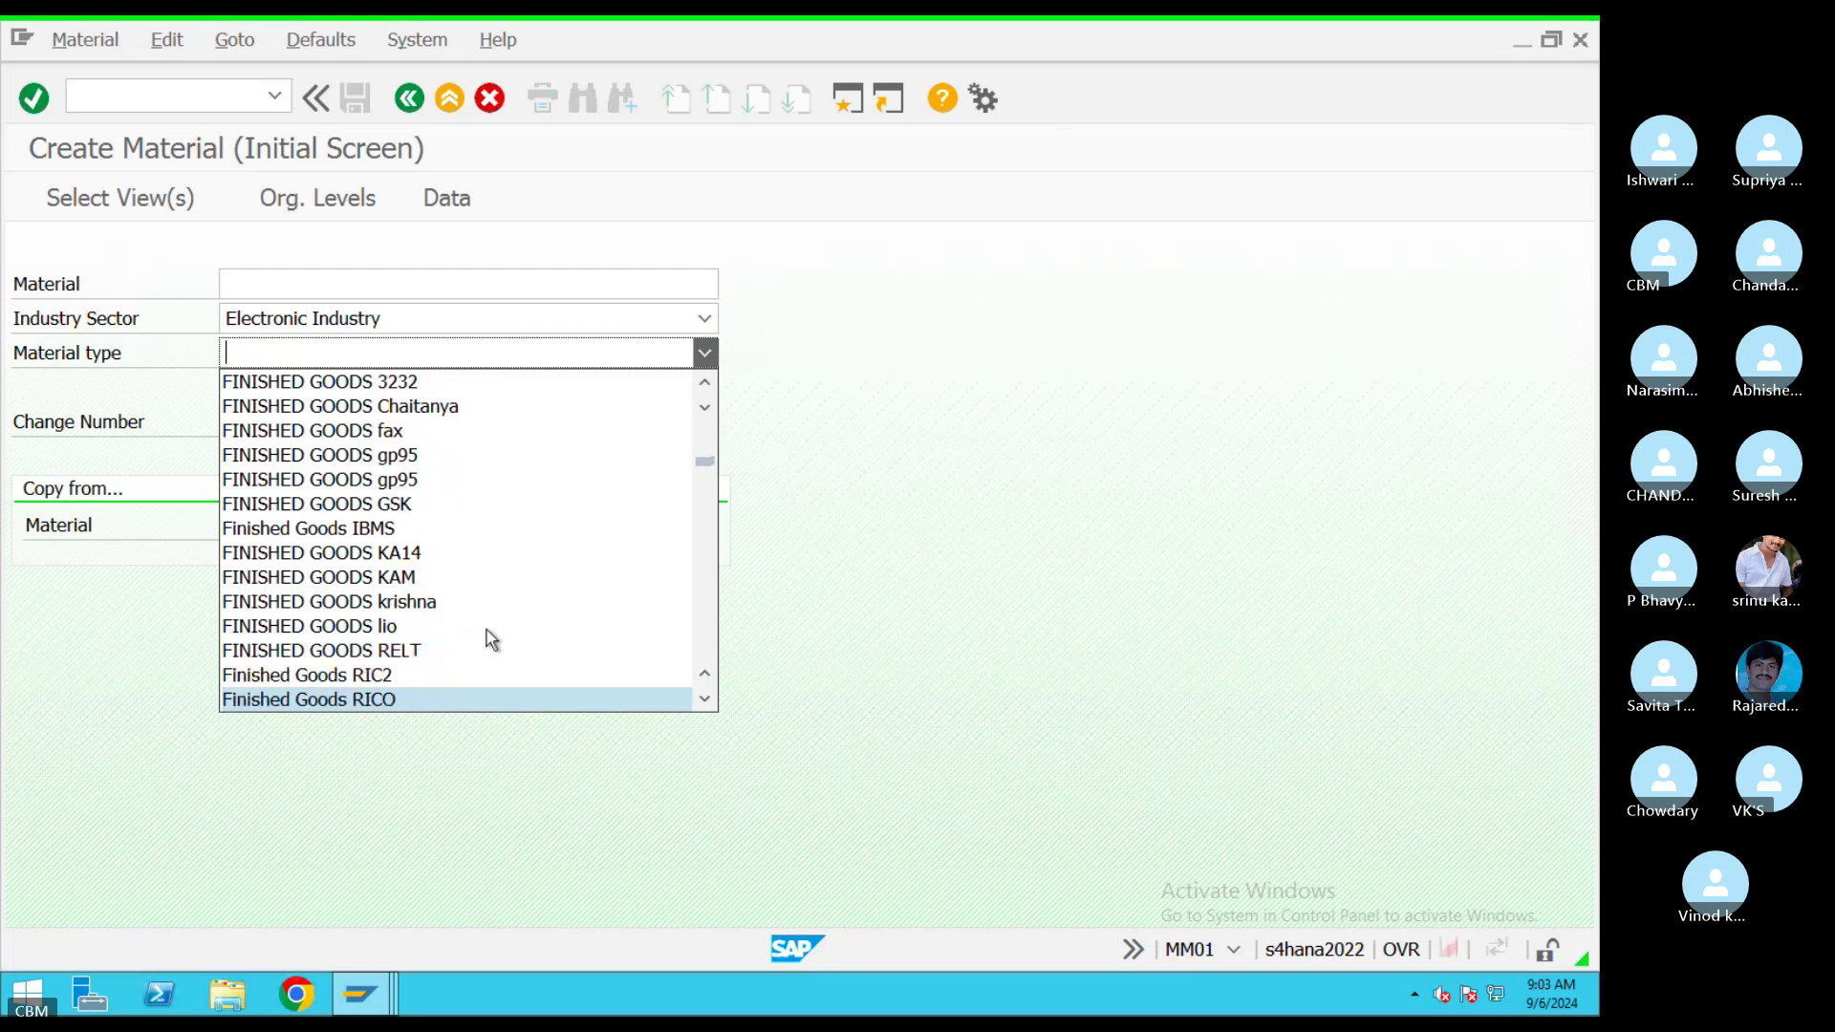
{"action": "key", "text": "Down"}
{"action": "key", "text": "Down"}
{"action": "key", "text": "Down"}
{"action": "key", "text": "Down"}
{"action": "key", "text": "Down"}
{"action": "key", "text": "Down"}
{"action": "key", "text": "Down"}
{"action": "key", "text": "Down"}
{"action": "key", "text": "Down"}
{"action": "key", "text": "Down"}
{"action": "key", "text": "Down"}
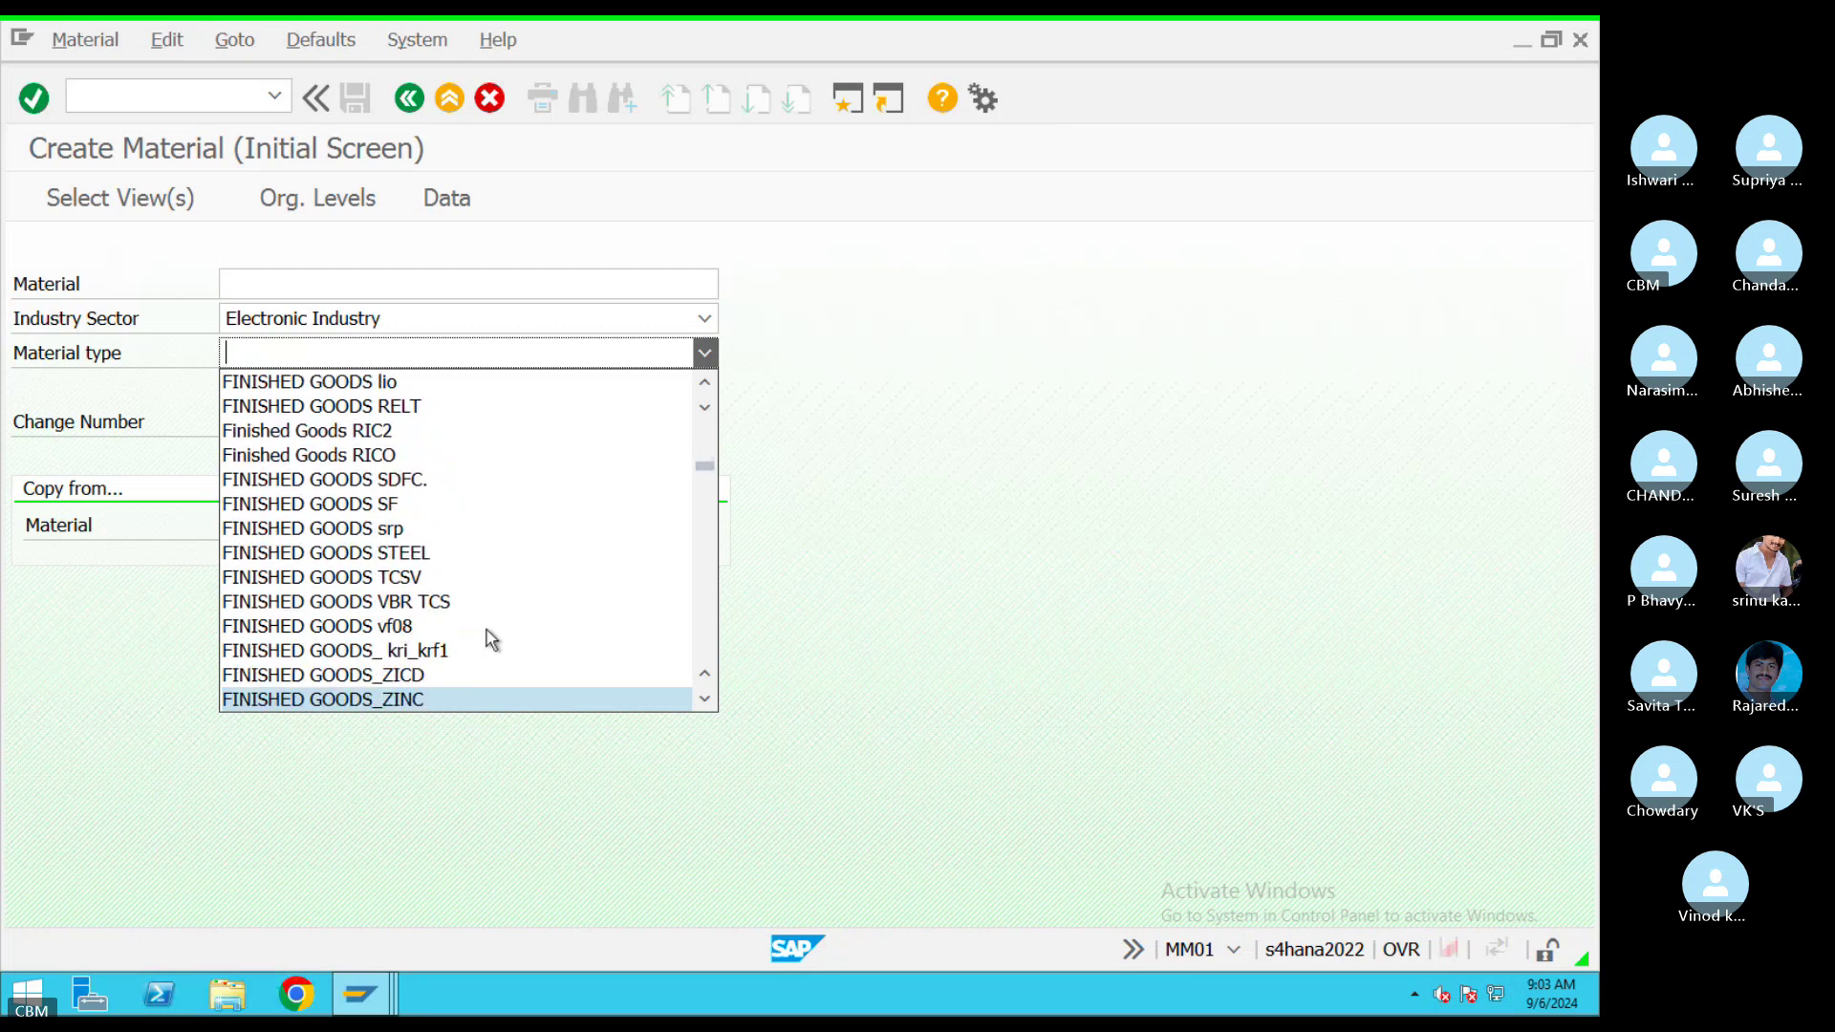
{"action": "key", "text": "Down"}
{"action": "key", "text": "Down"}
{"action": "key", "text": "Down"}
{"action": "key", "text": "Down"}
{"action": "key", "text": "Down"}
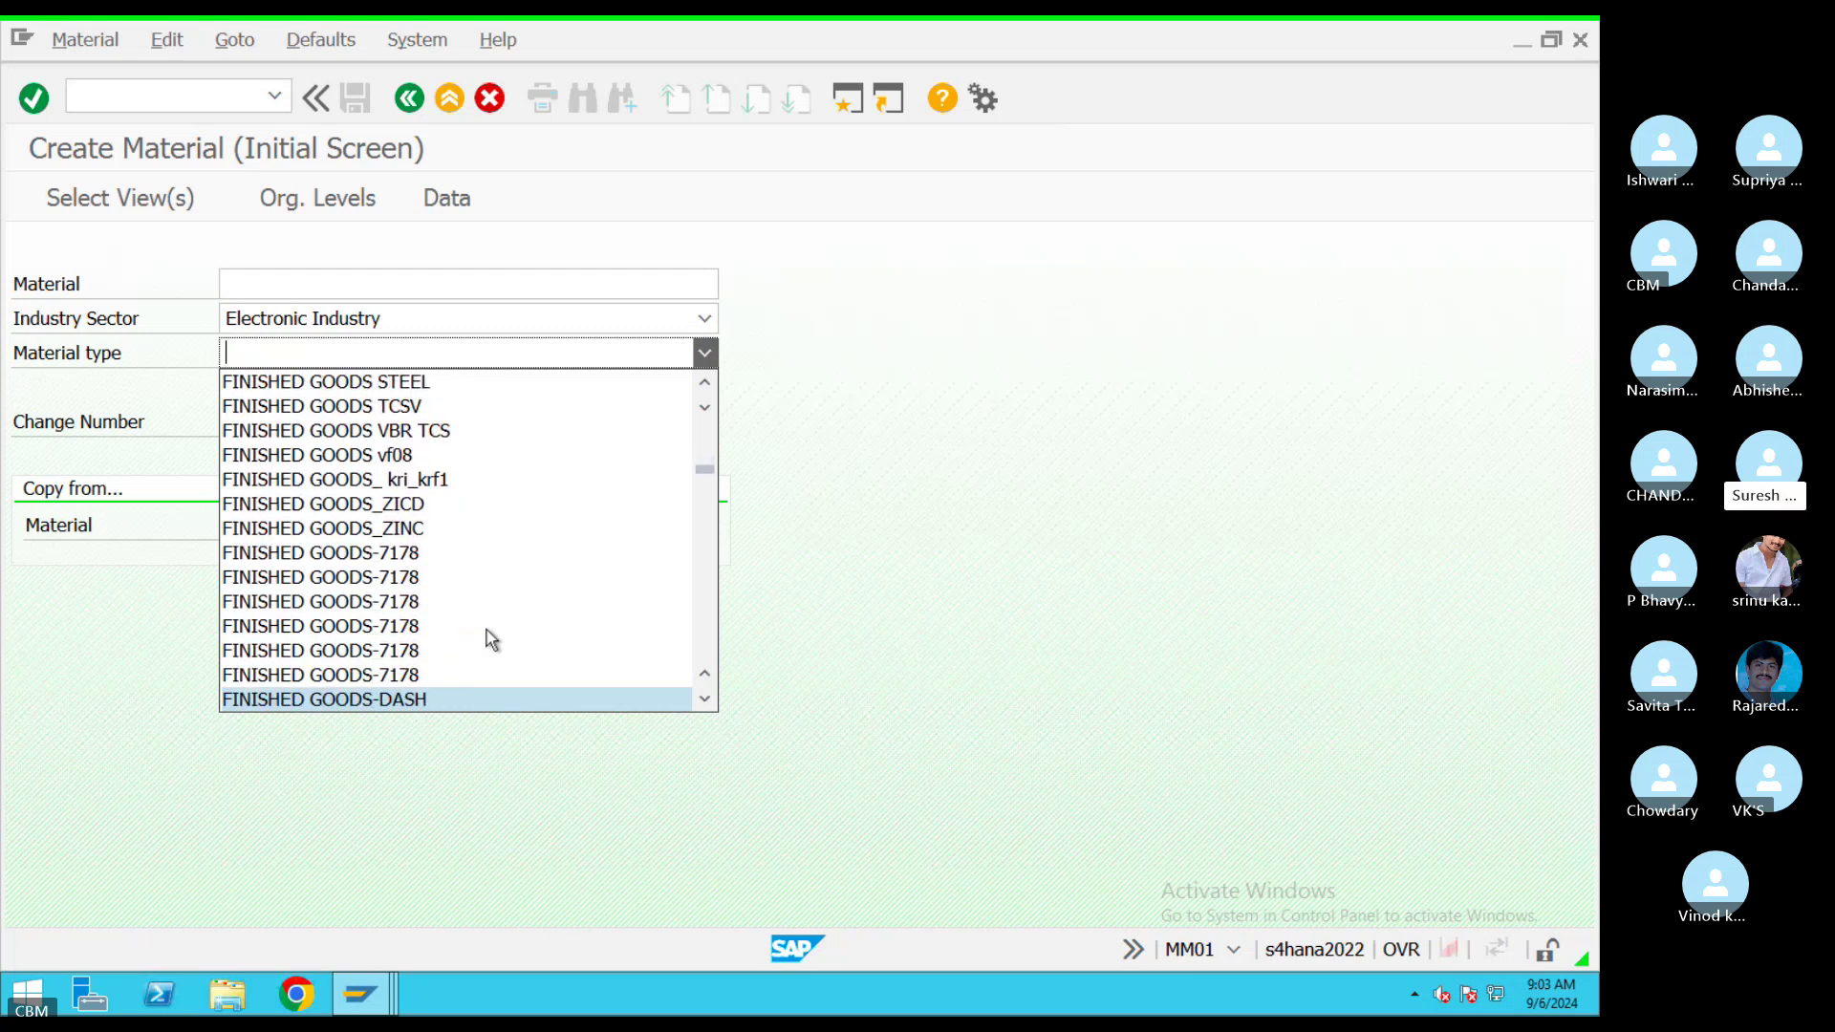
{"action": "key", "text": "Up"}
{"action": "key", "text": "Up"}
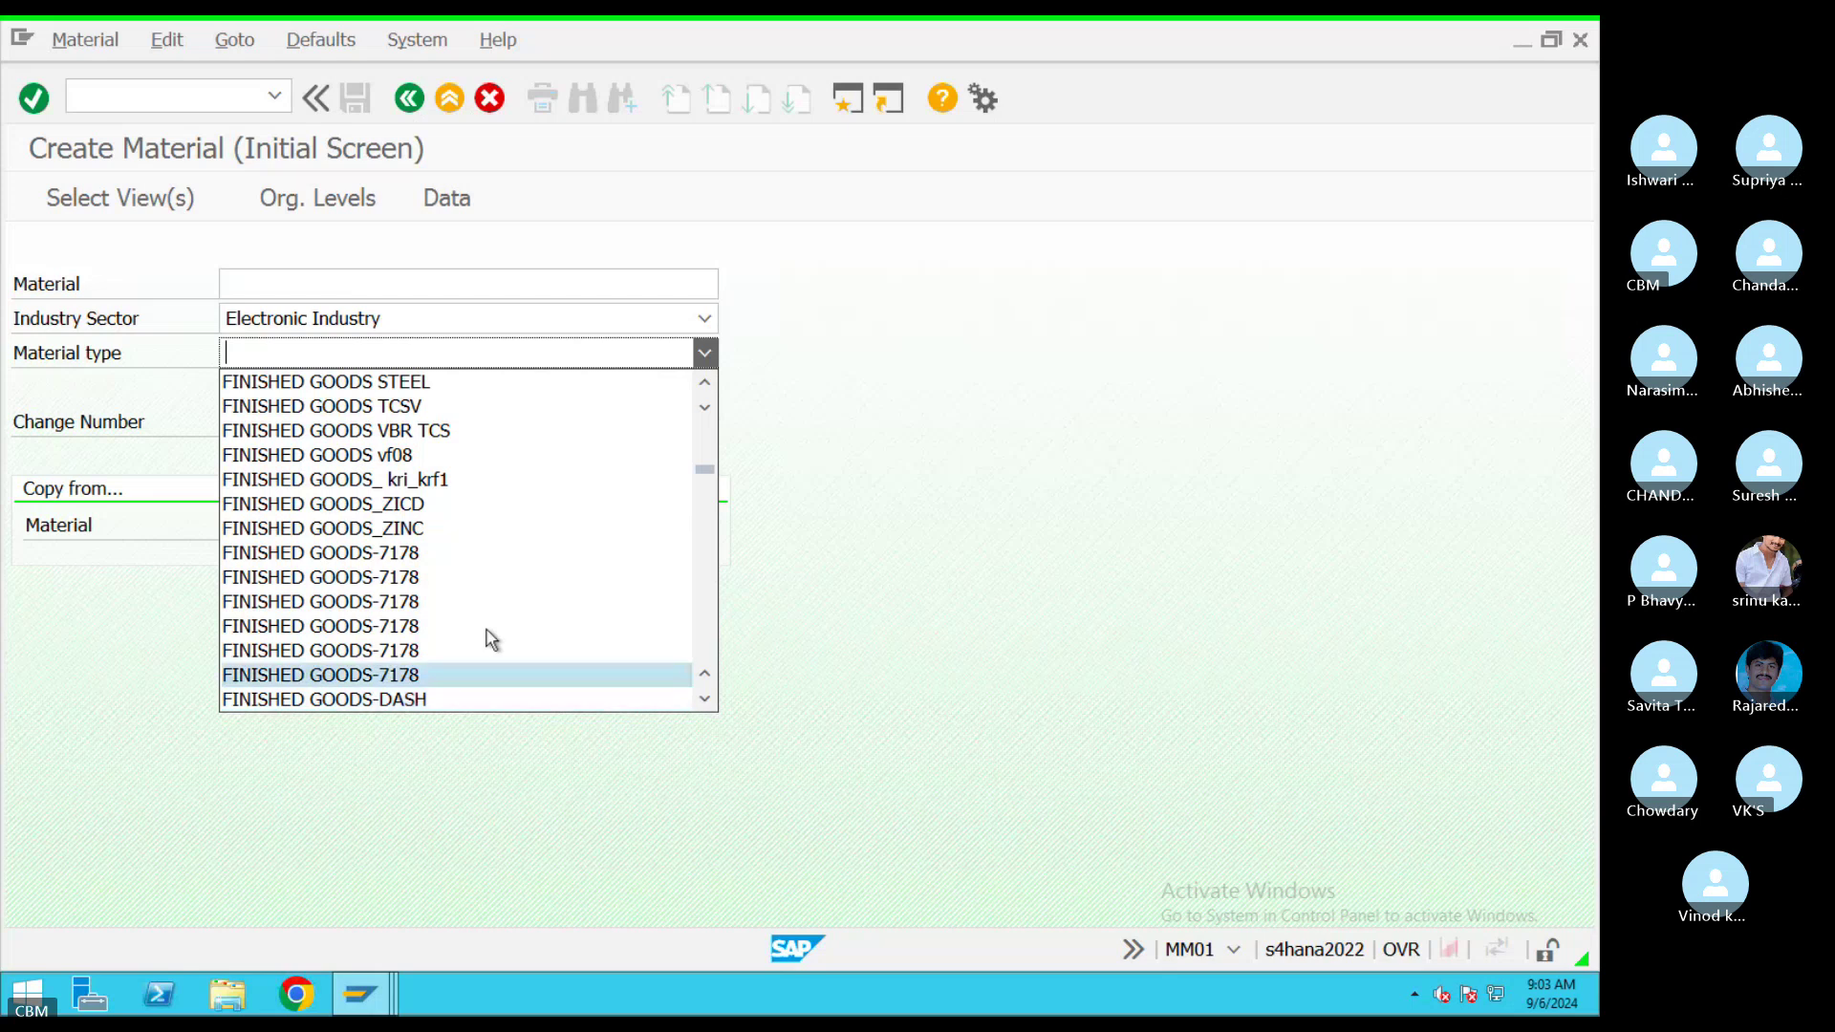
{"action": "key", "text": "Down"}
{"action": "key", "text": "Down"}
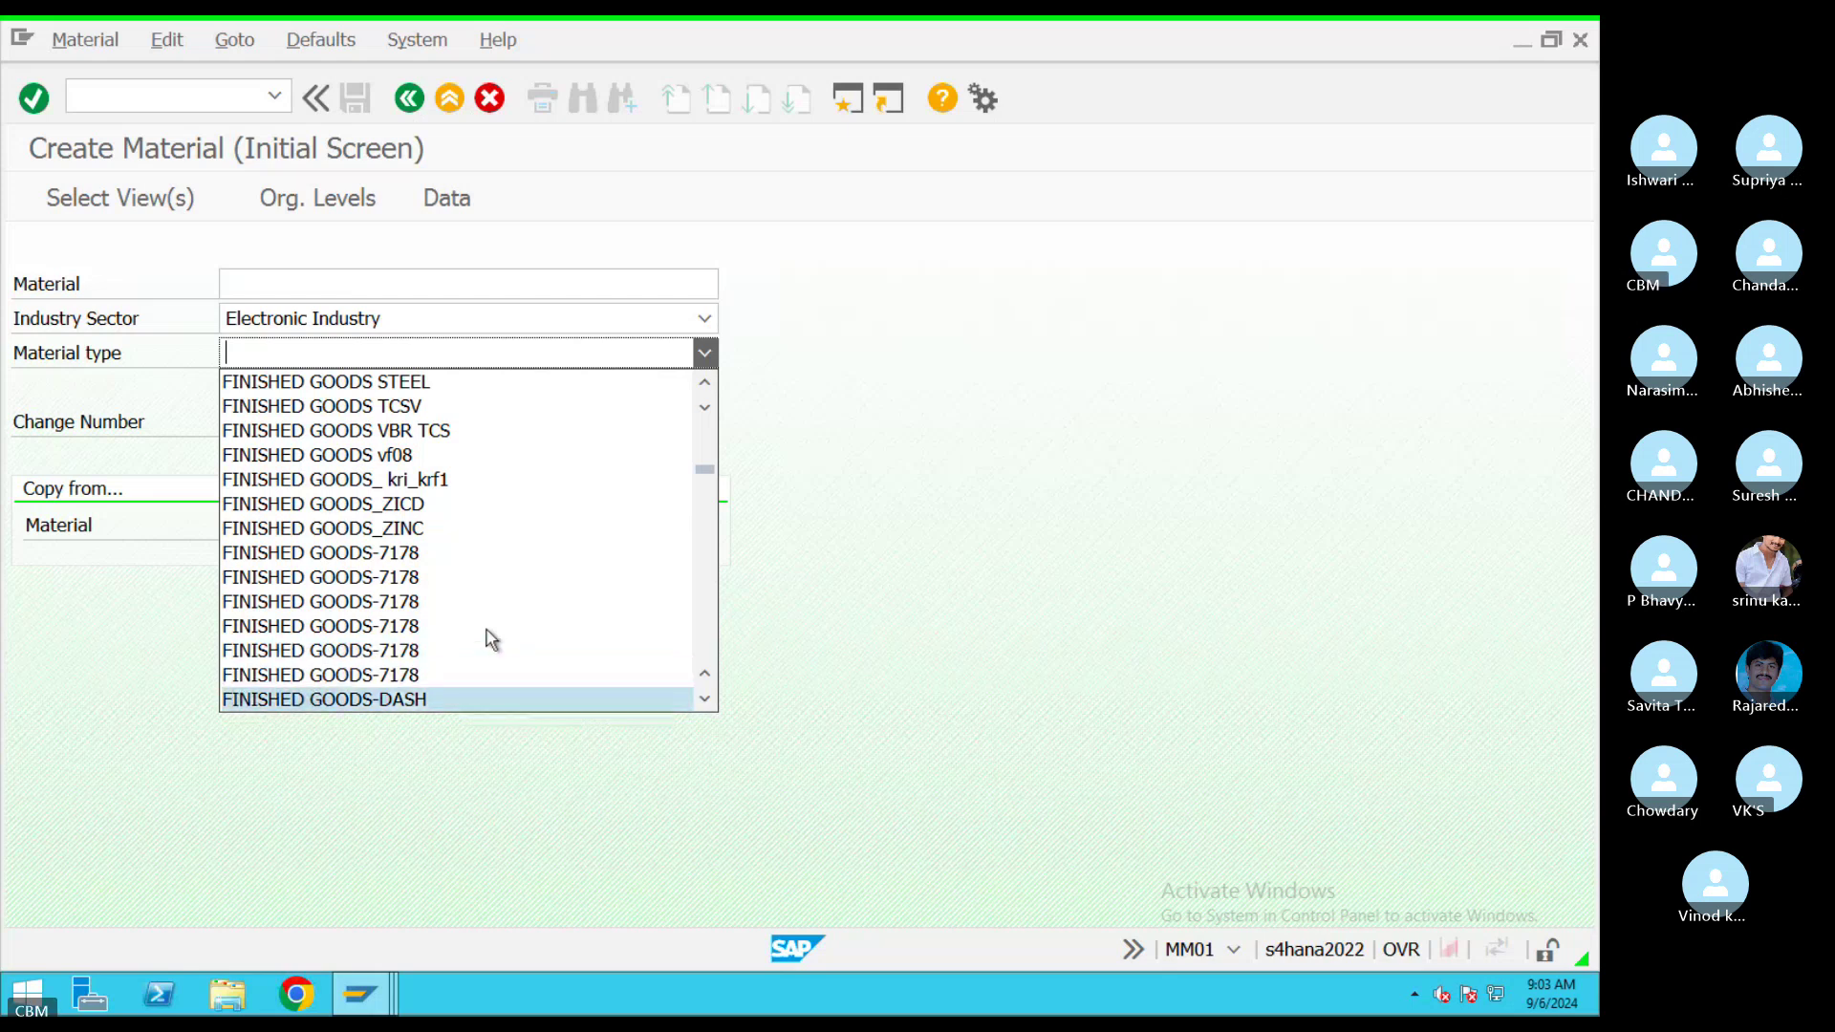
{"action": "key", "text": "Down"}
{"action": "key", "text": "Down"}
{"action": "key", "text": "Down"}
{"action": "key", "text": "Down"}
{"action": "key", "text": "Down"}
{"action": "key", "text": "Down"}
{"action": "key", "text": "Down"}
{"action": "key", "text": "Down"}
{"action": "key", "text": "Down"}
{"action": "key", "text": "Down"}
{"action": "key", "text": "Down"}
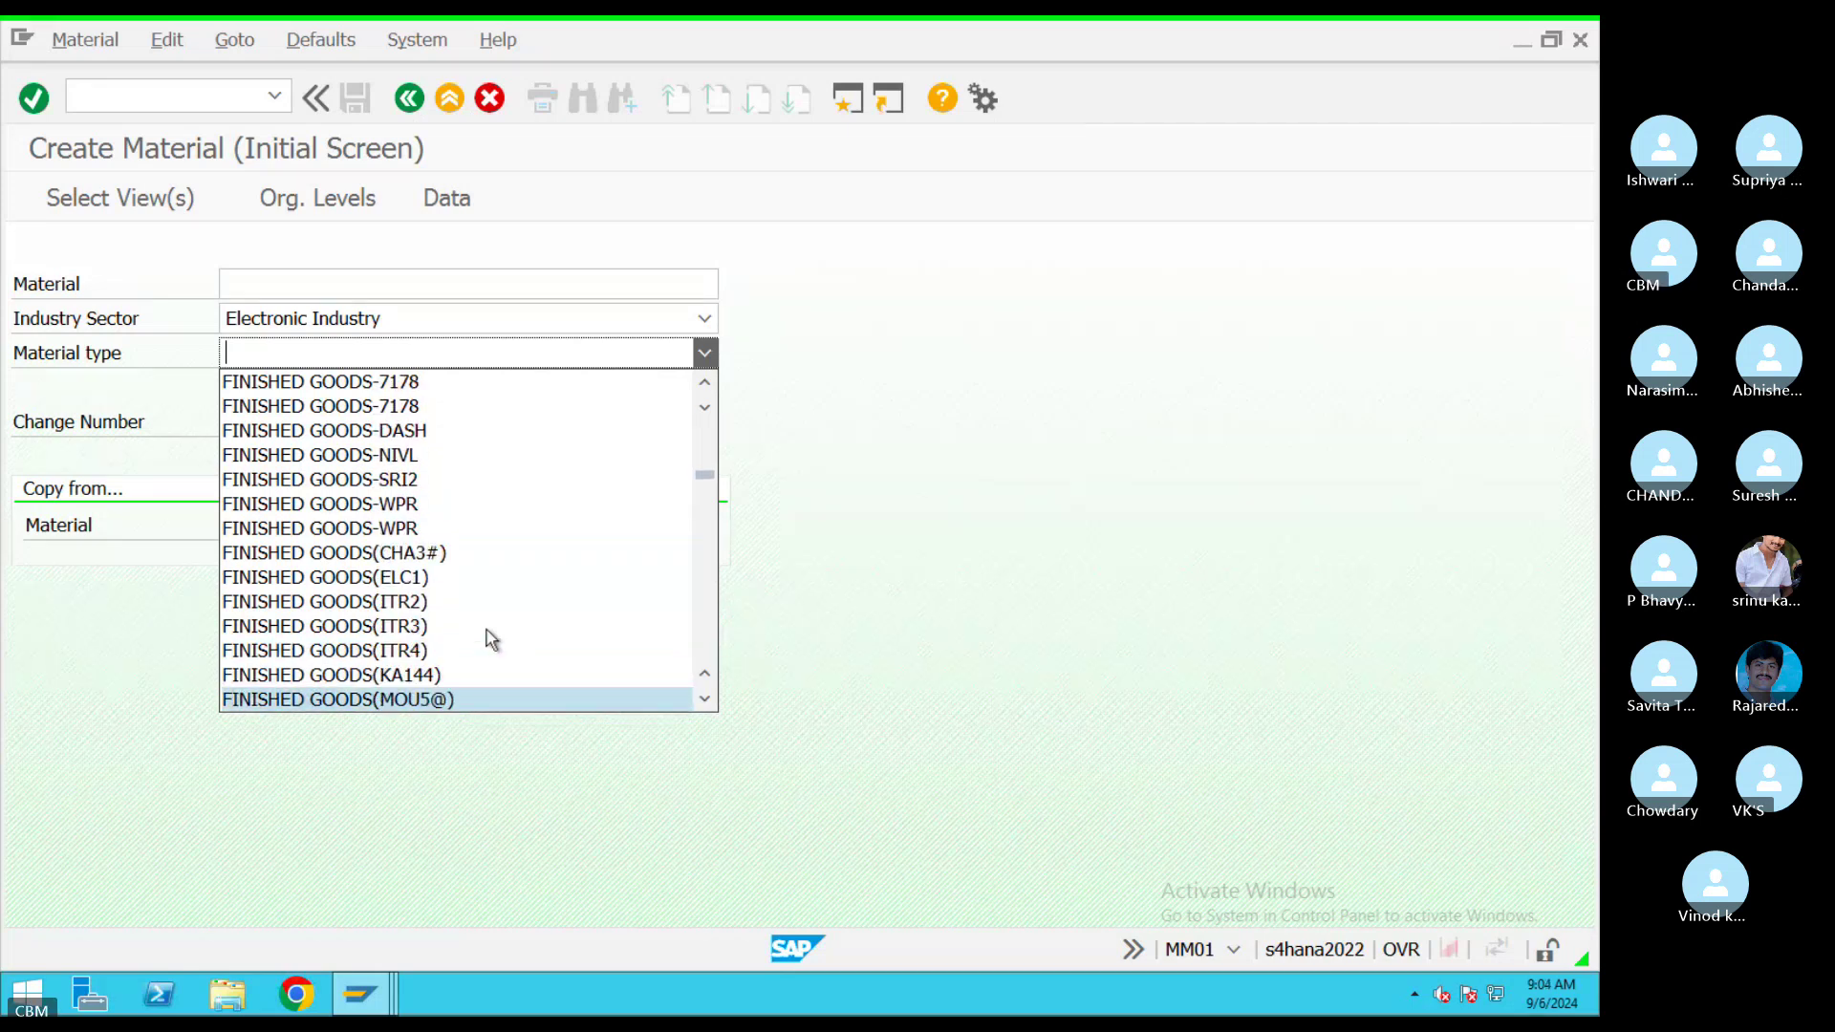
{"action": "key", "text": "Down"}
{"action": "key", "text": "Down"}
{"action": "key", "text": "Down"}
{"action": "key", "text": "Down"}
{"action": "key", "text": "Down"}
{"action": "key", "text": "Down"}
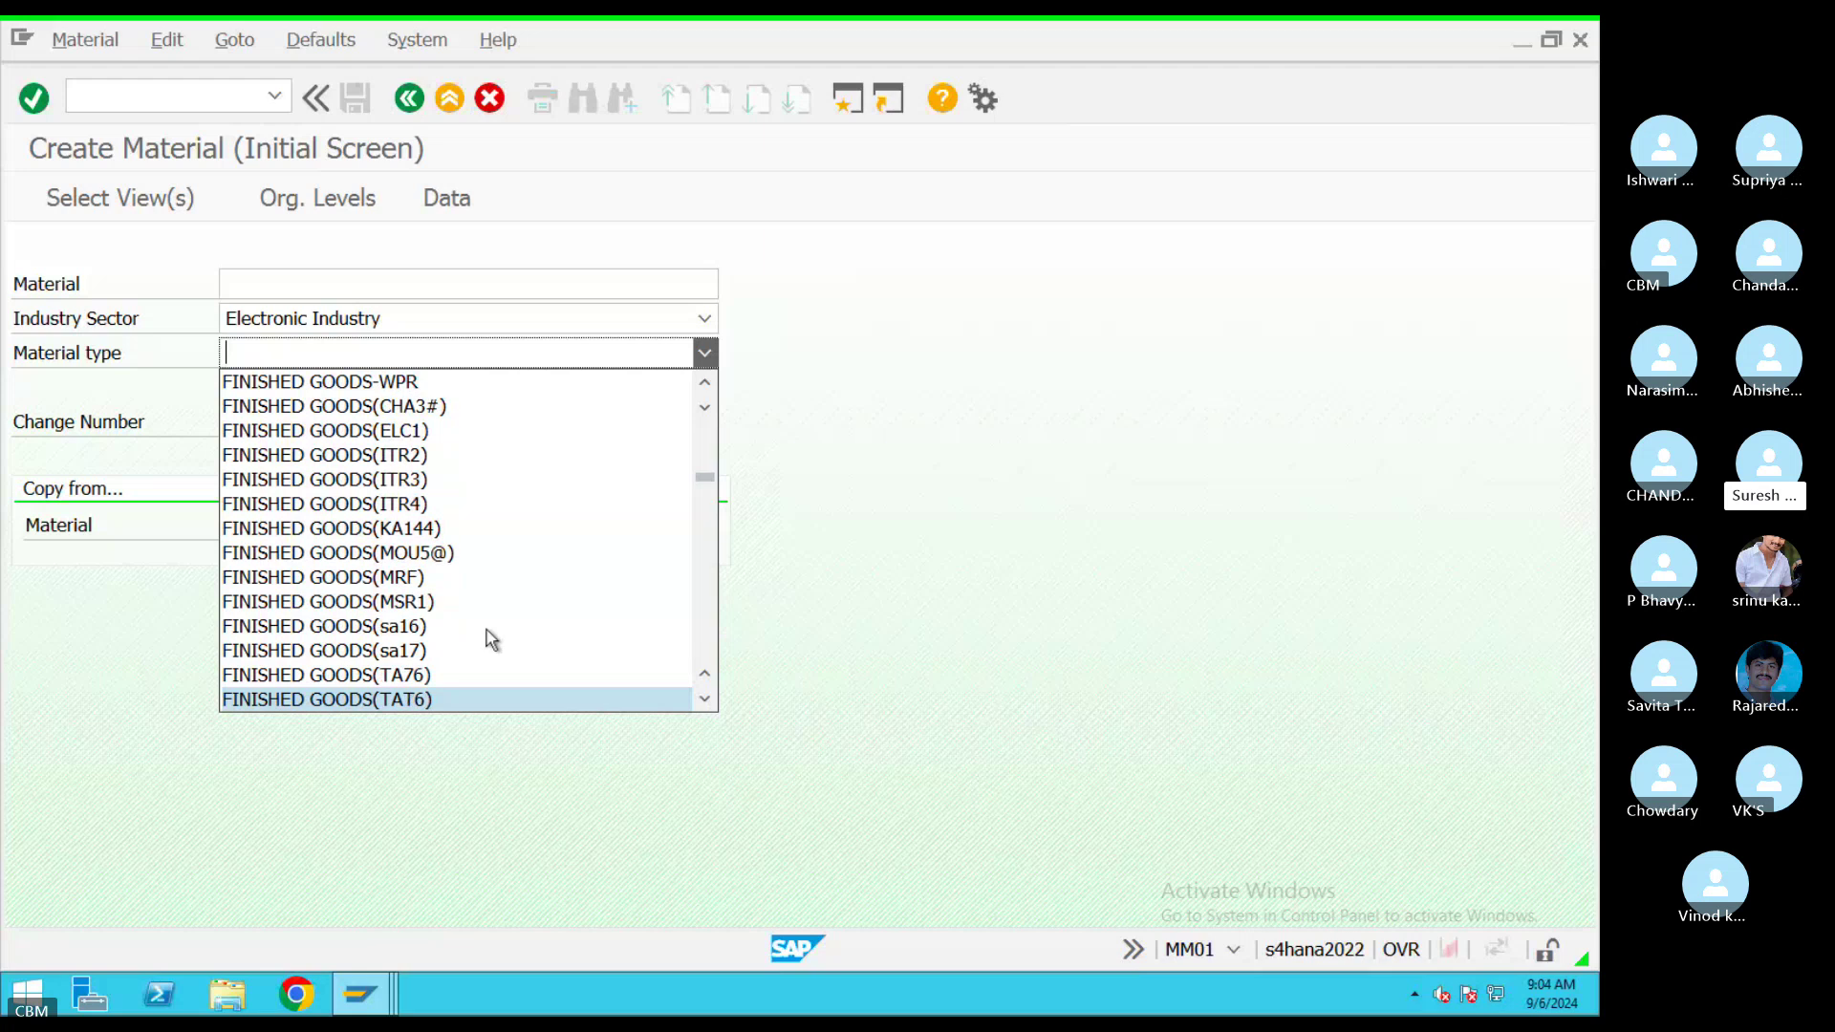
{"action": "key", "text": "Down"}
{"action": "key", "text": "Up"}
{"action": "key", "text": "Up"}
{"action": "key", "text": "Up"}
{"action": "key", "text": "Up"}
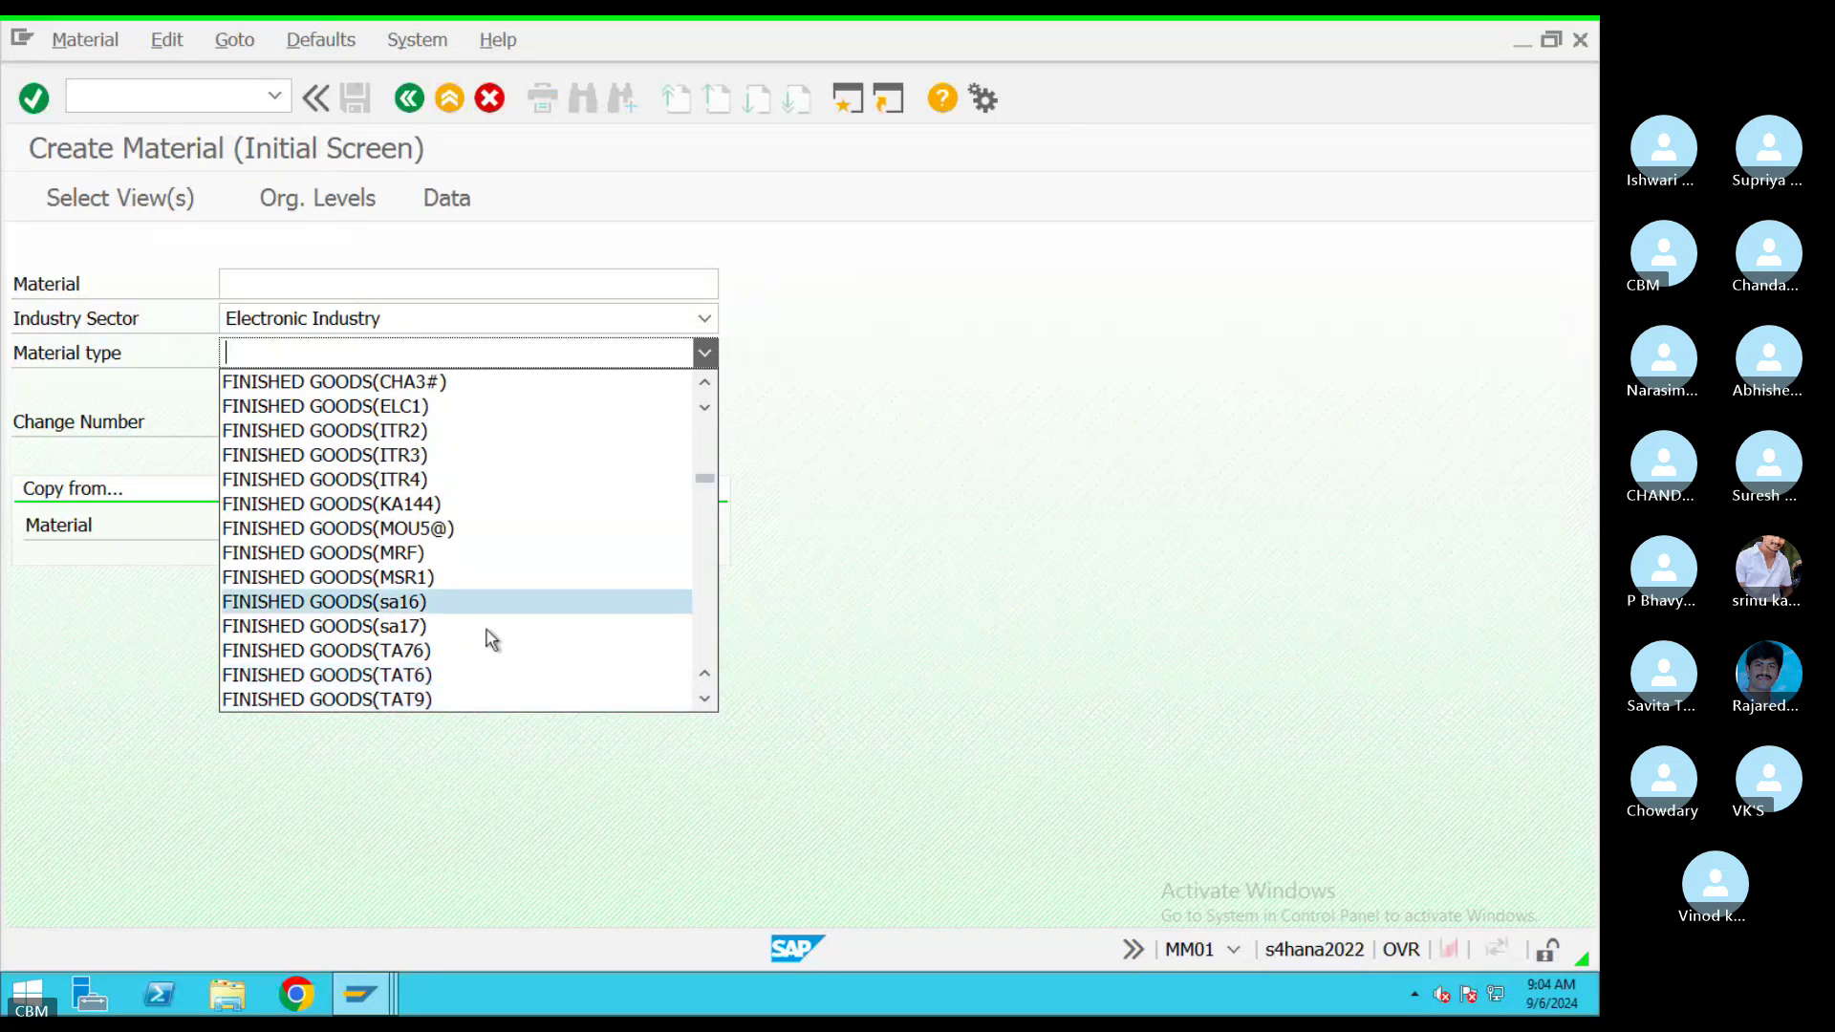
{"action": "key", "text": "Up"}
{"action": "key", "text": "Up"}
{"action": "key", "text": "Up"}
{"action": "key", "text": "Up"}
{"action": "key", "text": "Up"}
{"action": "key", "text": "Up"}
{"action": "key", "text": "Up"}
{"action": "key", "text": "Up"}
{"action": "key", "text": "Up"}
{"action": "key", "text": "Up"}
{"action": "key", "text": "Up"}
{"action": "key", "text": "Up"}
{"action": "key", "text": "Up"}
{"action": "key", "text": "Up"}
{"action": "key", "text": "Up"}
{"action": "key", "text": "Up"}
{"action": "key", "text": "Up"}
{"action": "key", "text": "Up"}
{"action": "key", "text": "Up"}
{"action": "key", "text": "Up"}
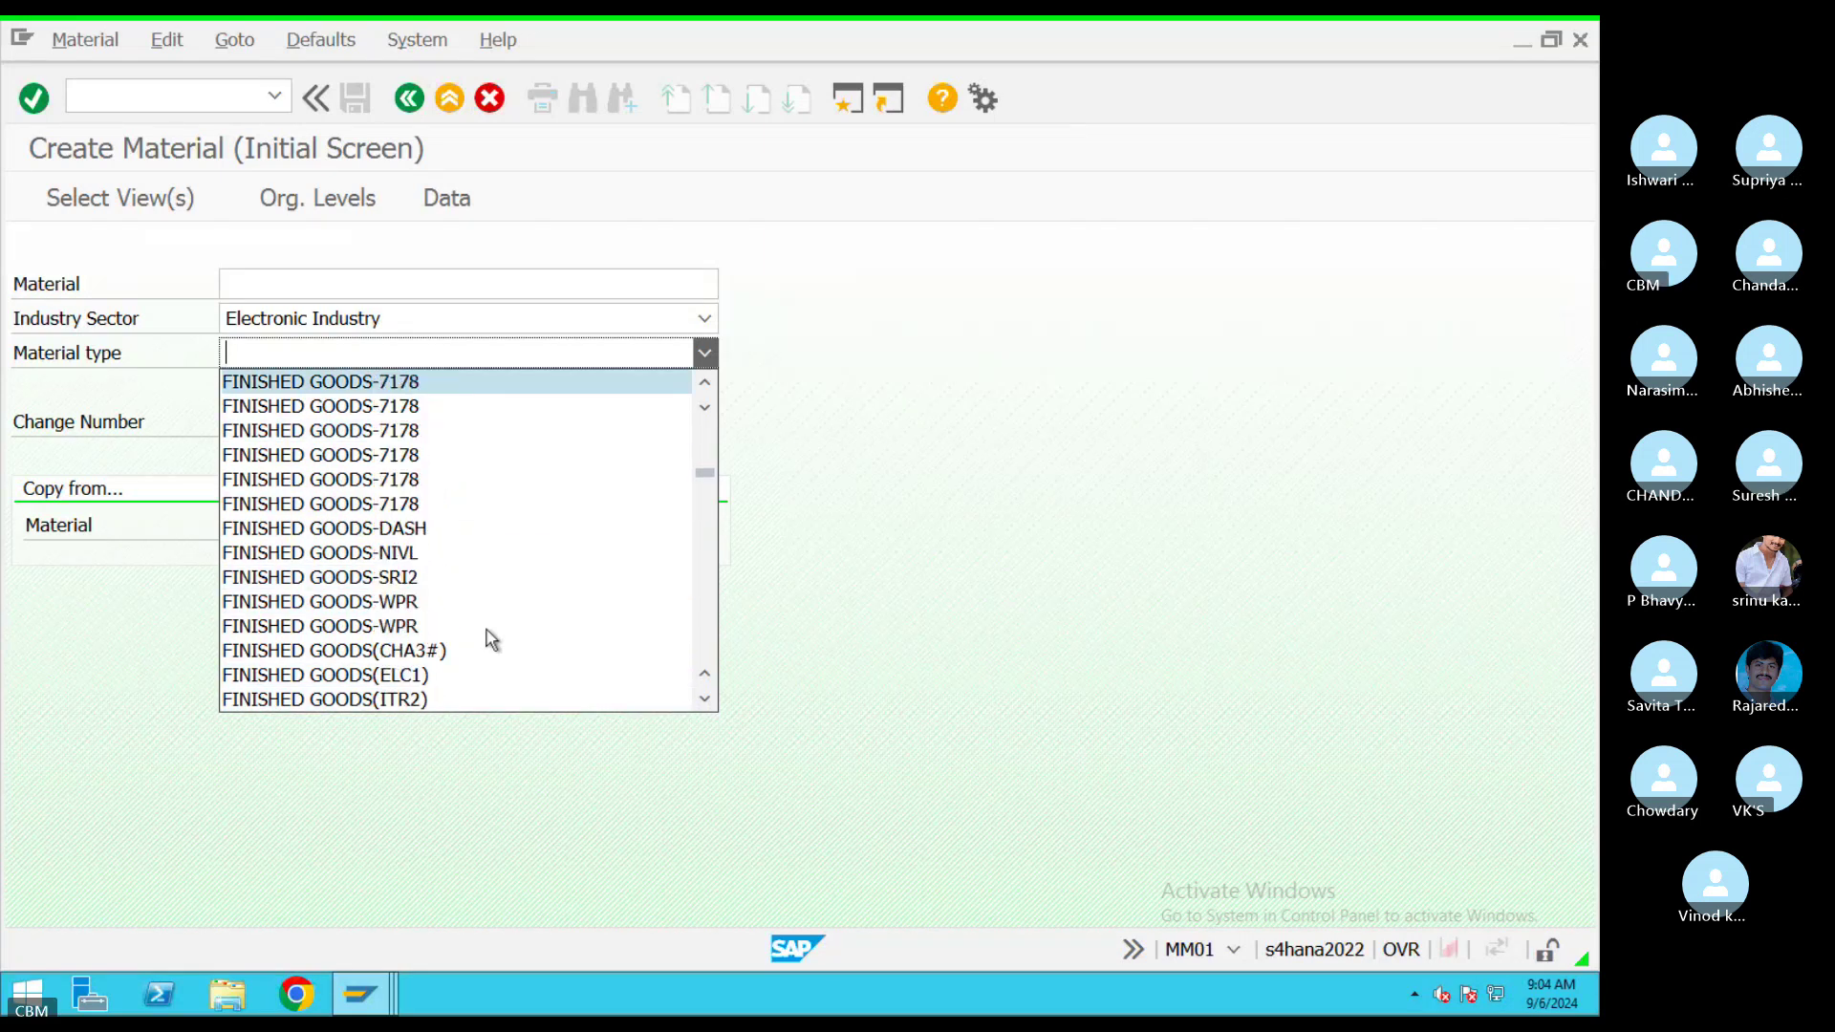
{"action": "key", "text": "Up"}
{"action": "key", "text": "Up"}
{"action": "key", "text": "Up"}
{"action": "key", "text": "Up"}
{"action": "key", "text": "Up"}
{"action": "key", "text": "Up"}
{"action": "key", "text": "Up"}
{"action": "key", "text": "Up"}
{"action": "key", "text": "Up"}
{"action": "key", "text": "Up"}
{"action": "key", "text": "Up"}
{"action": "key", "text": "Up"}
{"action": "key", "text": "Up"}
{"action": "key", "text": "Up"}
{"action": "key", "text": "Up"}
{"action": "key", "text": "Up"}
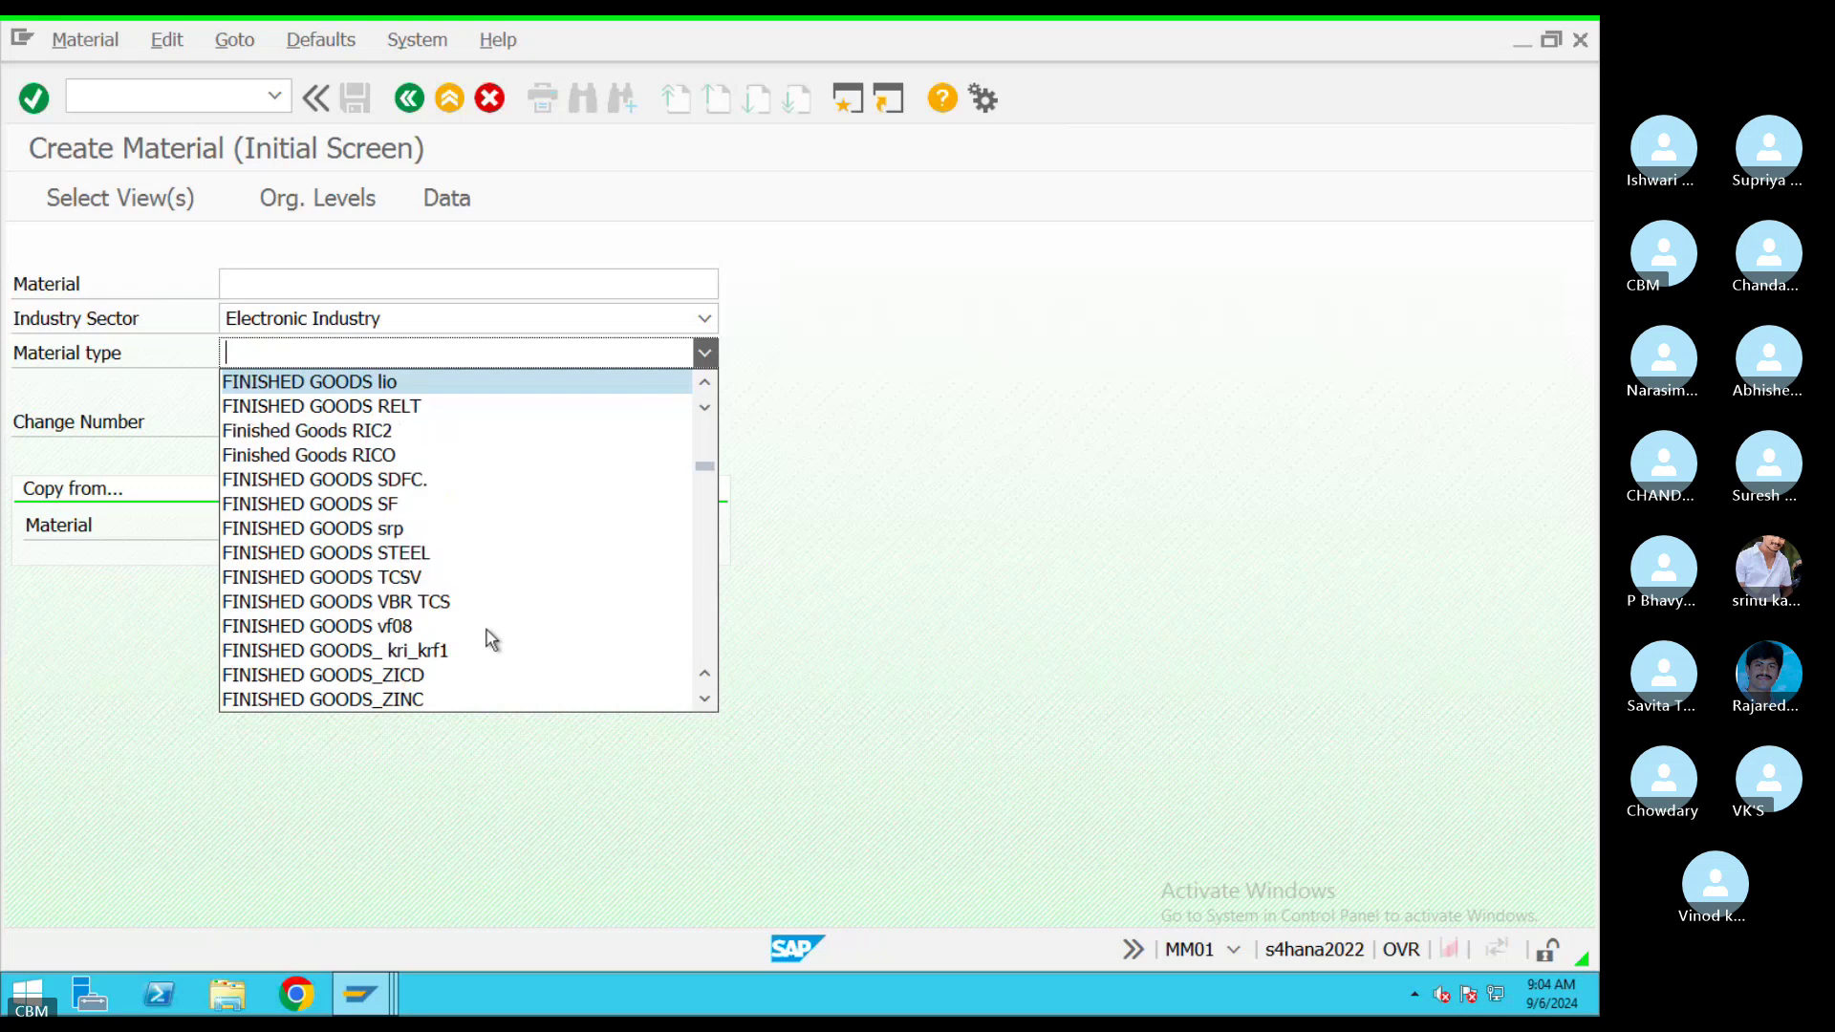
{"action": "key", "text": "Up"}
{"action": "key", "text": "Up"}
{"action": "key", "text": "Up"}
{"action": "key", "text": "Up"}
{"action": "key", "text": "Up"}
{"action": "key", "text": "Up"}
{"action": "key", "text": "Up"}
{"action": "key", "text": "Up"}
{"action": "key", "text": "Up"}
{"action": "key", "text": "Up"}
{"action": "key", "text": "Up"}
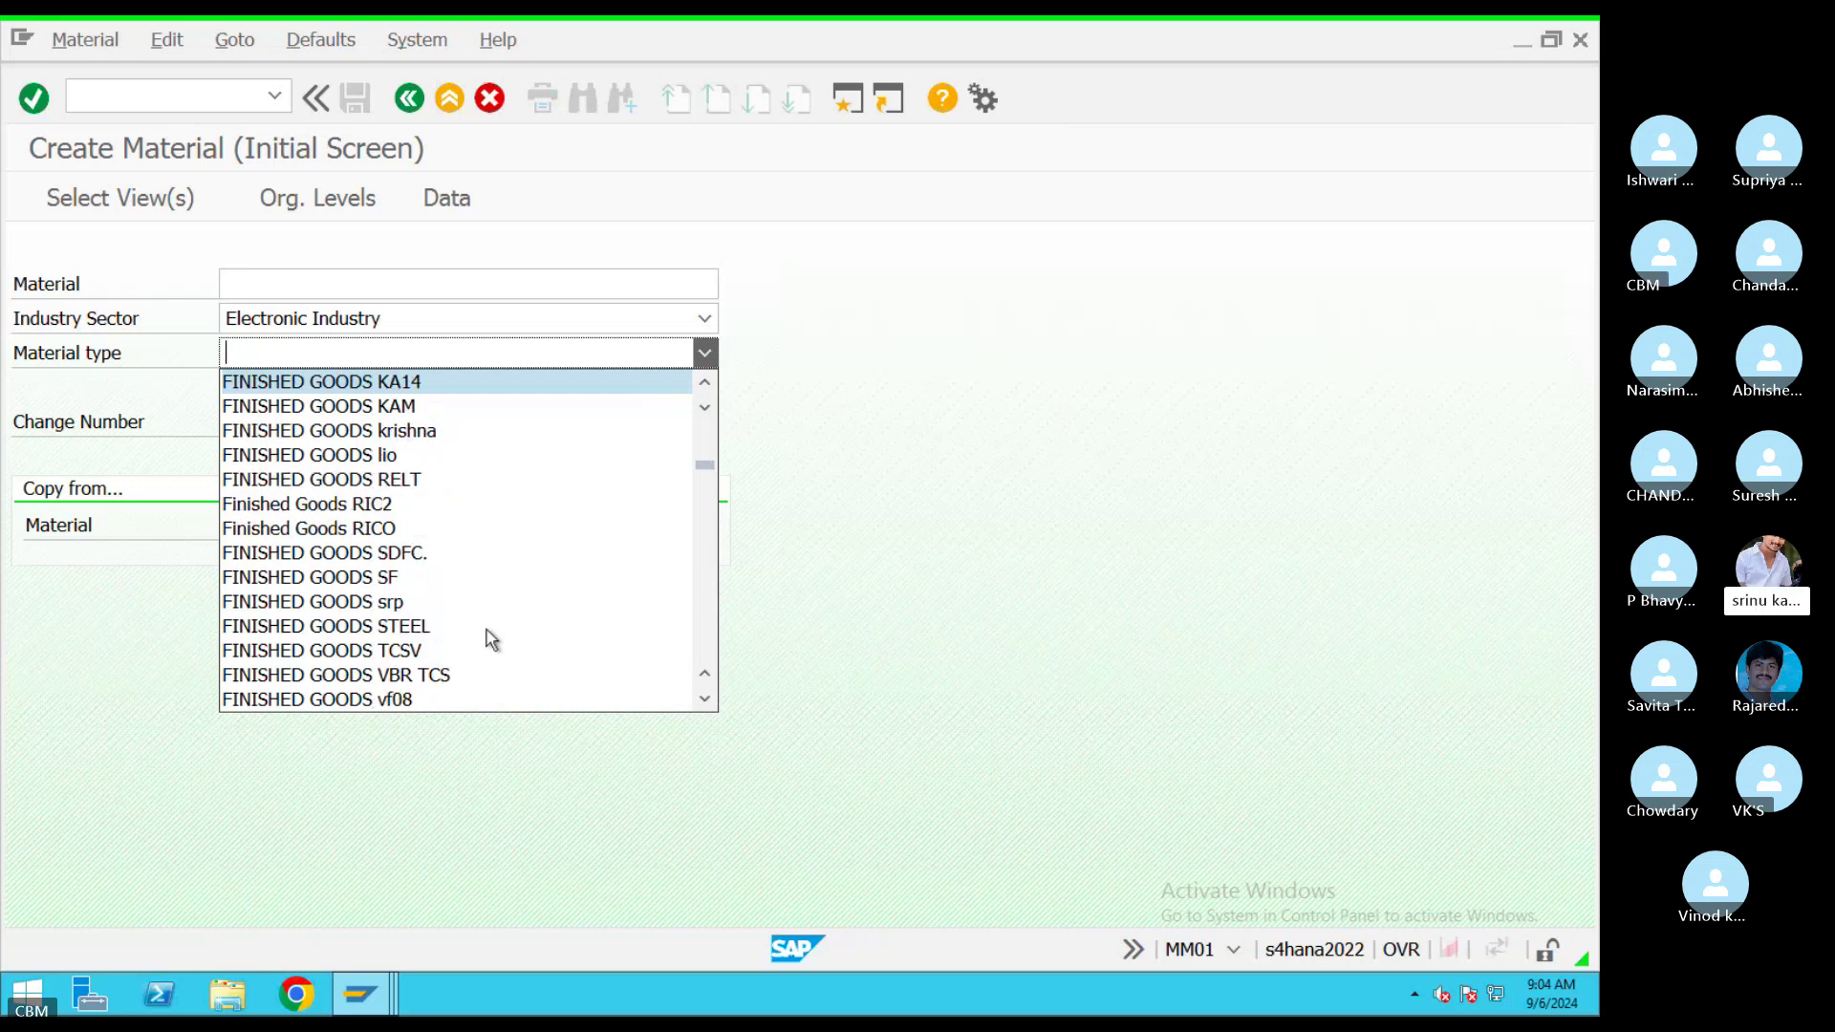
{"action": "key", "text": "Up"}
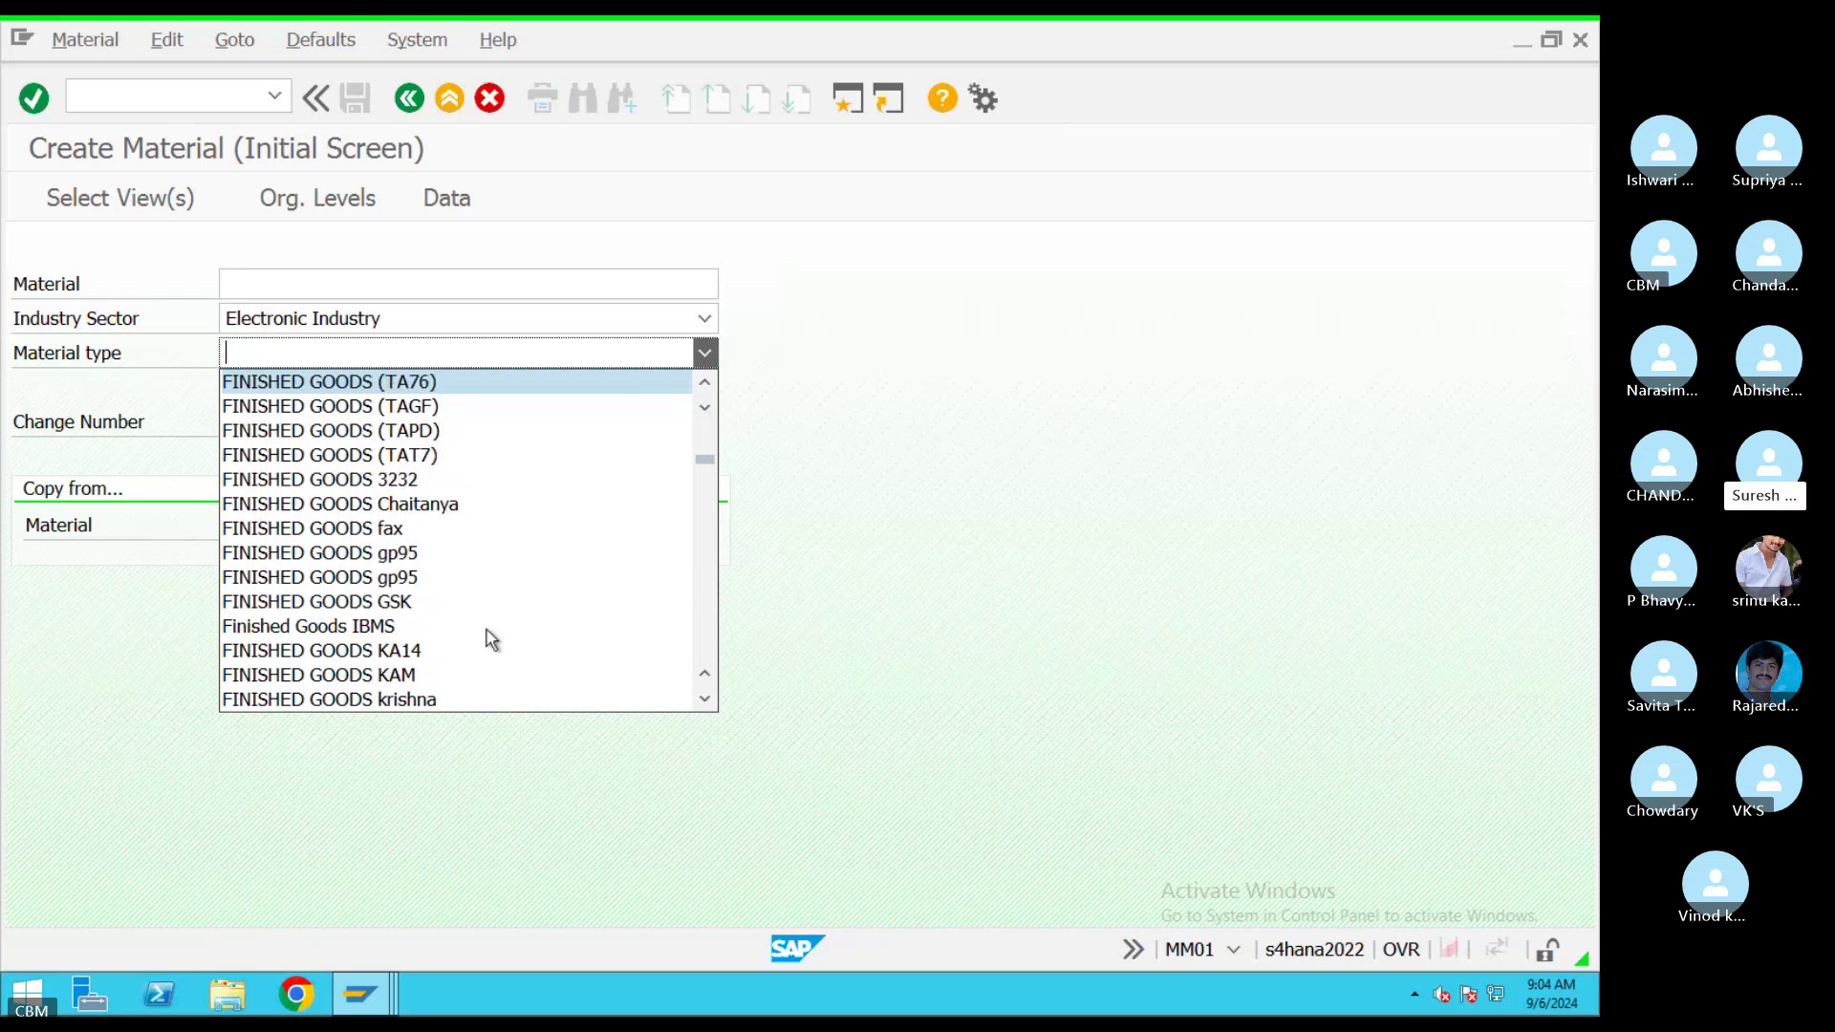
{"action": "key", "text": "Up"}
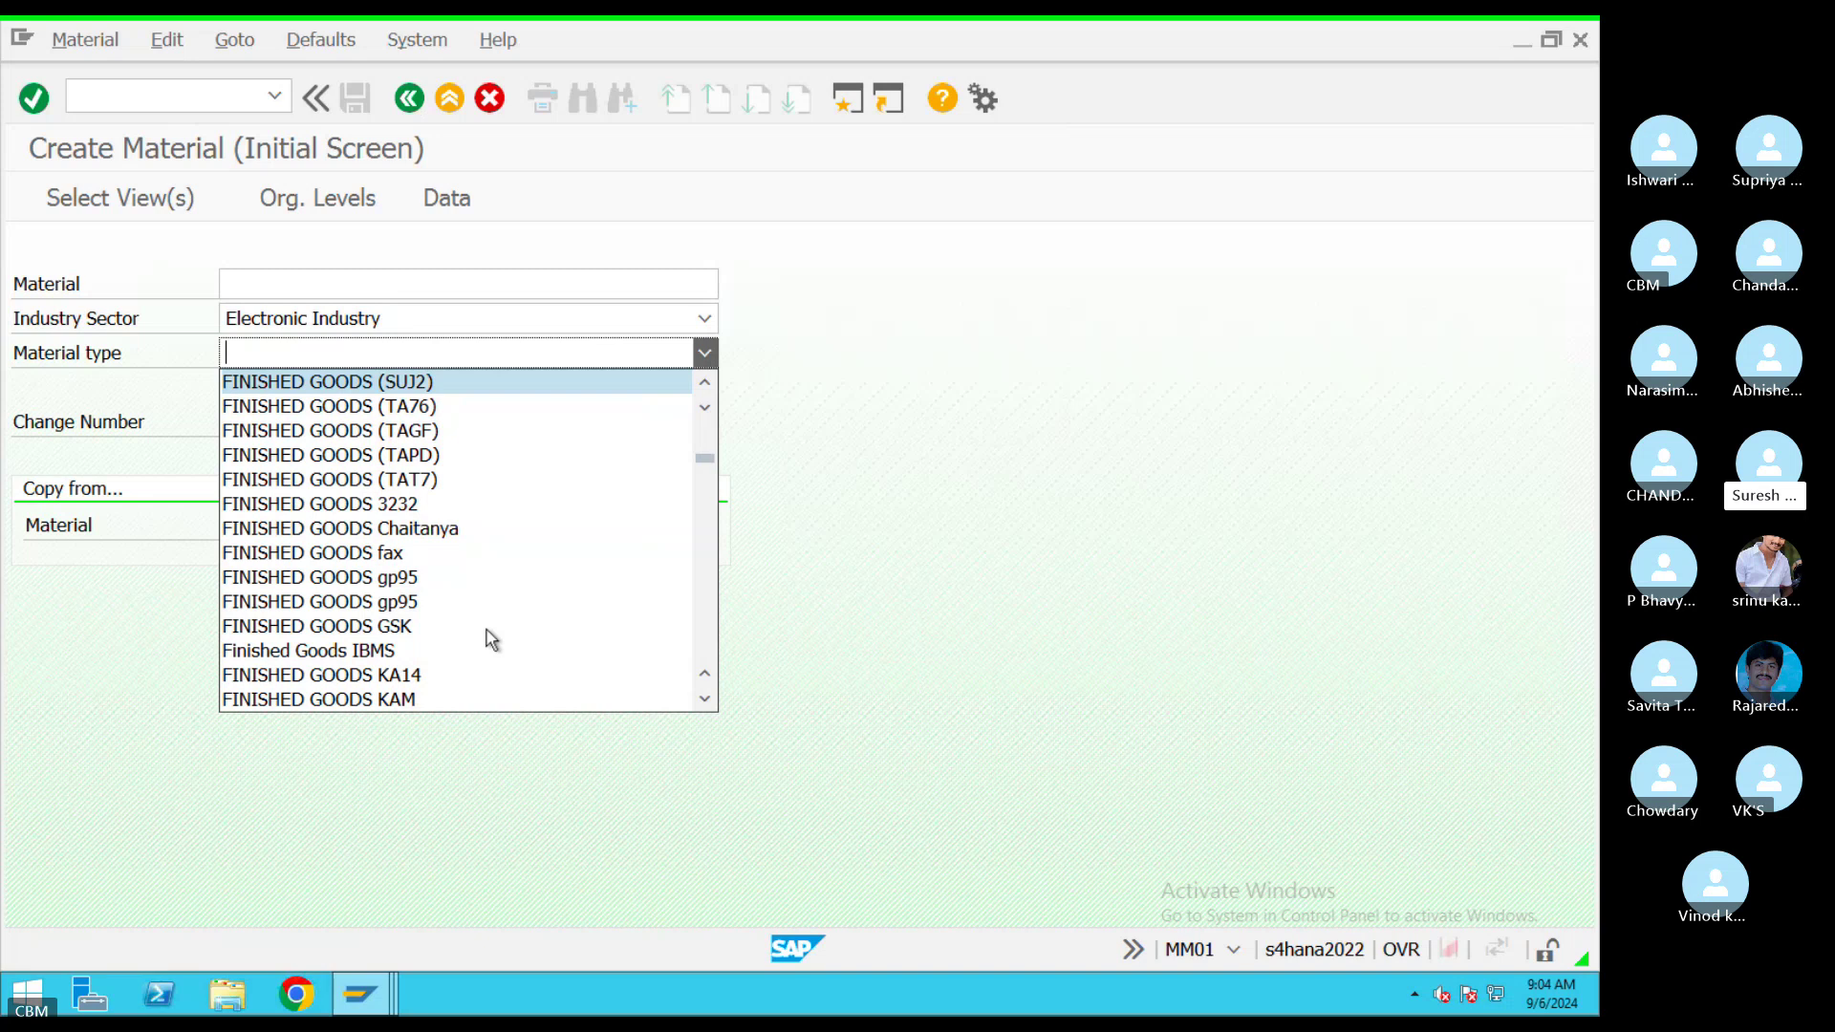
{"action": "key", "text": "Up"}
{"action": "key", "text": "Down"}
{"action": "key", "text": "Down"}
{"action": "key", "text": "Down"}
{"action": "key", "text": "Down"}
{"action": "key", "text": "Down"}
{"action": "key", "text": "Down"}
{"action": "key", "text": "Down"}
{"action": "key", "text": "Down"}
{"action": "key", "text": "Down"}
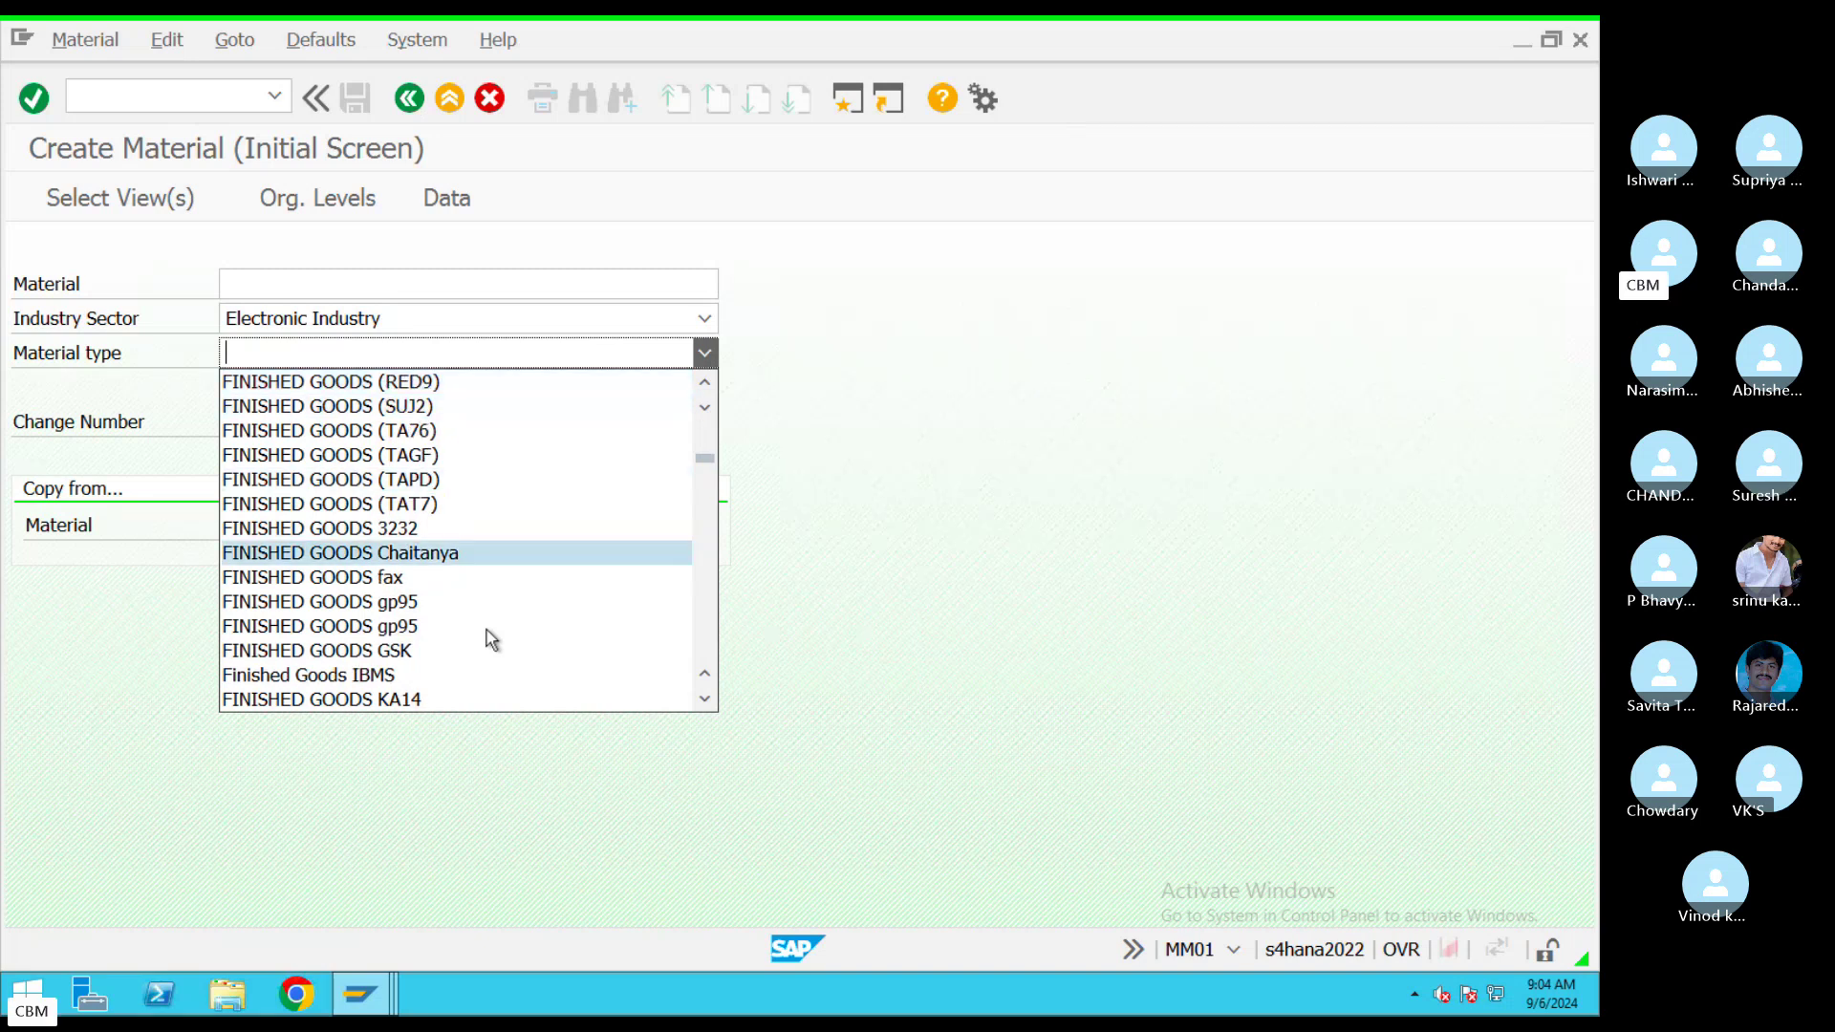
Check the earlier FINISHED GOODS variants in the material type list, back to the BSN1 entry
{"action": "key", "text": "Up"}
{"action": "key", "text": "Up"}
{"action": "key", "text": "Up"}
{"action": "key", "text": "Up"}
{"action": "key", "text": "Up"}
{"action": "key", "text": "Up"}
{"action": "key", "text": "Up"}
{"action": "key", "text": "Up"}
{"action": "key", "text": "Up"}
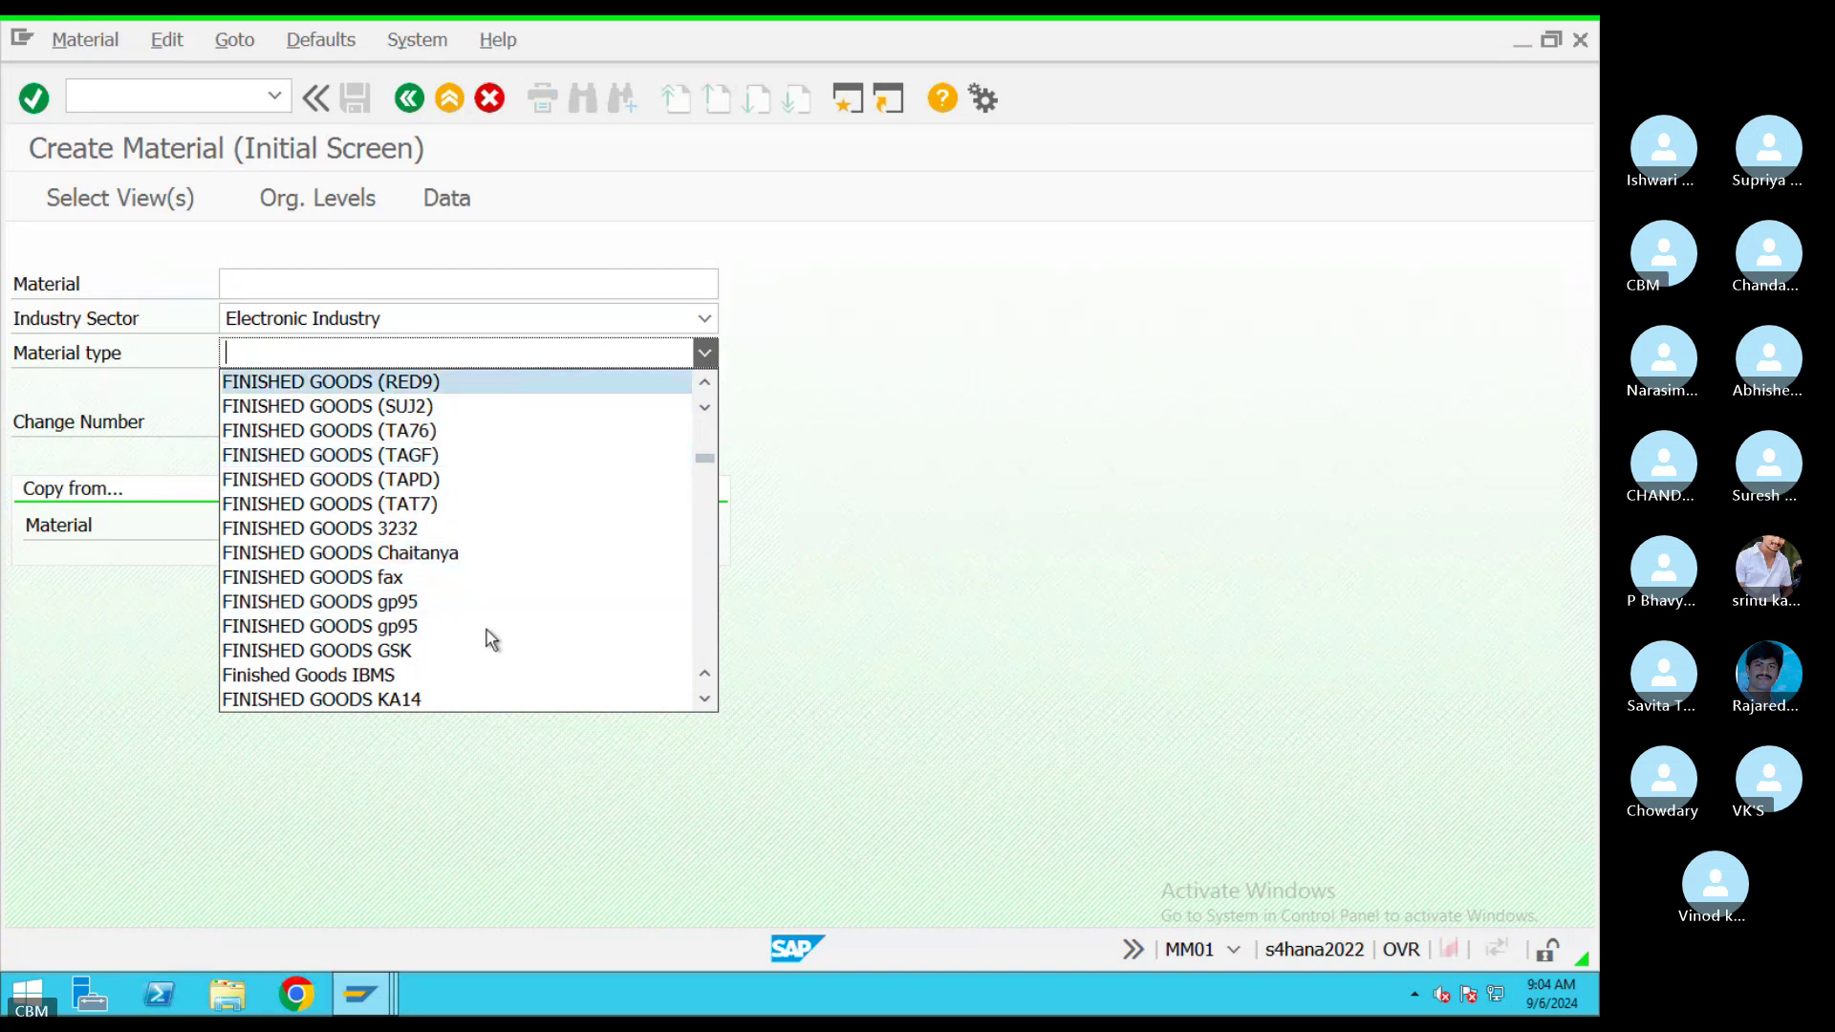
{"action": "key", "text": "Up"}
{"action": "key", "text": "Up"}
{"action": "key", "text": "Up"}
{"action": "key", "text": "Up"}
{"action": "key", "text": "Up"}
{"action": "key", "text": "Up"}
{"action": "key", "text": "Up"}
{"action": "key", "text": "Up"}
{"action": "key", "text": "Up"}
{"action": "key", "text": "Up"}
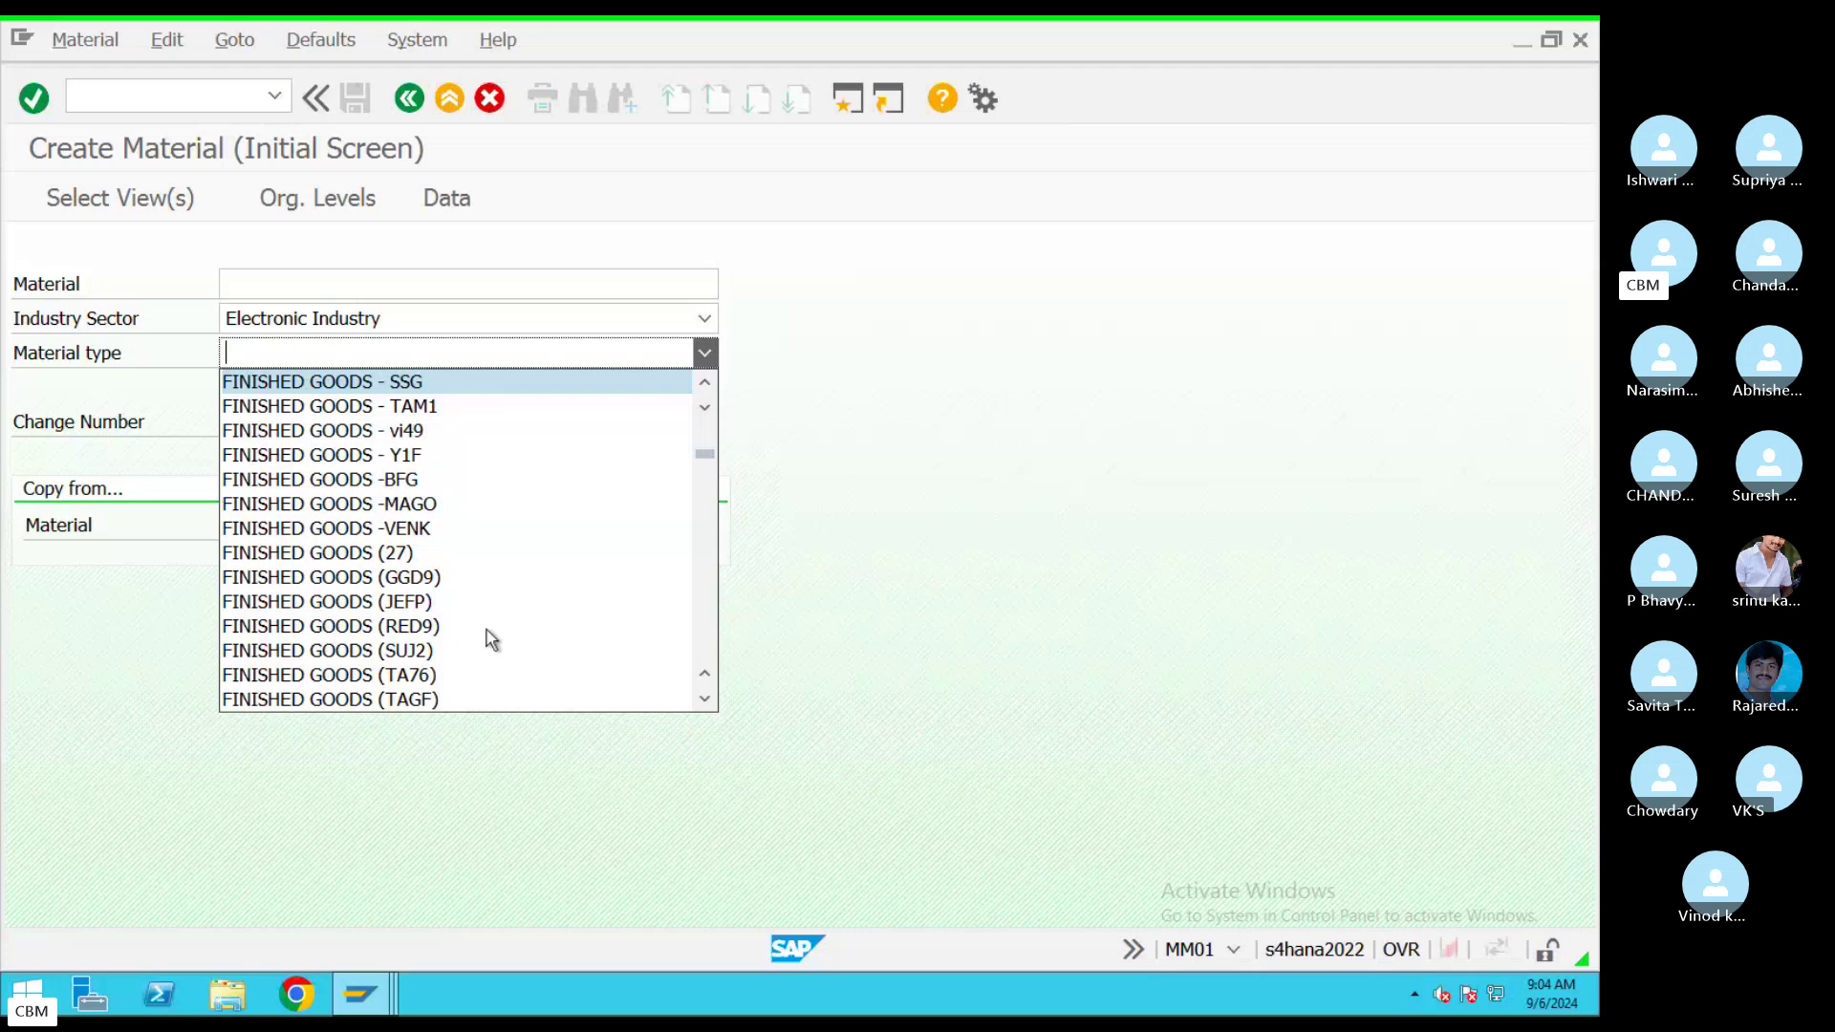
{"action": "key", "text": "Up"}
{"action": "key", "text": "Up"}
{"action": "key", "text": "Up"}
{"action": "key", "text": "Up"}
{"action": "key", "text": "Up"}
{"action": "key", "text": "Up"}
{"action": "key", "text": "Up"}
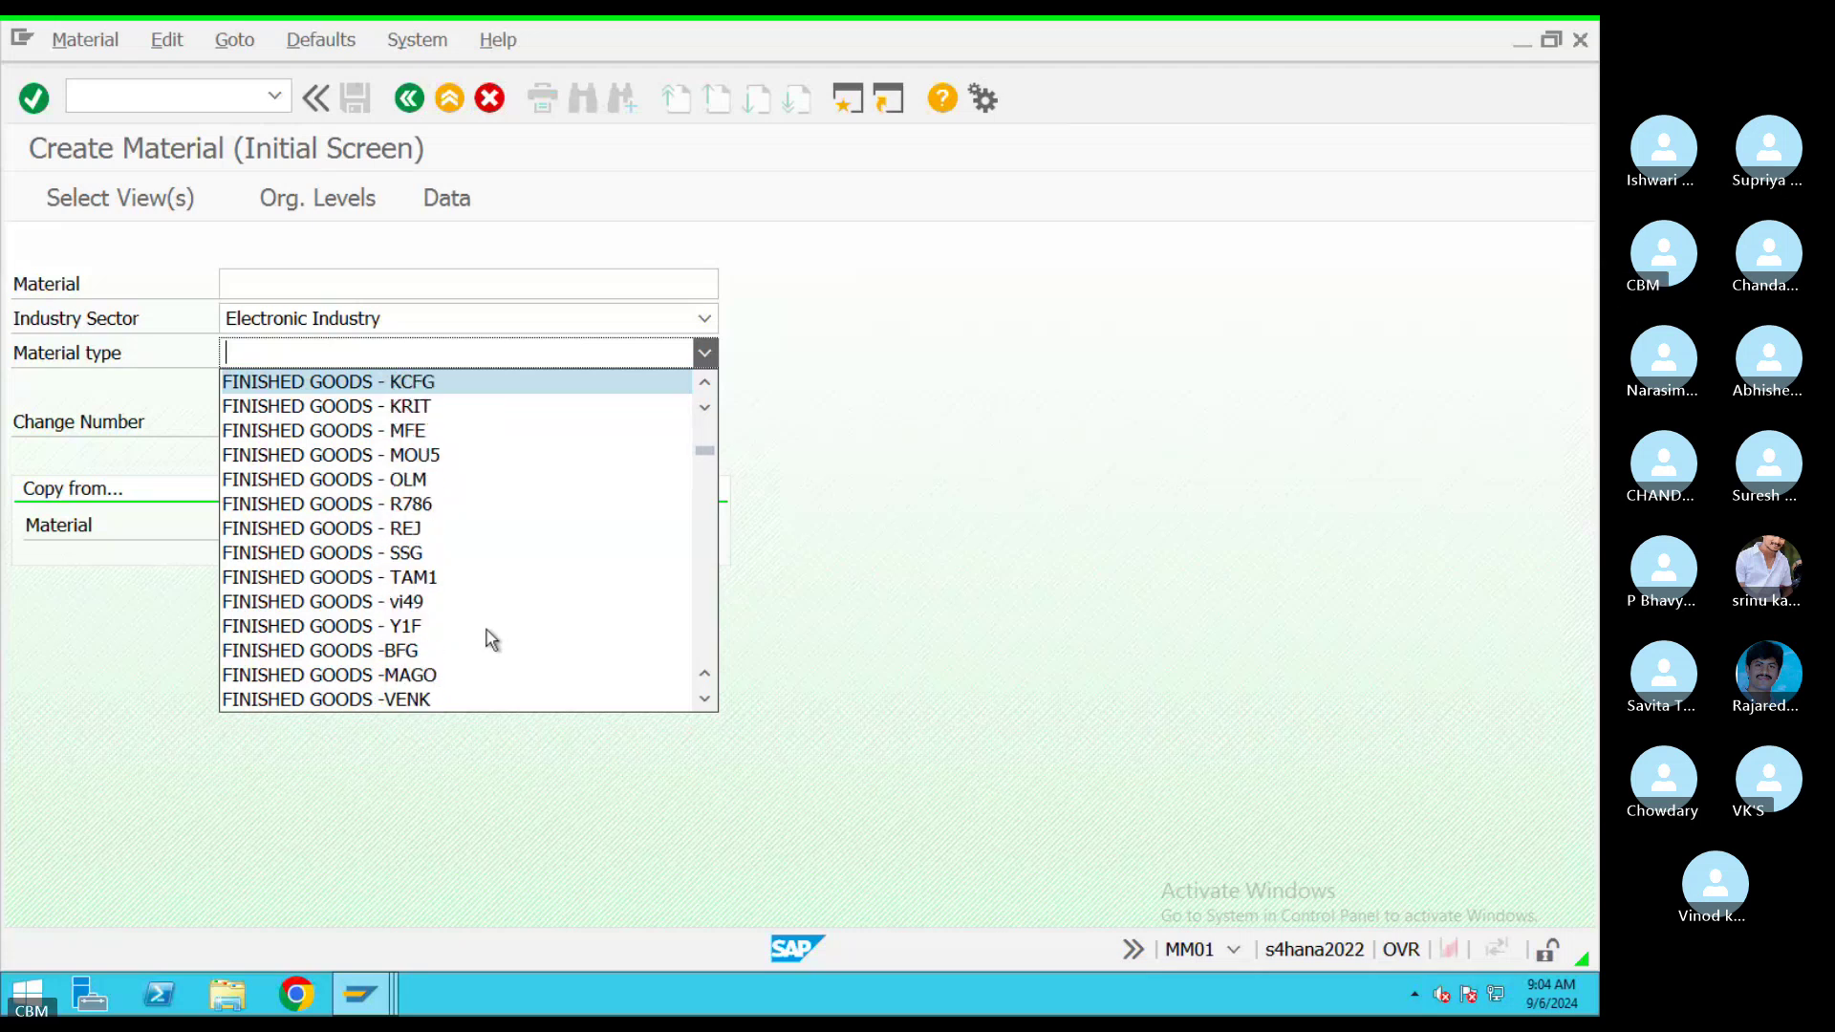
{"action": "key", "text": "Up"}
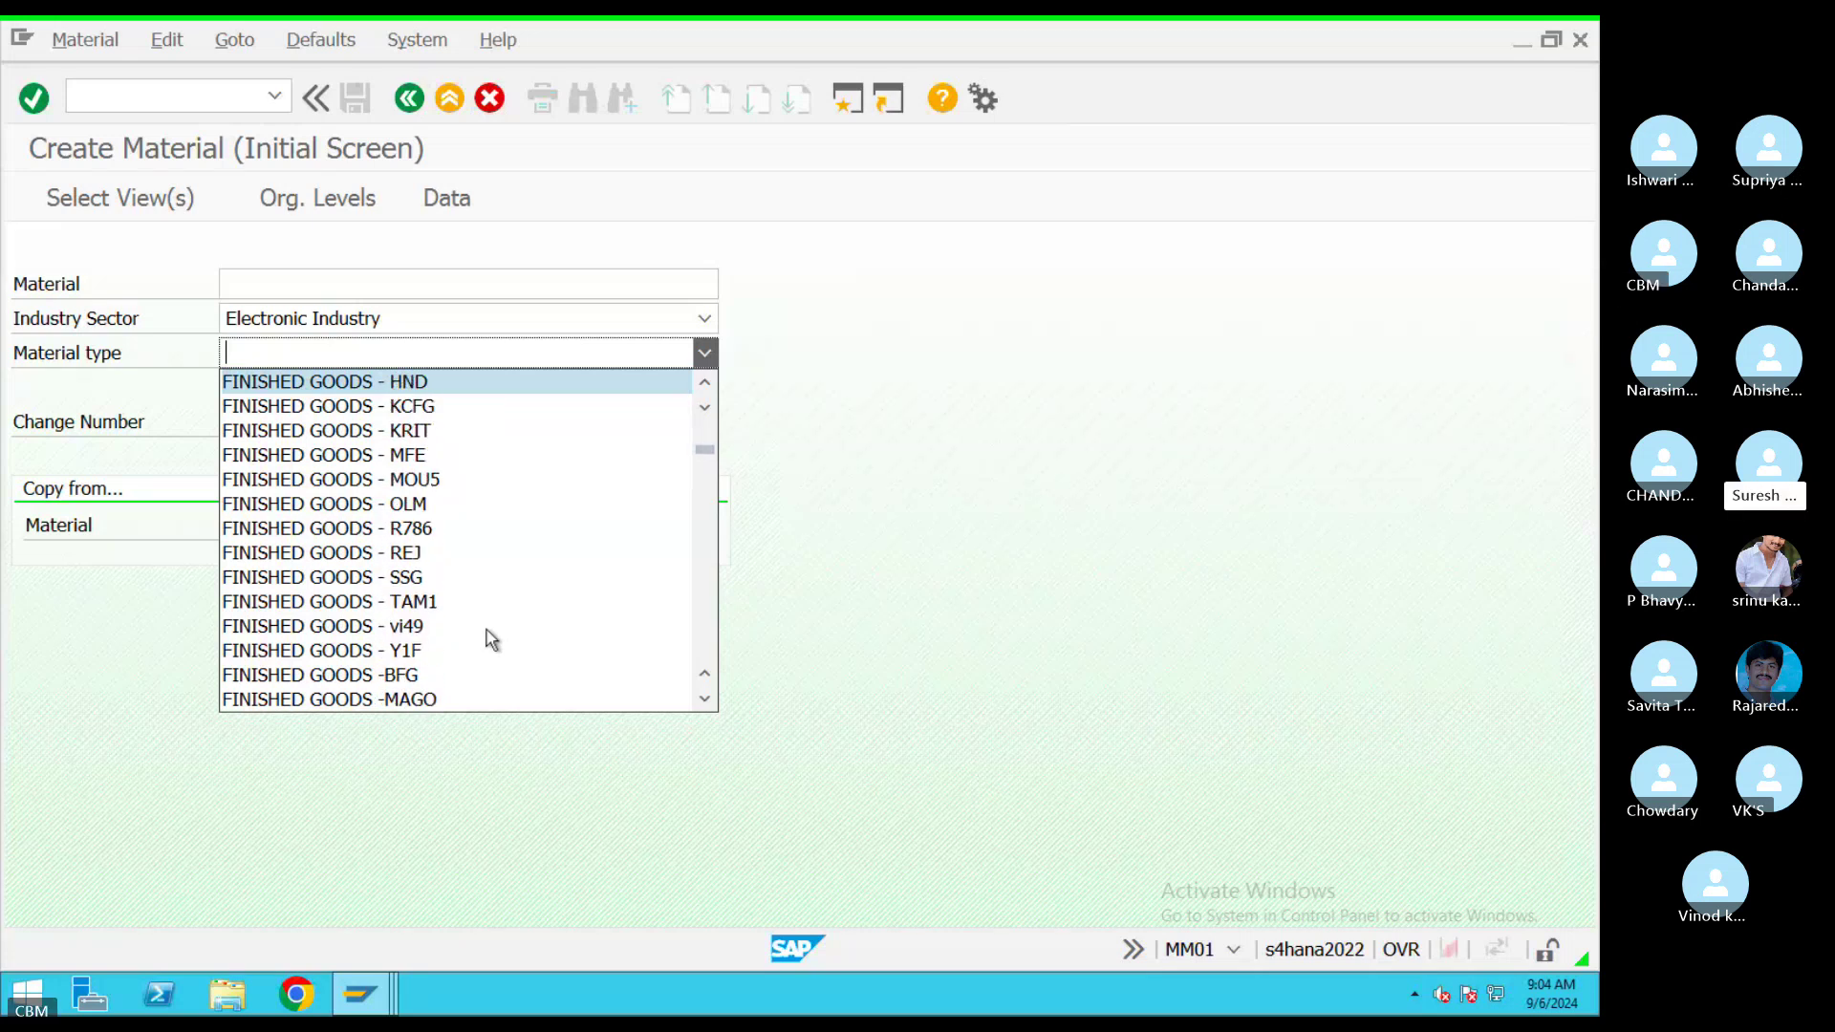
{"action": "key", "text": "Up"}
{"action": "key", "text": "Up"}
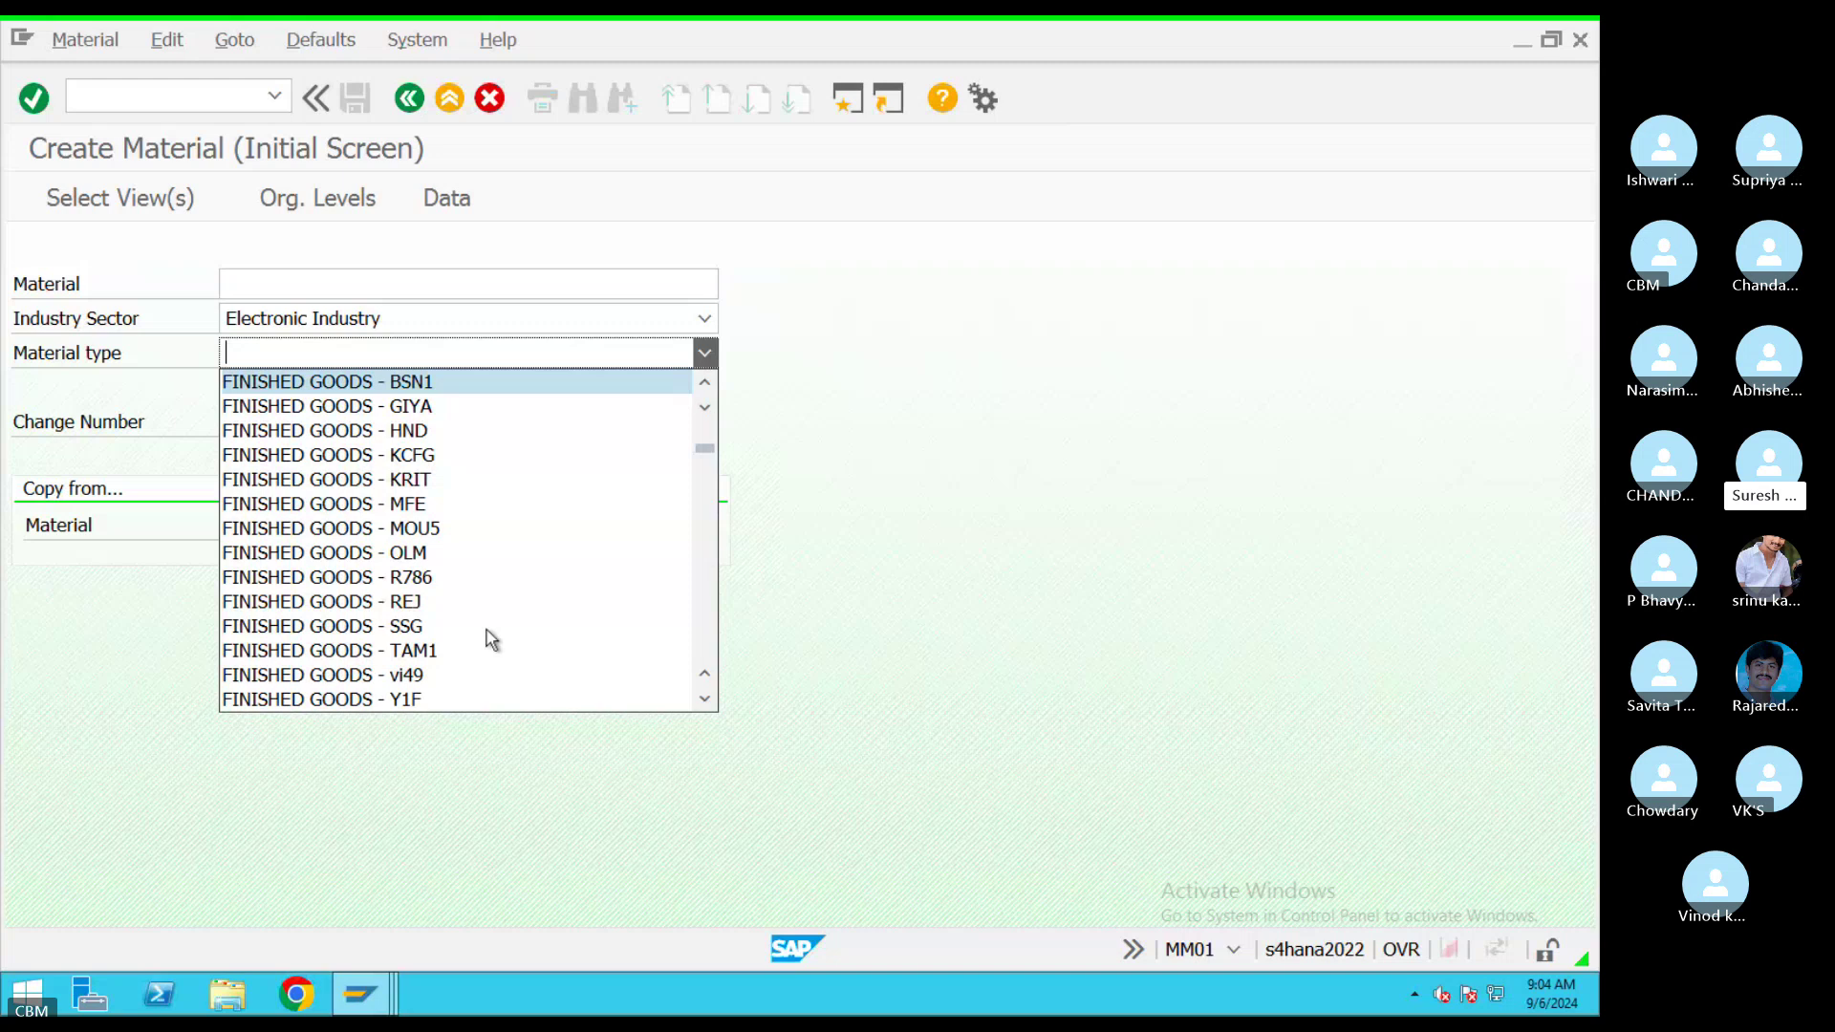
Choose FINISHED GOODS KA14 as the material type of the new material
{"action": "key", "text": "Down"}
{"action": "key", "text": "Down"}
{"action": "key", "text": "Down"}
{"action": "key", "text": "Down"}
{"action": "key", "text": "Down"}
{"action": "key", "text": "Down"}
{"action": "key", "text": "Down"}
{"action": "key", "text": "Down"}
{"action": "key", "text": "Down"}
{"action": "key", "text": "Down"}
{"action": "key", "text": "Down"}
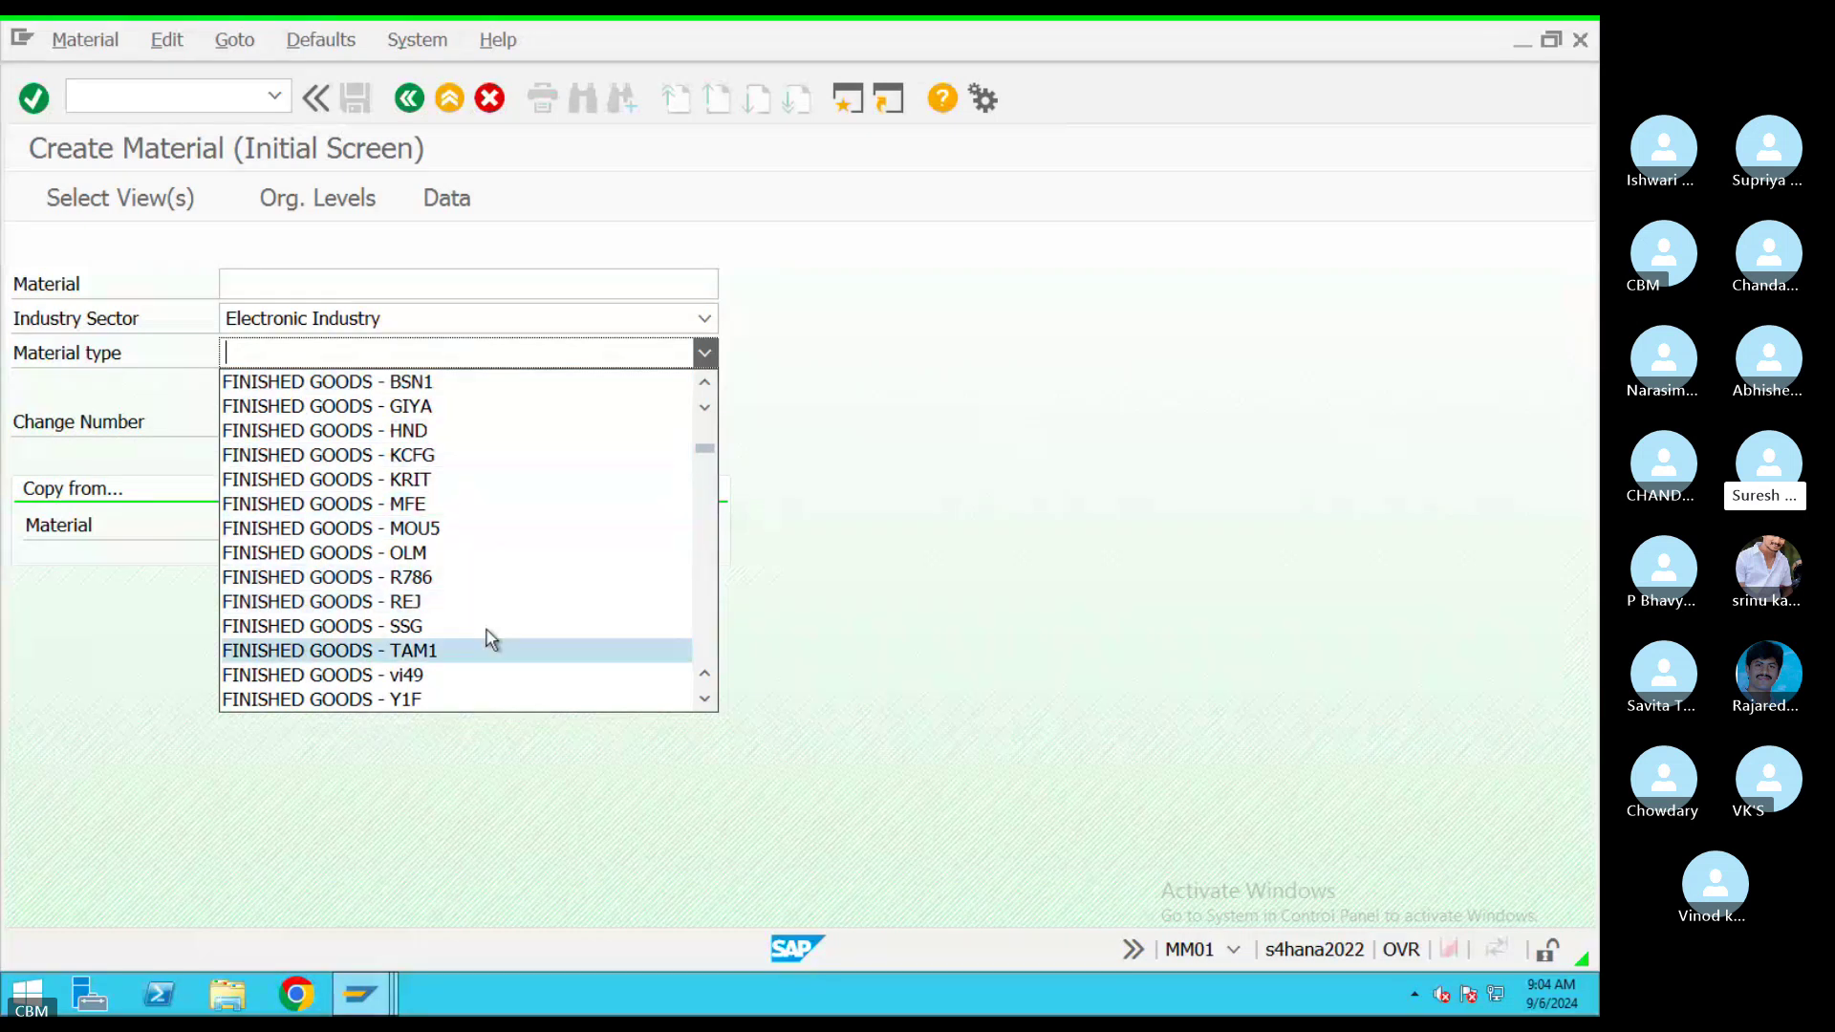
{"action": "key", "text": "Down"}
{"action": "key", "text": "Down"}
{"action": "key", "text": "Down"}
{"action": "key", "text": "Down"}
{"action": "key", "text": "Down"}
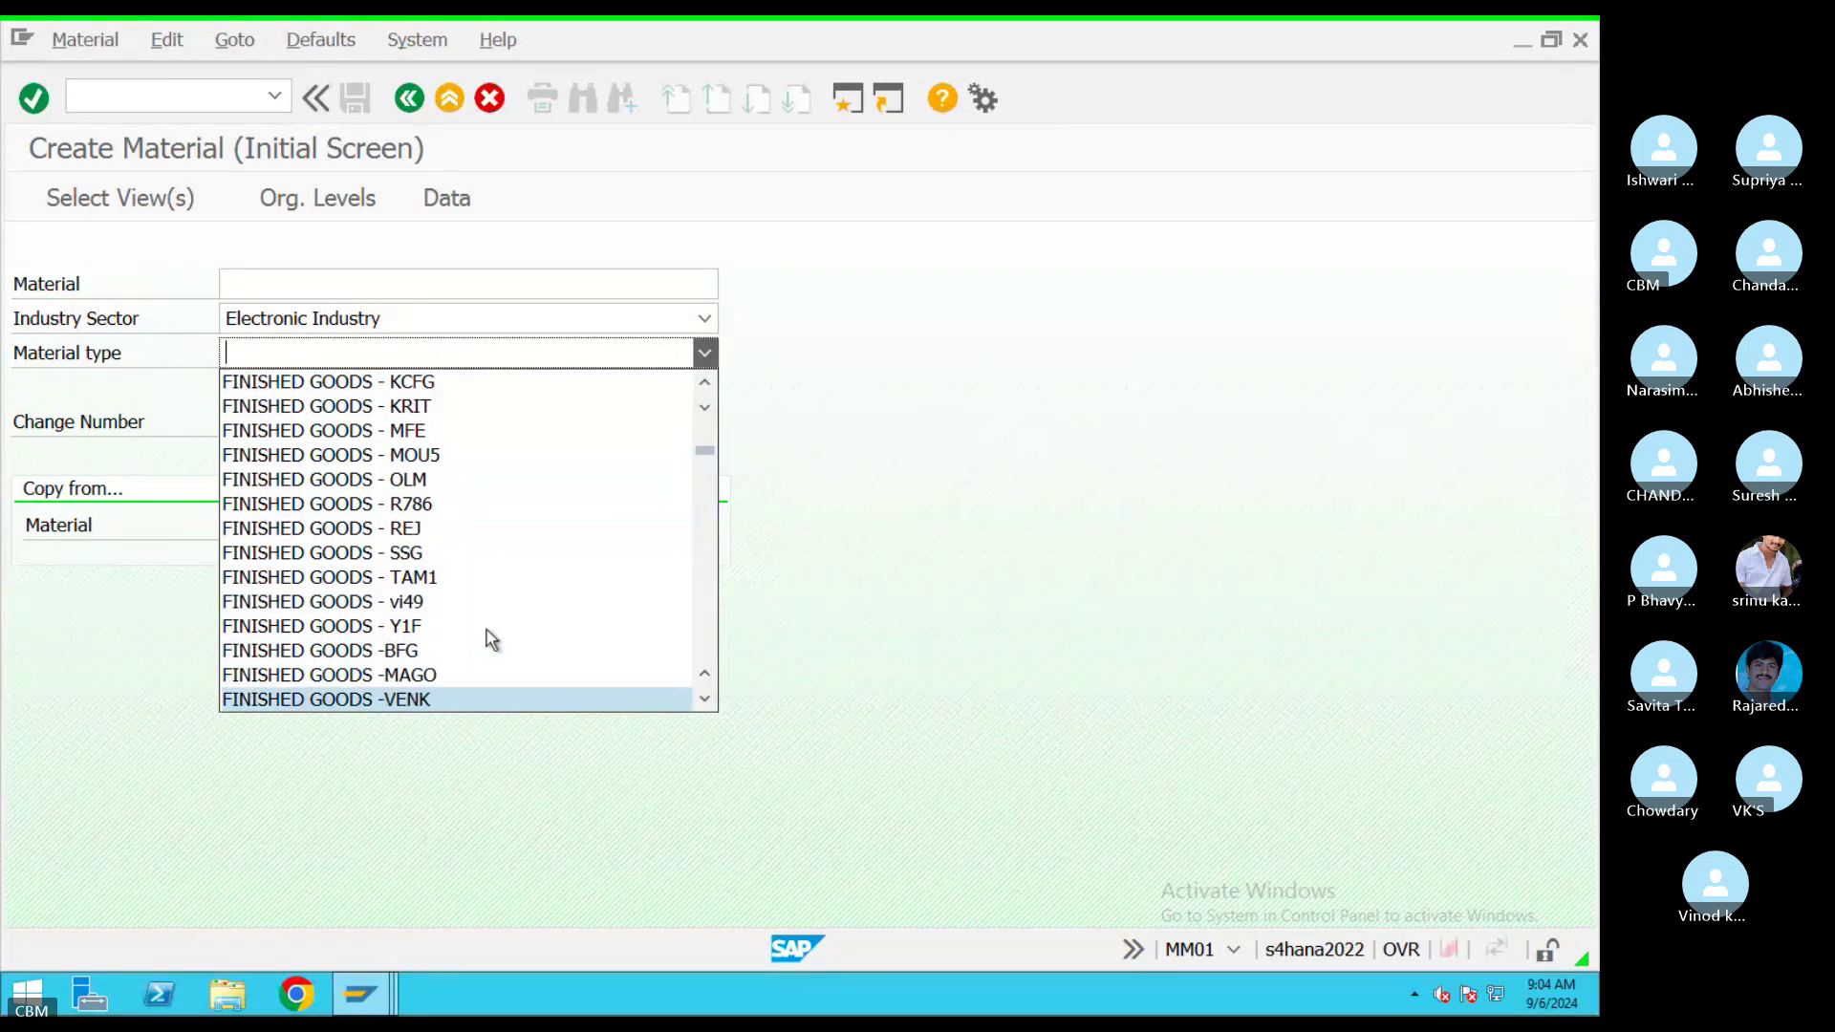
{"action": "key", "text": "Down"}
{"action": "key", "text": "Down"}
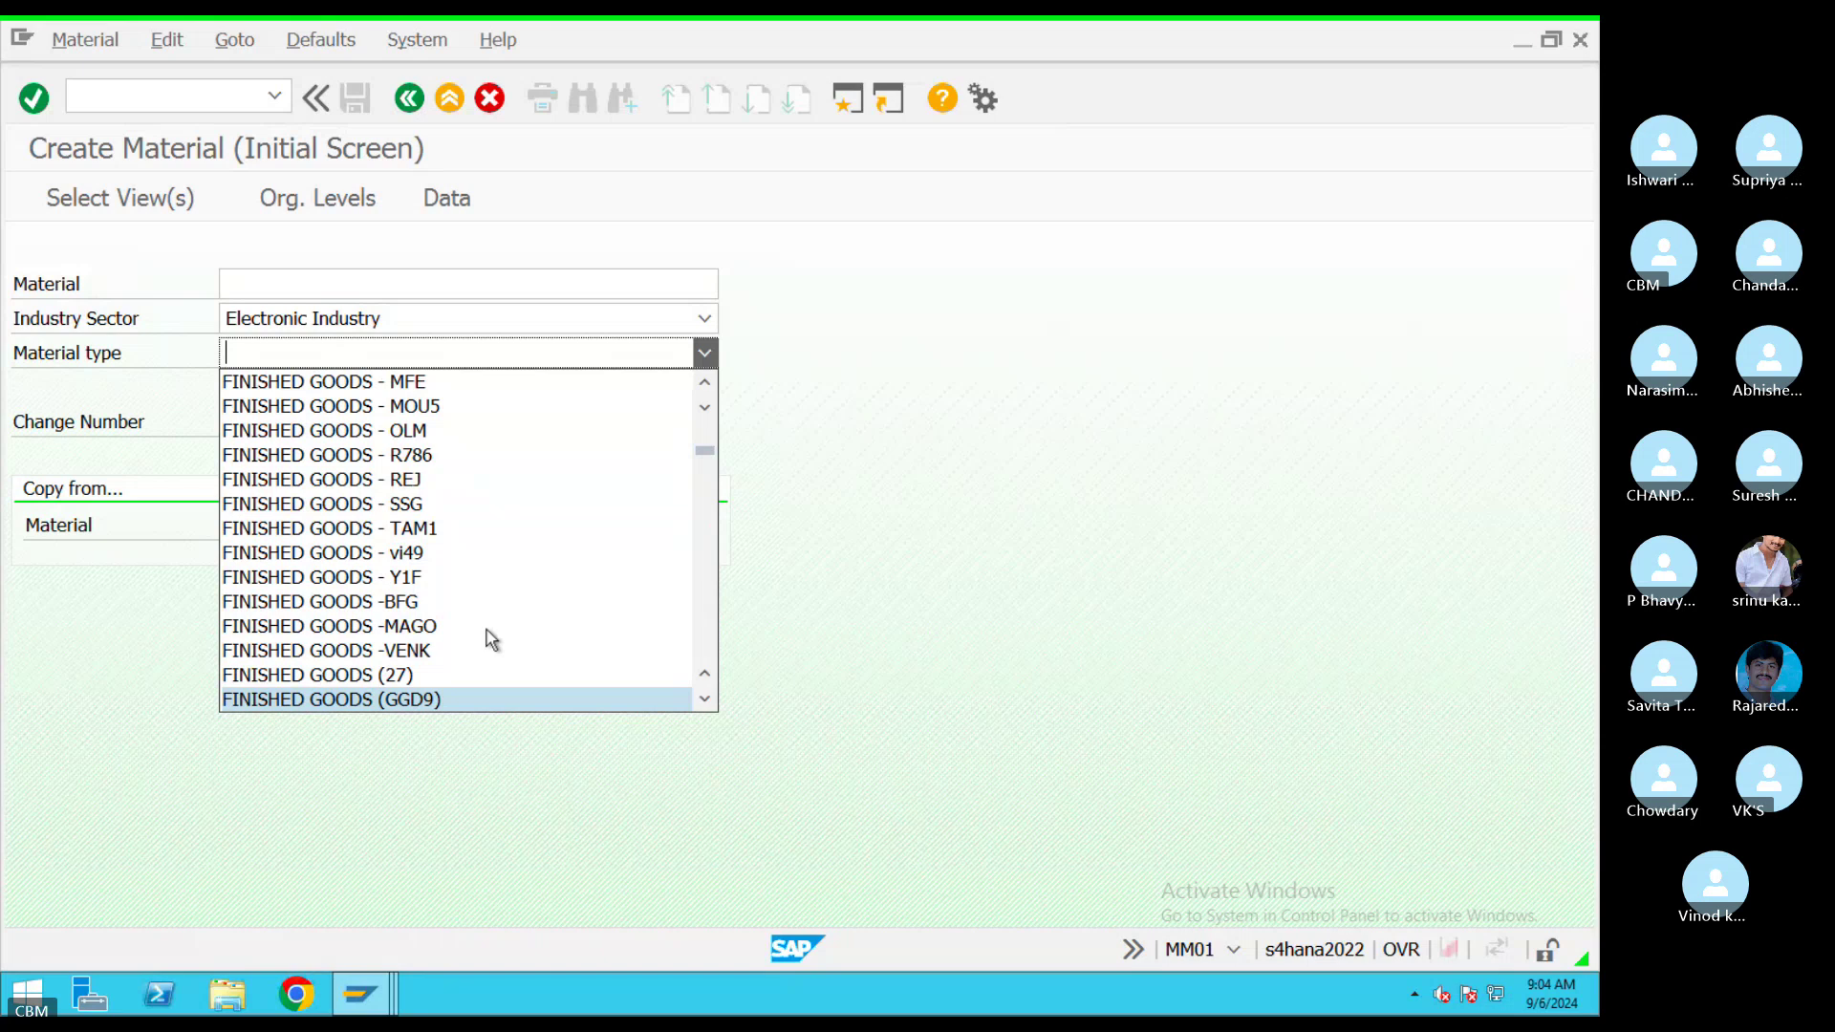
{"action": "key", "text": "Down"}
{"action": "key", "text": "Down"}
{"action": "key", "text": "Down"}
{"action": "key", "text": "Down"}
{"action": "key", "text": "Down"}
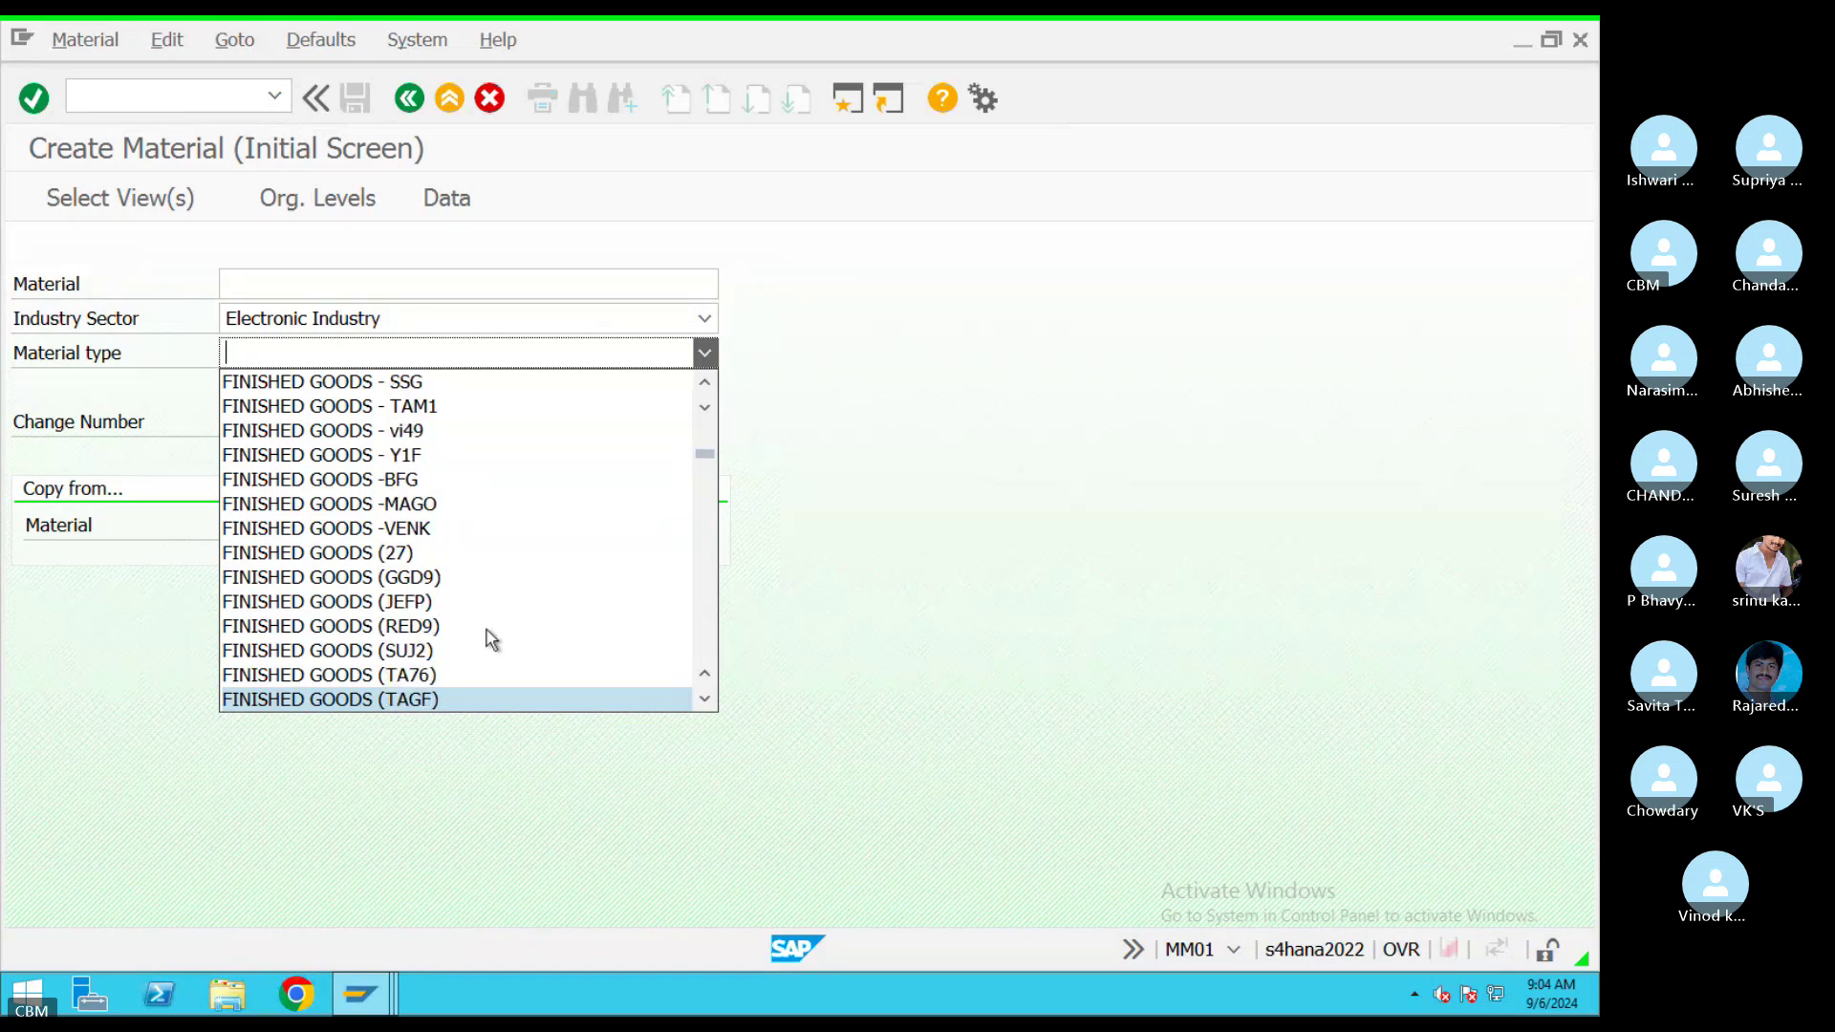
{"action": "key", "text": "Down"}
{"action": "key", "text": "Down"}
{"action": "key", "text": "Down"}
{"action": "key", "text": "Down"}
{"action": "key", "text": "Down"}
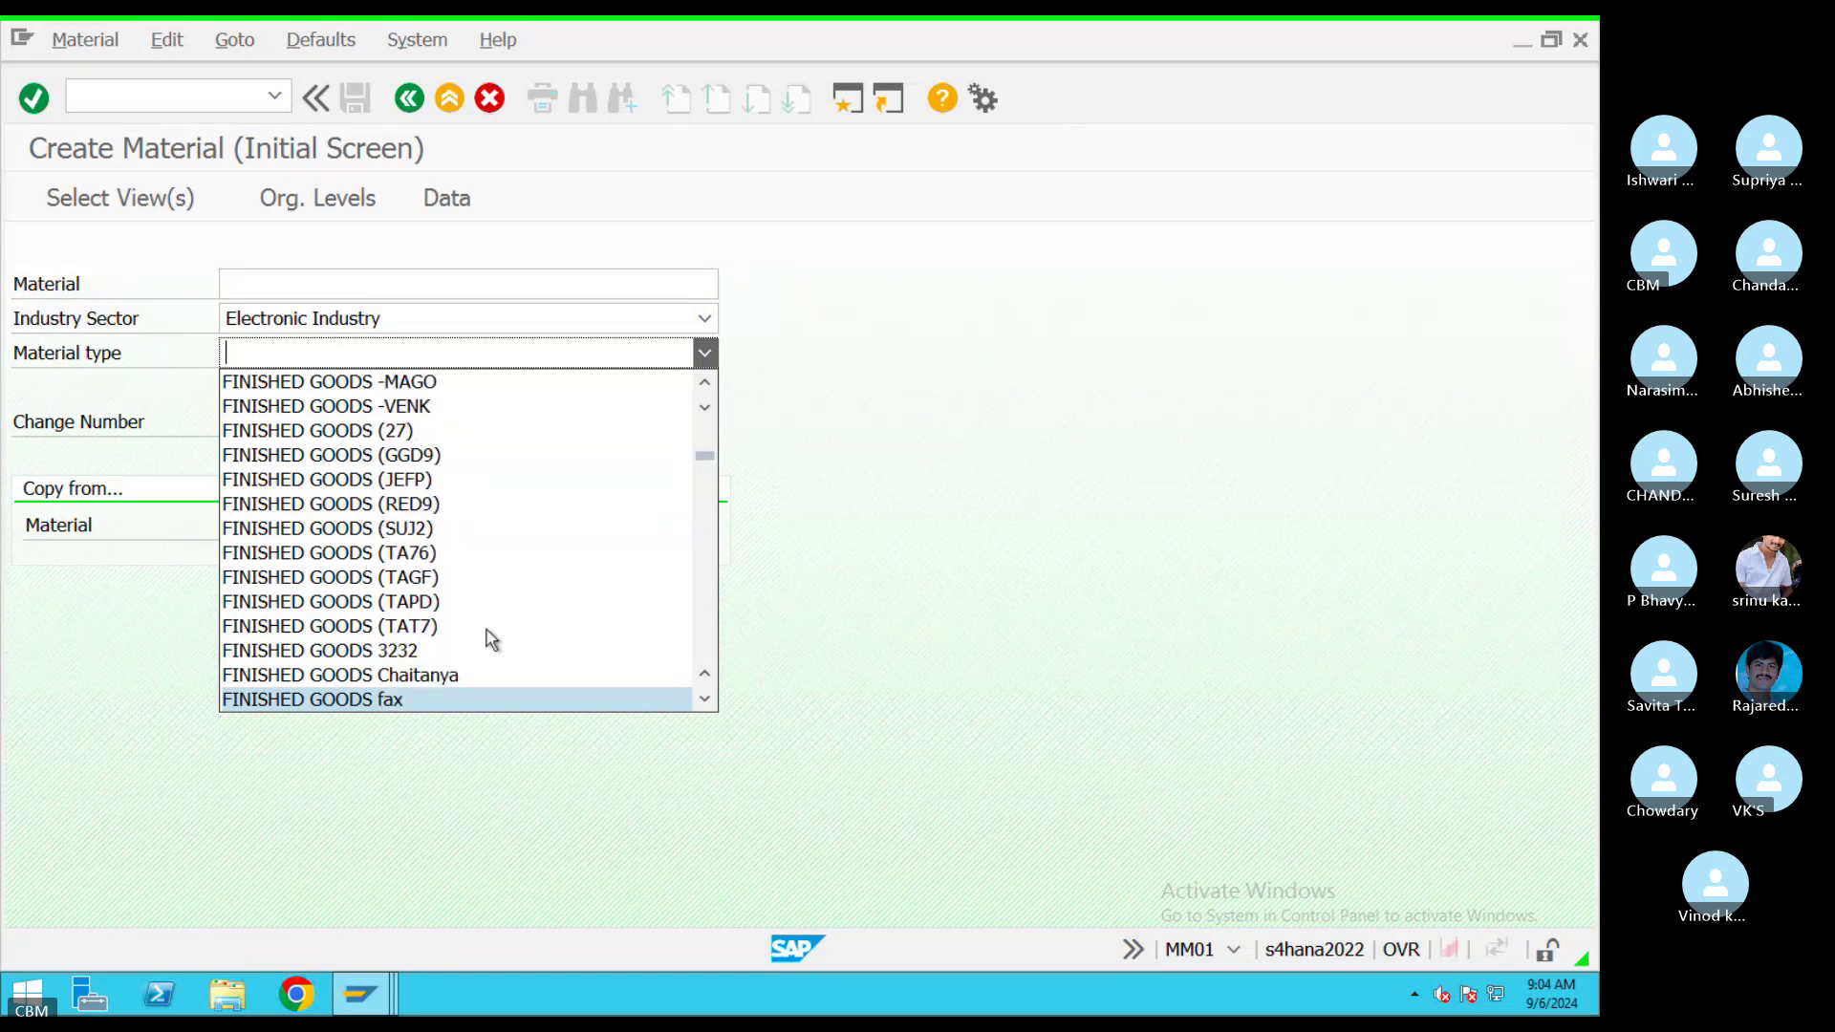
{"action": "key", "text": "Down"}
{"action": "key", "text": "Down"}
{"action": "key", "text": "Down"}
{"action": "key", "text": "Down"}
{"action": "key", "text": "Down"}
{"action": "key", "text": "Down"}
{"action": "key", "text": "Down"}
{"action": "key", "text": "Down"}
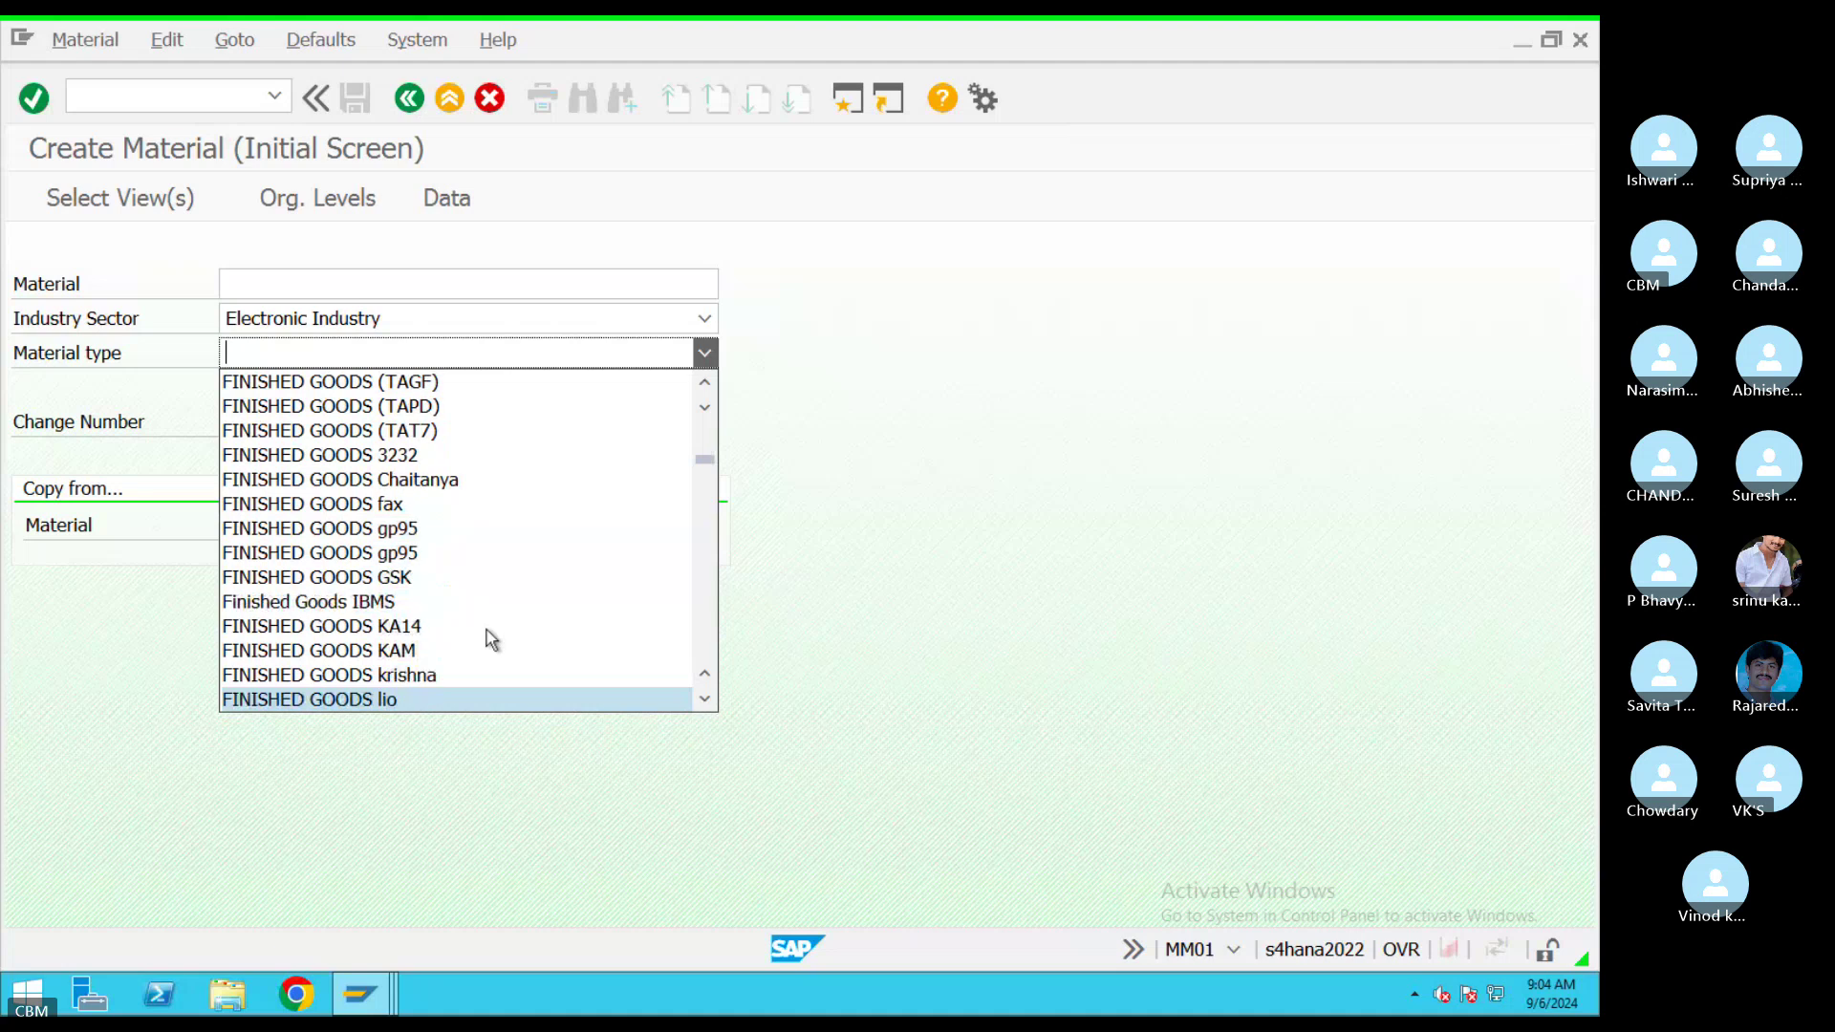
{"action": "left_click", "coordinate": [417, 626]}
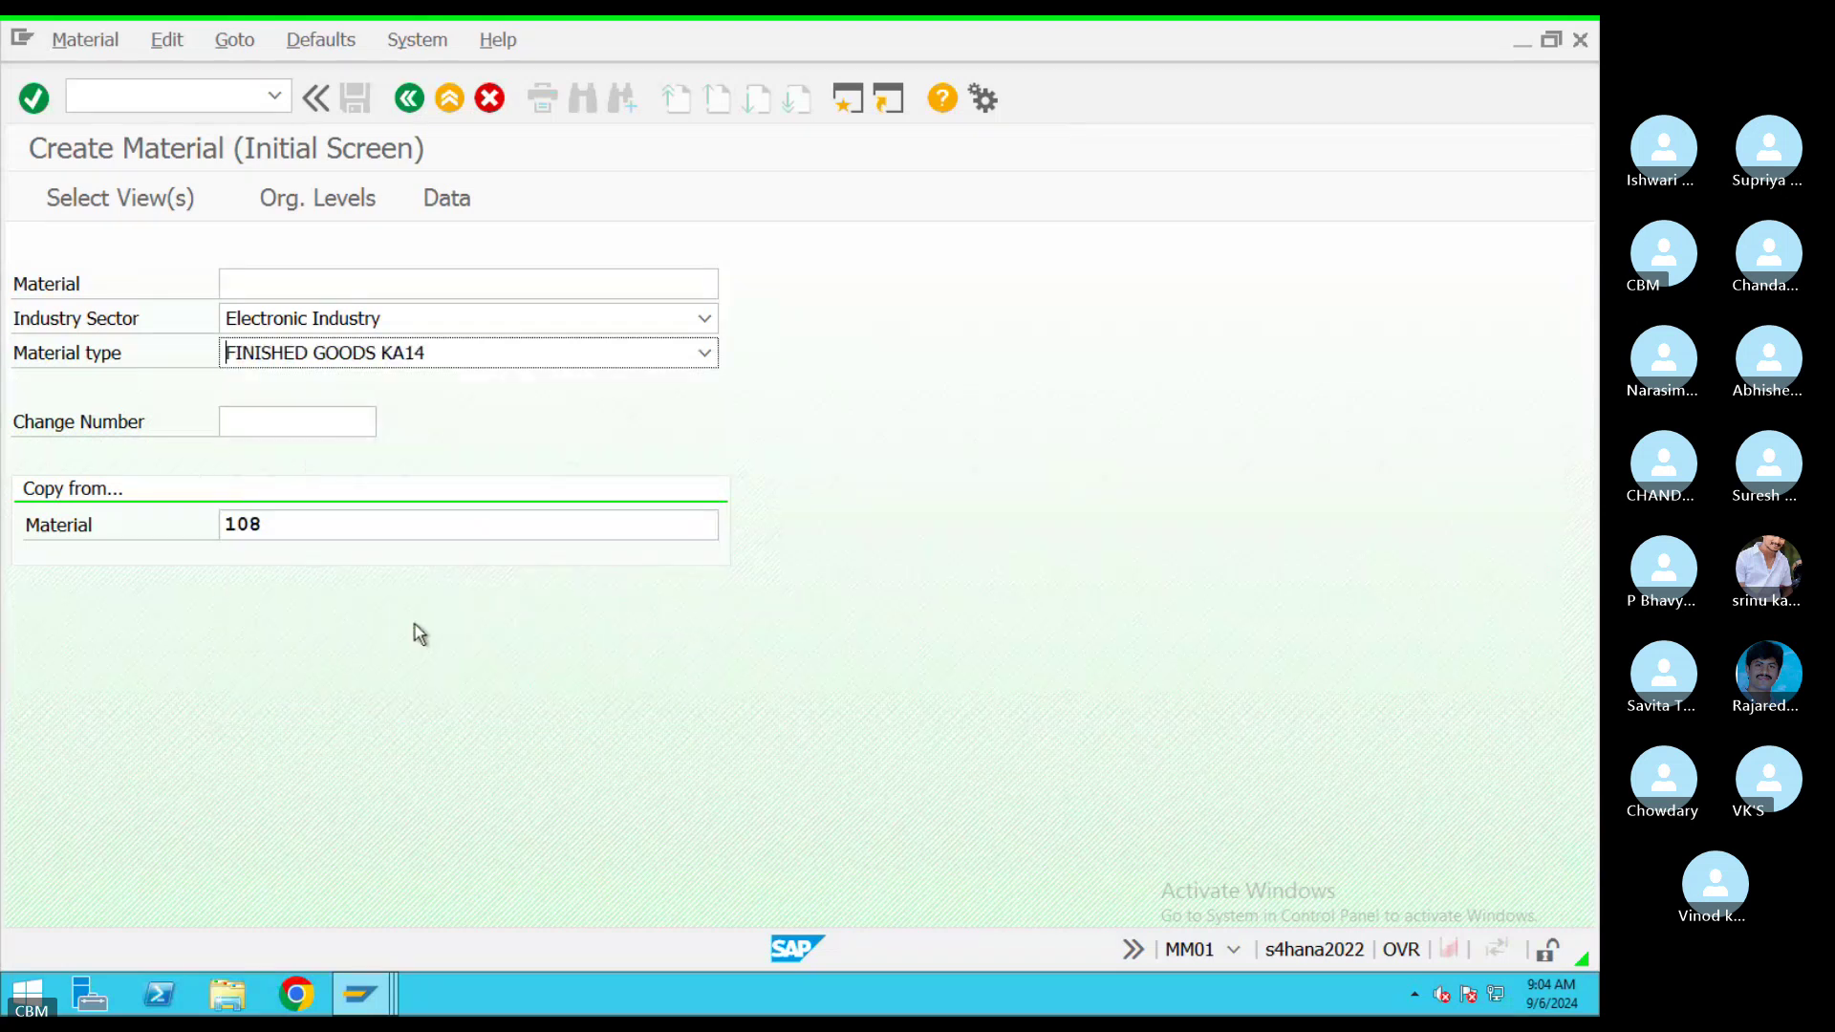
Select the views Basic Data 1, Purchasing, MRP 1 and Accounting 1 for the new material and confirm the selection
{"action": "key", "text": "Return"}
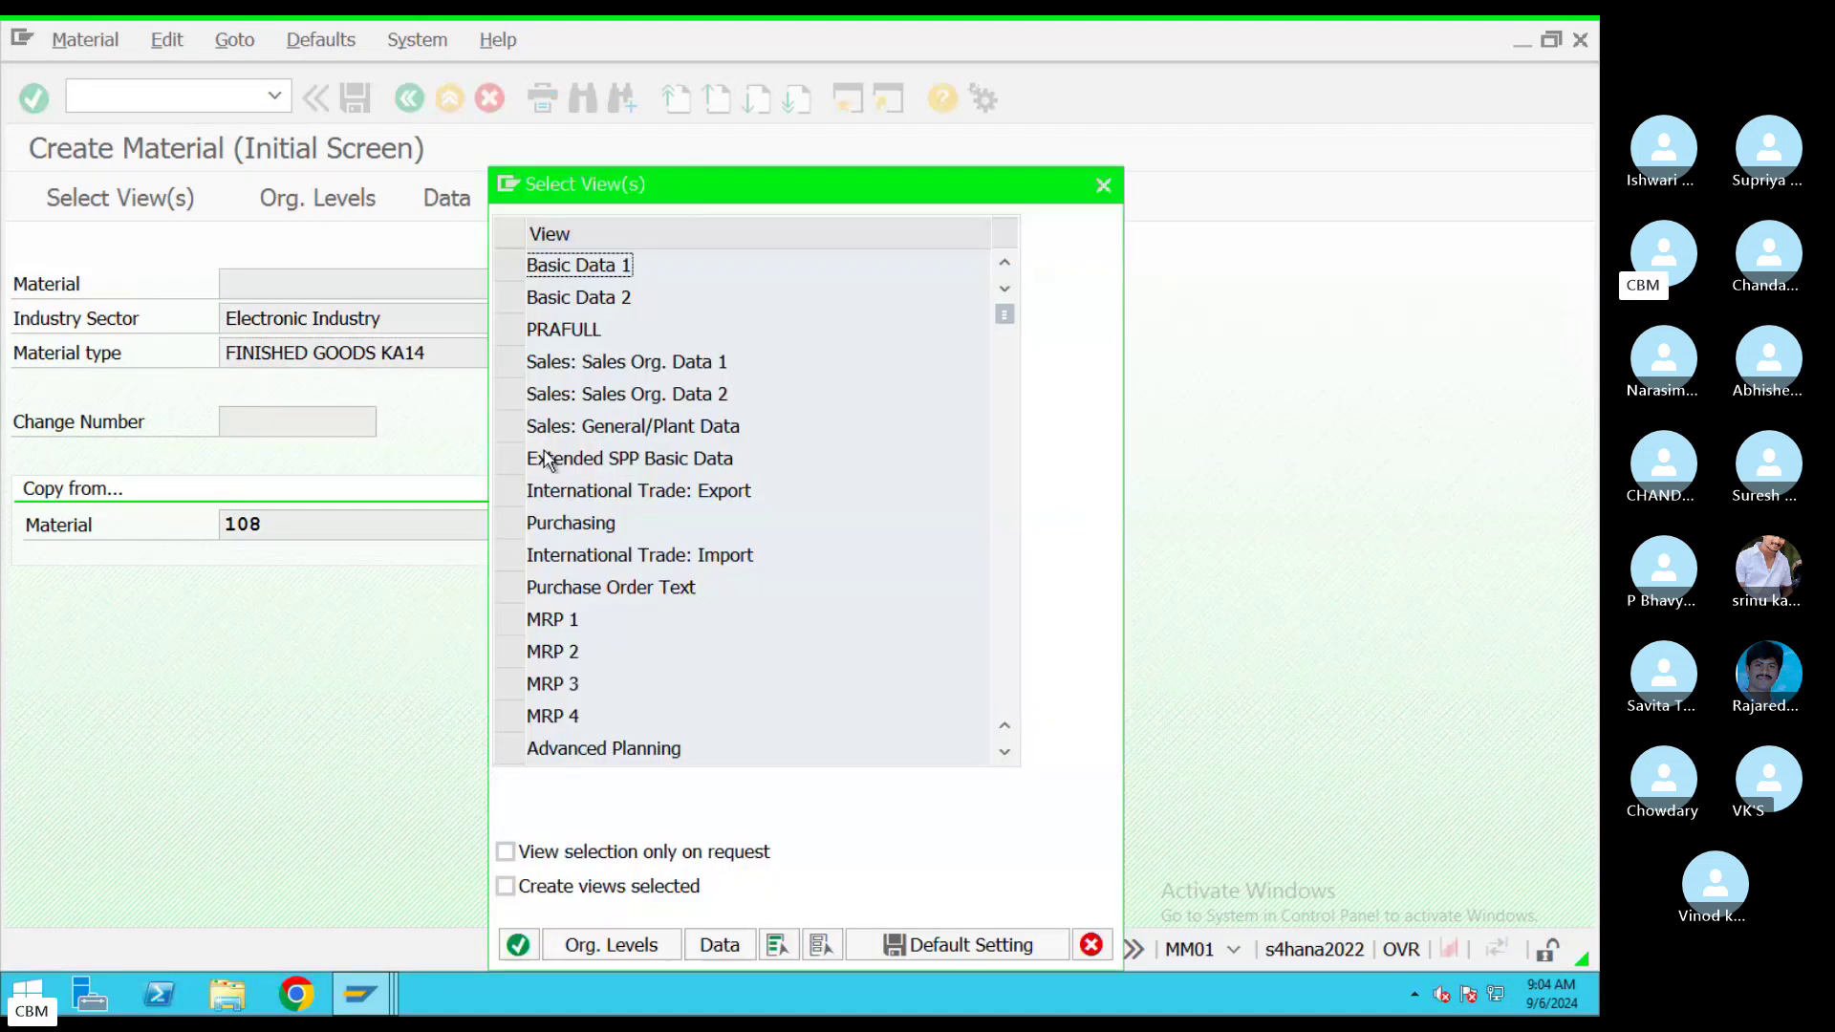
{"action": "left_click", "coordinate": [511, 265]}
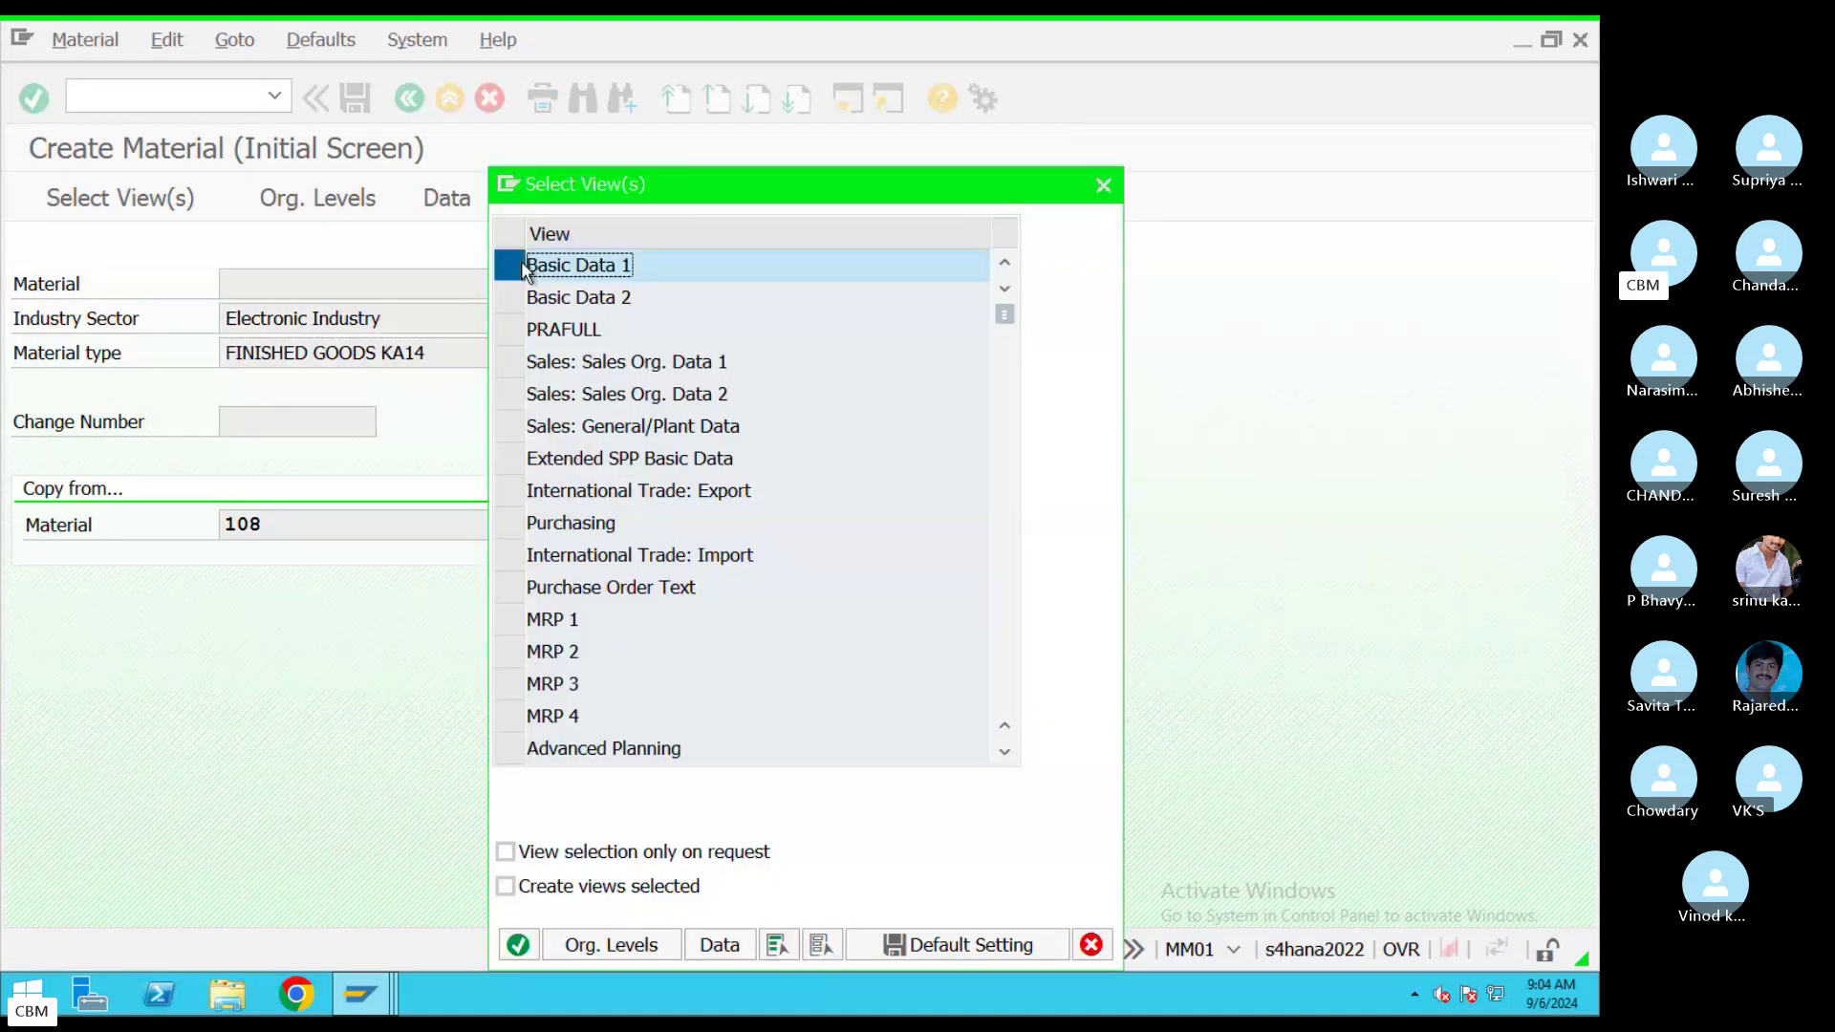
{"action": "left_click", "coordinate": [518, 527]}
{"action": "left_click", "coordinate": [510, 619]}
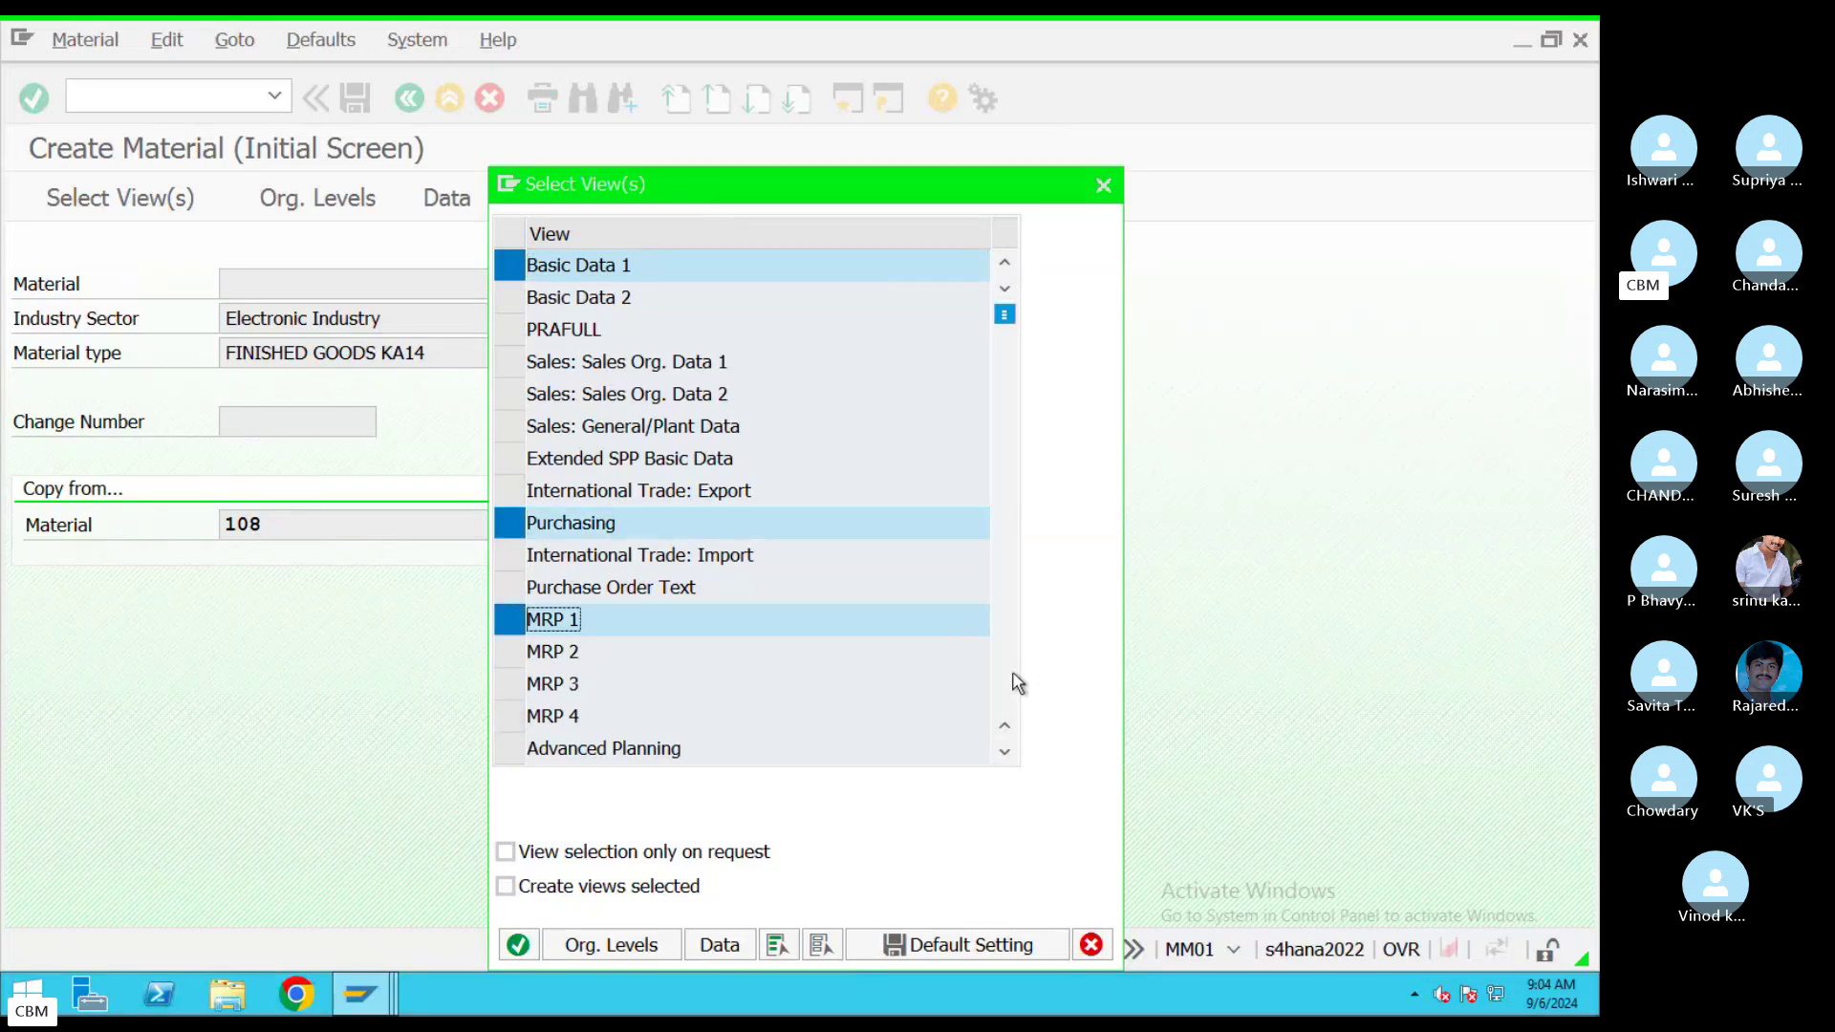
{"action": "scroll", "coordinate": [1016, 685], "scroll_direction": "down", "scroll_amount": 5}
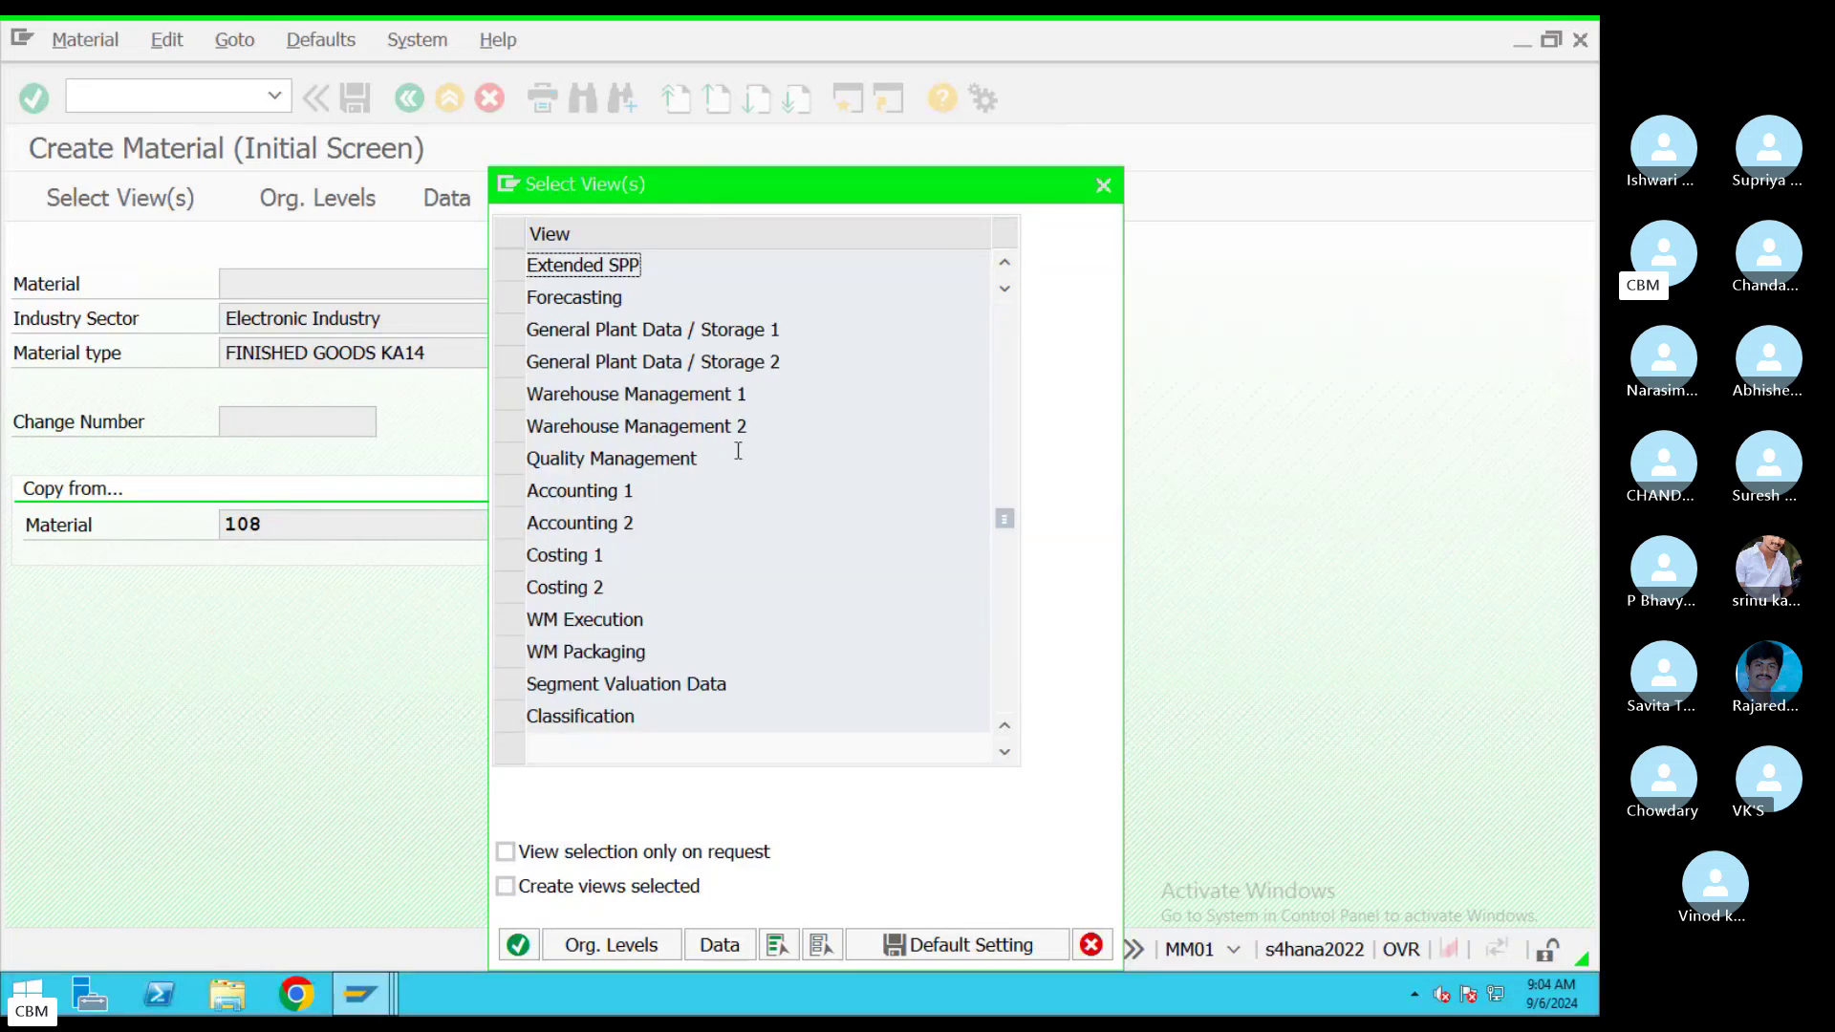
{"action": "left_click", "coordinate": [511, 490]}
{"action": "left_click", "coordinate": [518, 946]}
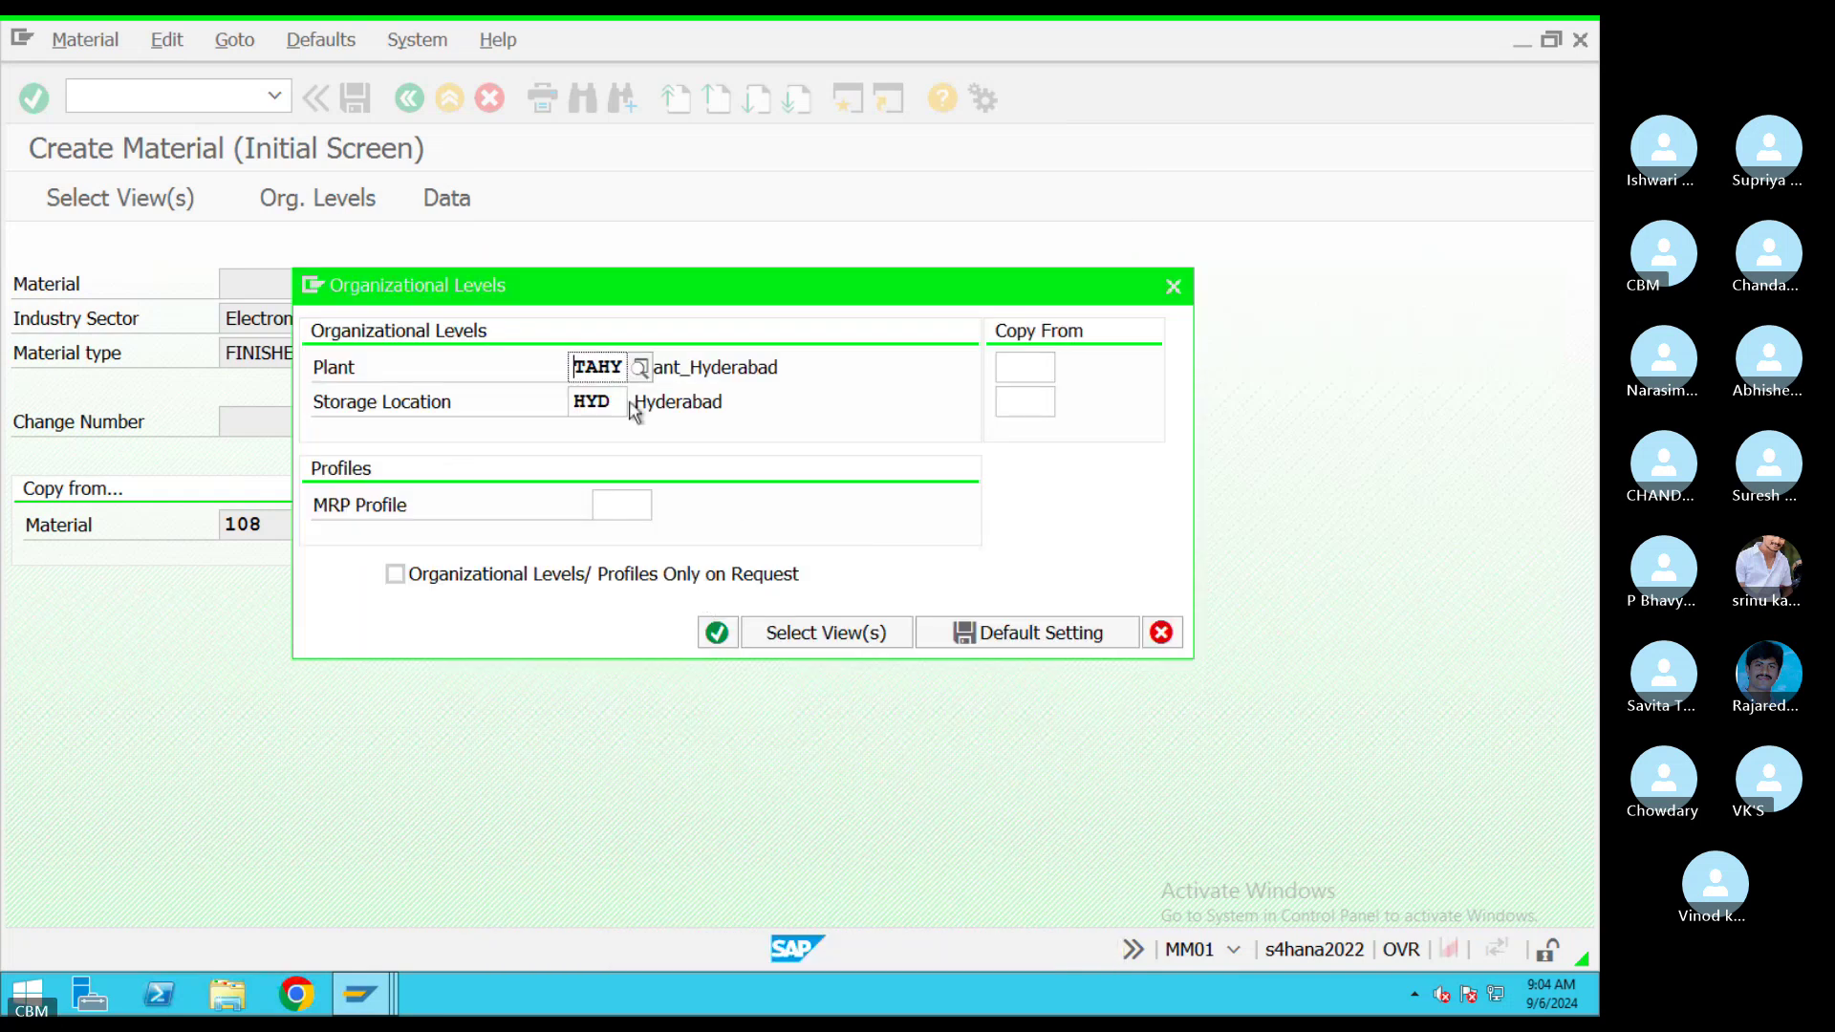
Set the plant to CH09 in the organizational levels and continue to the material data
{"action": "left_click_drag", "start_coordinate": [623, 367], "coordinate": [545, 386]}
{"action": "type", "text": "CH"}
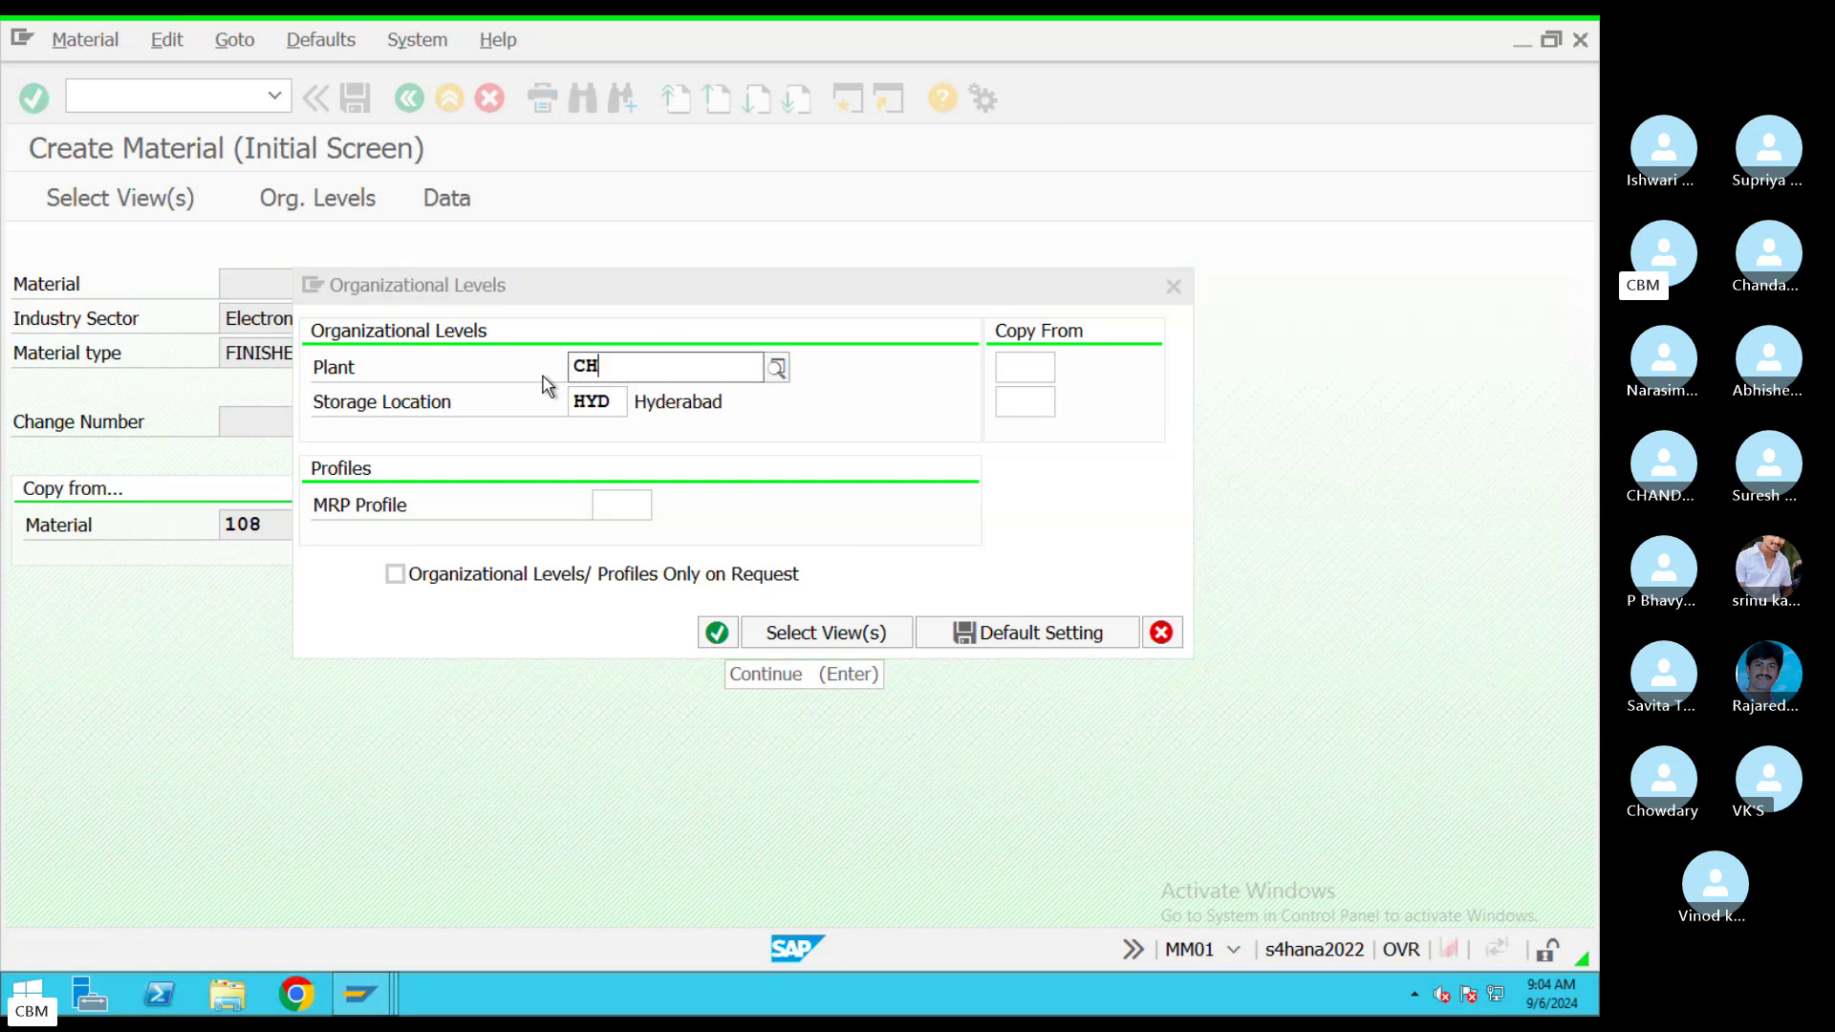
{"action": "type", "text": "09"}
{"action": "key", "text": "Return"}
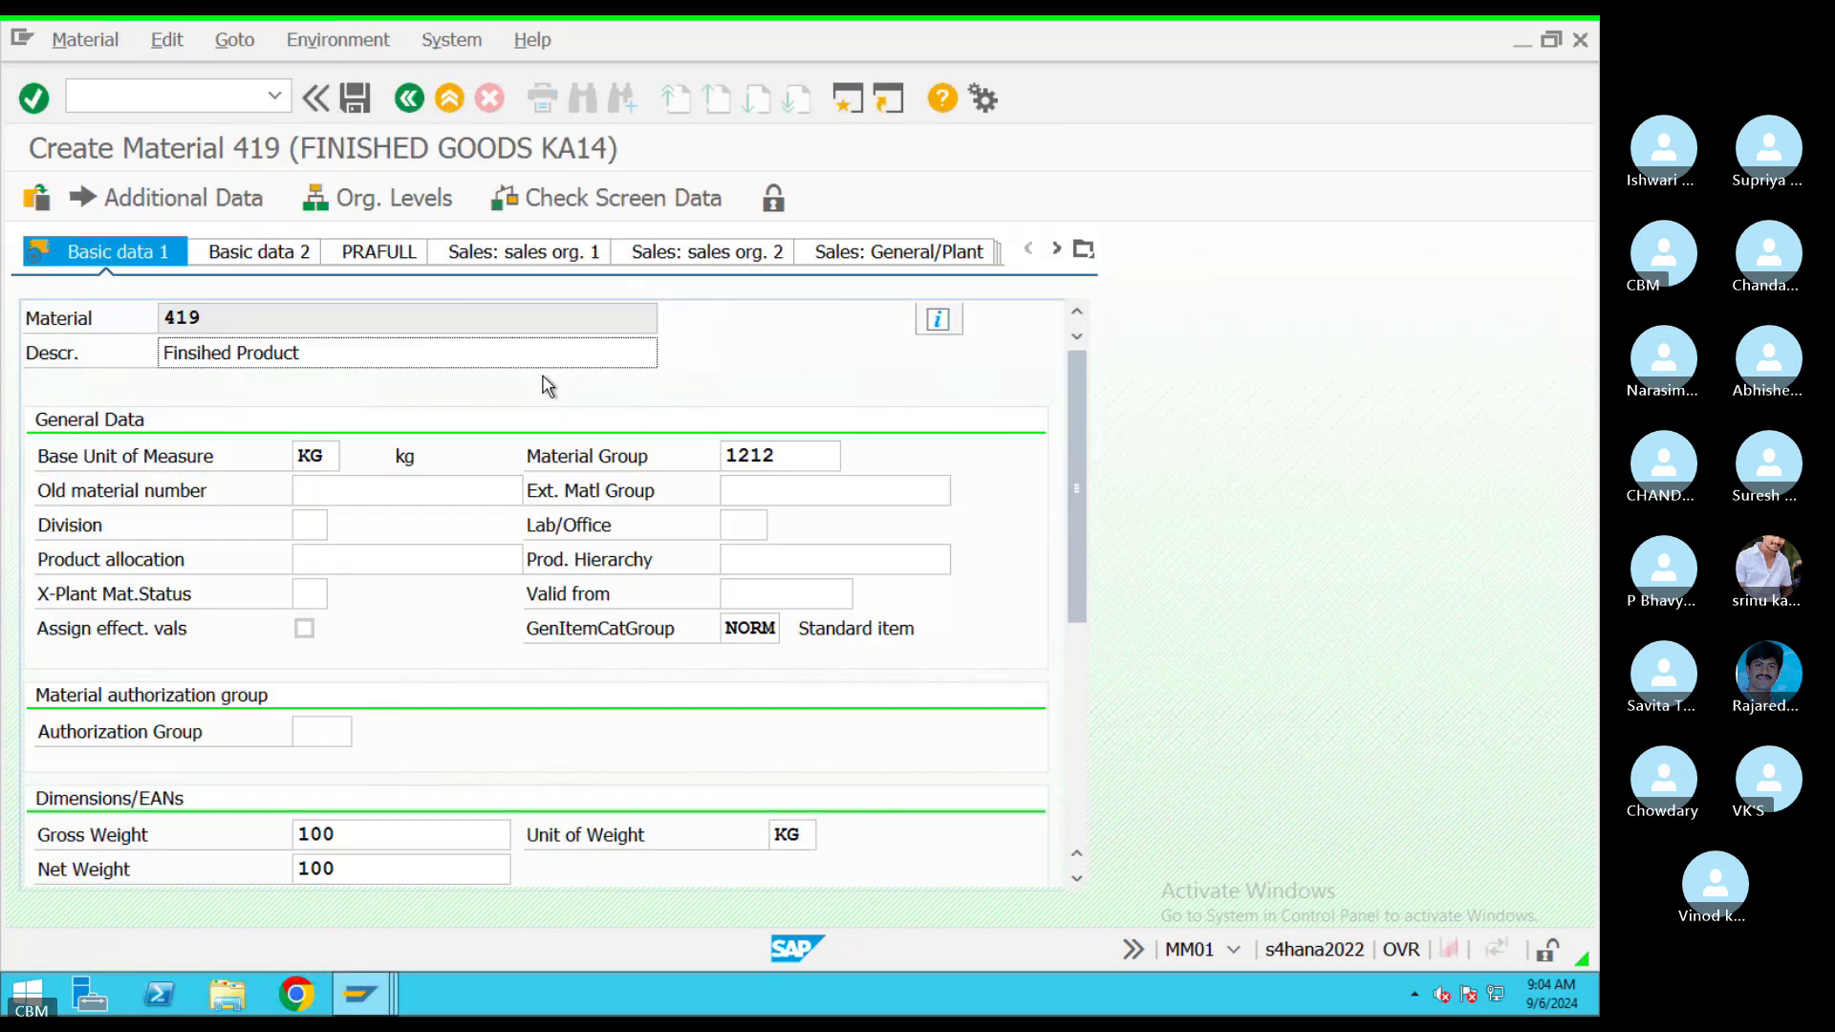
Review the copied basic data, continue to the MRP 1 view and set the MRP type to ND (No planning)
{"action": "left_click", "coordinate": [1077, 790]}
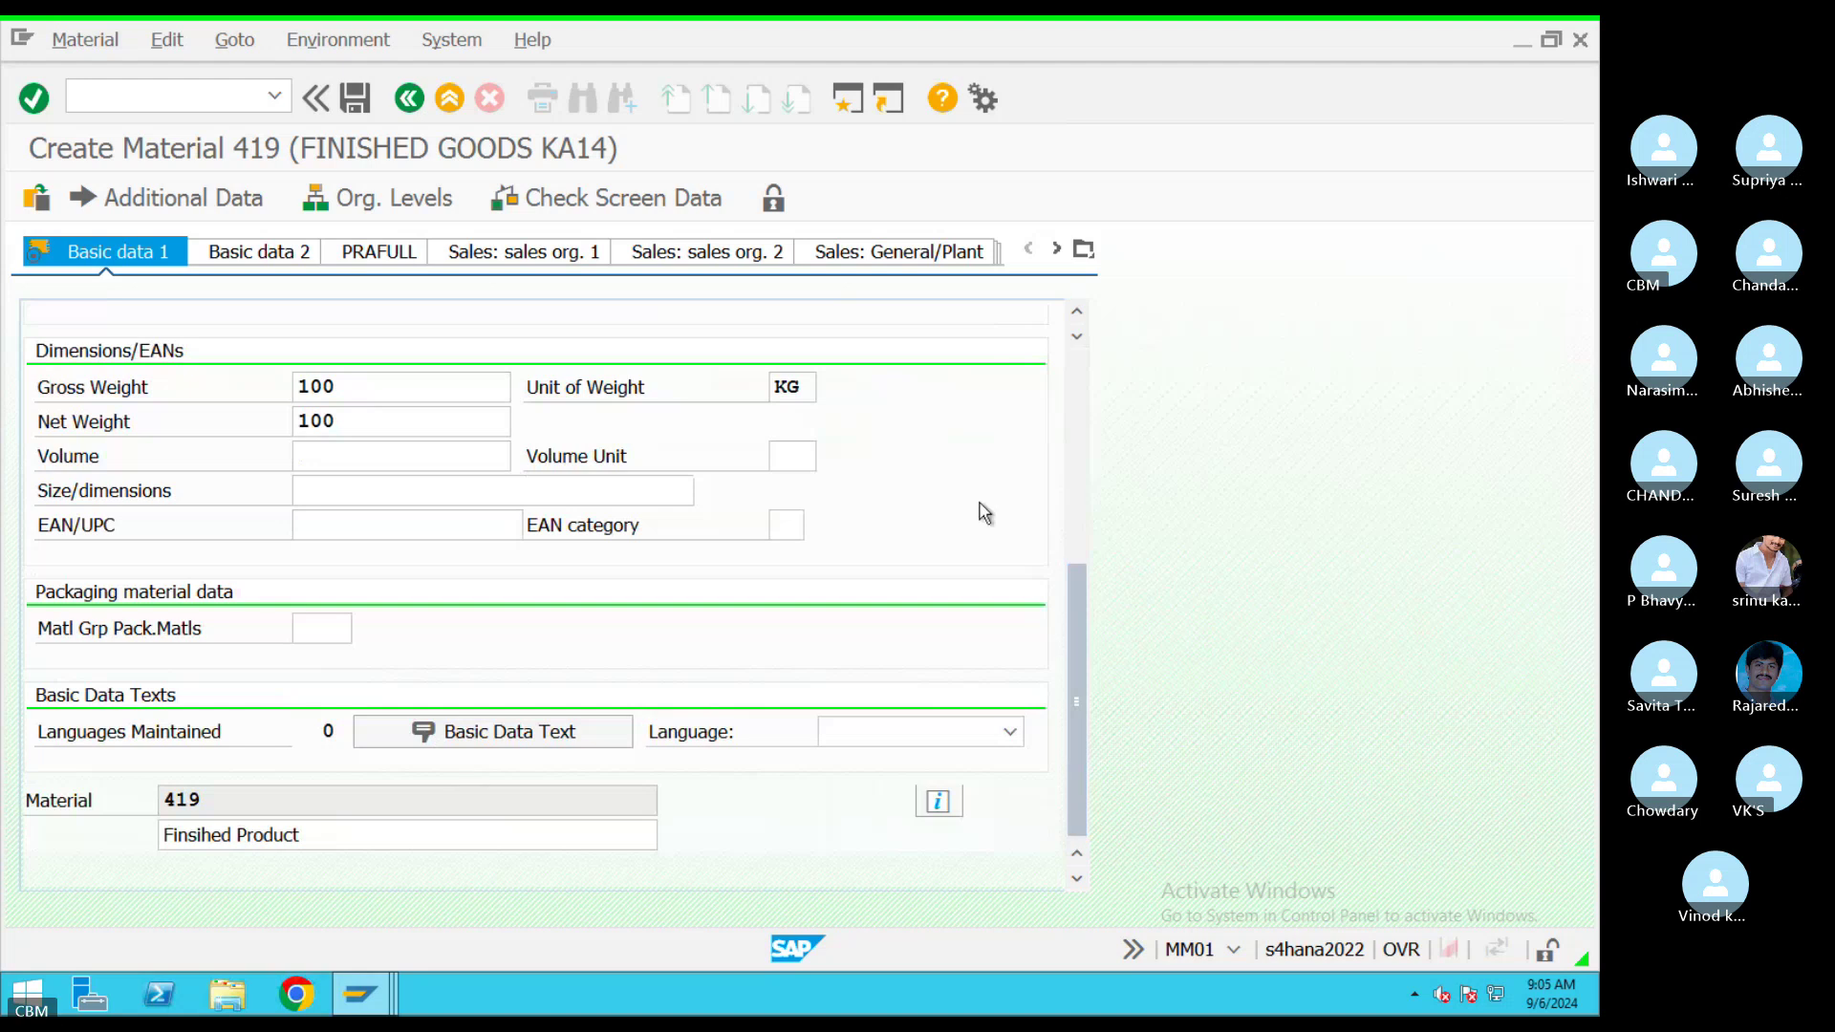
{"action": "left_click", "coordinate": [1077, 380]}
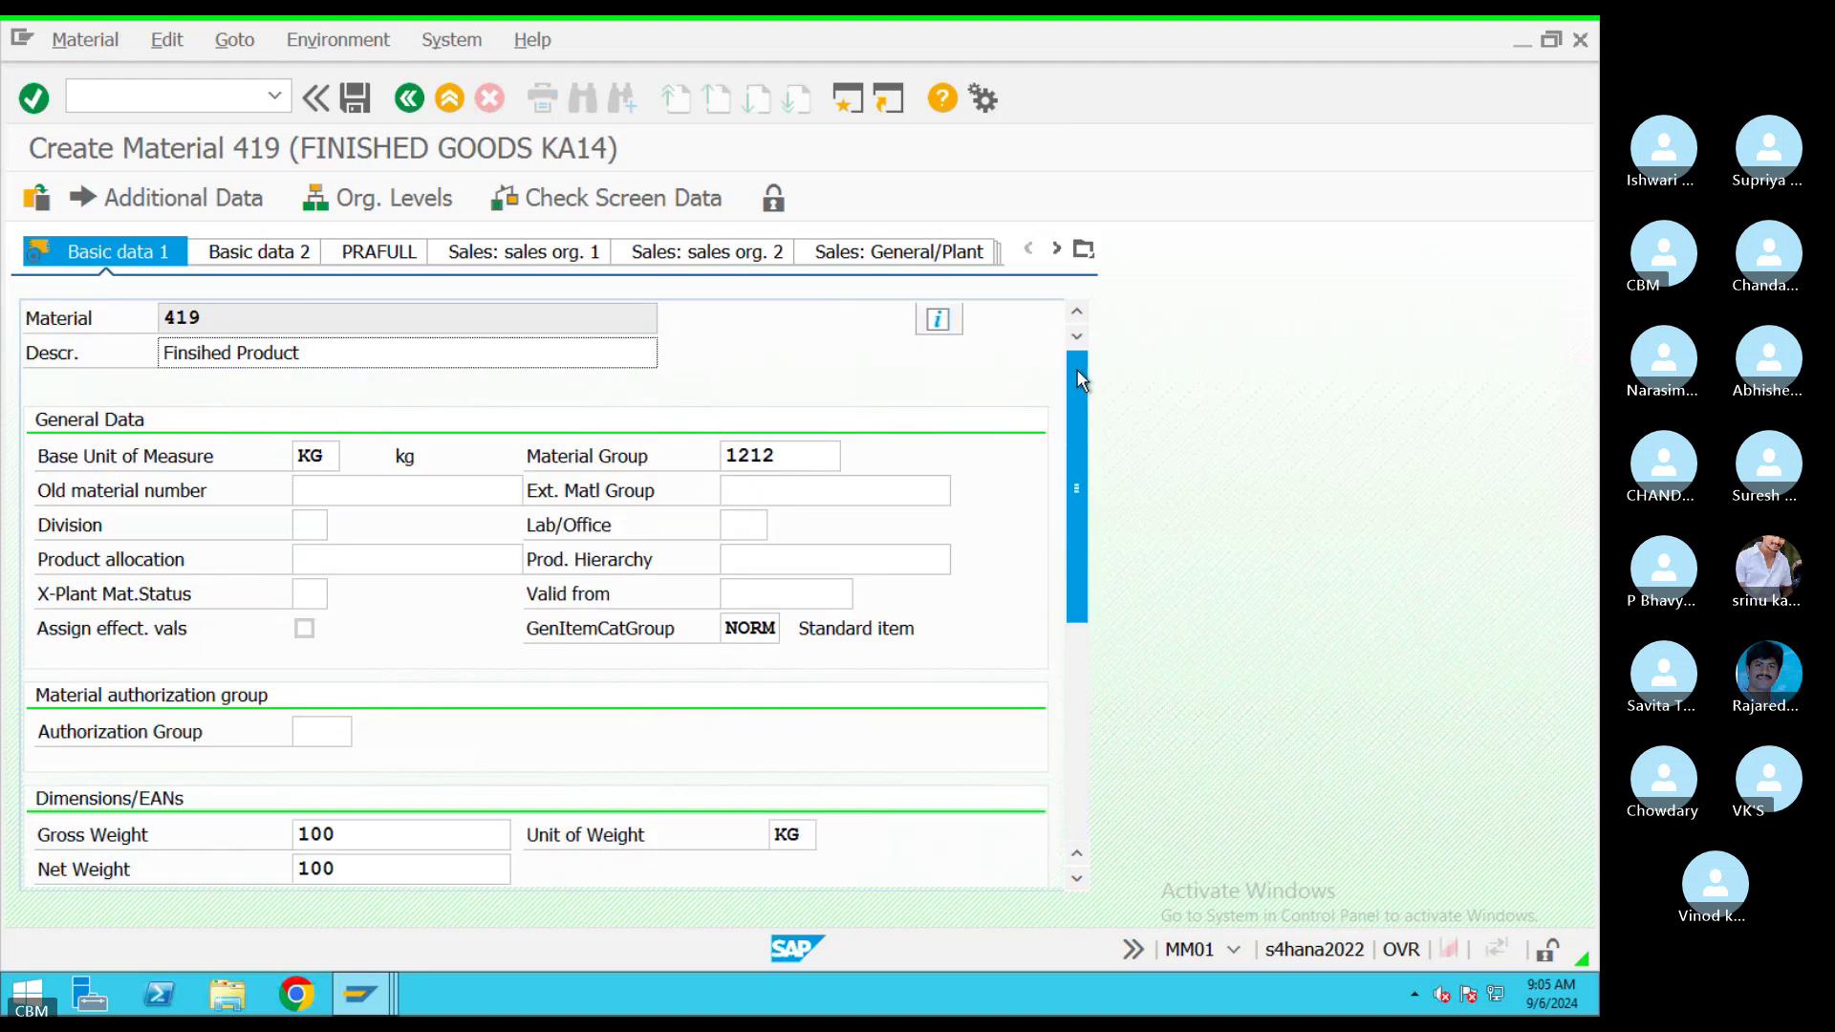
{"action": "key", "text": "Return"}
{"action": "key", "text": "Return"}
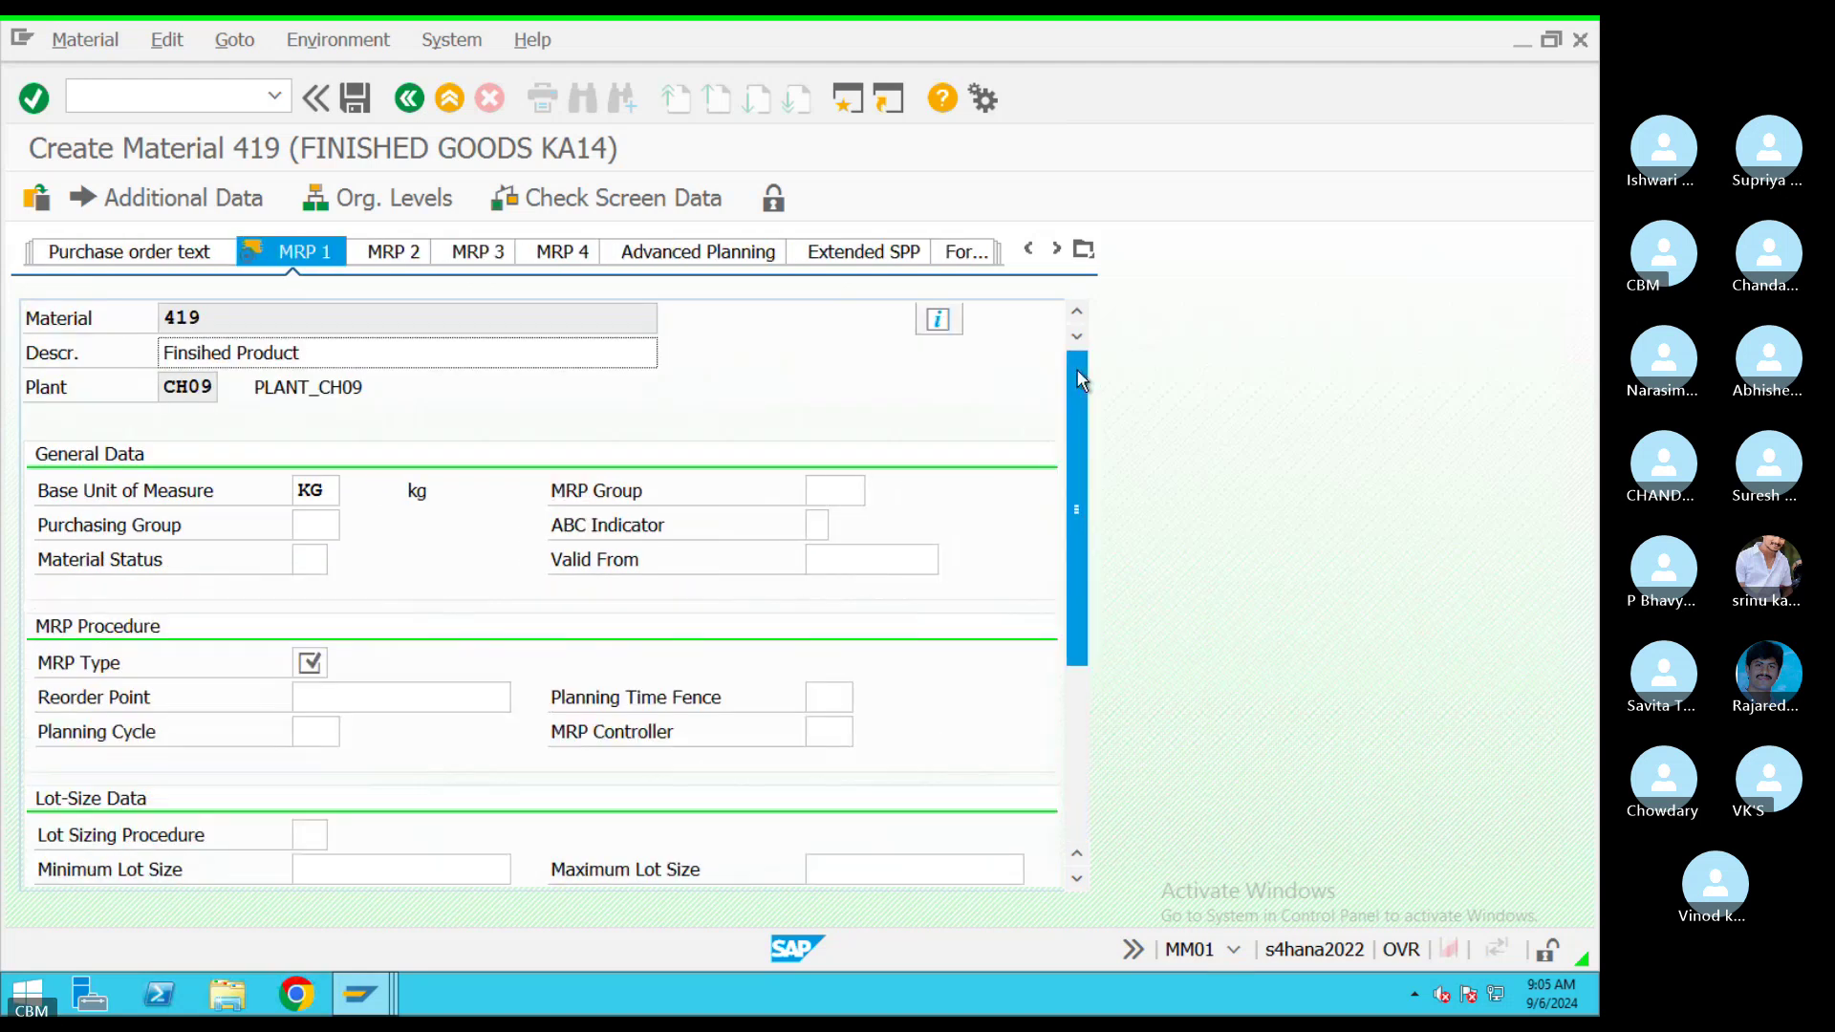
{"action": "left_click", "coordinate": [303, 664]}
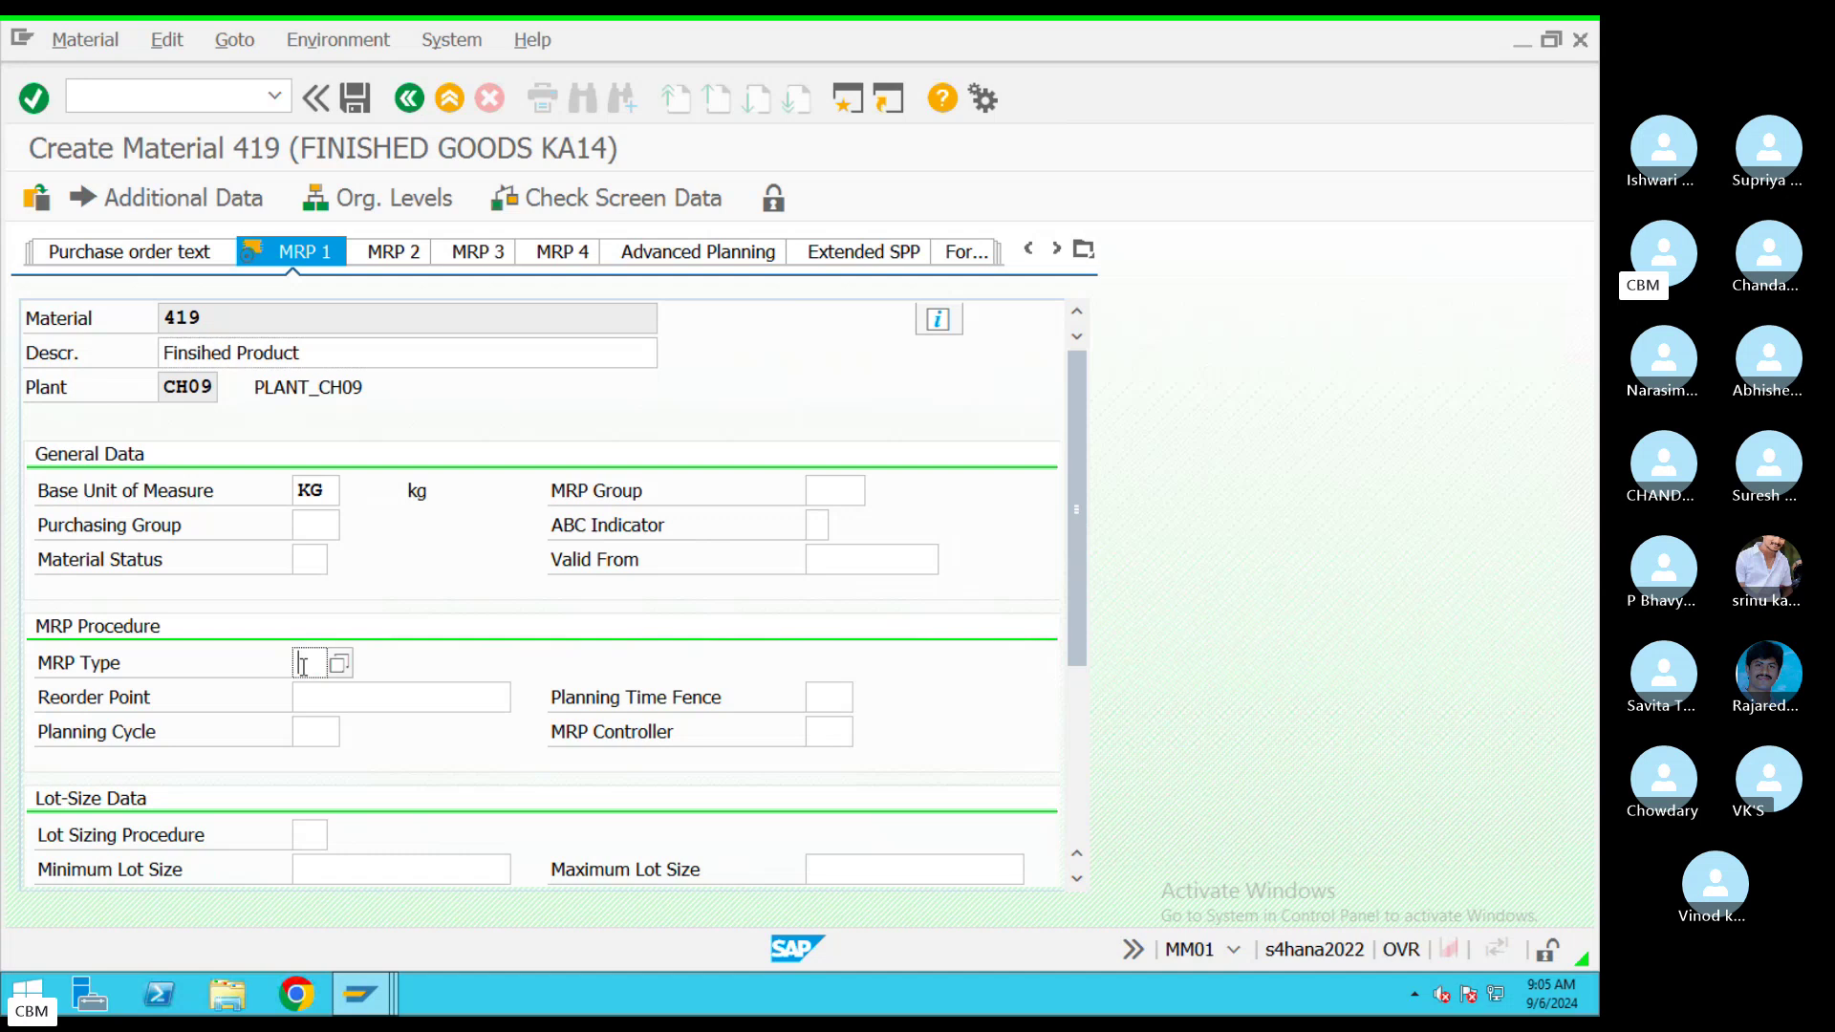
{"action": "left_click", "coordinate": [339, 666]}
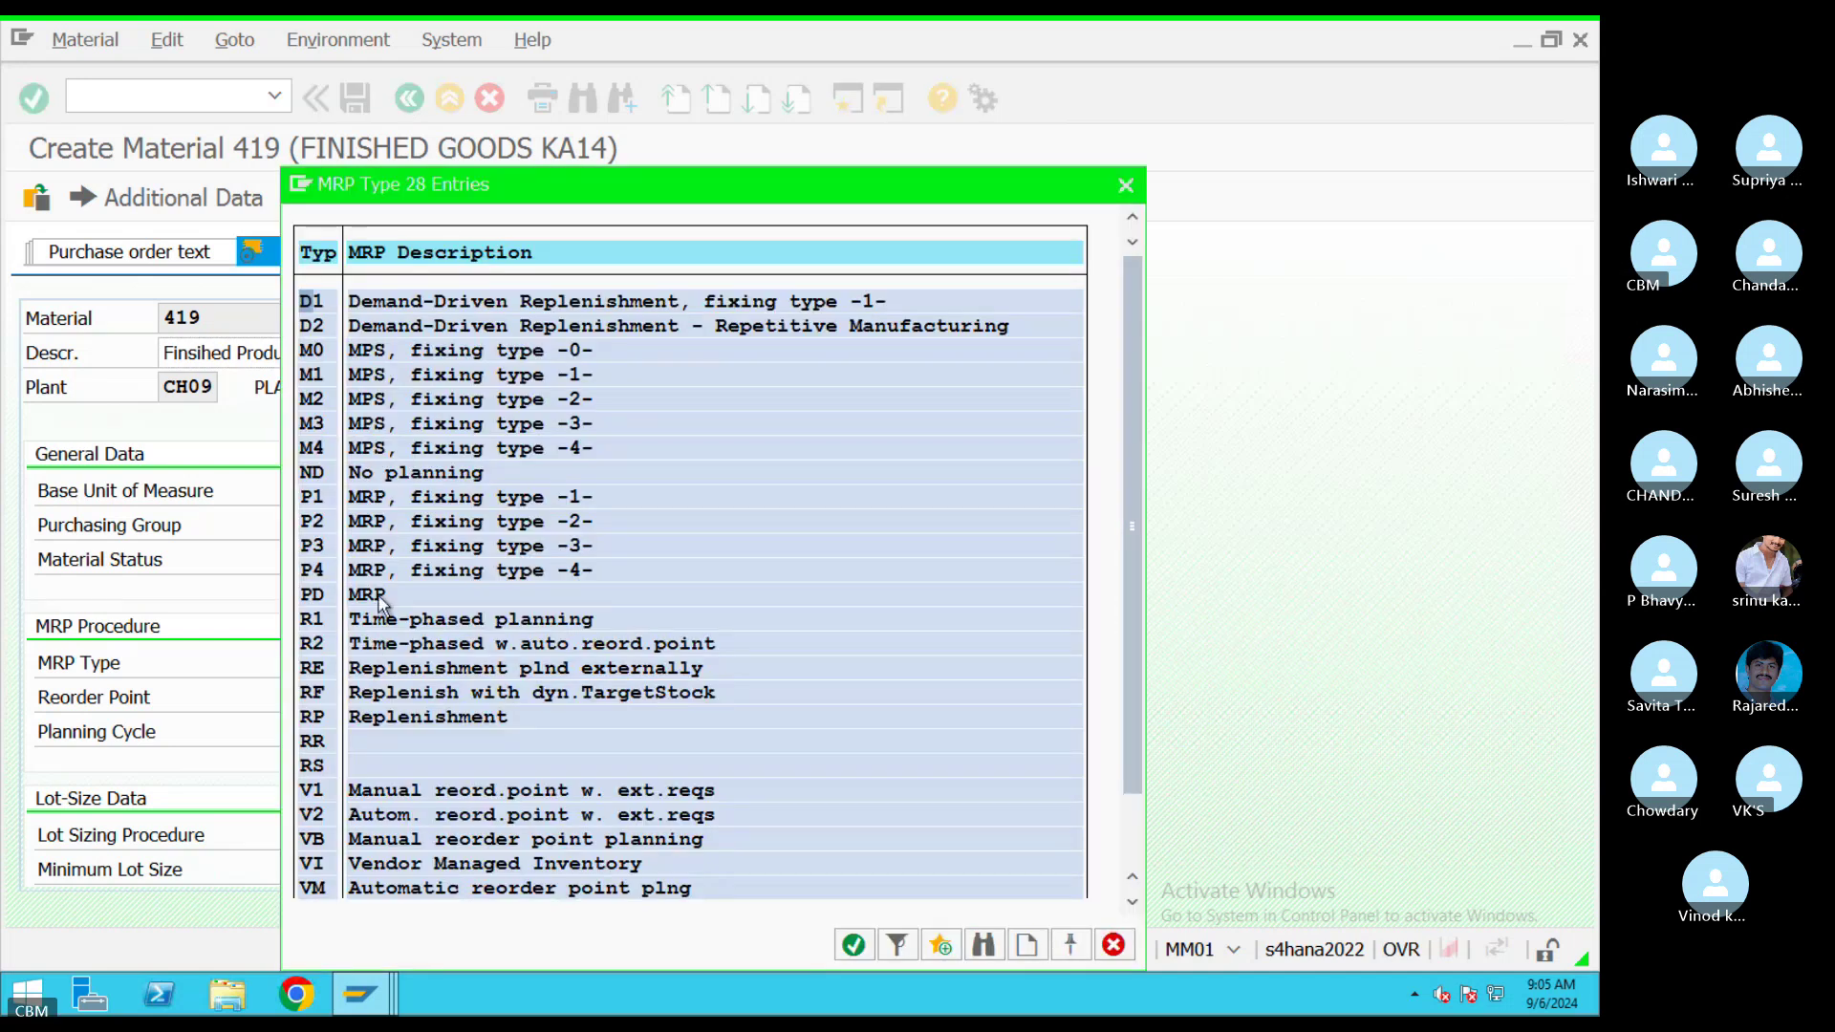
{"action": "double_click", "coordinate": [390, 472]}
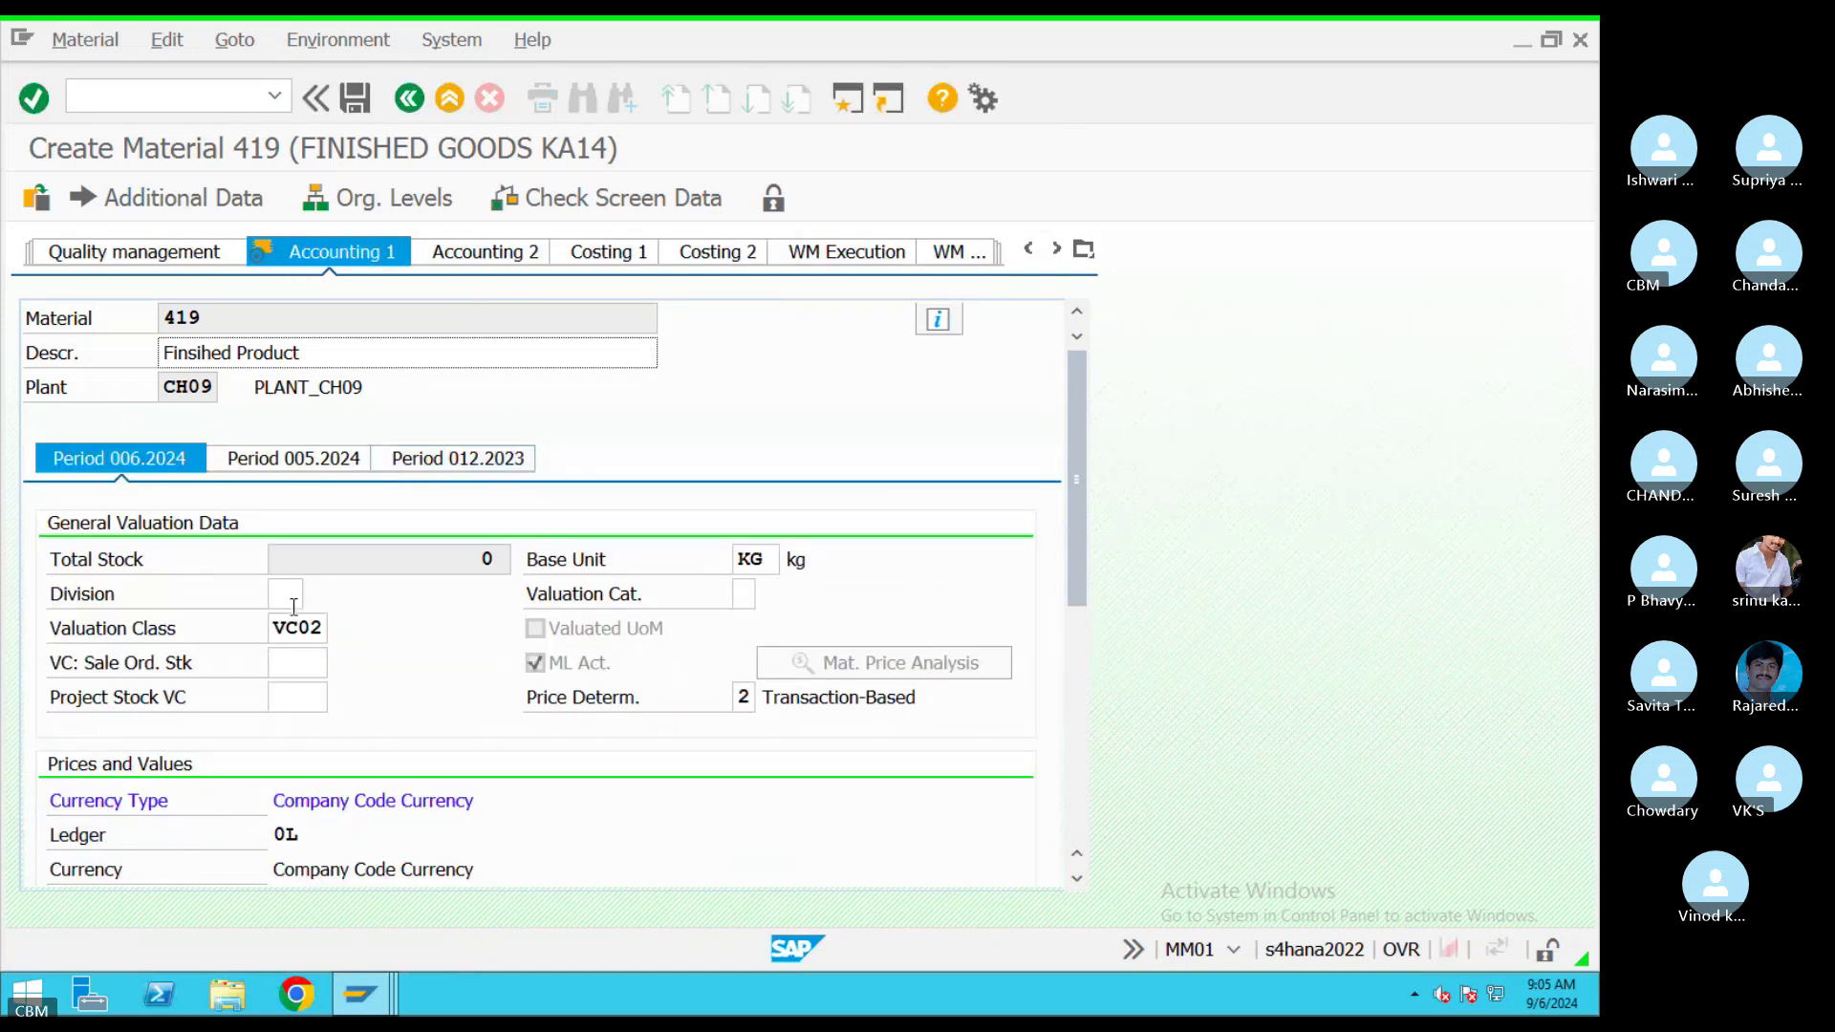
Set the standard price in the Accounting 1 view to 110 INR
{"action": "left_click", "coordinate": [1070, 728]}
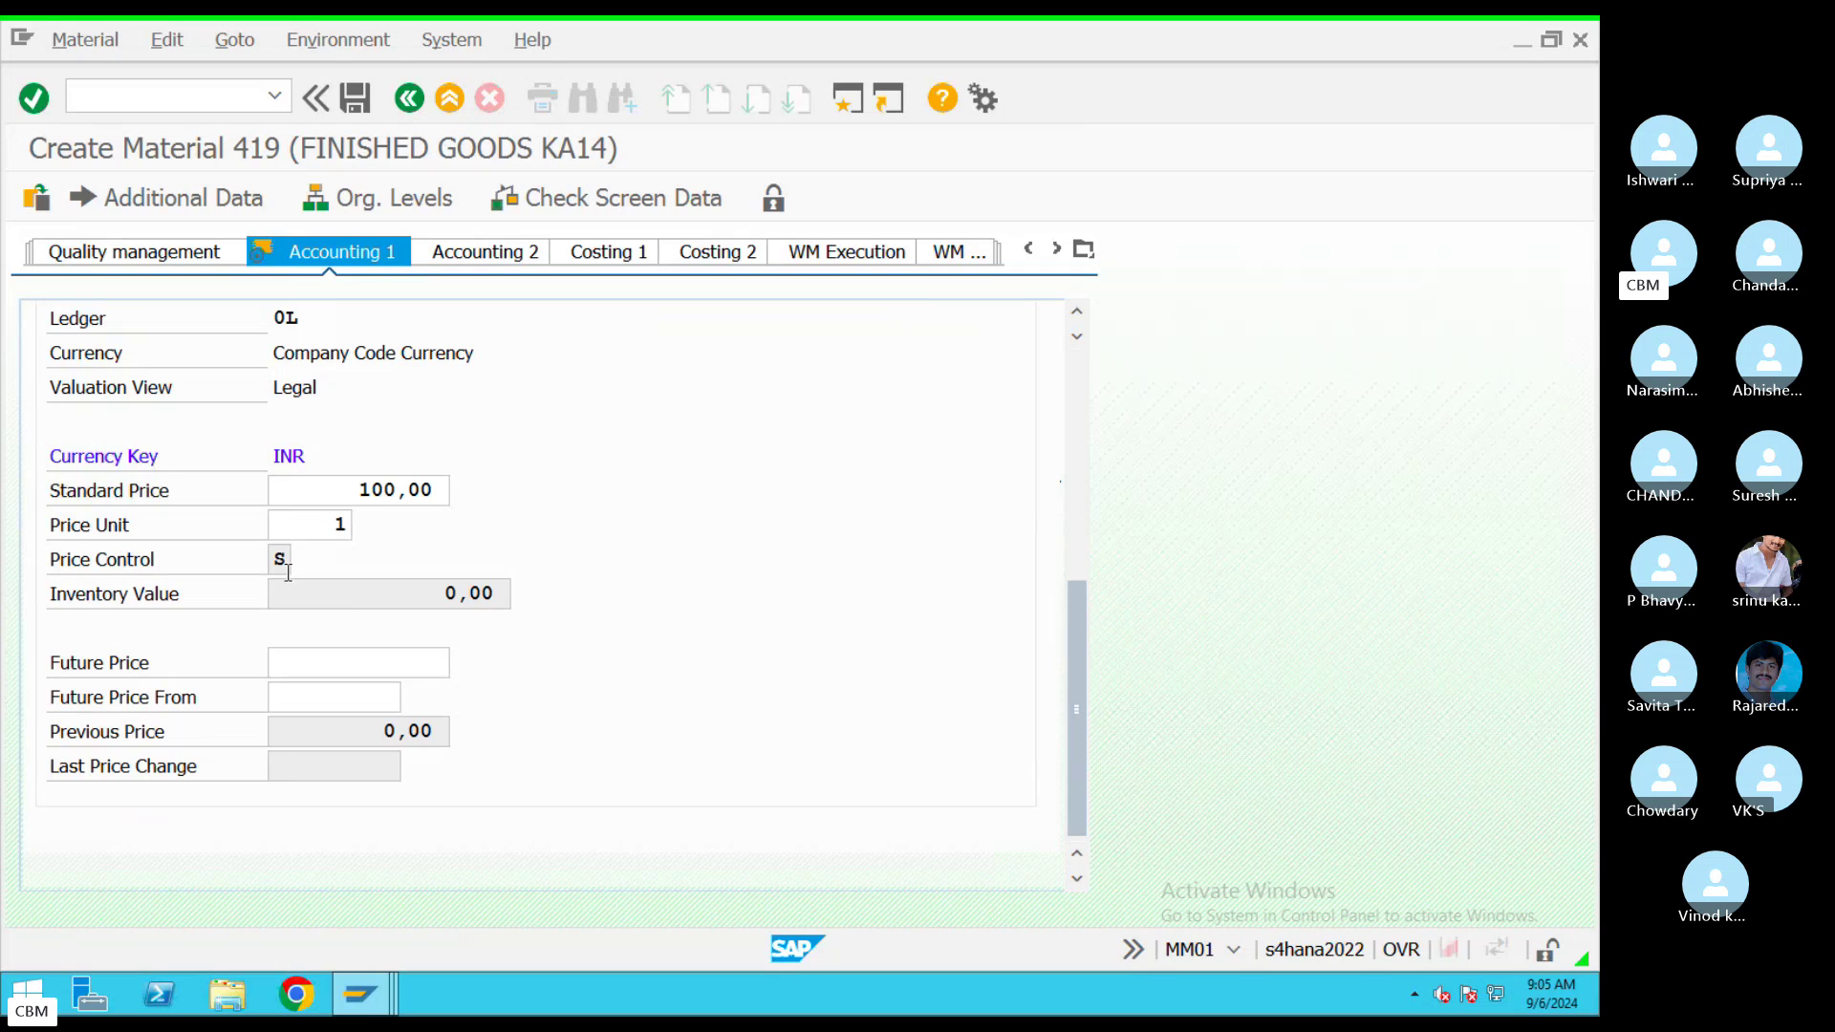
{"action": "left_click_drag", "start_coordinate": [344, 490], "coordinate": [462, 509]}
{"action": "type", "text": "110"}
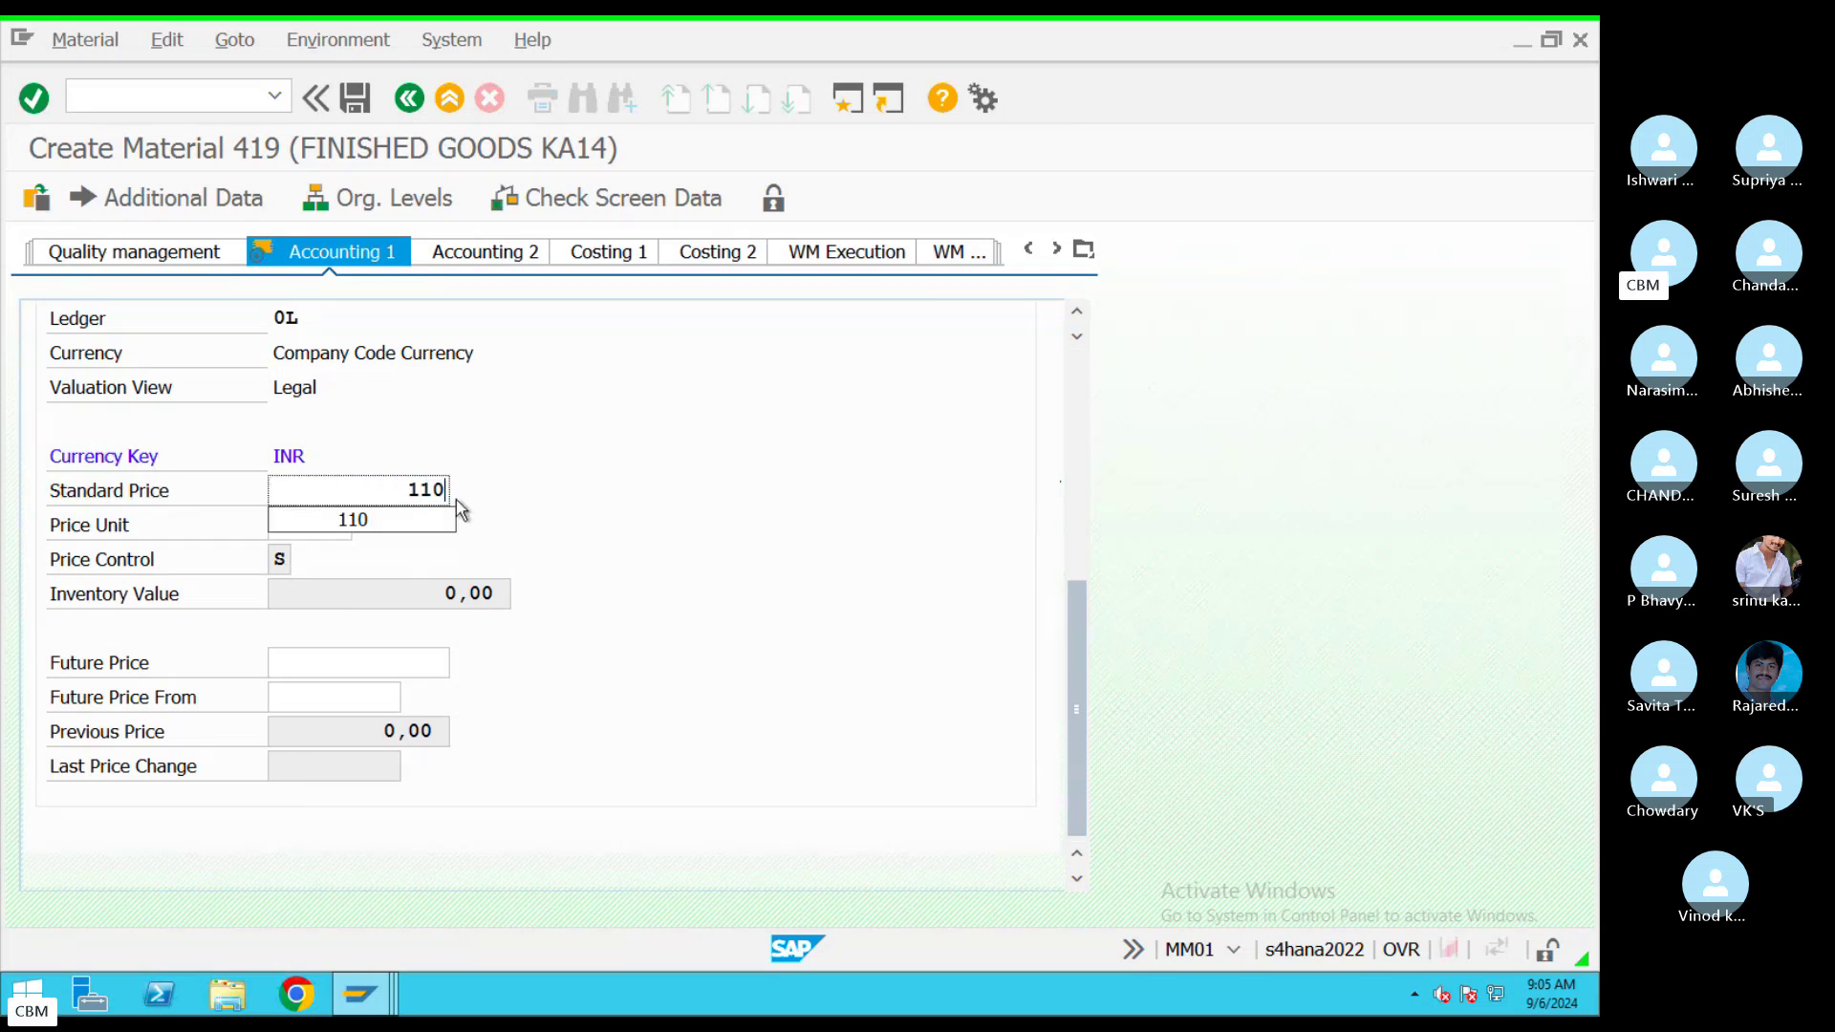
{"action": "left_click", "coordinate": [1088, 392]}
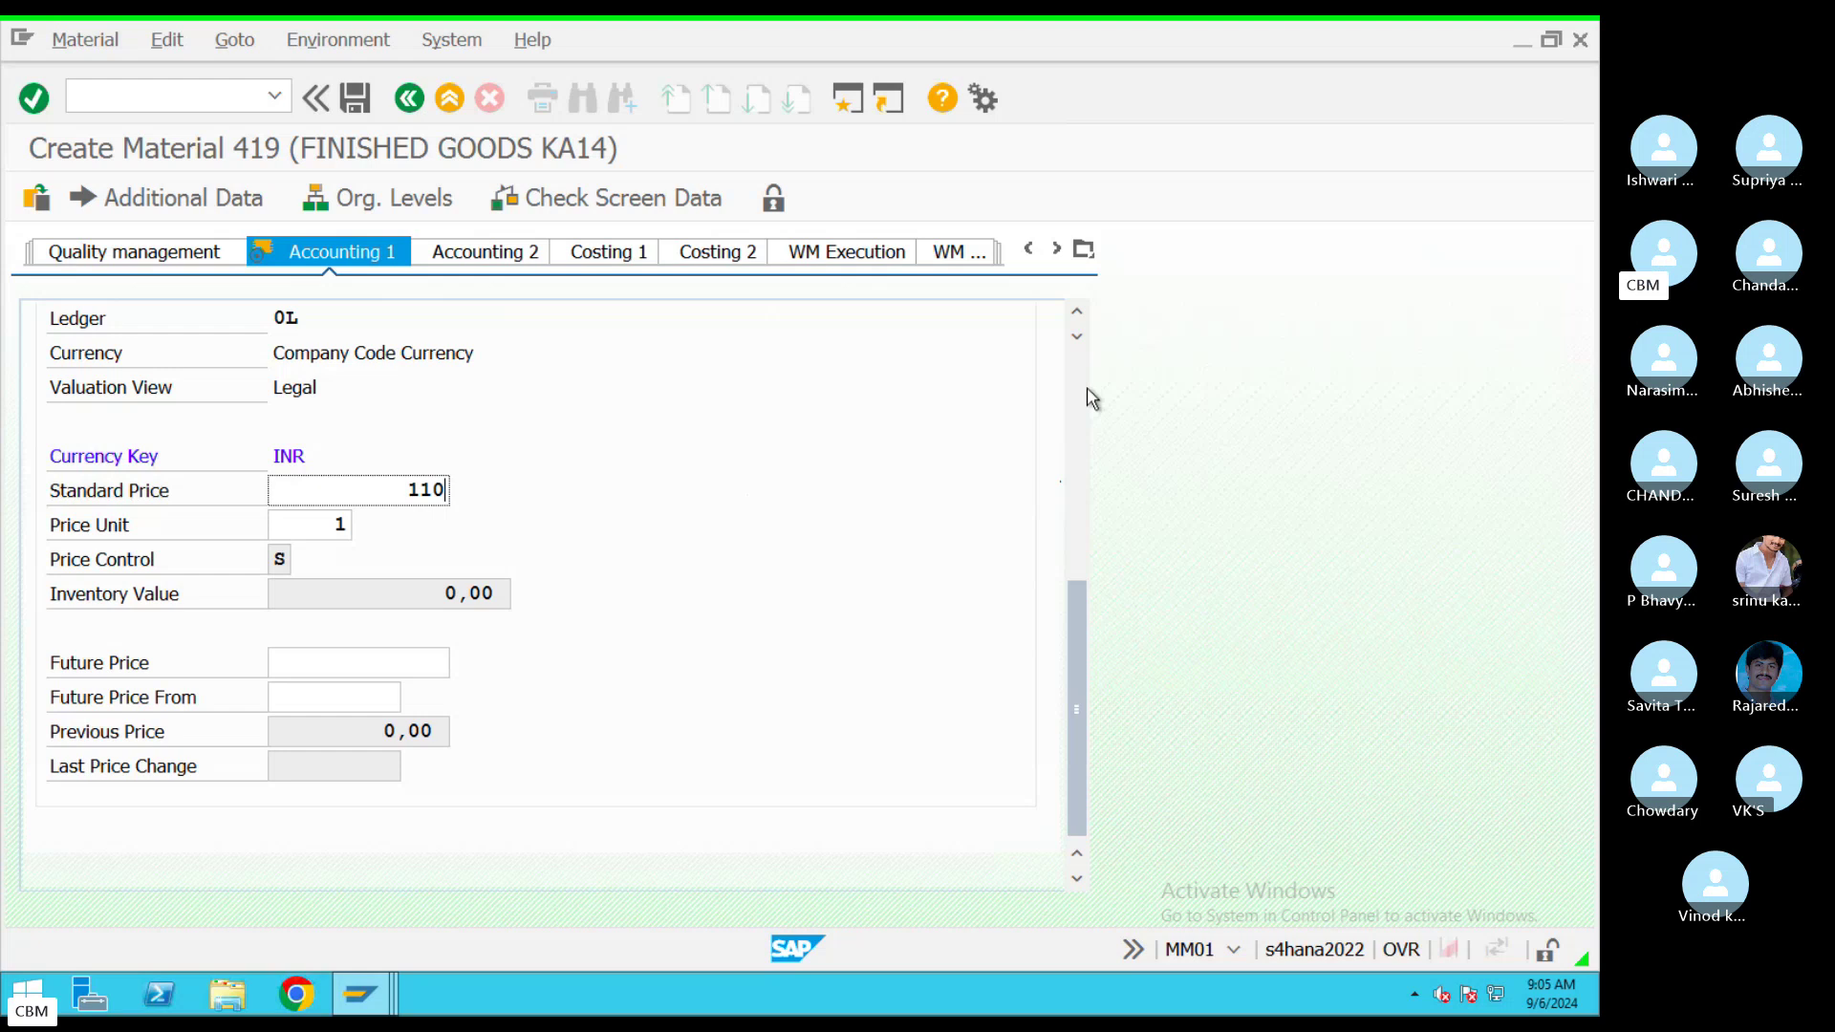
{"action": "left_click", "coordinate": [1087, 389]}
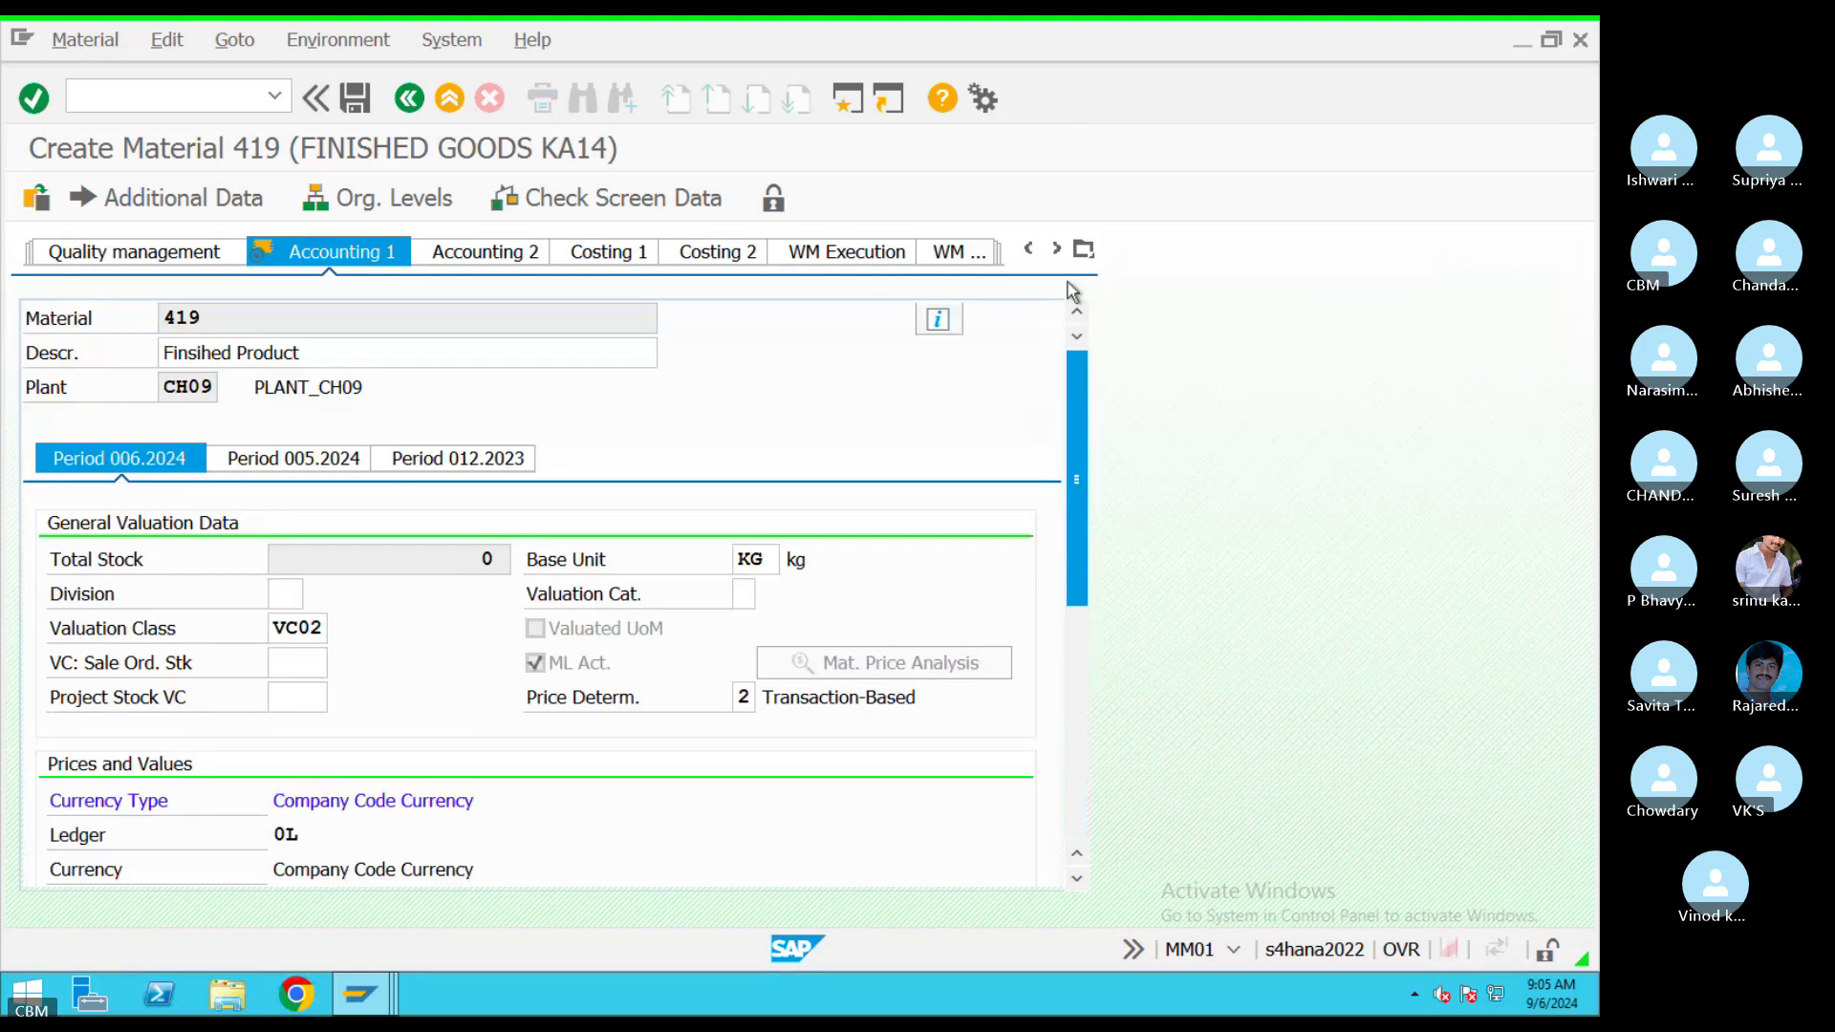
Try to go to the Purchasing view, then finish the data entry and save the new material
{"action": "left_click", "coordinate": [1084, 249]}
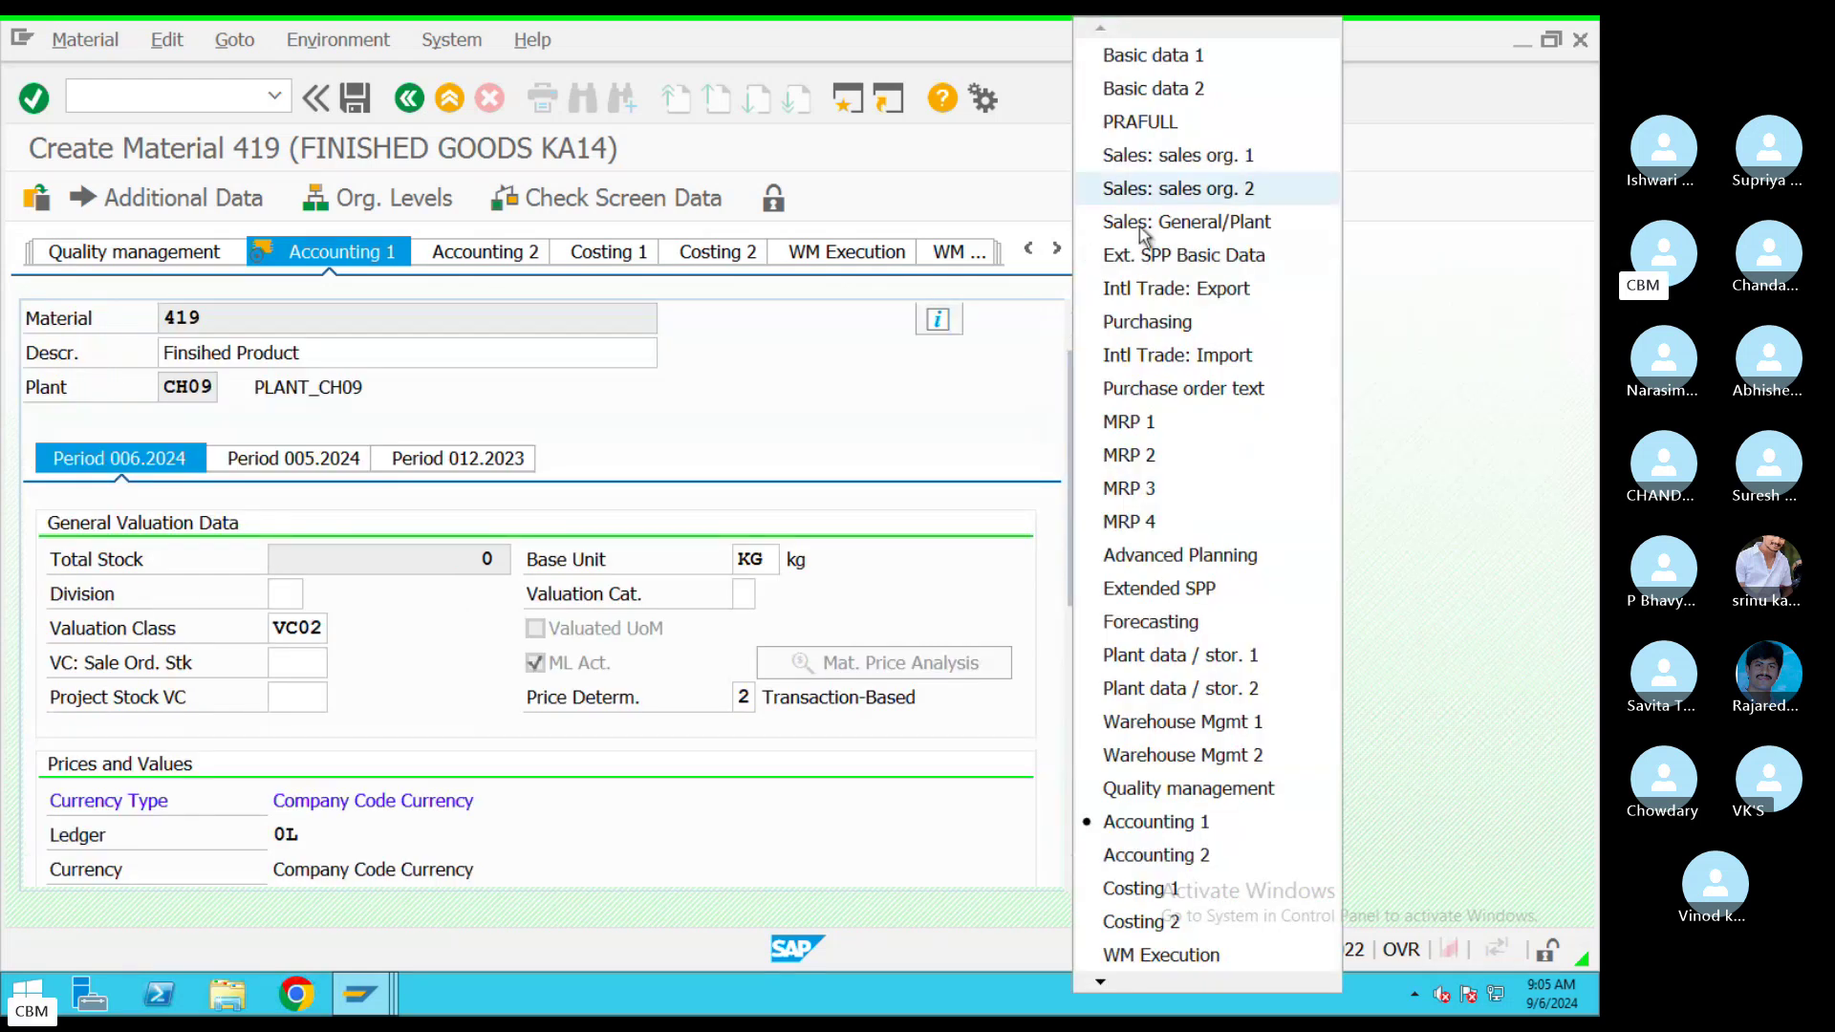
{"action": "left_click", "coordinate": [1147, 321]}
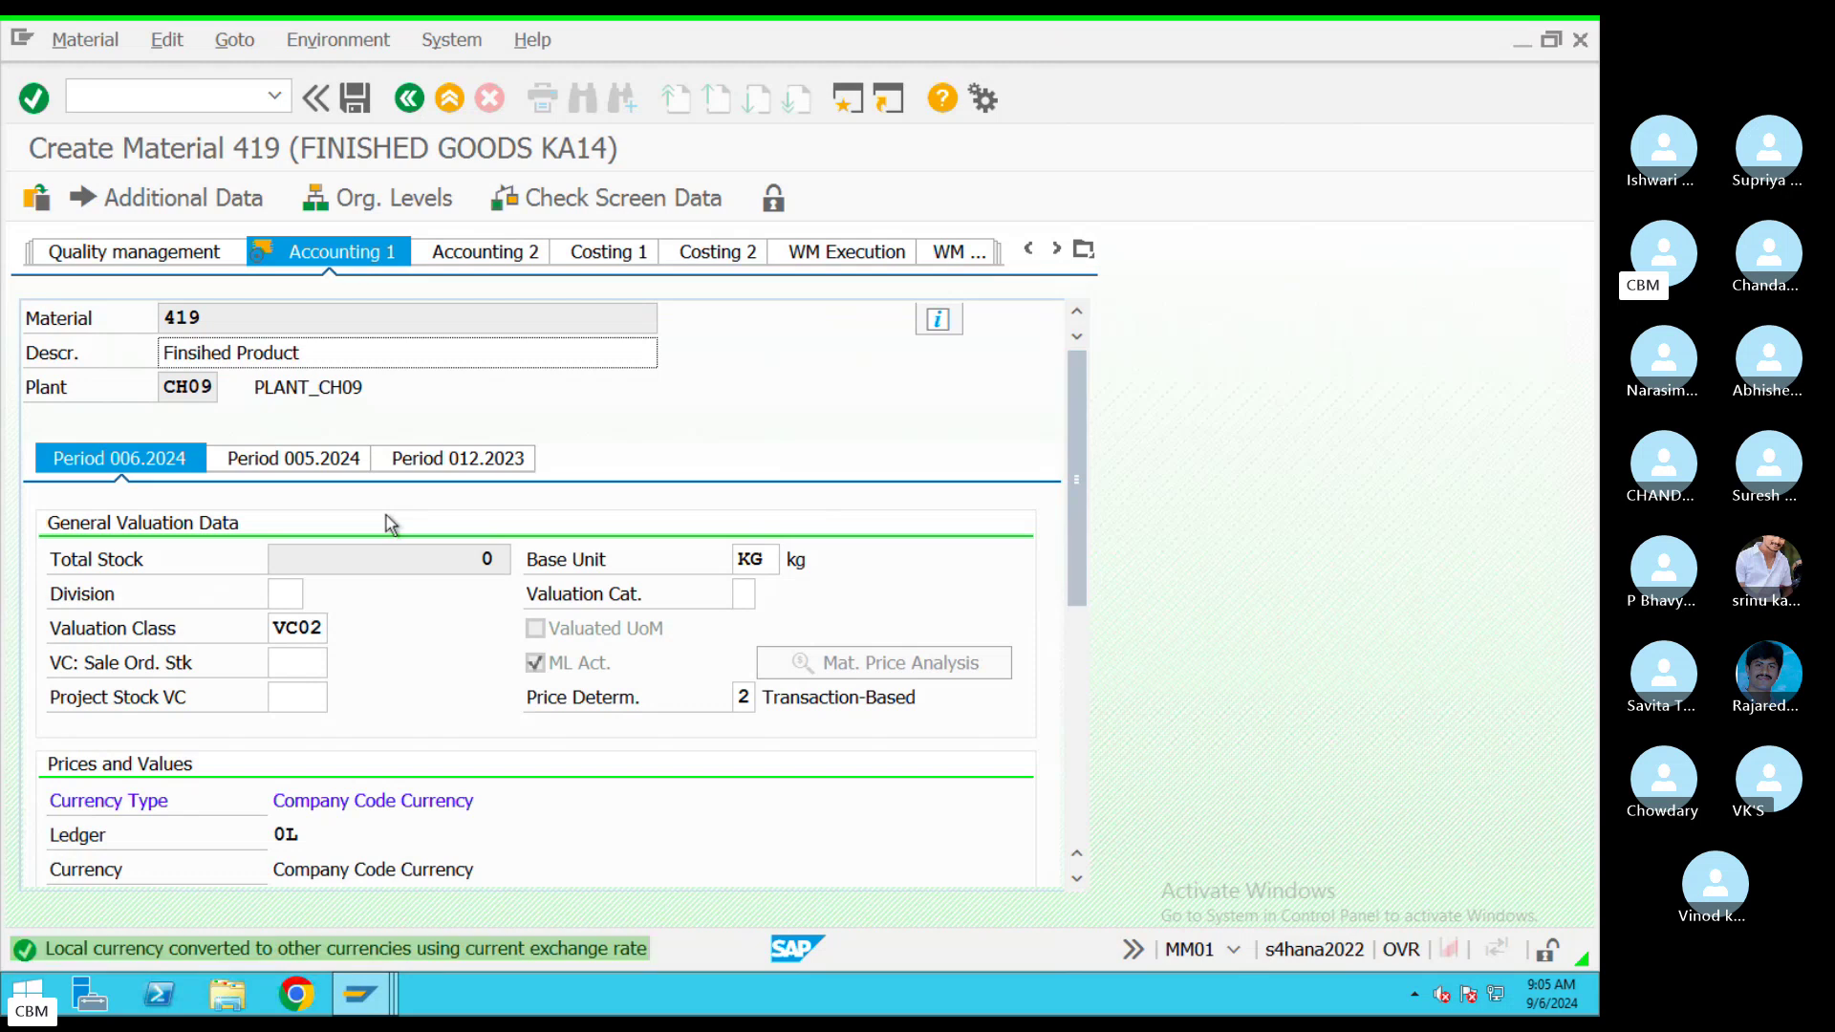
{"action": "key", "text": "Return"}
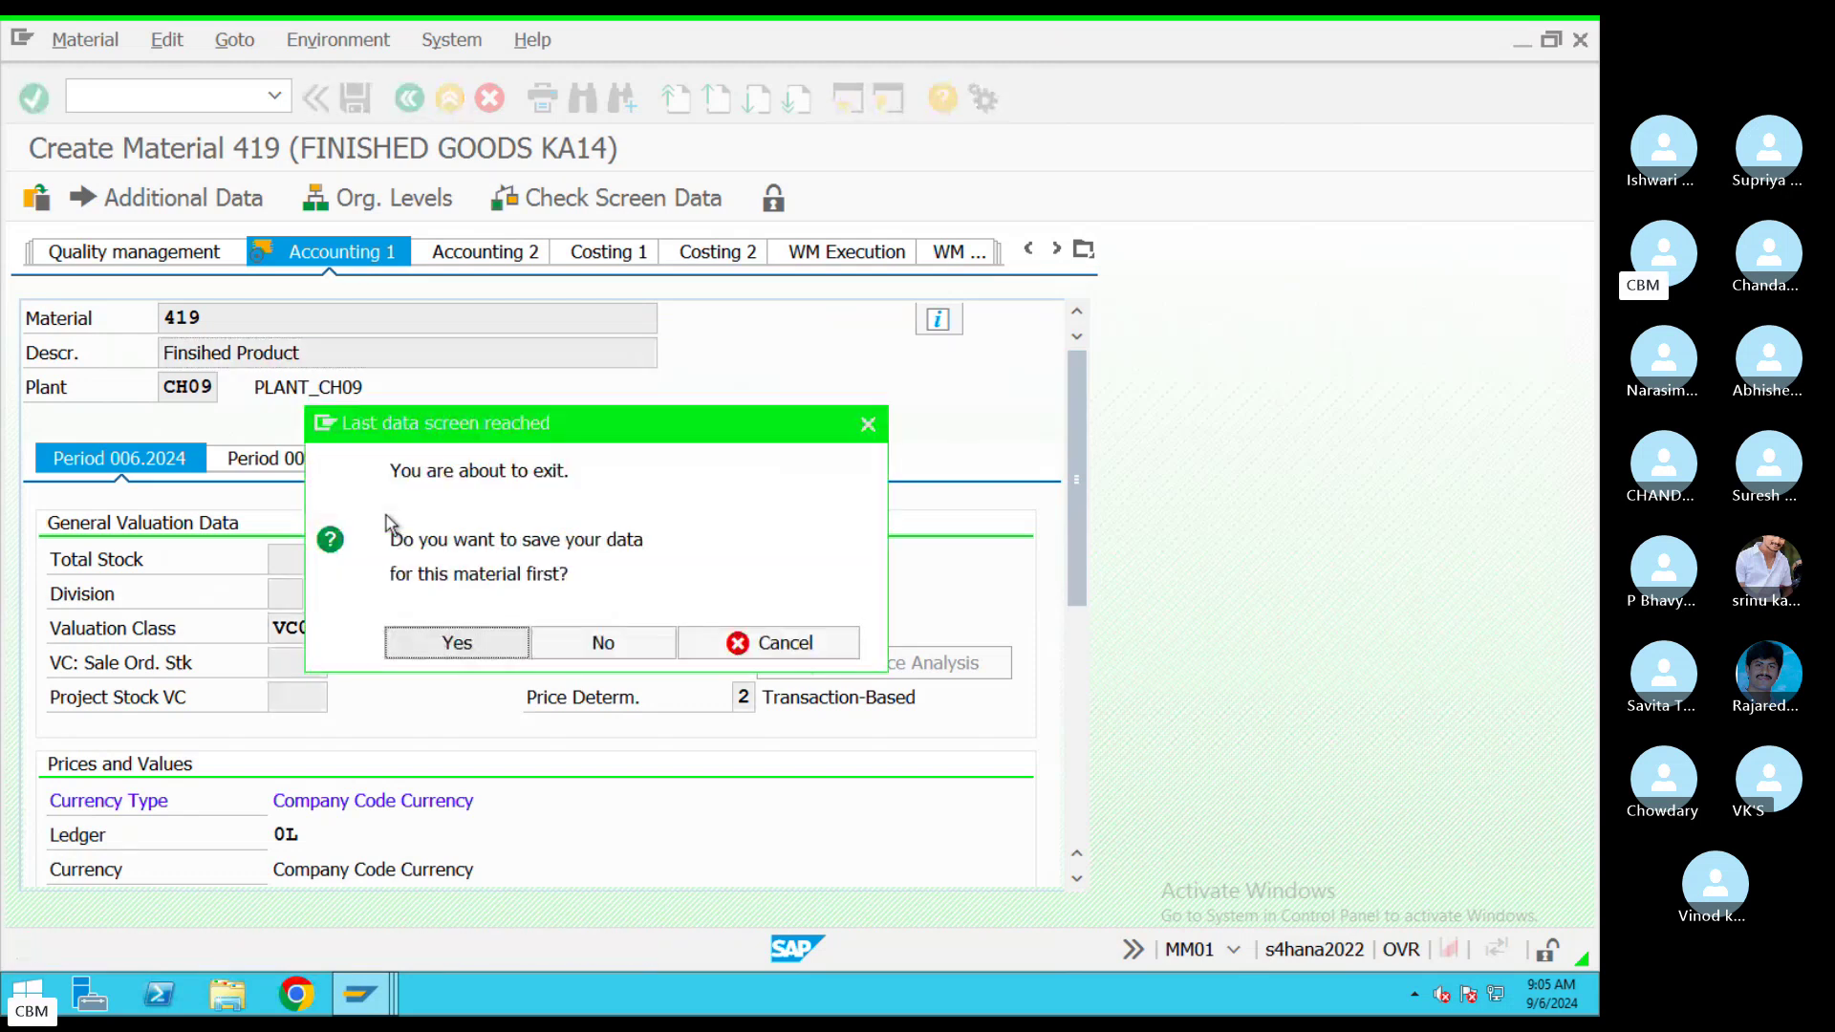
{"action": "left_click", "coordinate": [459, 646]}
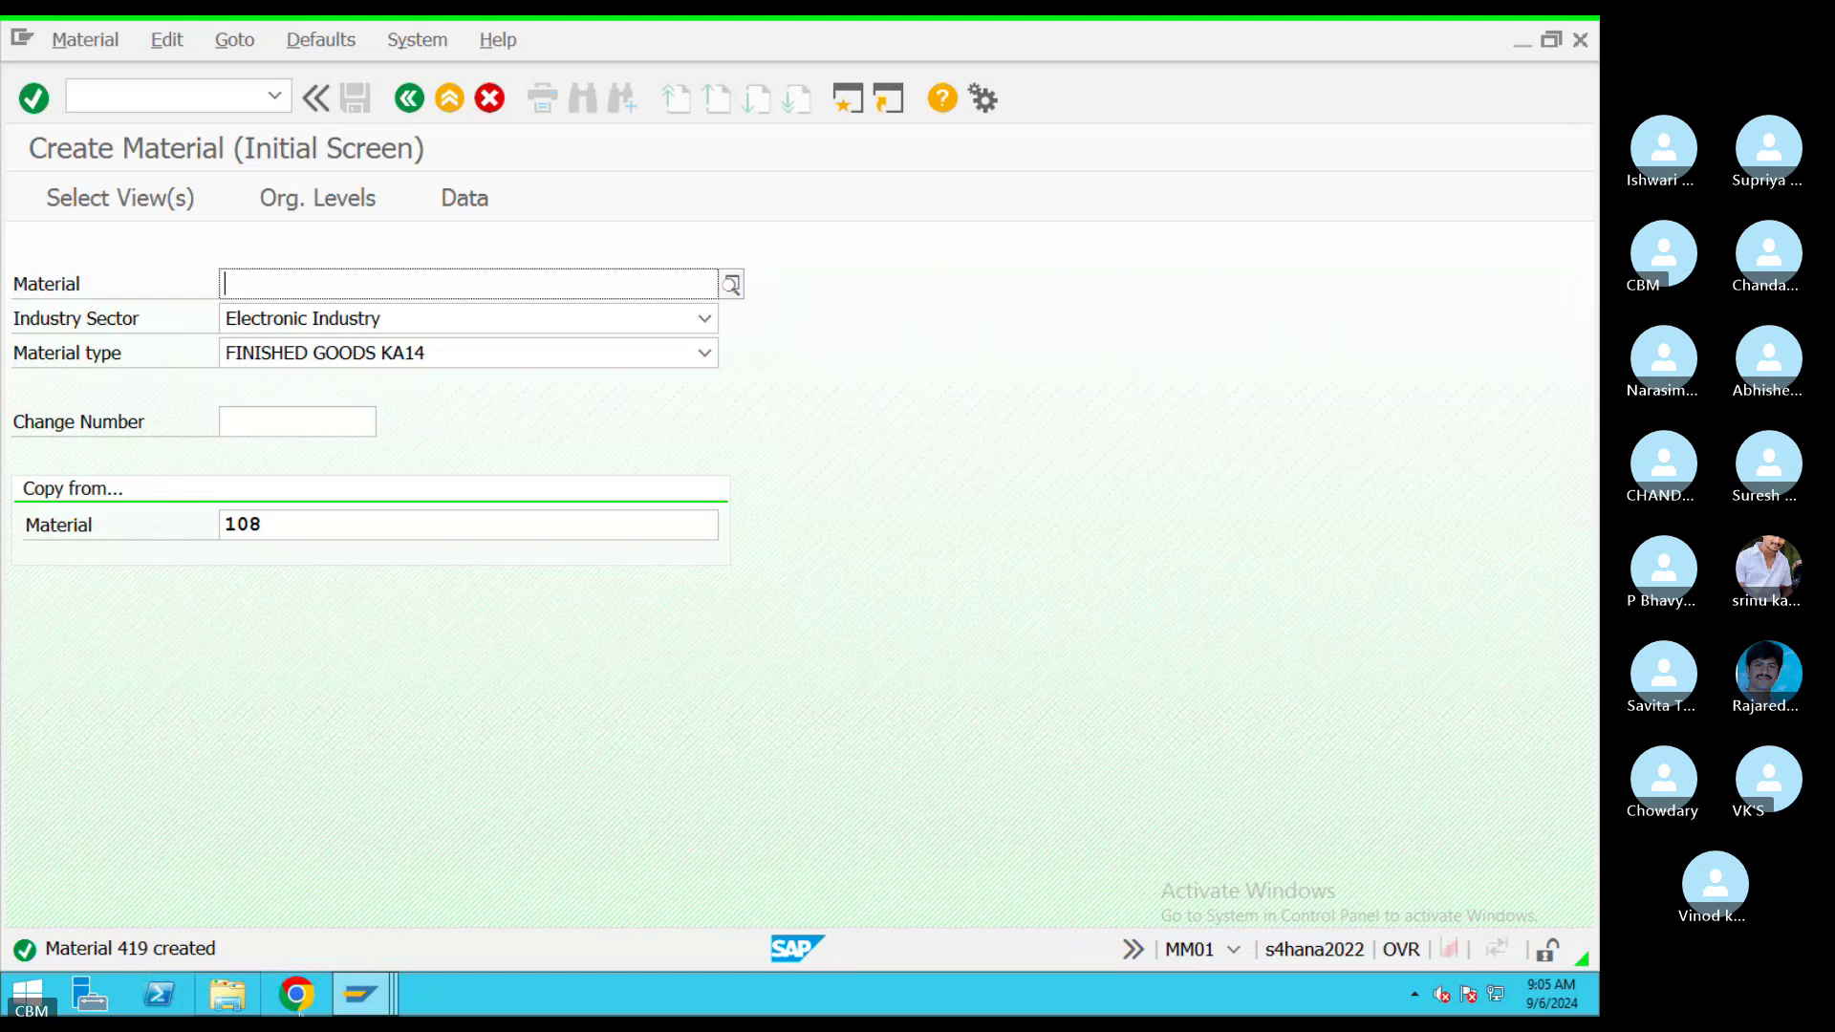
Switch to the MM60 Materials List session and rerun the report to check the newly created material
{"action": "left_click", "coordinate": [377, 1000]}
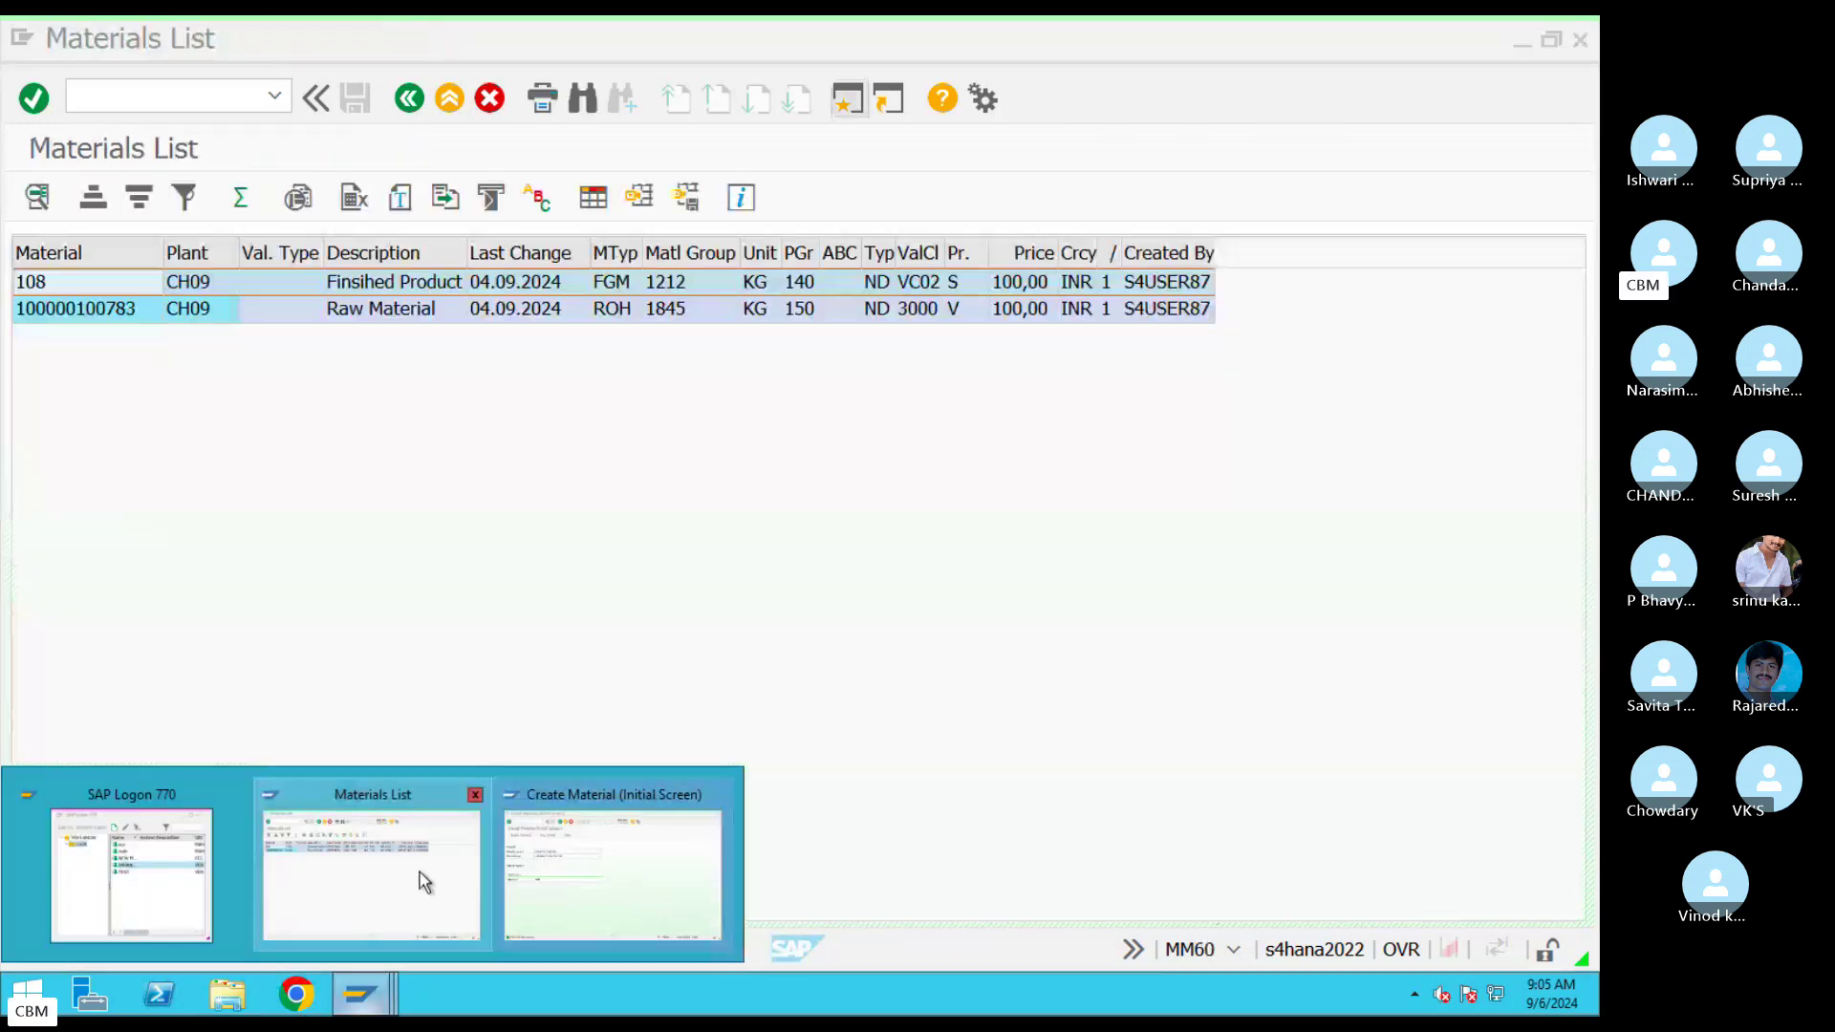
{"action": "left_click", "coordinate": [417, 876]}
{"action": "left_click", "coordinate": [409, 99]}
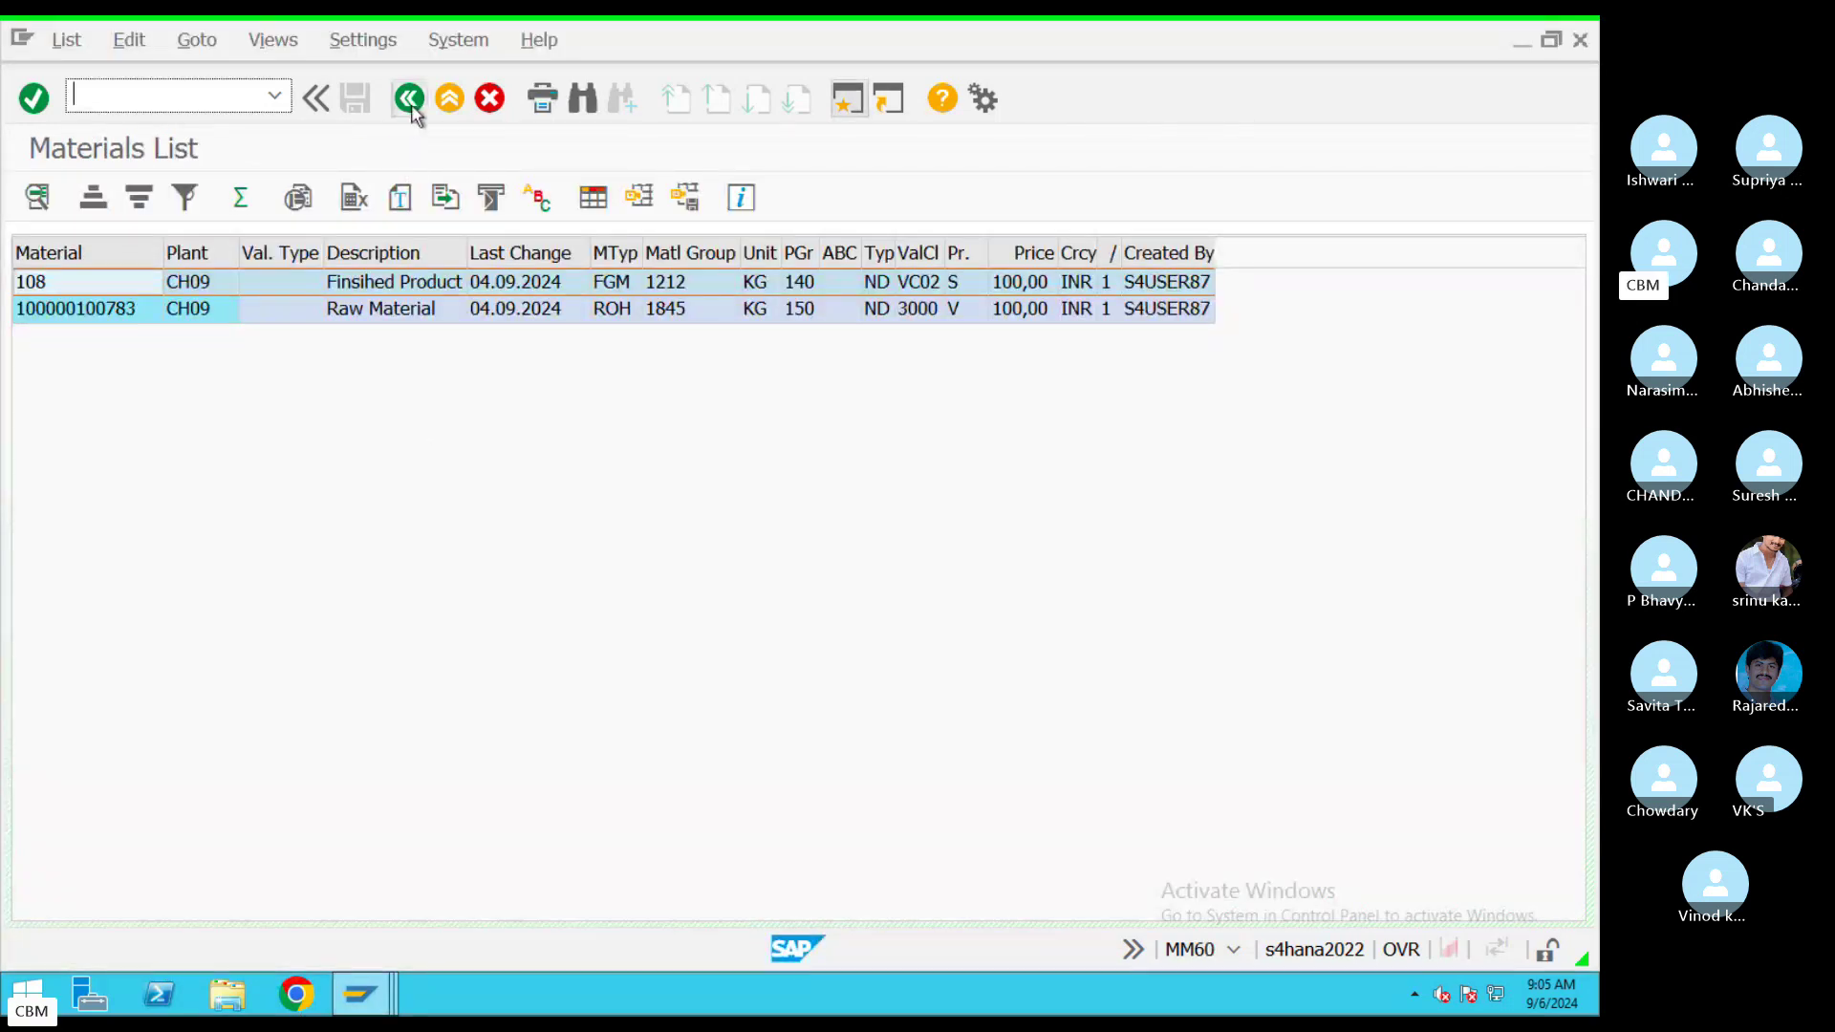
{"action": "left_click", "coordinate": [35, 201]}
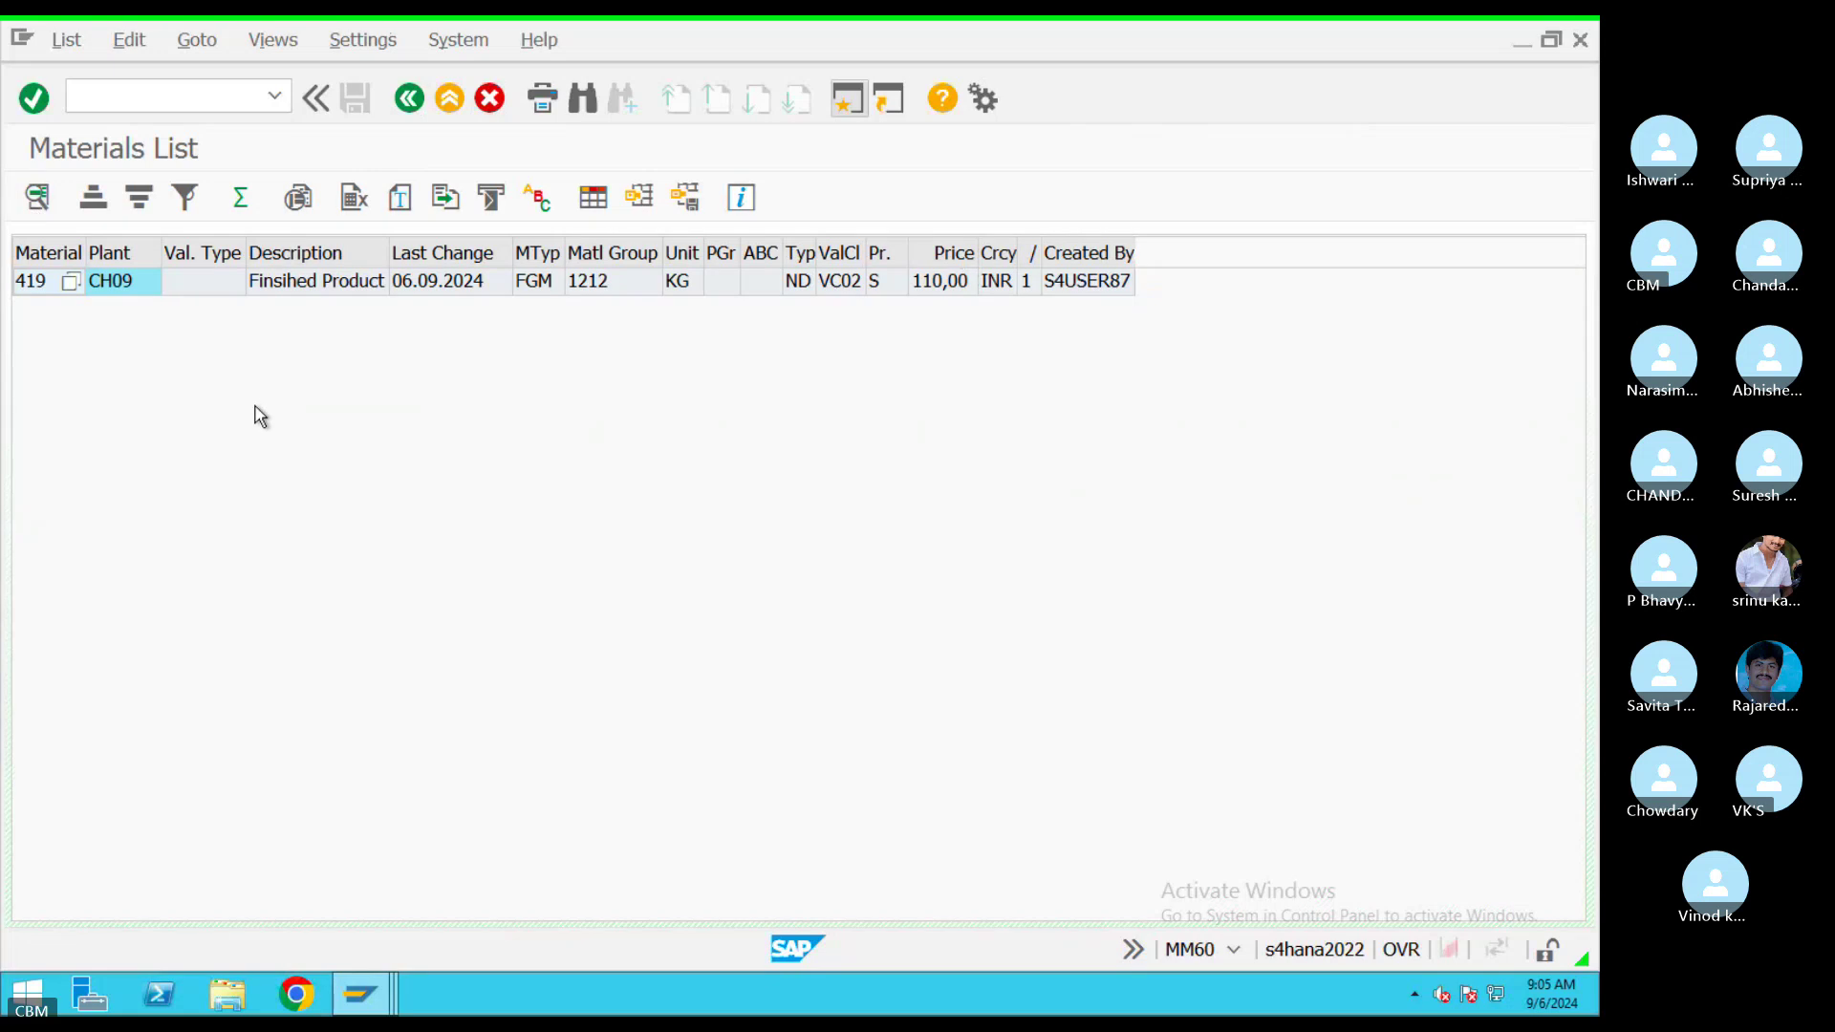
Open an additional session and start transaction ME21N to create a purchase order
{"action": "left_click", "coordinate": [848, 100]}
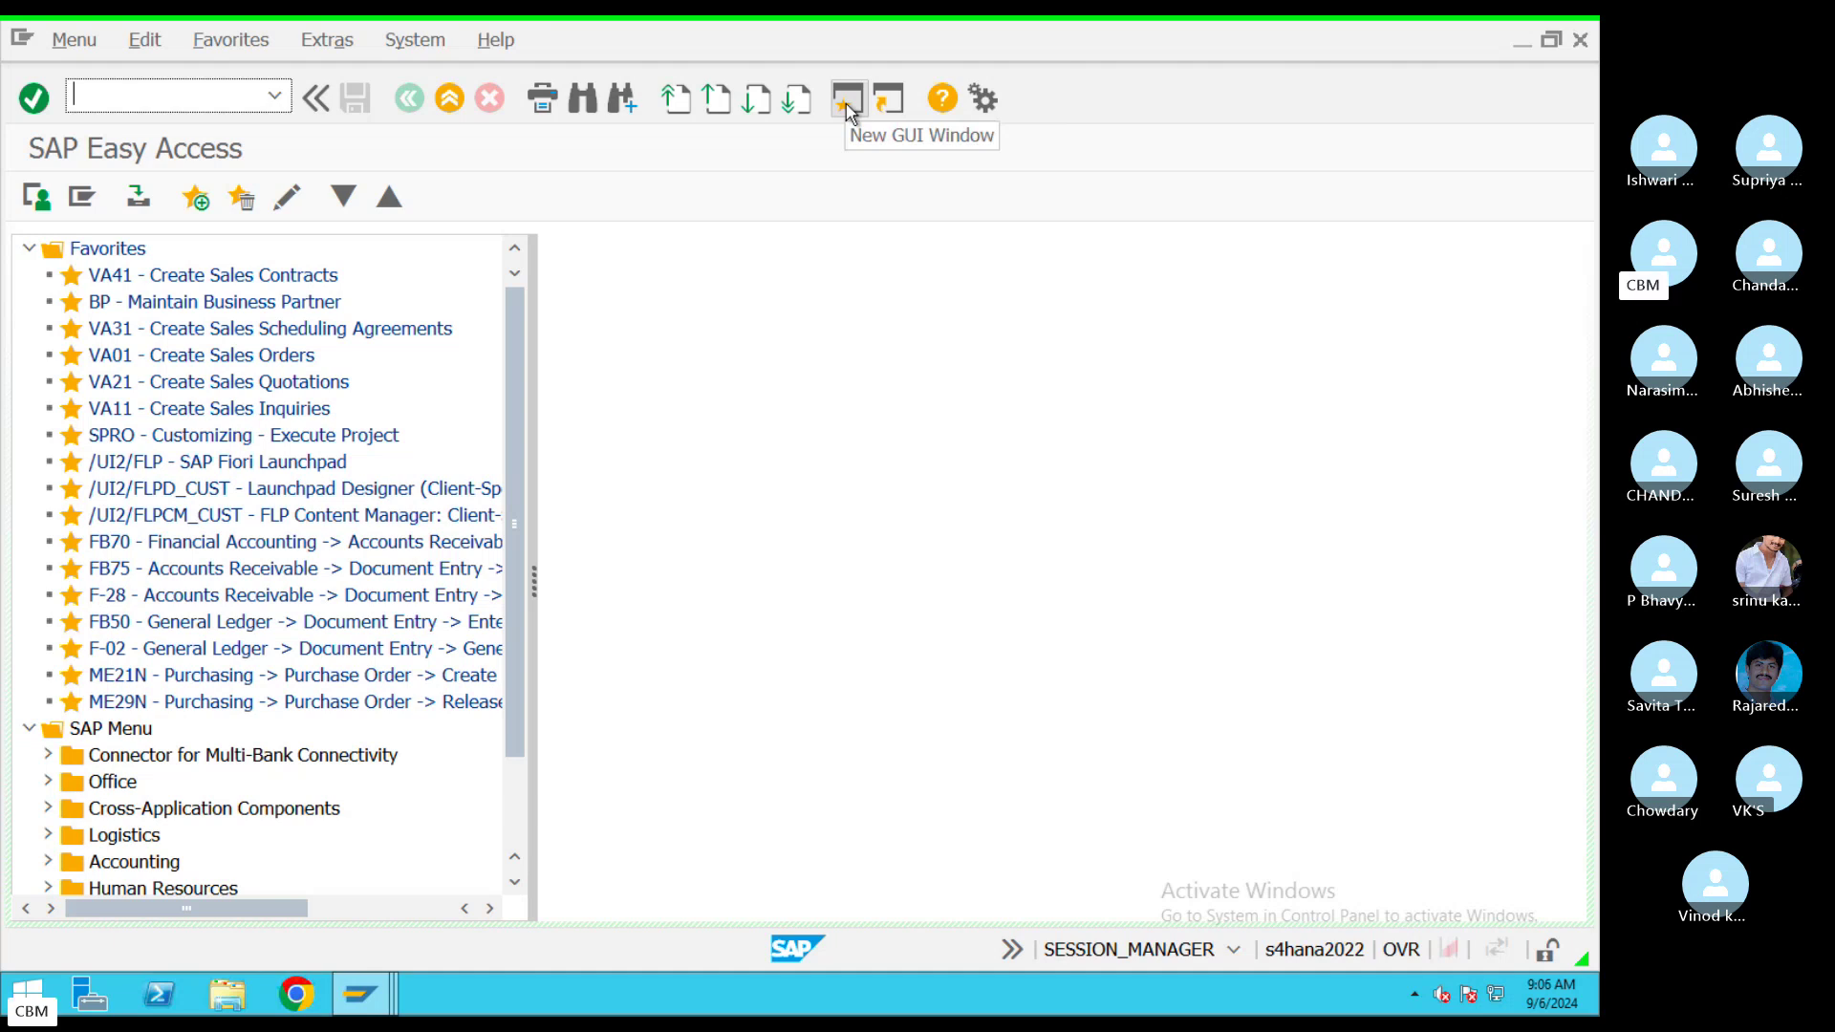
{"action": "type", "text": "ME"}
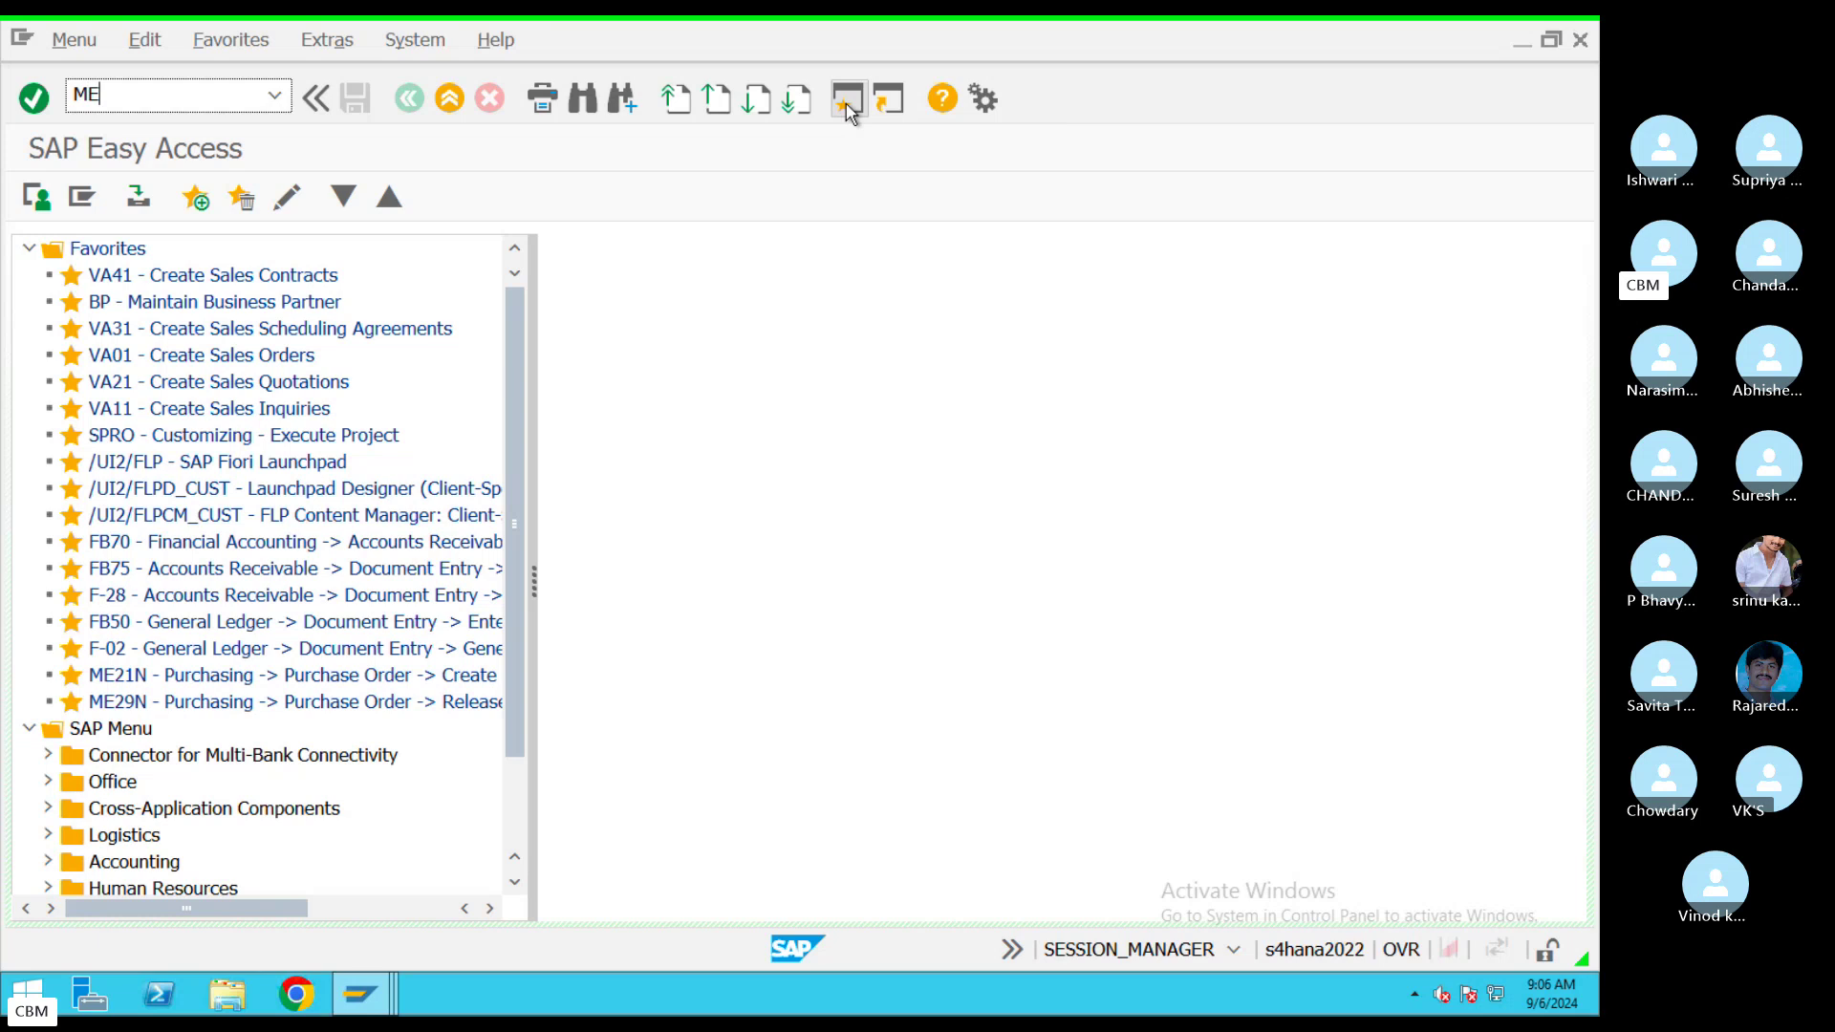
{"action": "type", "text": "21N"}
{"action": "key", "text": "Return"}
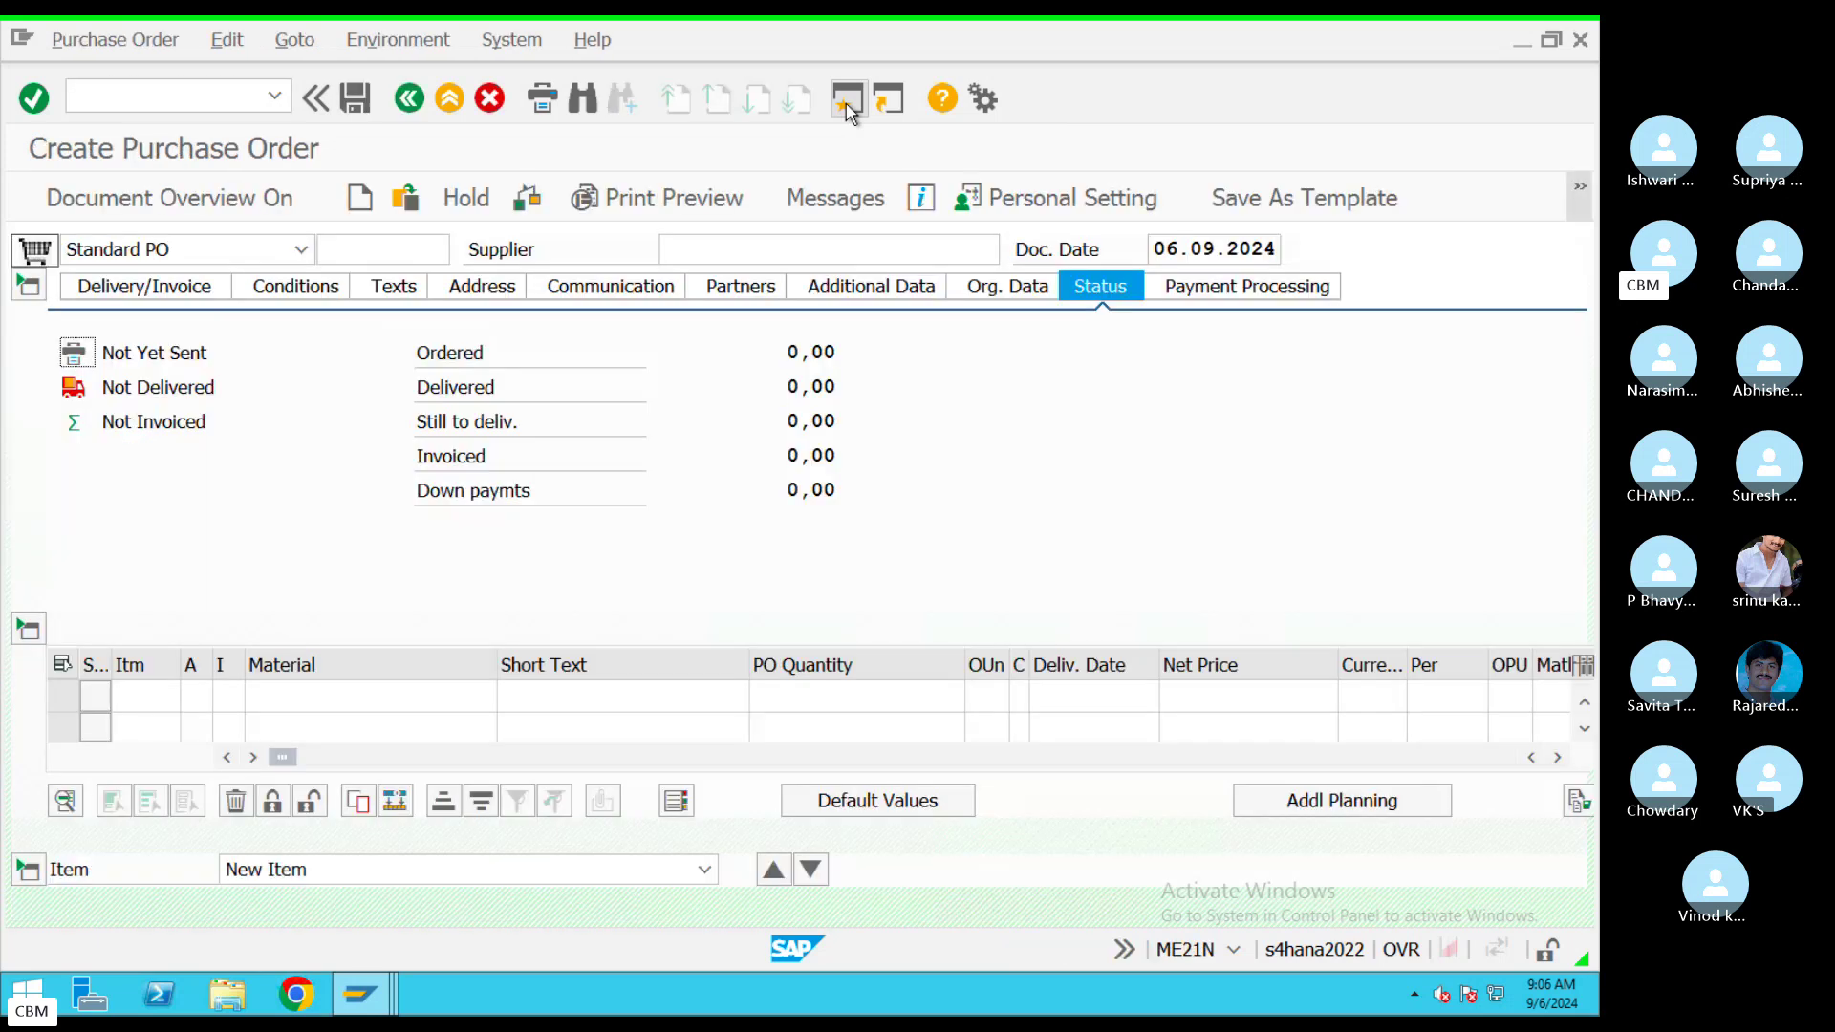
Look up the suppliers of company code CH09 and choose IBM as the purchase order's supplier
{"action": "left_click", "coordinate": [992, 249]}
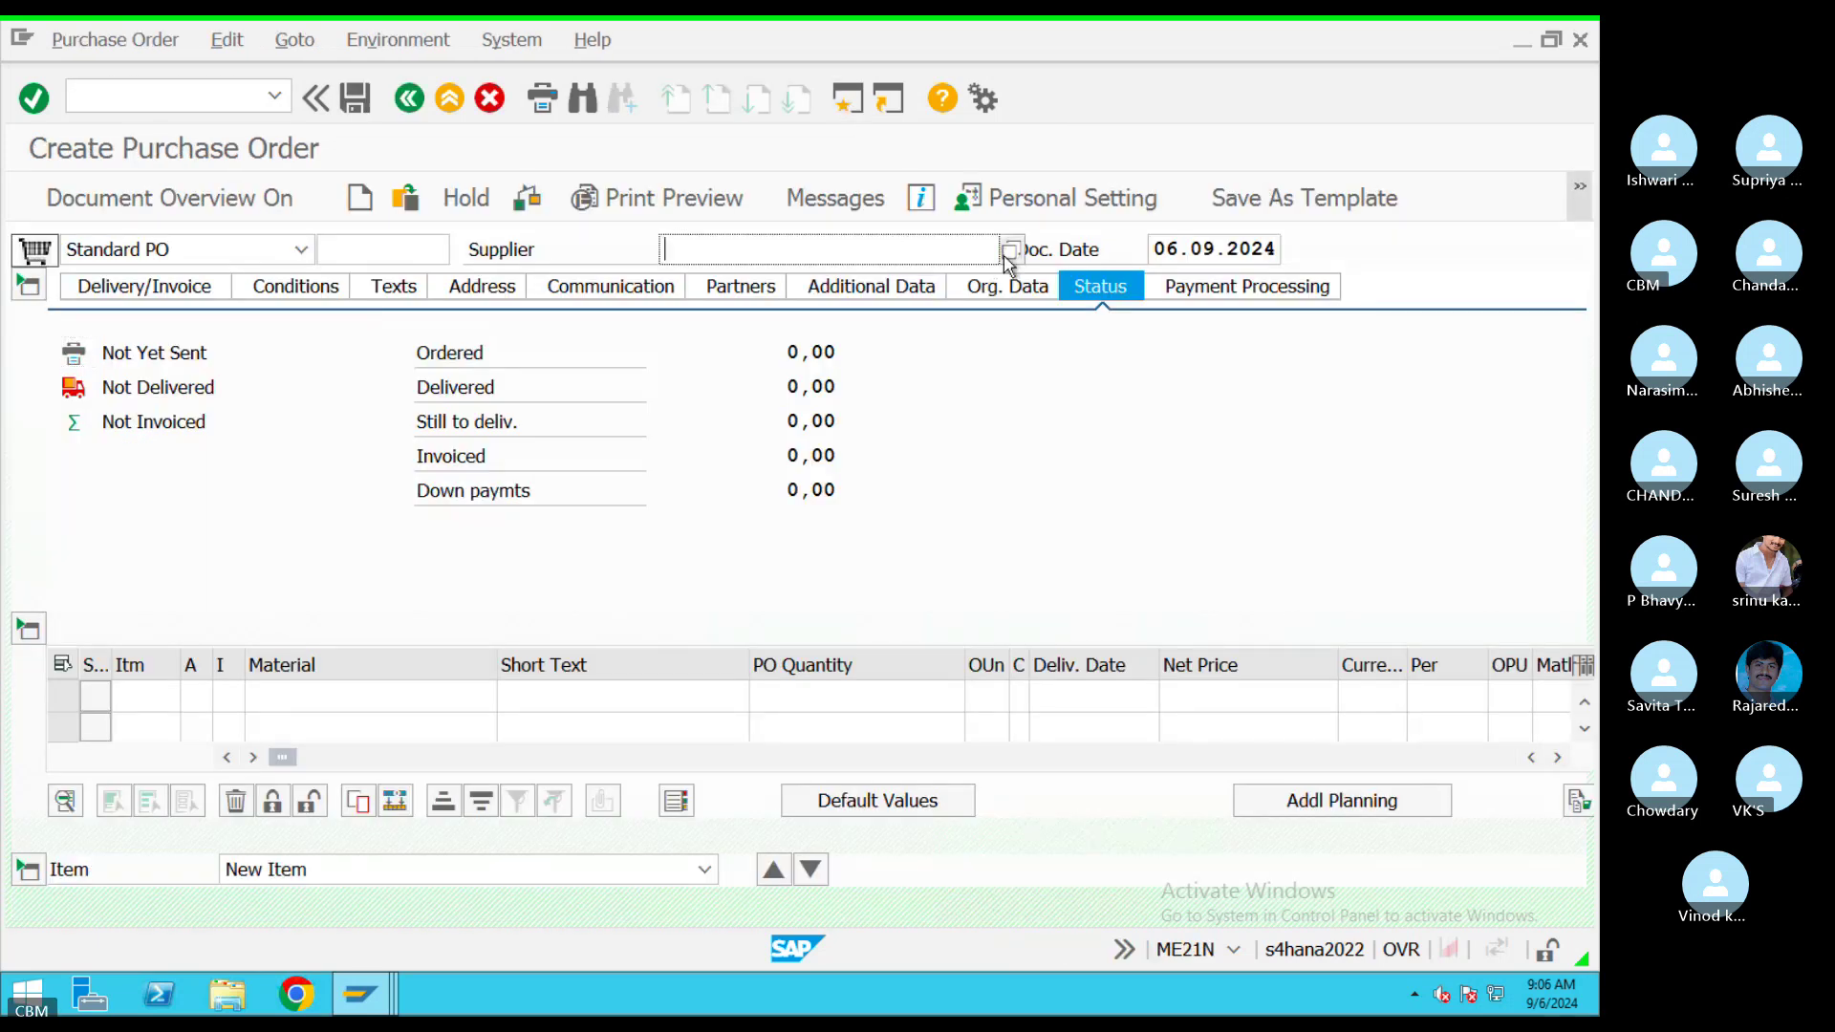
{"action": "left_click", "coordinate": [1003, 250]}
{"action": "left_click", "coordinate": [968, 540]}
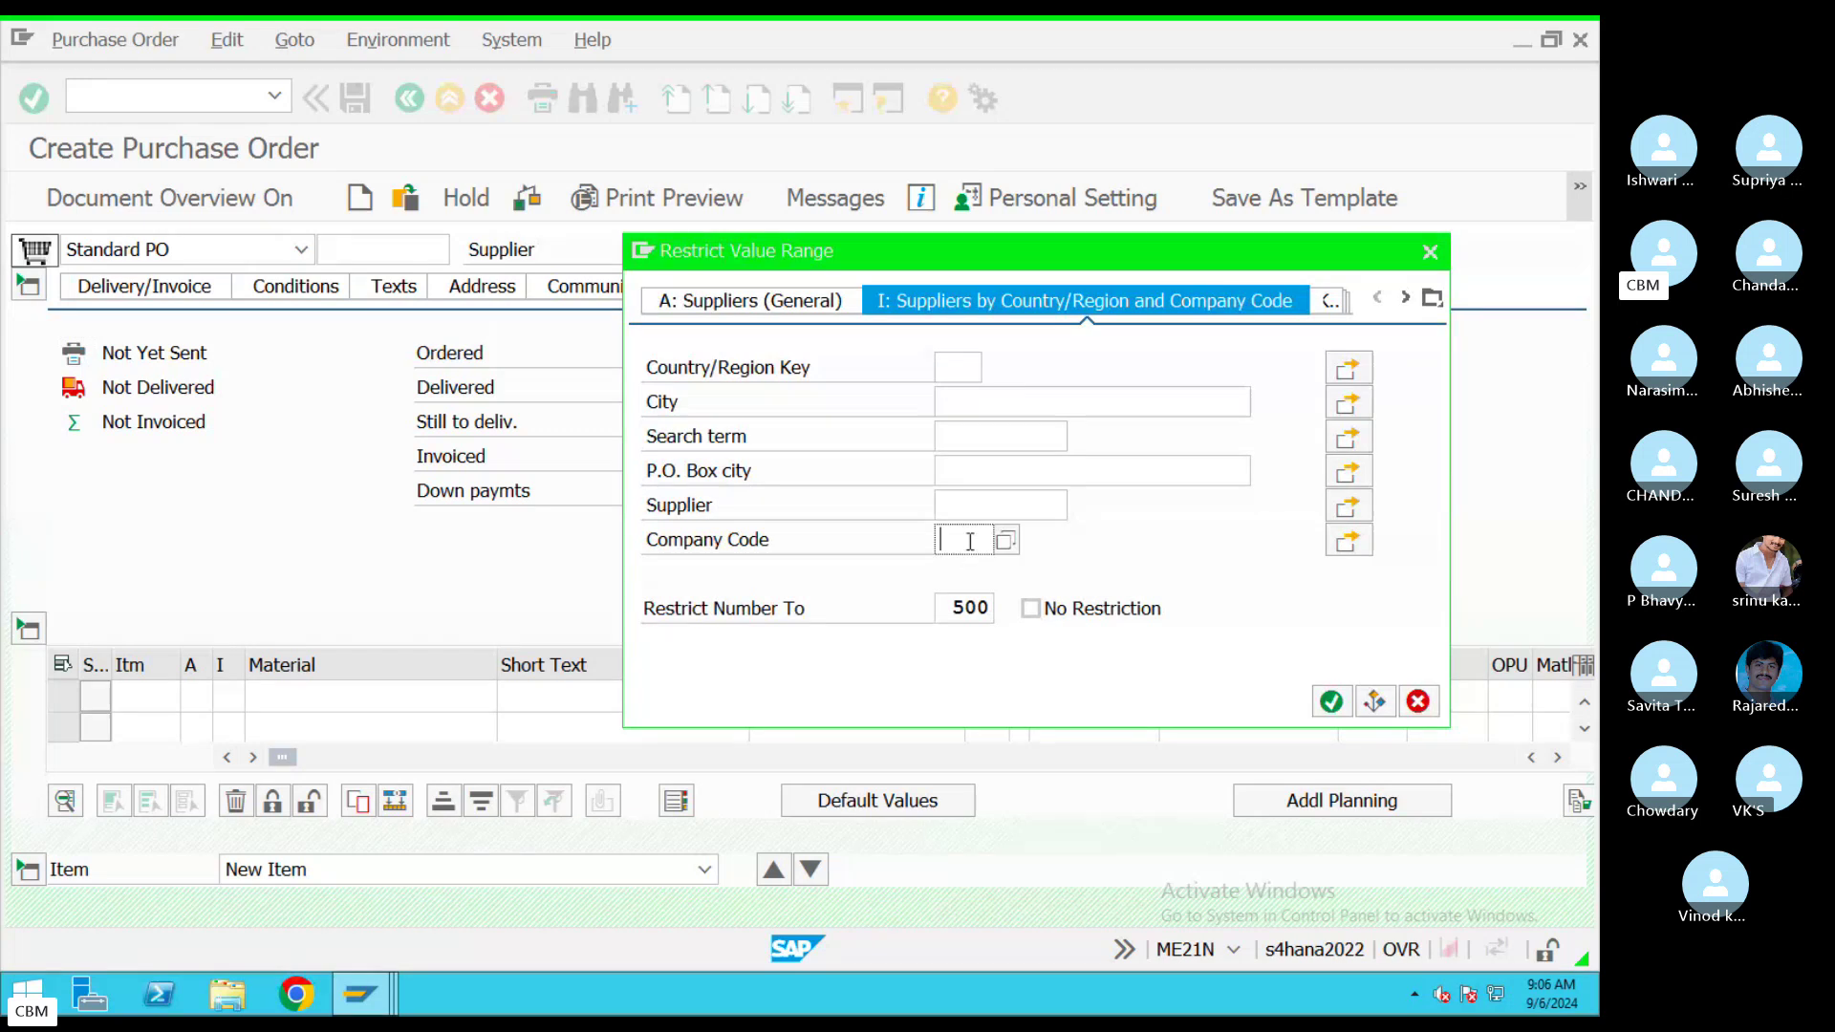
{"action": "type", "text": "CH09"}
{"action": "key", "text": "Return"}
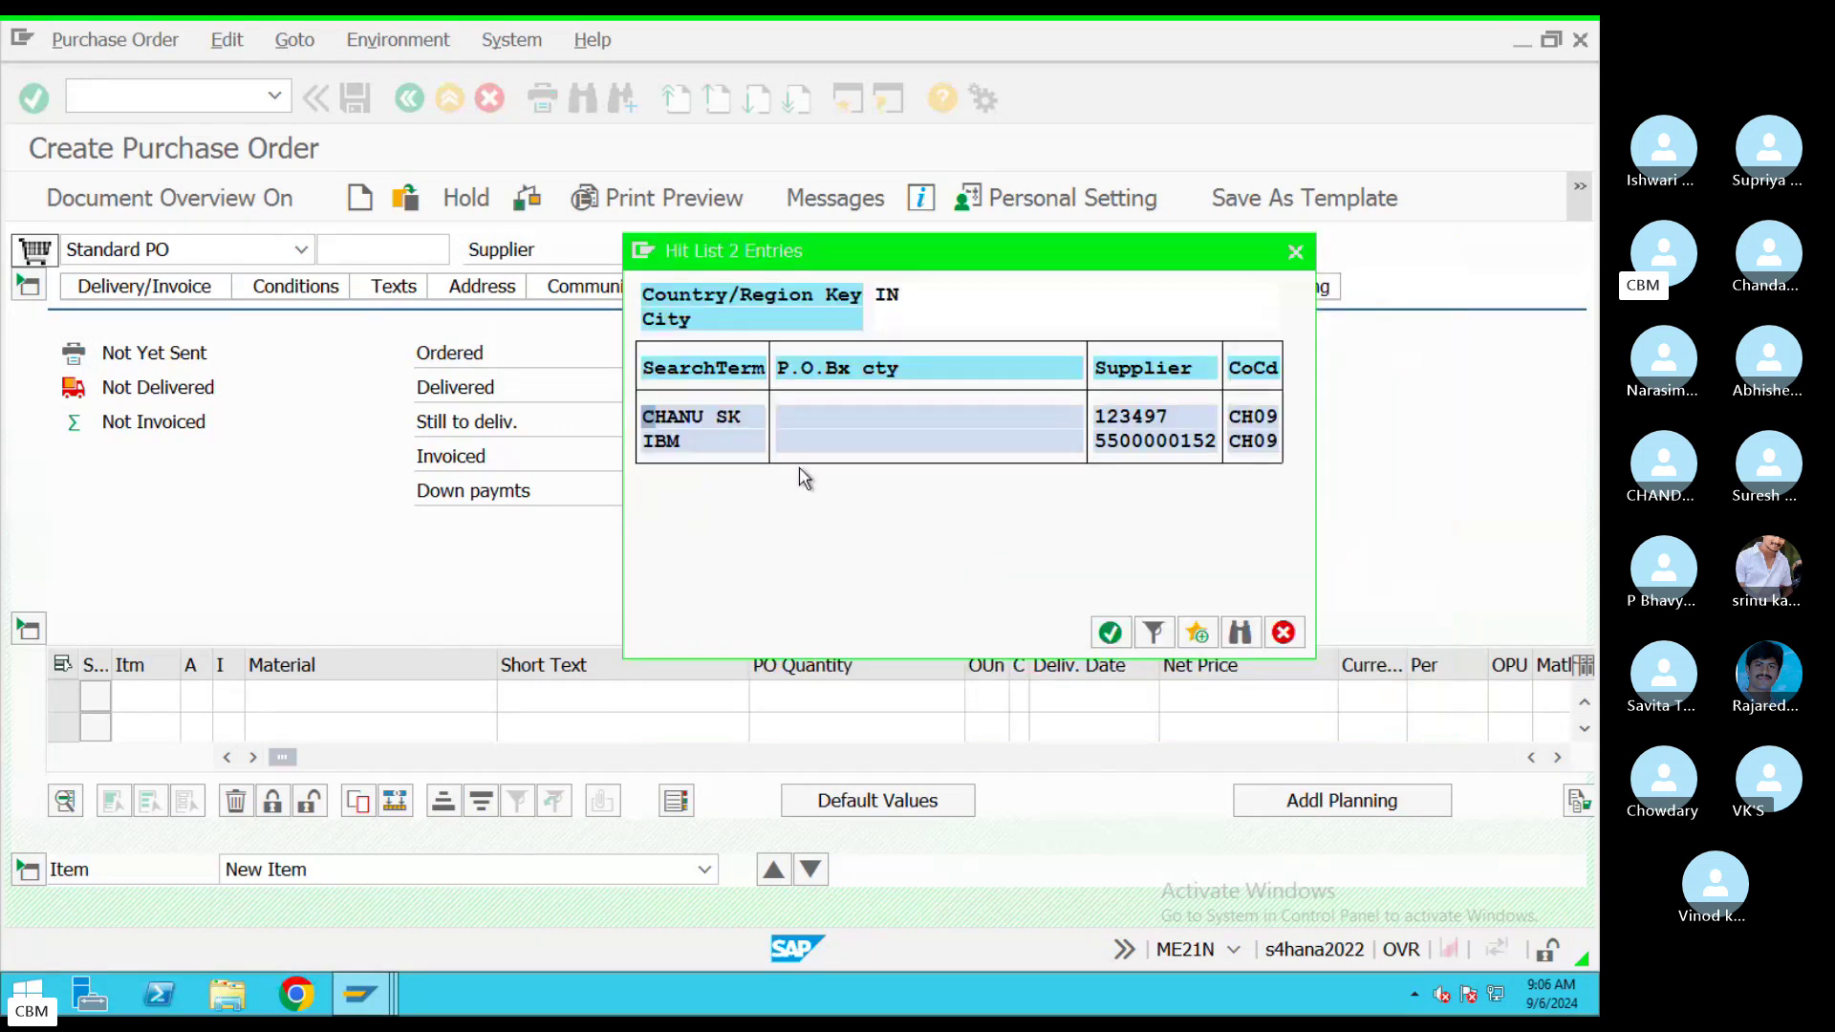
{"action": "double_click", "coordinate": [685, 442]}
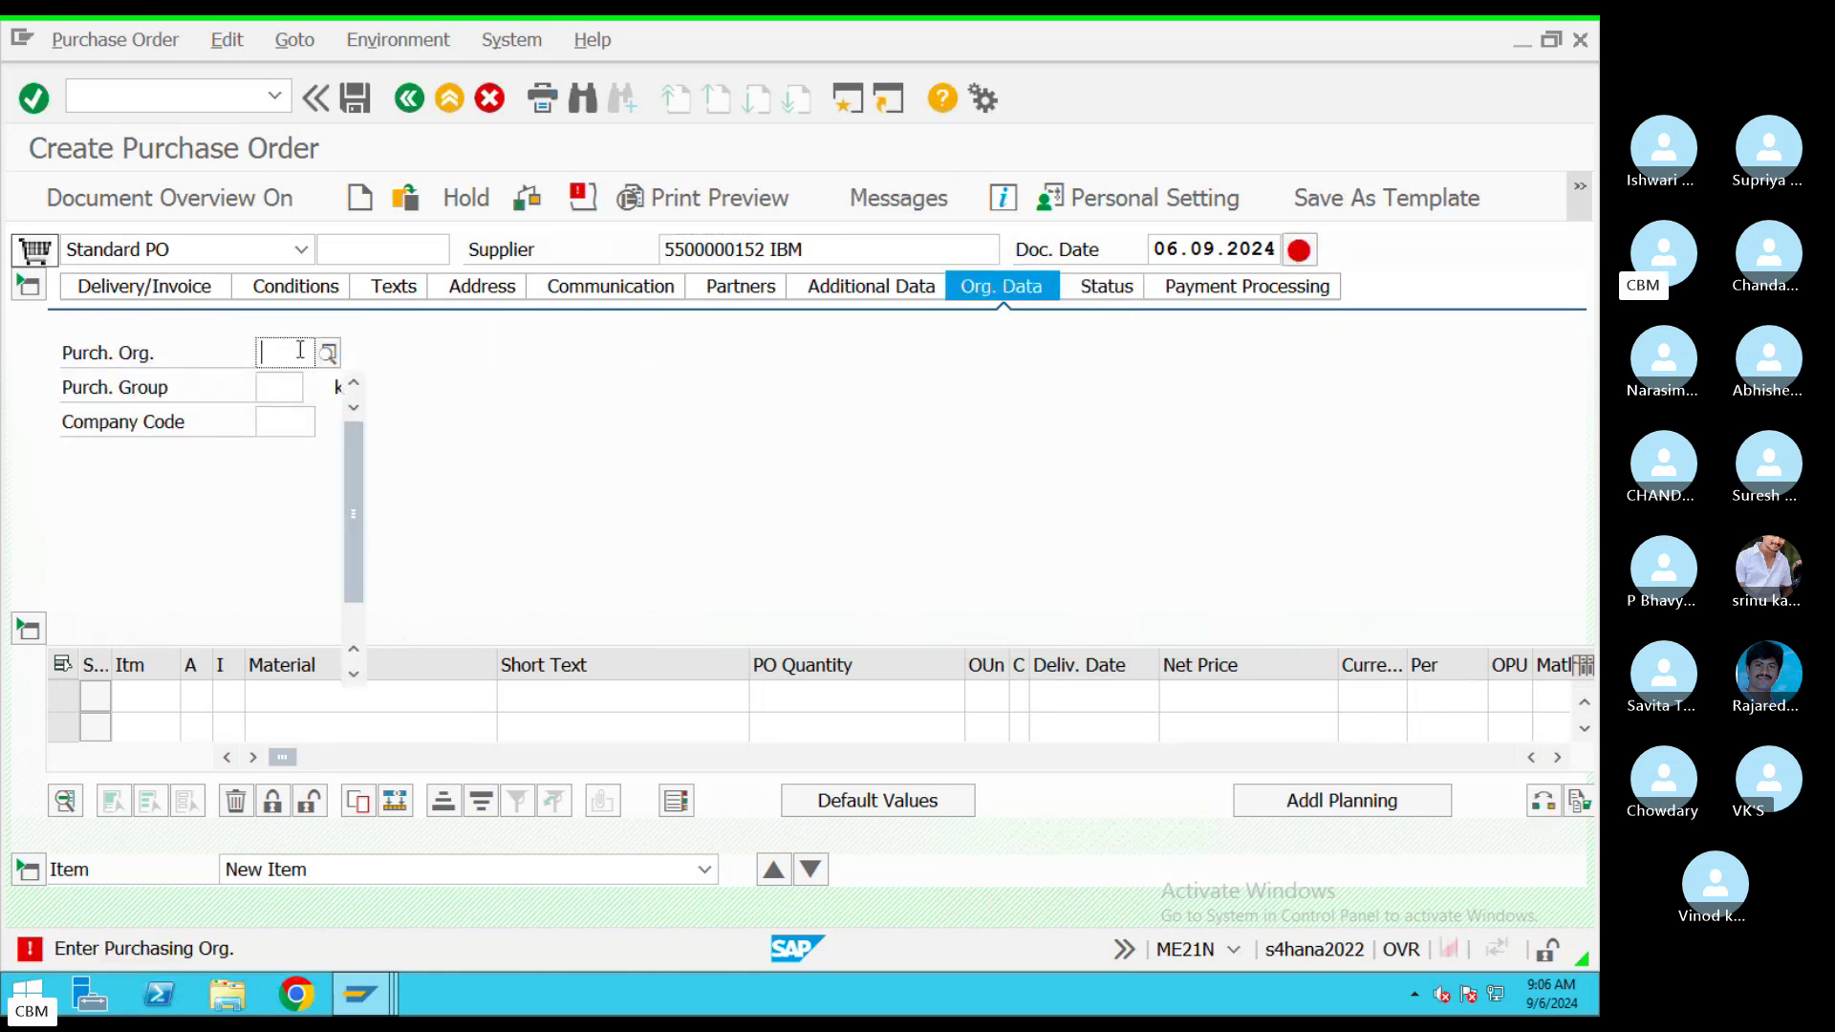
Set the organizational data to purchasing organization CH09, purchasing group 009 and company code CH09
{"action": "left_click", "coordinate": [300, 350]}
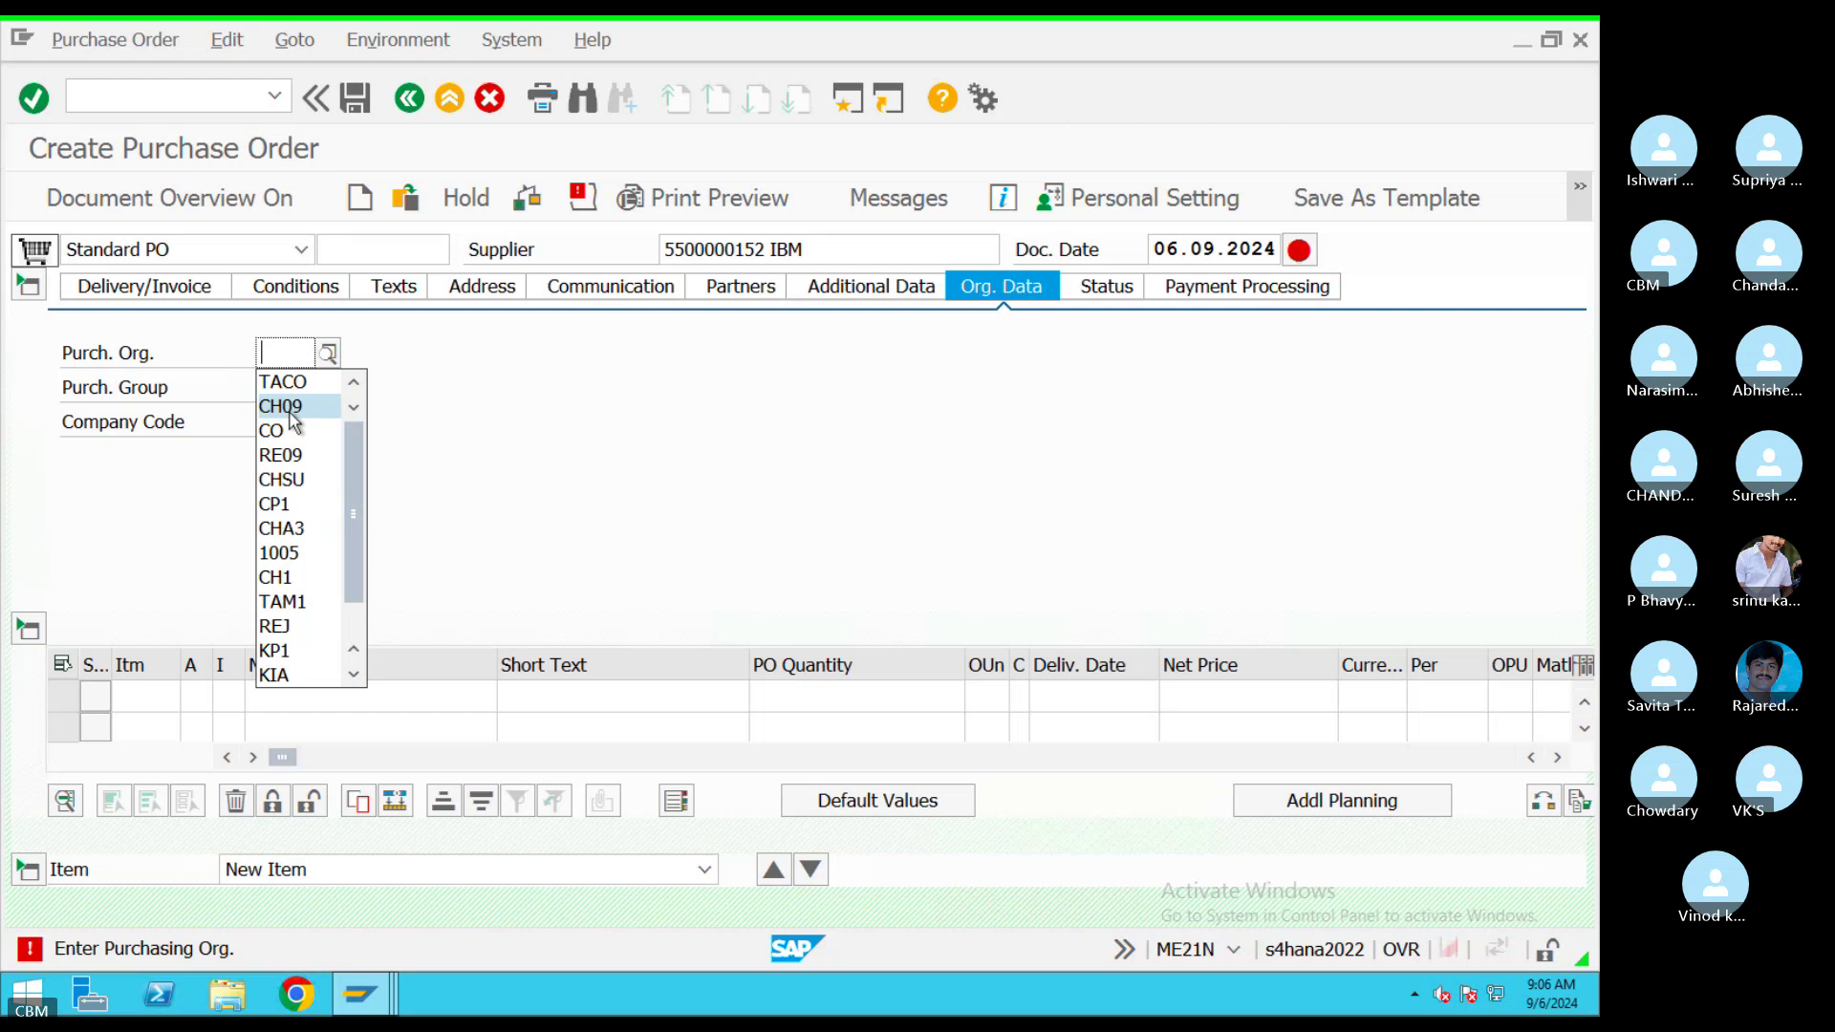
{"action": "left_click", "coordinate": [282, 406]}
{"action": "left_click", "coordinate": [288, 392]}
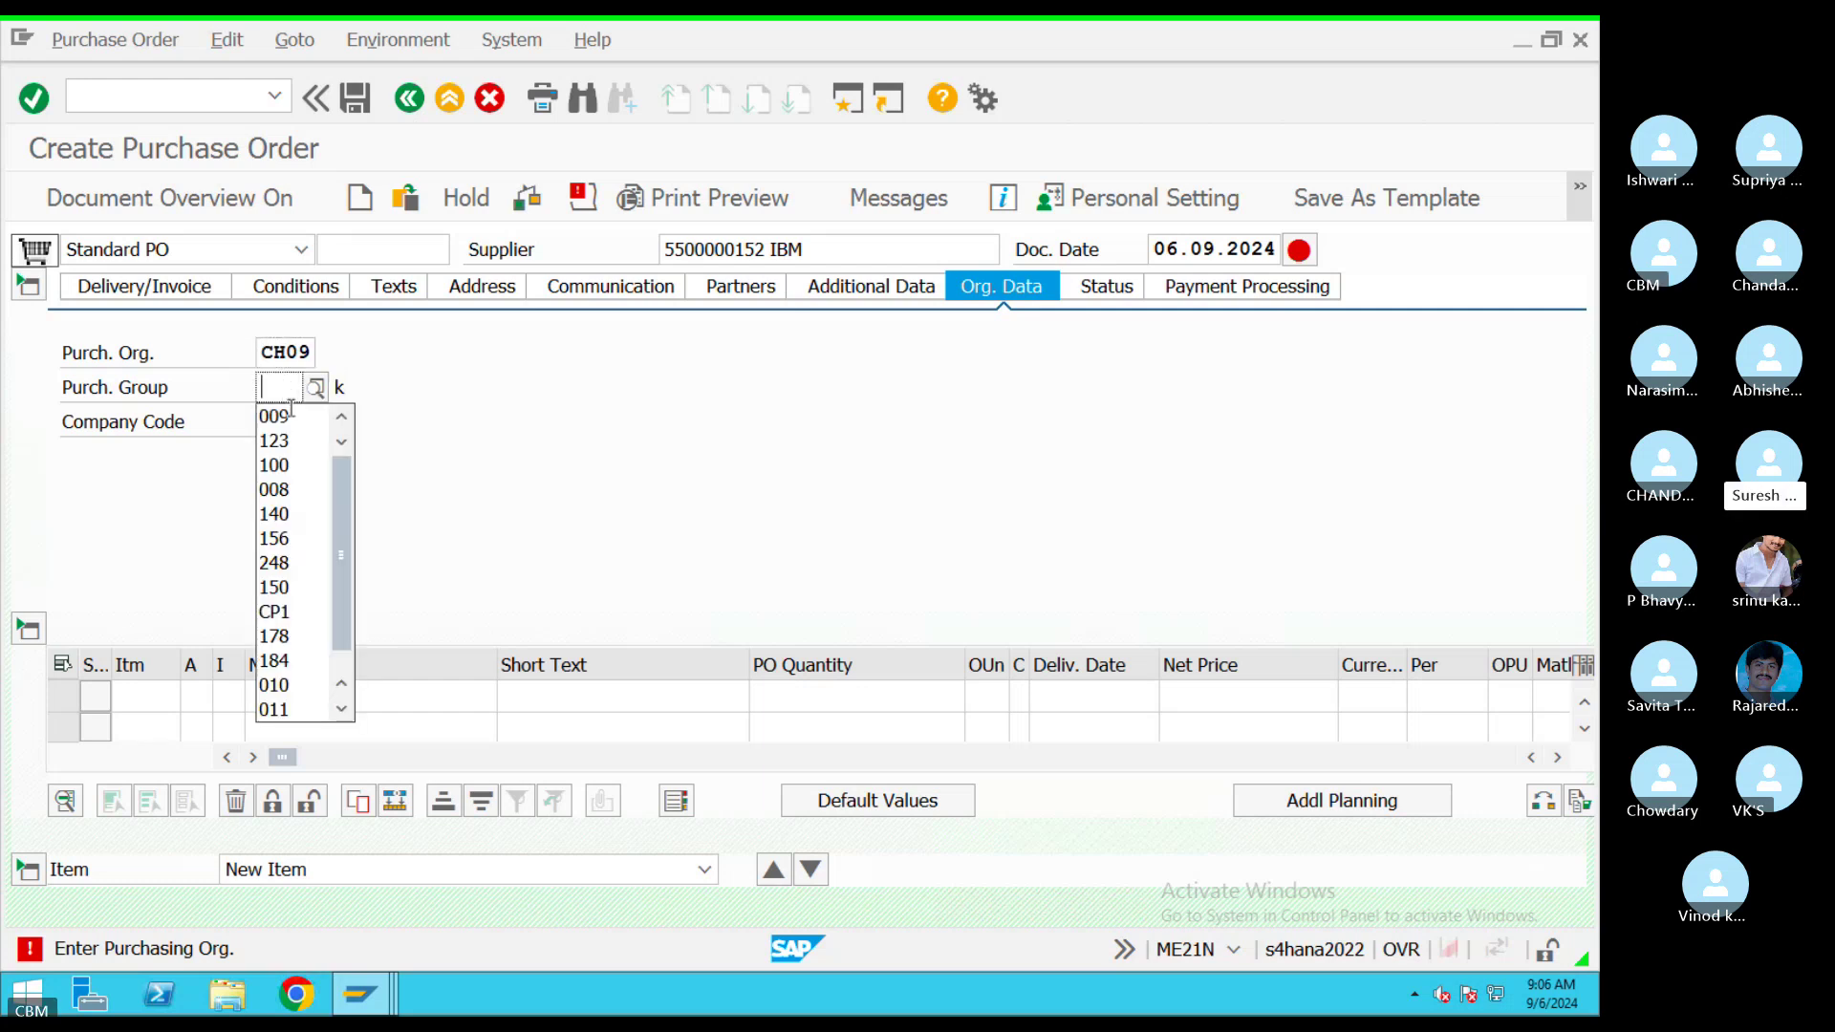
{"action": "left_click", "coordinate": [282, 416]}
{"action": "left_click", "coordinate": [256, 425]}
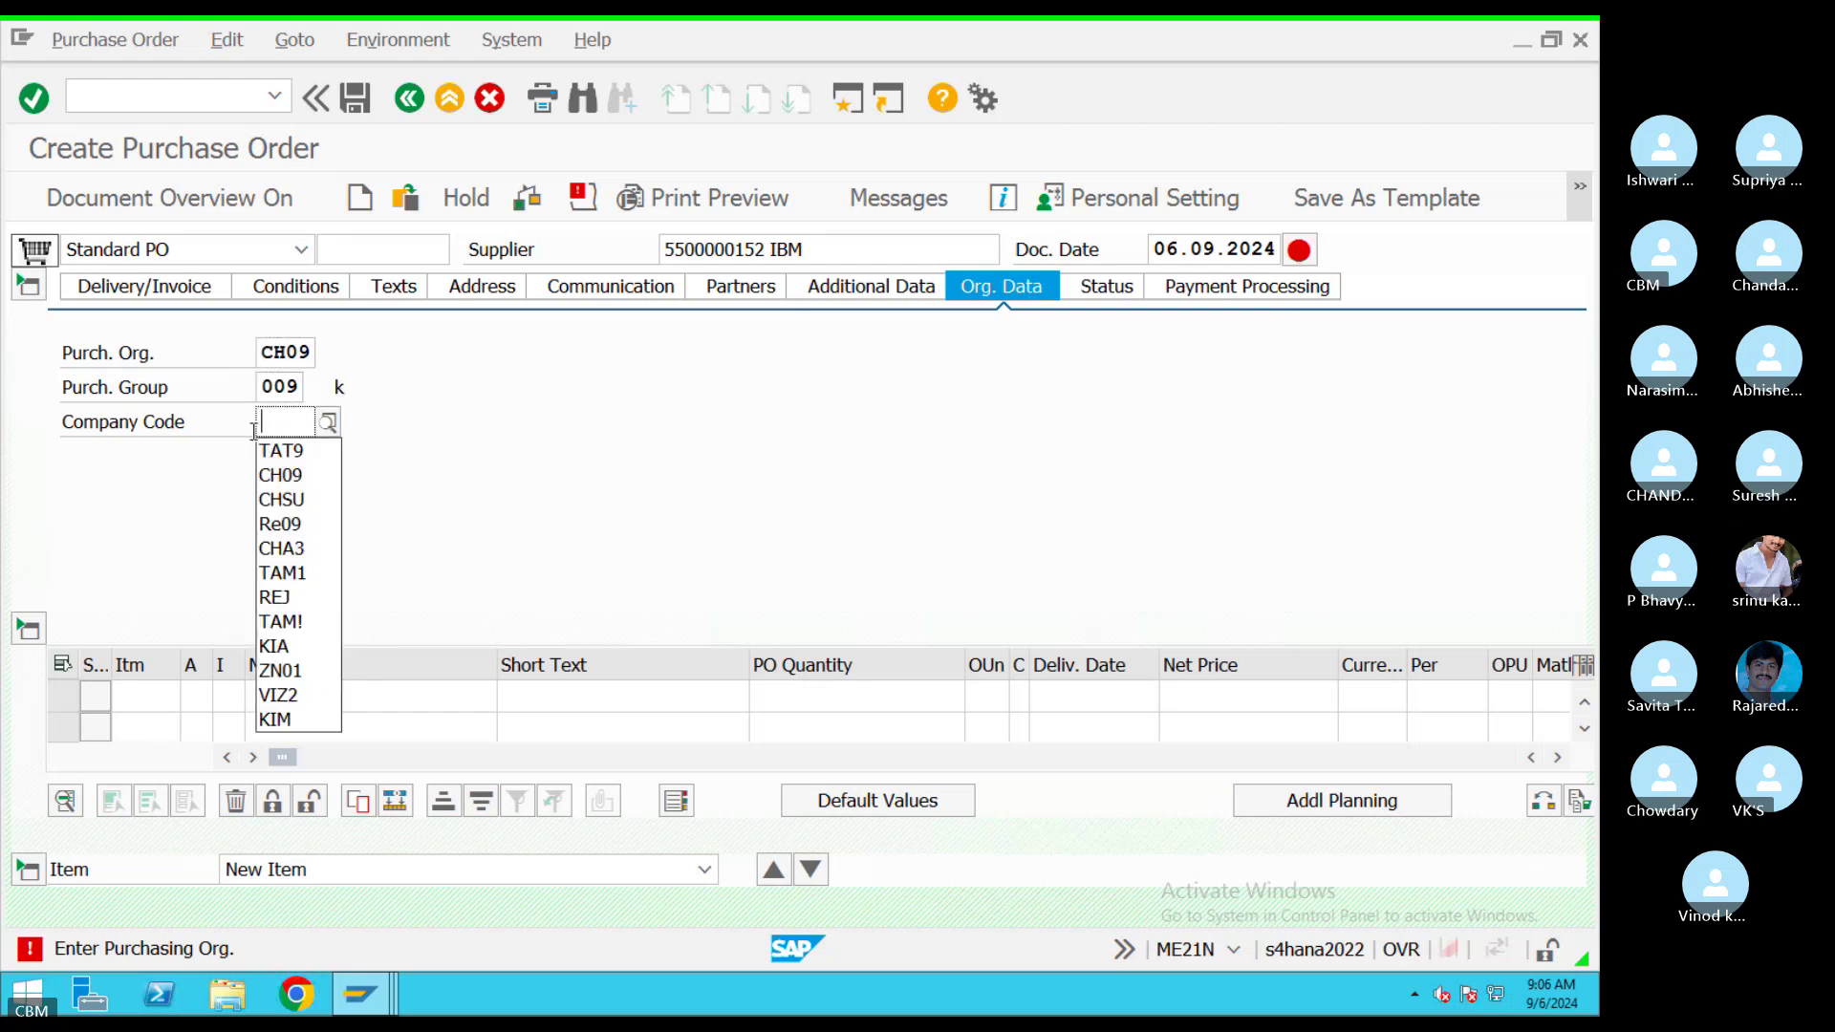
{"action": "left_click", "coordinate": [284, 475]}
Enter material 419 in the first purchase order item, glancing at the Create Material session for reference
{"action": "left_click", "coordinate": [295, 696]}
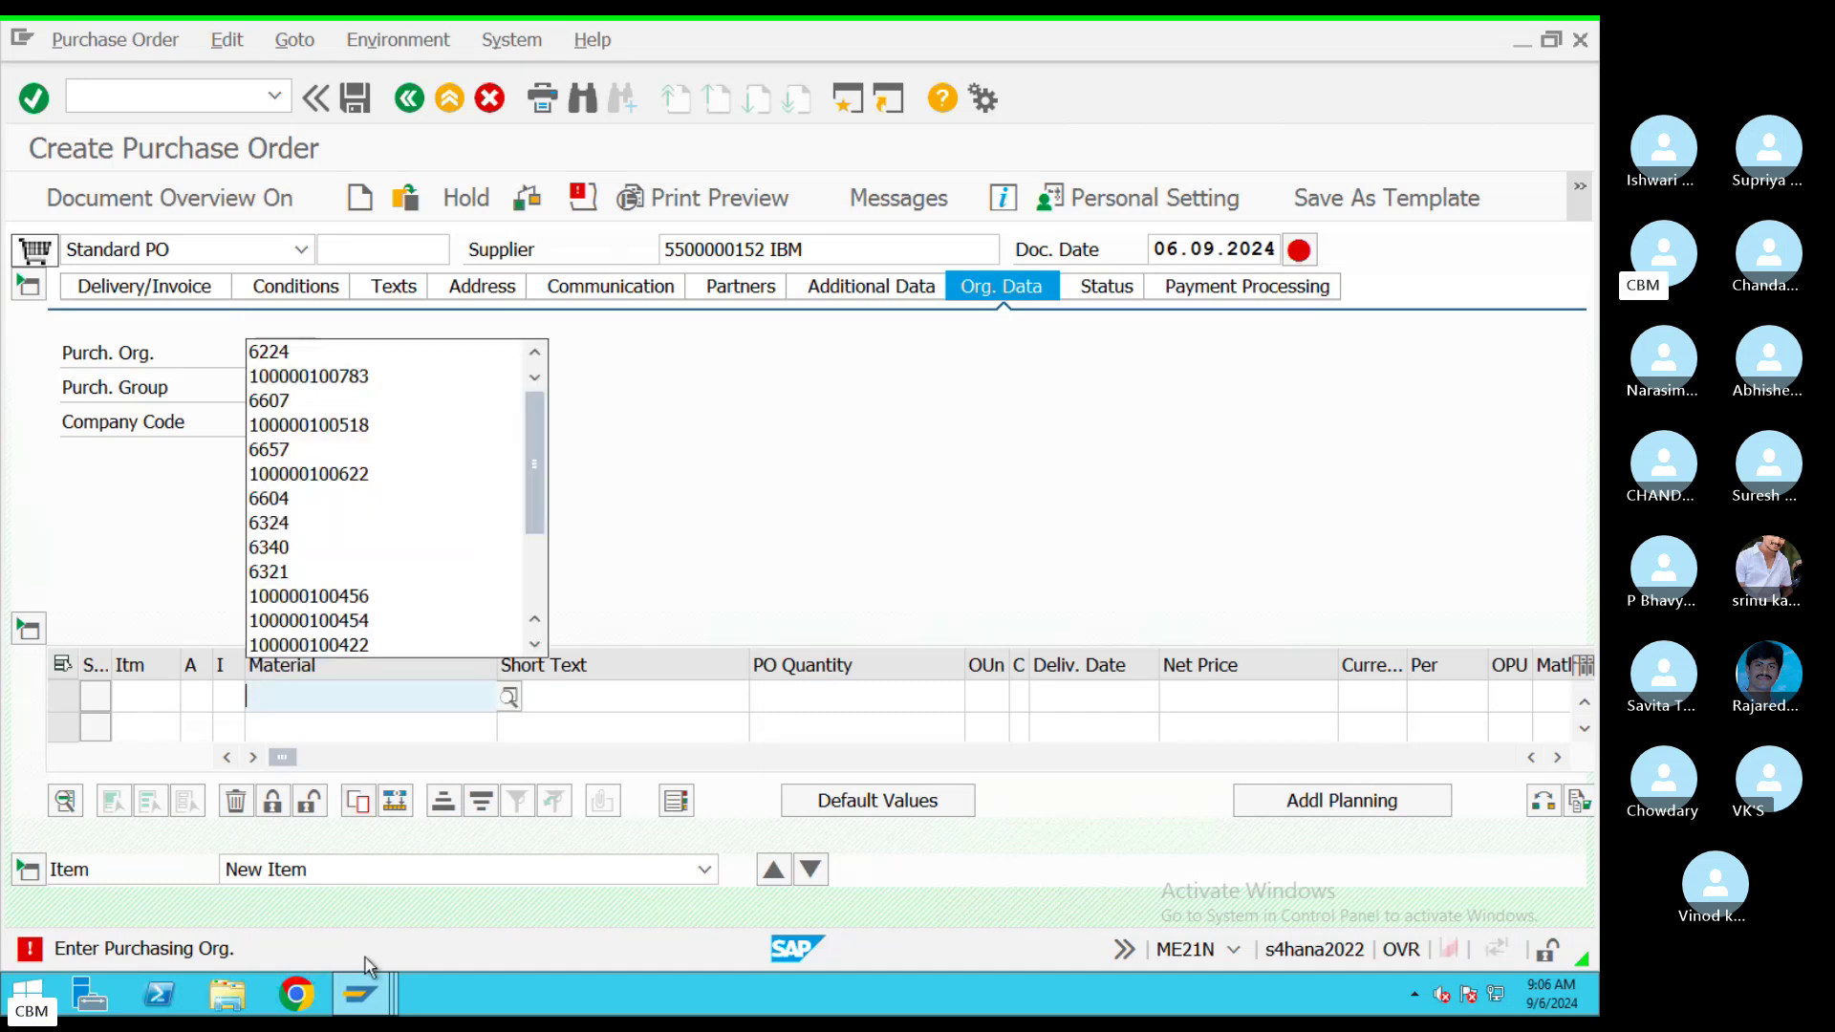
{"action": "left_click", "coordinate": [360, 994]}
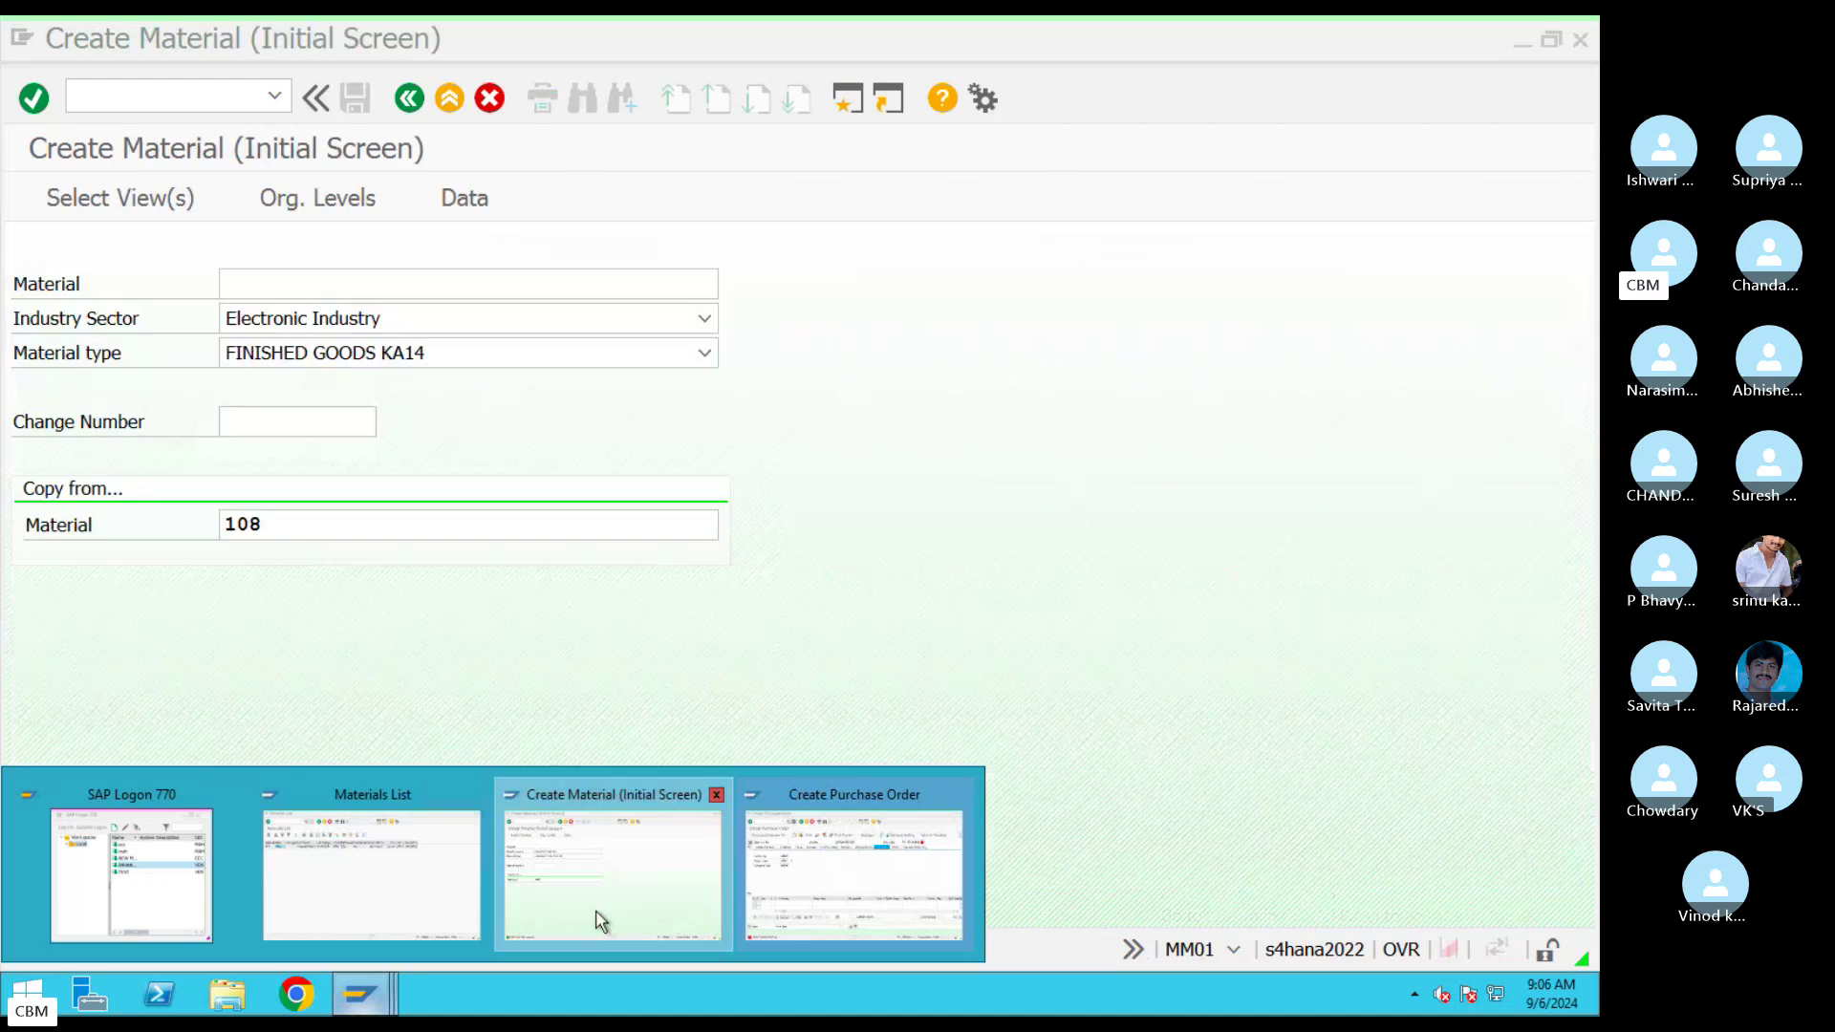
{"action": "left_click", "coordinate": [598, 919]}
{"action": "left_click", "coordinate": [368, 994]}
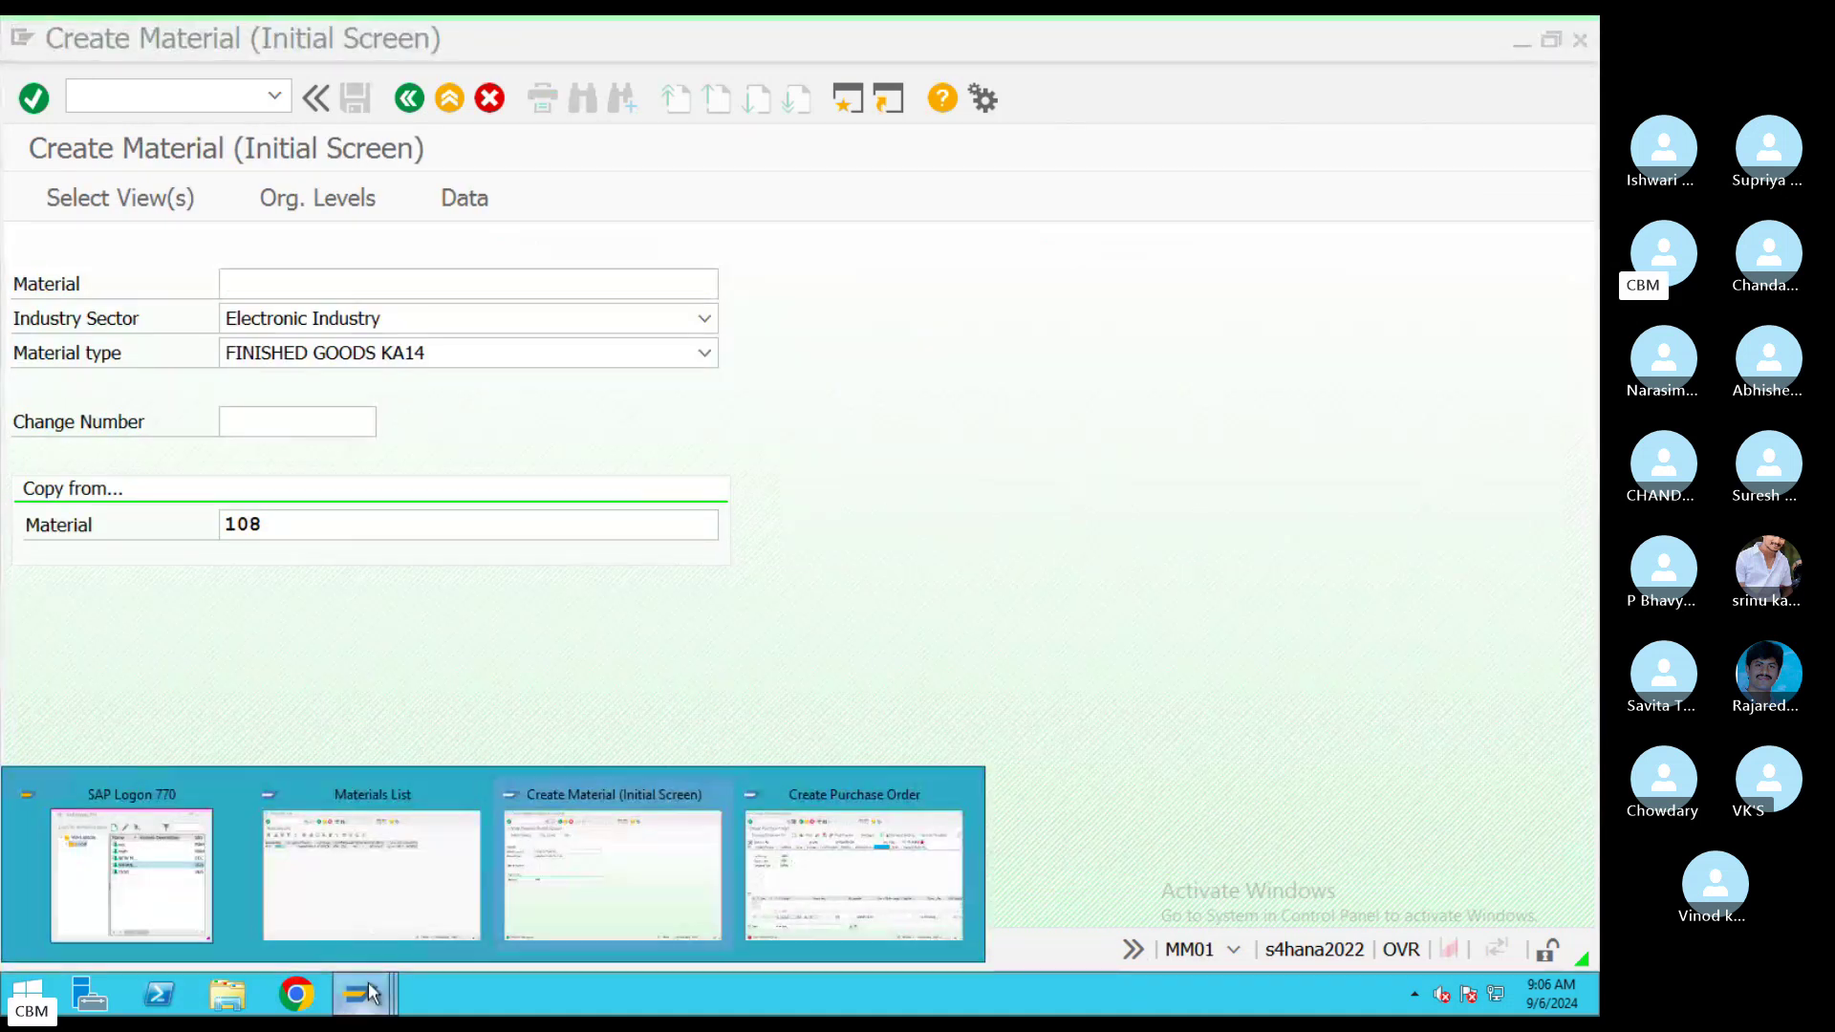
{"action": "left_click", "coordinate": [762, 919]}
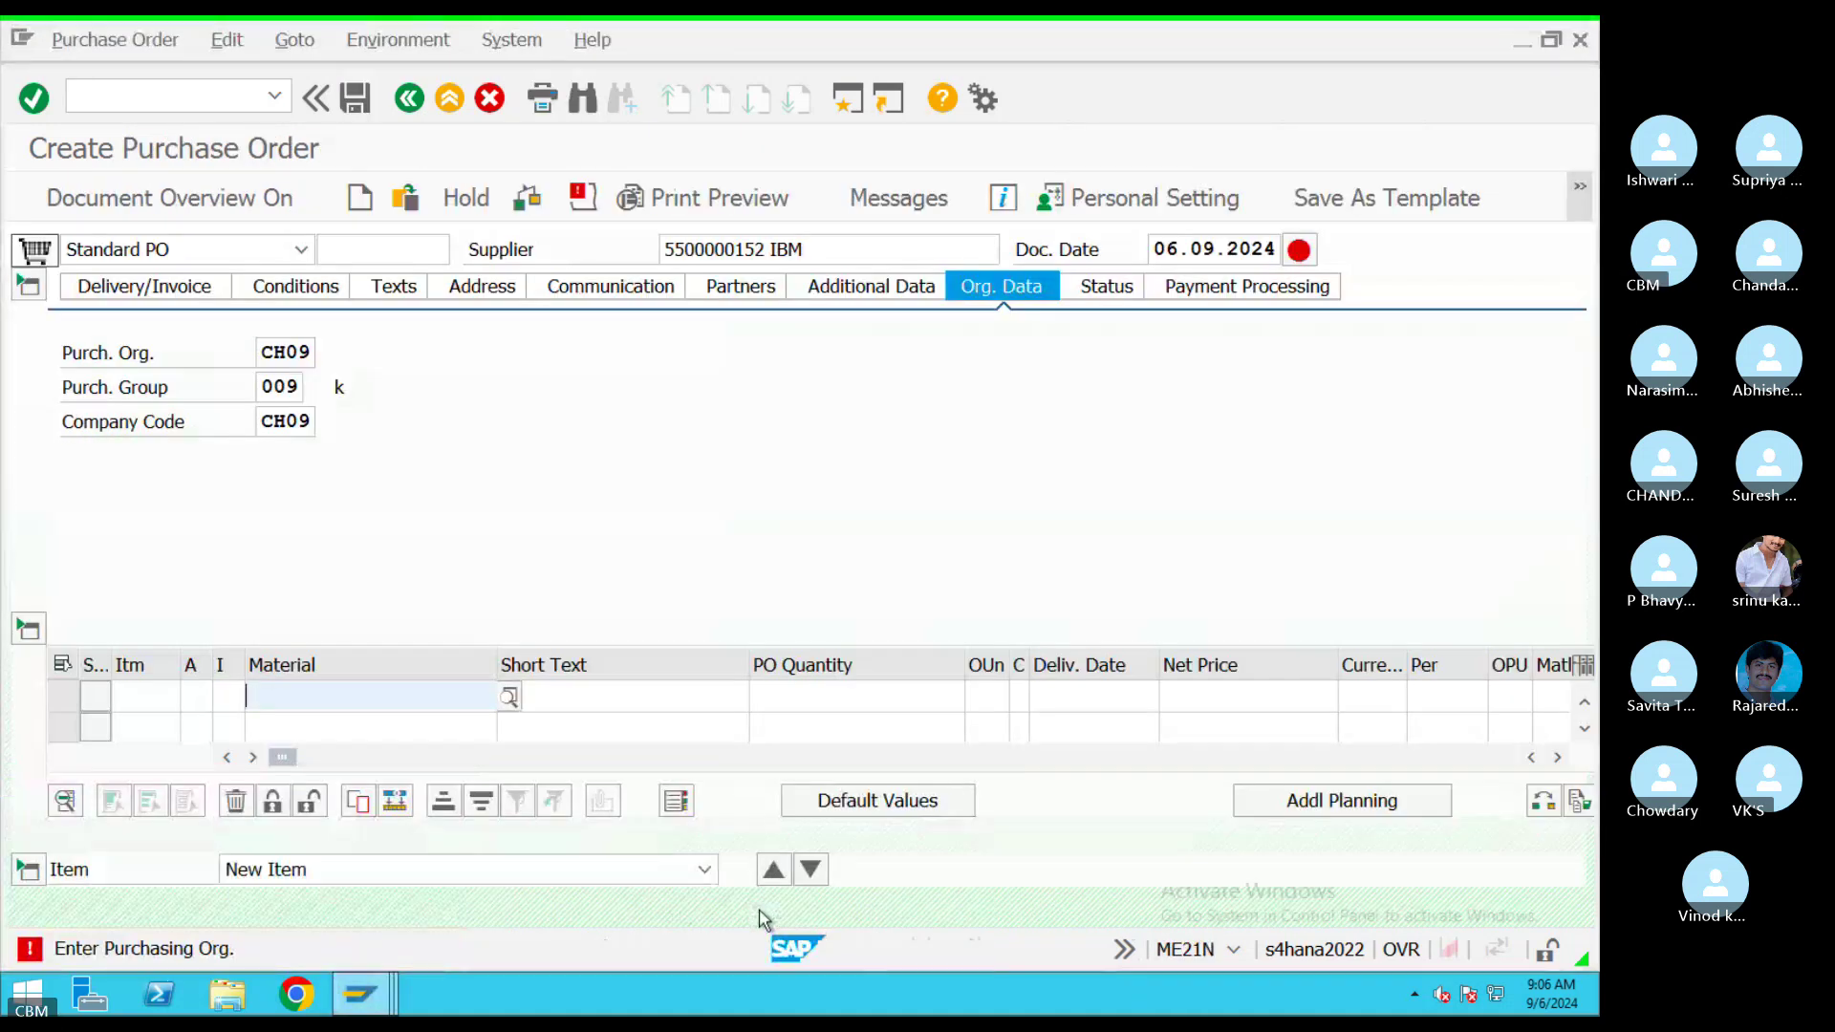
{"action": "type", "text": "419"}
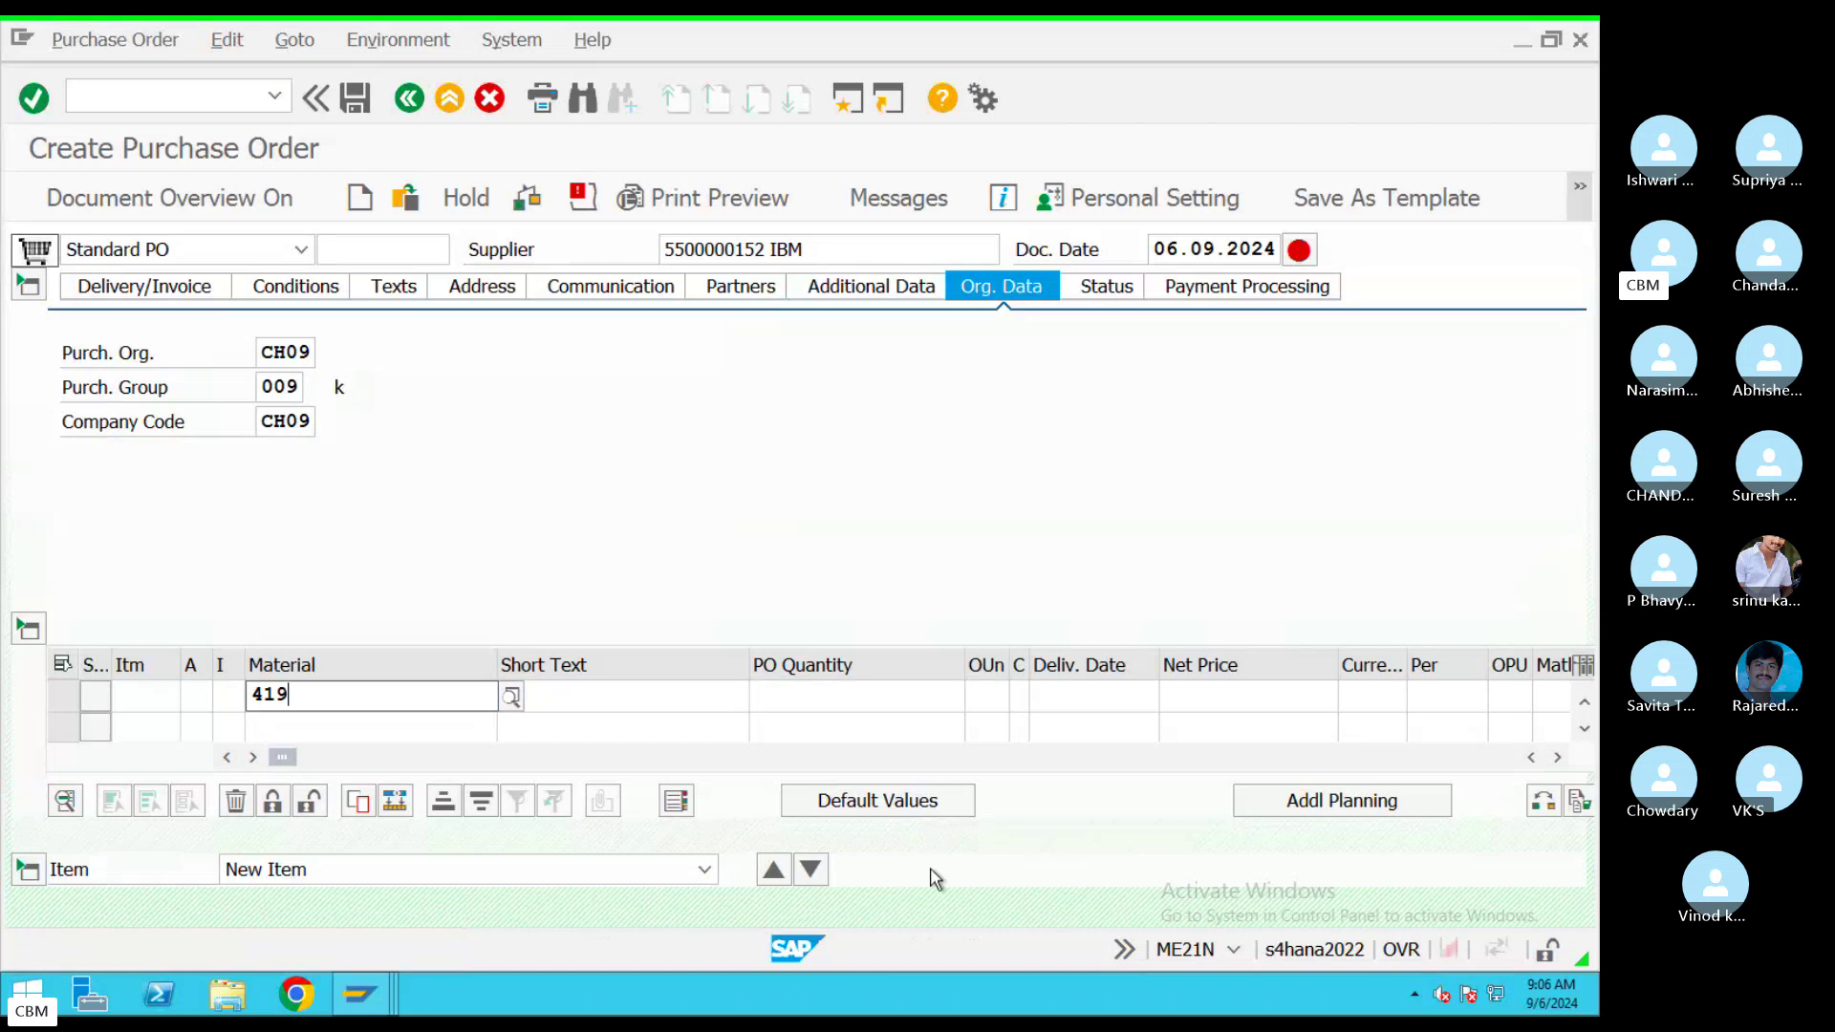
Set the item's PO quantity to 100, its delivery date to 06.09.2024 and its currency to INR
{"action": "left_click", "coordinate": [890, 699]}
{"action": "type", "text": "100"}
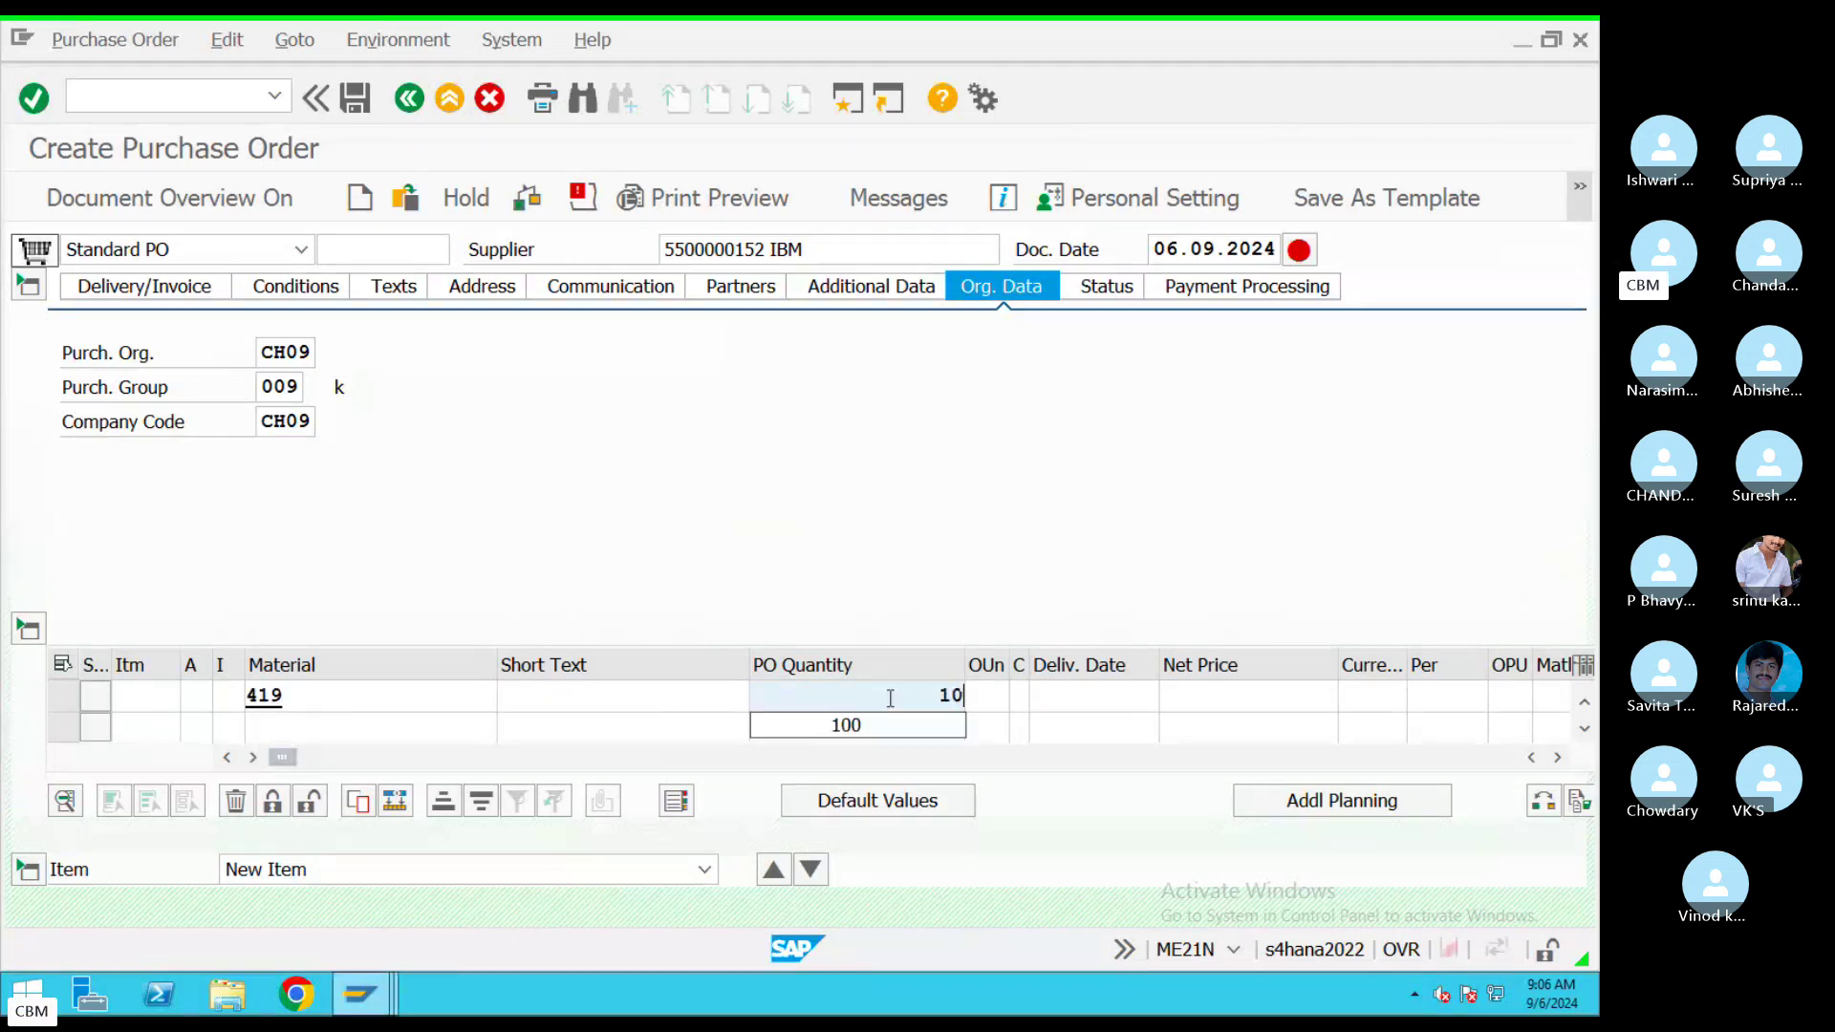
{"action": "left_click", "coordinate": [1152, 698]}
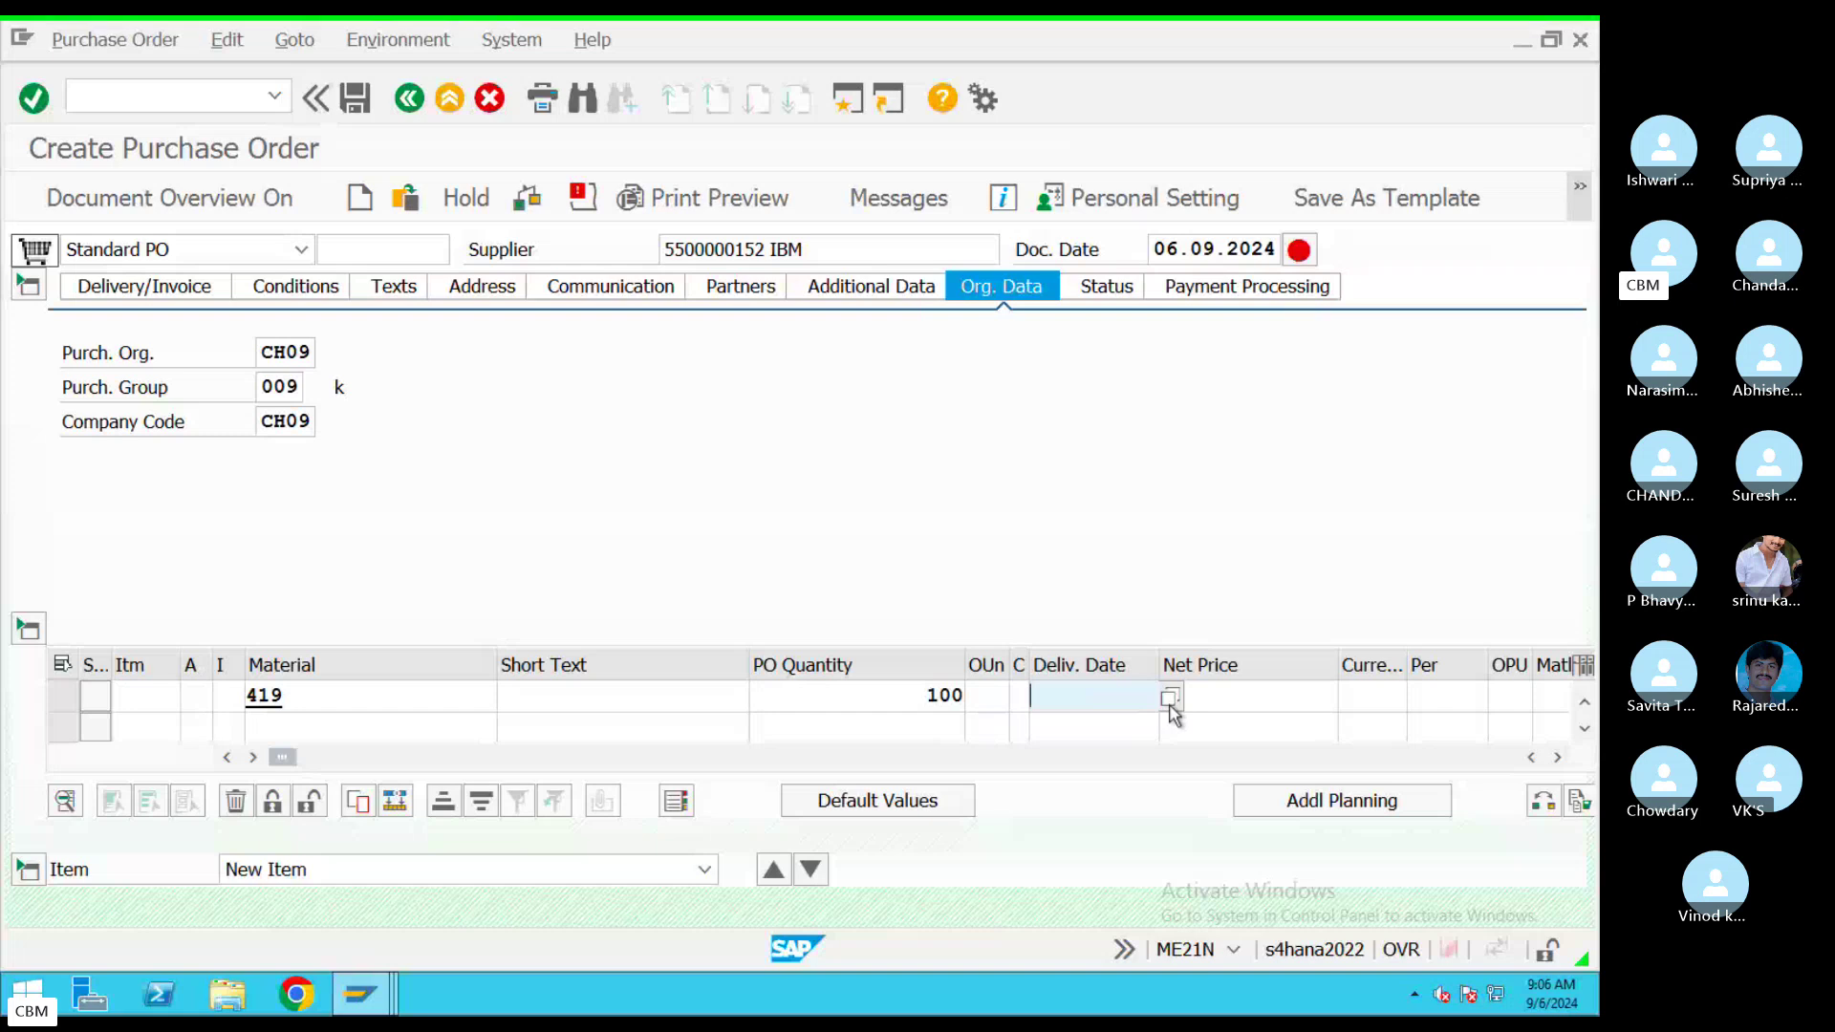
{"action": "left_click", "coordinate": [1170, 701]}
{"action": "key", "text": "Return"}
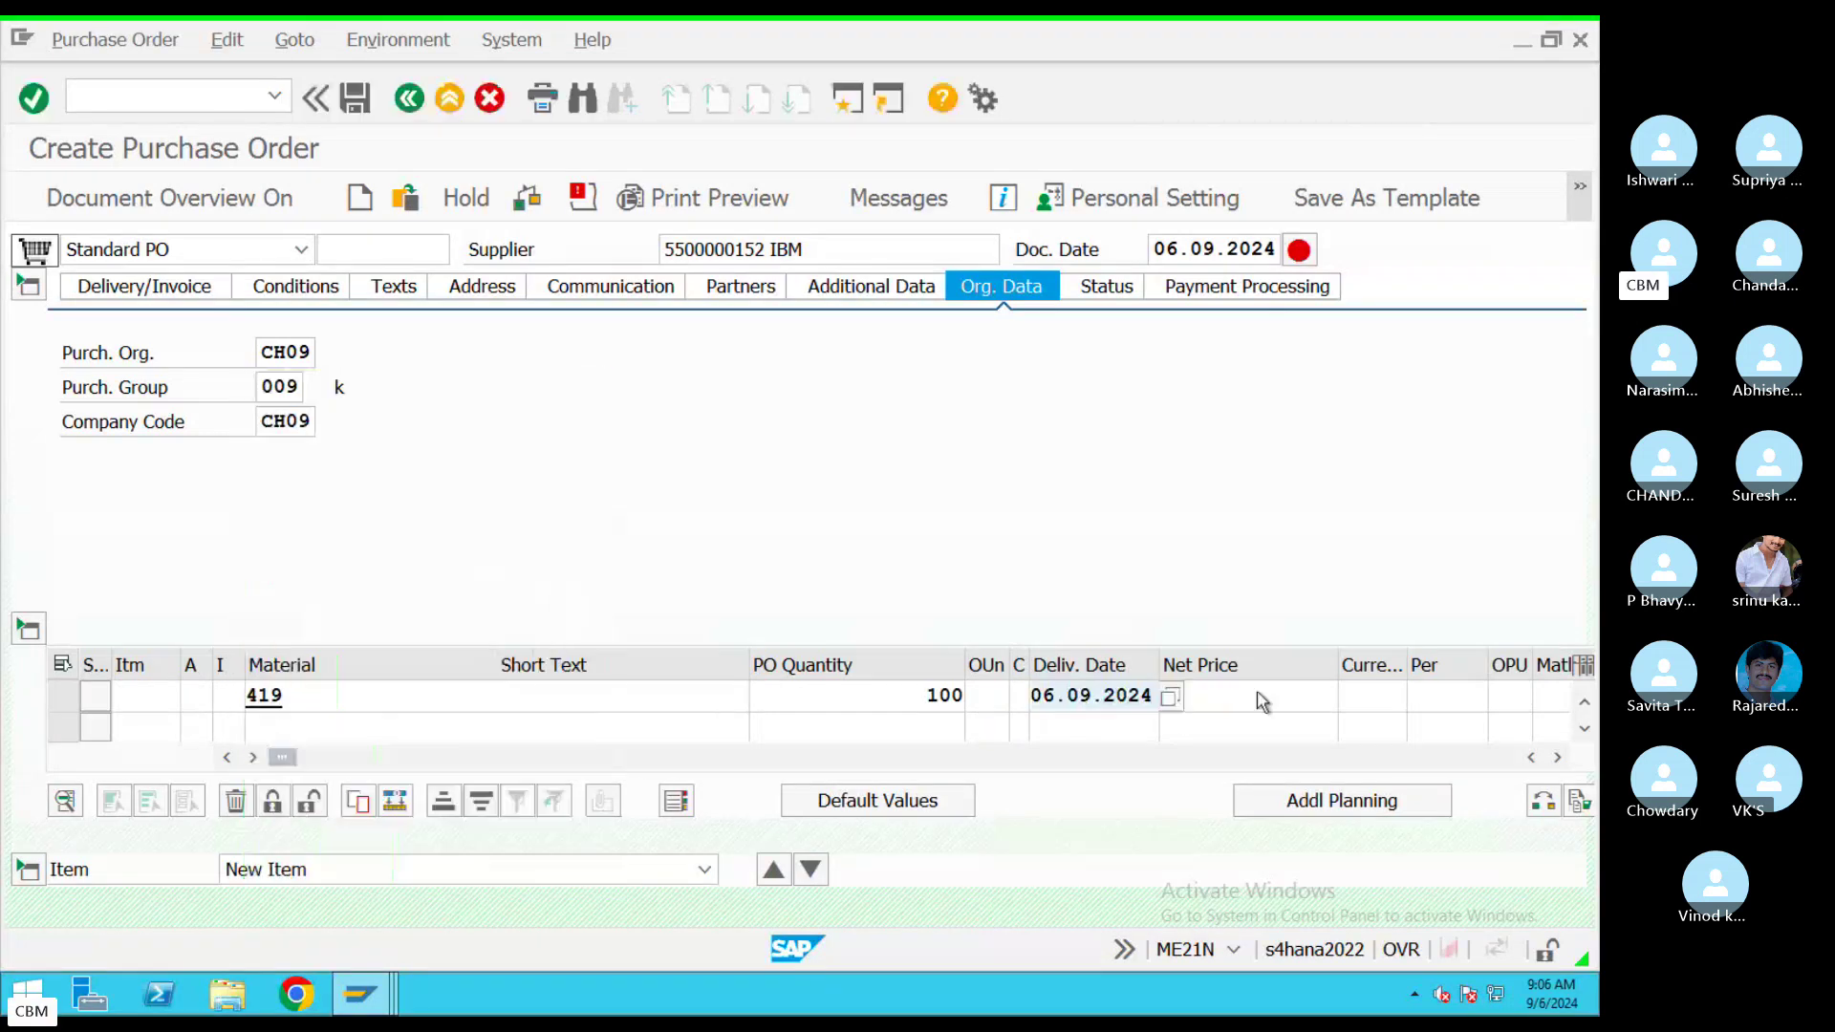
{"action": "left_click", "coordinate": [1366, 706]}
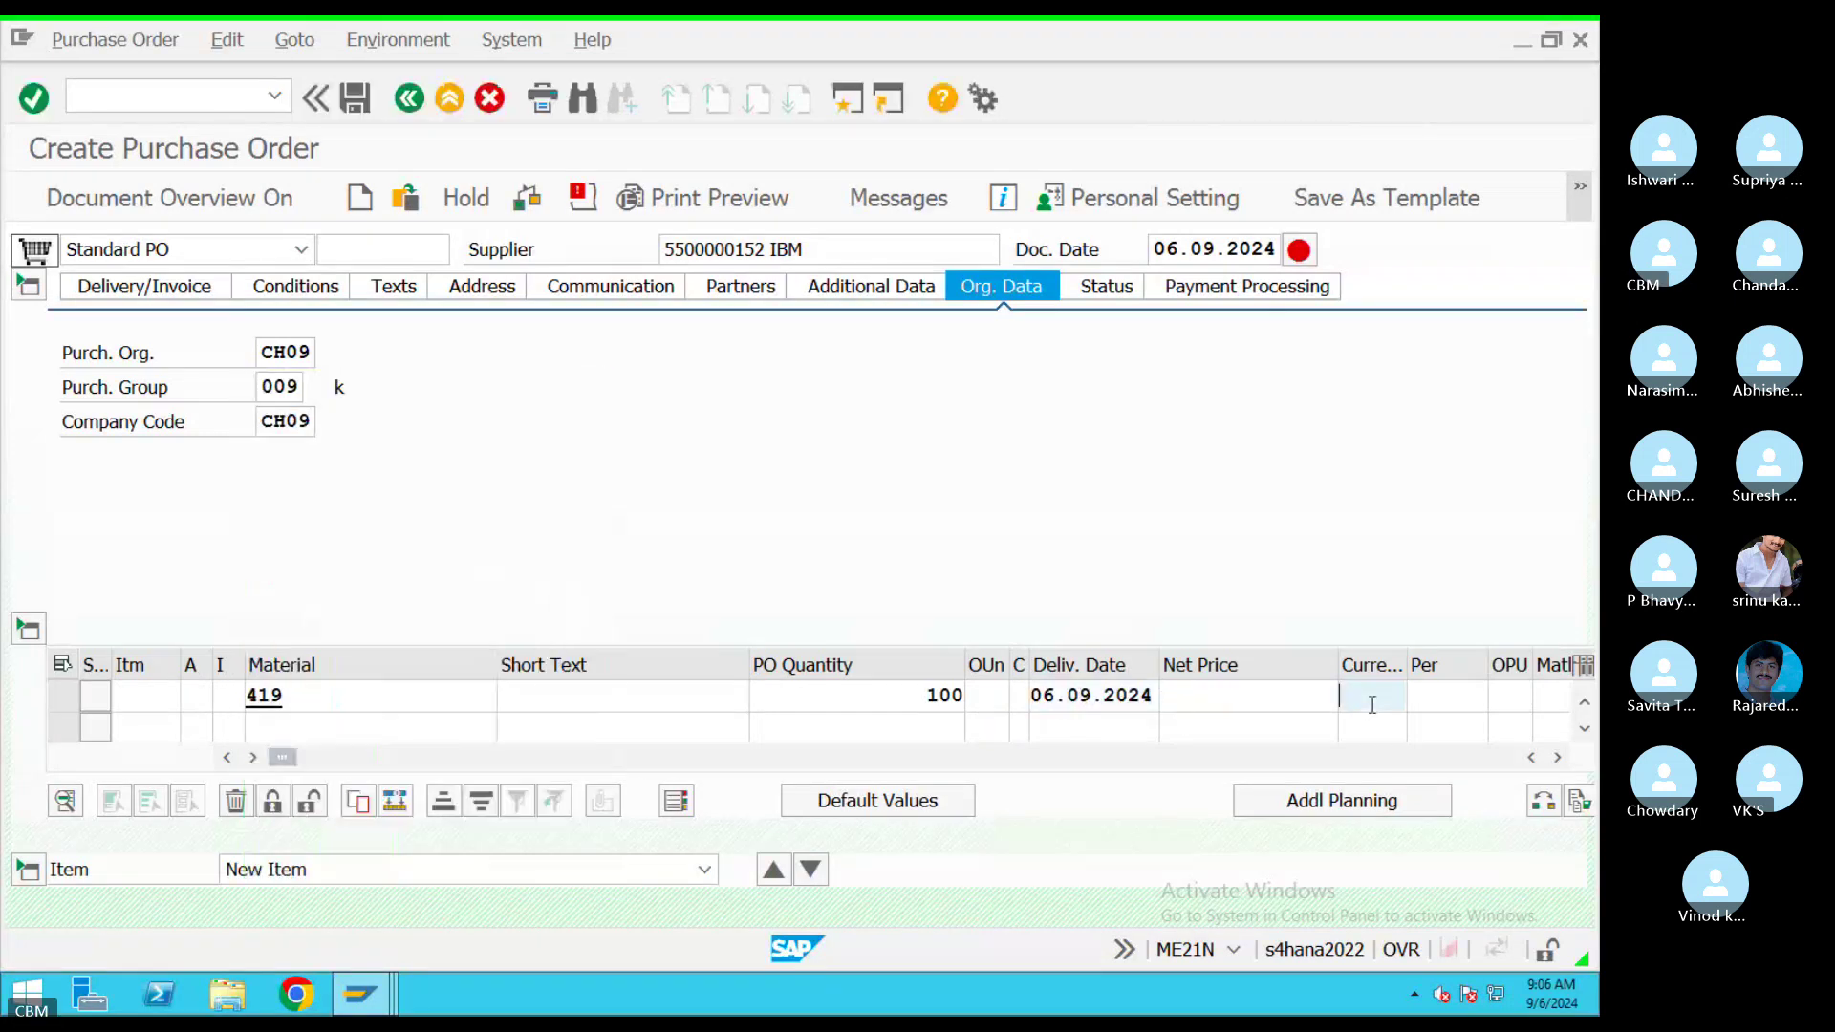
{"action": "type", "text": "INR"}
{"action": "key", "text": "Tab"}
{"action": "key", "text": "Tab"}
{"action": "key", "text": "Tab"}
{"action": "key", "text": "Tab"}
{"action": "key", "text": "Tab"}
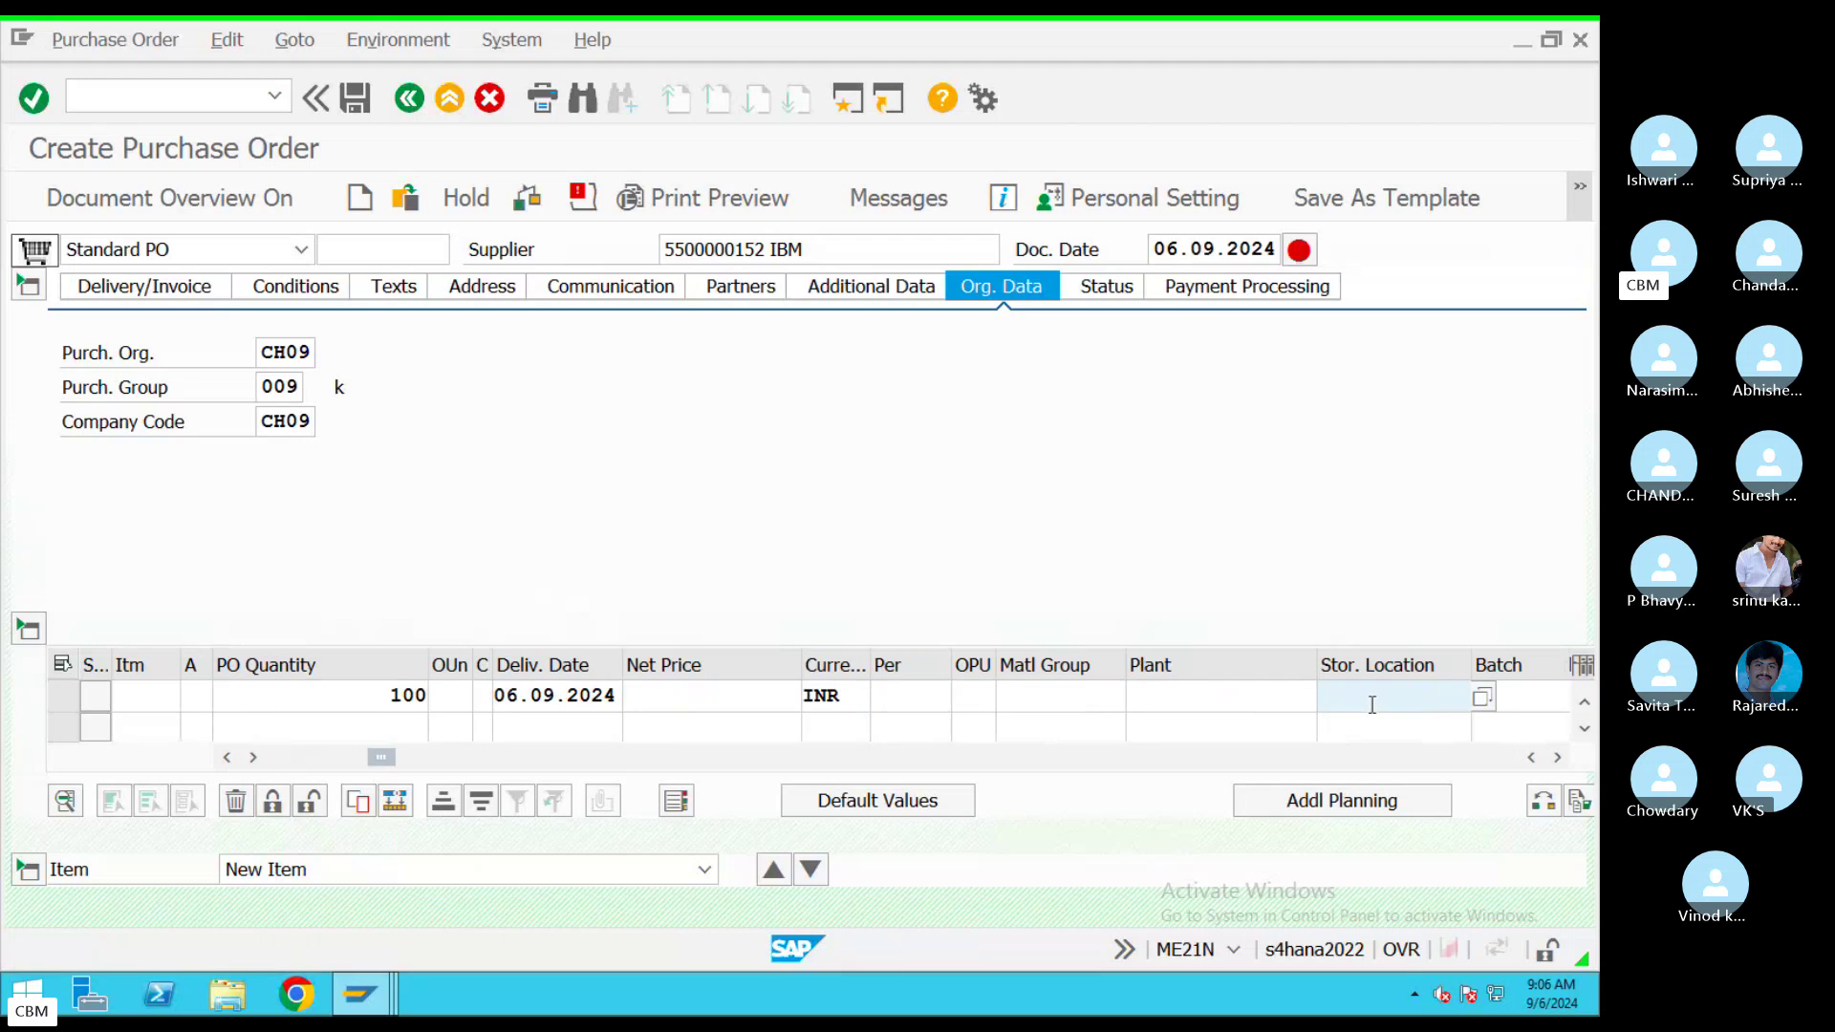
Set the item's plant to CH09 and storage location to HYD, and confirm the item data
{"action": "left_click", "coordinate": [1224, 695]}
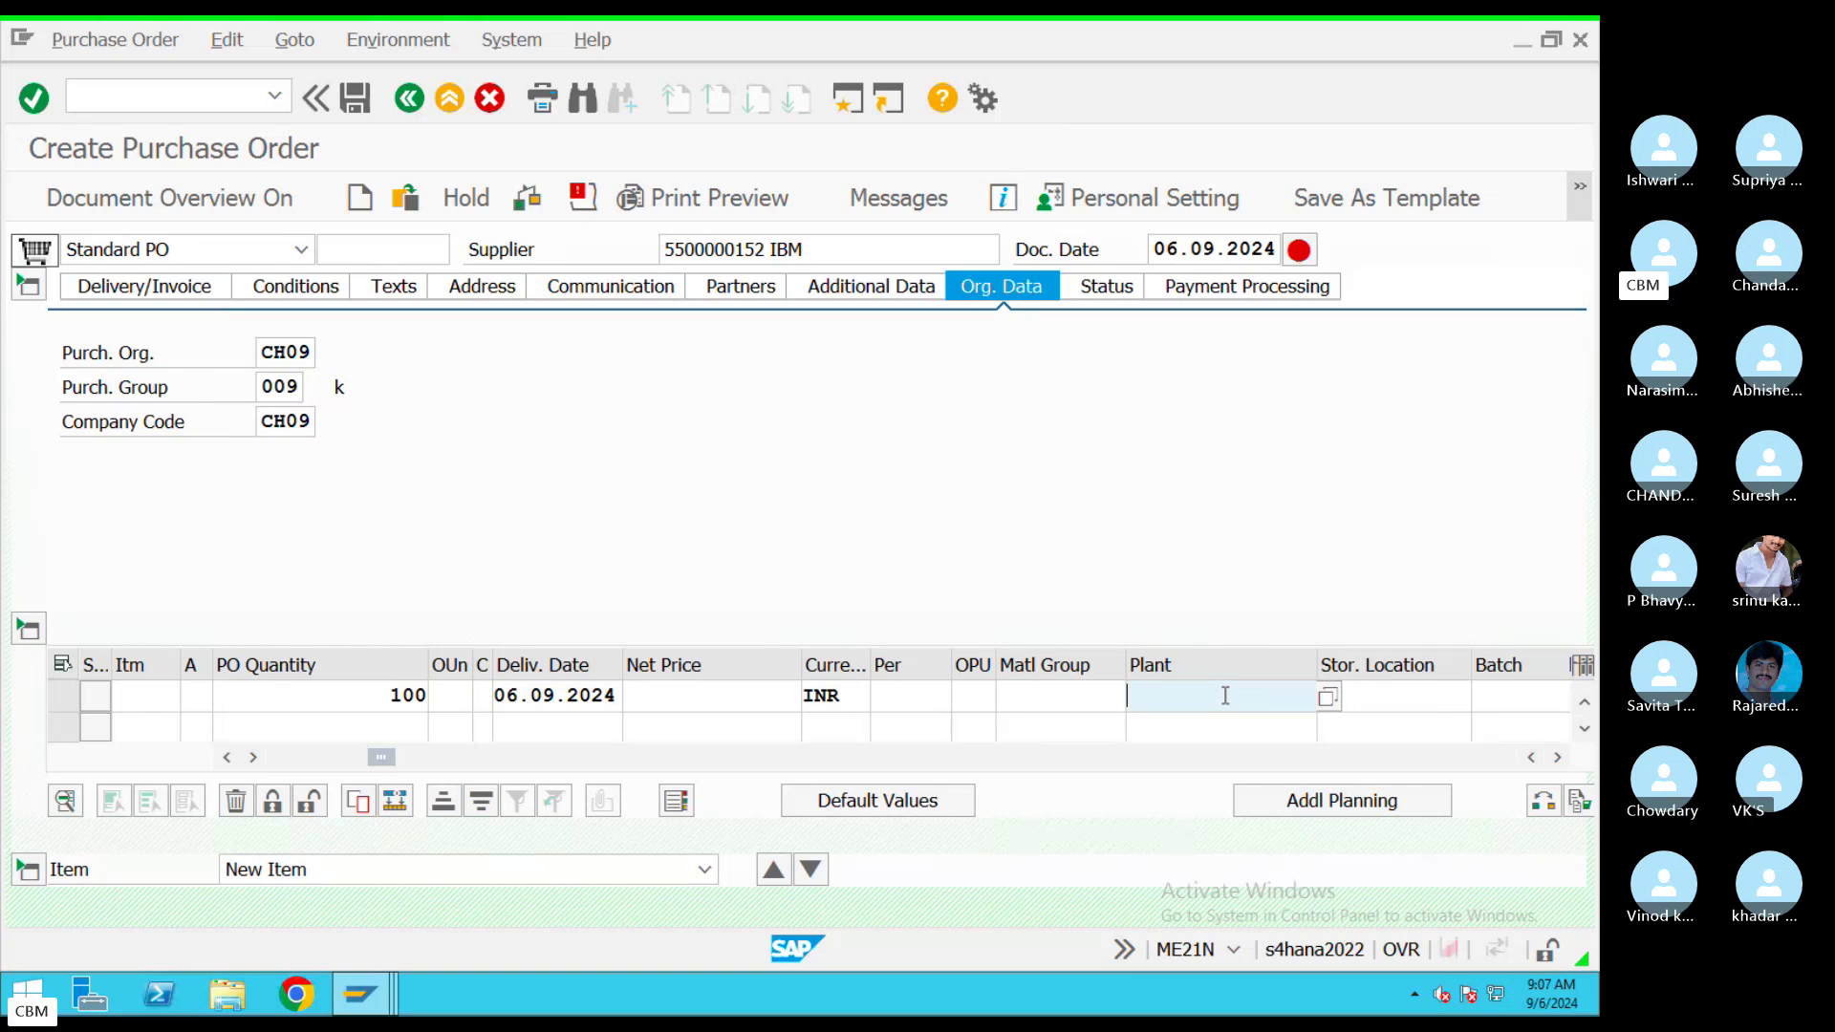
{"action": "type", "text": "CH09"}
{"action": "key", "text": "Tab"}
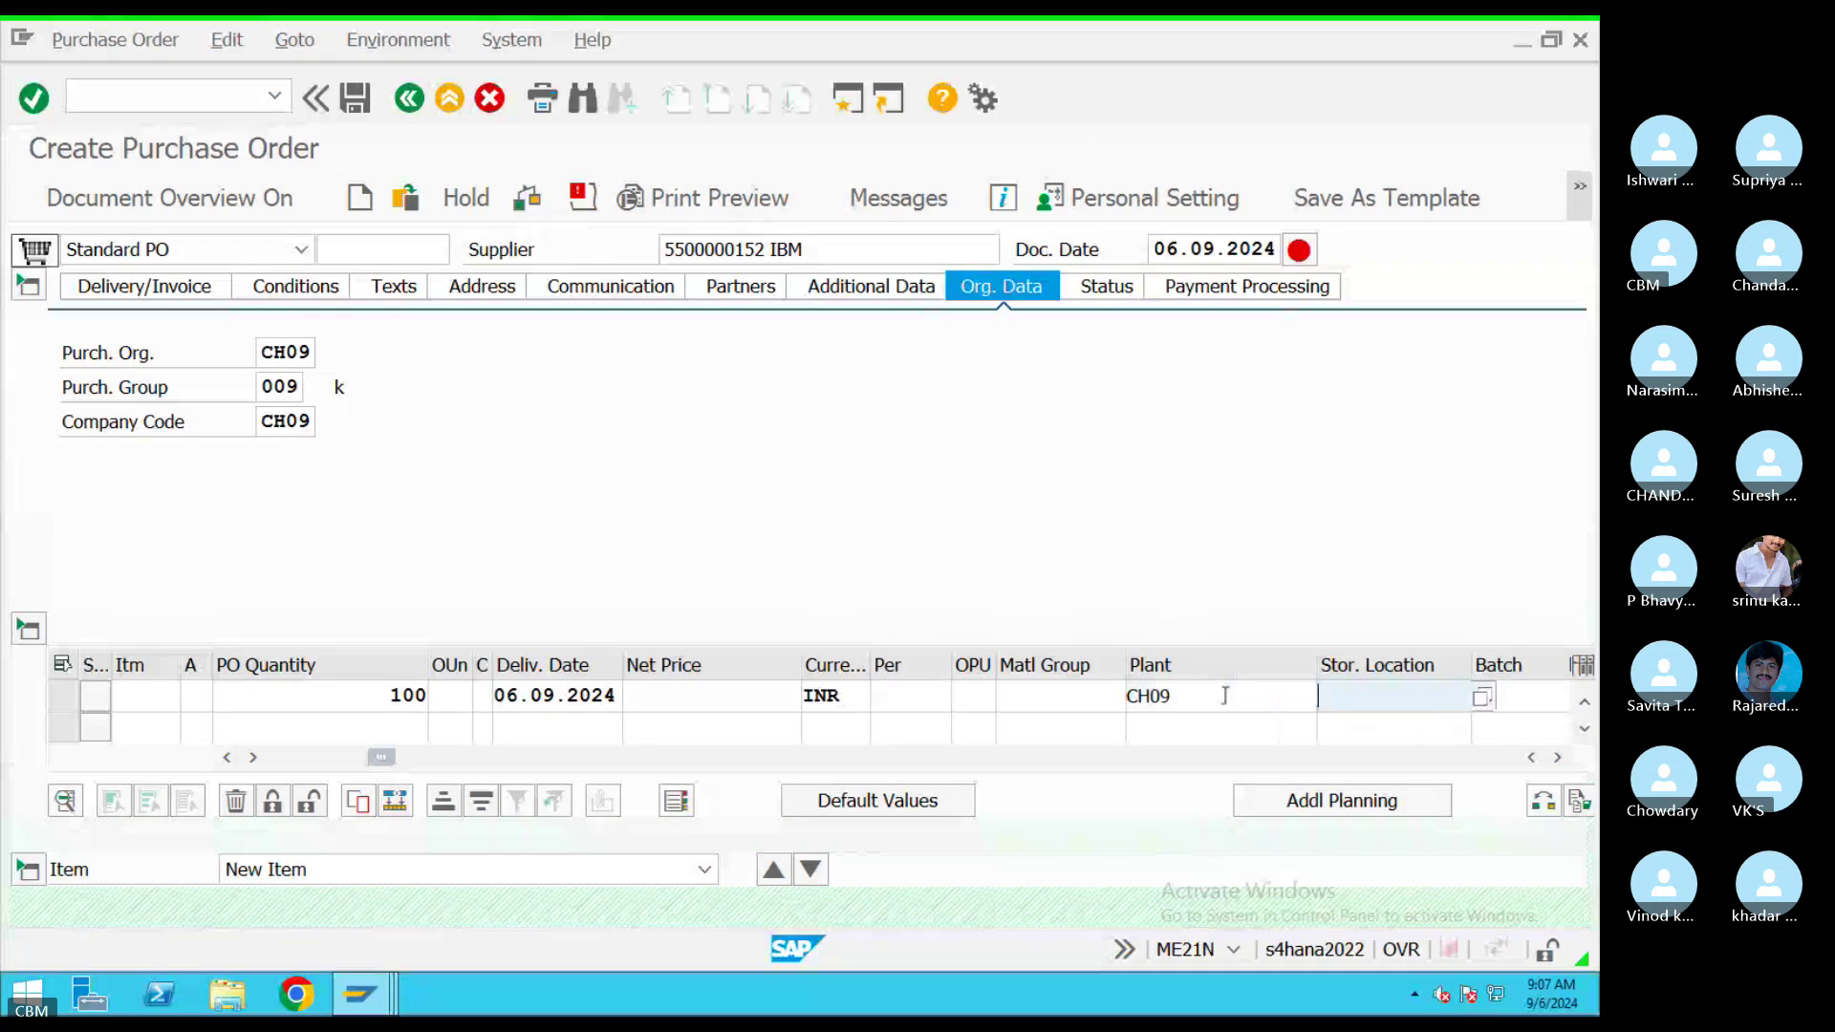
{"action": "type", "text": "HDY"}
{"action": "key", "text": "BackSpace"}
{"action": "key", "text": "BackSpace"}
{"action": "type", "text": "Y"}
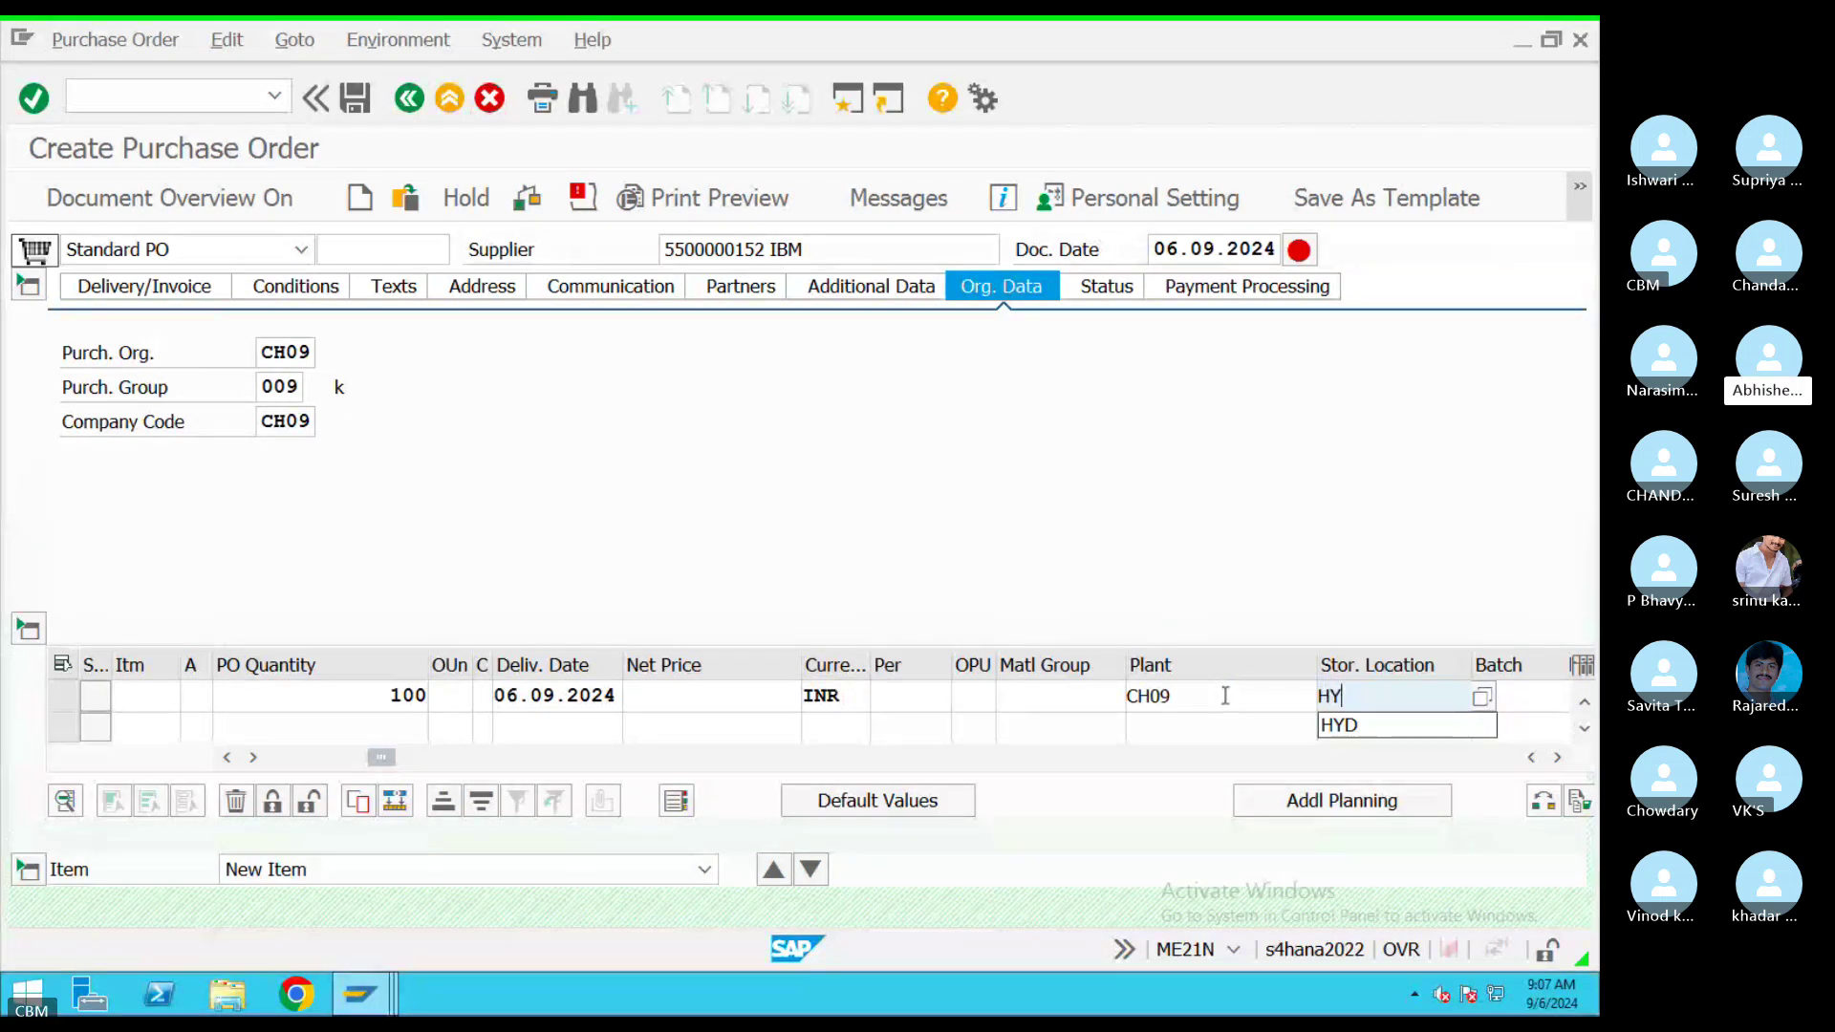
{"action": "type", "text": "D"}
{"action": "key", "text": "Return"}
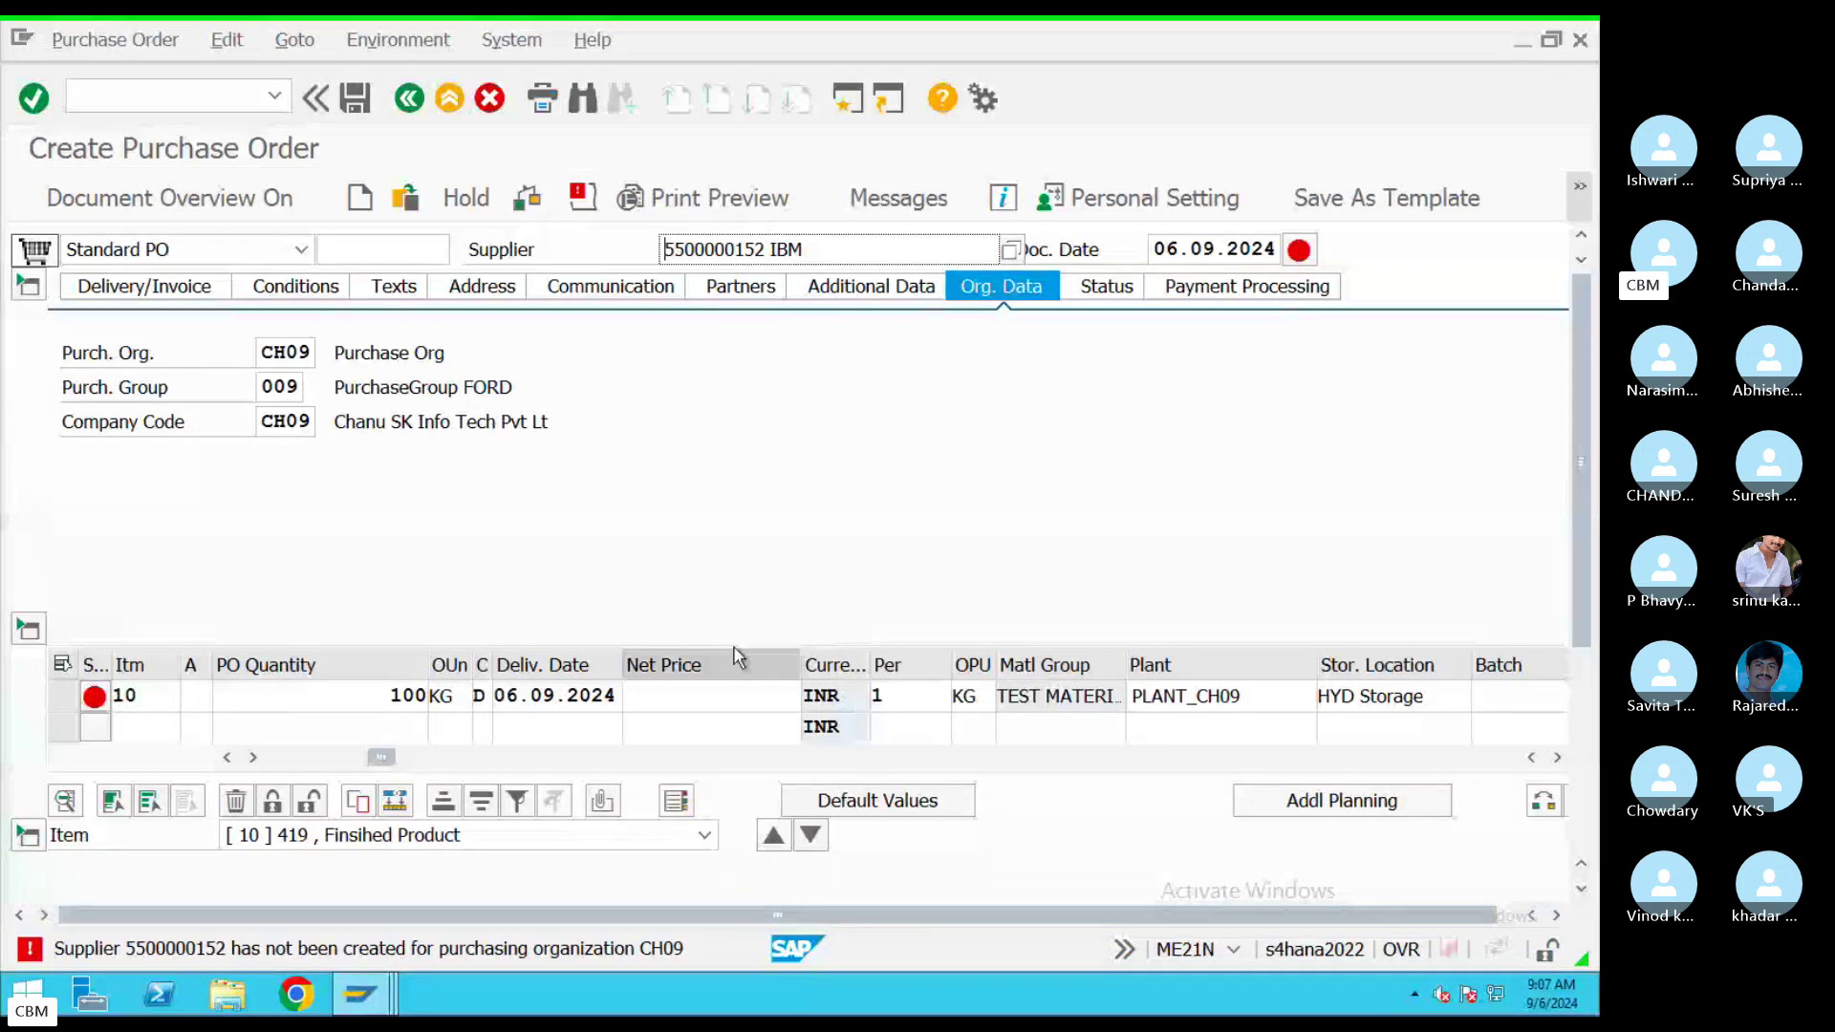
Replace the supplier with the first one listed for company code CH09 and confirm the change
{"action": "left_click", "coordinate": [1011, 254]}
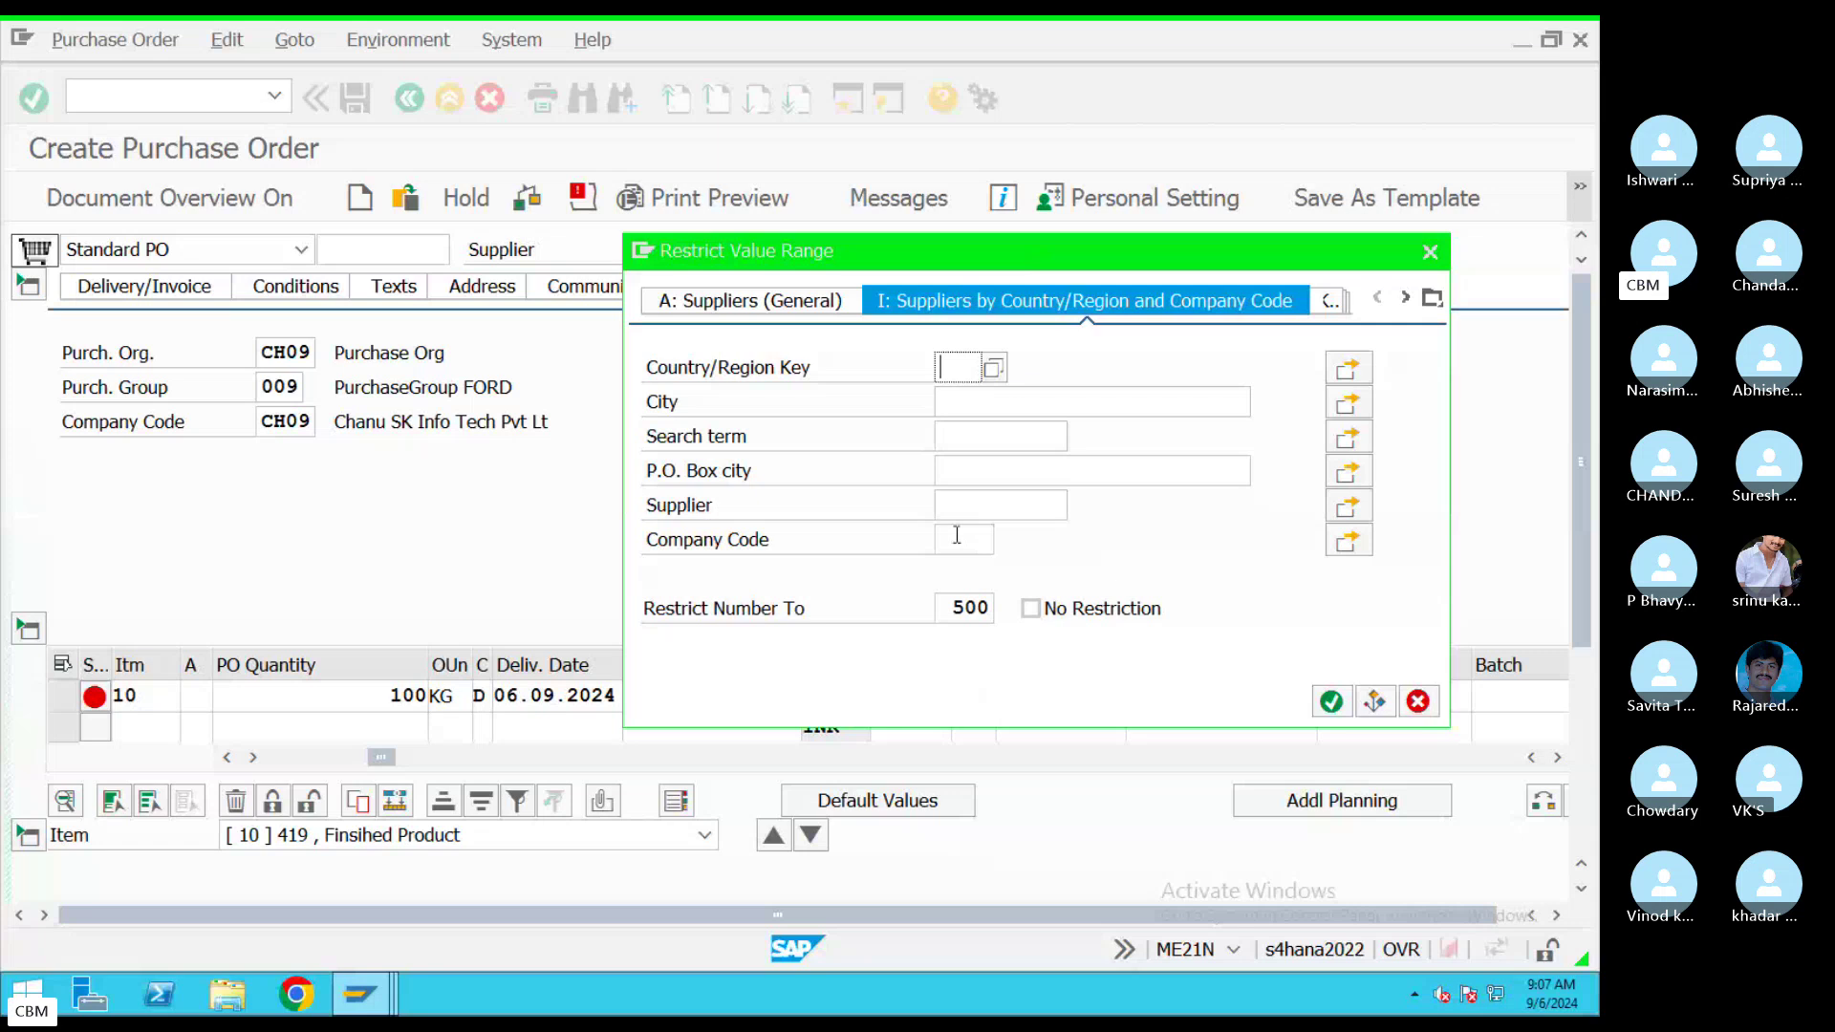
{"action": "left_click", "coordinate": [956, 538]}
{"action": "type", "text": "CH0"}
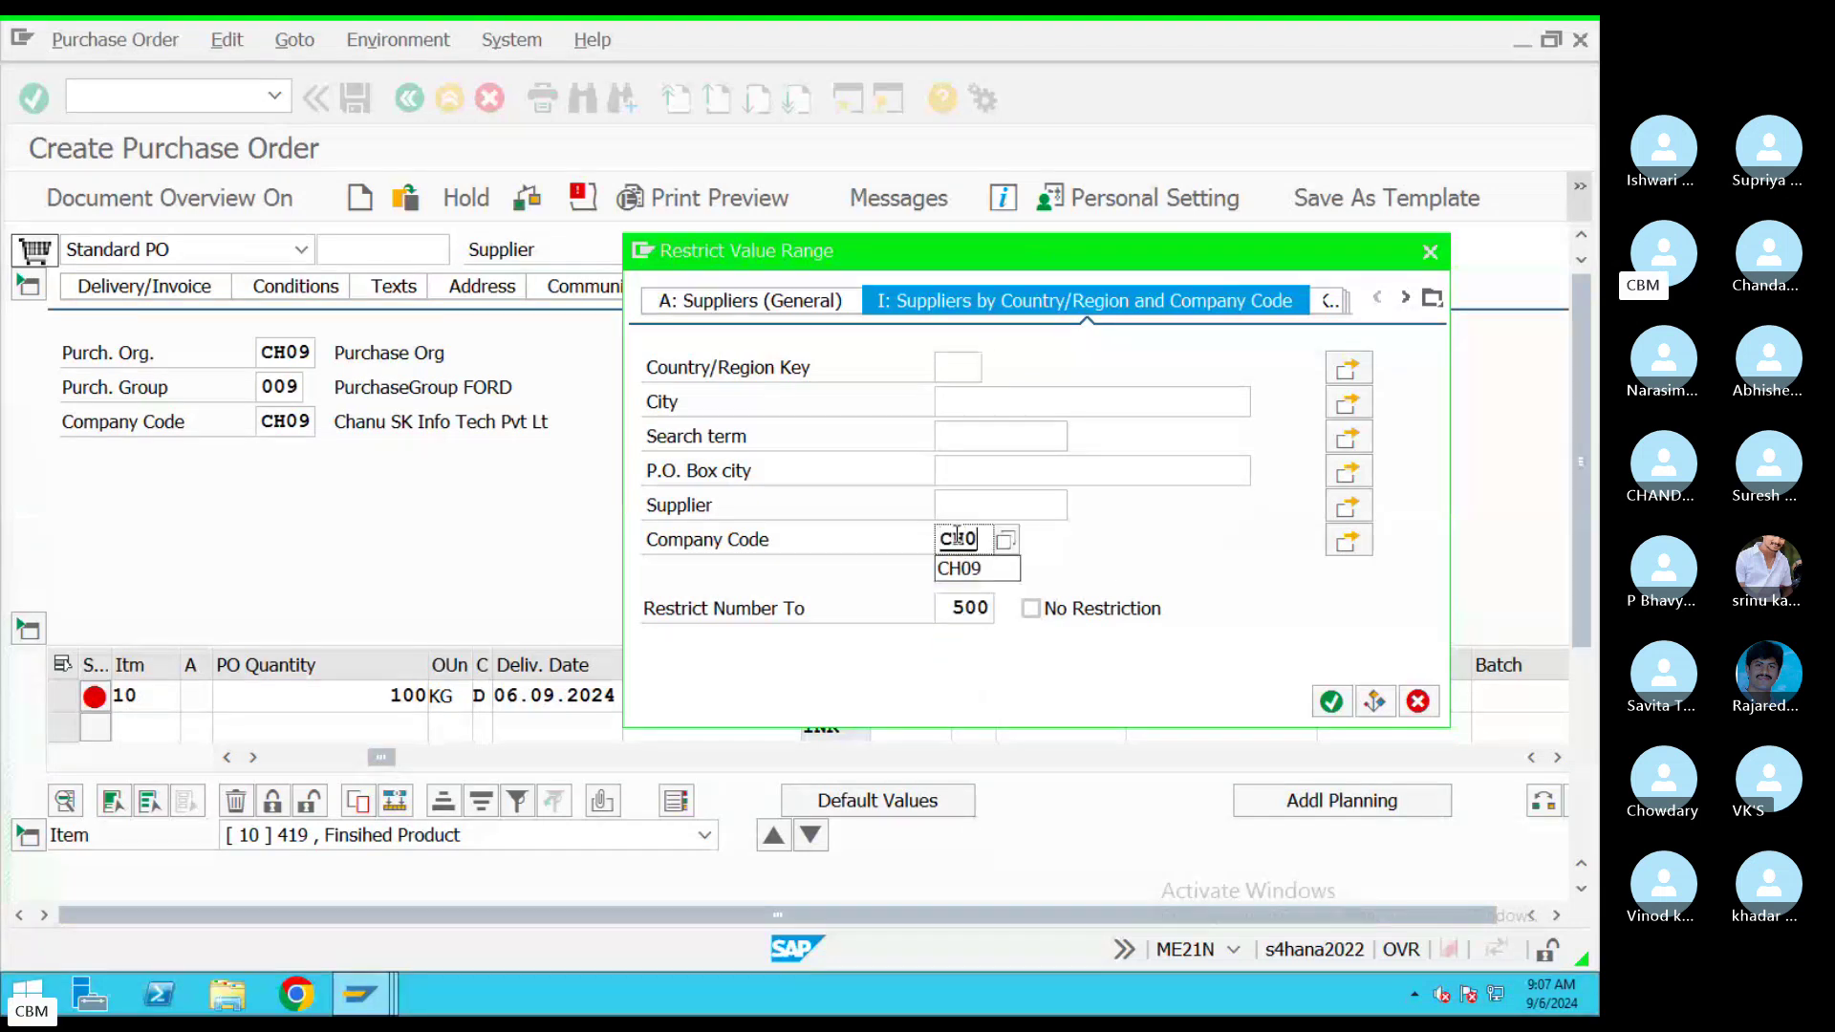
{"action": "type", "text": "9"}
{"action": "key", "text": "Return"}
{"action": "double_click", "coordinate": [698, 413]}
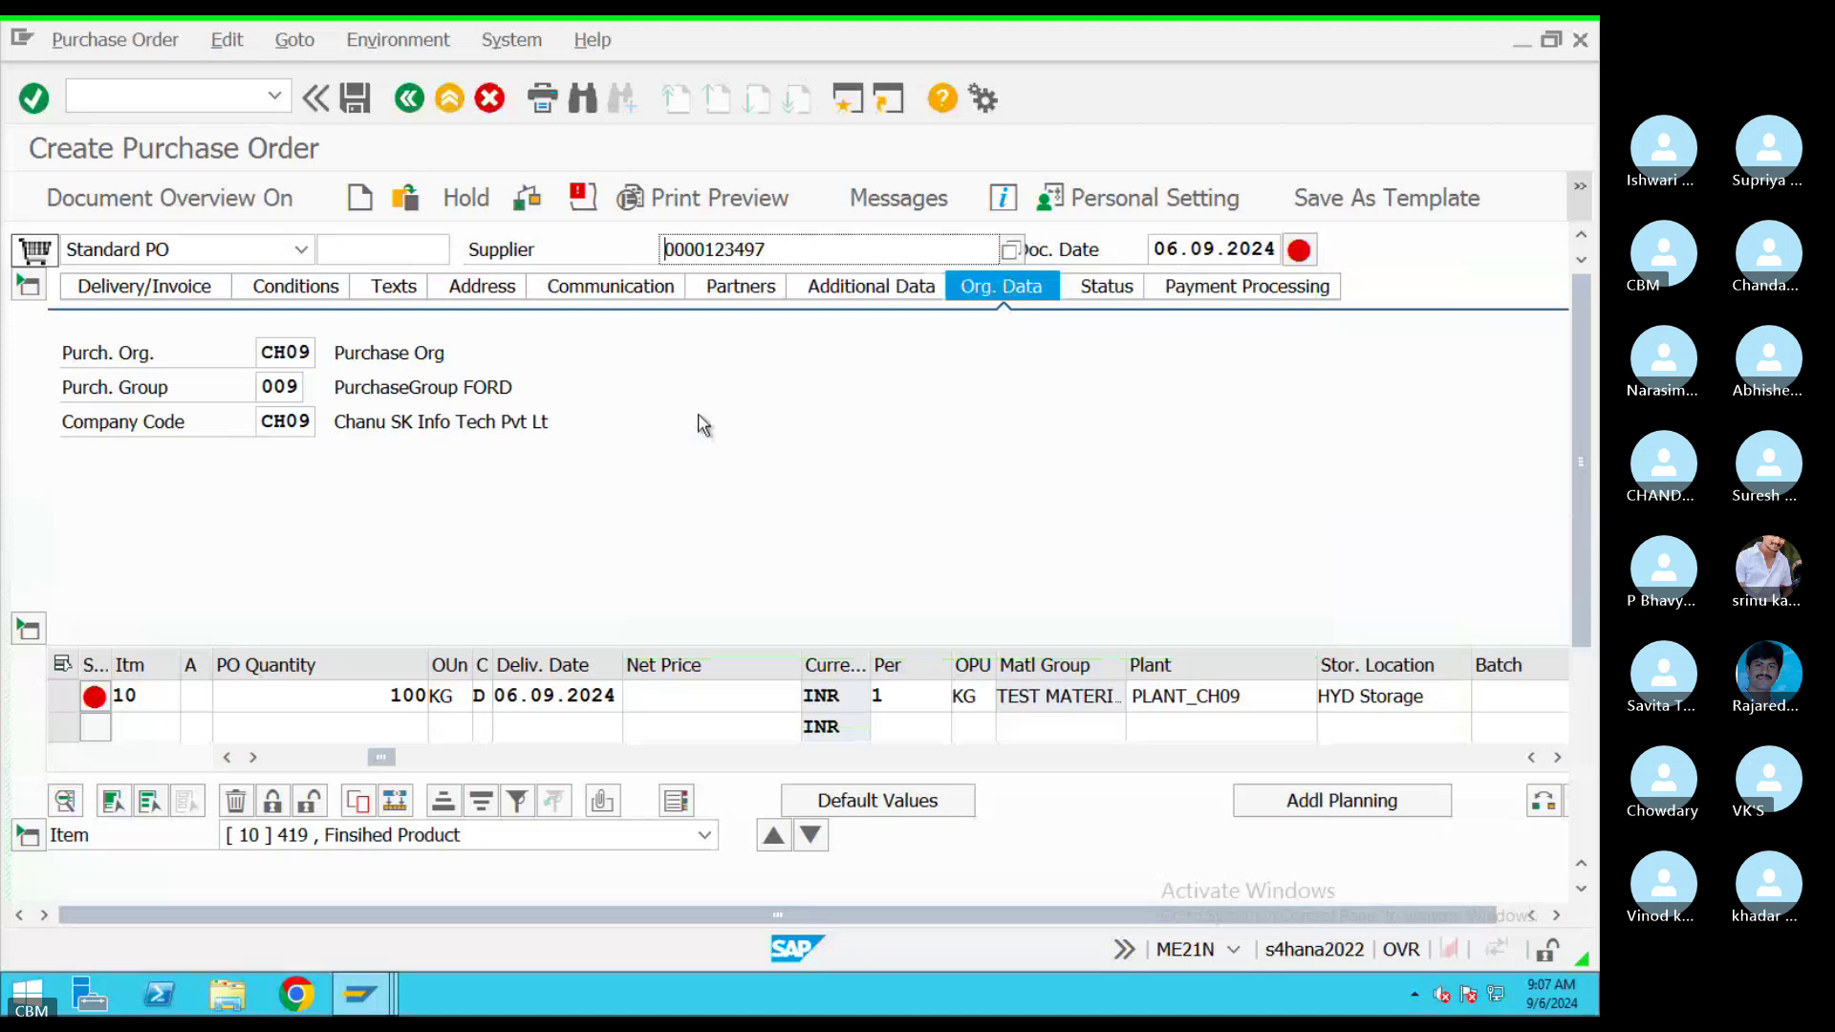
{"action": "key", "text": "Return"}
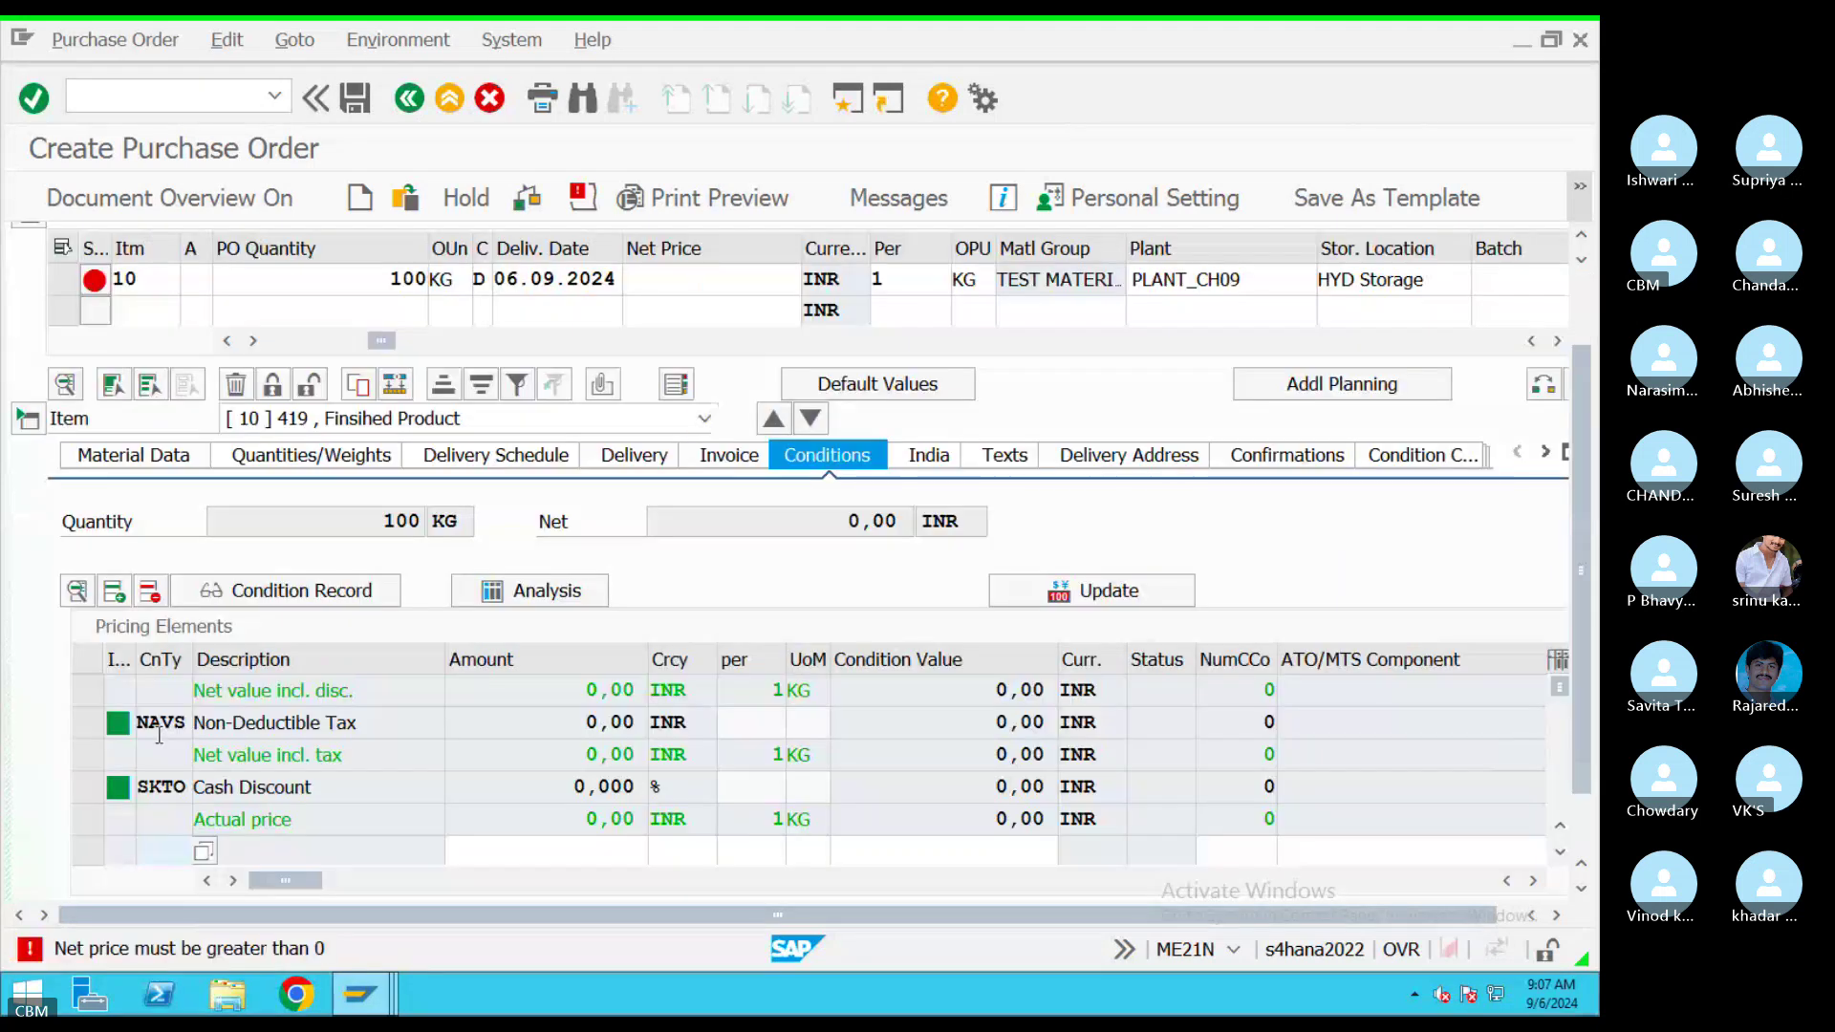
Add pricing condition PBxx with an amount of 100 to the item's conditions
{"action": "type", "text": "PBxx"}
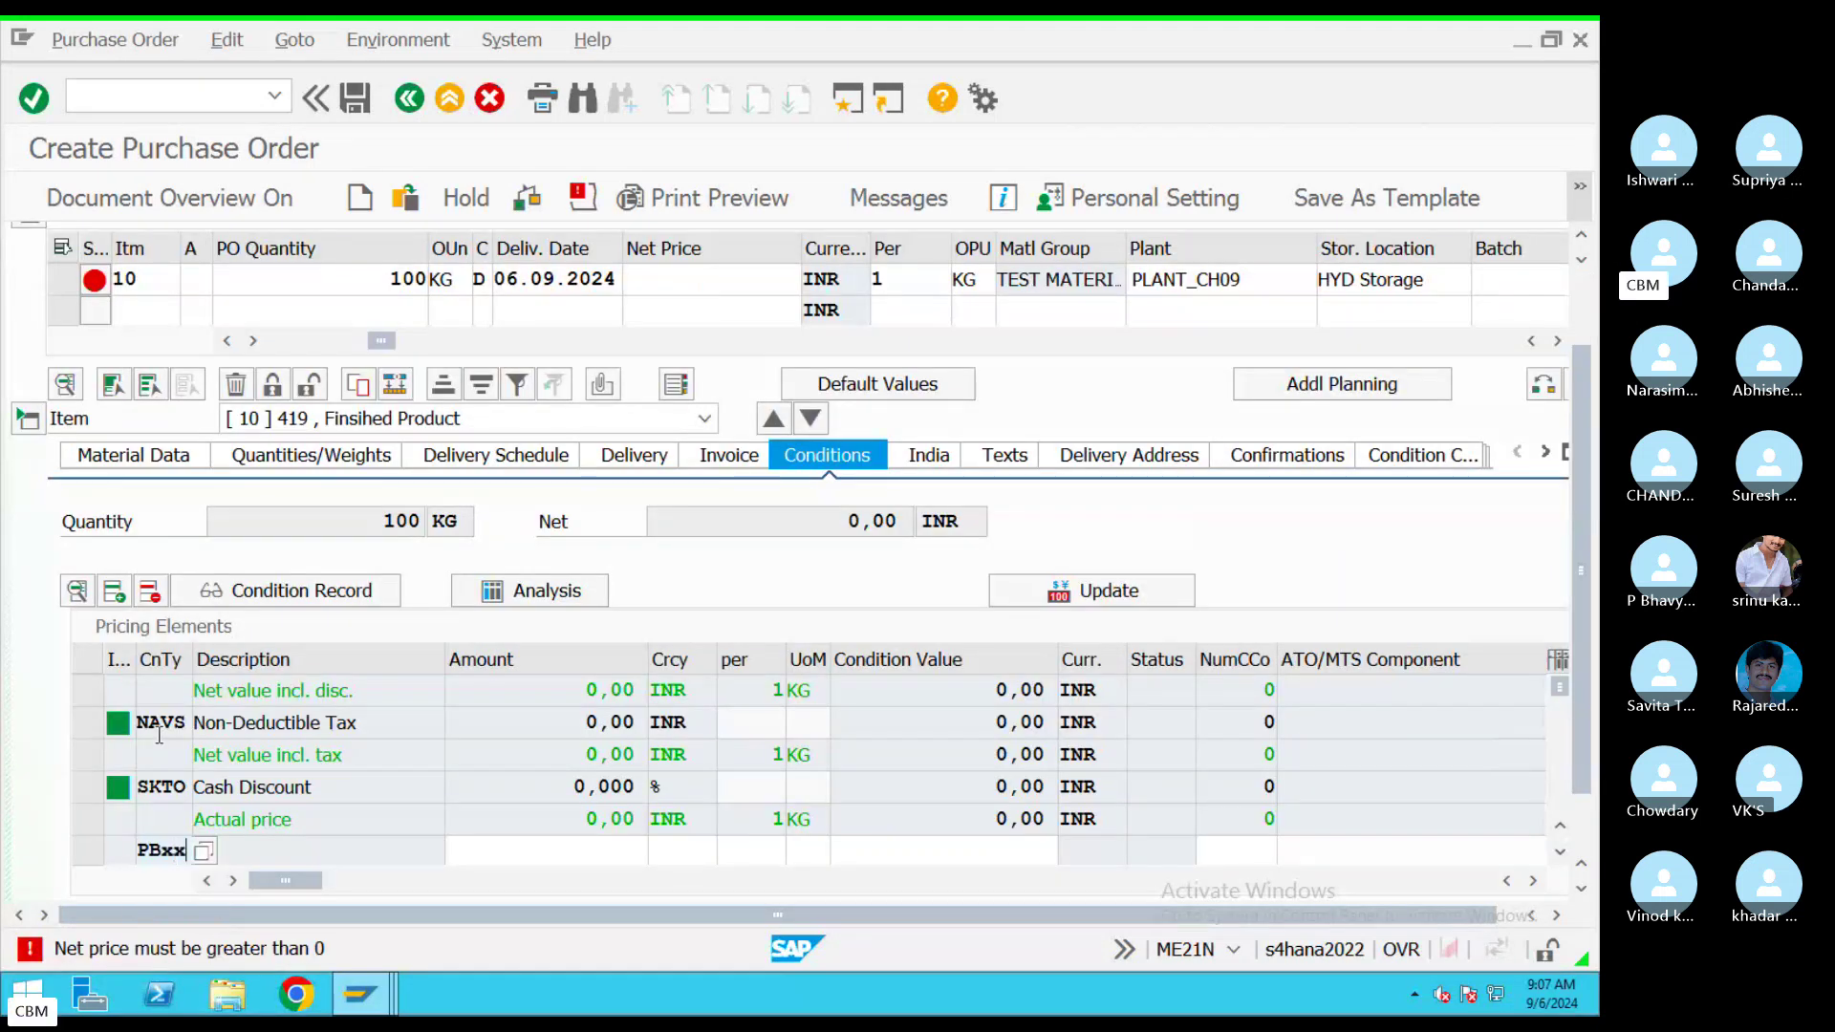
{"action": "left_click", "coordinate": [550, 849]}
{"action": "type", "text": "100"}
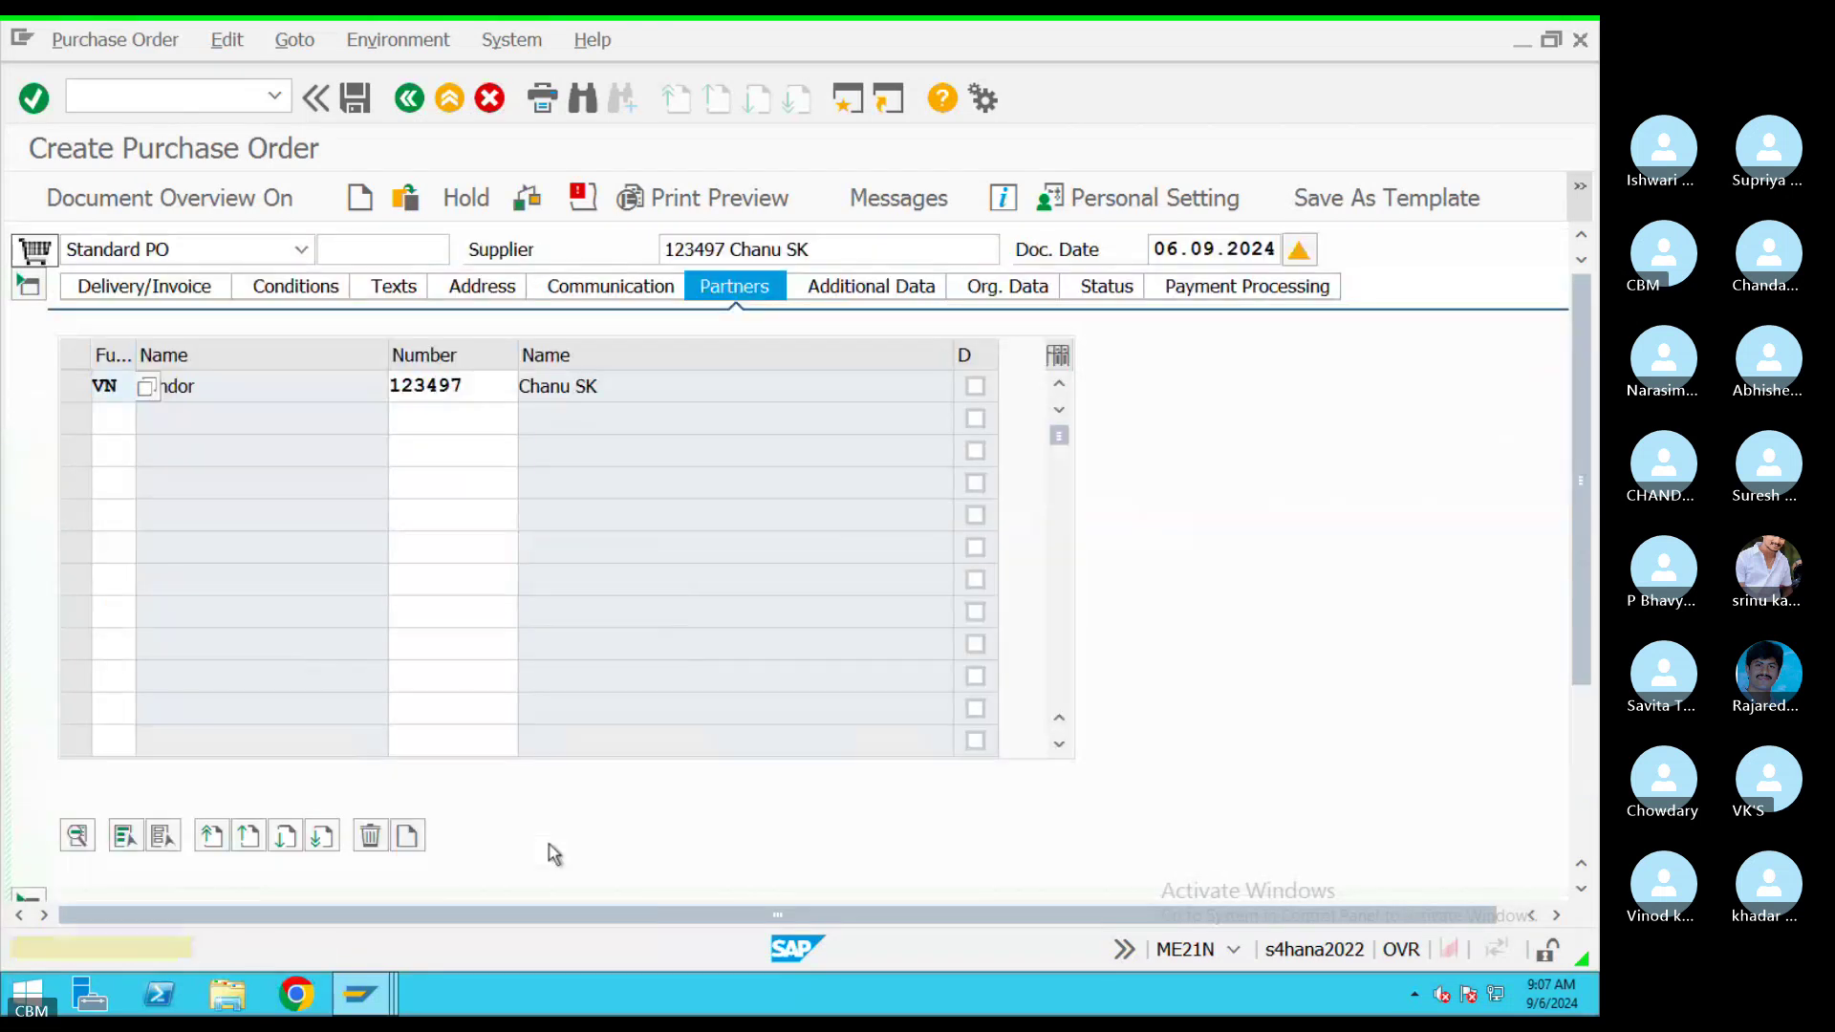
Check the delivery and invoice data in the header, and open the print preview of the purchase order
{"action": "left_click", "coordinate": [160, 293]}
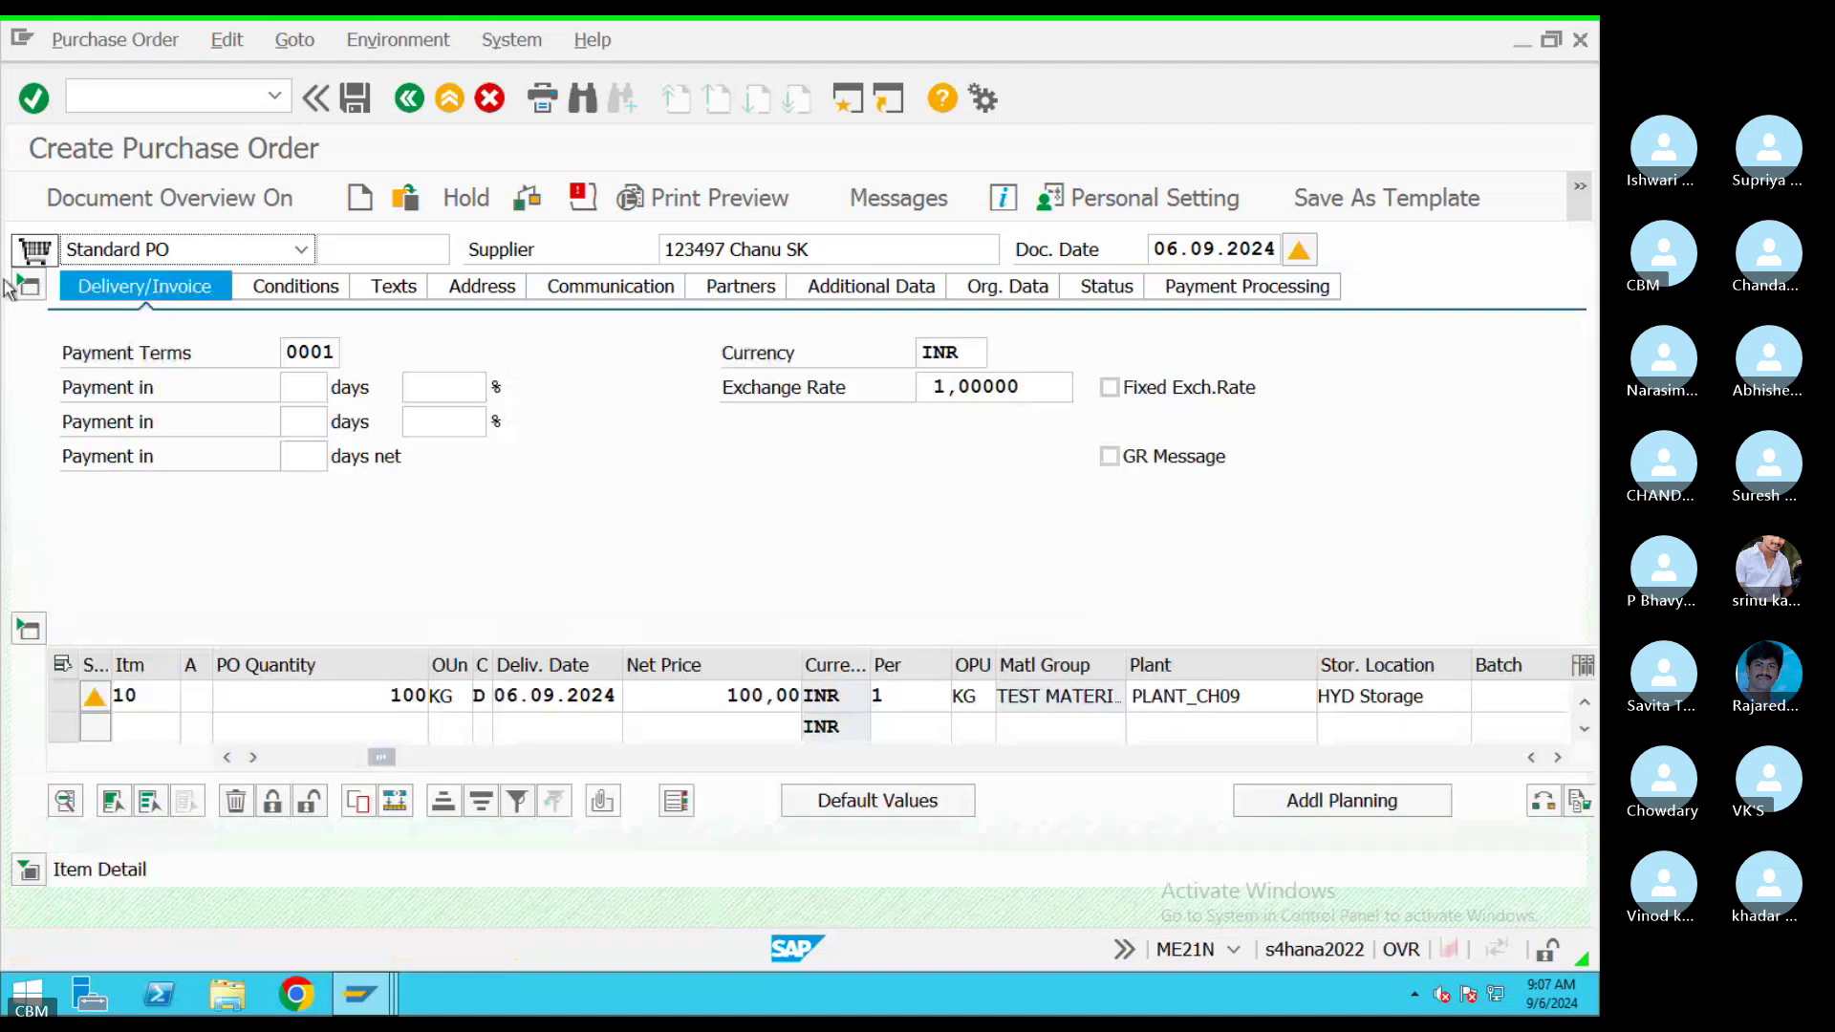
{"action": "left_click", "coordinate": [718, 201]}
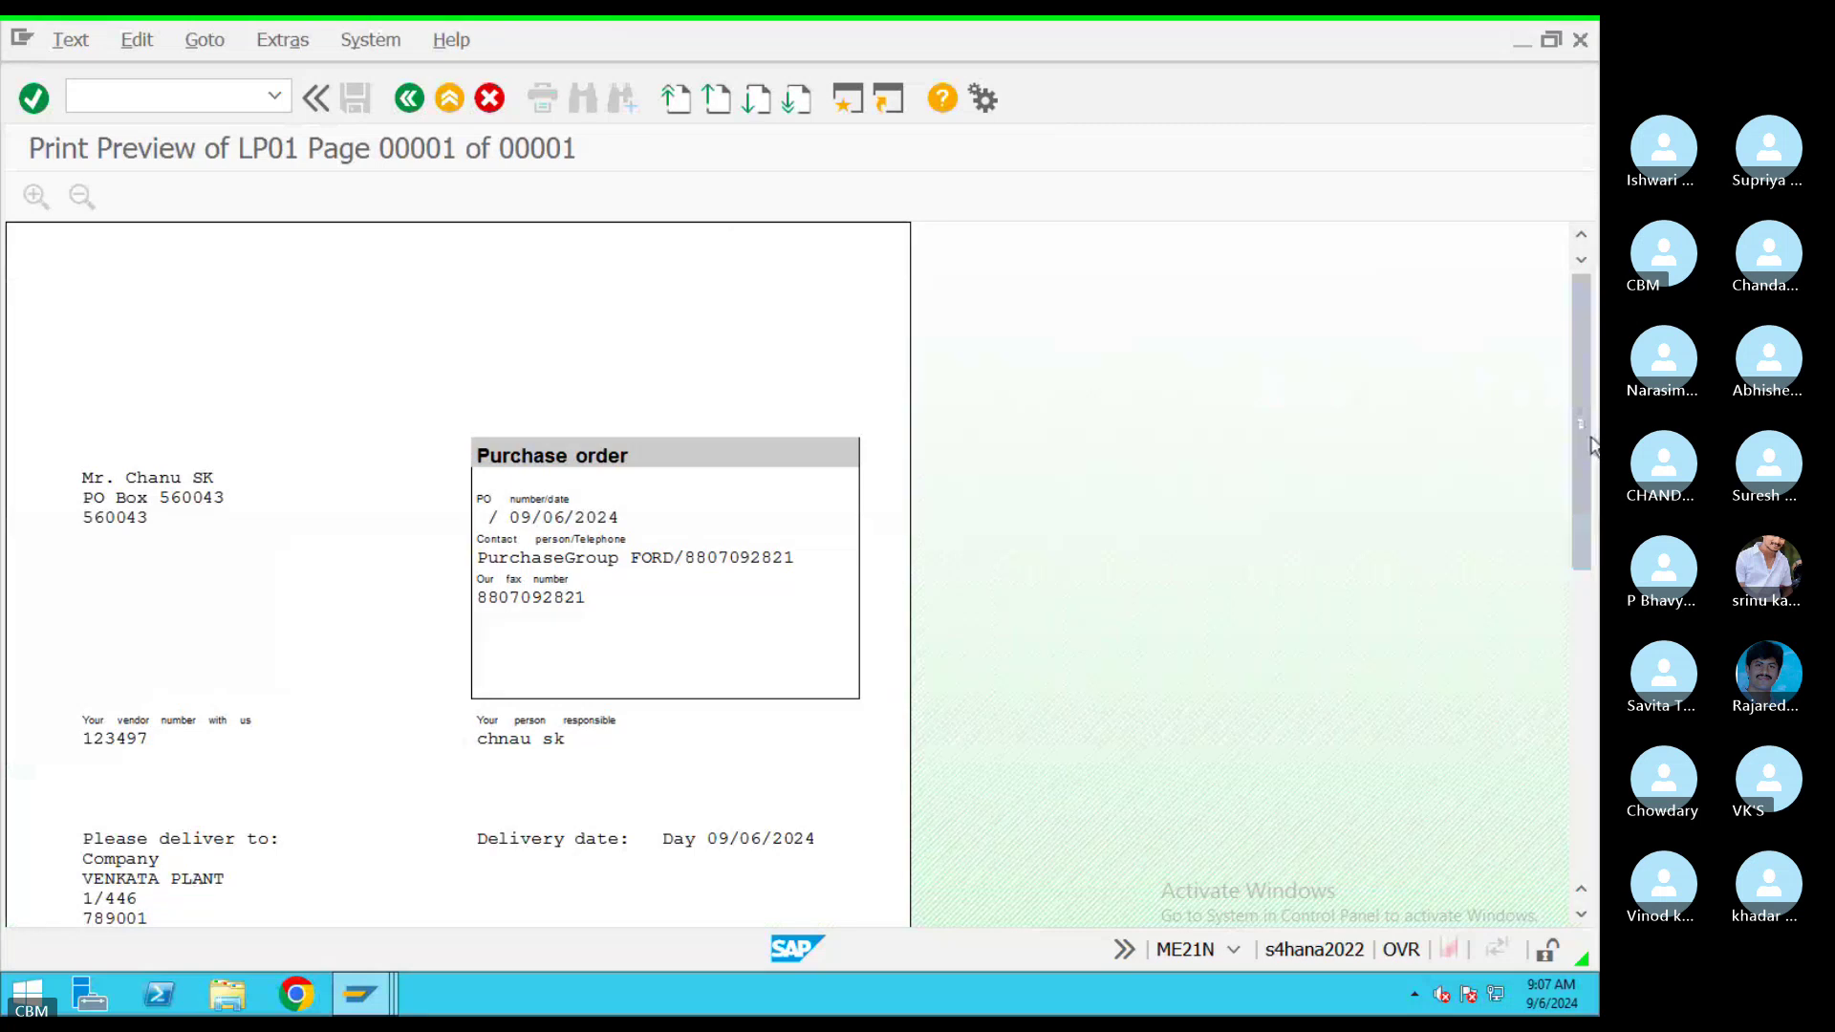
Review the full print preview of the purchase order, leave it, and save the purchase order
{"action": "left_click_drag", "start_coordinate": [1590, 444], "coordinate": [1579, 648]}
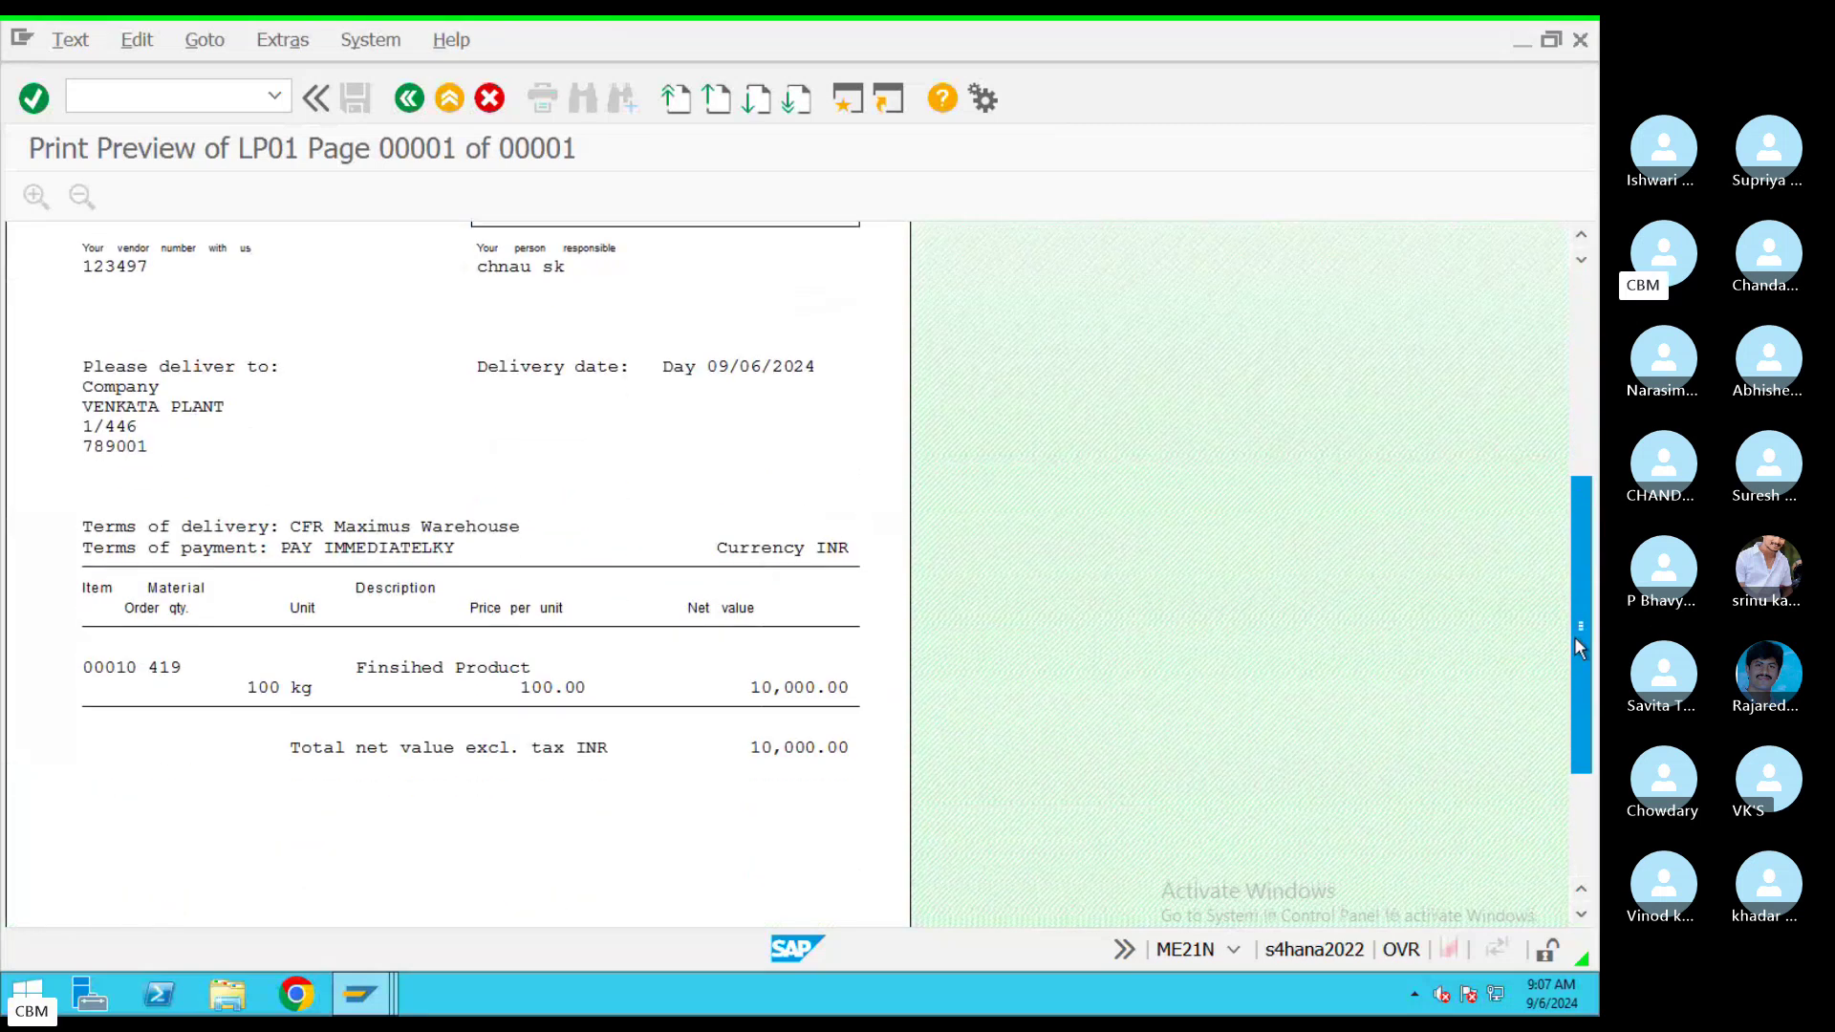
{"action": "left_click_drag", "start_coordinate": [1579, 648], "coordinate": [1572, 401]}
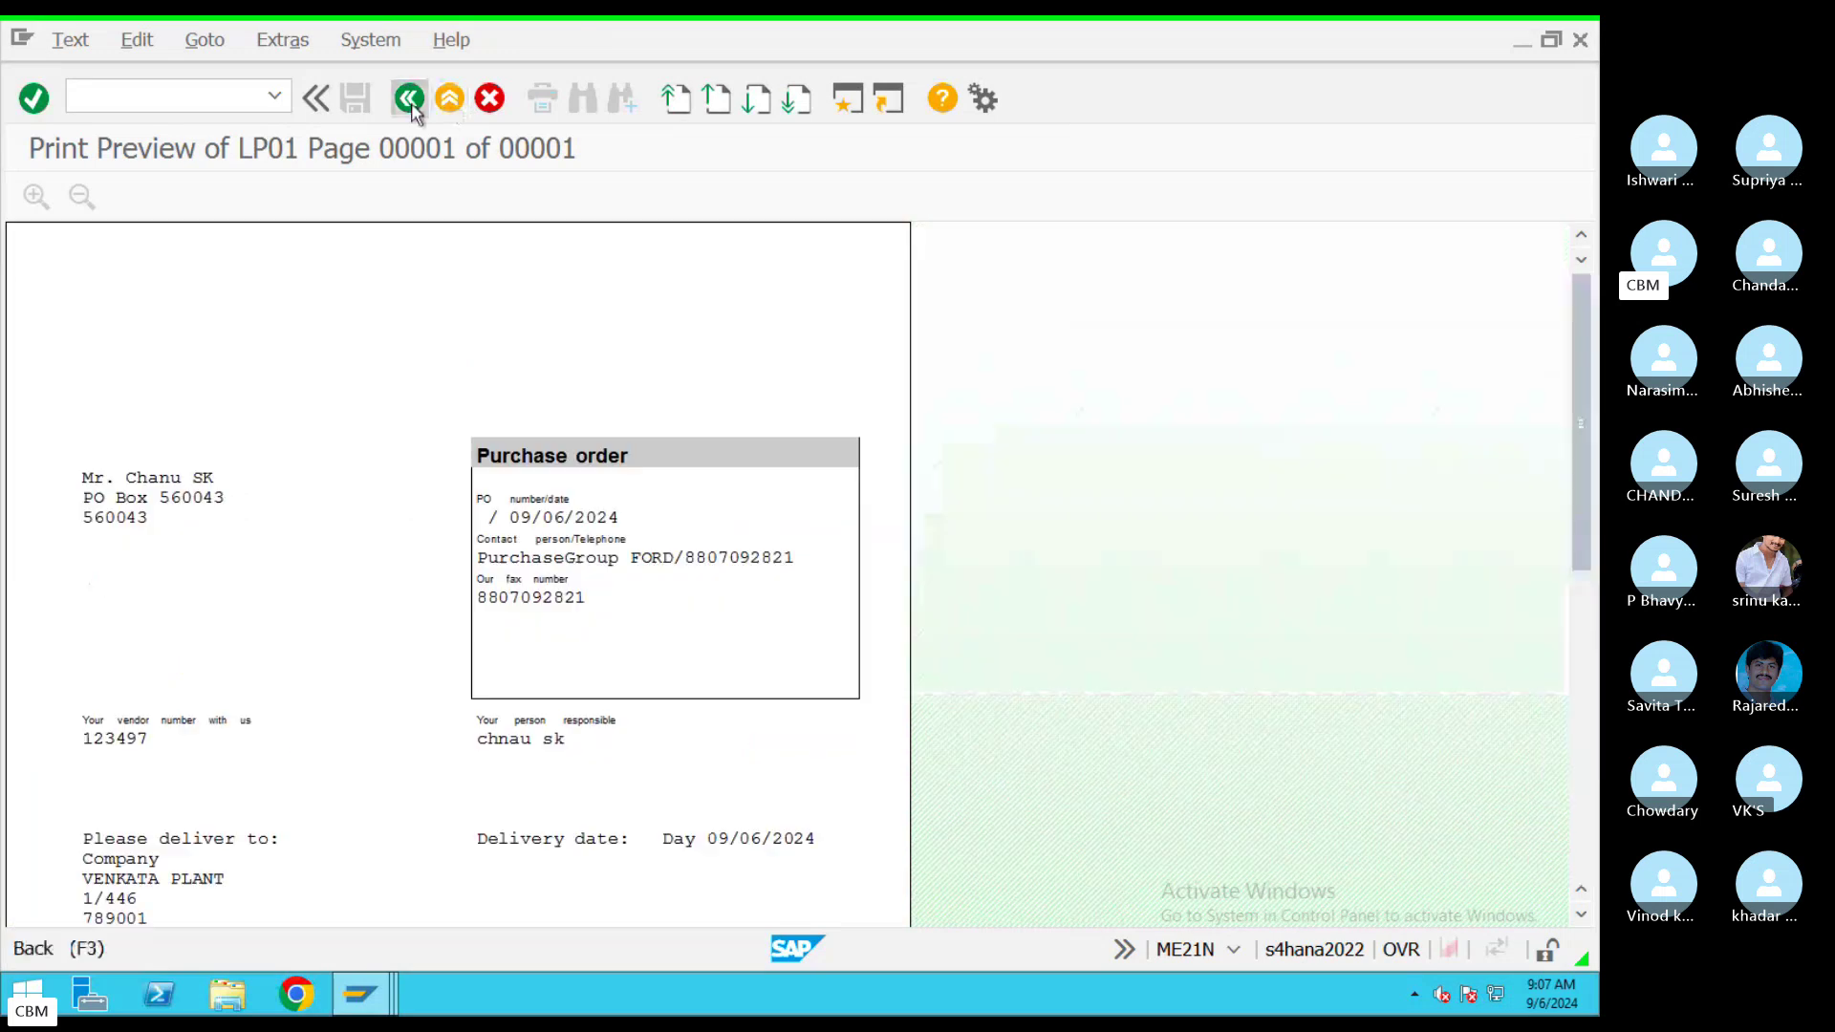
{"action": "left_click", "coordinate": [409, 98]}
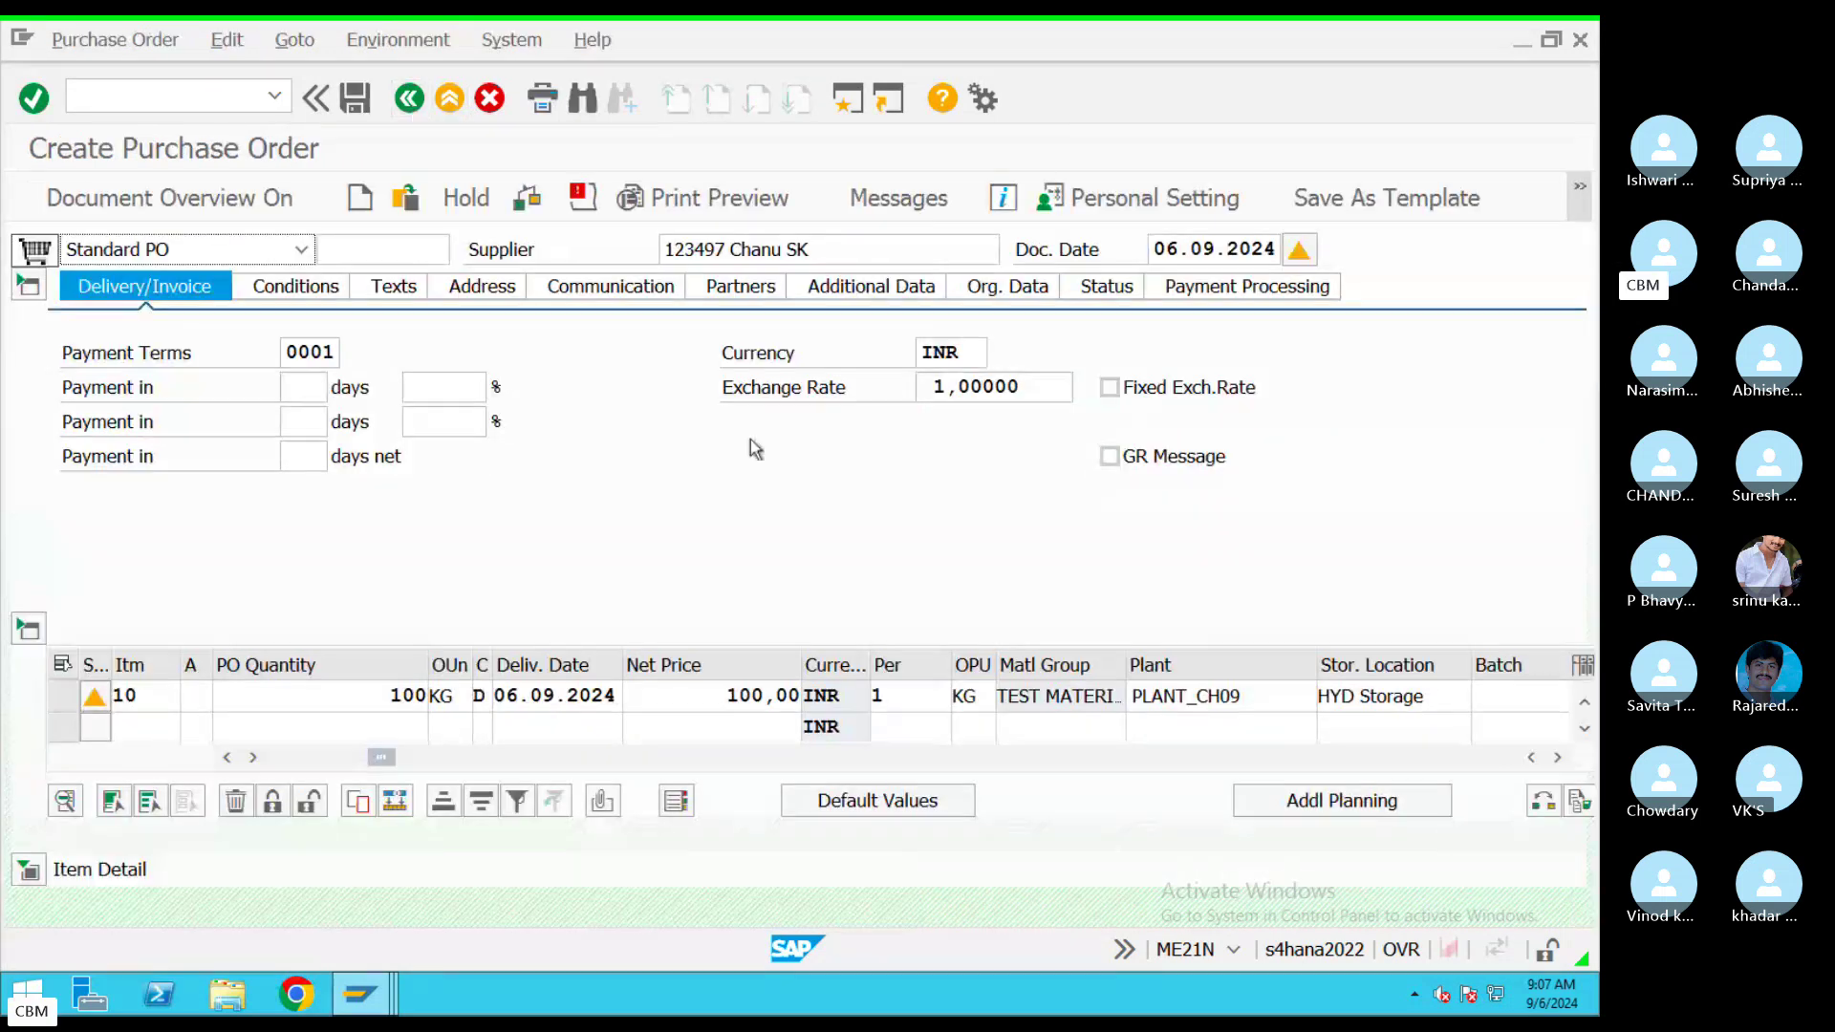
{"action": "left_click", "coordinate": [355, 99]}
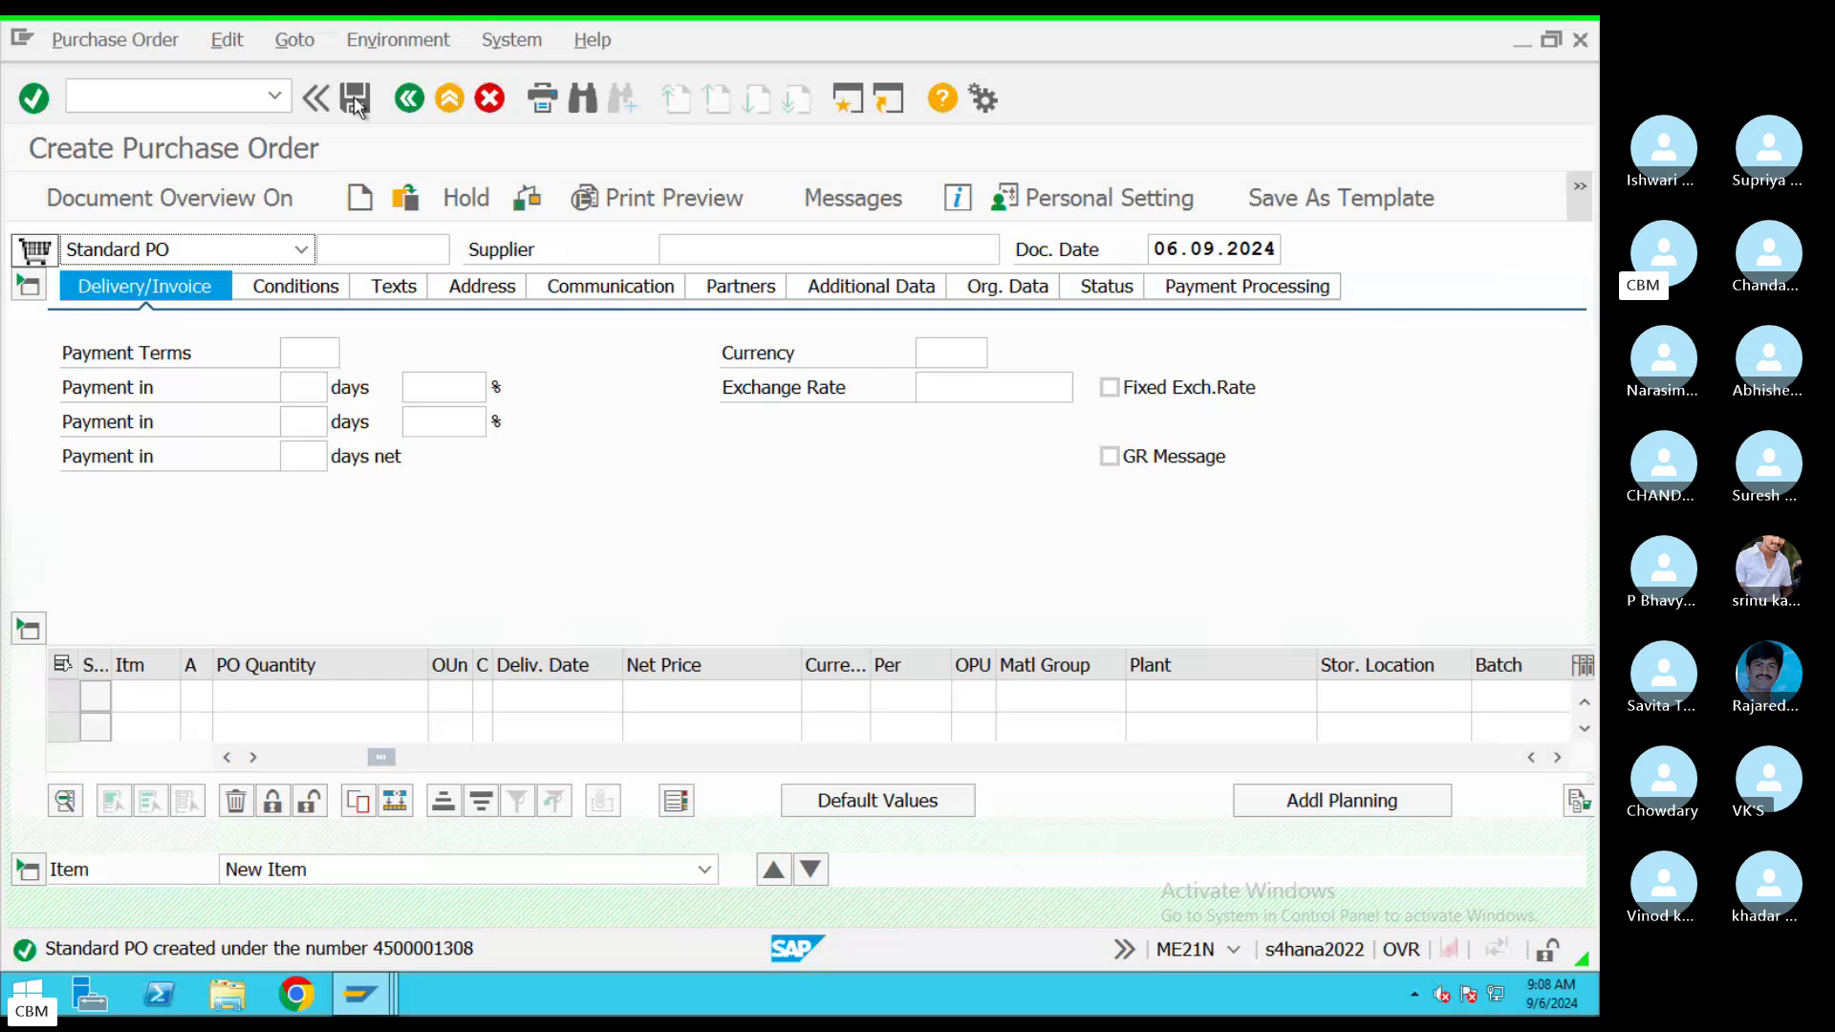
Display the saved purchase order in ME23N and check the item's net price and PBXX condition value
{"action": "left_click", "coordinate": [449, 98]}
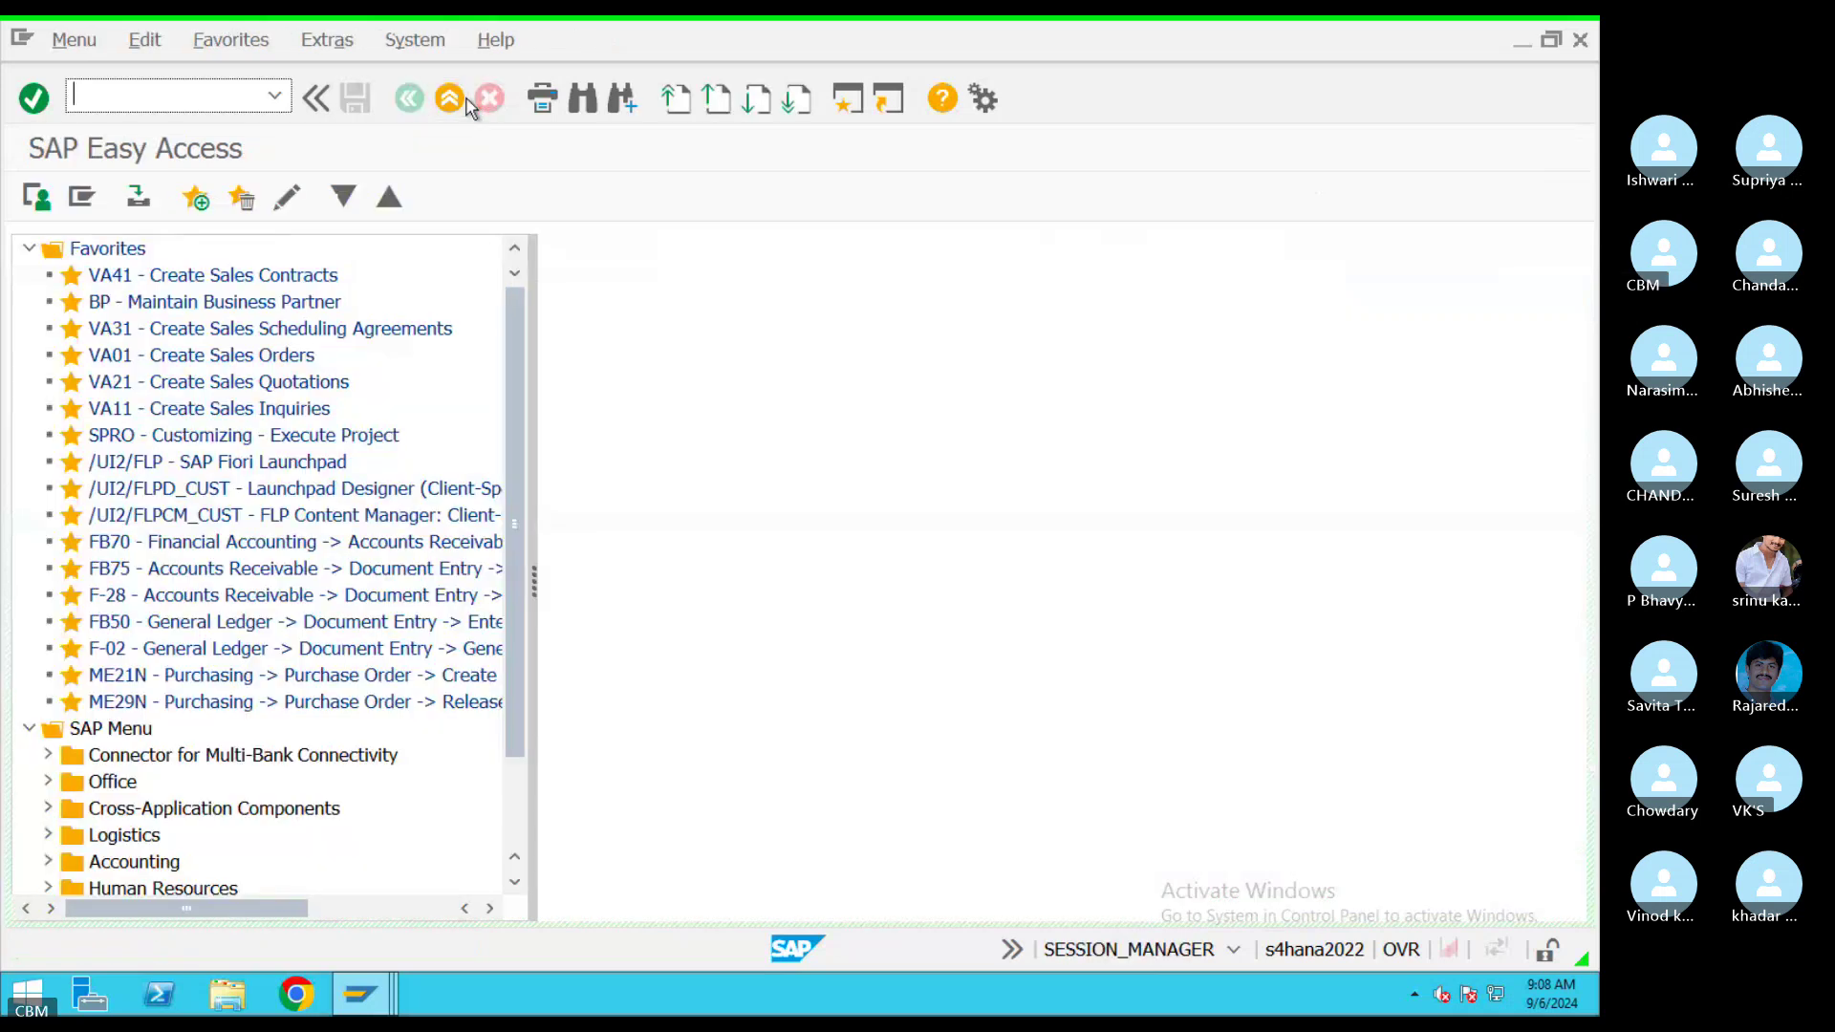
{"action": "type", "text": "me23n"}
{"action": "key", "text": "Return"}
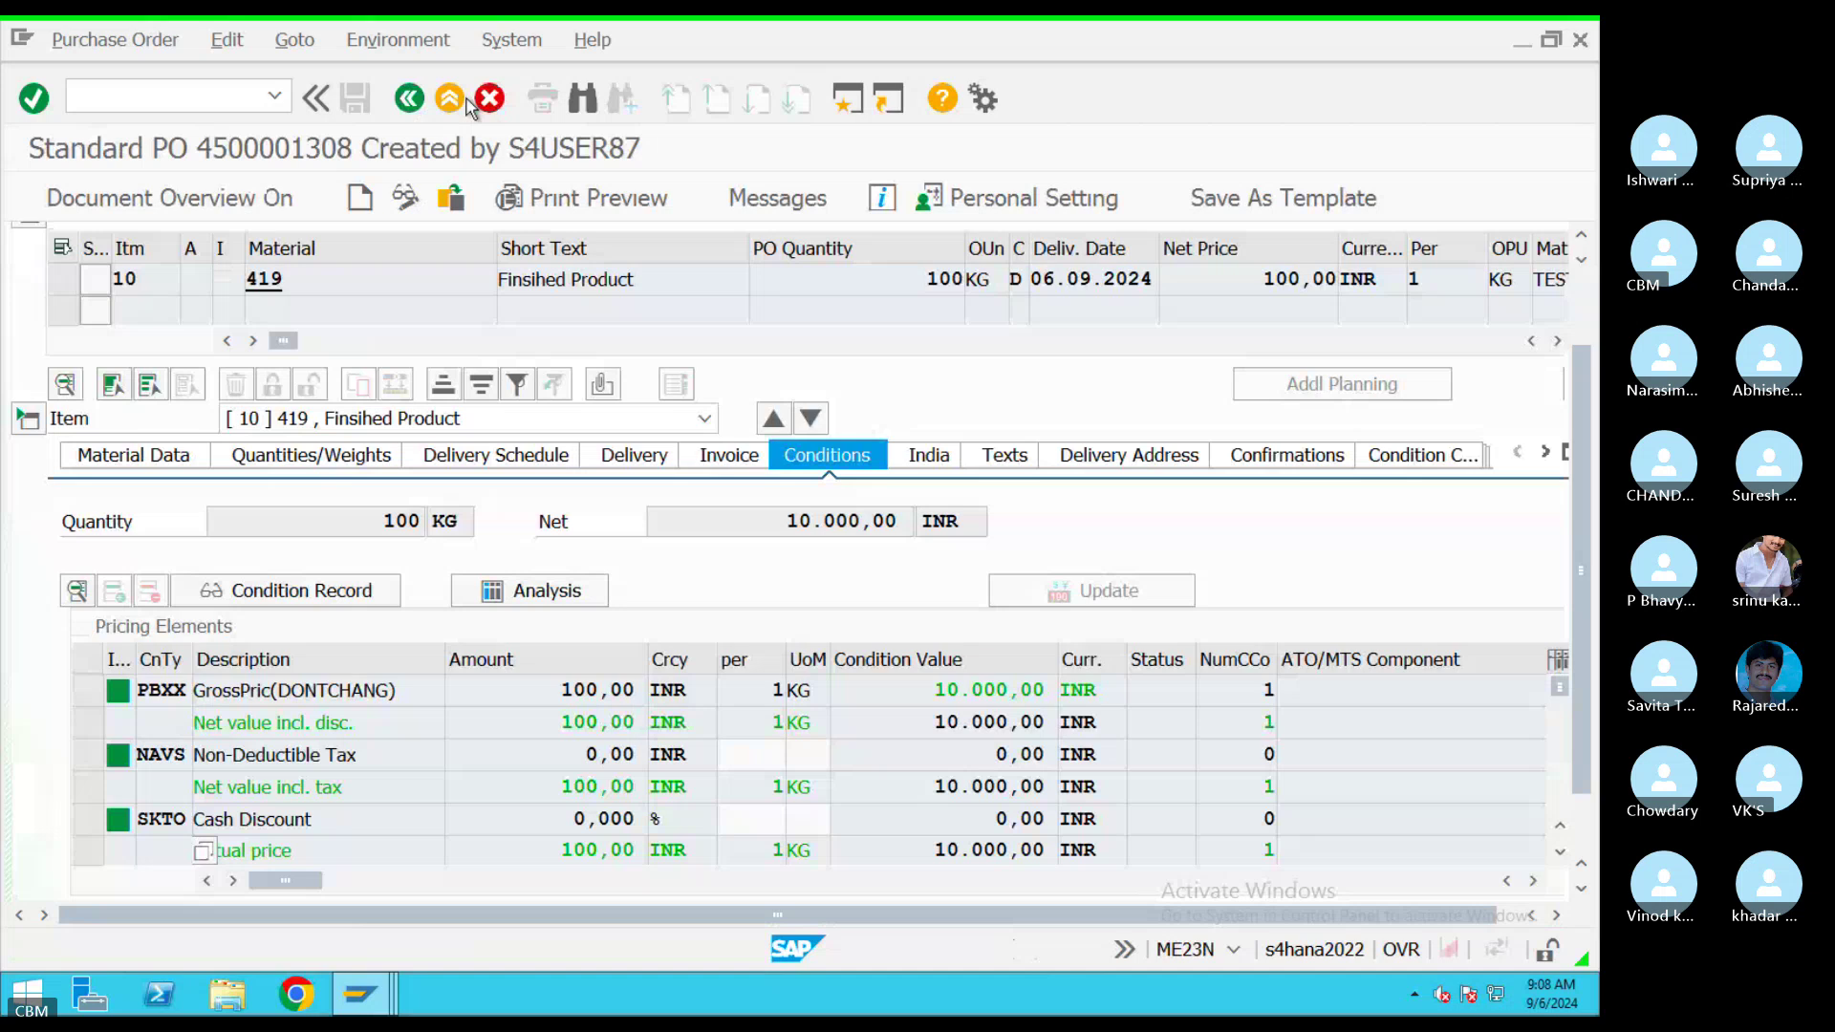
{"action": "left_click", "coordinate": [1299, 278]}
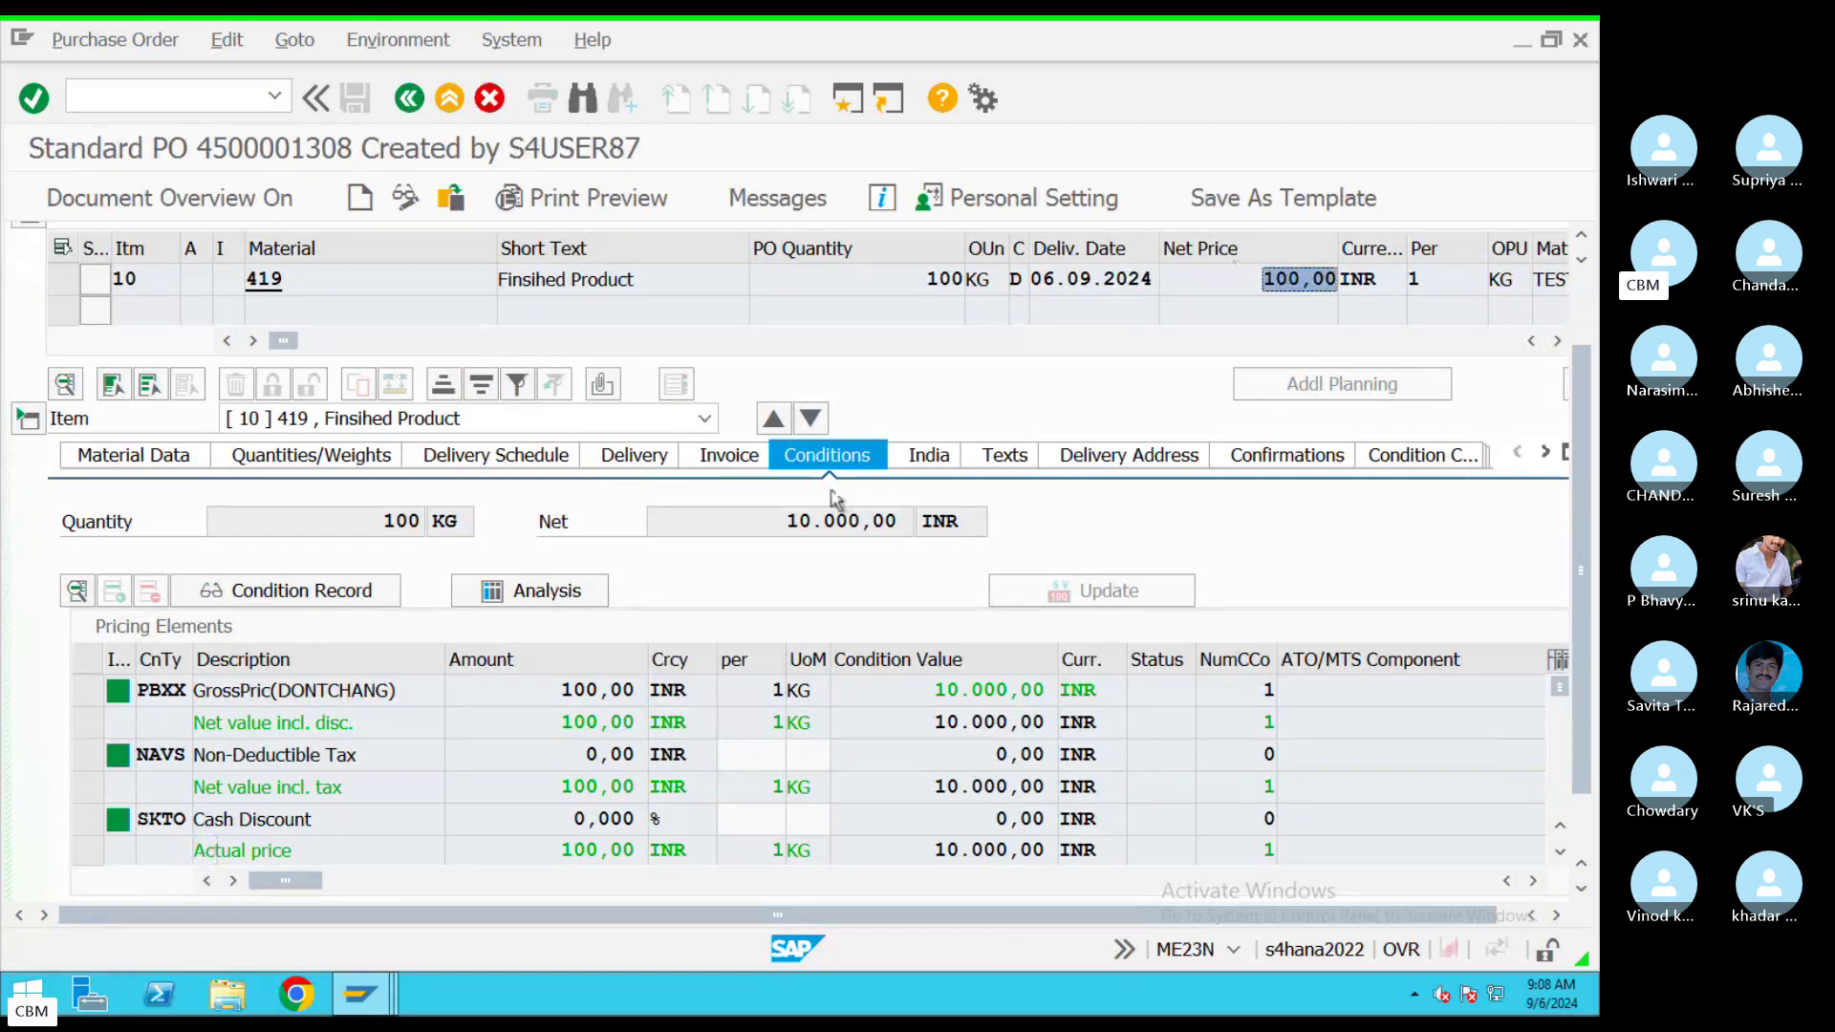
{"action": "left_click", "coordinate": [935, 699]}
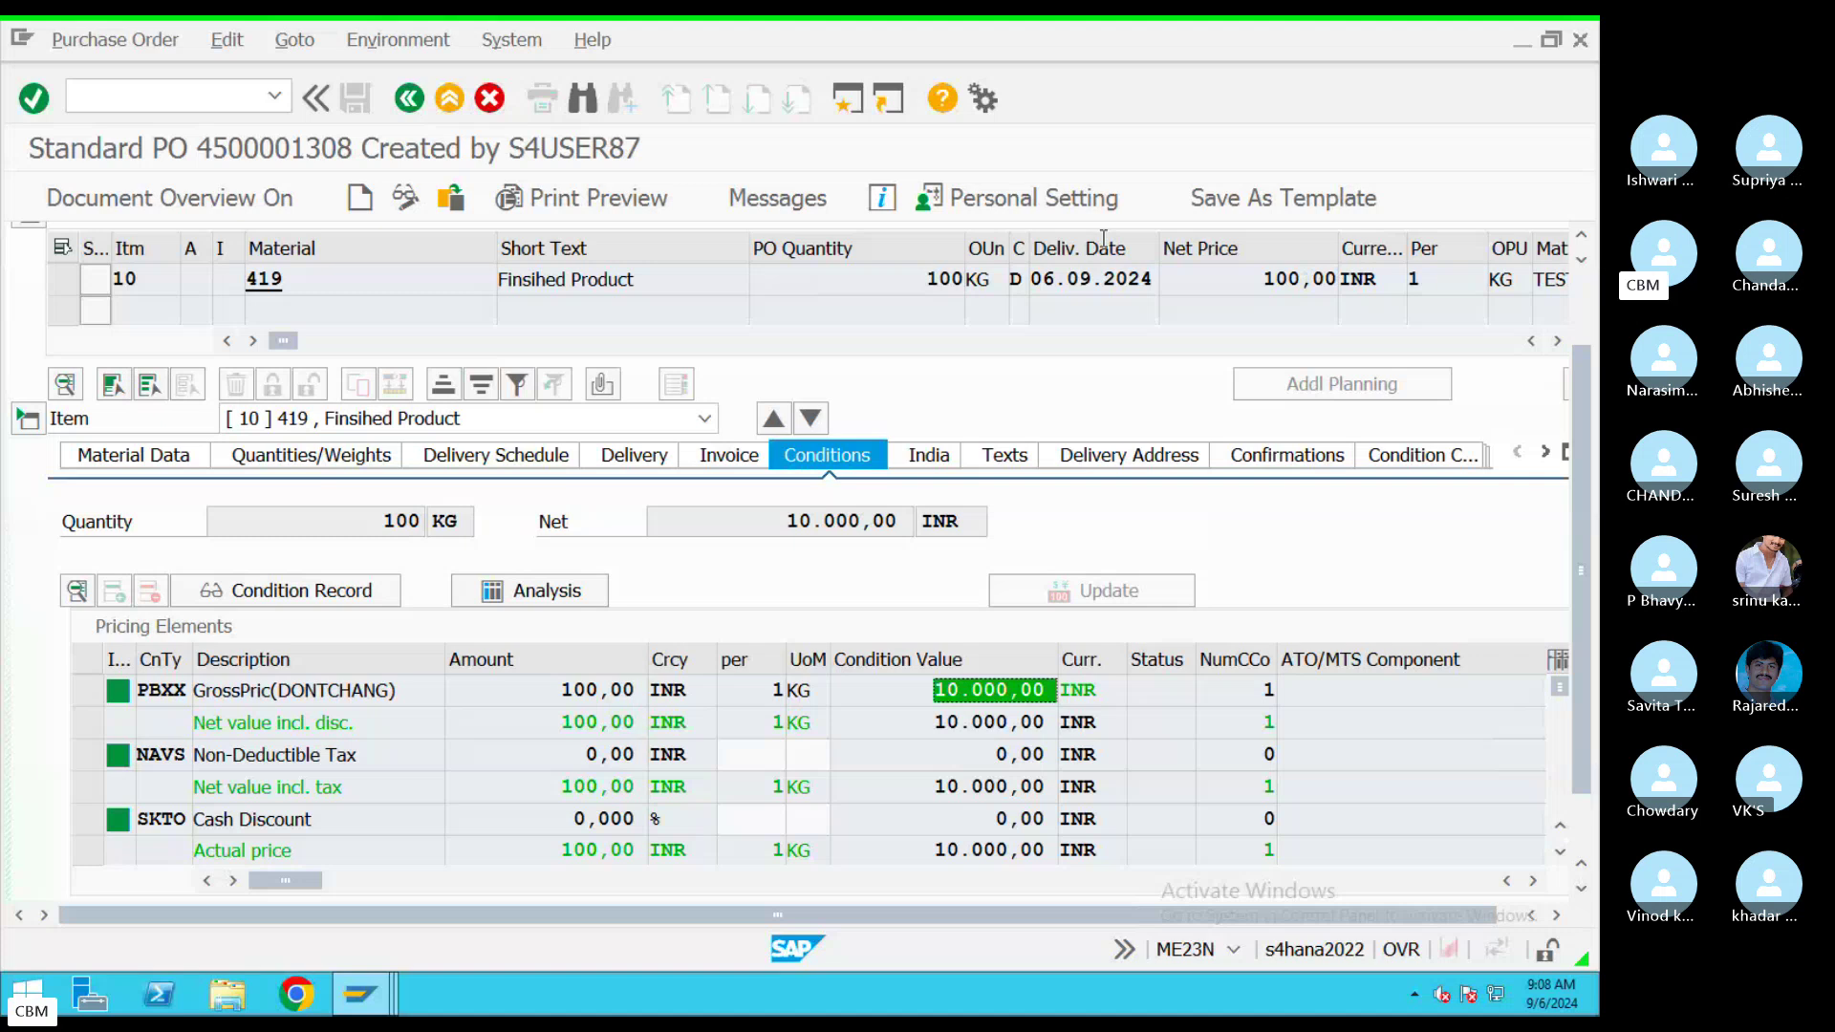
Copy the purchase order number from the header and open MIGO in a new session
{"action": "scroll", "coordinate": [323, 247], "scroll_direction": "up", "scroll_amount": 2}
{"action": "left_click_drag", "start_coordinate": [323, 247], "coordinate": [466, 251]}
{"action": "key", "text": "ctrl+c"}
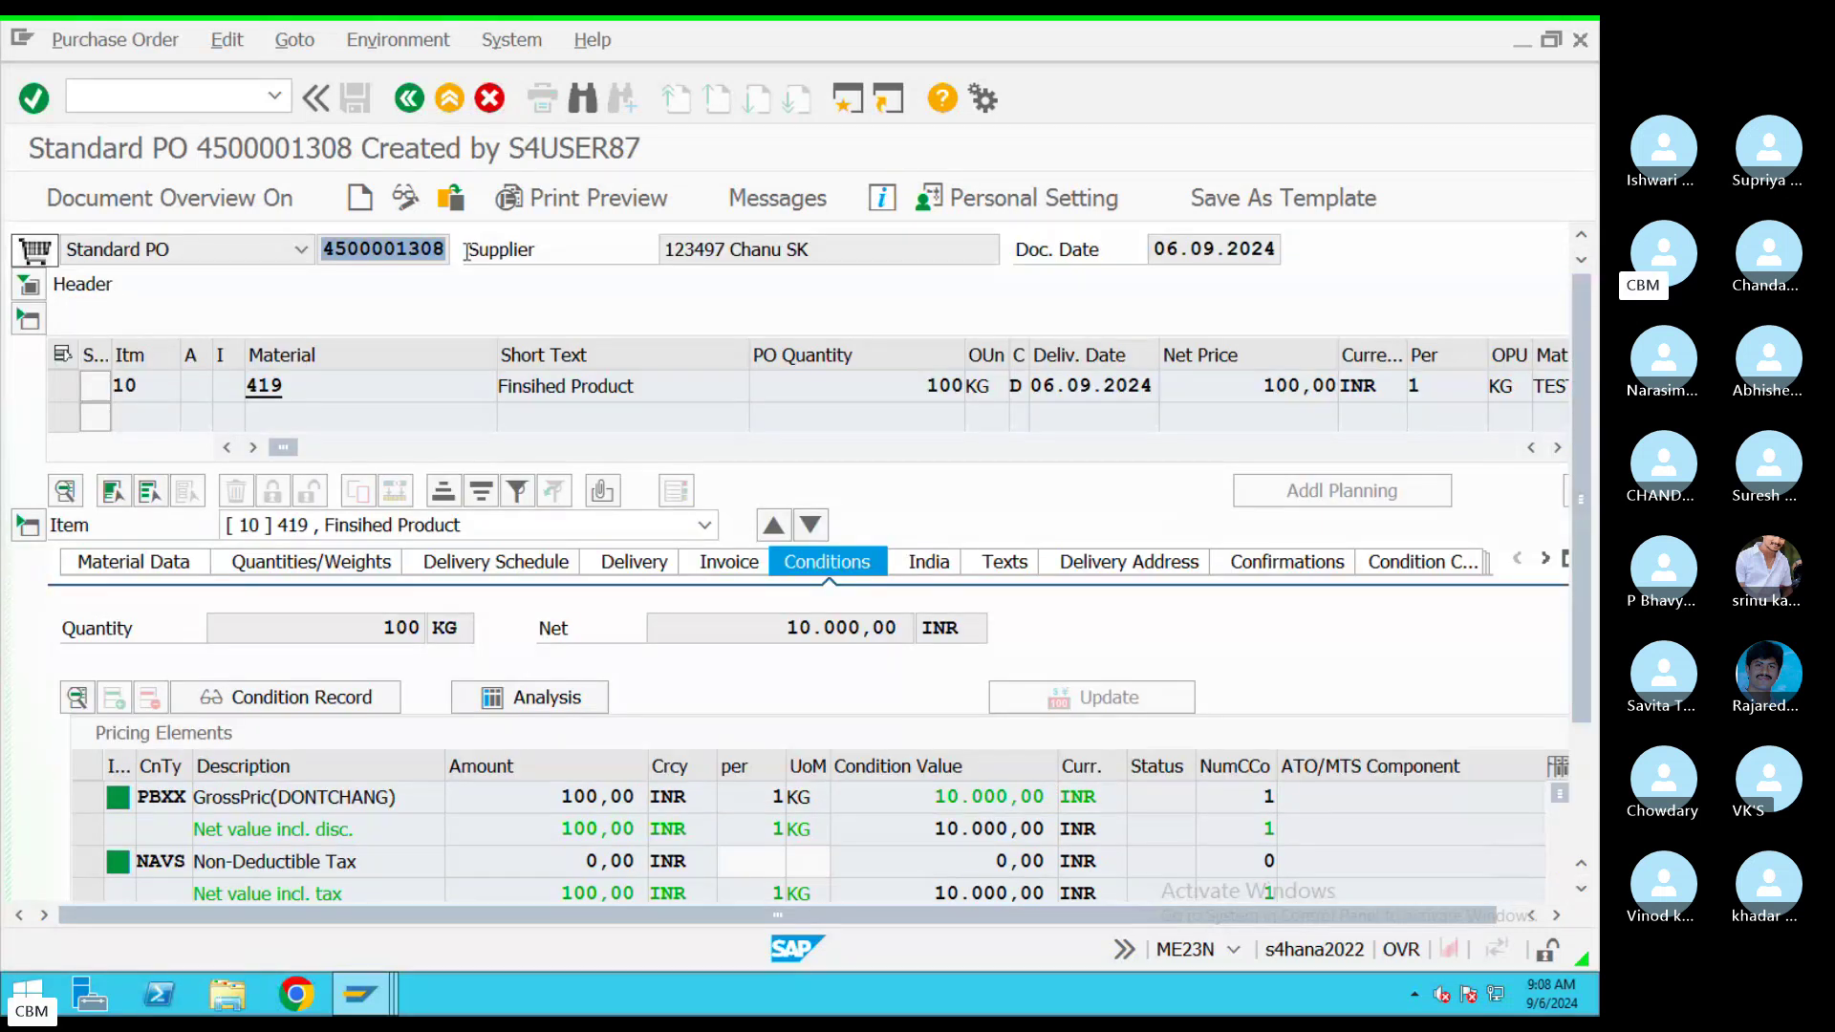
{"action": "left_click", "coordinate": [466, 251]}
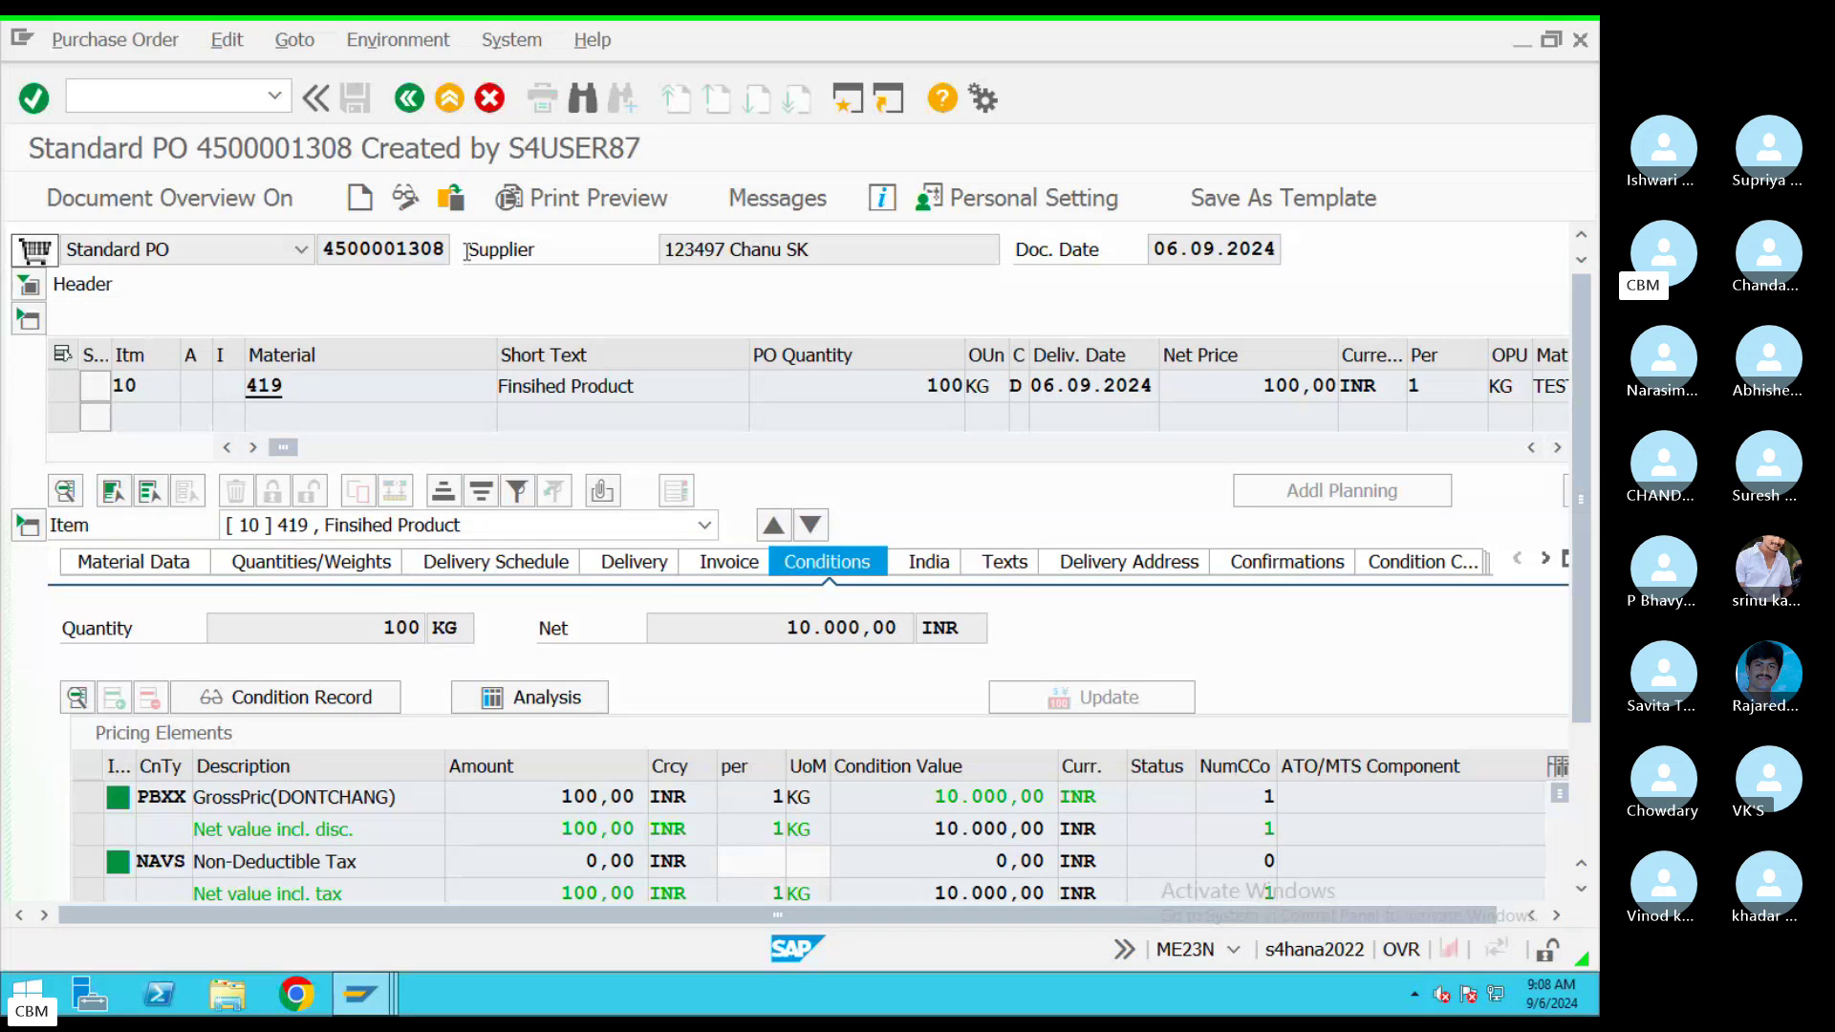
{"action": "left_click", "coordinate": [845, 101]}
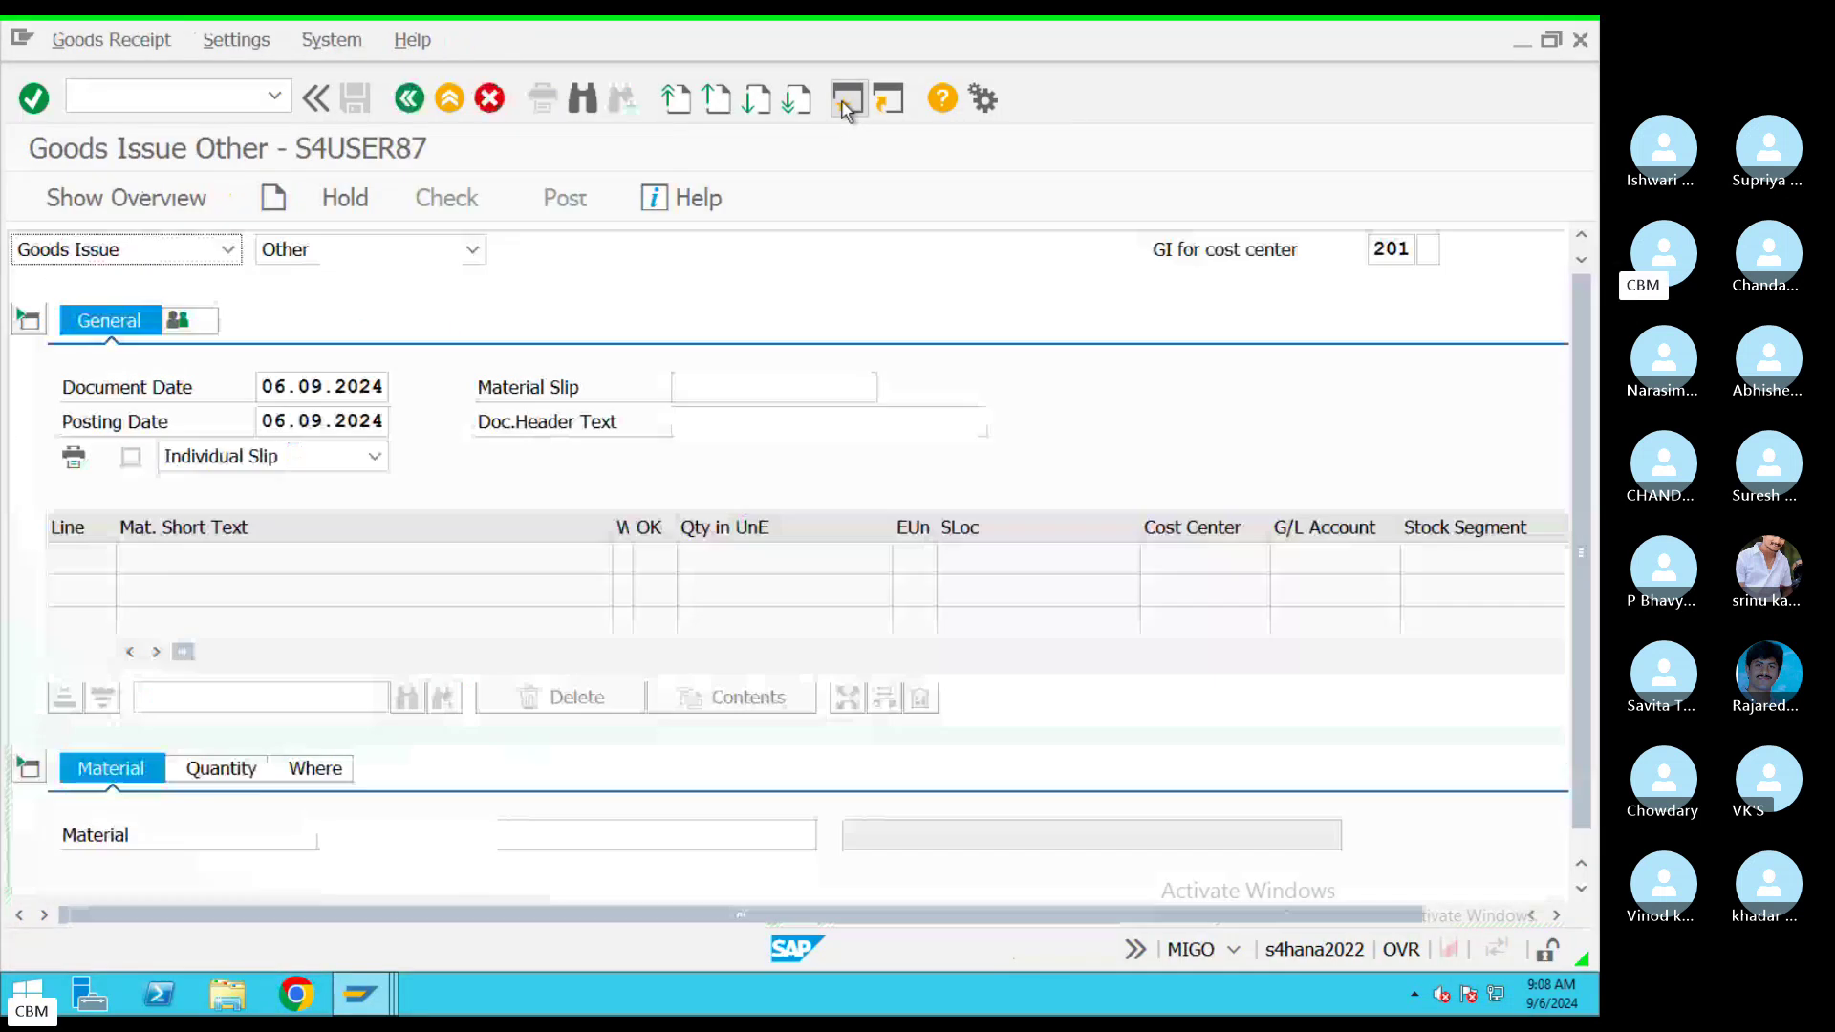
Set the transaction to Goods Receipt for a Purchase Order and load the items using the copied purchase order number
{"action": "left_click", "coordinate": [230, 250]}
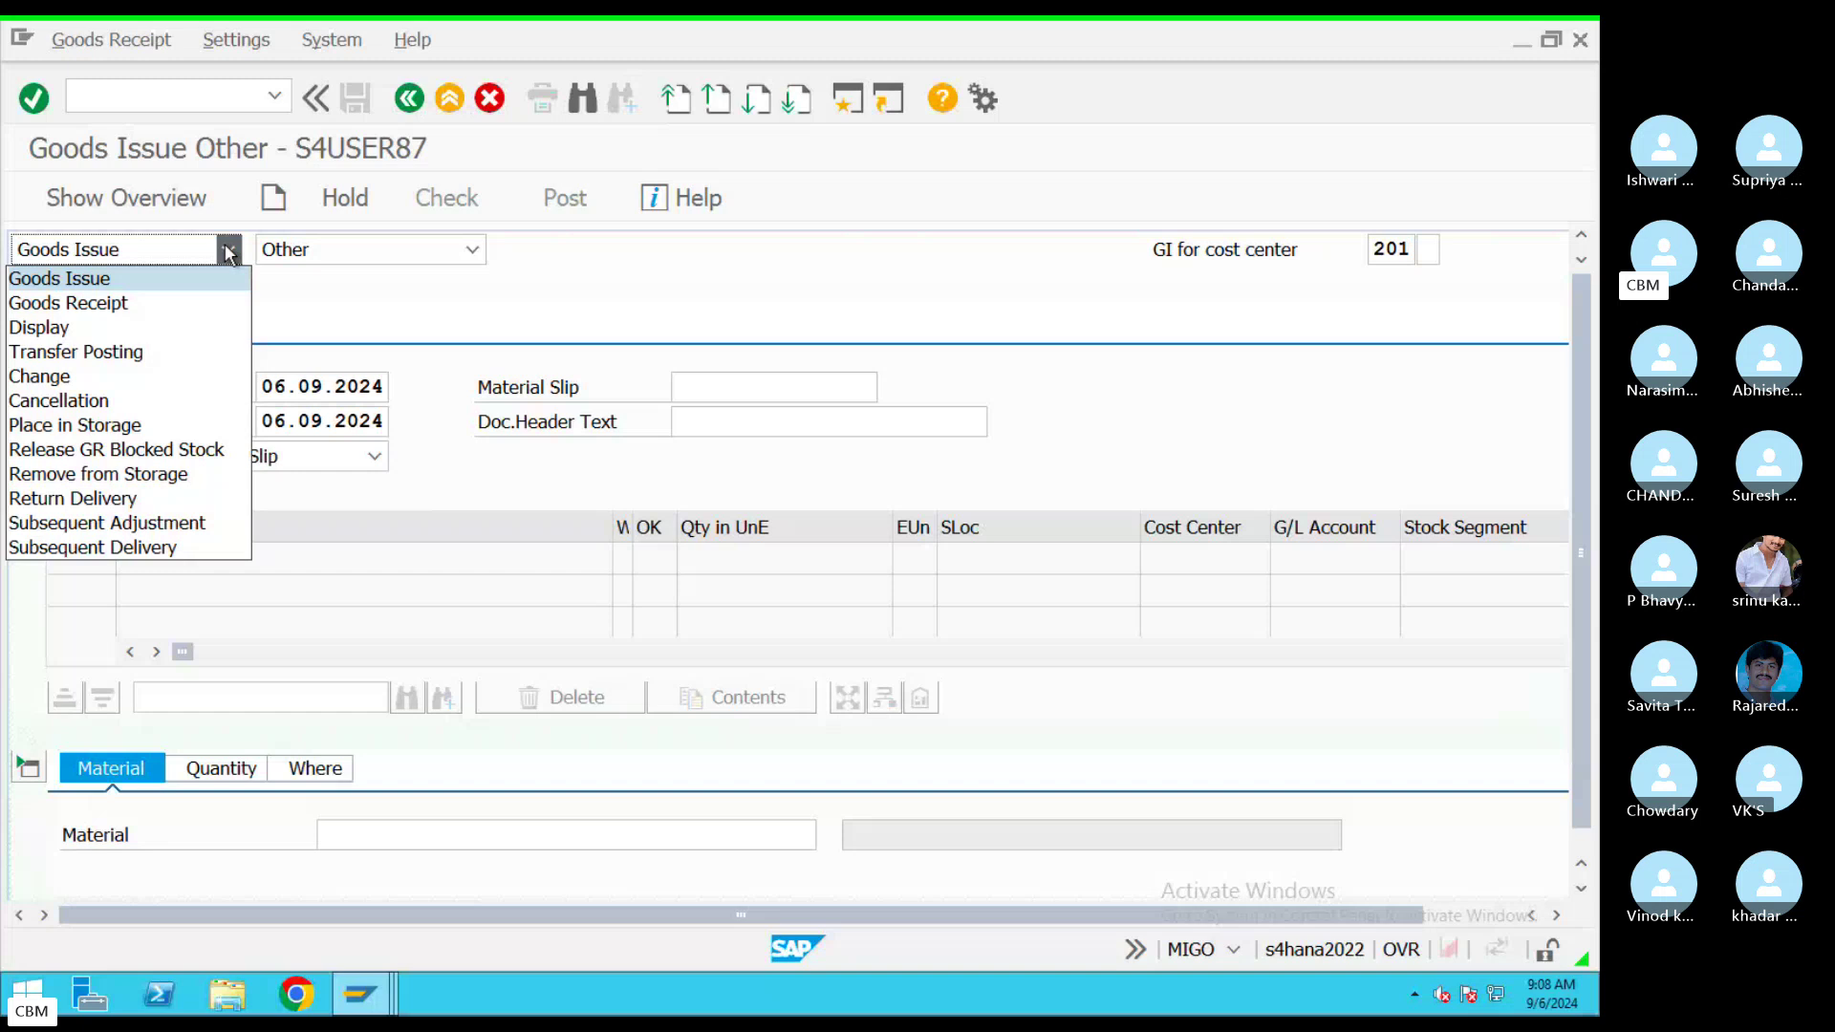
{"action": "left_click", "coordinate": [113, 304]}
{"action": "left_click", "coordinate": [559, 251]}
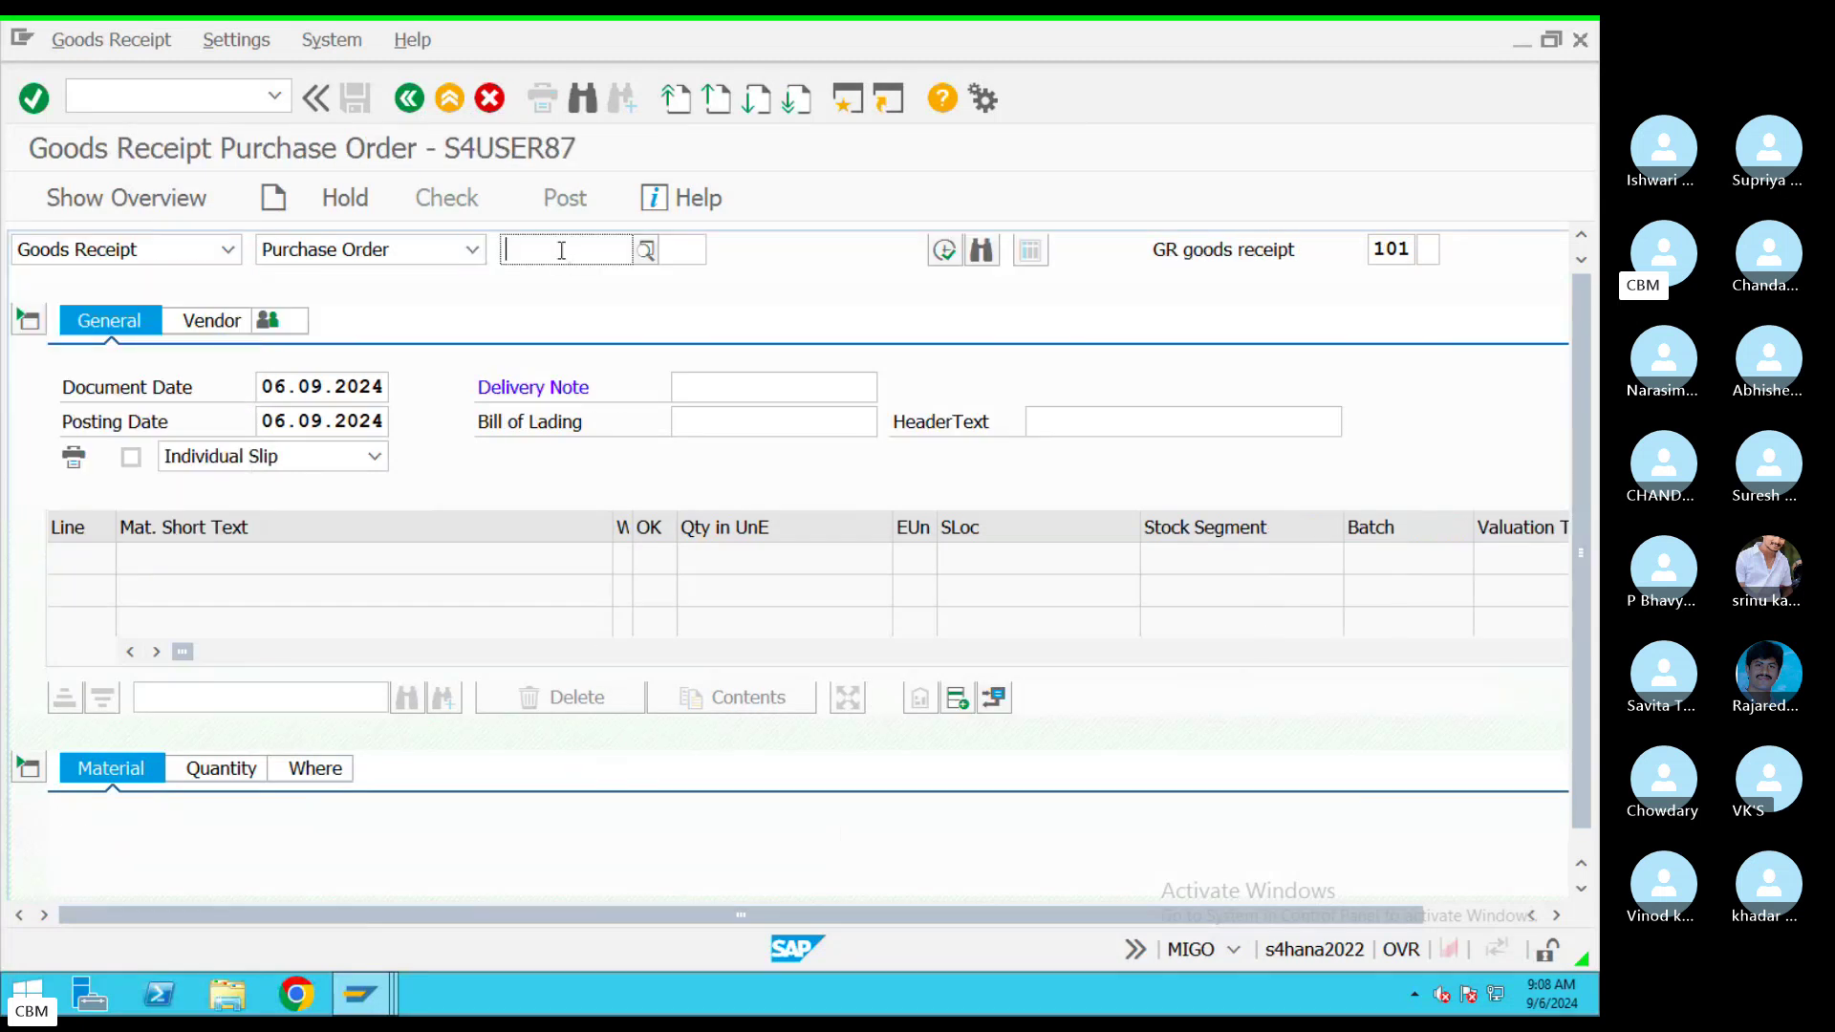
{"action": "key", "text": "ctrl+v"}
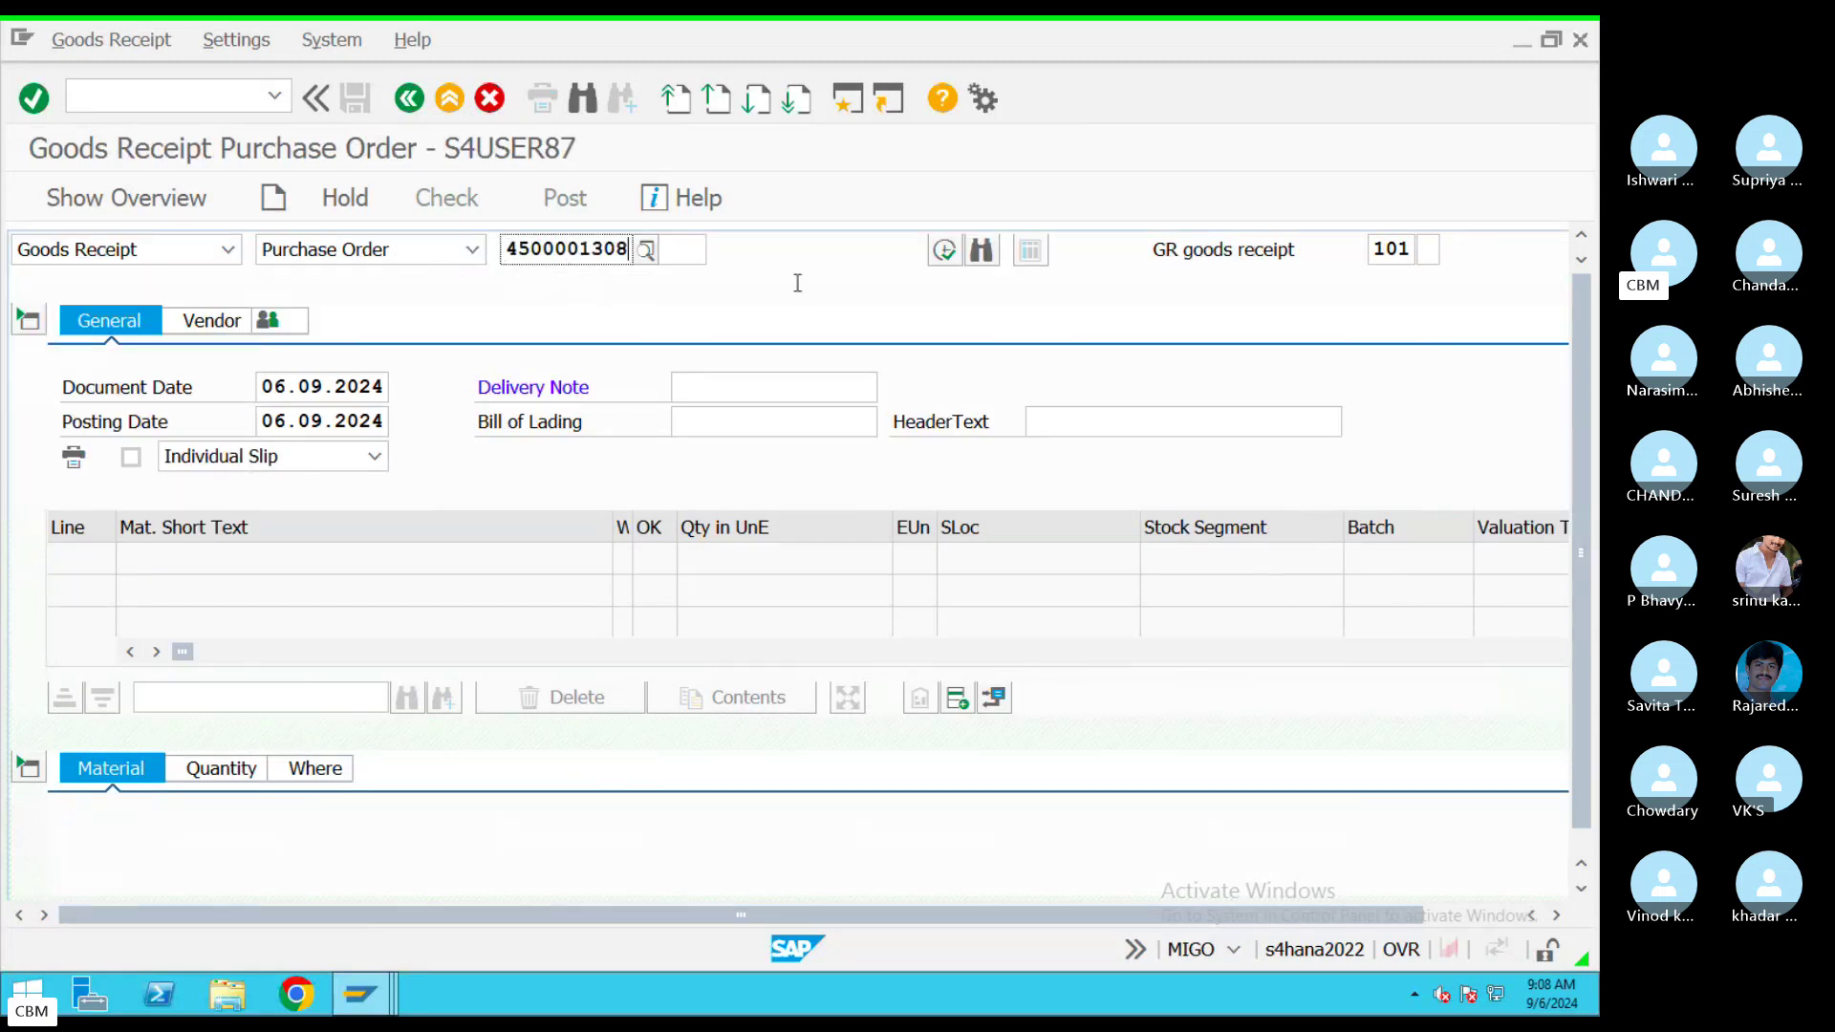
{"action": "left_click", "coordinate": [945, 251]}
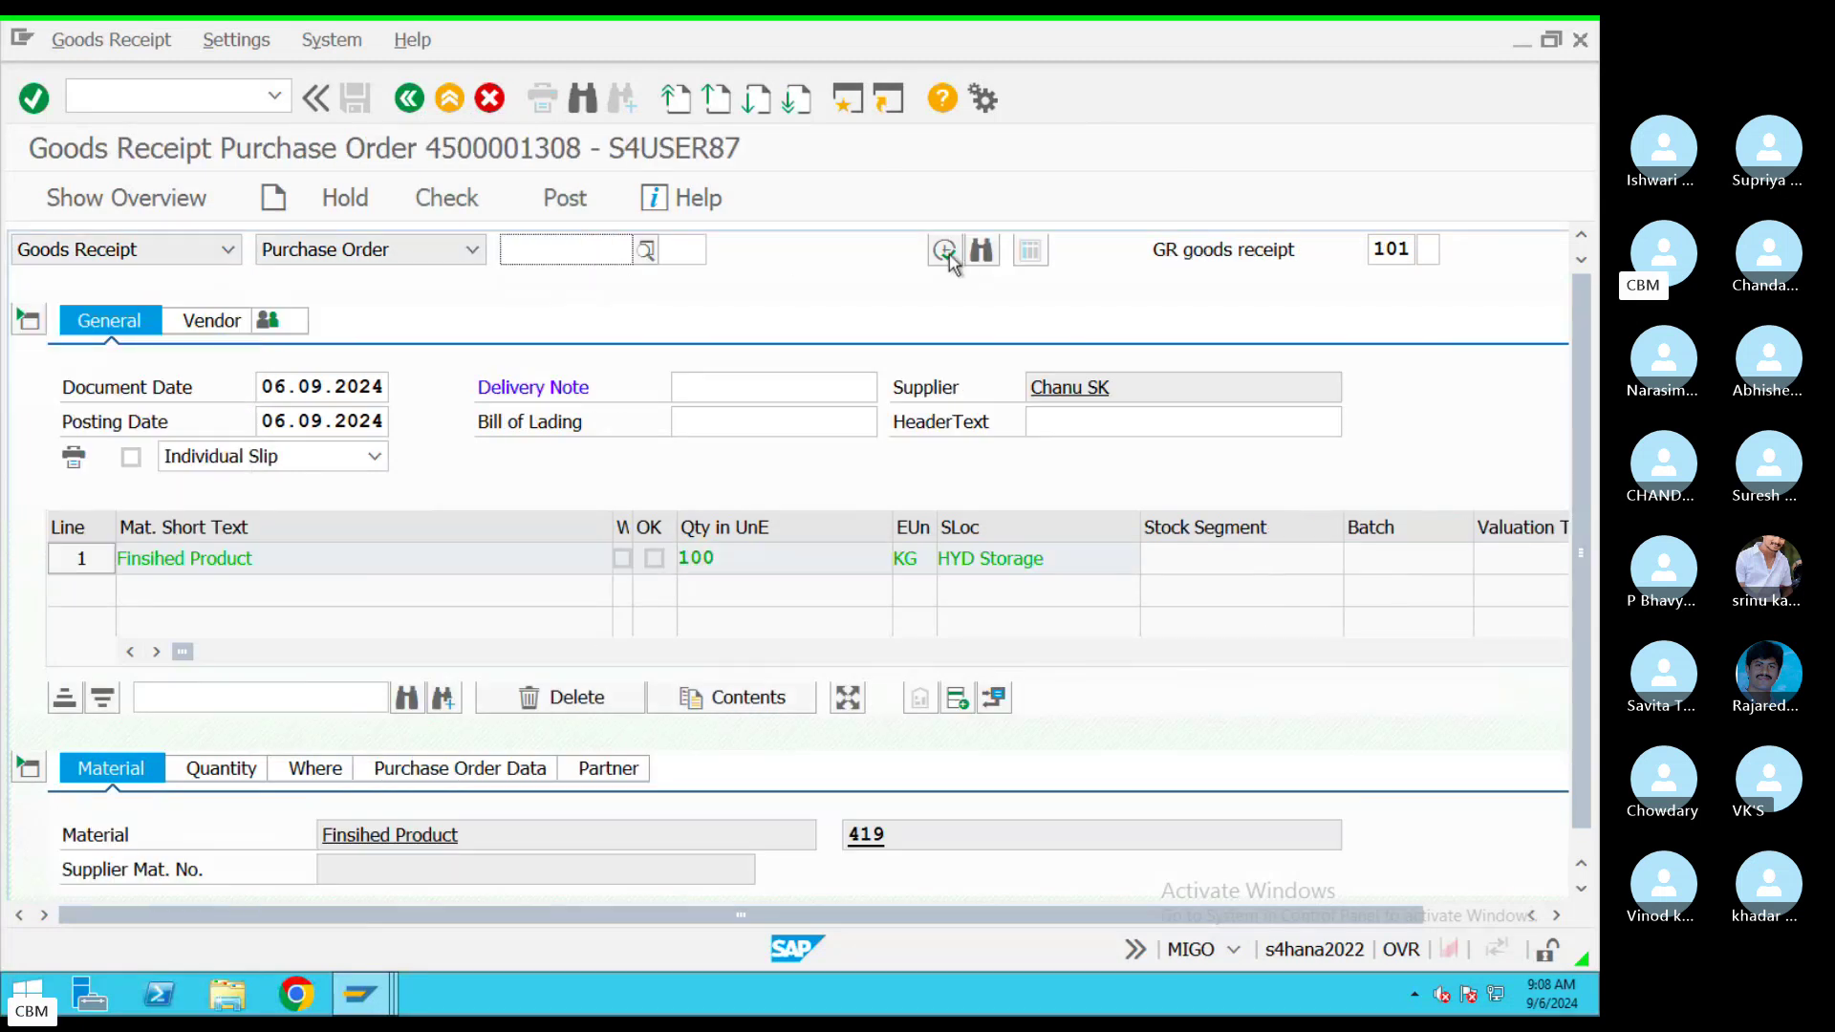
Enter DEL45454 as the delivery note of the goods receipt
{"action": "left_click", "coordinate": [716, 392]}
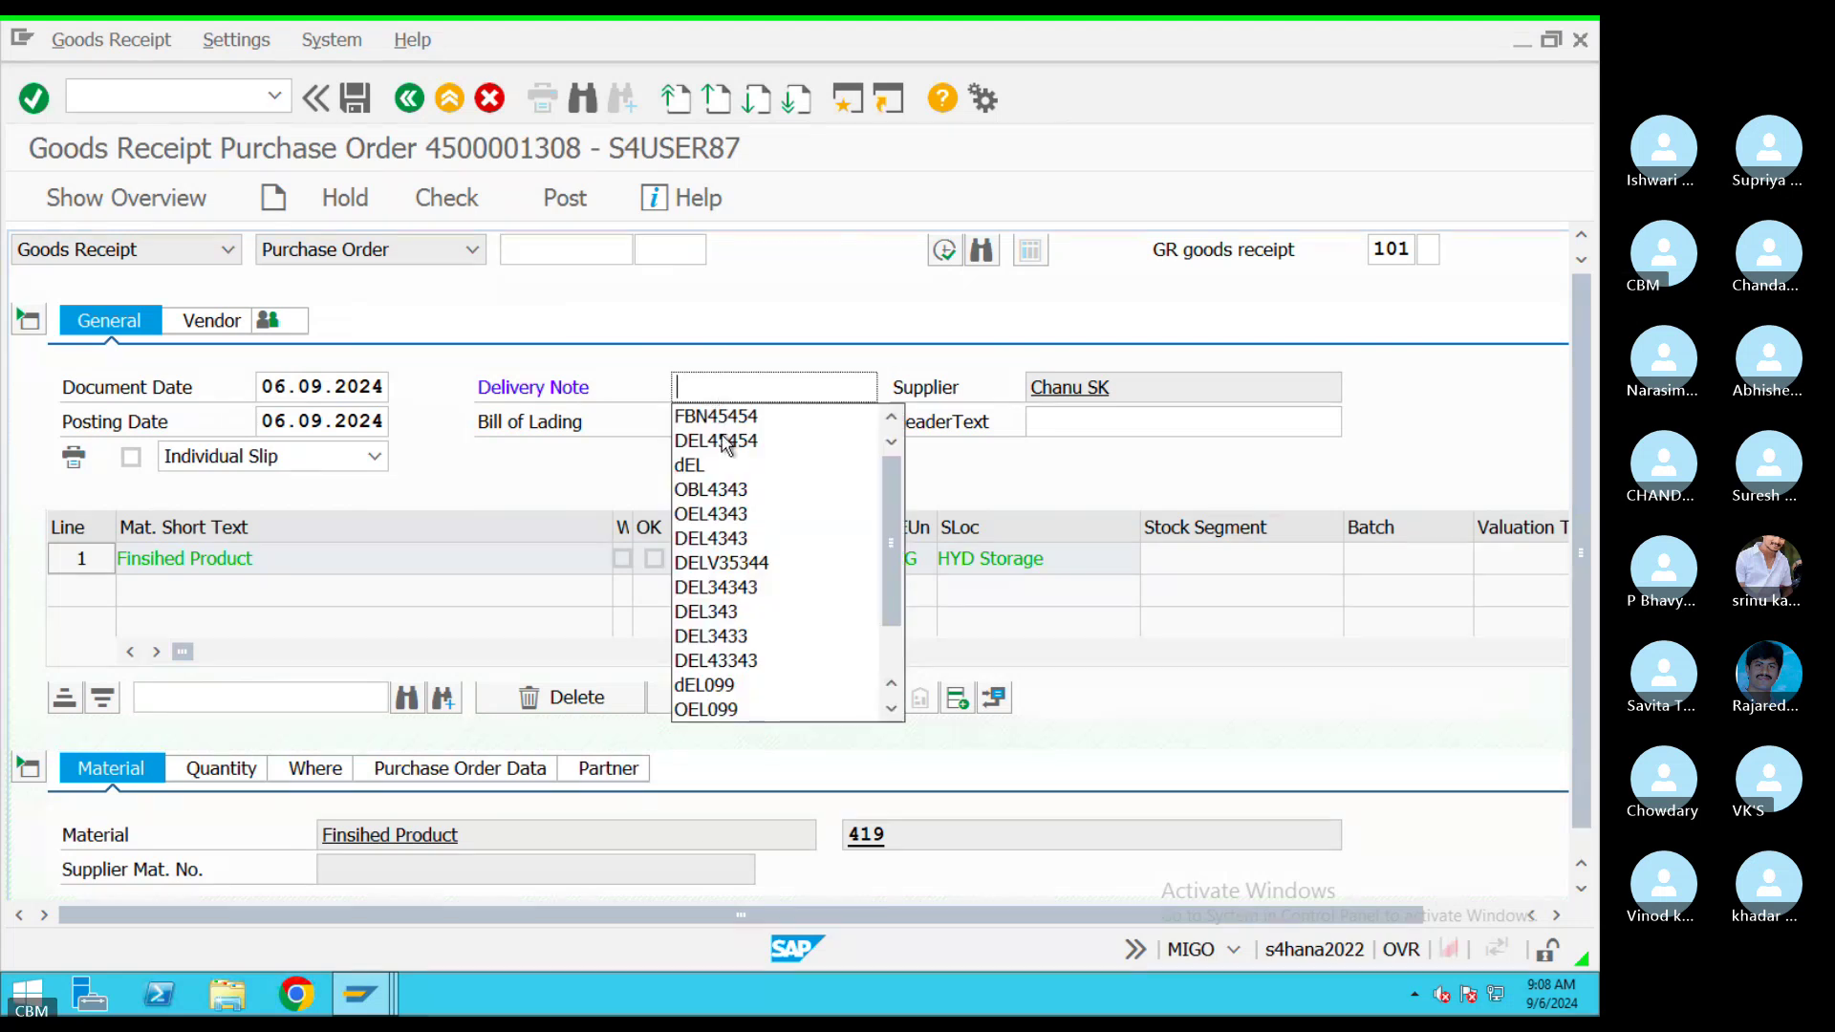
{"action": "left_click", "coordinate": [725, 434]}
{"action": "left_click", "coordinate": [726, 432]}
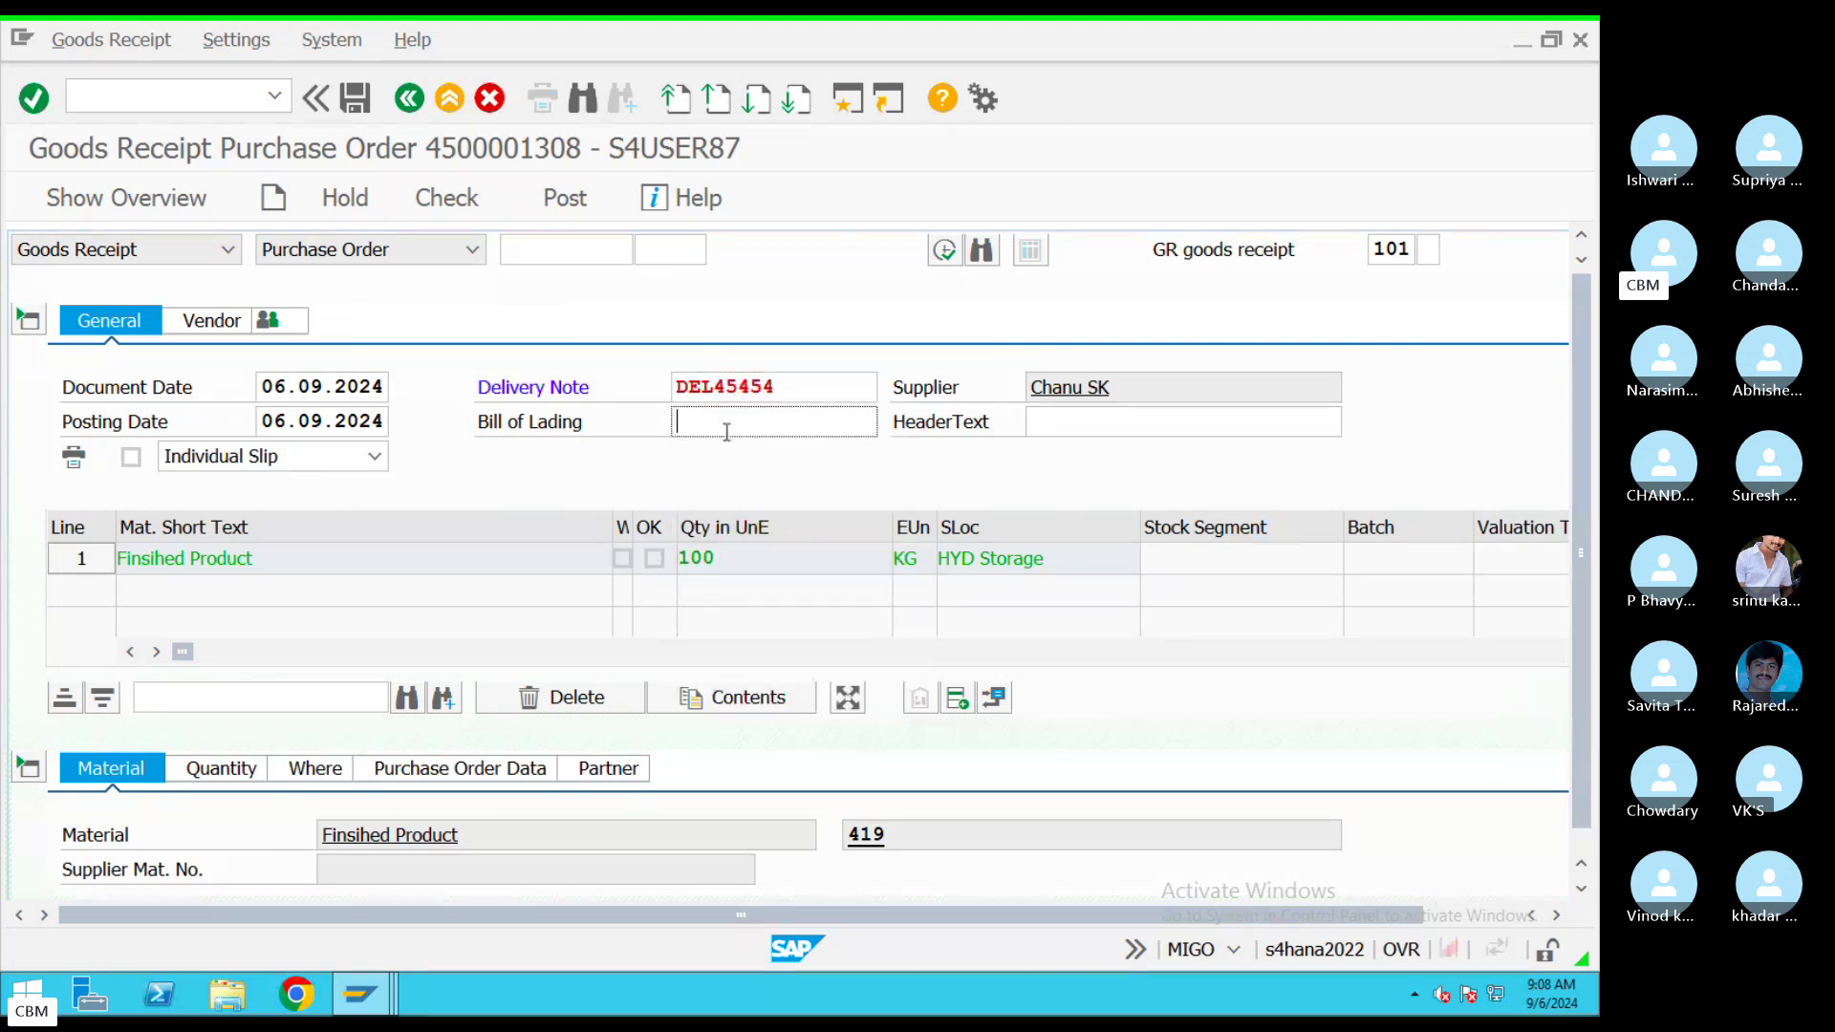
Mark line 1 of the goods receipt as Item OK
{"action": "scroll", "coordinate": [726, 432], "scroll_direction": "right", "scroll_amount": 1}
{"action": "key", "text": "Tab"}
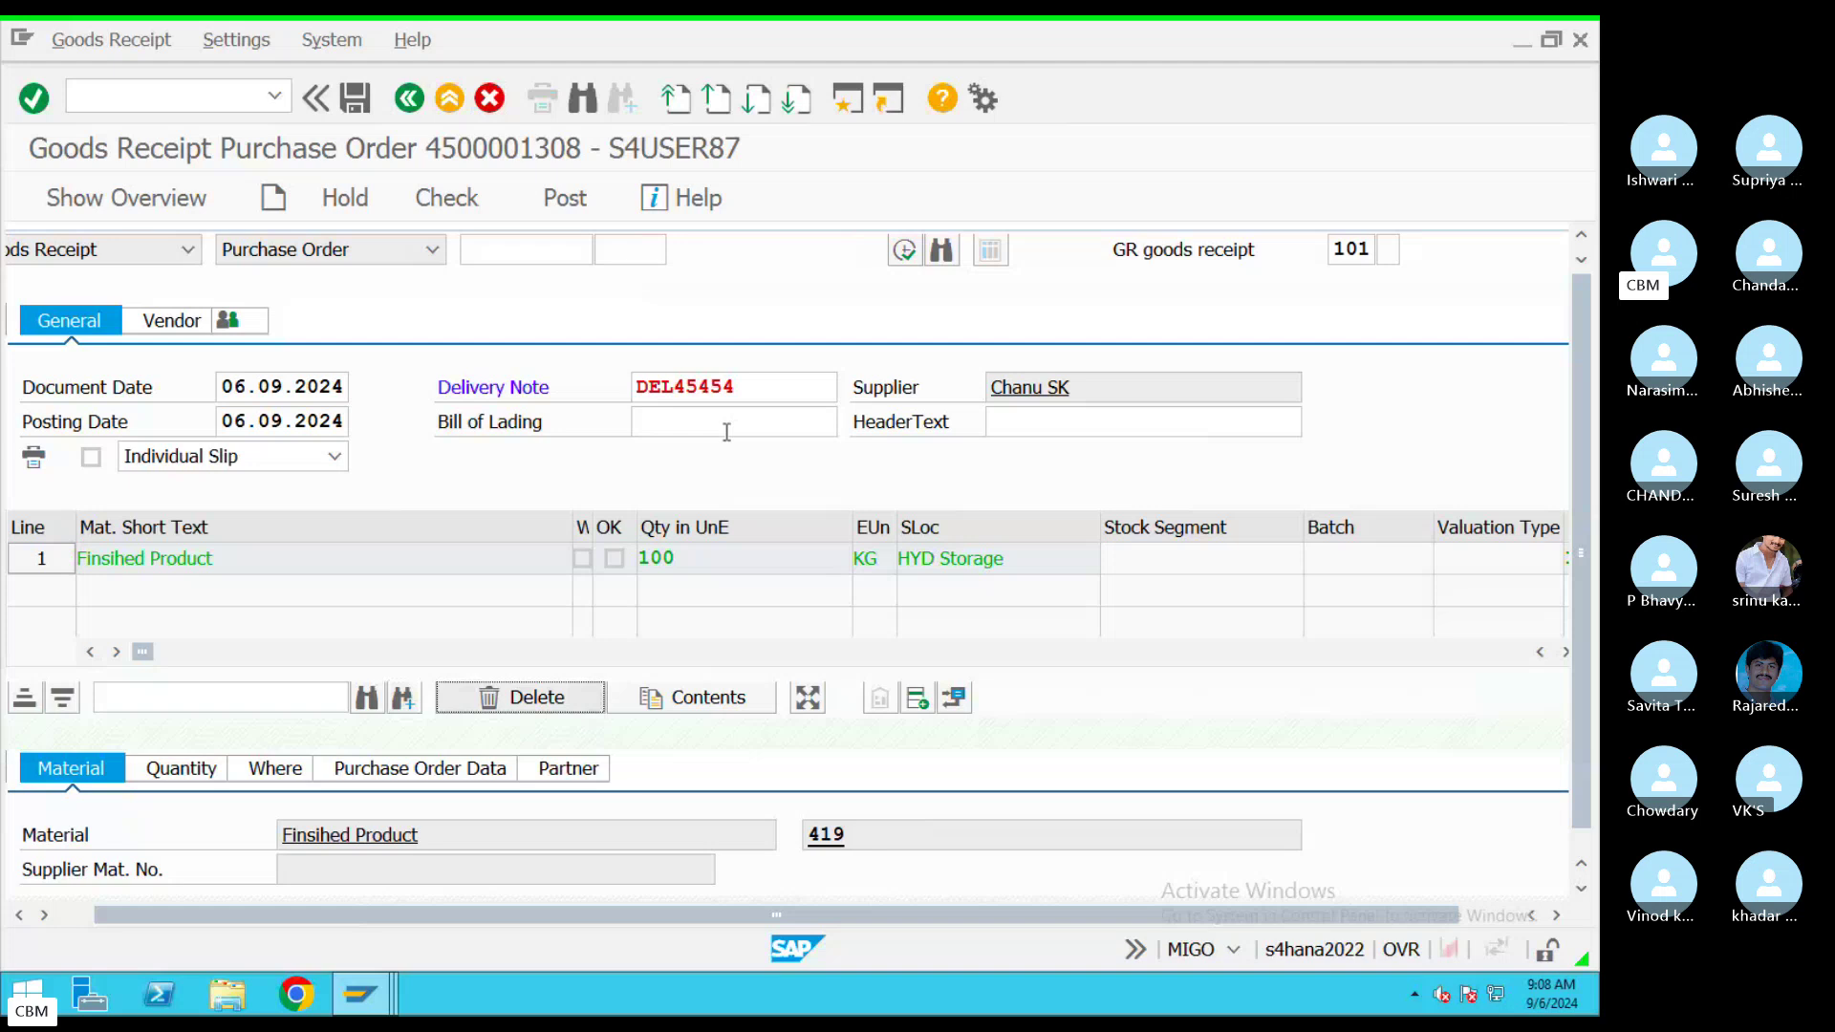
{"action": "key", "text": "Tab"}
{"action": "key", "text": "Tab"}
{"action": "key", "text": "Tab"}
{"action": "key", "text": "Tab"}
{"action": "key", "text": "Tab"}
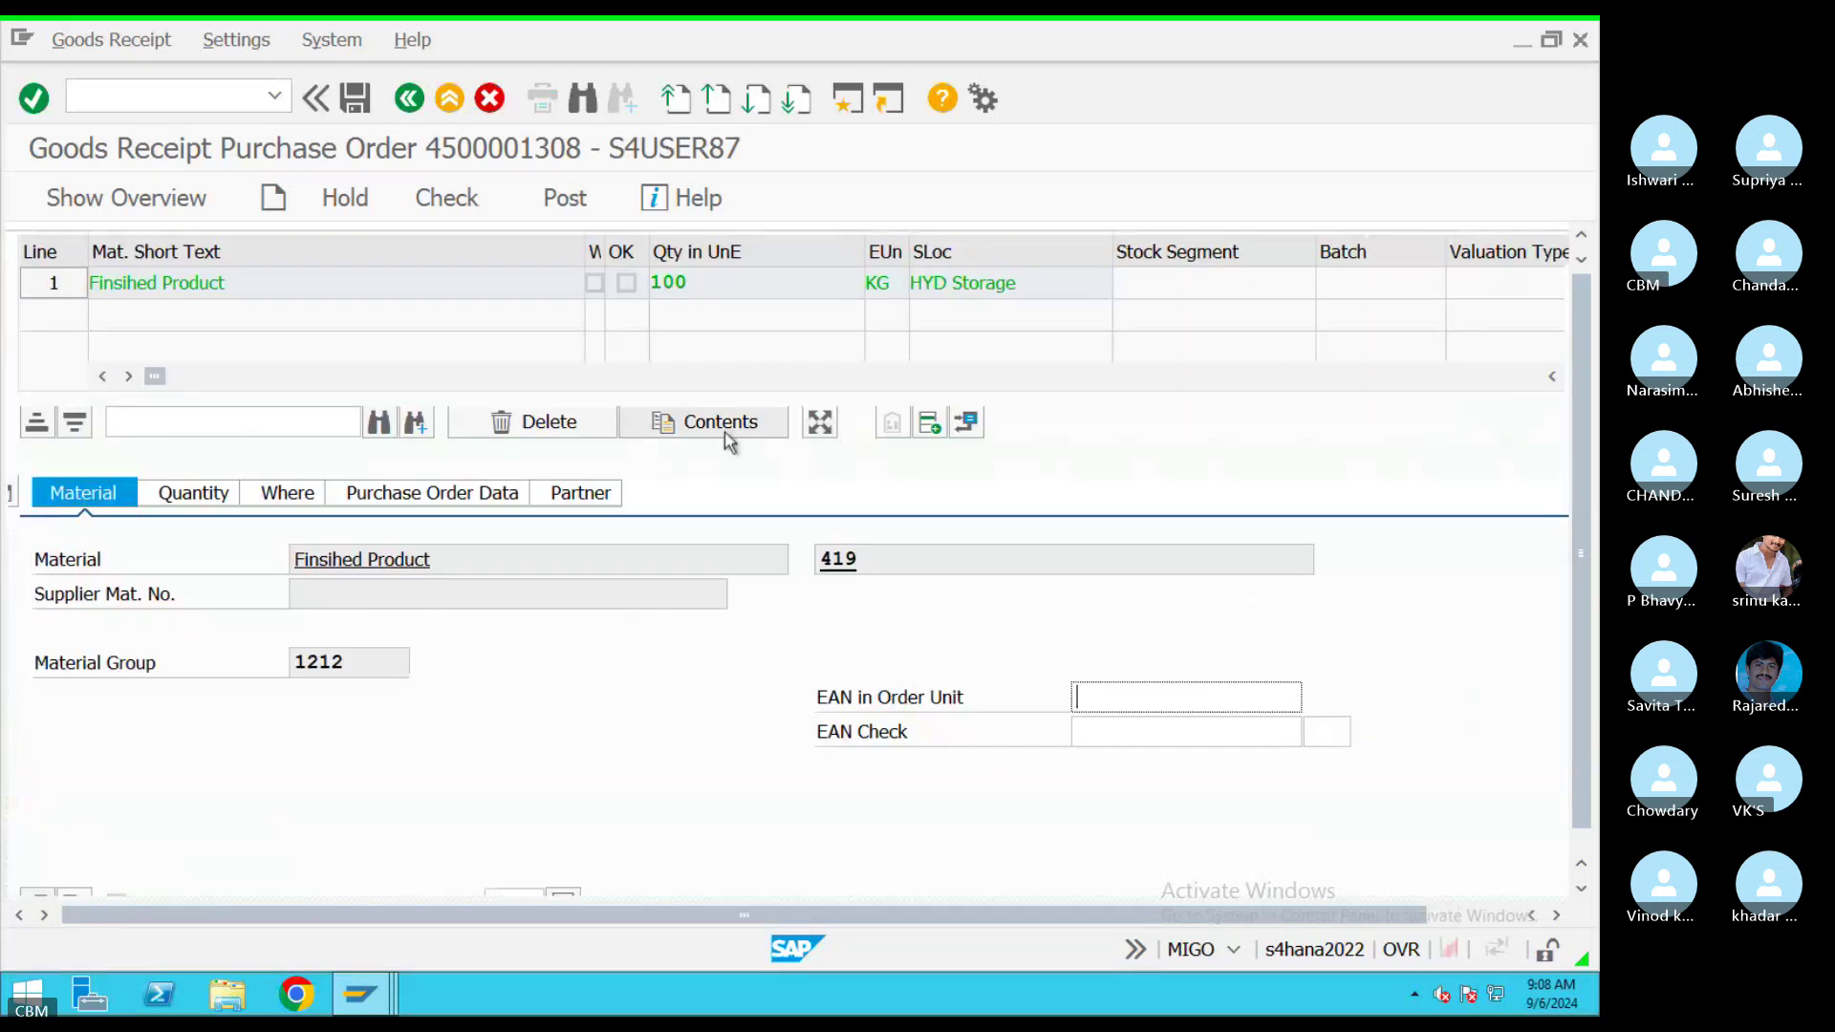
{"action": "key", "text": "Tab"}
{"action": "key", "text": "Tab"}
{"action": "left_click", "coordinate": [116, 848]}
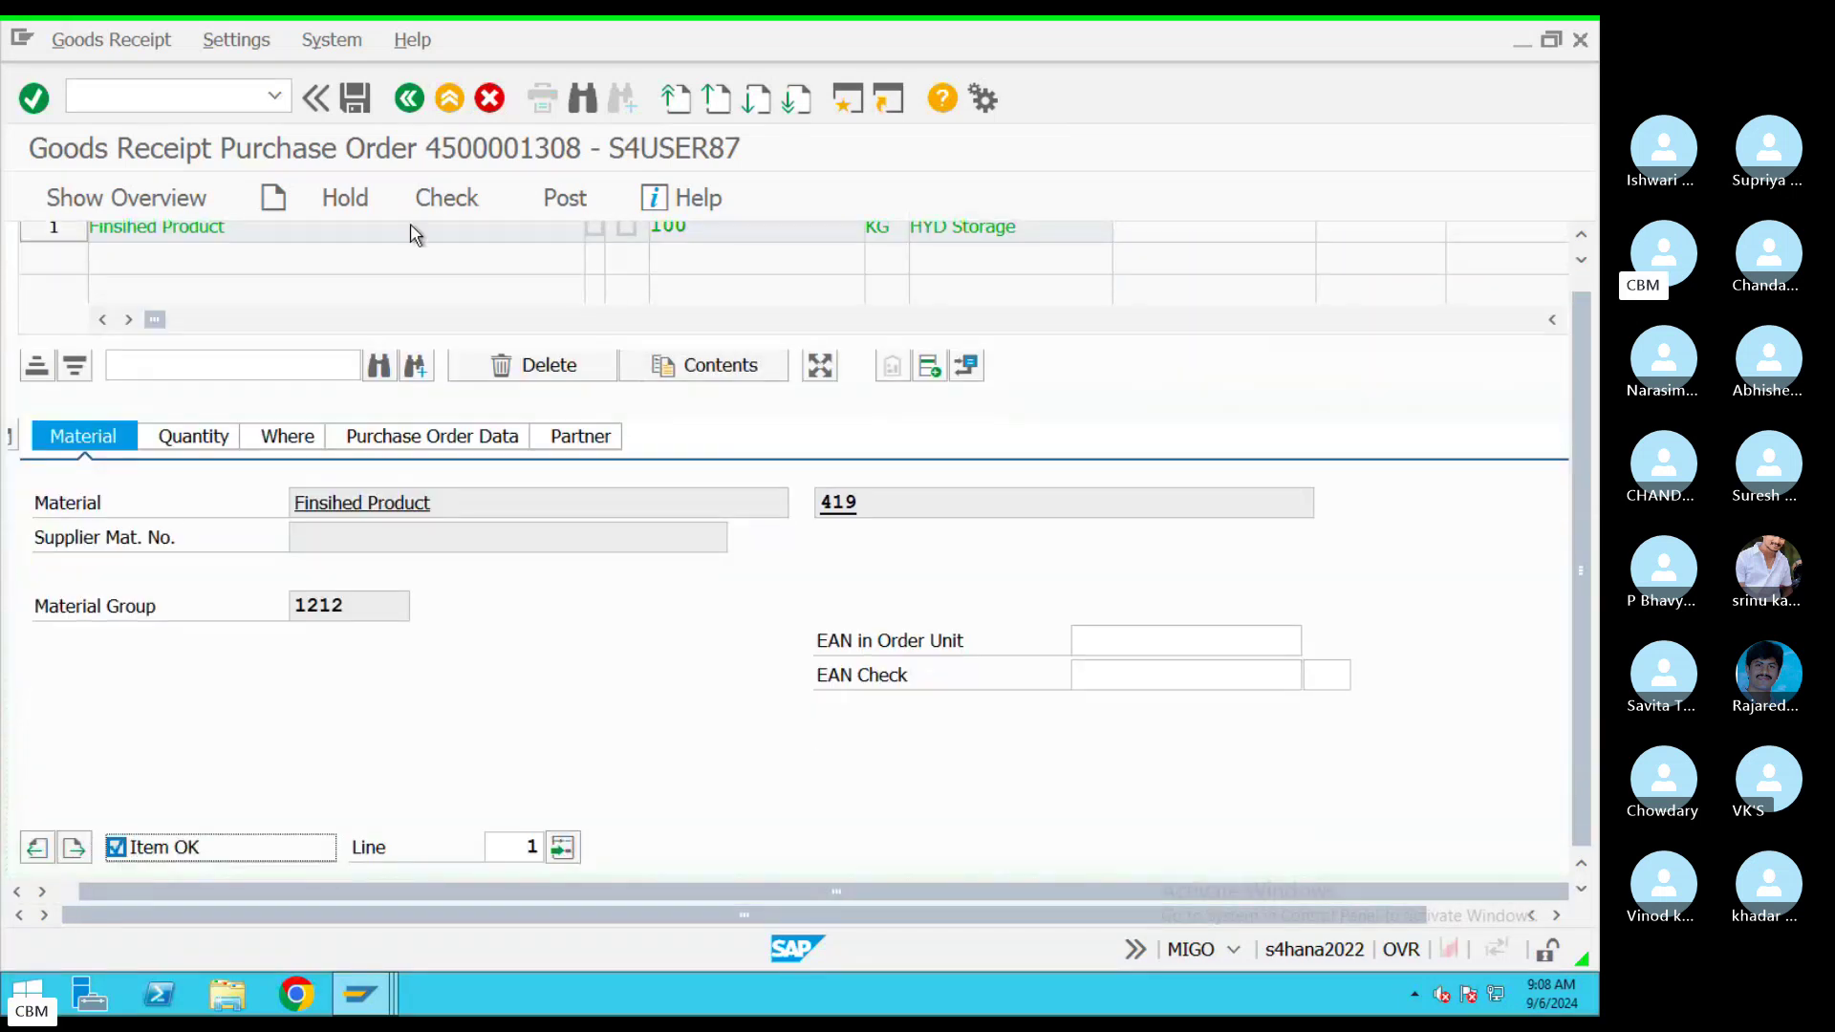
Check the goods receipt document, try to post it, and close the message log
{"action": "left_click", "coordinate": [446, 216]}
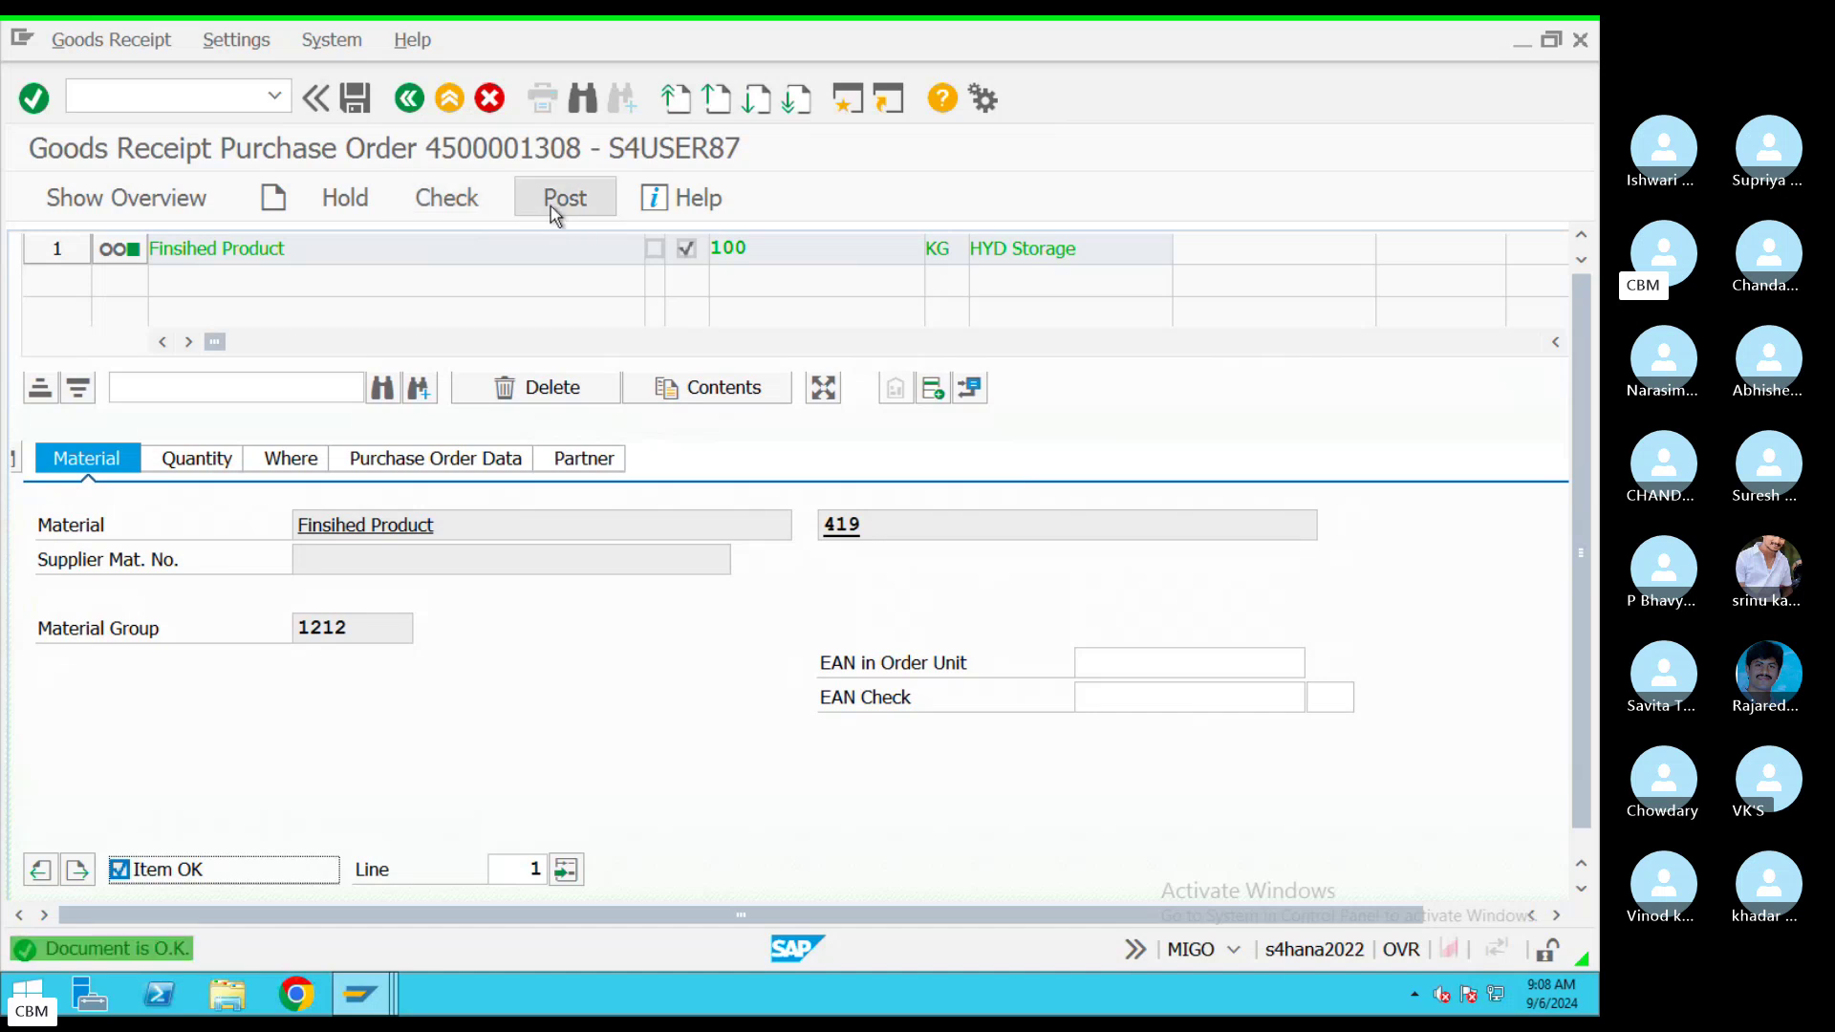
{"action": "left_click", "coordinate": [554, 209]}
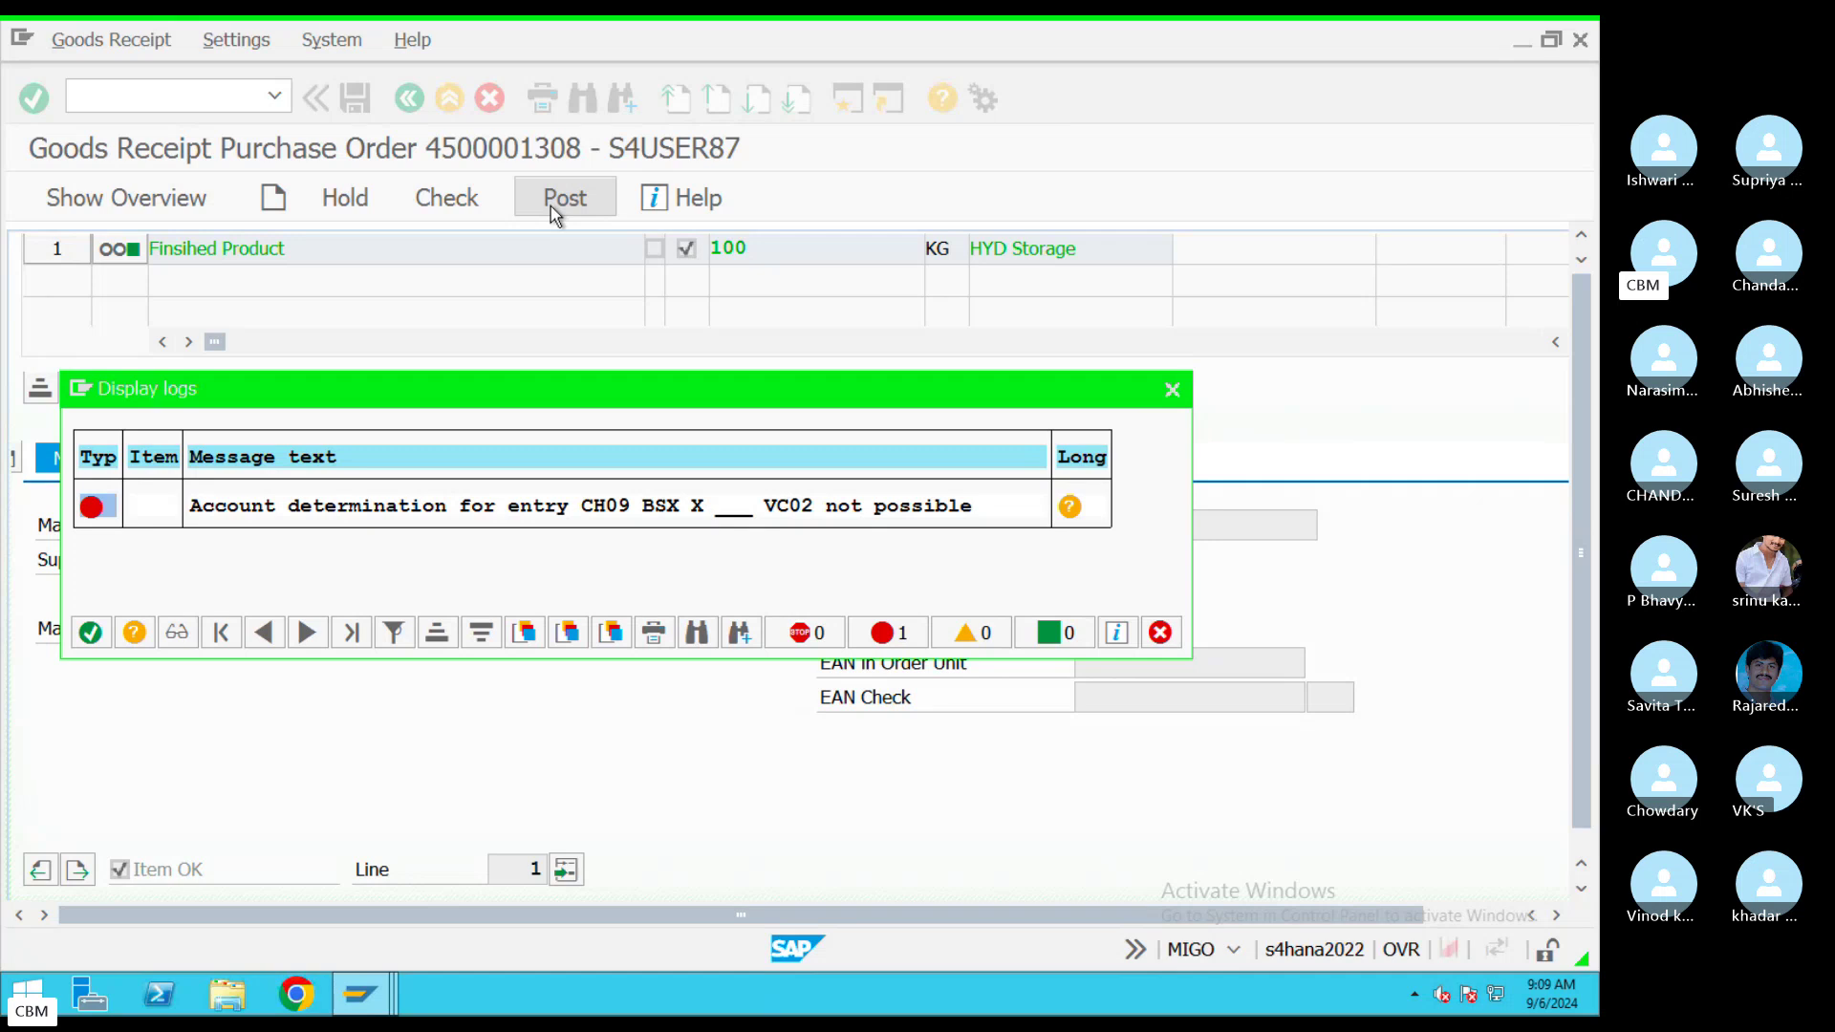
{"action": "left_click", "coordinate": [1173, 389]}
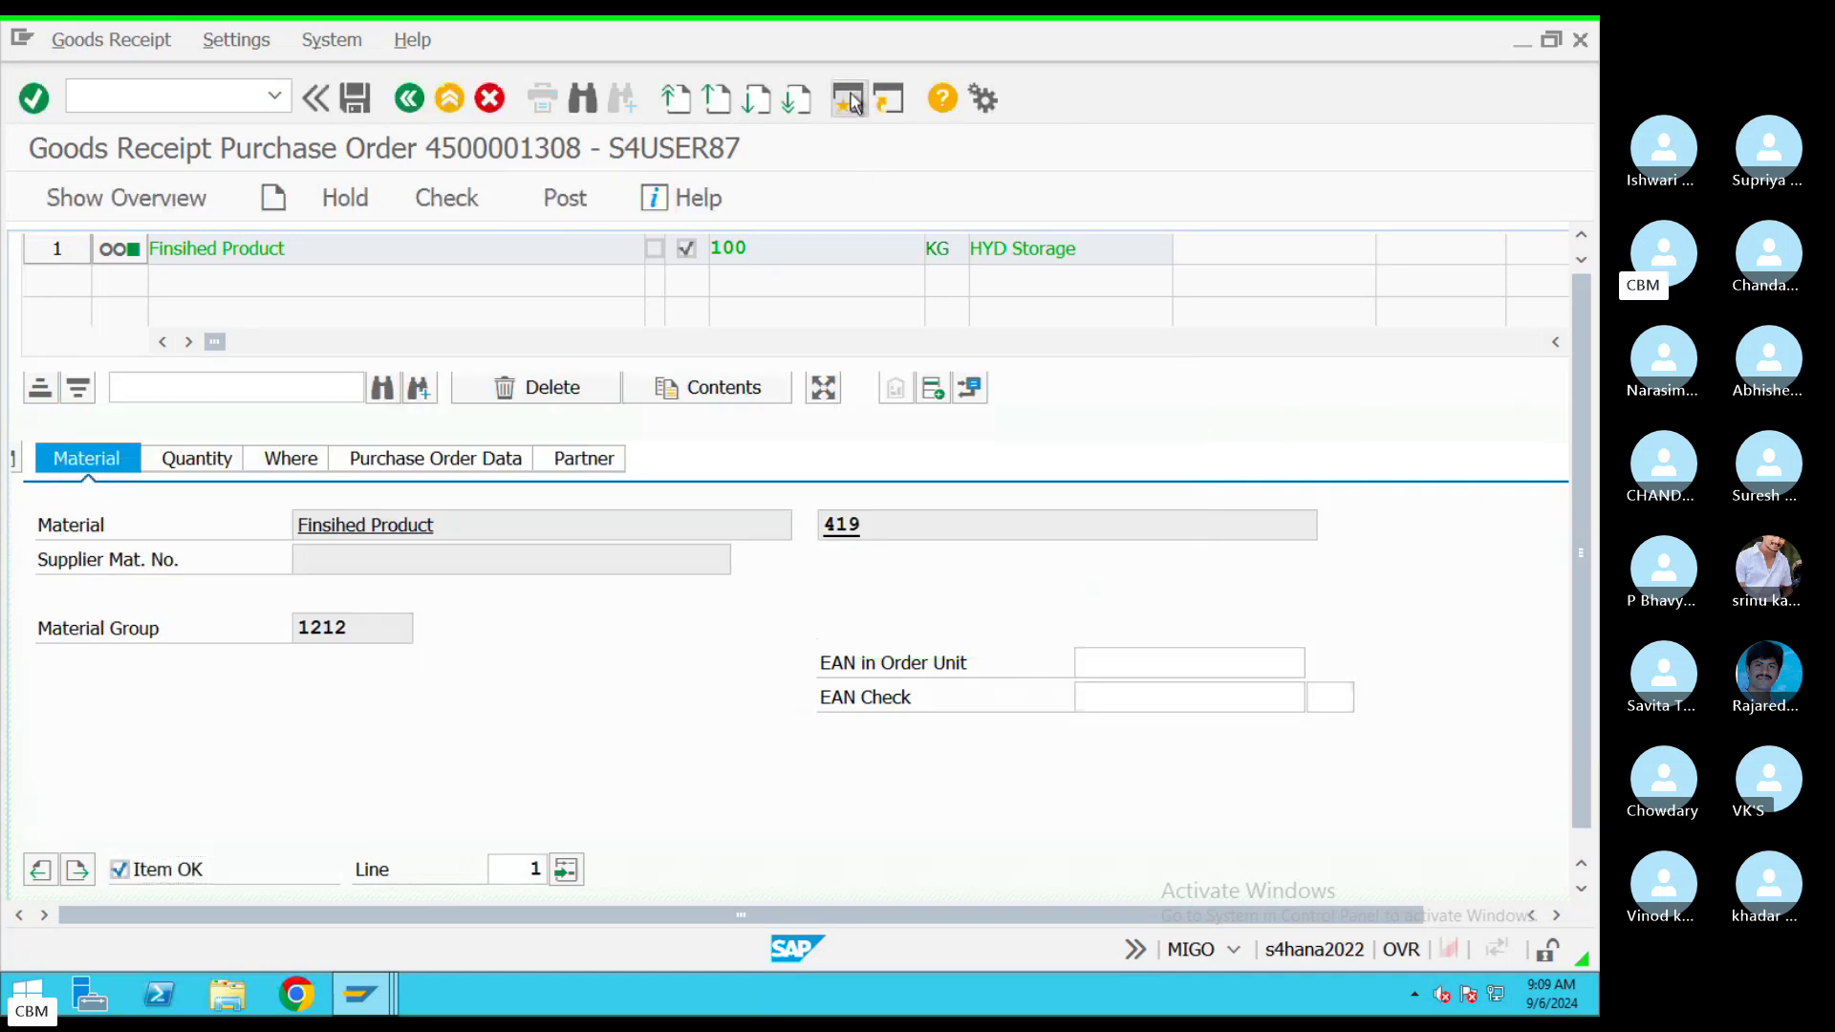
Open OBYC in a new session and open the inventory posting procedure BSX for chart of accounts CH09
{"action": "key", "text": "F3"}
{"action": "type", "text": "OBYC"}
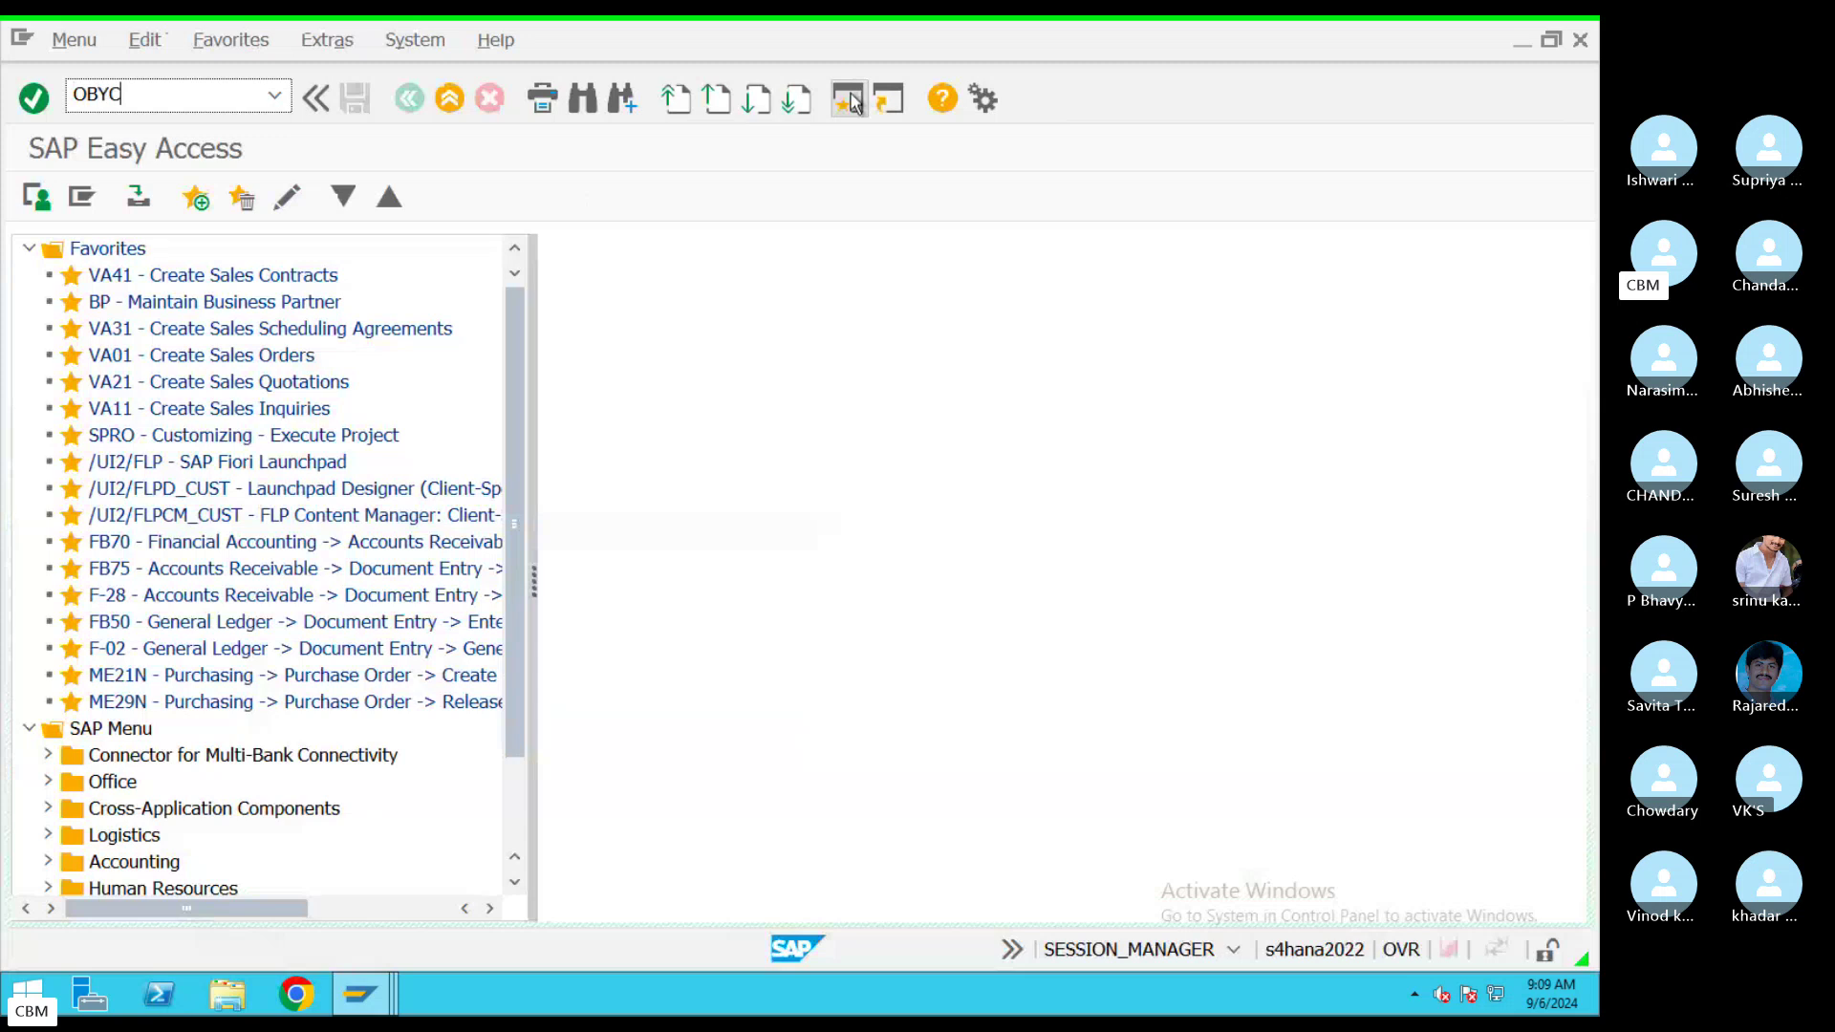
{"action": "key", "text": "Return"}
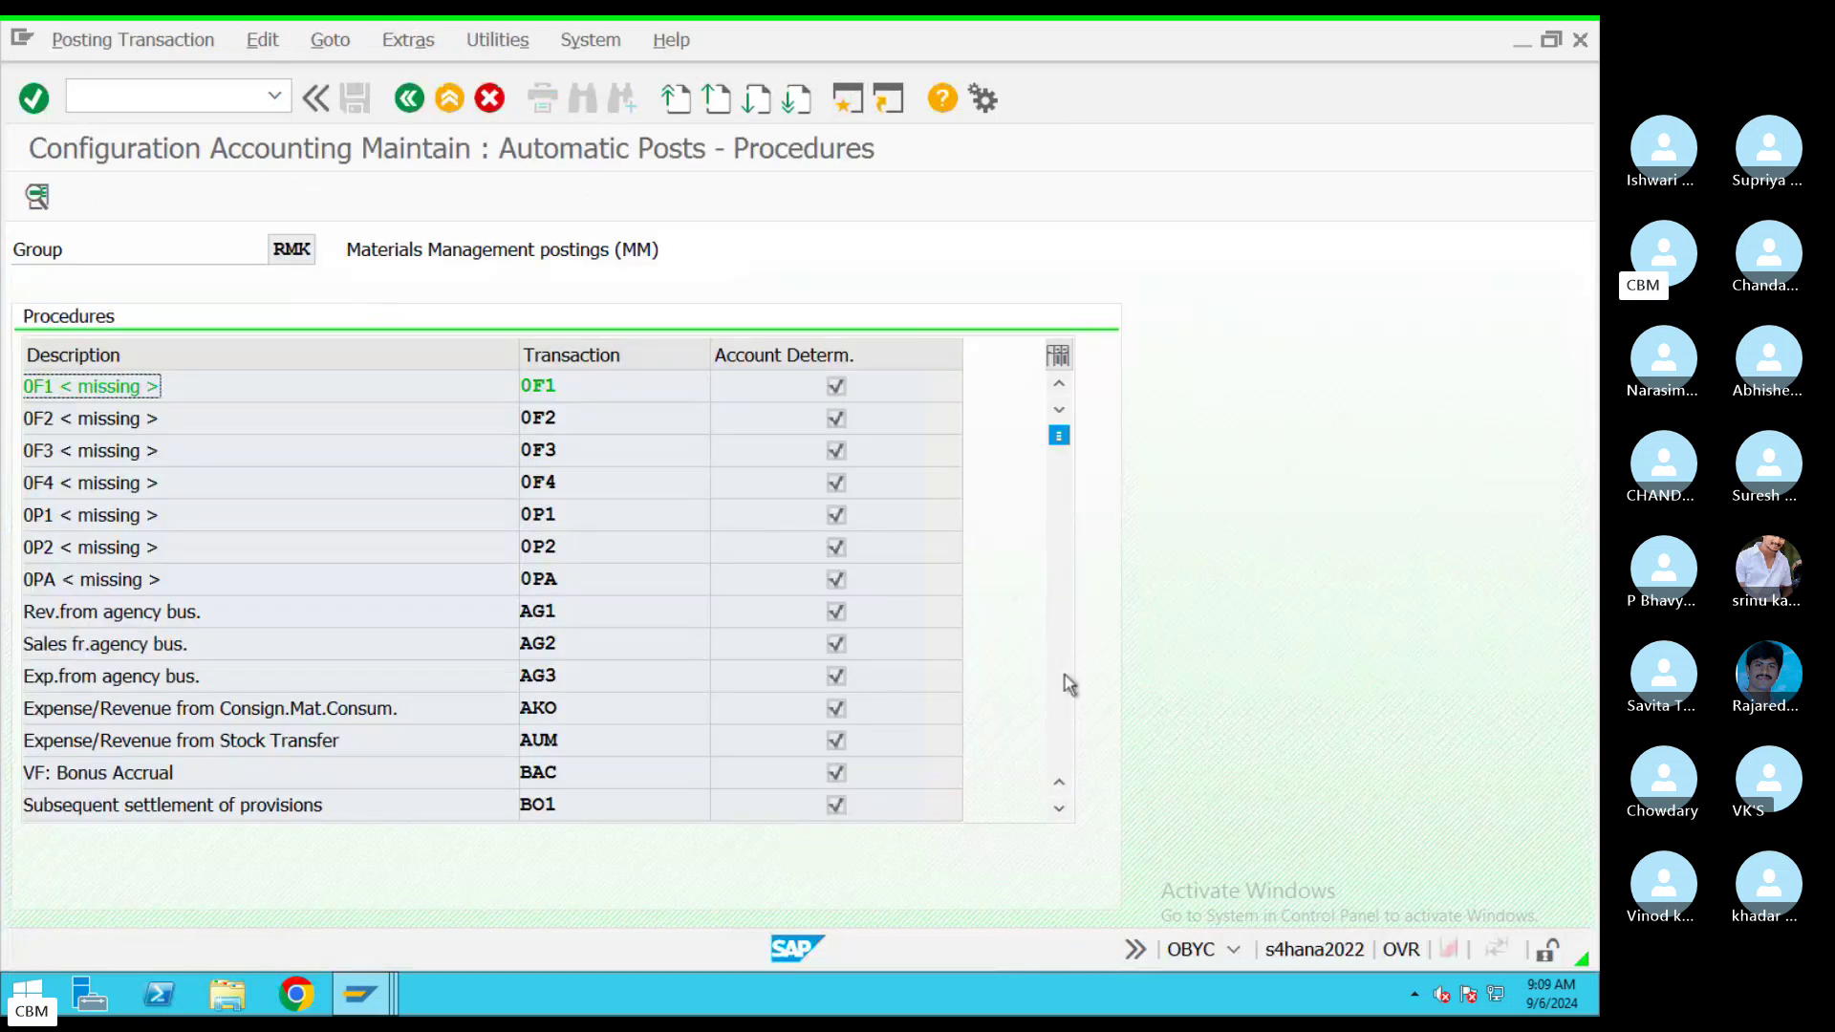
{"action": "left_click", "coordinate": [1059, 669]}
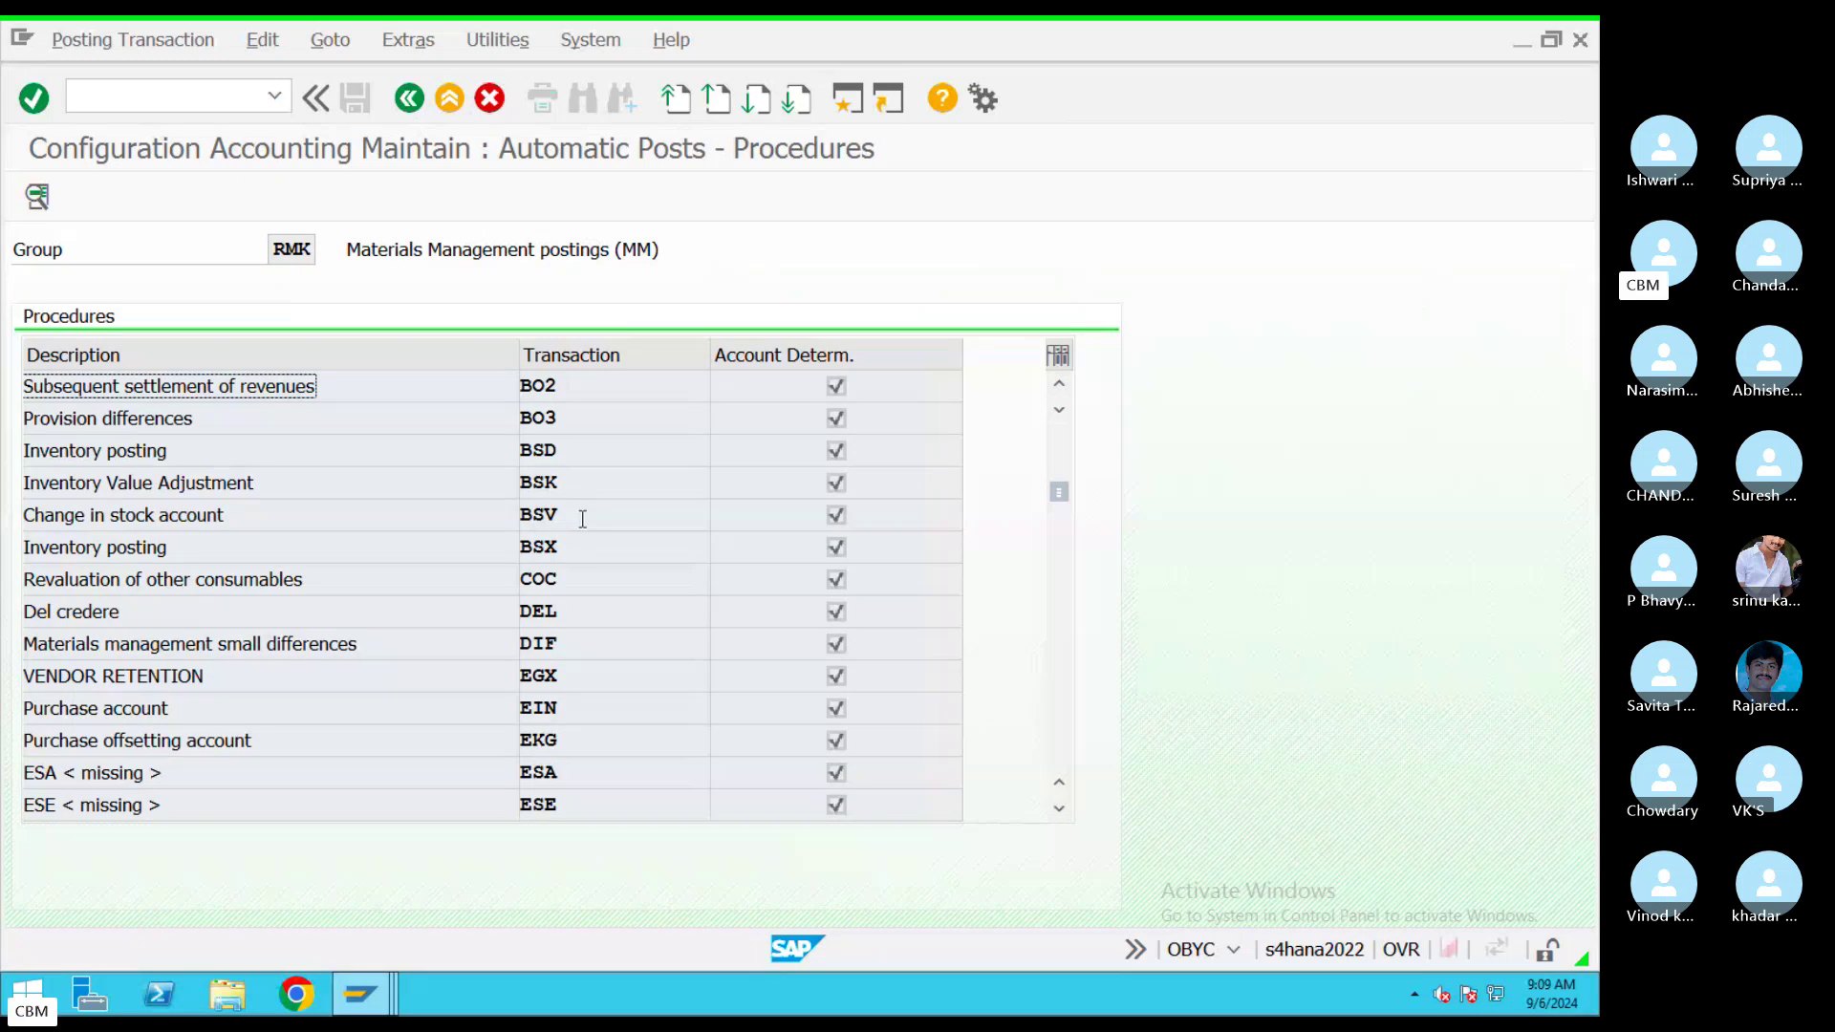
{"action": "double_click", "coordinate": [535, 545]}
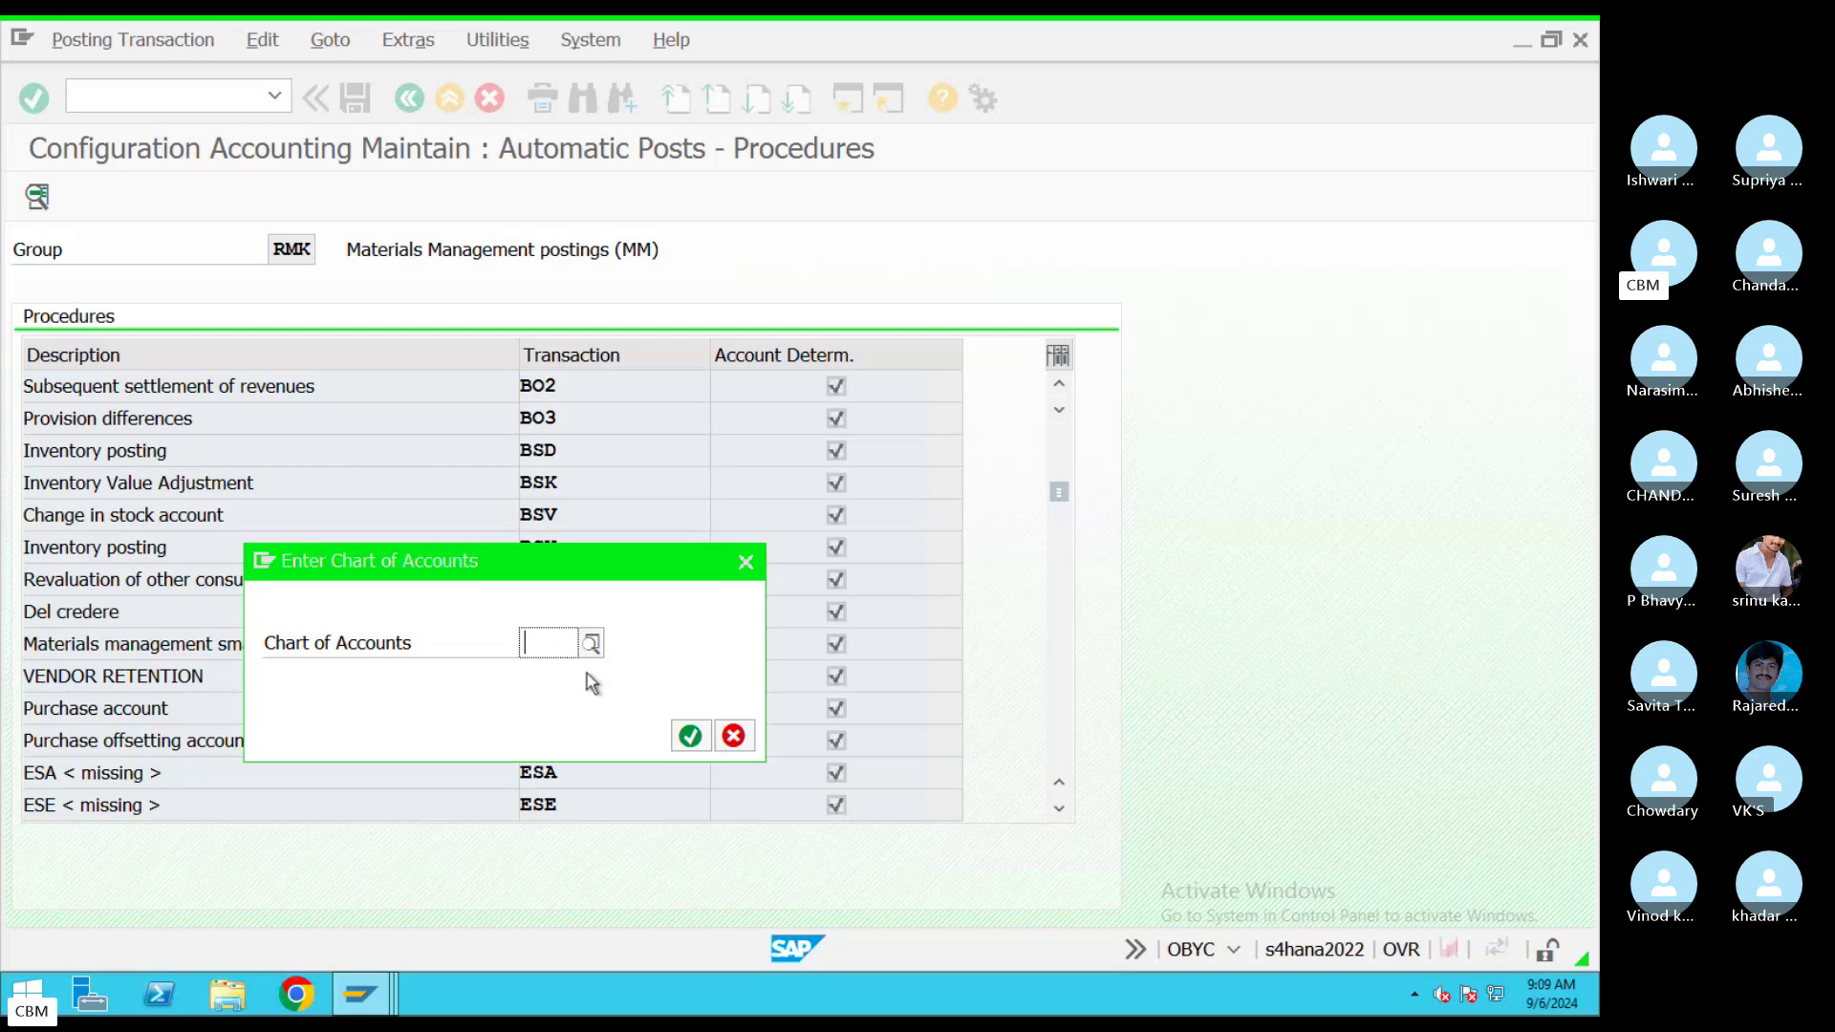
{"action": "type", "text": "CH09"}
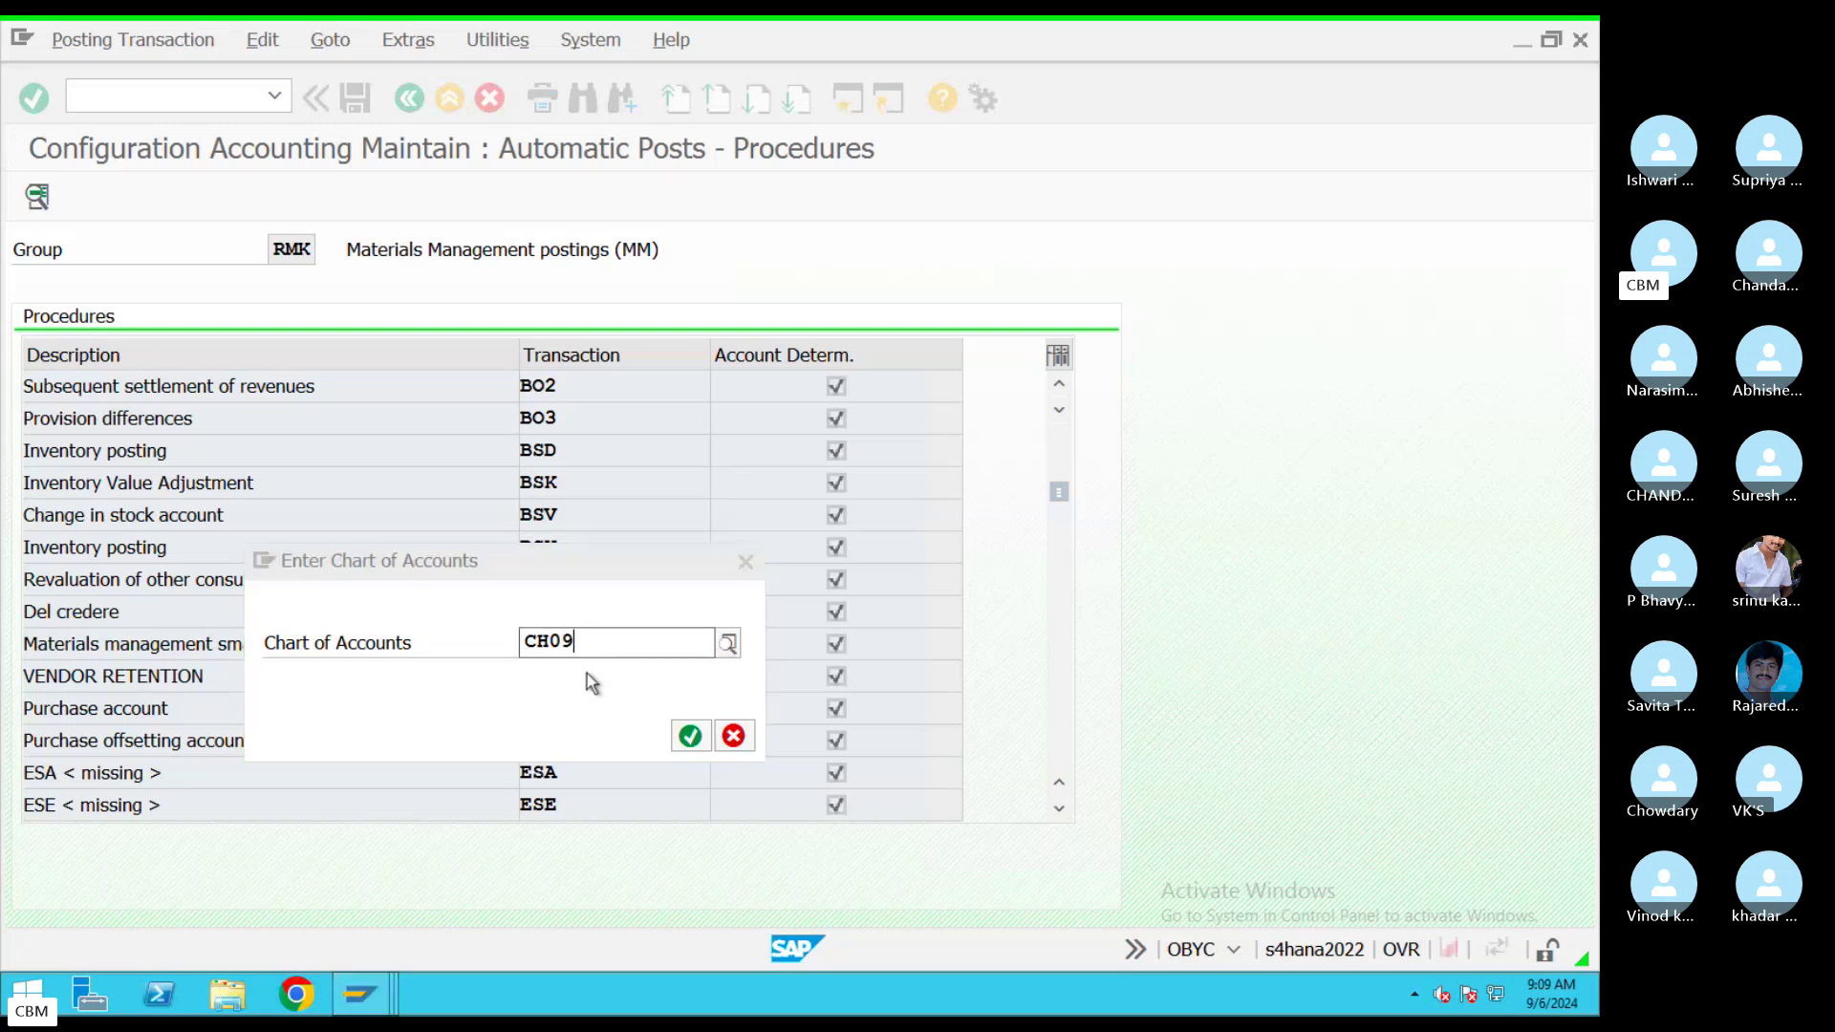
{"action": "key", "text": "Return"}
Add an account assignment with valuation modifier X and valuation class VC02, using the same account as class 3000
{"action": "left_click", "coordinate": [61, 462]}
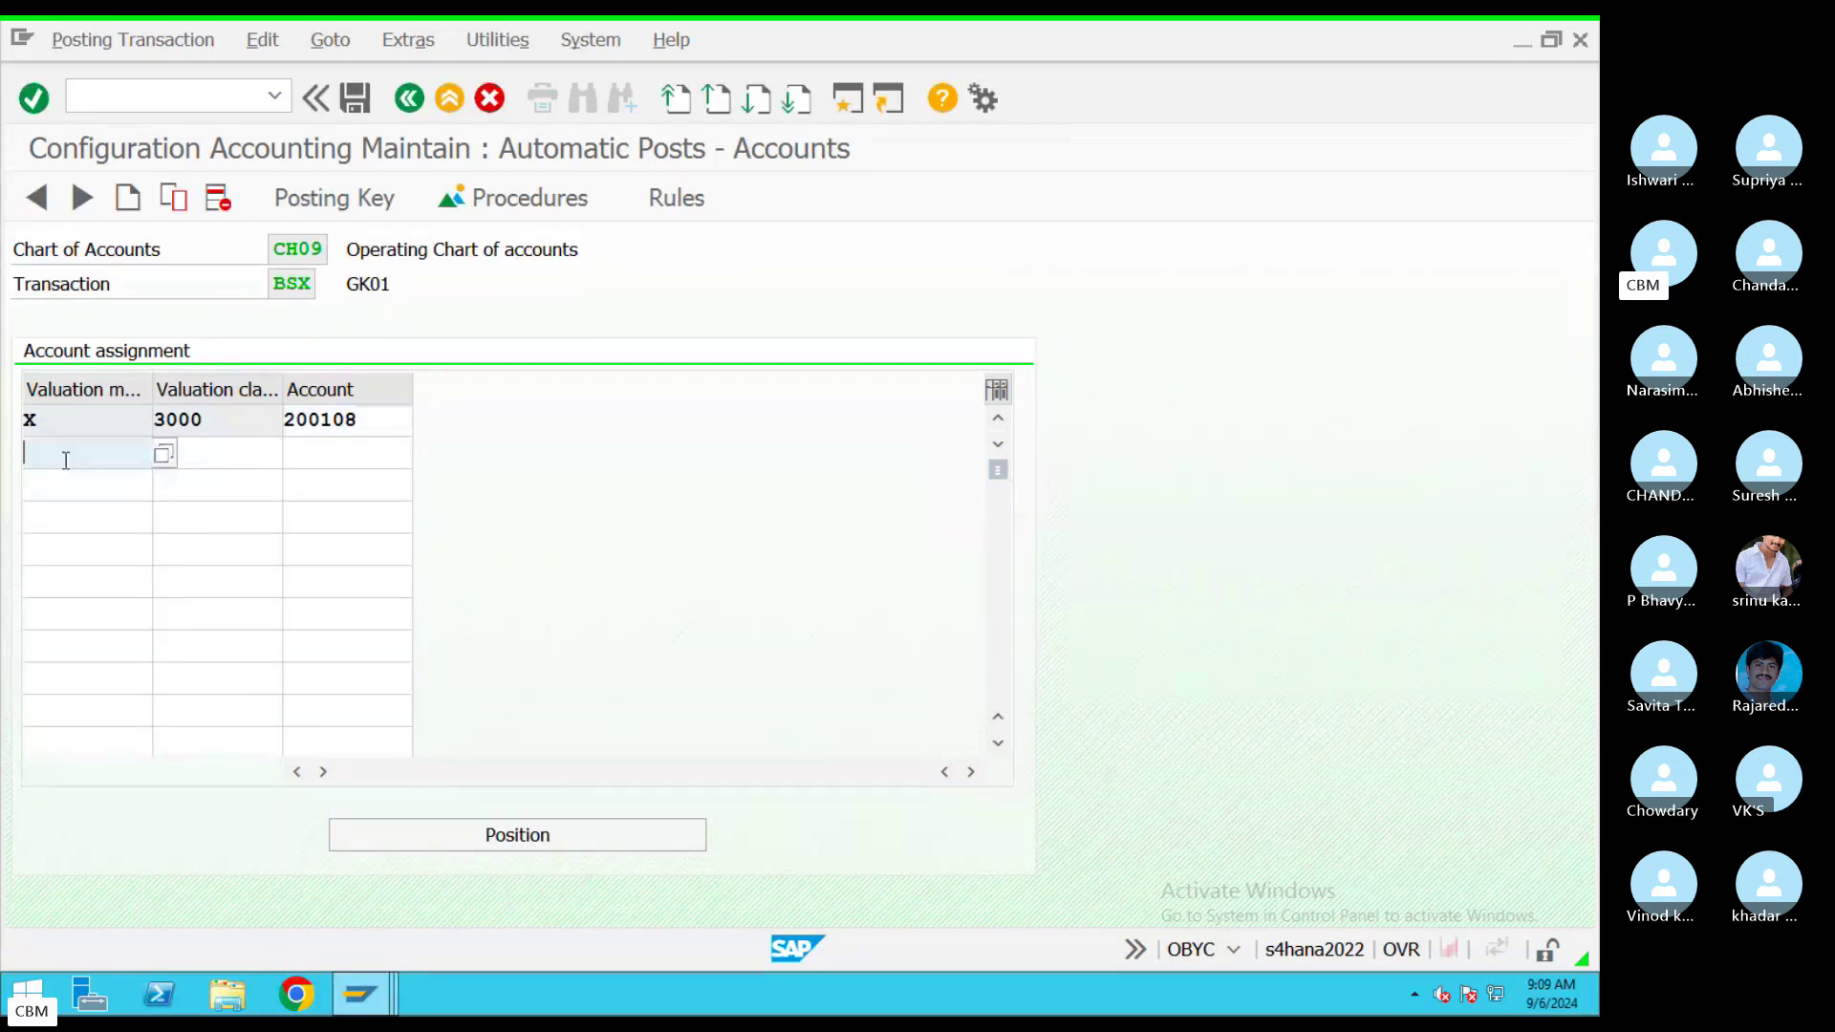
{"action": "type", "text": "x"}
{"action": "left_click", "coordinate": [192, 455]}
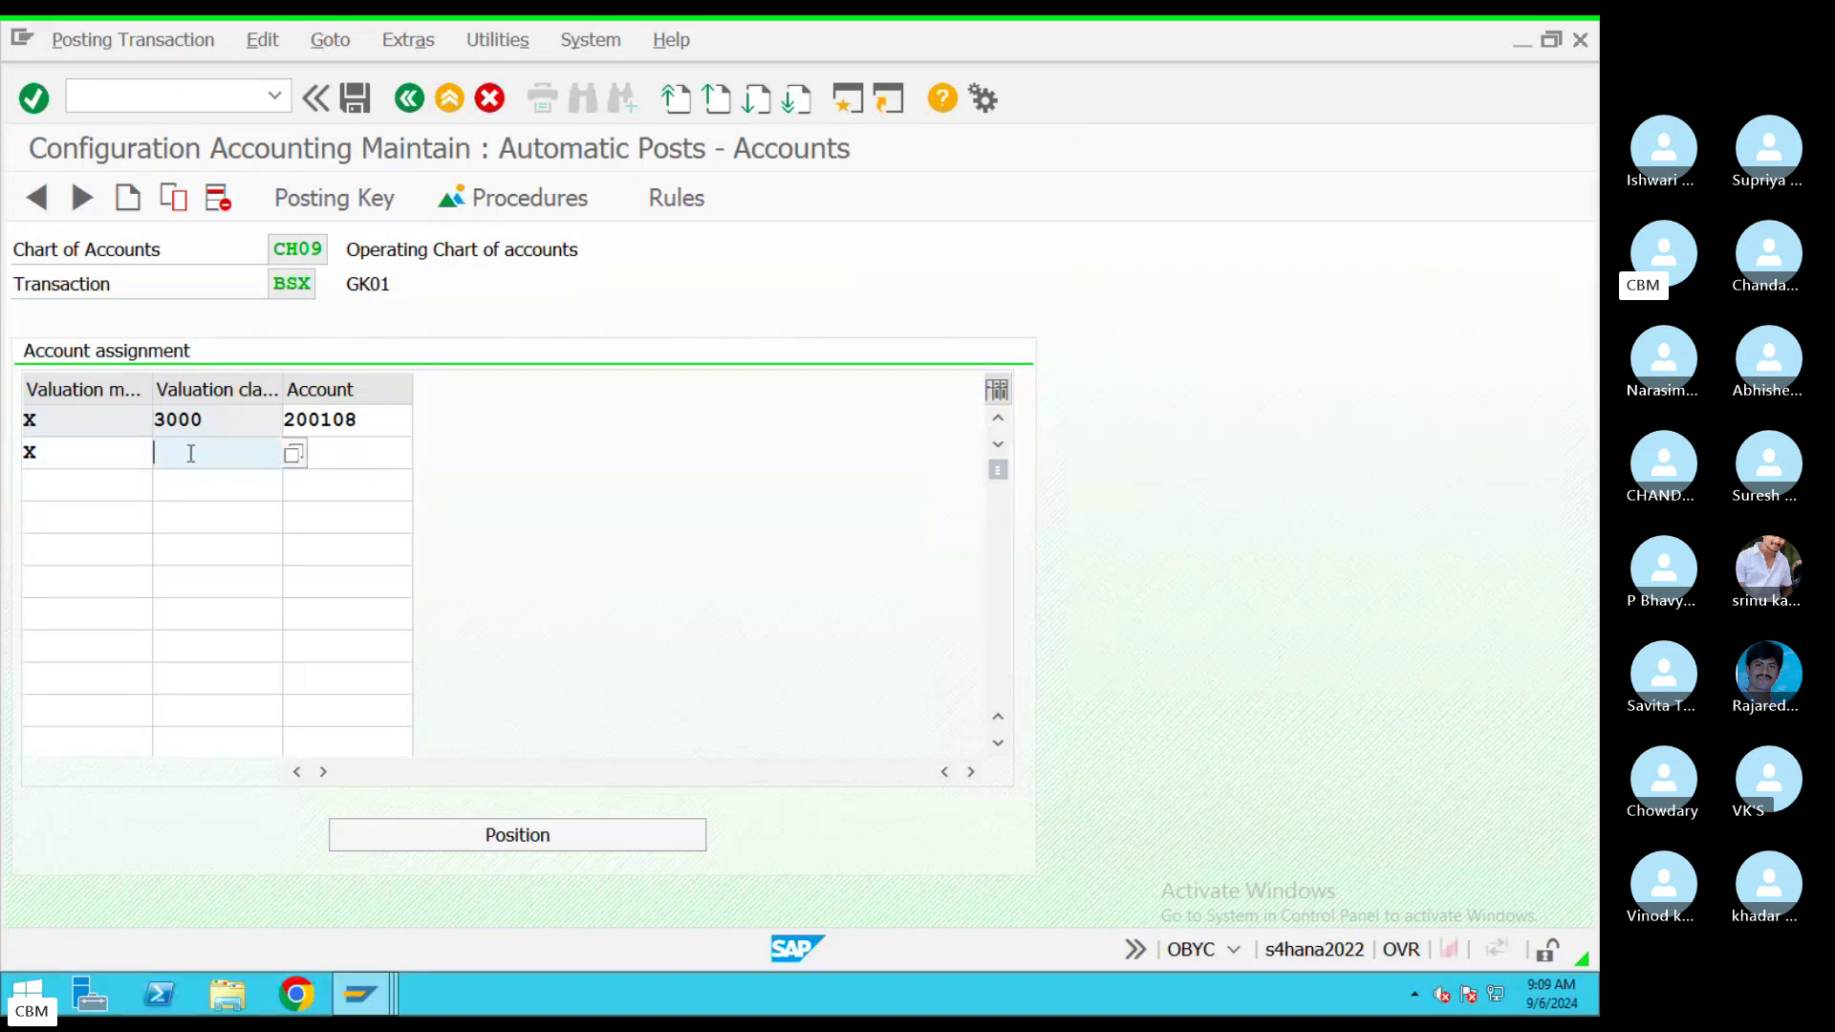
{"action": "type", "text": "vc02"}
{"action": "left_click", "coordinate": [361, 421]}
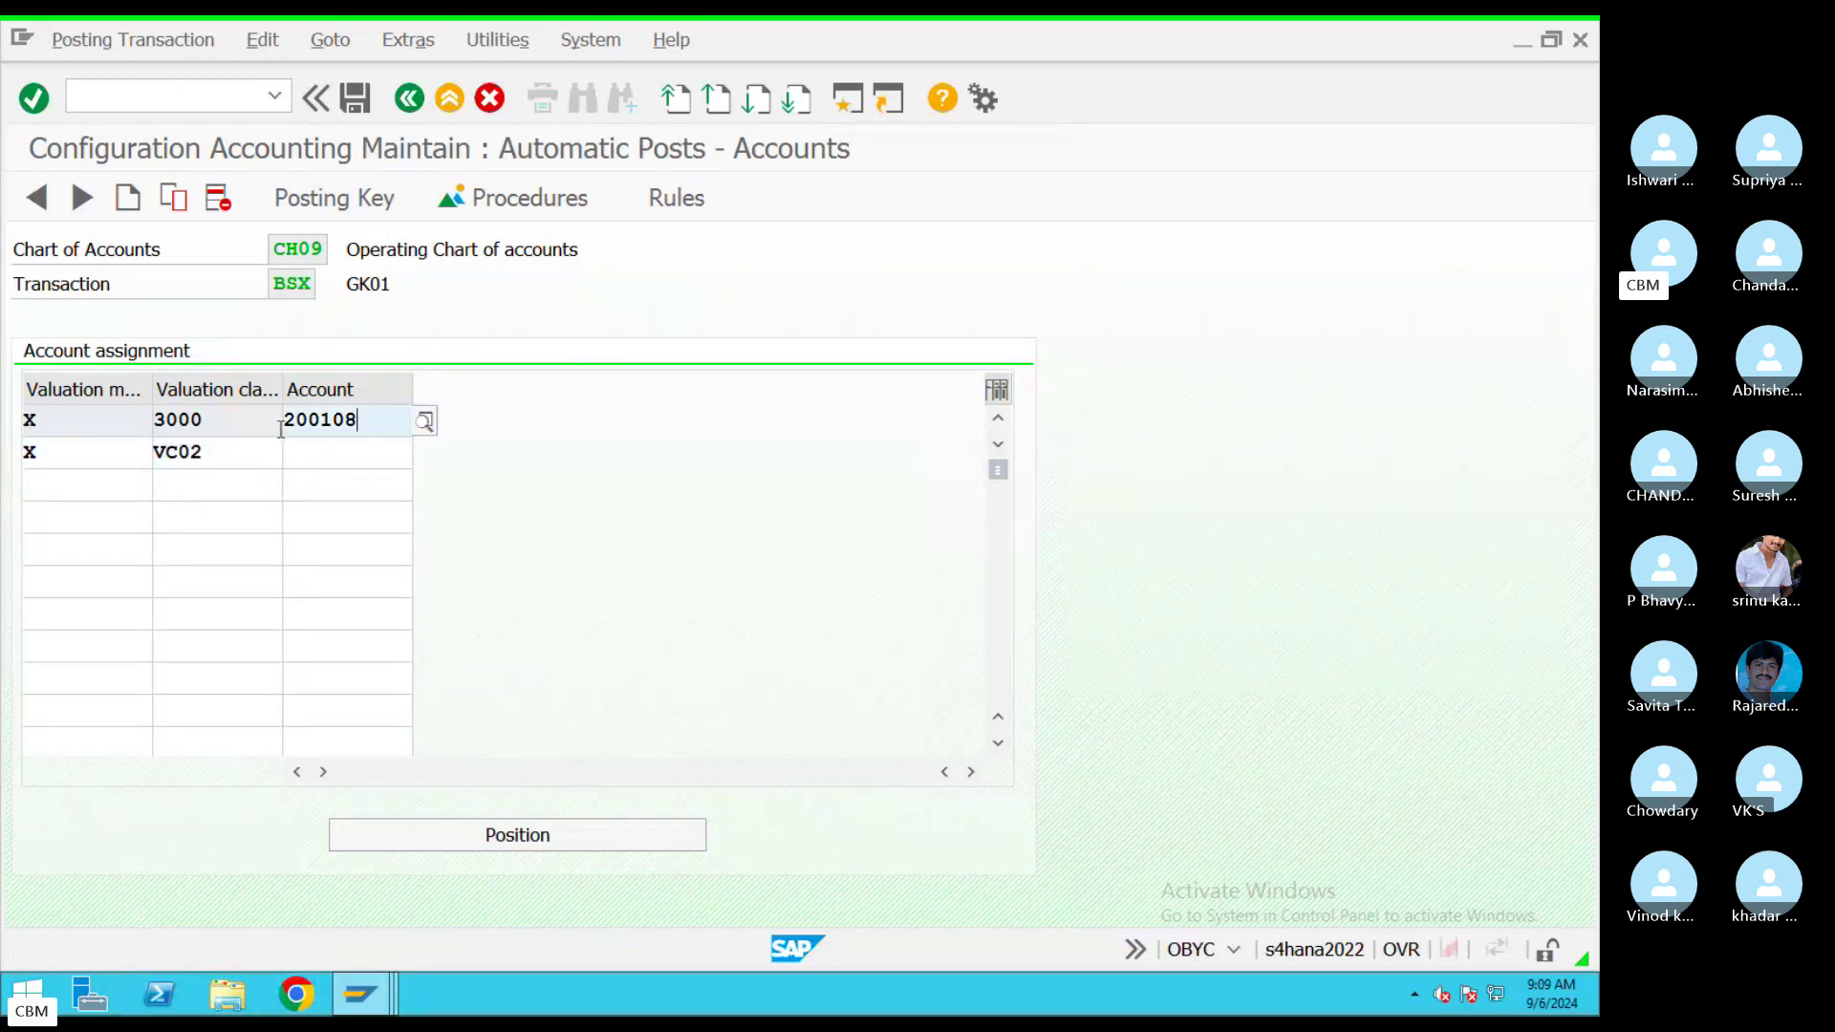
{"action": "left_click", "coordinate": [330, 453]}
{"action": "type", "text": "200108"}
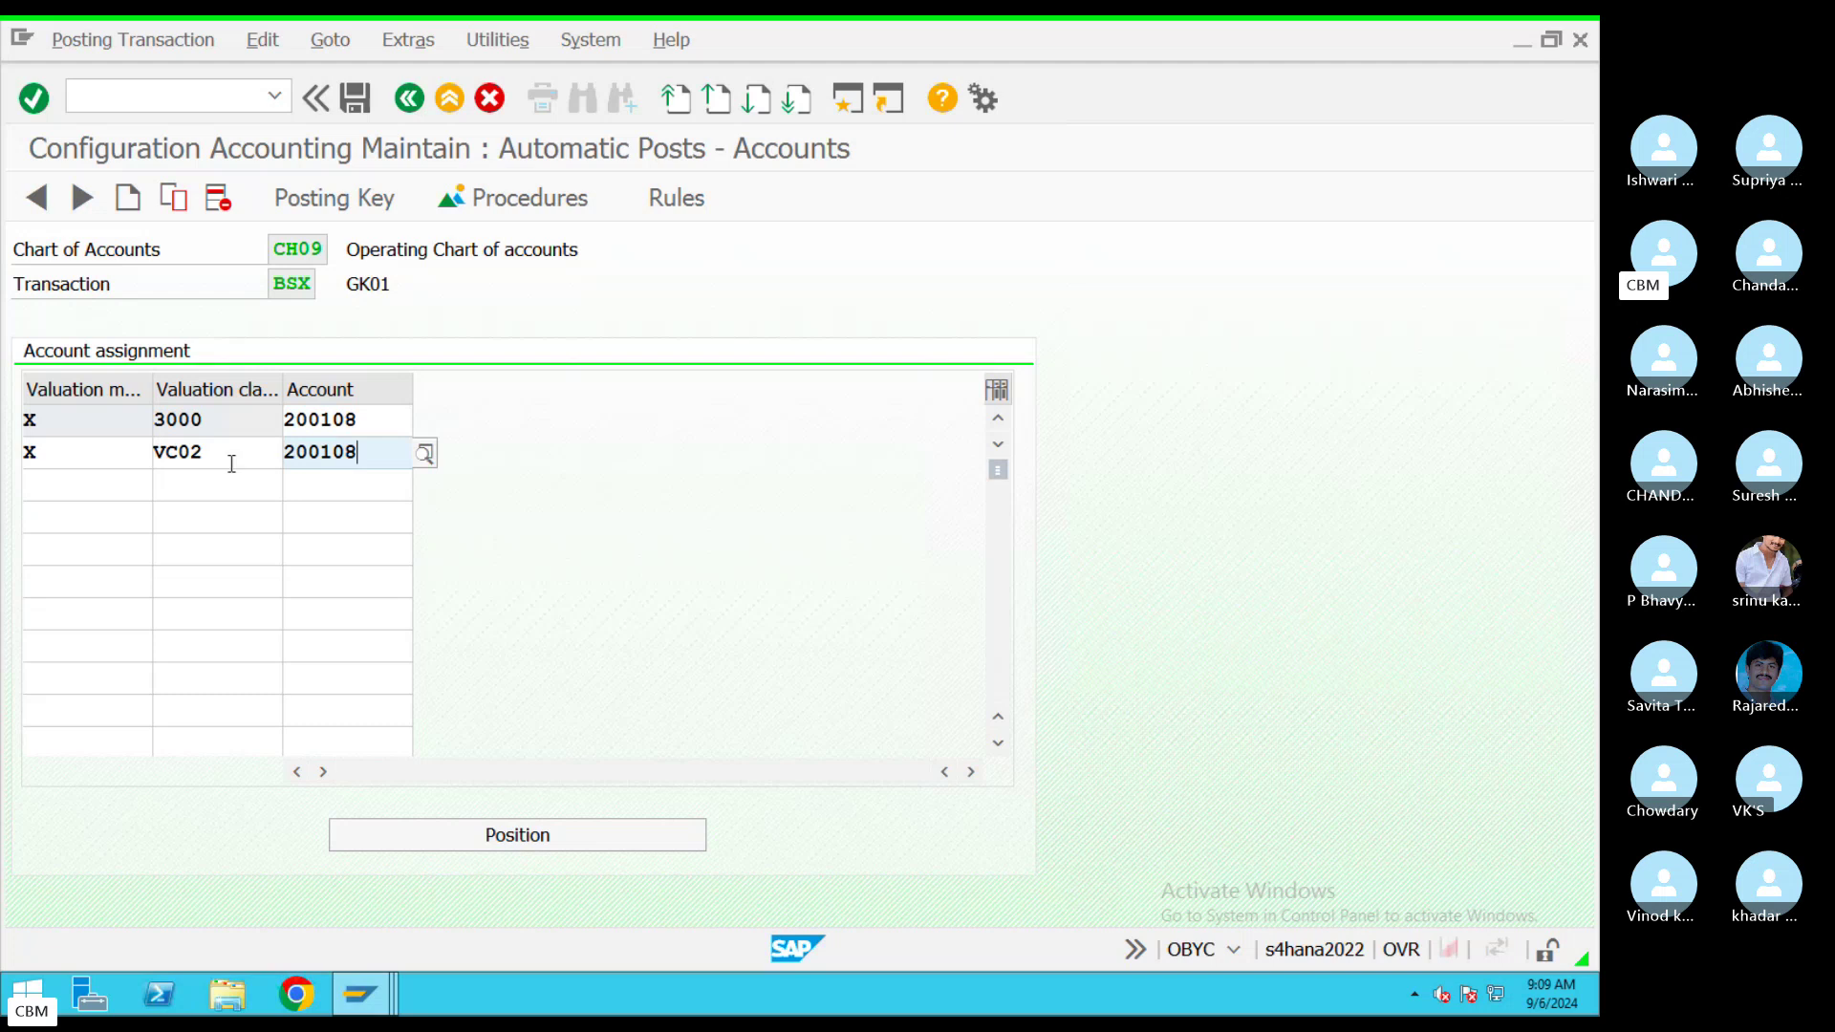
{"action": "double_click", "coordinate": [146, 445]}
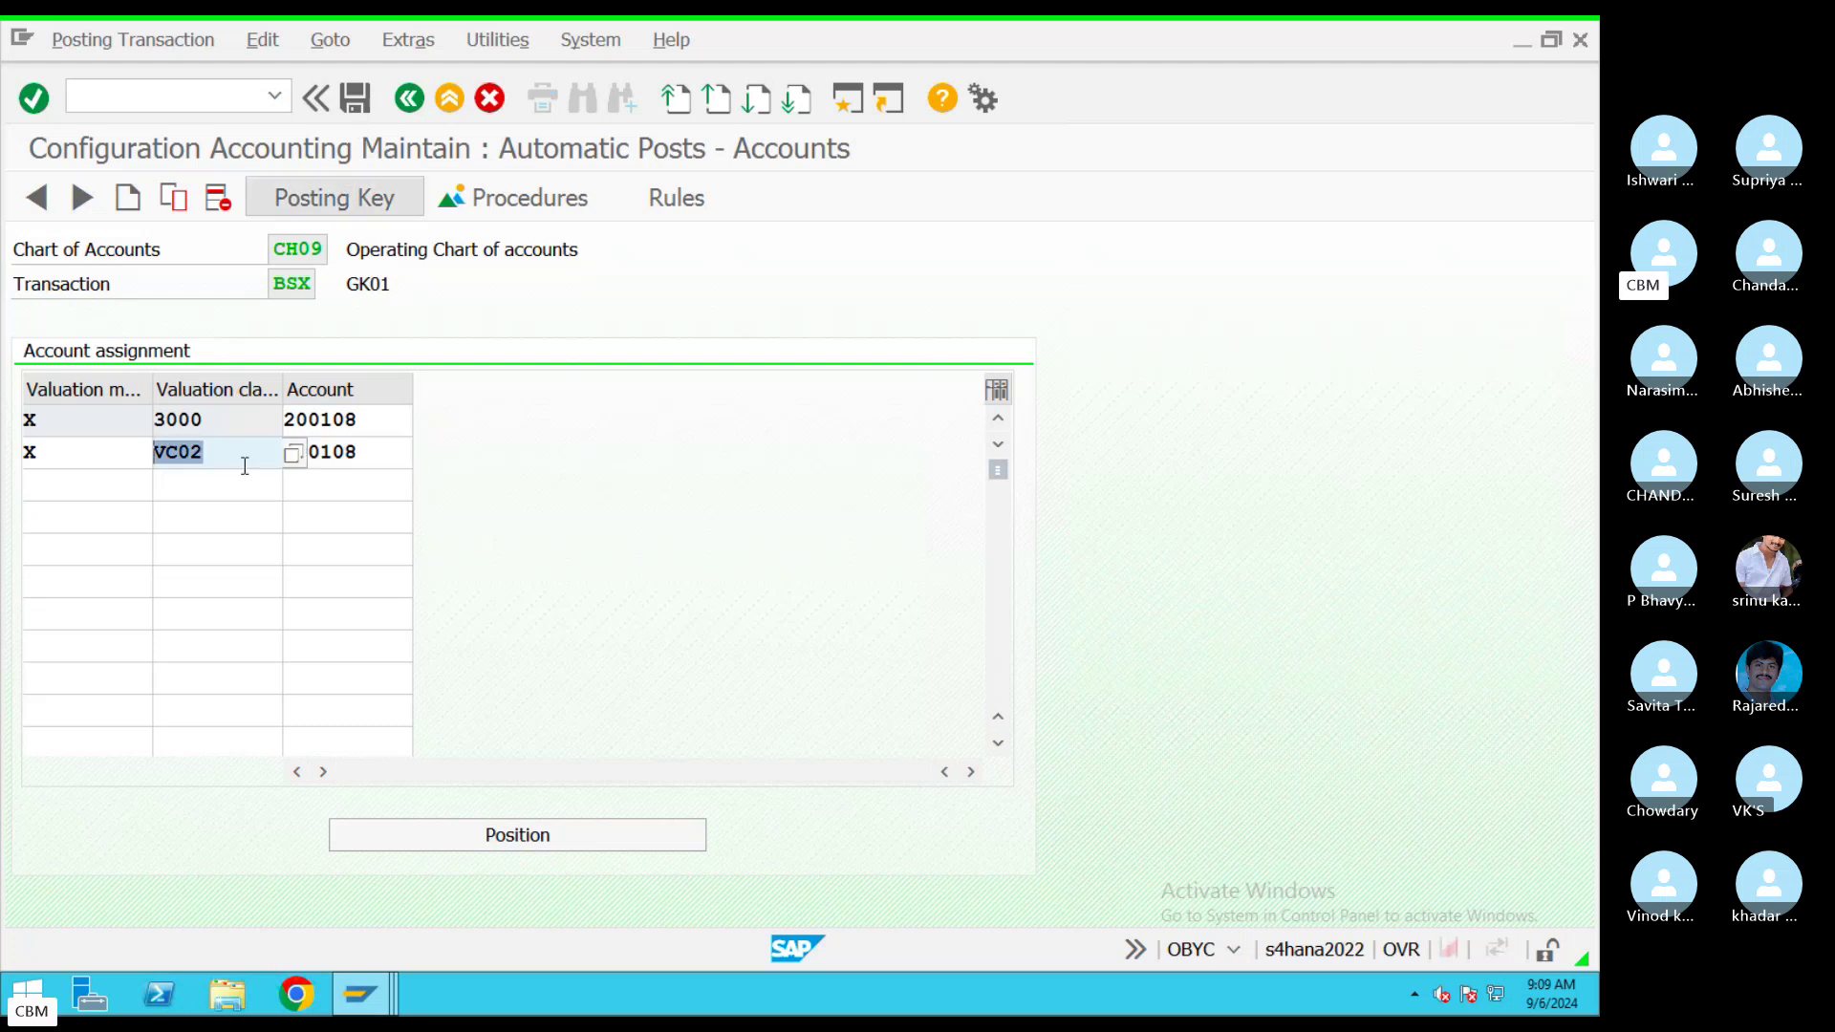
Save the BSX account assignment in the PO Tolerance customizing request and return to the procedures list
{"action": "left_click", "coordinate": [355, 98]}
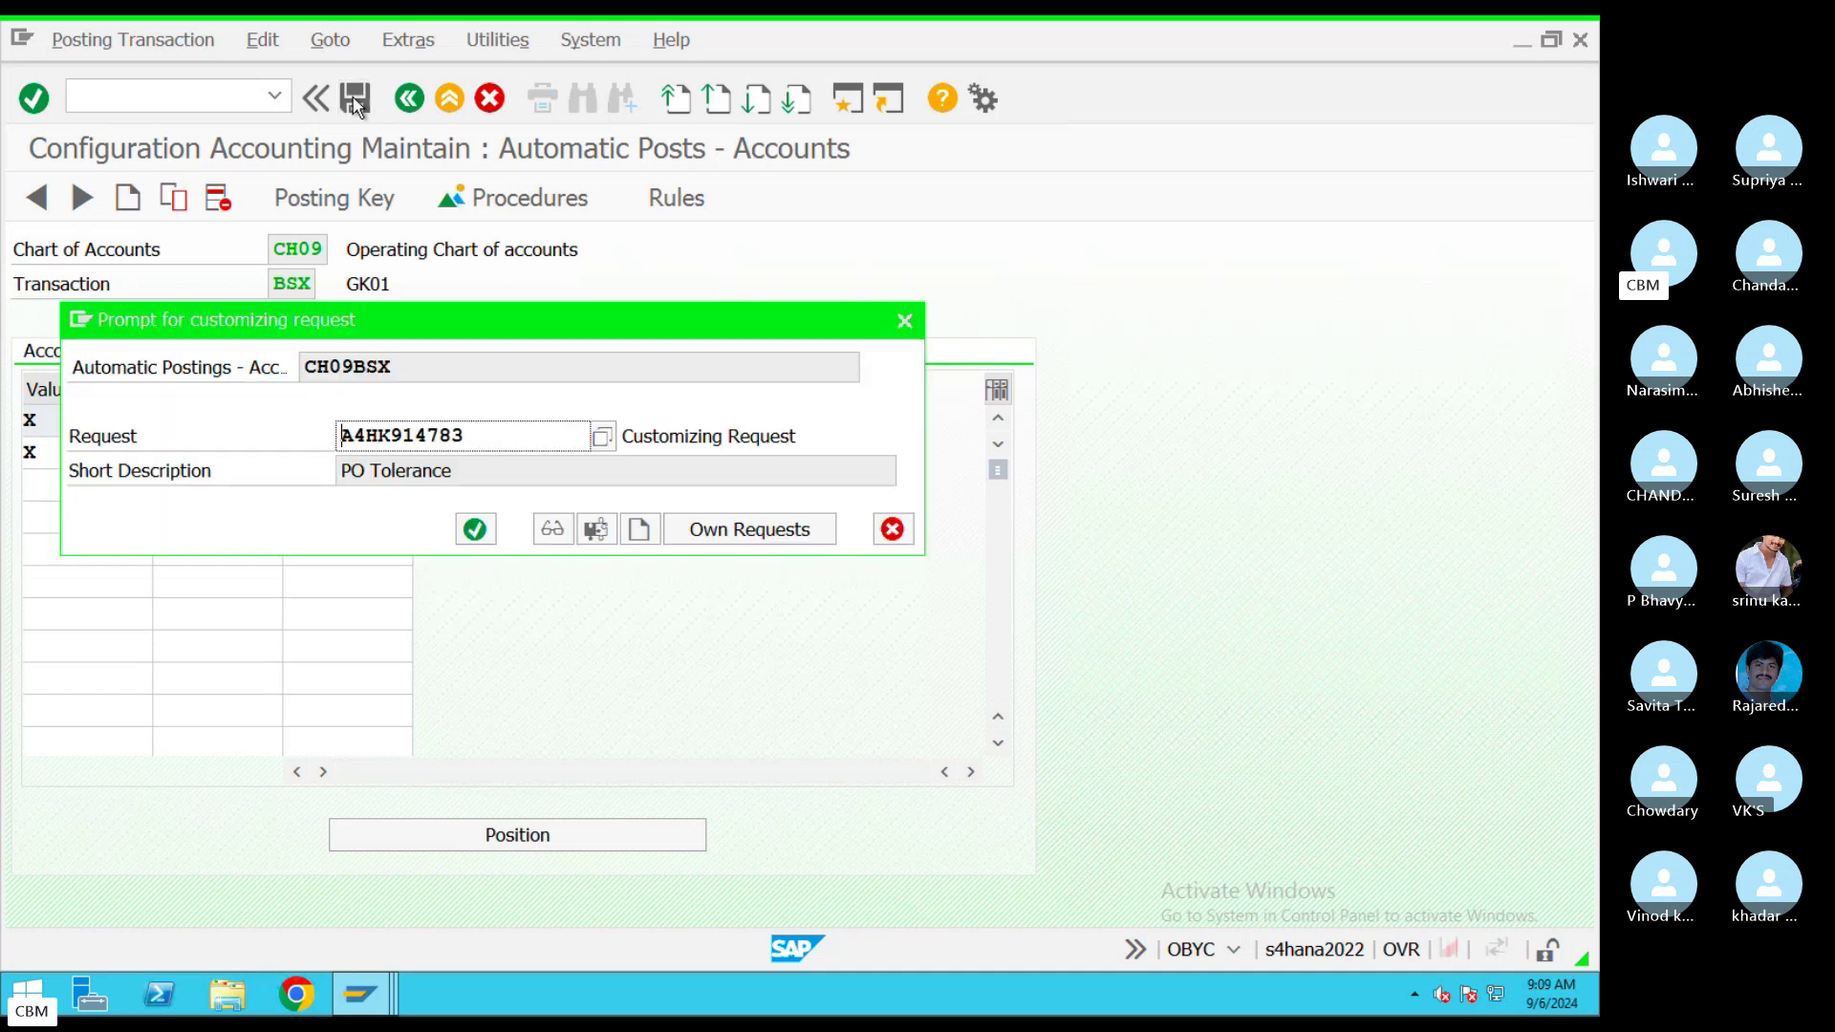
{"action": "left_click", "coordinate": [475, 529]}
{"action": "left_click", "coordinate": [409, 98]}
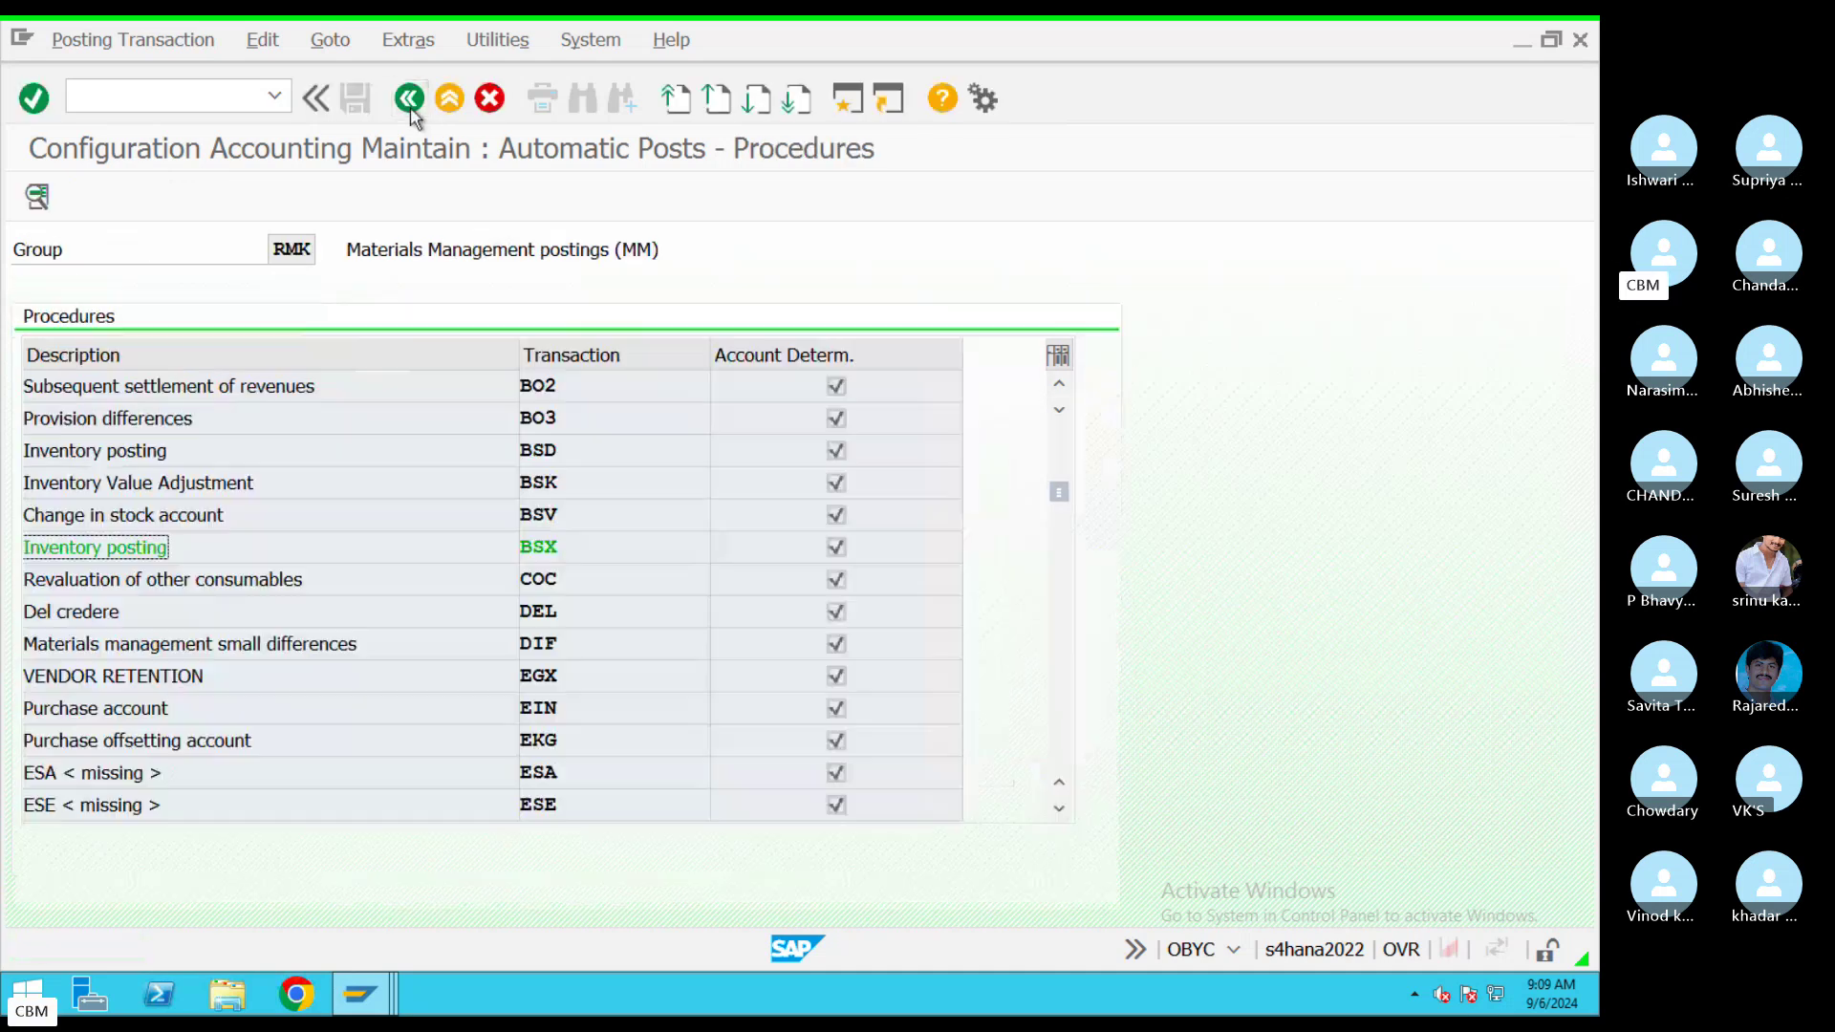
Open the GR/IR clearing account procedure WRX from the procedures list
{"action": "scroll", "coordinate": [1066, 765], "scroll_direction": "down", "scroll_amount": 5}
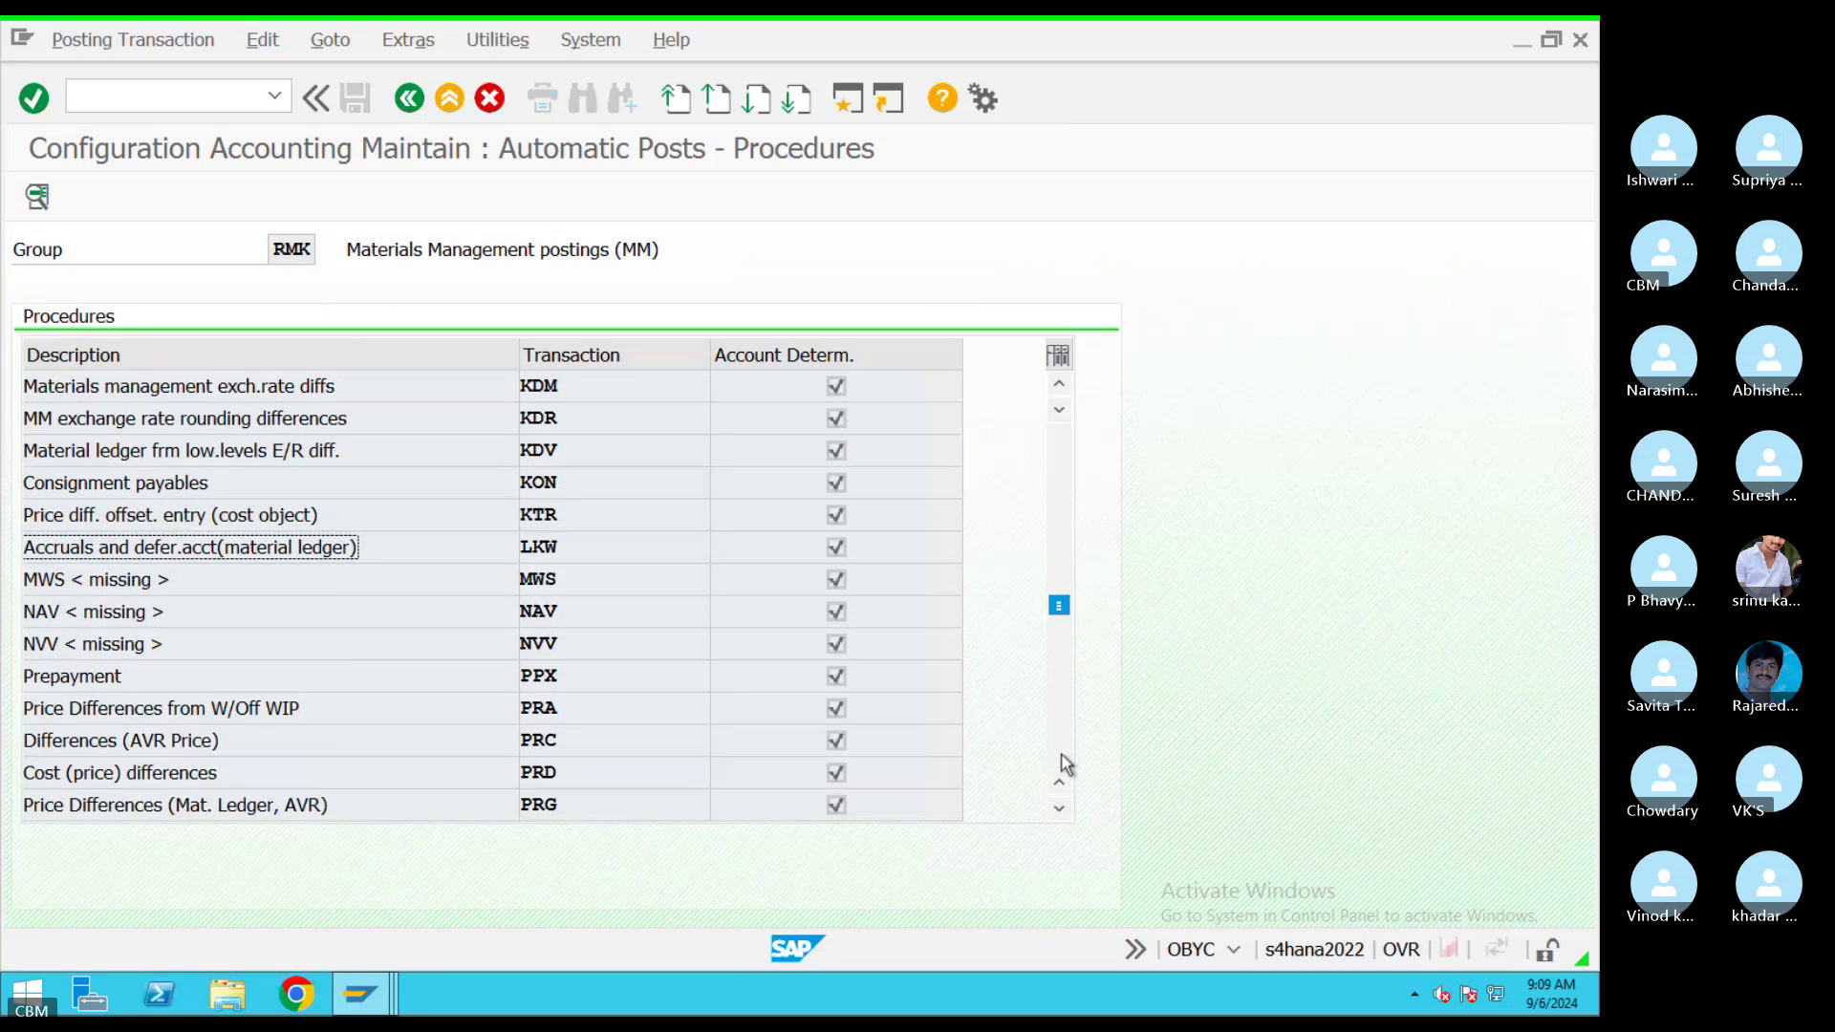
{"action": "scroll", "coordinate": [1067, 764], "scroll_direction": "down", "scroll_amount": 5}
{"action": "double_click", "coordinate": [564, 643]}
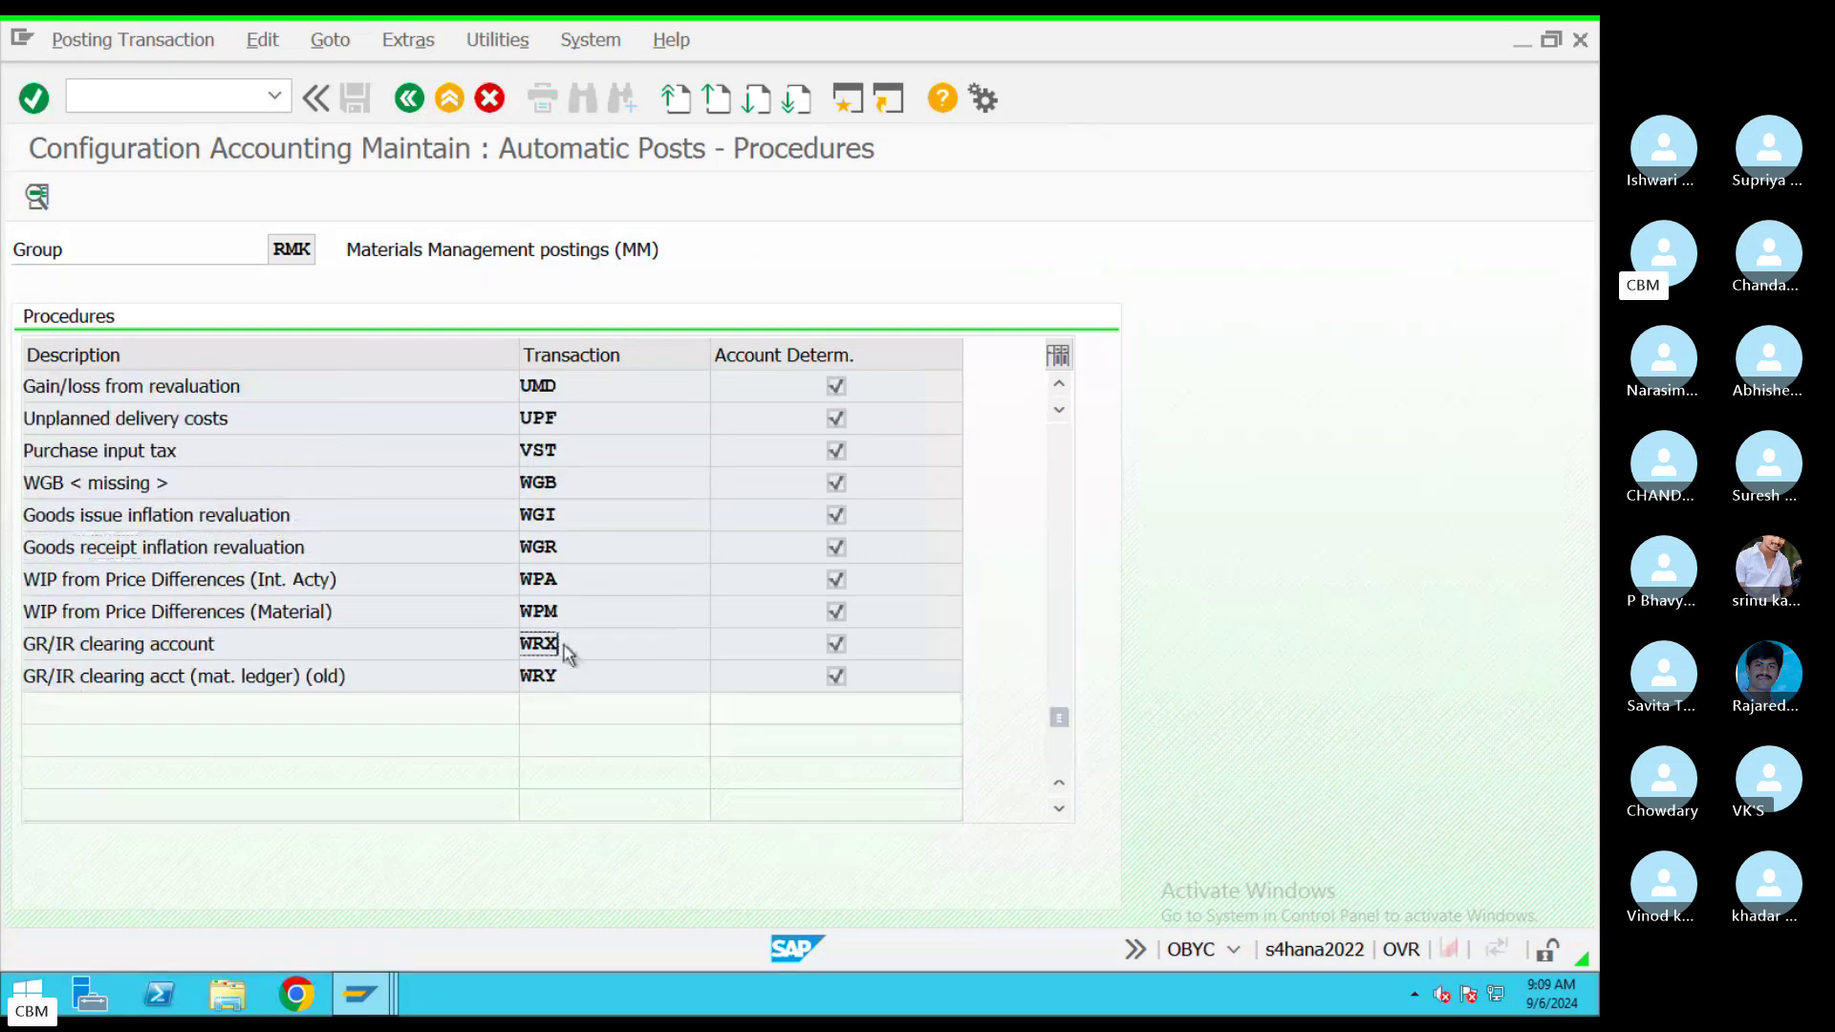
Add a WRX assignment with valuation modifier X and class VC02, using class 3000's account, and save it in the PO Tolerance customizing request
{"action": "left_click", "coordinate": [68, 456]}
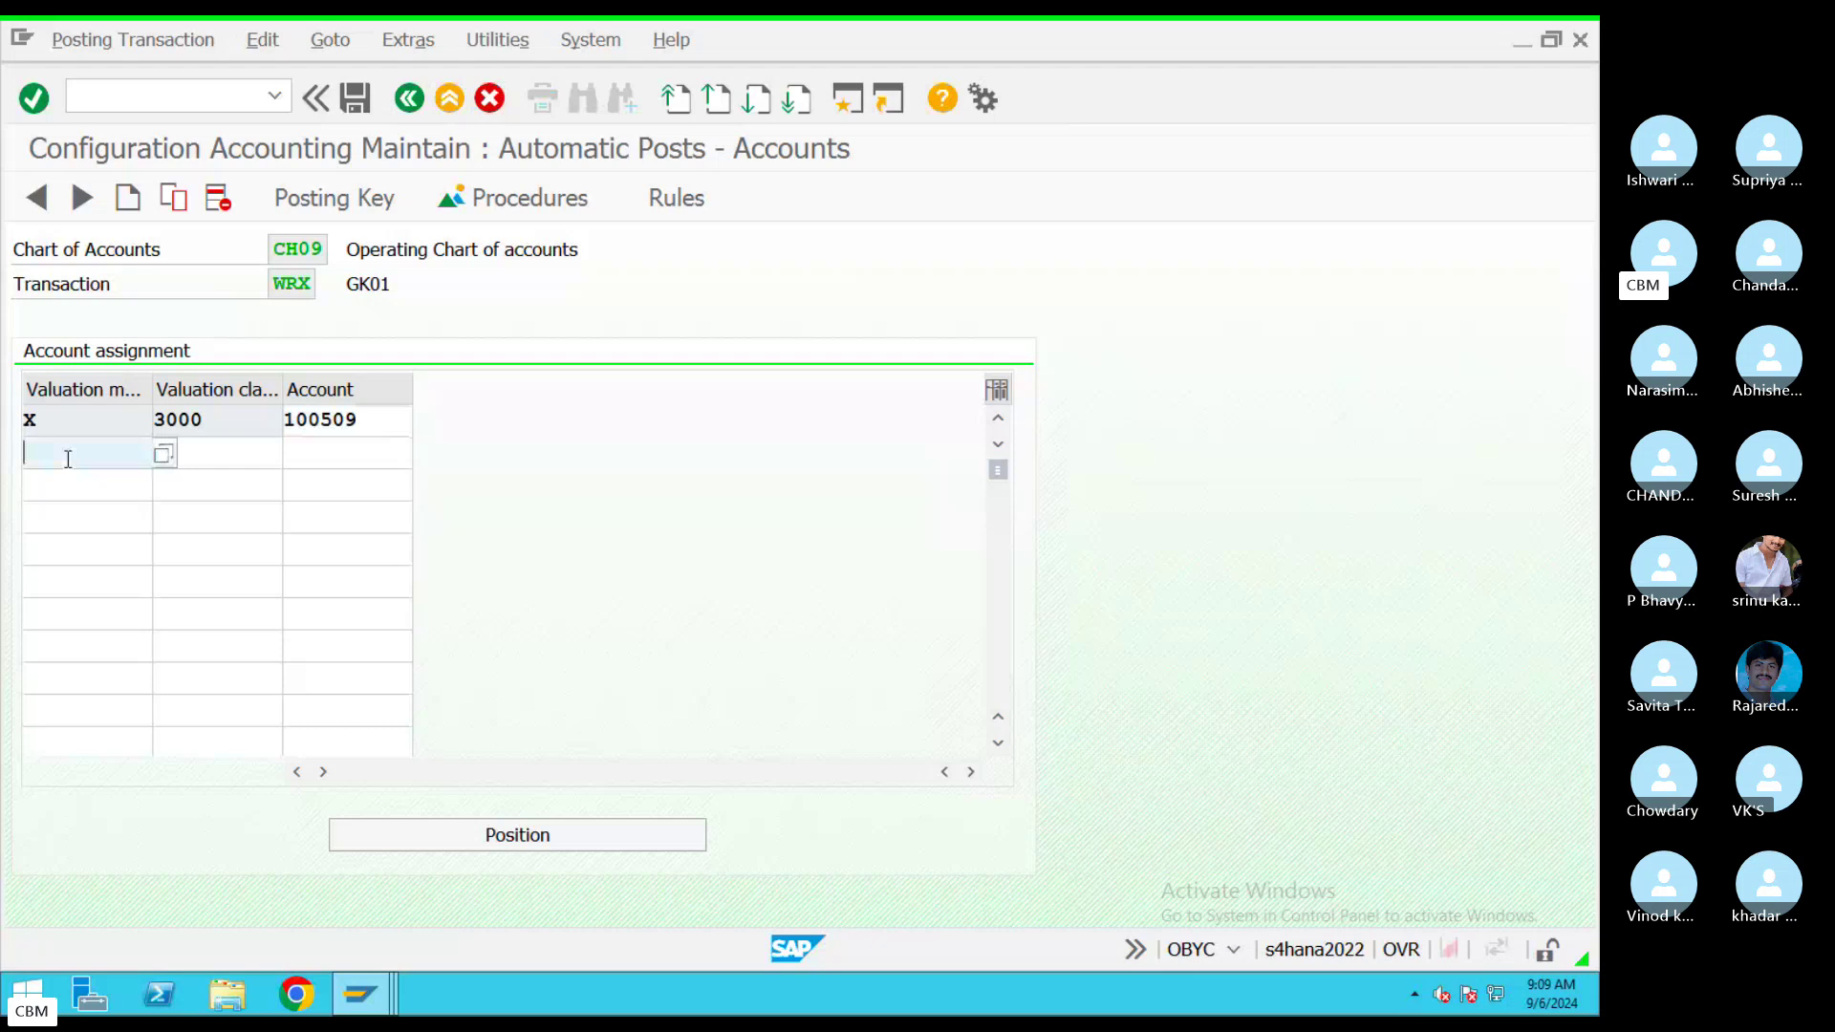
{"action": "type", "text": "x"}
{"action": "left_click", "coordinate": [205, 456]}
{"action": "type", "text": "V"}
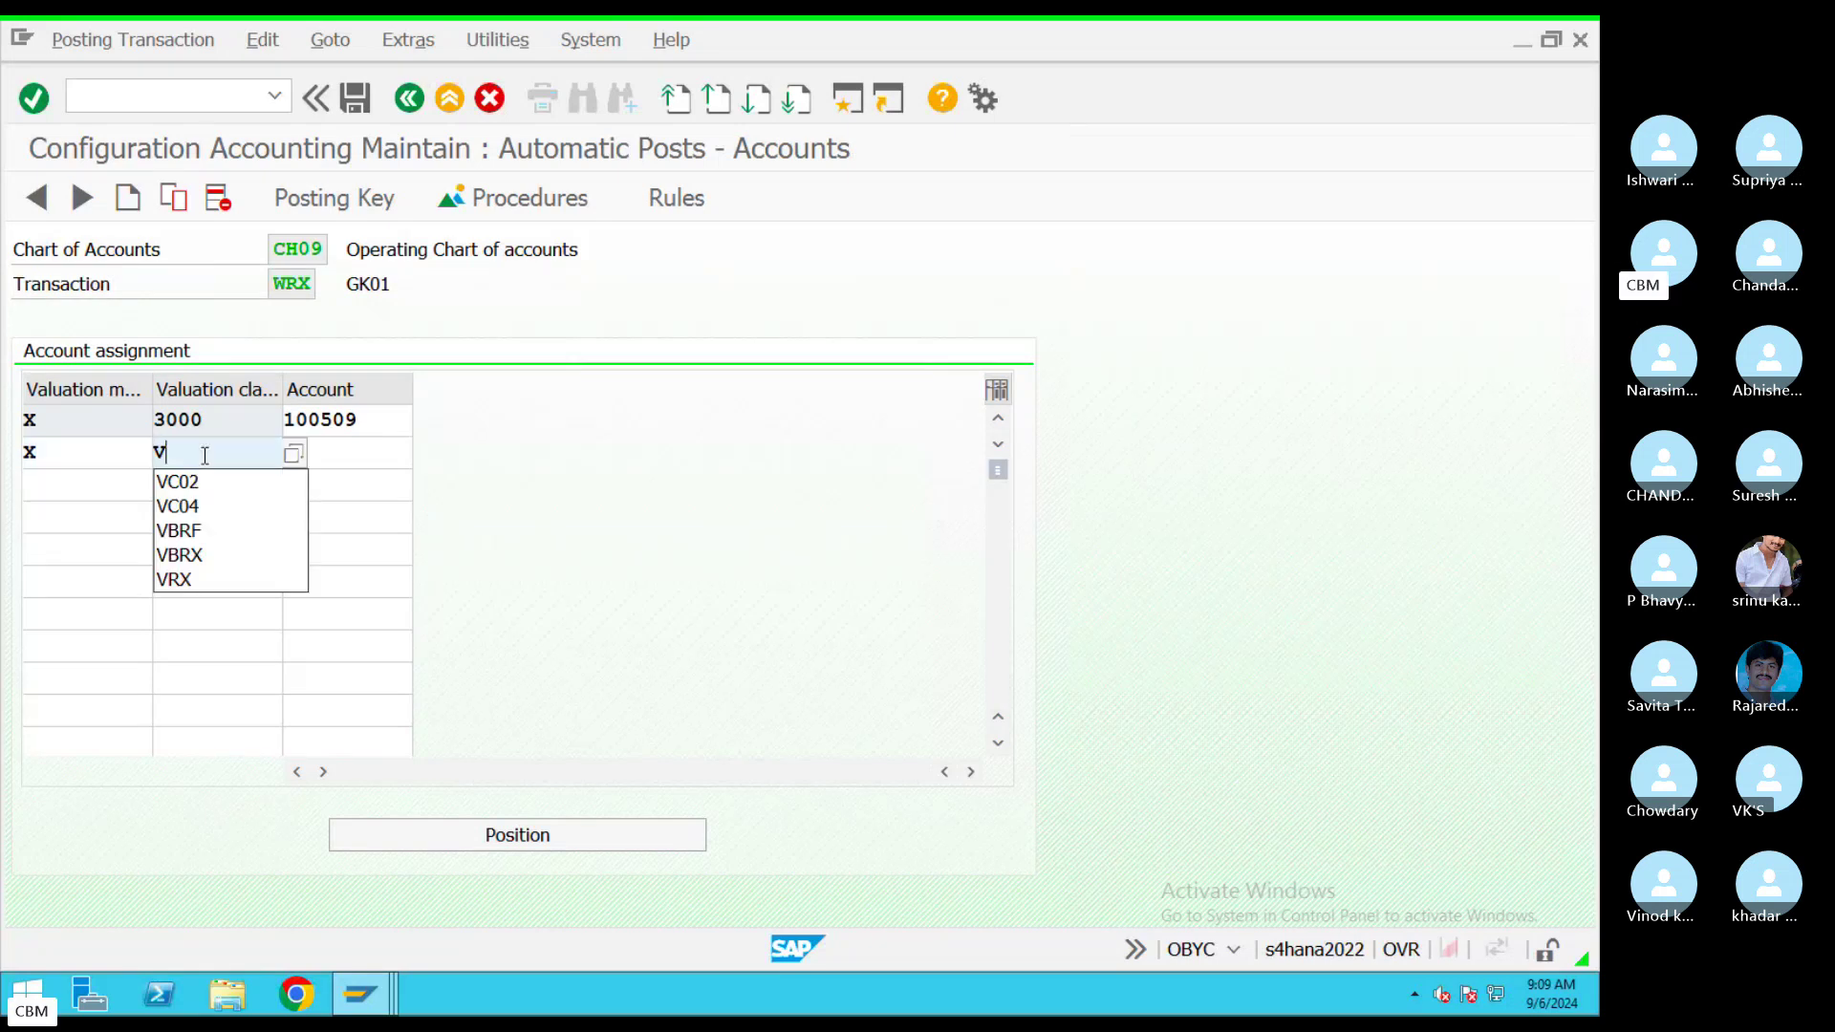
{"action": "type", "text": "C"}
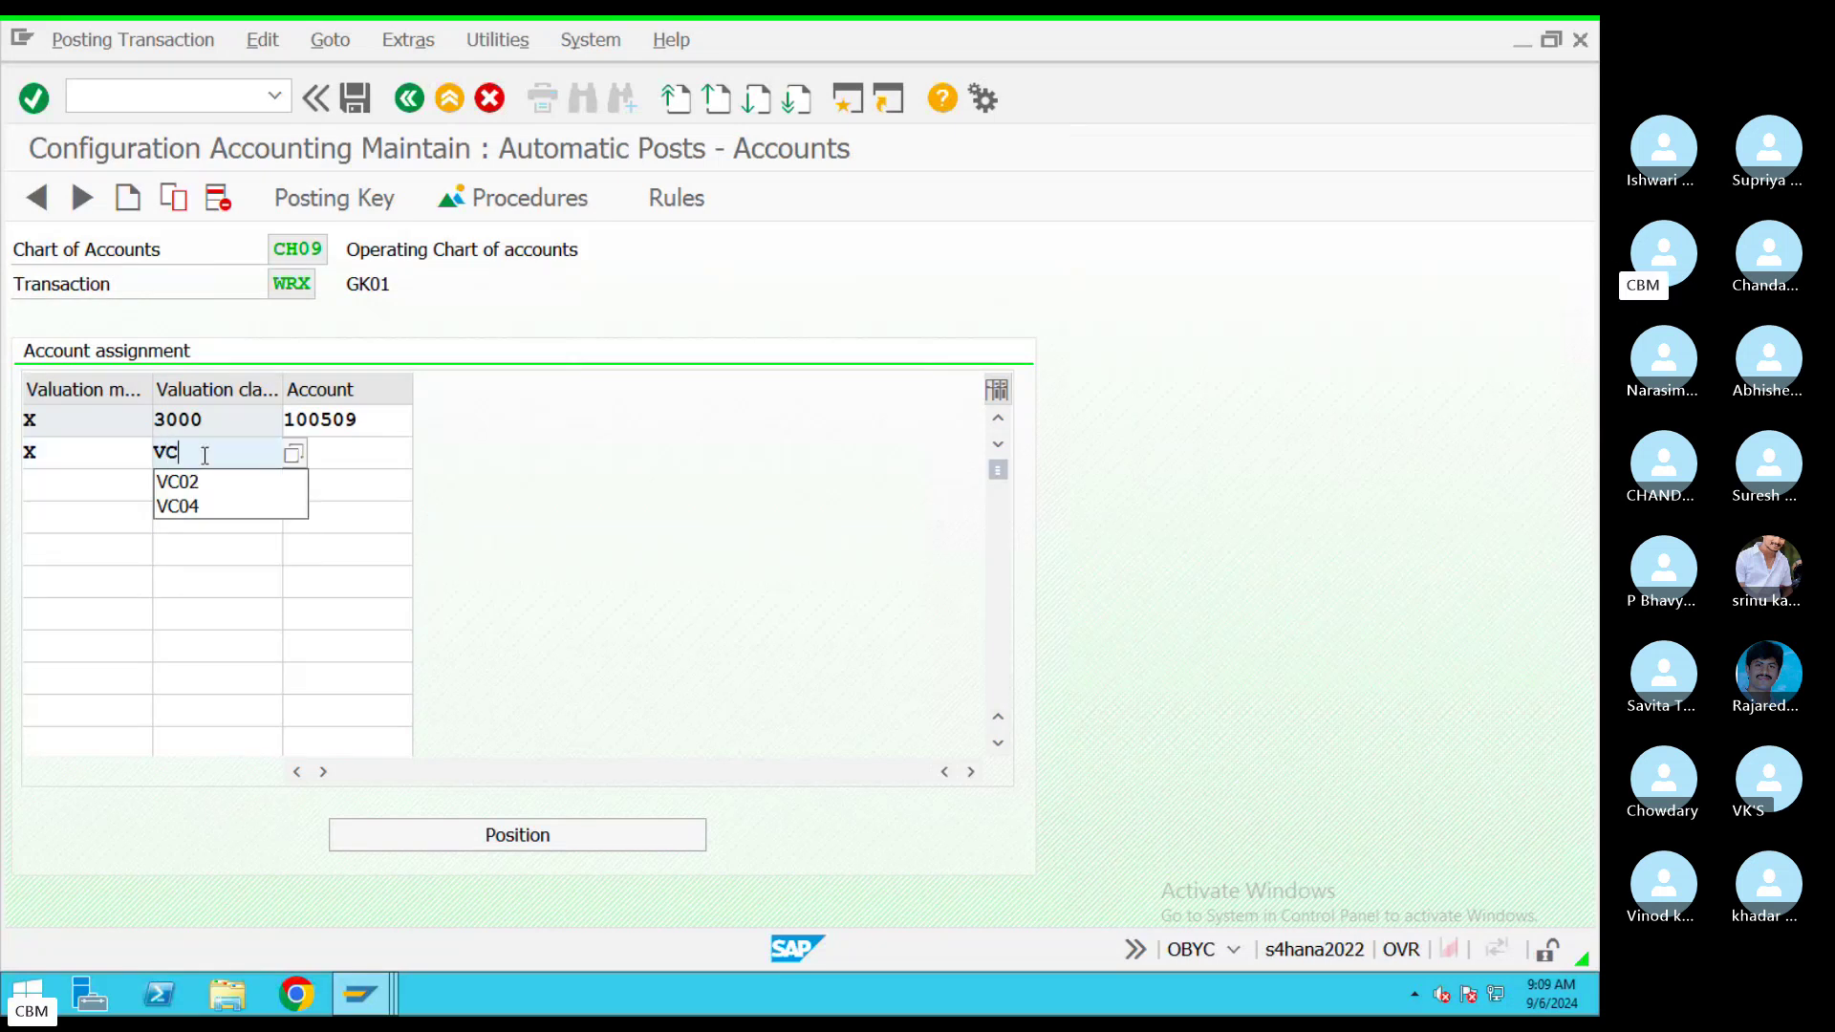
{"action": "key", "text": "Down"}
{"action": "key", "text": "Return"}
{"action": "key", "text": "ctrl+c"}
{"action": "left_click", "coordinate": [340, 456]}
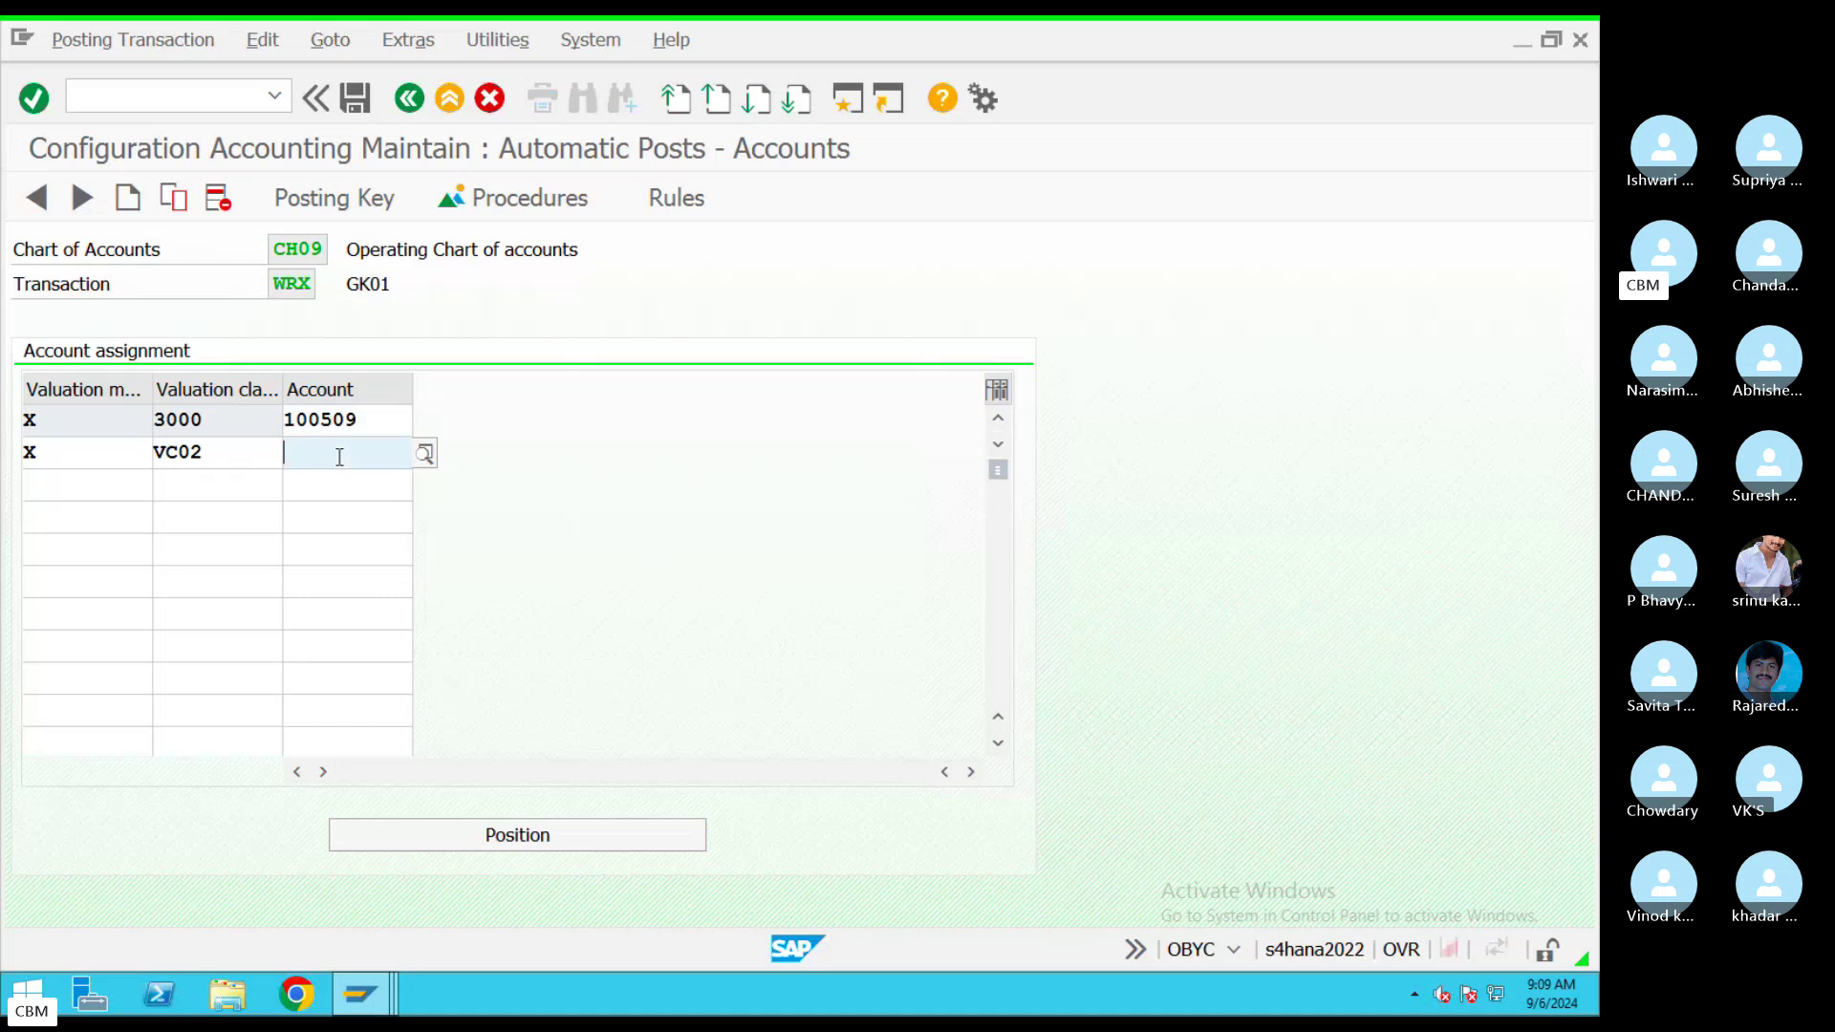
{"action": "key", "text": "ctrl+v"}
{"action": "left_click", "coordinate": [355, 98]}
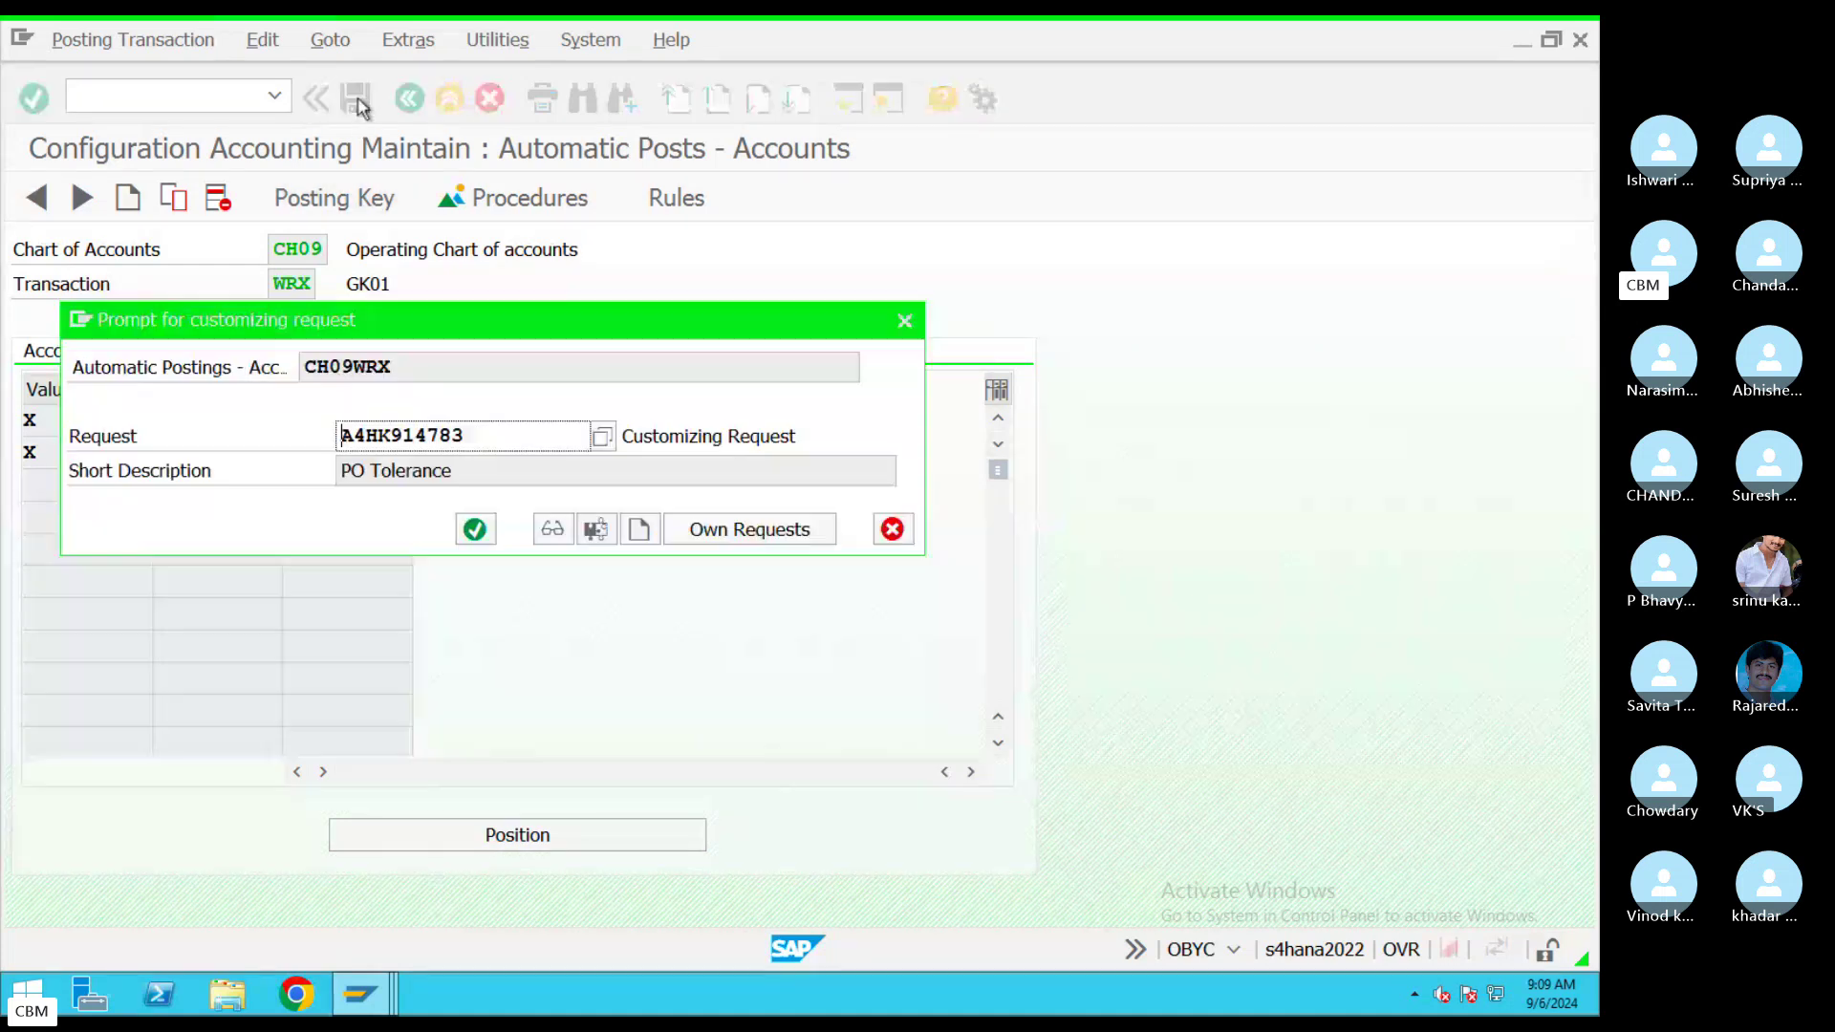
{"action": "left_click", "coordinate": [477, 529]}
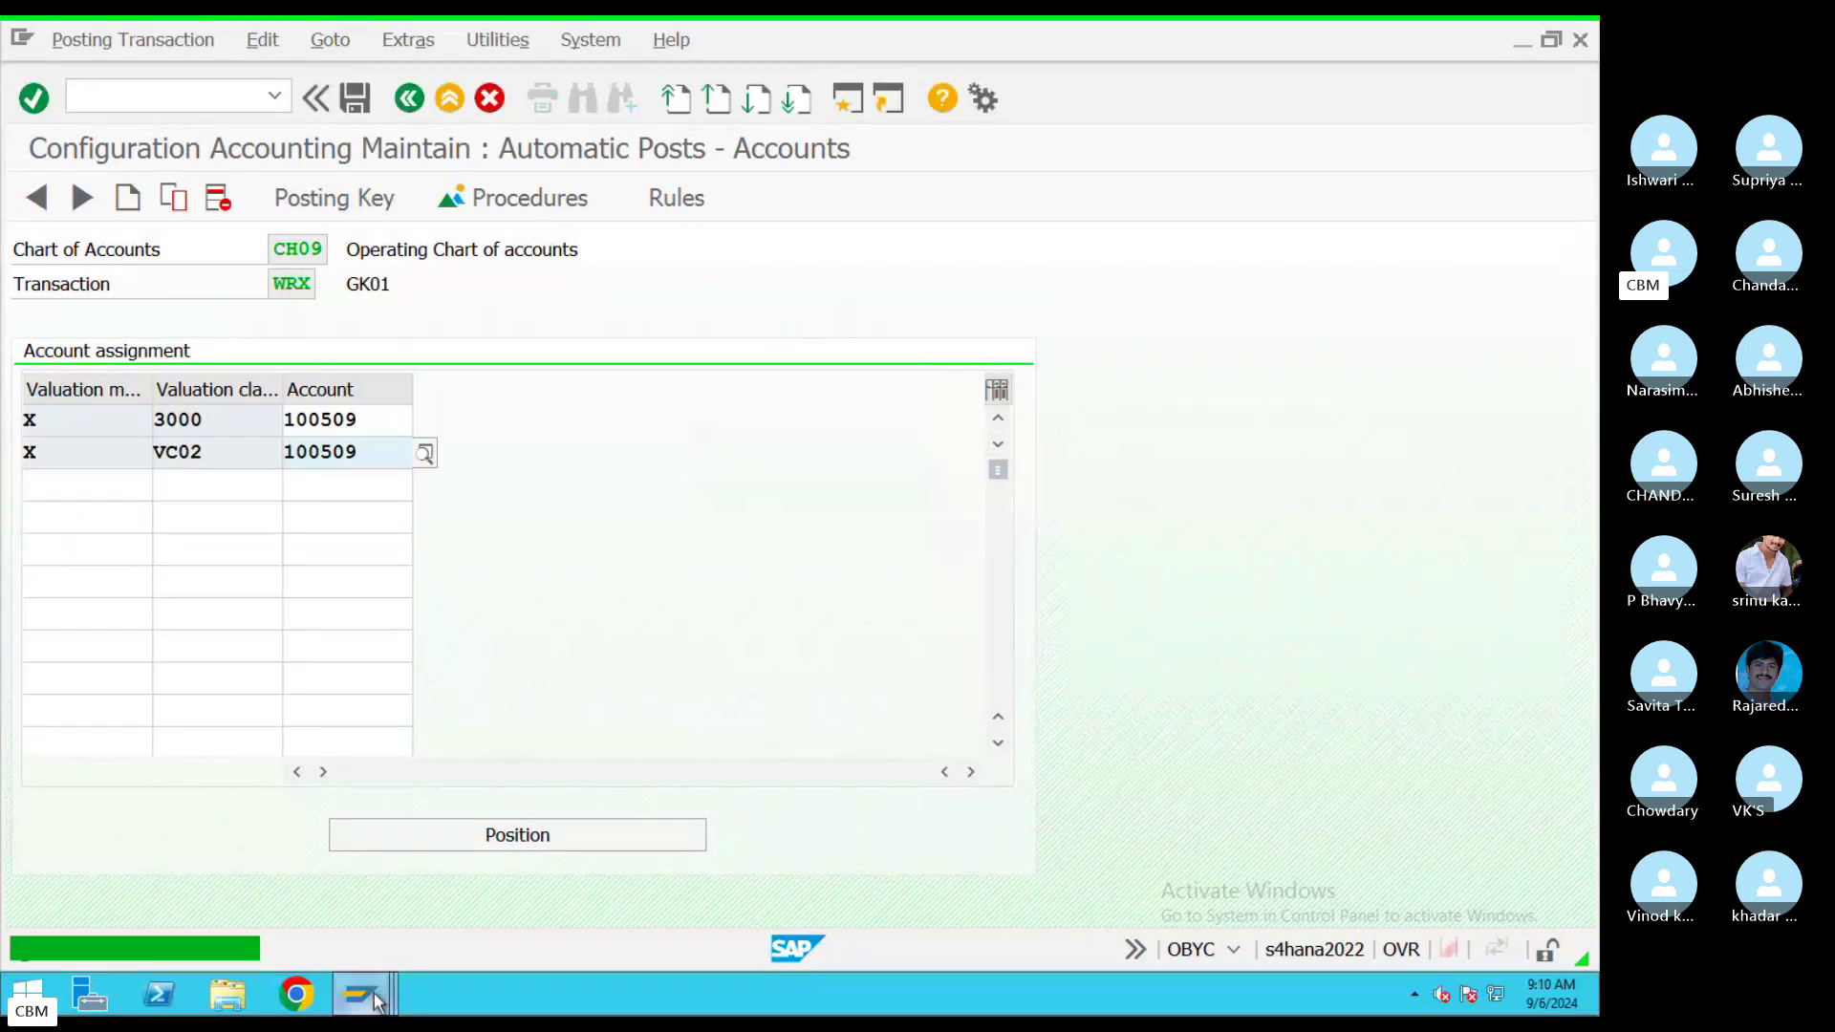
Return to the MIGO goods receipt session, check the document, try to post it again, and close the message log
{"action": "left_click", "coordinate": [374, 1001]}
{"action": "left_click", "coordinate": [924, 879]}
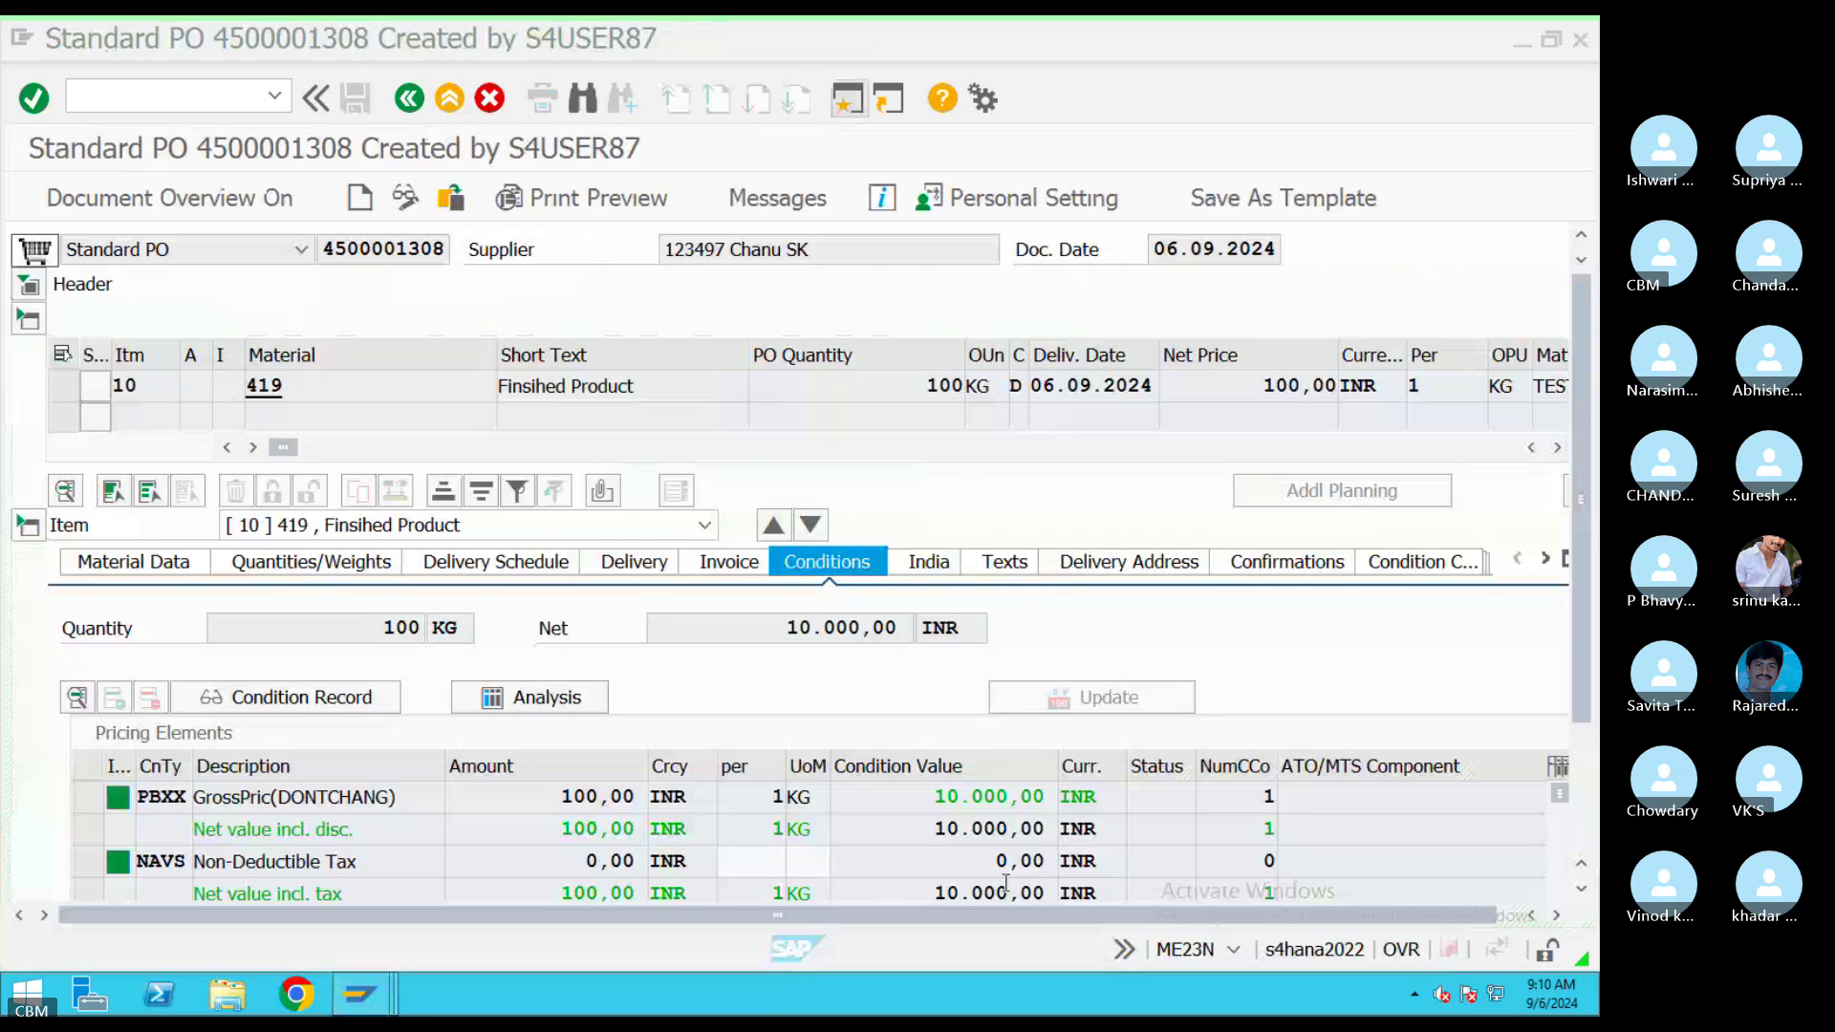
{"action": "left_click", "coordinate": [378, 996]}
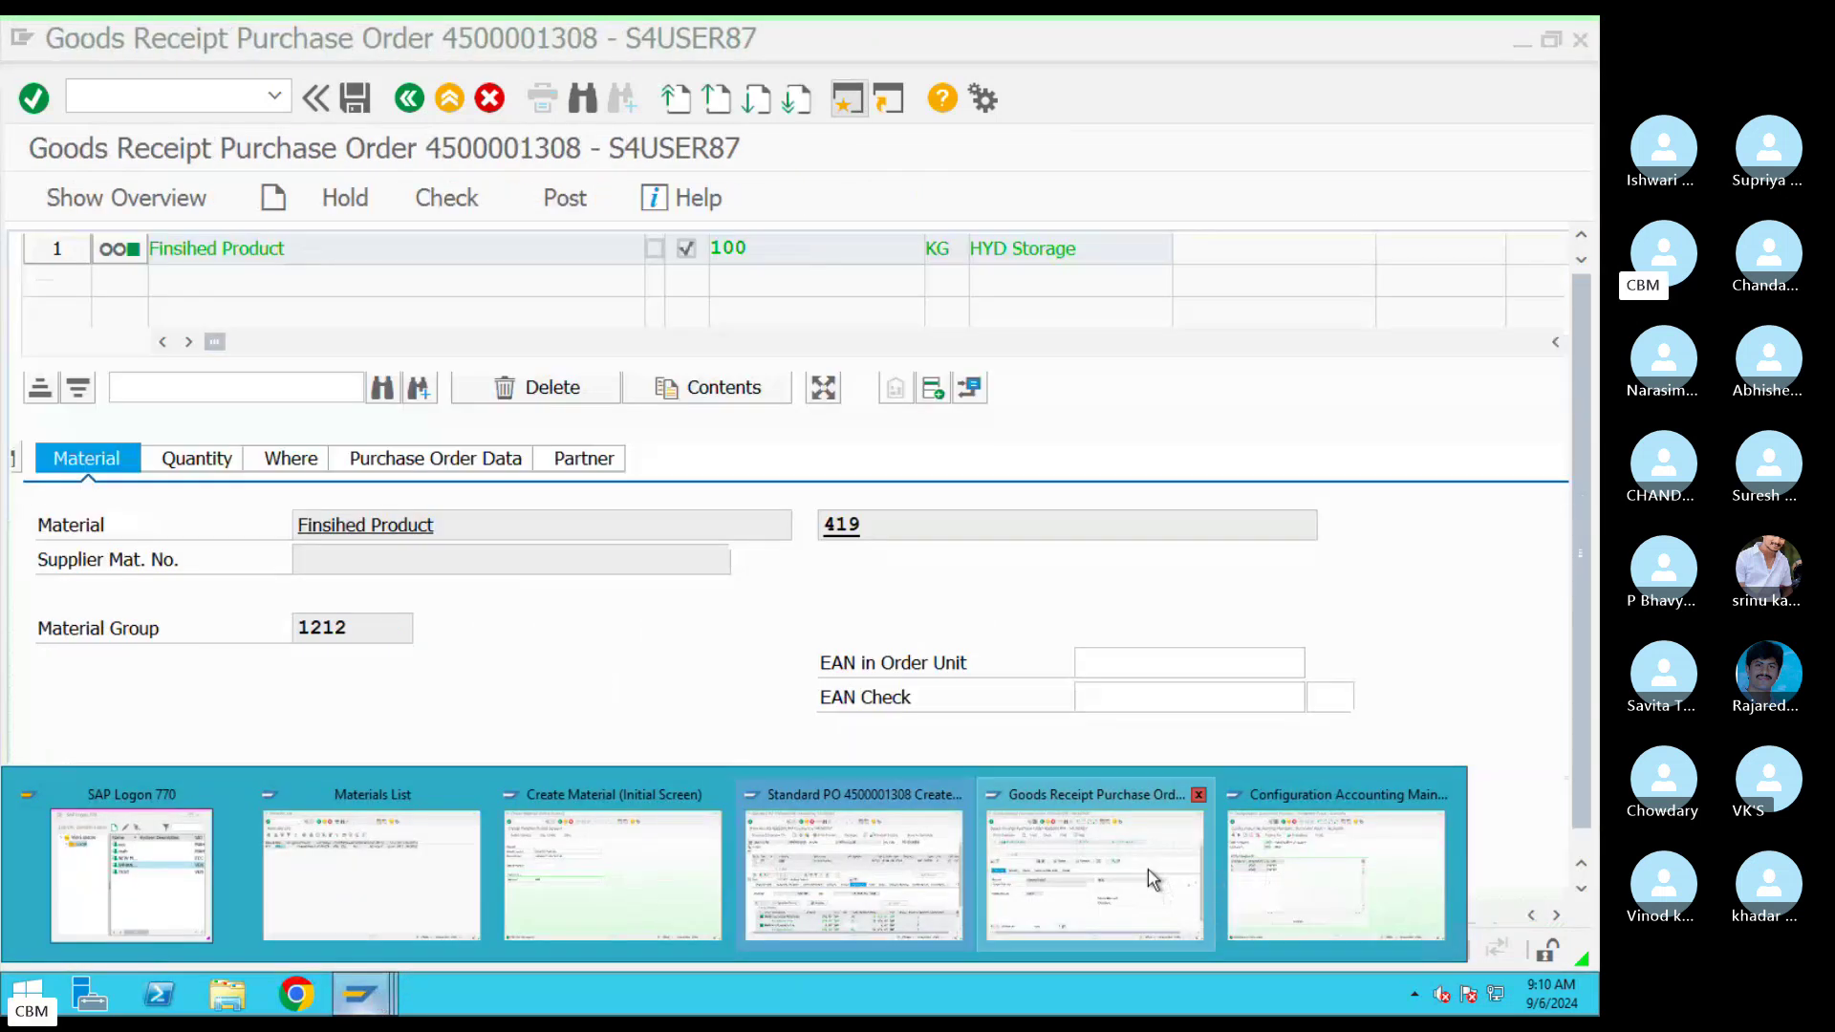
{"action": "left_click", "coordinate": [1149, 869]}
{"action": "left_click", "coordinate": [463, 195]}
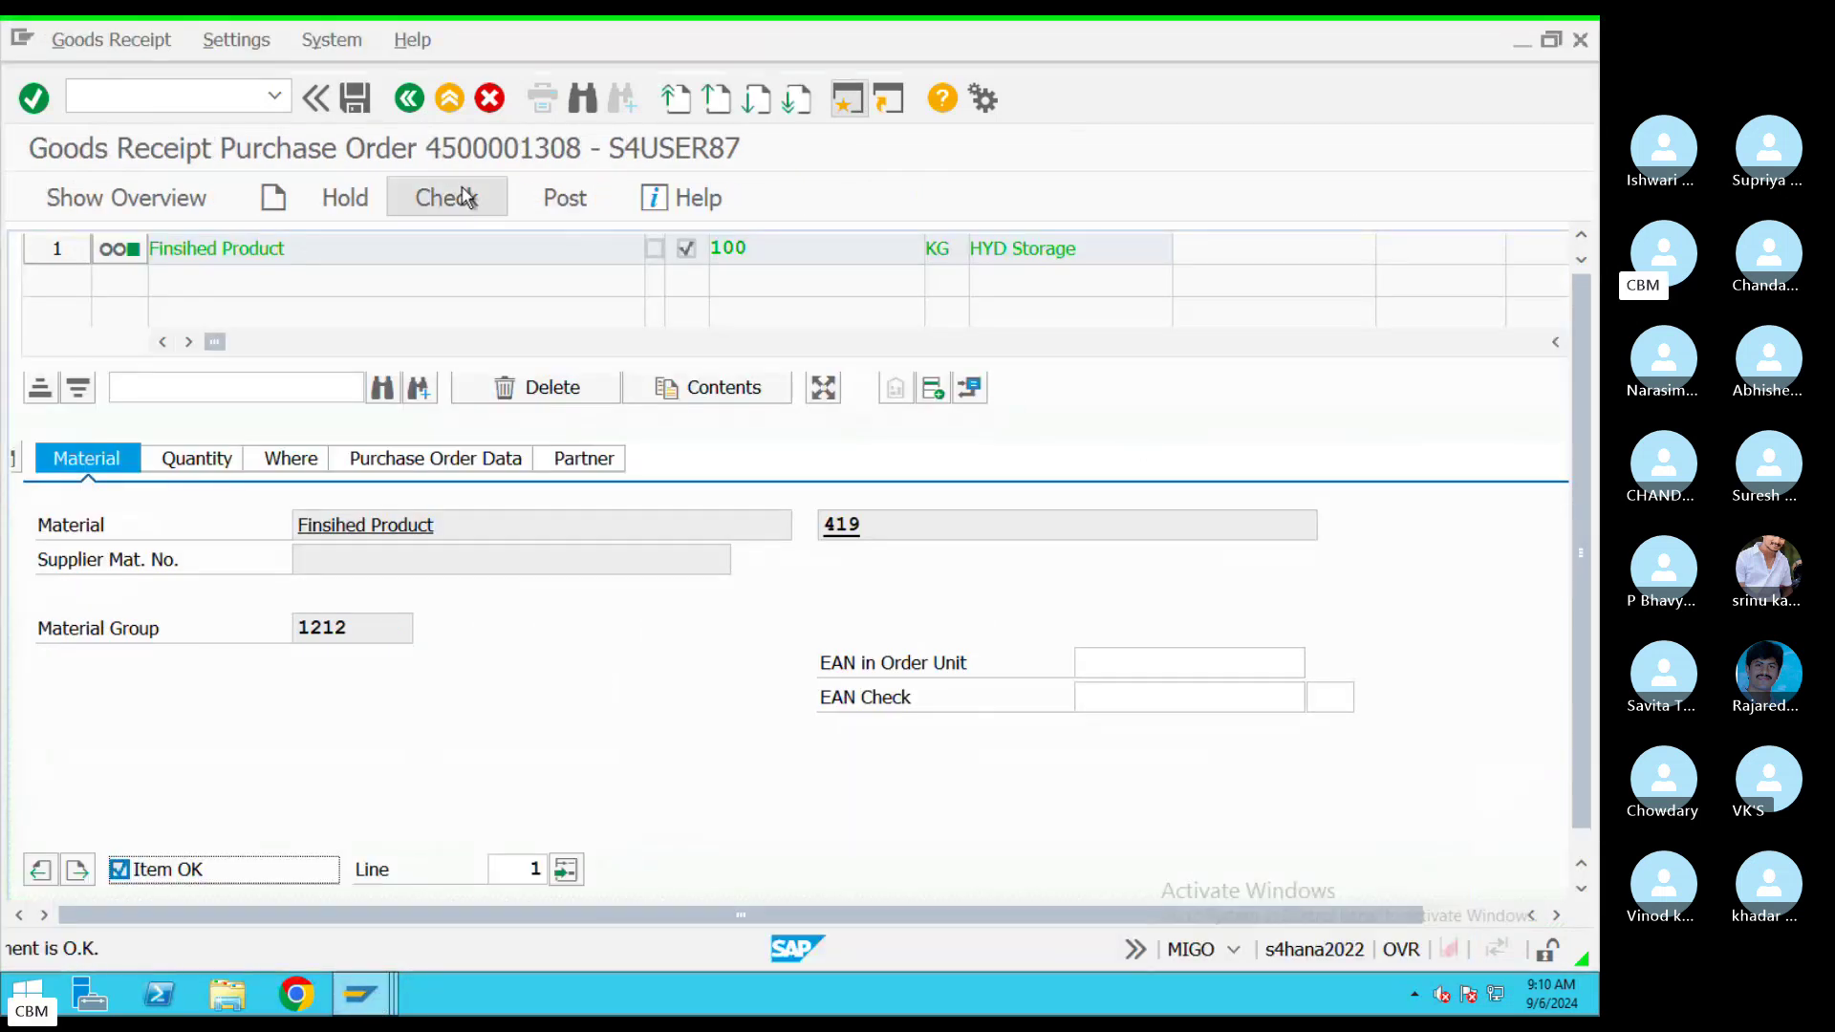
{"action": "left_click", "coordinate": [591, 201]}
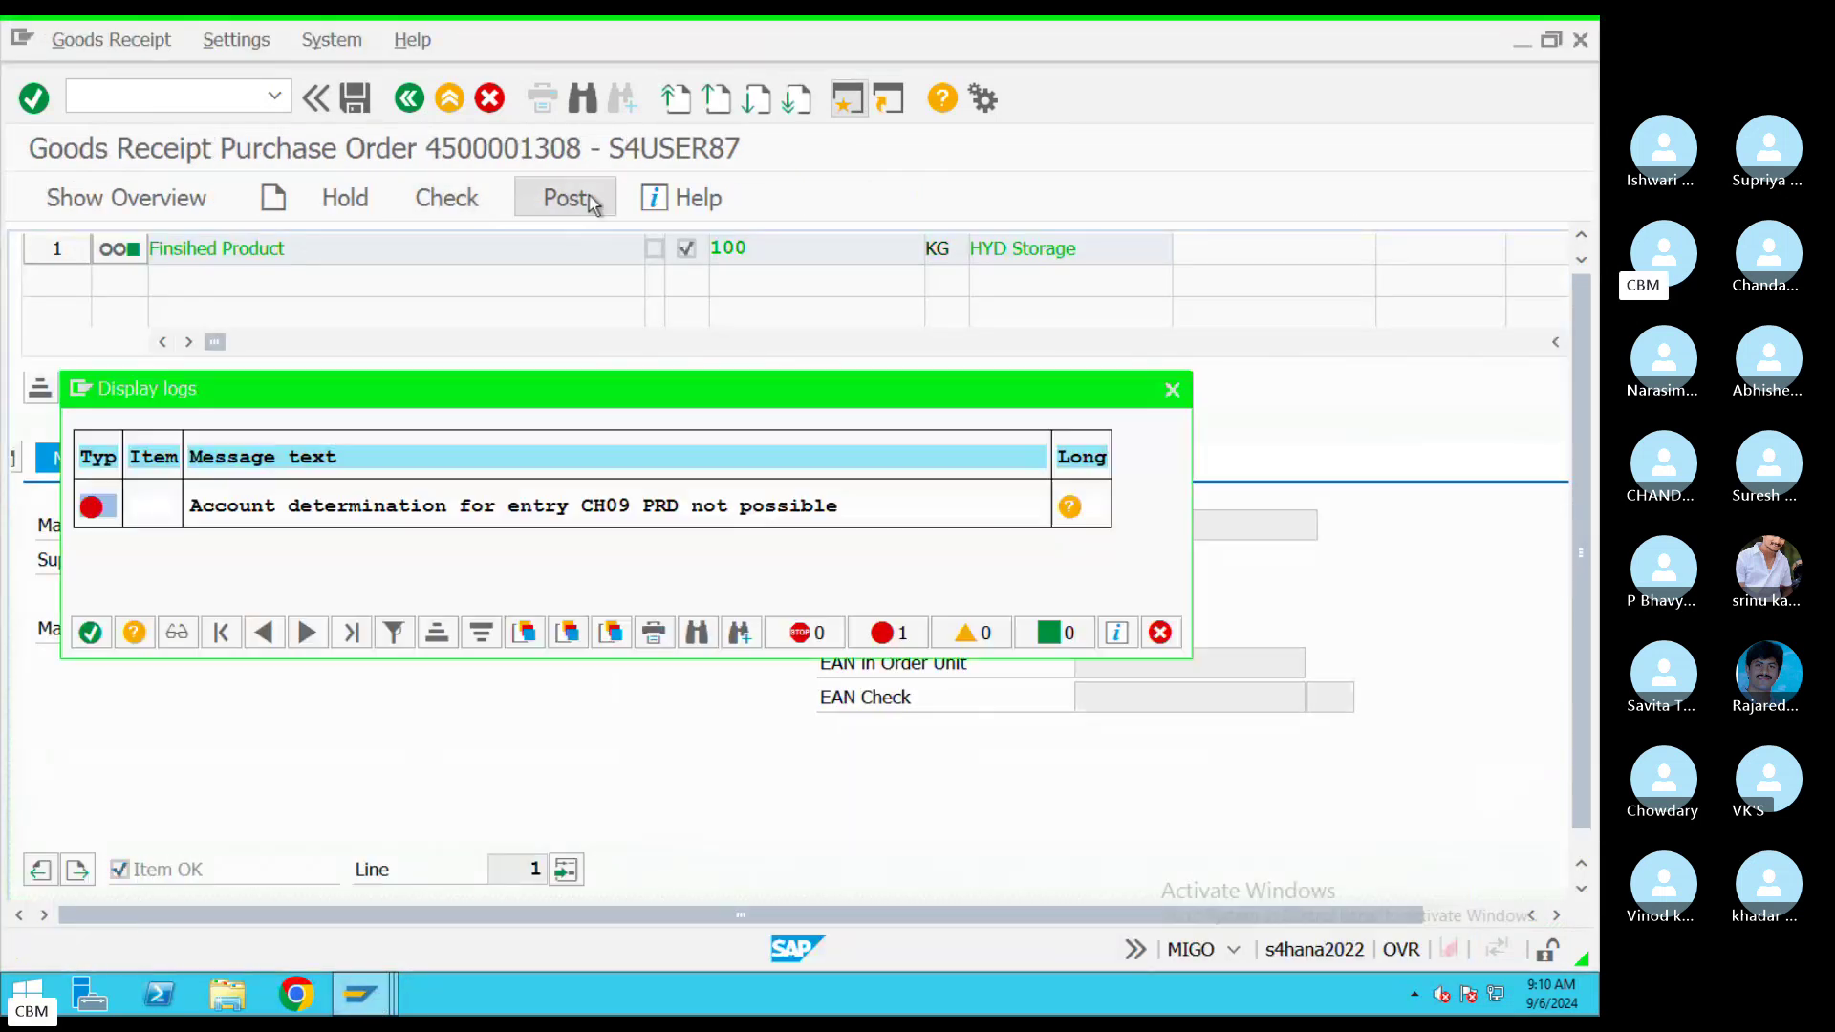
{"action": "left_click", "coordinate": [676, 508]}
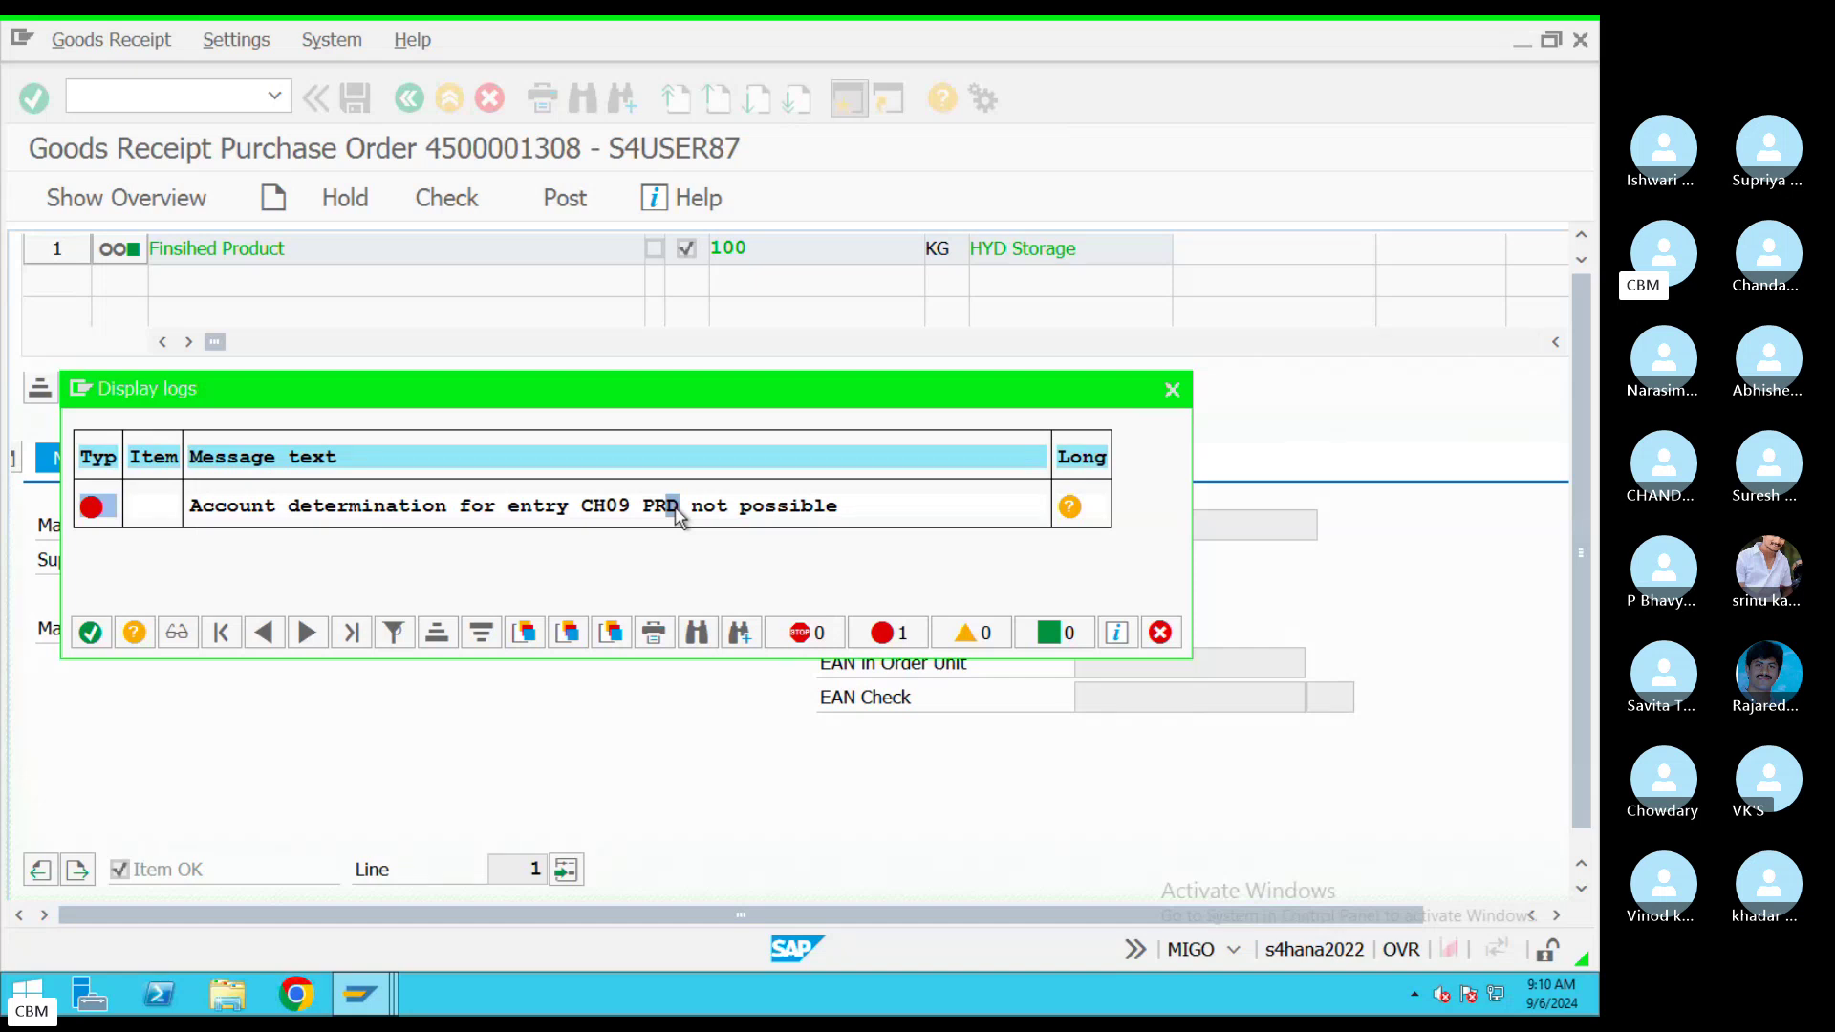
{"action": "left_click", "coordinate": [1173, 389]}
Open transaction FS00 in a new session from the OBYC account assignment window
{"action": "left_click", "coordinate": [360, 994]}
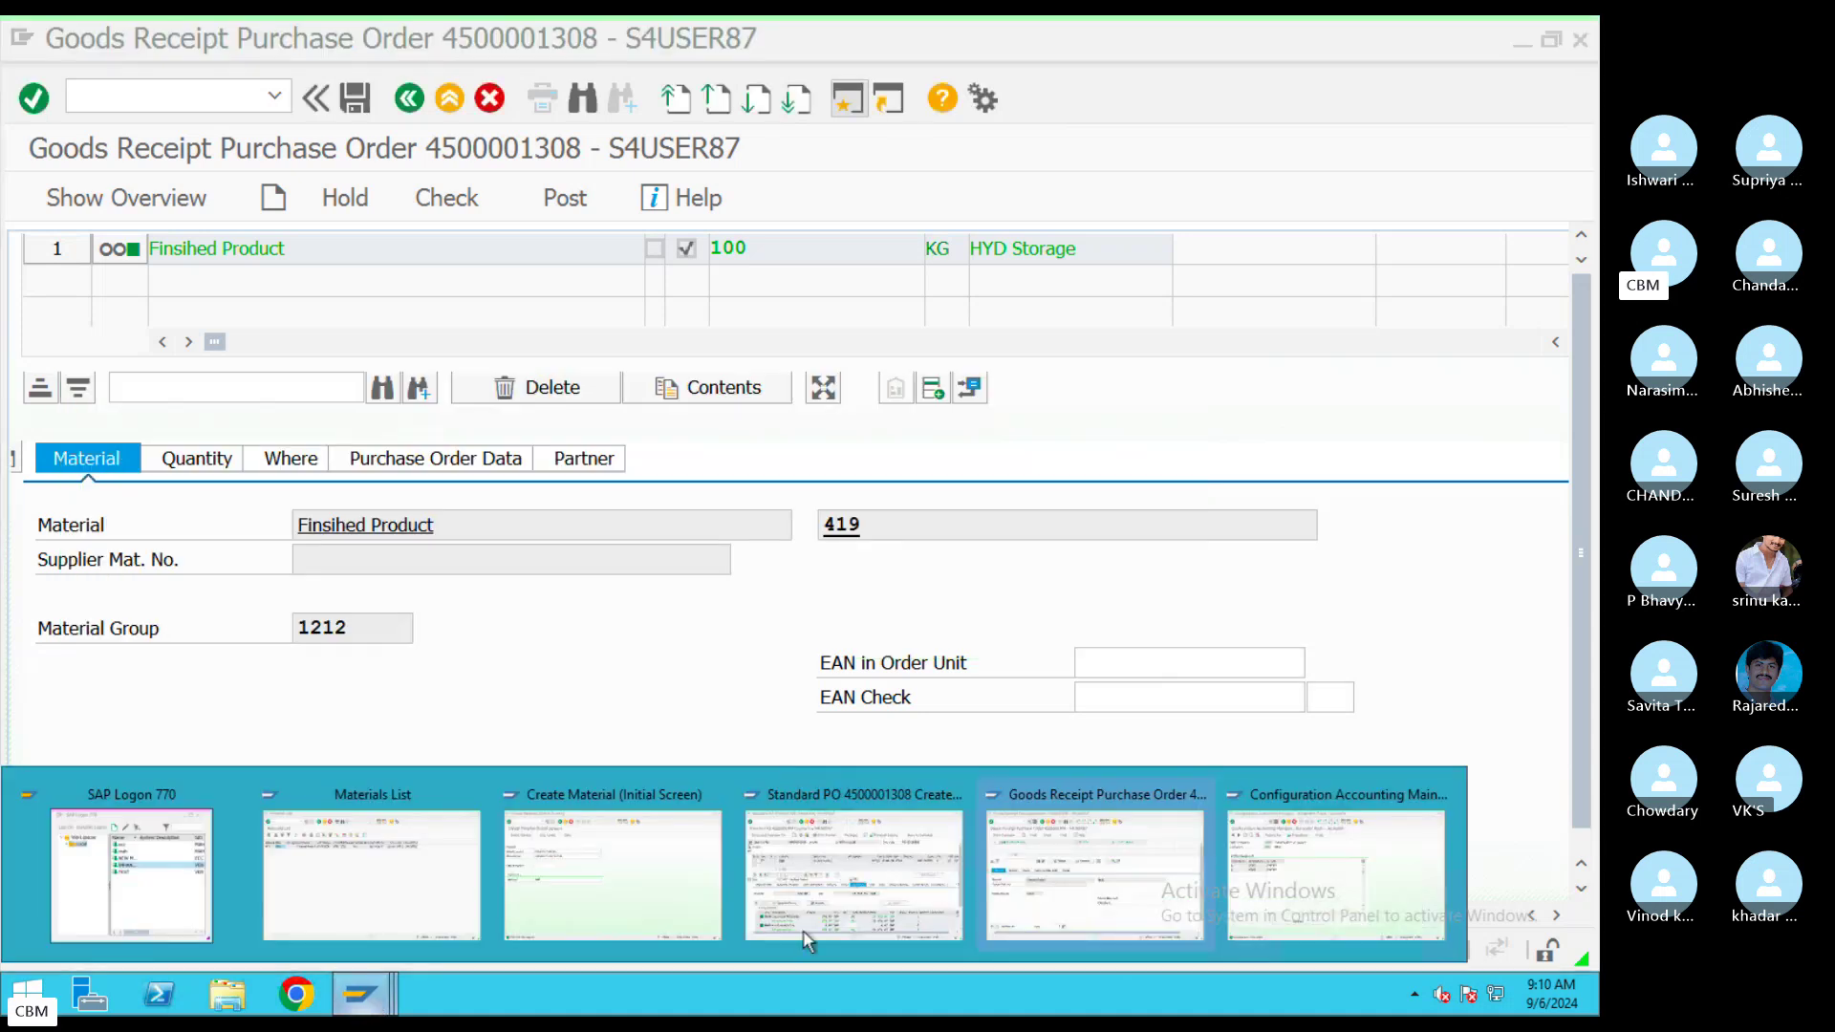
{"action": "left_click", "coordinate": [1338, 879]}
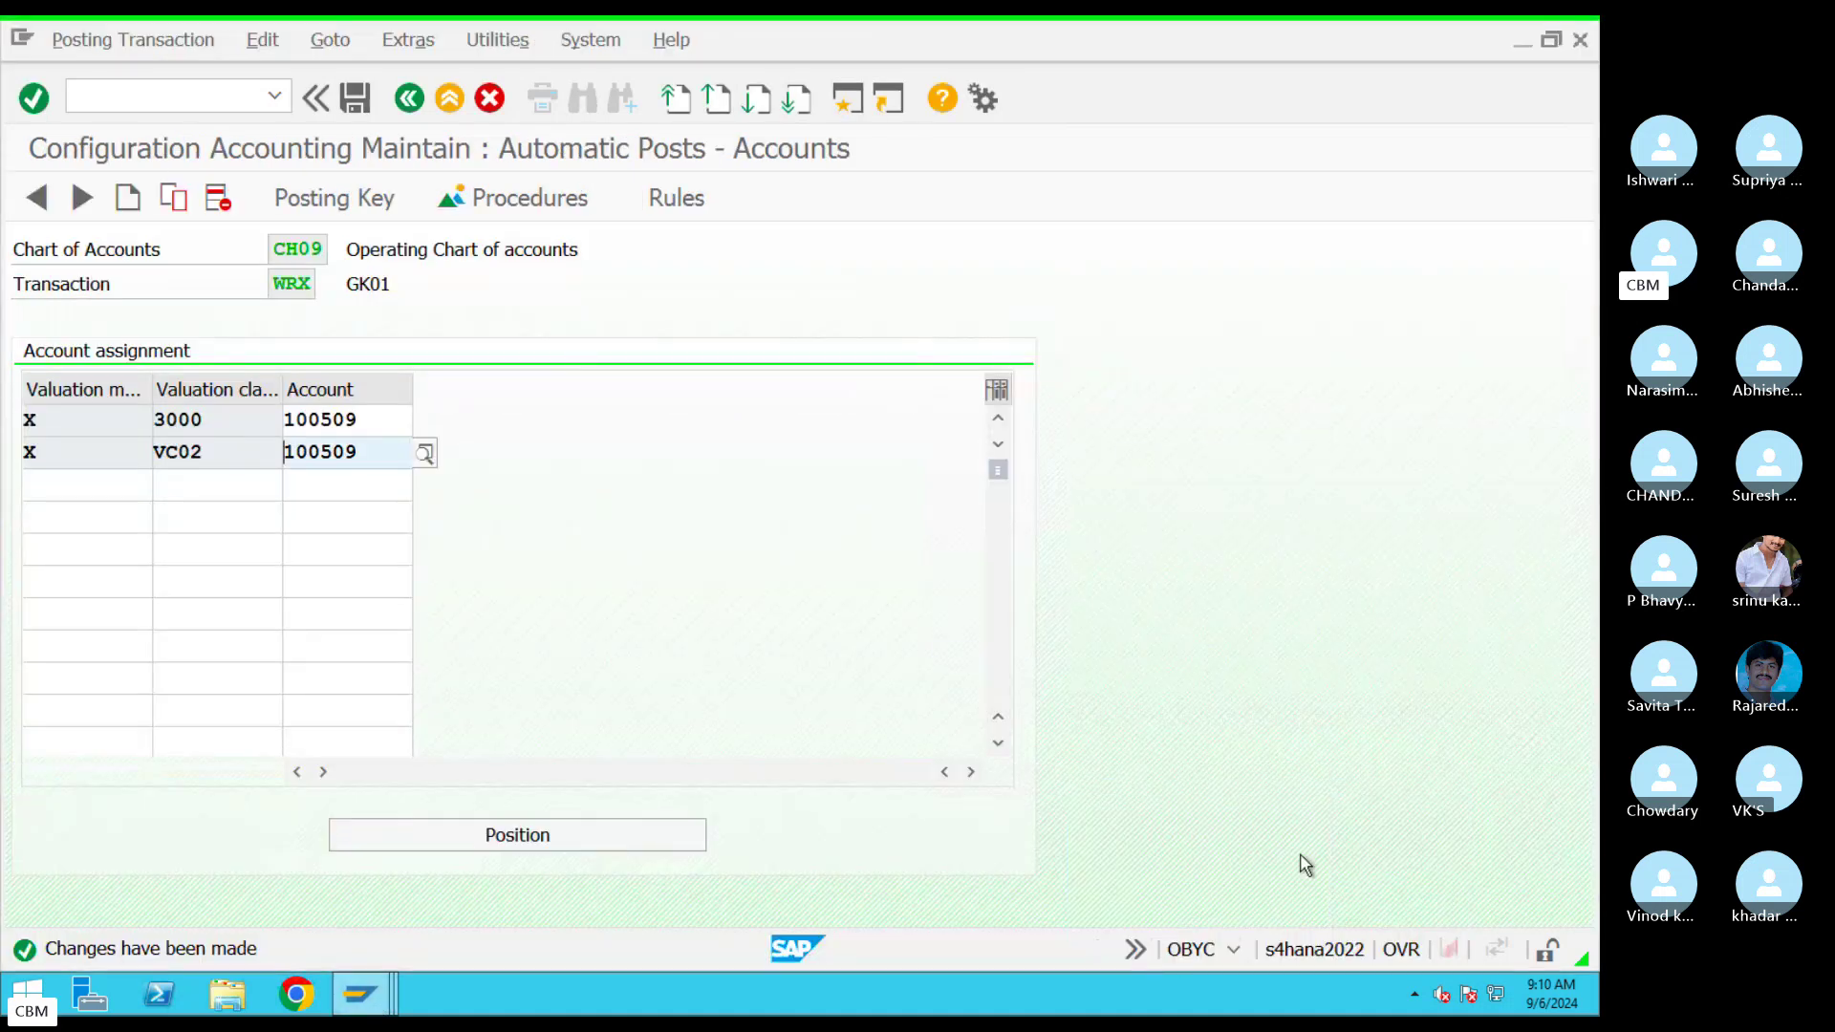
{"action": "left_click", "coordinate": [846, 110]}
{"action": "type", "text": "fs00"}
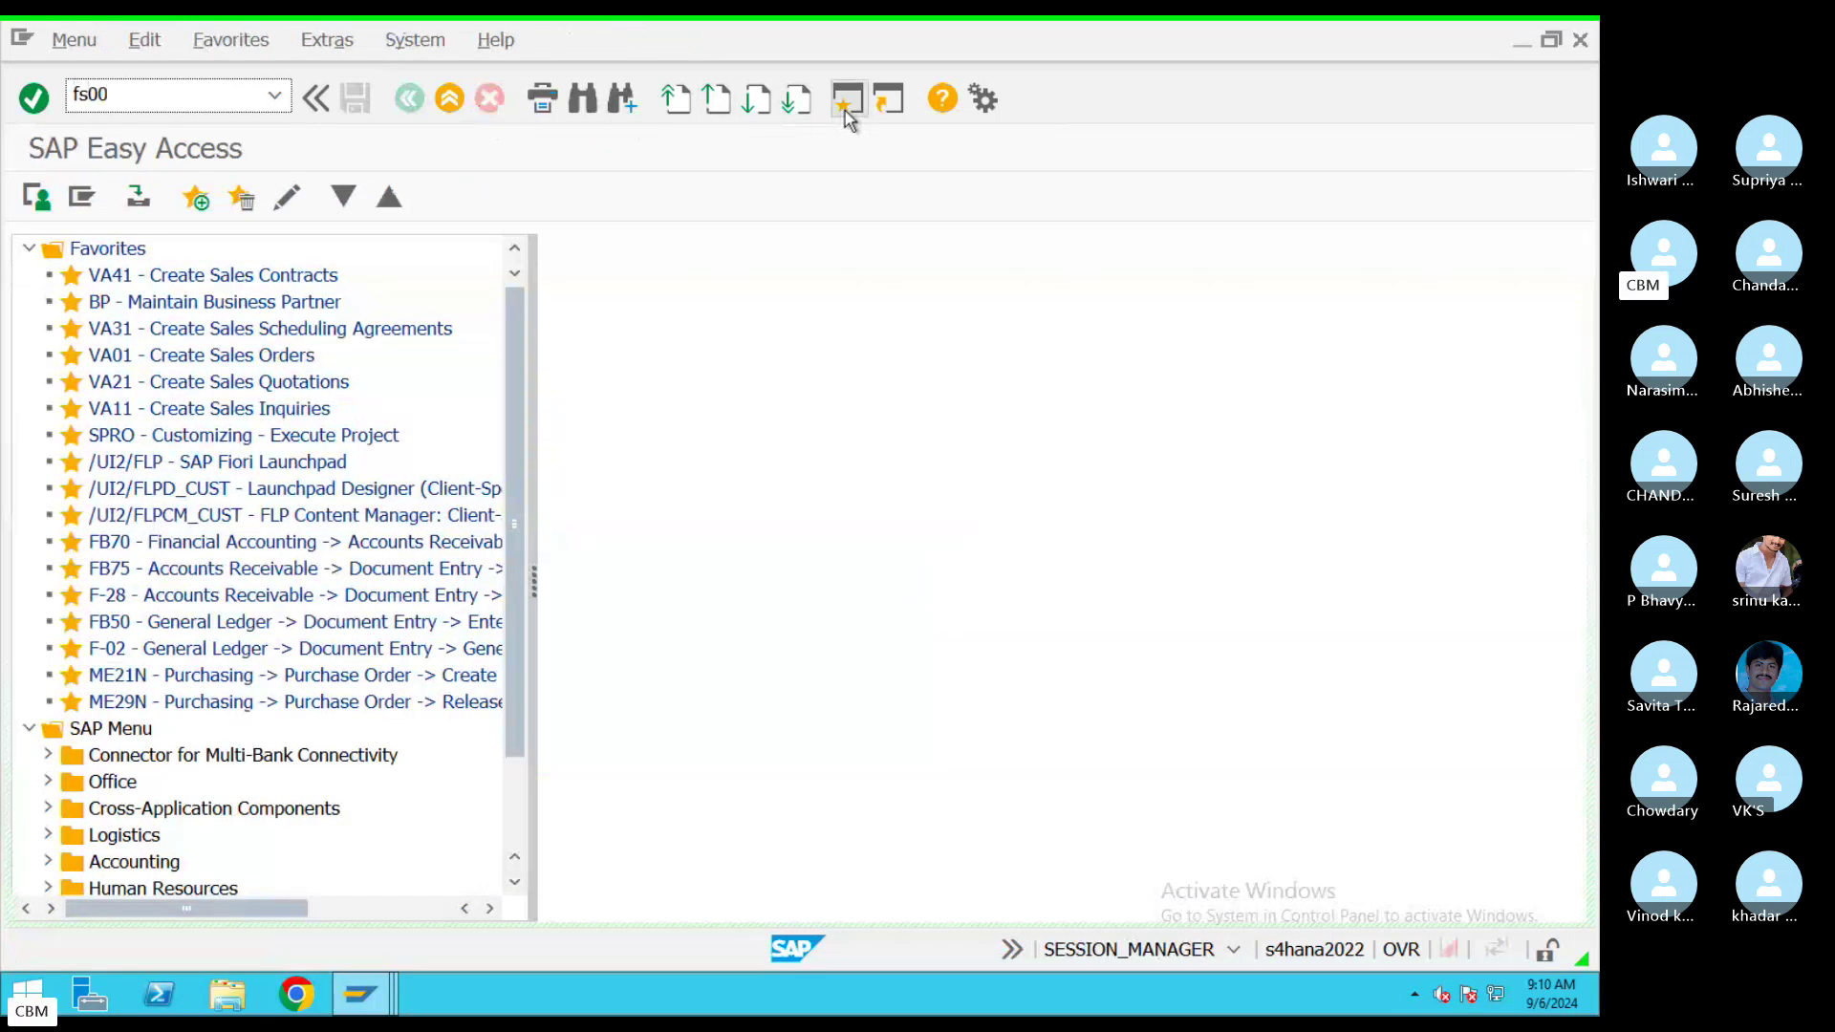
{"action": "key", "text": "Return"}
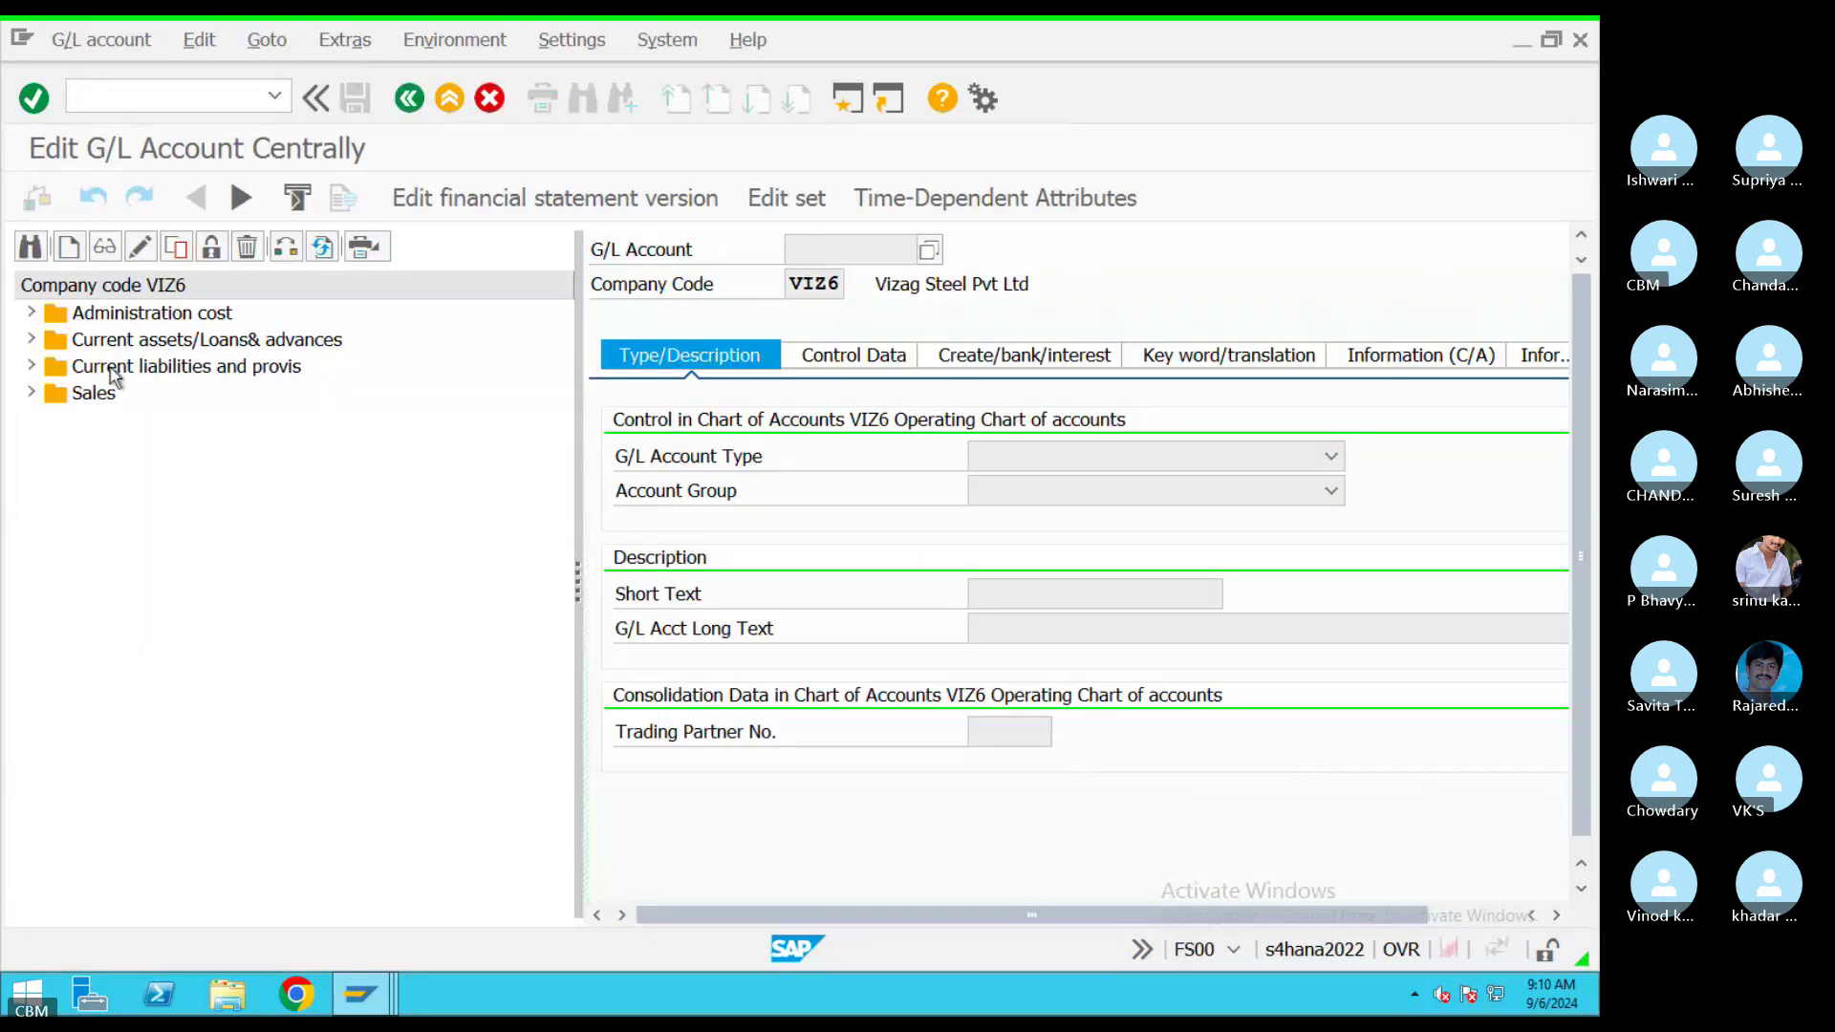
Change the company code for G/L account maintenance to CH09
{"action": "left_click", "coordinate": [285, 247]}
{"action": "key", "text": "ctrl+a"}
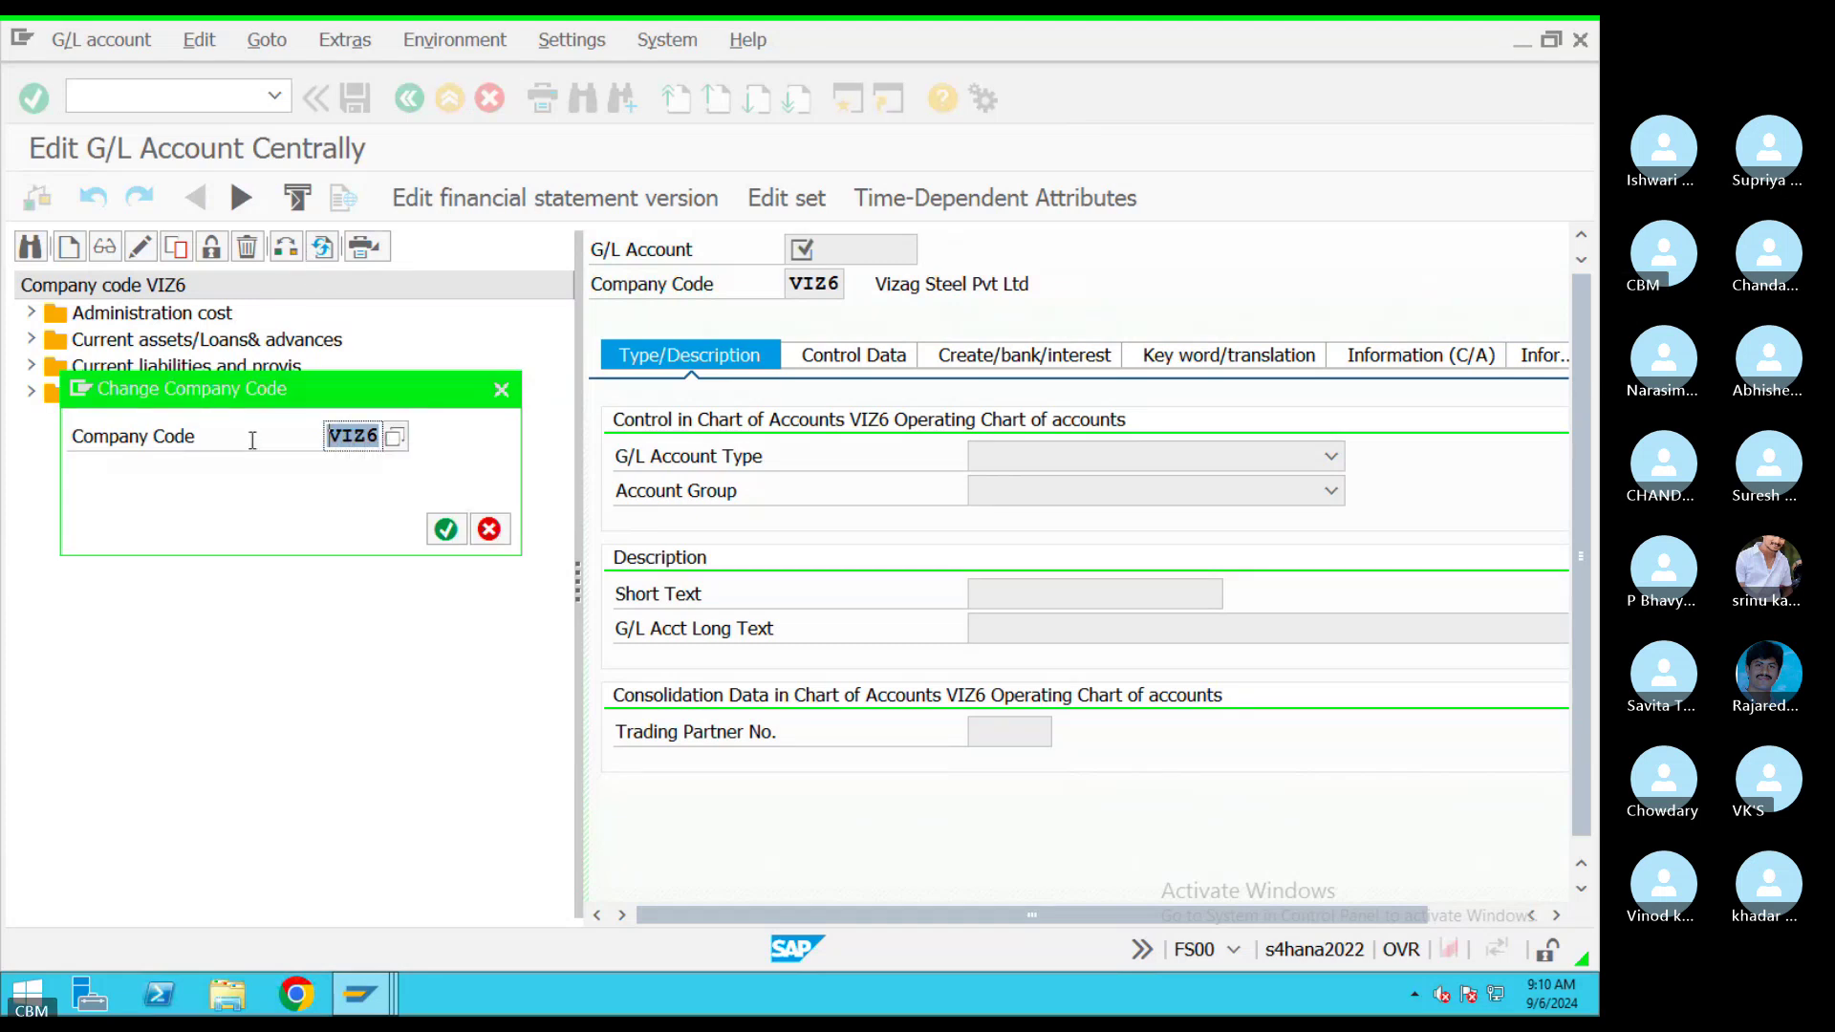
{"action": "key", "text": "BackSpace"}
{"action": "type", "text": "CH09"}
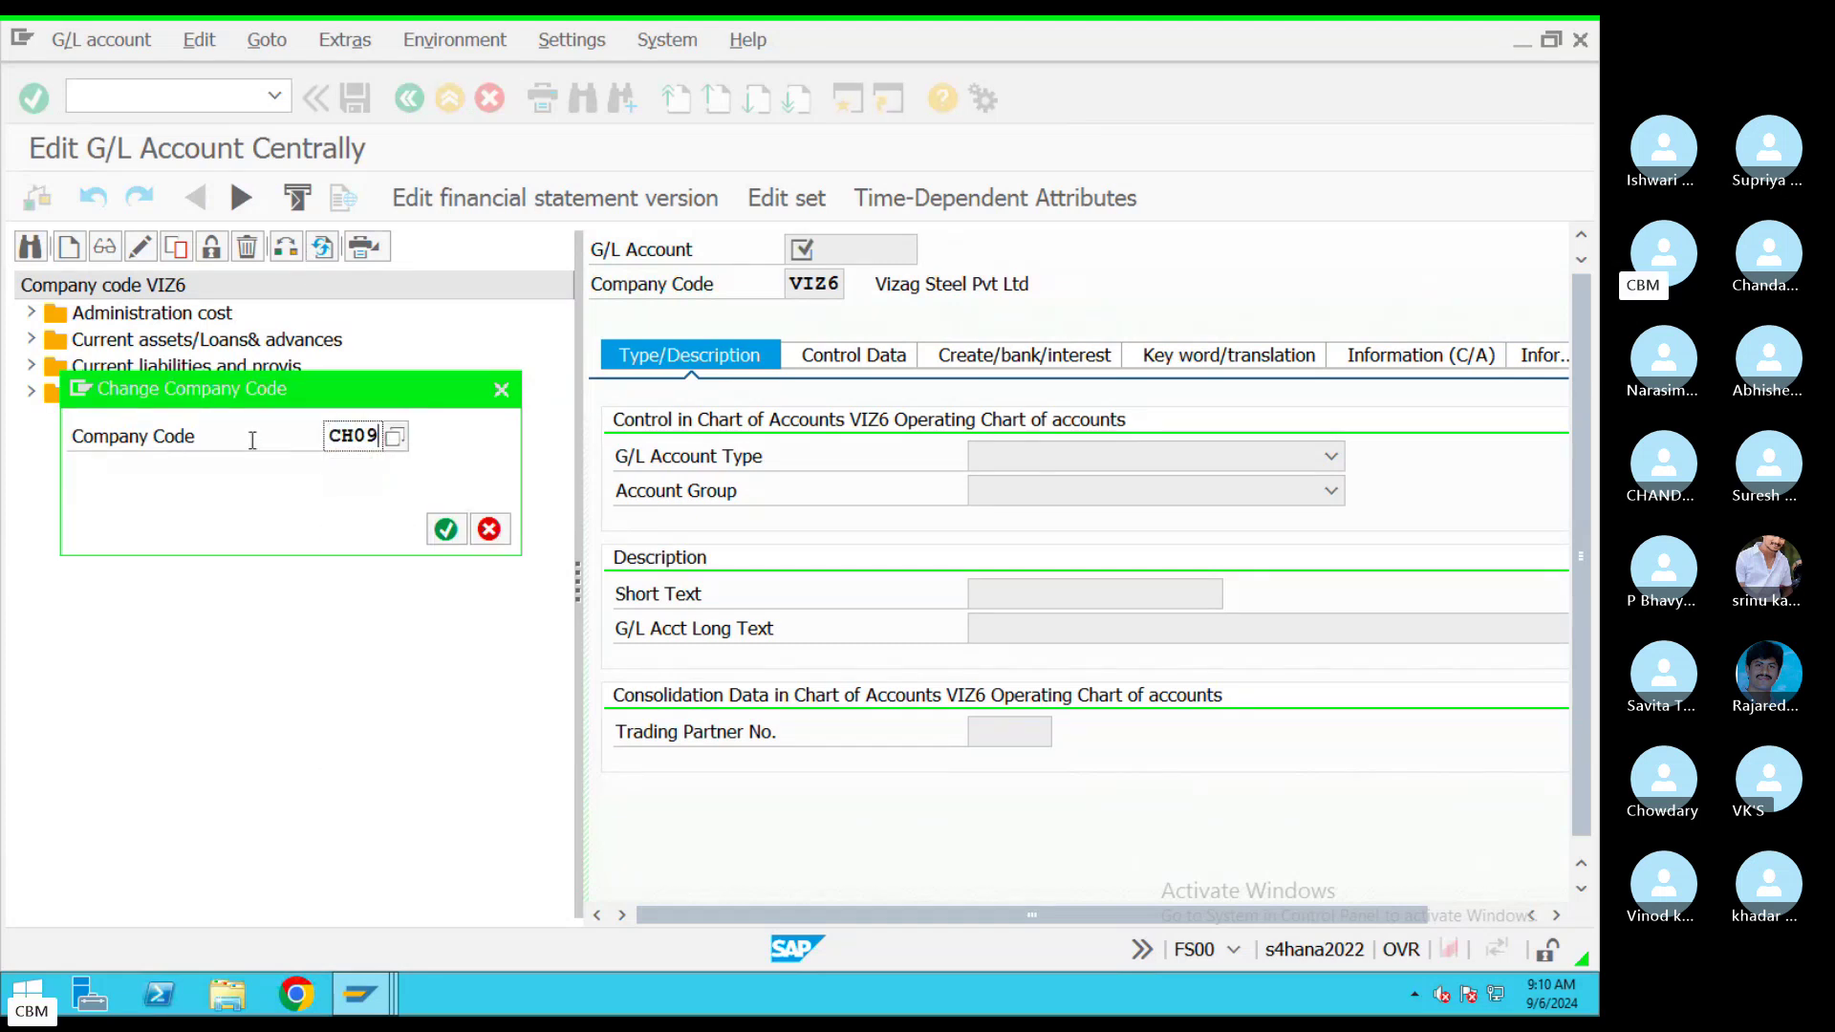
{"action": "key", "text": "Return"}
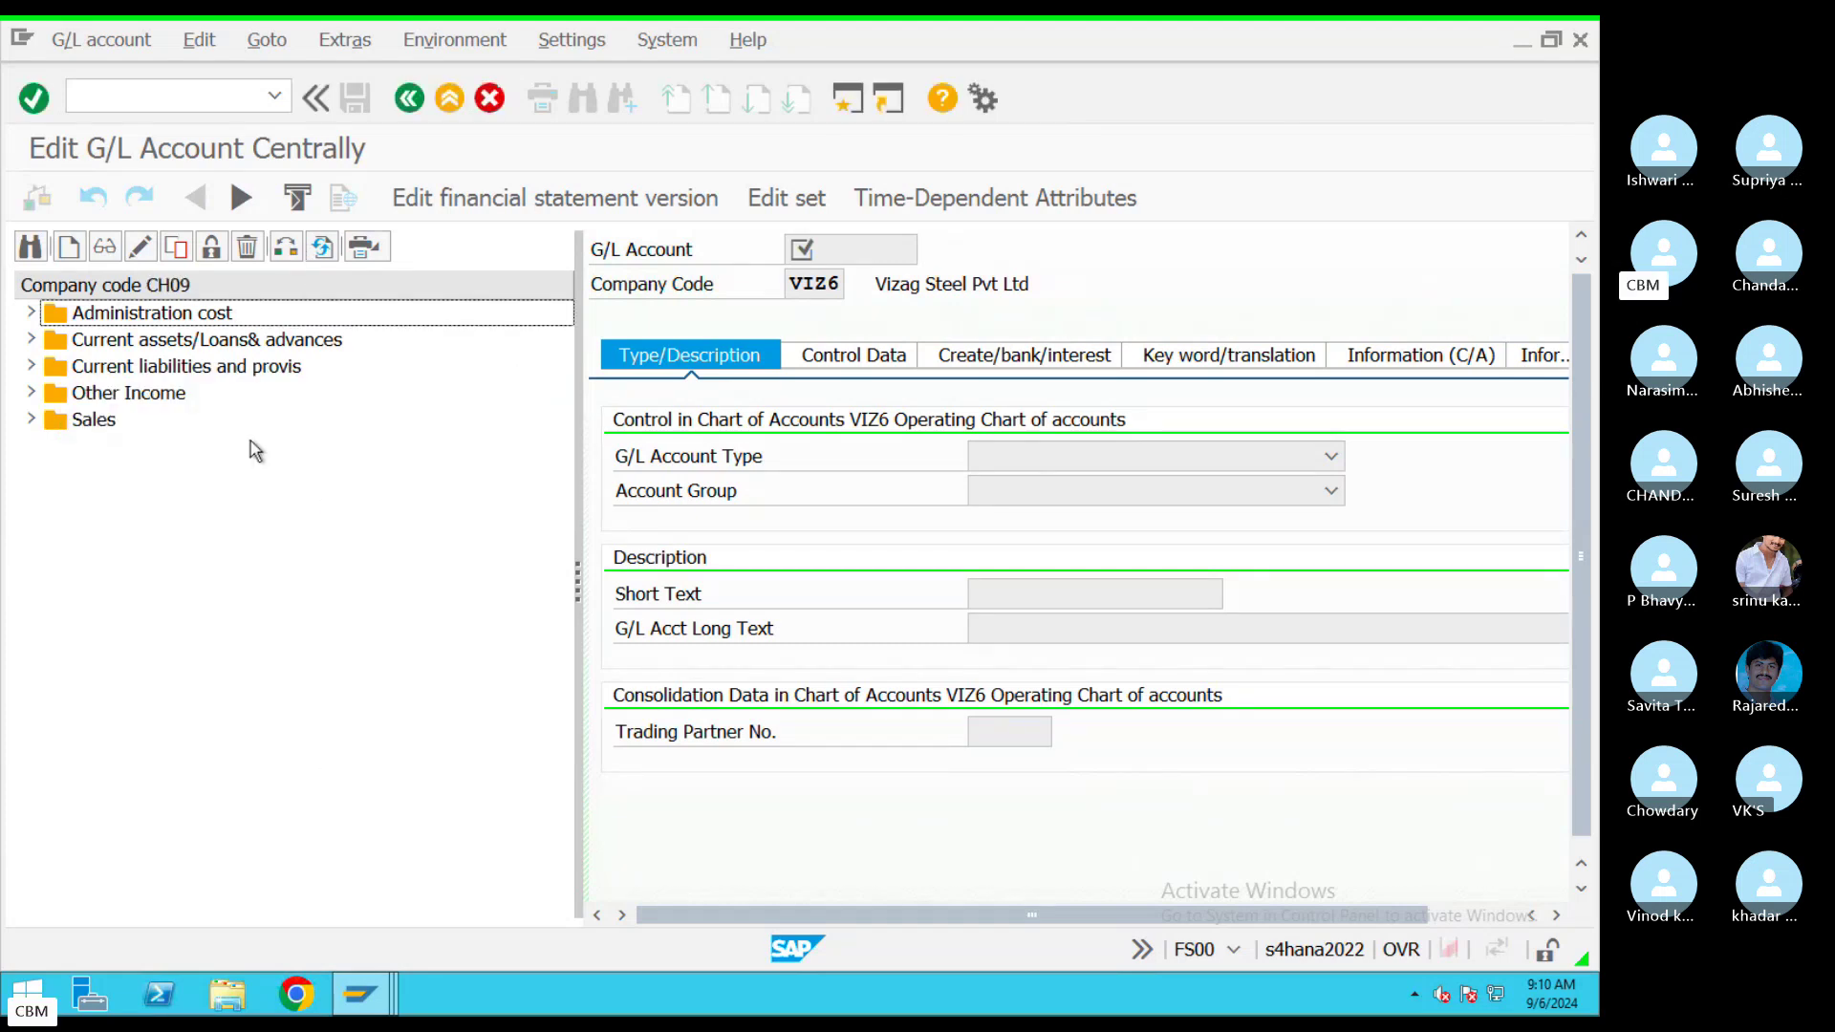
Copy the Purchase A.c account under Administration cost to a new G/L account with the next consecutive number in company code CH09
{"action": "left_click", "coordinate": [32, 314]}
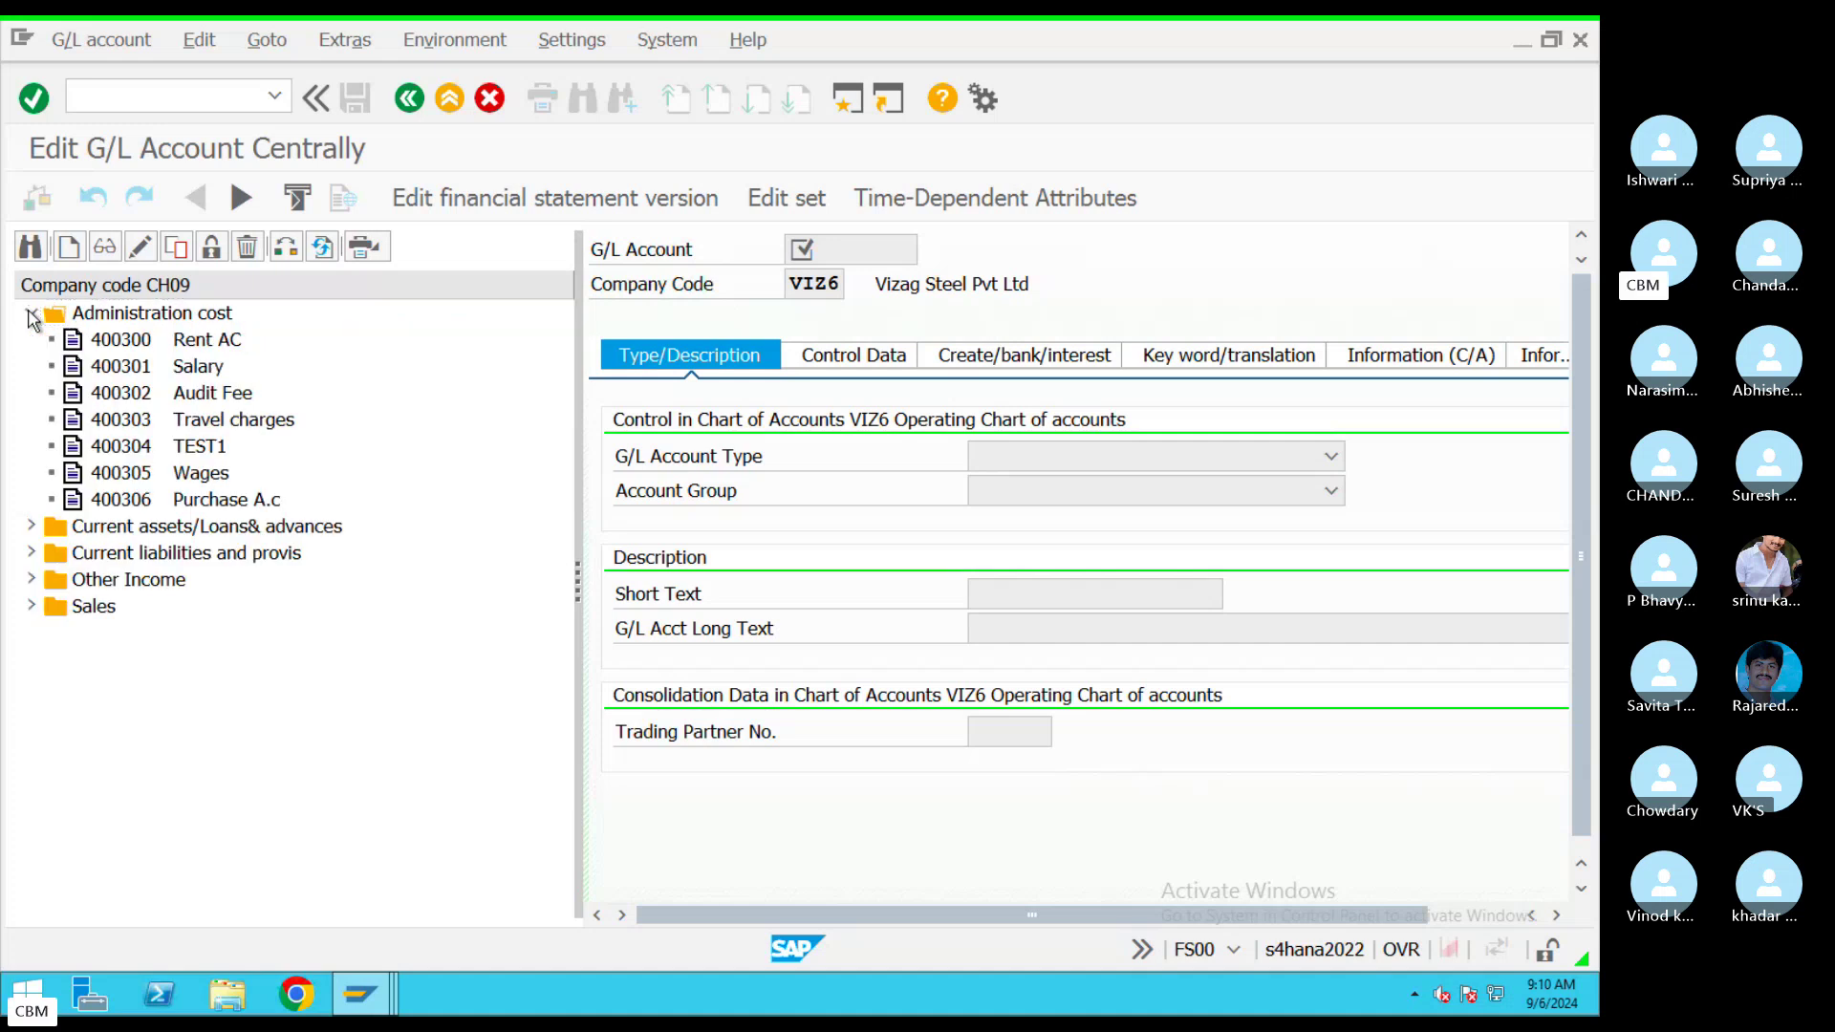
{"action": "left_click", "coordinate": [217, 502]}
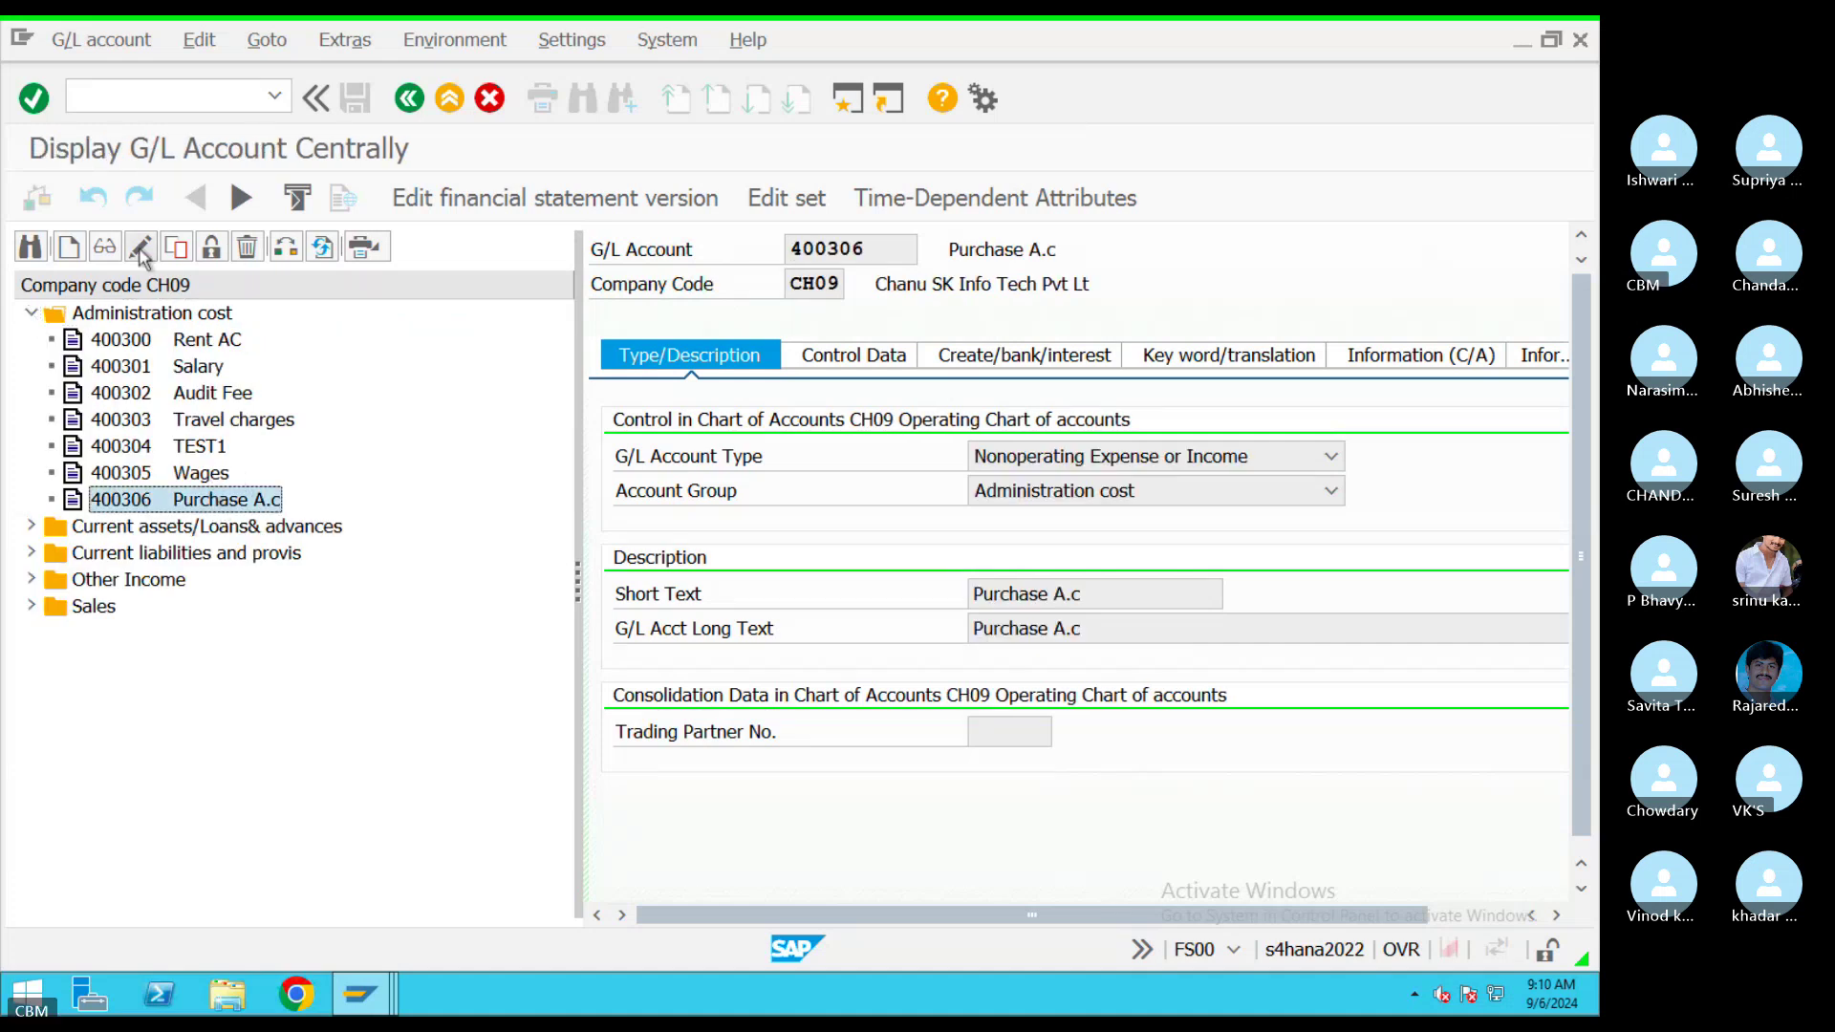
{"action": "left_click", "coordinate": [176, 248]}
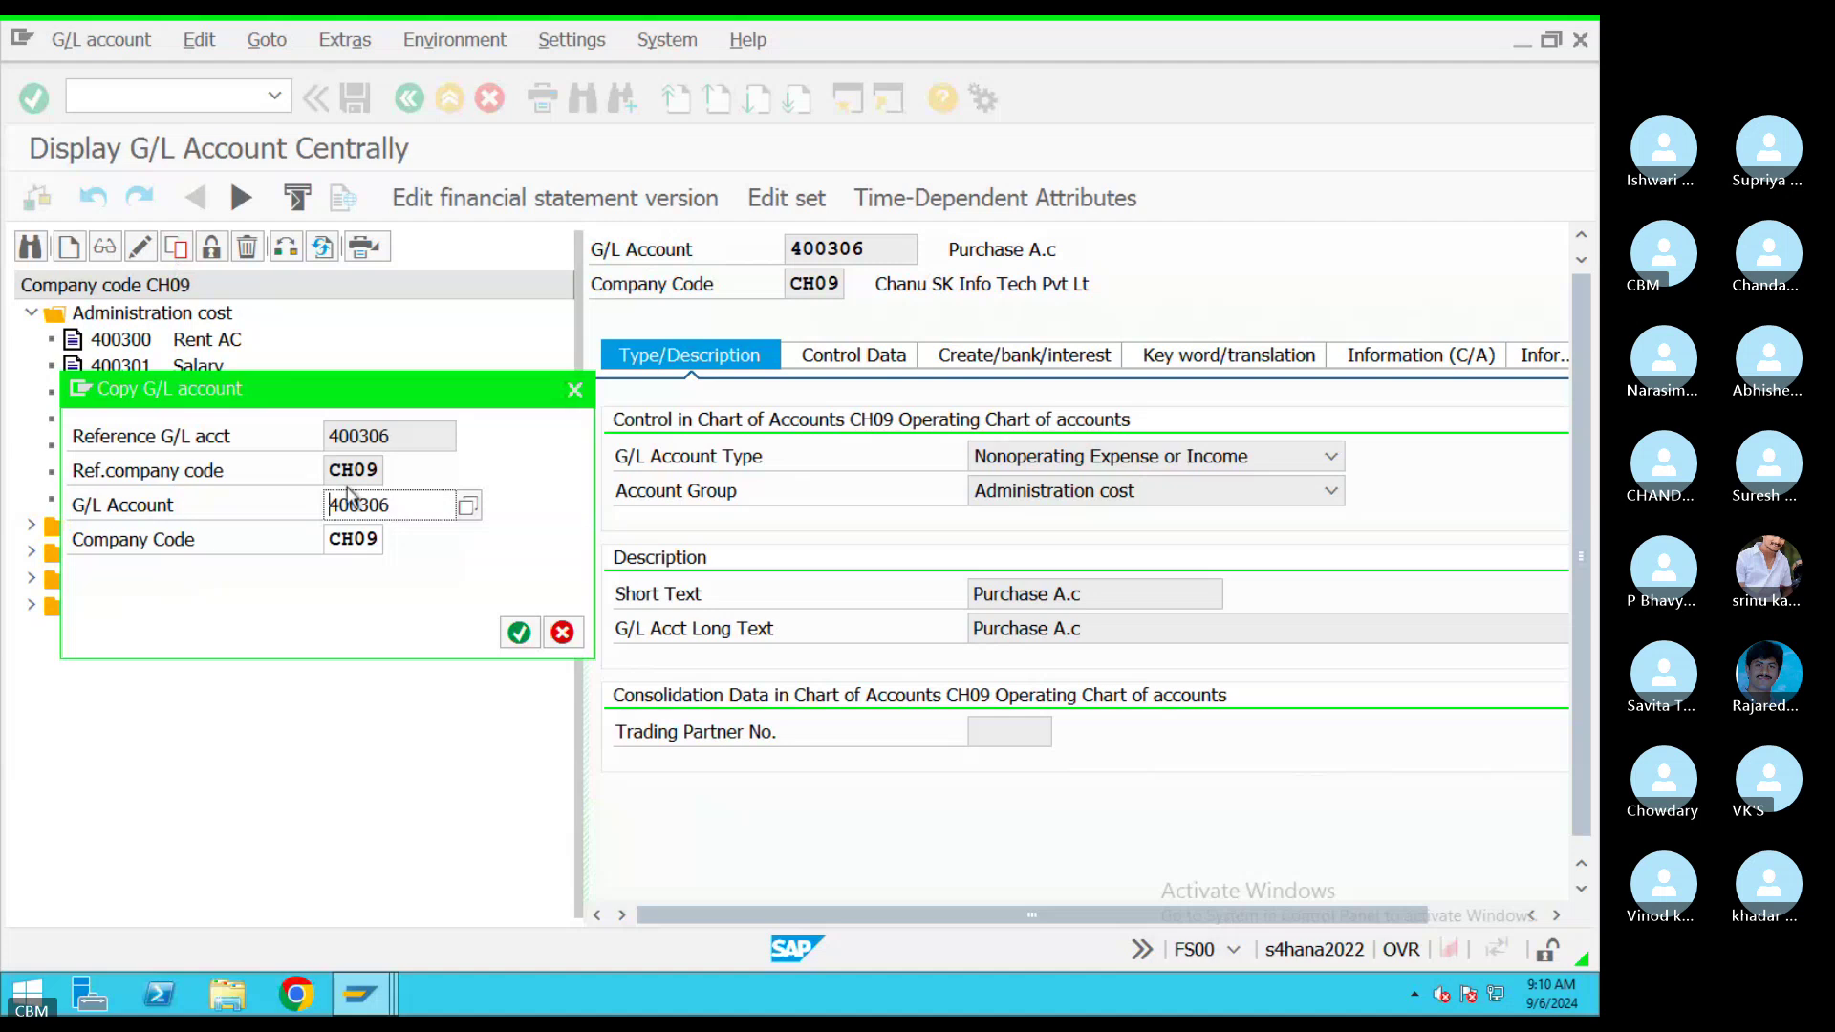
{"action": "left_click", "coordinate": [419, 513]}
{"action": "key", "text": "BackSpace"}
{"action": "type", "text": "7"}
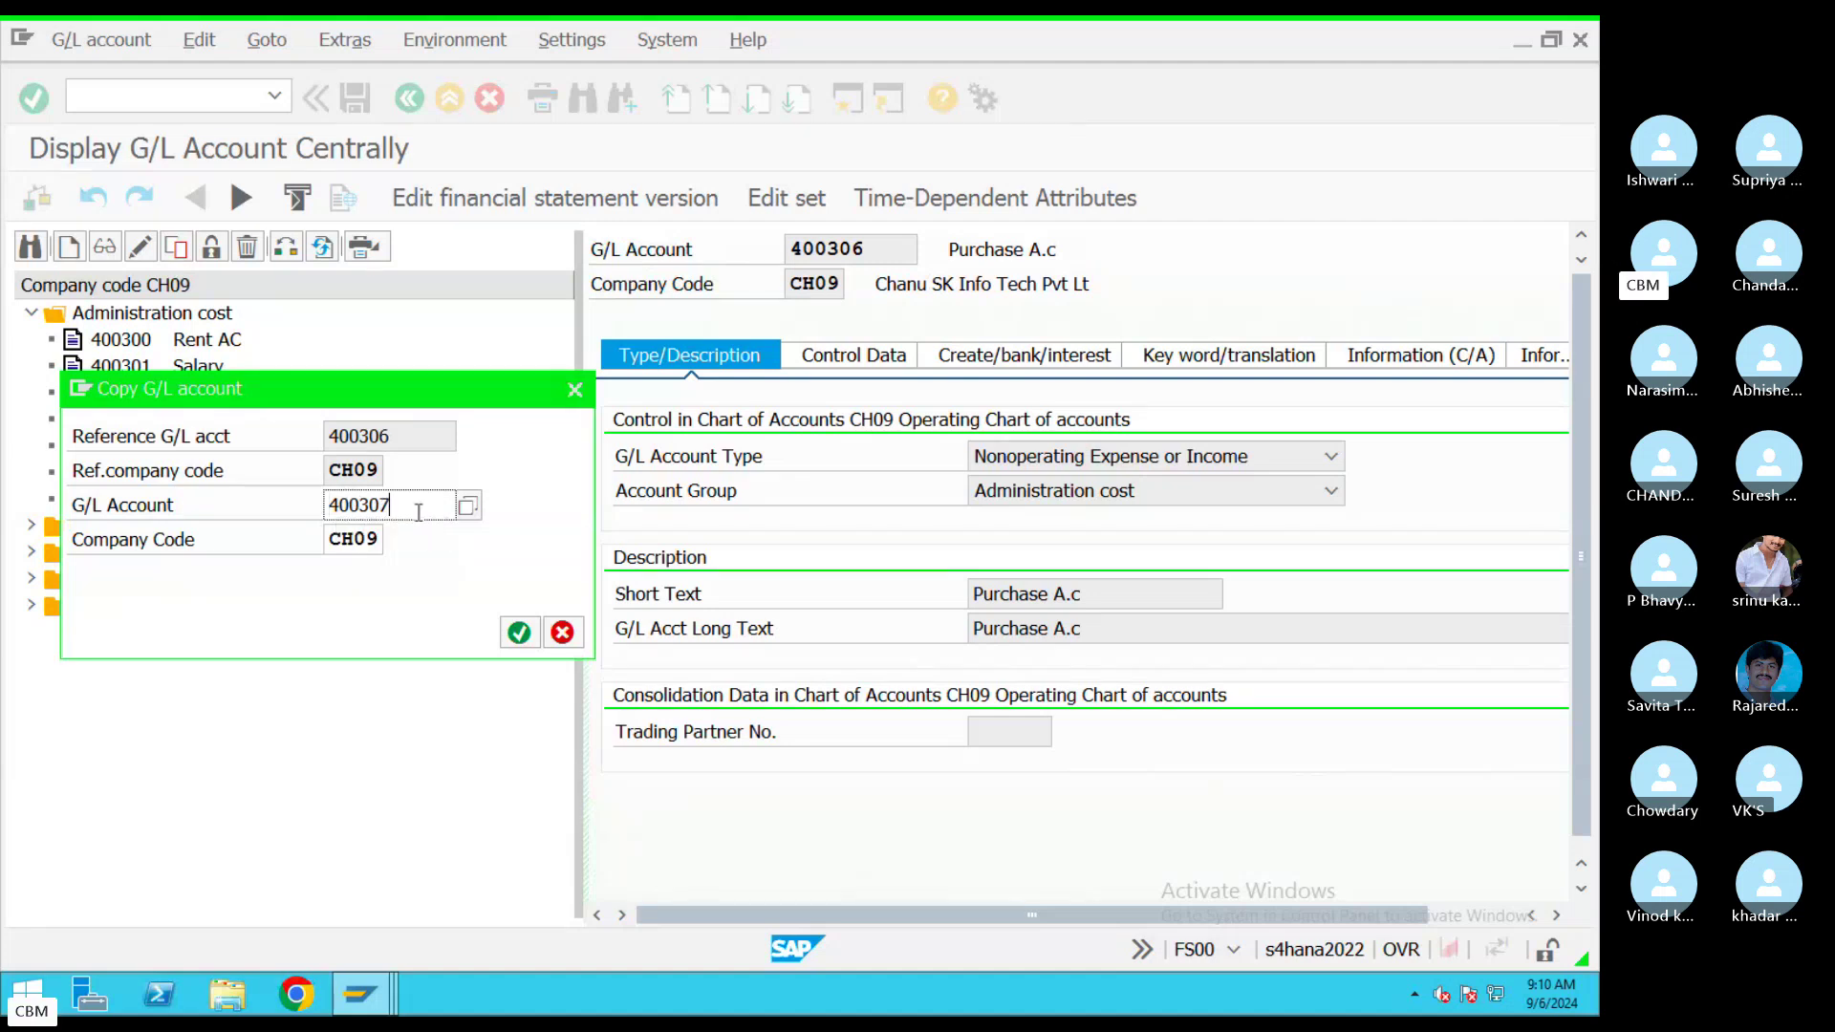
{"action": "key", "text": "Return"}
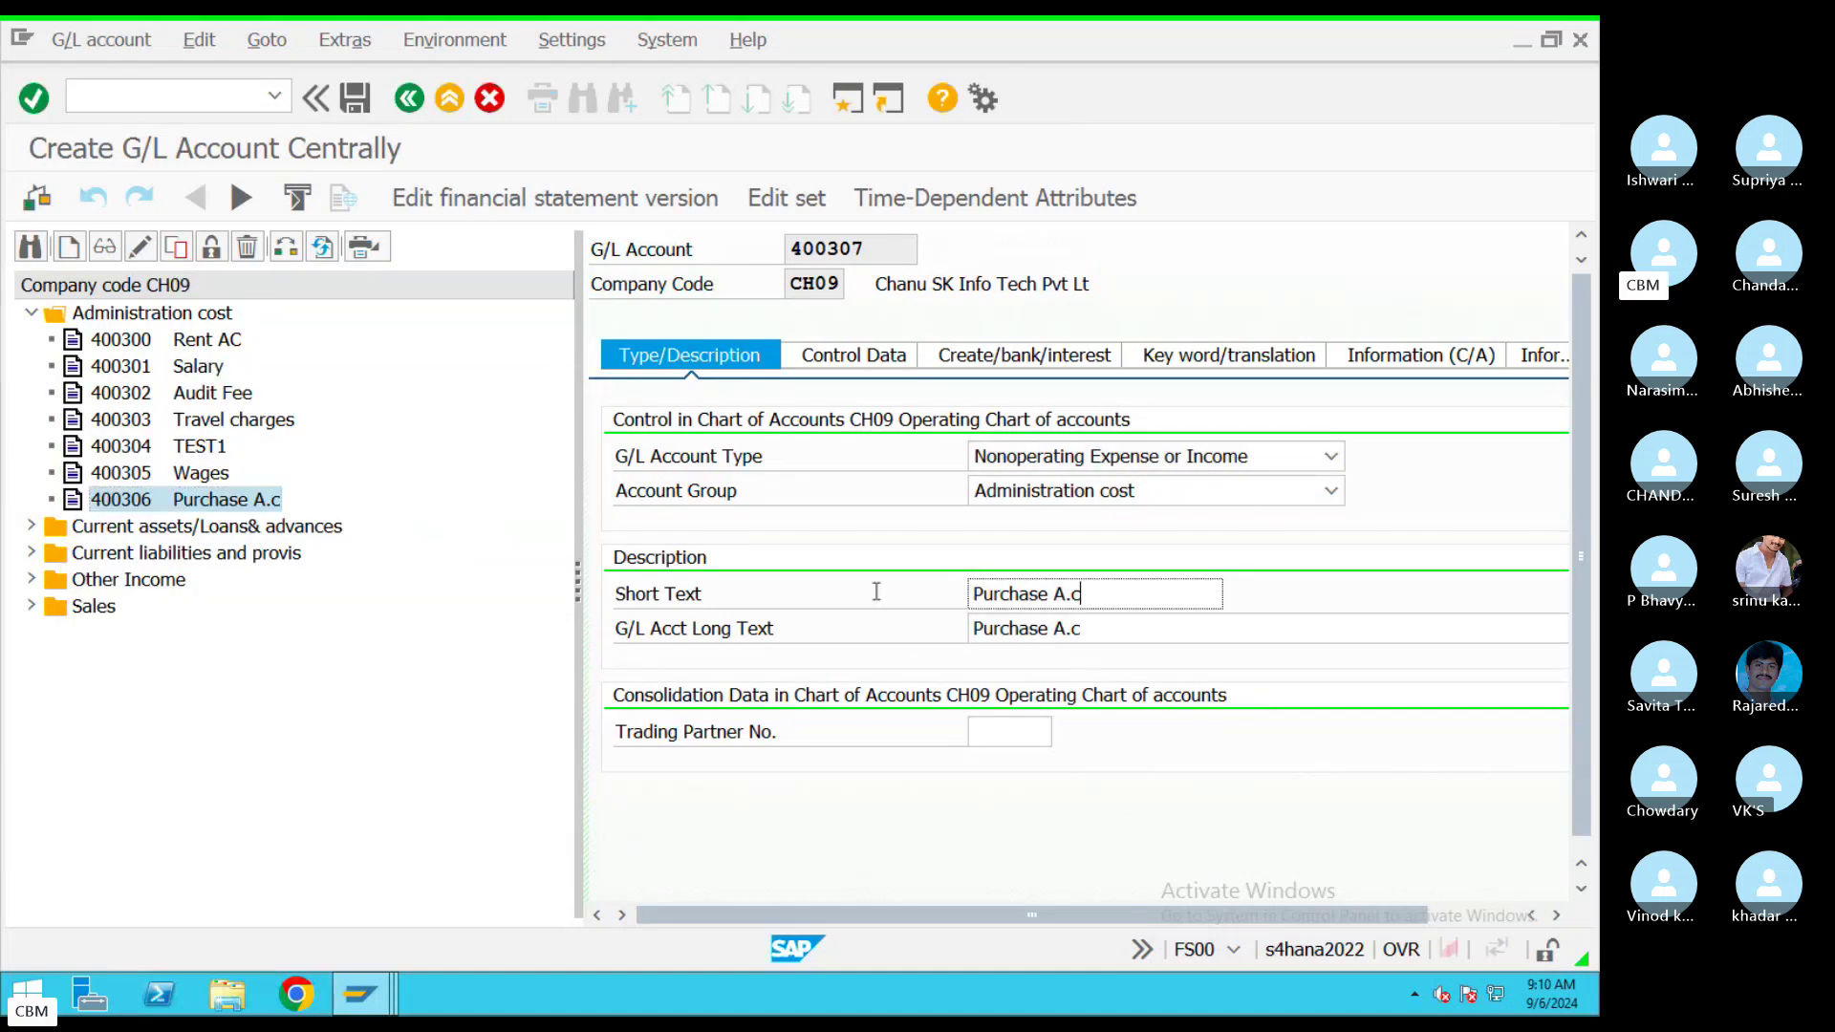
Set the new G/L account's short text to Price Diff AC and replace its long text to match
{"action": "left_click_drag", "start_coordinate": [1089, 602], "coordinate": [861, 602]}
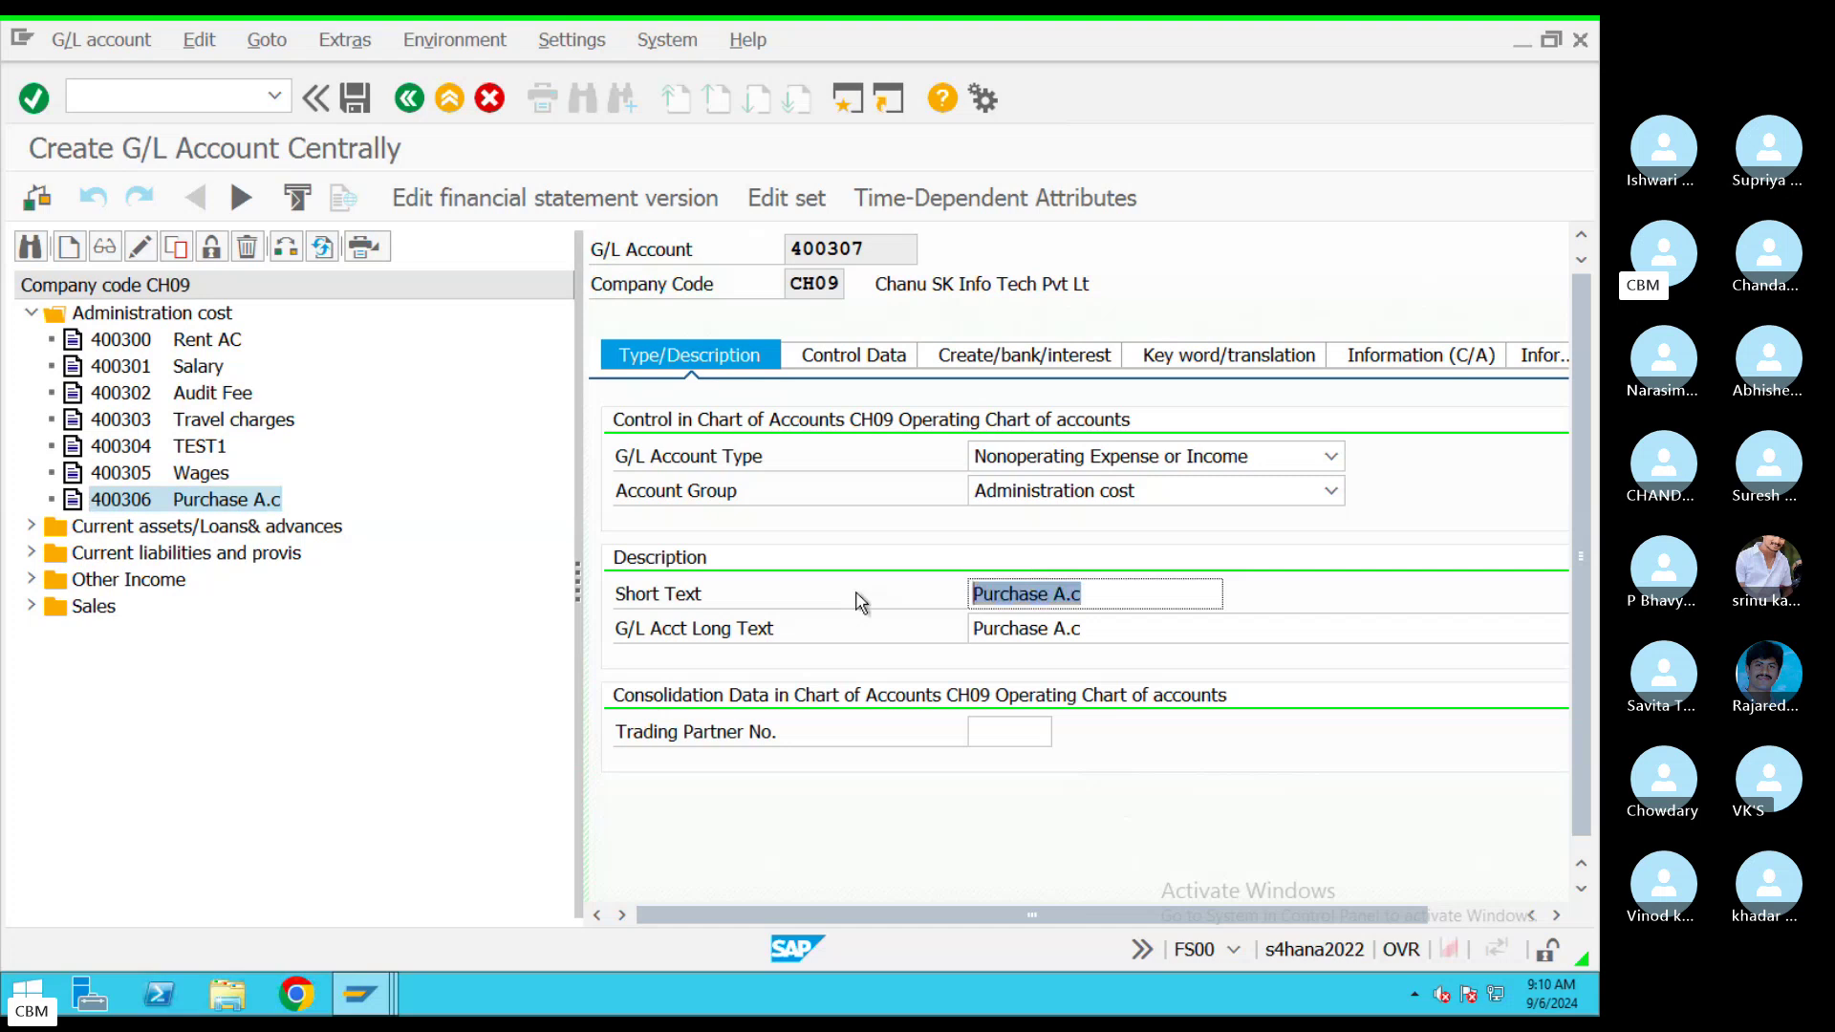
{"action": "type", "text": "Pri"}
{"action": "left_click", "coordinate": [1058, 628]}
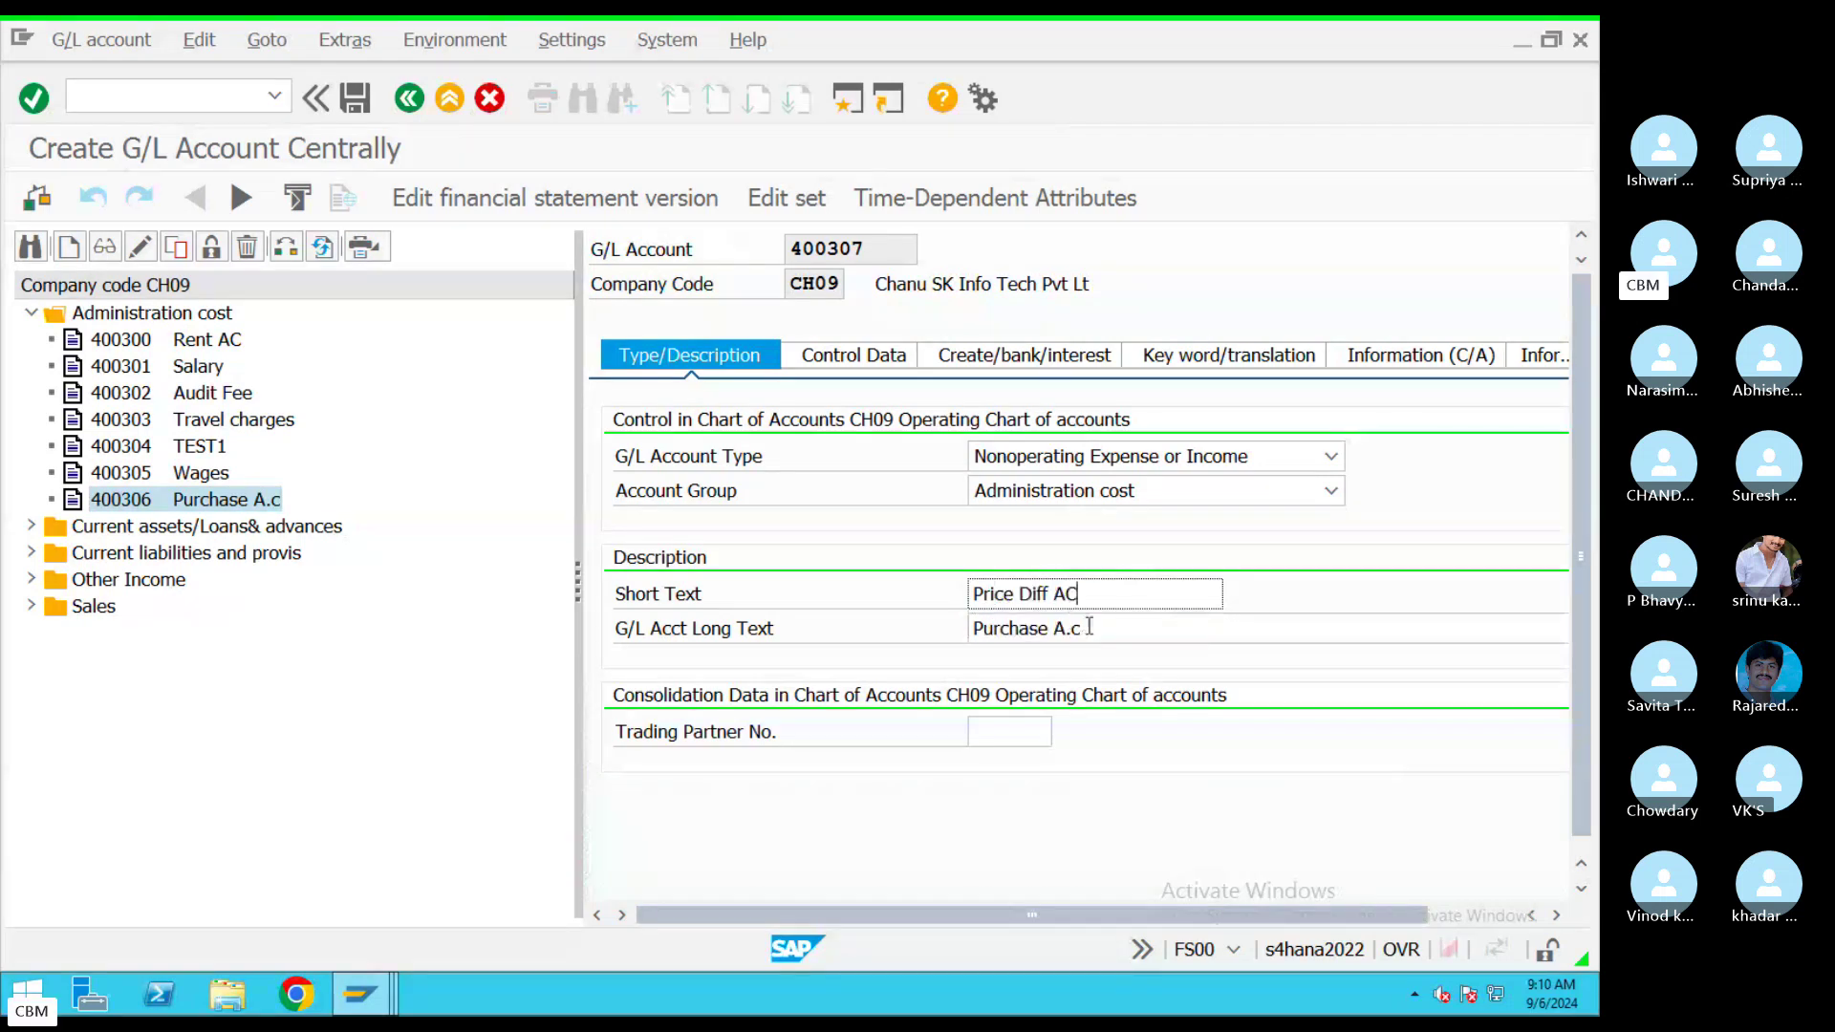
{"action": "left_click_drag", "start_coordinate": [1090, 627], "coordinate": [869, 642]}
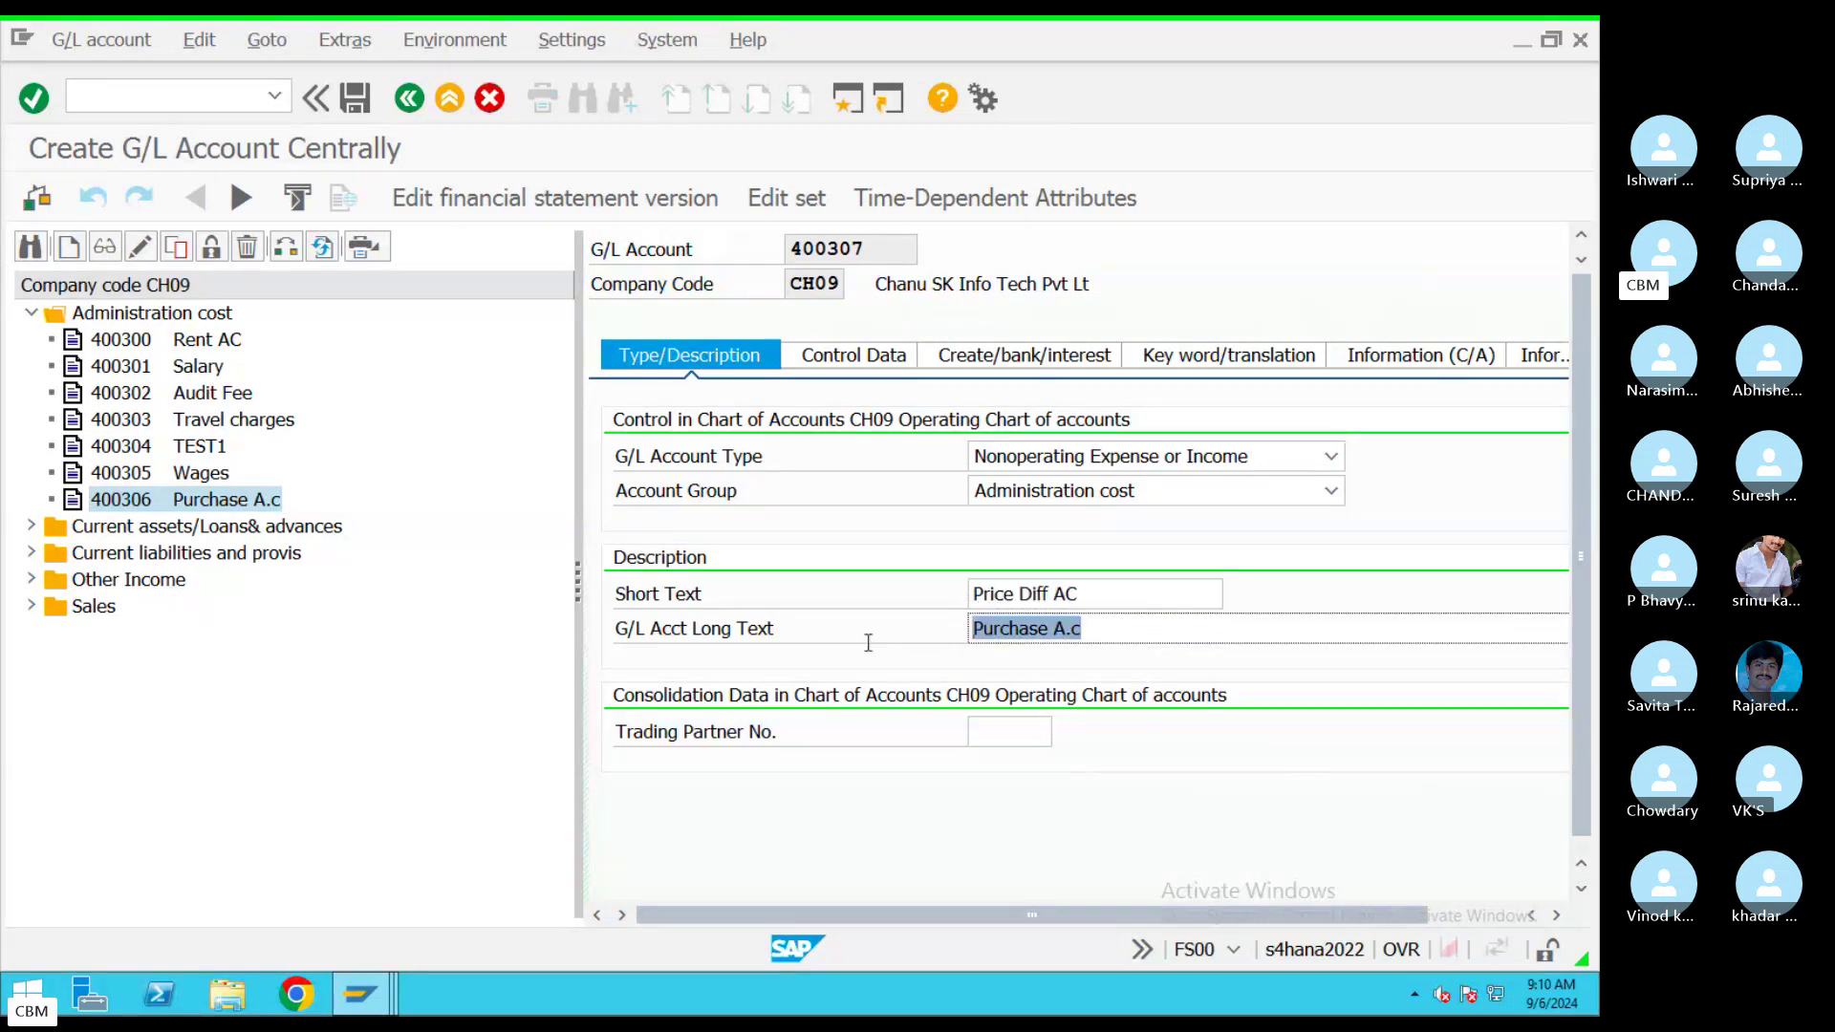
{"action": "type", "text": "Pr"}
{"action": "left_click", "coordinate": [1047, 655]}
Enable Post Automatically Only for the new G/L account and save it
{"action": "left_click", "coordinate": [1023, 351]}
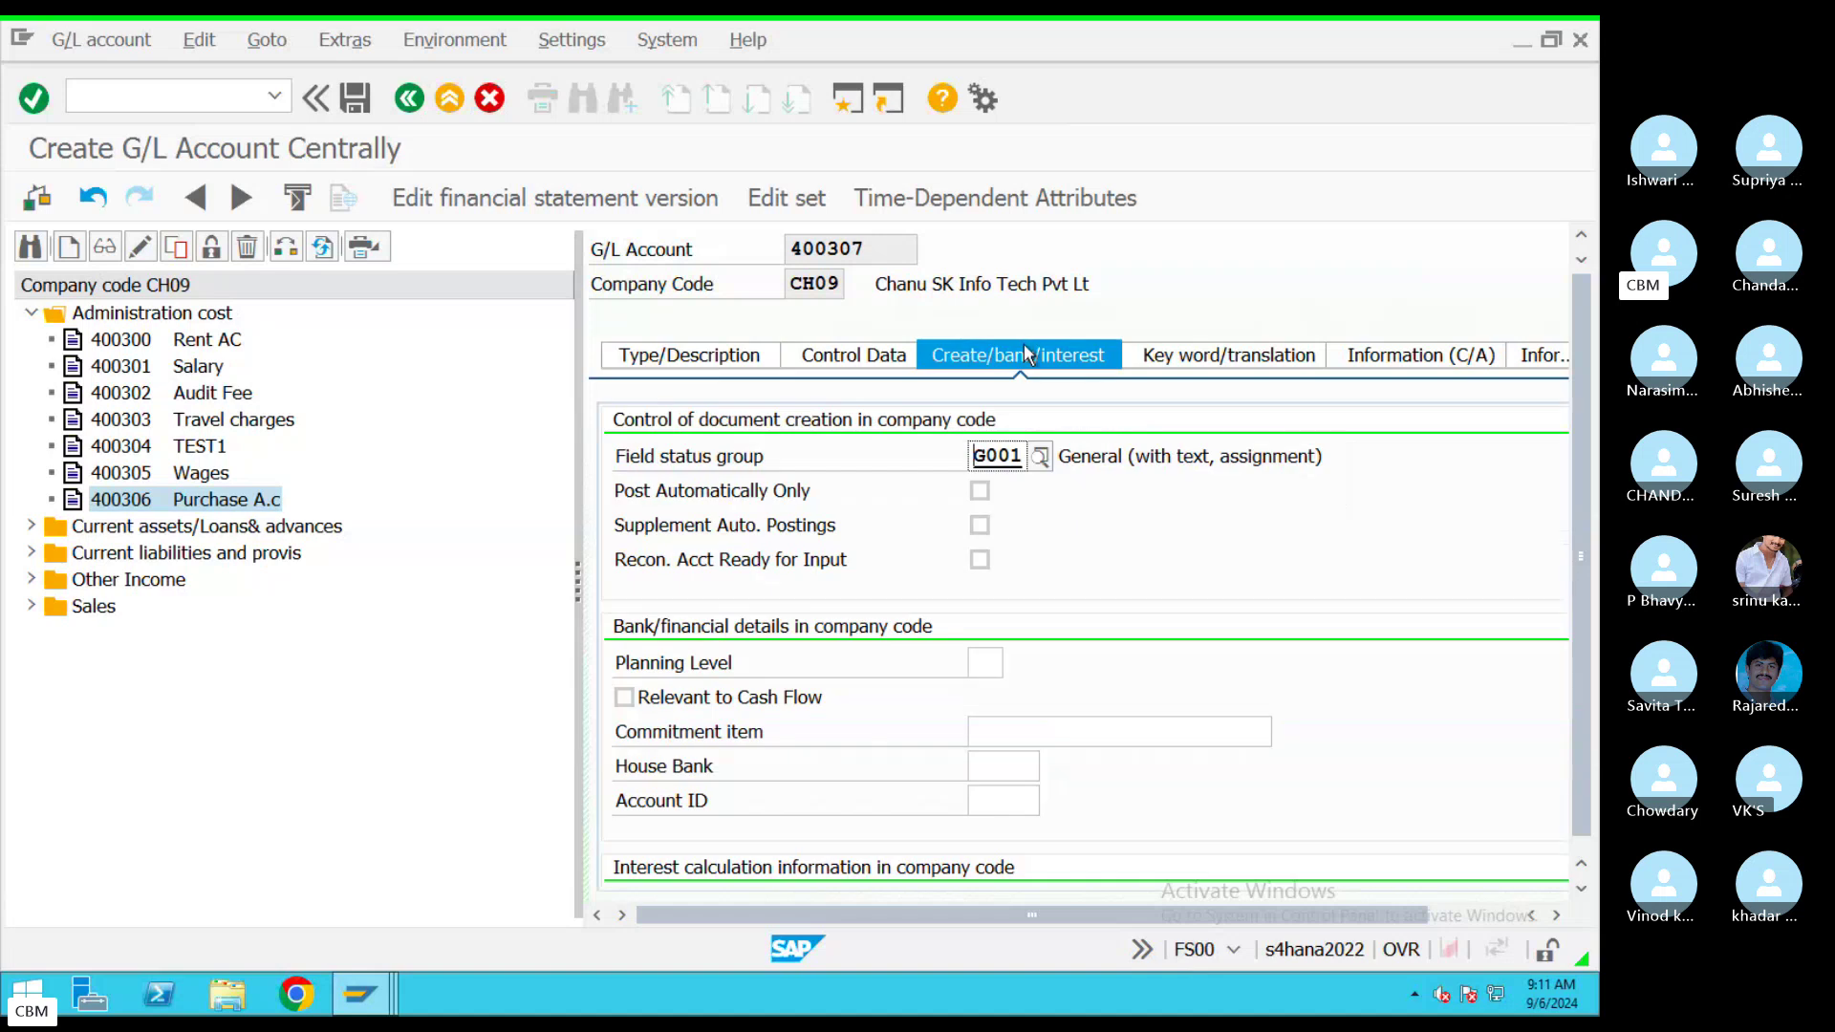
{"action": "left_click", "coordinate": [979, 491]}
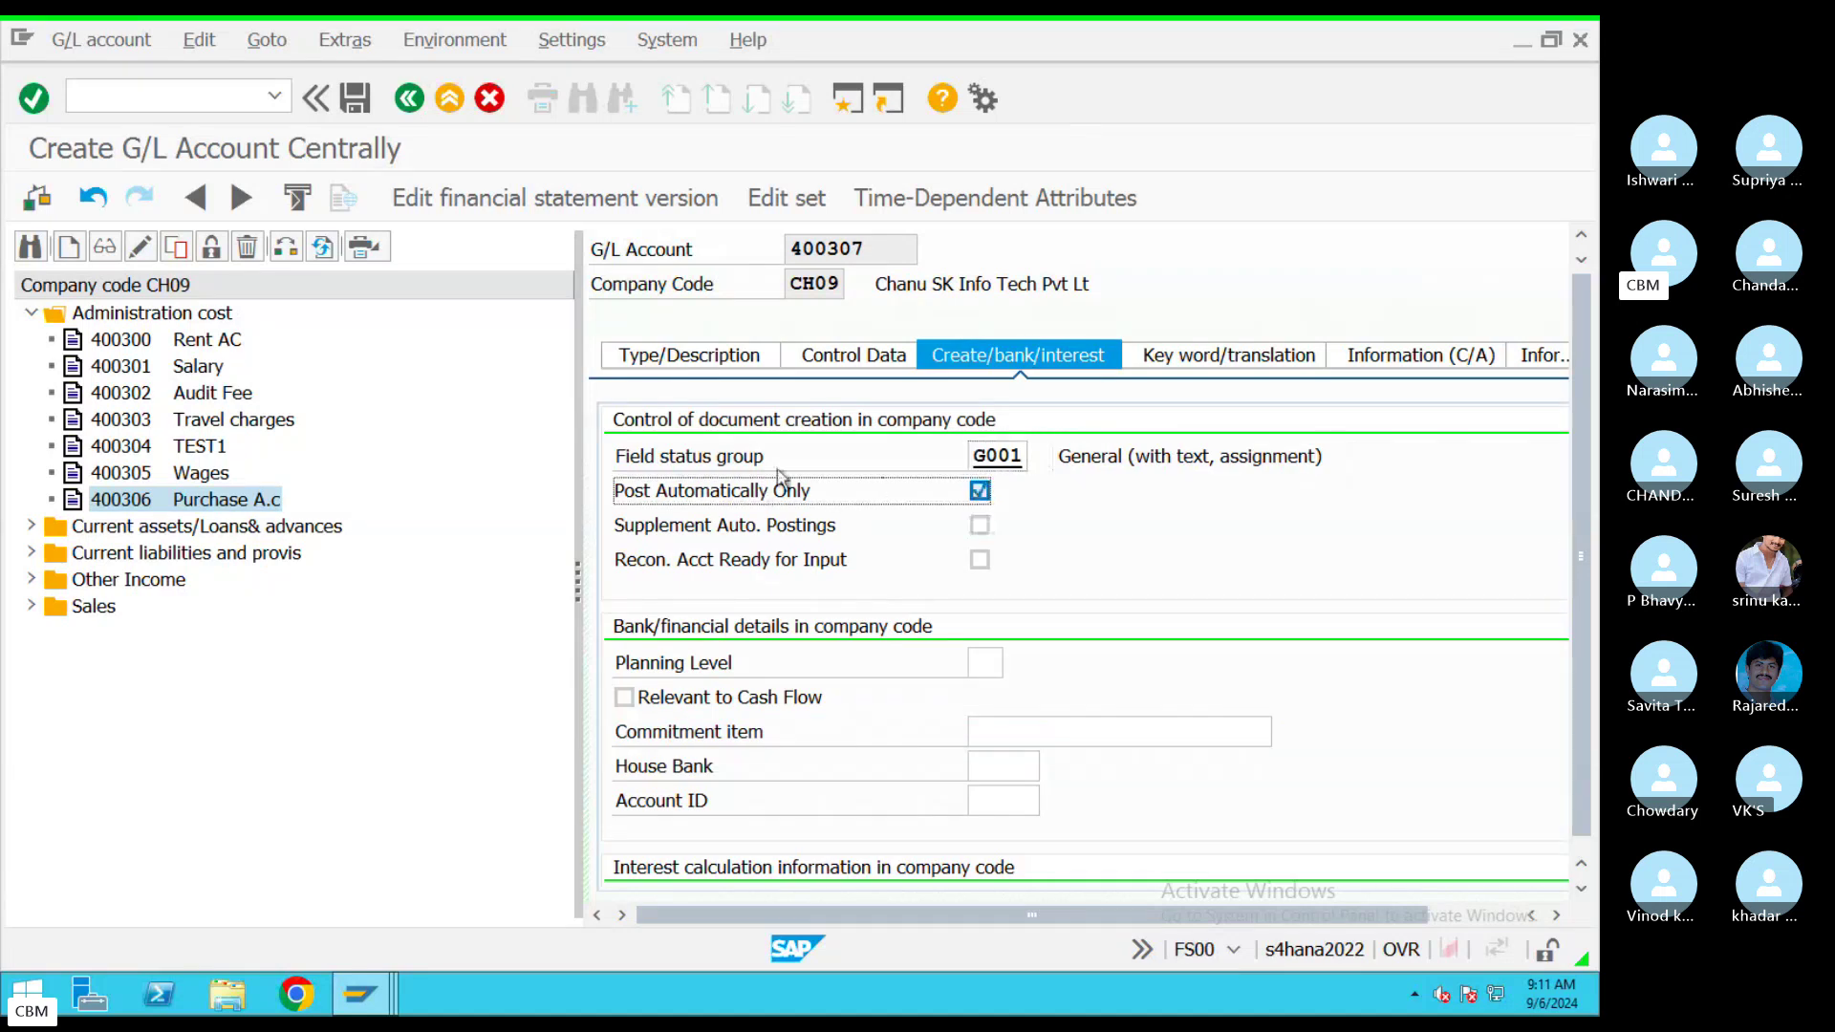
{"action": "left_click", "coordinate": [354, 96]}
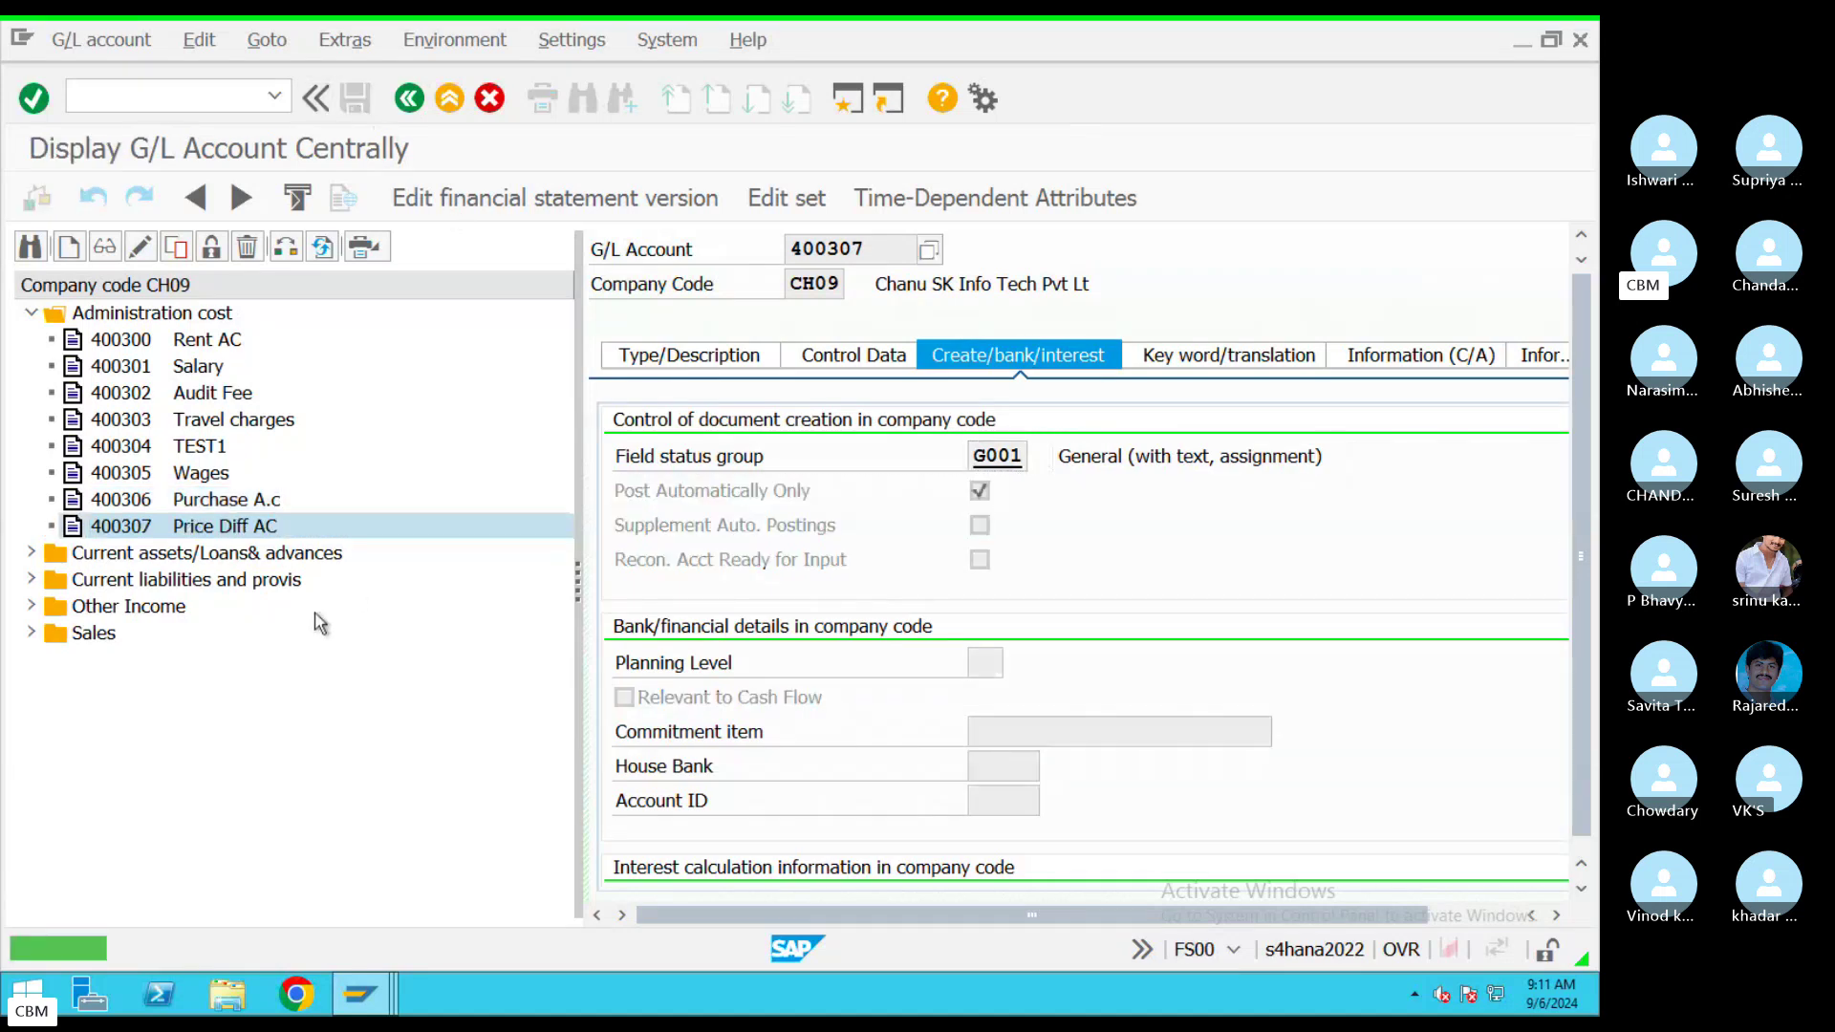
Copy the new G/L account number and return to the procedures list in the OBYC session
{"action": "double_click", "coordinate": [794, 246]}
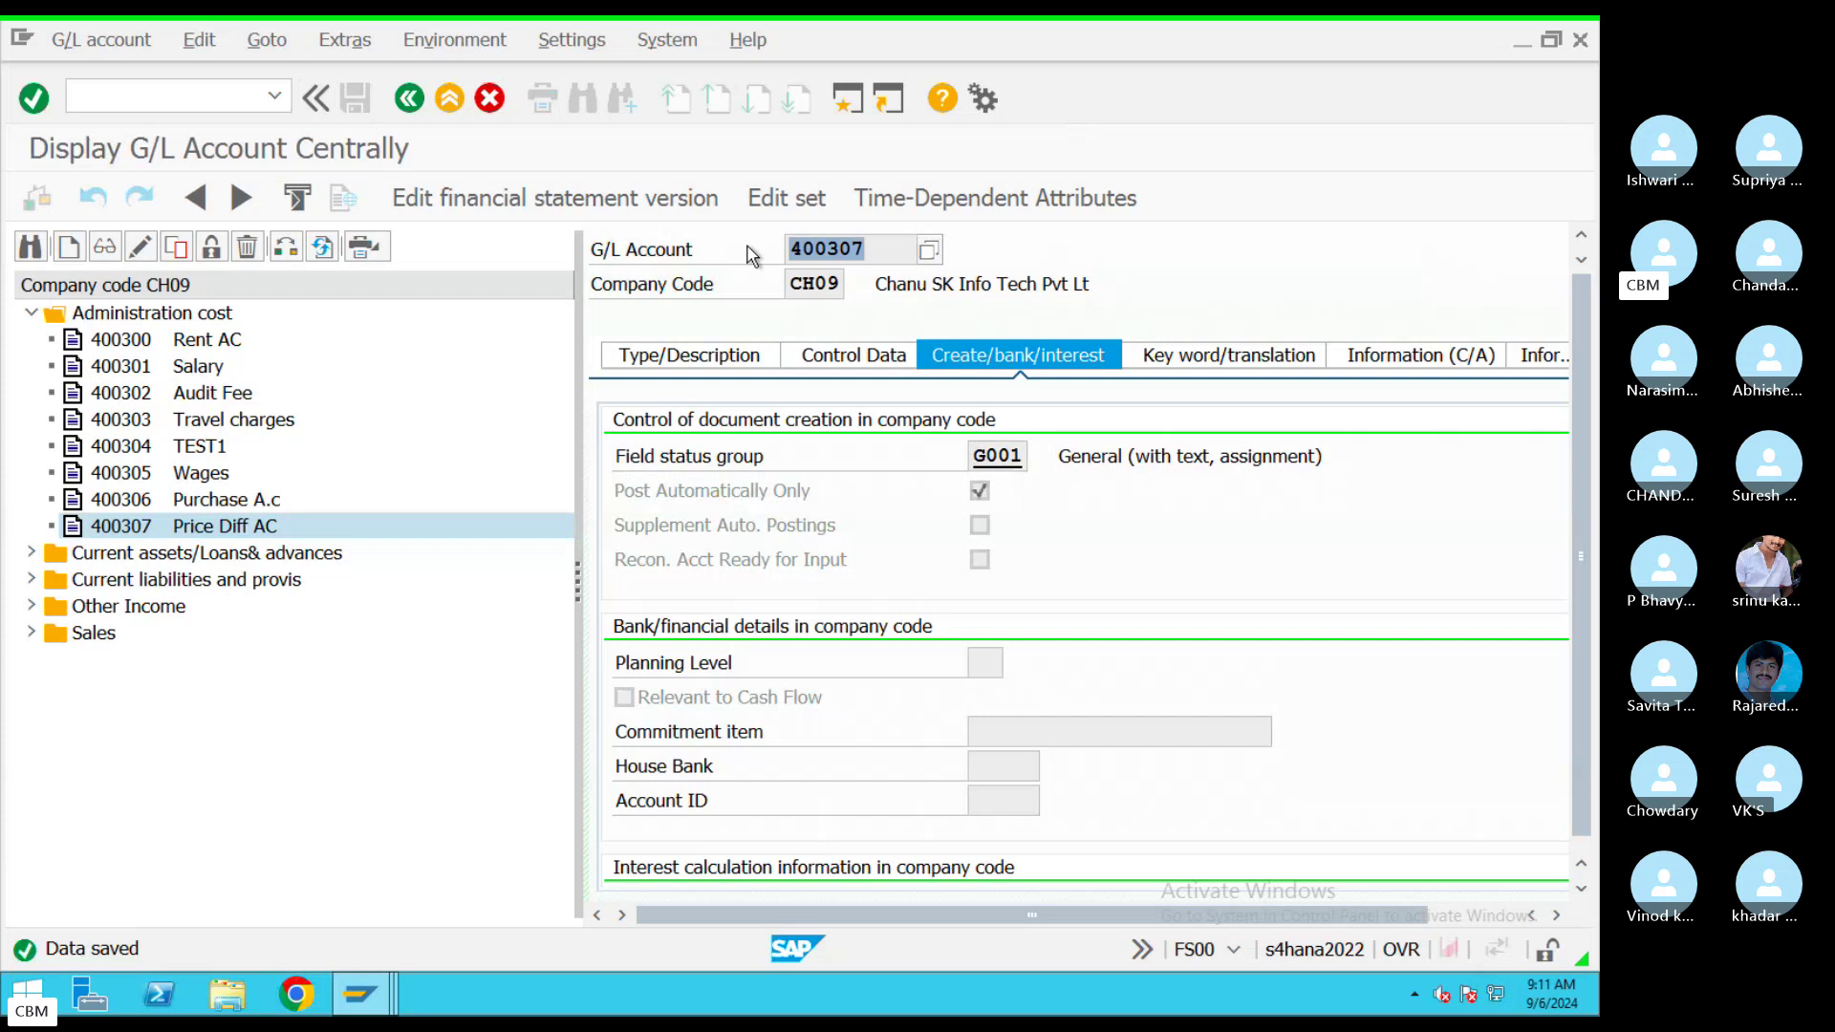
{"action": "left_click", "coordinate": [362, 995]}
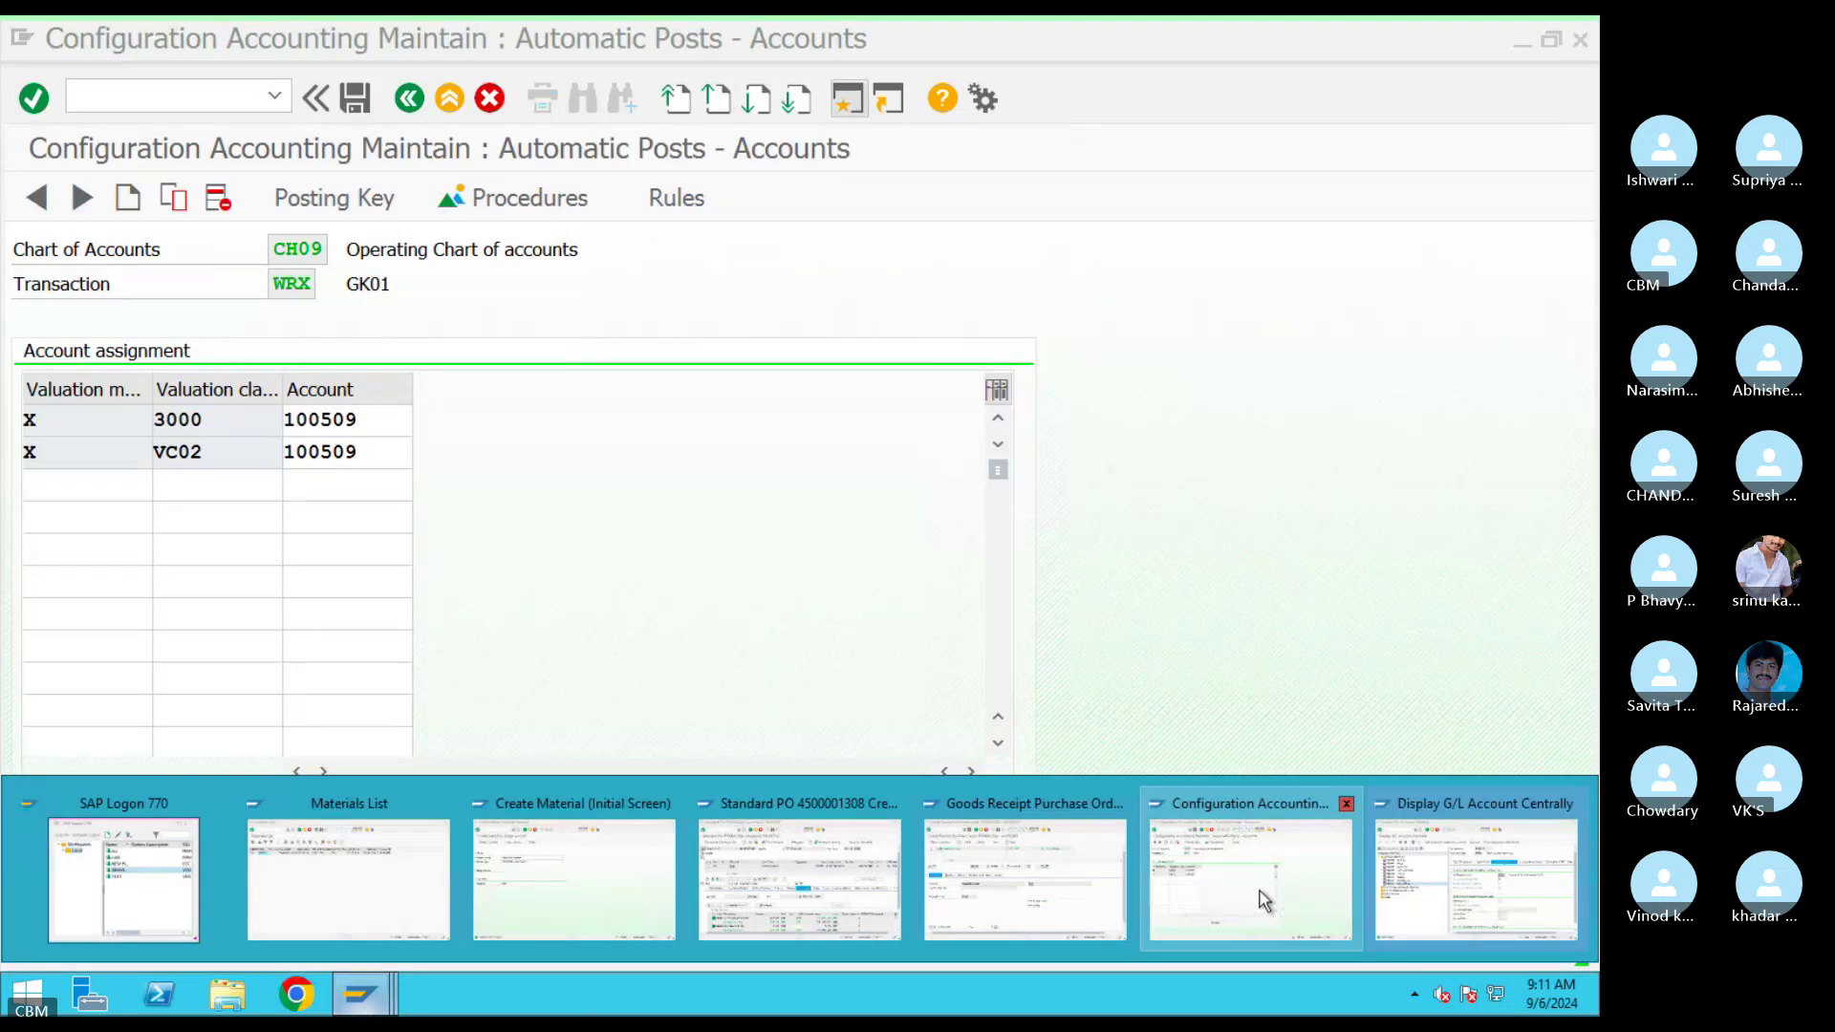
{"action": "left_click", "coordinate": [1265, 899]}
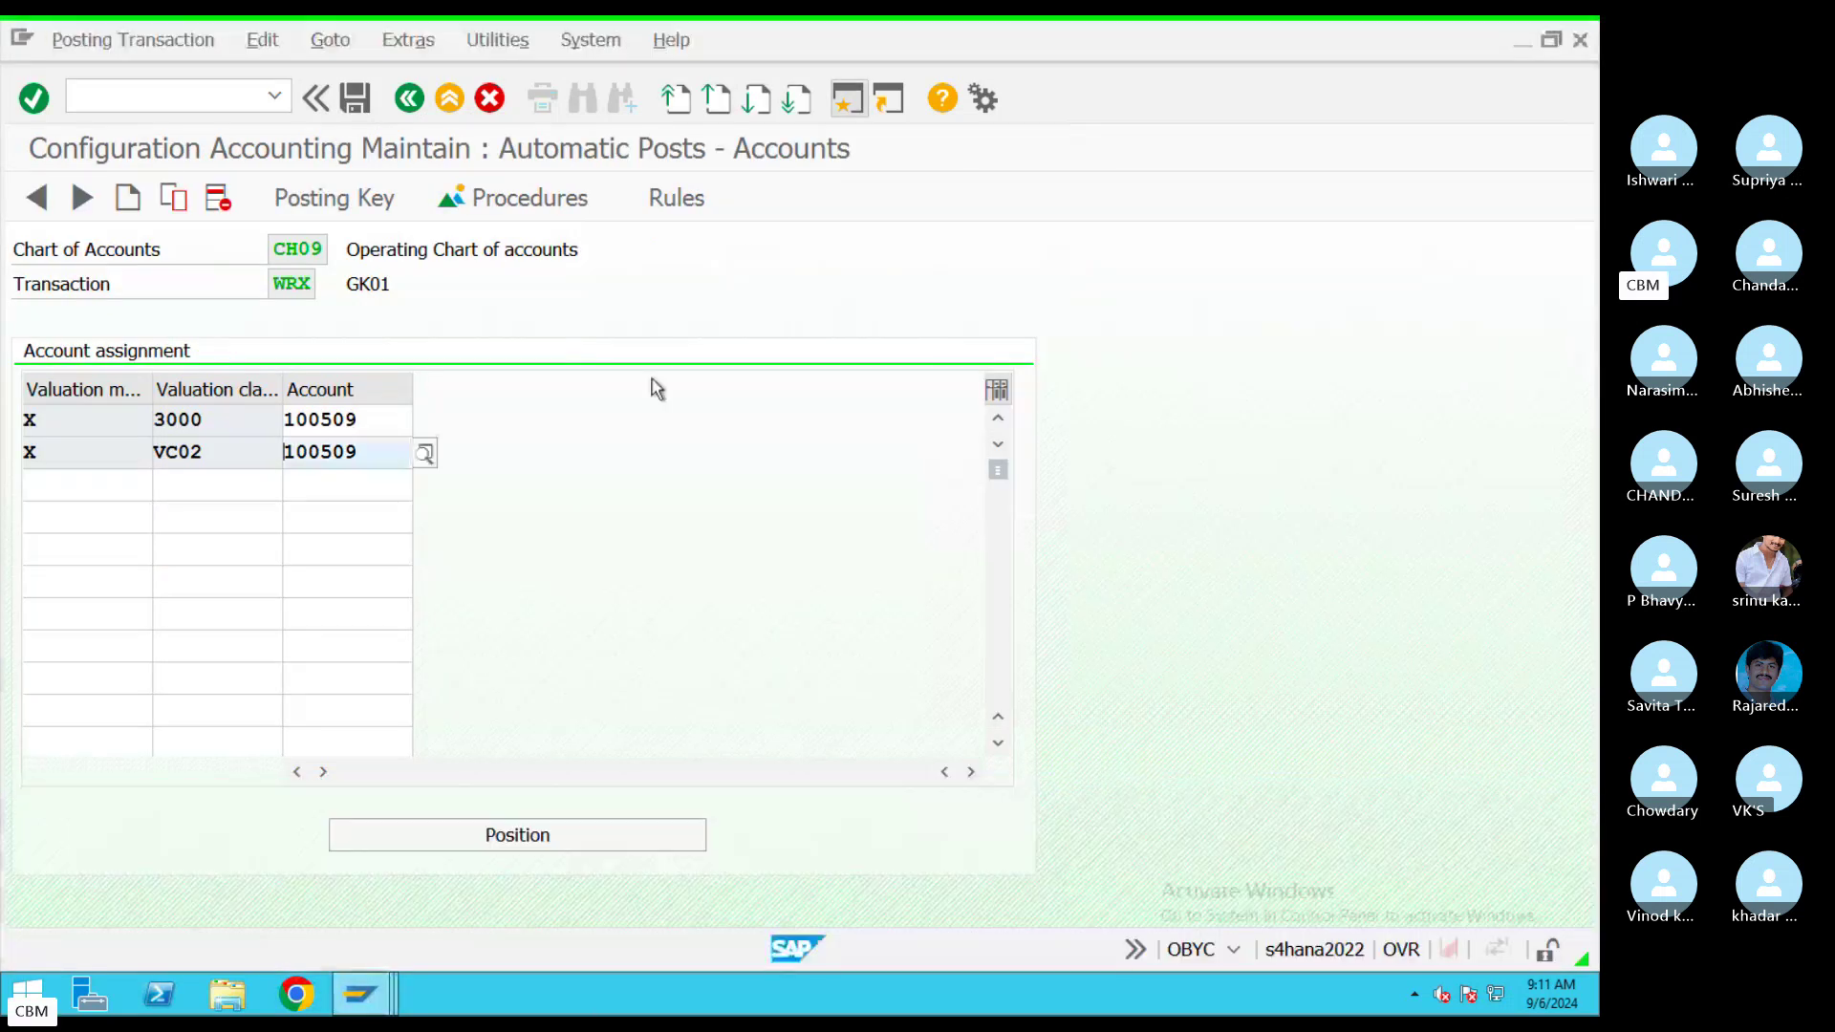
{"action": "left_click", "coordinate": [409, 99]}
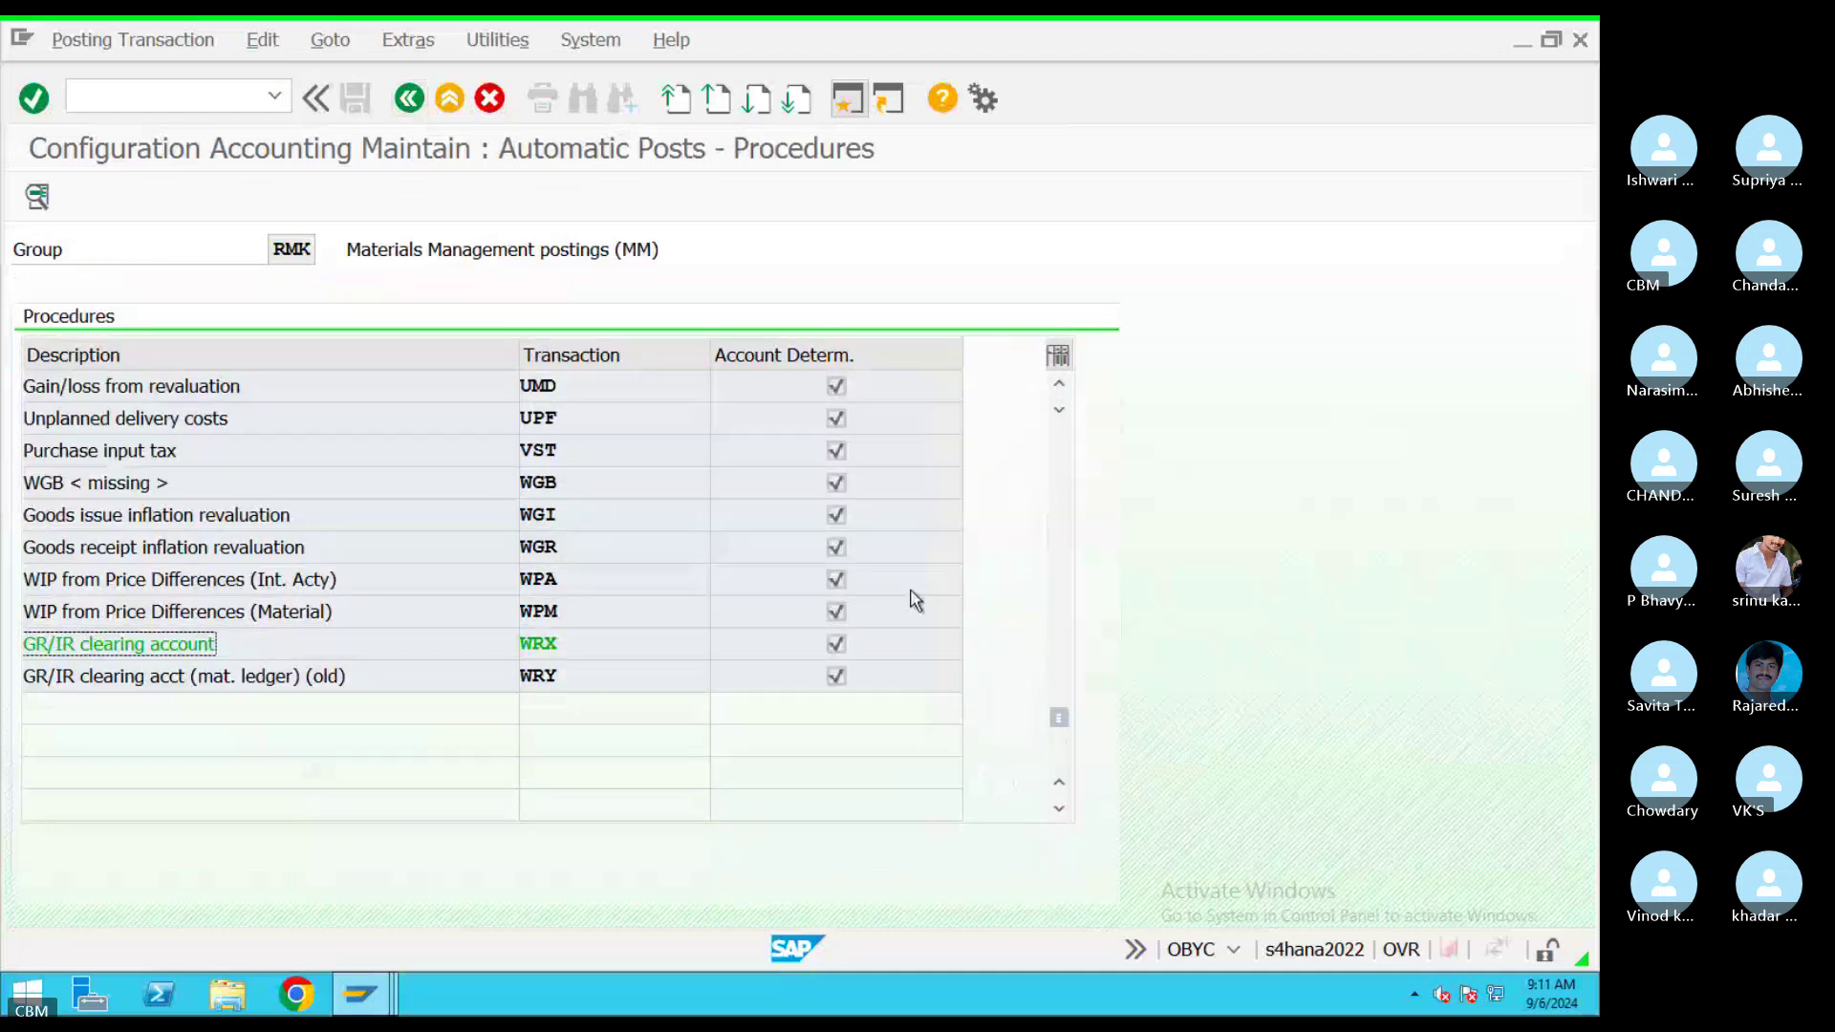
Base account determination for Cost (price) differences (PRD) on Valuation modif. and Valuation class, then save the rules
{"action": "scroll", "coordinate": [1061, 521], "scroll_direction": "up", "scroll_amount": 5}
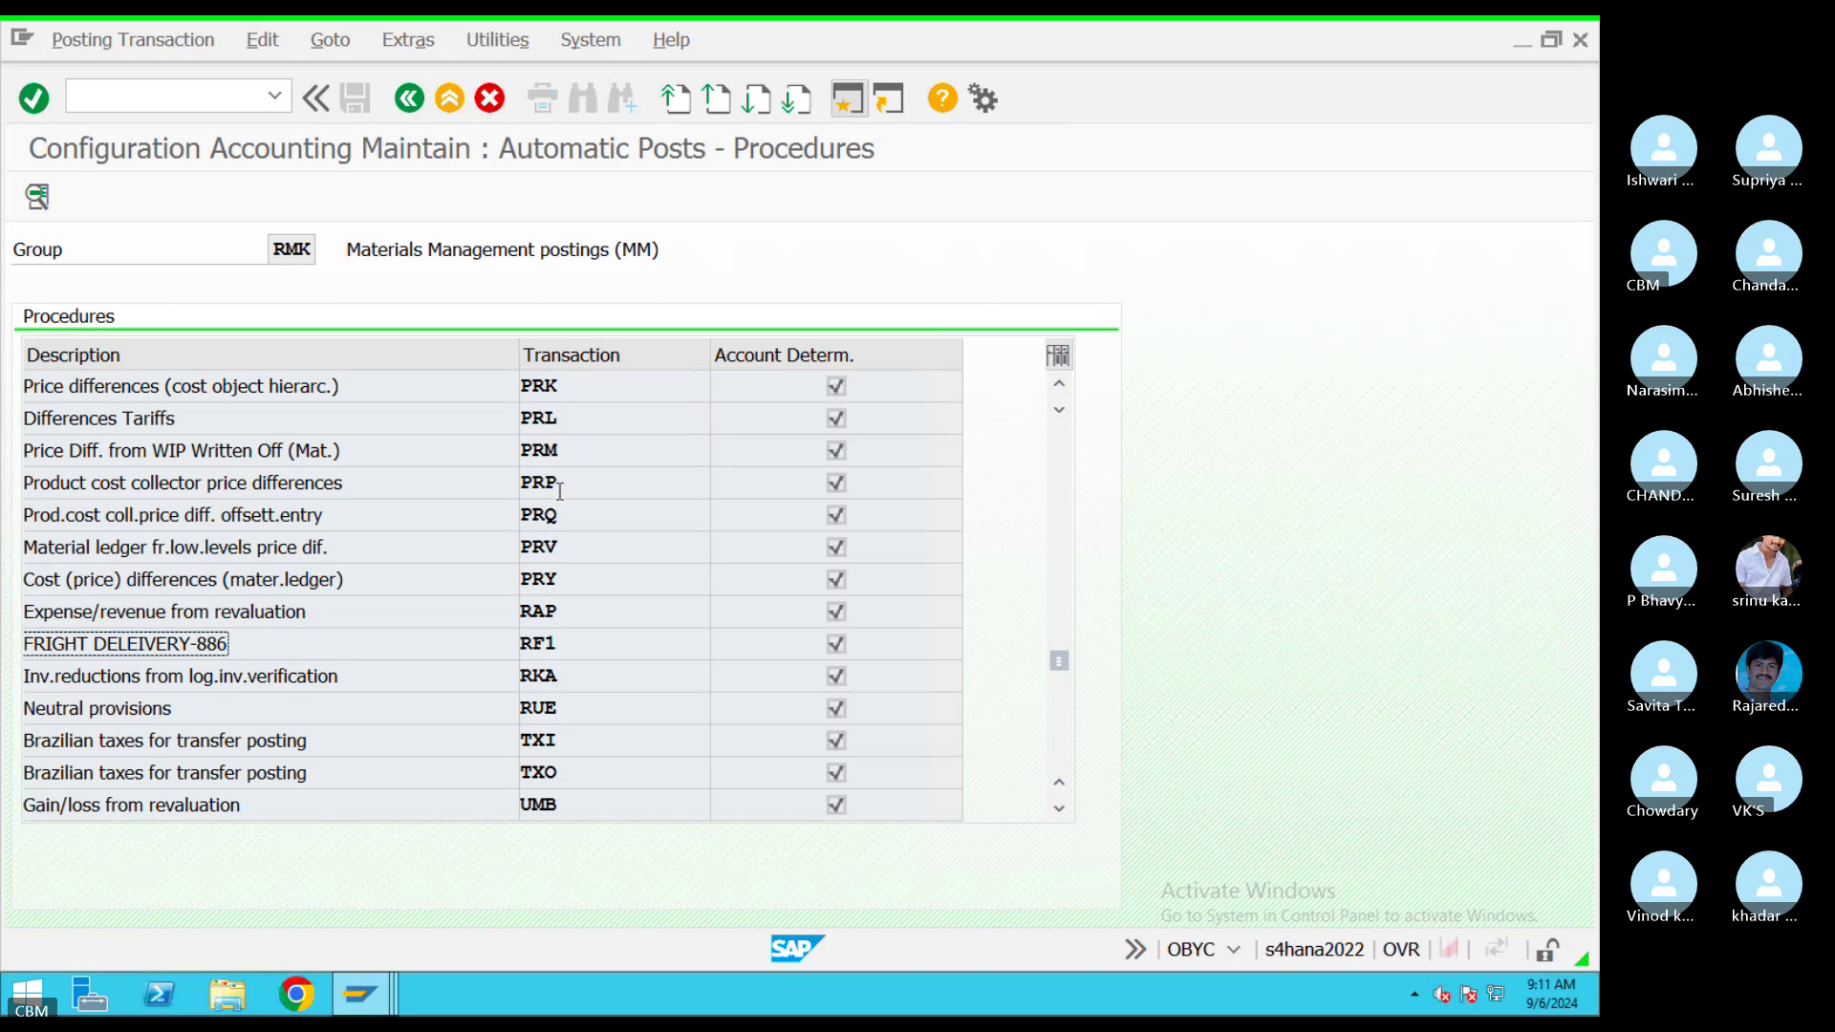
{"action": "left_click", "coordinate": [1070, 464]}
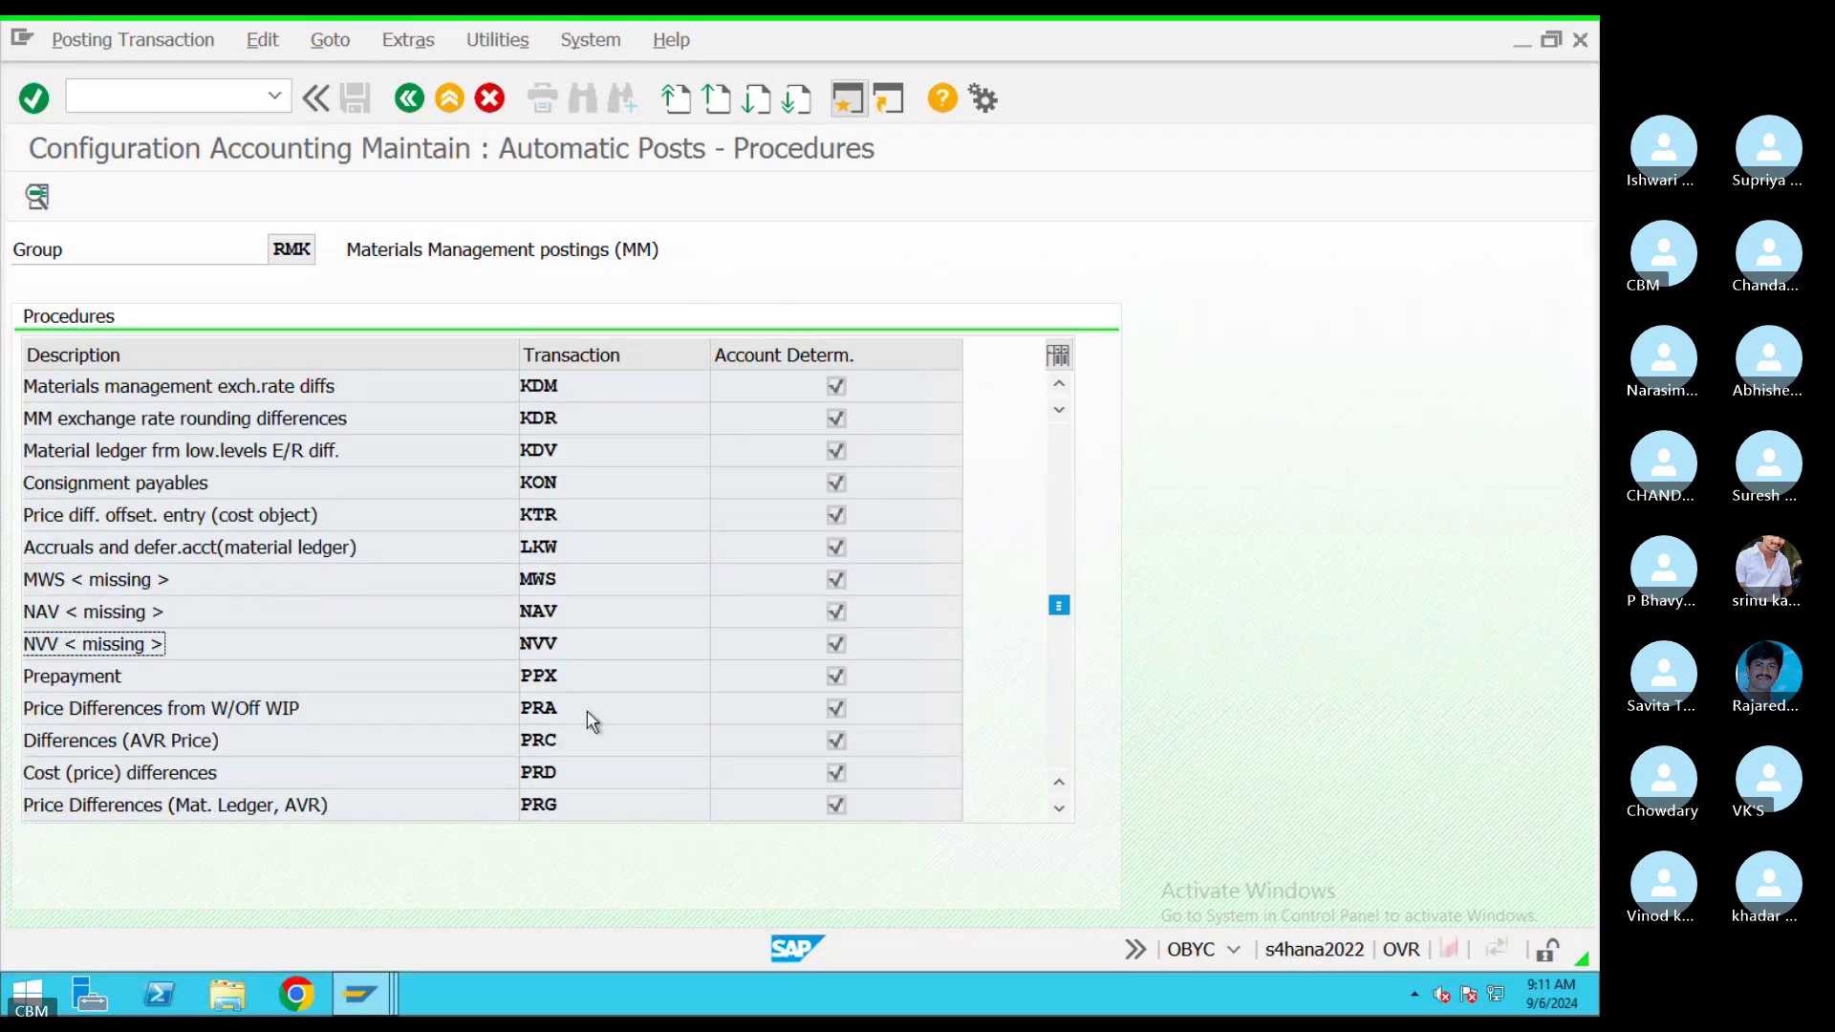
{"action": "left_click", "coordinate": [272, 768]}
{"action": "double_click", "coordinate": [272, 767]}
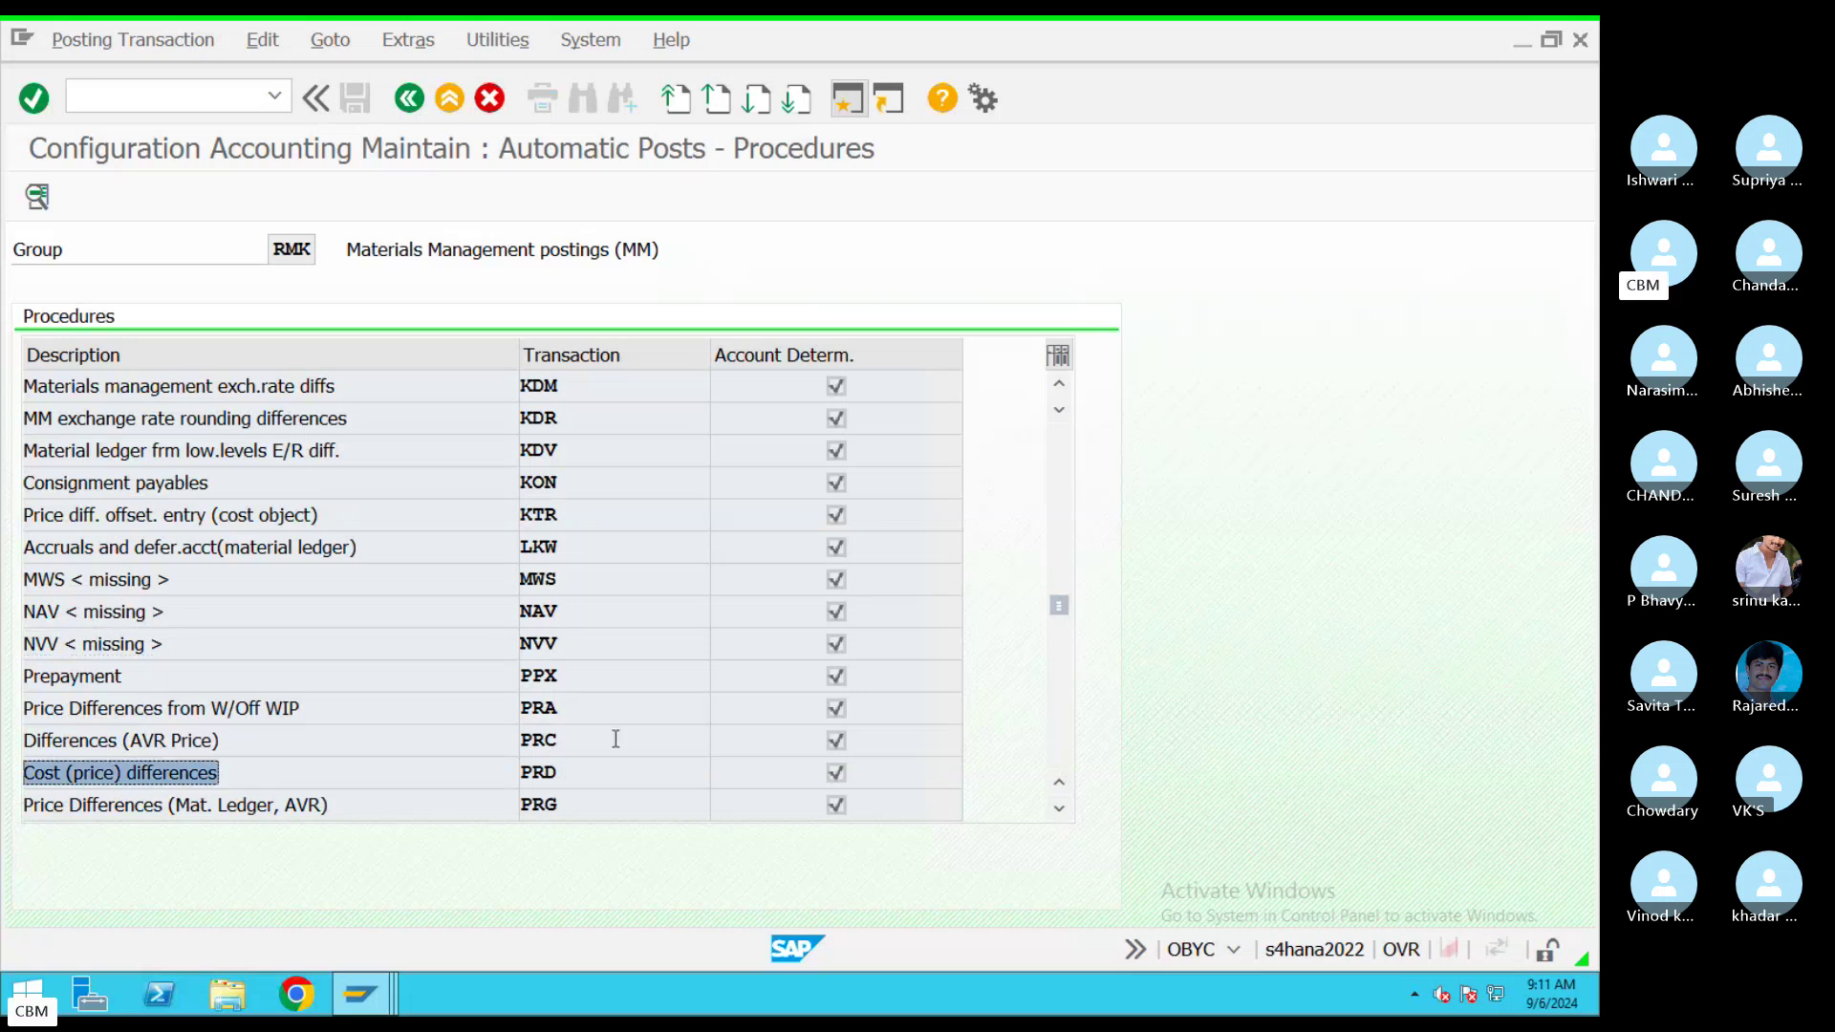
{"action": "double_click", "coordinate": [544, 774]}
{"action": "left_click", "coordinate": [291, 456]}
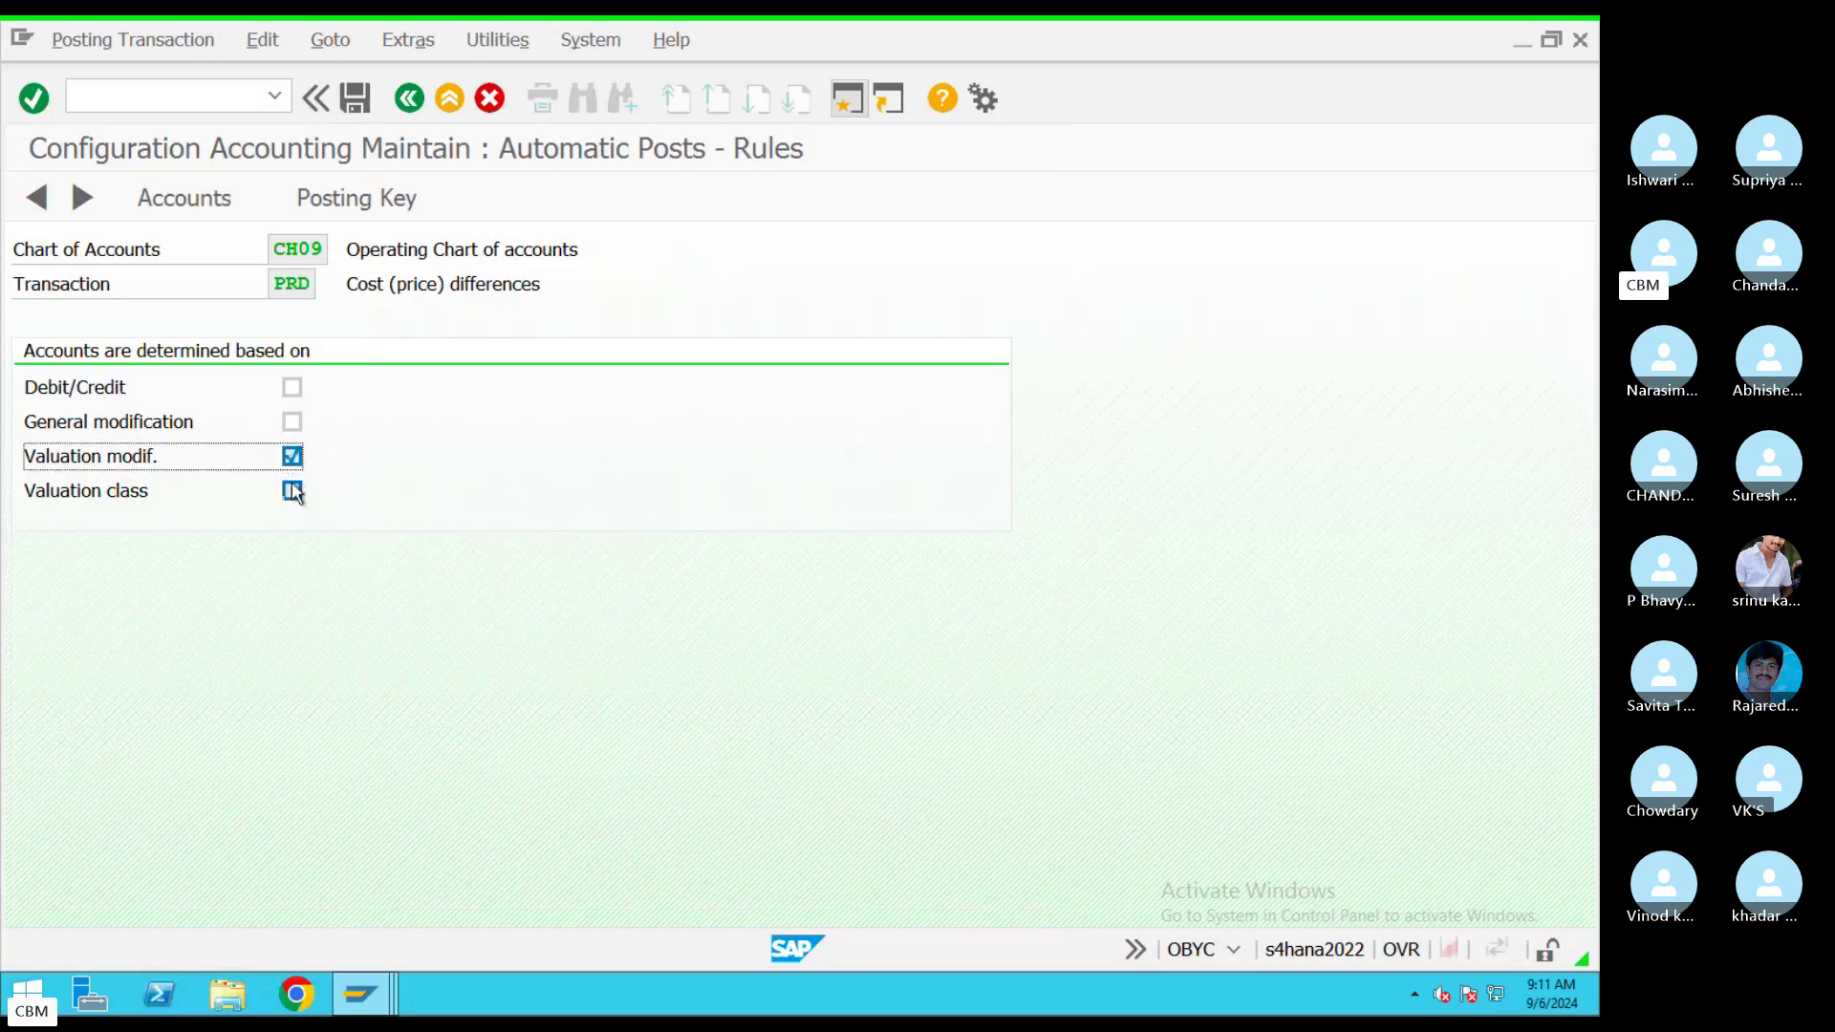
{"action": "left_click", "coordinate": [292, 490]}
{"action": "left_click", "coordinate": [358, 198]}
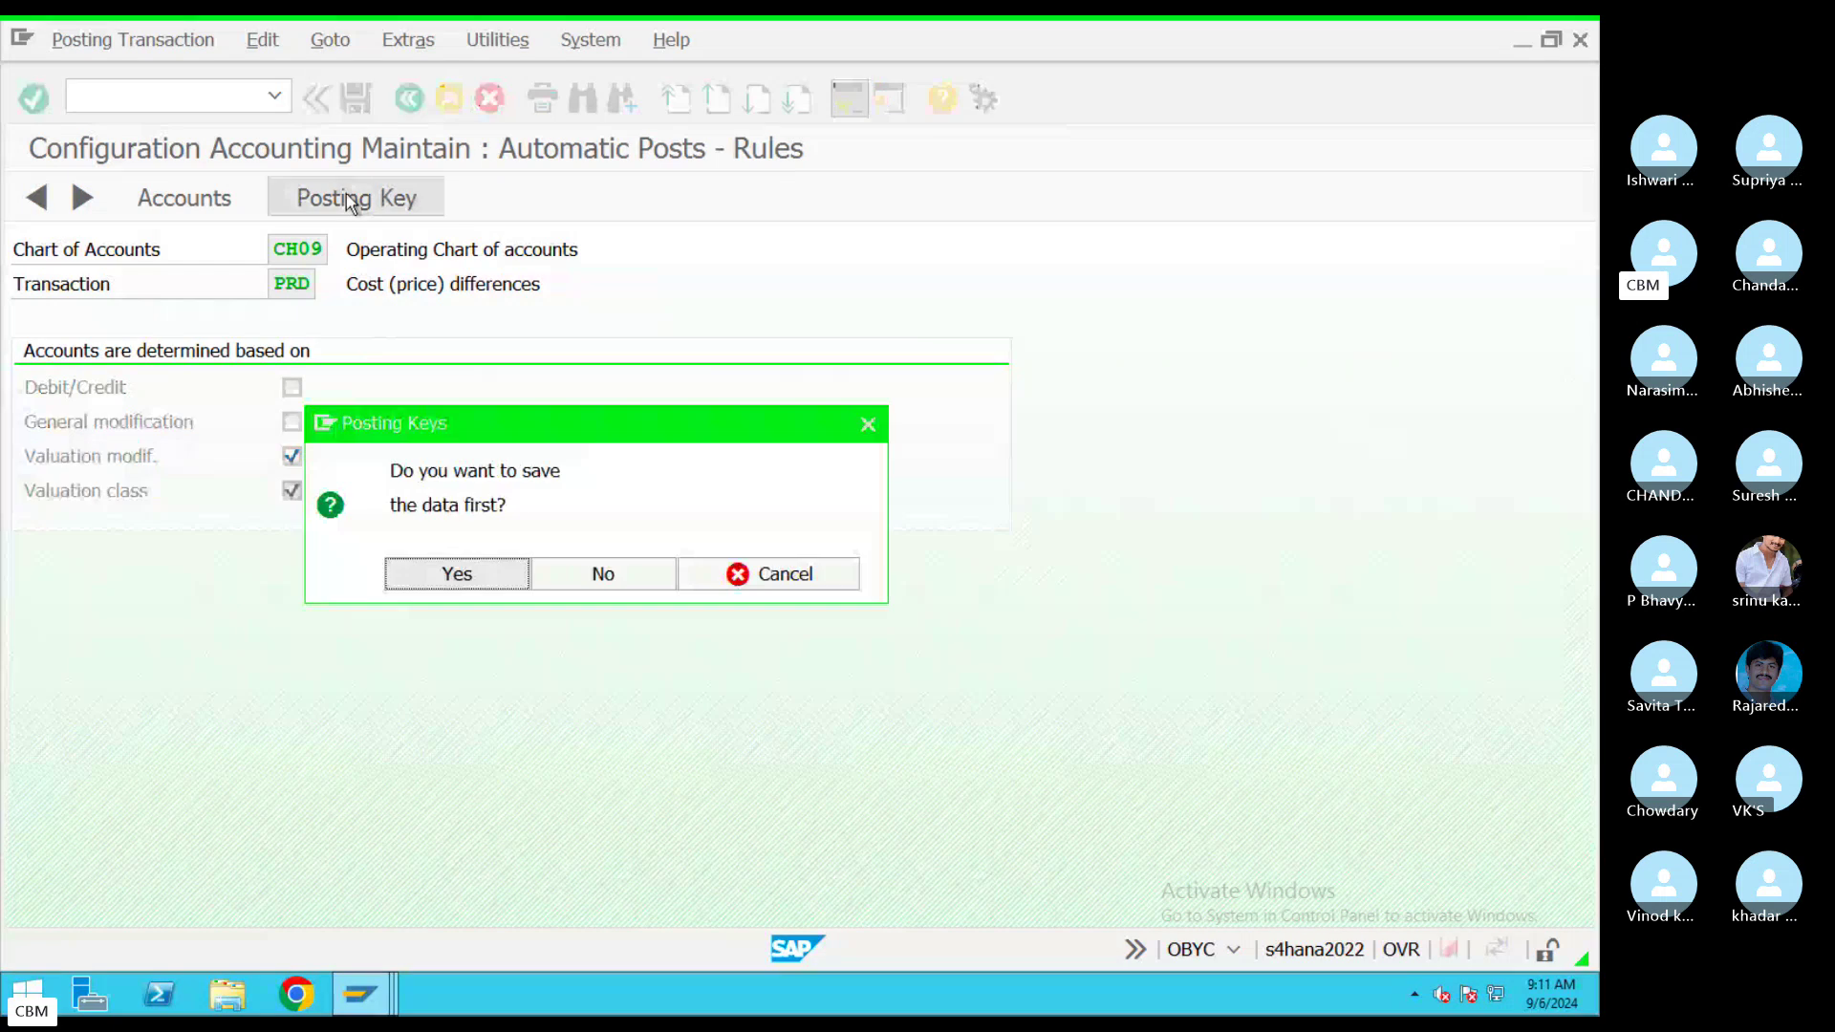
{"action": "left_click", "coordinate": [466, 581]}
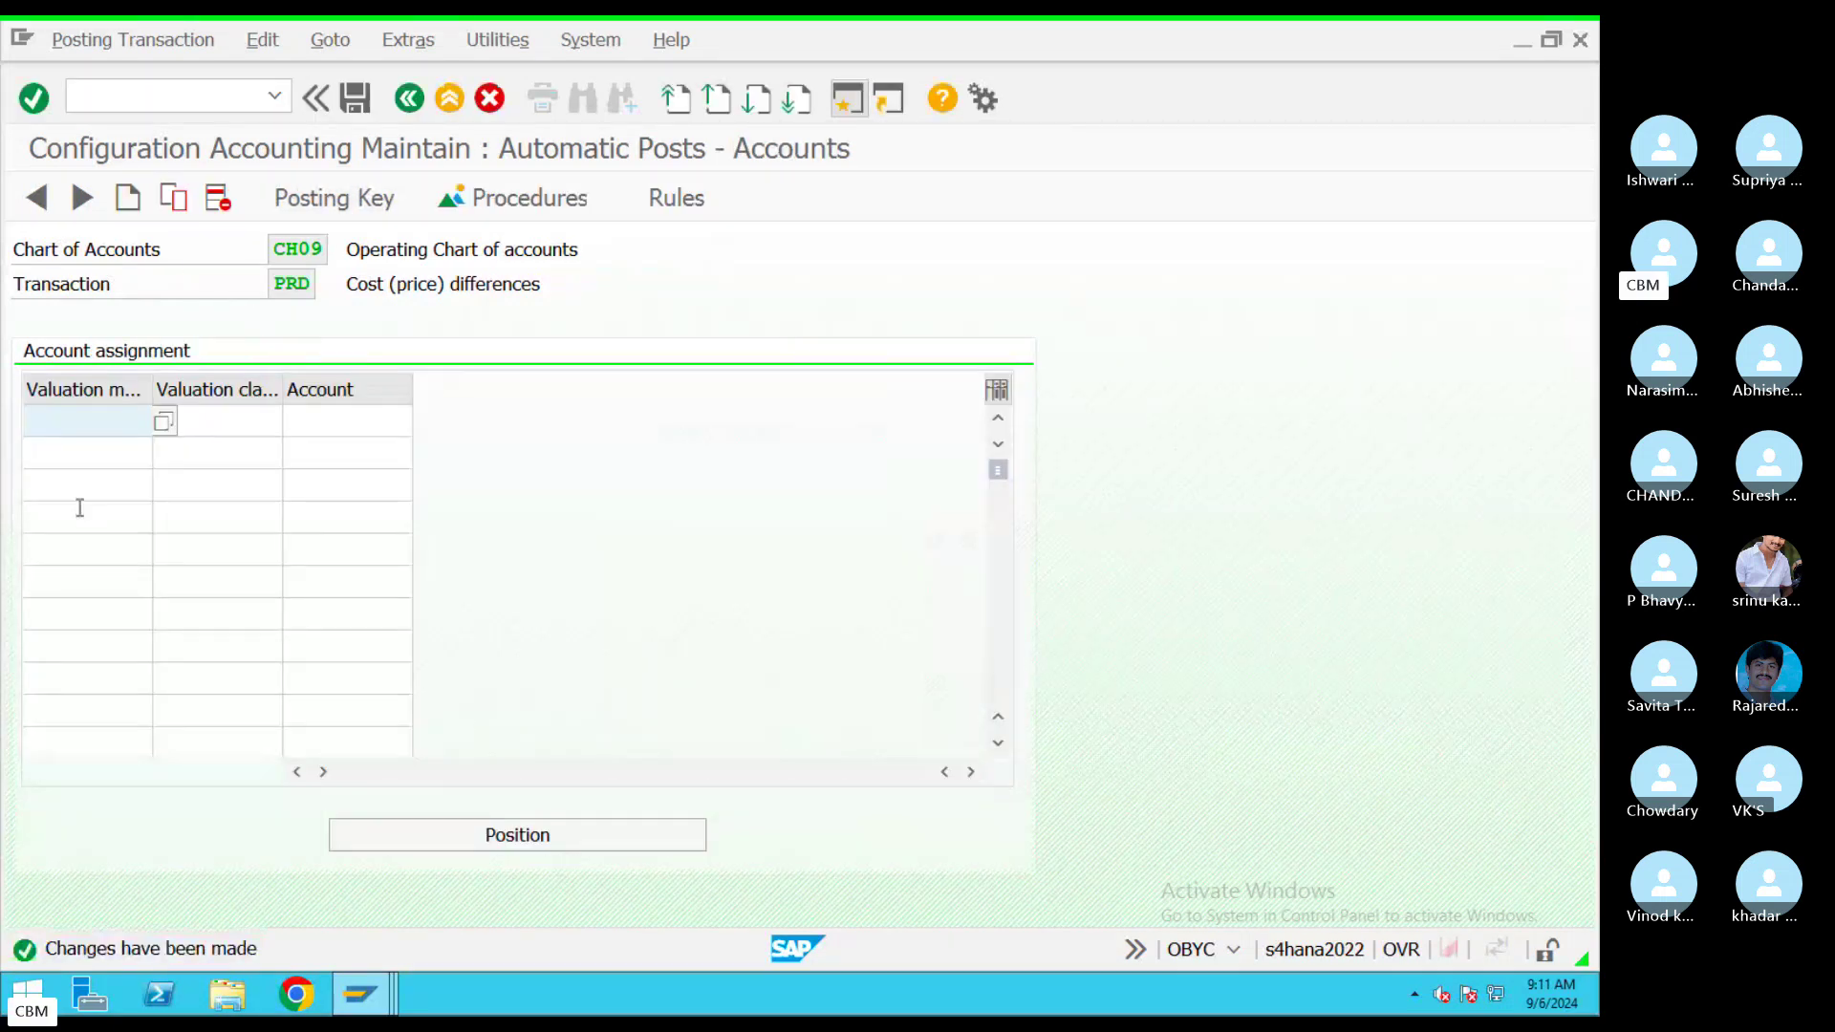
Assign valuation modifier X and valuation class VC02 to the new price difference account under PRD, saving to the PO Tolerance customizing request
{"action": "type", "text": "x"}
{"action": "left_click", "coordinate": [277, 425]}
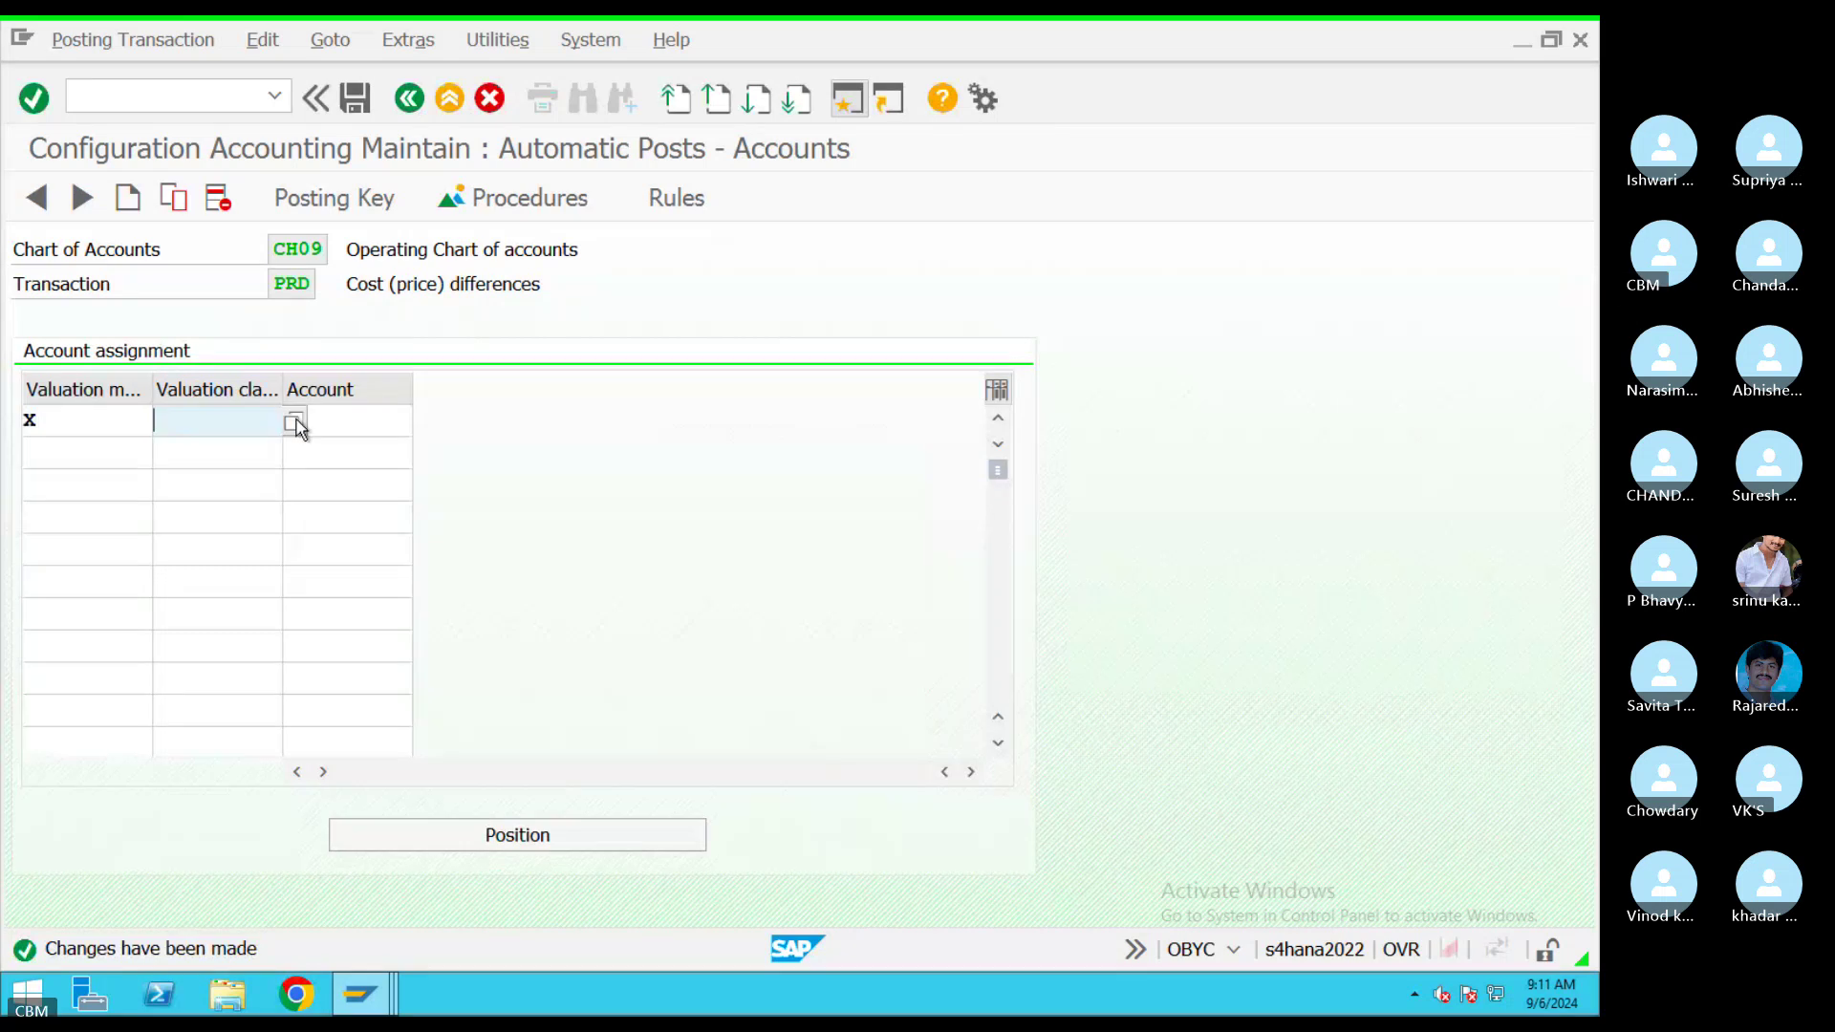
{"action": "type", "text": "V"}
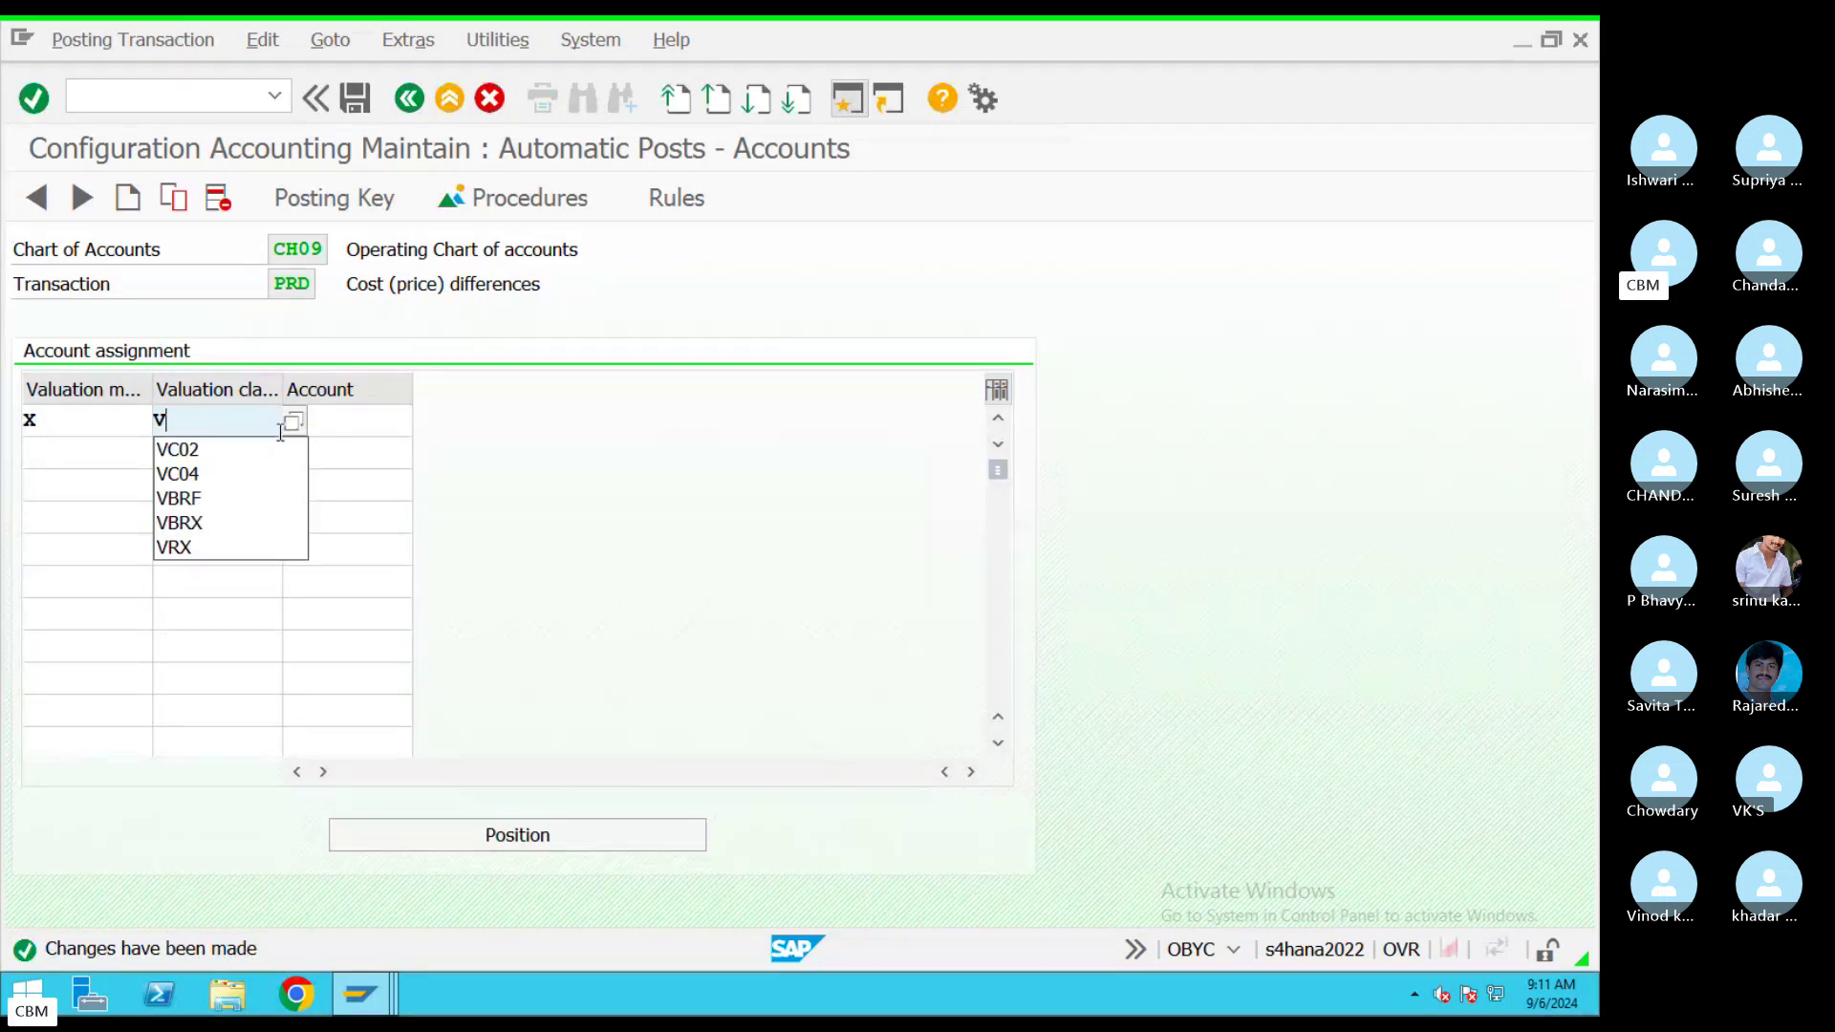
{"action": "left_click", "coordinate": [178, 449]}
{"action": "left_click", "coordinate": [347, 421]}
{"action": "type", "text": "600307"}
{"action": "left_click", "coordinate": [355, 97]}
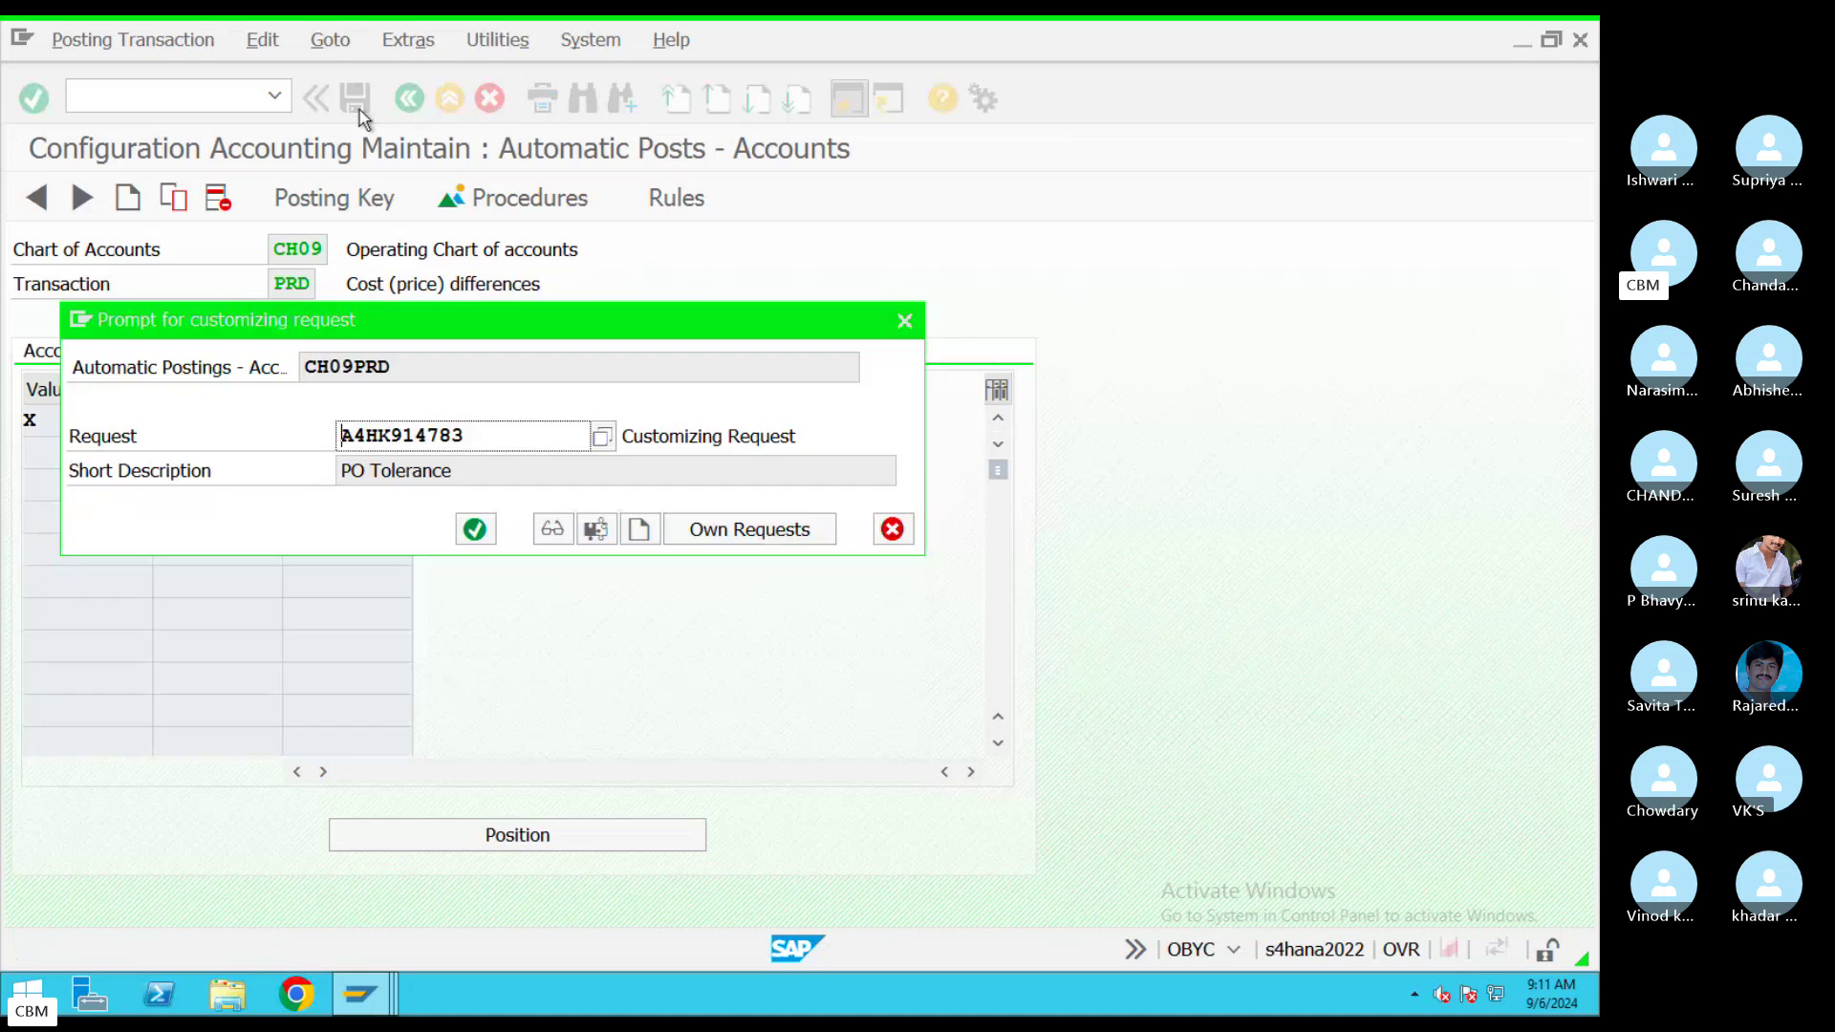
{"action": "left_click", "coordinate": [475, 530]}
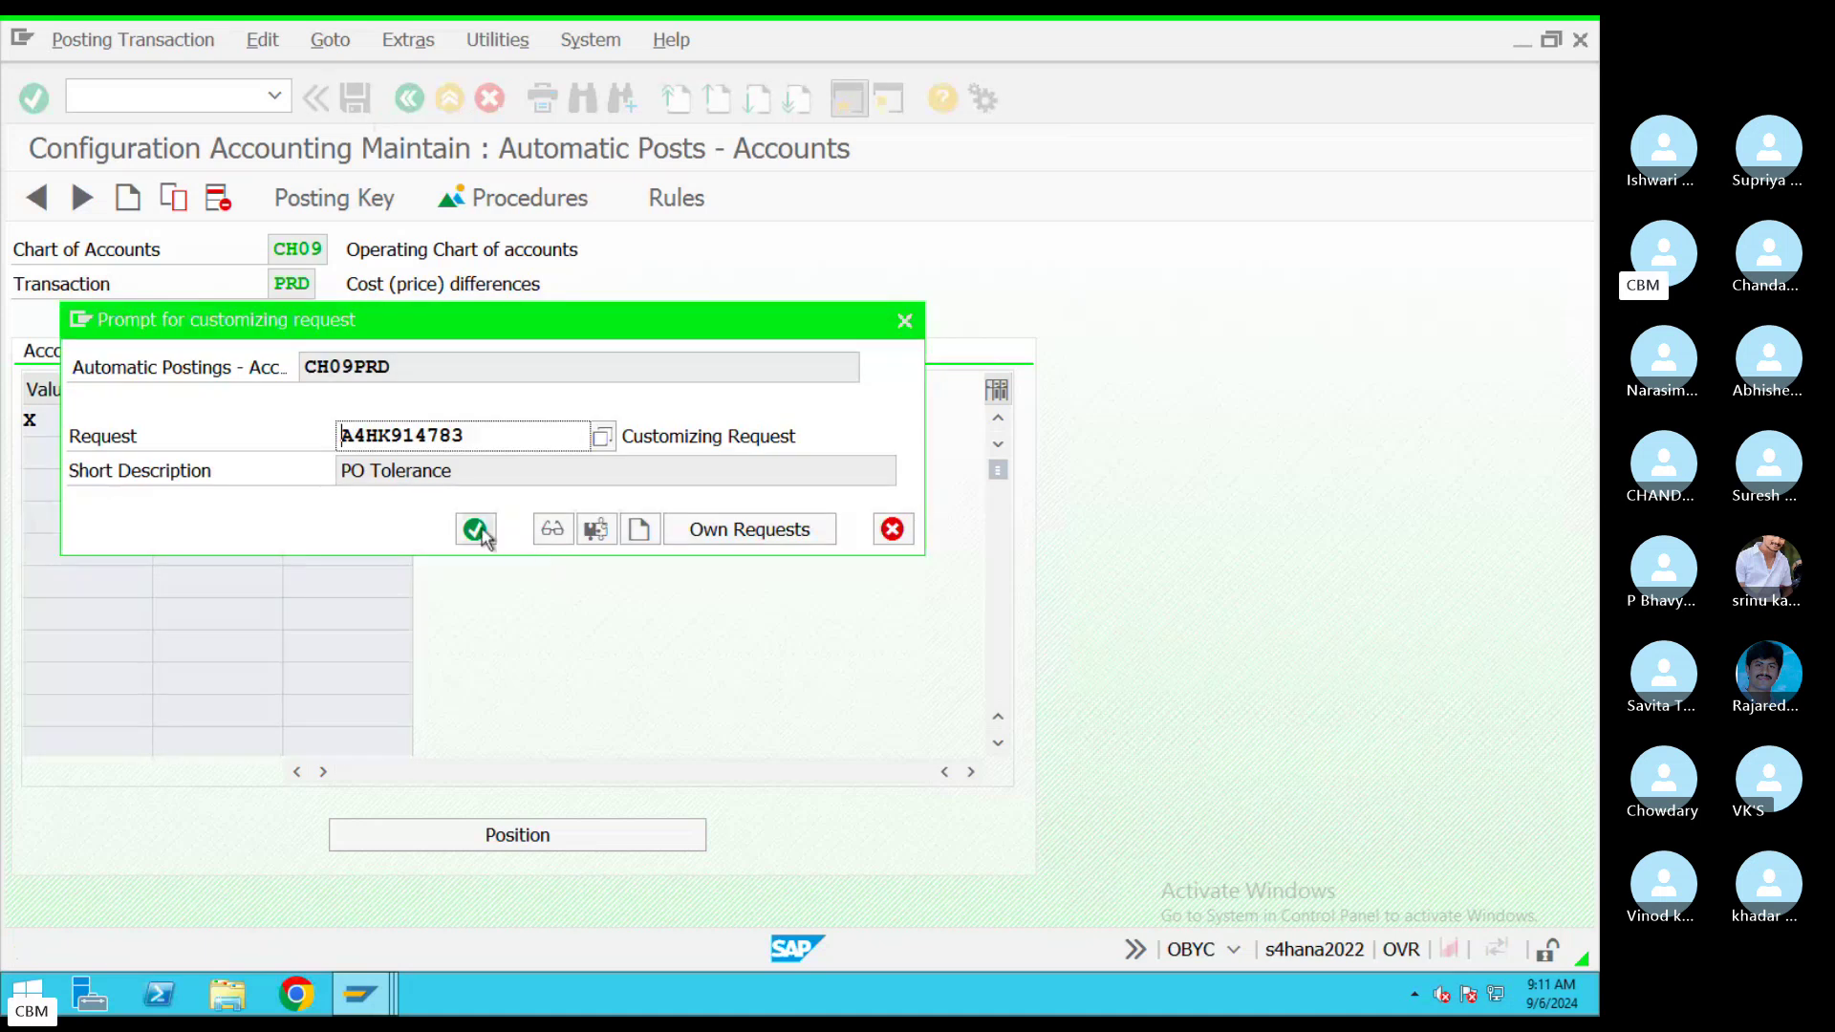
Return to the goods receipt session for material 419, check the document and try to post it
{"action": "left_click", "coordinate": [383, 1000]}
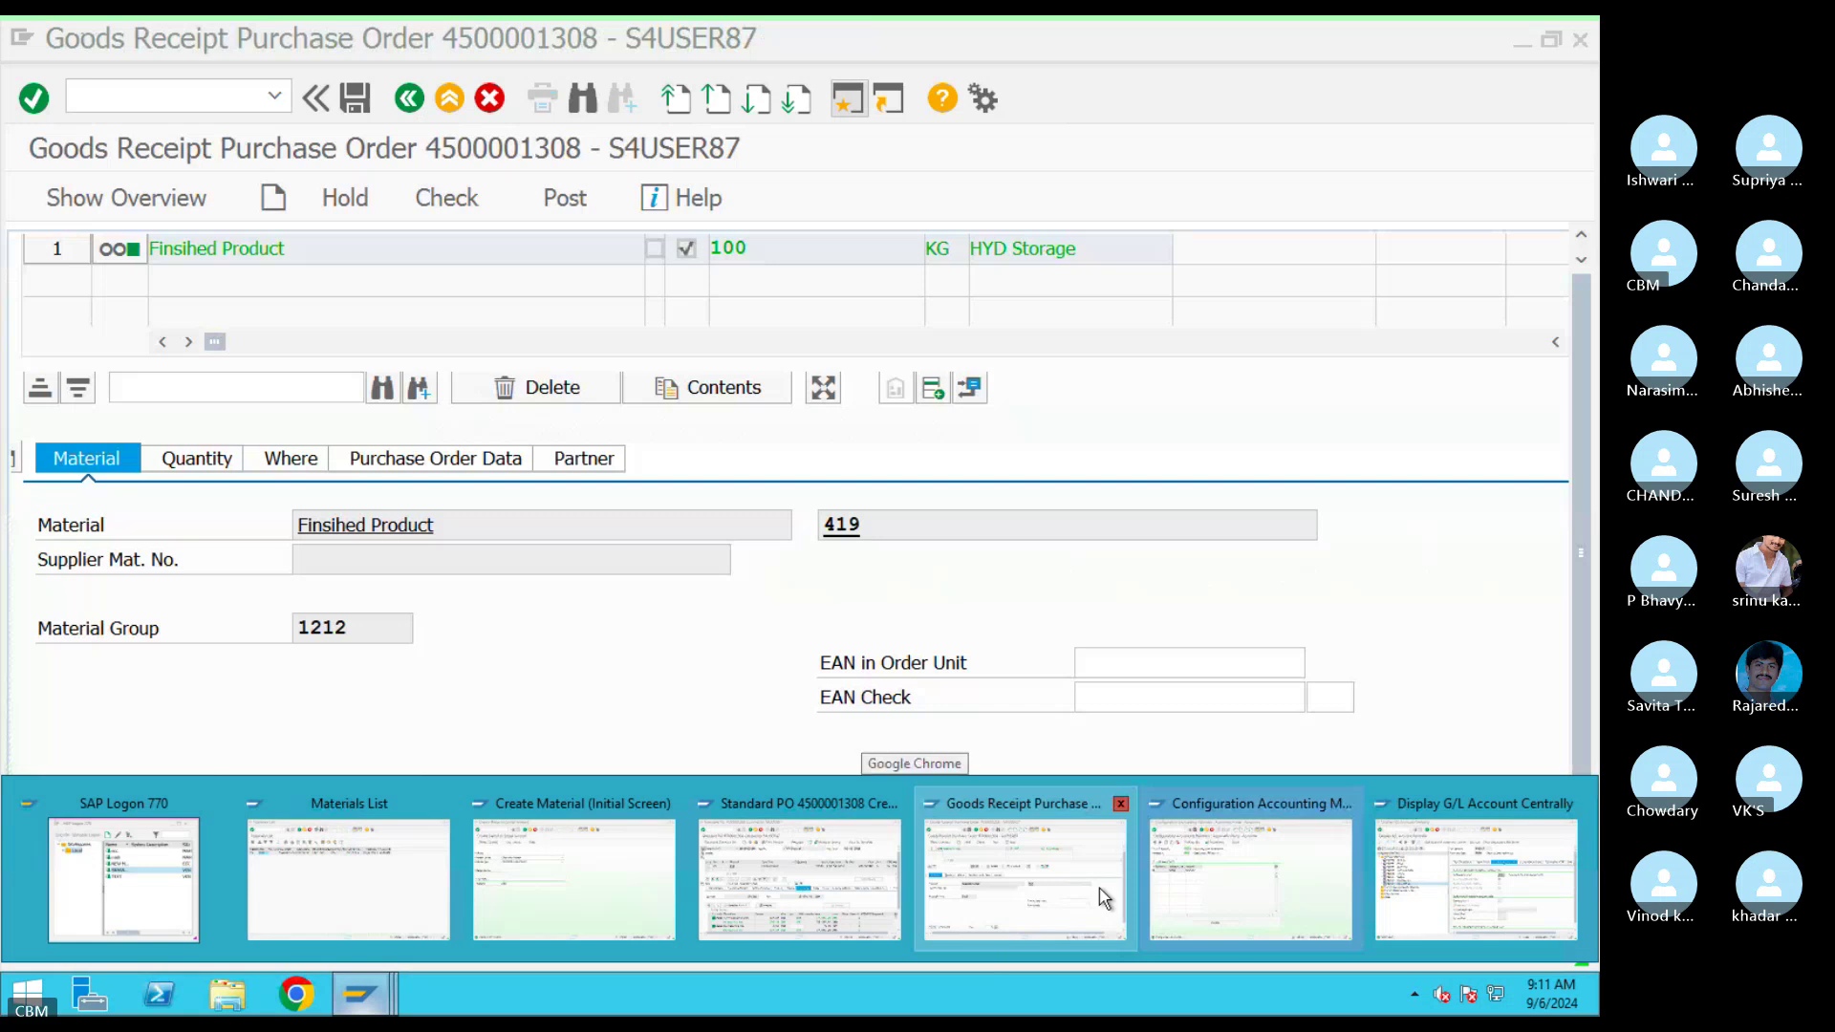
{"action": "left_click", "coordinate": [1099, 889]}
{"action": "left_click", "coordinate": [450, 199]}
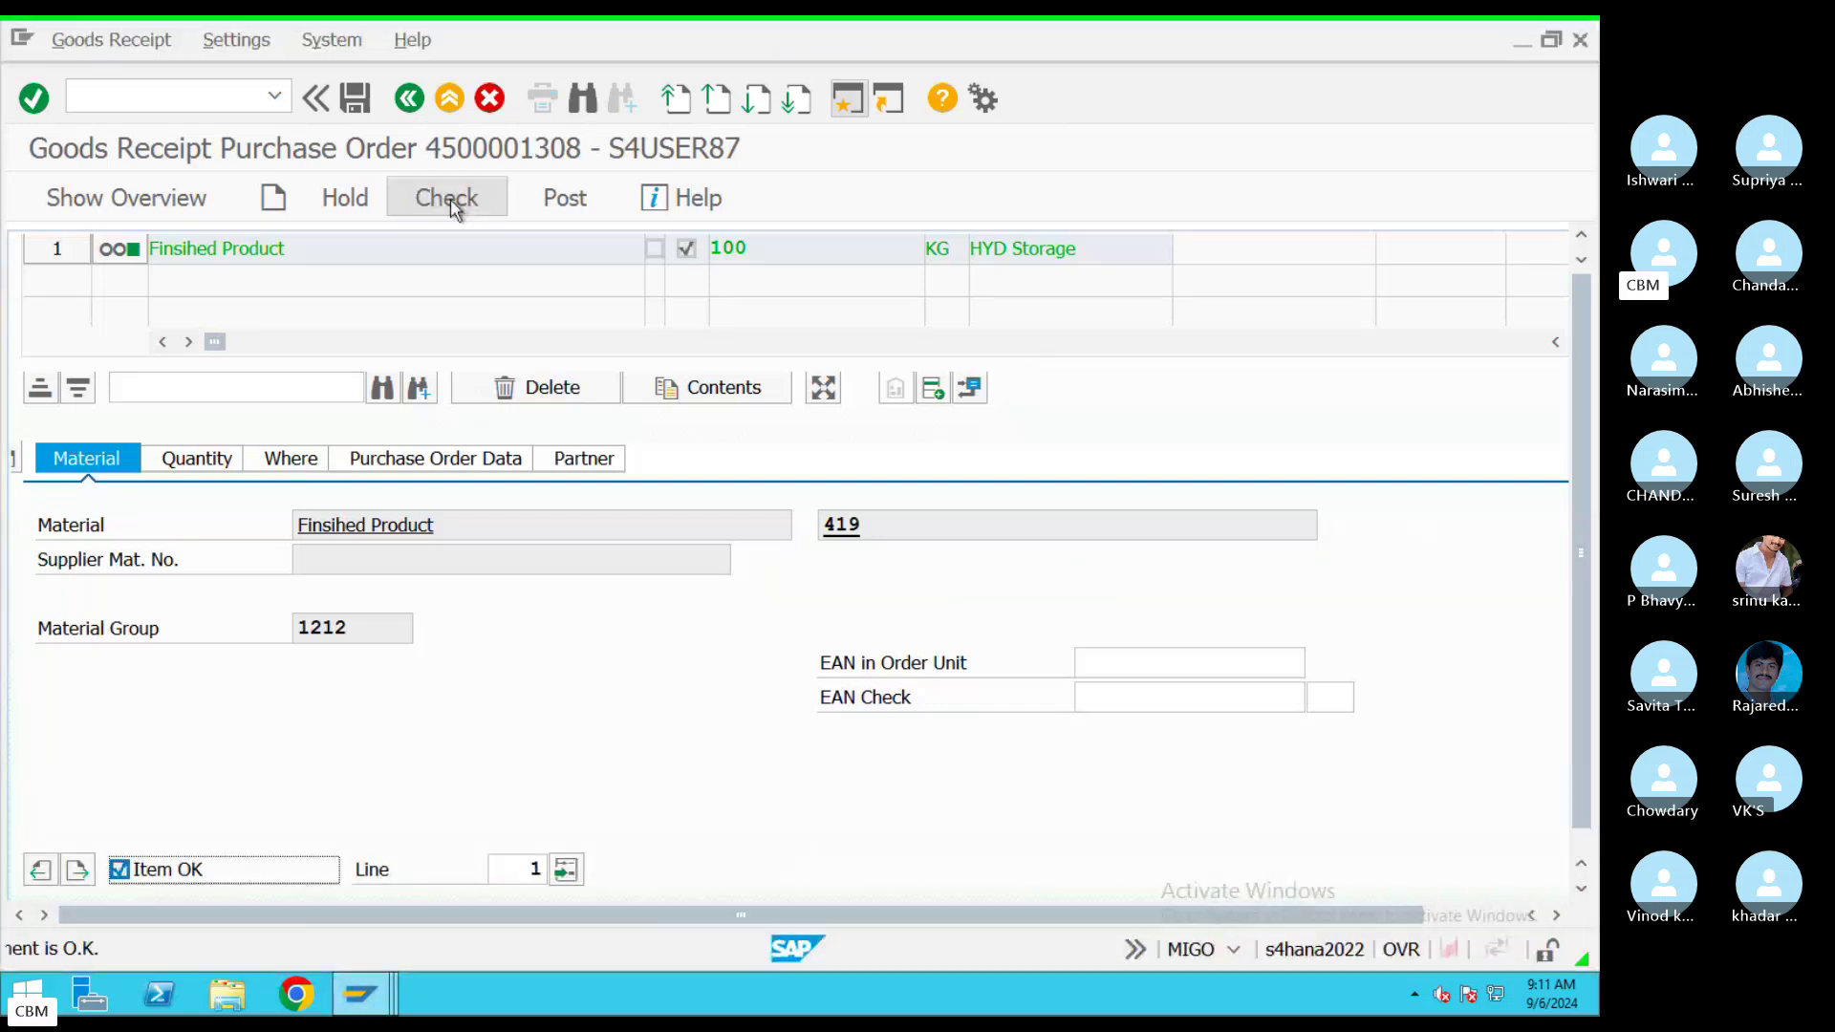
{"action": "left_click", "coordinate": [561, 211]}
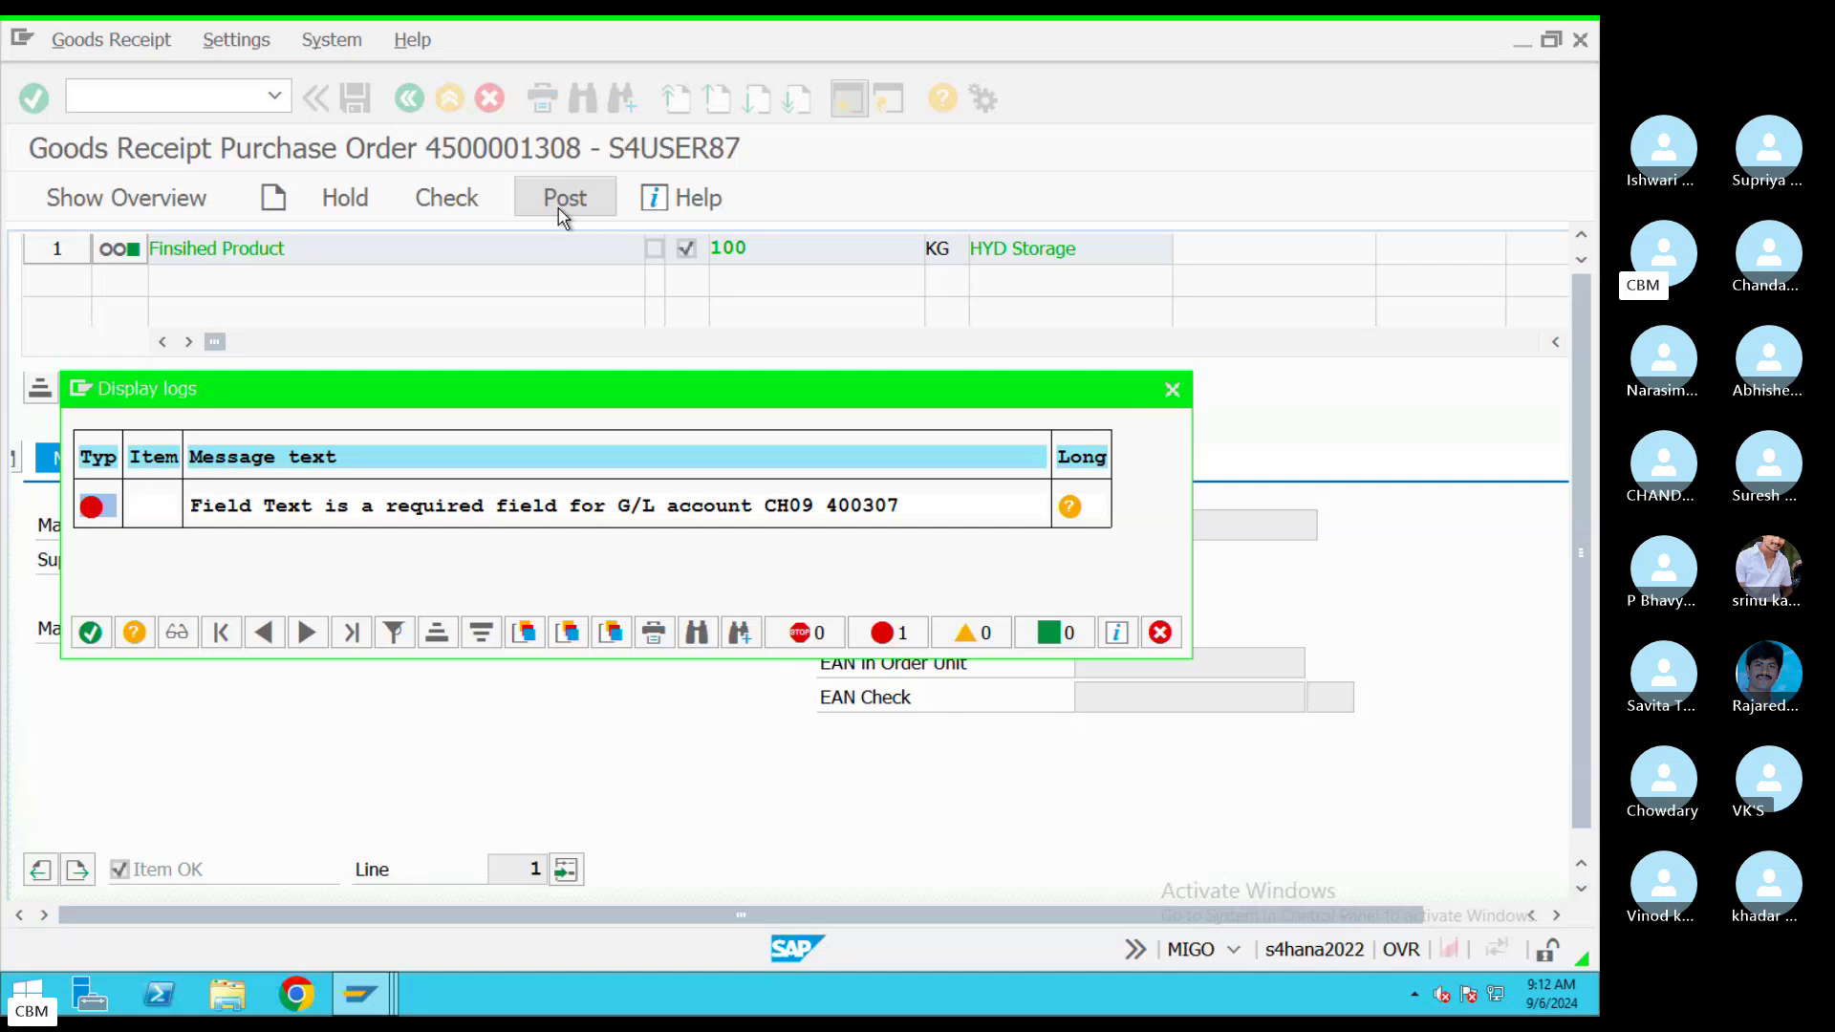
Read the long text of the posting error, focusing on the G/L account and the Text field, and close the log
{"action": "left_click", "coordinate": [1072, 508]}
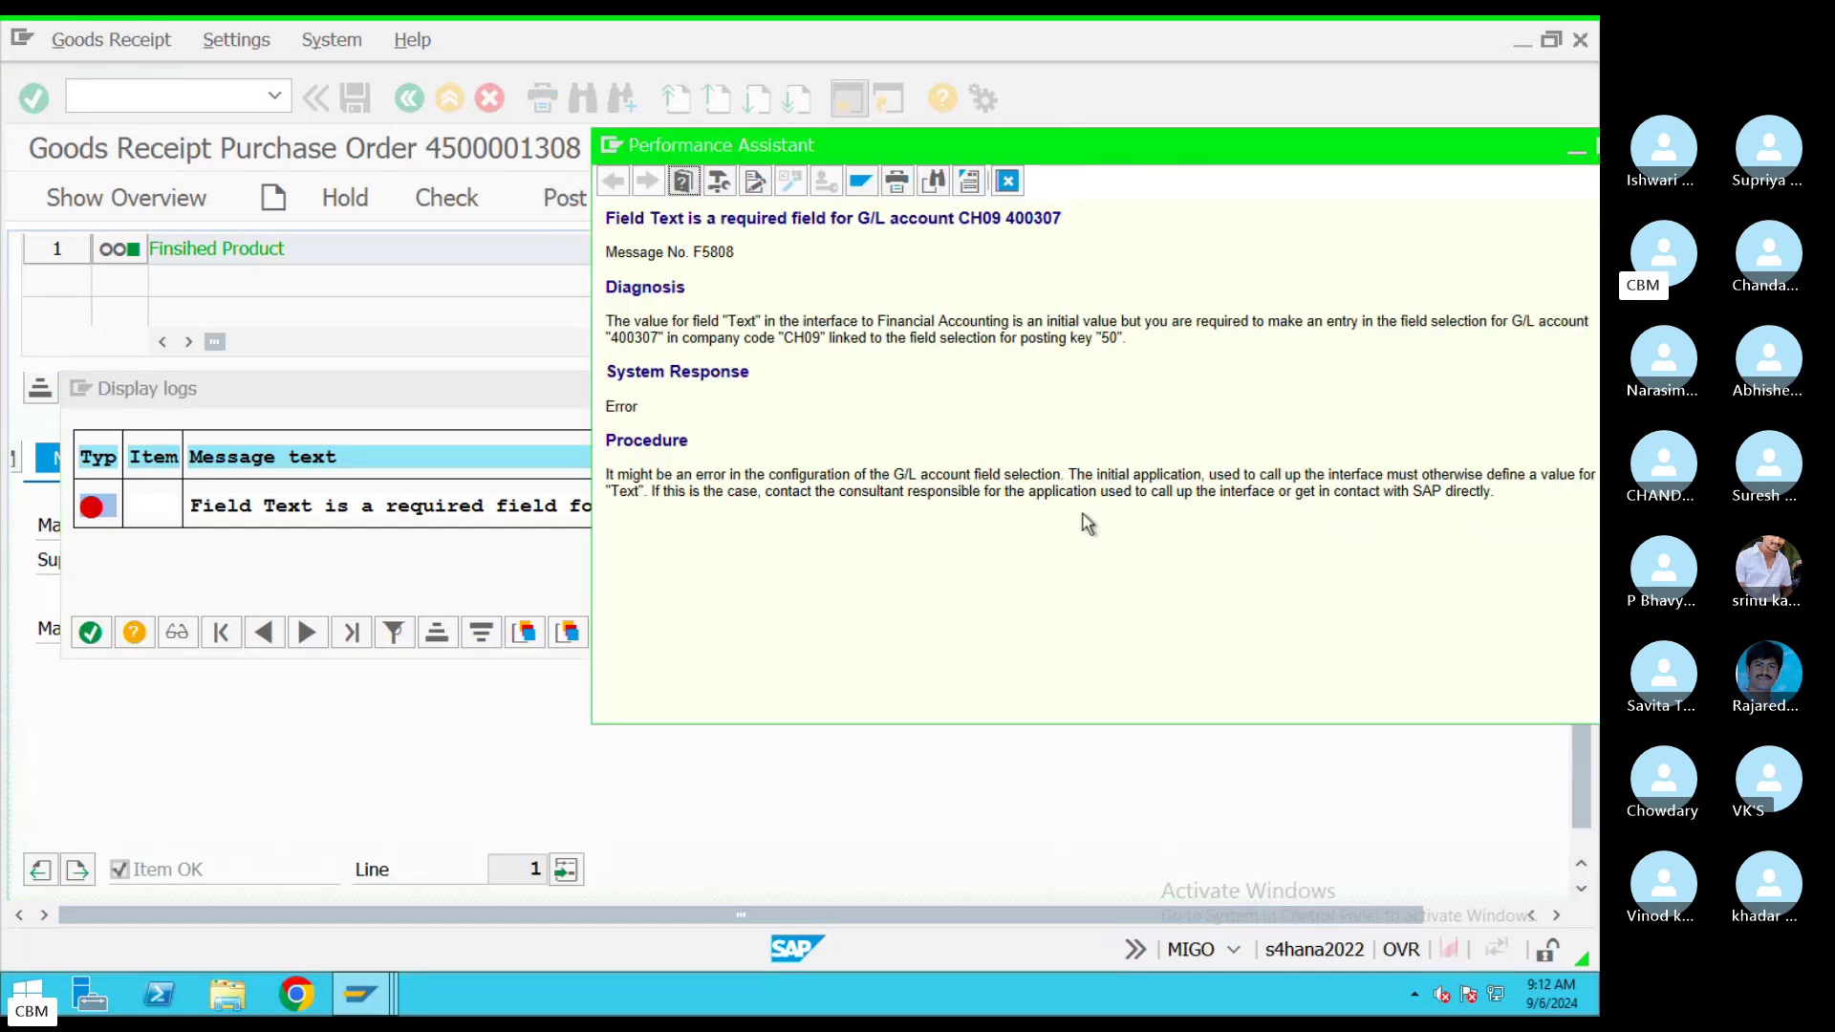
{"action": "left_click_drag", "start_coordinate": [1098, 336], "coordinate": [1134, 336]}
{"action": "left_click_drag", "start_coordinate": [1062, 218], "coordinate": [959, 220]}
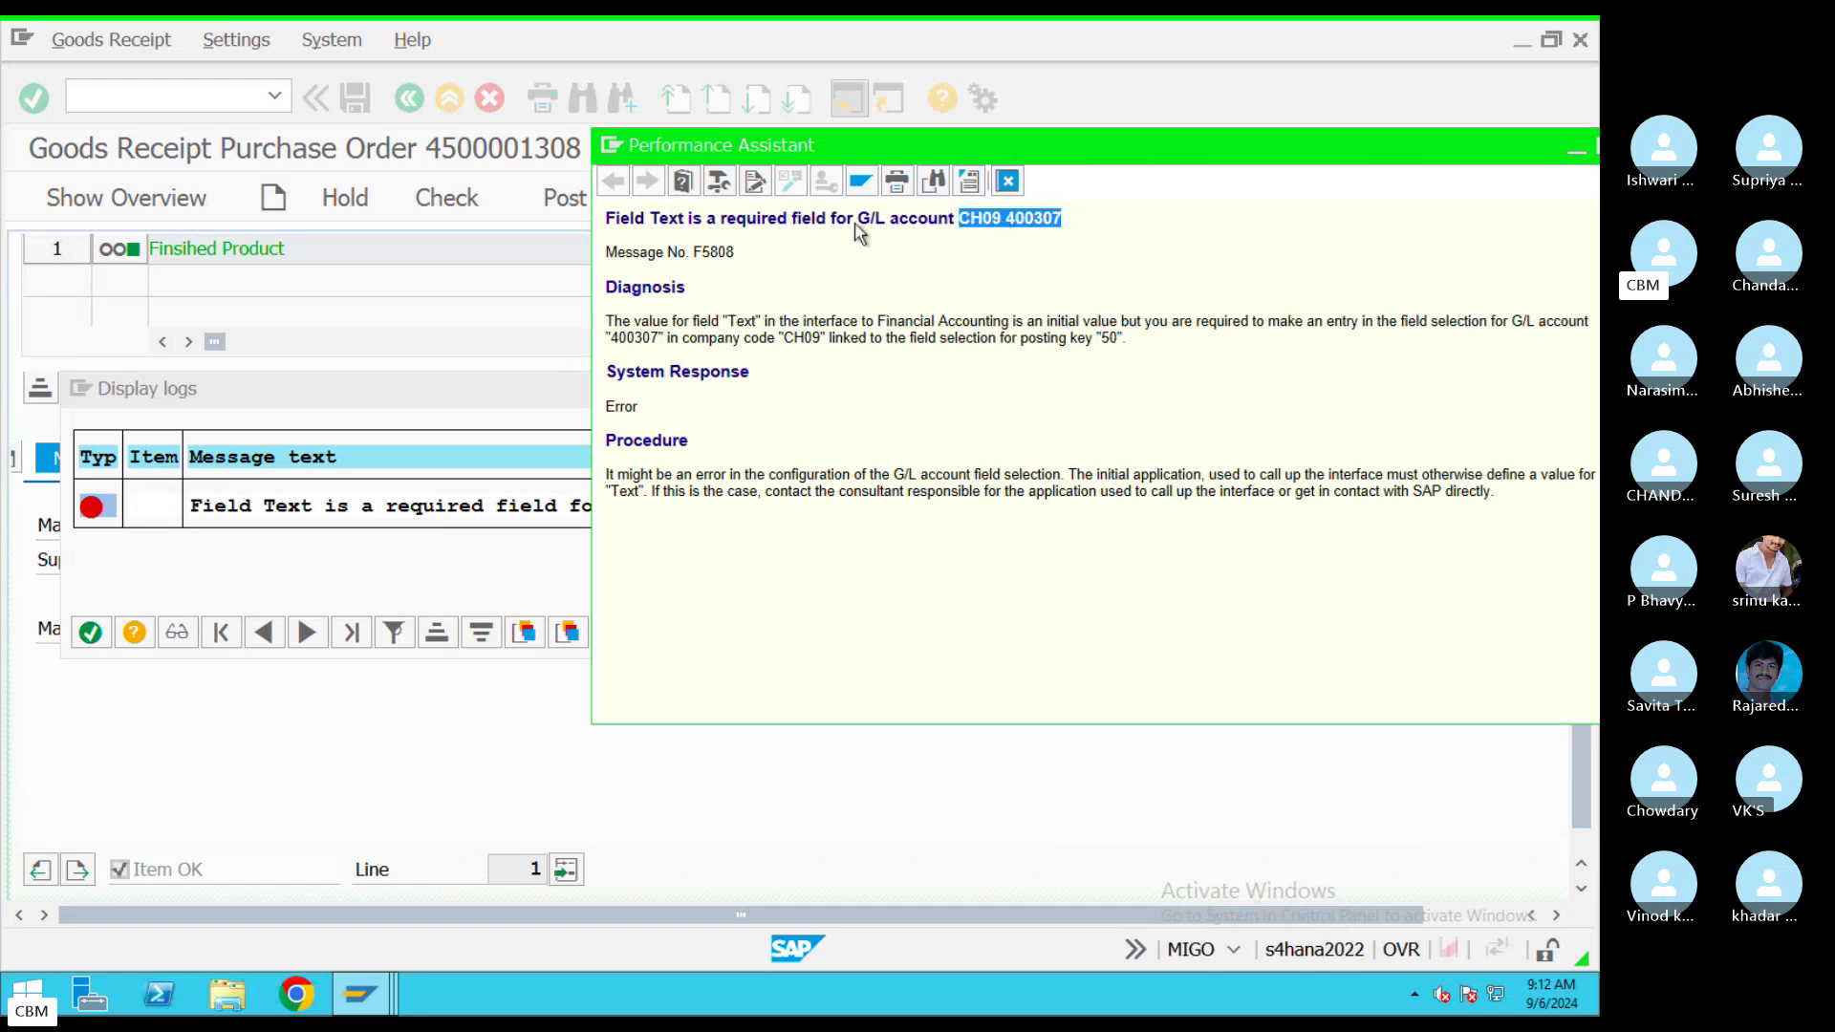
{"action": "left_click", "coordinate": [1086, 325]}
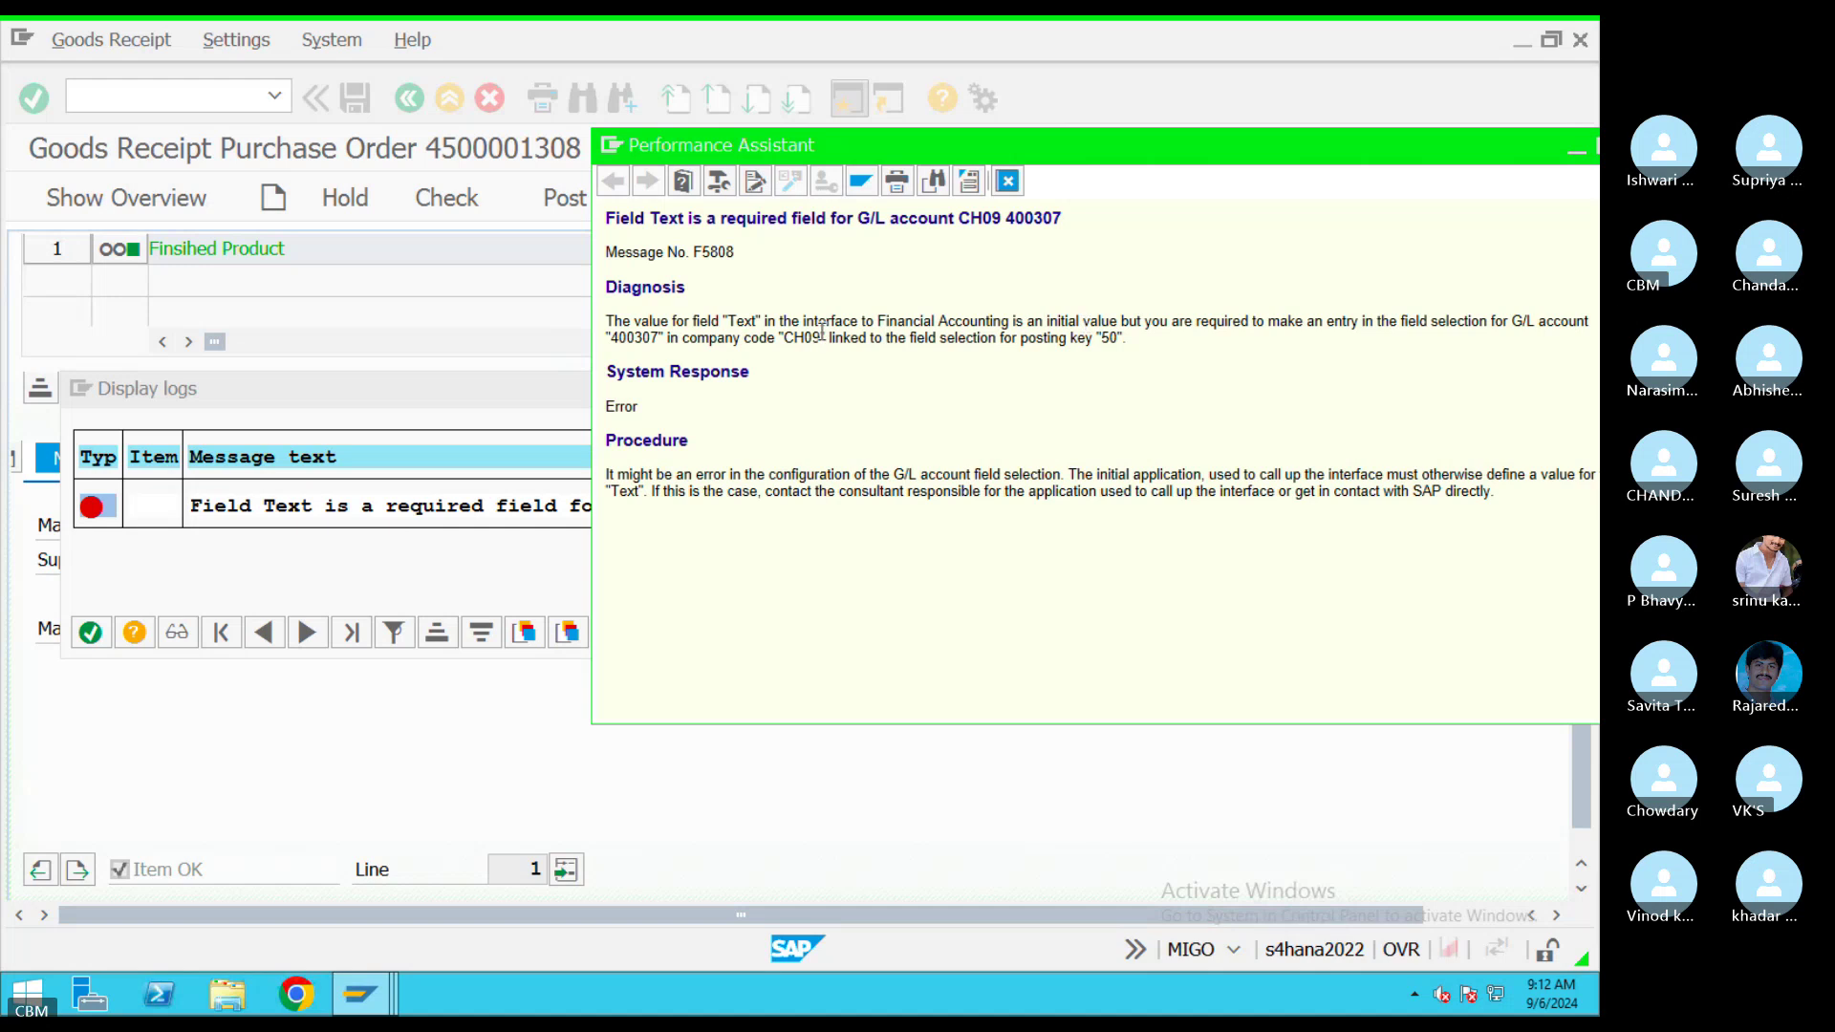
{"action": "left_click_drag", "start_coordinate": [781, 321], "coordinate": [726, 321]}
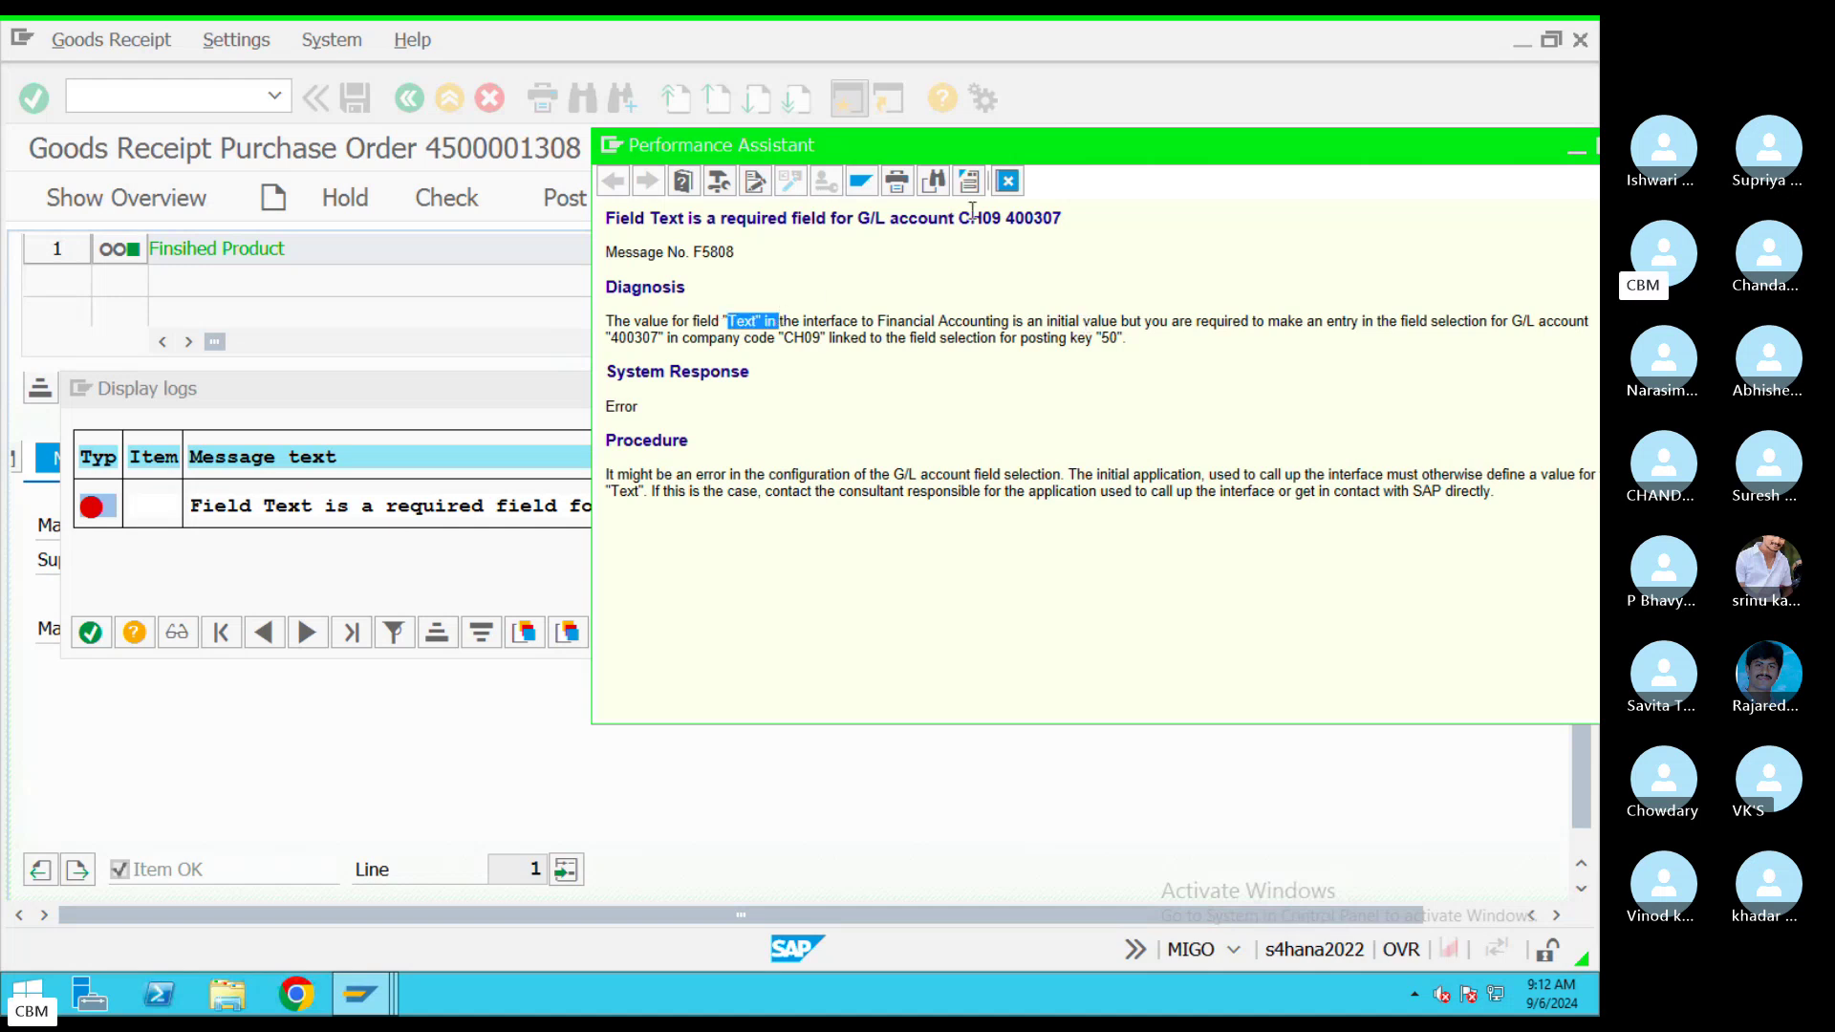
{"action": "left_click", "coordinate": [1008, 183]}
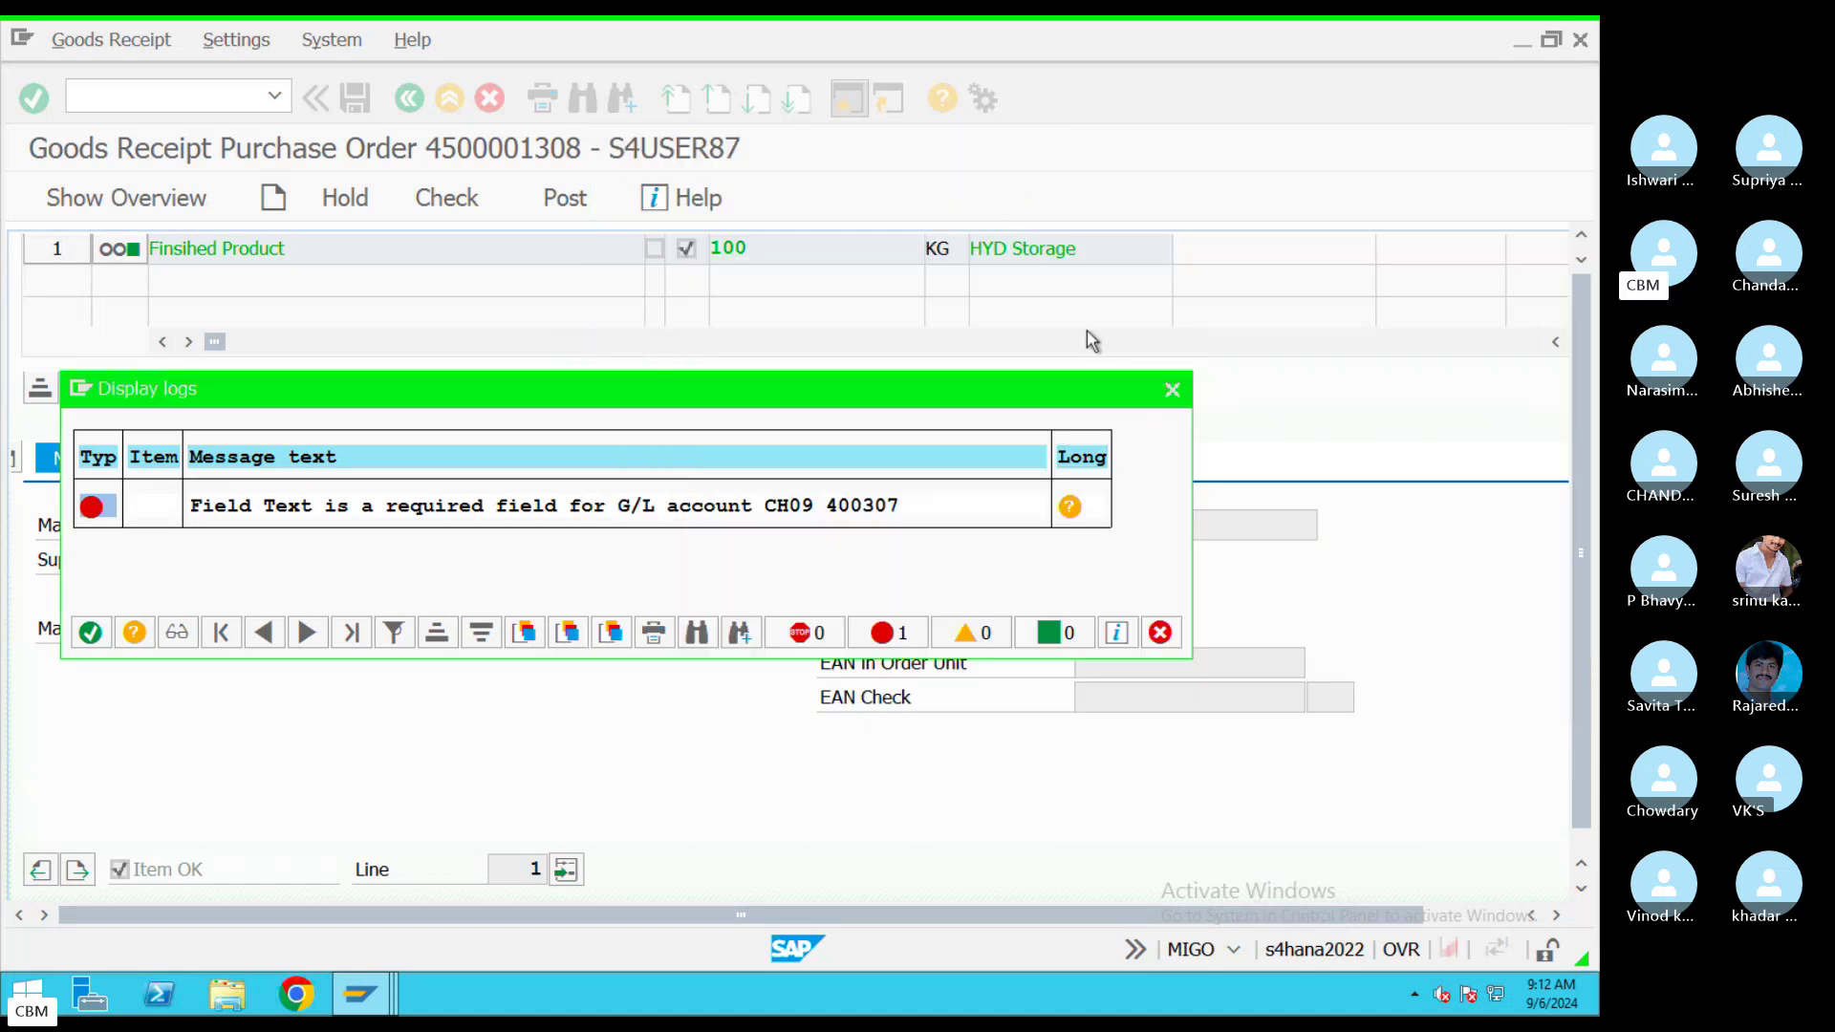
{"action": "left_click", "coordinate": [1170, 387]}
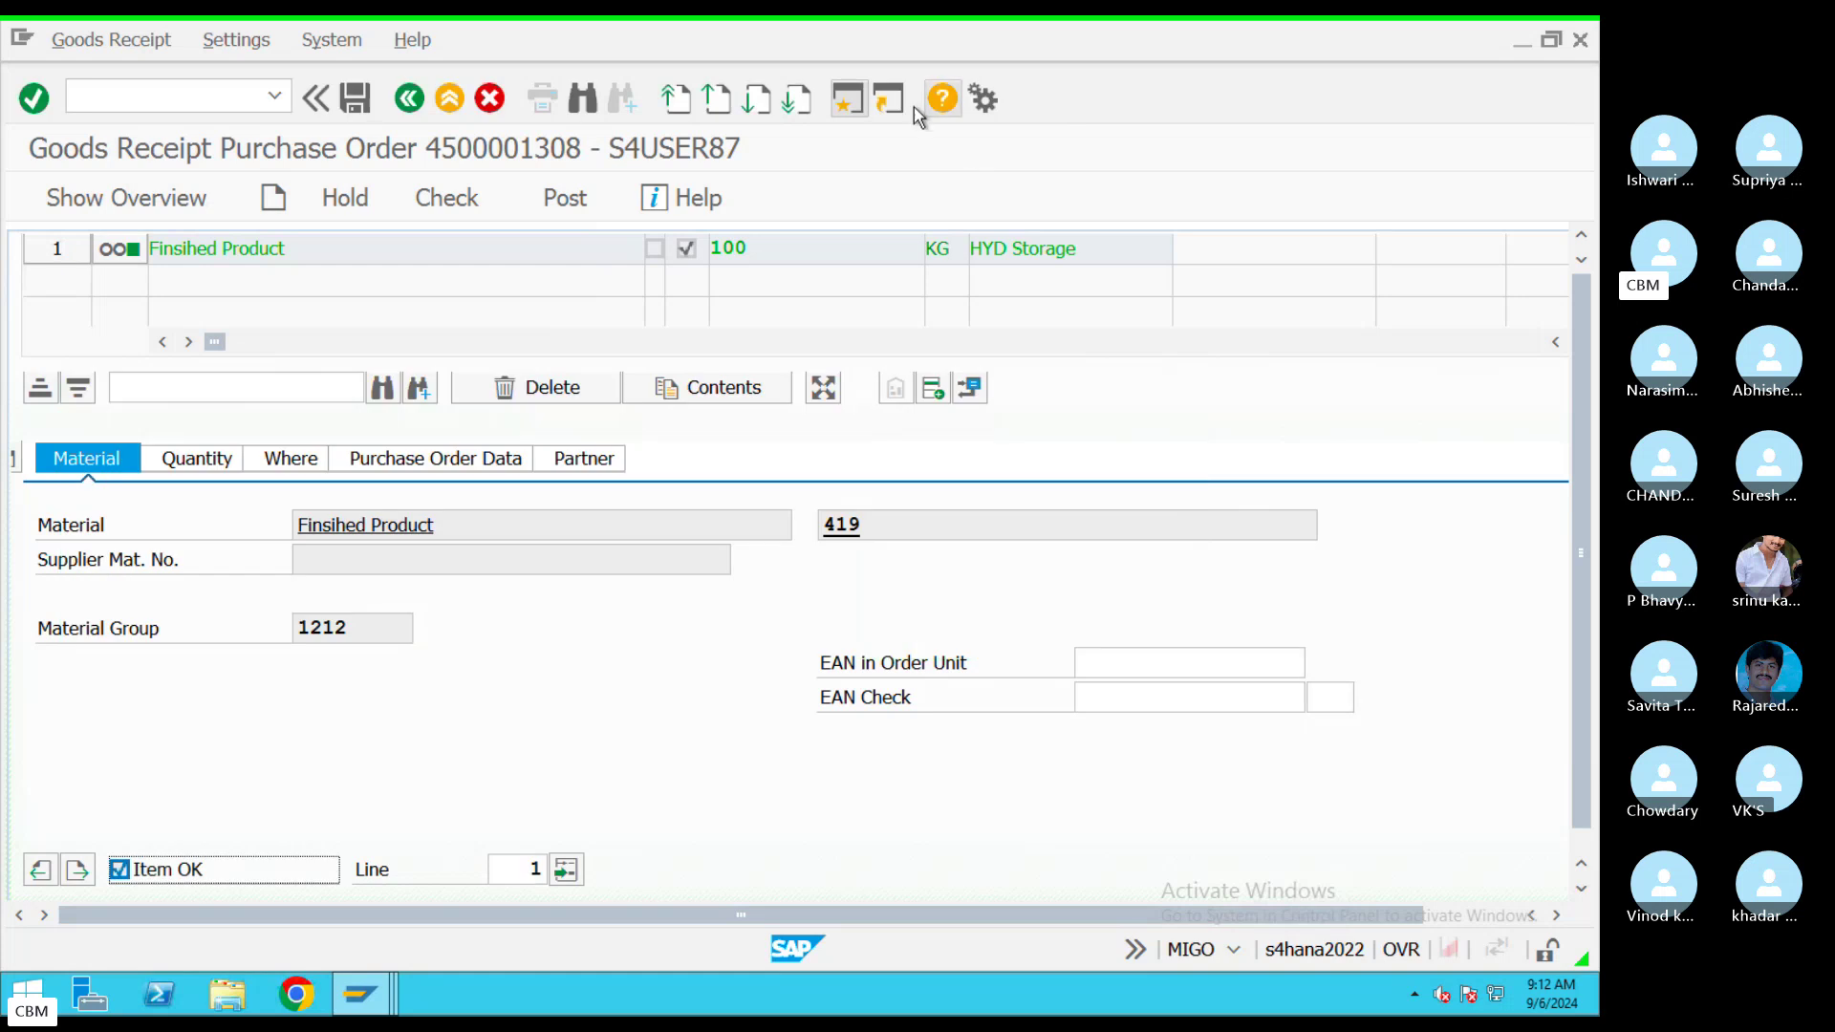
Open FS00 in a new session and display the Price Diff AC account under Administration cost
{"action": "left_click", "coordinate": [847, 98]}
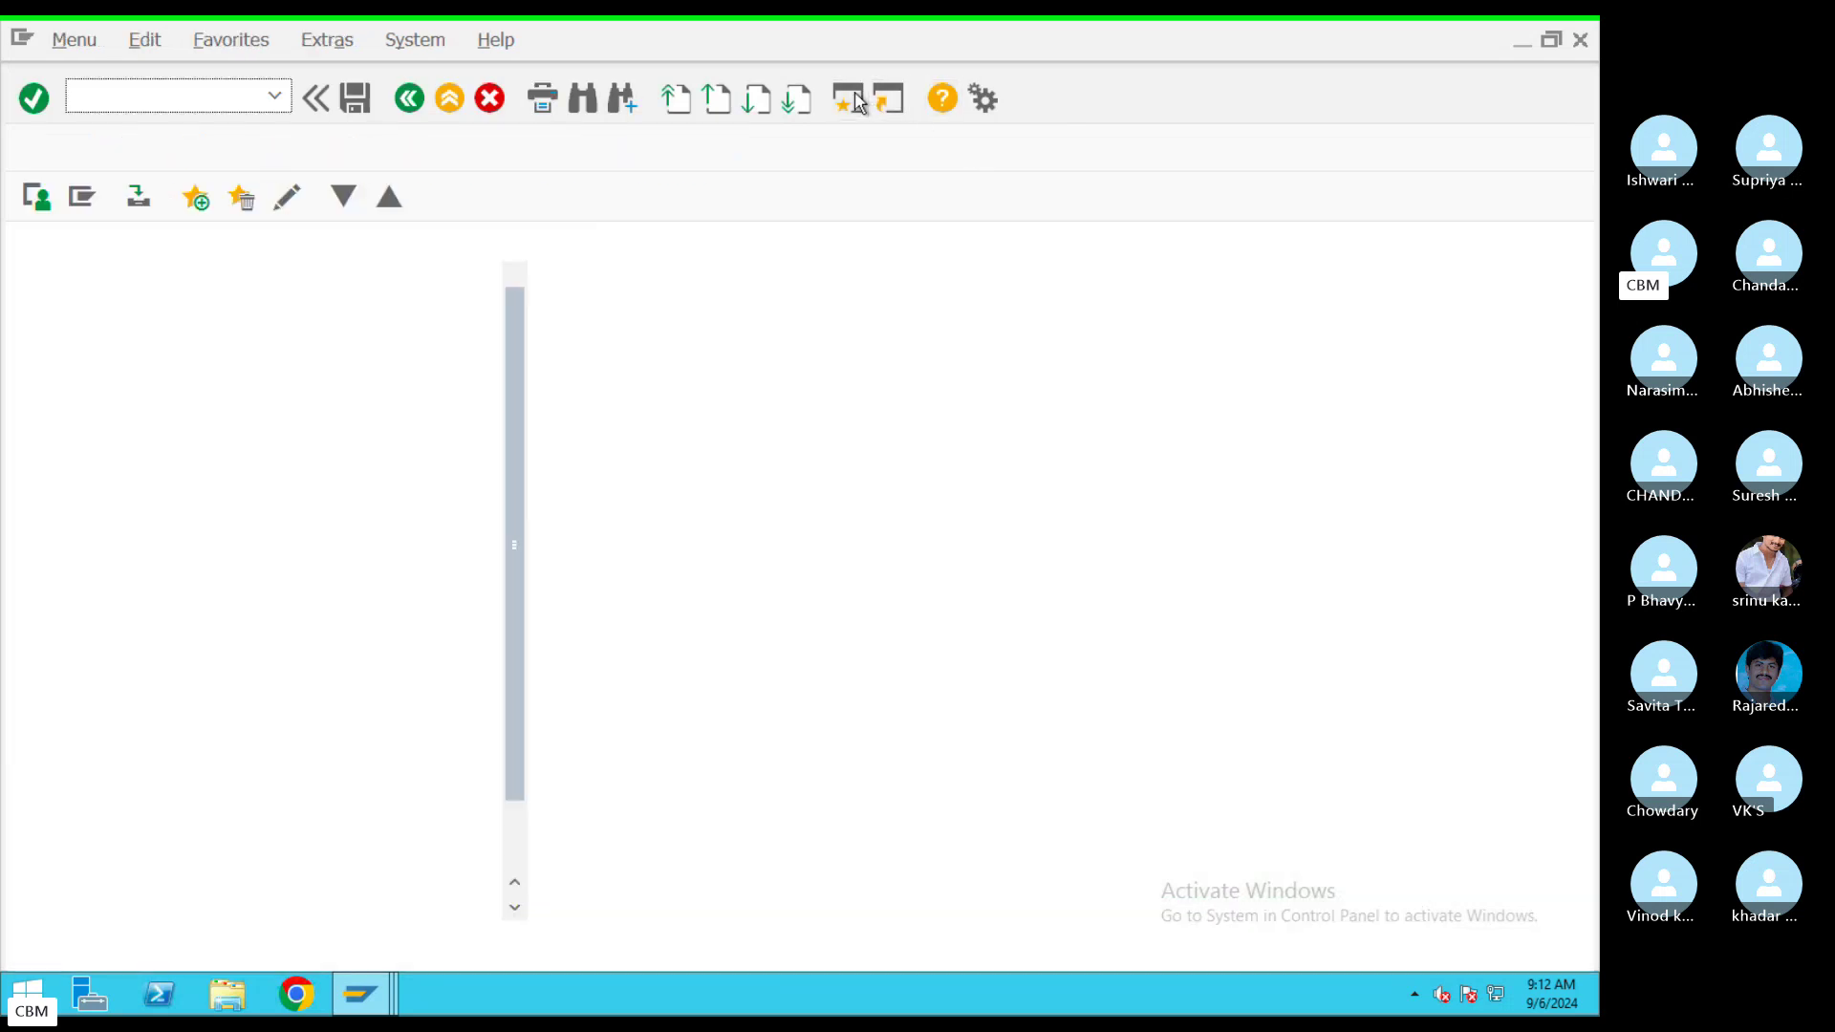
{"action": "type", "text": "fs00"}
{"action": "key", "text": "Return"}
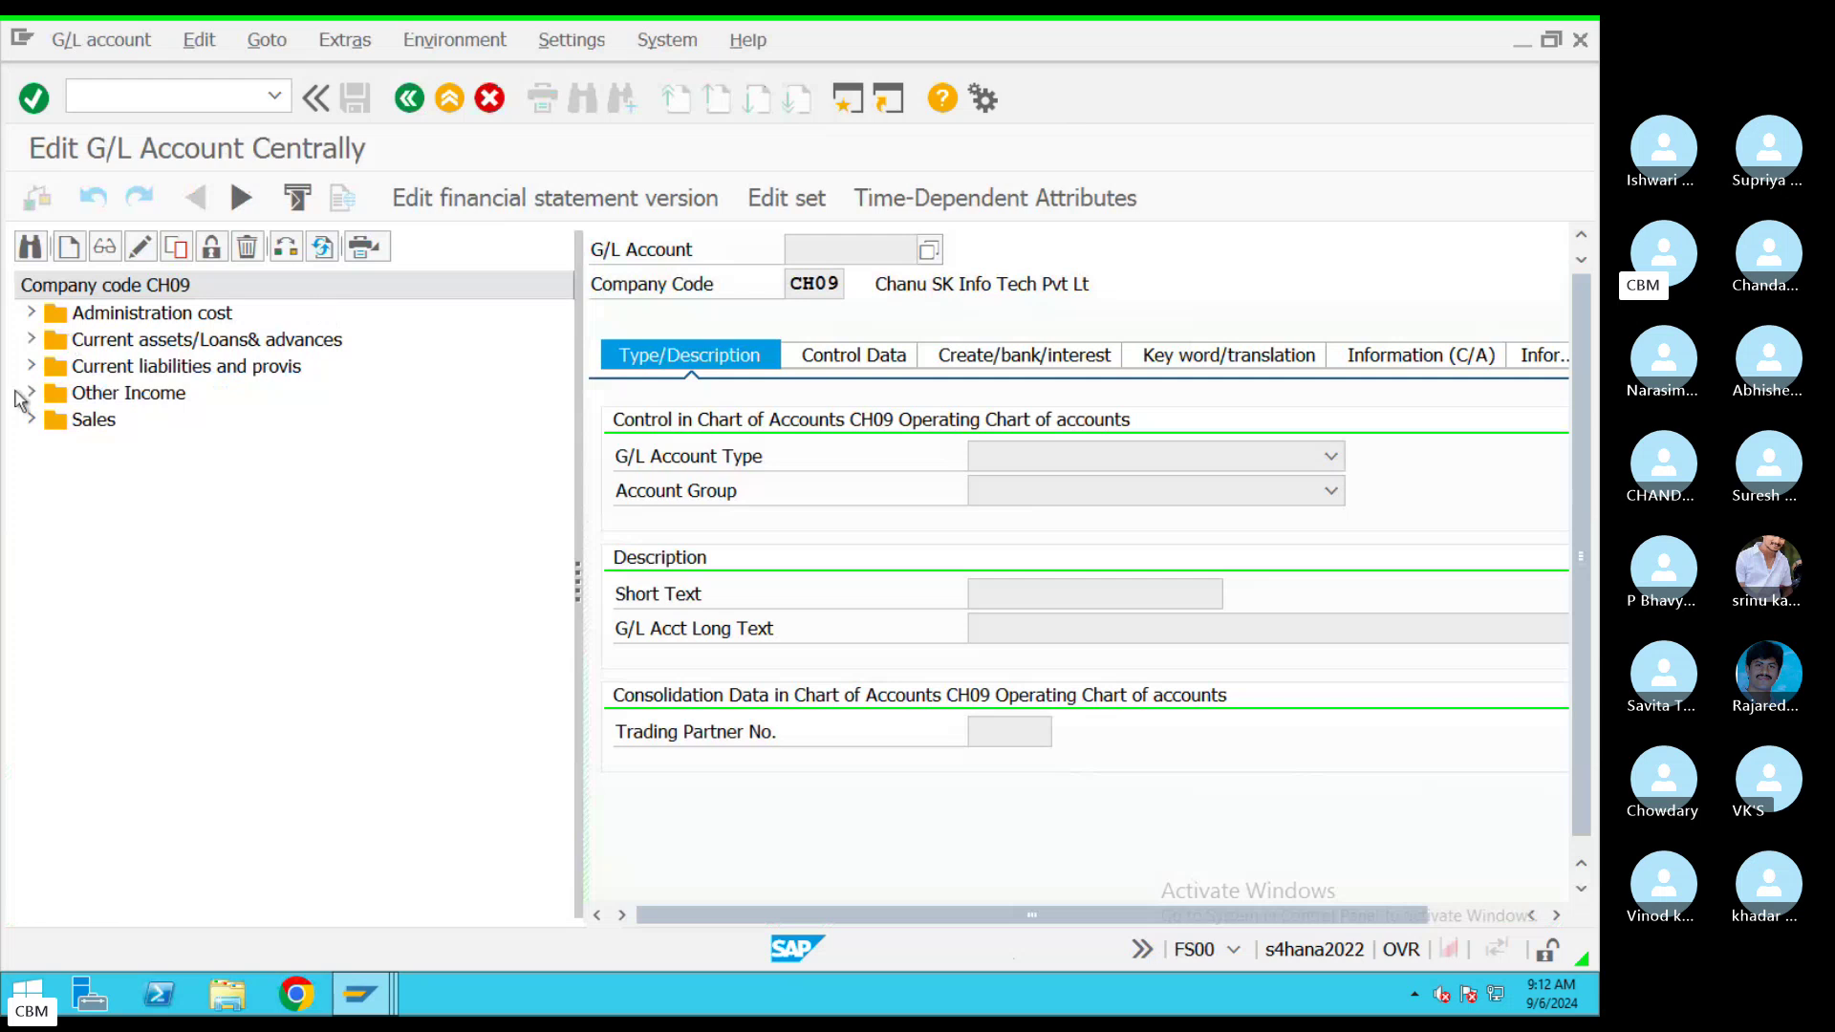
{"action": "left_click", "coordinate": [31, 341]}
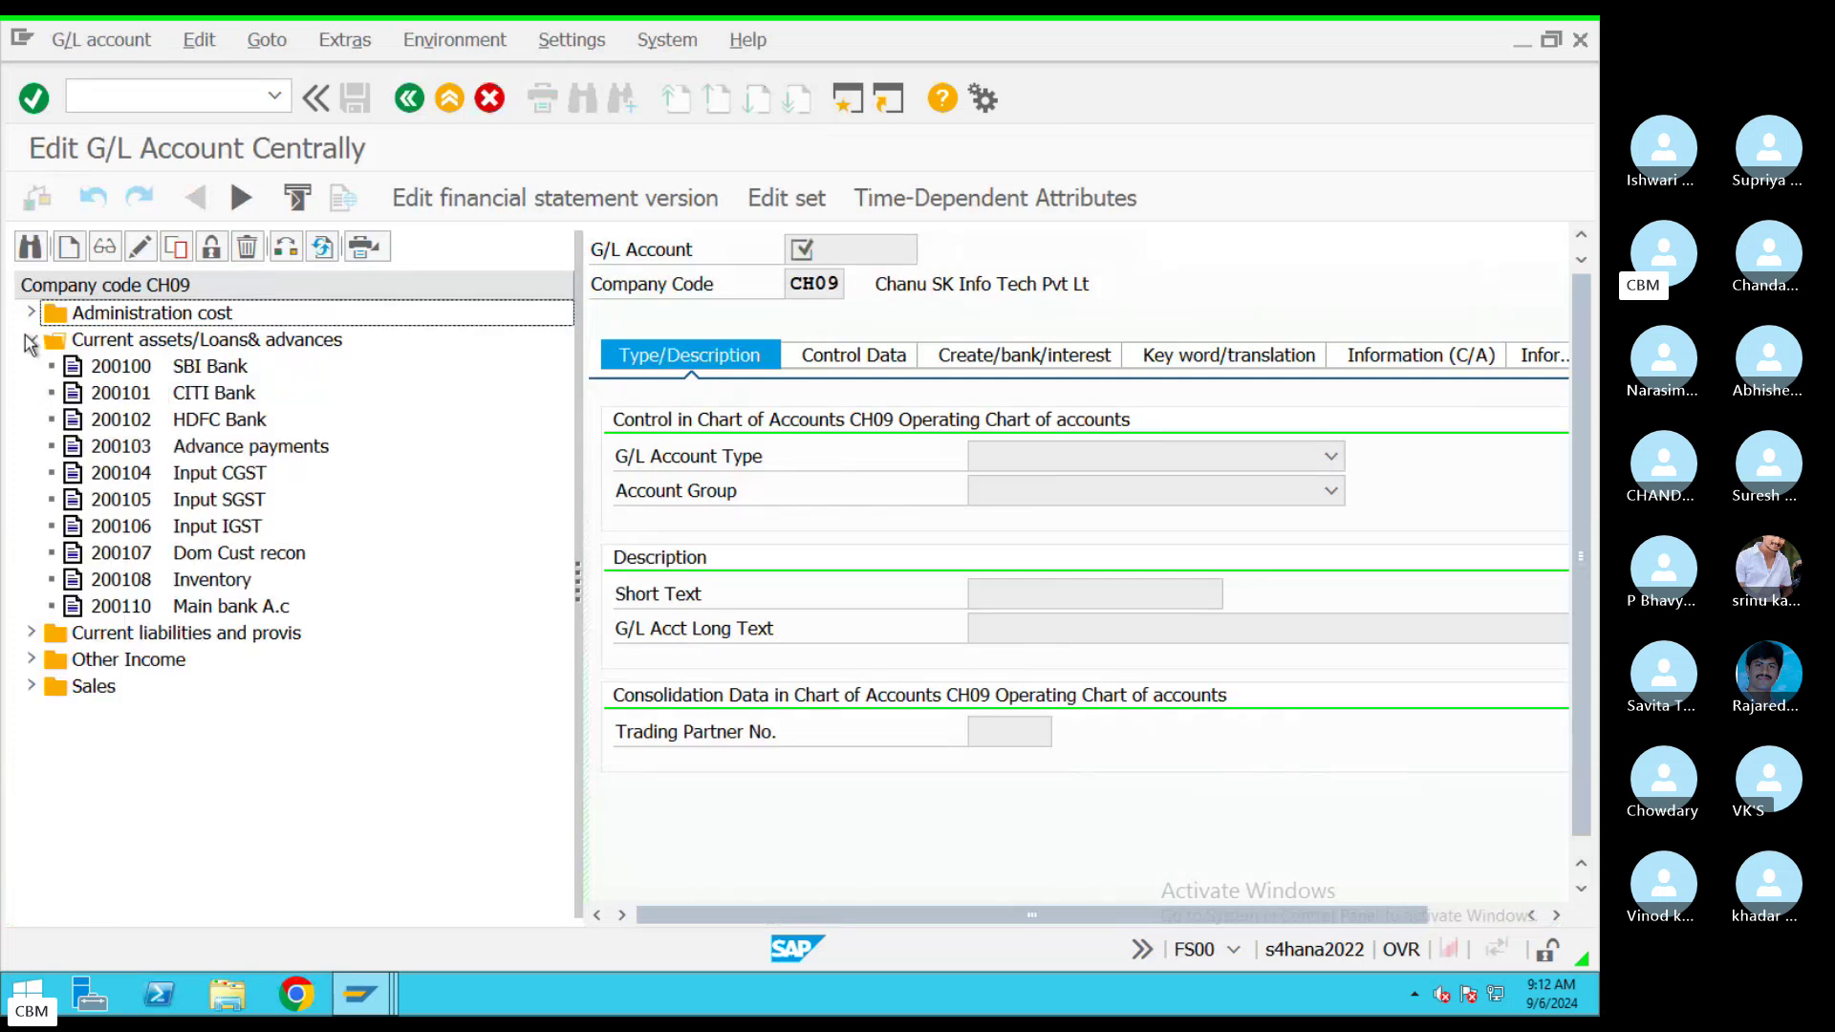
{"action": "left_click", "coordinate": [31, 341]}
{"action": "left_click", "coordinate": [29, 314]}
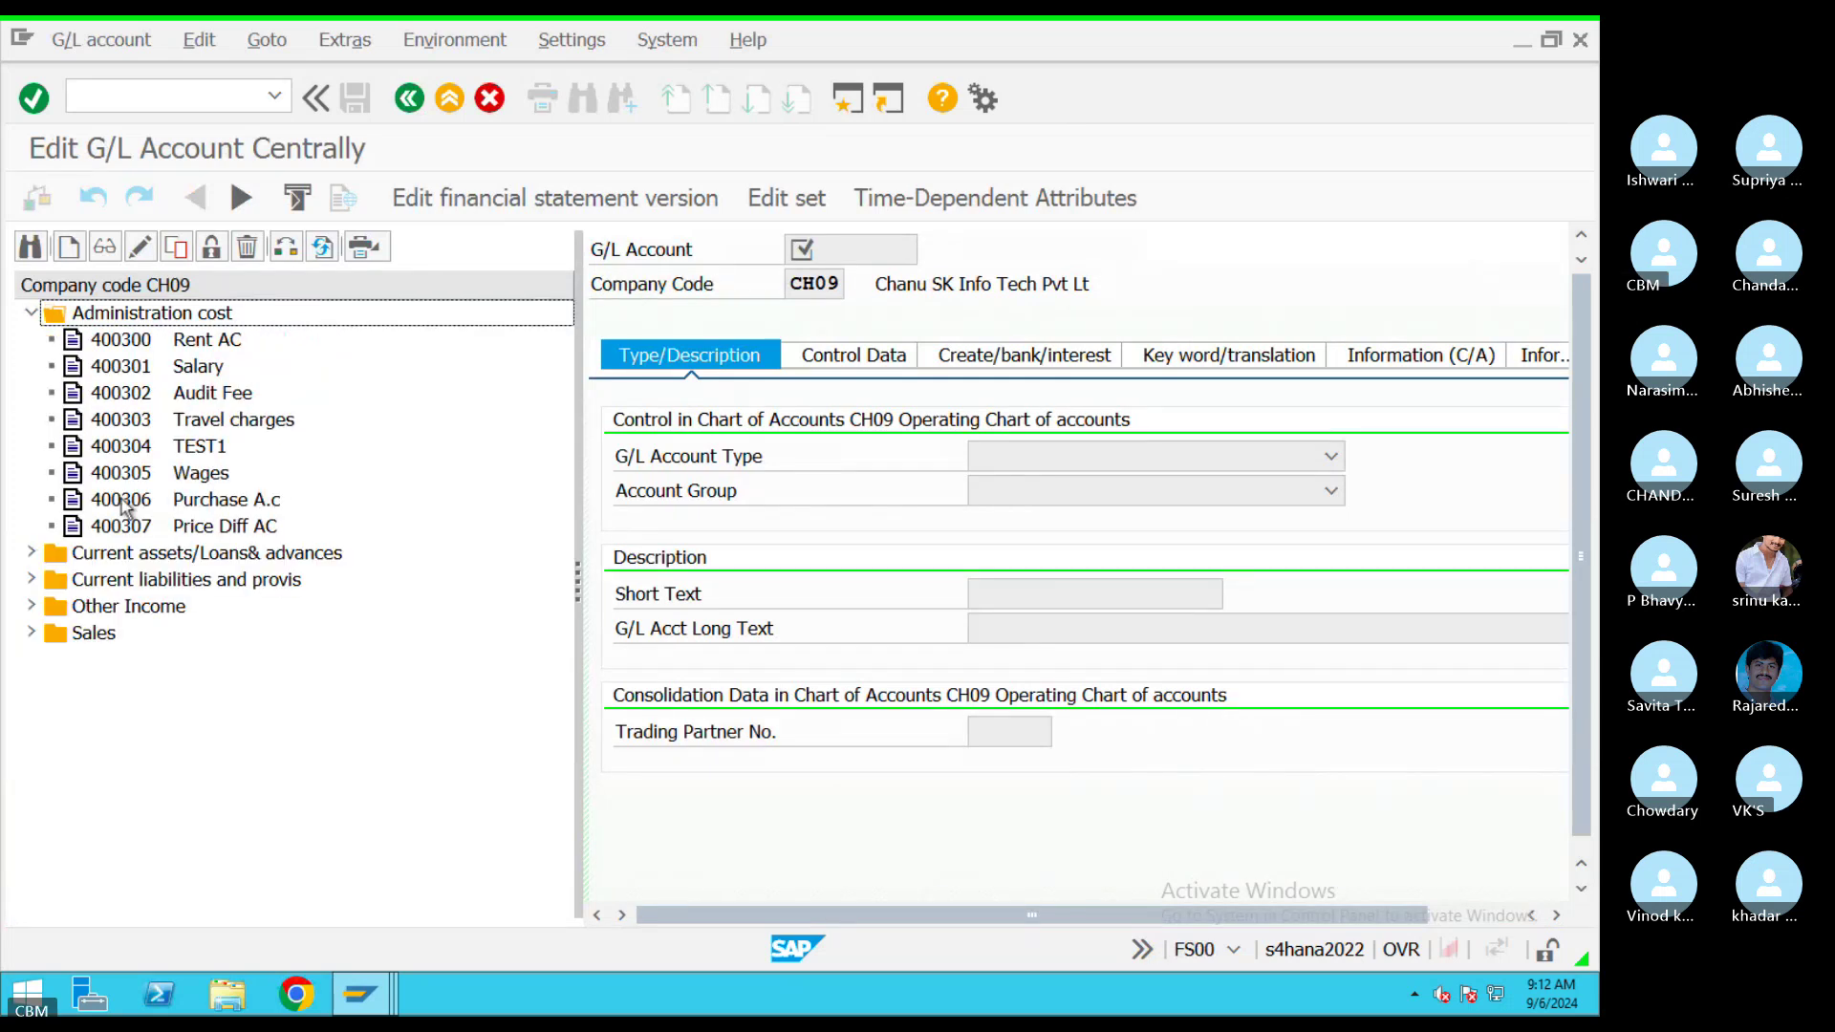
{"action": "left_click", "coordinate": [158, 528]}
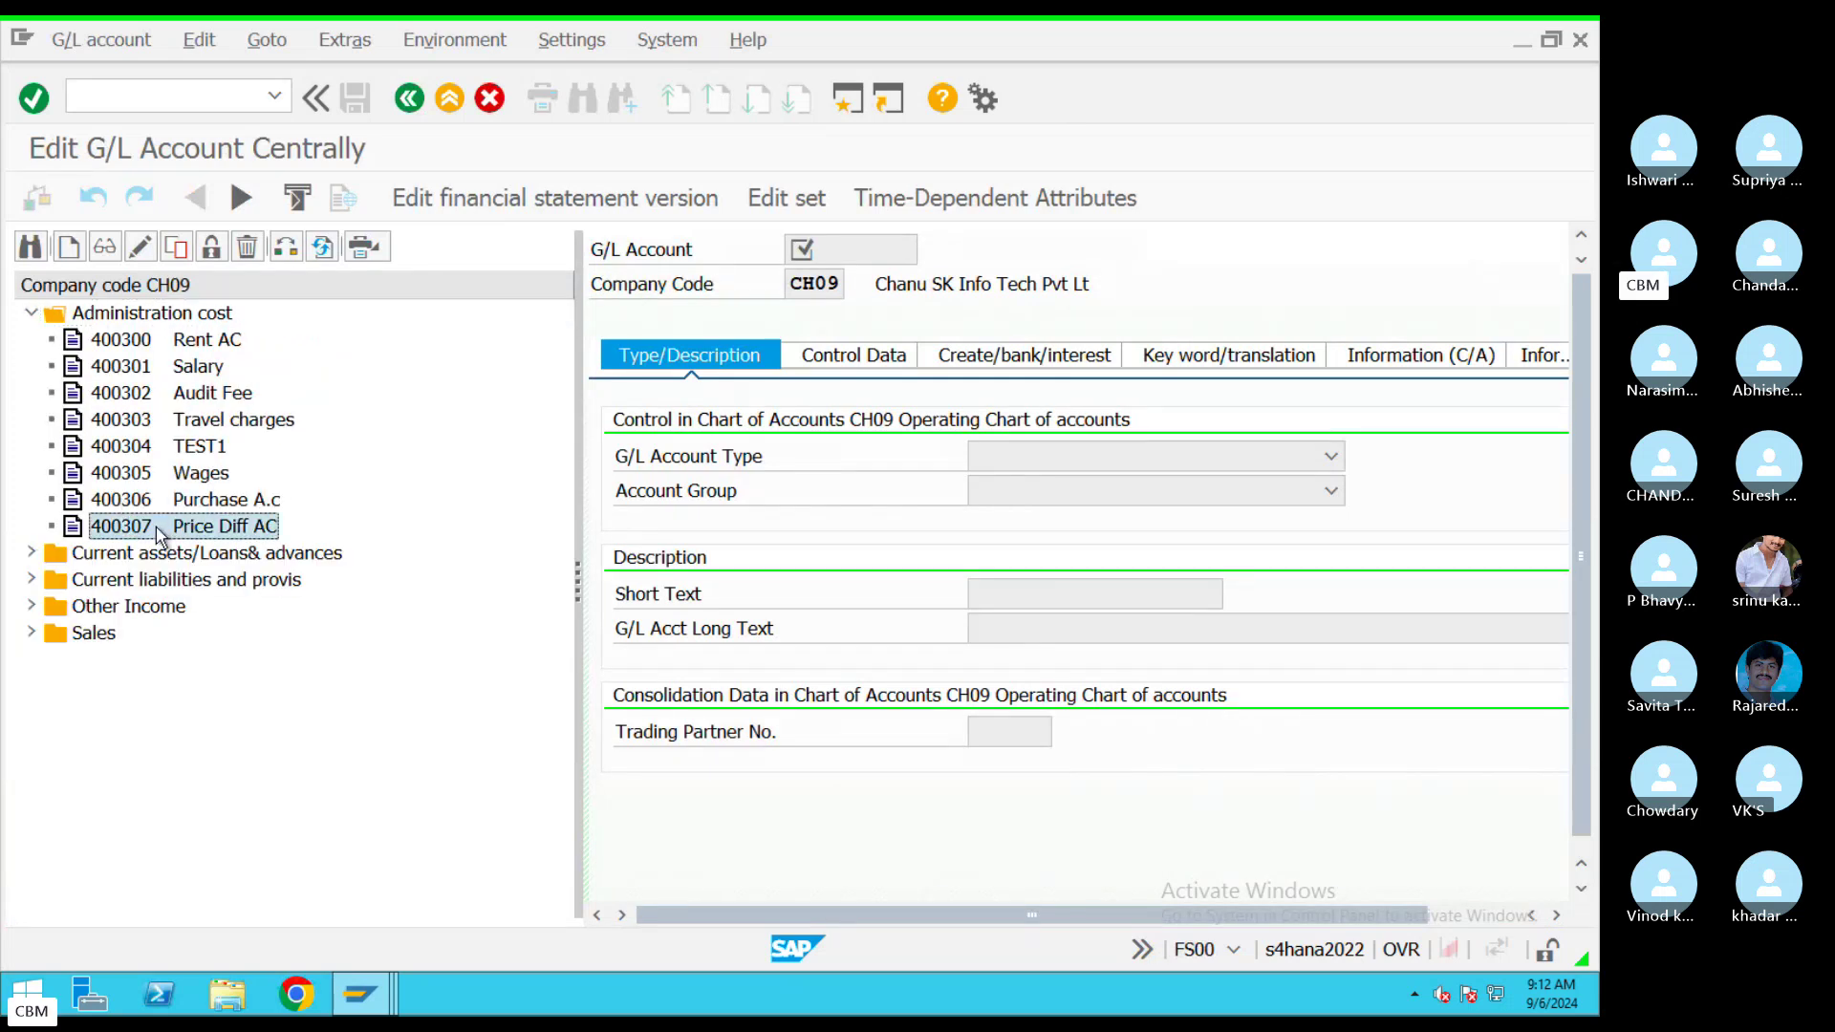
Examine the Text field's status in the General Data of the account's field status group G001, then return to the account display
{"action": "left_click", "coordinate": [1020, 355]}
{"action": "left_click", "coordinate": [1009, 455]}
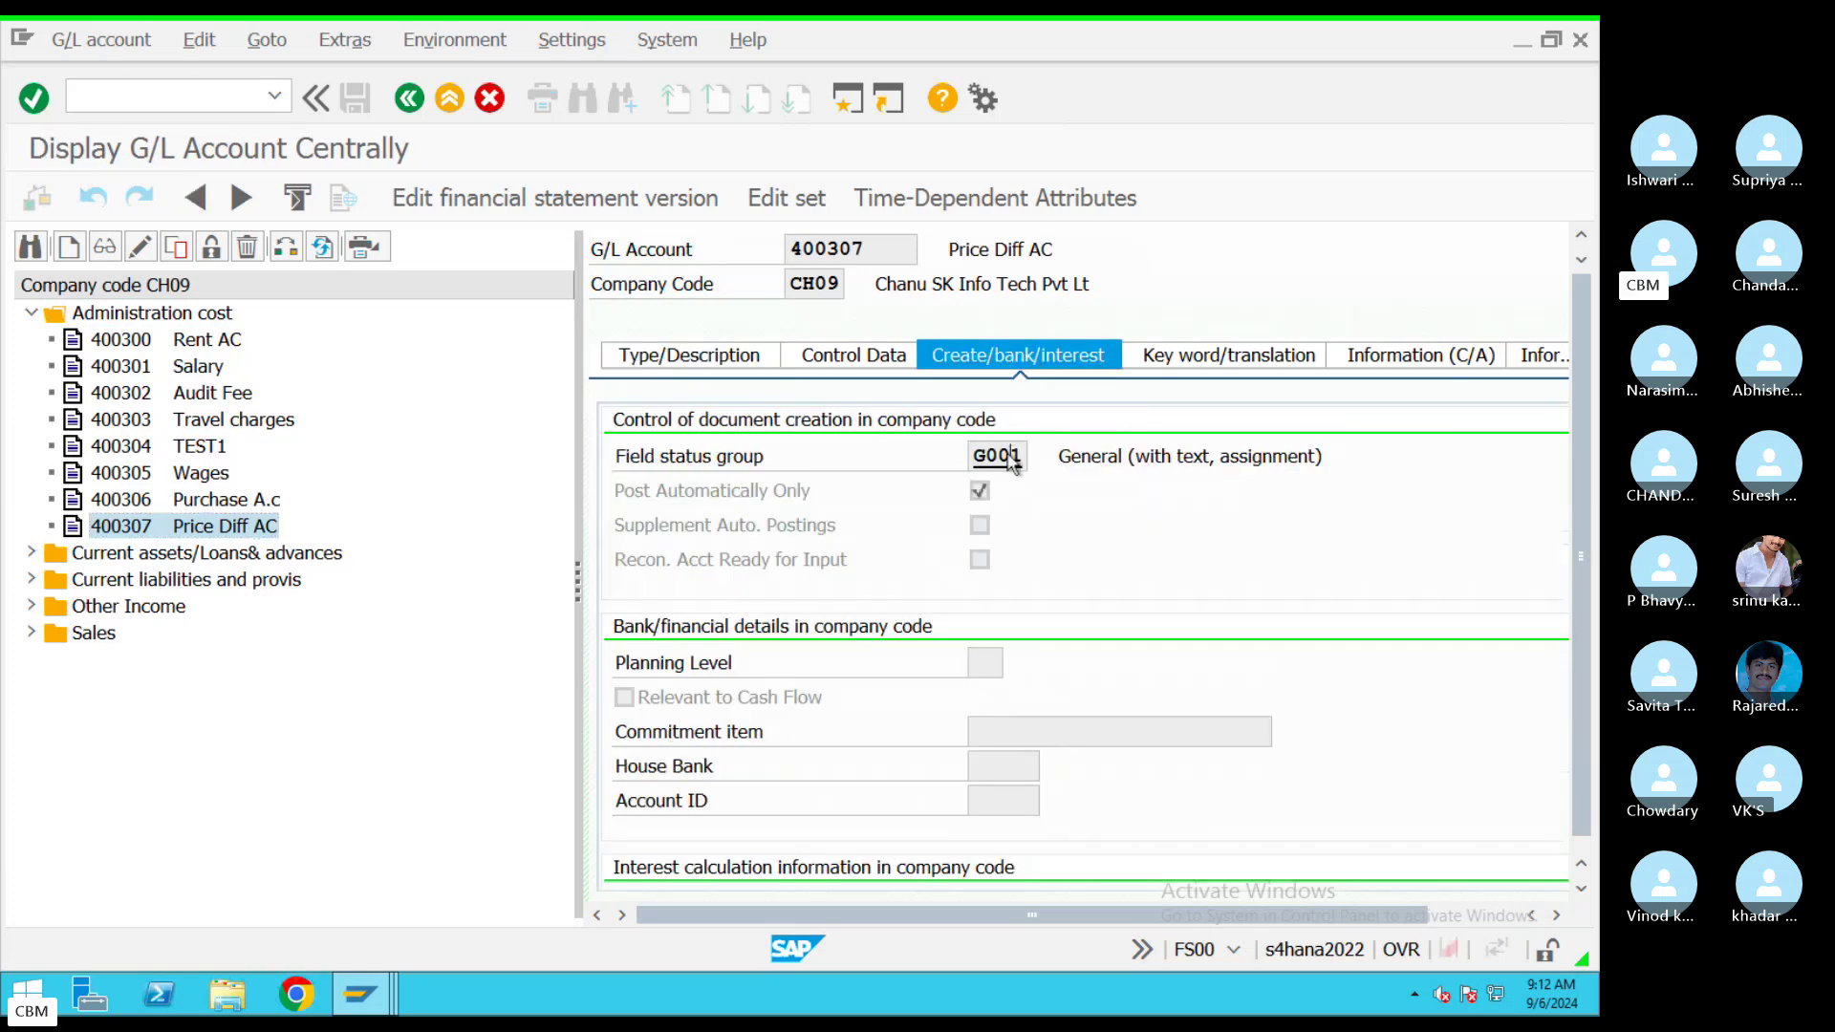
{"action": "double_click", "coordinate": [1011, 459]}
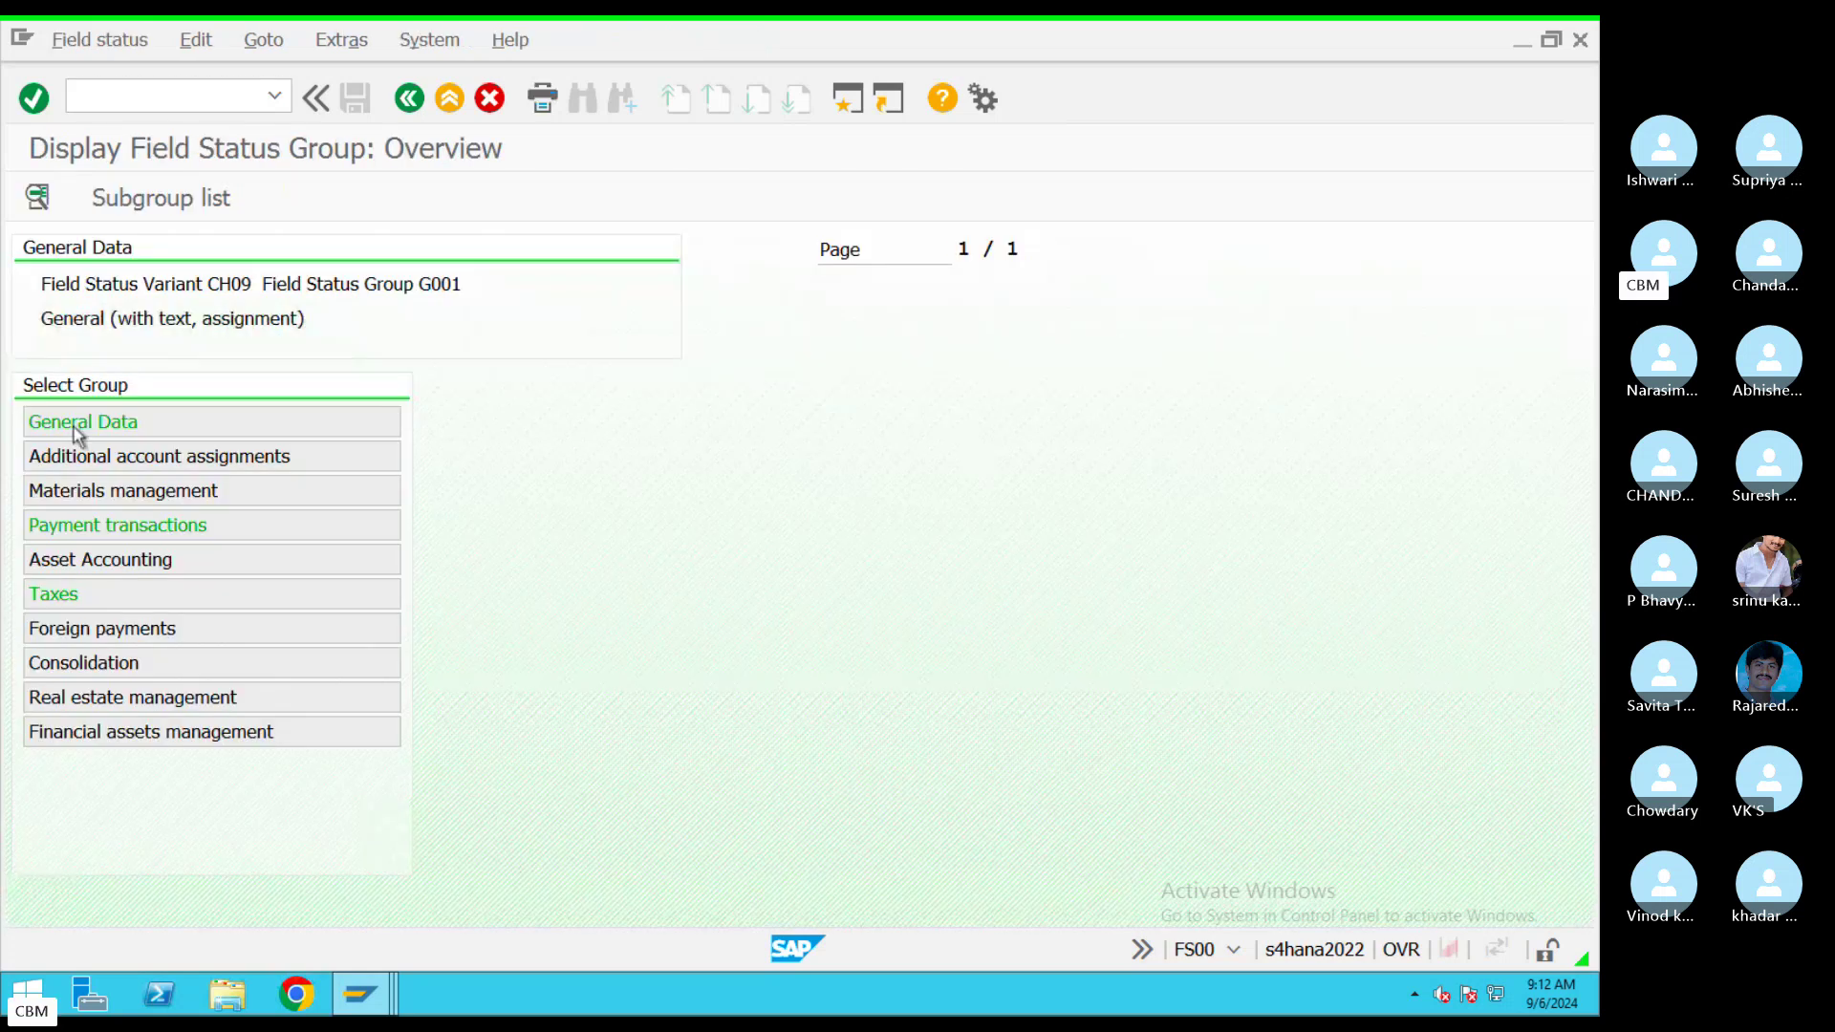
{"action": "double_click", "coordinate": [72, 427]}
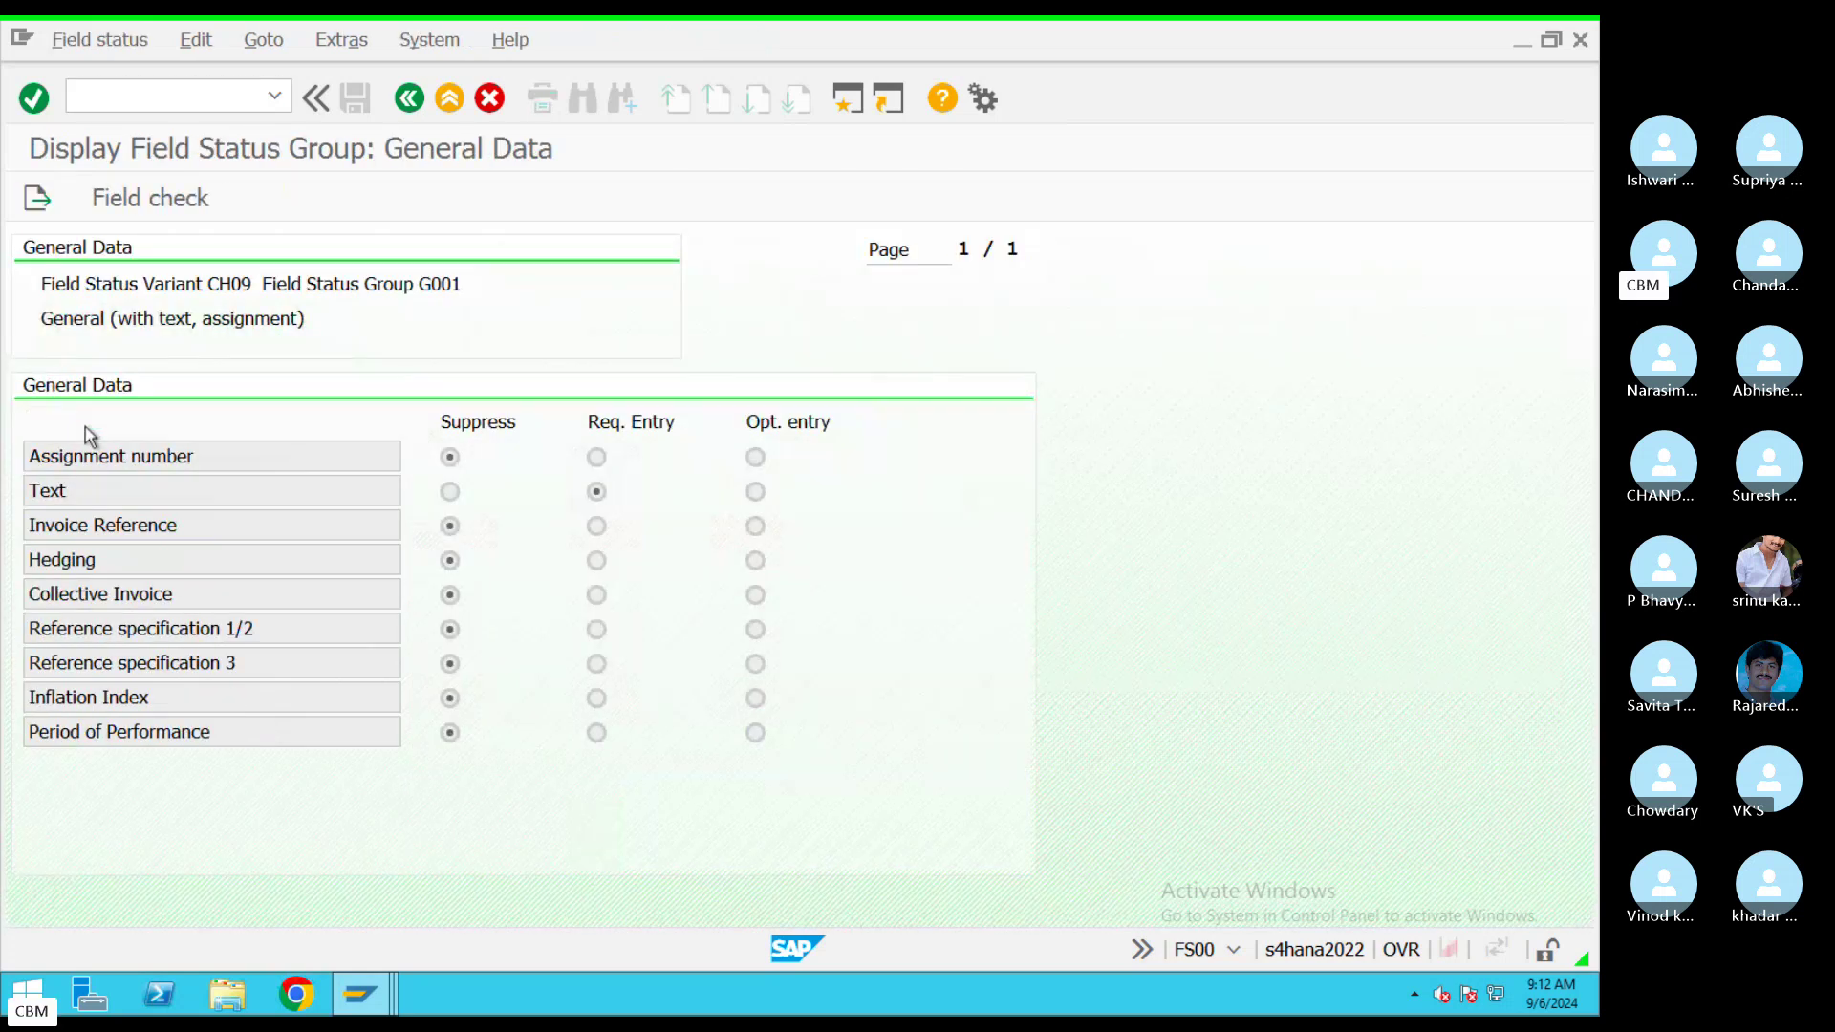
{"action": "left_click", "coordinate": [609, 494]}
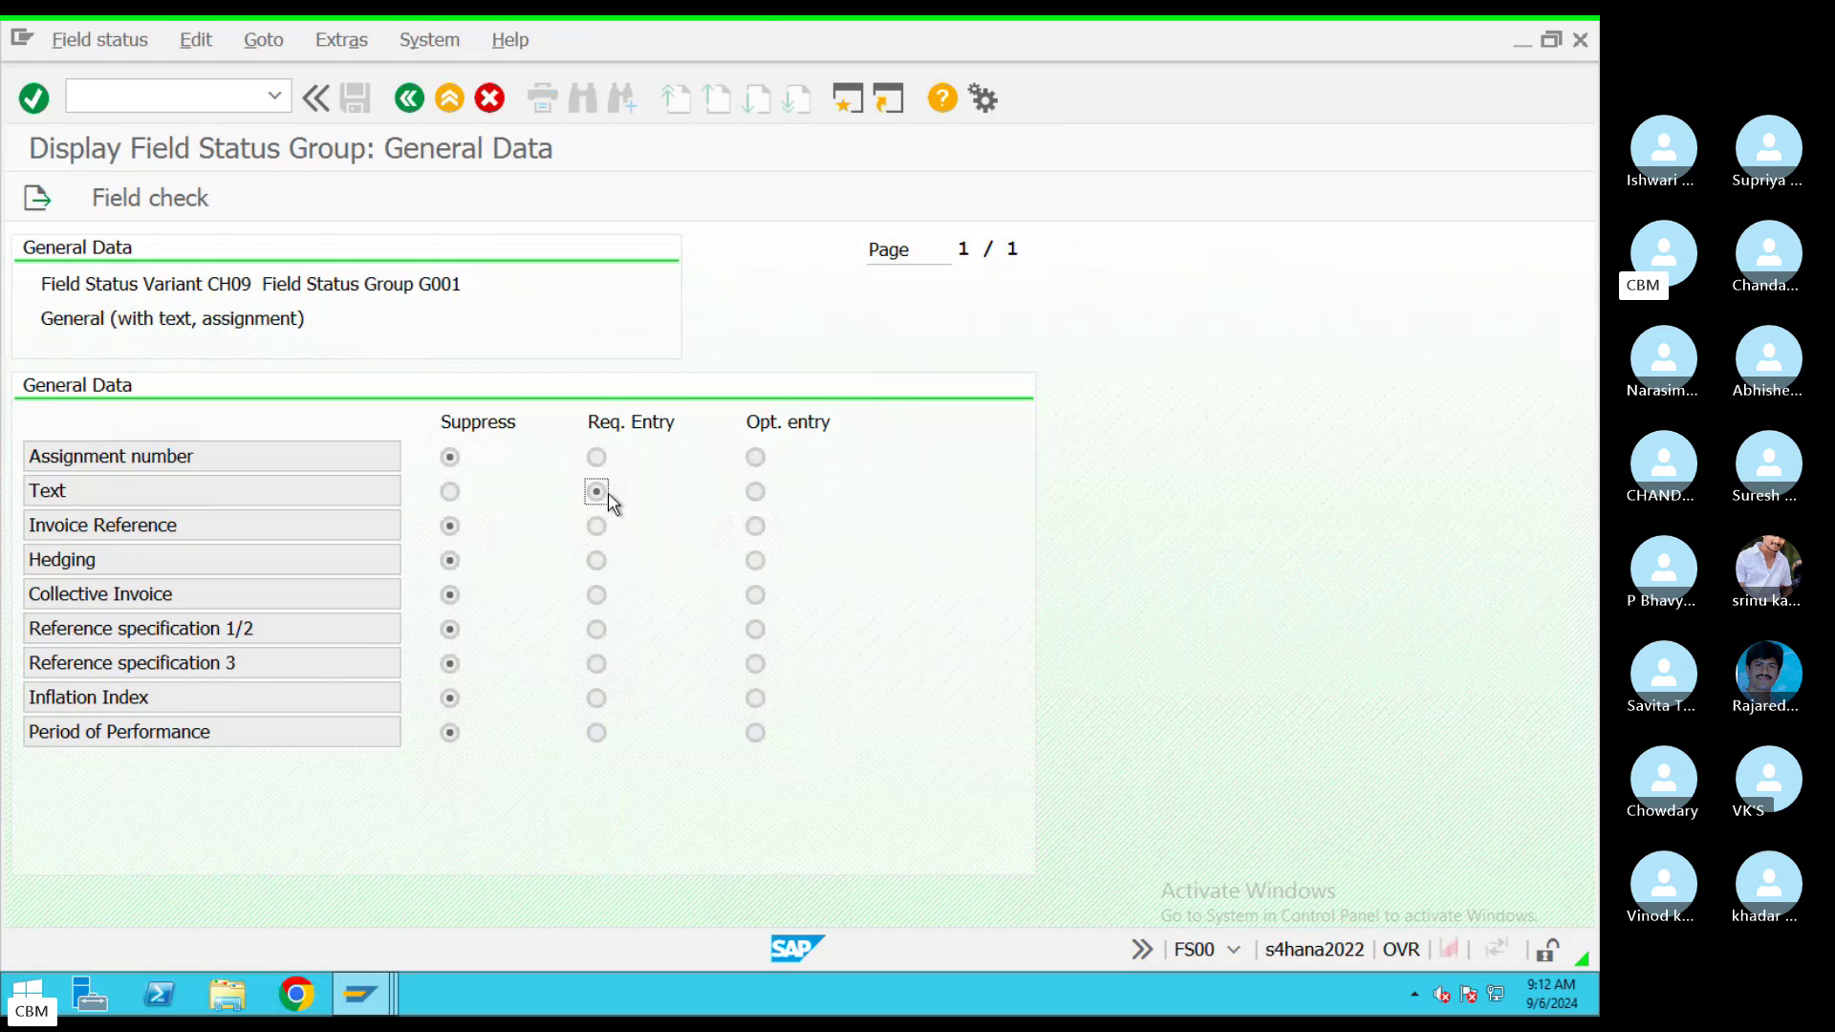
{"action": "left_click", "coordinate": [411, 98]}
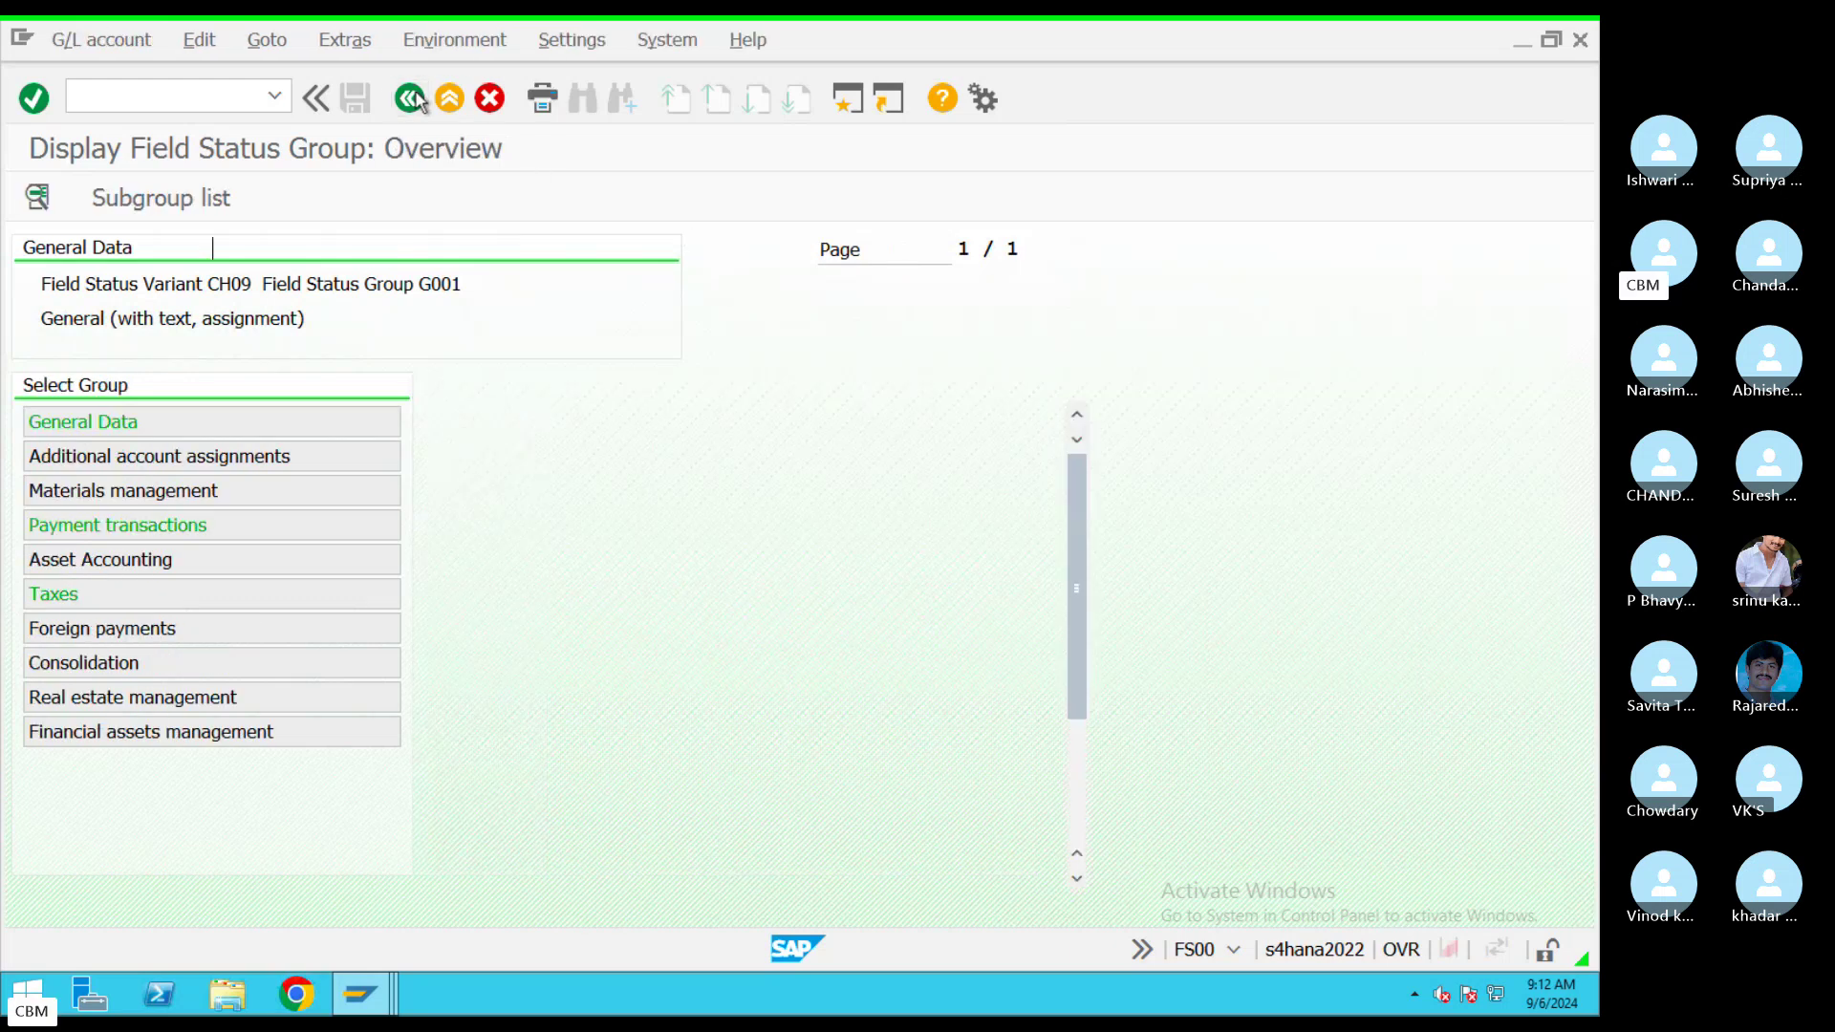
{"action": "left_click", "coordinate": [411, 97]}
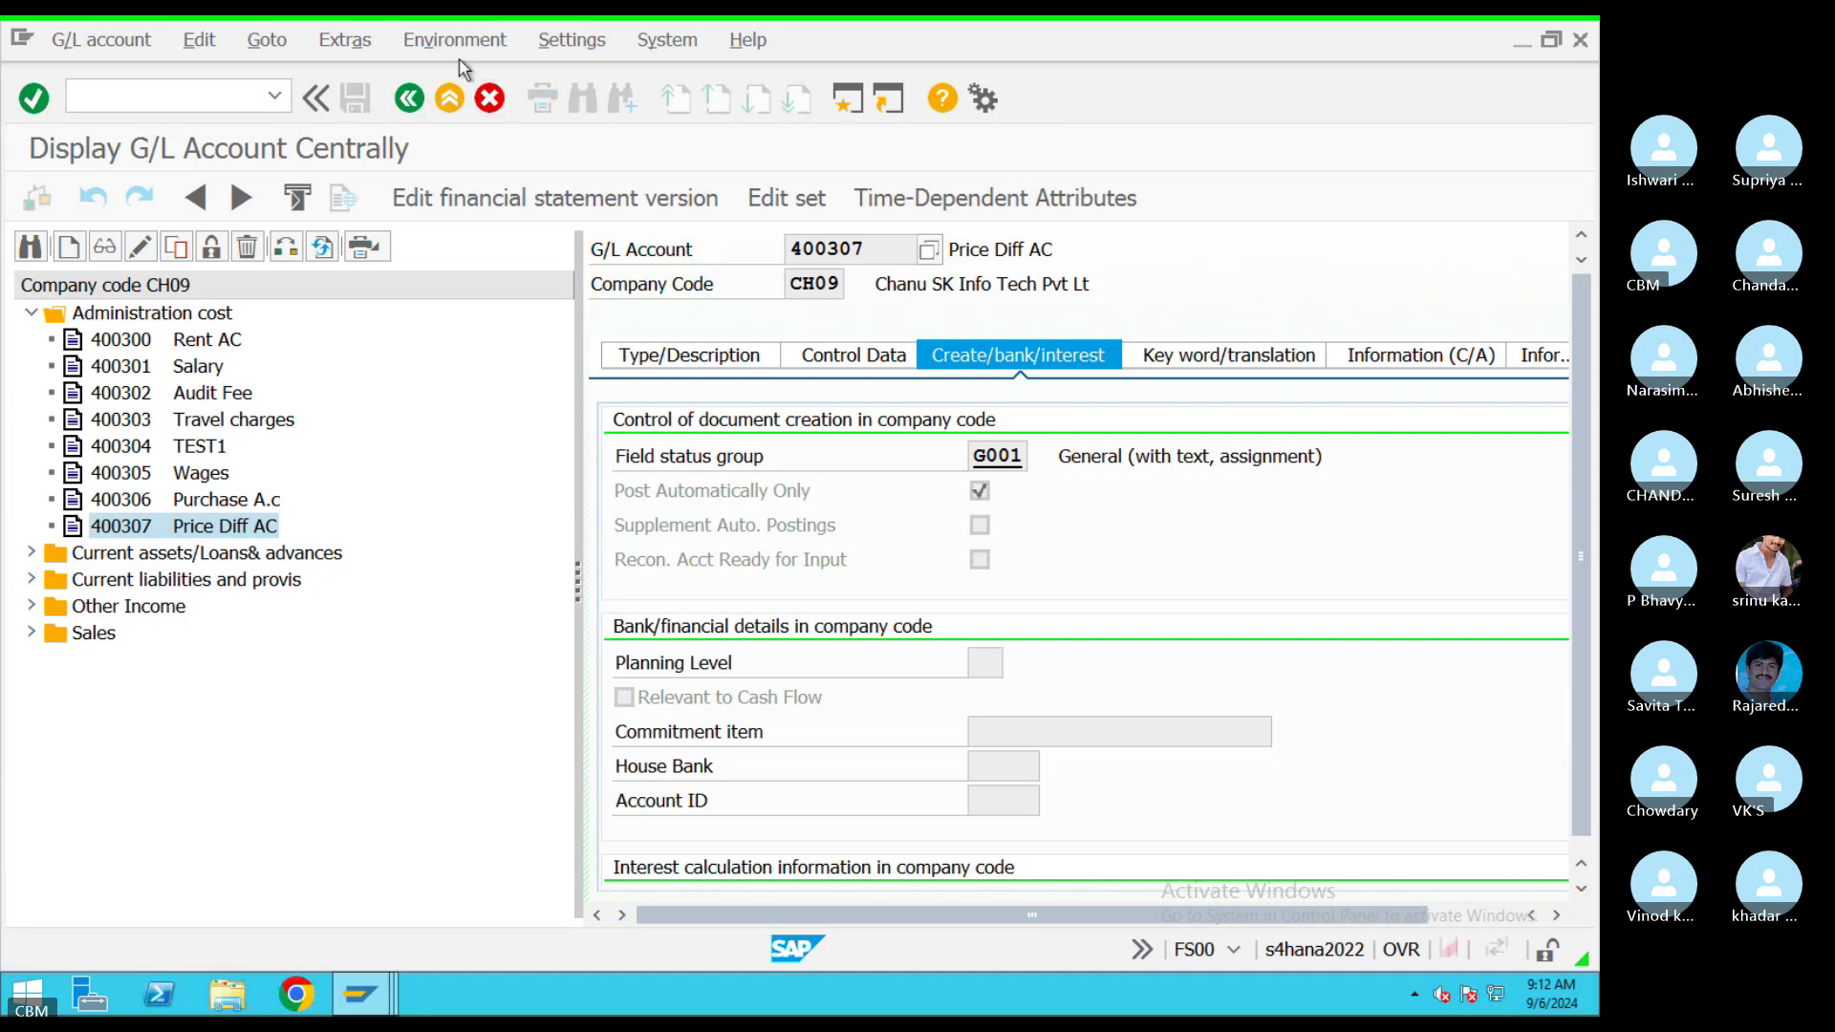
Open the posting key configuration with OB41 in a new session and browse the list of posting keys
{"action": "left_click", "coordinate": [846, 98]}
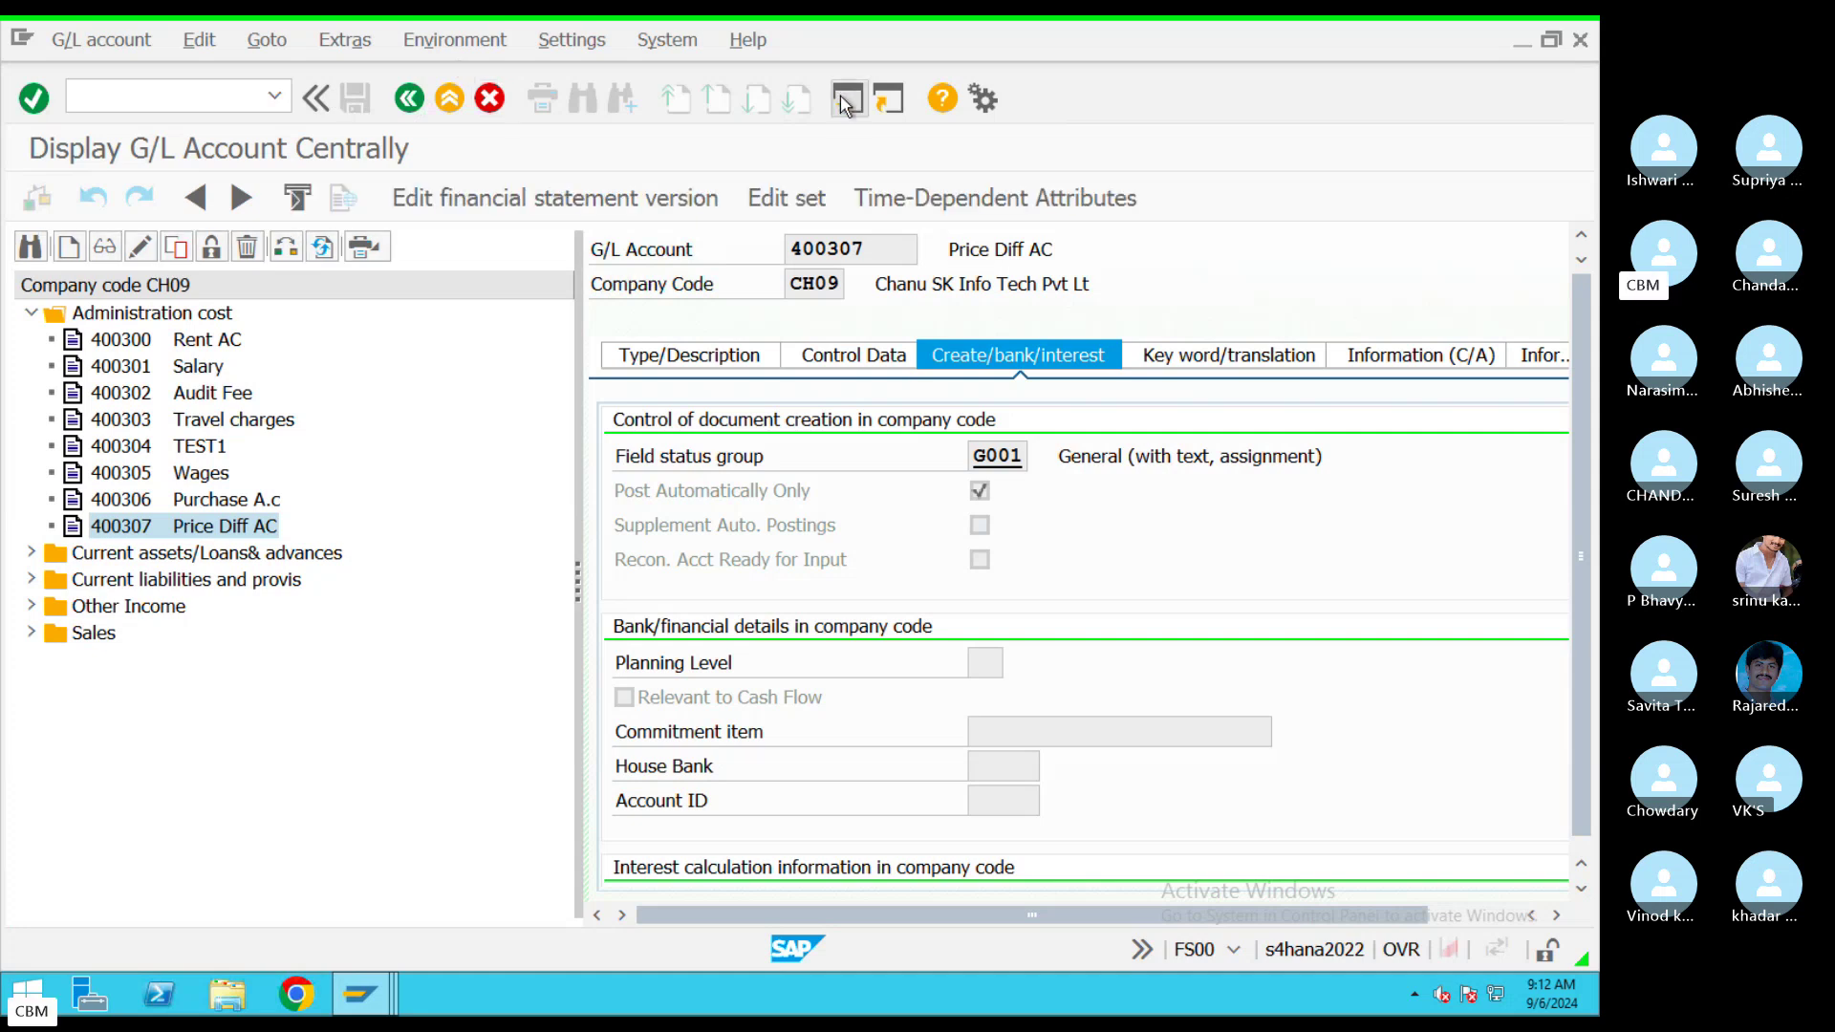
{"action": "type", "text": "B41"}
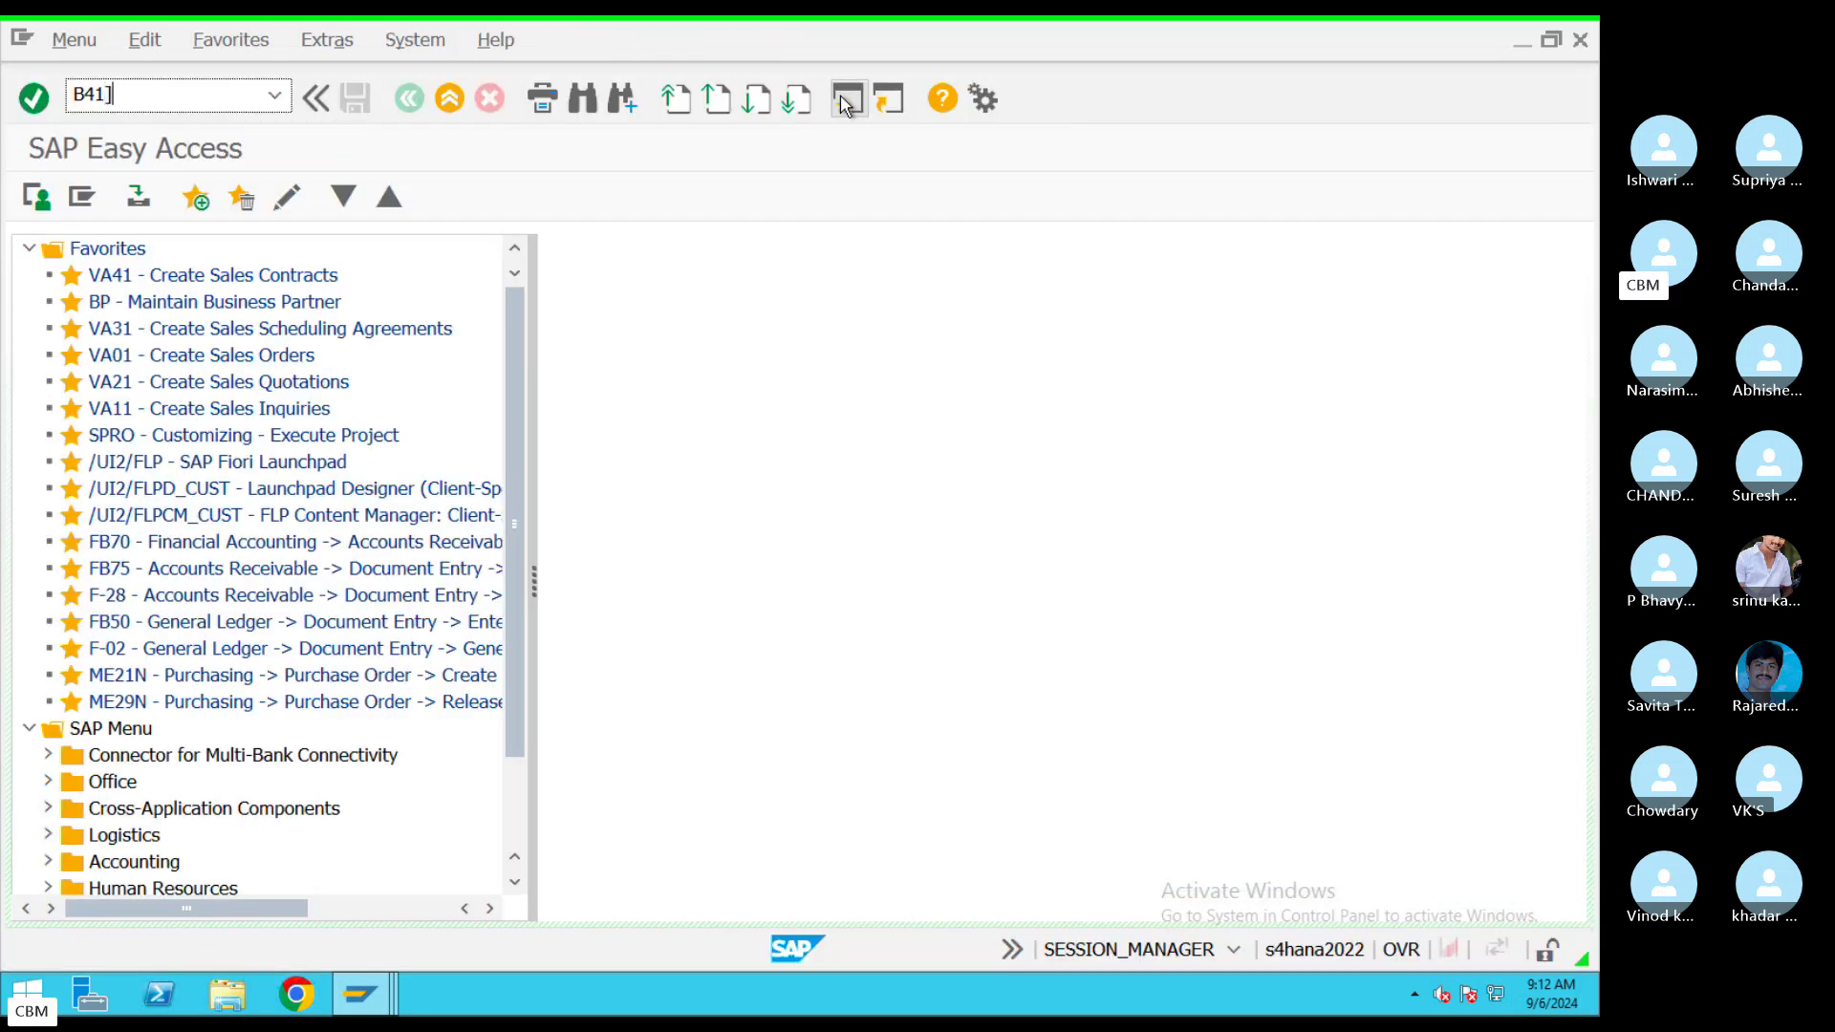
{"action": "key", "text": "BackSpace"}
{"action": "type", "text": "OB"}
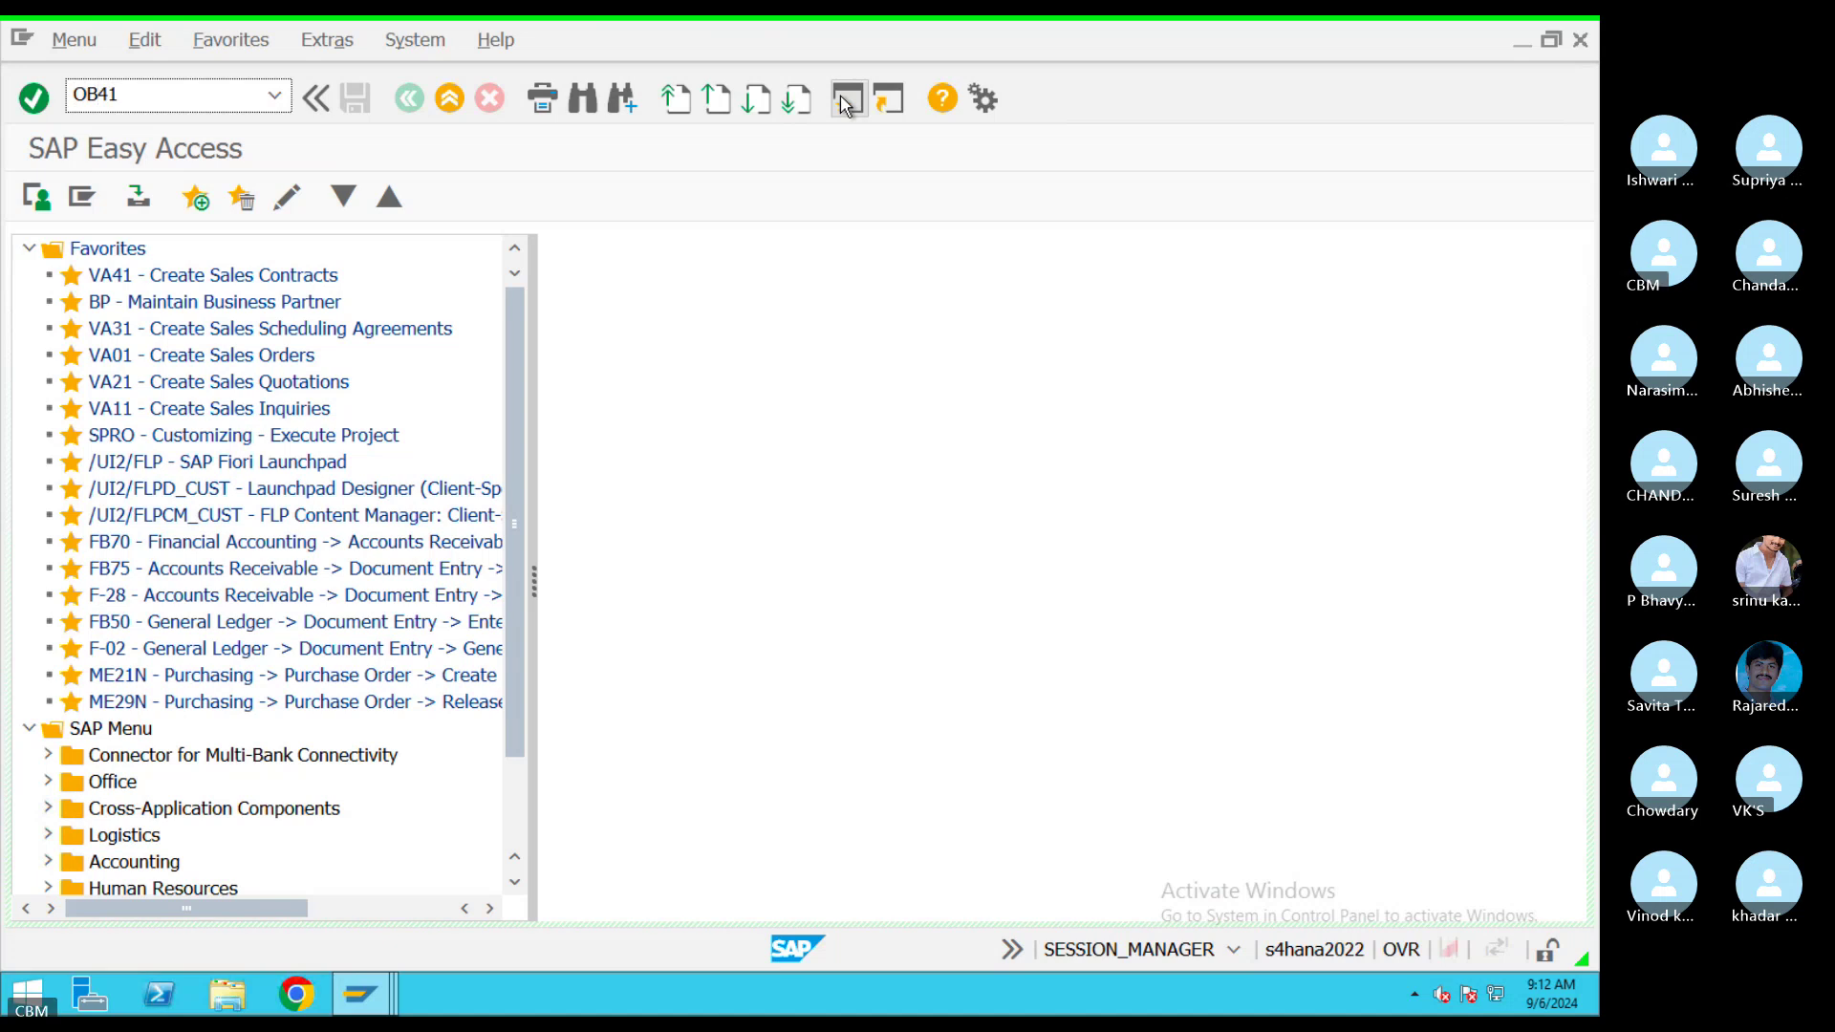
{"action": "key", "text": "Return"}
{"action": "scroll", "coordinate": [927, 715], "scroll_direction": "down", "scroll_amount": 4}
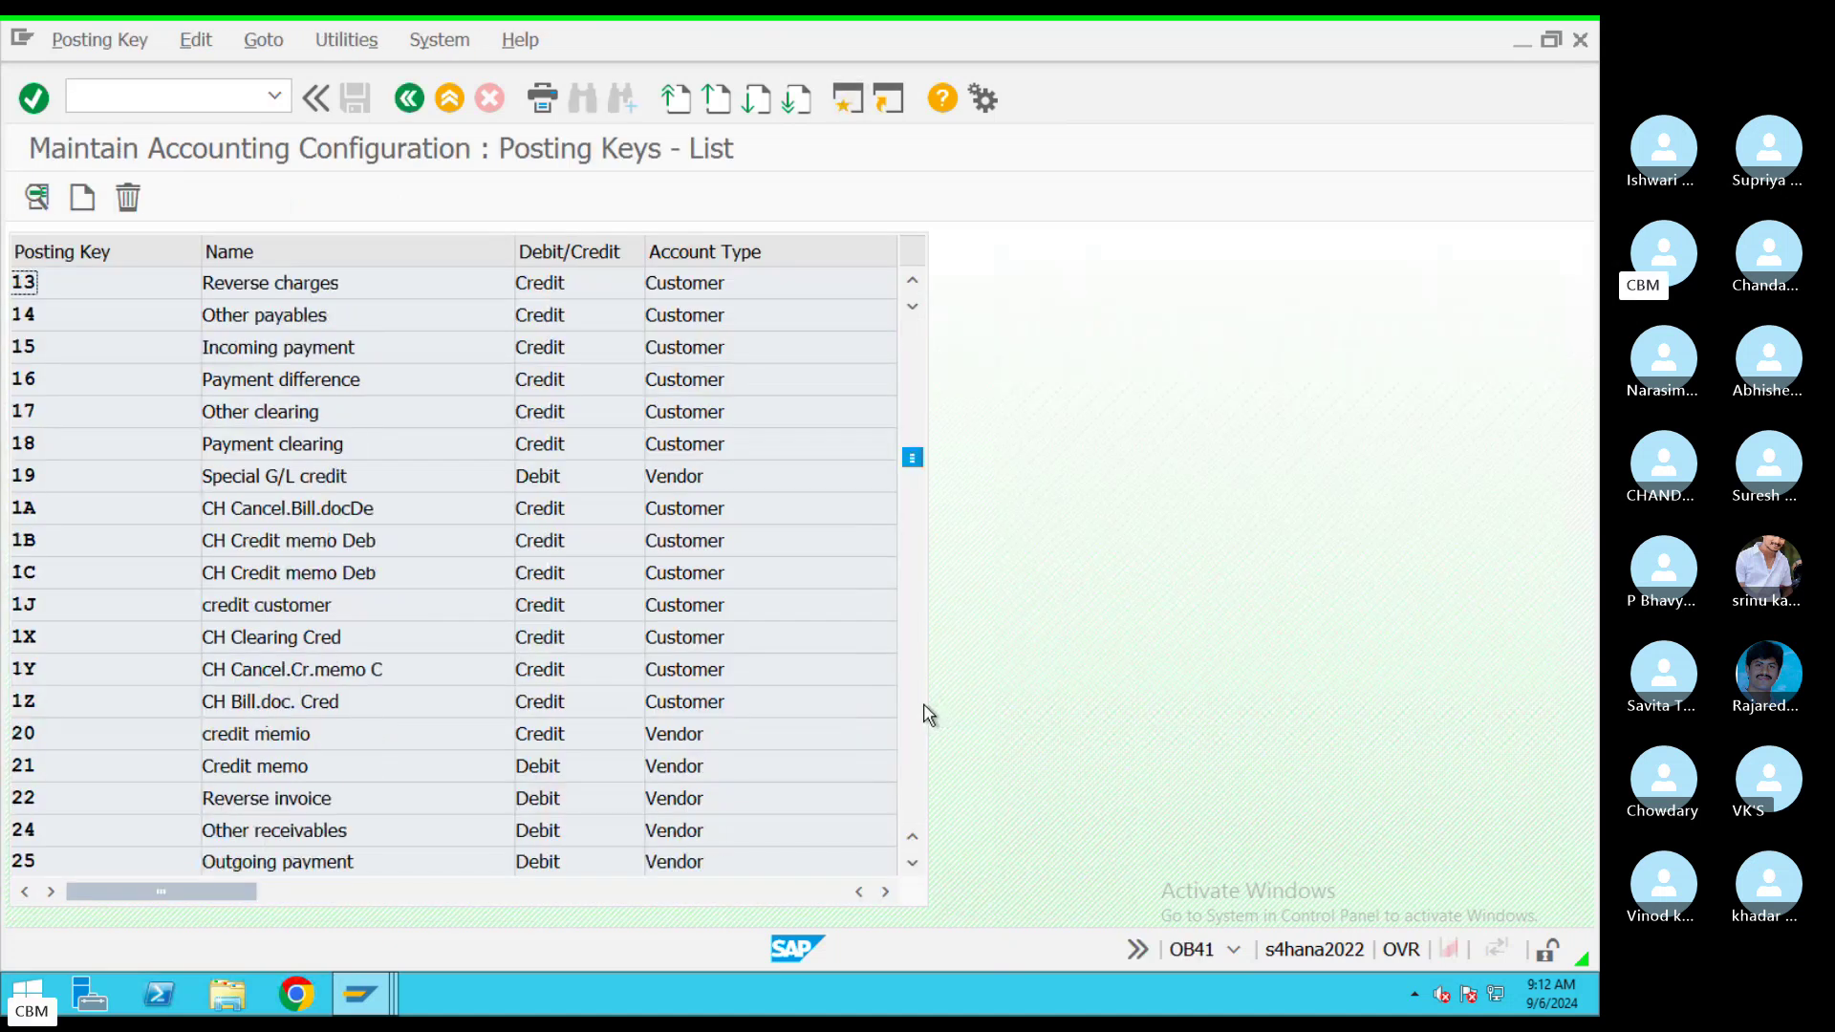
Open the field status of posting key 50 (Credit entry) and examine its General Data group
{"action": "scroll", "coordinate": [927, 714], "scroll_direction": "down", "scroll_amount": 4}
{"action": "left_click", "coordinate": [266, 736]}
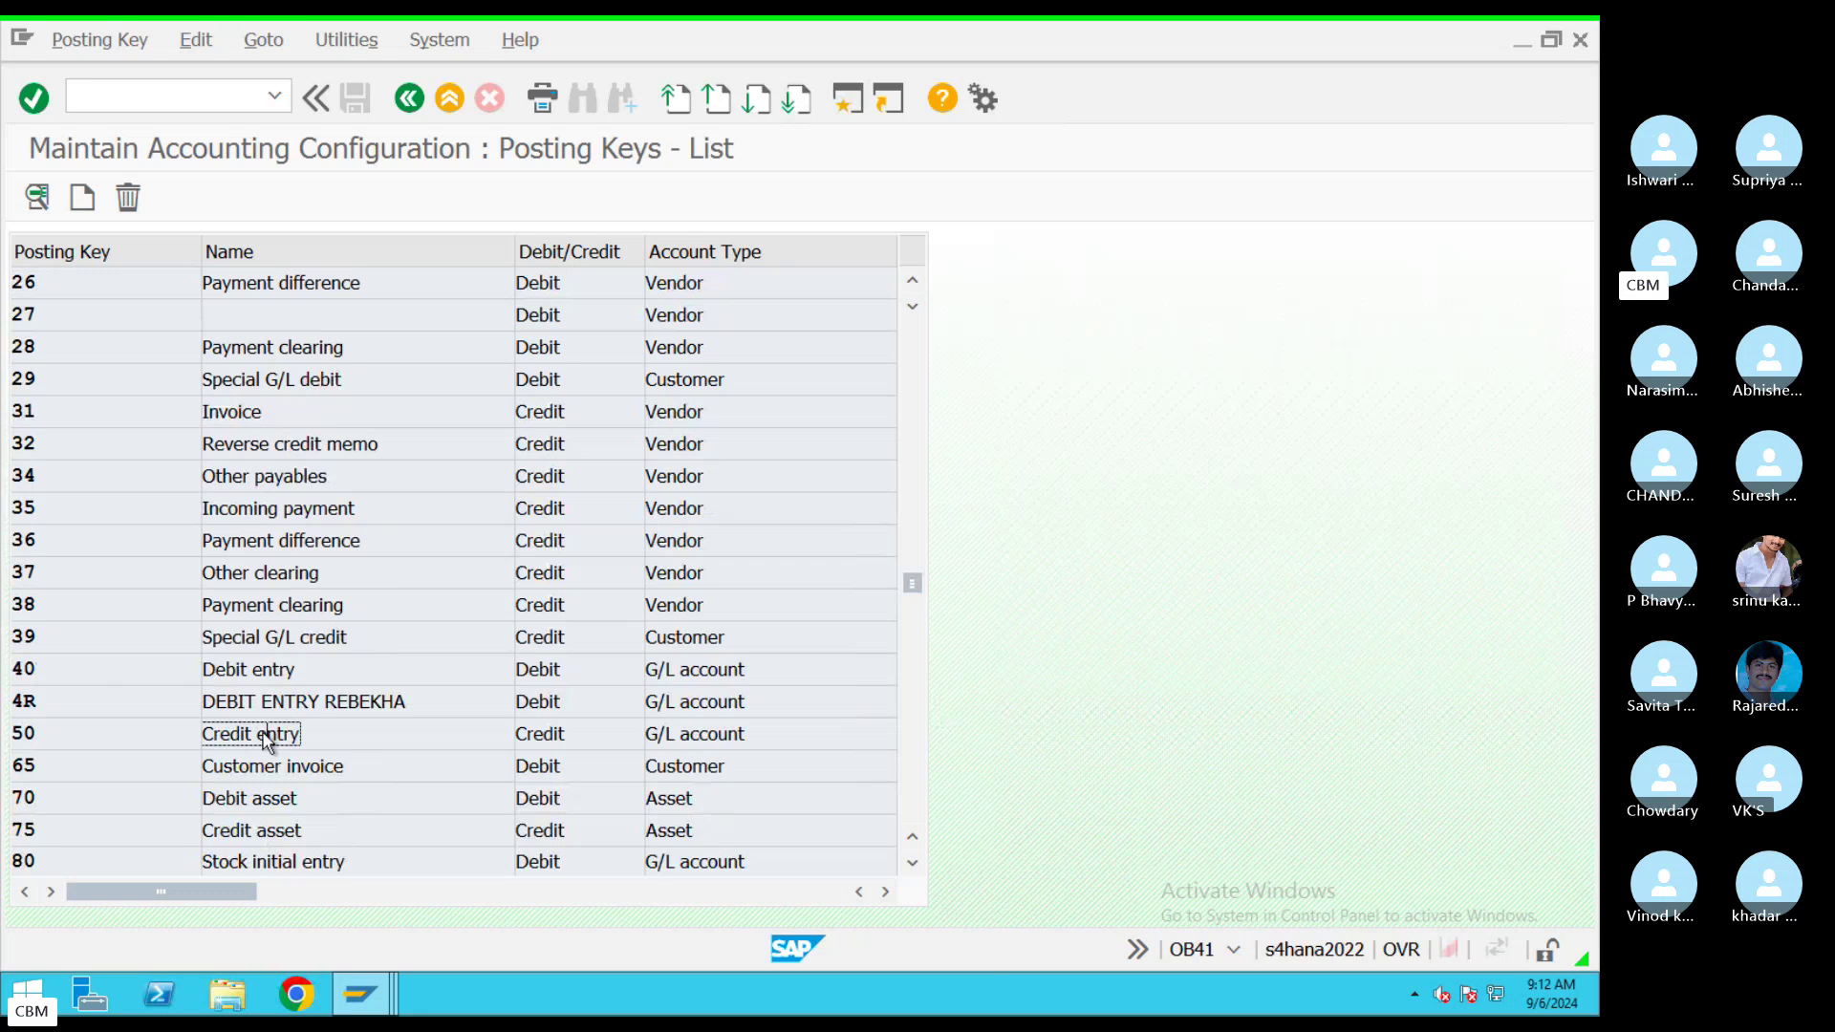
{"action": "double_click", "coordinate": [265, 735]}
{"action": "left_click", "coordinate": [156, 209]}
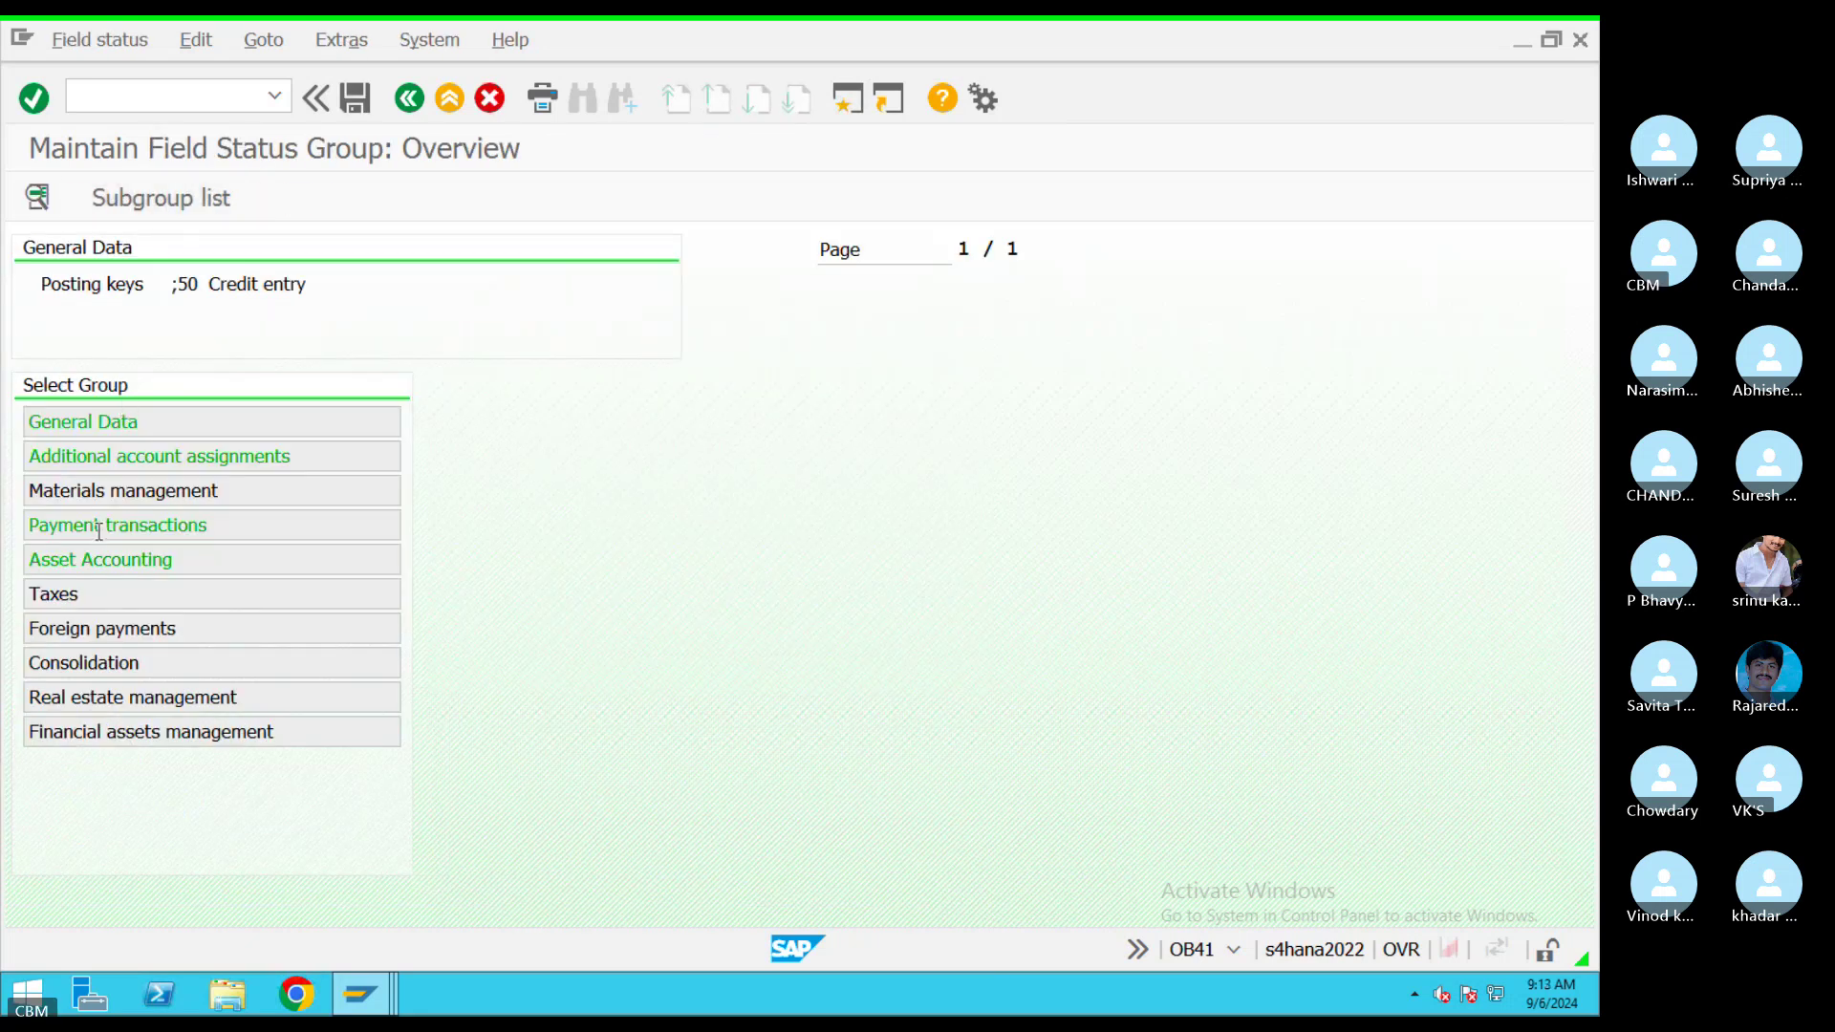
{"action": "double_click", "coordinate": [95, 421]}
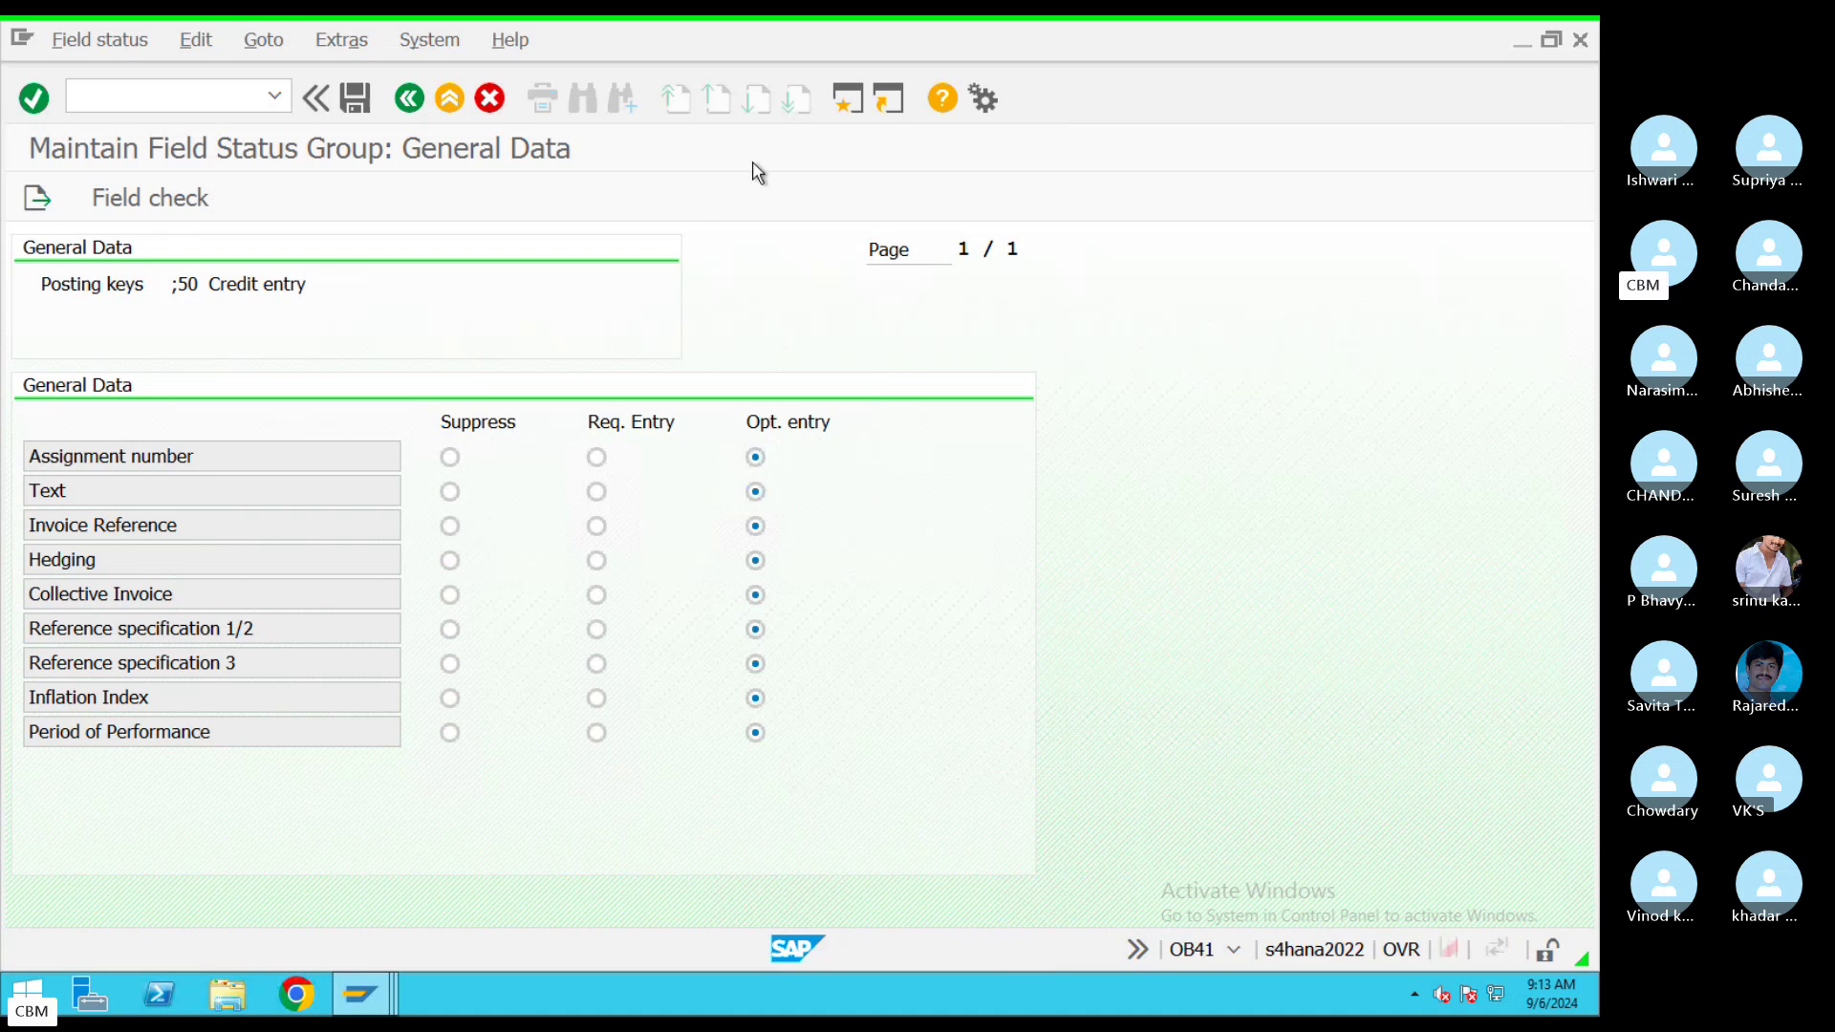
Start transaction OBC4 in a new session and open the field status groups of variant CH09
{"action": "left_click", "coordinate": [847, 105]}
{"action": "type", "text": "OBC4"}
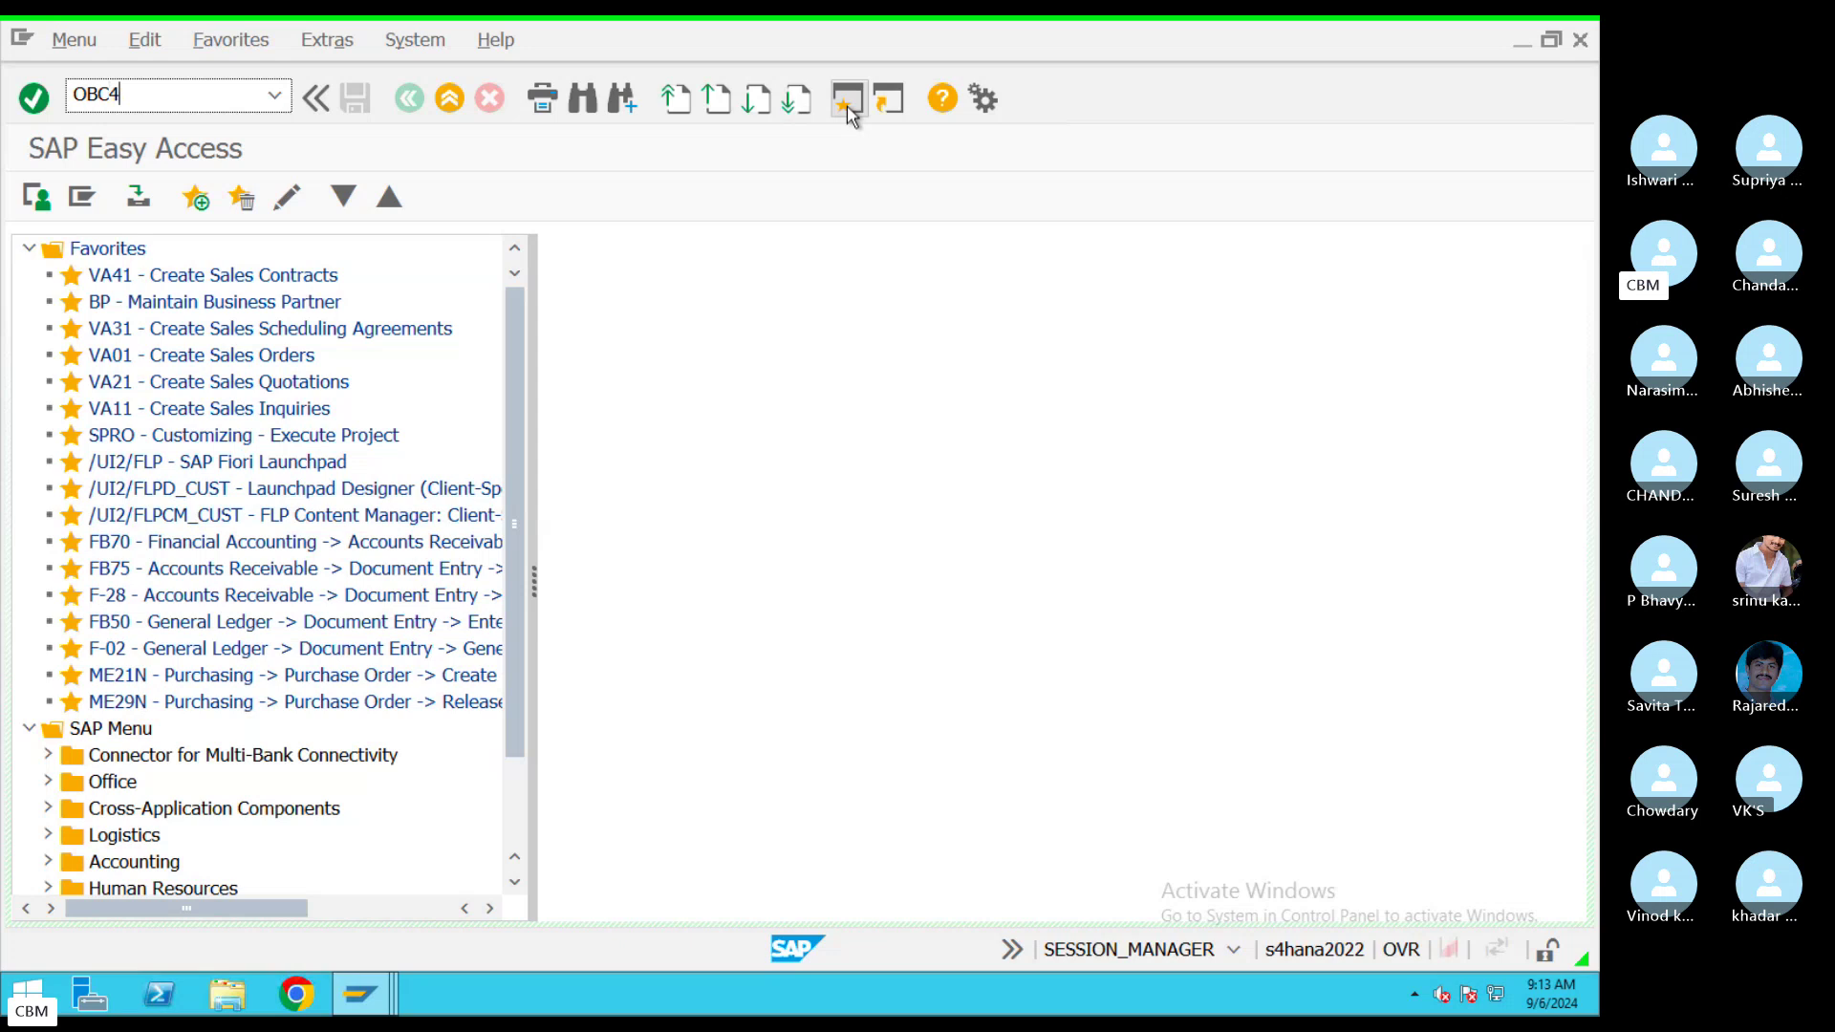
{"action": "key", "text": "Return"}
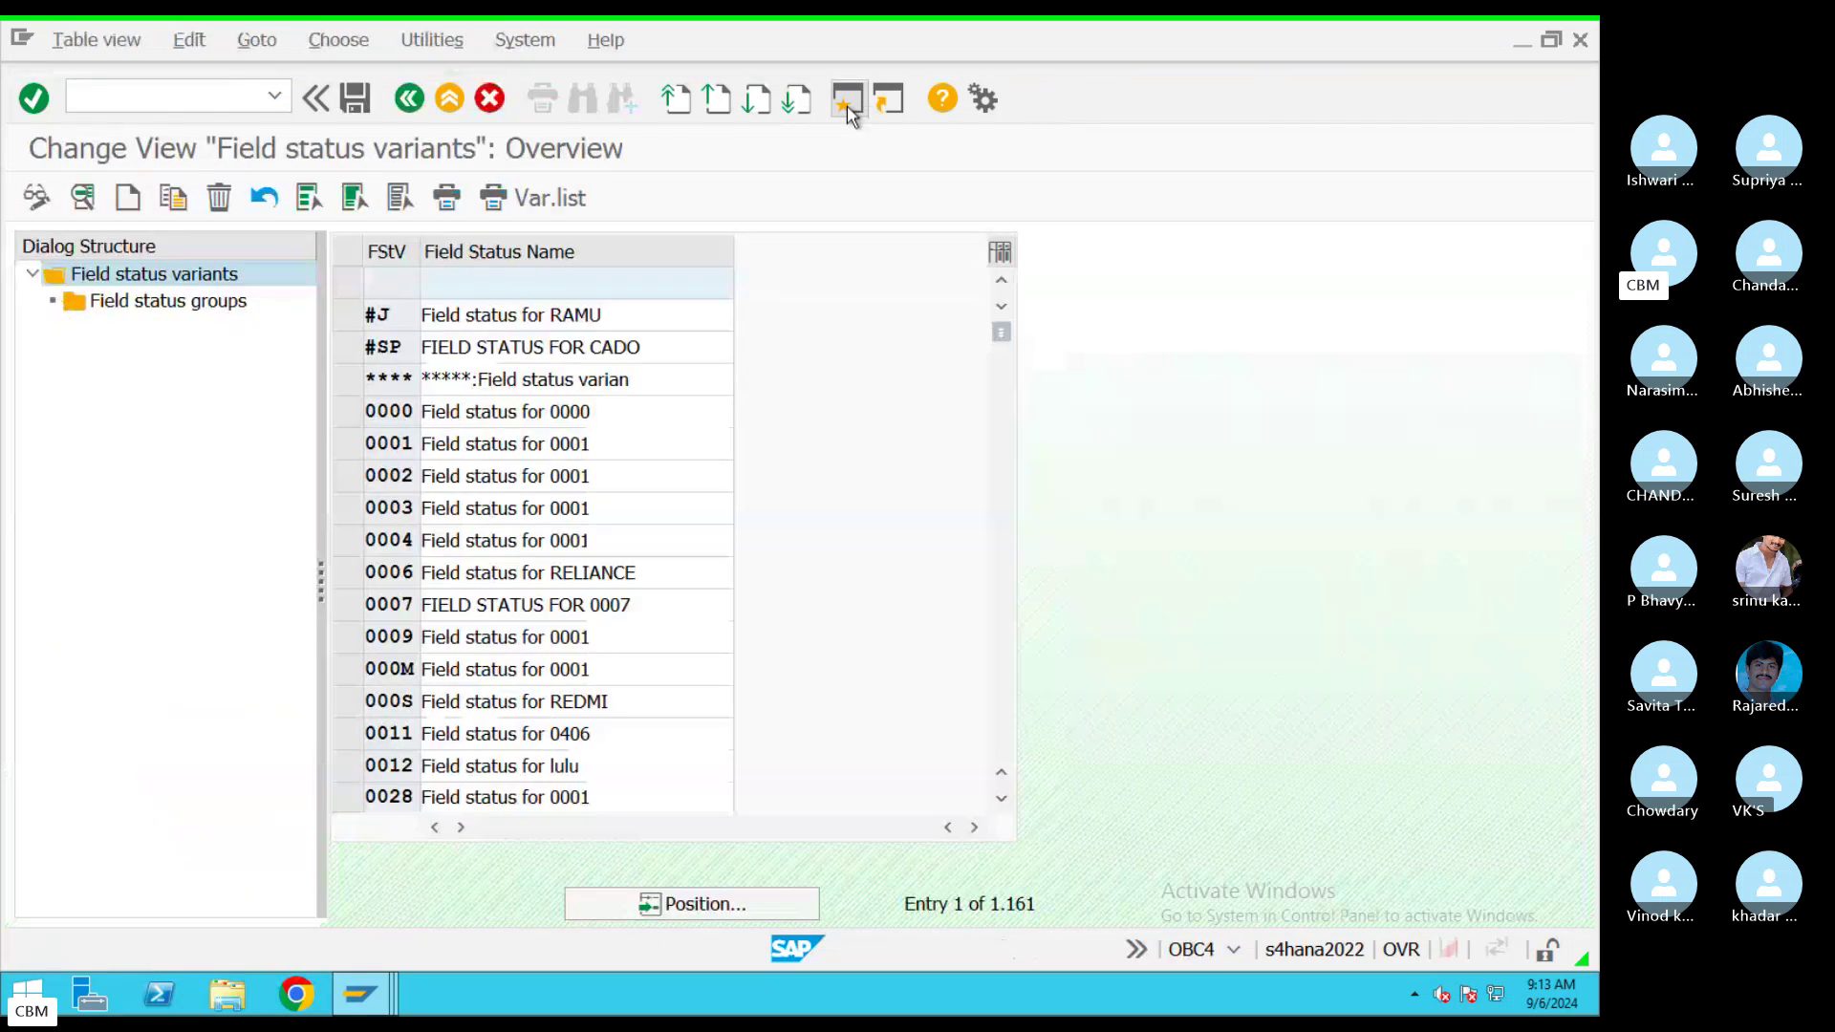
{"action": "left_click", "coordinate": [693, 908]}
{"action": "type", "text": "CH09"}
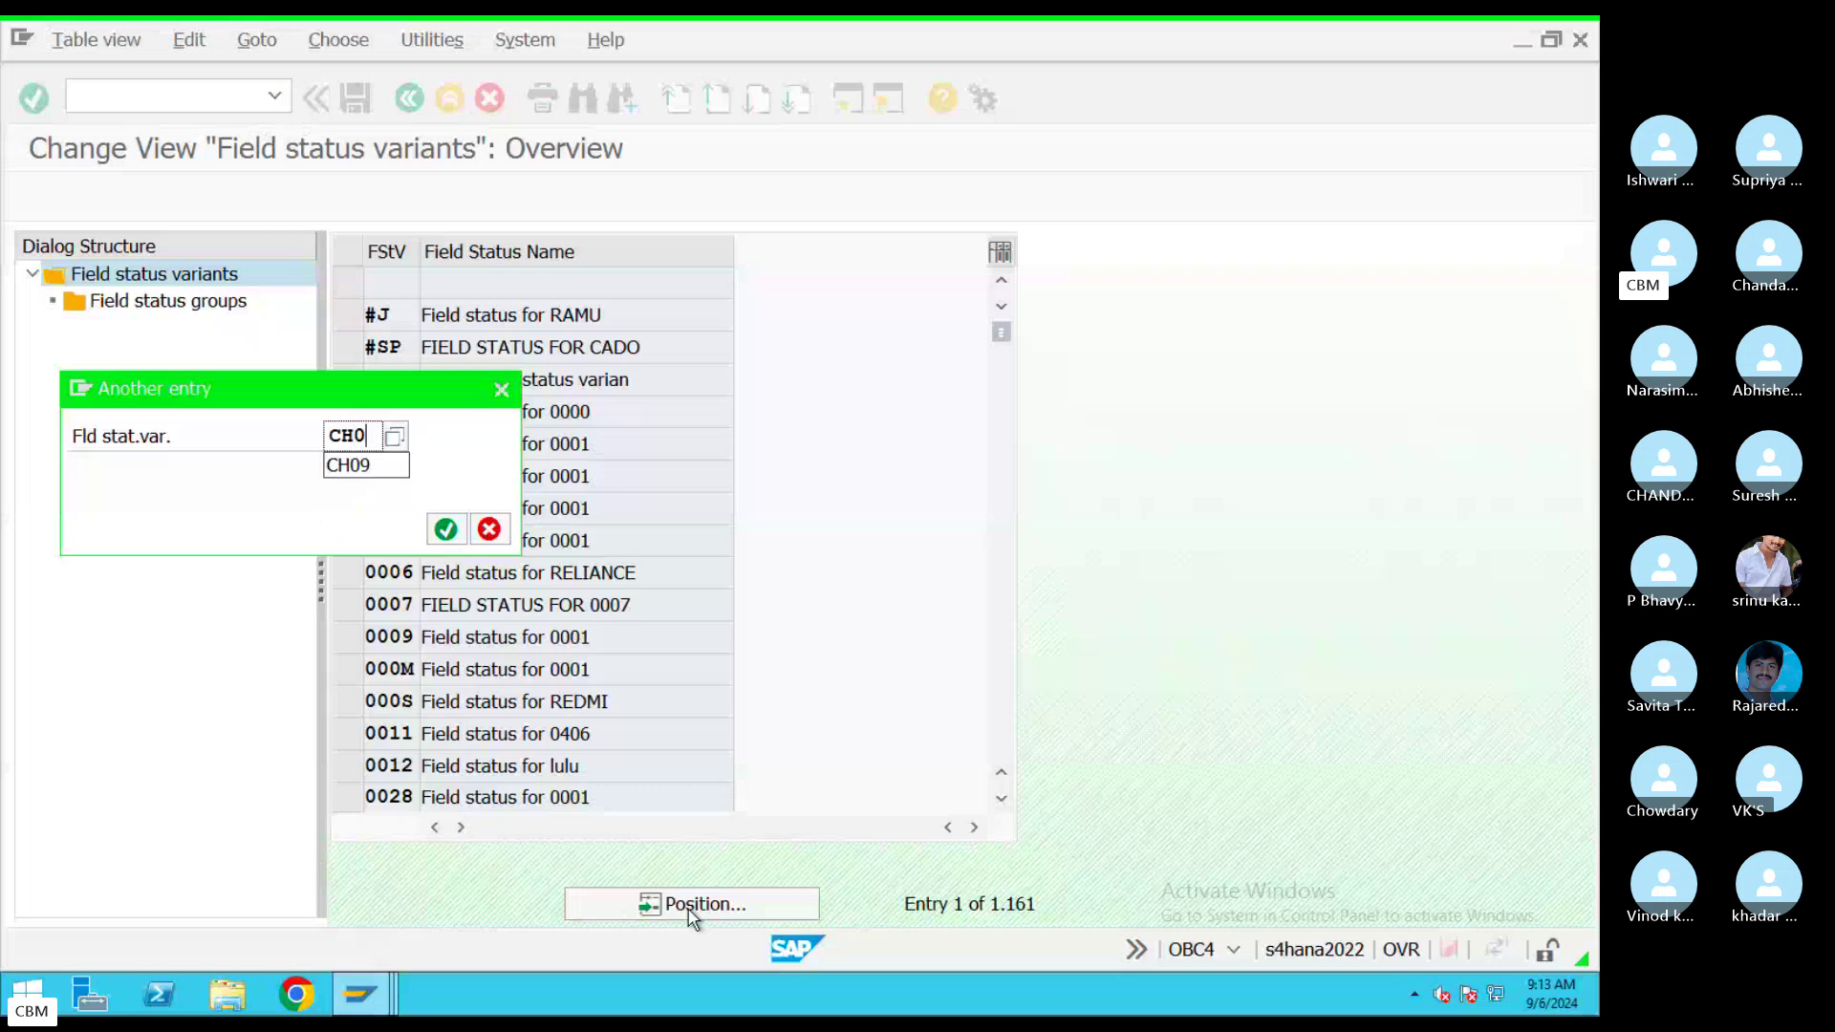
{"action": "key", "text": "Return"}
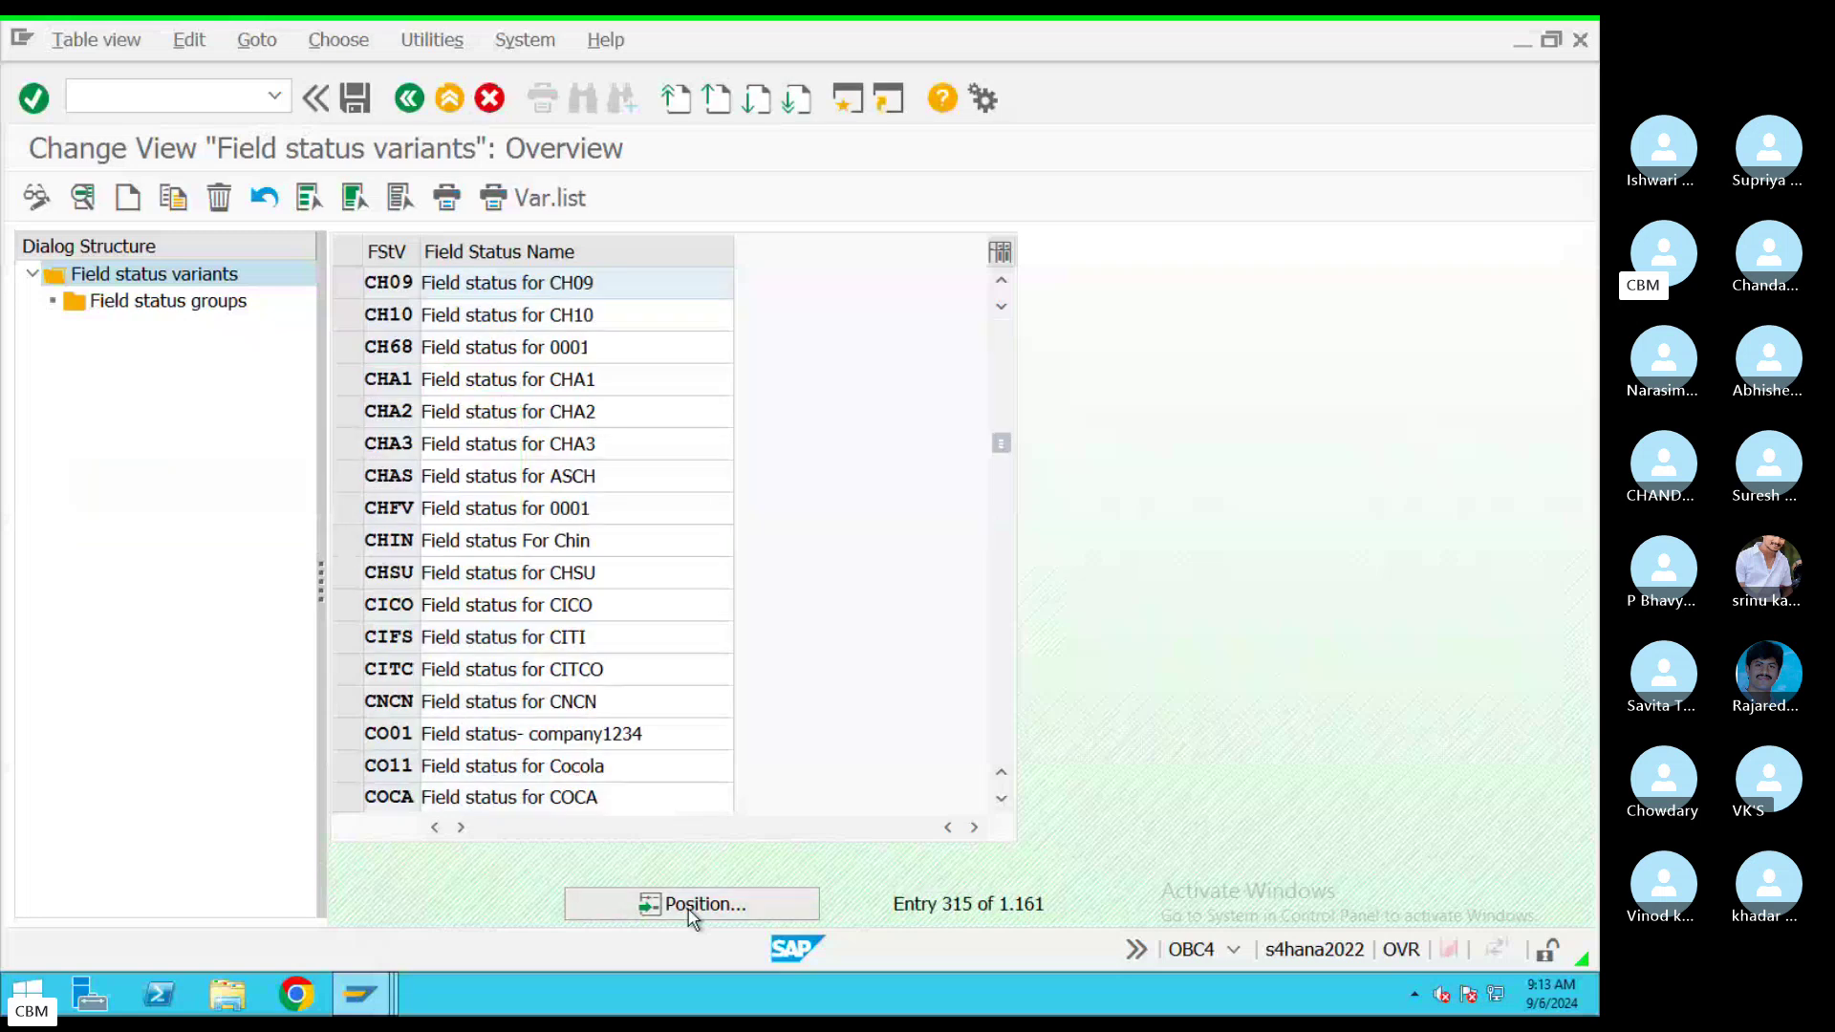
{"action": "left_click", "coordinate": [347, 283]}
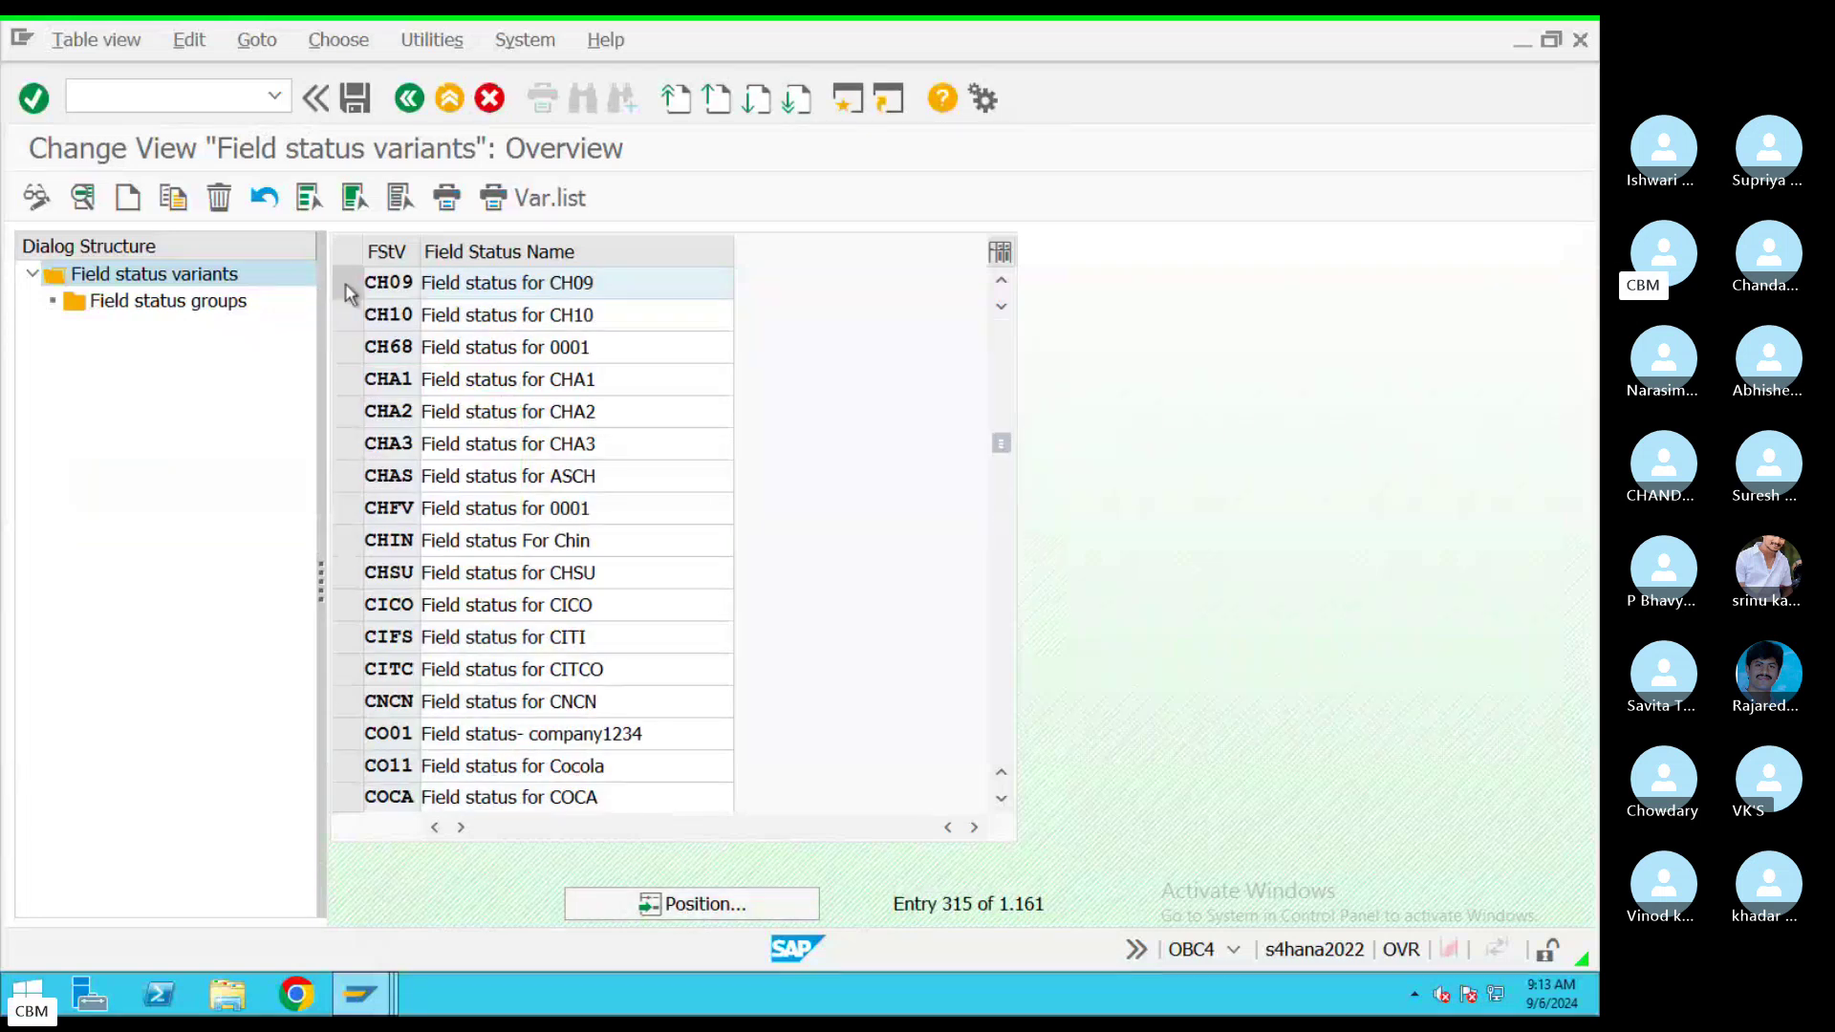
{"action": "double_click", "coordinate": [174, 304]}
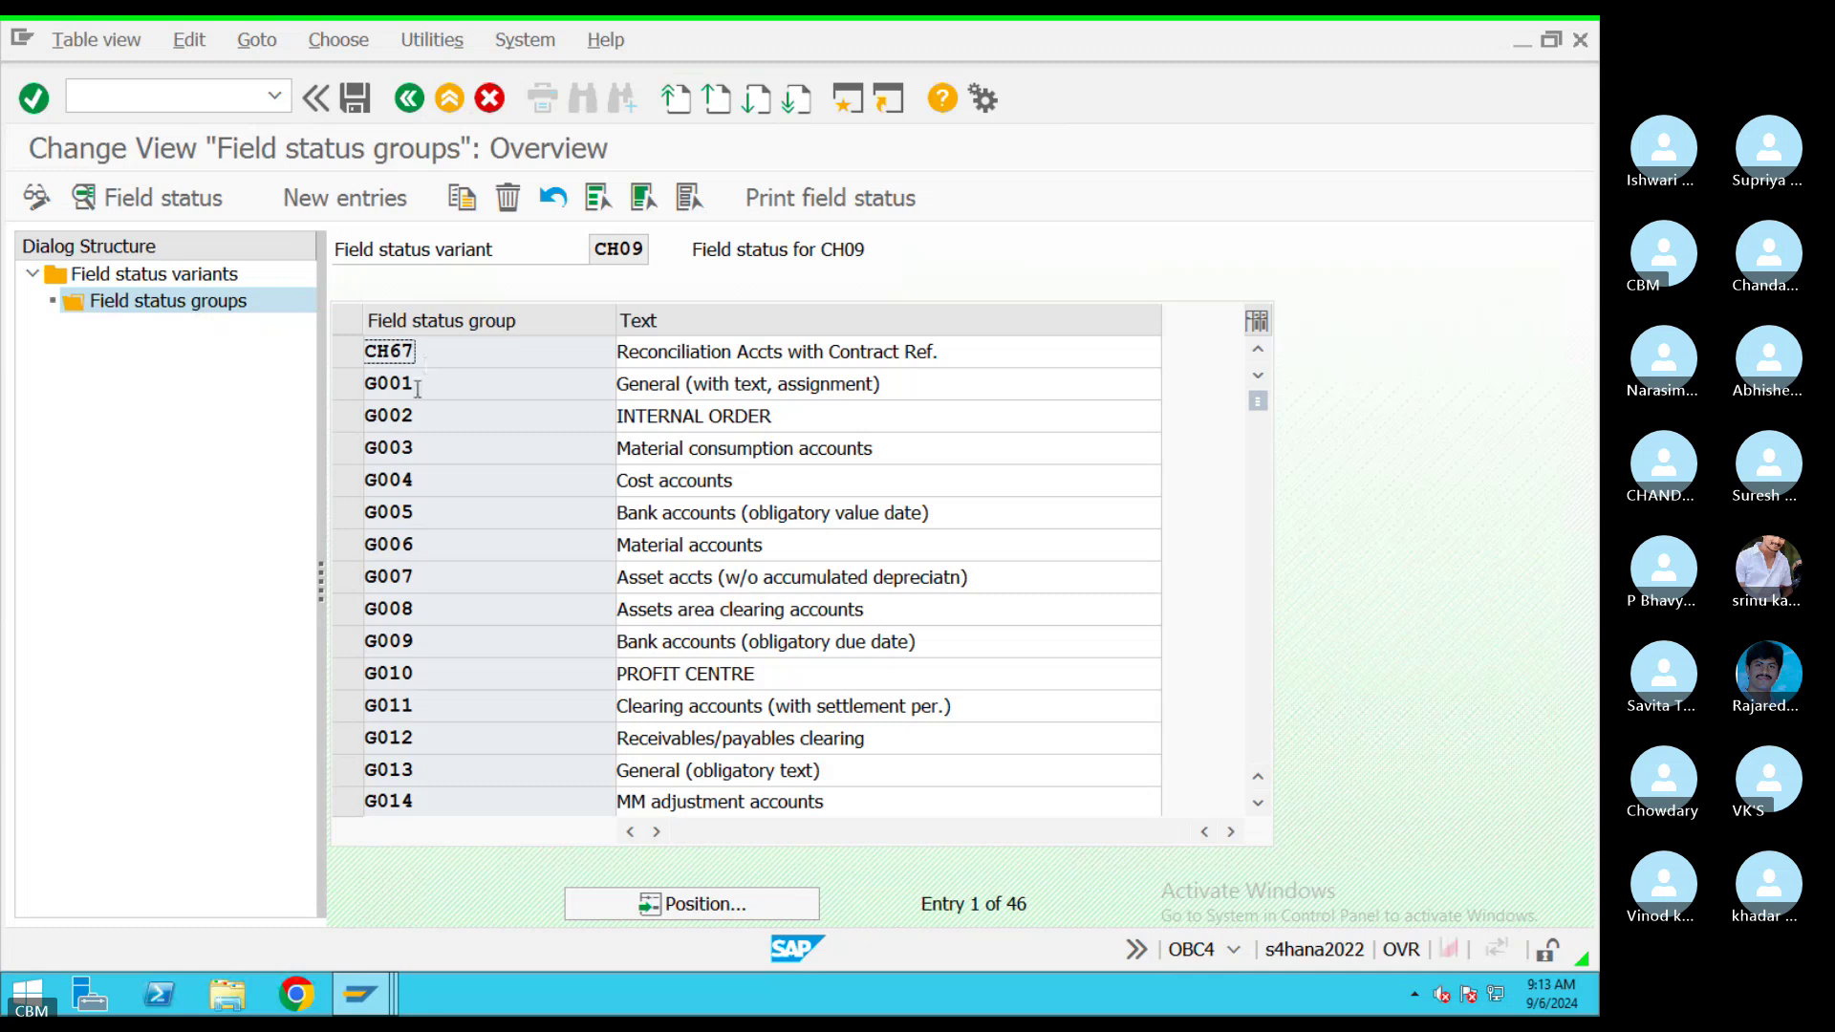
Set the Text field to optional entry in the General Data of field status group G001 and save
{"action": "double_click", "coordinate": [418, 387]}
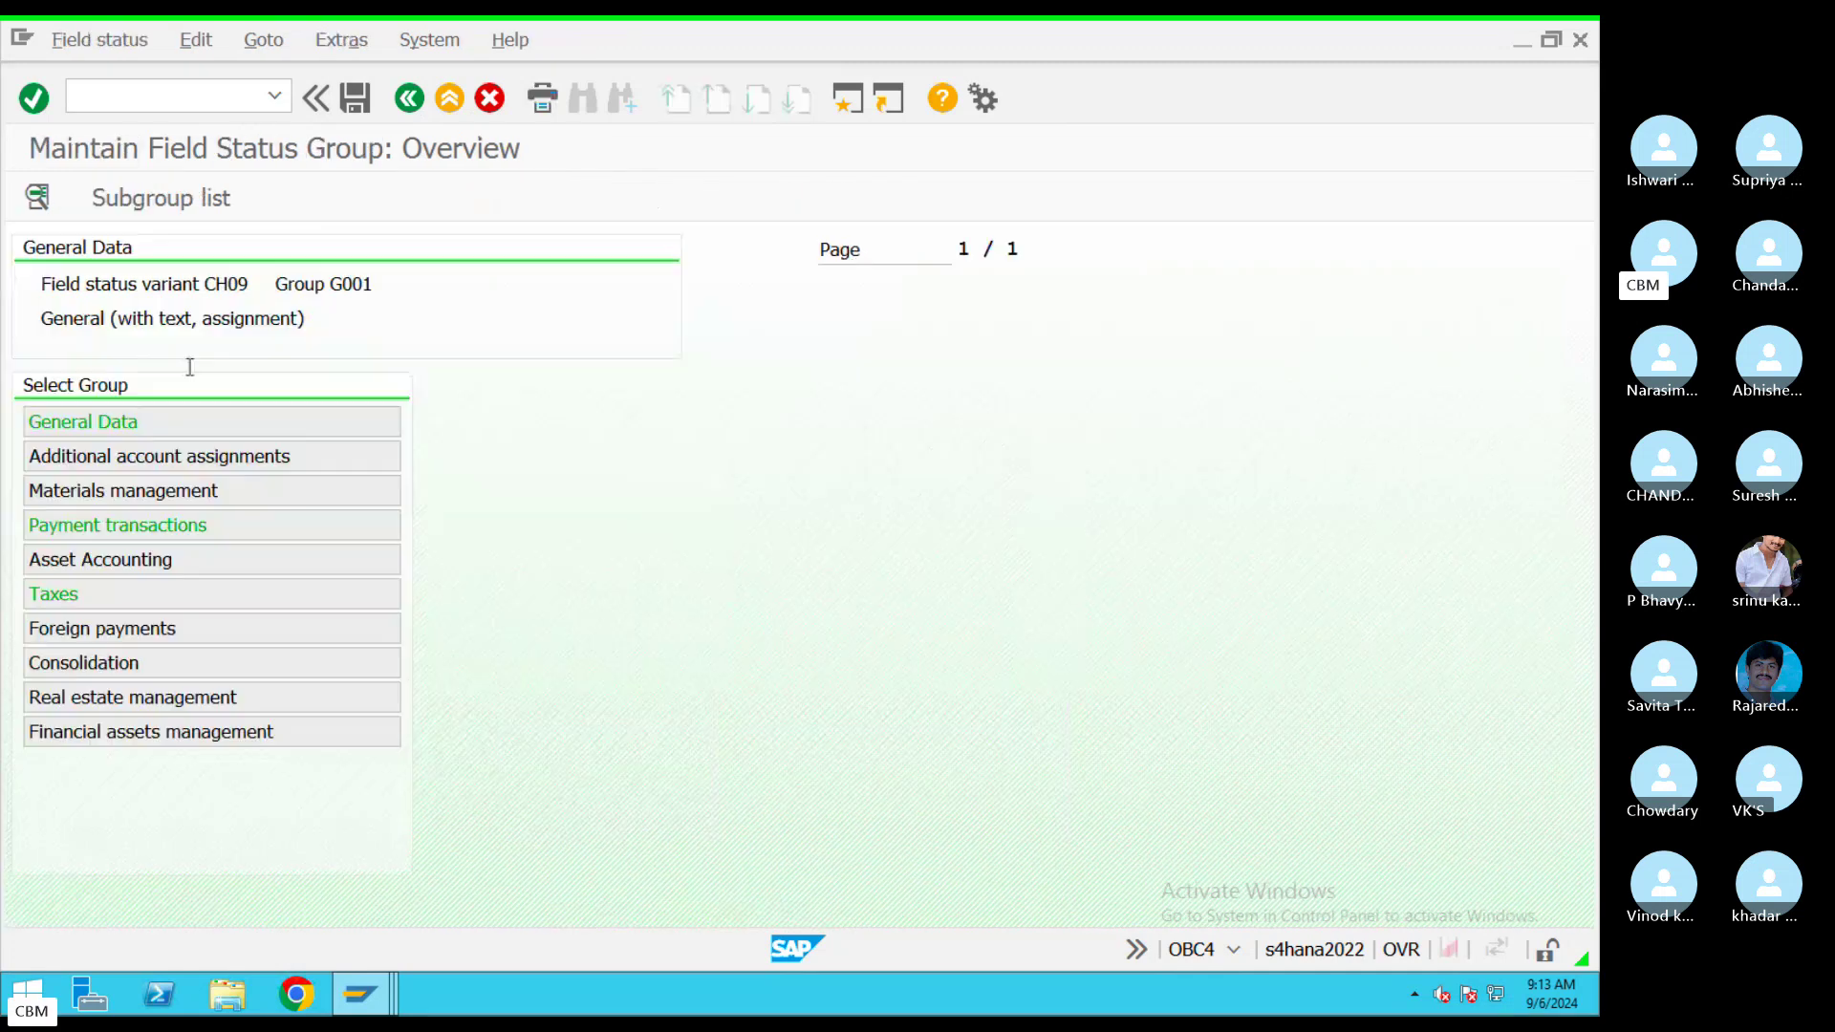
{"action": "double_click", "coordinate": [114, 425]}
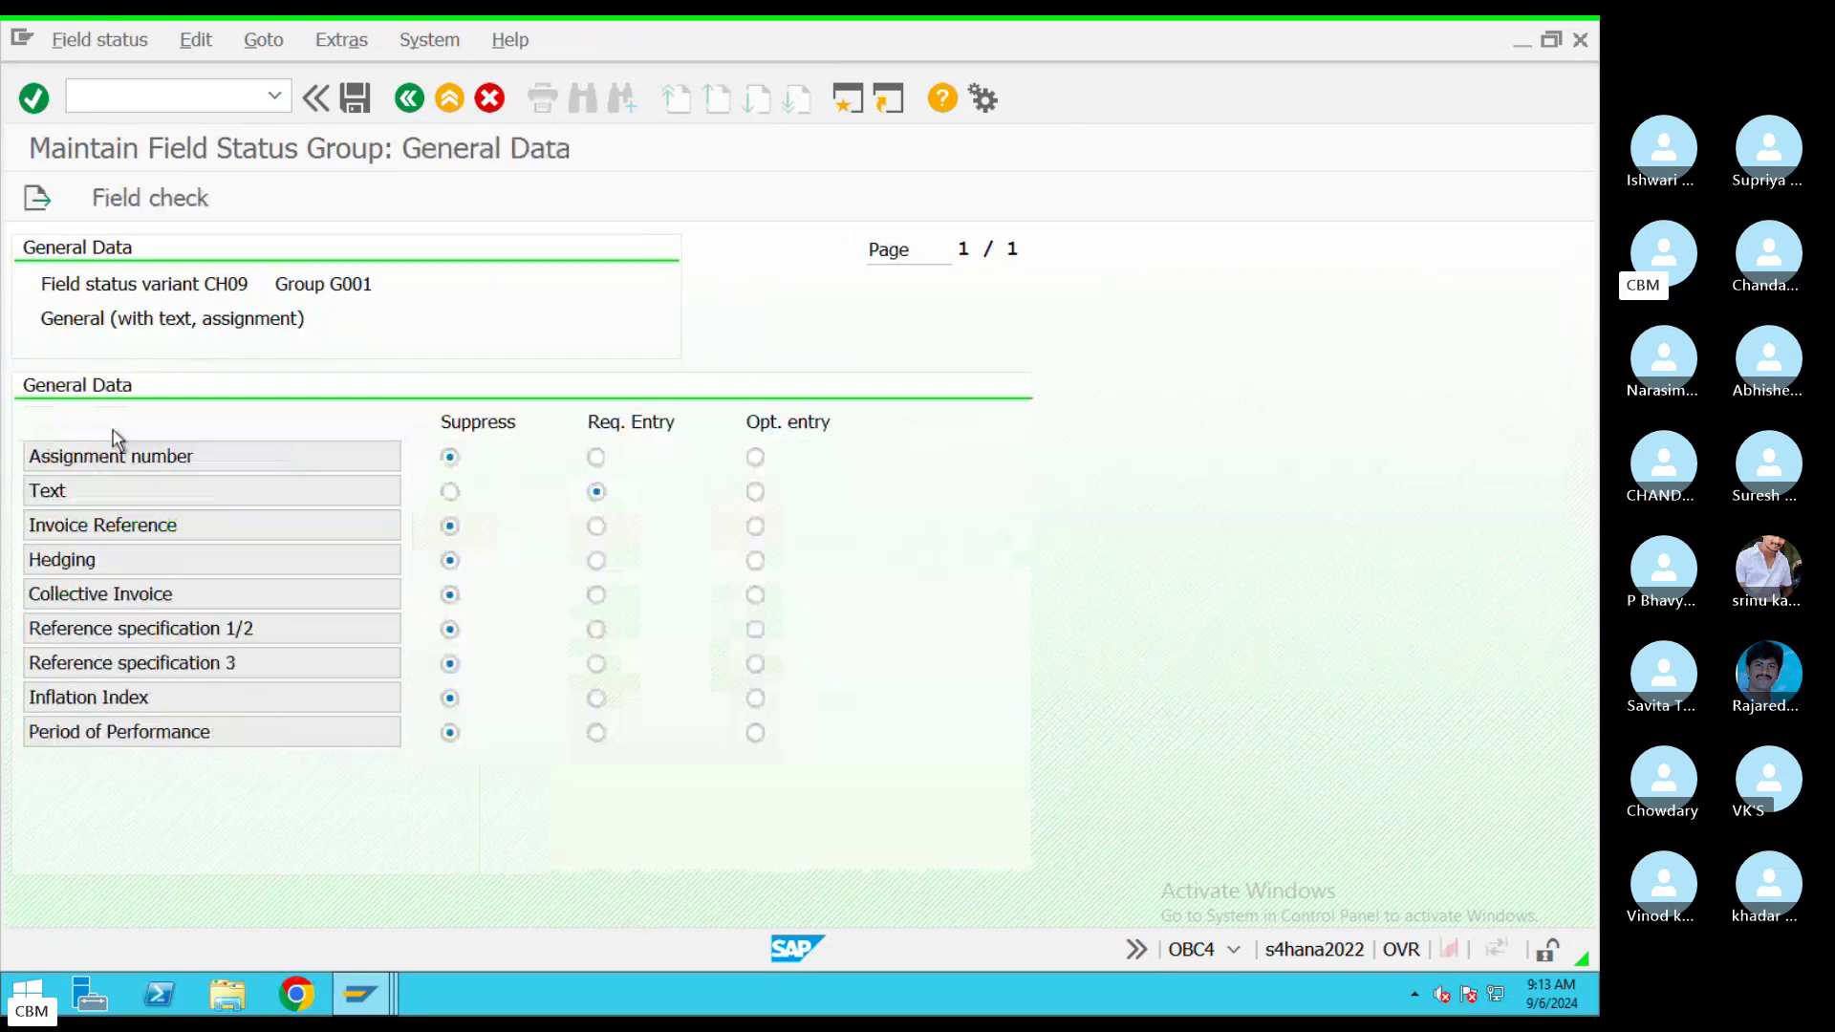
{"action": "double_click", "coordinate": [755, 492]}
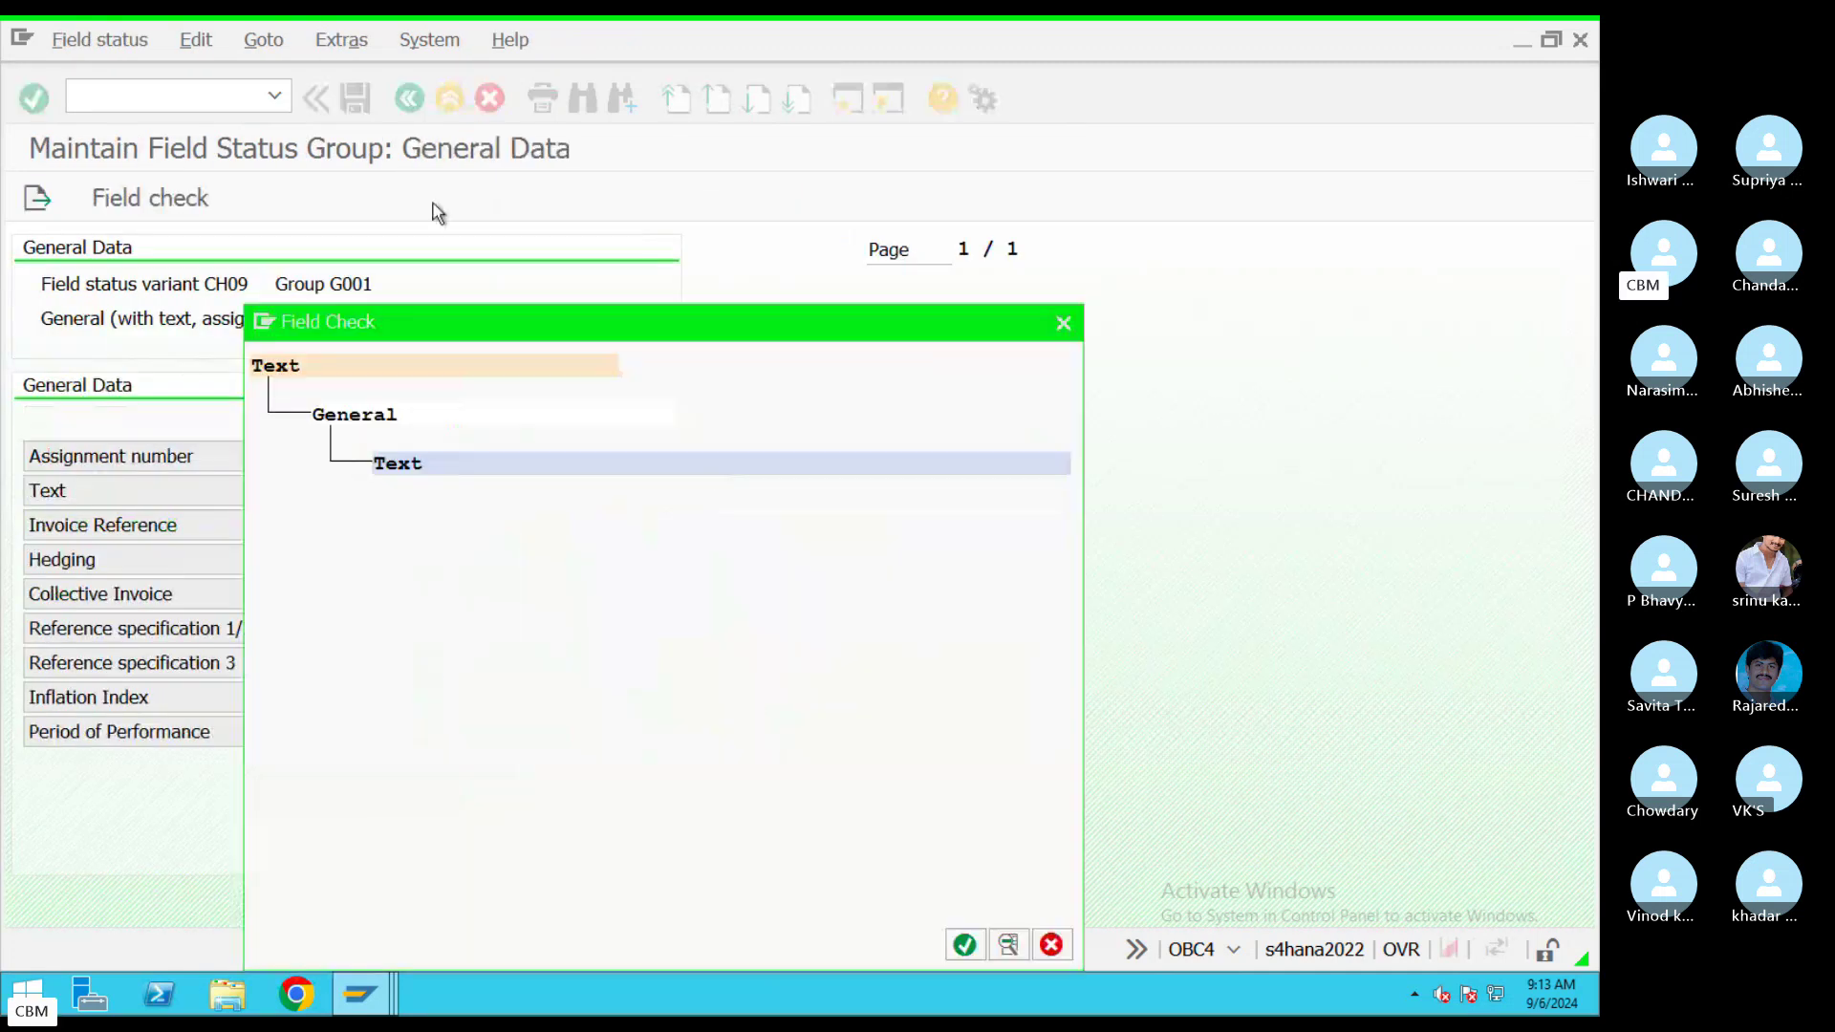
{"action": "left_click", "coordinate": [1064, 326]}
{"action": "left_click", "coordinate": [359, 98]}
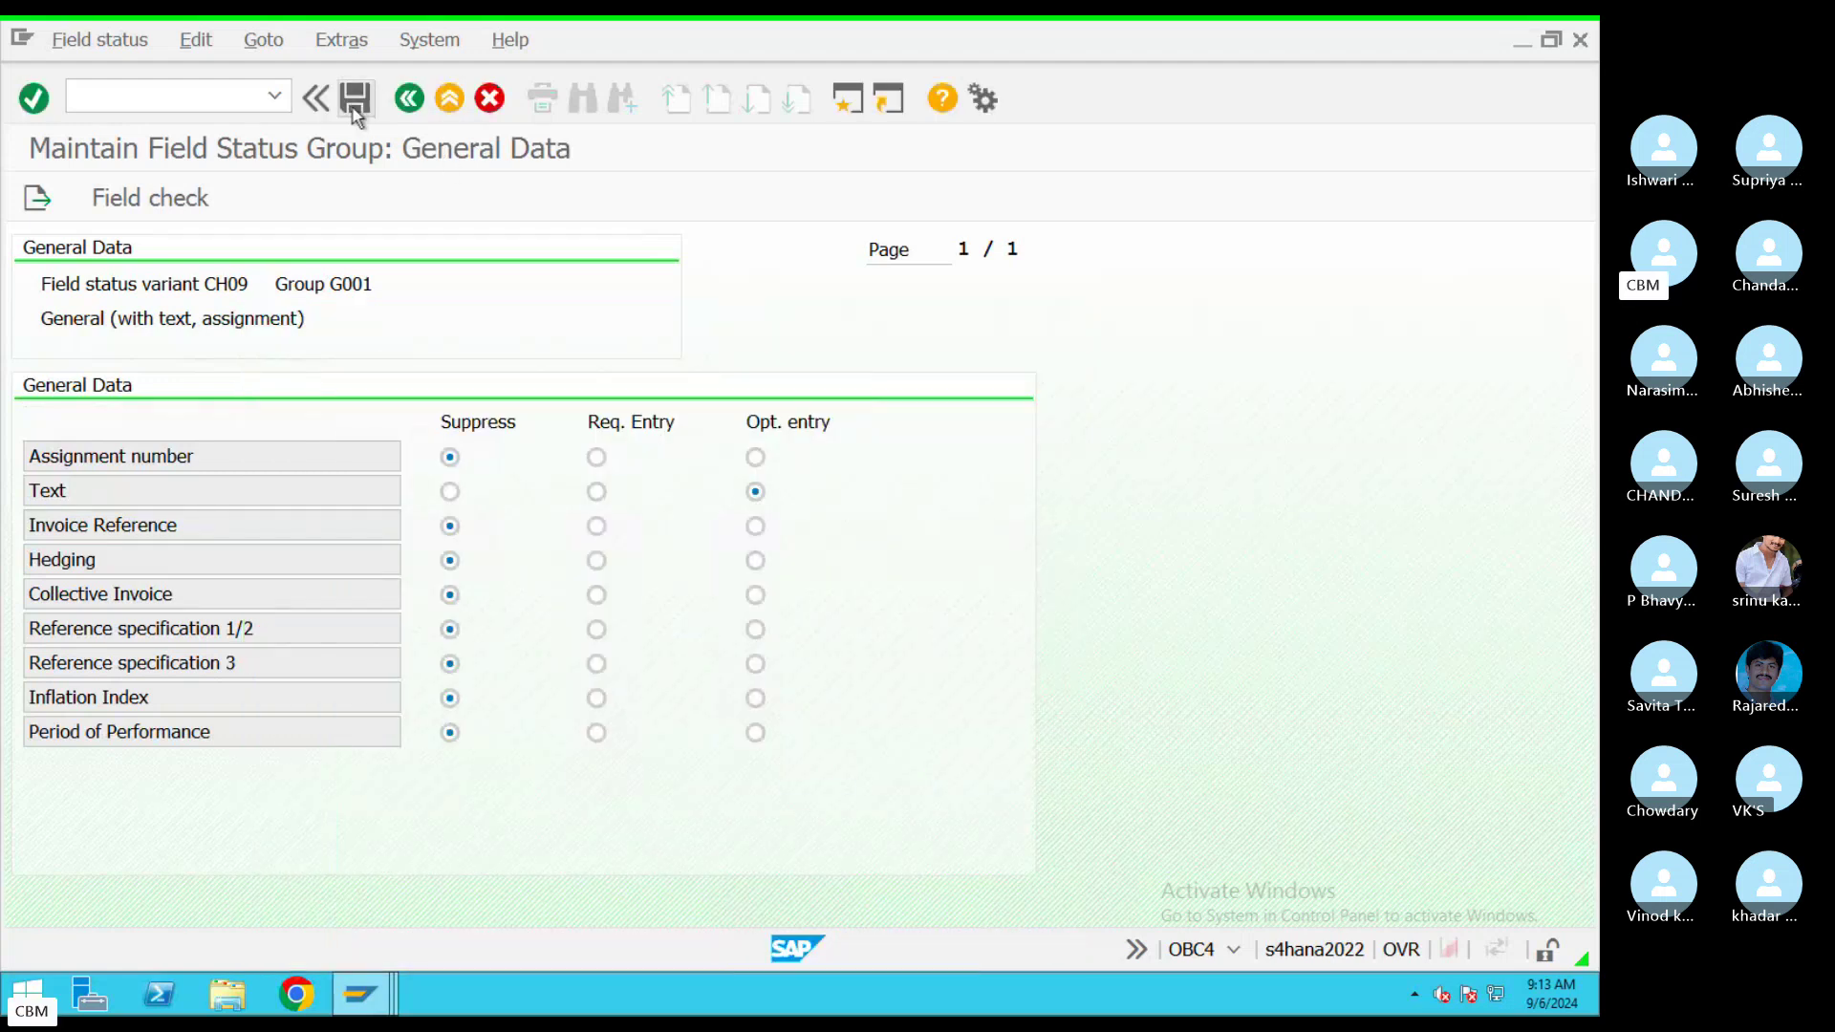
{"action": "key", "text": "Return"}
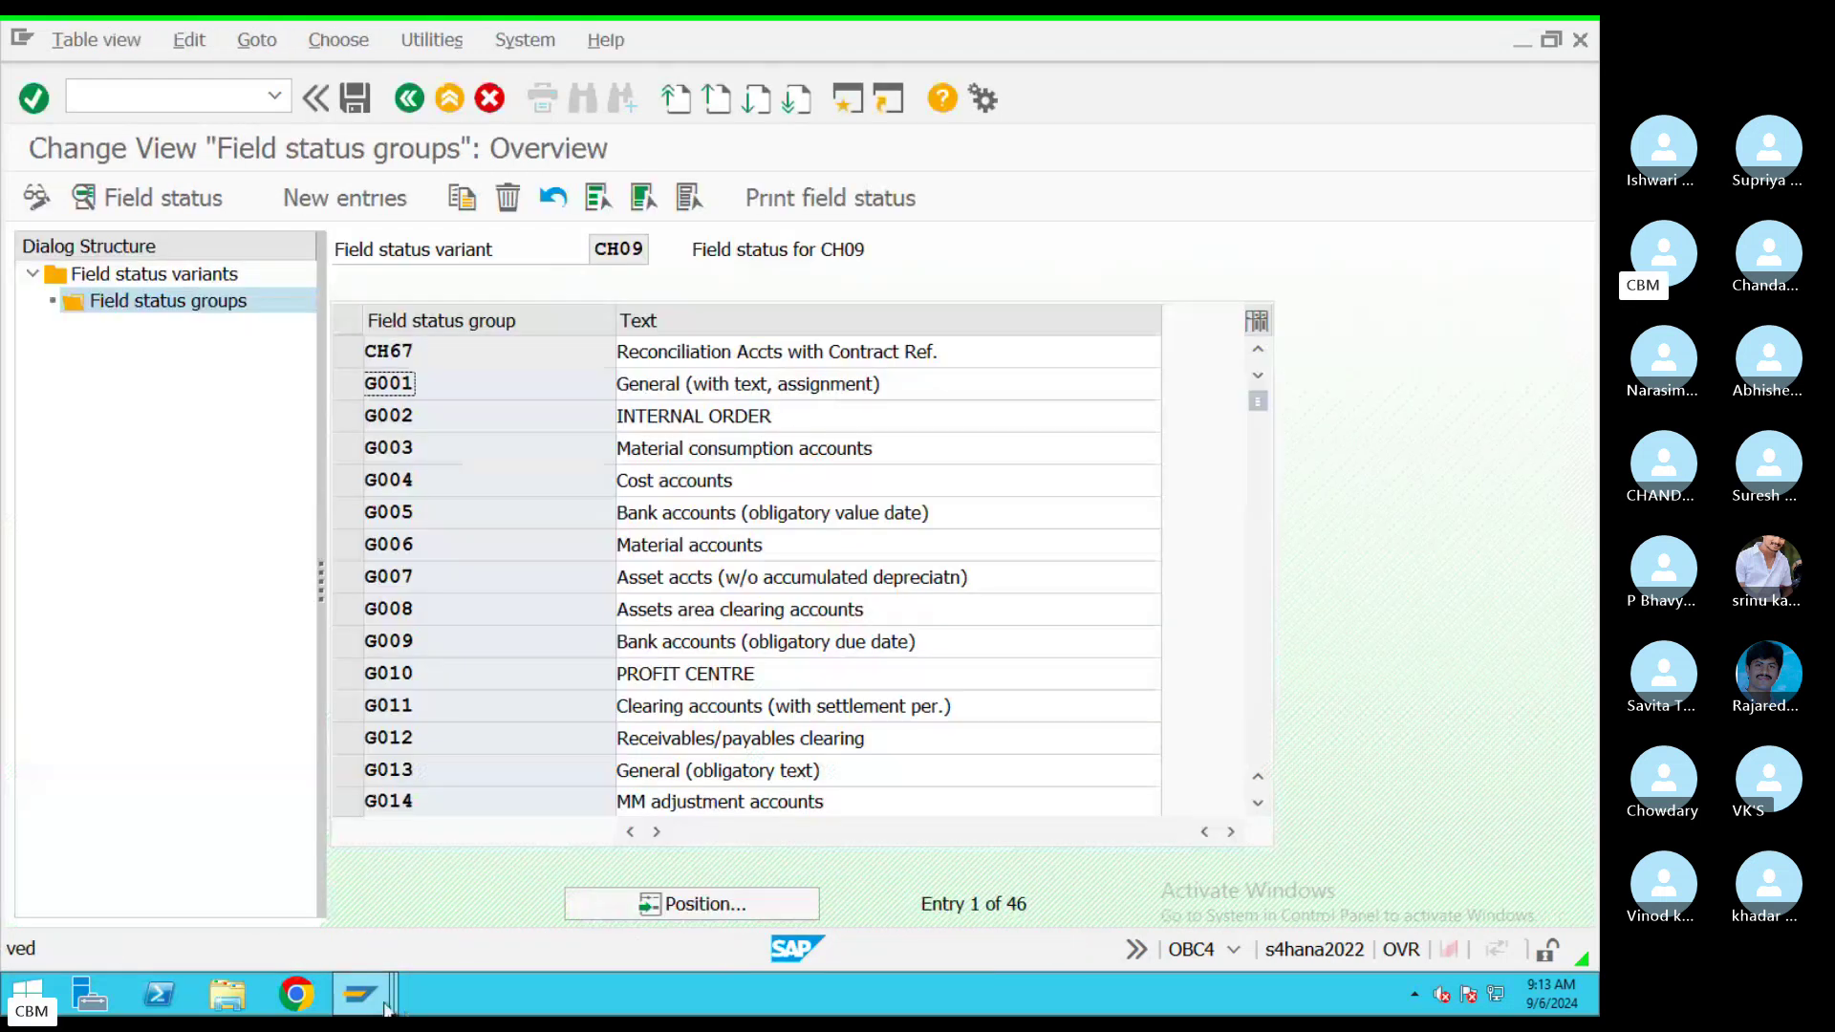
Switch to the open purchase order goods receipt session, try to check and post the receipt, and close the log
{"action": "mouse_move", "coordinate": [360, 994]}
{"action": "left_click", "coordinate": [1124, 941]}
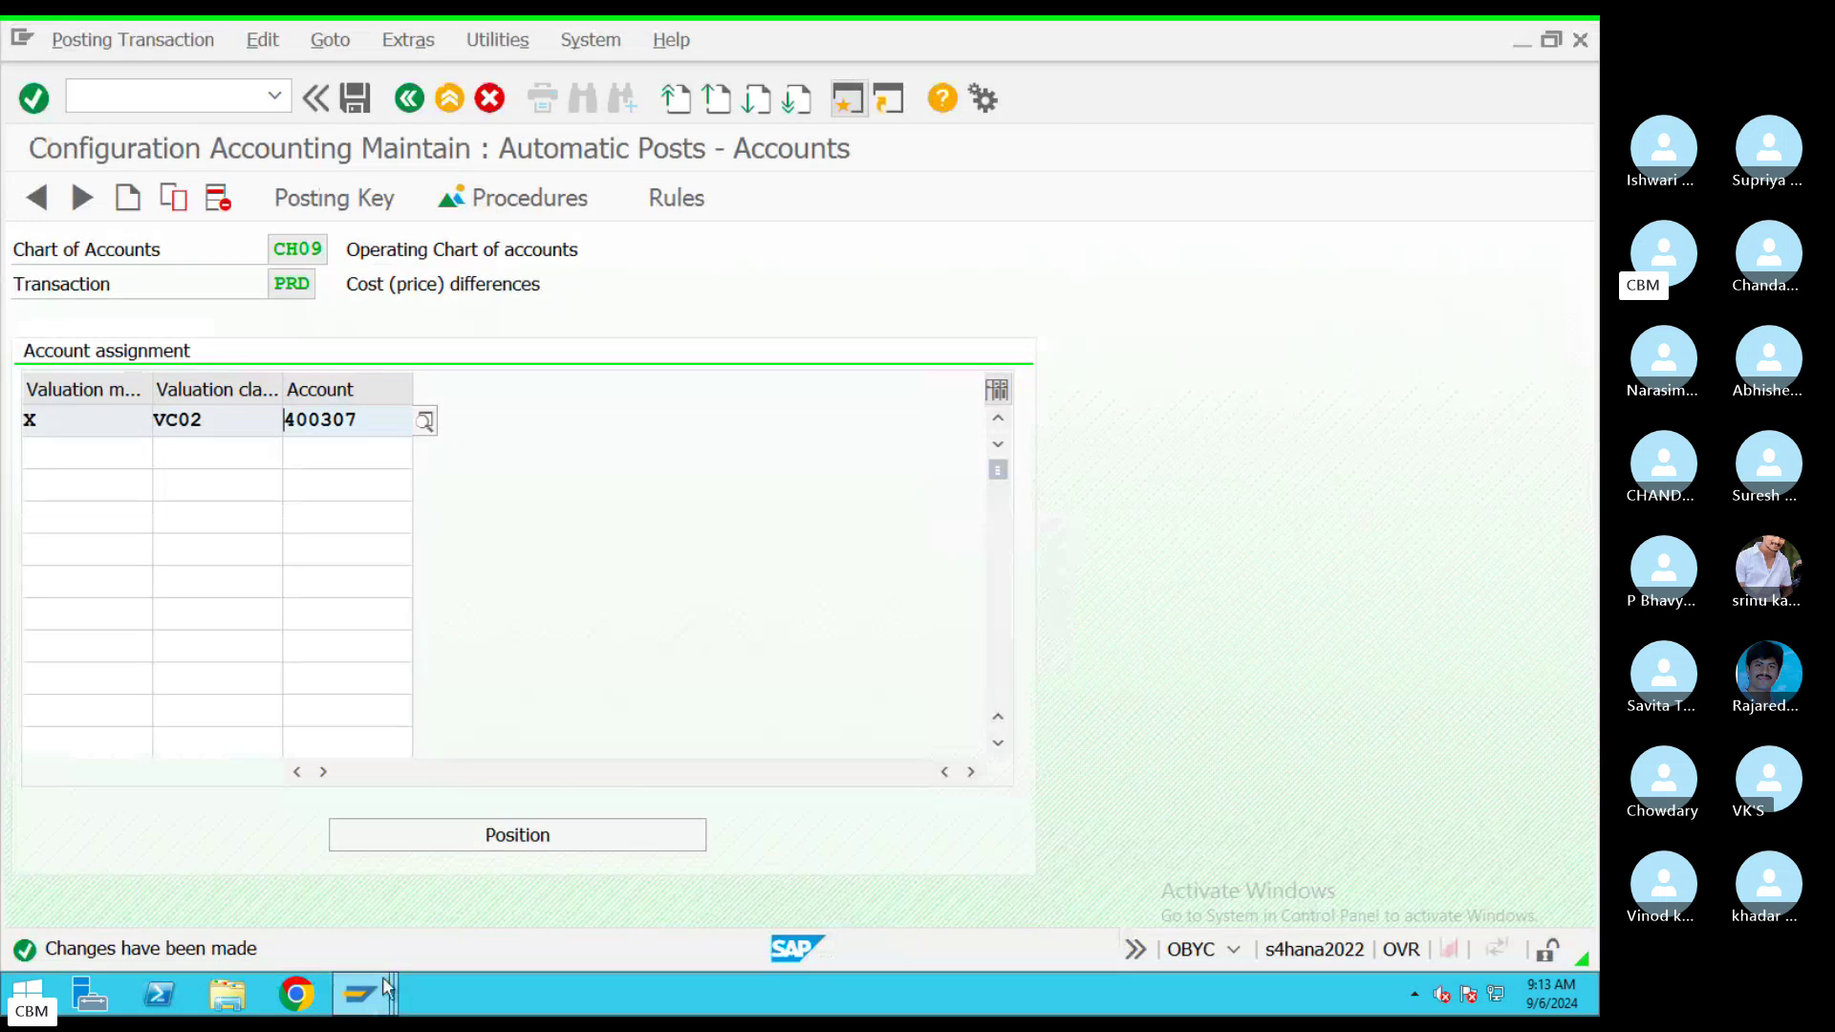
{"action": "mouse_move", "coordinate": [360, 994]}
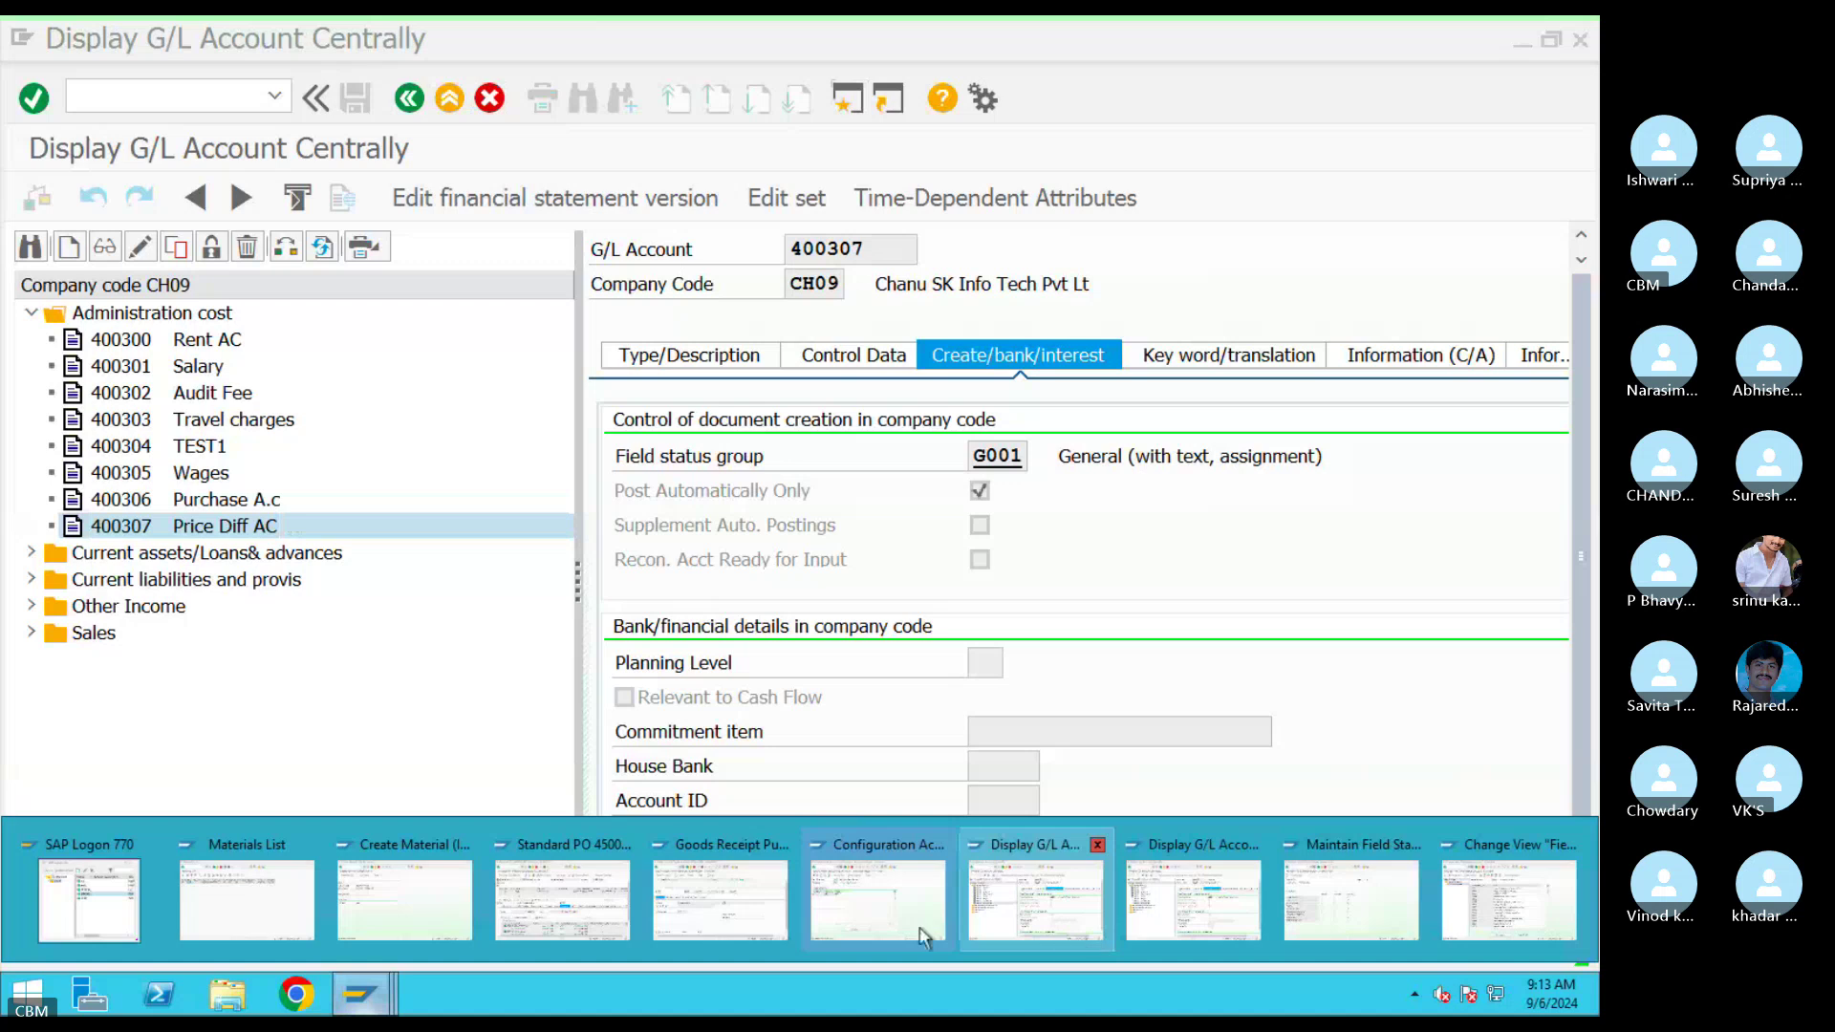
{"action": "left_click", "coordinate": [702, 932]}
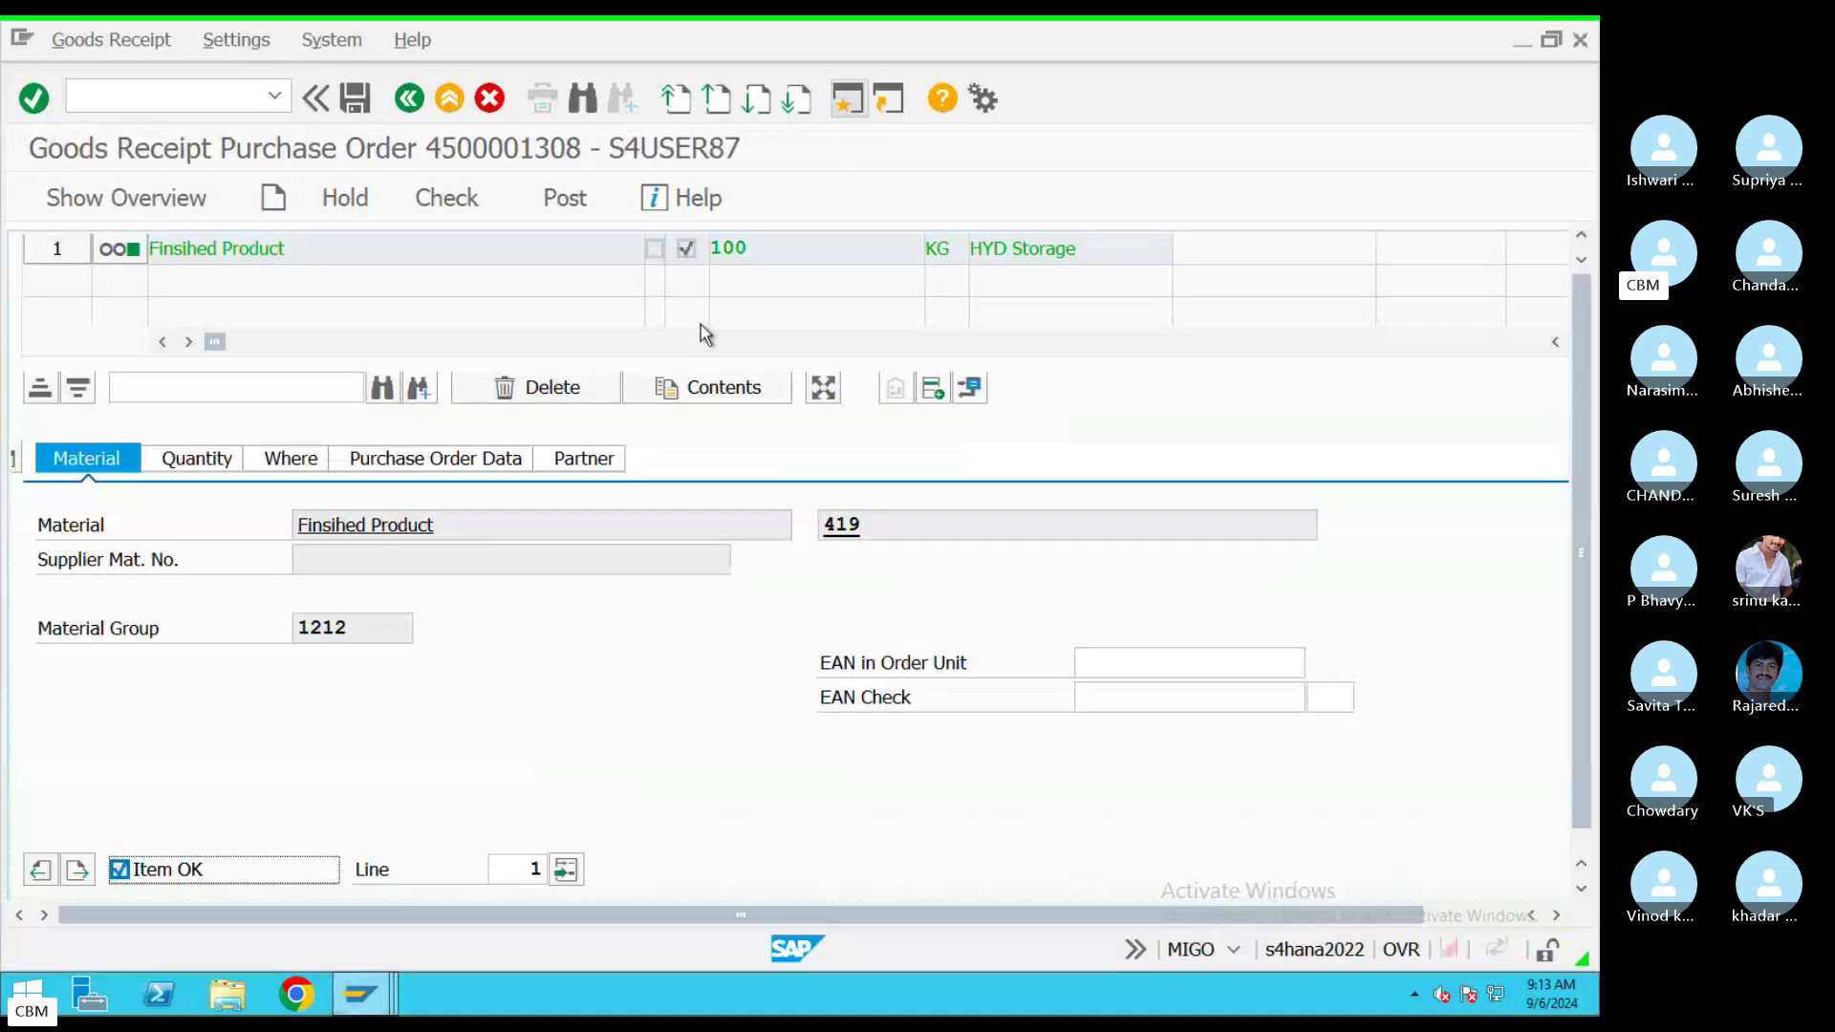
{"action": "left_click", "coordinate": [445, 197]}
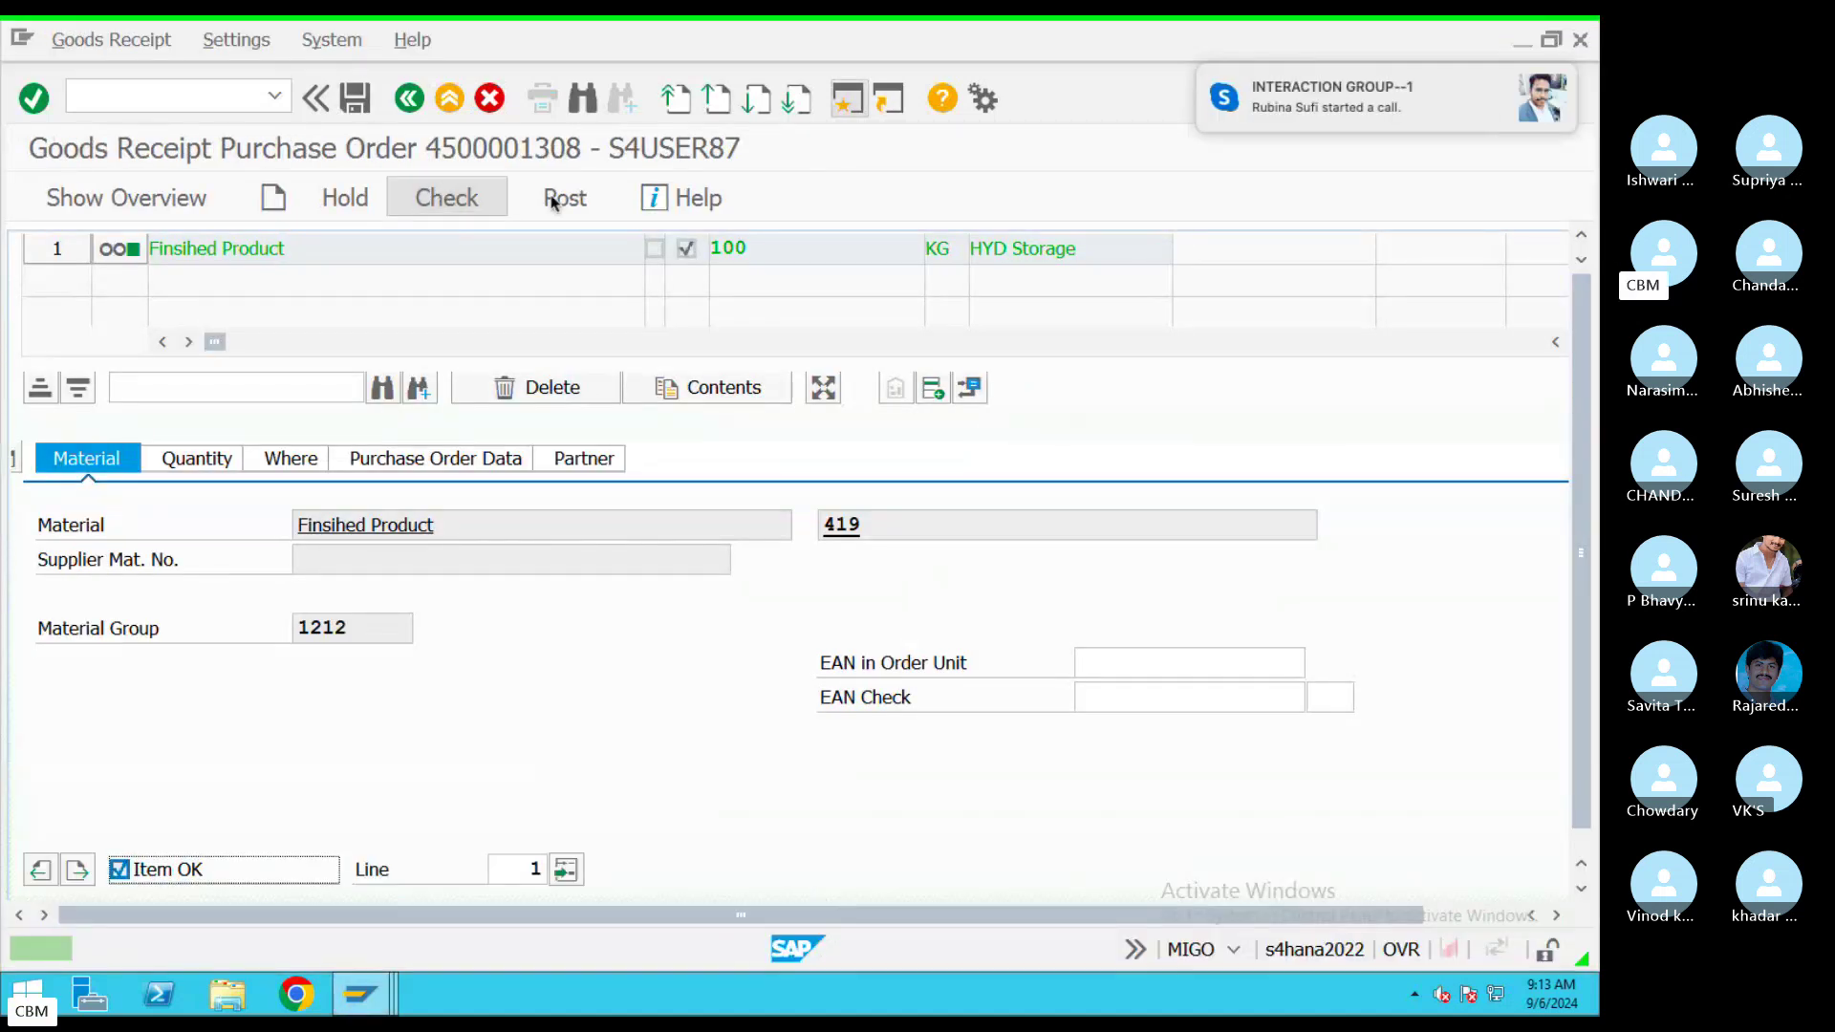
{"action": "left_click", "coordinate": [554, 199]}
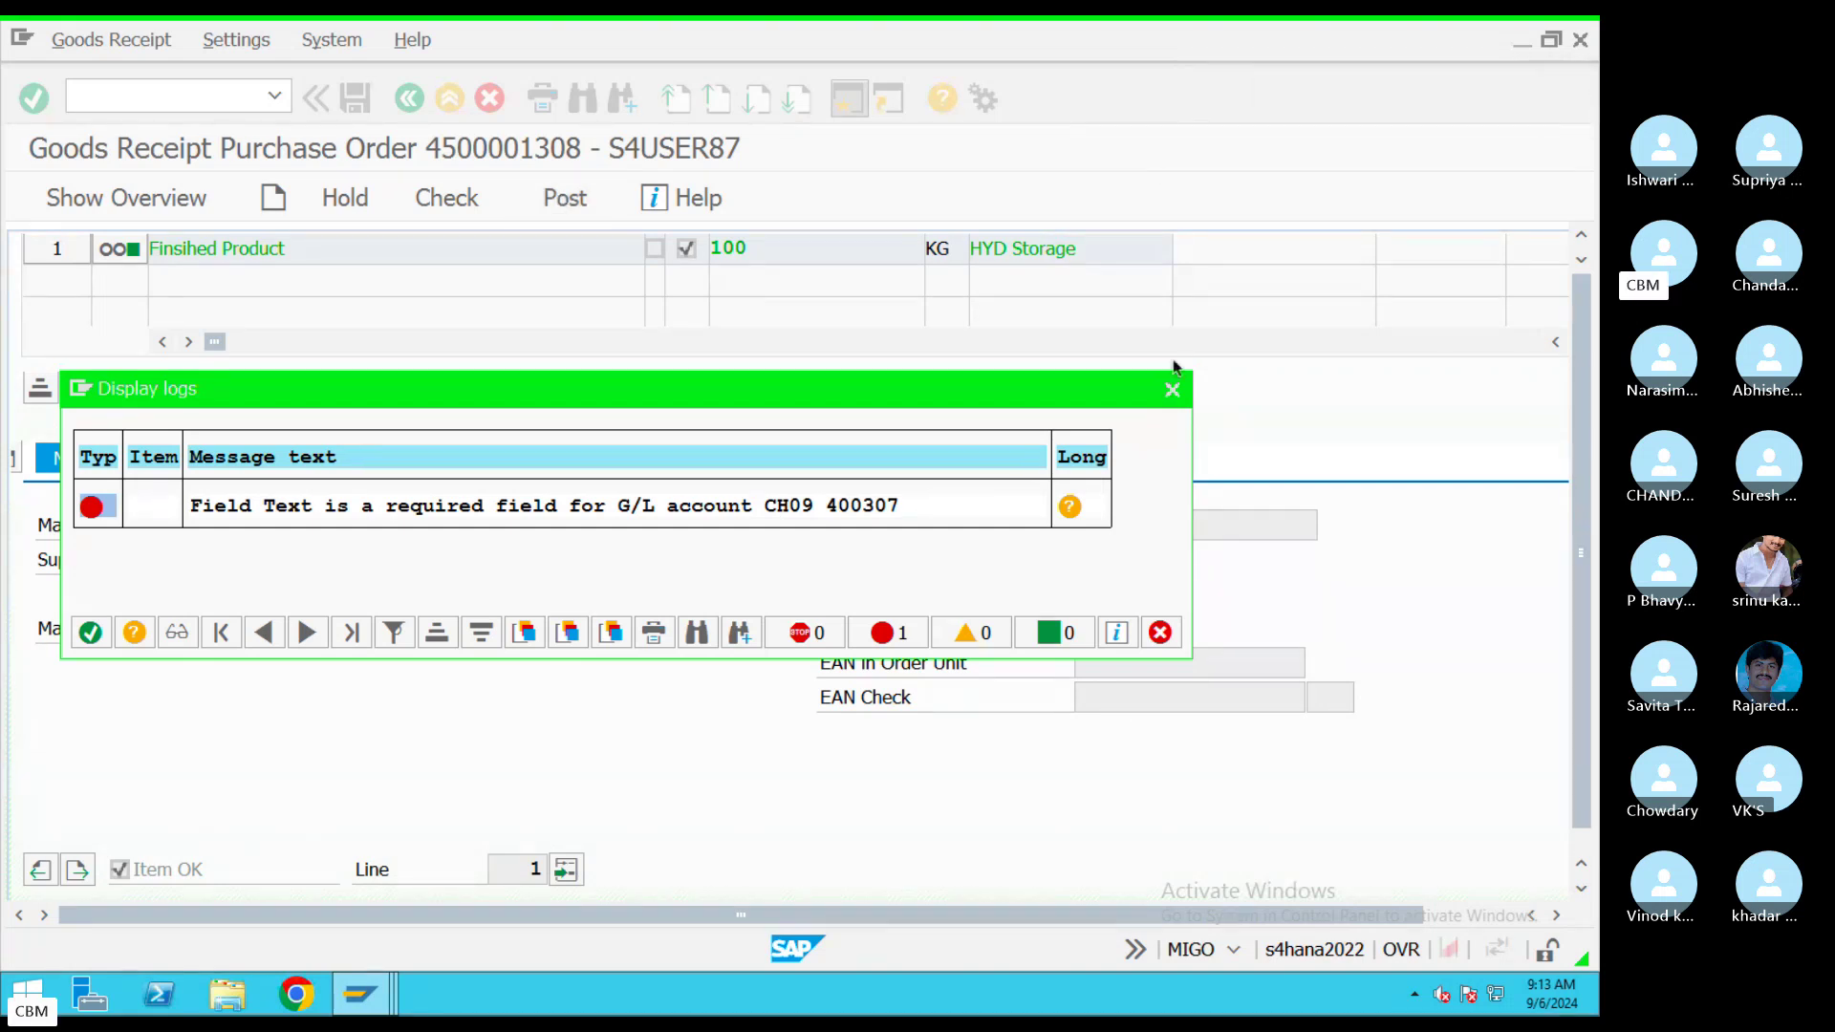
{"action": "left_click", "coordinate": [1172, 390]}
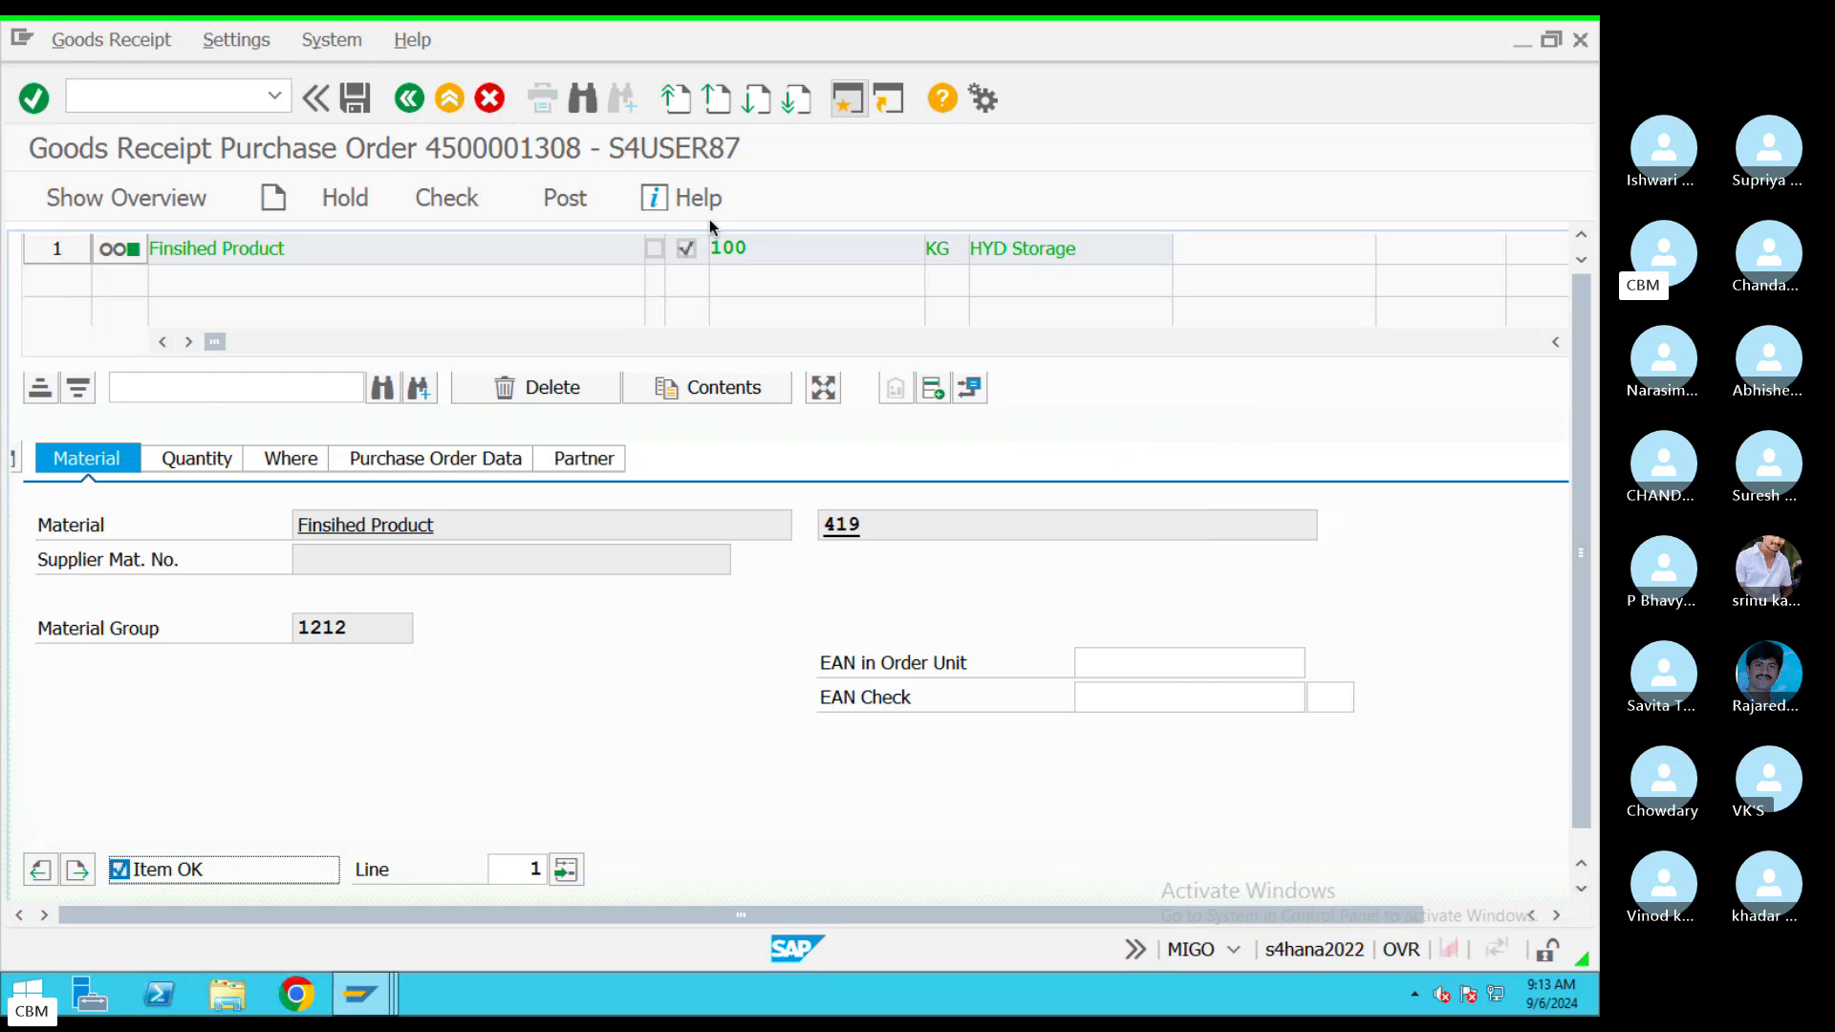
Exit the goods receipt without saving, restart transaction MIGO, and load the same purchase order
{"action": "left_click", "coordinate": [449, 99]}
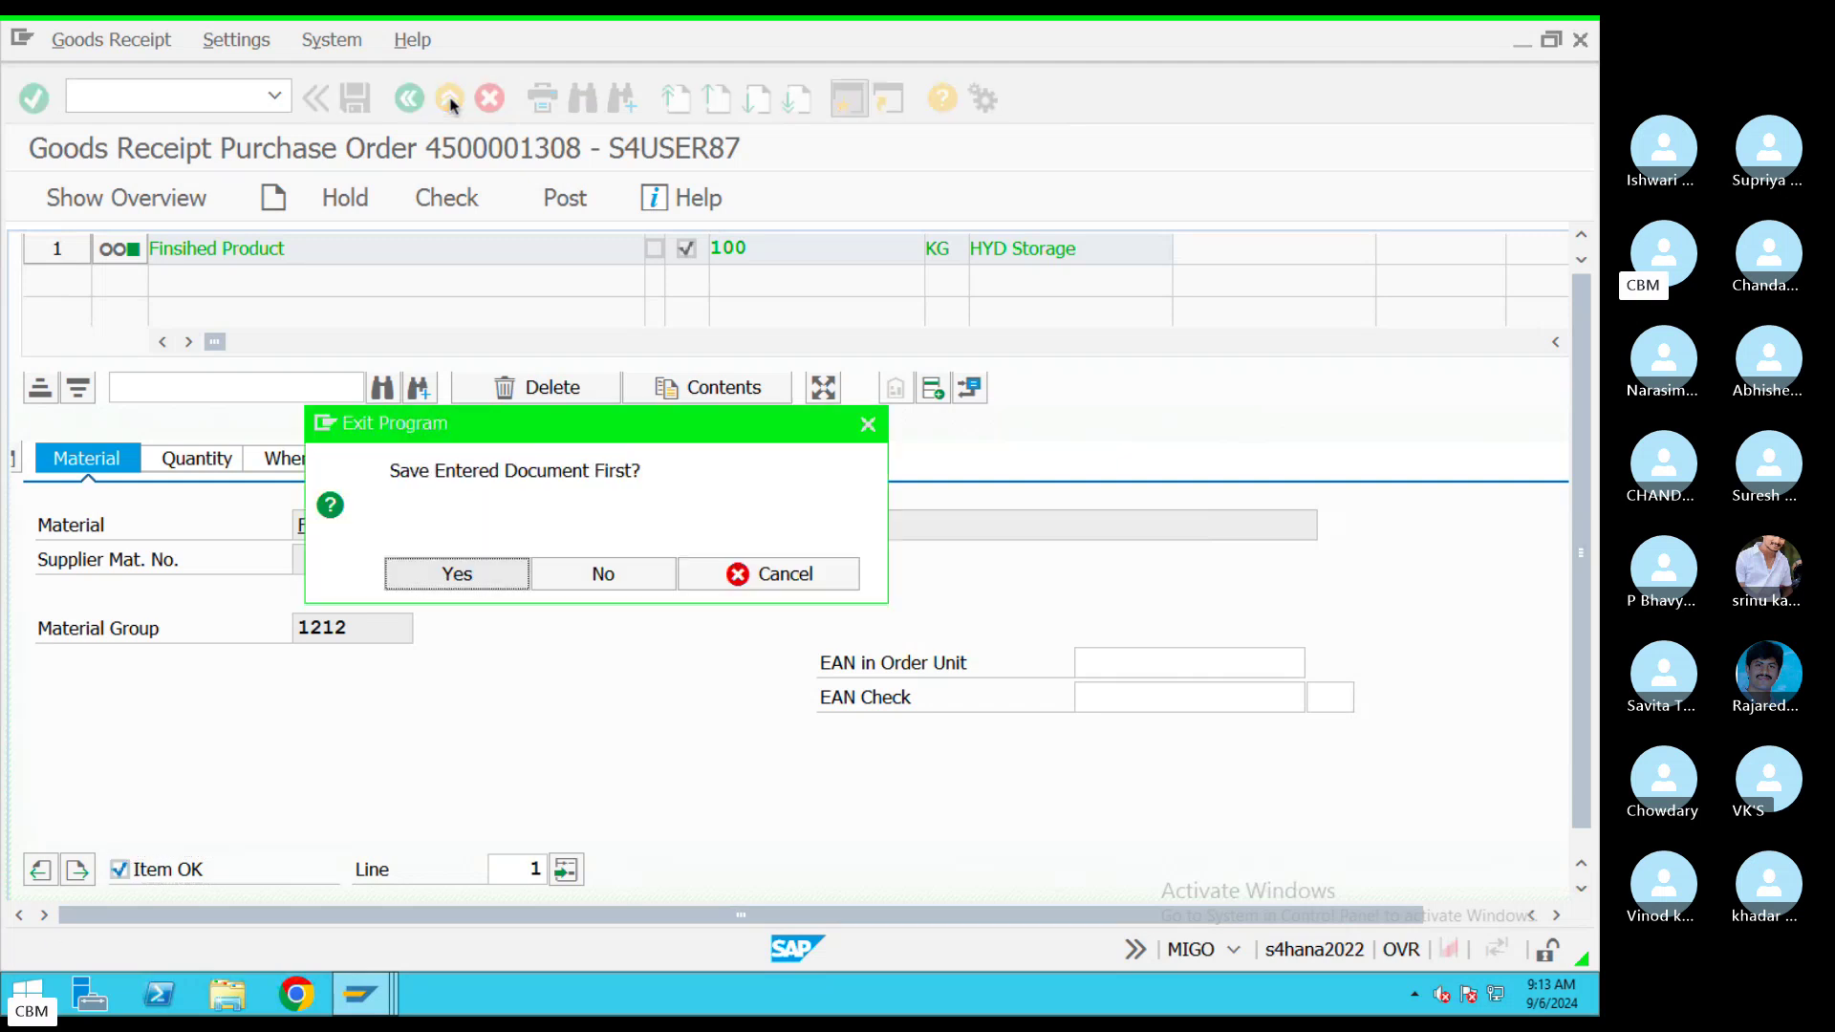
{"action": "left_click", "coordinate": [630, 576]}
{"action": "type", "text": "MIGO"}
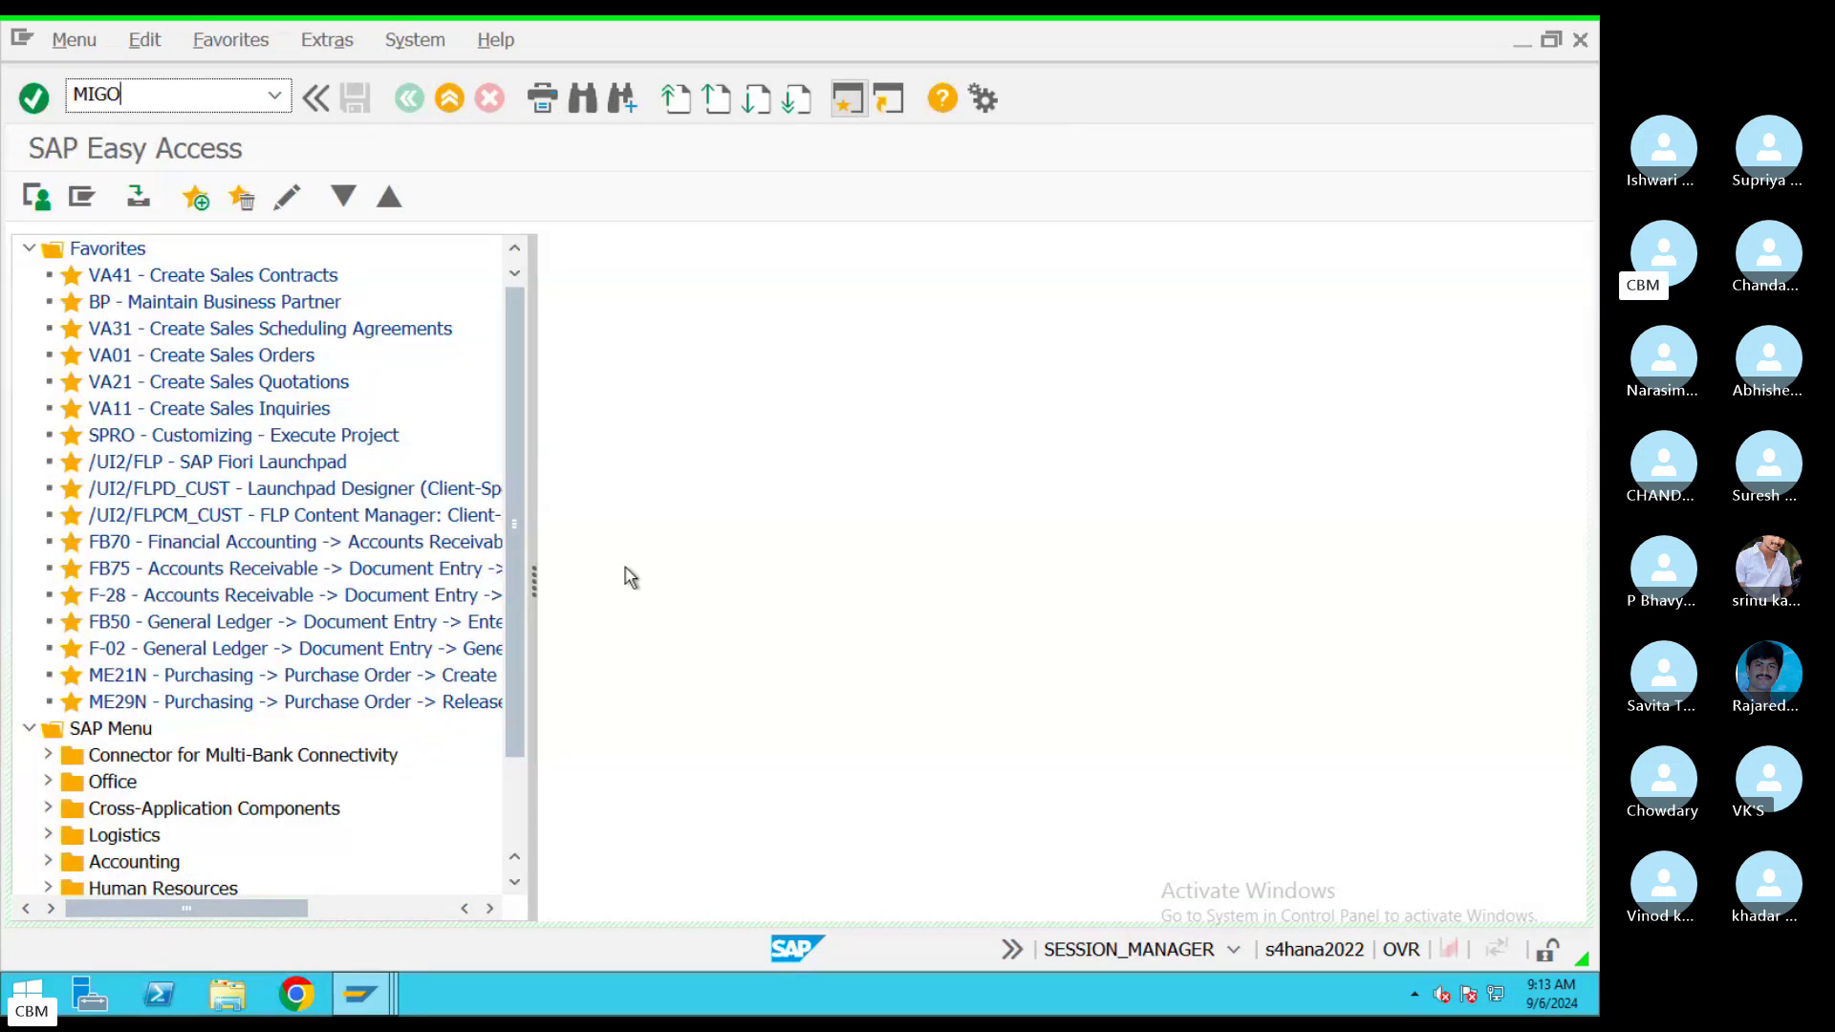
{"action": "key", "text": "Return"}
{"action": "key", "text": "BackSpace"}
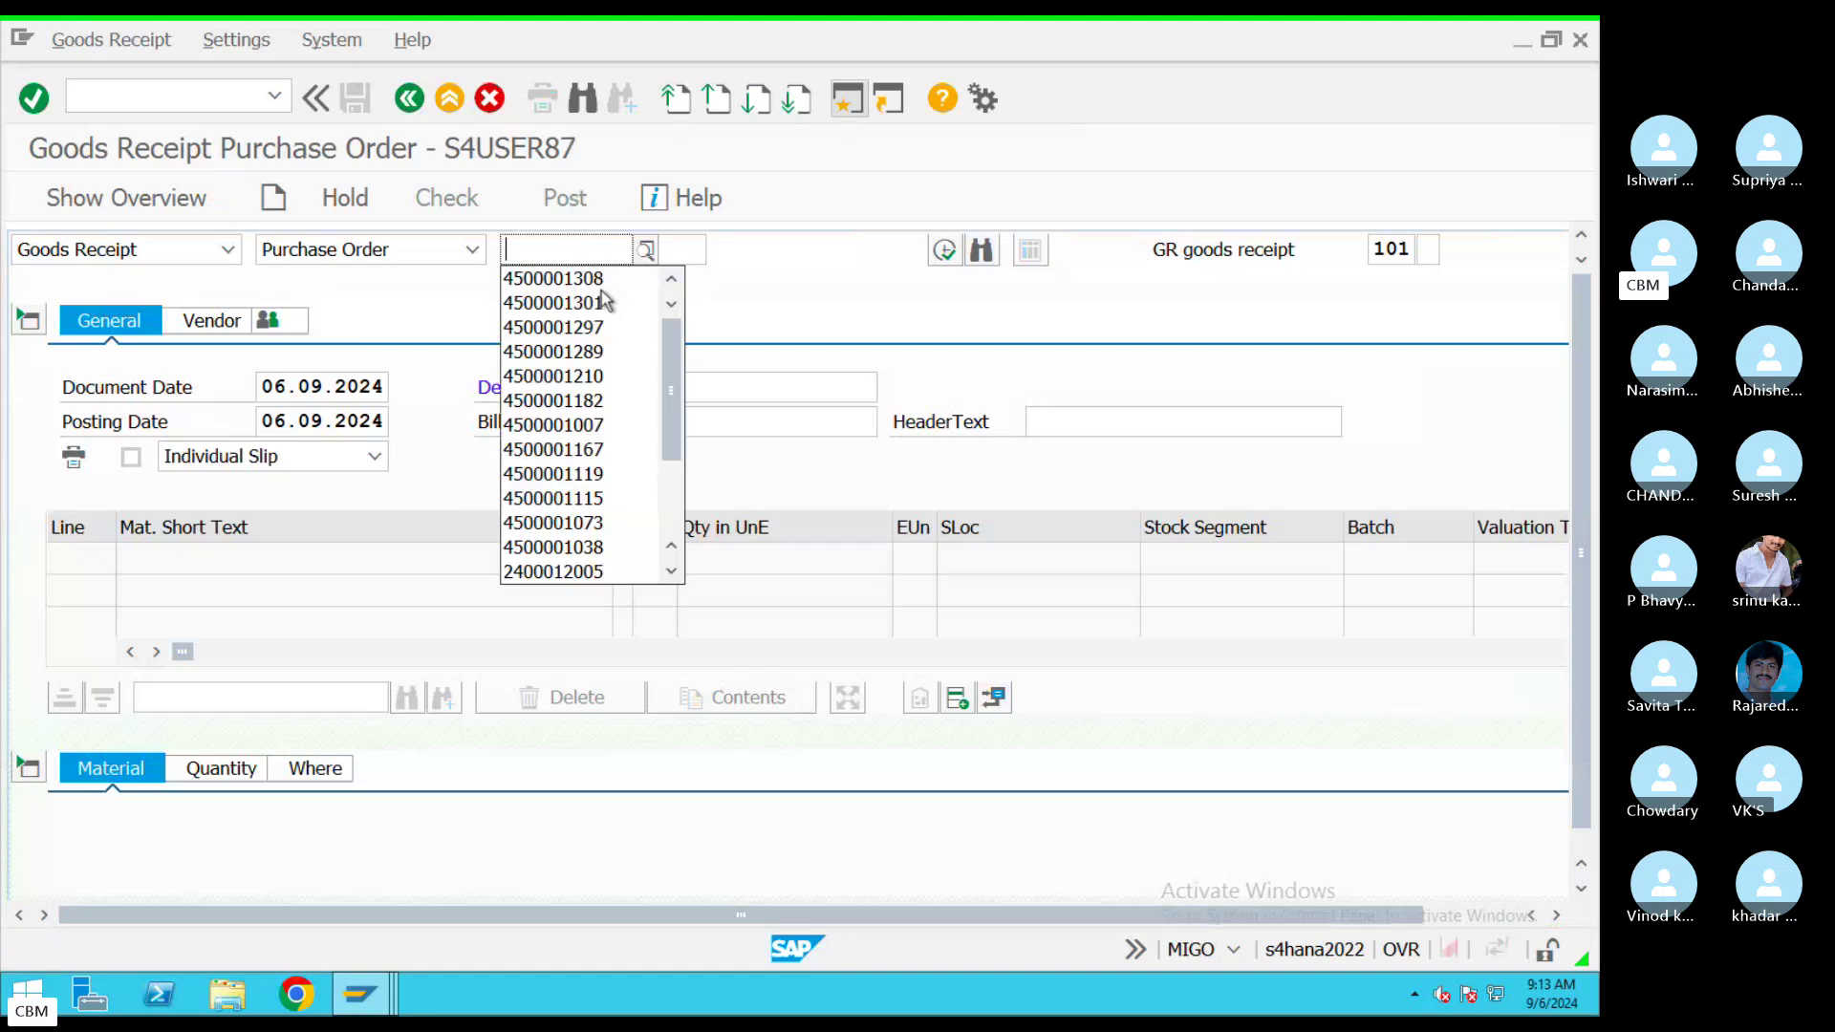
{"action": "left_click", "coordinate": [601, 283]}
{"action": "left_click", "coordinate": [944, 251]}
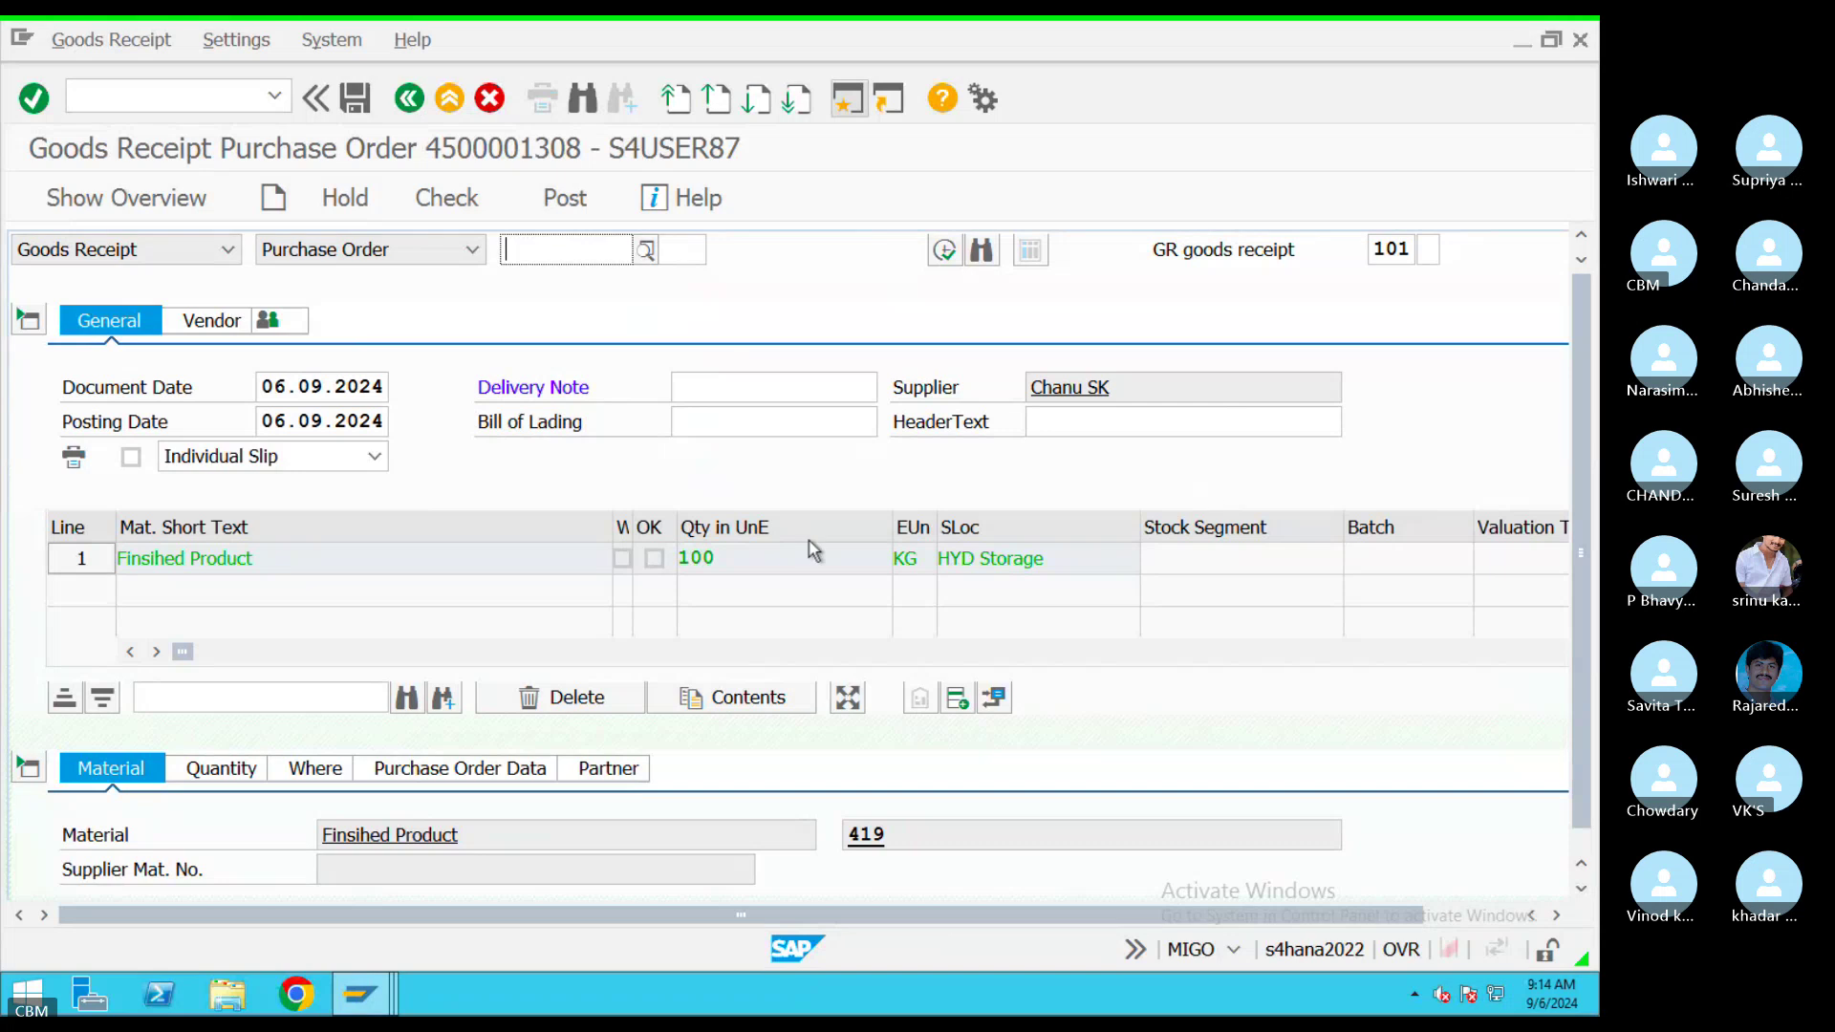
Enter DEL45454 as the delivery note of the goods receipt
{"action": "left_click", "coordinate": [790, 389]}
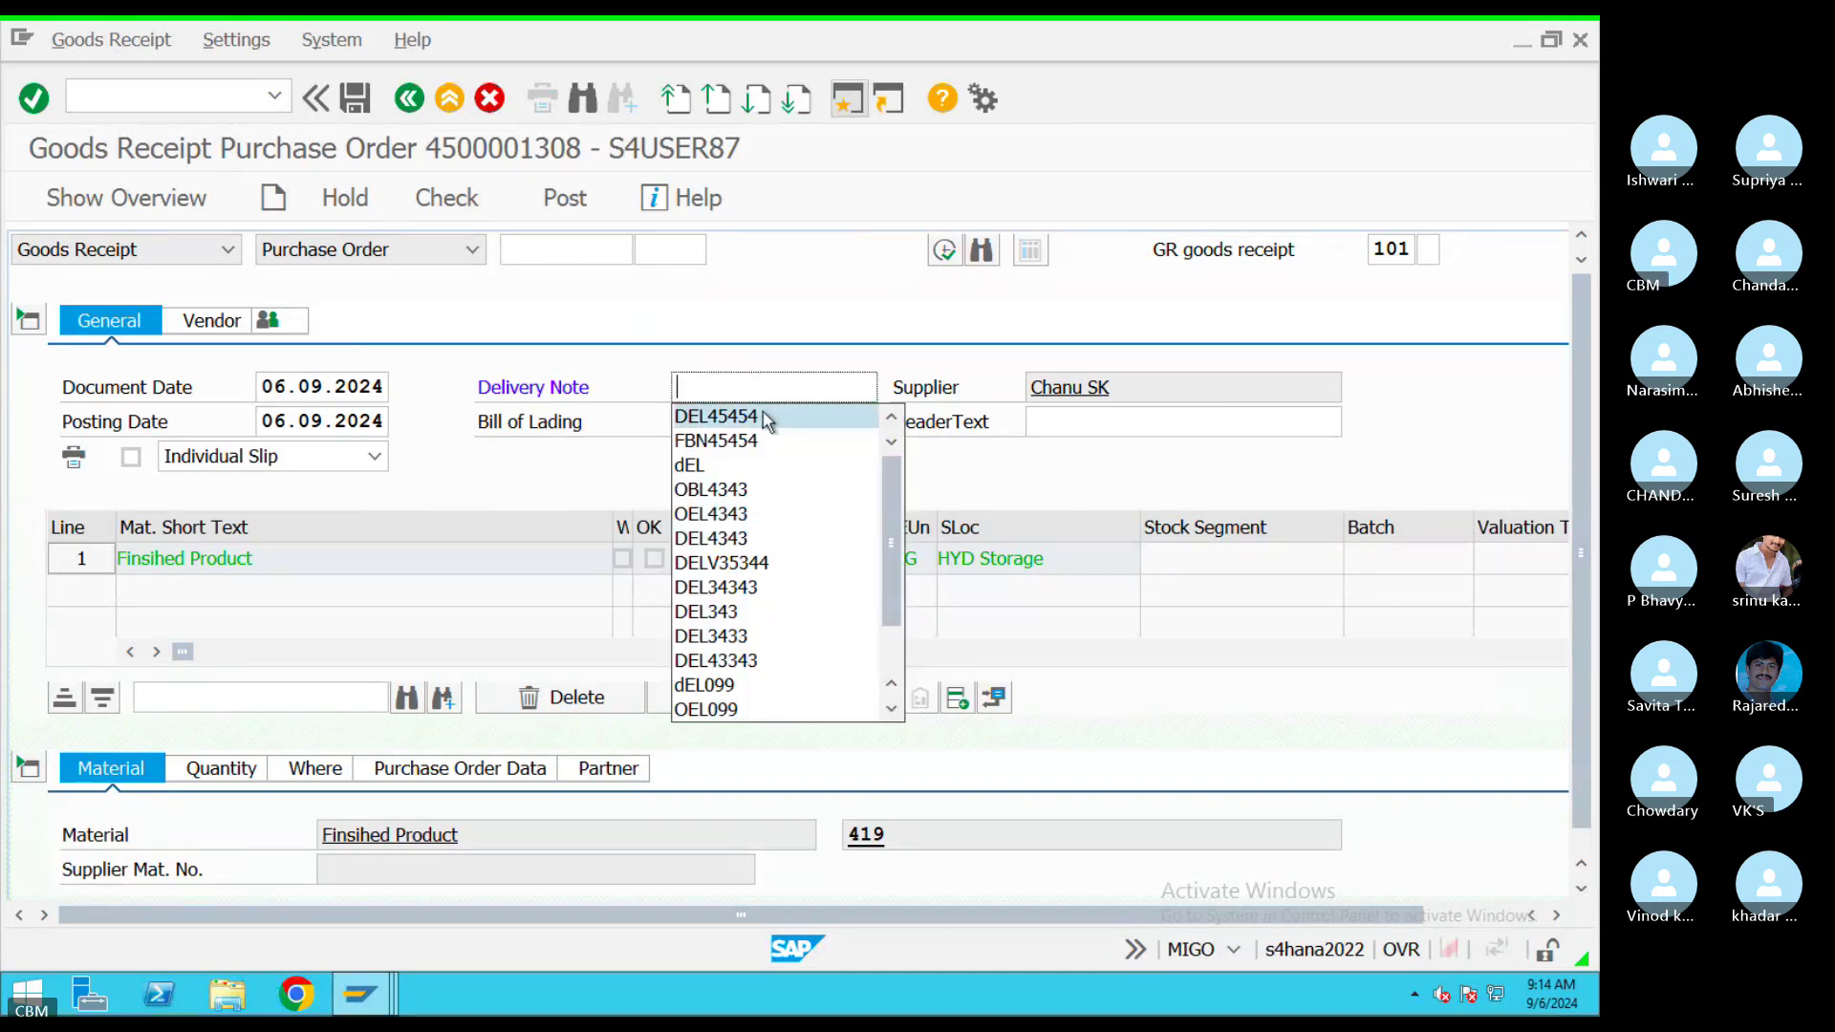
{"action": "left_click", "coordinate": [765, 413]}
{"action": "key", "text": "Tab"}
{"action": "key", "text": "Tab"}
{"action": "key", "text": "Tab"}
{"action": "key", "text": "Tab"}
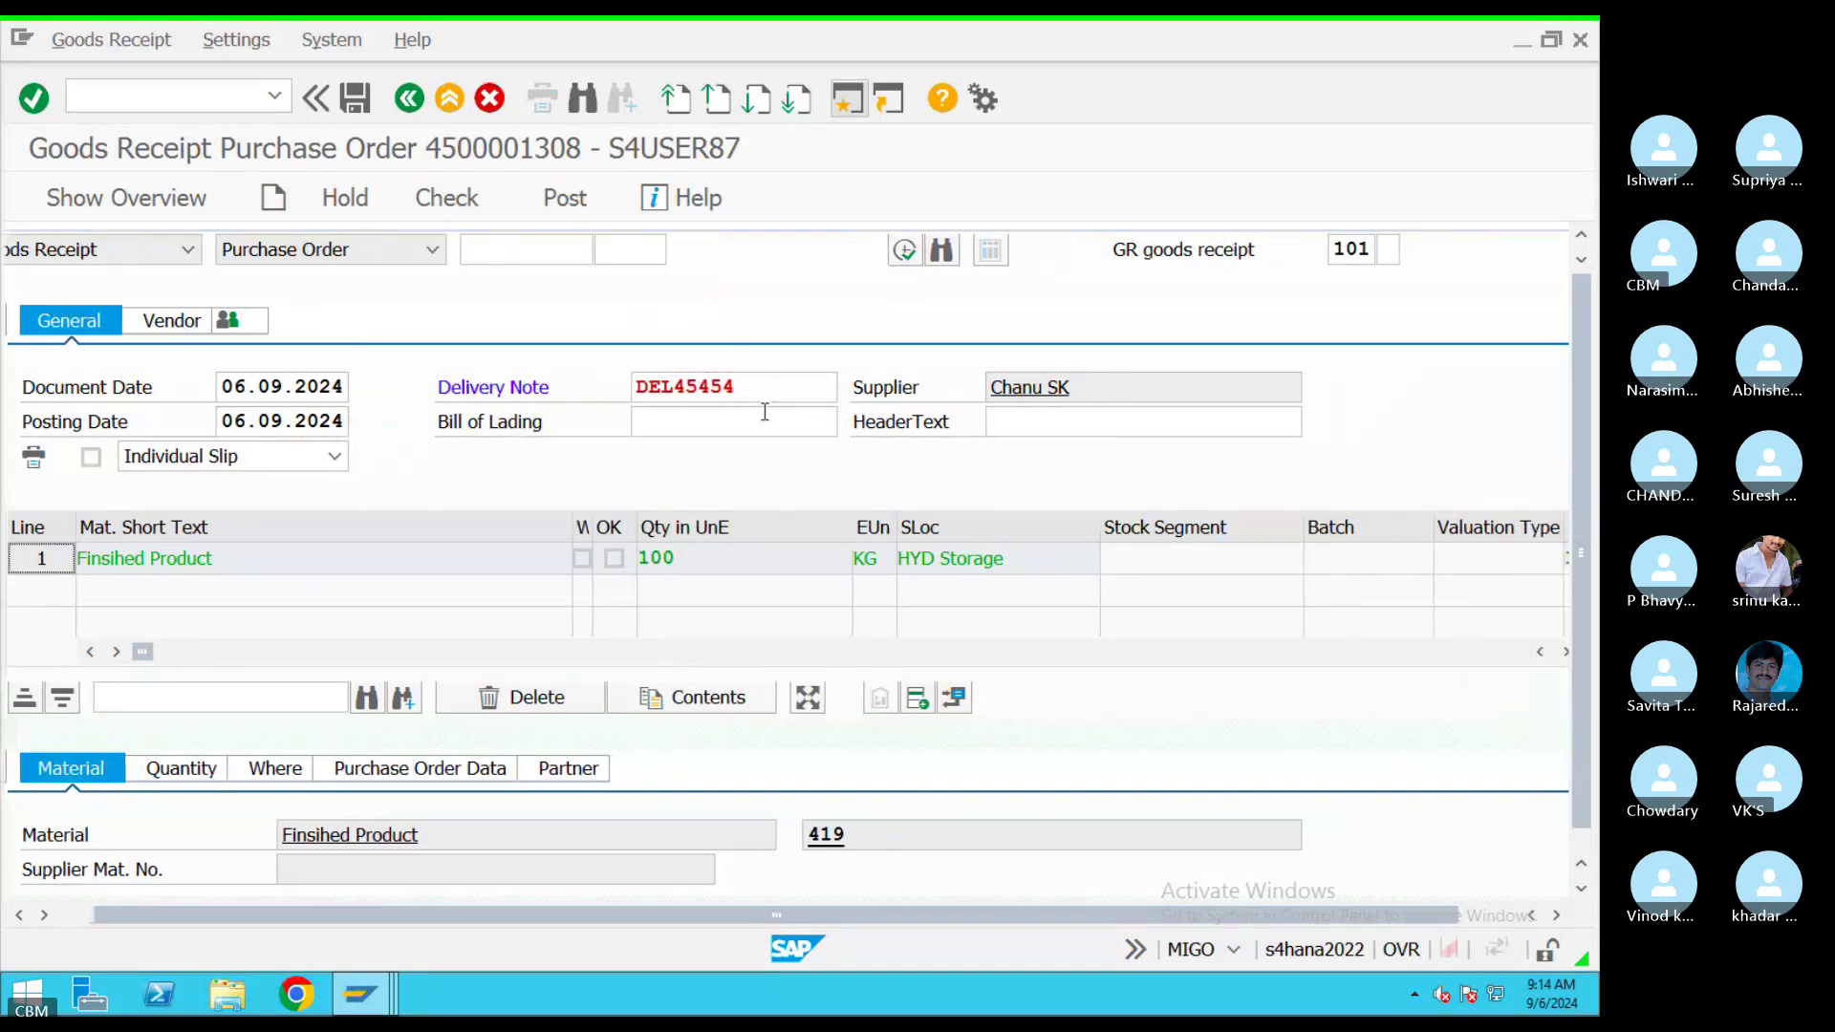
{"action": "key", "text": "Tab"}
{"action": "key", "text": "Tab"}
{"action": "key", "text": "Tab"}
{"action": "key", "text": "Tab"}
{"action": "key", "text": "Tab"}
{"action": "key", "text": "Tab"}
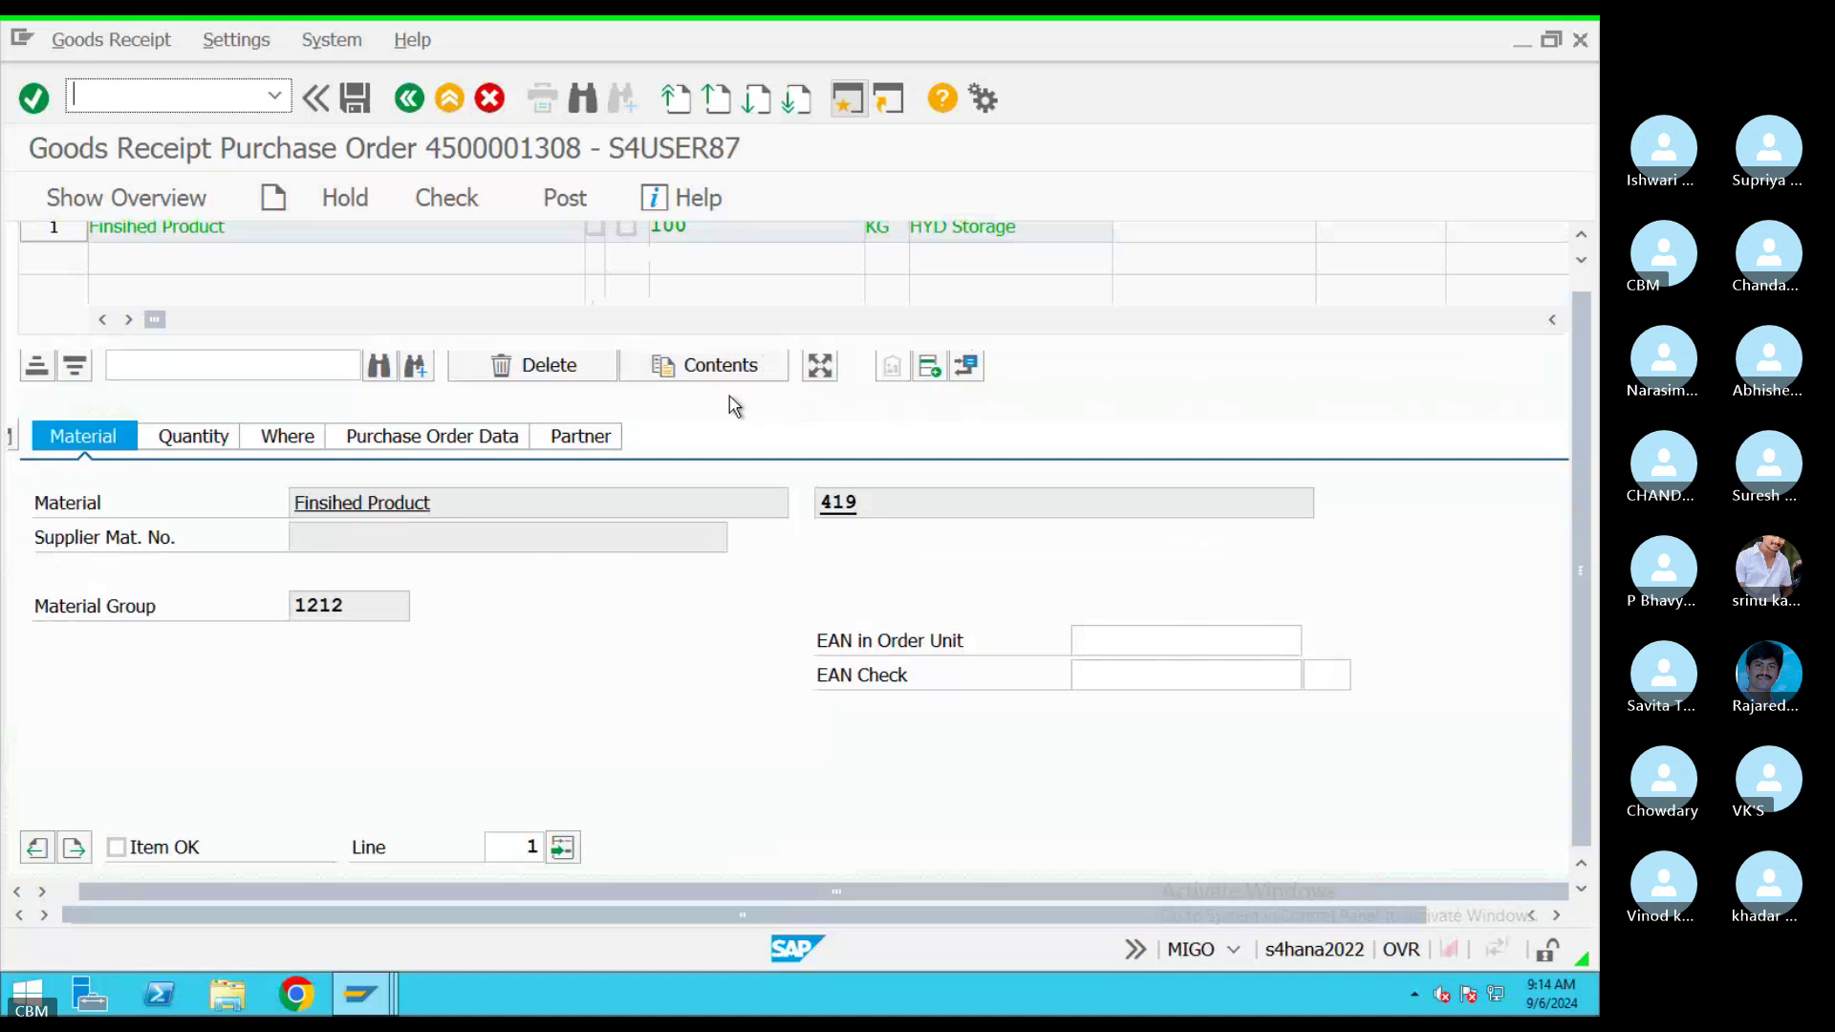
Mark the Finsihed Product line as Item OK, then check and post the goods receipt
{"action": "left_click", "coordinate": [115, 847]}
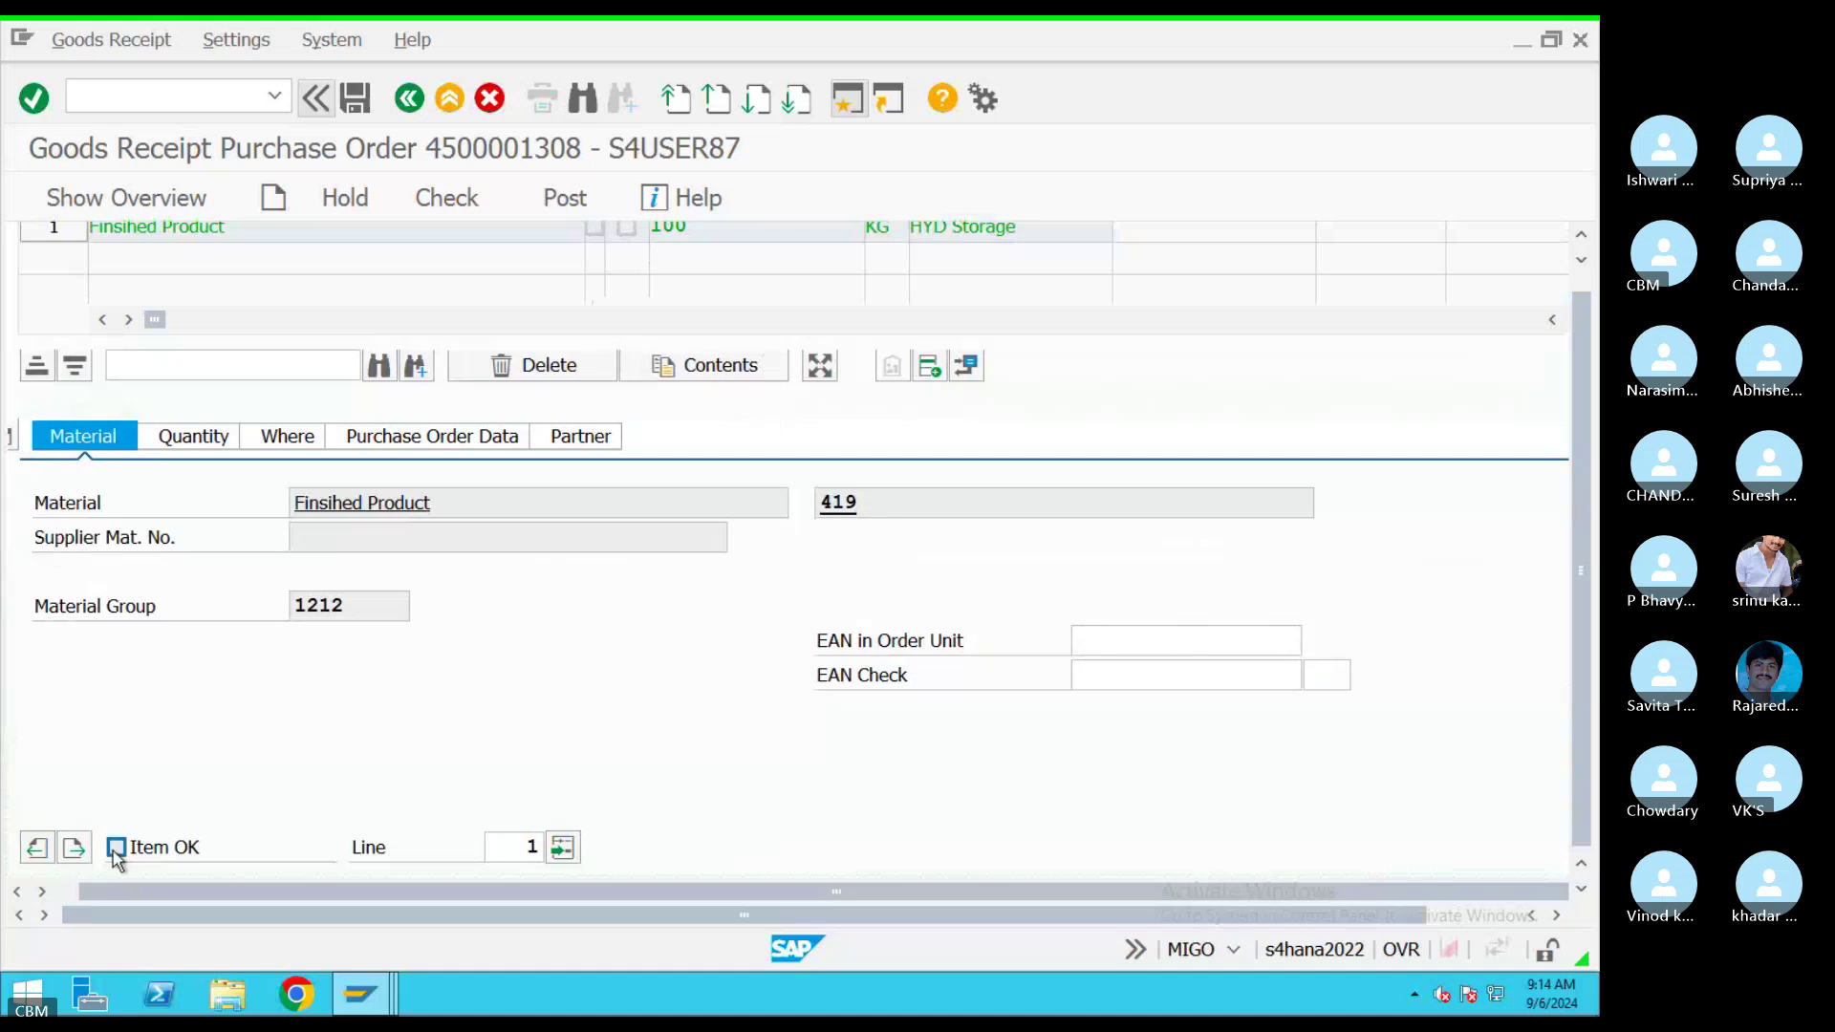
{"action": "left_click", "coordinate": [447, 199]}
{"action": "left_click", "coordinate": [566, 201]}
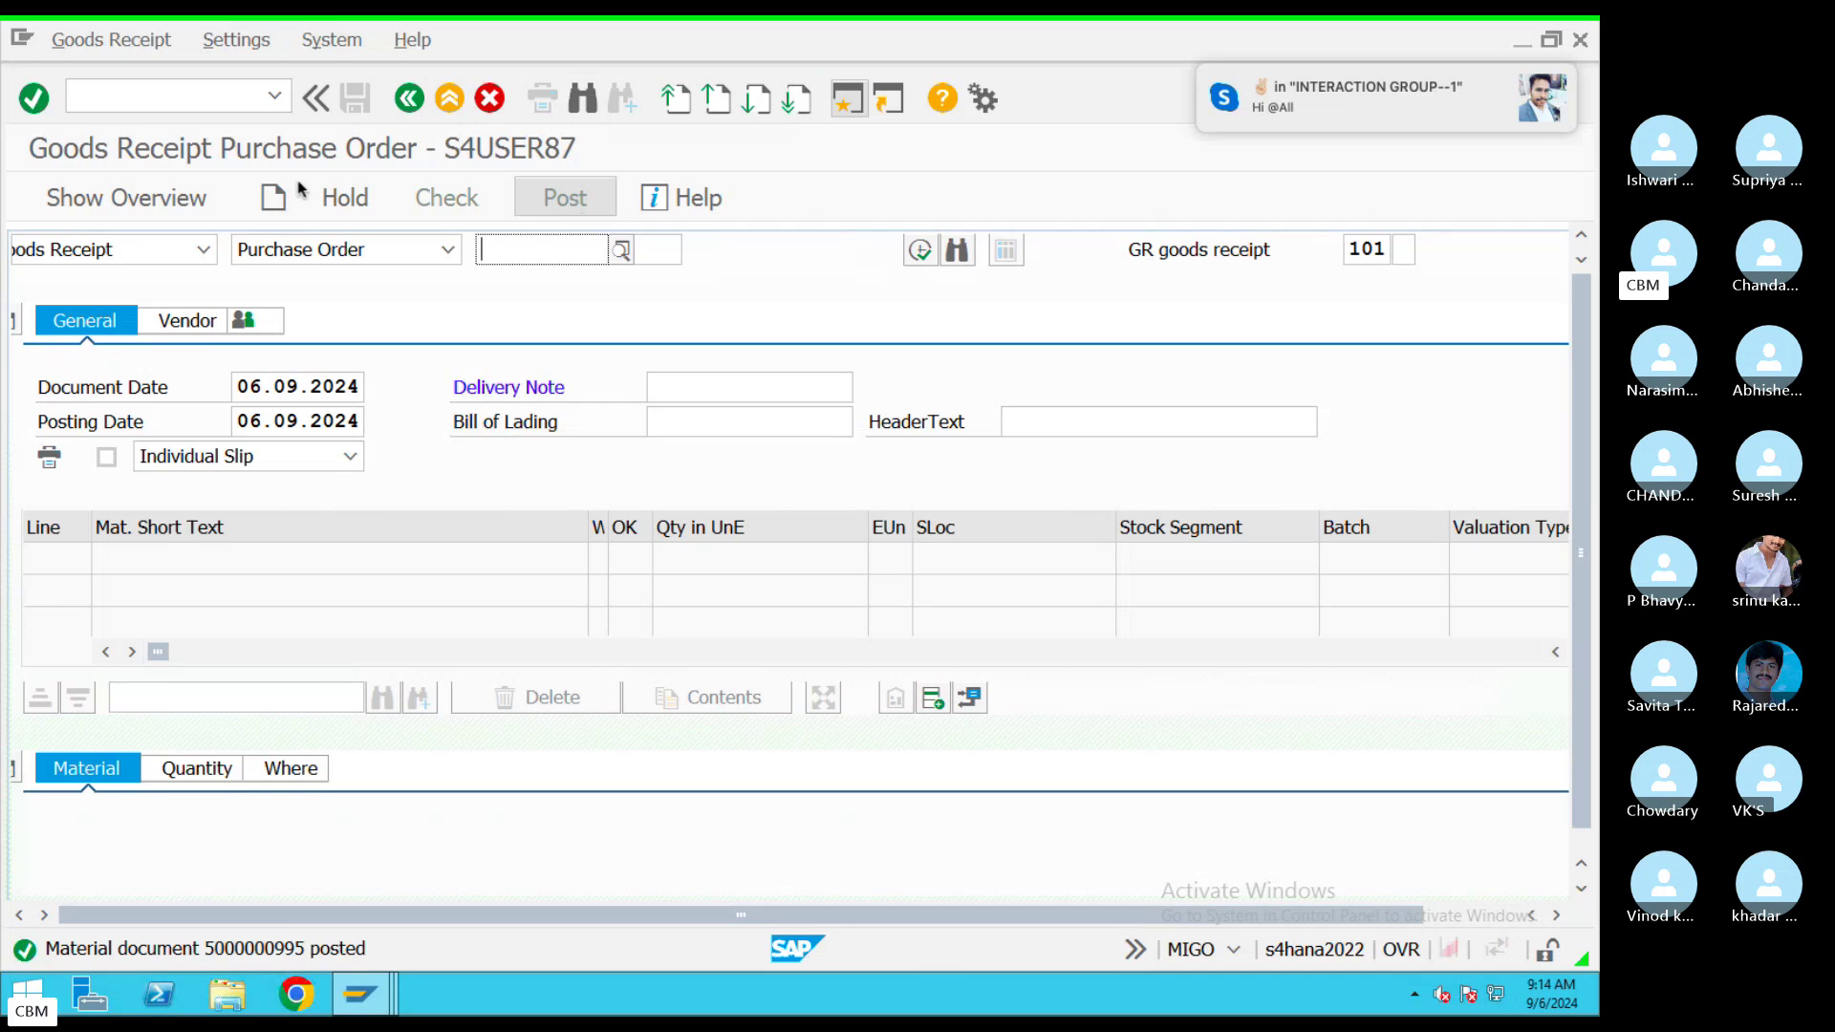
Display the newly posted material document and open its accounting document from the document info
{"action": "left_click", "coordinate": [203, 249]}
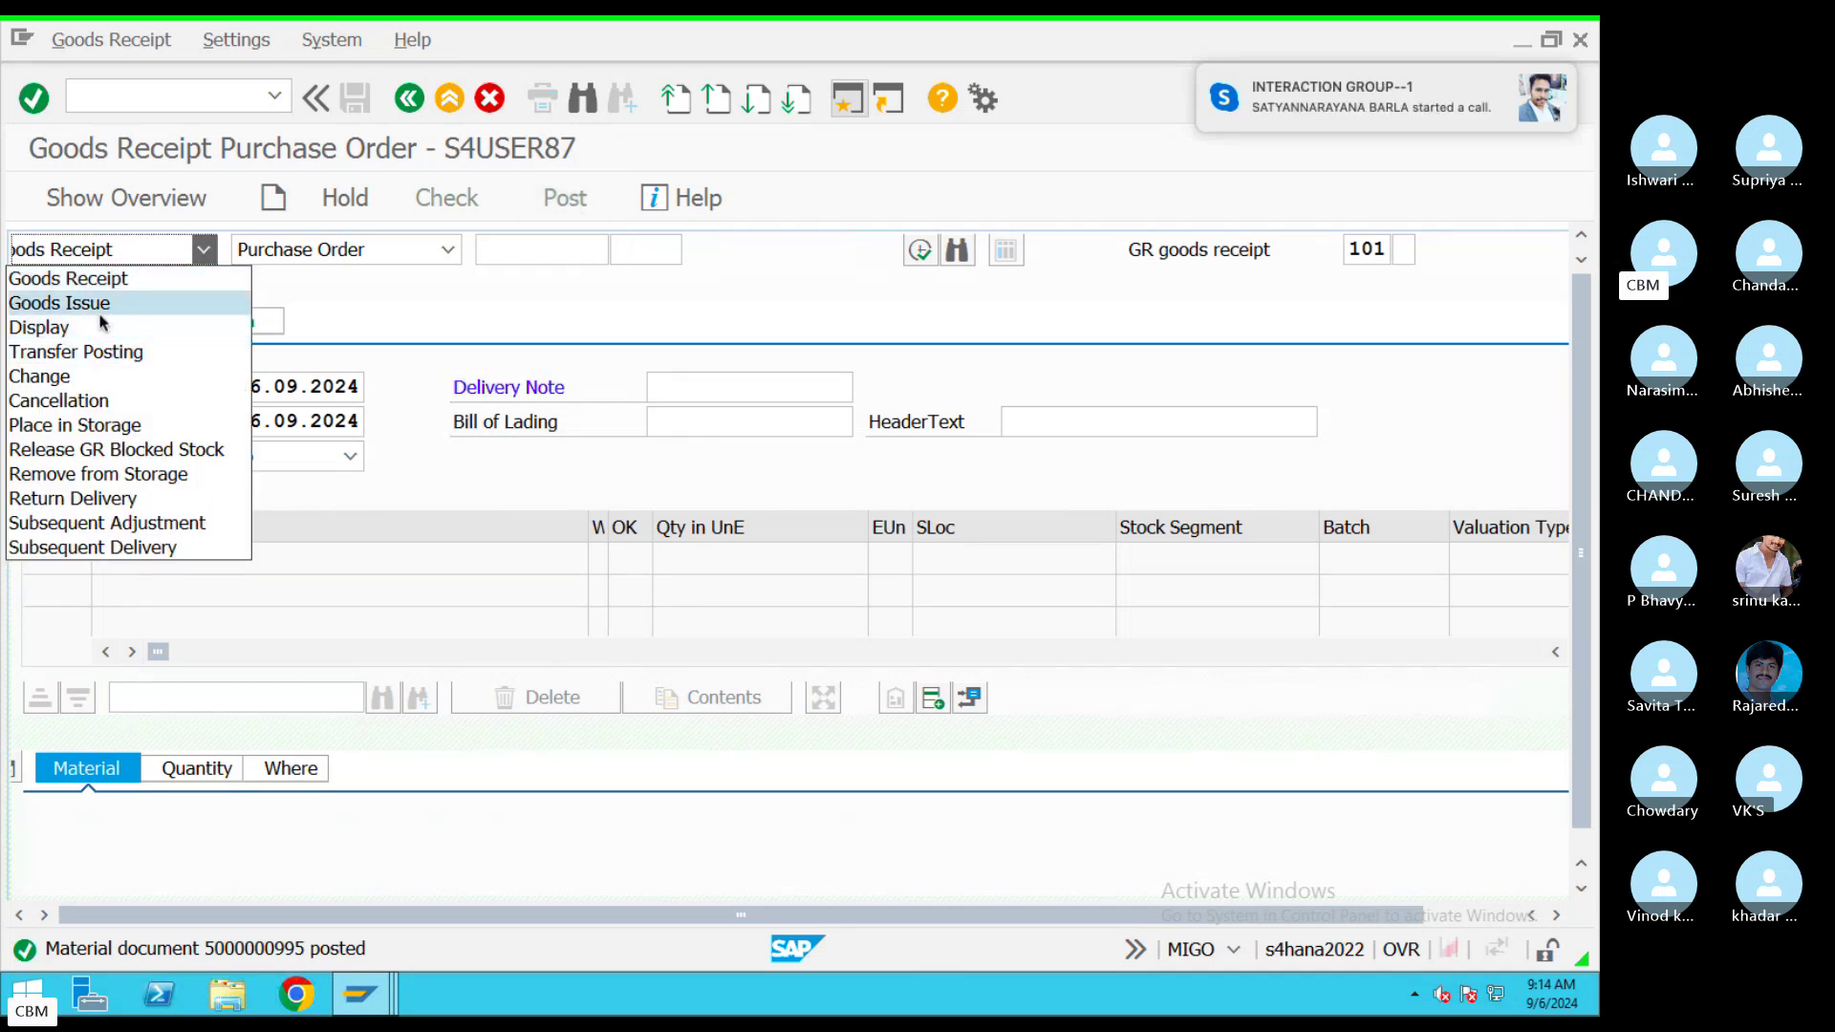
{"action": "left_click", "coordinate": [58, 327]}
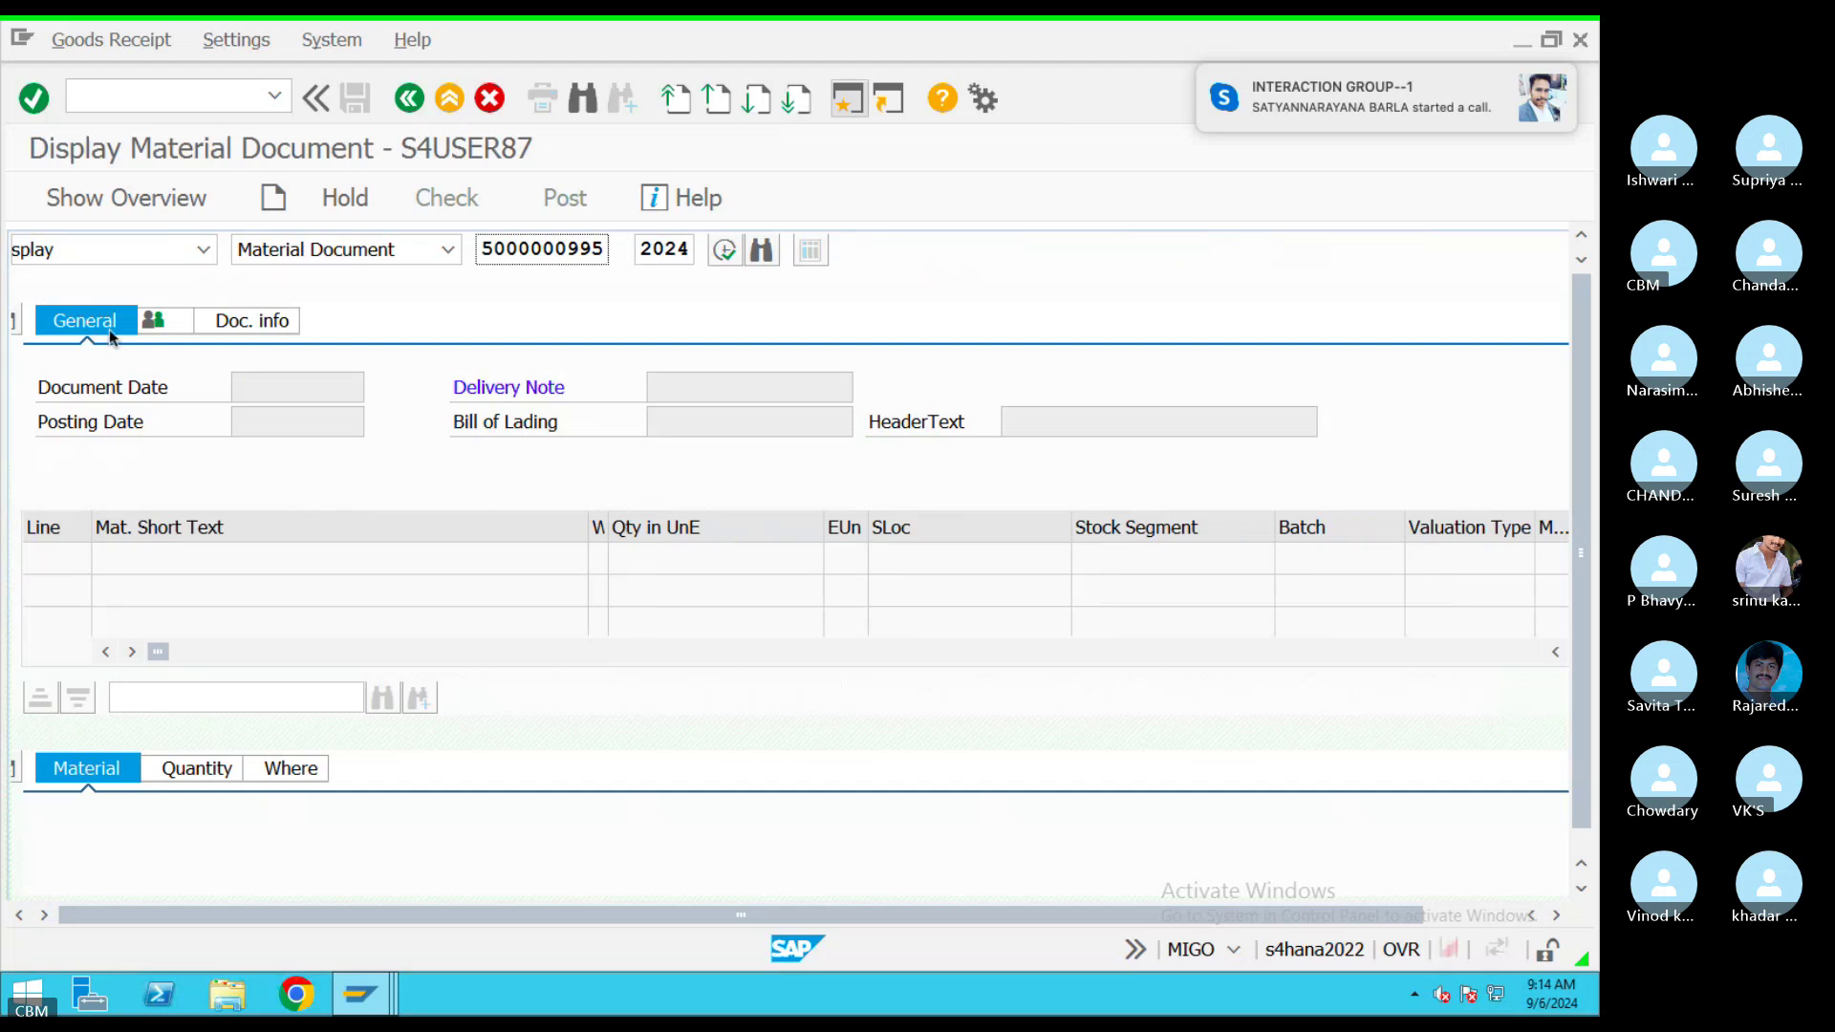
{"action": "left_click", "coordinate": [730, 254]}
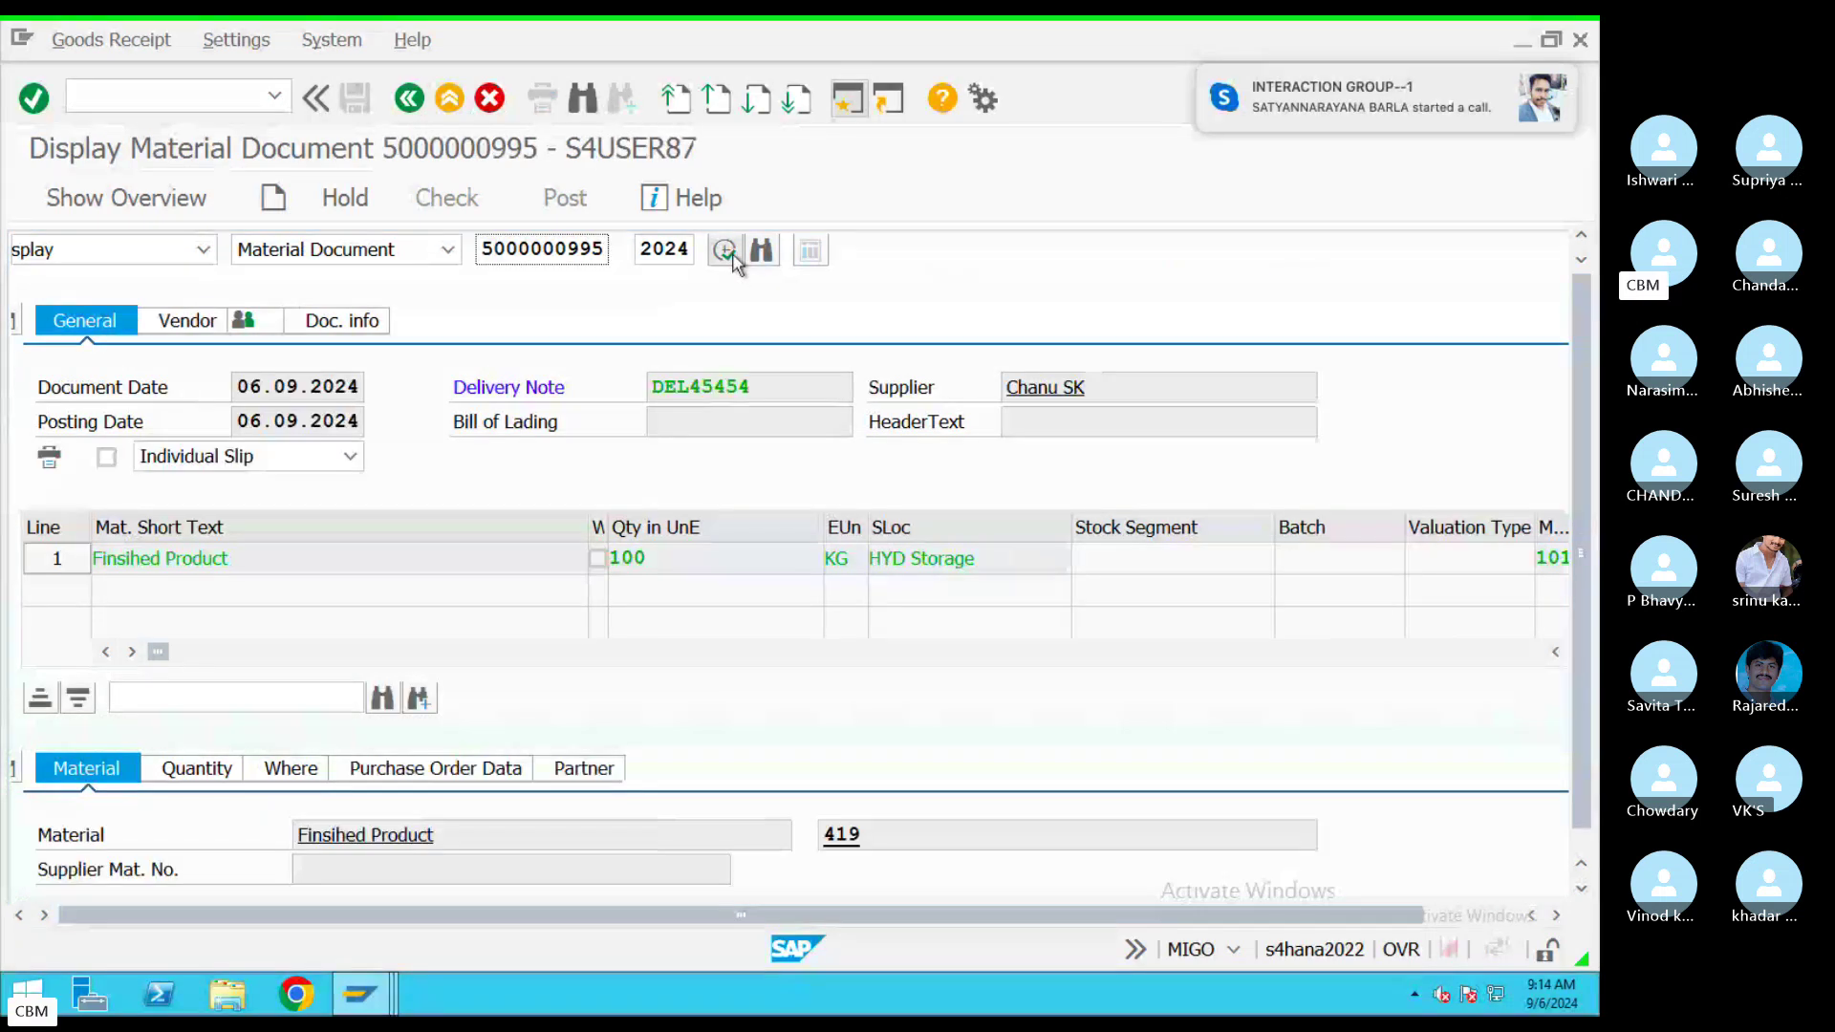
{"action": "left_click", "coordinate": [336, 320]}
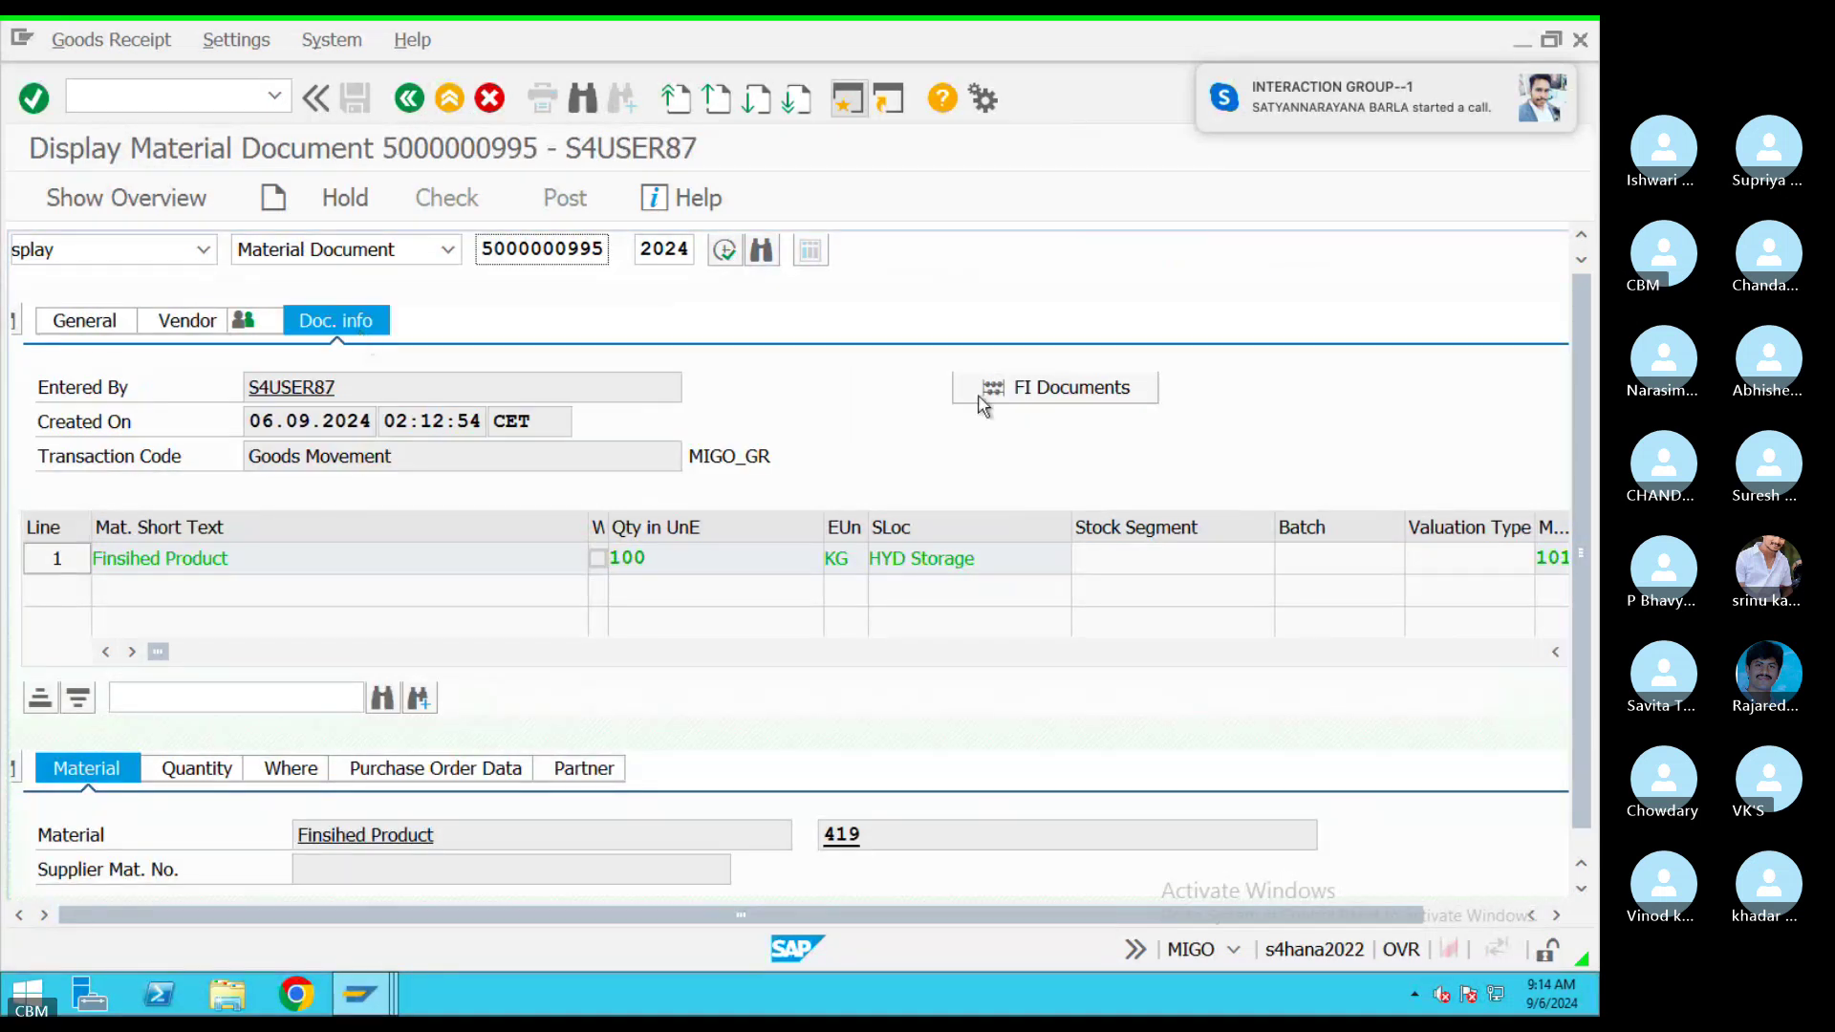
{"action": "left_click", "coordinate": [1038, 397]}
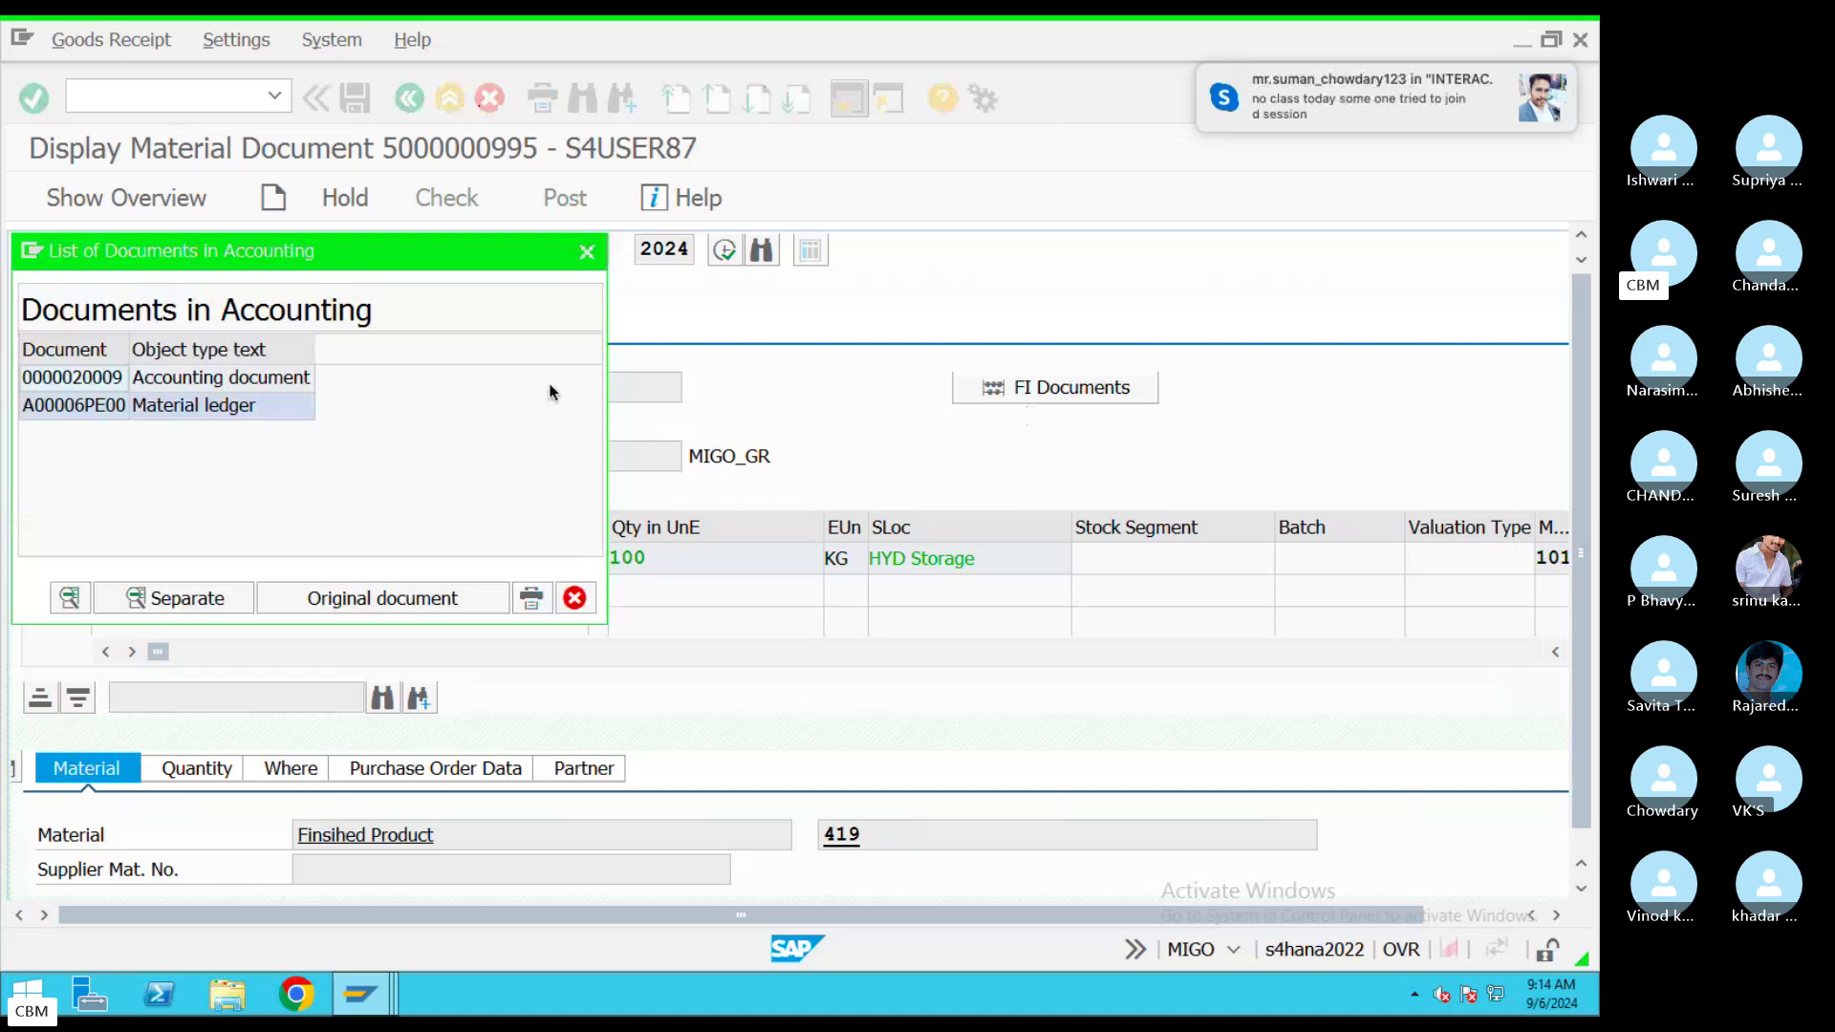
{"action": "double_click", "coordinate": [238, 380]}
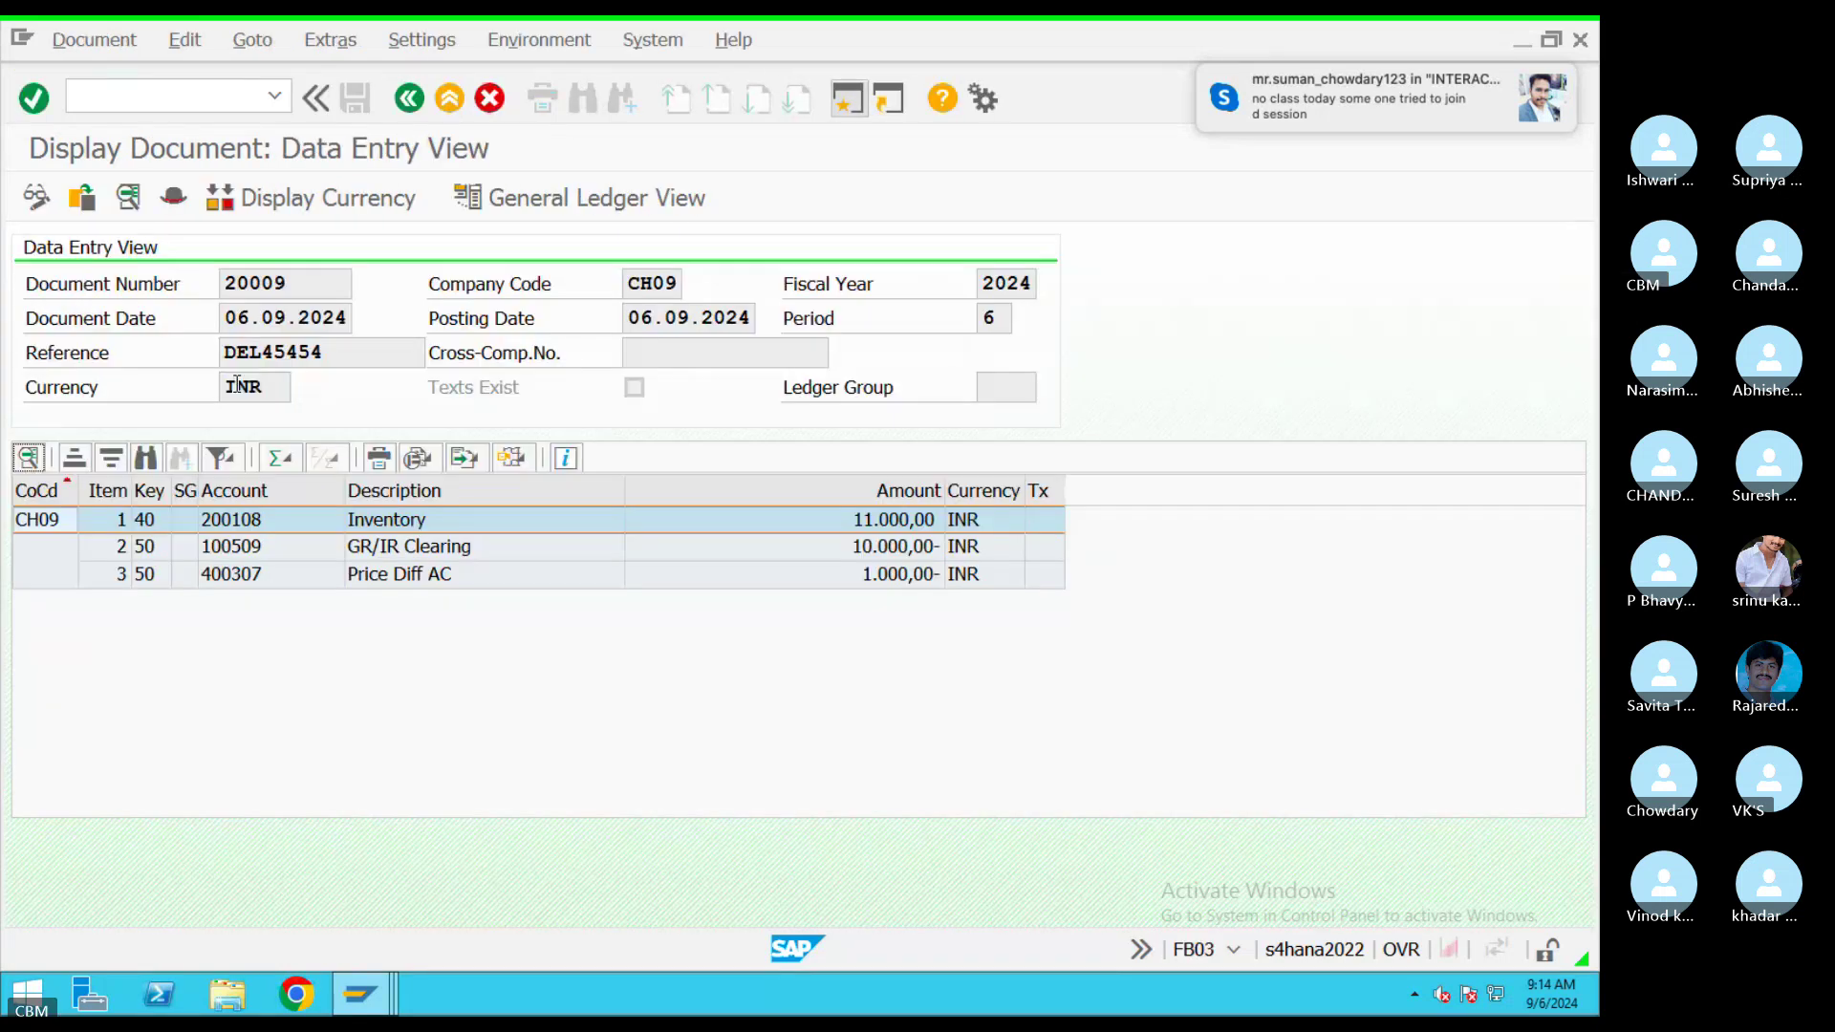
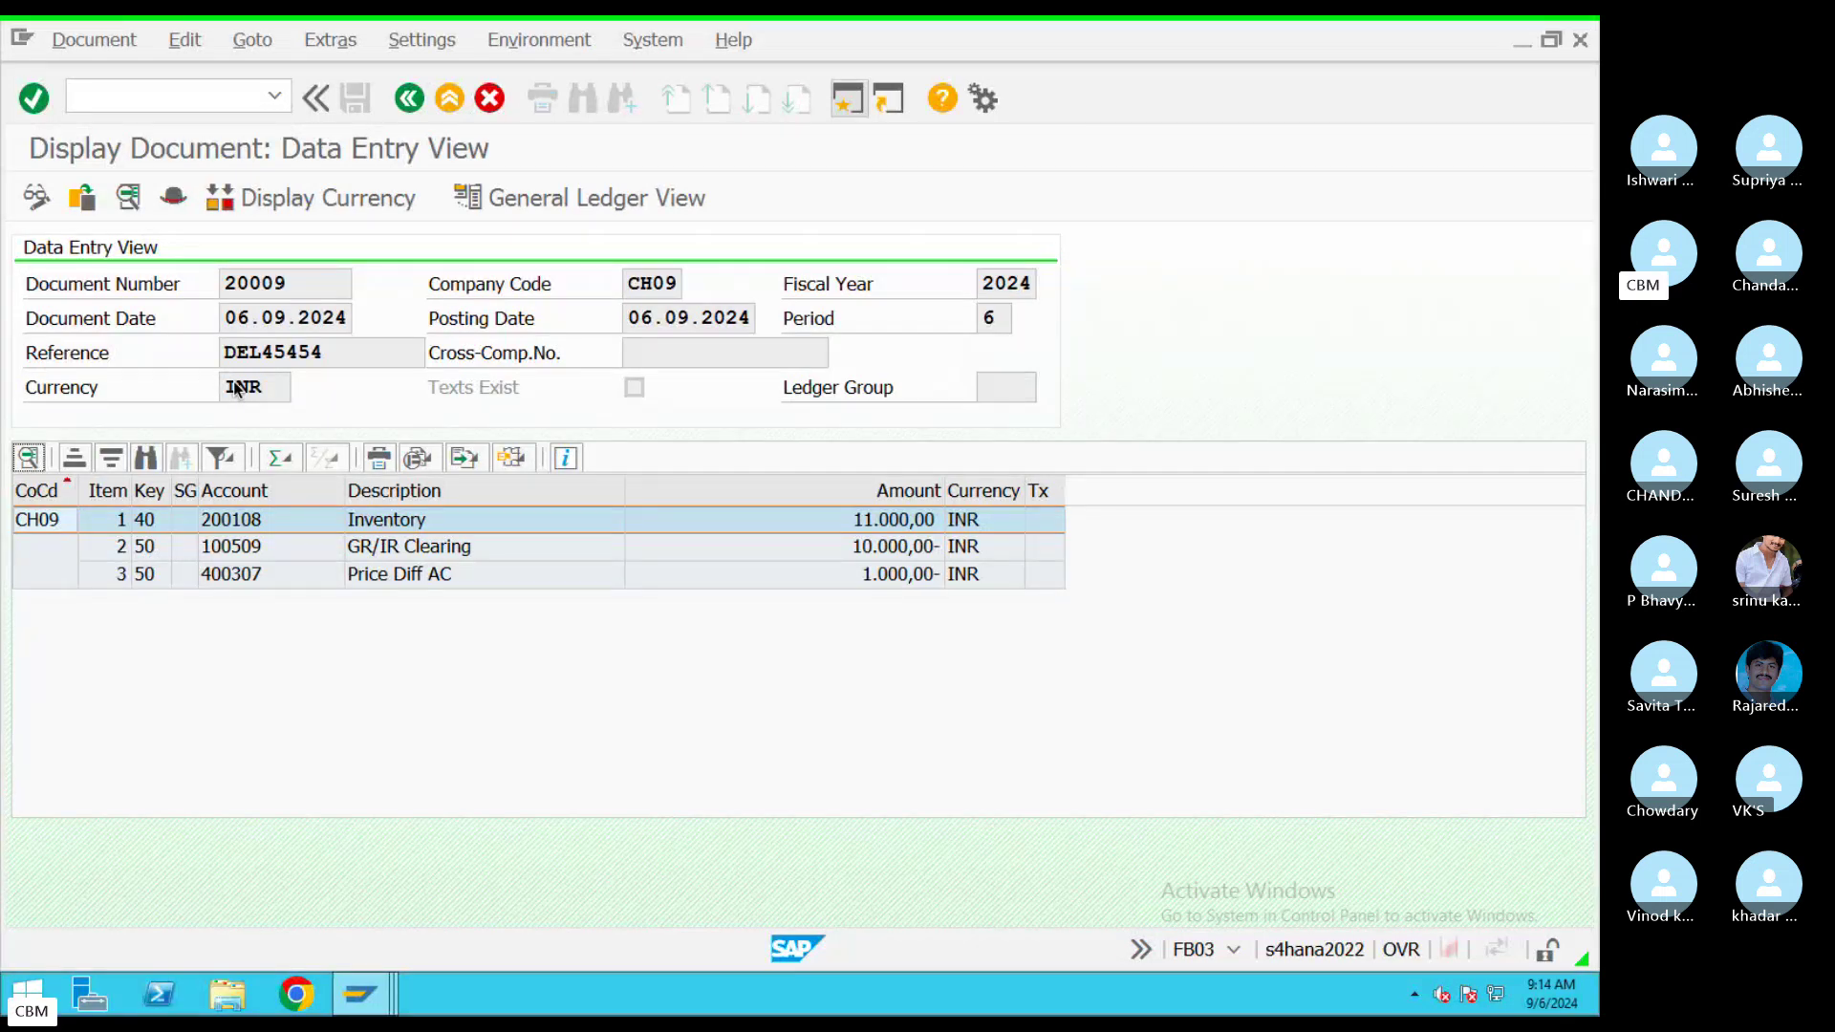
Close the accounting document, its document list, and the displayed goods receipt, returning to SAP Easy Access
{"action": "left_click", "coordinate": [452, 98]}
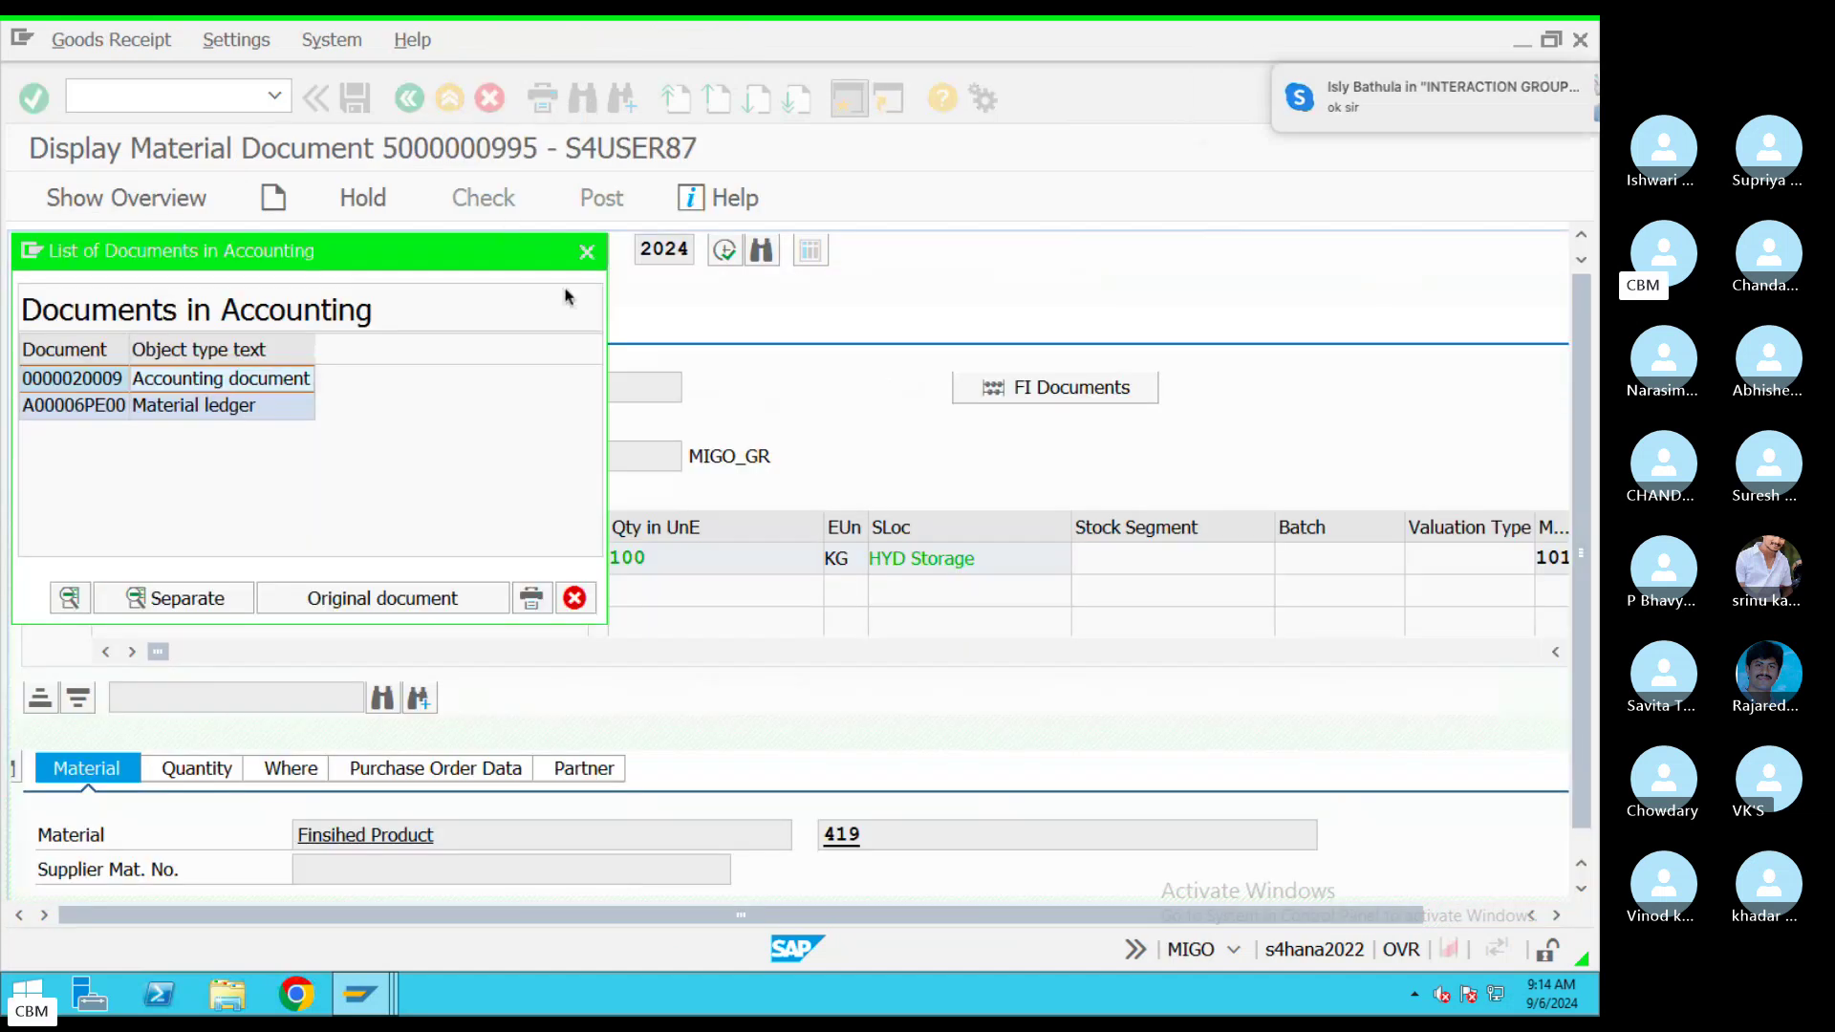
{"action": "key", "text": "Escape"}
{"action": "left_click", "coordinate": [451, 98]}
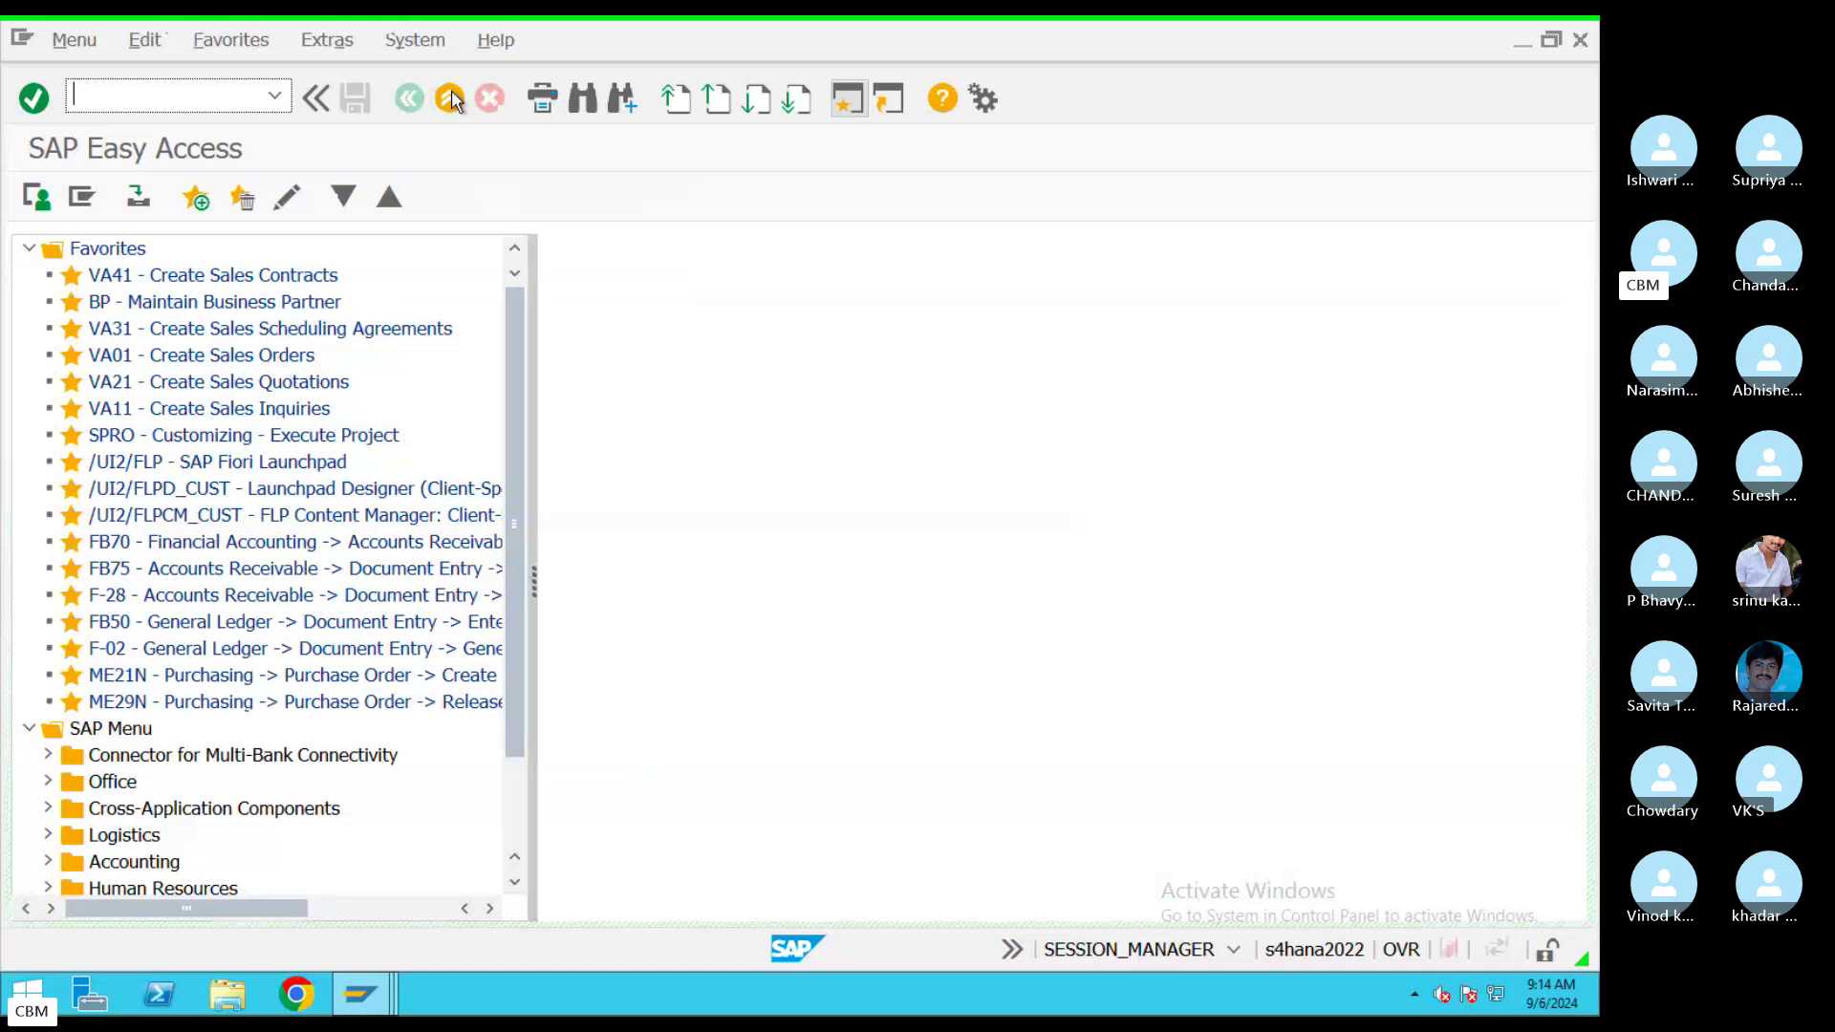
{"action": "type", "text": "MIRO"}
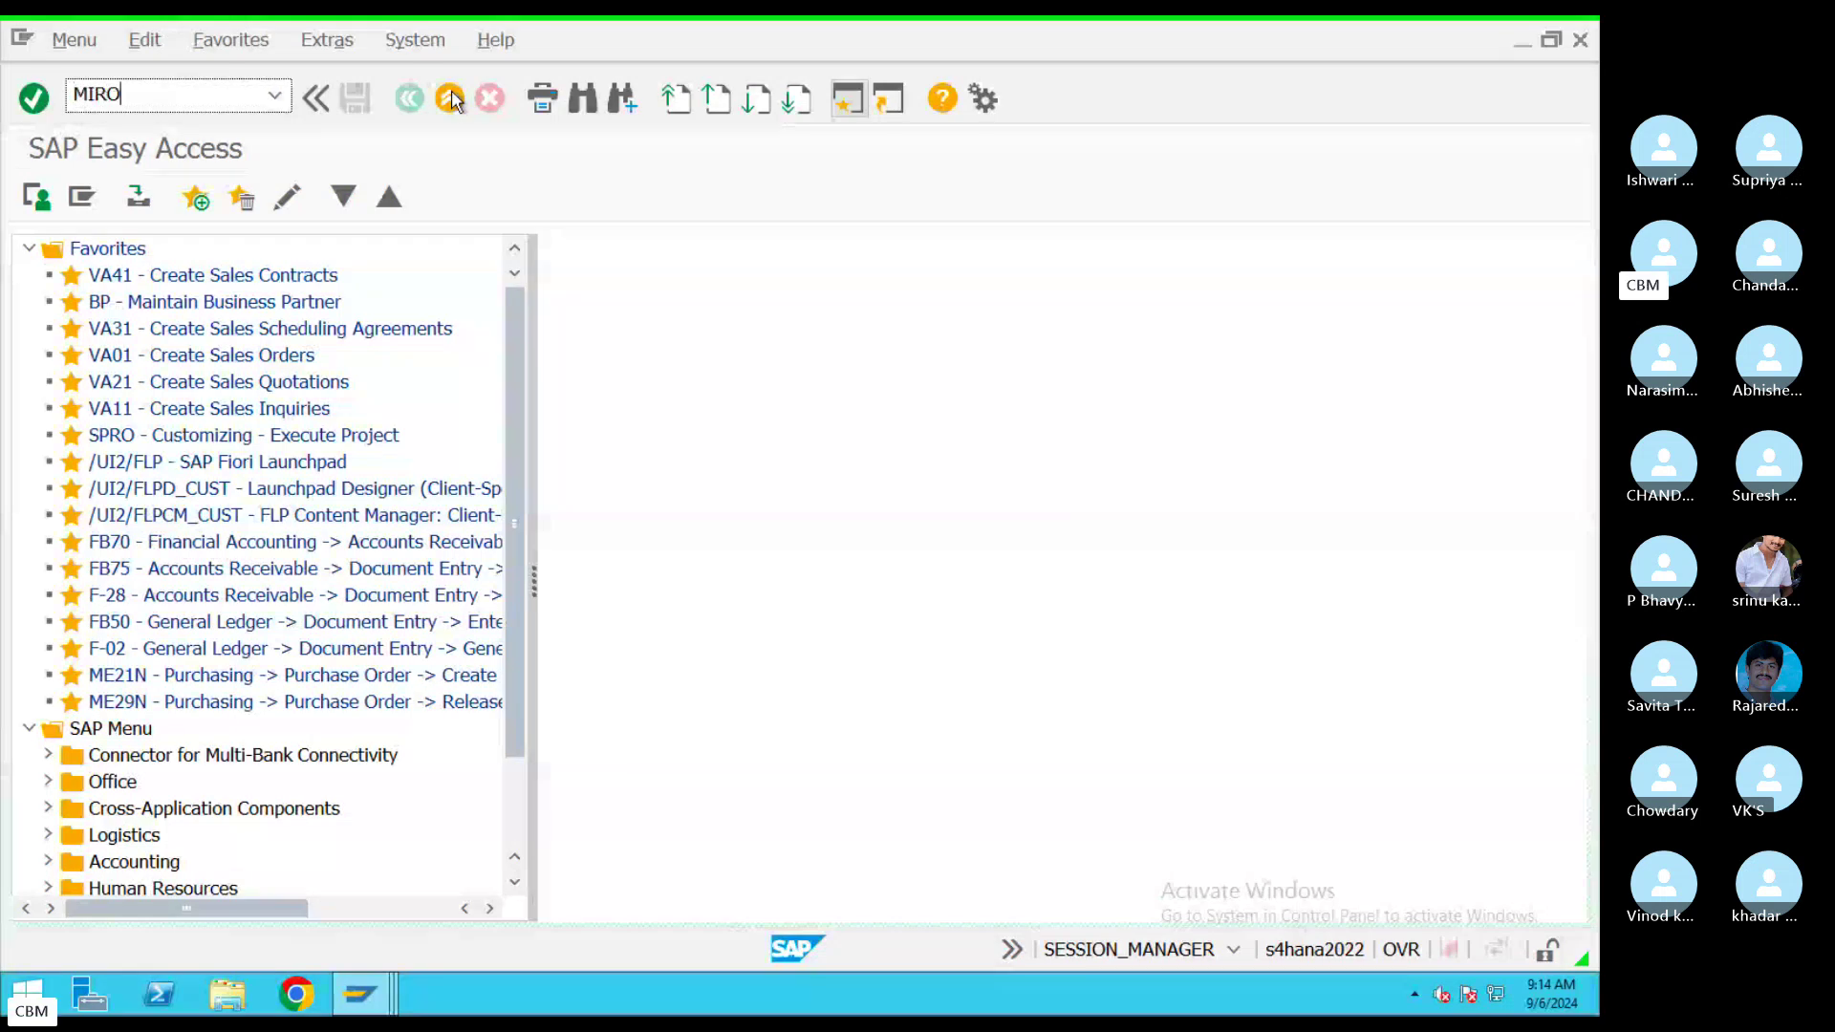
{"action": "key", "text": "Return"}
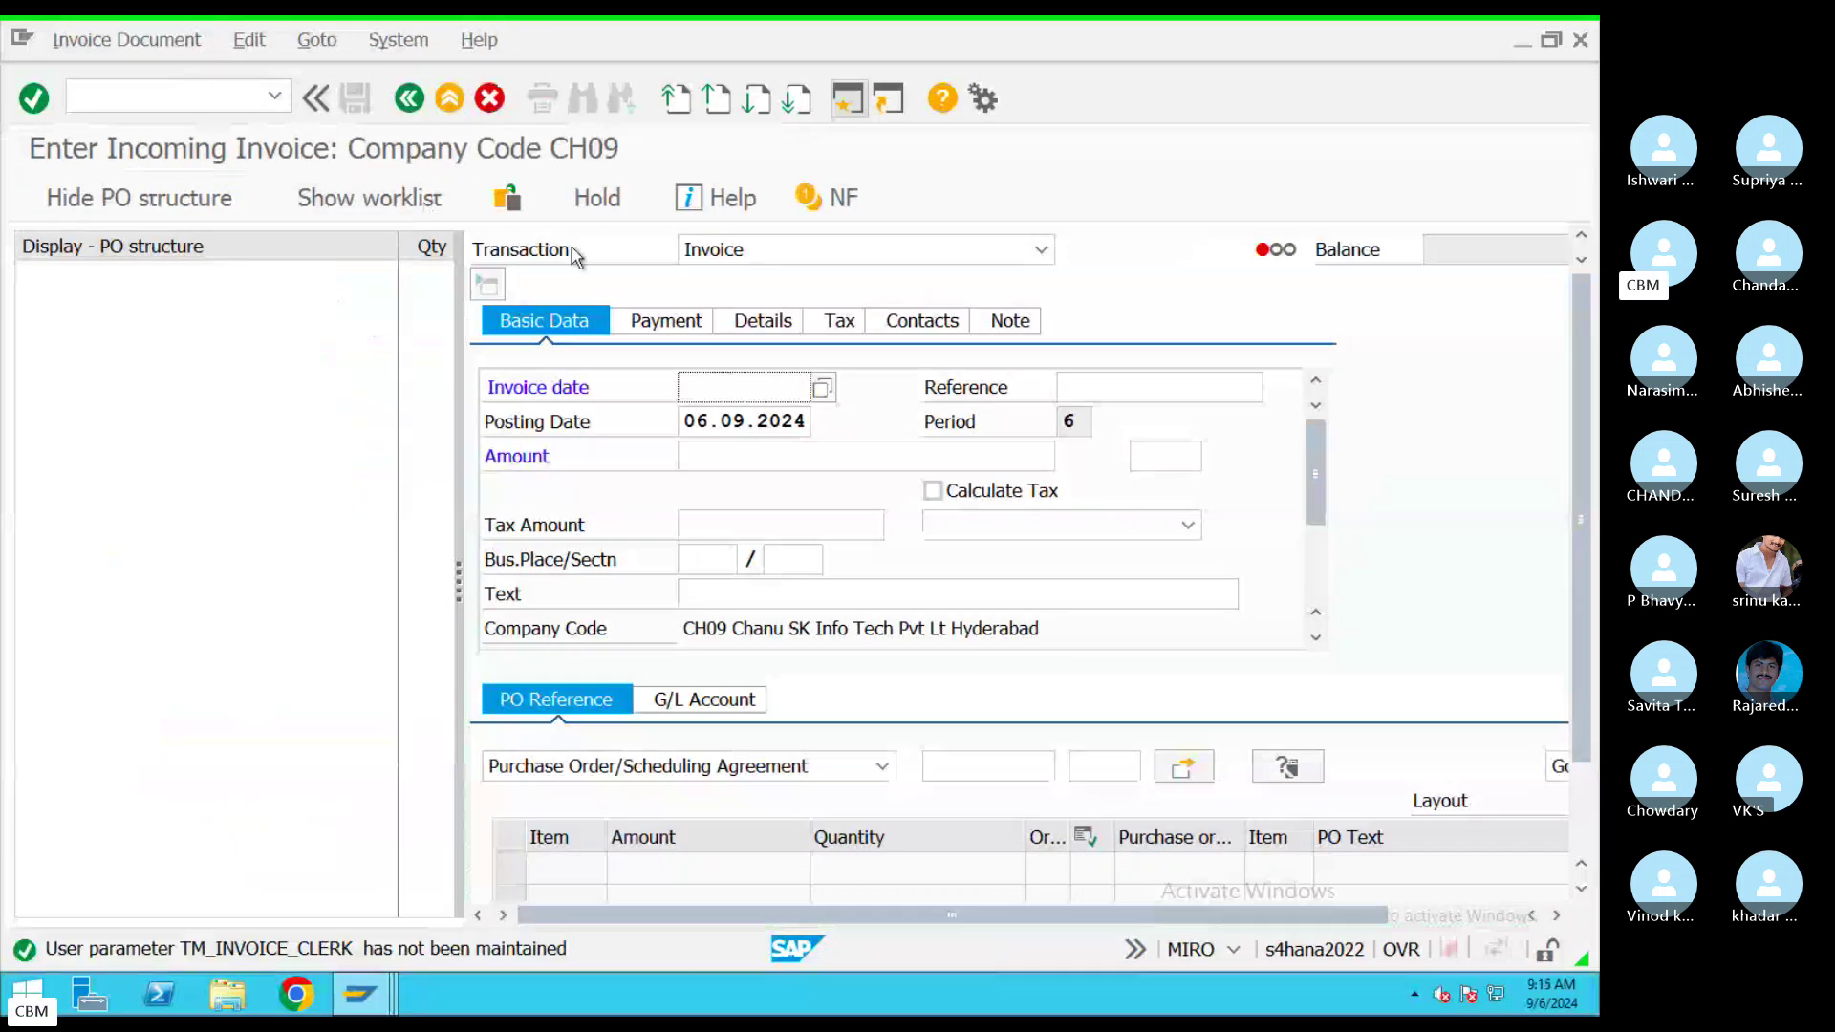
{"action": "left_click", "coordinate": [449, 98]}
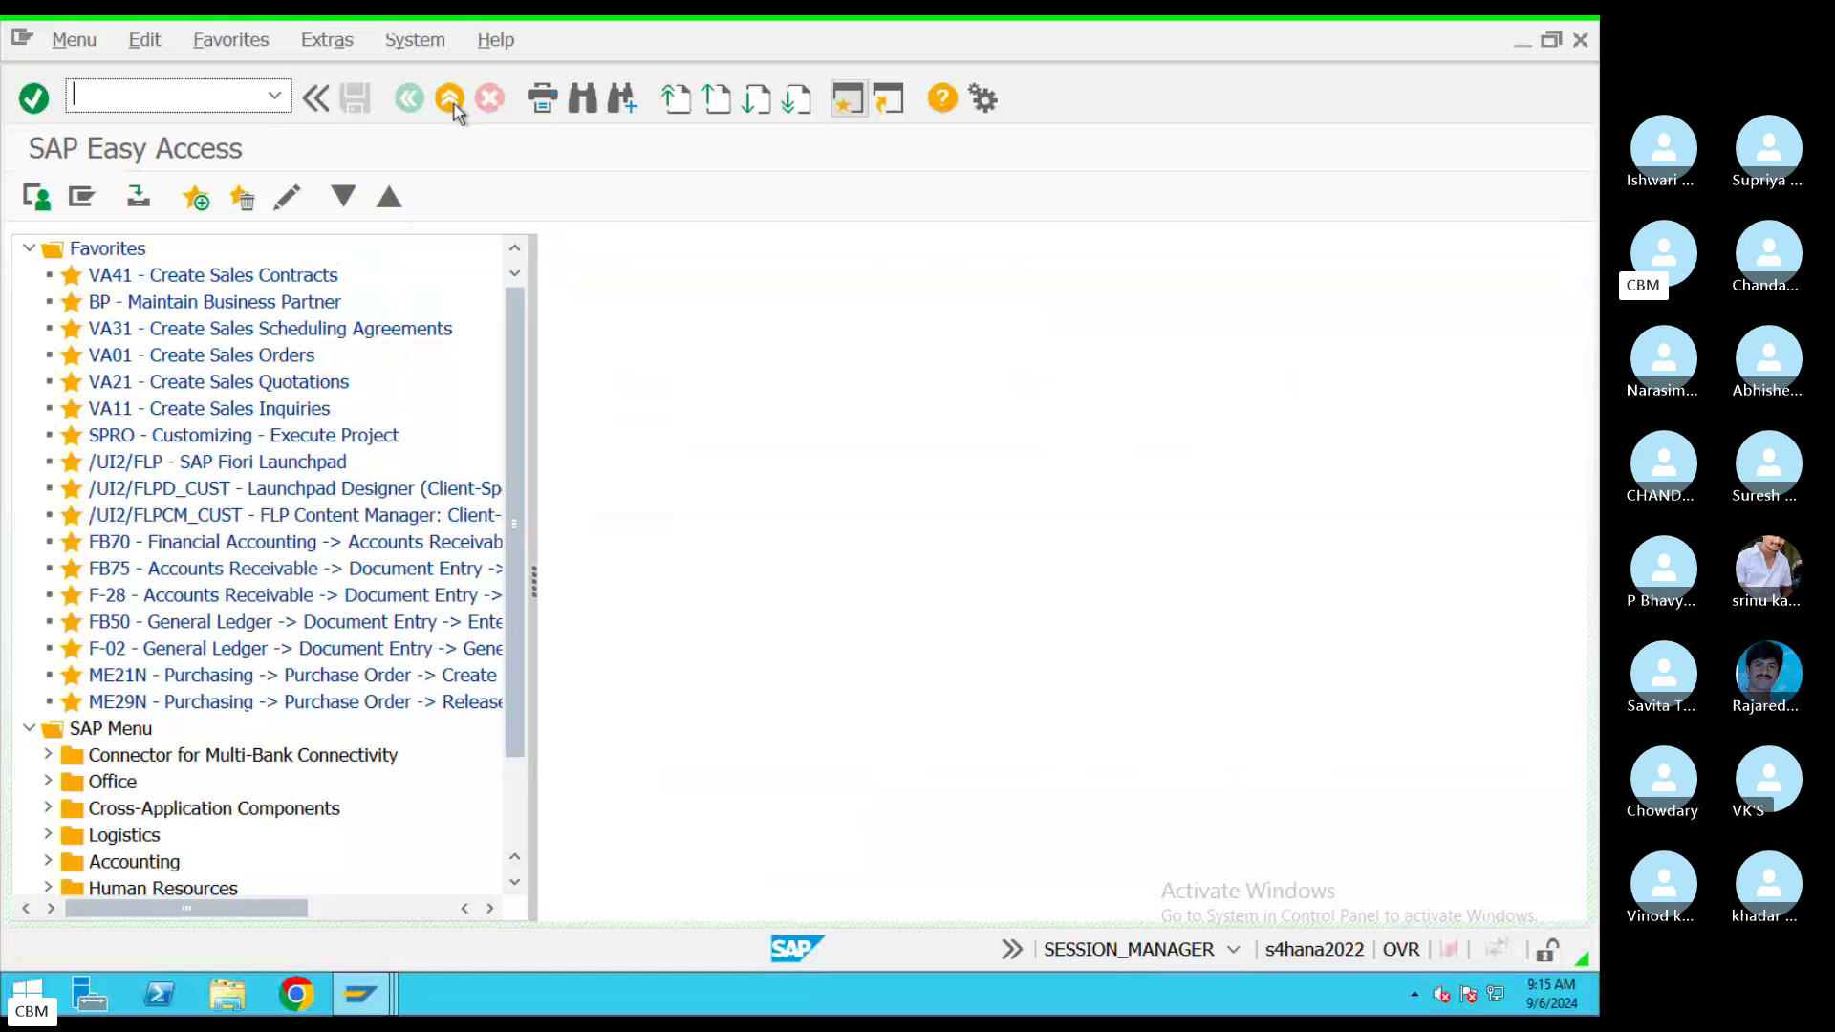
Open transaction OB57 and position the user tolerance group assignments at user S4USER87
{"action": "type", "text": "OBA4"}
{"action": "key", "text": "Return"}
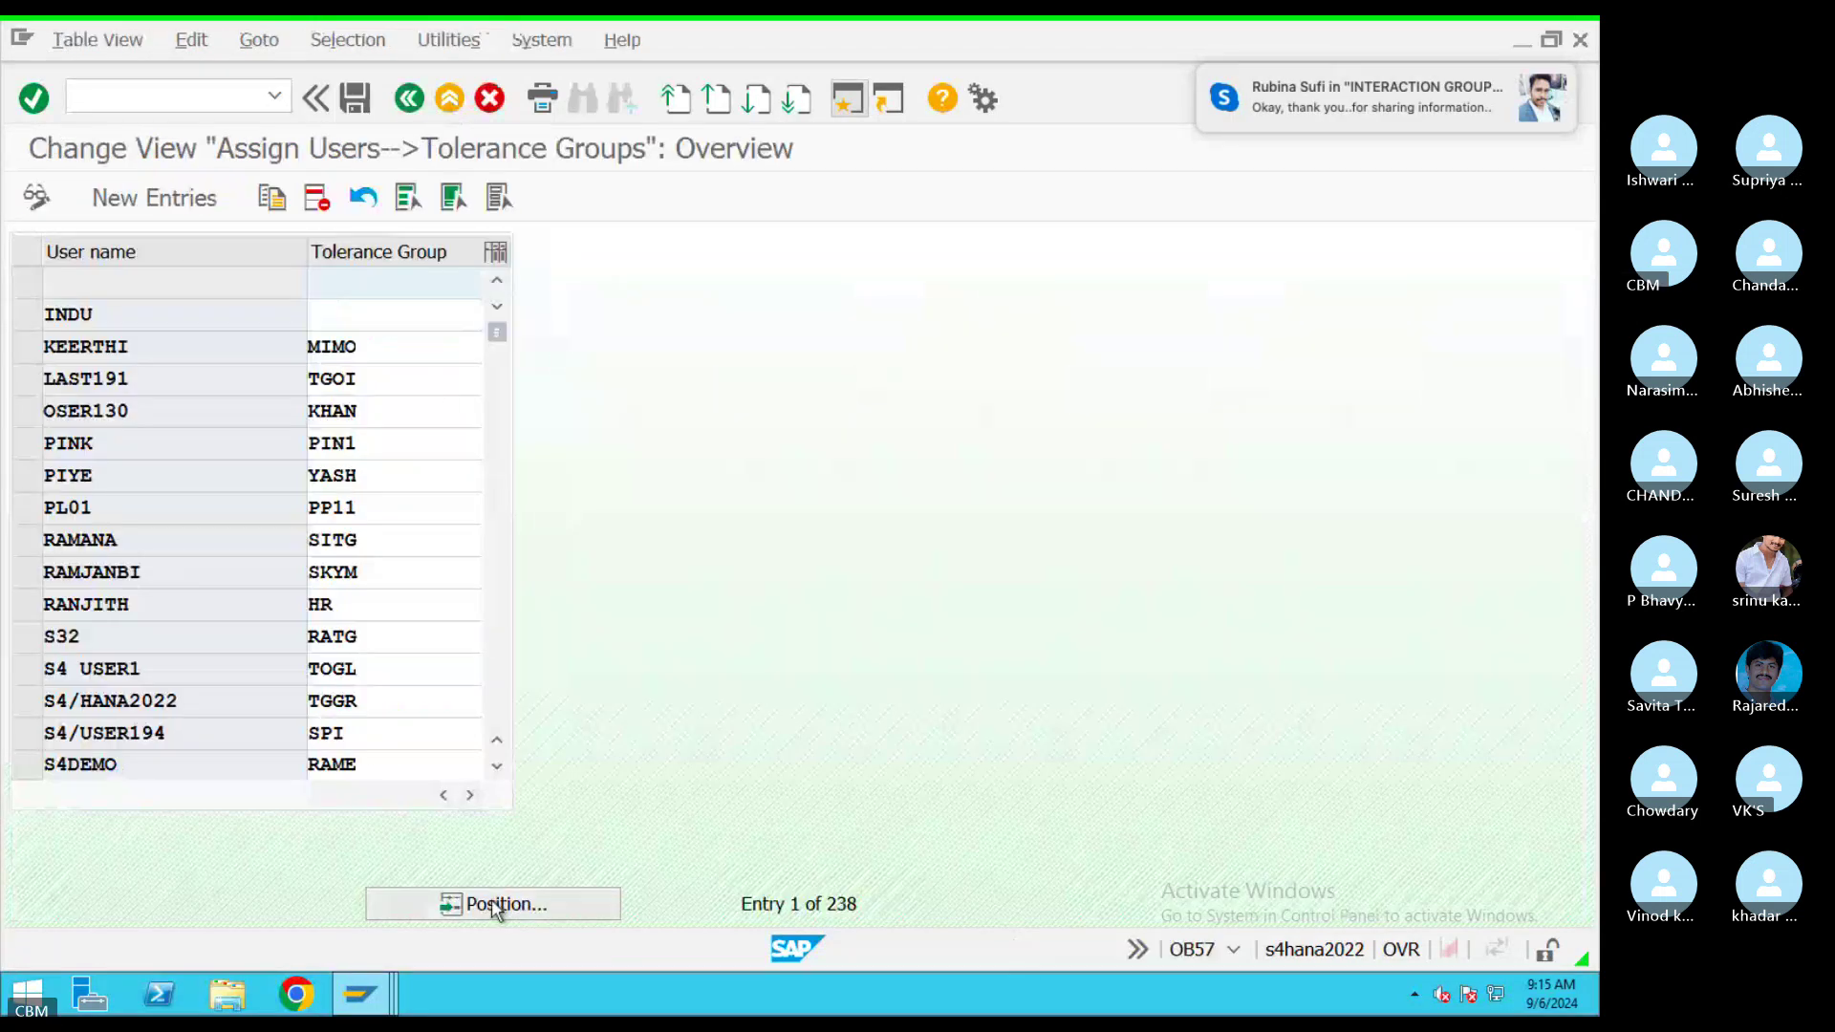
{"action": "left_click", "coordinate": [495, 905]}
{"action": "type", "text": "s4"}
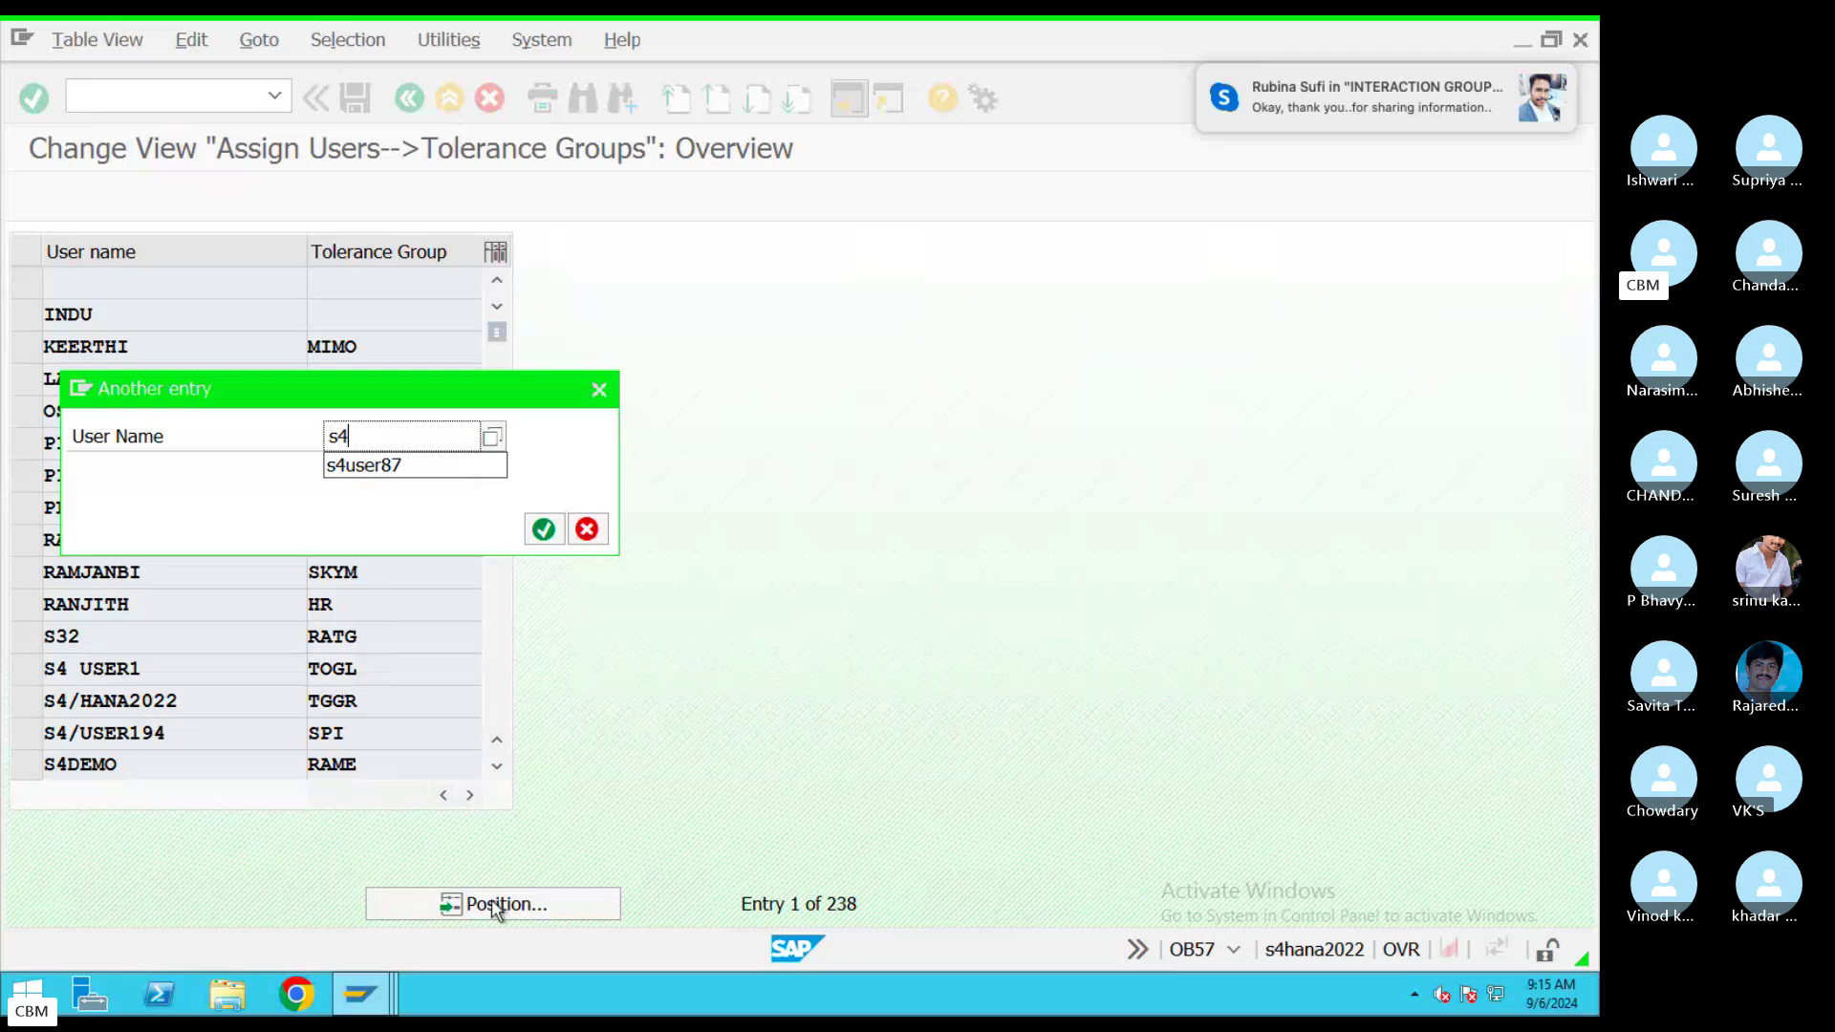
{"action": "type", "text": "user87"}
{"action": "key", "text": "Return"}
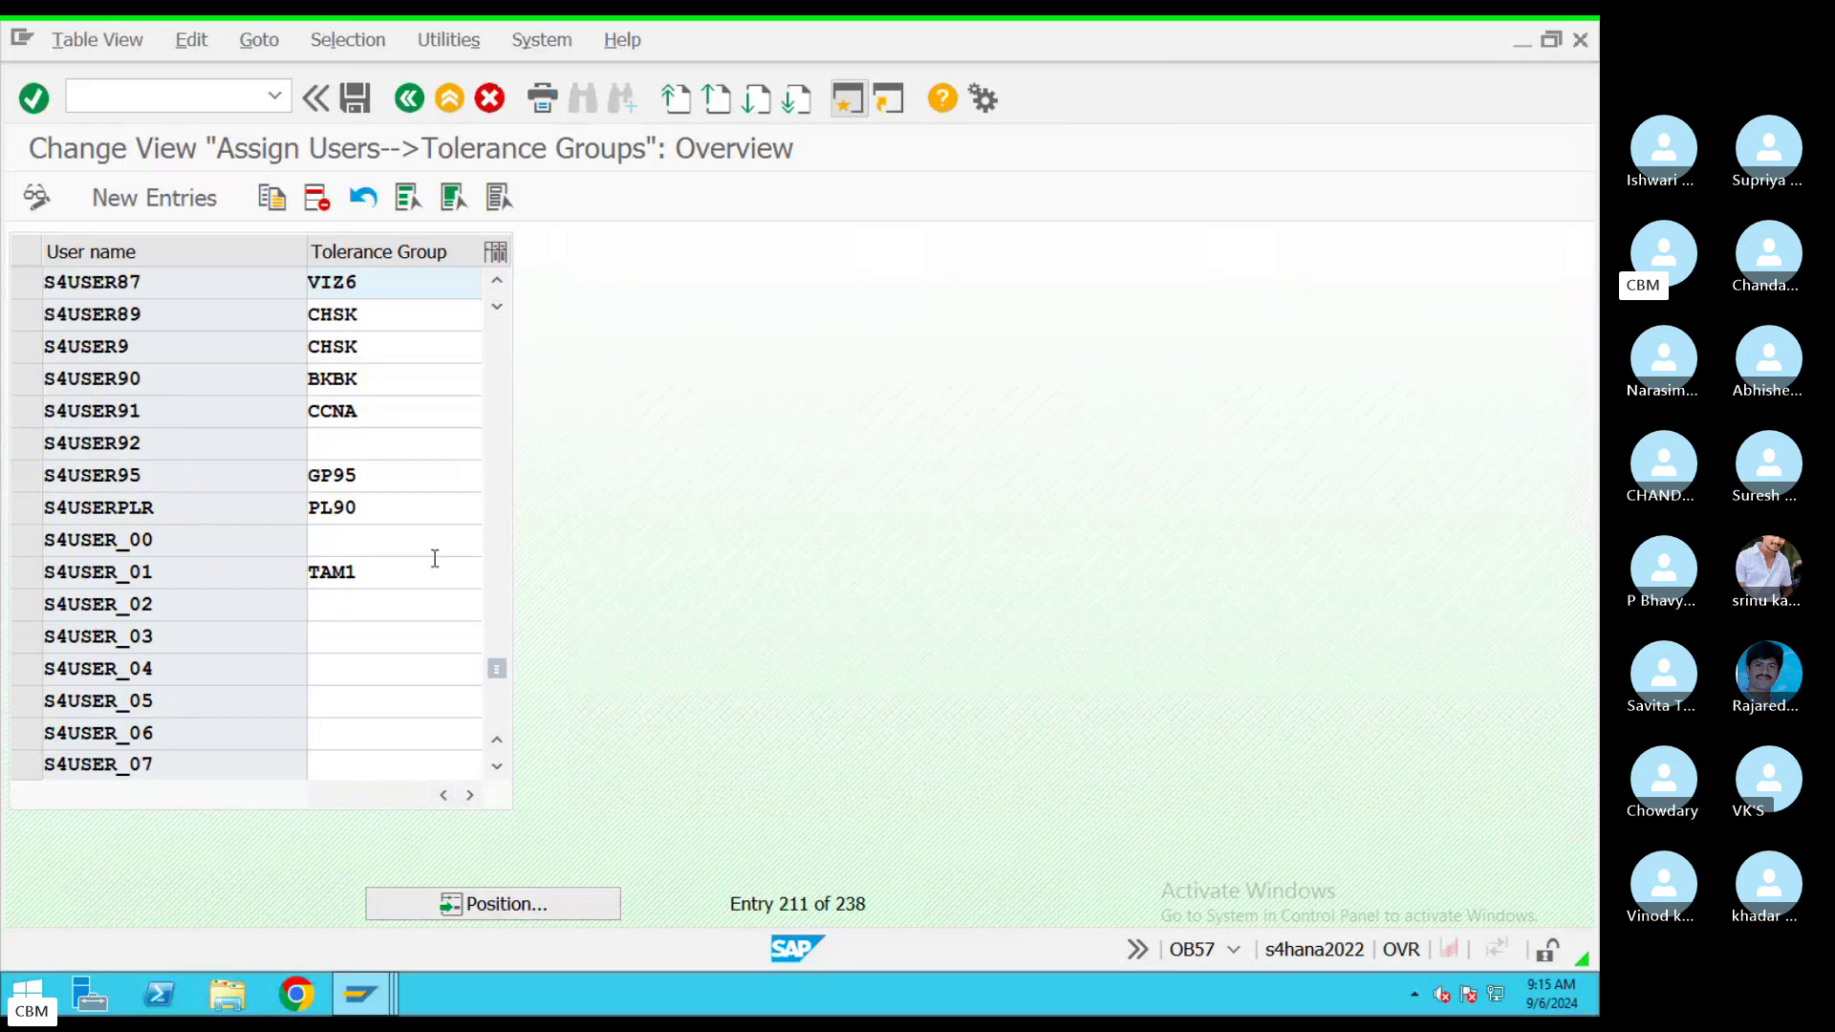
Assign tolerance group CH09 to user S4USER87, save it under the proposed customizing request, and exit the assignment view
{"action": "double_click", "coordinate": [373, 286]}
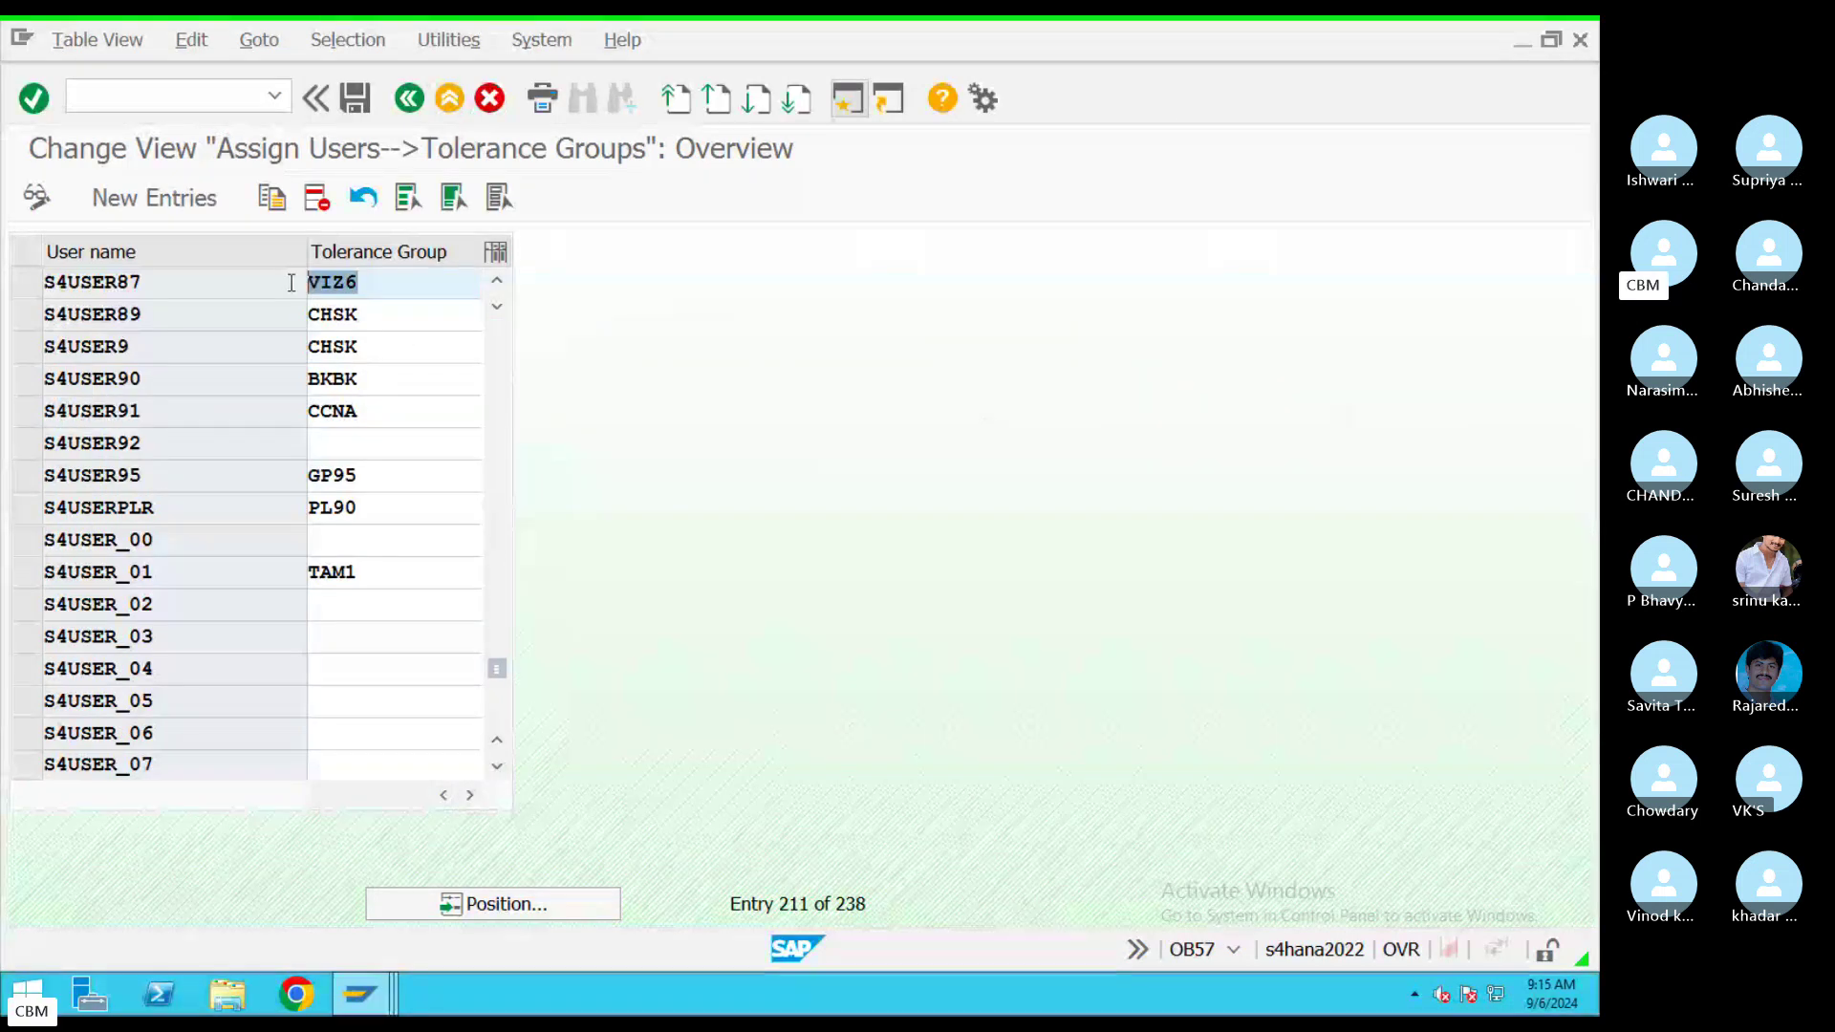
{"action": "key", "text": "BackSpace"}
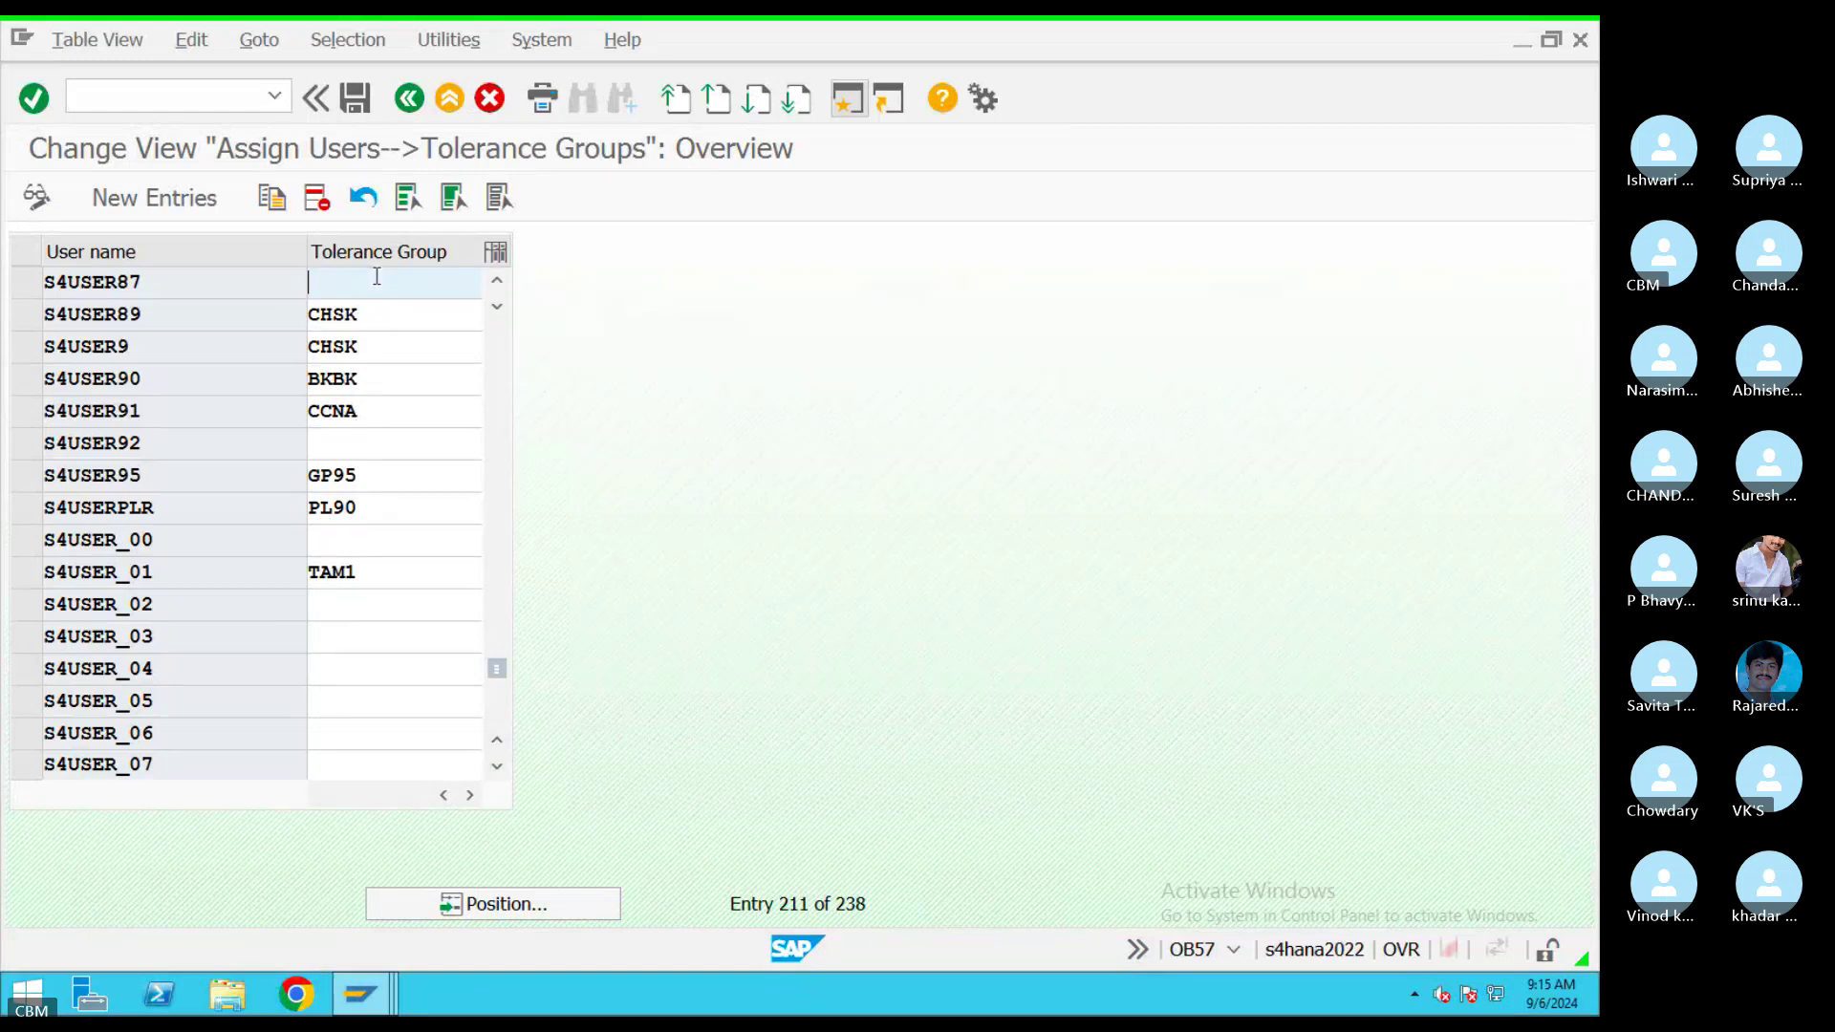
{"action": "type", "text": "CH09"}
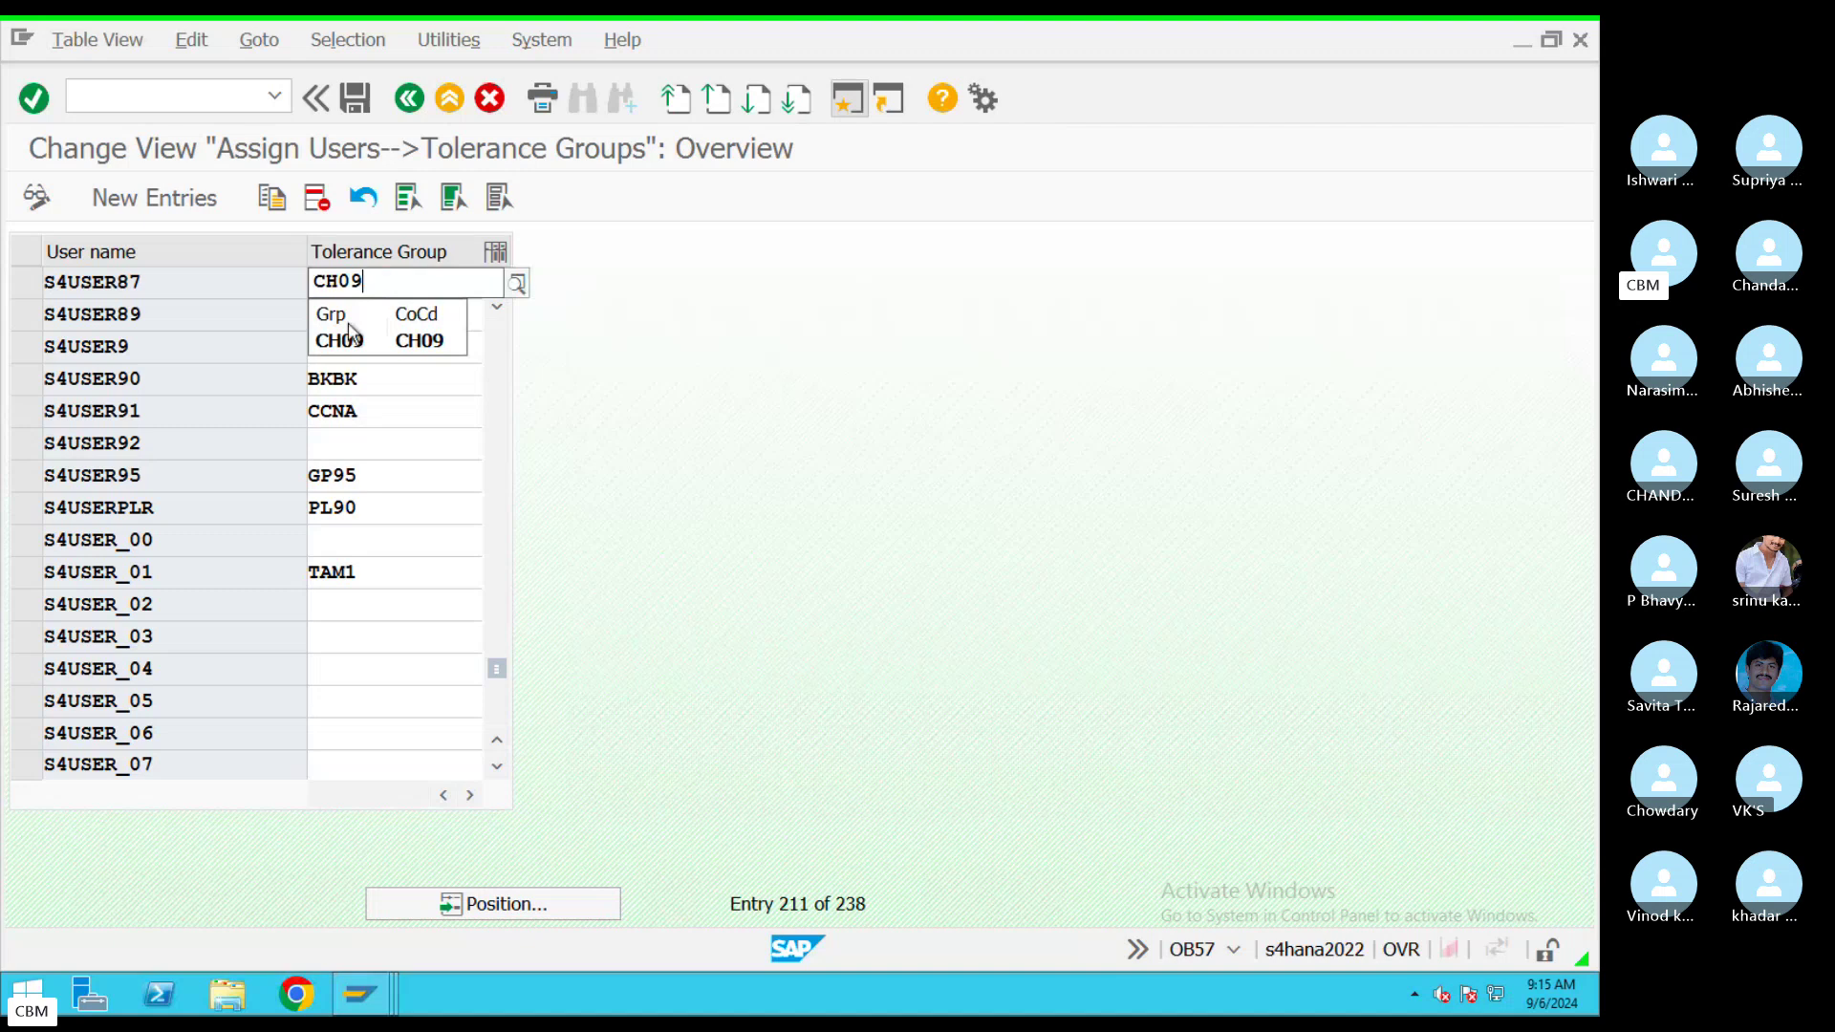
{"action": "left_click", "coordinate": [360, 340]}
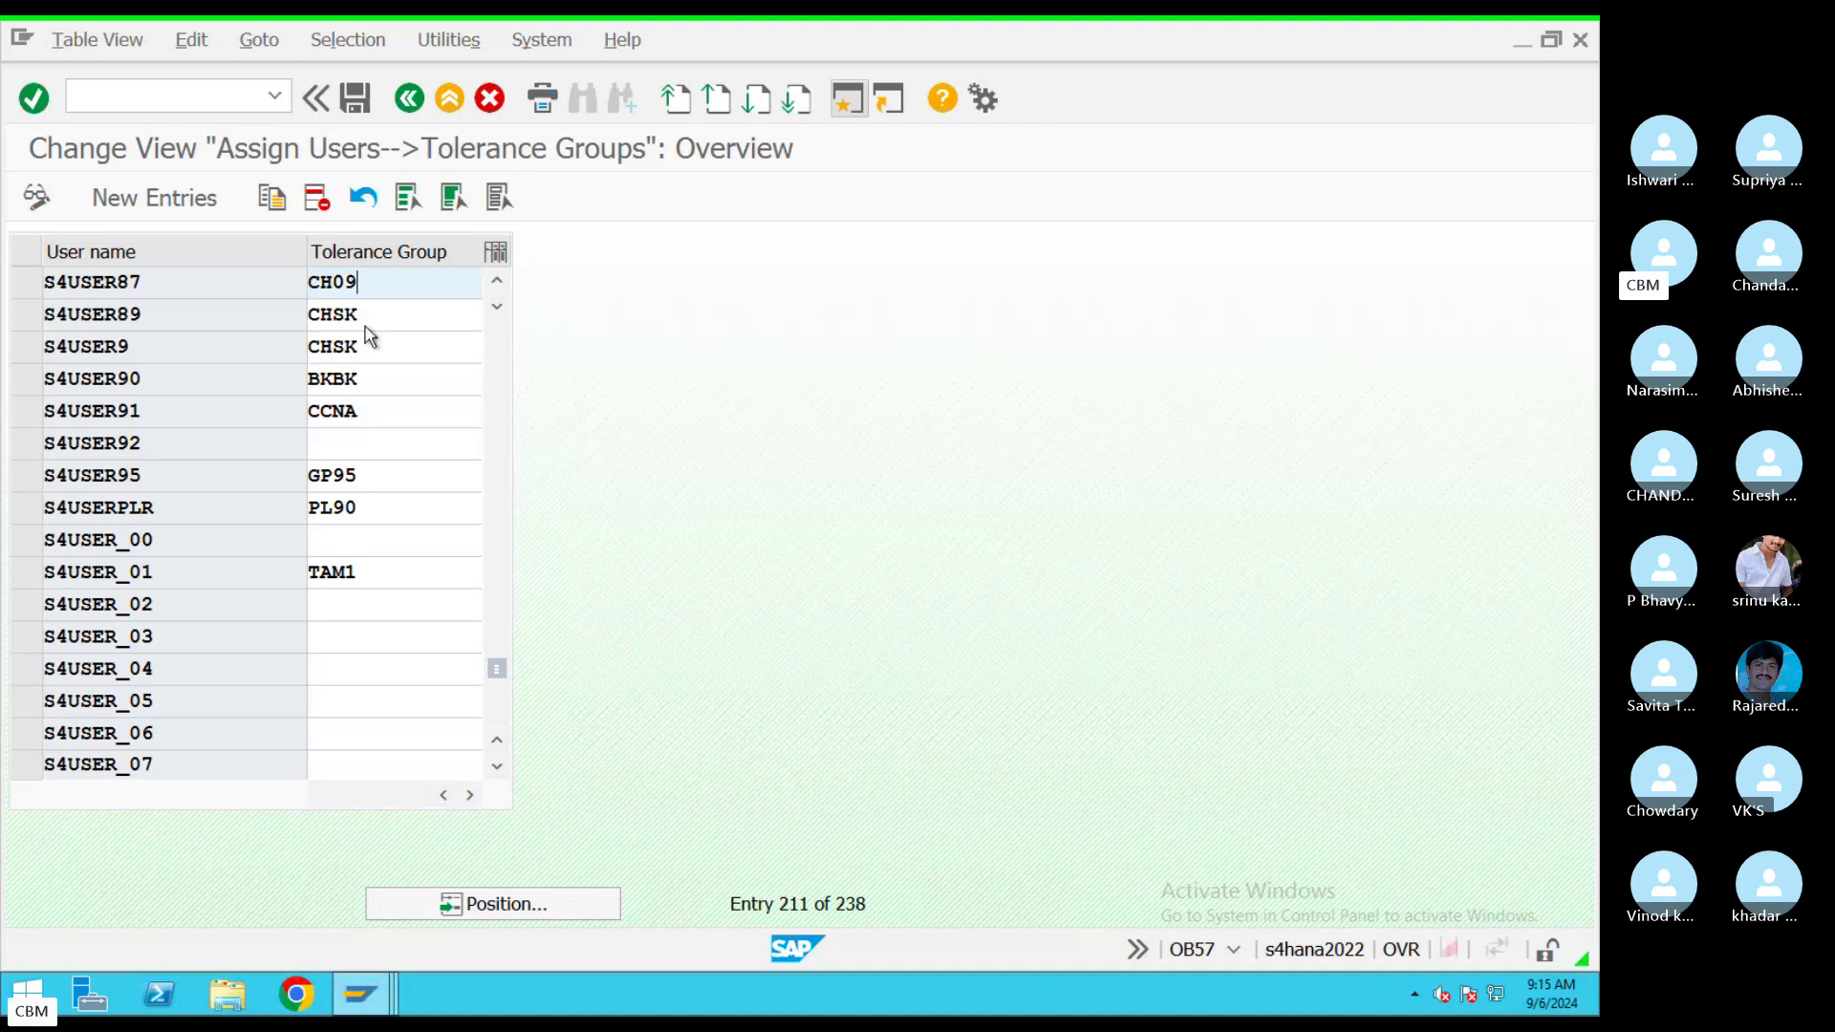
{"action": "left_click", "coordinate": [356, 99]}
{"action": "left_click", "coordinate": [432, 529]}
{"action": "left_click", "coordinate": [409, 98]}
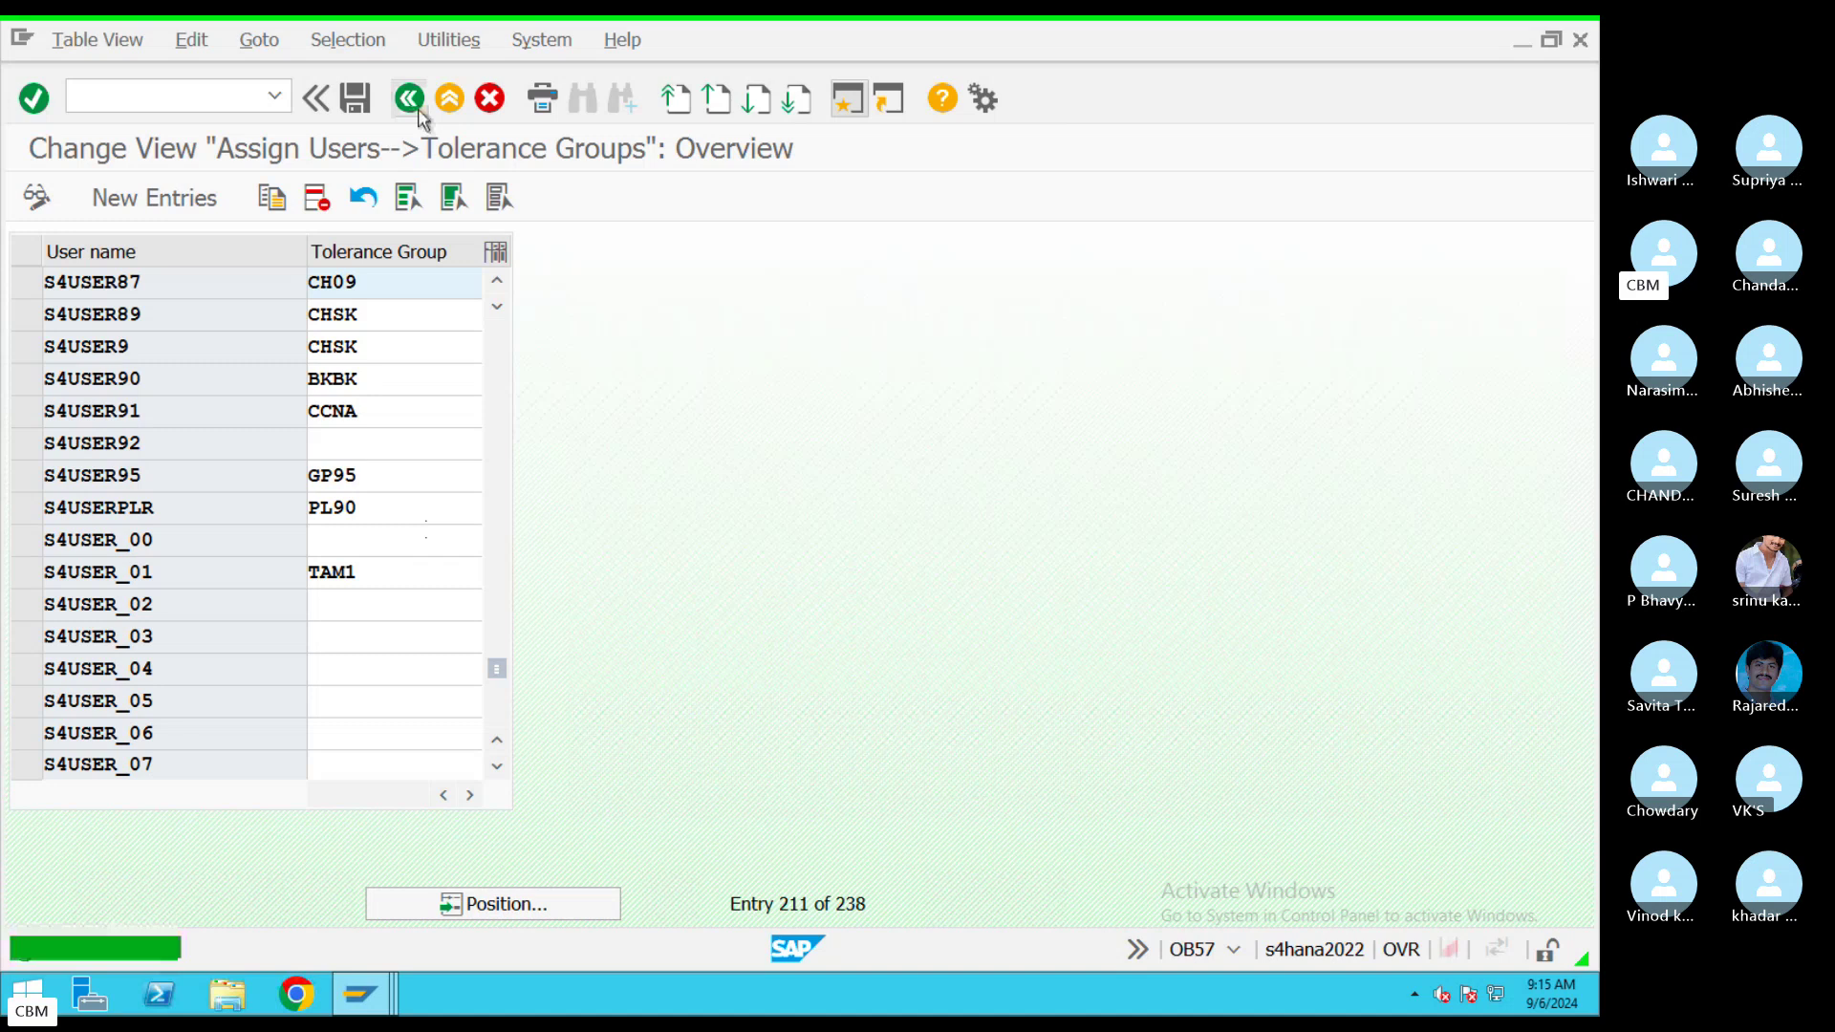
Start transaction OBBG and position the country-to-calculation-procedure assignments at country IN
{"action": "type", "text": "OBBG"}
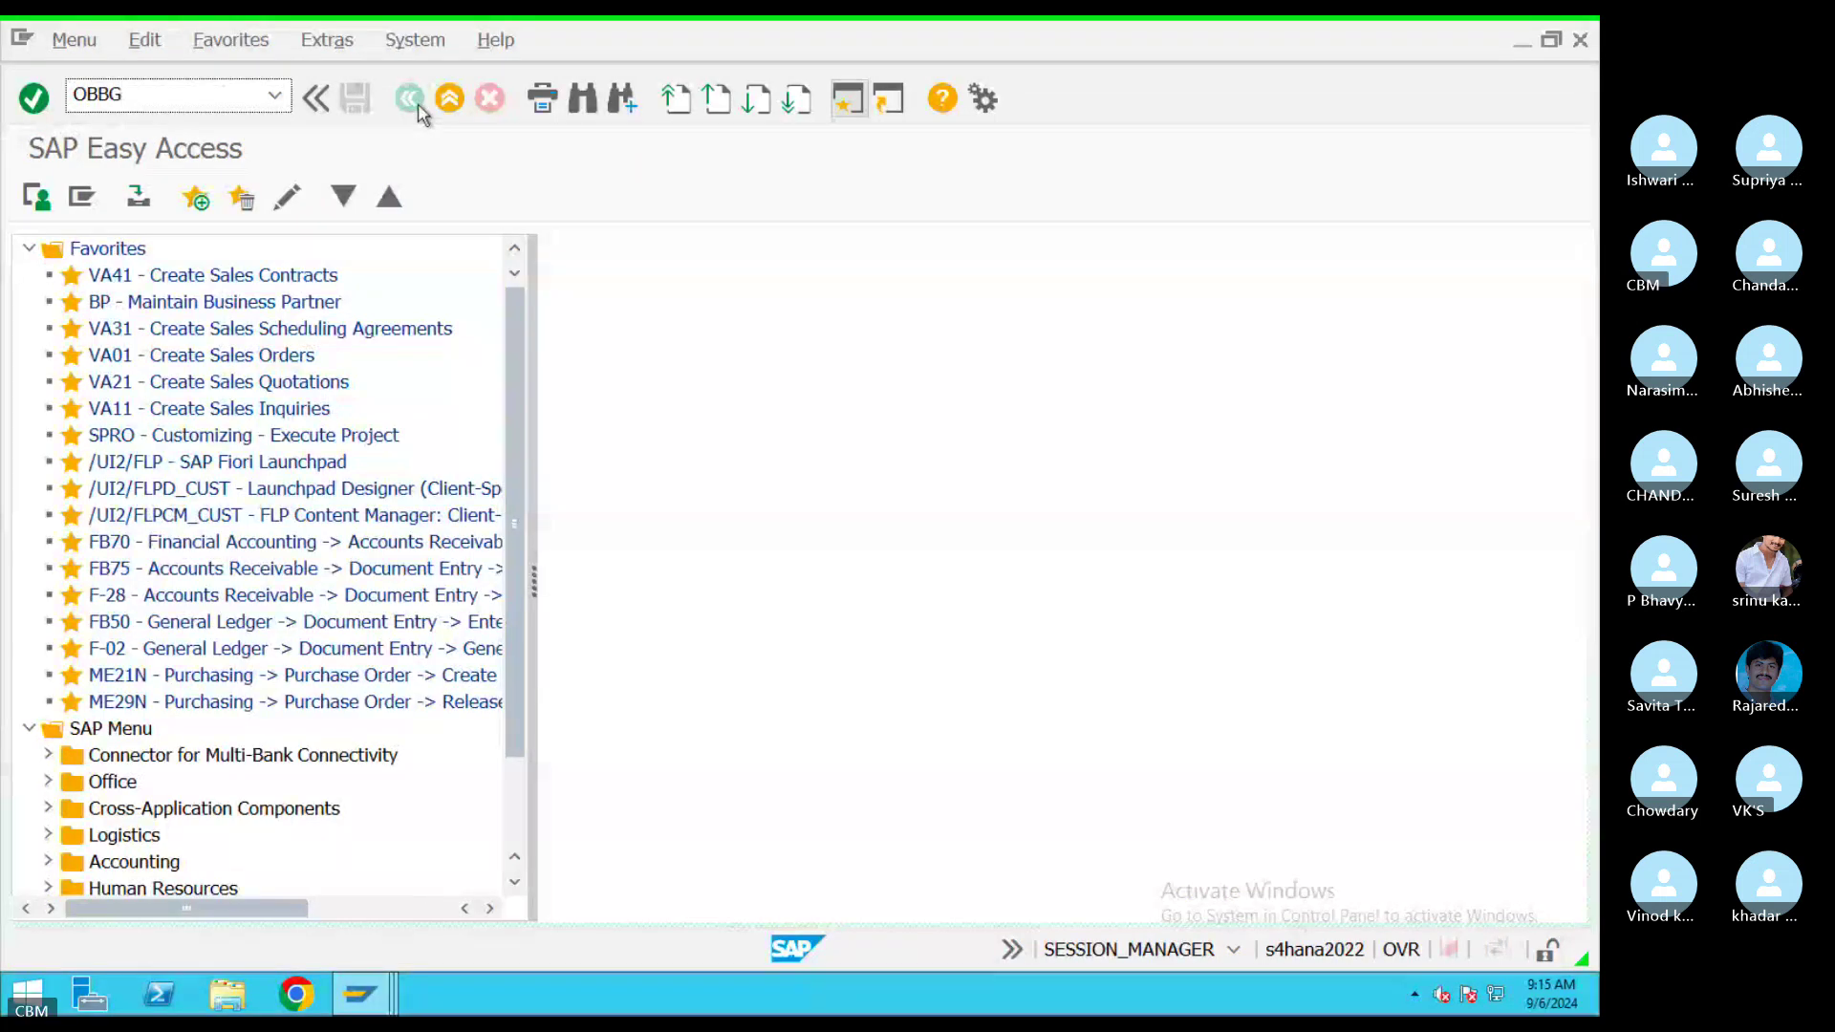
{"action": "key", "text": "Return"}
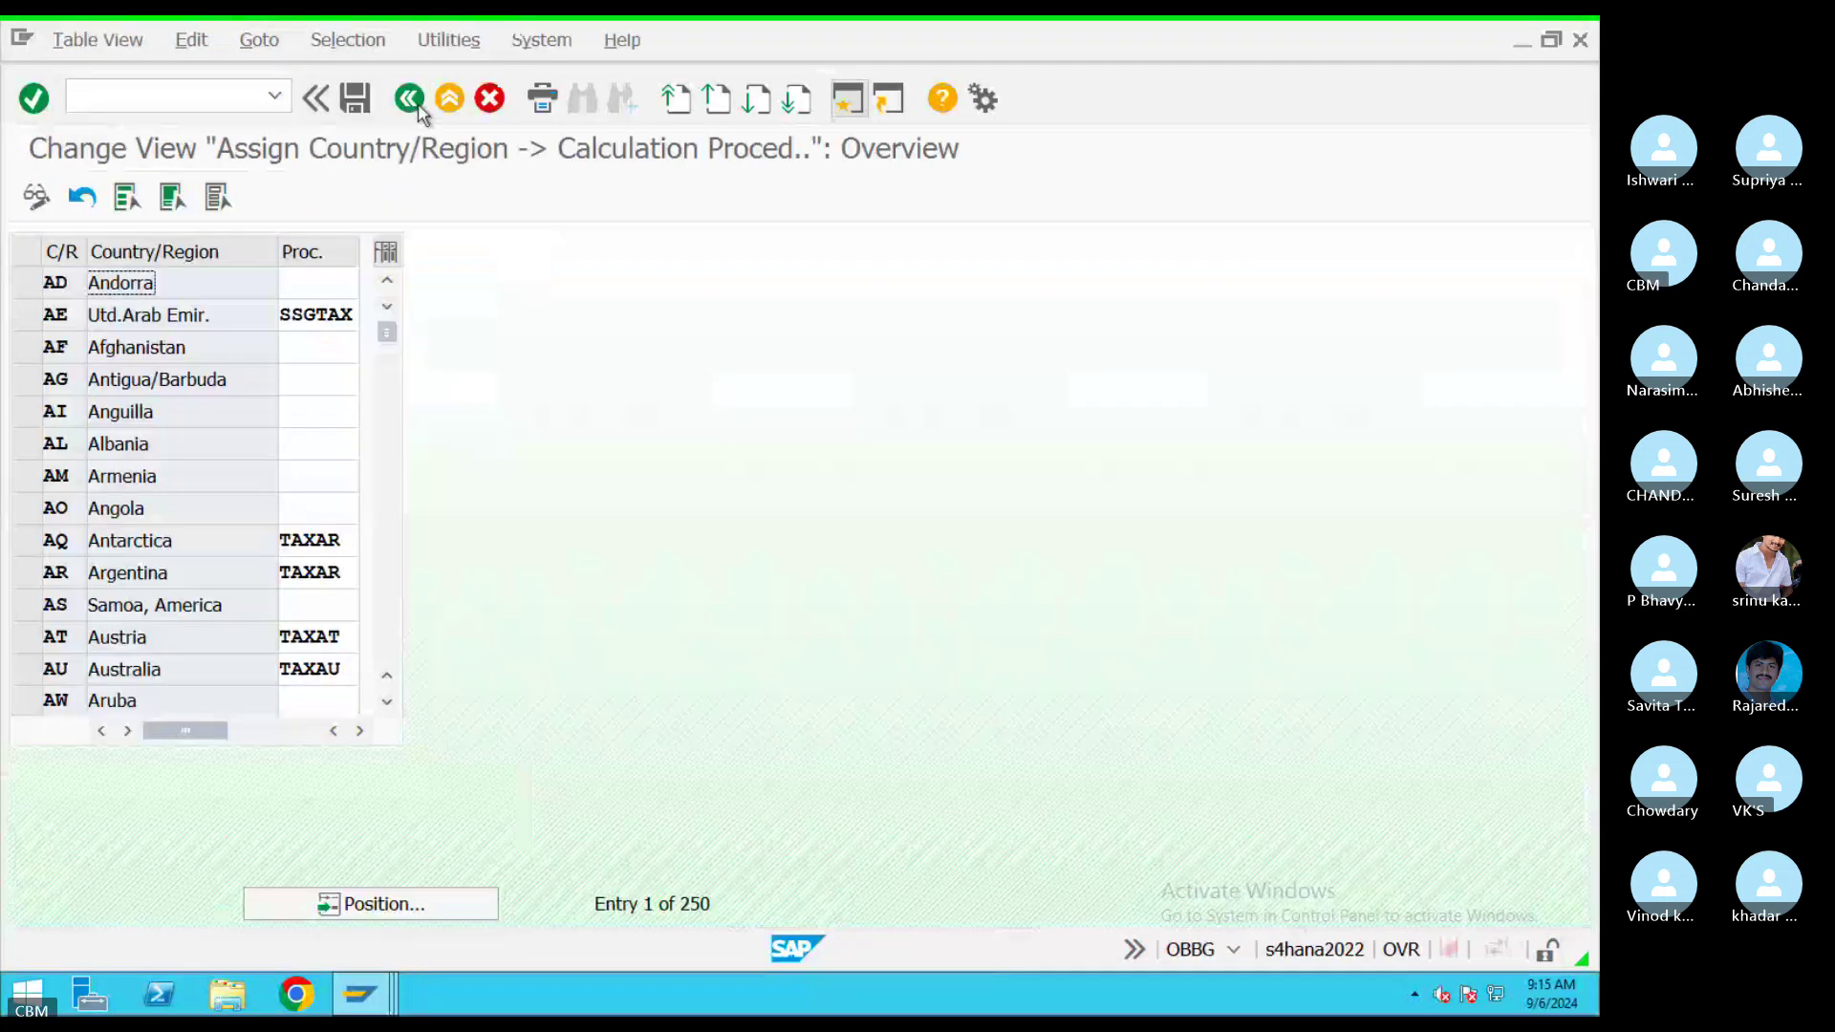
{"action": "left_click", "coordinate": [427, 908]}
{"action": "type", "text": "IN"}
{"action": "key", "text": "Return"}
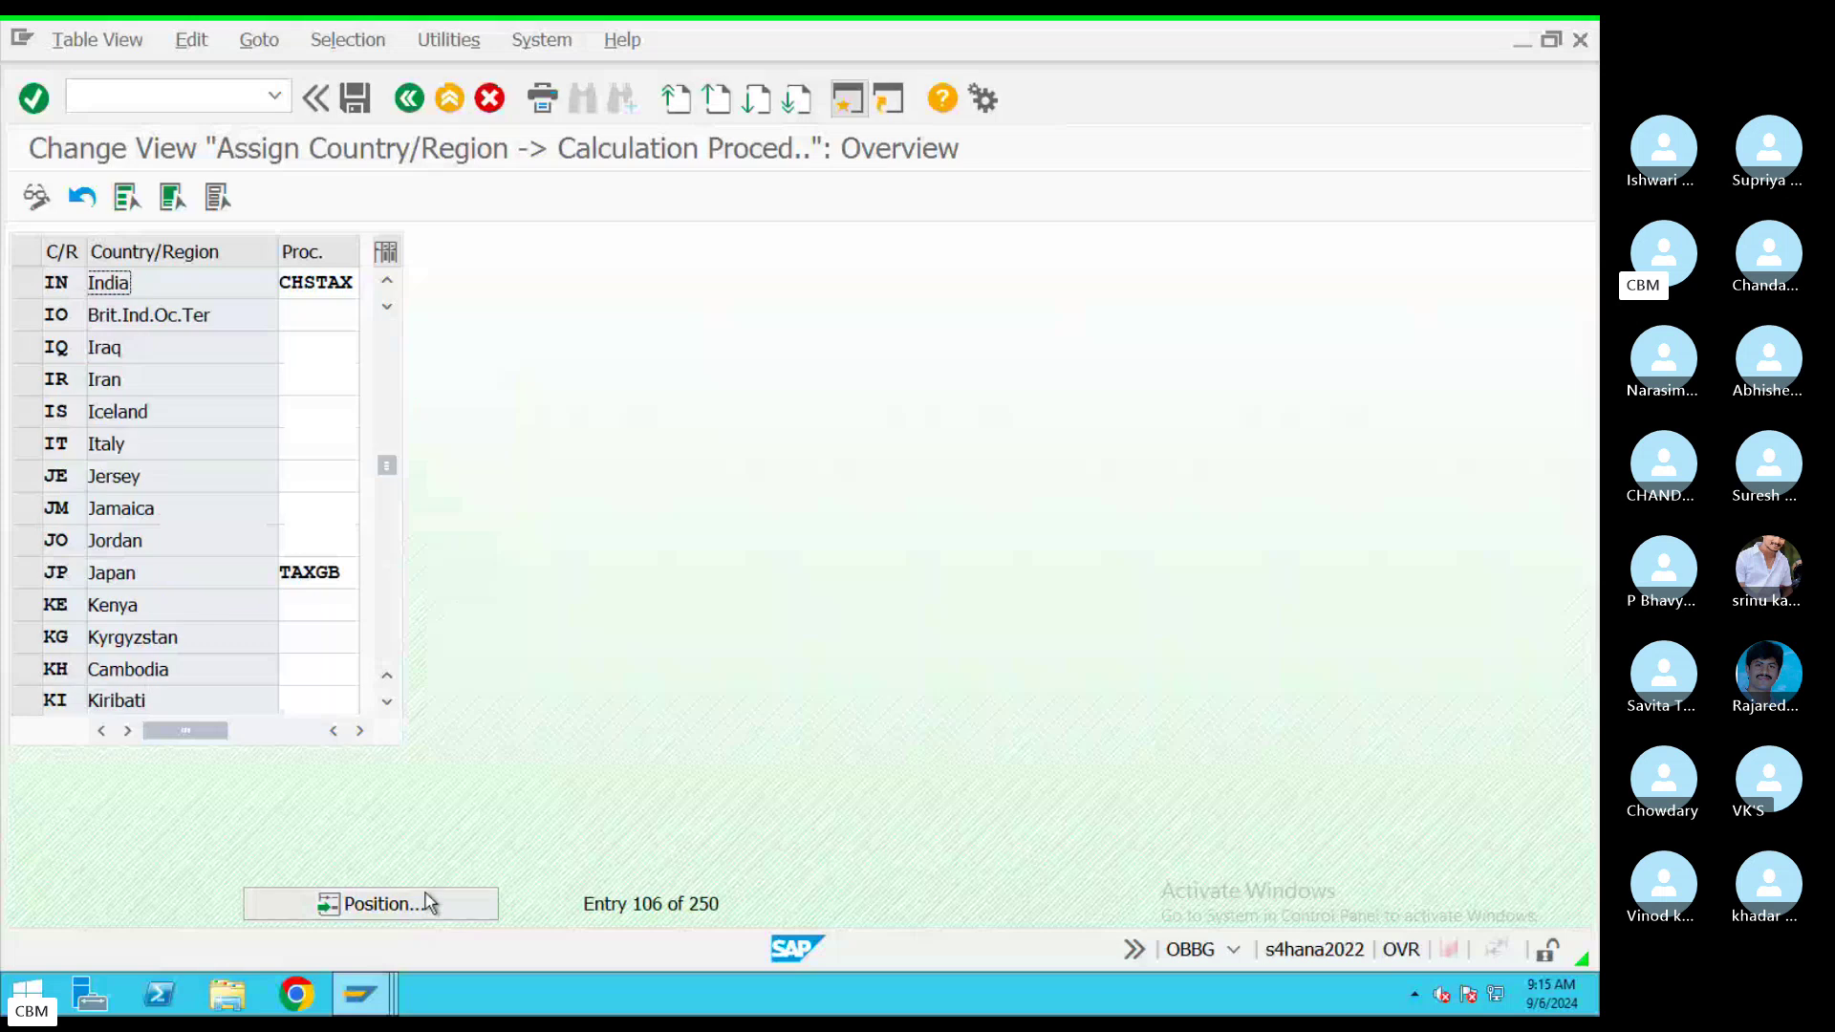
Assign tax procedure CHTAX to India, save it with the proposed customizing request, and leave the view
{"action": "left_click_drag", "start_coordinate": [352, 281], "coordinate": [269, 277]}
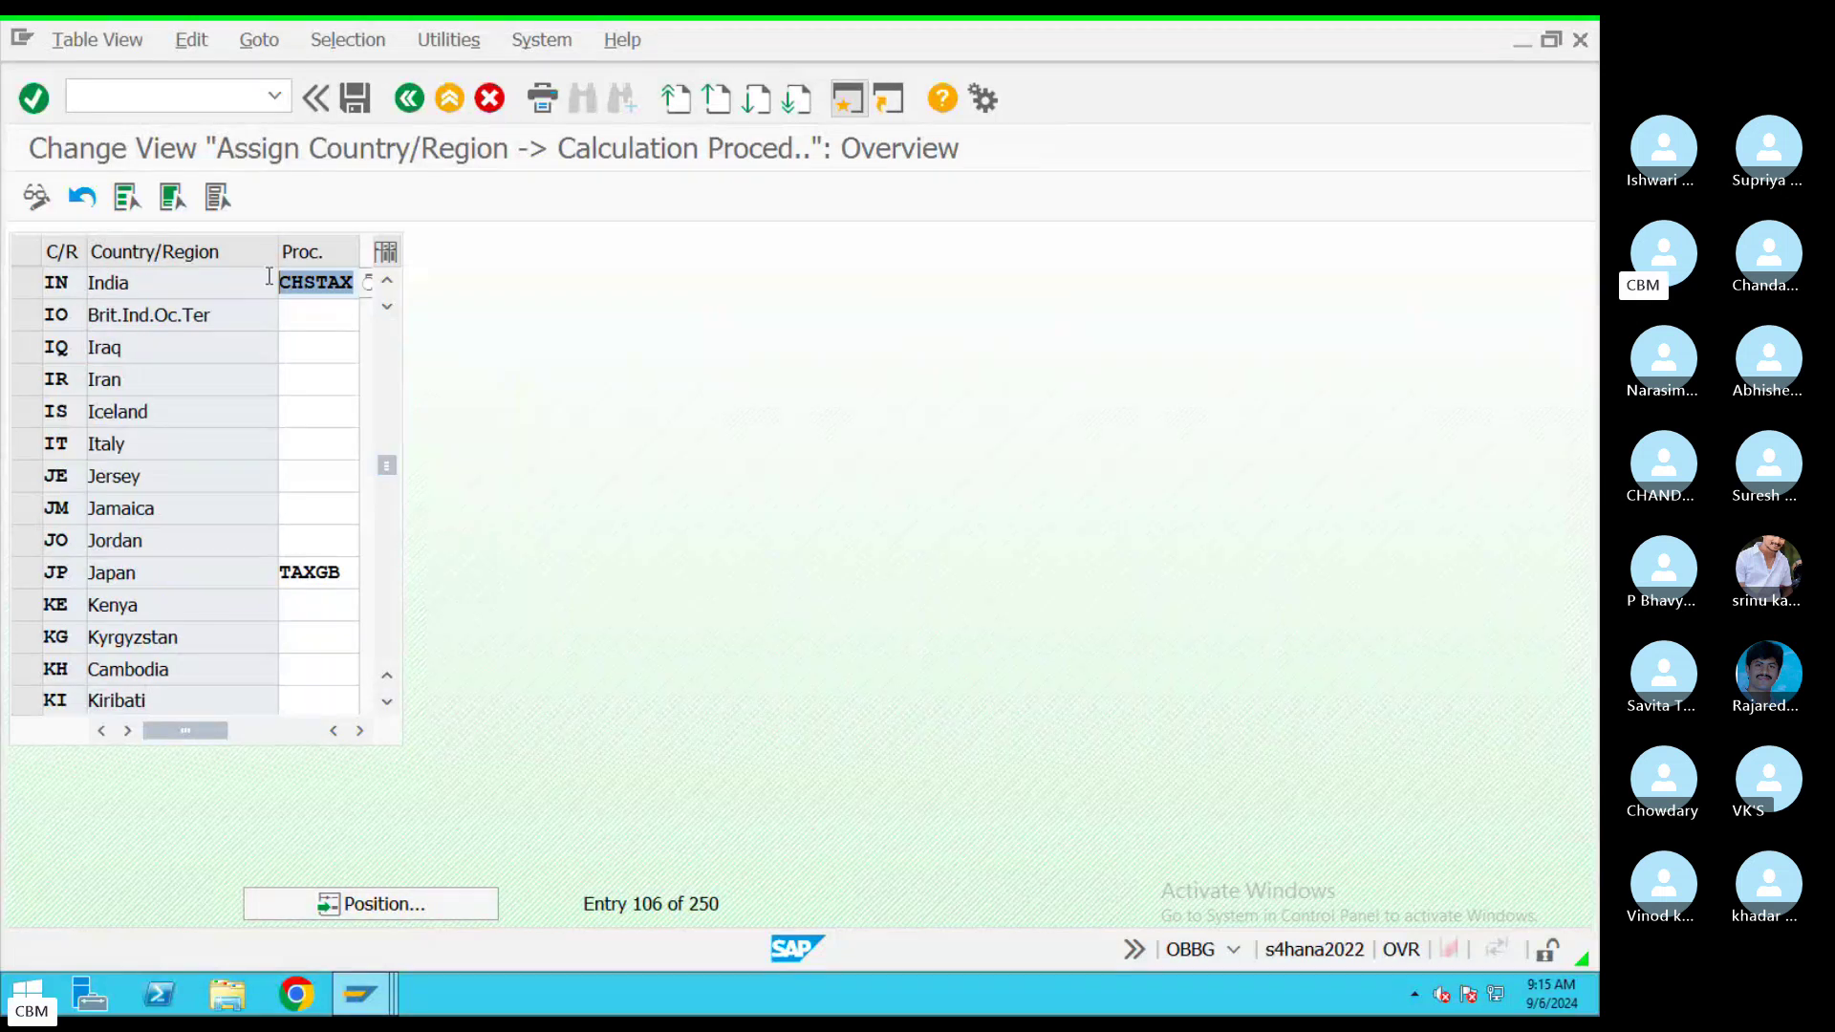
{"action": "key", "text": "BackSpace"}
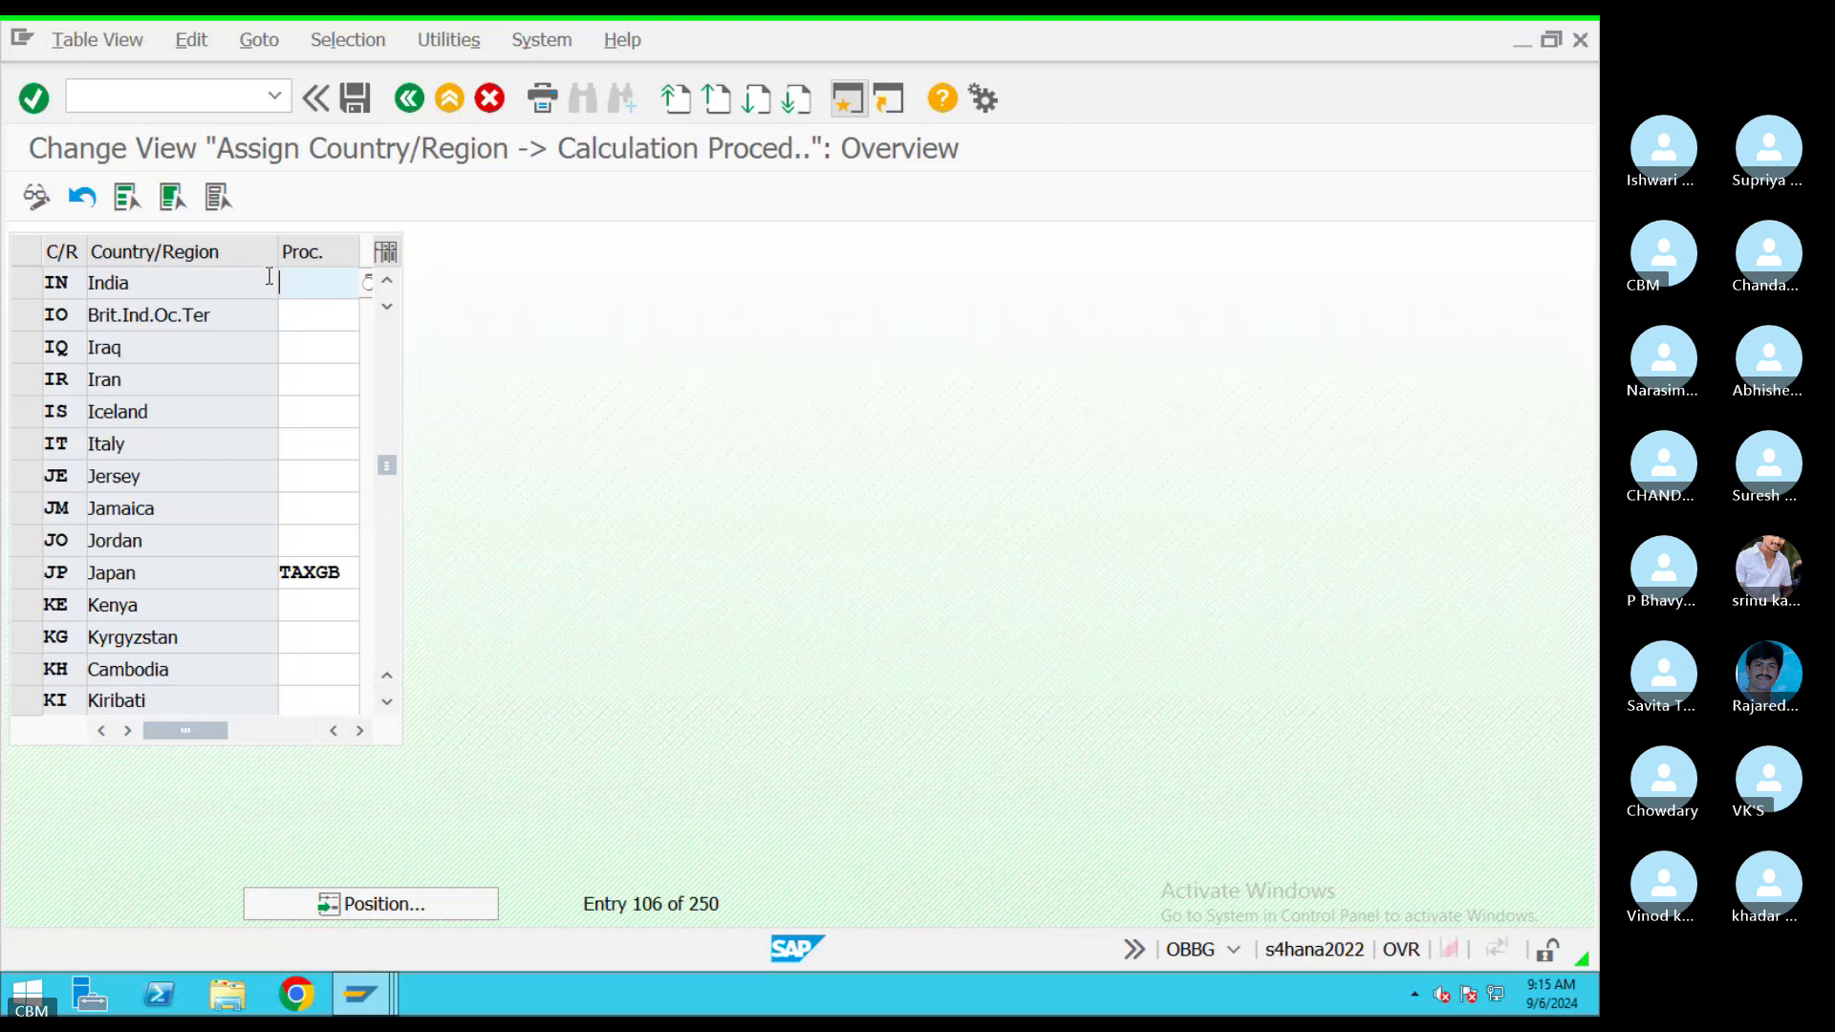
{"action": "type", "text": "cHTA"}
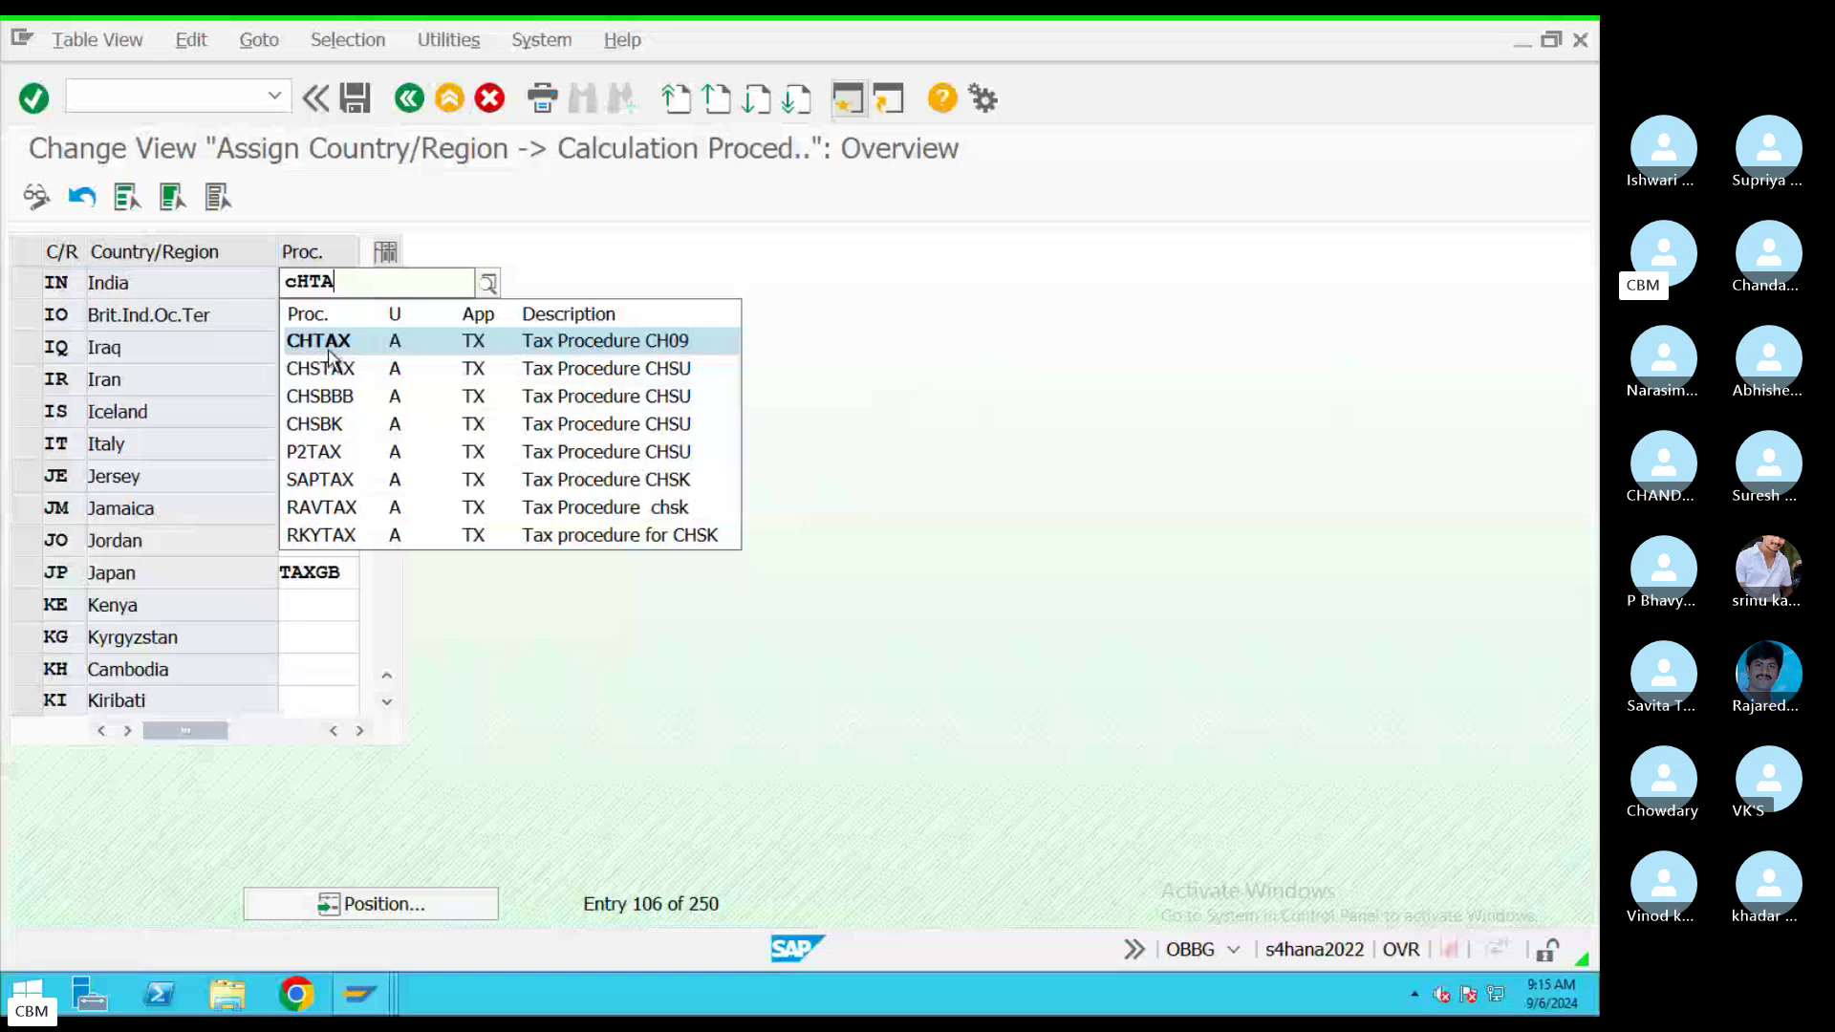
{"action": "left_click", "coordinate": [315, 308]}
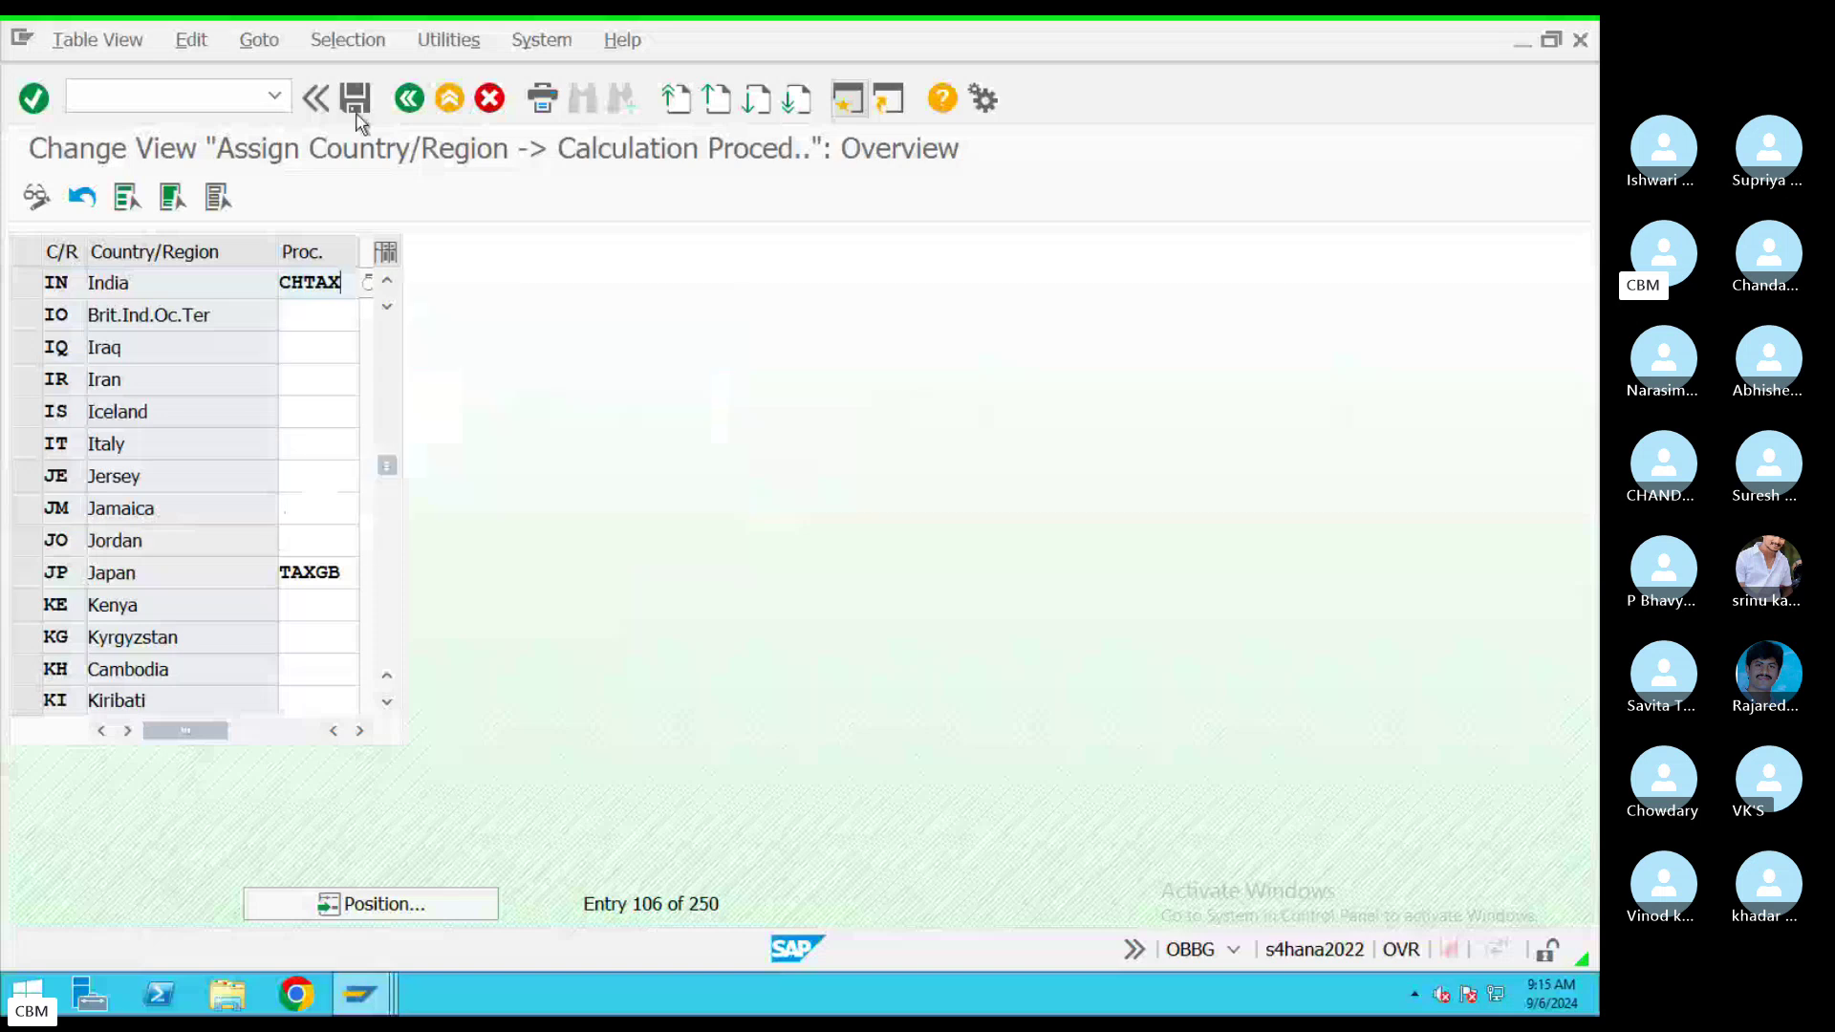
{"action": "left_click", "coordinate": [355, 99]}
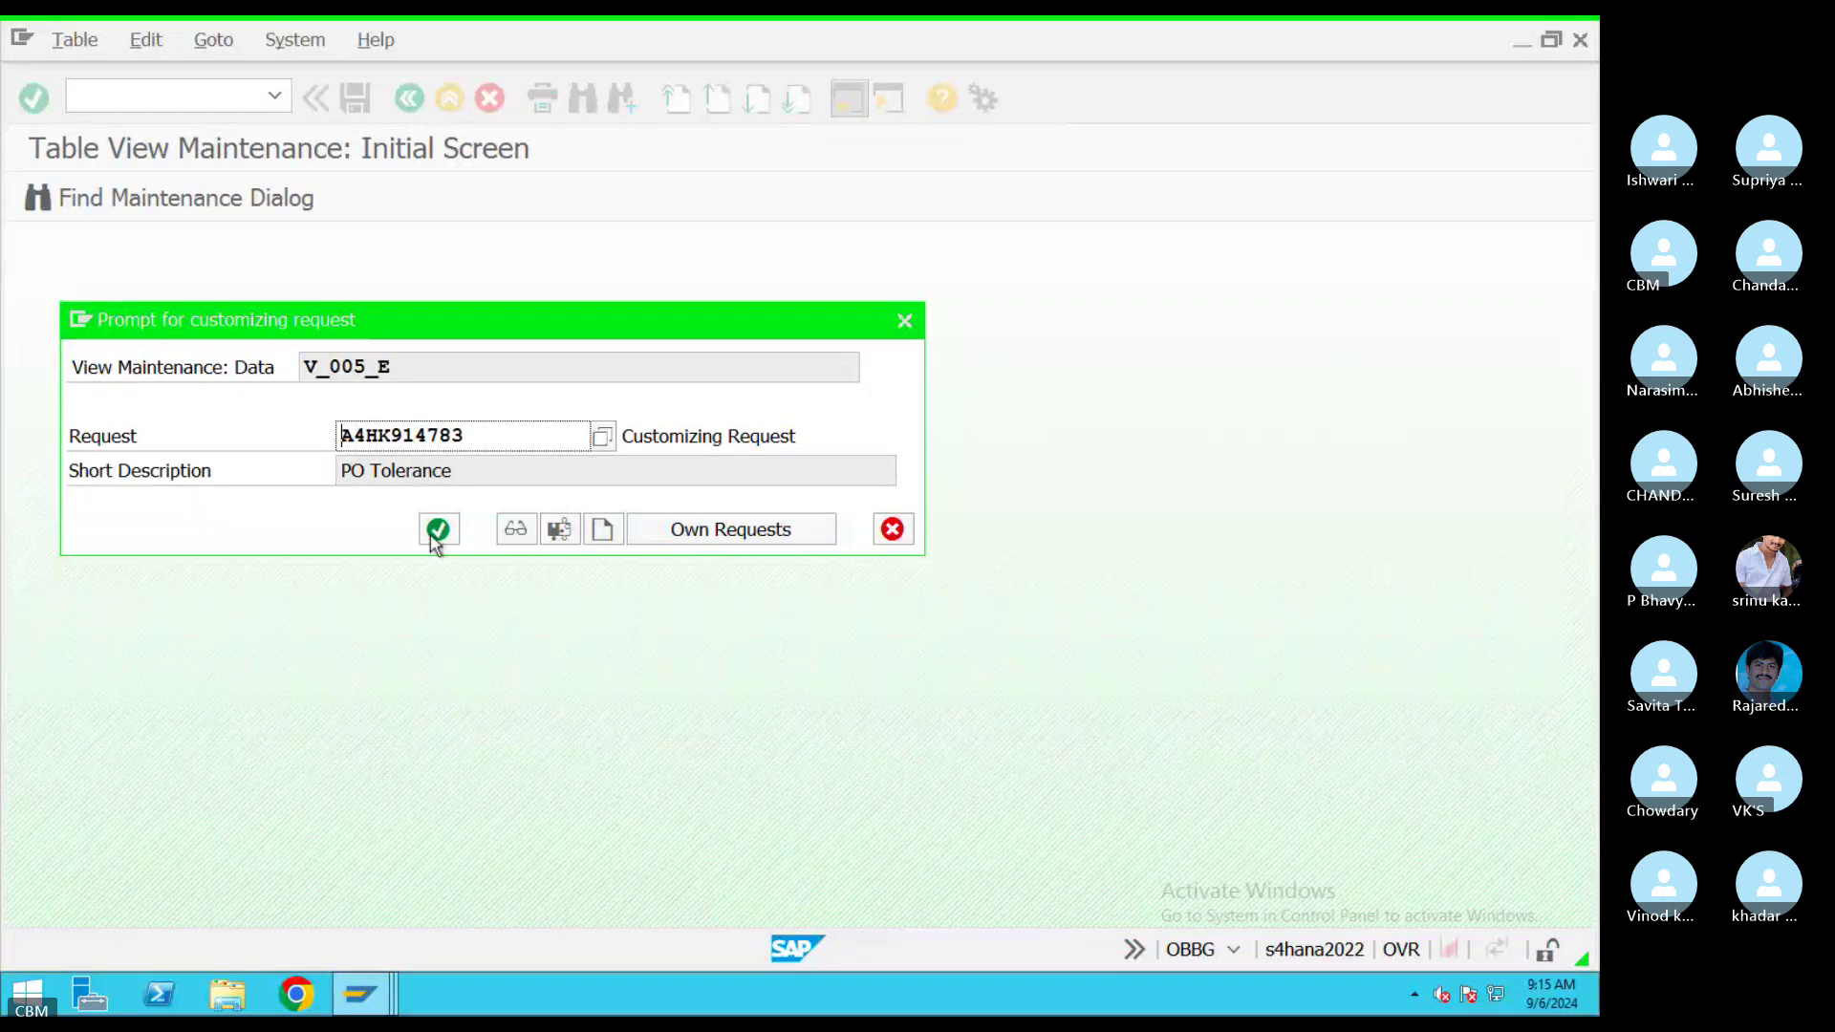
{"action": "key", "text": "Return"}
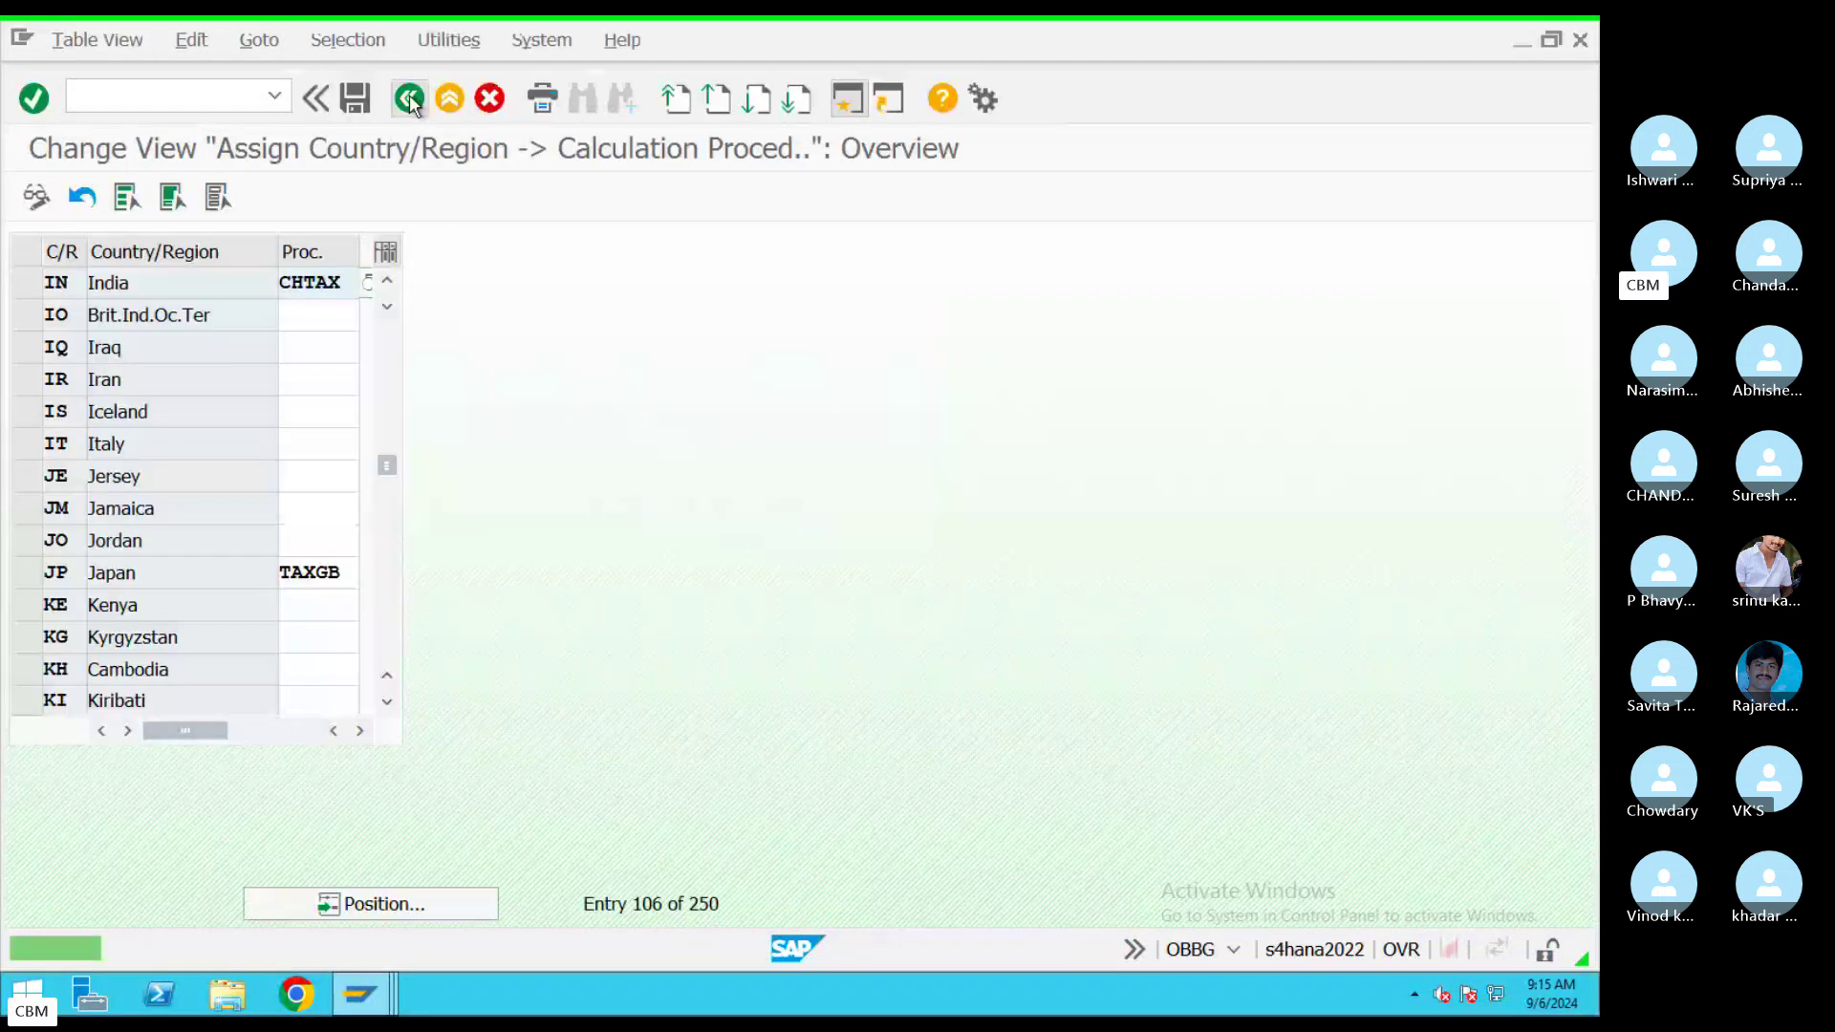
{"action": "left_click", "coordinate": [409, 99]}
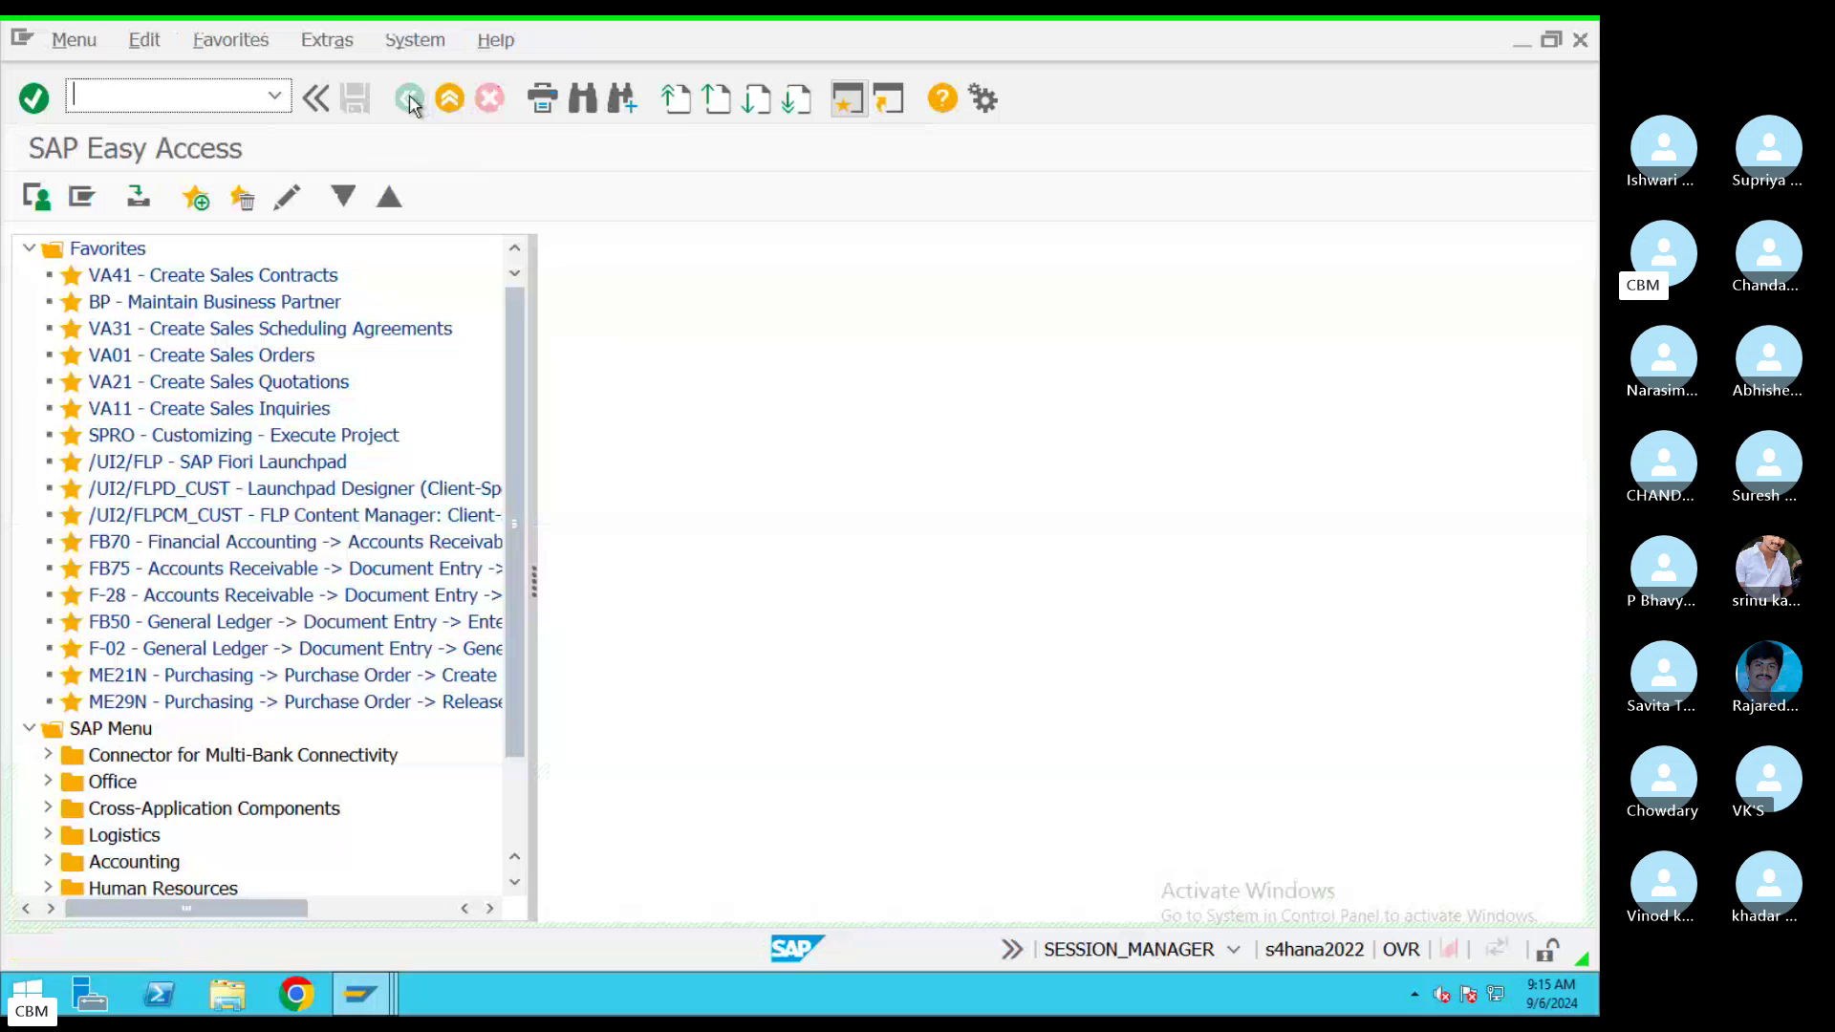
Close the Create Material session and the idle SAP Easy Access session in the remote desktop
{"action": "key", "text": "super+Tab"}
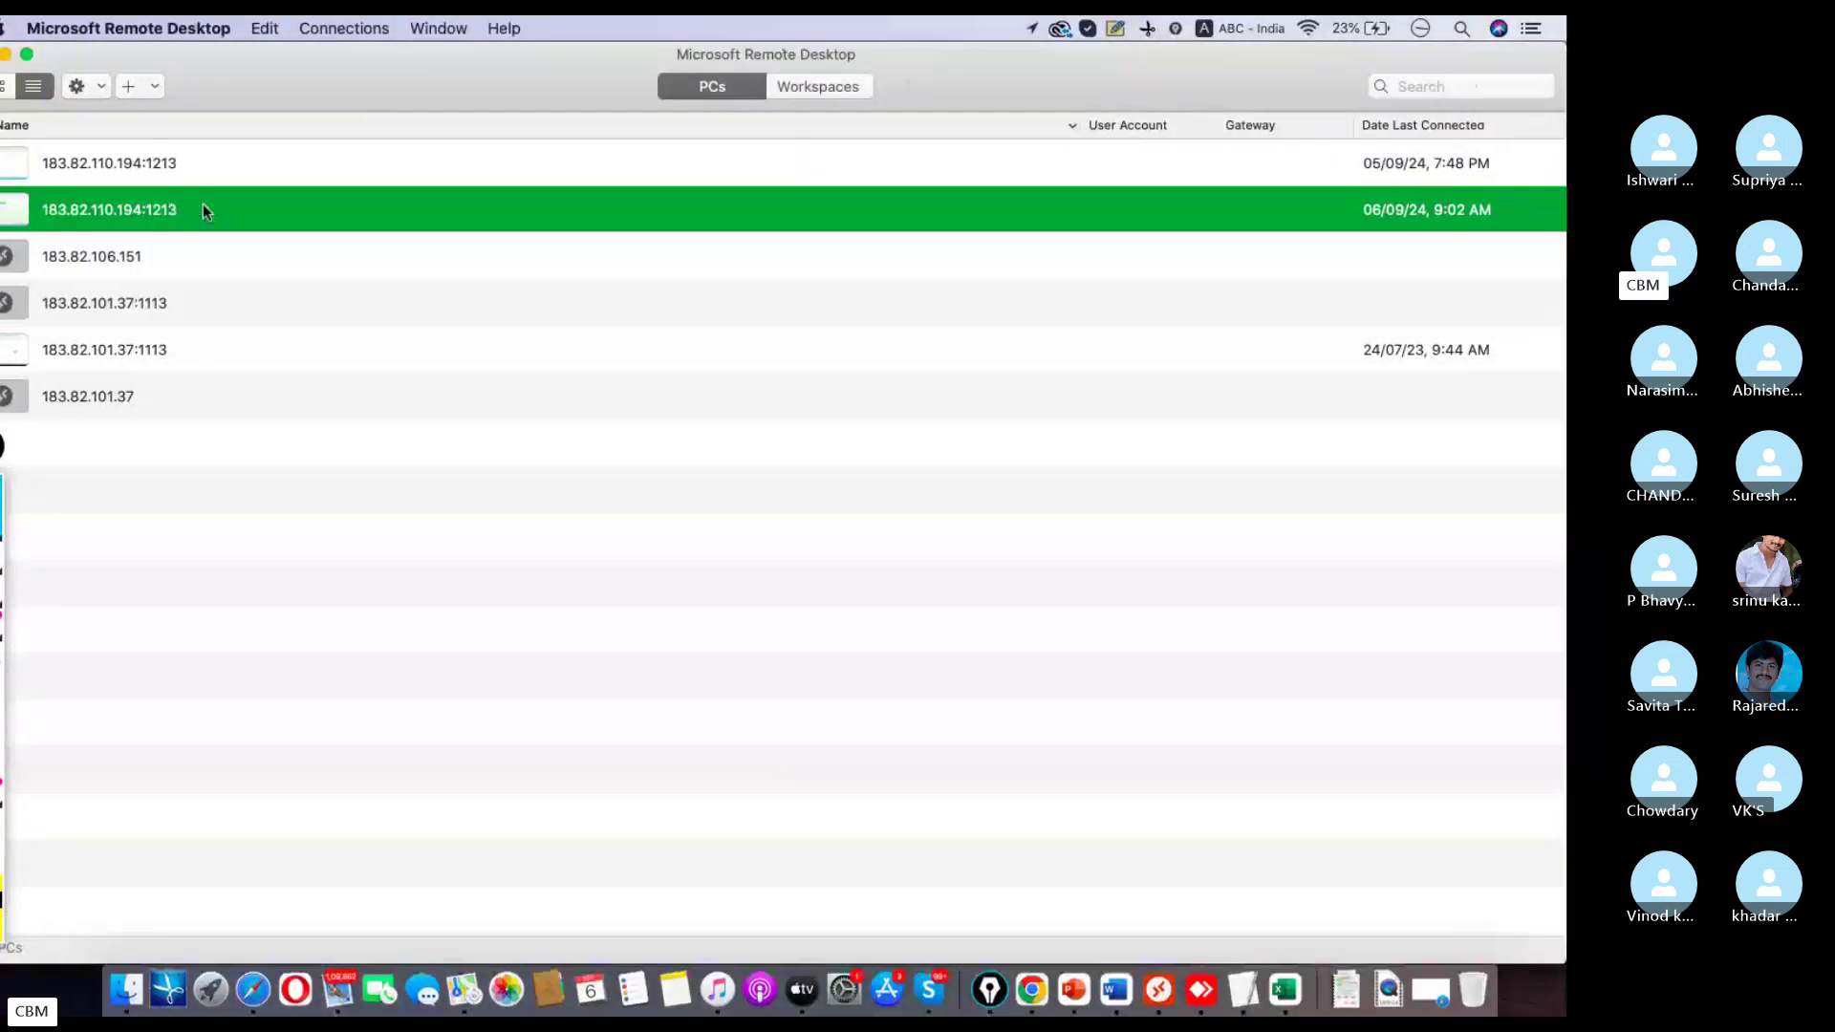
{"action": "double_click", "coordinate": [203, 203]}
{"action": "mouse_move", "coordinate": [360, 994]}
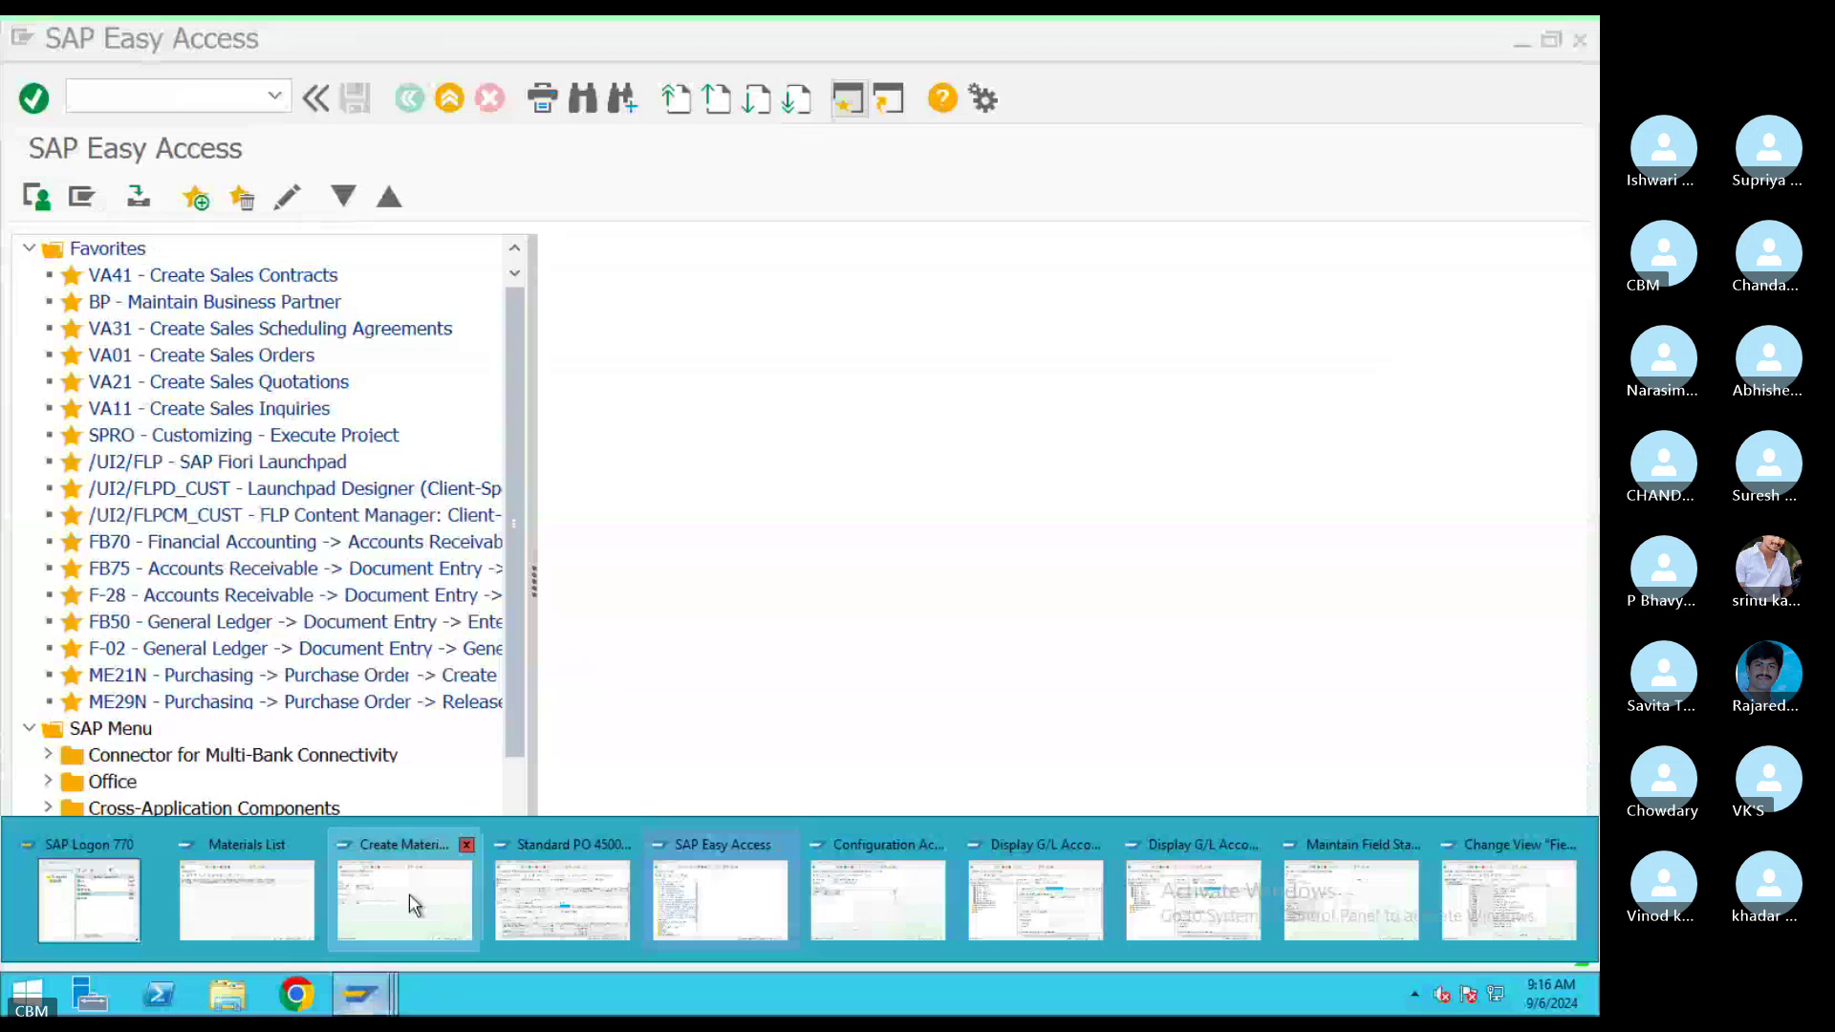
{"action": "left_click", "coordinate": [460, 844]}
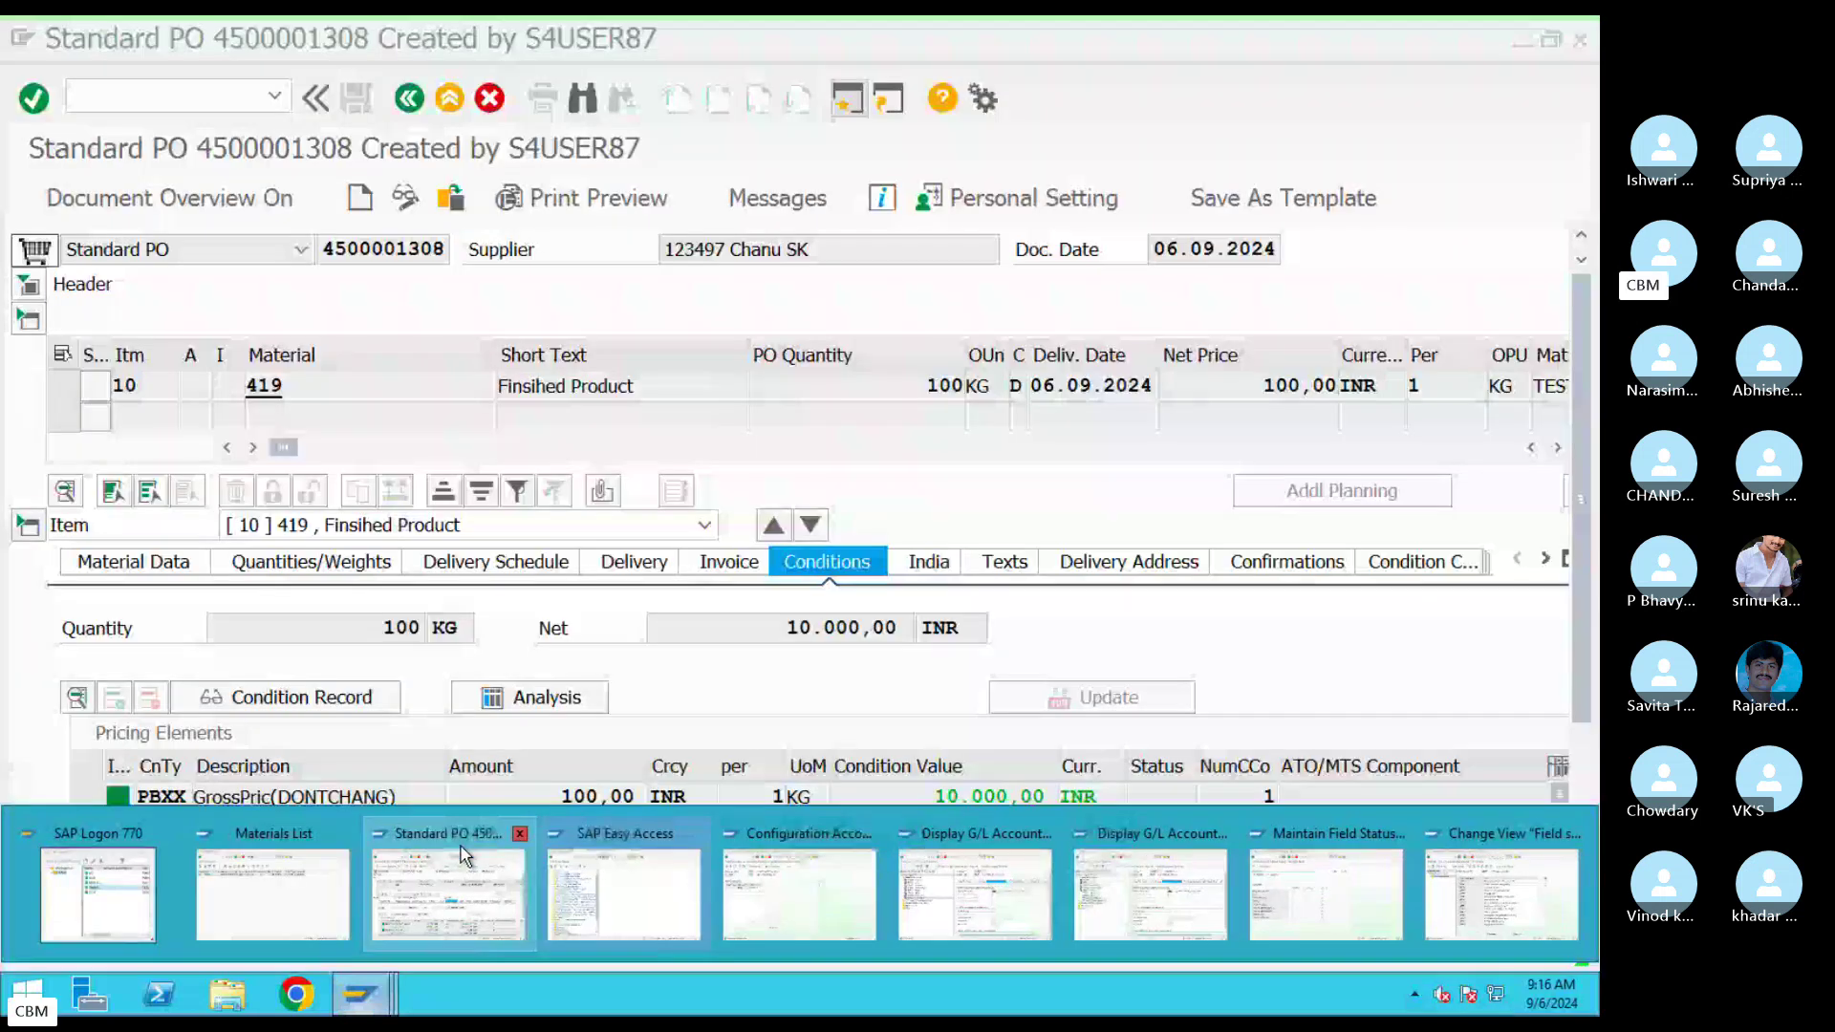
{"action": "left_click", "coordinate": [516, 837]}
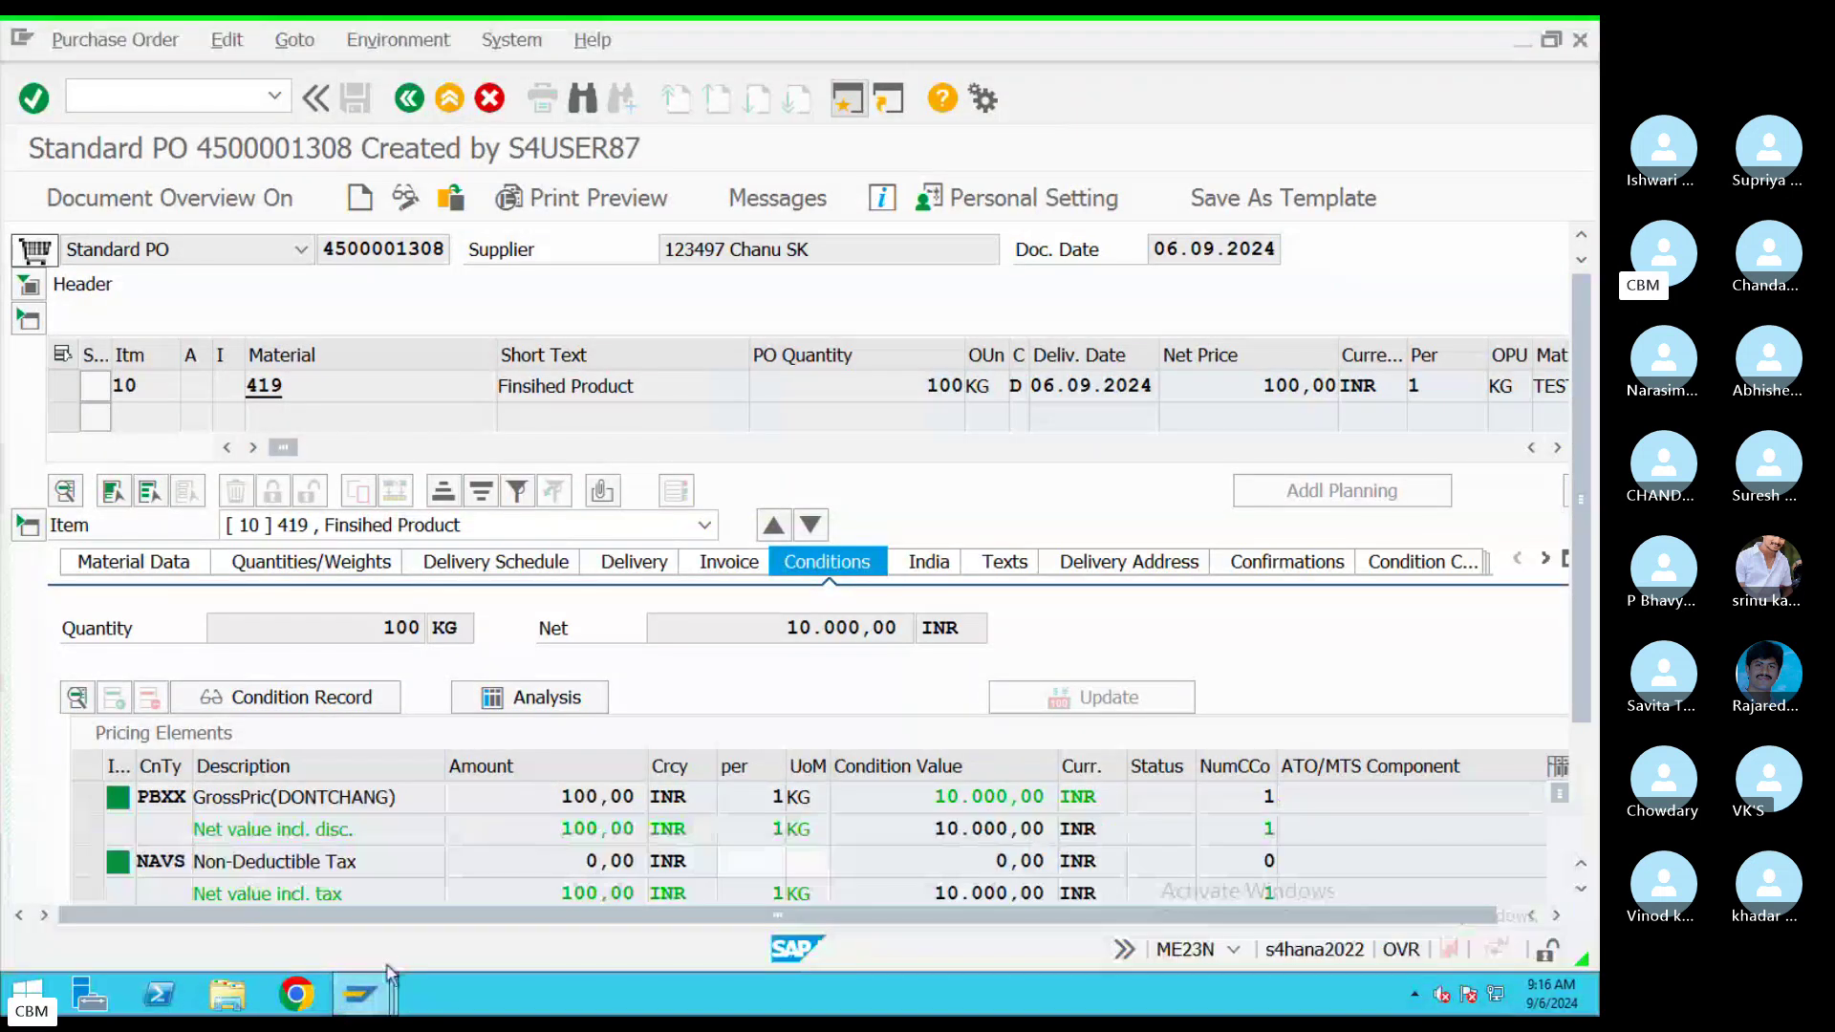
{"action": "mouse_move", "coordinate": [383, 996]}
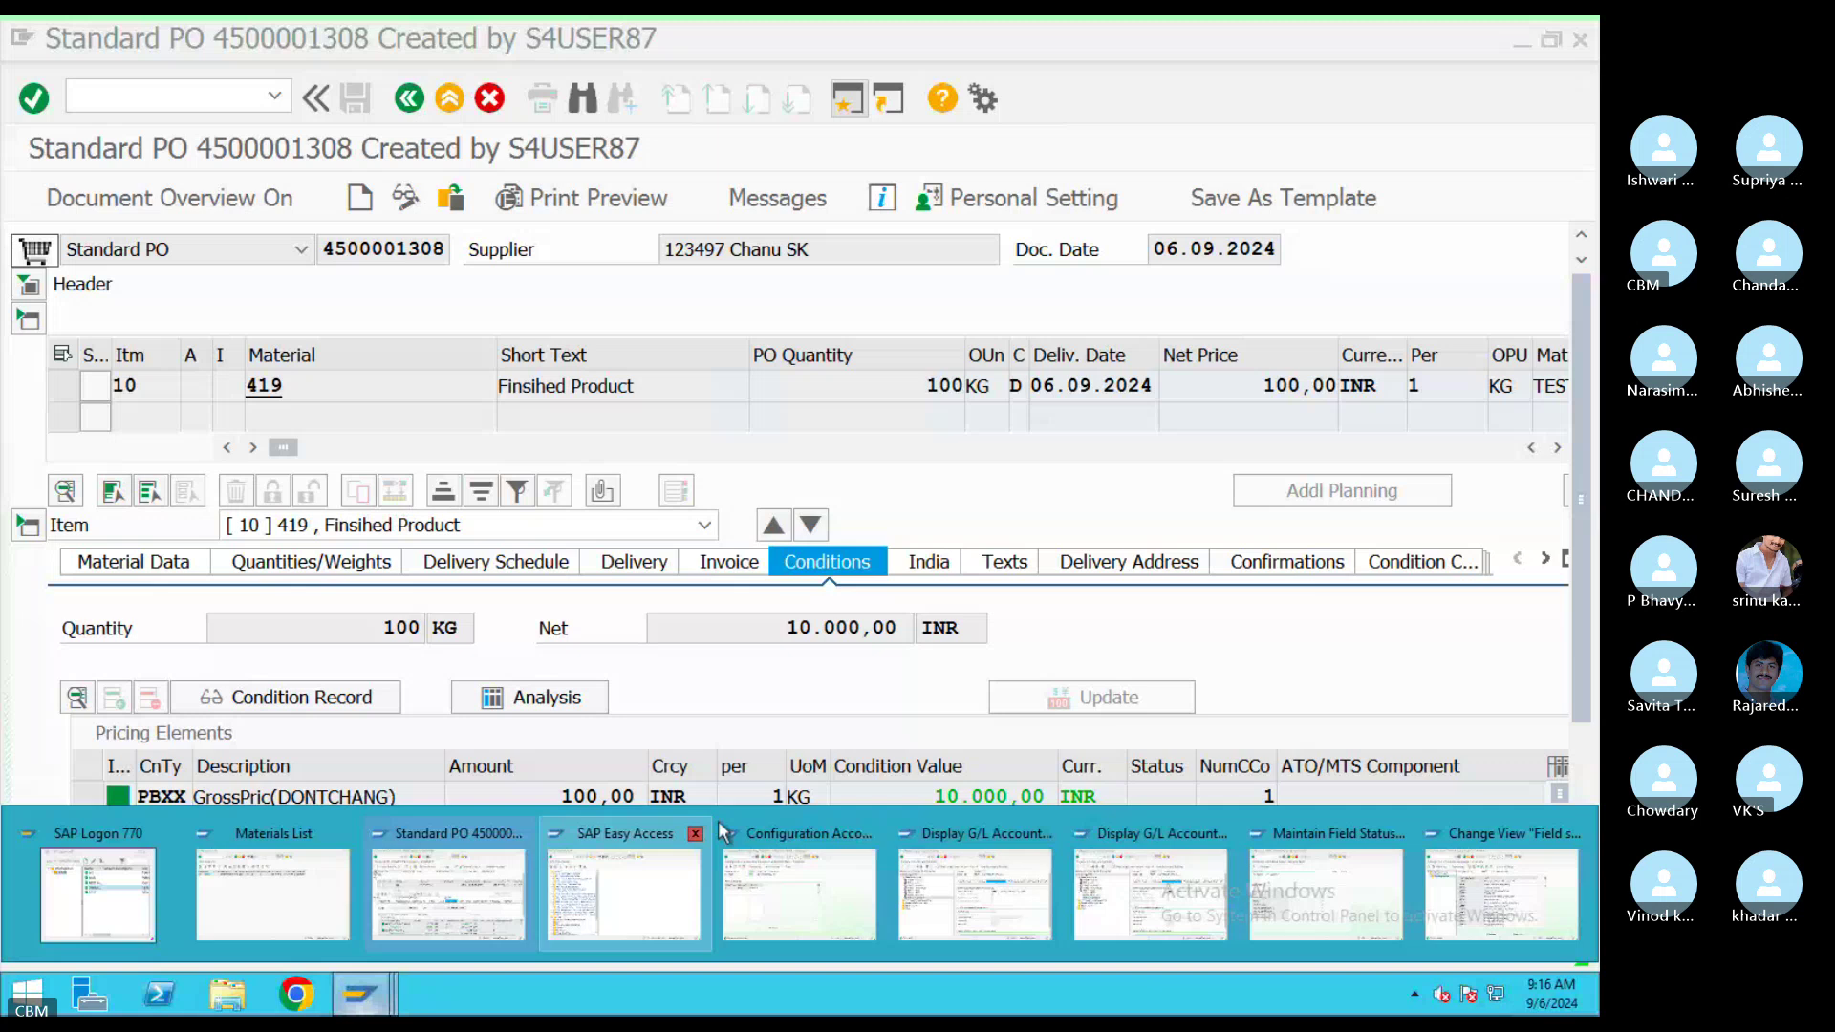
{"action": "left_click", "coordinate": [697, 831]}
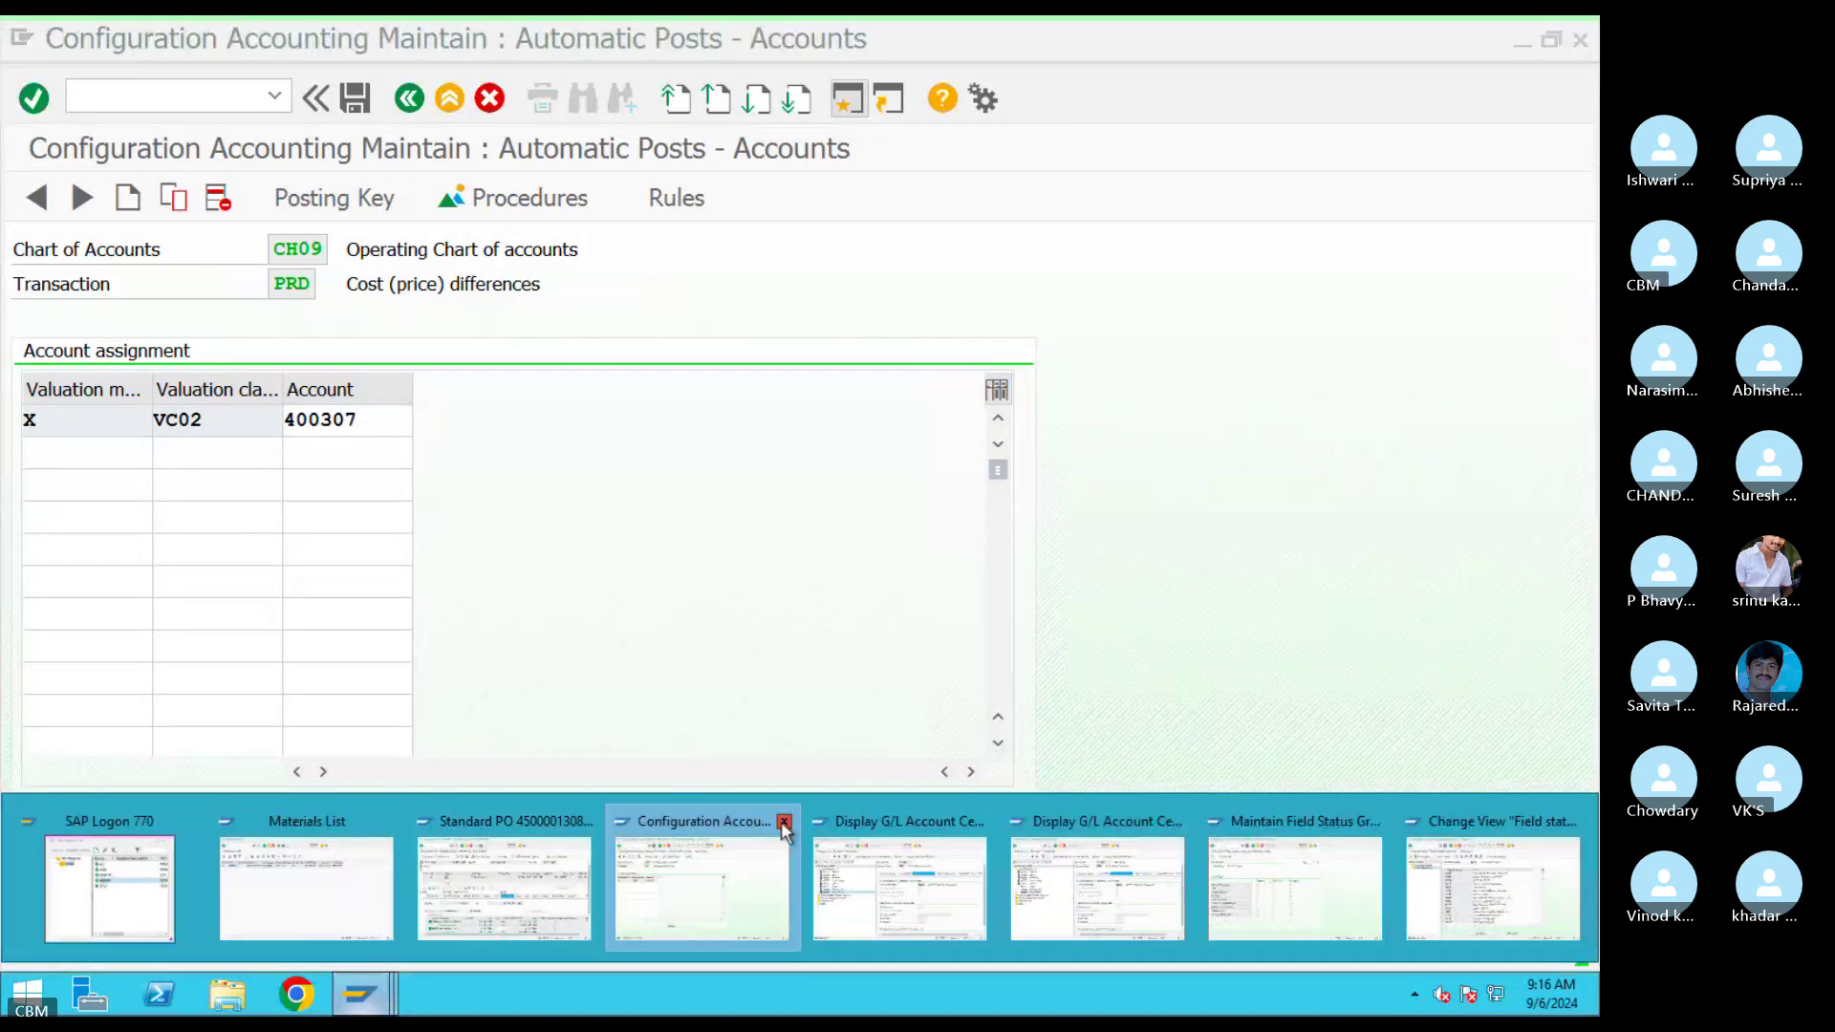
Close the automatic postings configuration, both G/L account displays, and both field status group sessions
{"action": "left_click", "coordinate": [783, 824]}
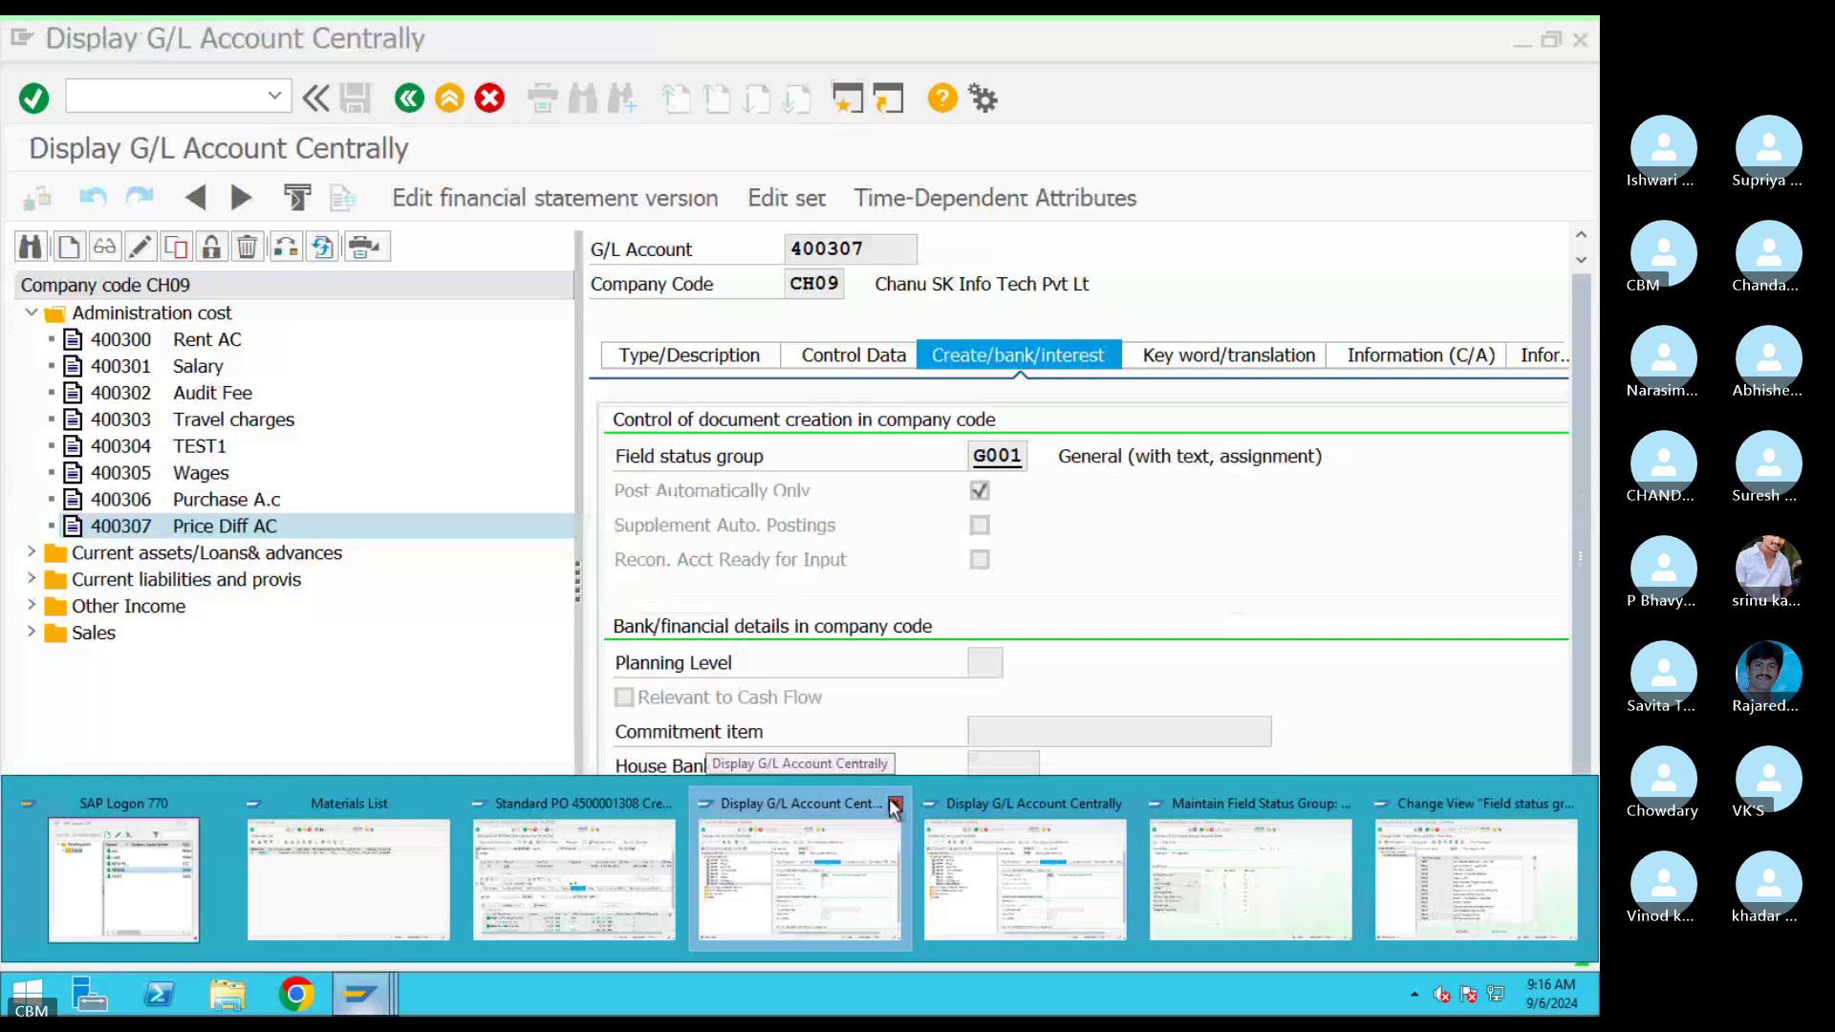
{"action": "left_click", "coordinate": [889, 801]}
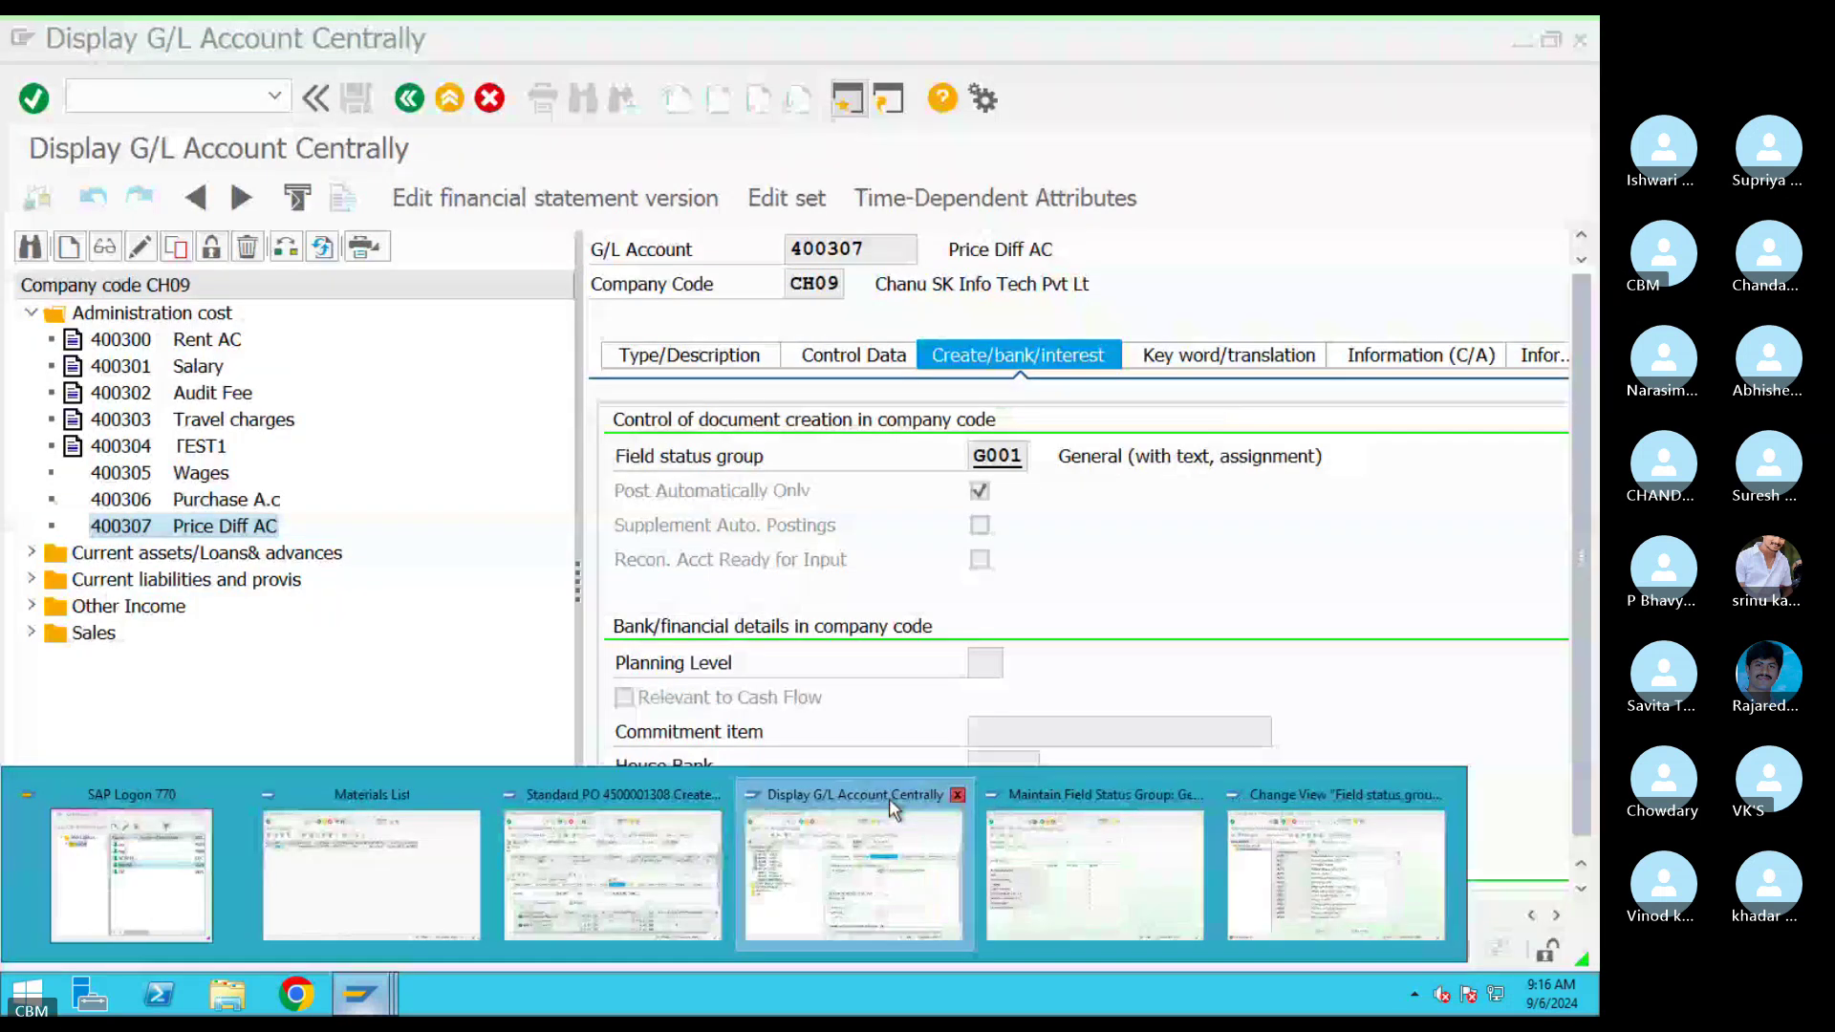
{"action": "left_click", "coordinate": [957, 795]}
{"action": "left_click", "coordinate": [957, 796]}
{"action": "left_click", "coordinate": [956, 795]}
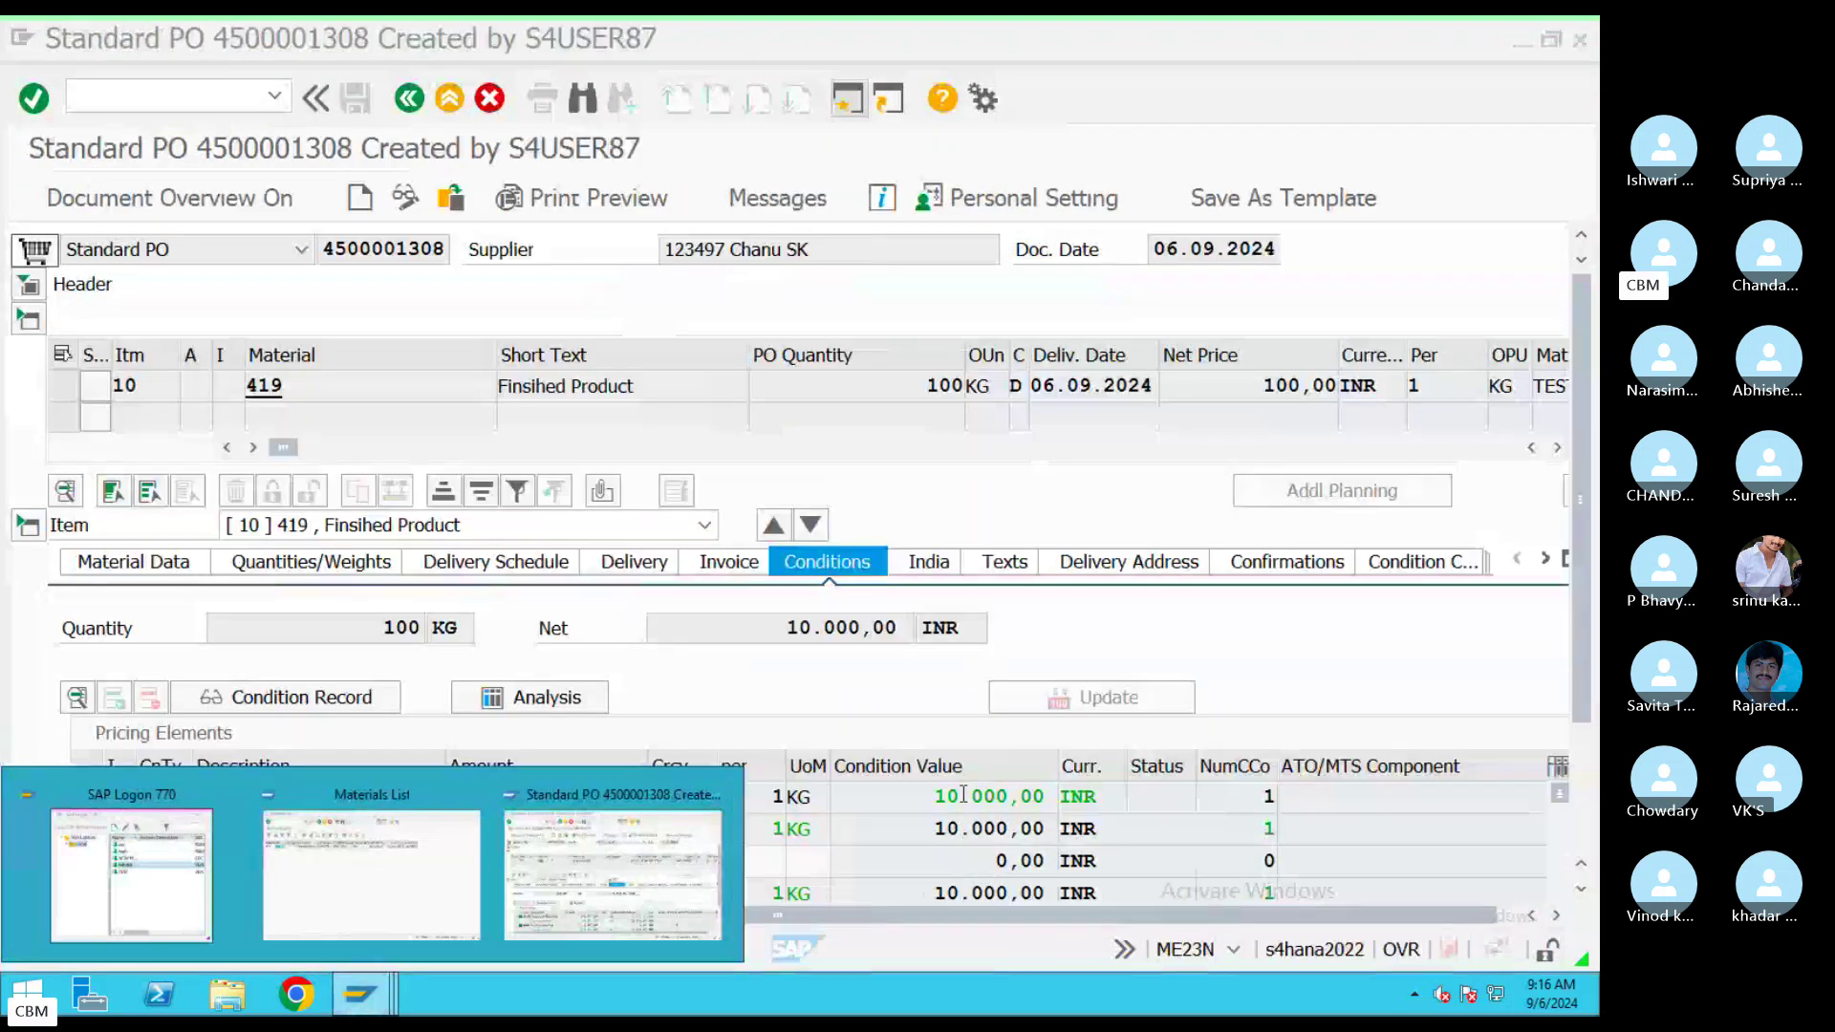
Bring up the remaining standard purchase order session and open a new SAP session from it
{"action": "left_click", "coordinate": [656, 845]}
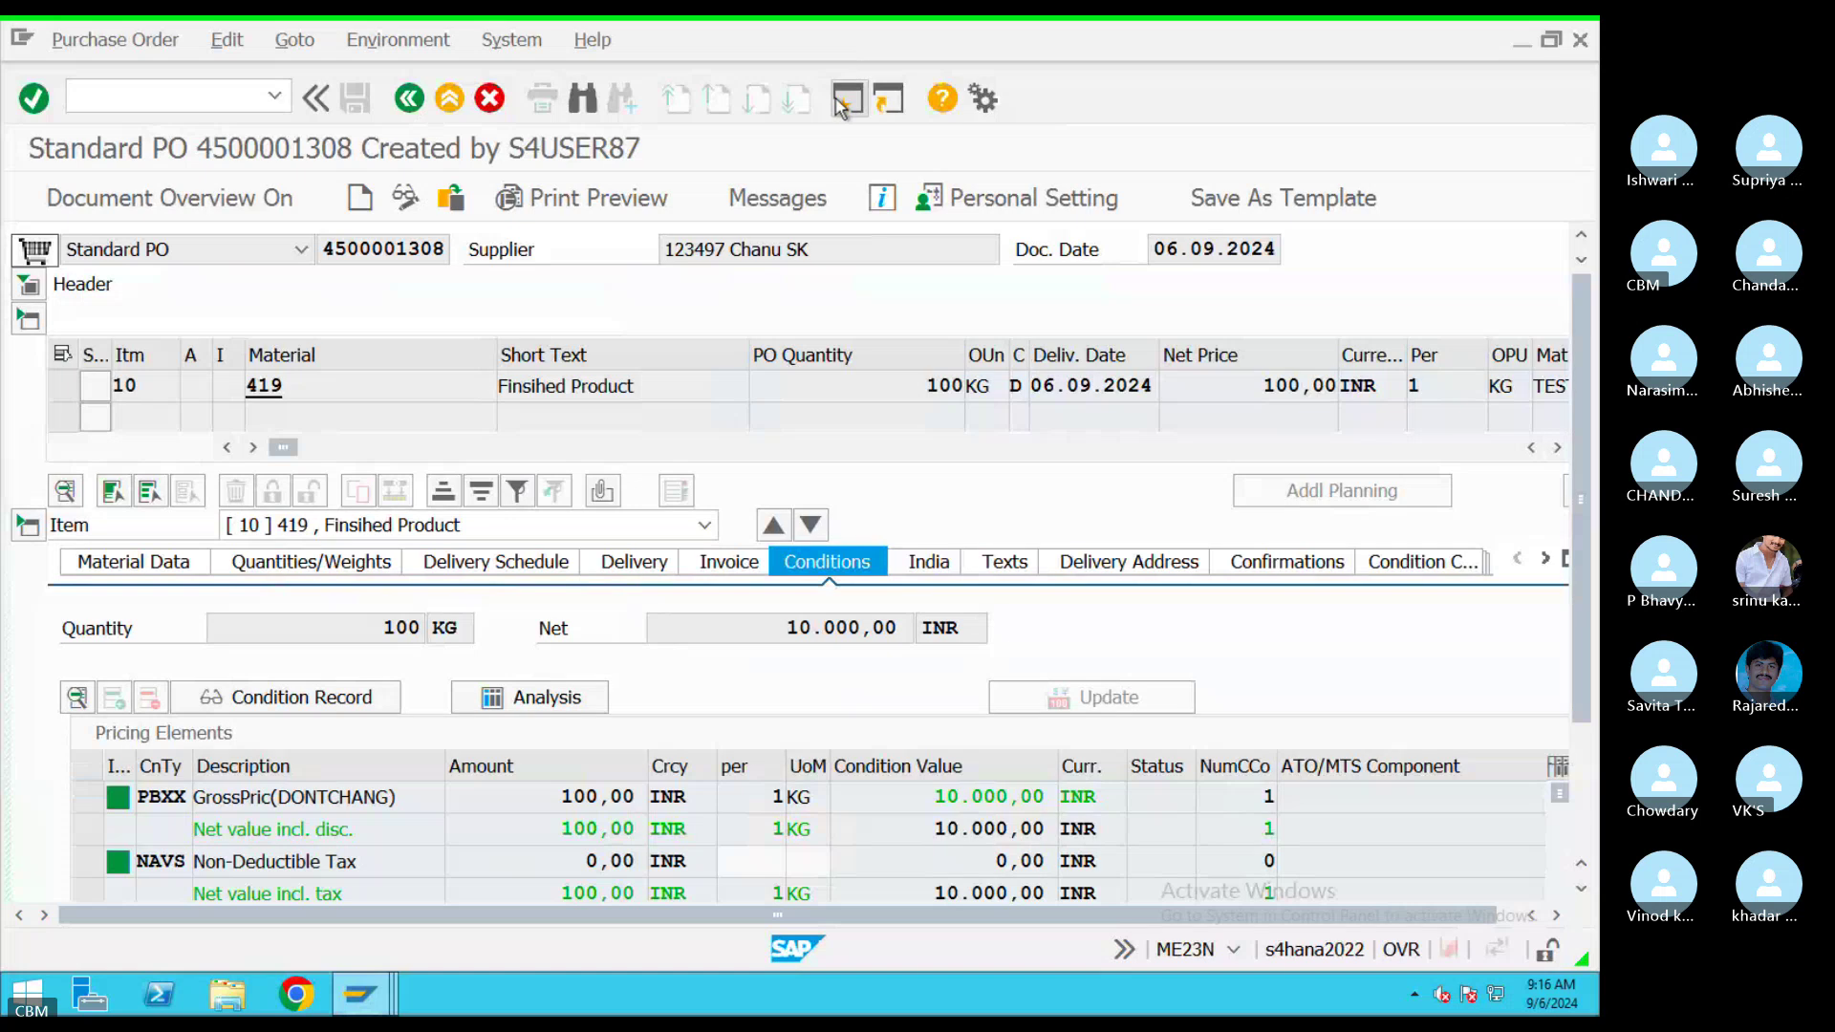
{"action": "left_click", "coordinate": [839, 104]}
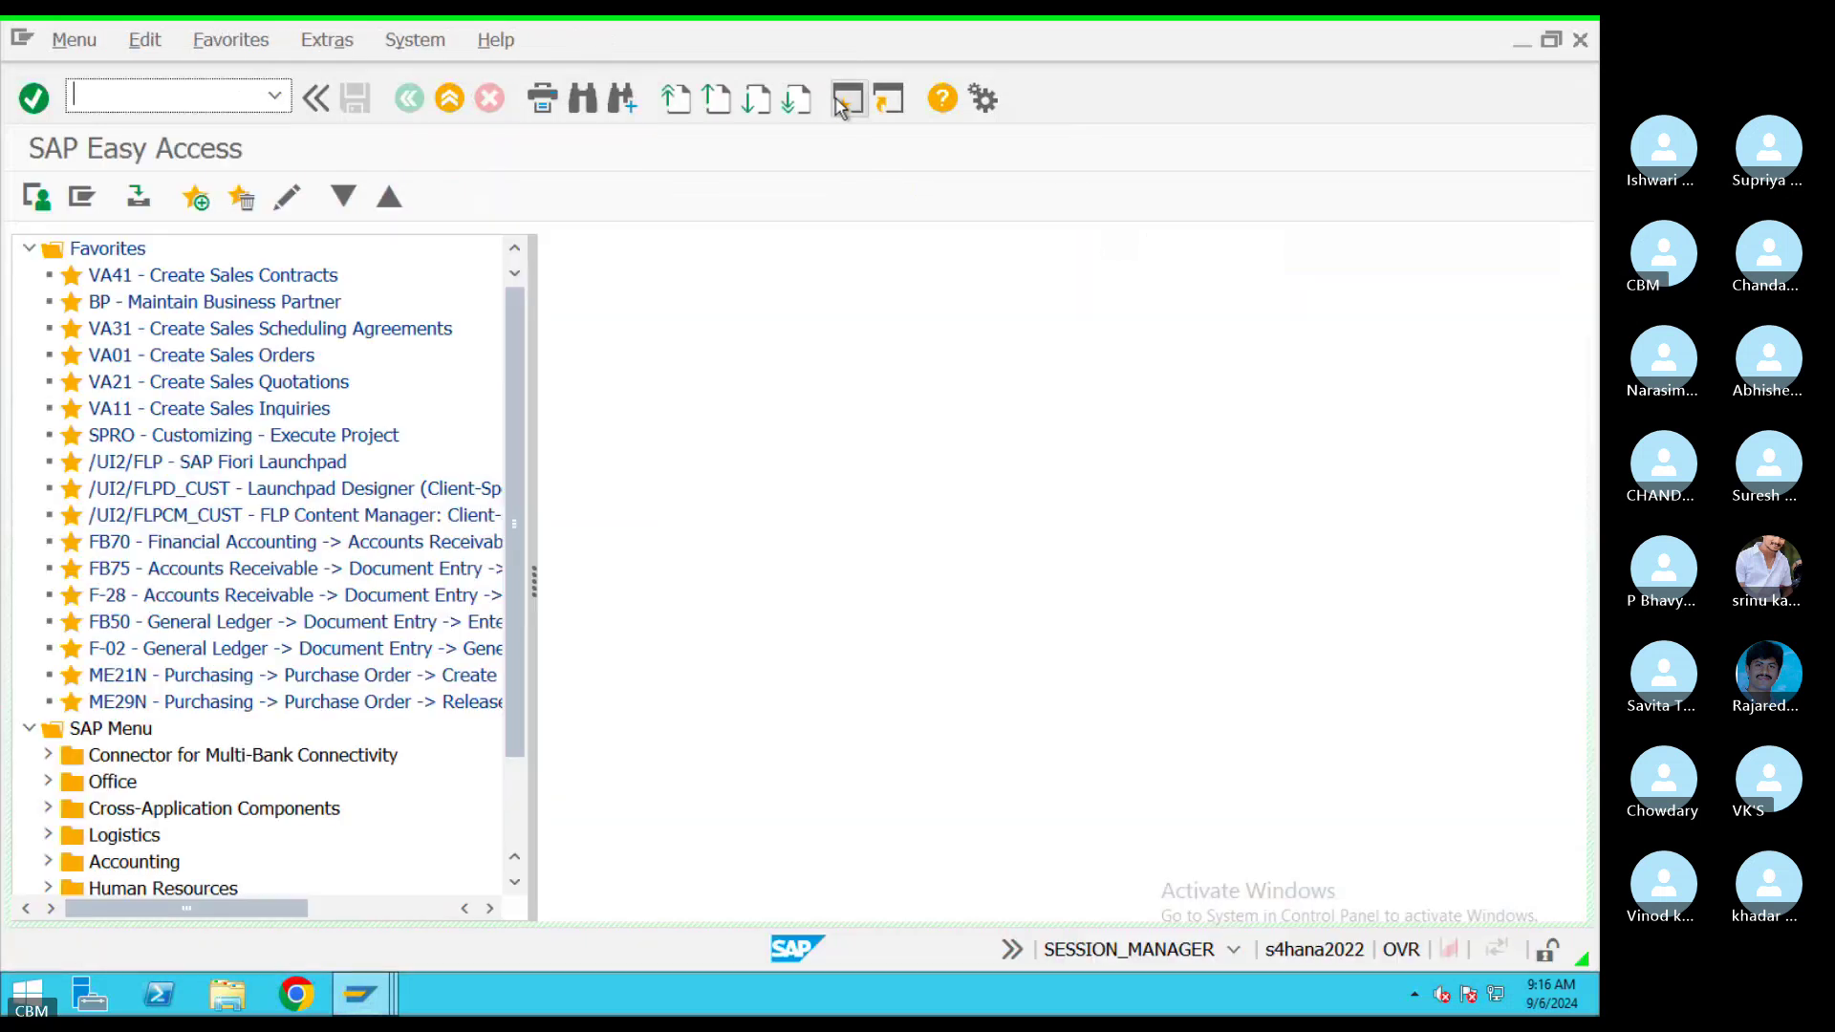
Start an incoming invoice in MIRO with invoice date 06.09.2024, matching the posting date, and reference REF4343
{"action": "type", "text": "MIRO"}
{"action": "key", "text": "Return"}
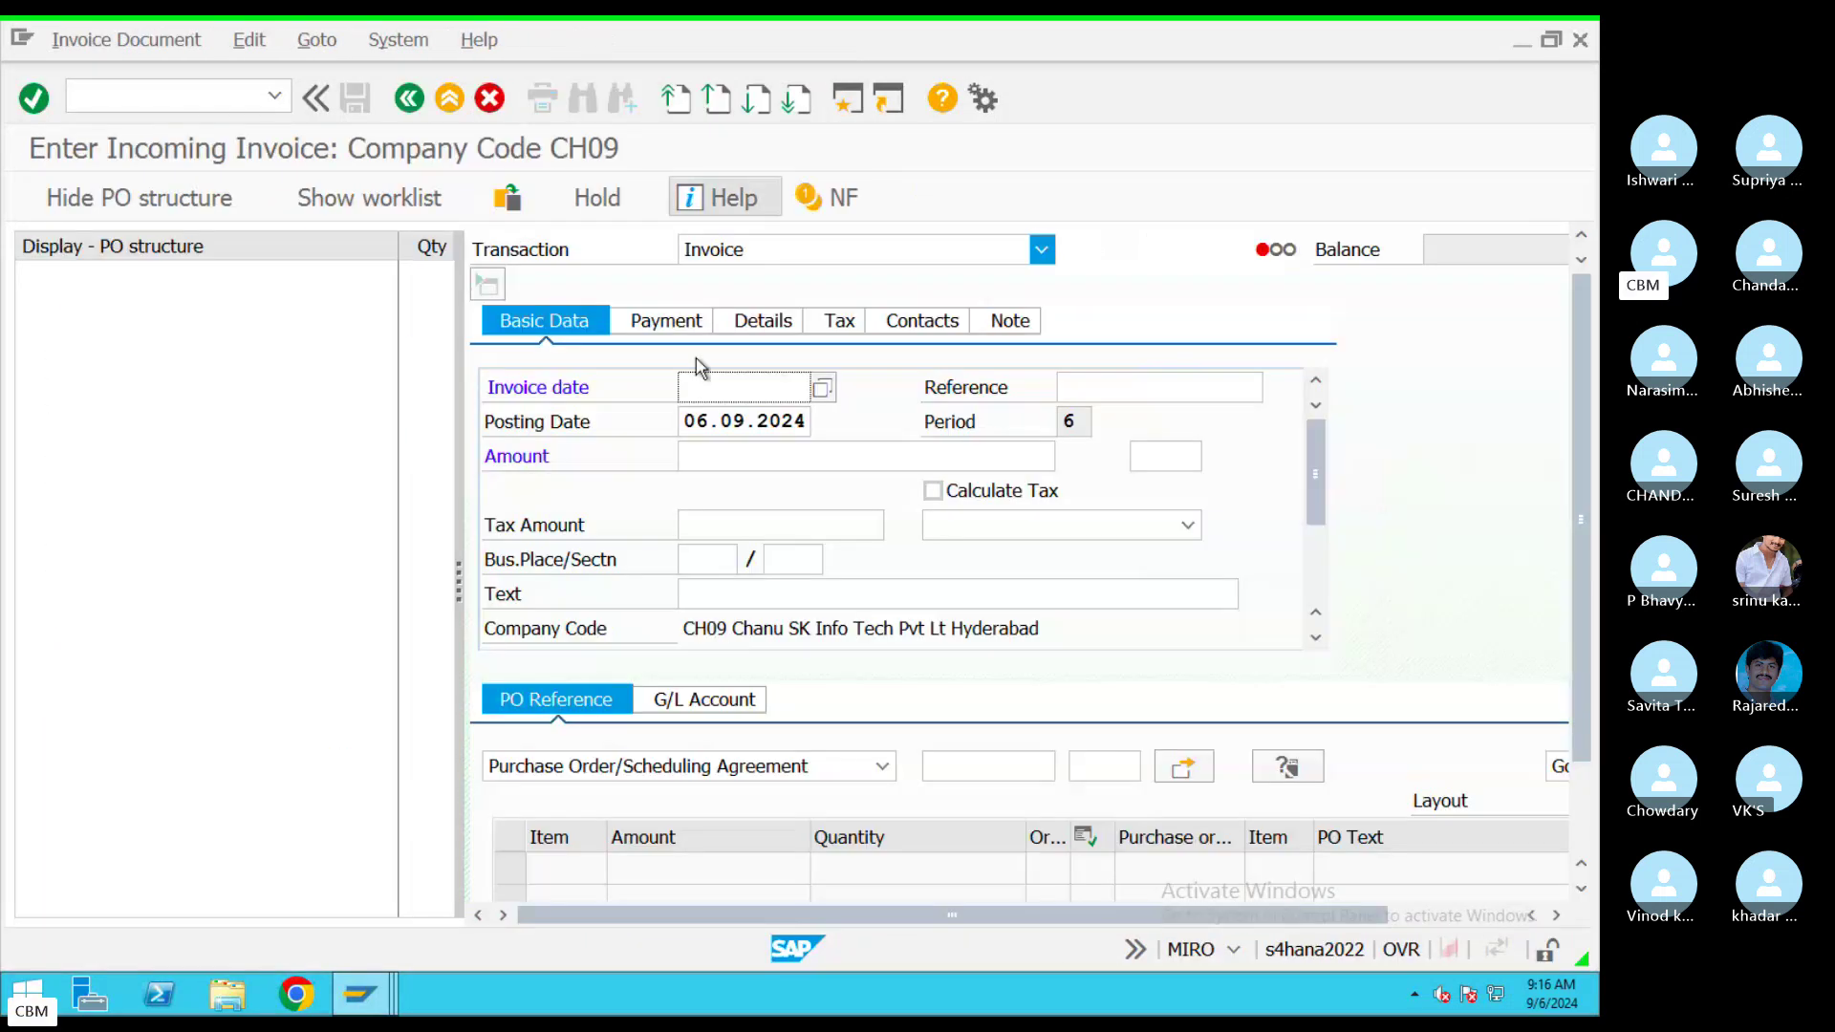
{"action": "left_click_drag", "start_coordinate": [689, 423], "coordinate": [853, 420]}
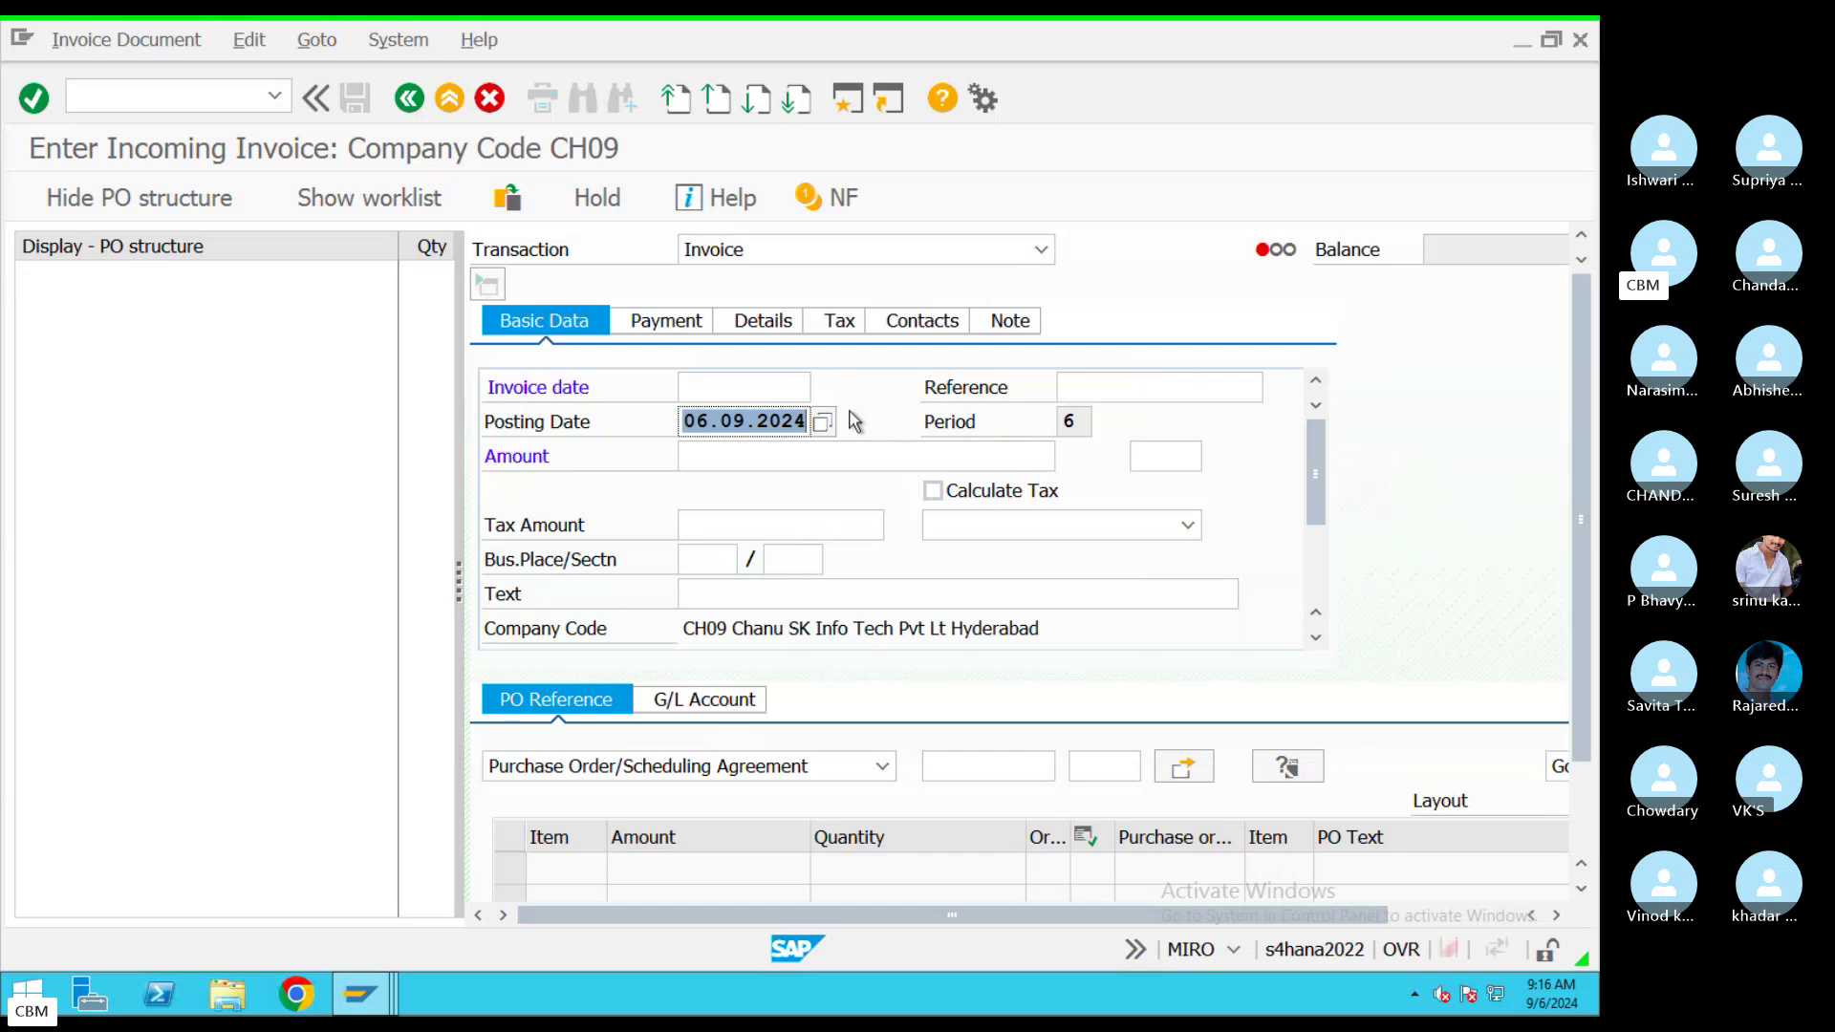
{"action": "key", "text": "ctrl+c"}
{"action": "left_click", "coordinate": [770, 387]}
{"action": "key", "text": "ctrl+v"}
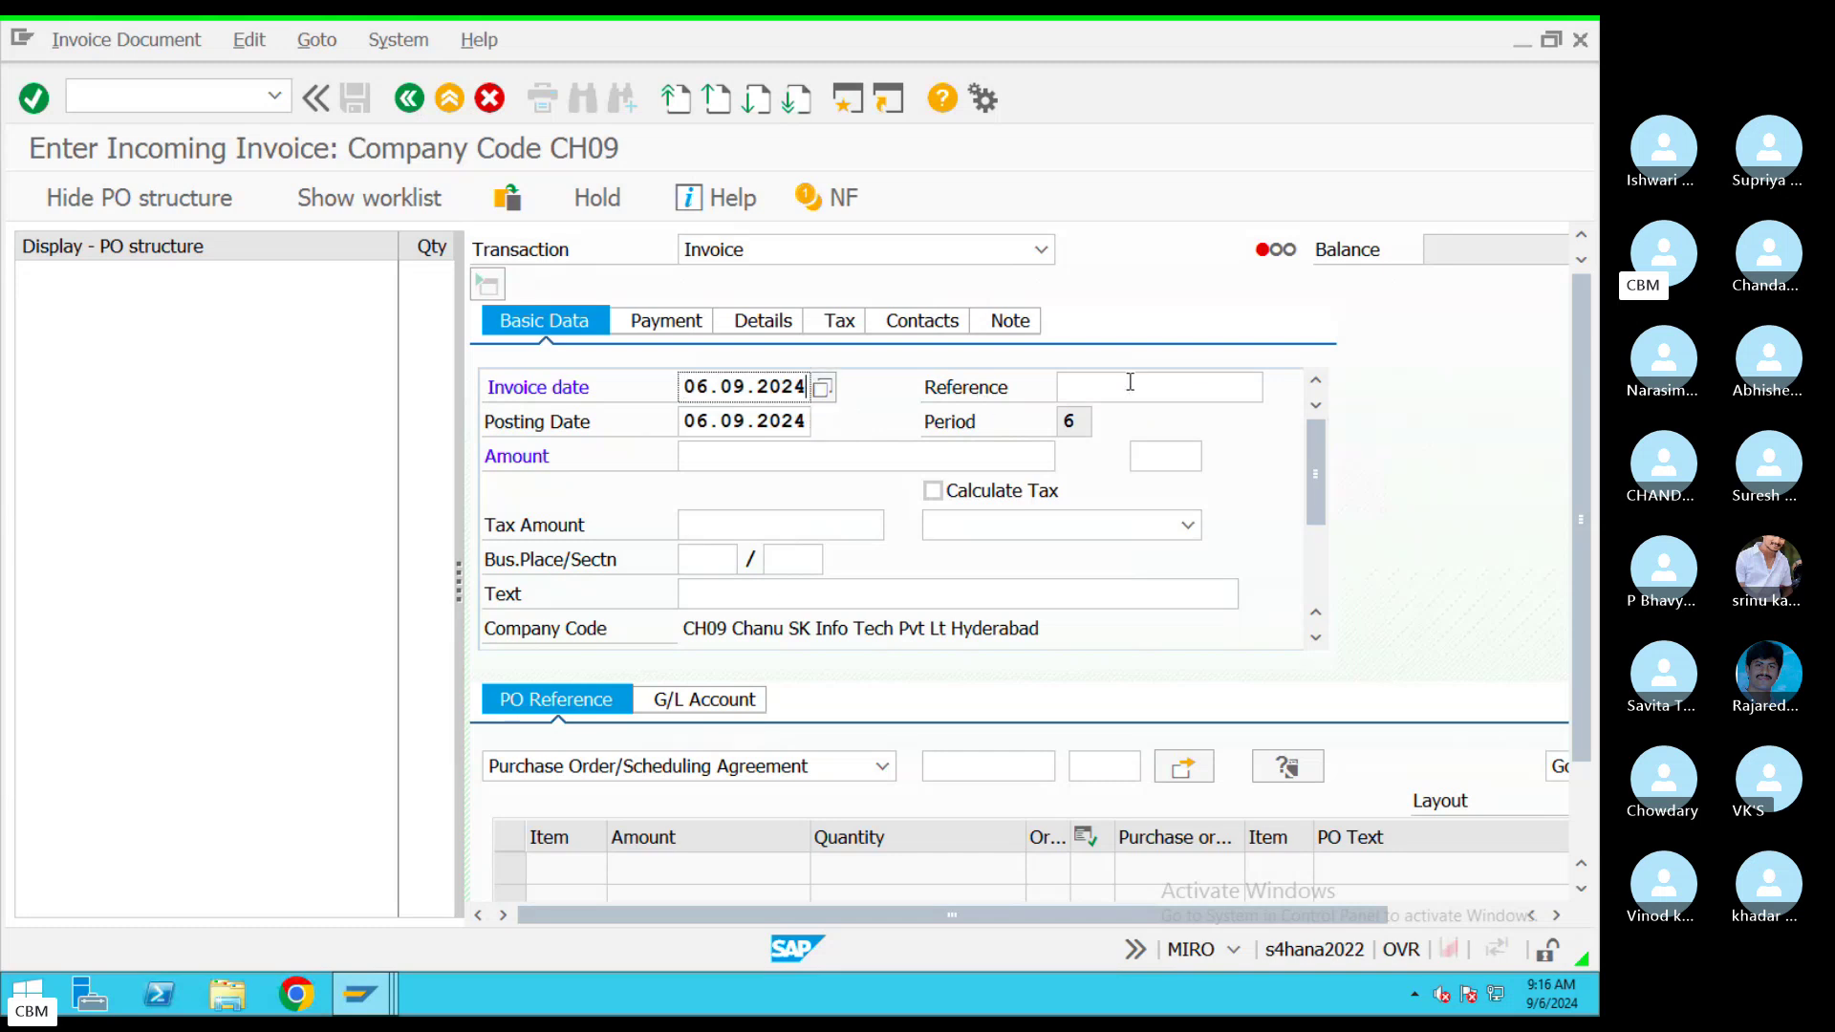
{"action": "left_click", "coordinate": [1131, 381]}
{"action": "type", "text": "REF4343"}
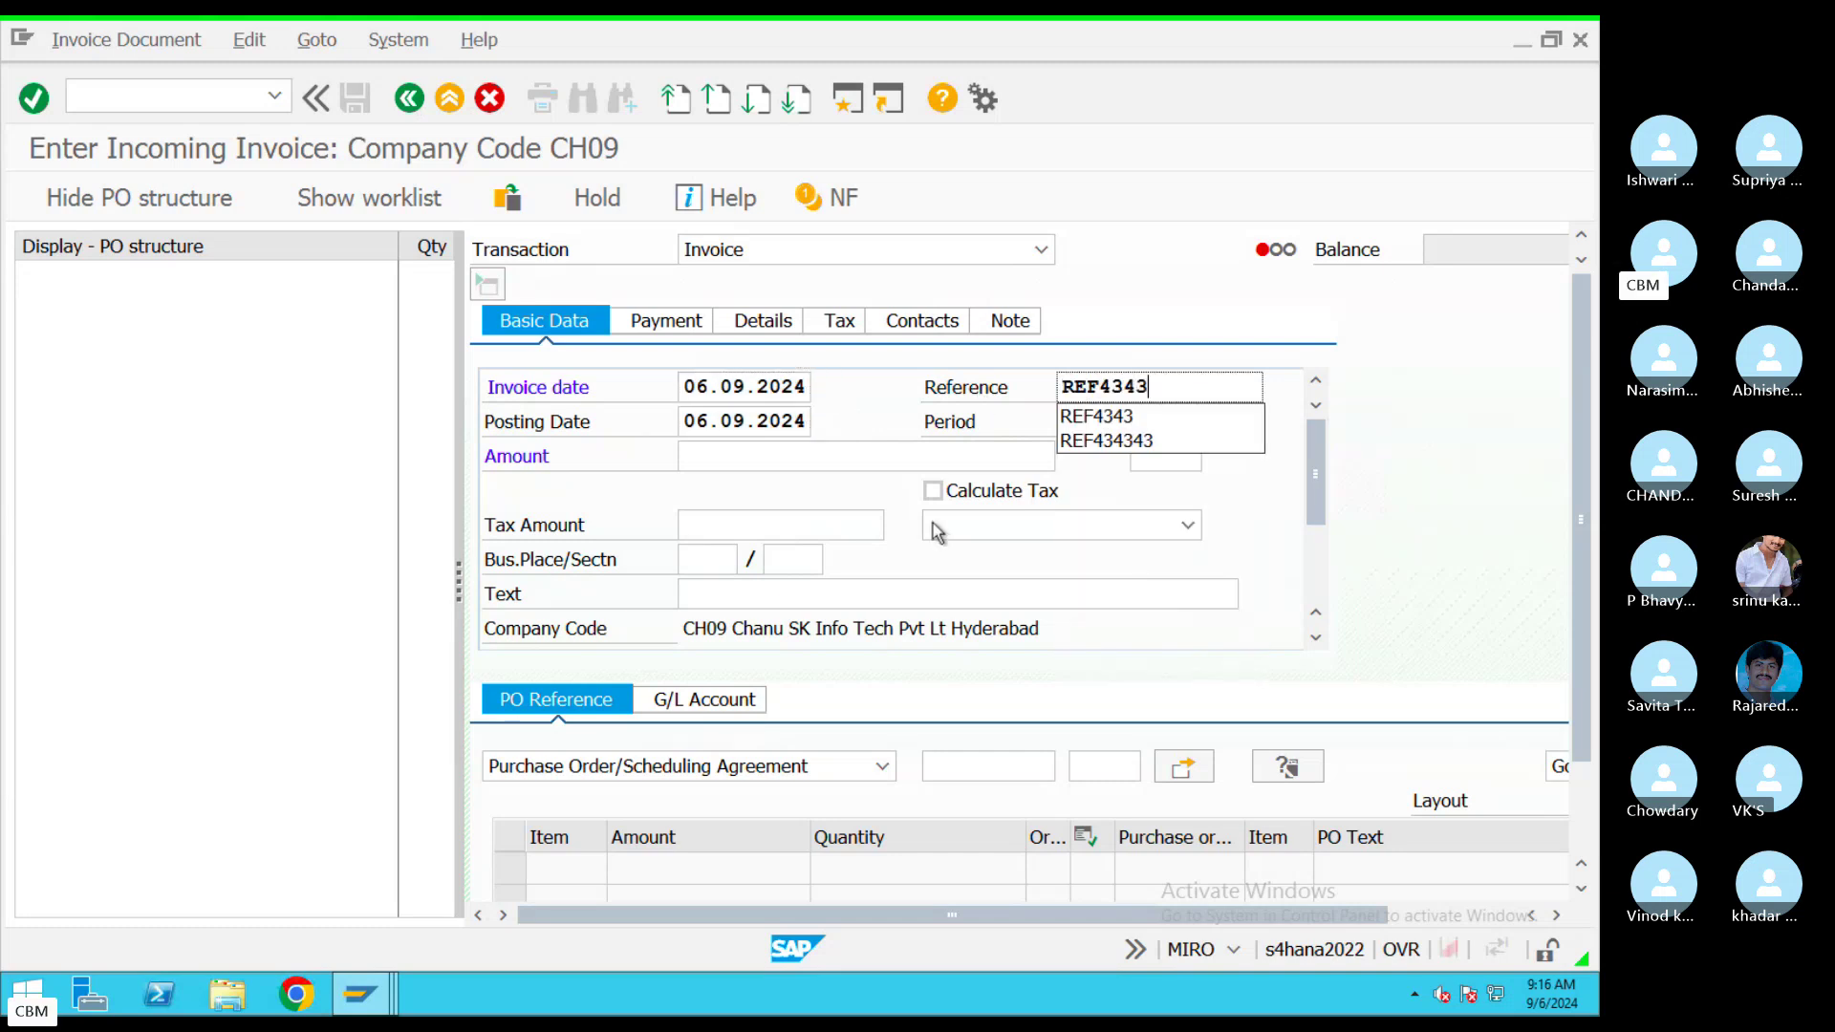
Enable automatic tax calculation with tax code C1 (Input TAx 5%) and set the invoice text to GST 5%
{"action": "left_click", "coordinate": [934, 494]}
{"action": "left_click", "coordinate": [1188, 524]}
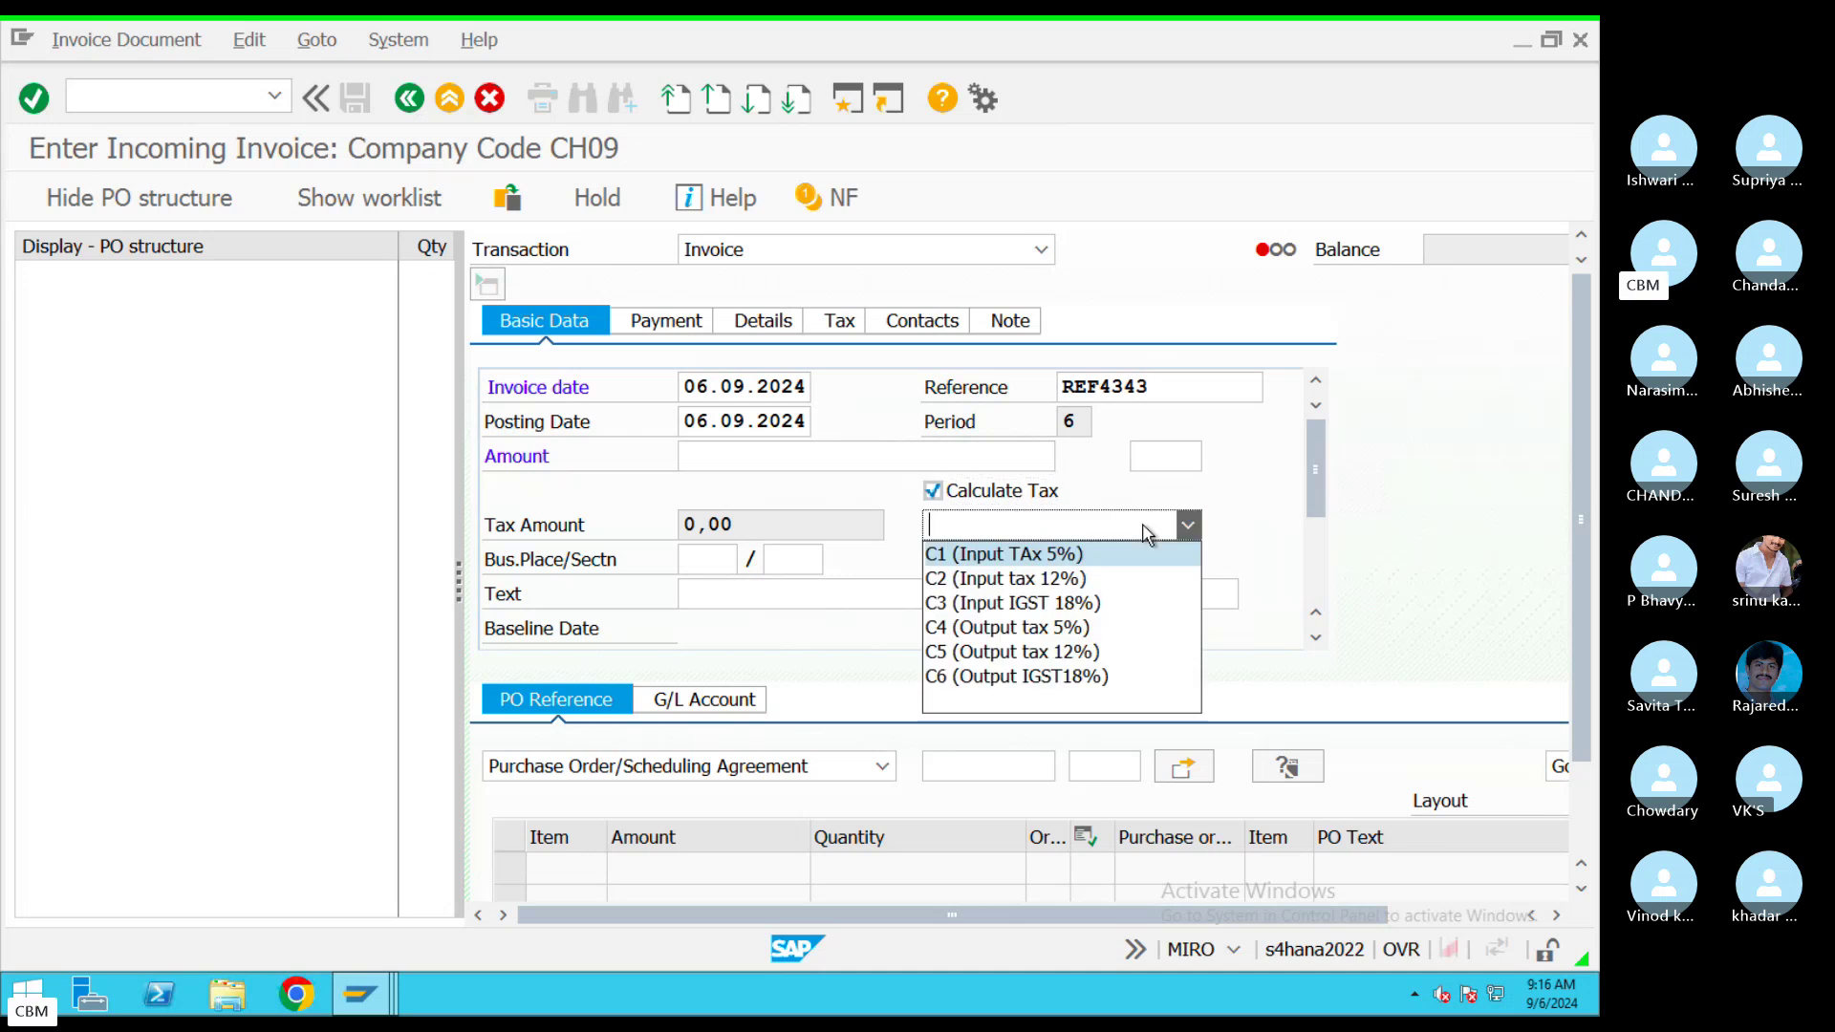
{"action": "left_click", "coordinate": [984, 549]}
{"action": "left_click", "coordinate": [835, 596]}
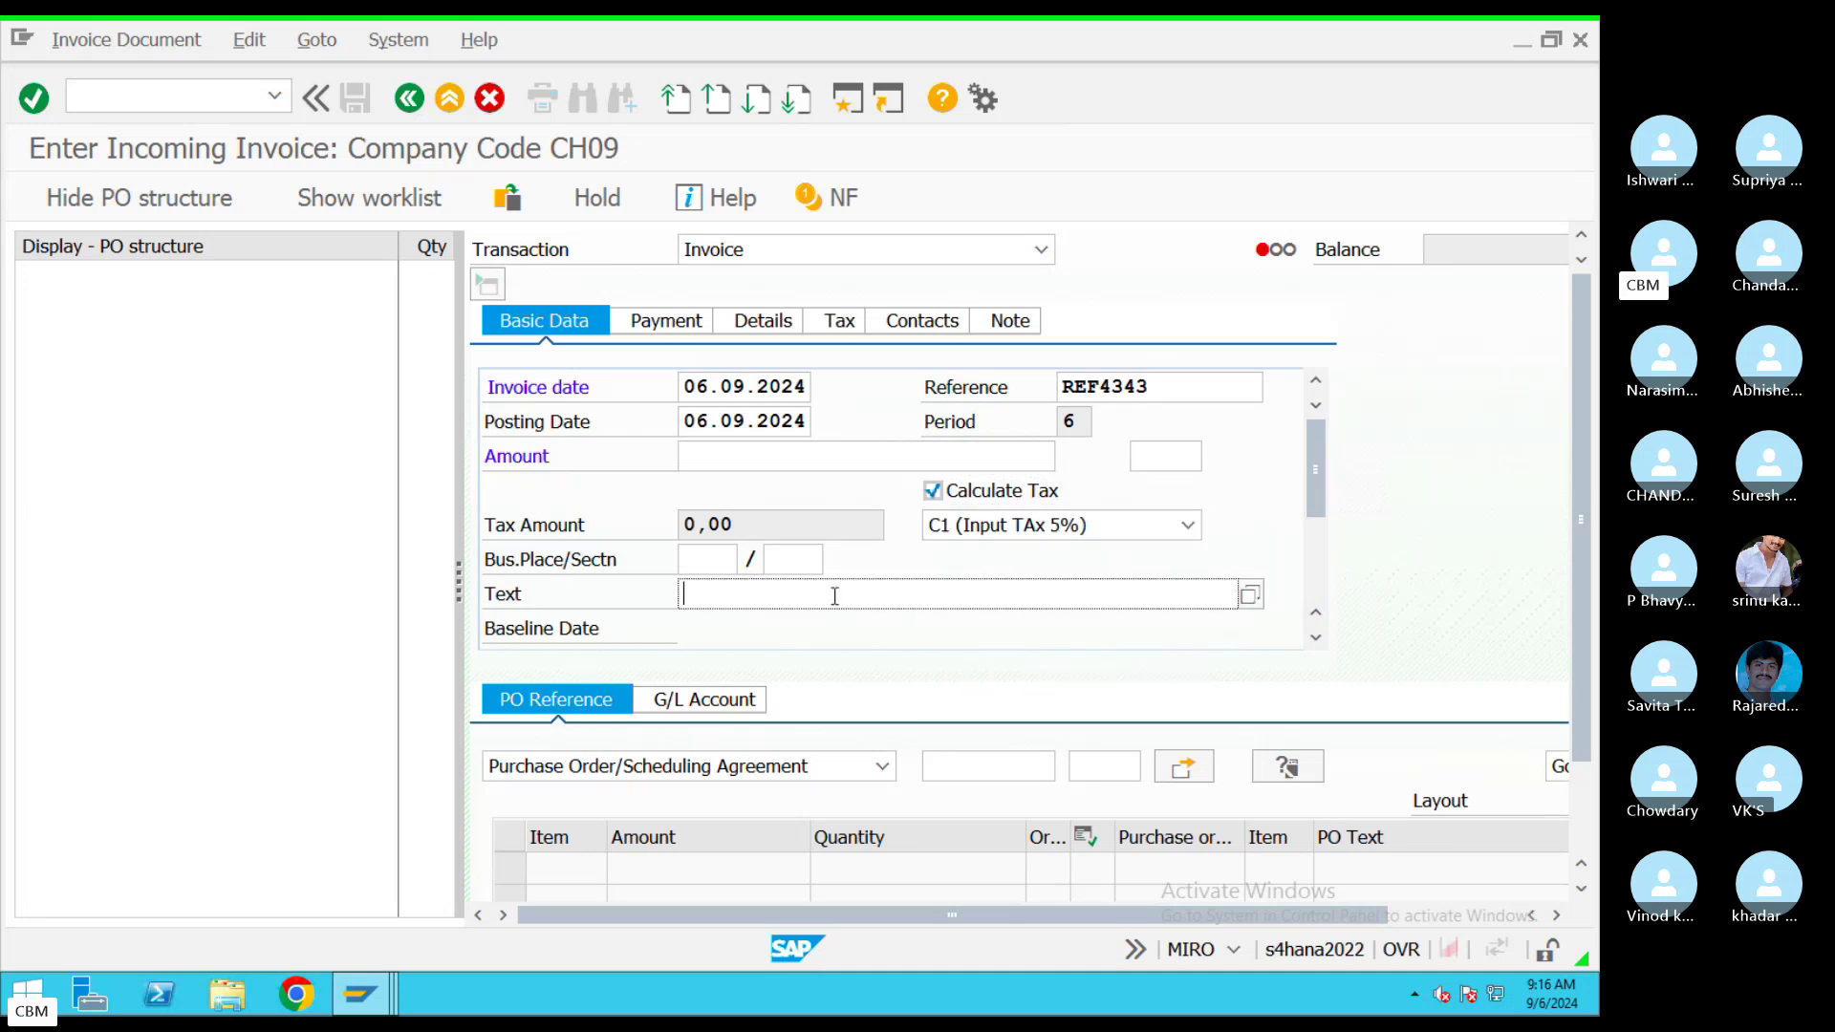
{"action": "type", "text": "GST"}
{"action": "key", "text": "Down"}
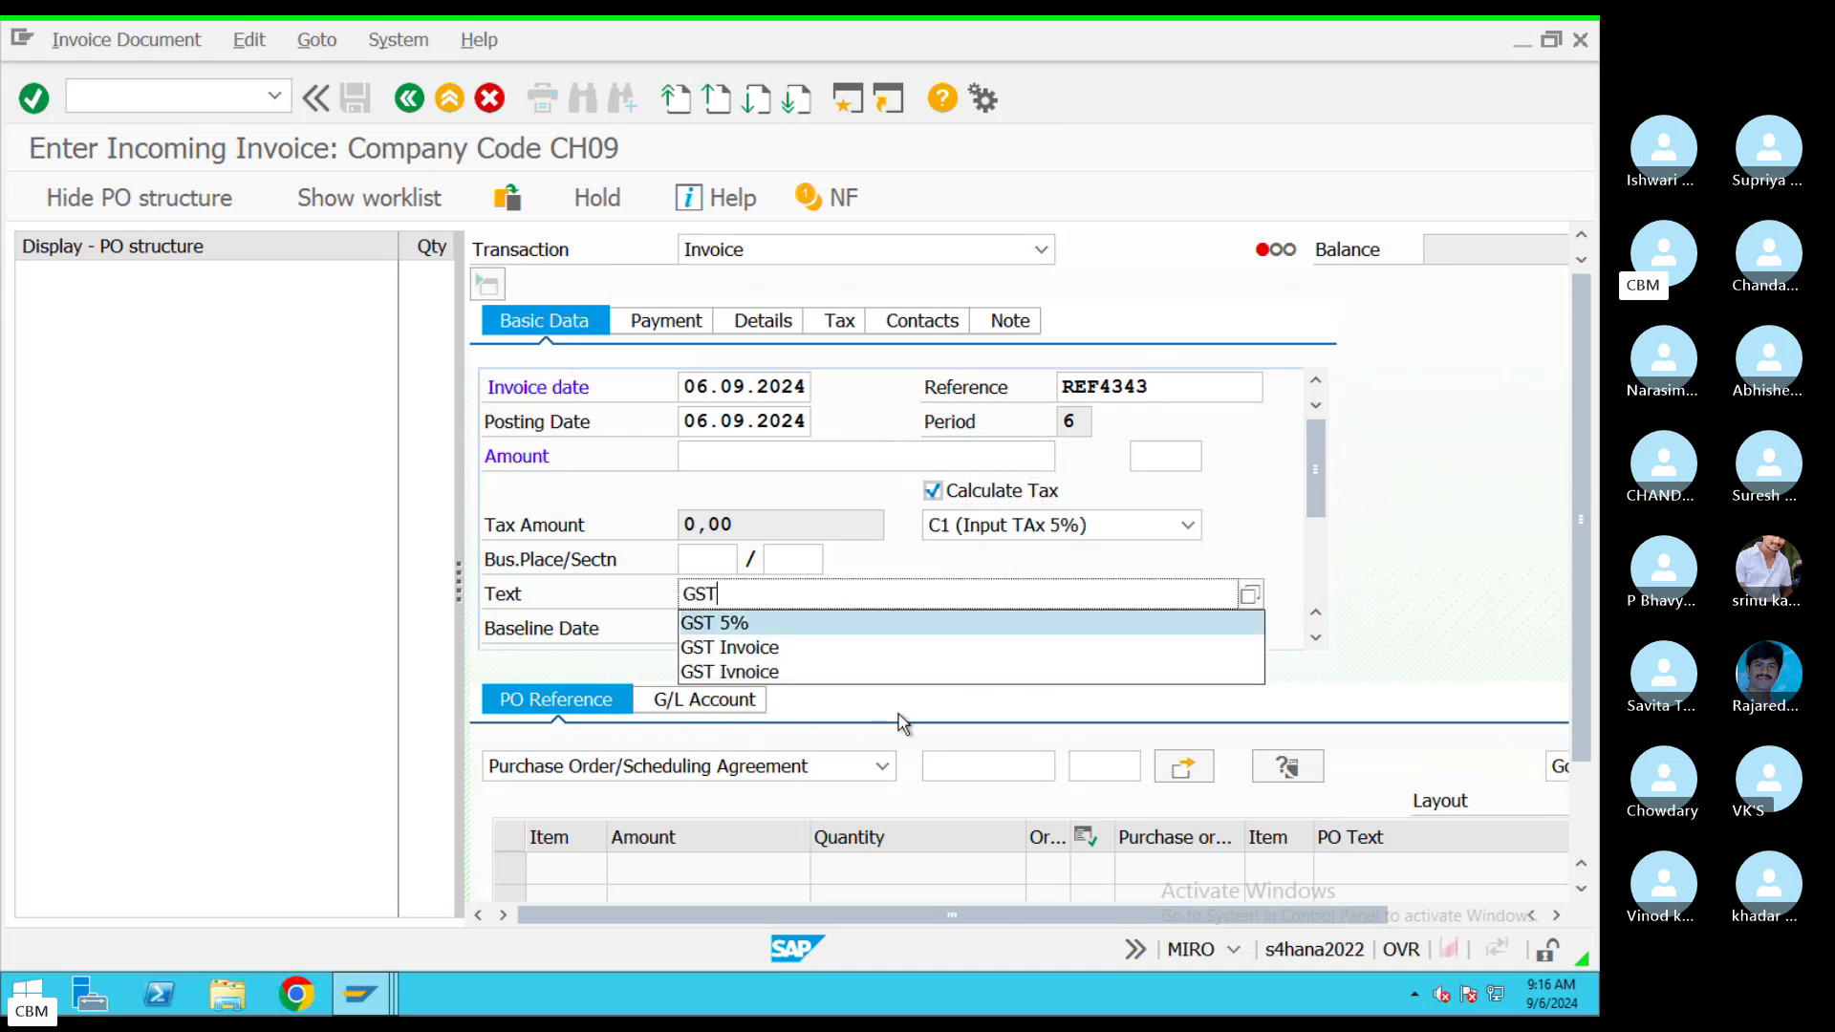
{"action": "key", "text": "Return"}
Fetch the purchase order number from the open standard PO session and return to the incoming invoice
{"action": "left_click", "coordinate": [1003, 765]}
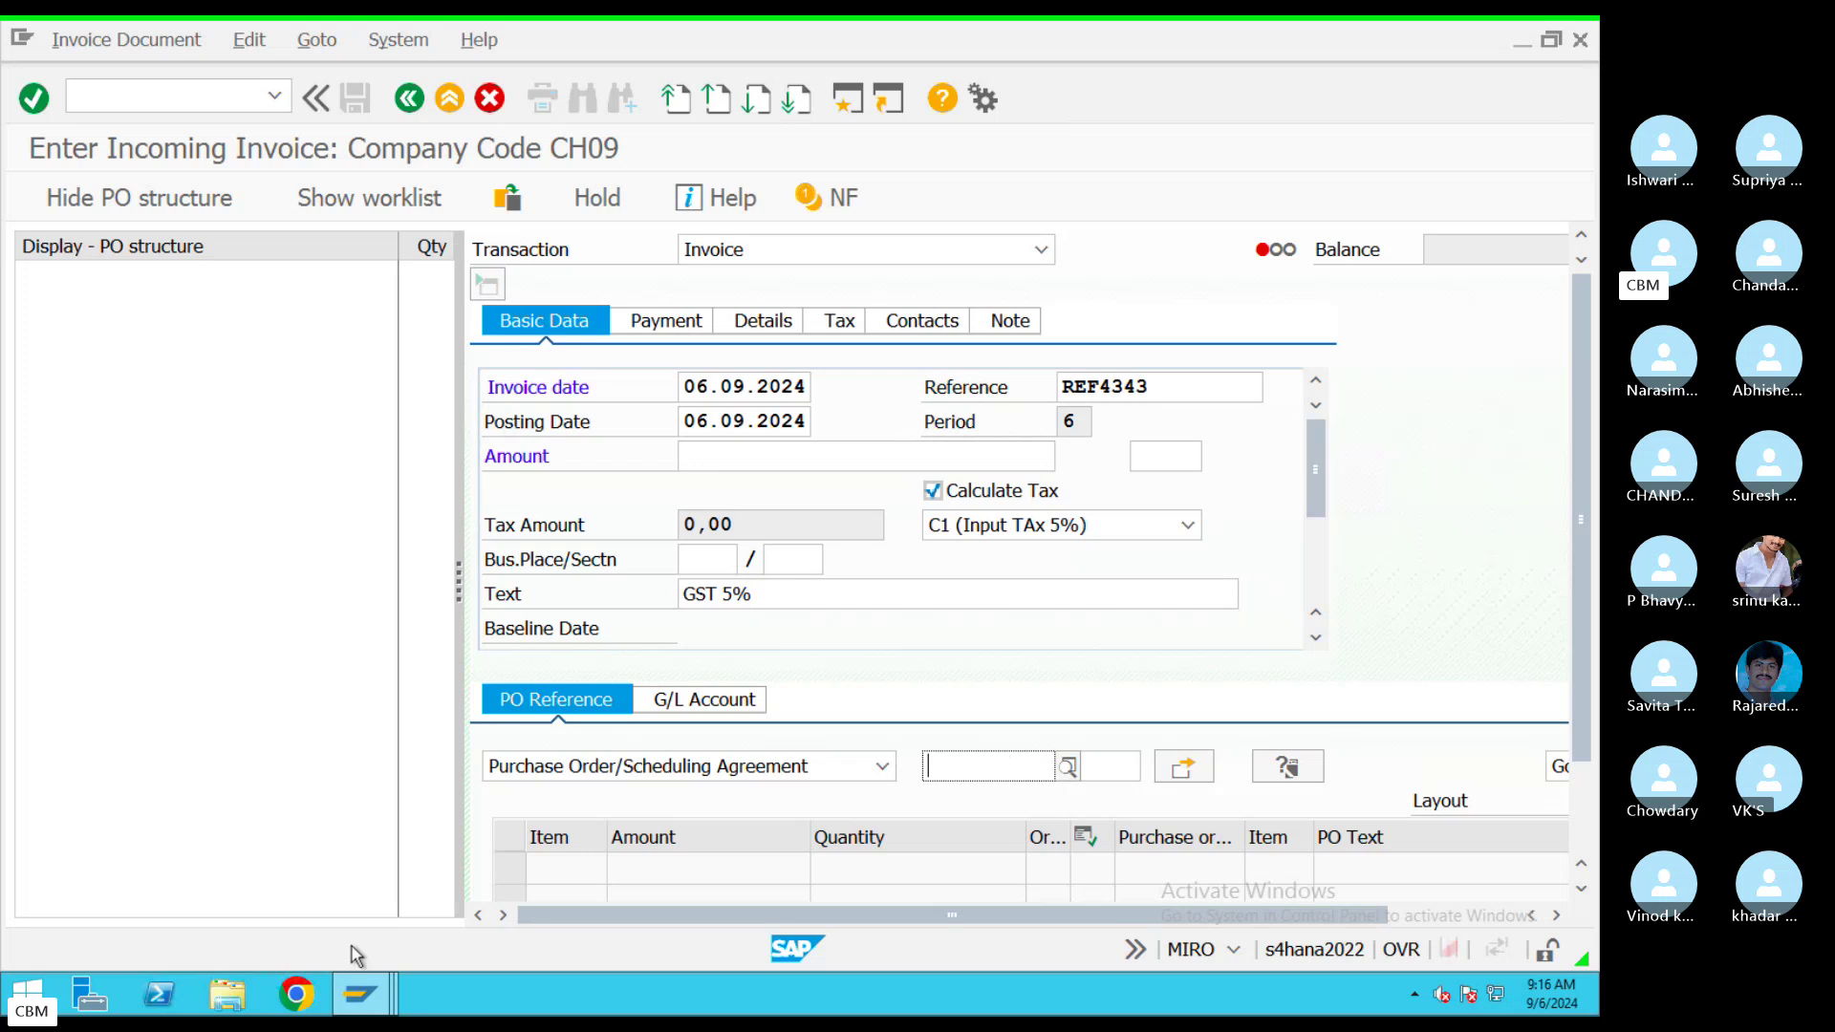
{"action": "left_click", "coordinate": [361, 994]}
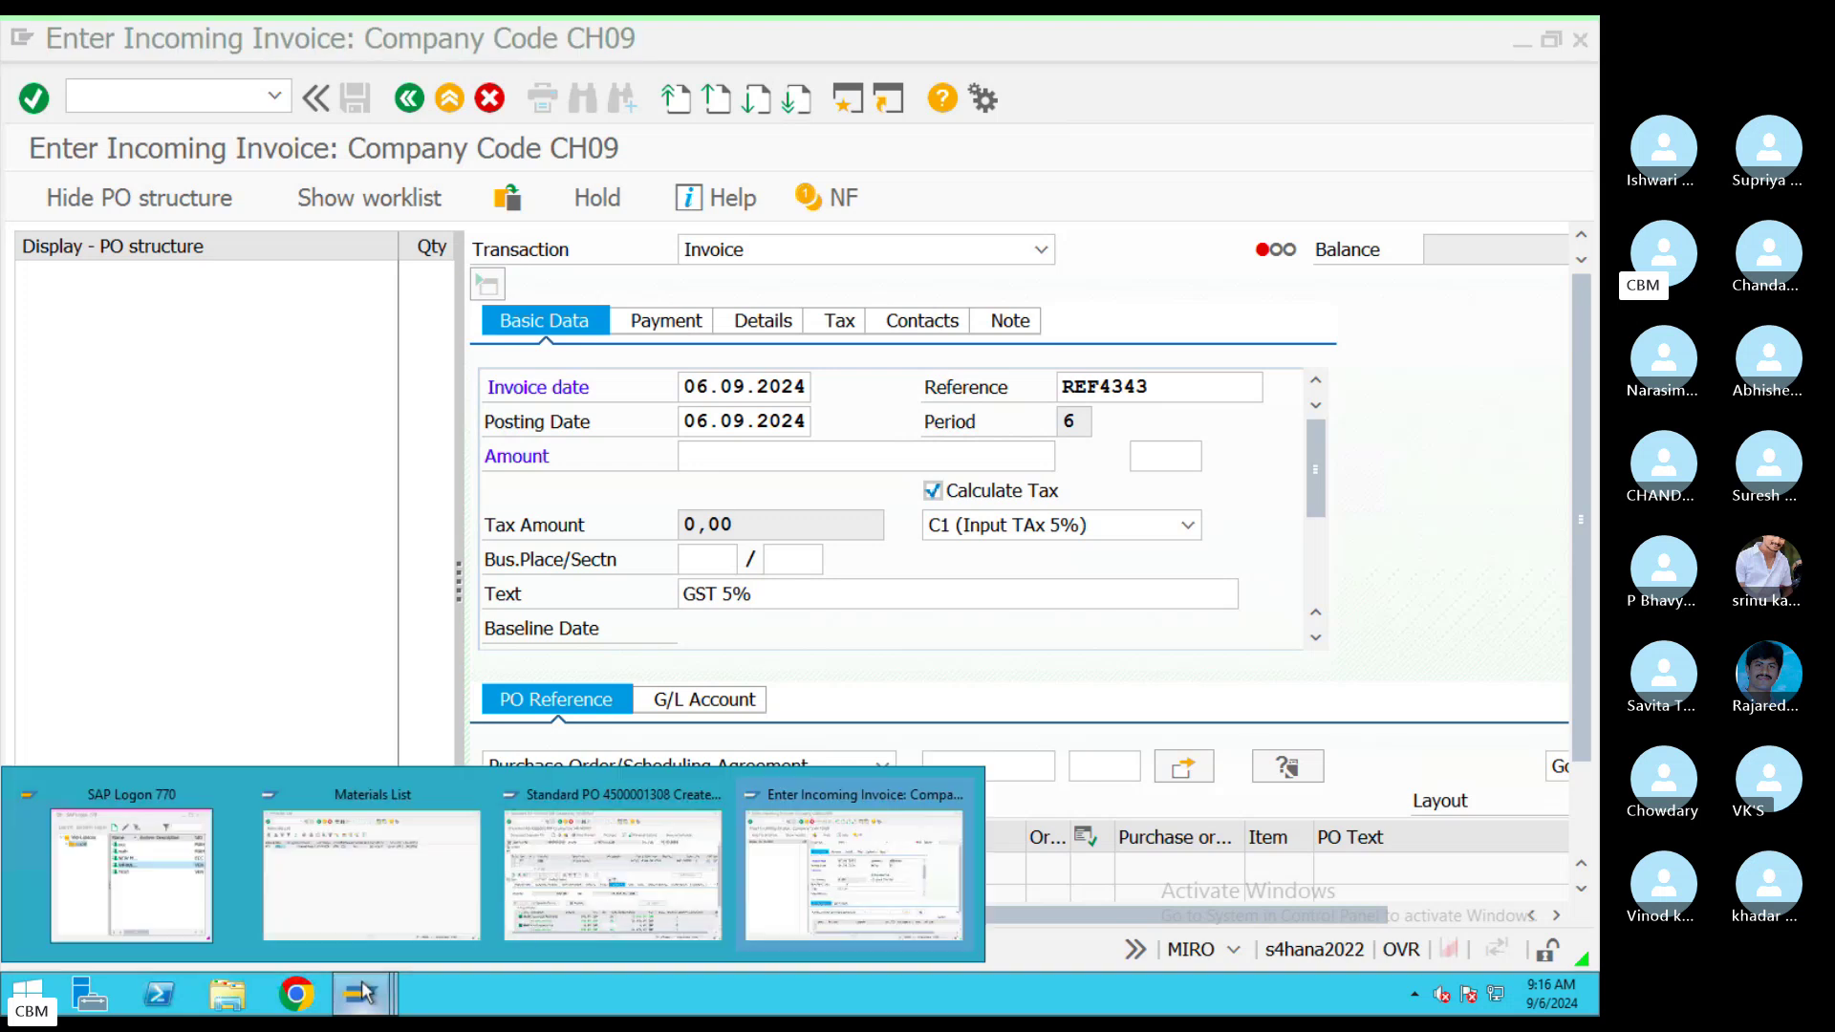
{"action": "left_click", "coordinate": [558, 910]}
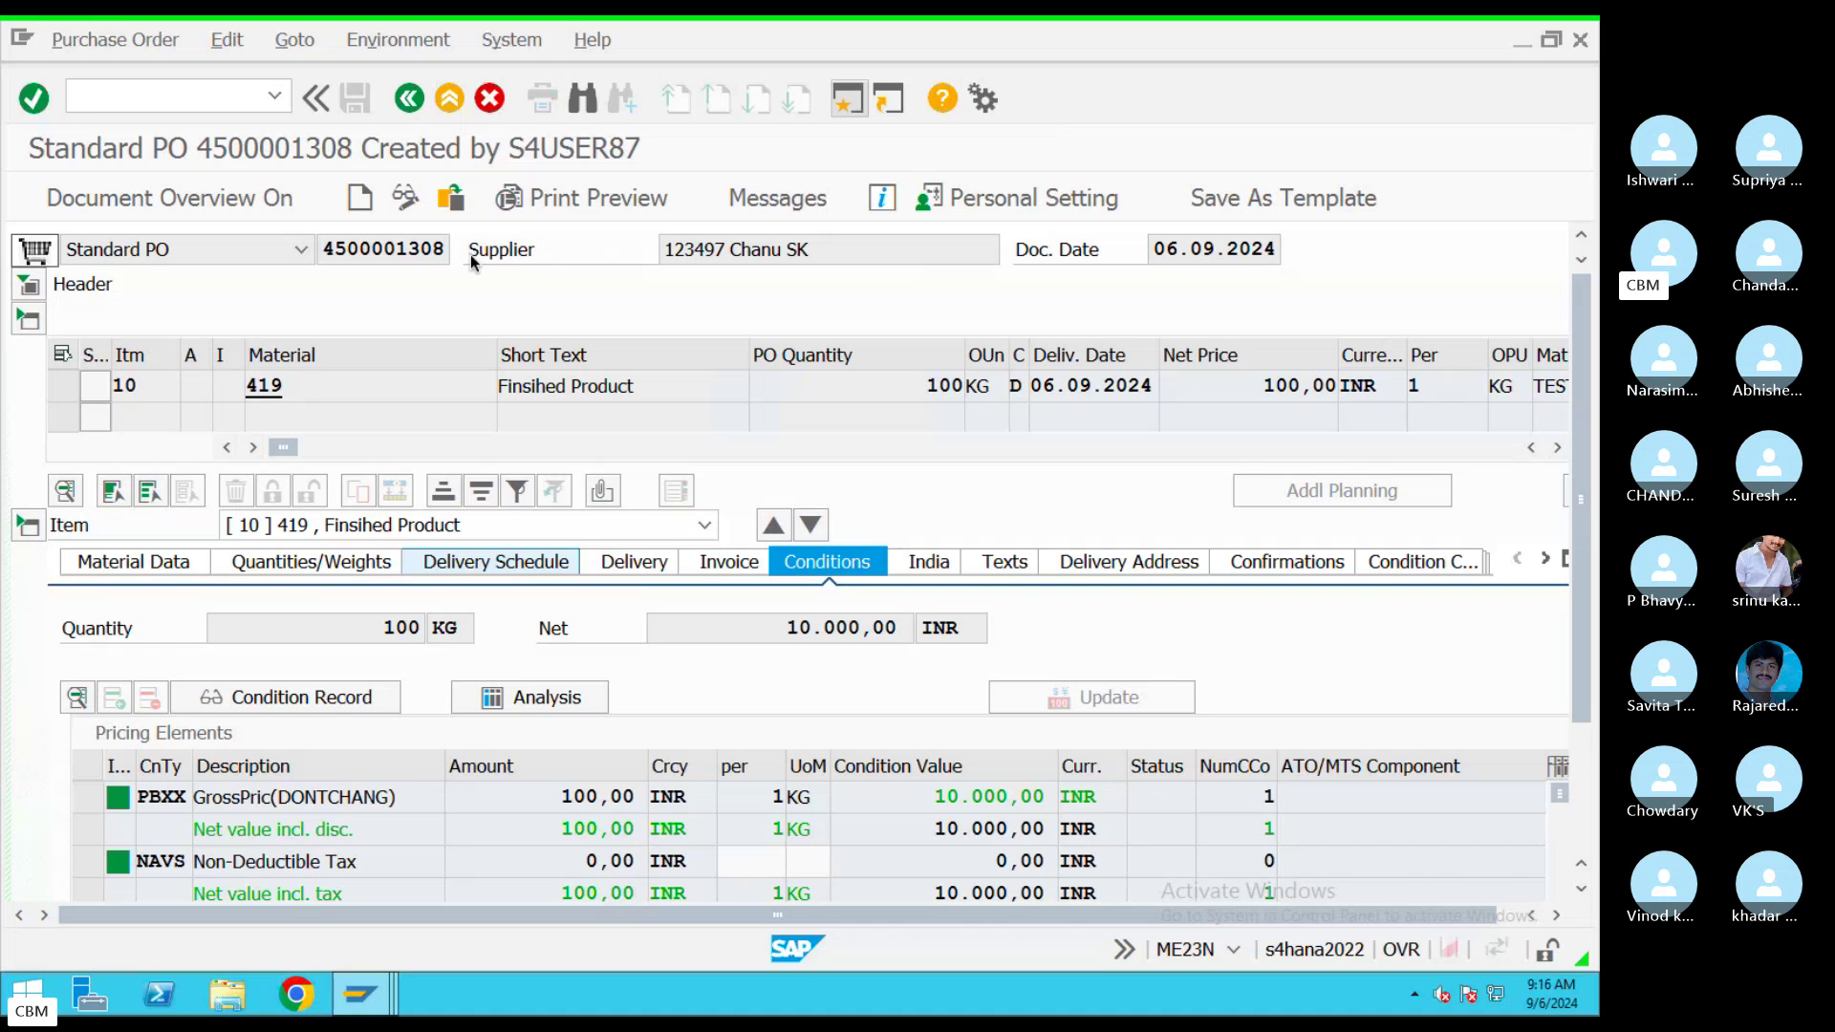
{"action": "key", "text": "super+Tab"}
{"action": "left_click", "coordinate": [1158, 989]}
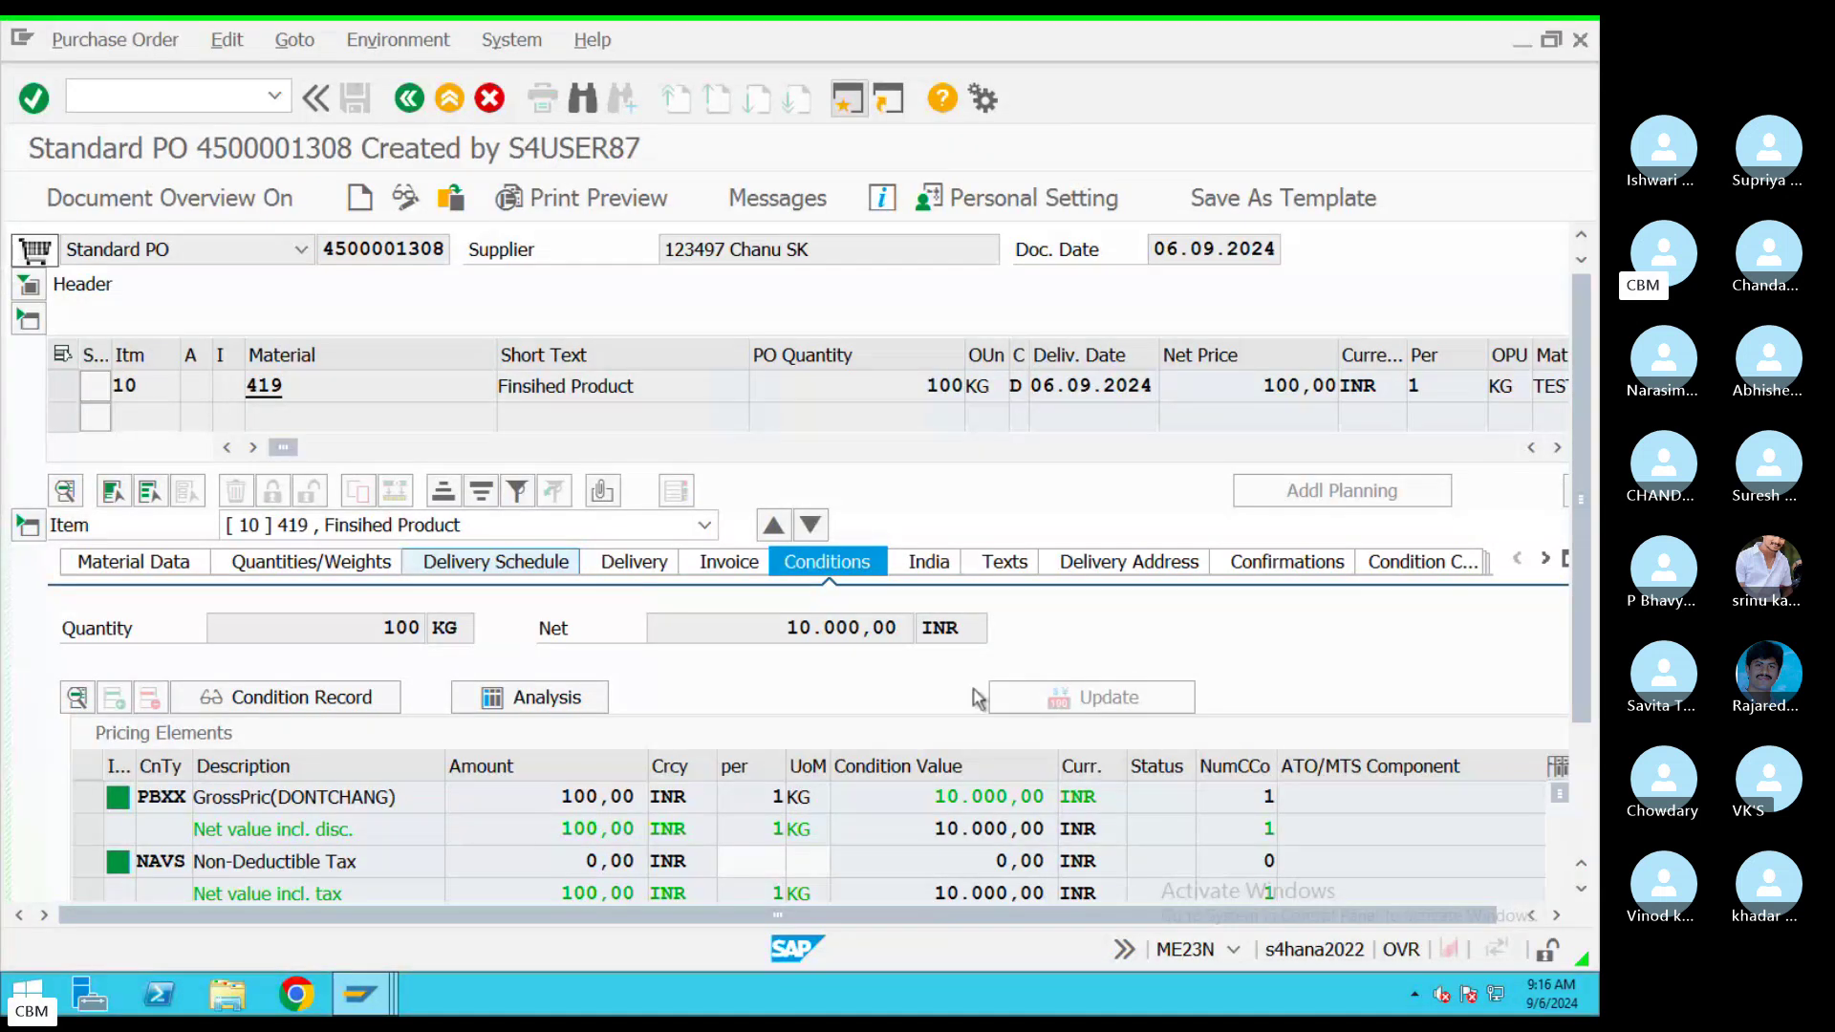
{"action": "left_click", "coordinate": [380, 996]}
{"action": "left_click", "coordinate": [874, 903]}
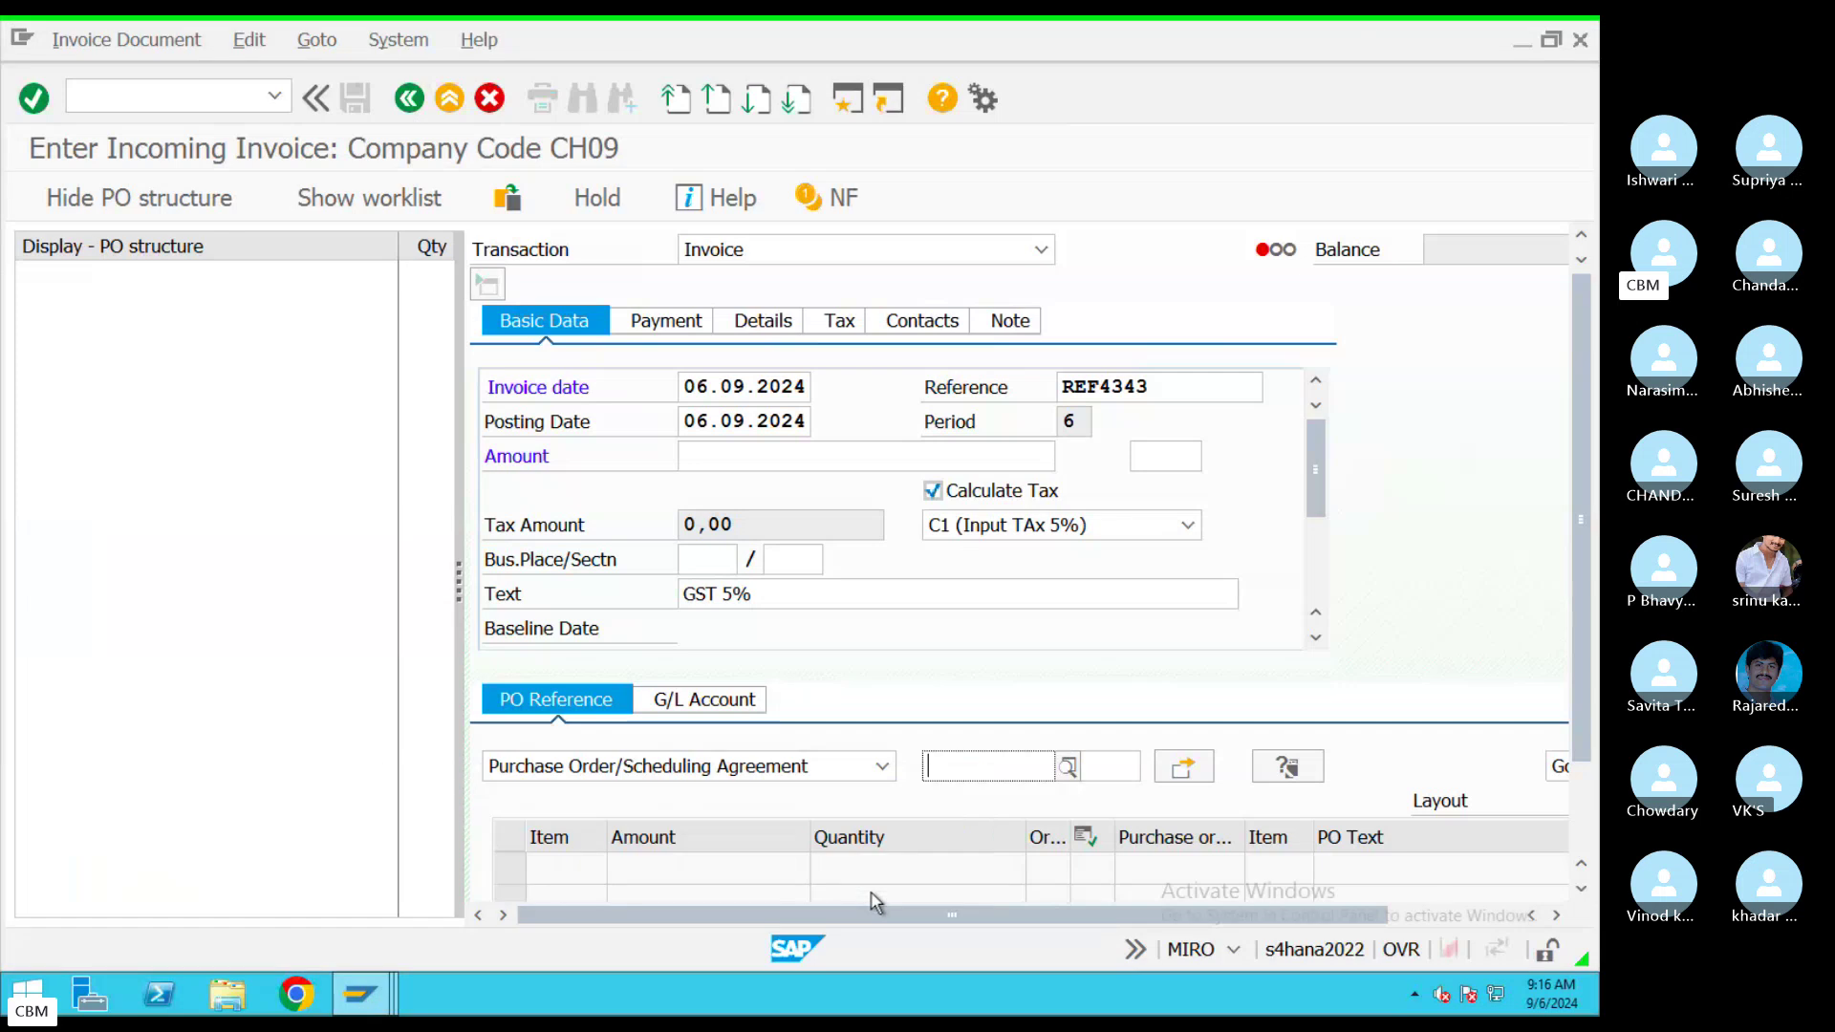
Enter the copied purchase order number as the invoice's PO reference and adopt its goods/service items
{"action": "key", "text": "ctrl+v"}
{"action": "left_click", "coordinate": [1183, 766]}
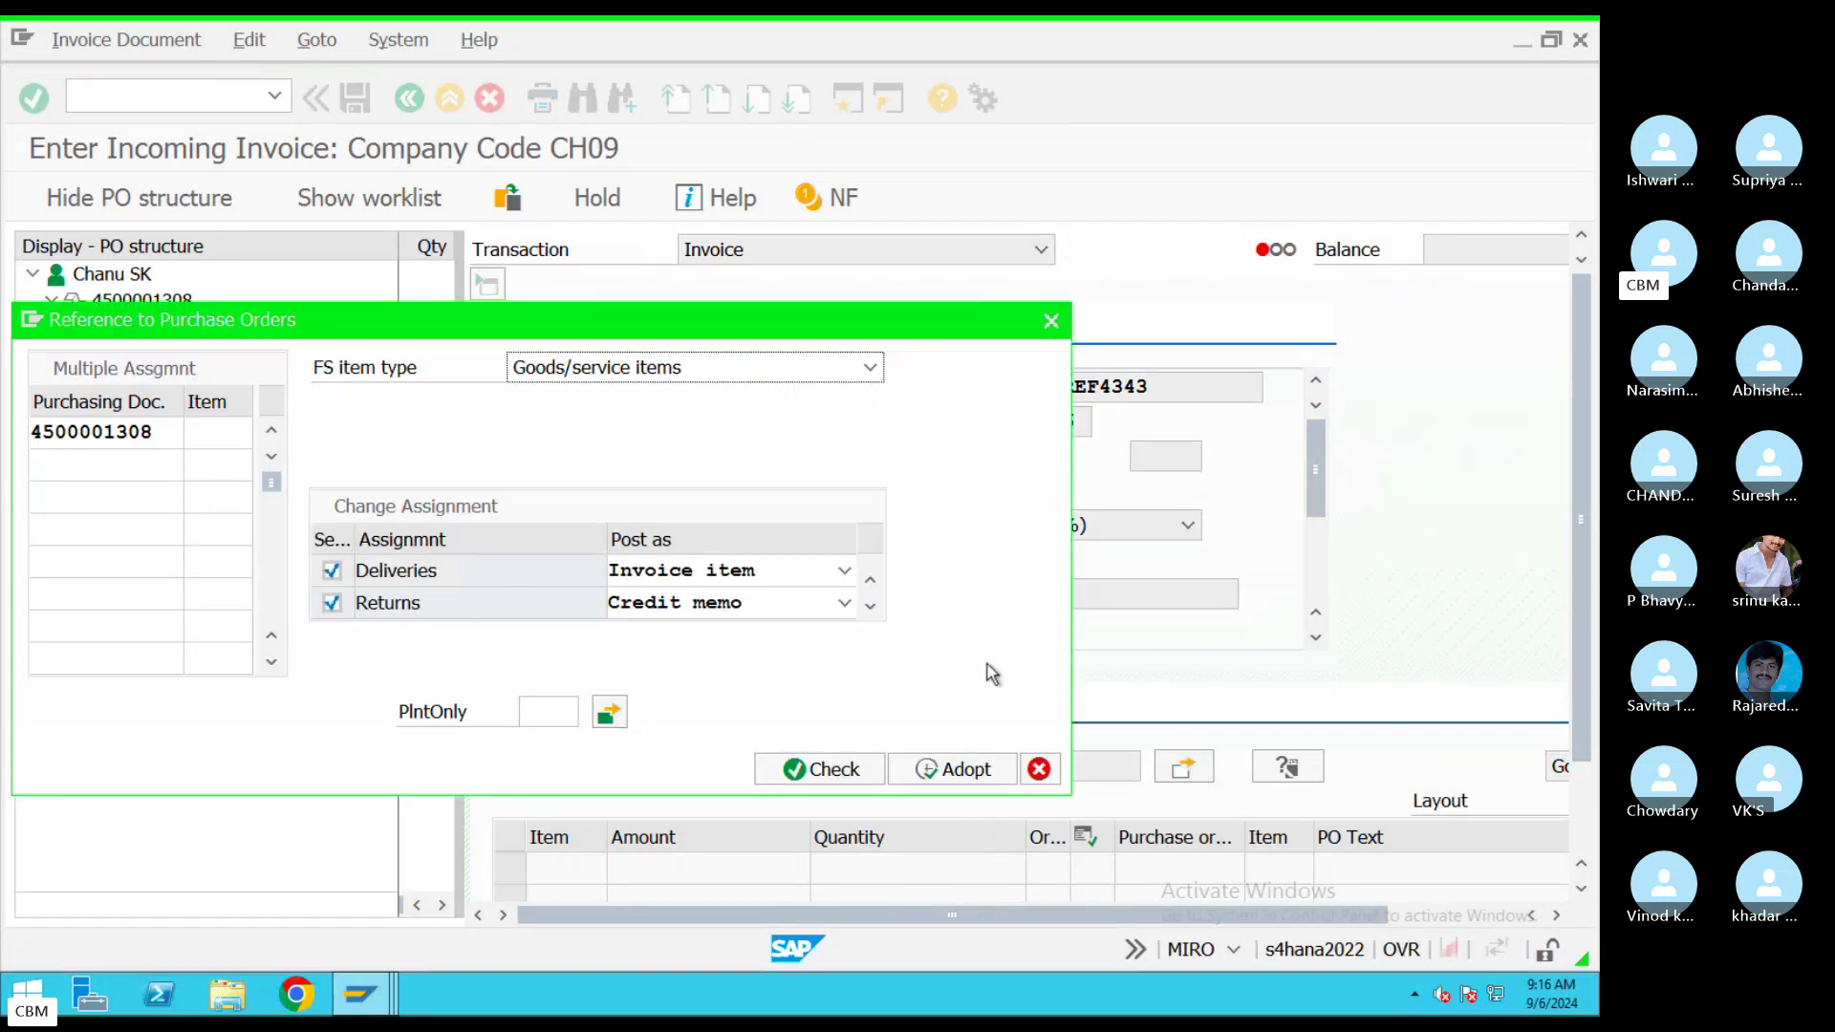
{"action": "left_click", "coordinate": [932, 776]}
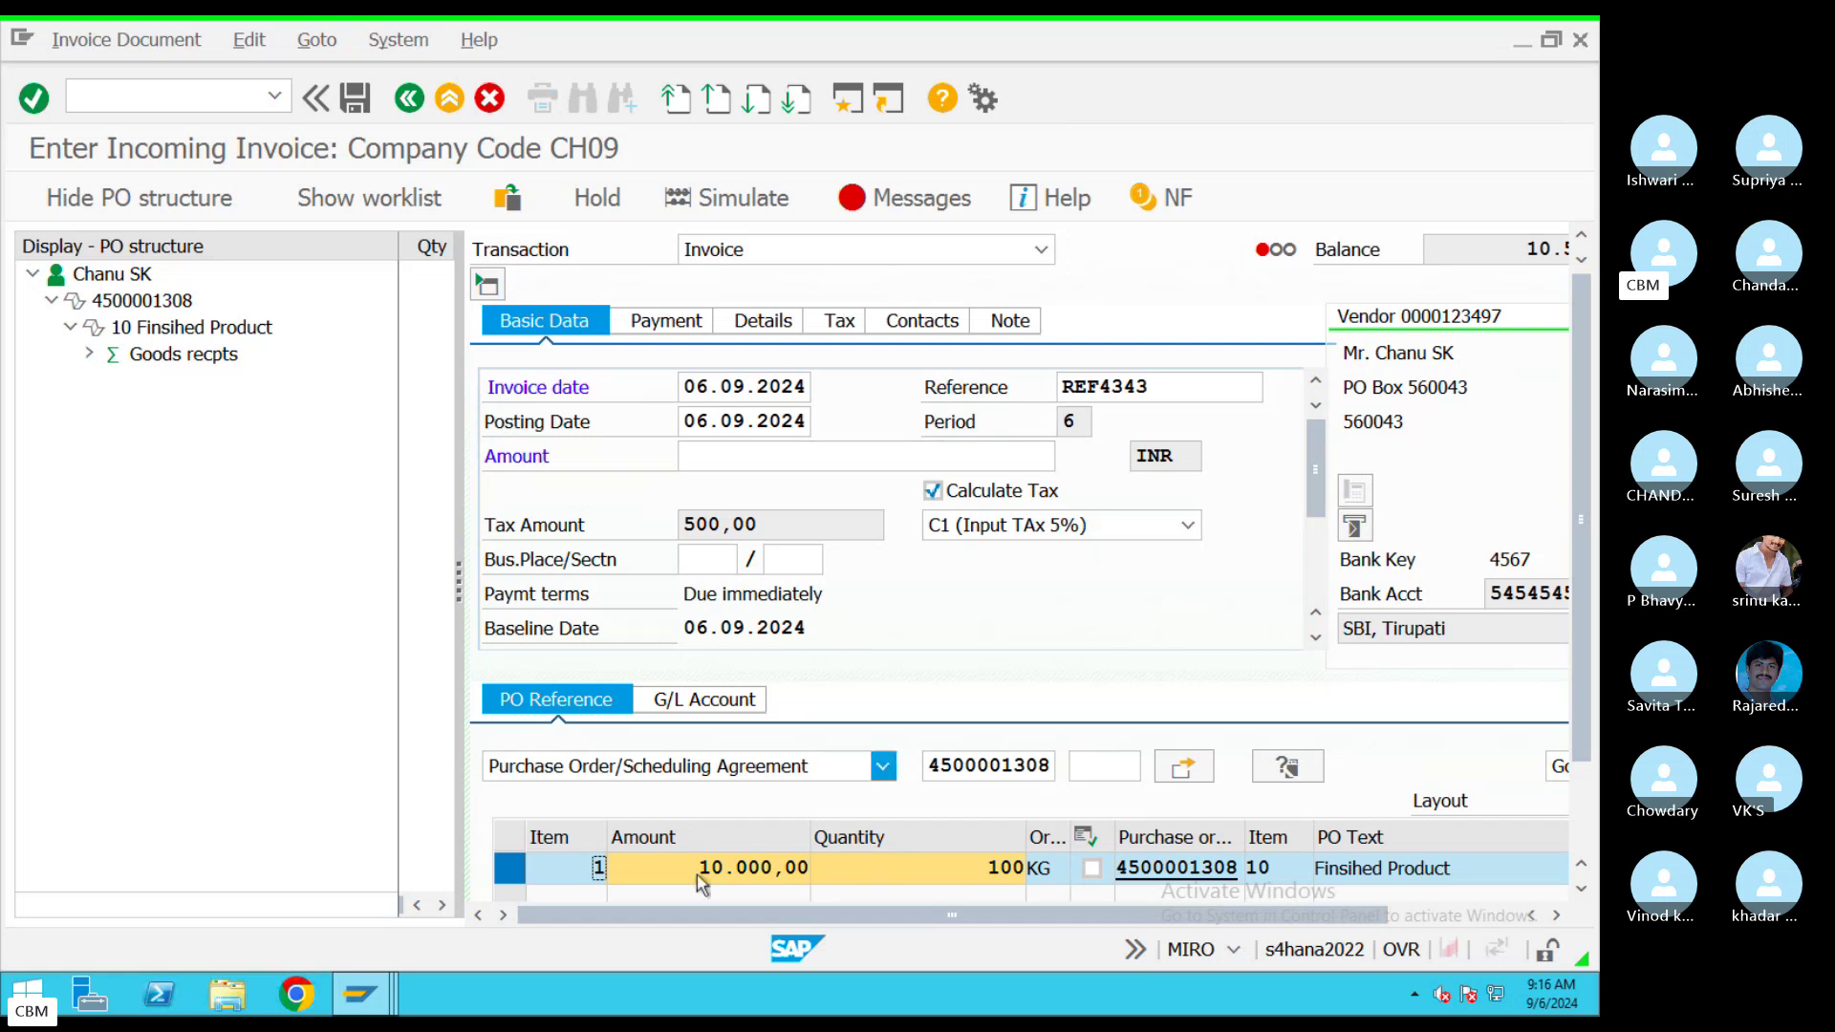
Set the amount of the invoice's Finsihed Product item to 12000
{"action": "left_click_drag", "start_coordinate": [697, 878], "coordinate": [822, 870]}
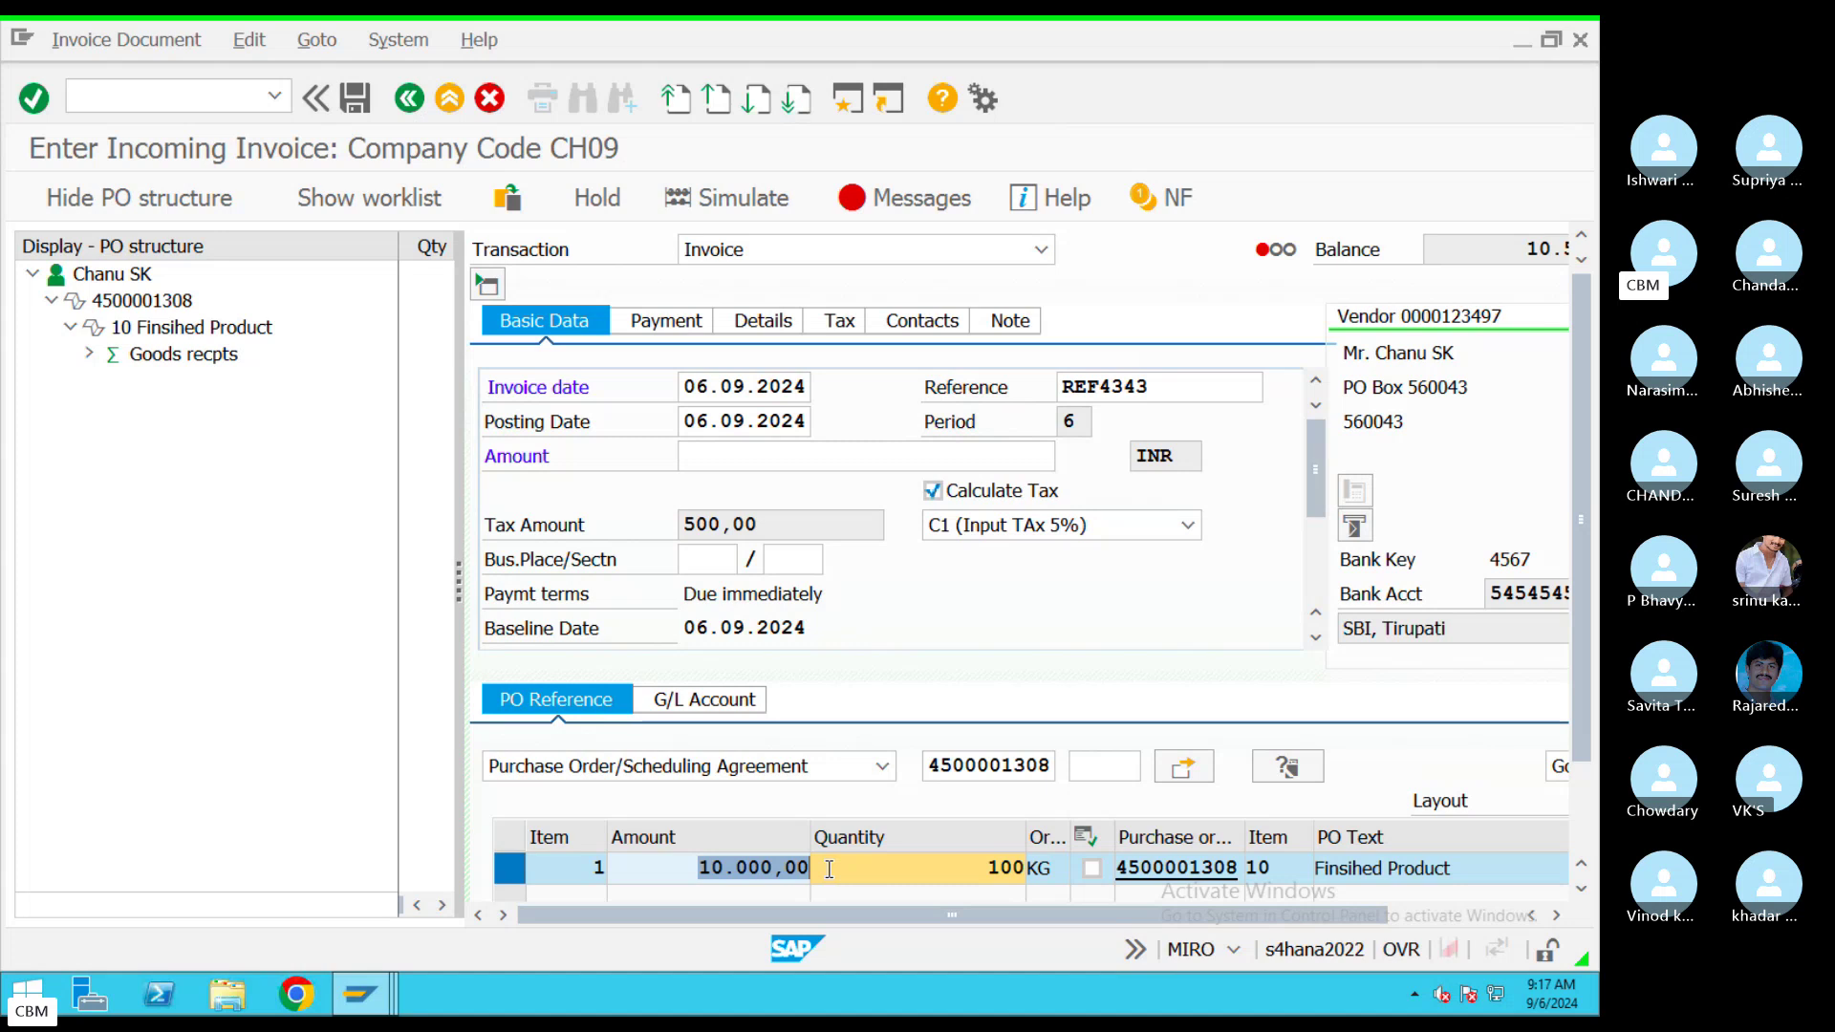
{"action": "type", "text": "12000"}
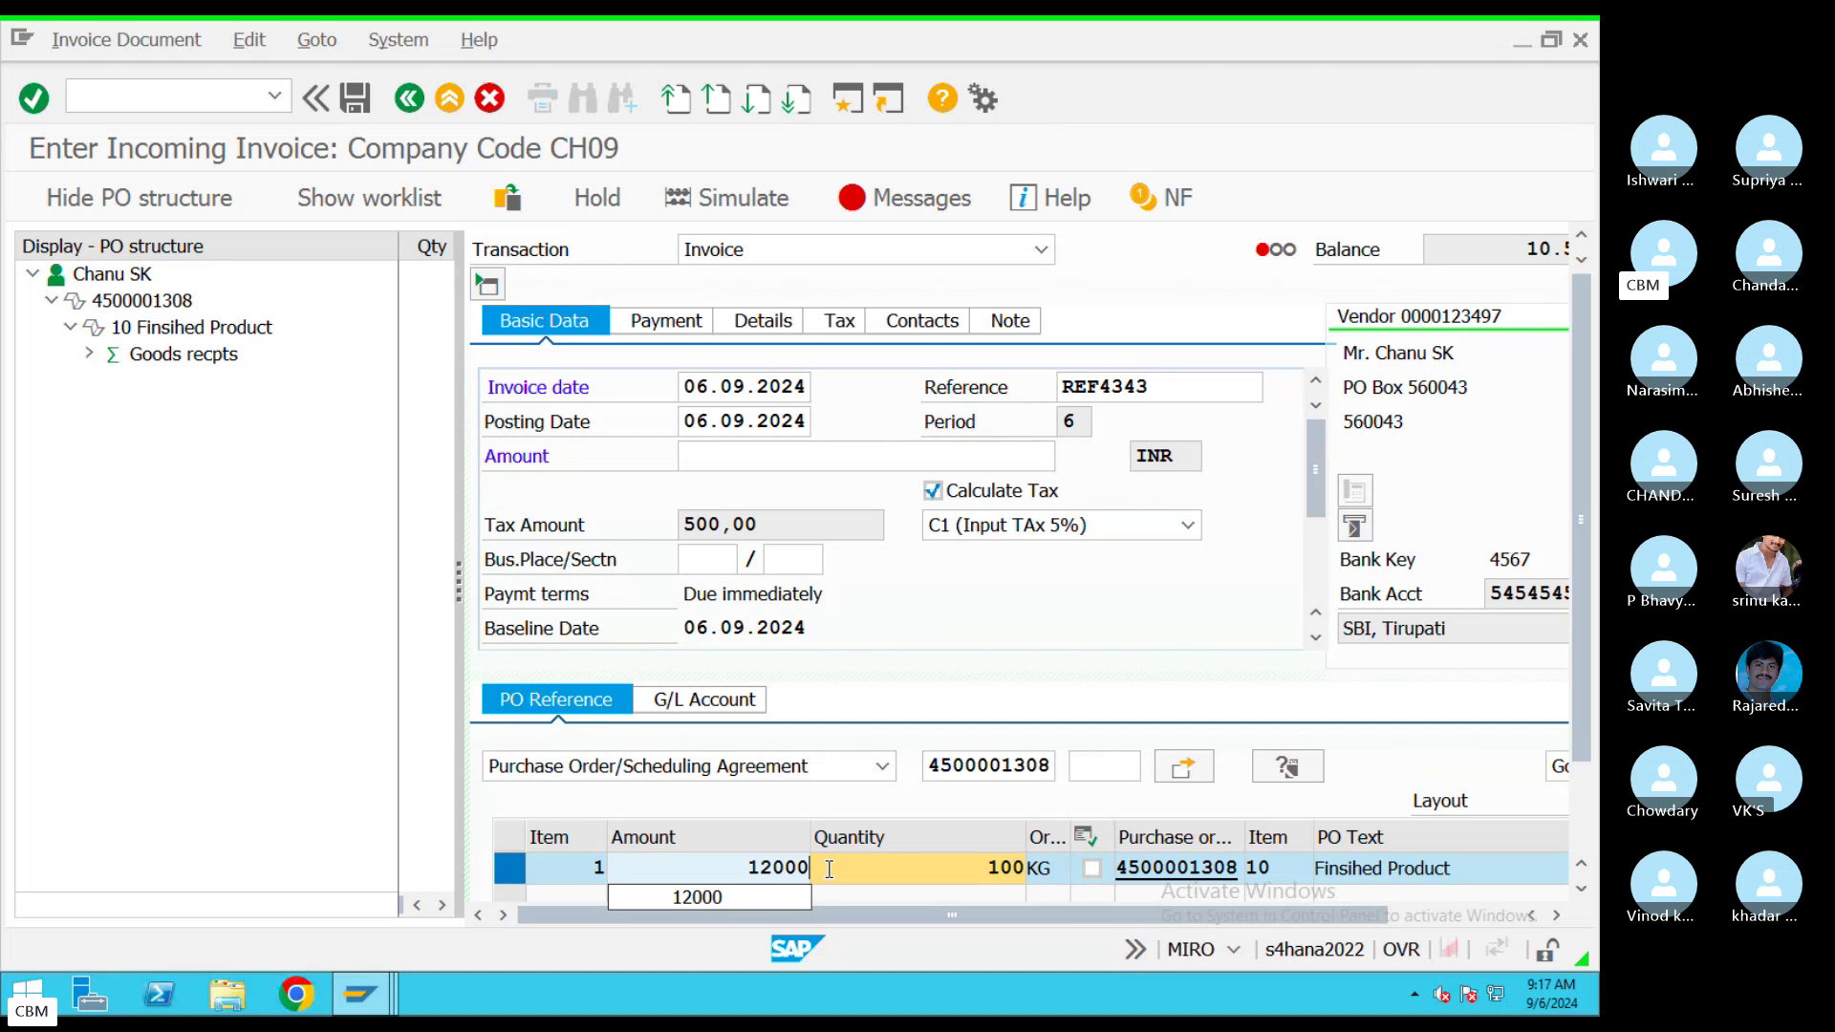
{"action": "key", "text": "Return"}
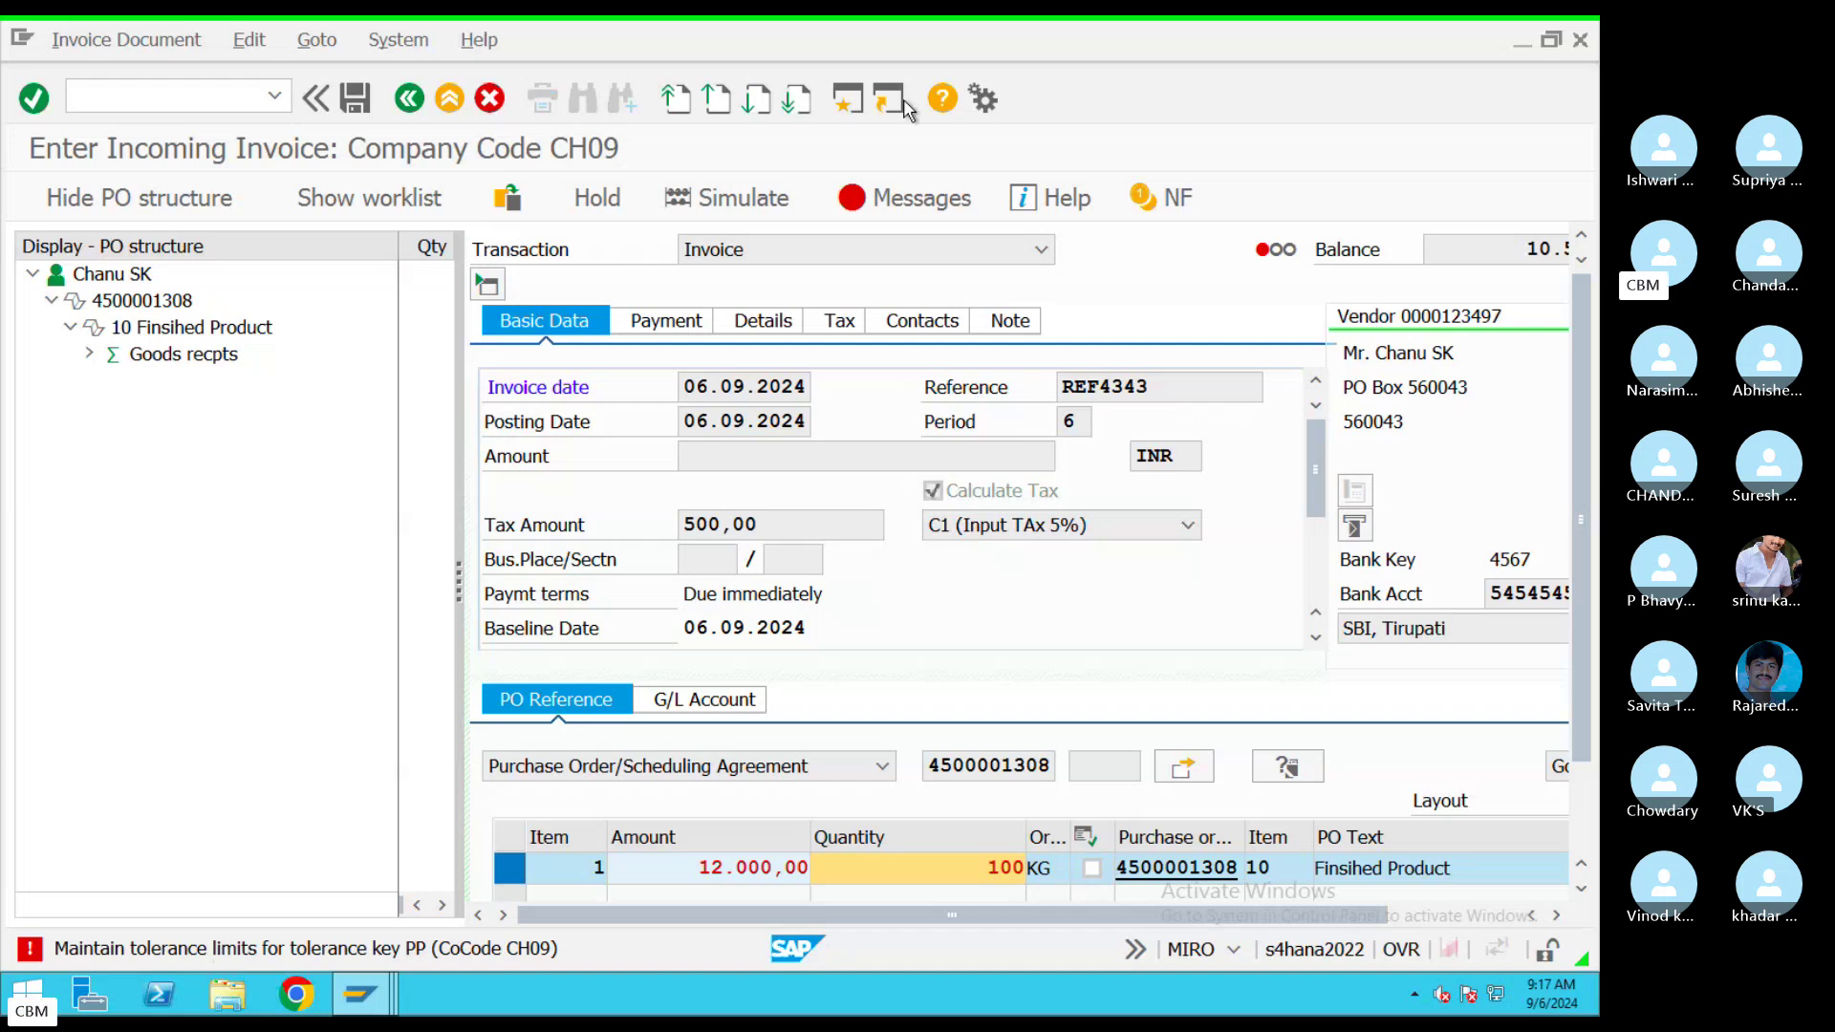
{"action": "key", "text": "Return"}
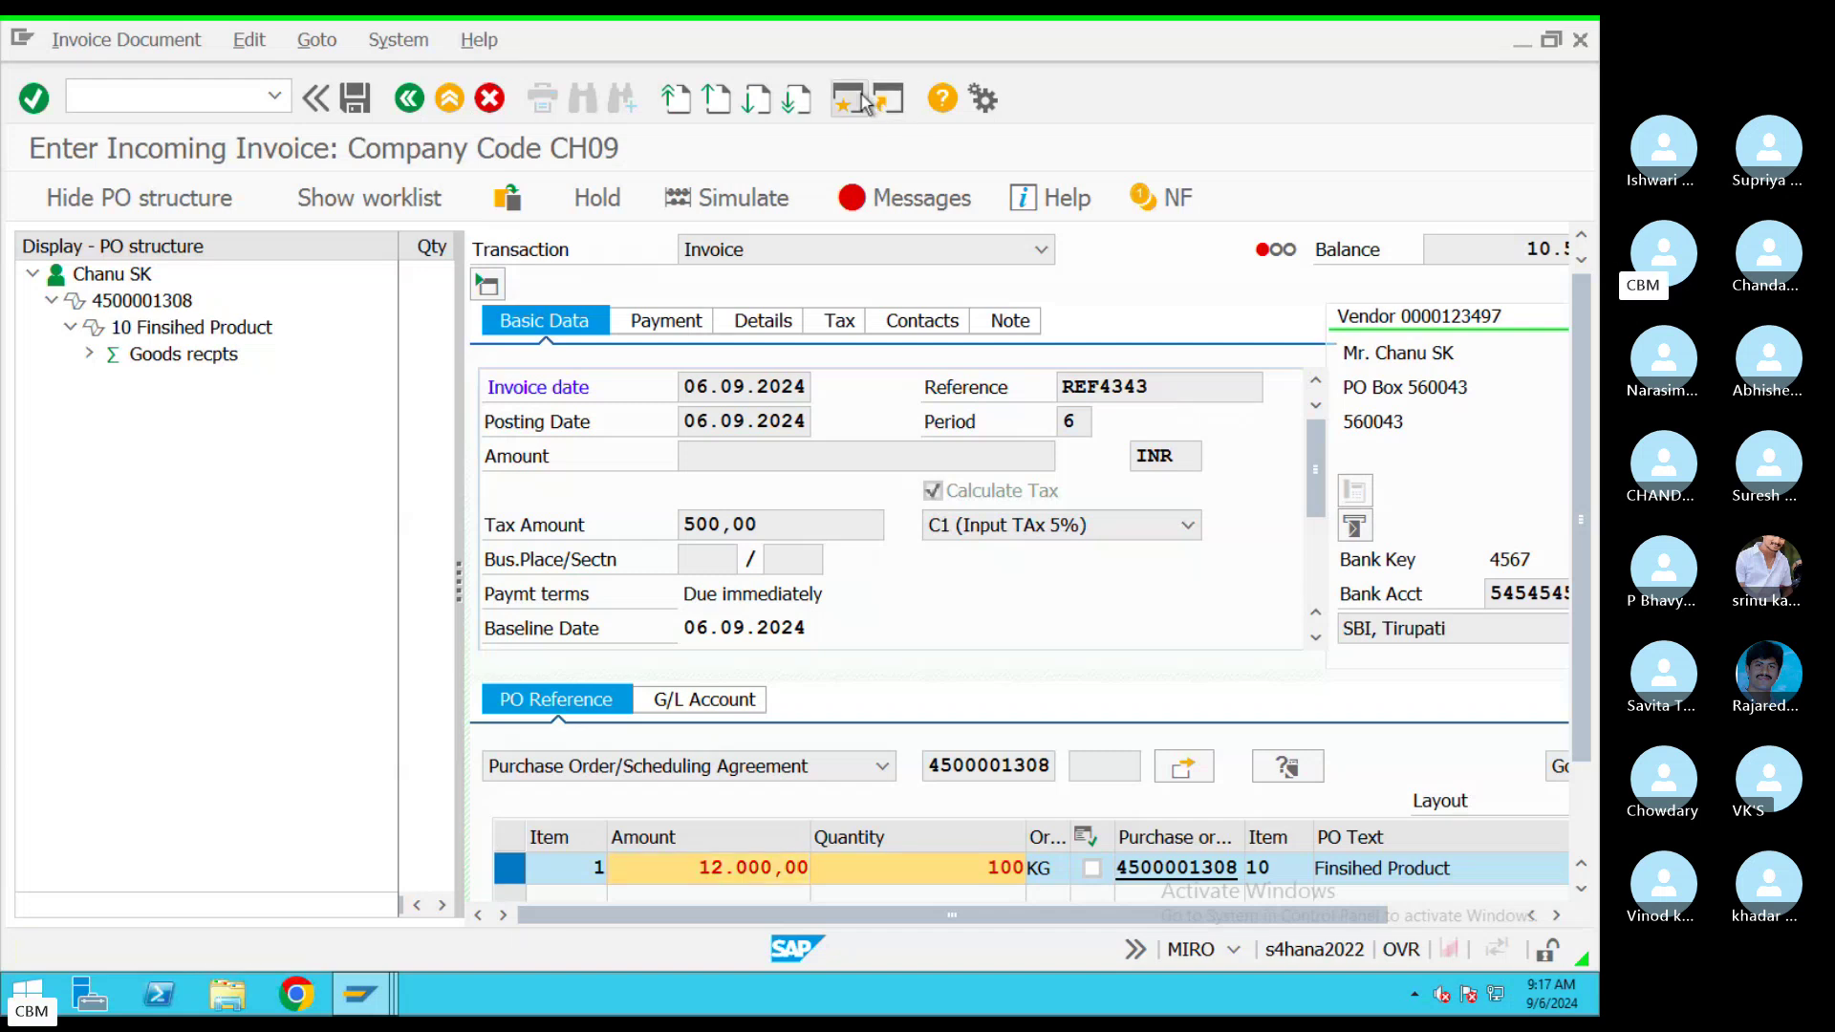
Open a new SAP session, try to open the tolerance limits with OMR6, and decline the display-only view
{"action": "left_click", "coordinate": [865, 101]}
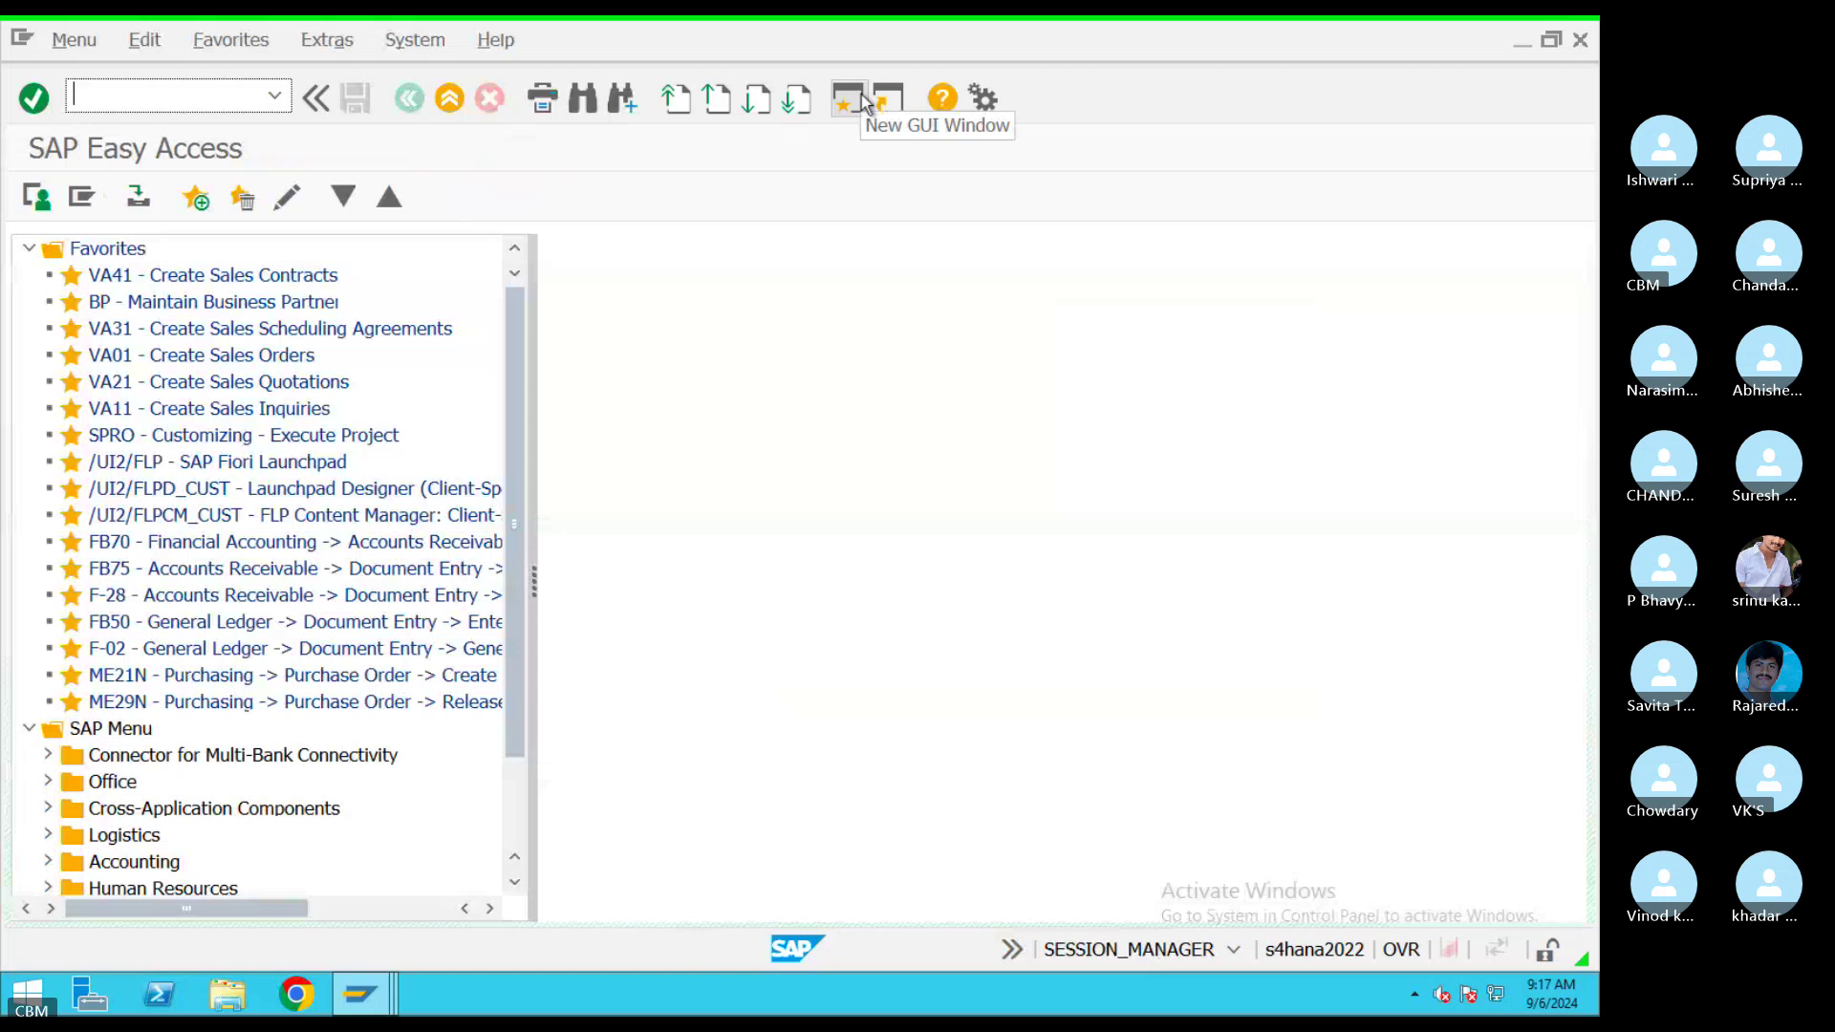
{"action": "type", "text": "OMR6"}
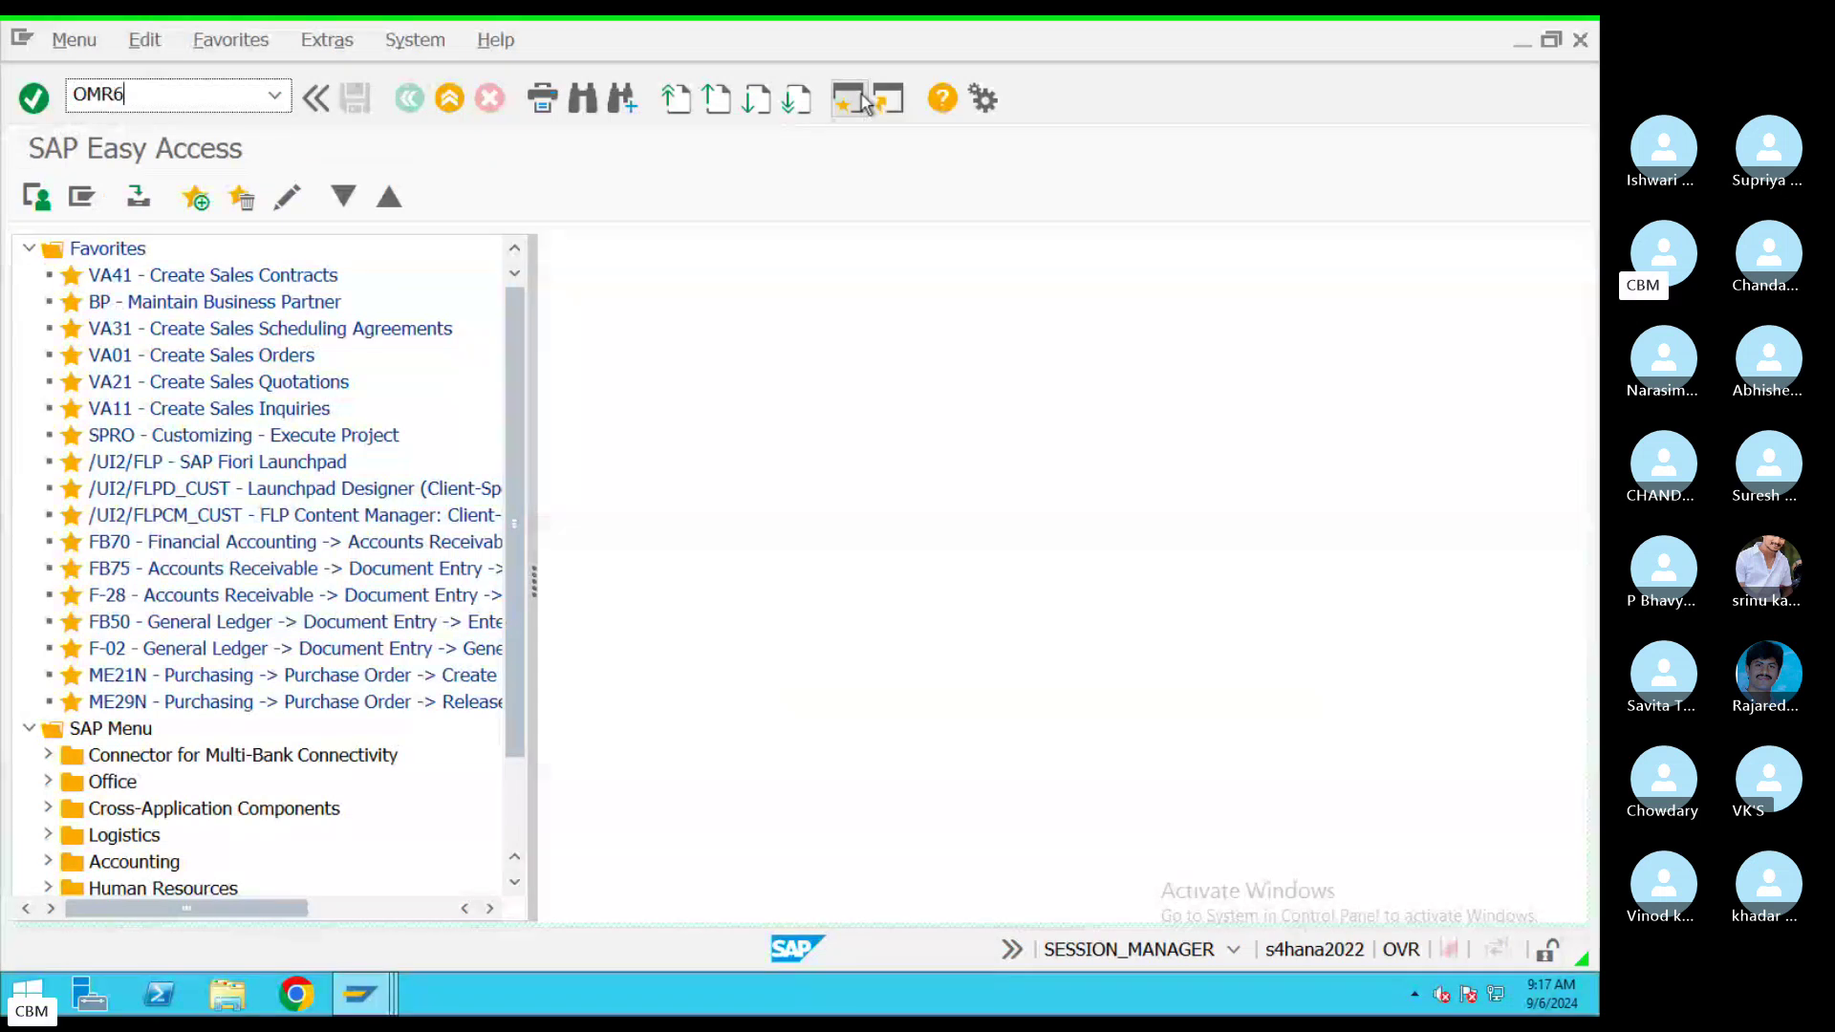
{"action": "key", "text": "Return"}
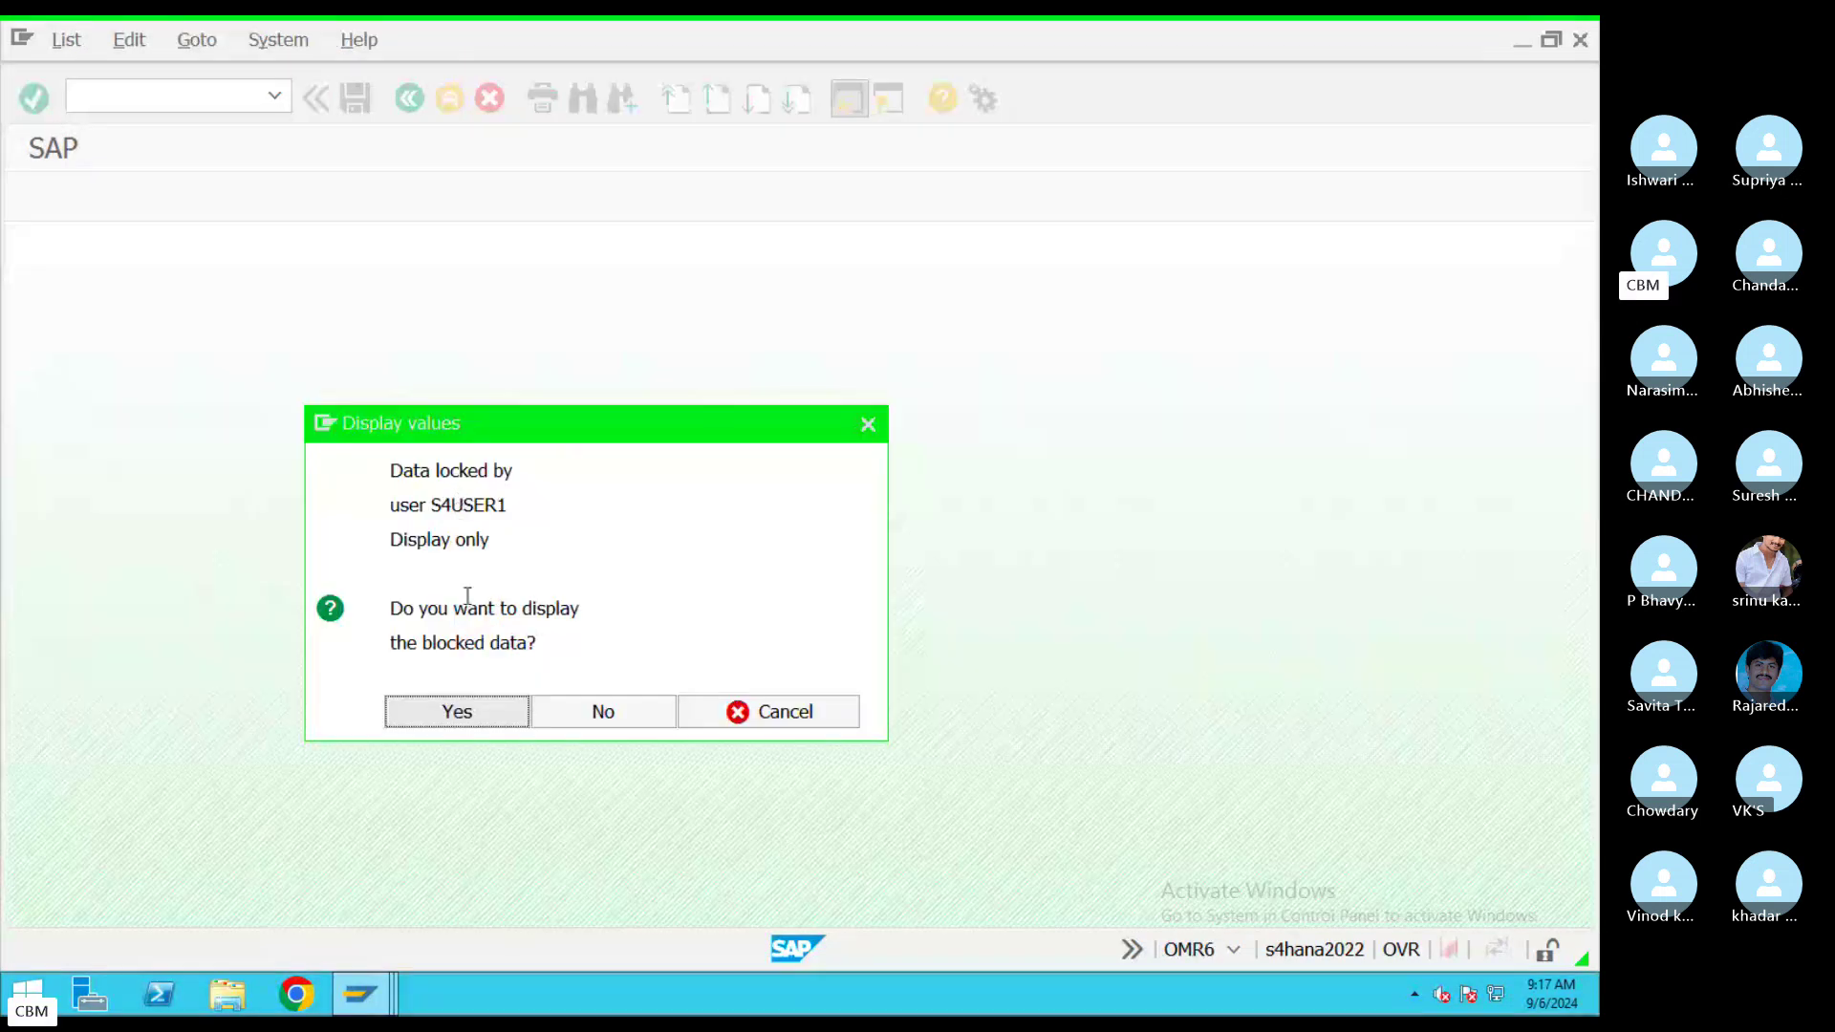
{"action": "left_click", "coordinate": [602, 712]}
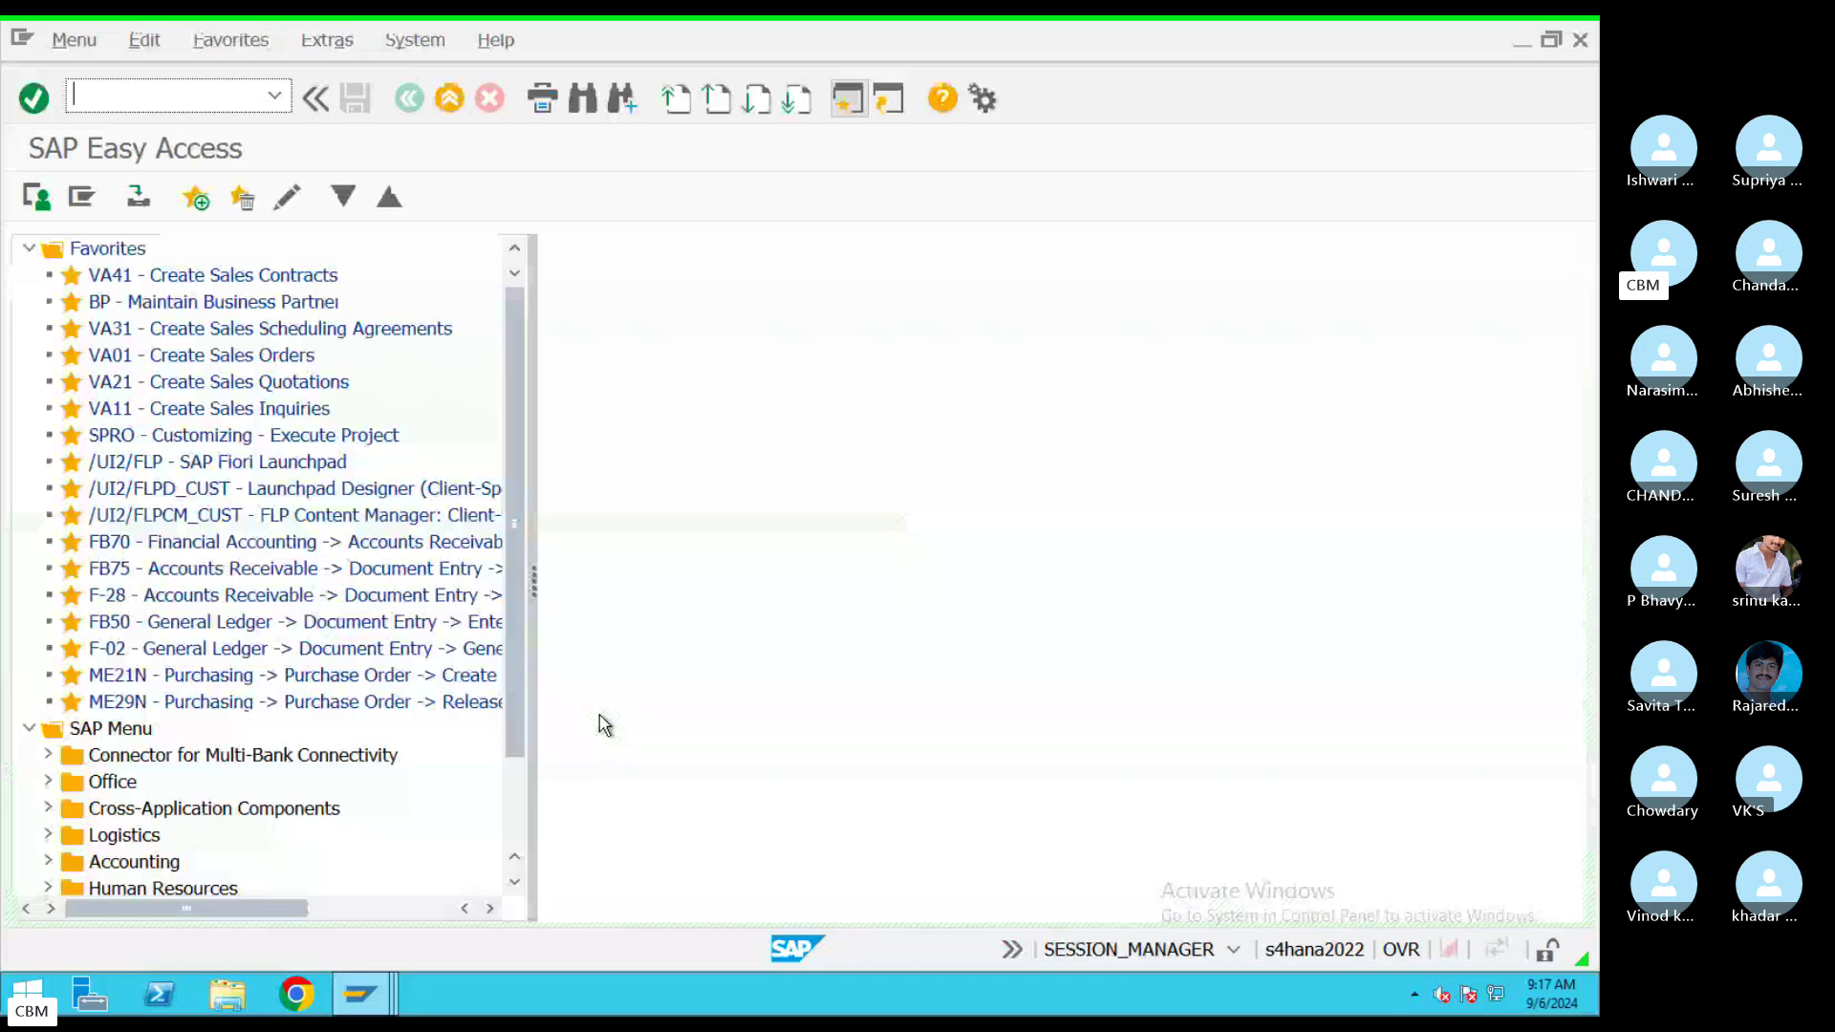
Search SM12 for the locks of all users in client 400 and delete every listed lock
{"action": "type", "text": "sm12"}
{"action": "key", "text": "Return"}
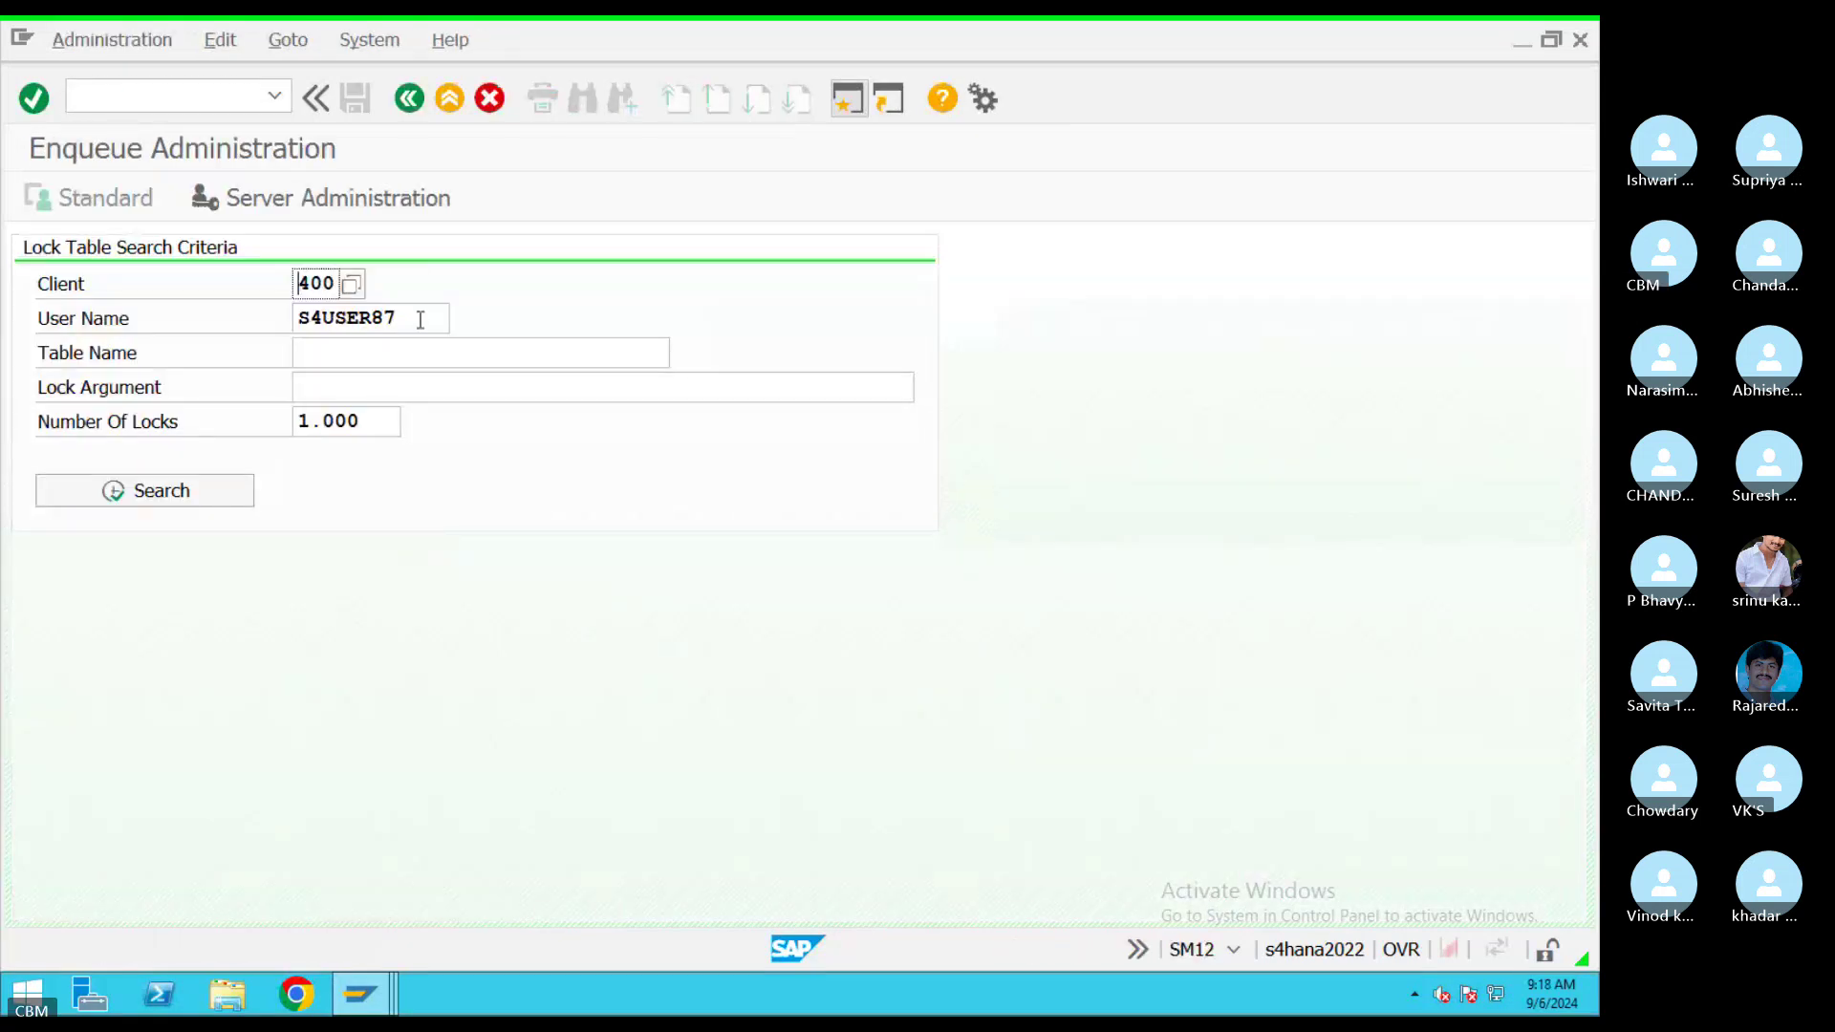
{"action": "double_click", "coordinate": [418, 317]}
{"action": "key", "text": "Delete"}
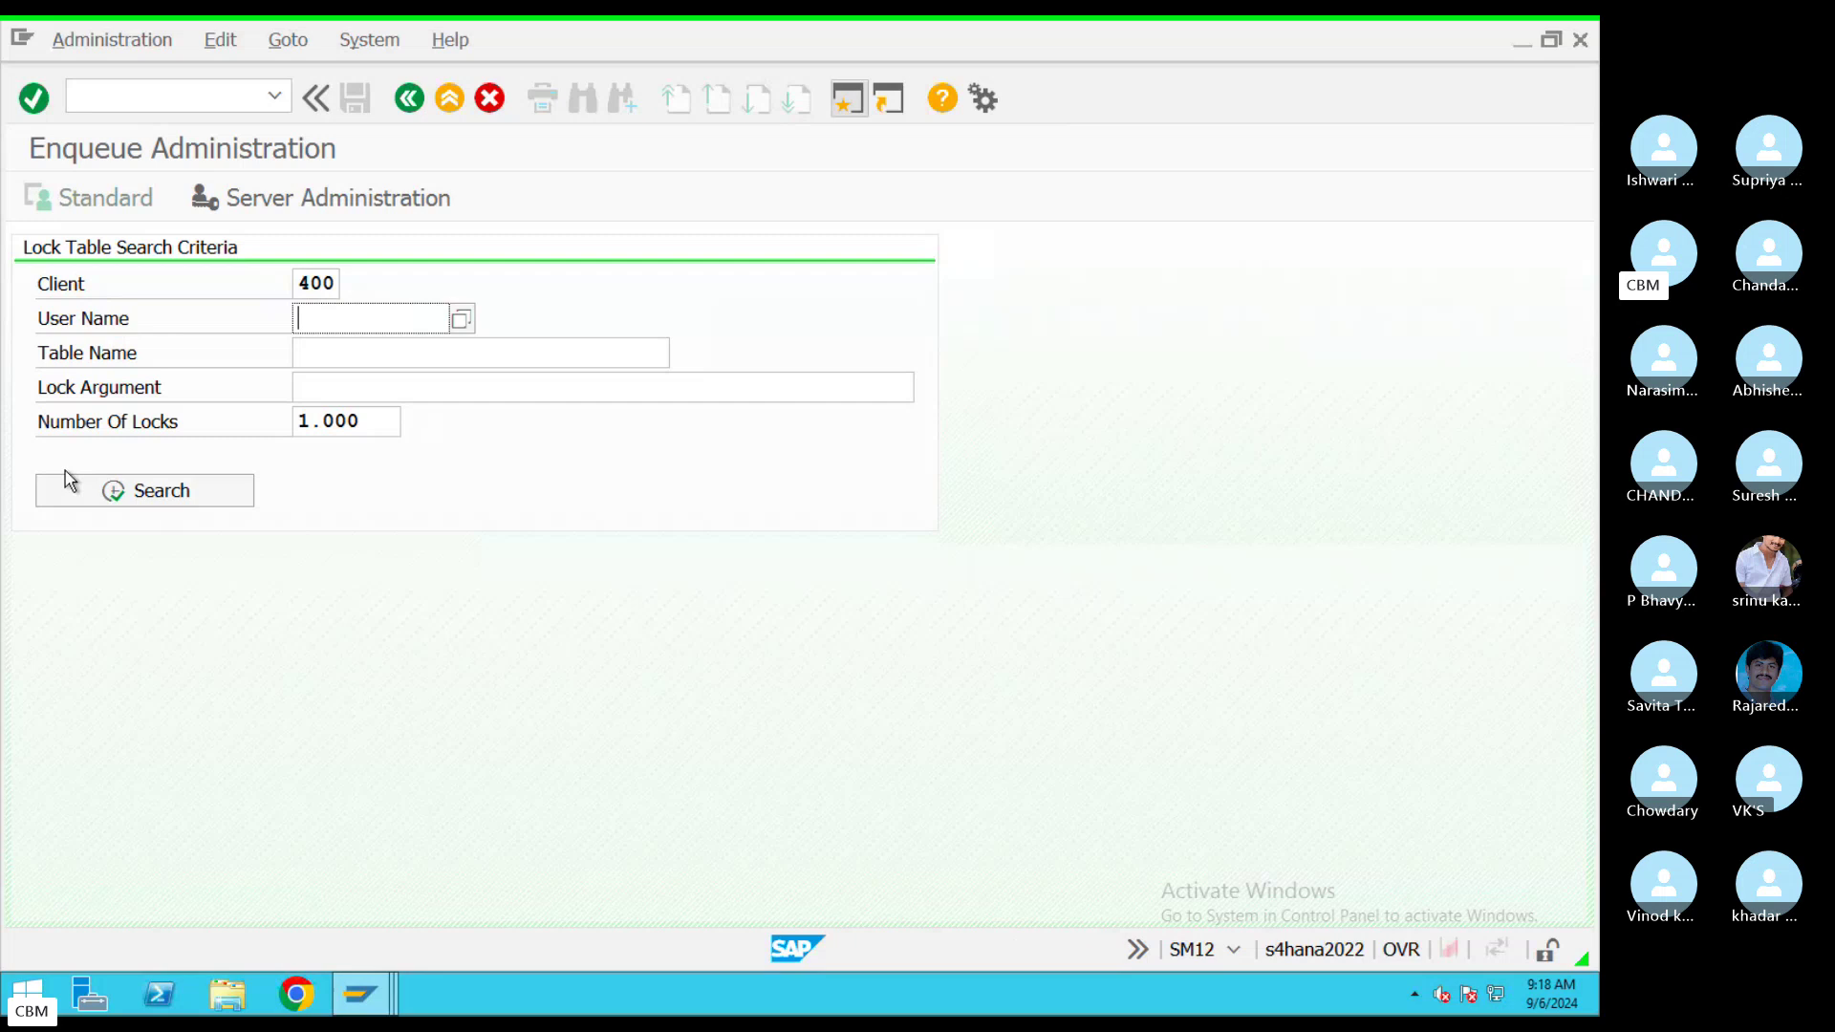
{"action": "left_click", "coordinate": [133, 490]}
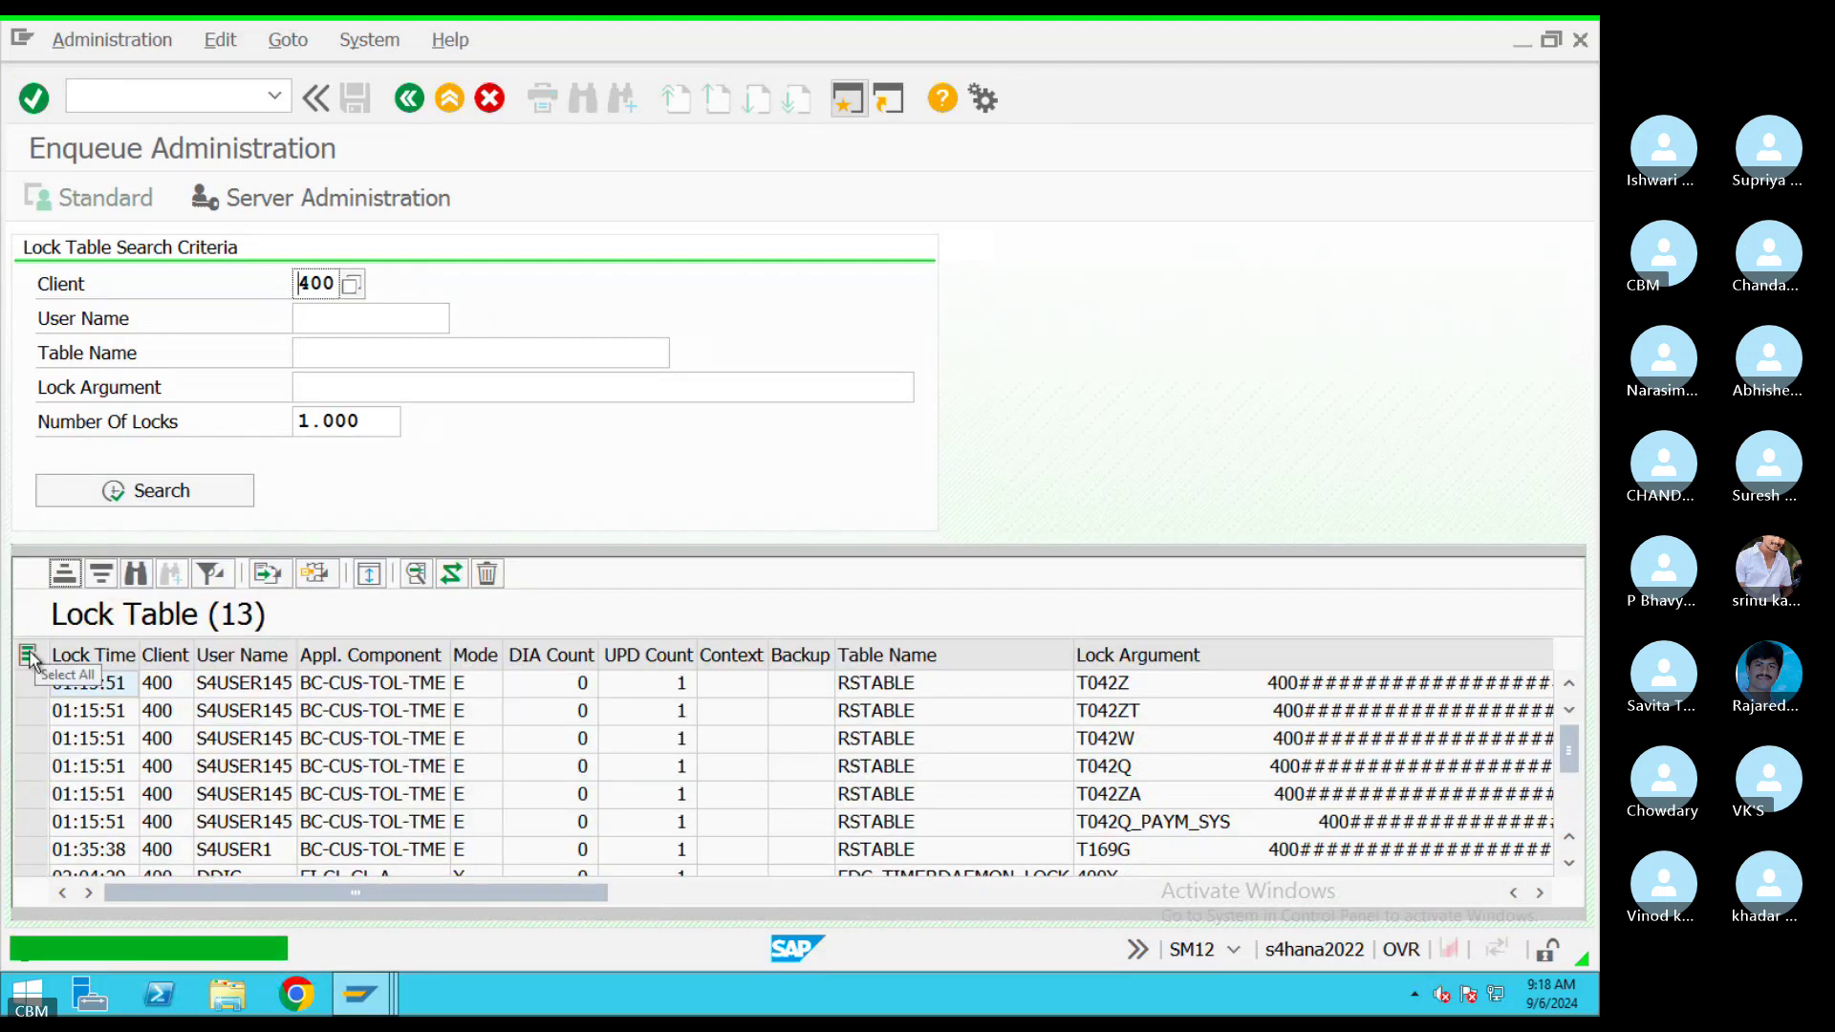
{"action": "left_click", "coordinate": [28, 654]}
{"action": "left_click", "coordinate": [489, 573]}
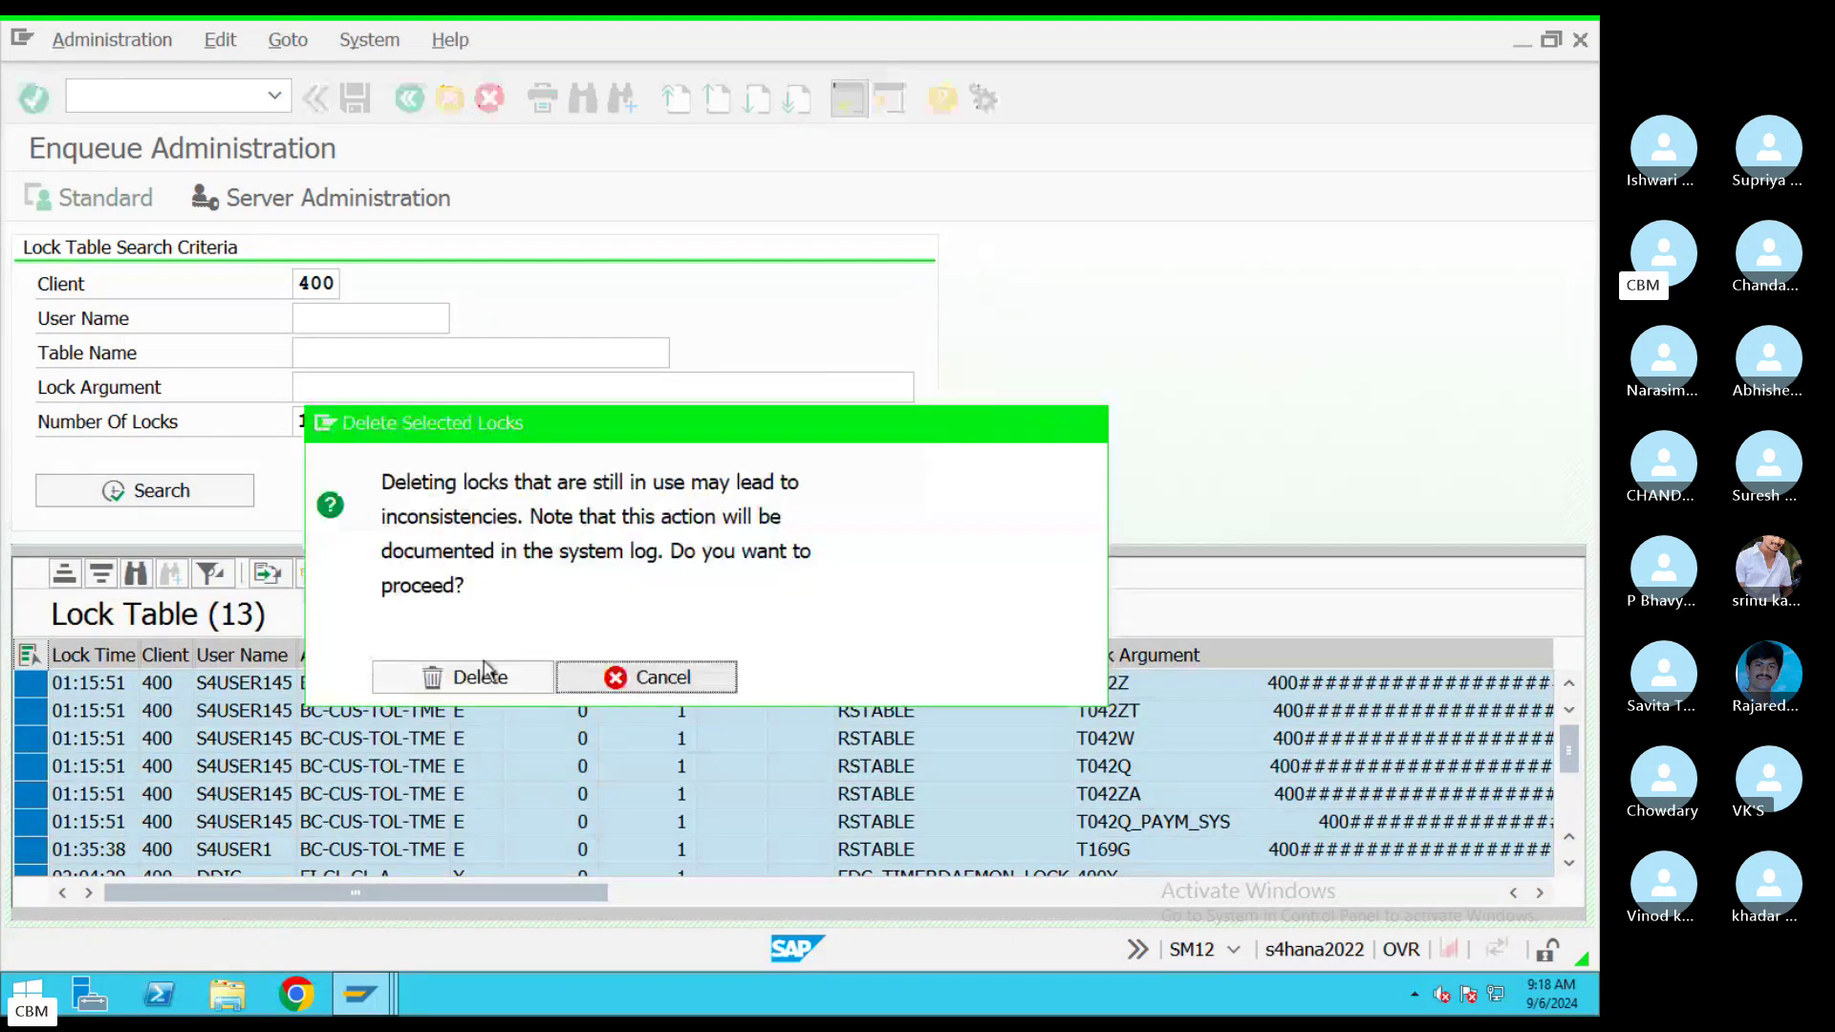
{"action": "left_click", "coordinate": [479, 676]}
Leave the lock administration, open OMR6, and copy company code 0006's price variance tolerance (PP) to company code CH09
{"action": "left_click", "coordinate": [405, 100]}
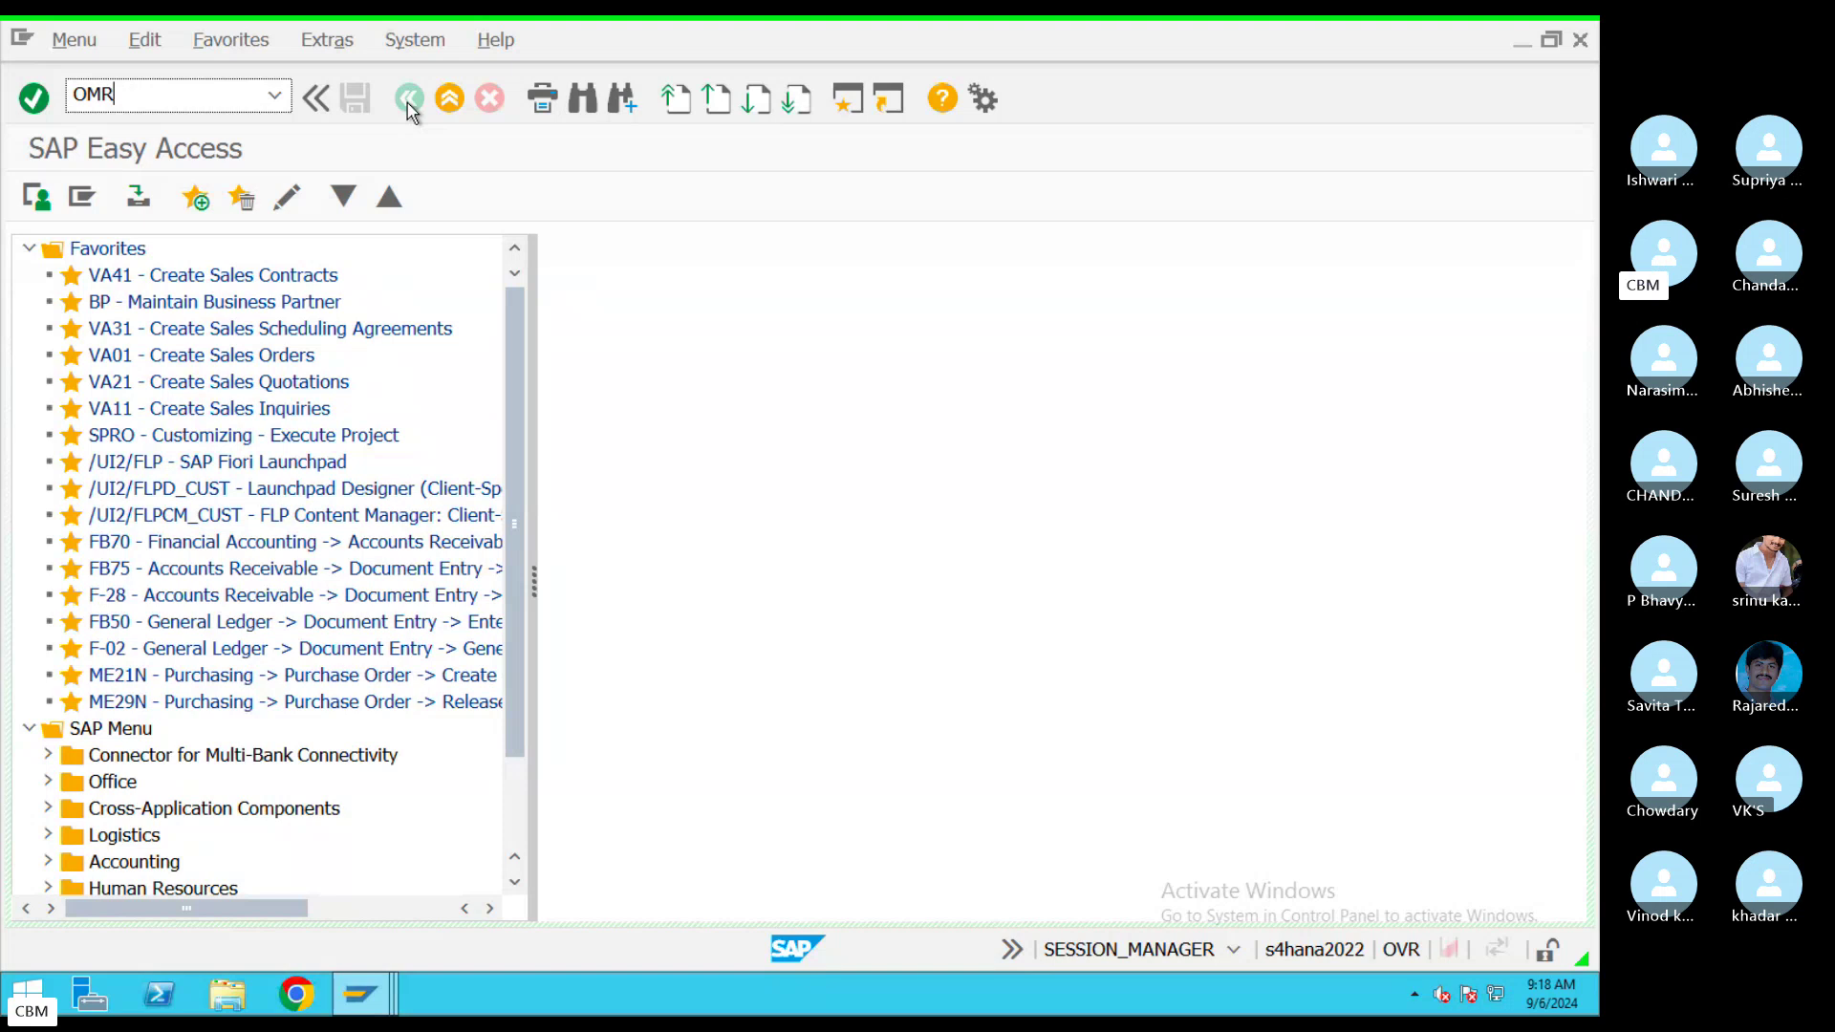
{"action": "key", "text": "Return"}
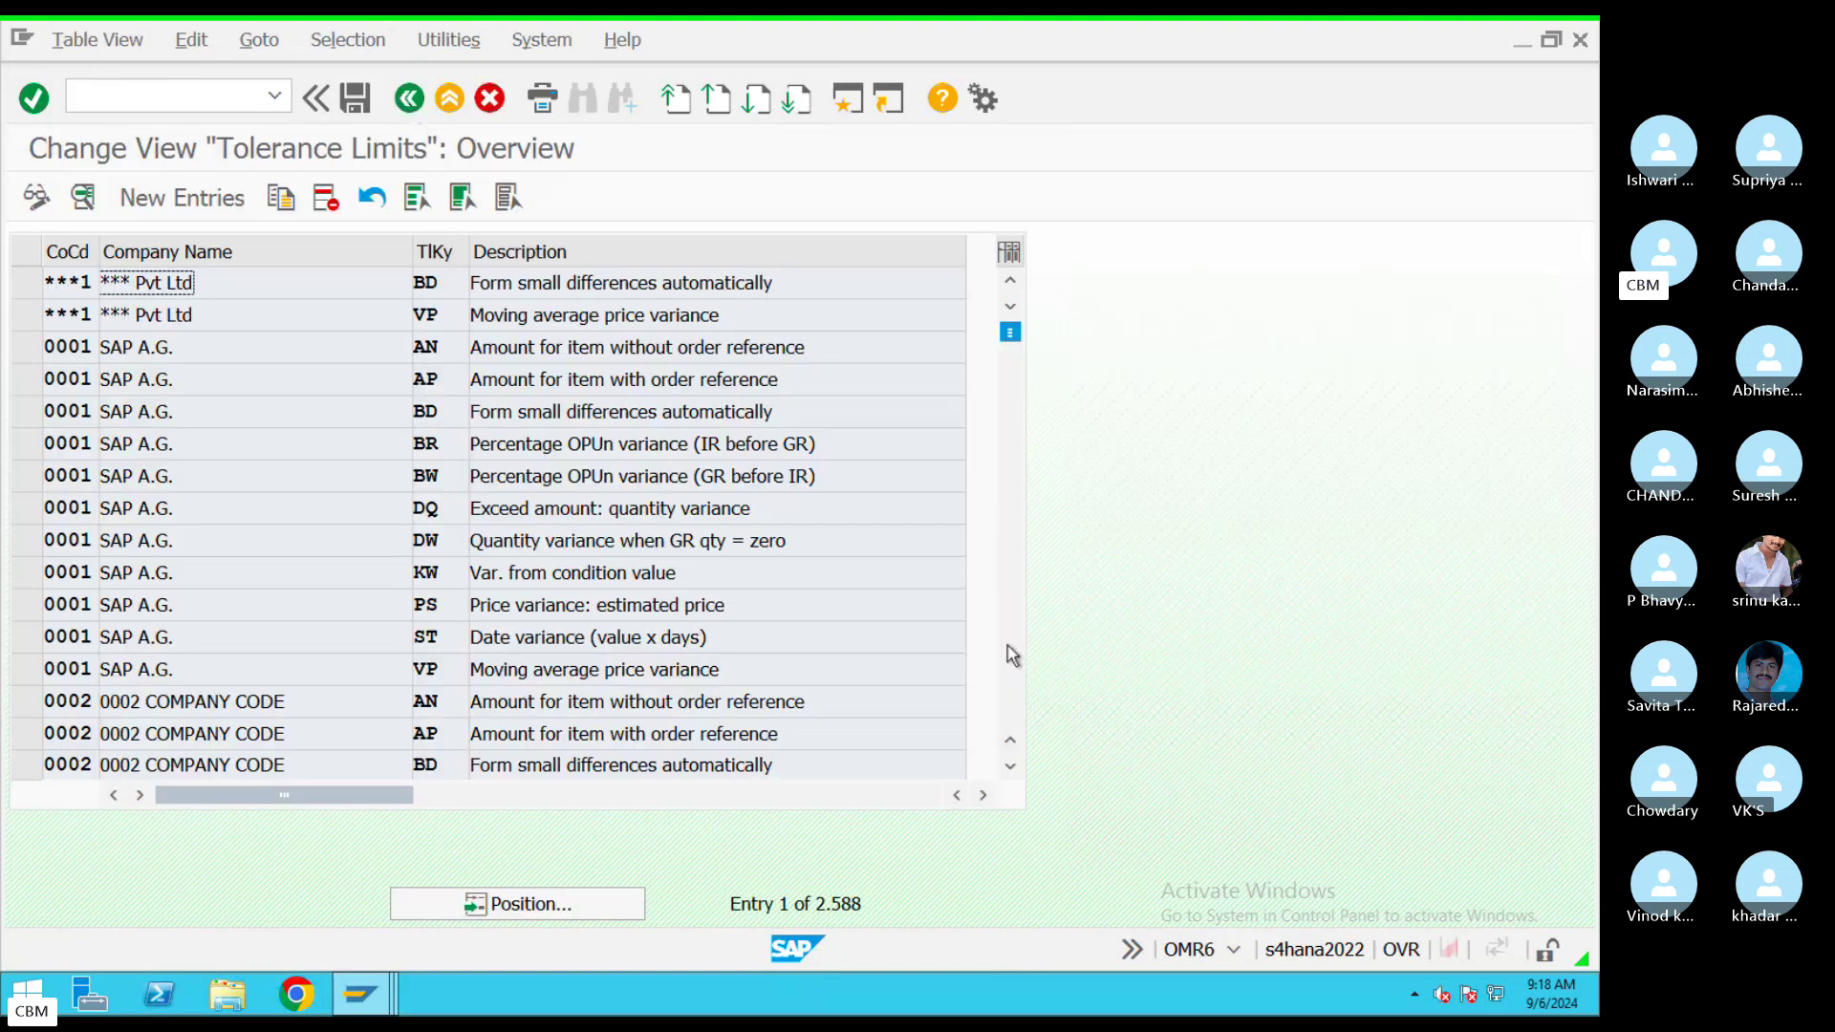
{"action": "left_click", "coordinate": [1011, 655]}
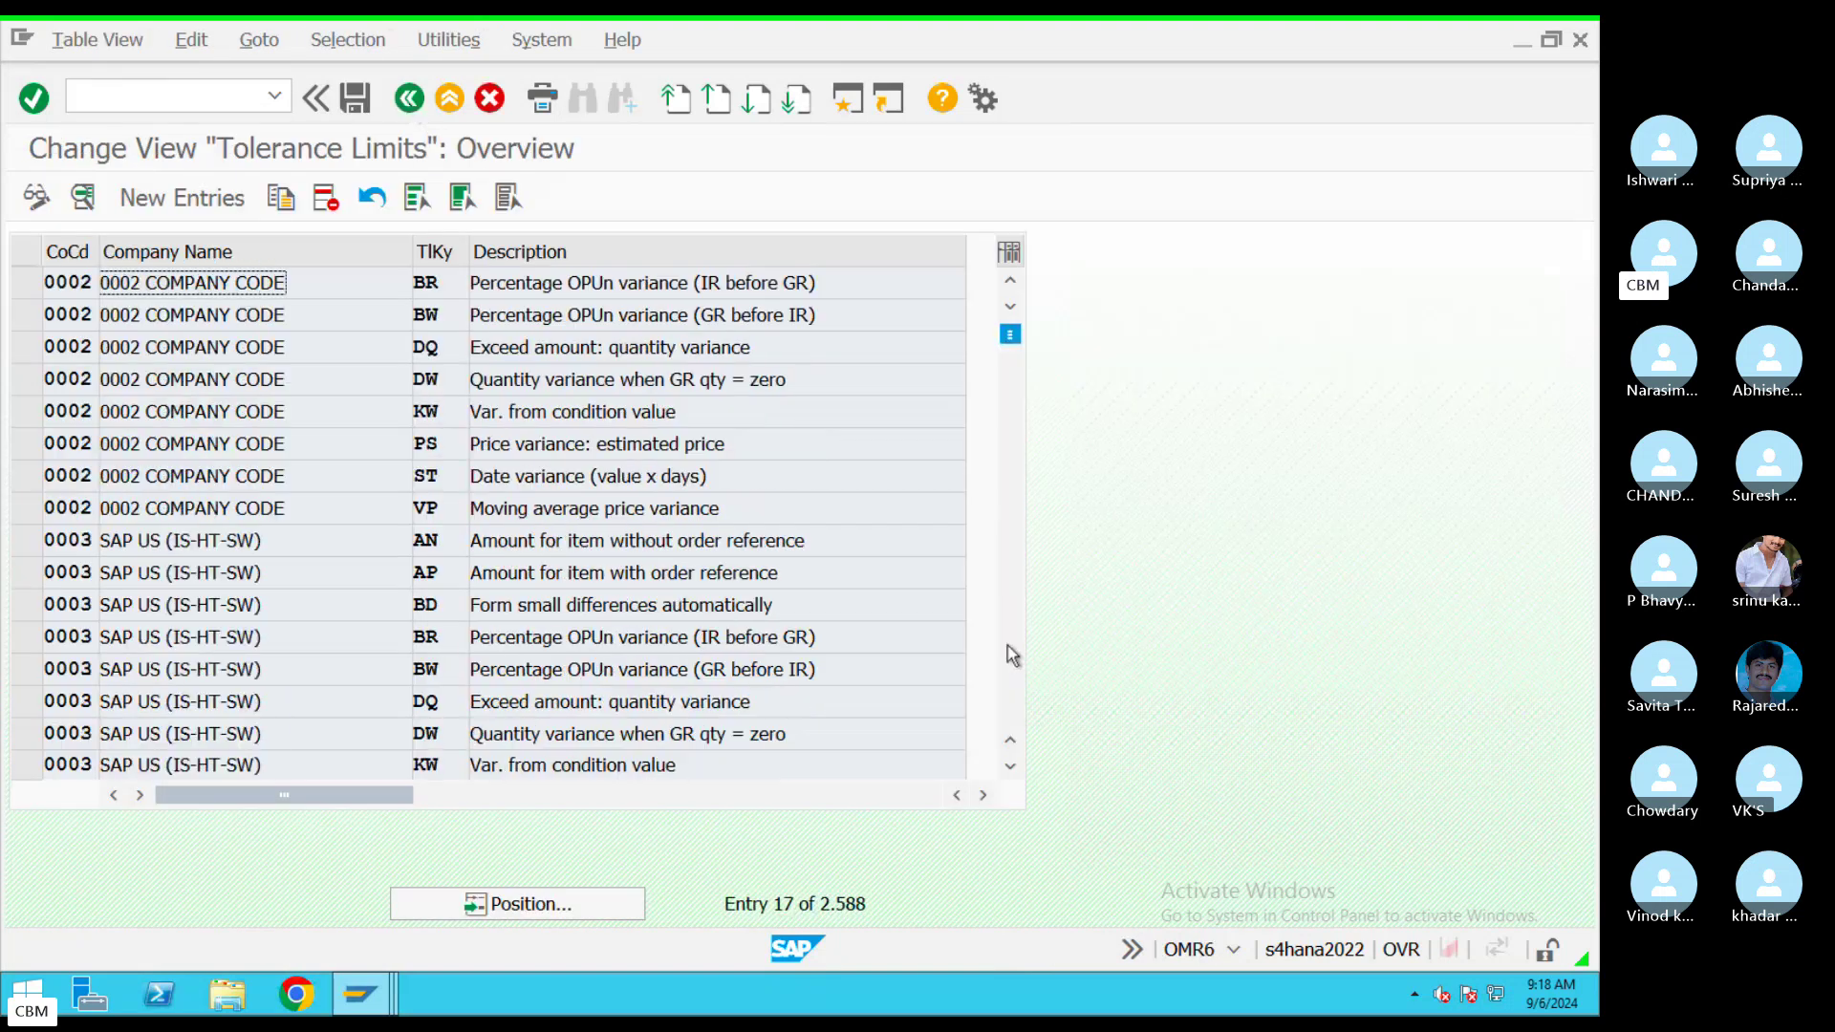
{"action": "left_click", "coordinate": [1012, 655]}
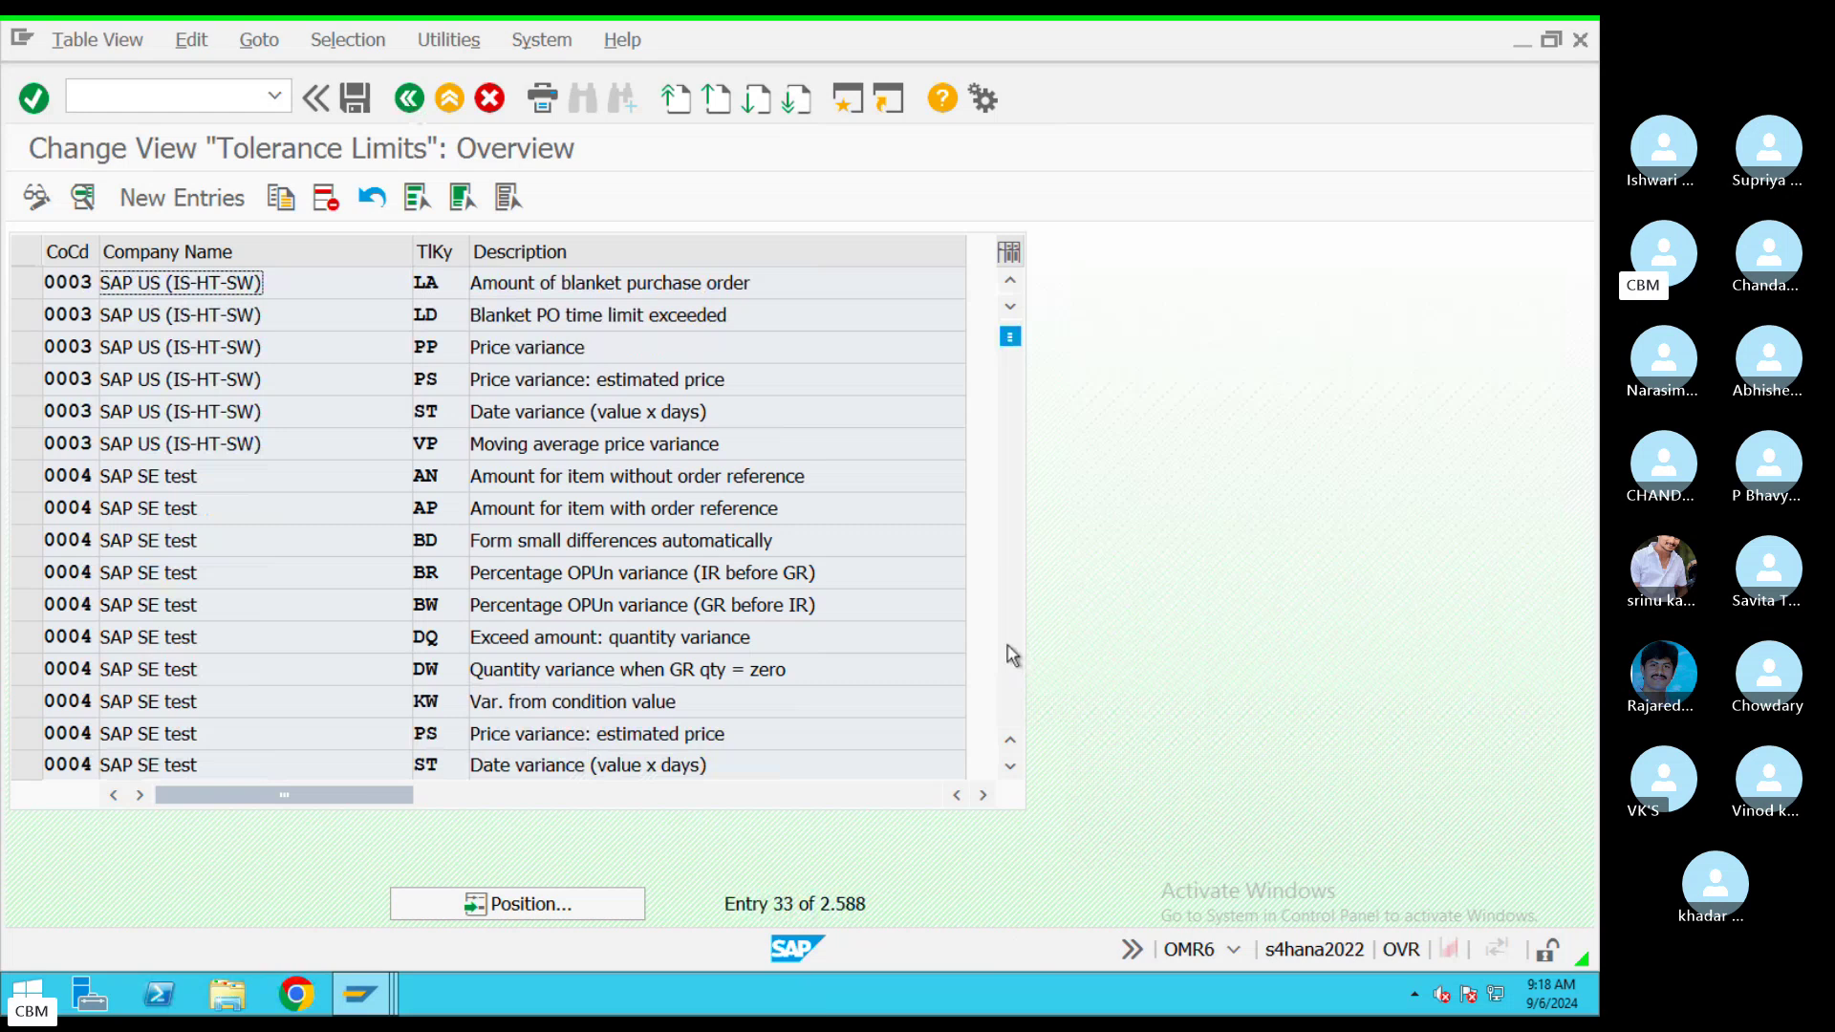
{"action": "left_click", "coordinate": [1011, 656]}
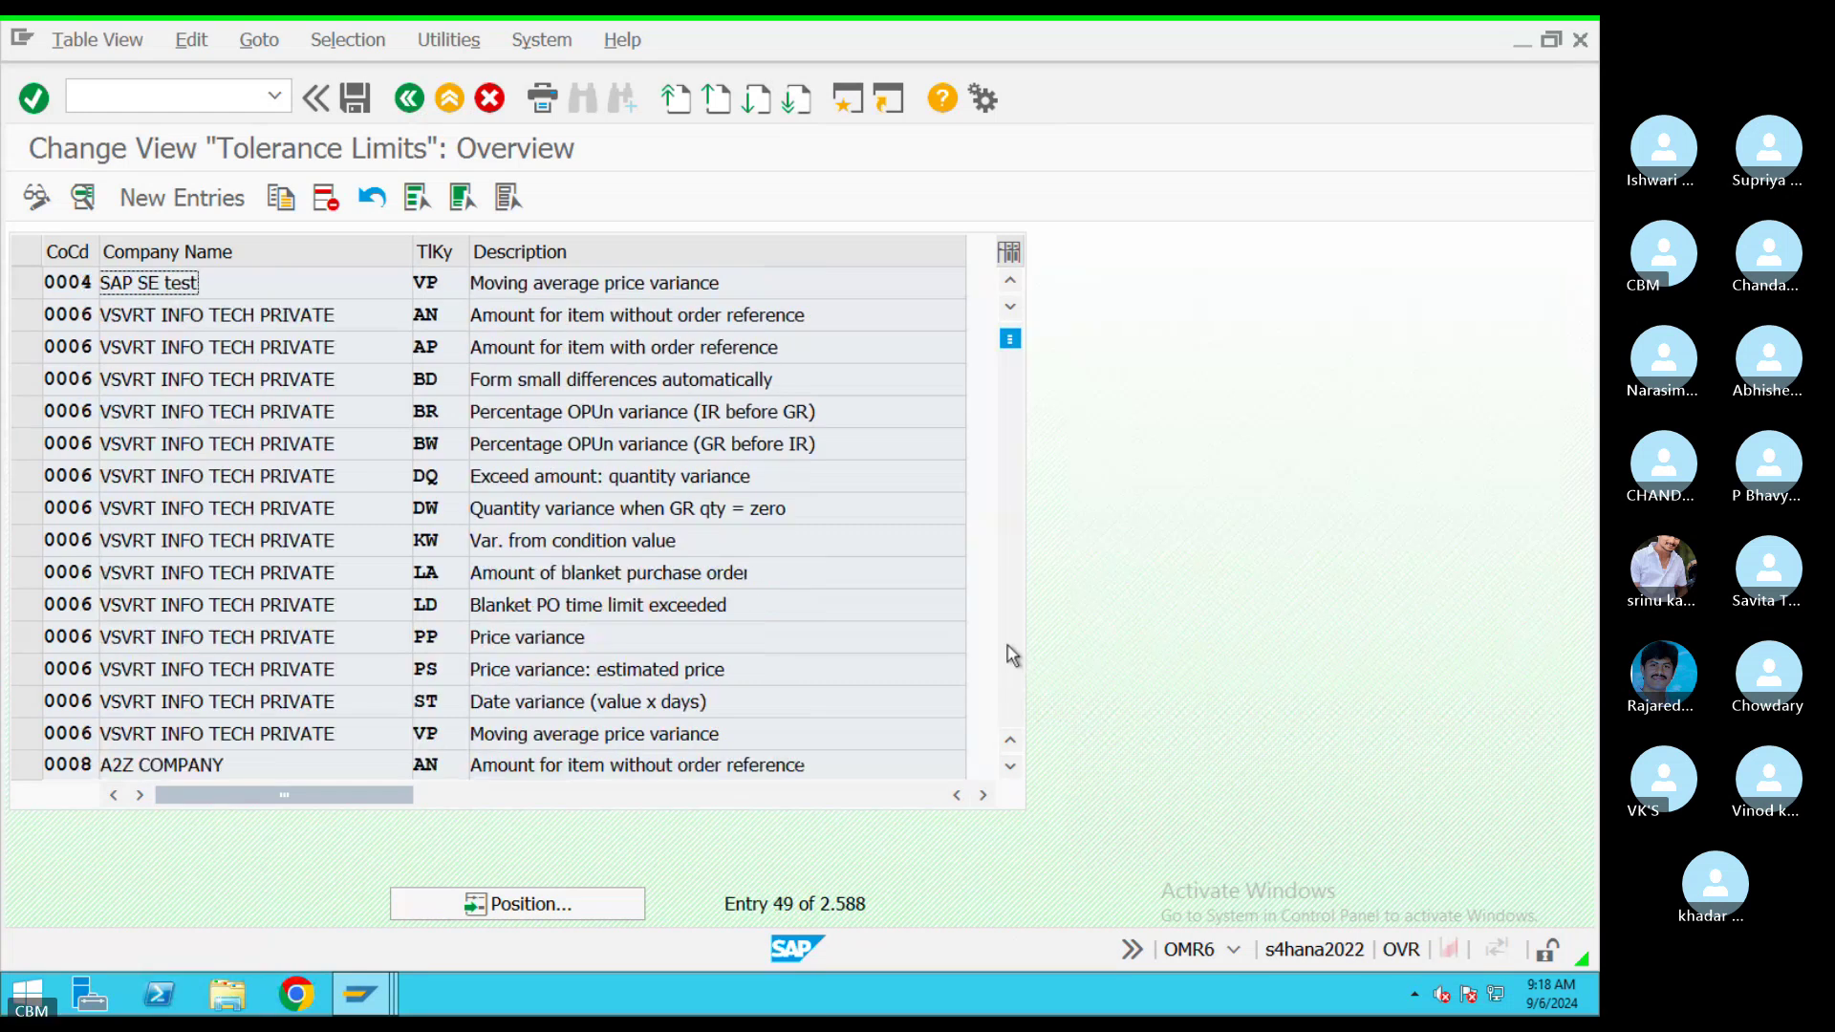
{"action": "left_click", "coordinate": [25, 636]}
{"action": "left_click", "coordinate": [280, 197]}
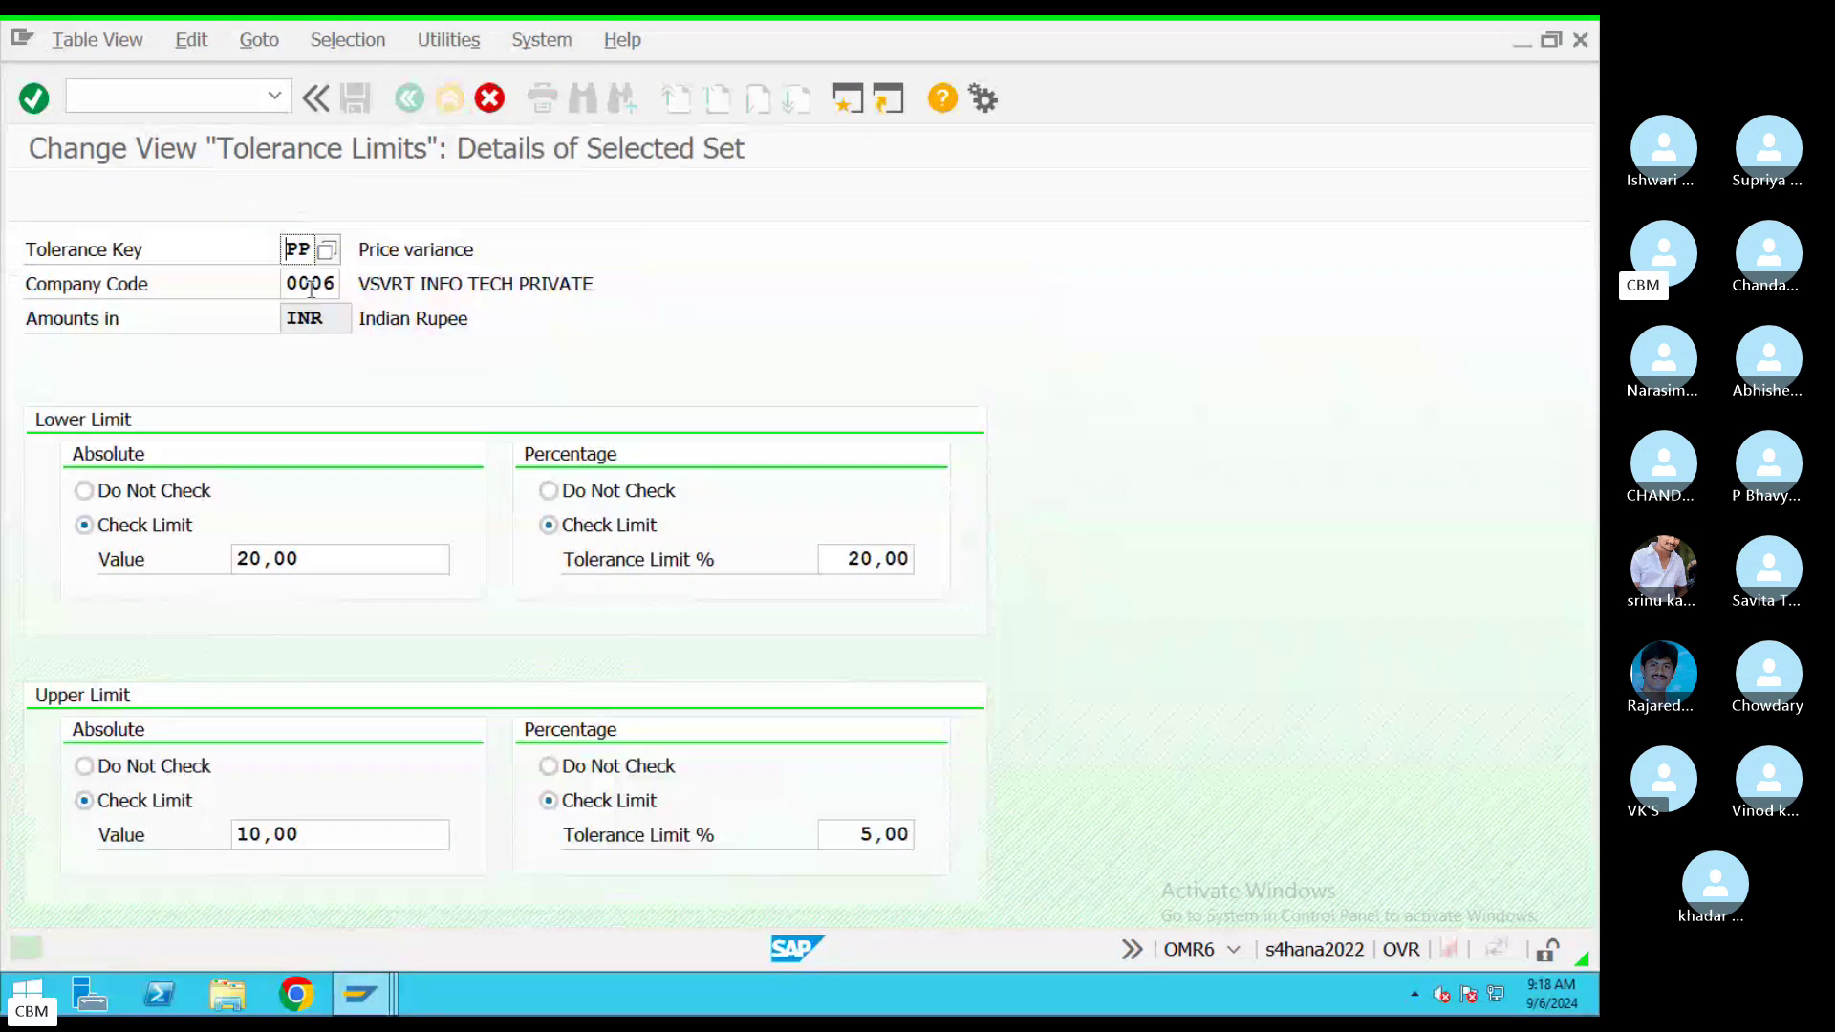
{"action": "left_click_drag", "start_coordinate": [337, 283], "coordinate": [239, 297]}
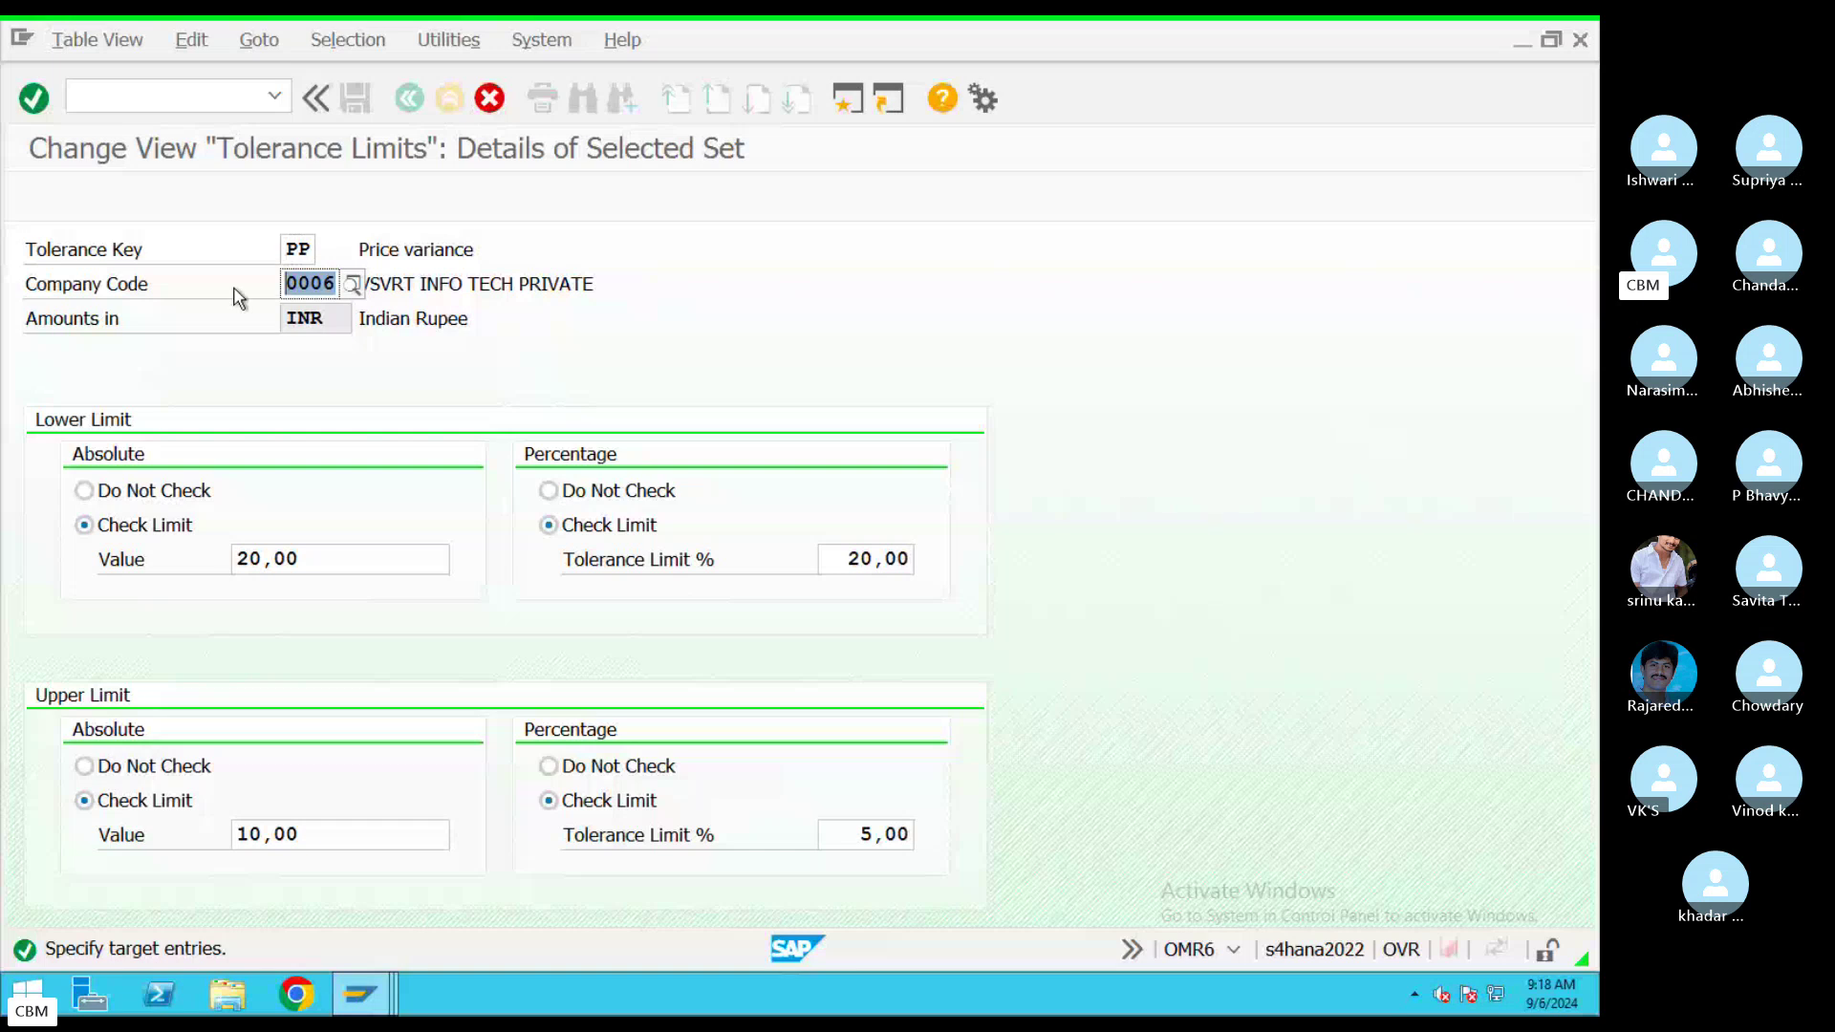
{"action": "key", "text": "Delete"}
{"action": "type", "text": "CH09"}
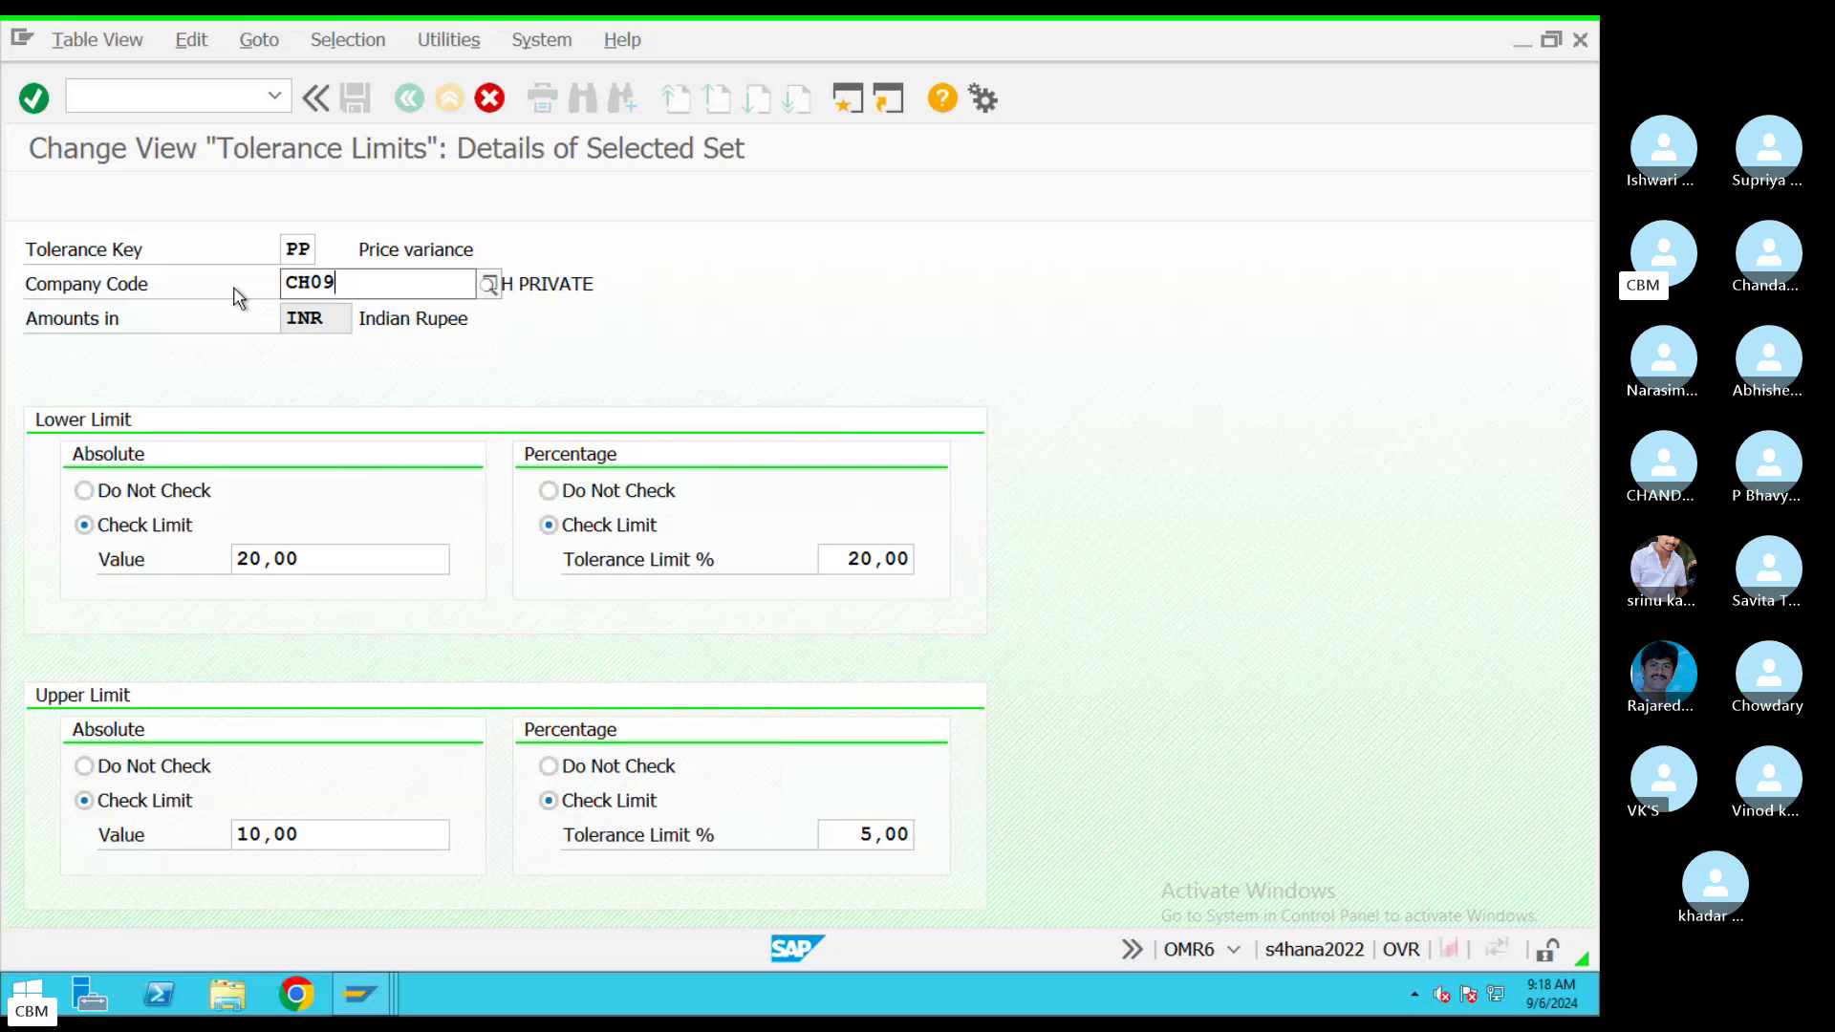
{"action": "key", "text": "Return"}
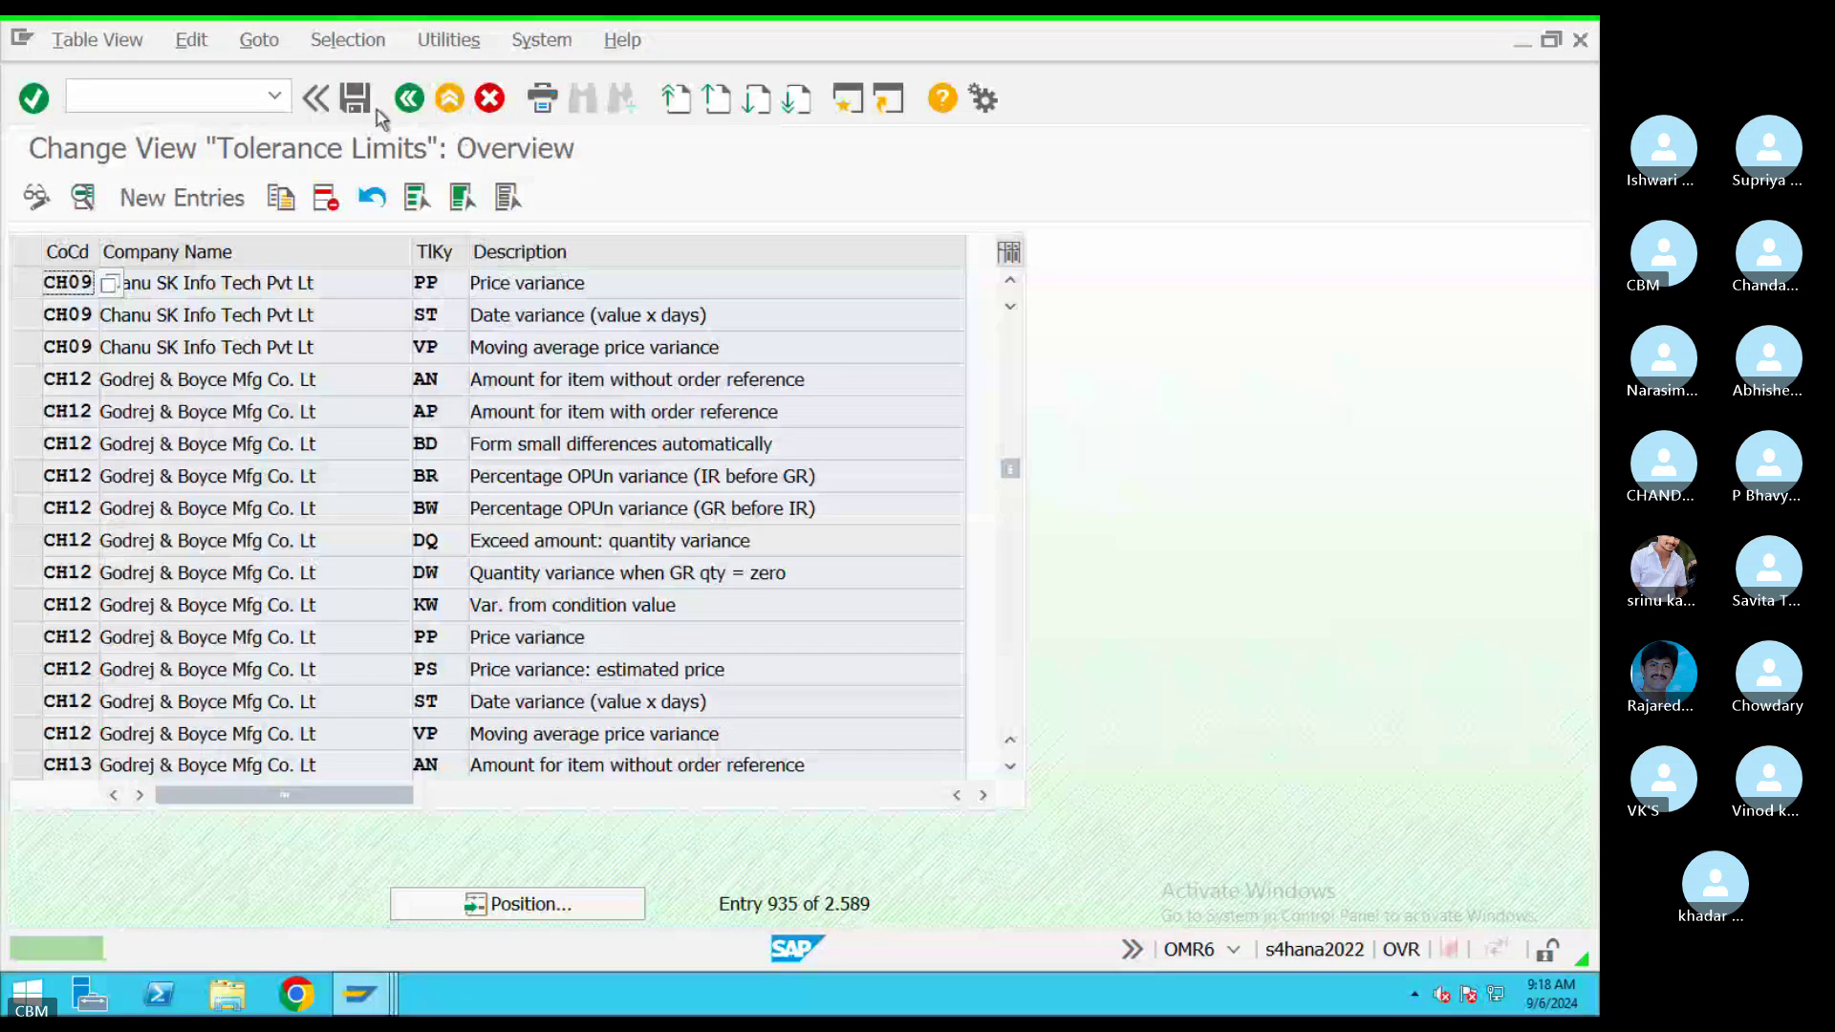
Save the tolerance limits to the PO Tolerance customizing request and recheck the open invoice with its 12.000,00 item amount
{"action": "left_click", "coordinate": [356, 99]}
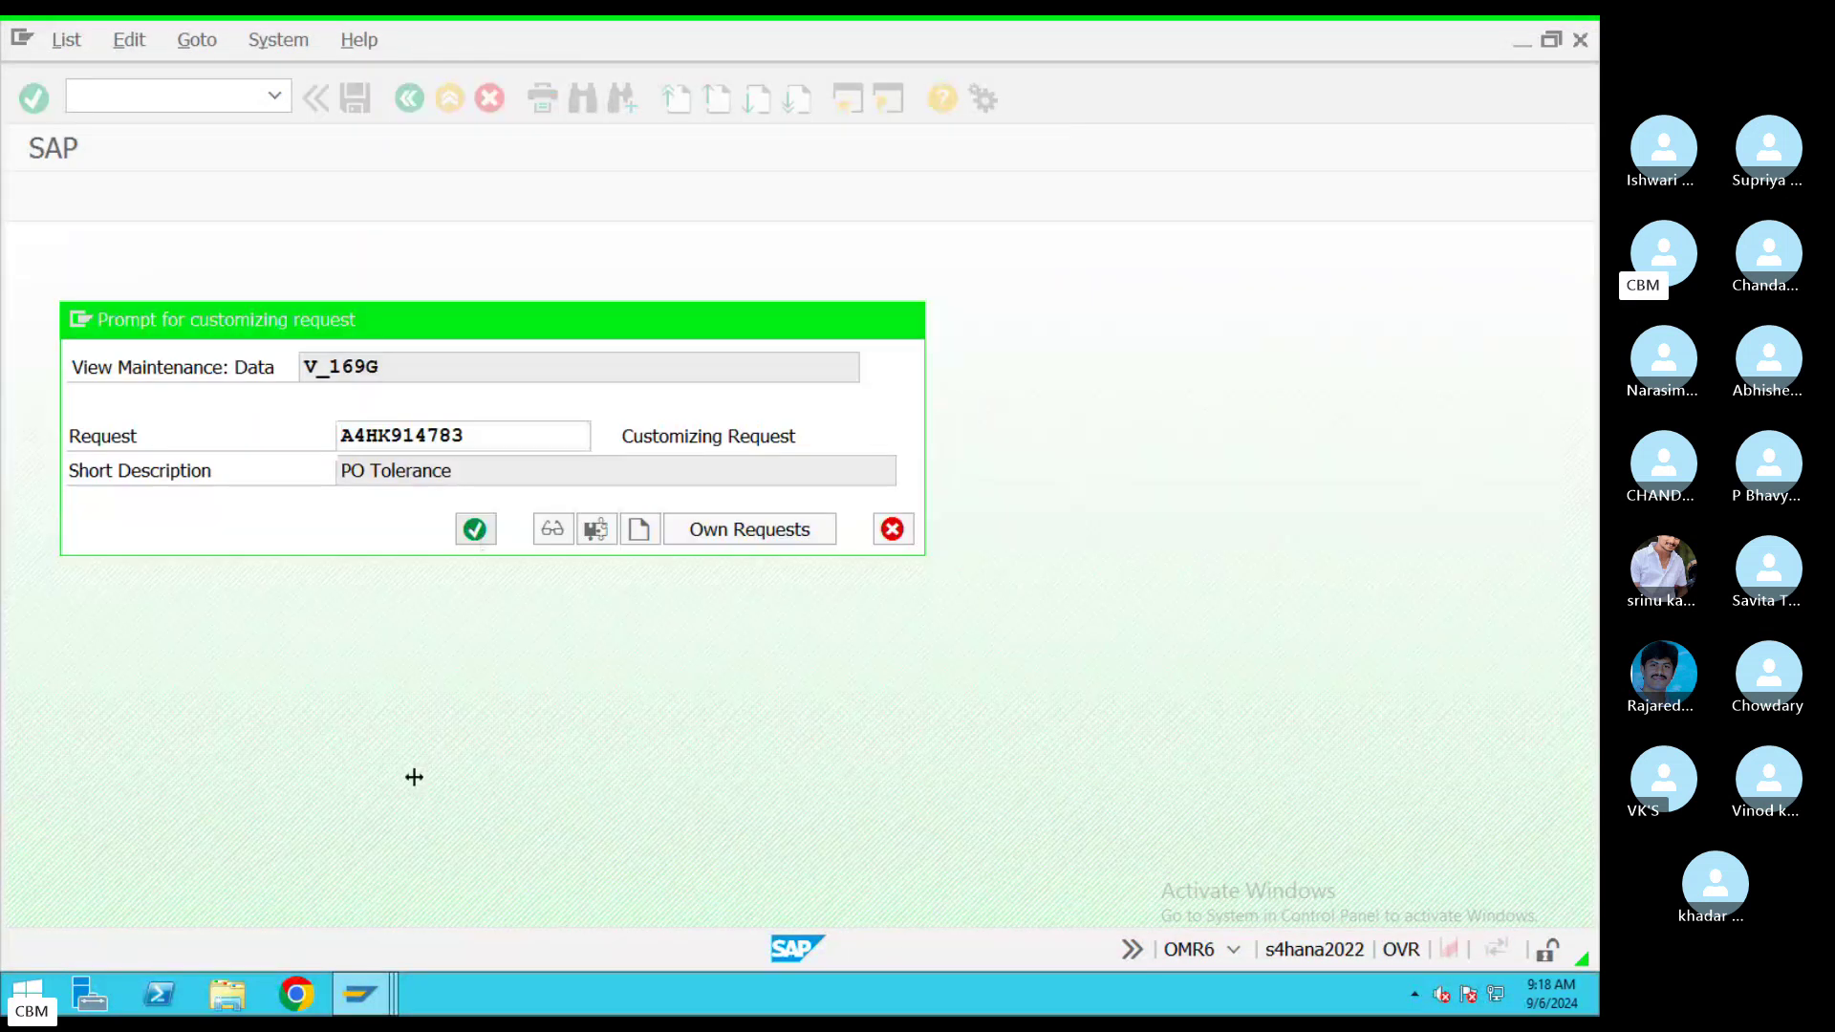
{"action": "key", "text": "Return"}
{"action": "mouse_move", "coordinate": [373, 1011]}
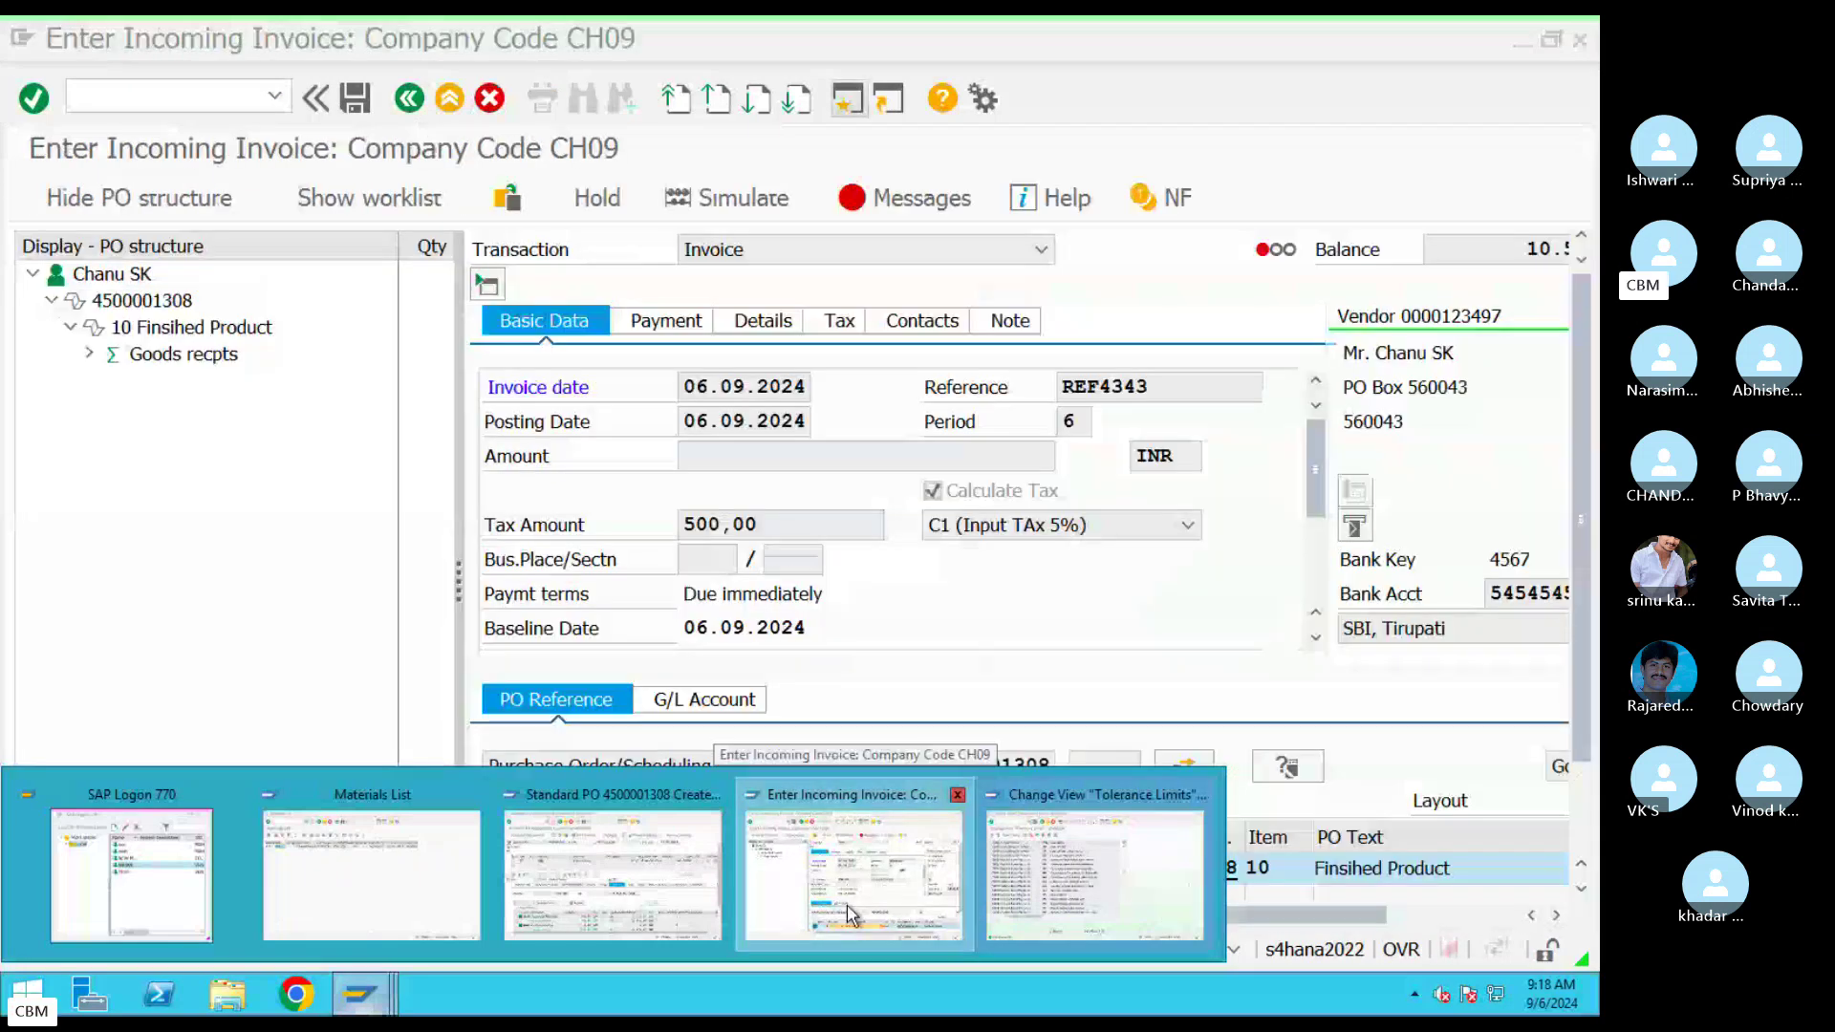
{"action": "left_click", "coordinate": [849, 913]}
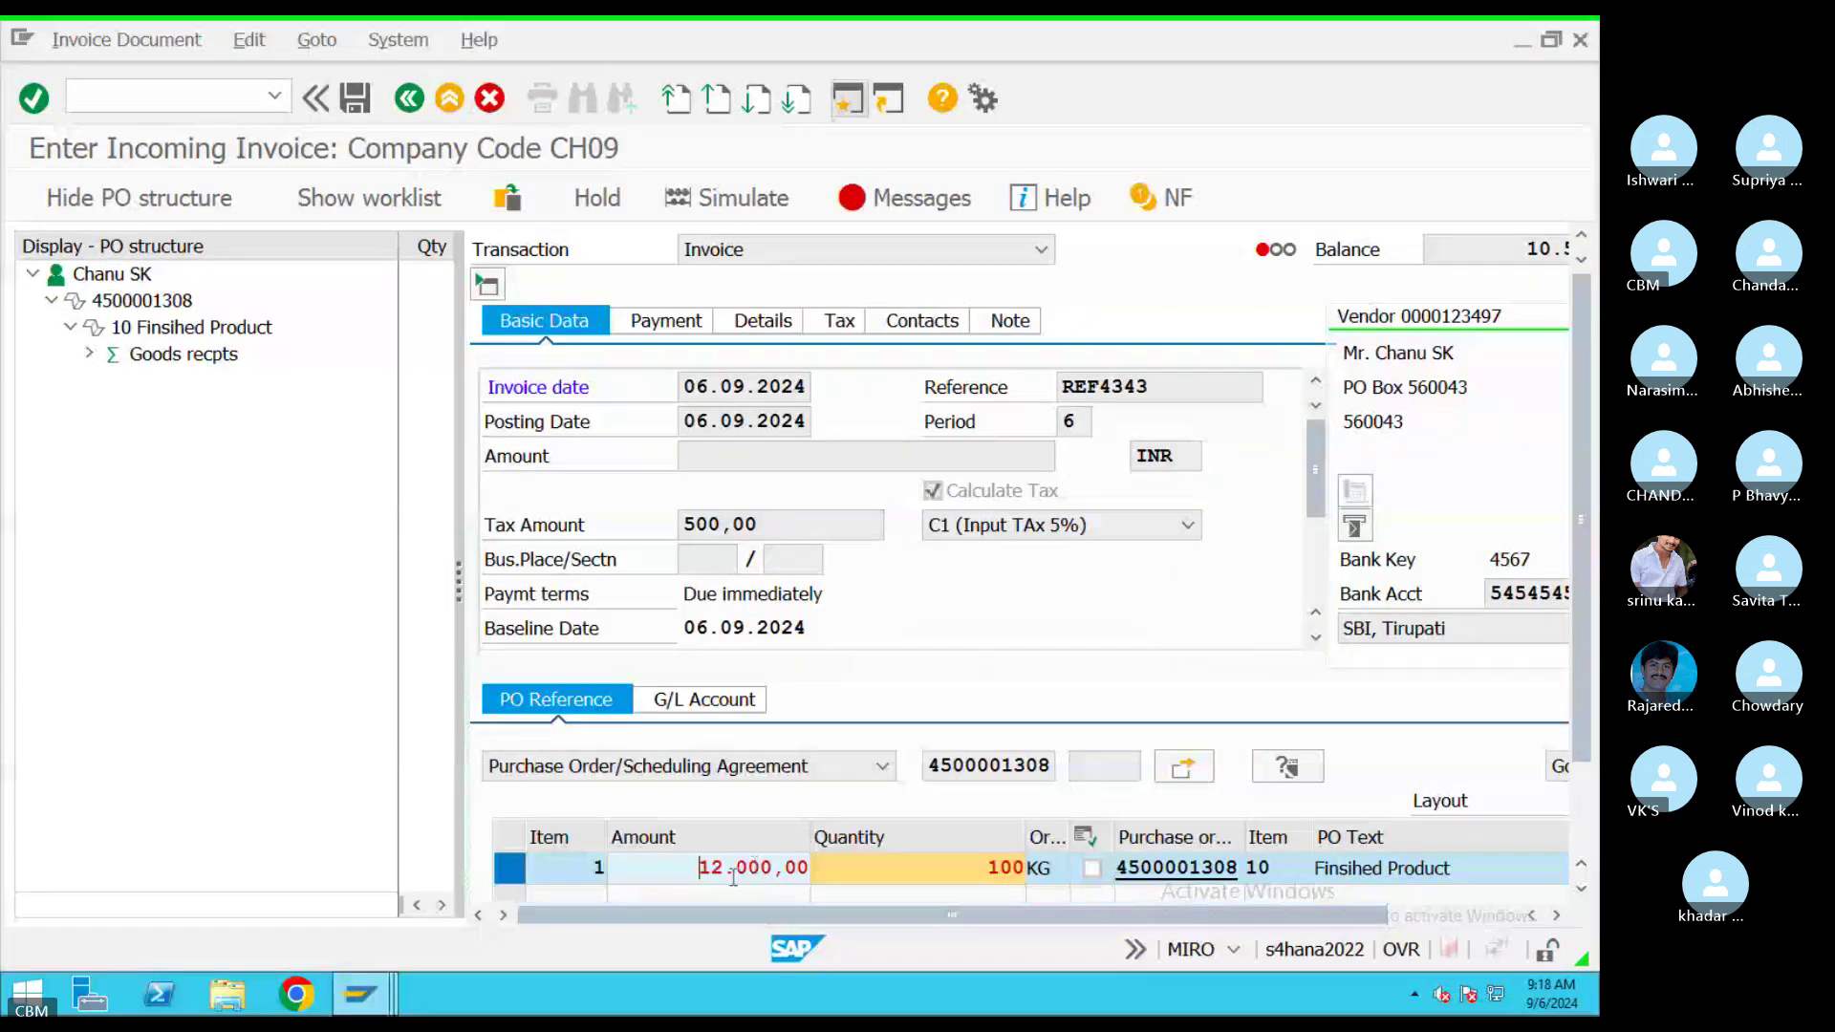
{"action": "key", "text": "Return"}
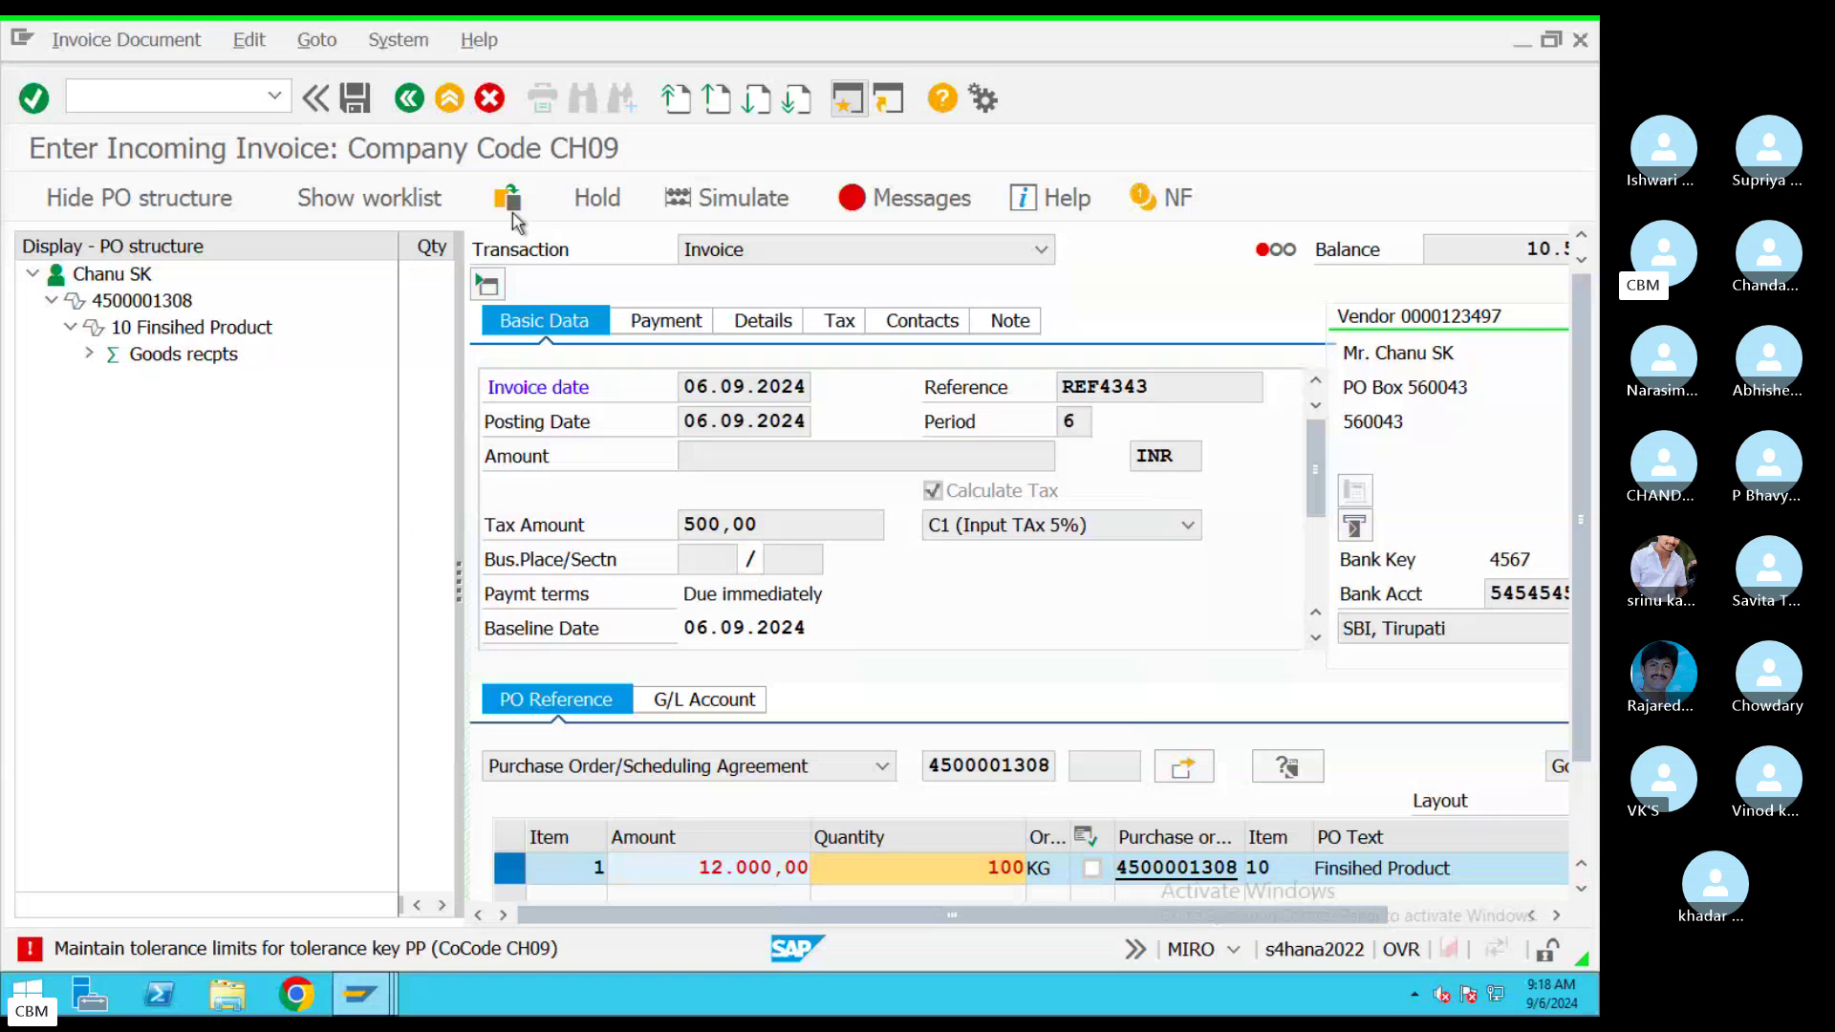
Discard the open invoice entry and restart MIRO with a blank invoice
{"action": "left_click", "coordinate": [449, 98]}
{"action": "left_click", "coordinate": [585, 574]}
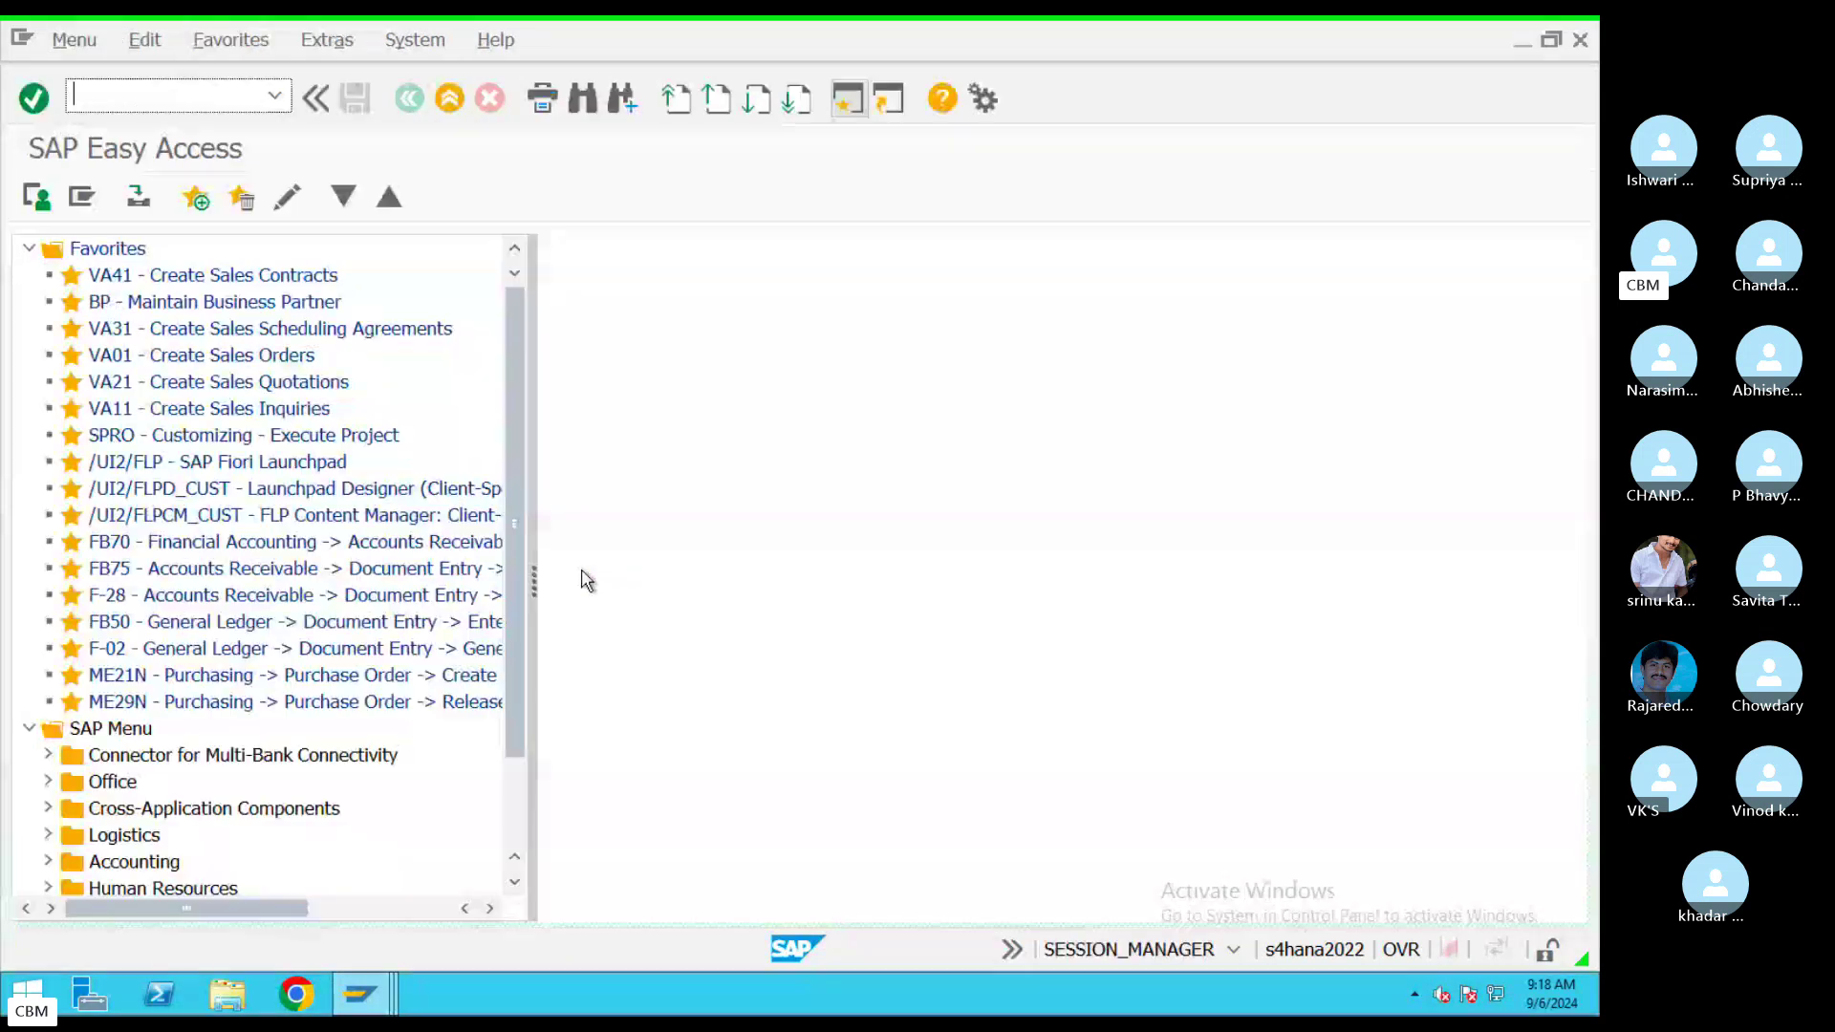
{"action": "type", "text": "MIRO"}
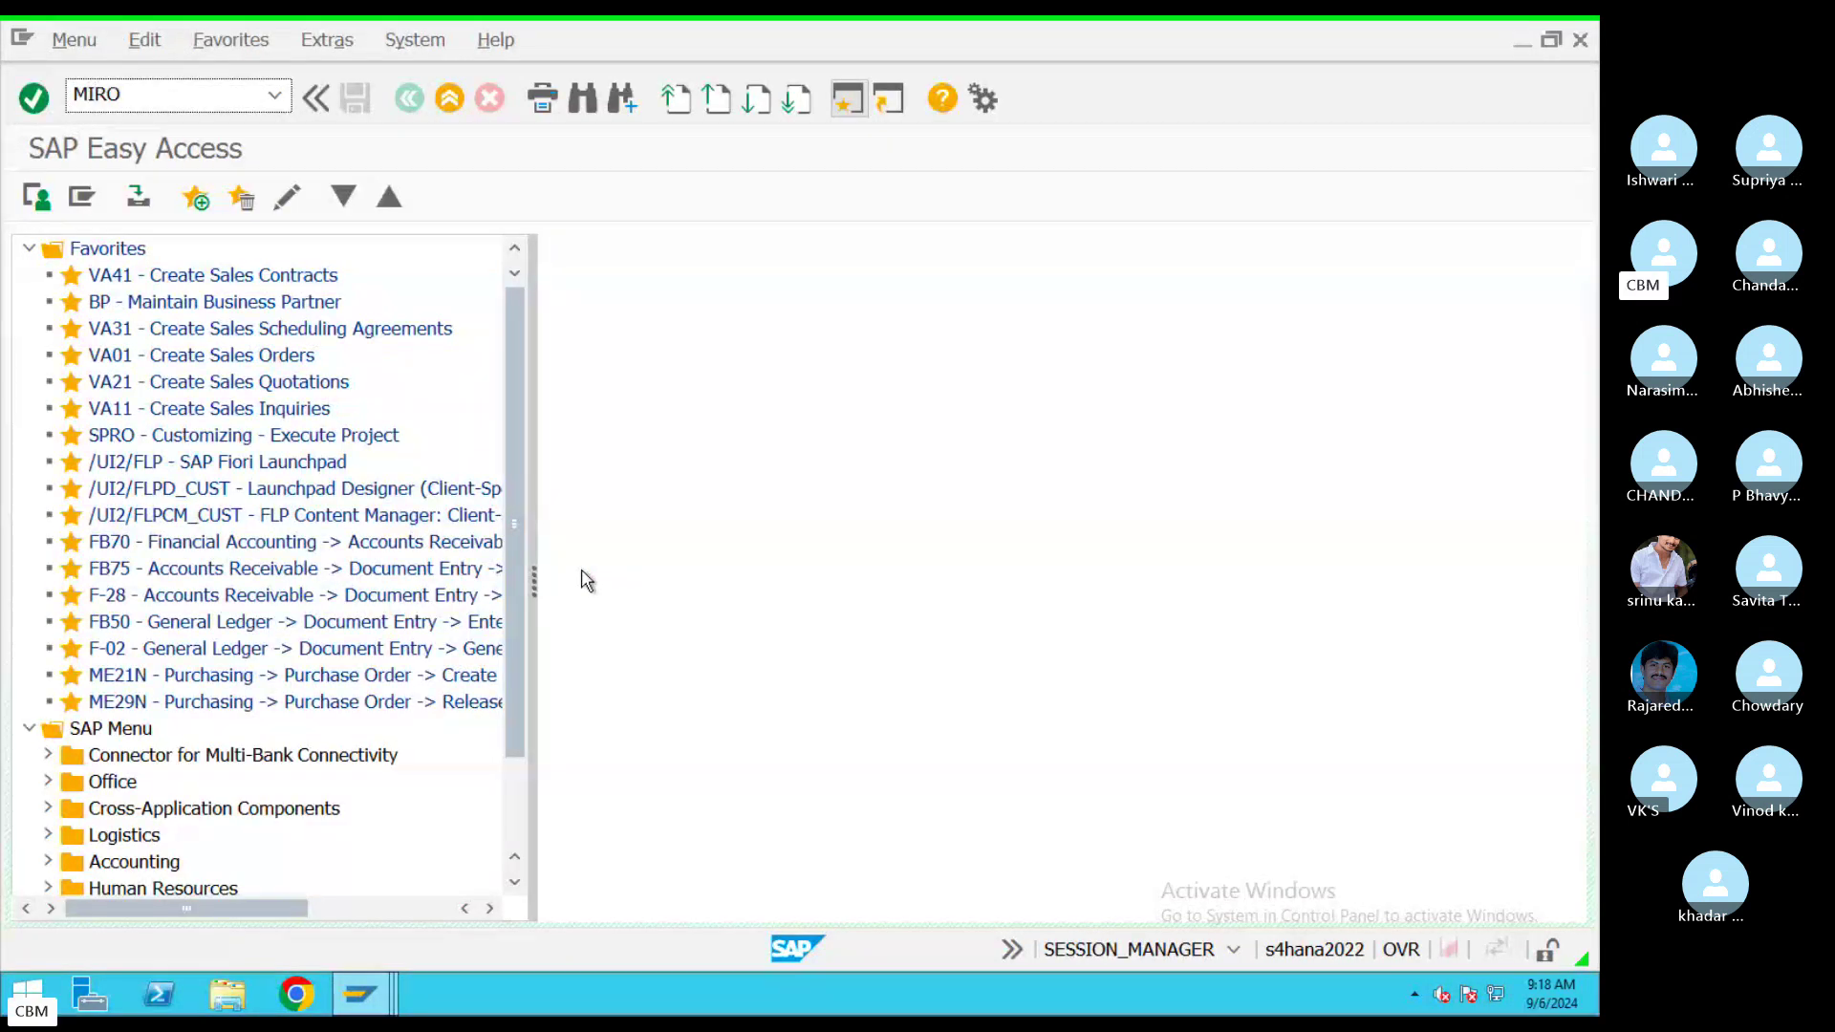
{"action": "key", "text": "Return"}
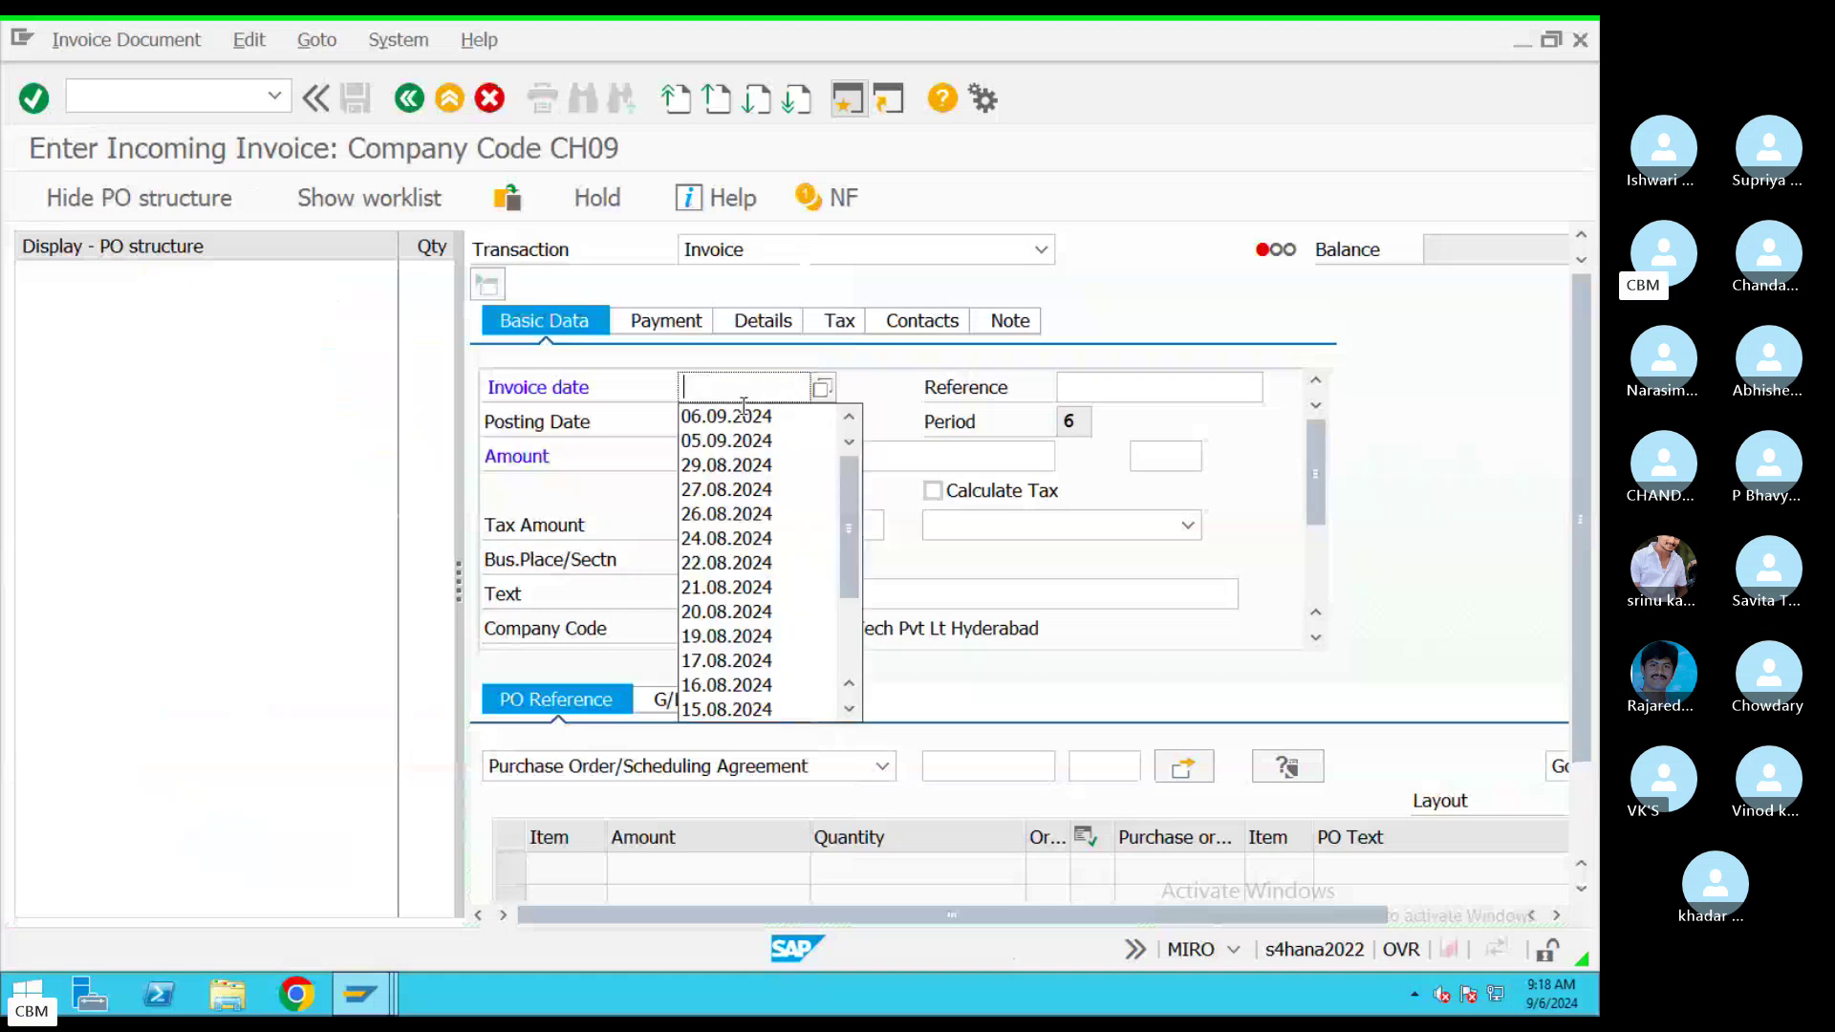
Set the invoice date to 06.09.2024, enable tax calculation with code C1 (Input TAx 5%), and enter the text GST 5%
{"action": "left_click", "coordinate": [743, 418]}
{"action": "left_click", "coordinate": [933, 491]}
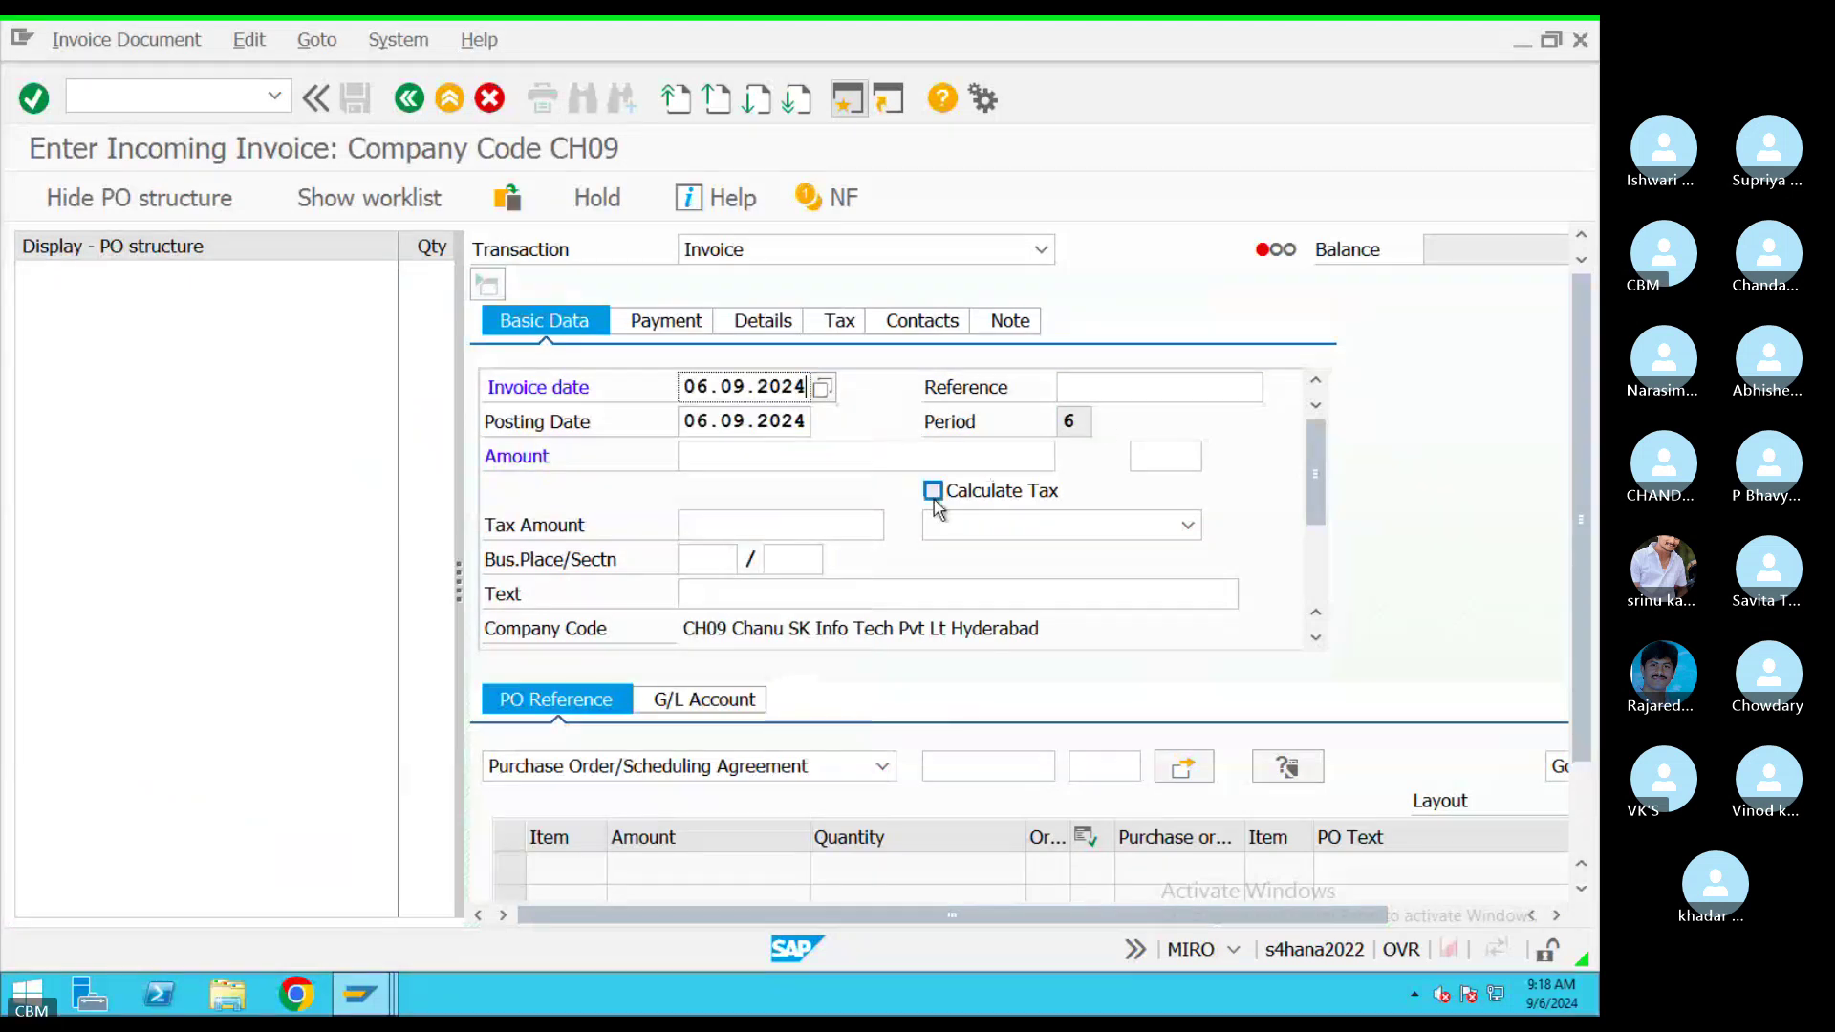
{"action": "left_click", "coordinate": [1108, 532]}
{"action": "left_click", "coordinate": [1052, 553]}
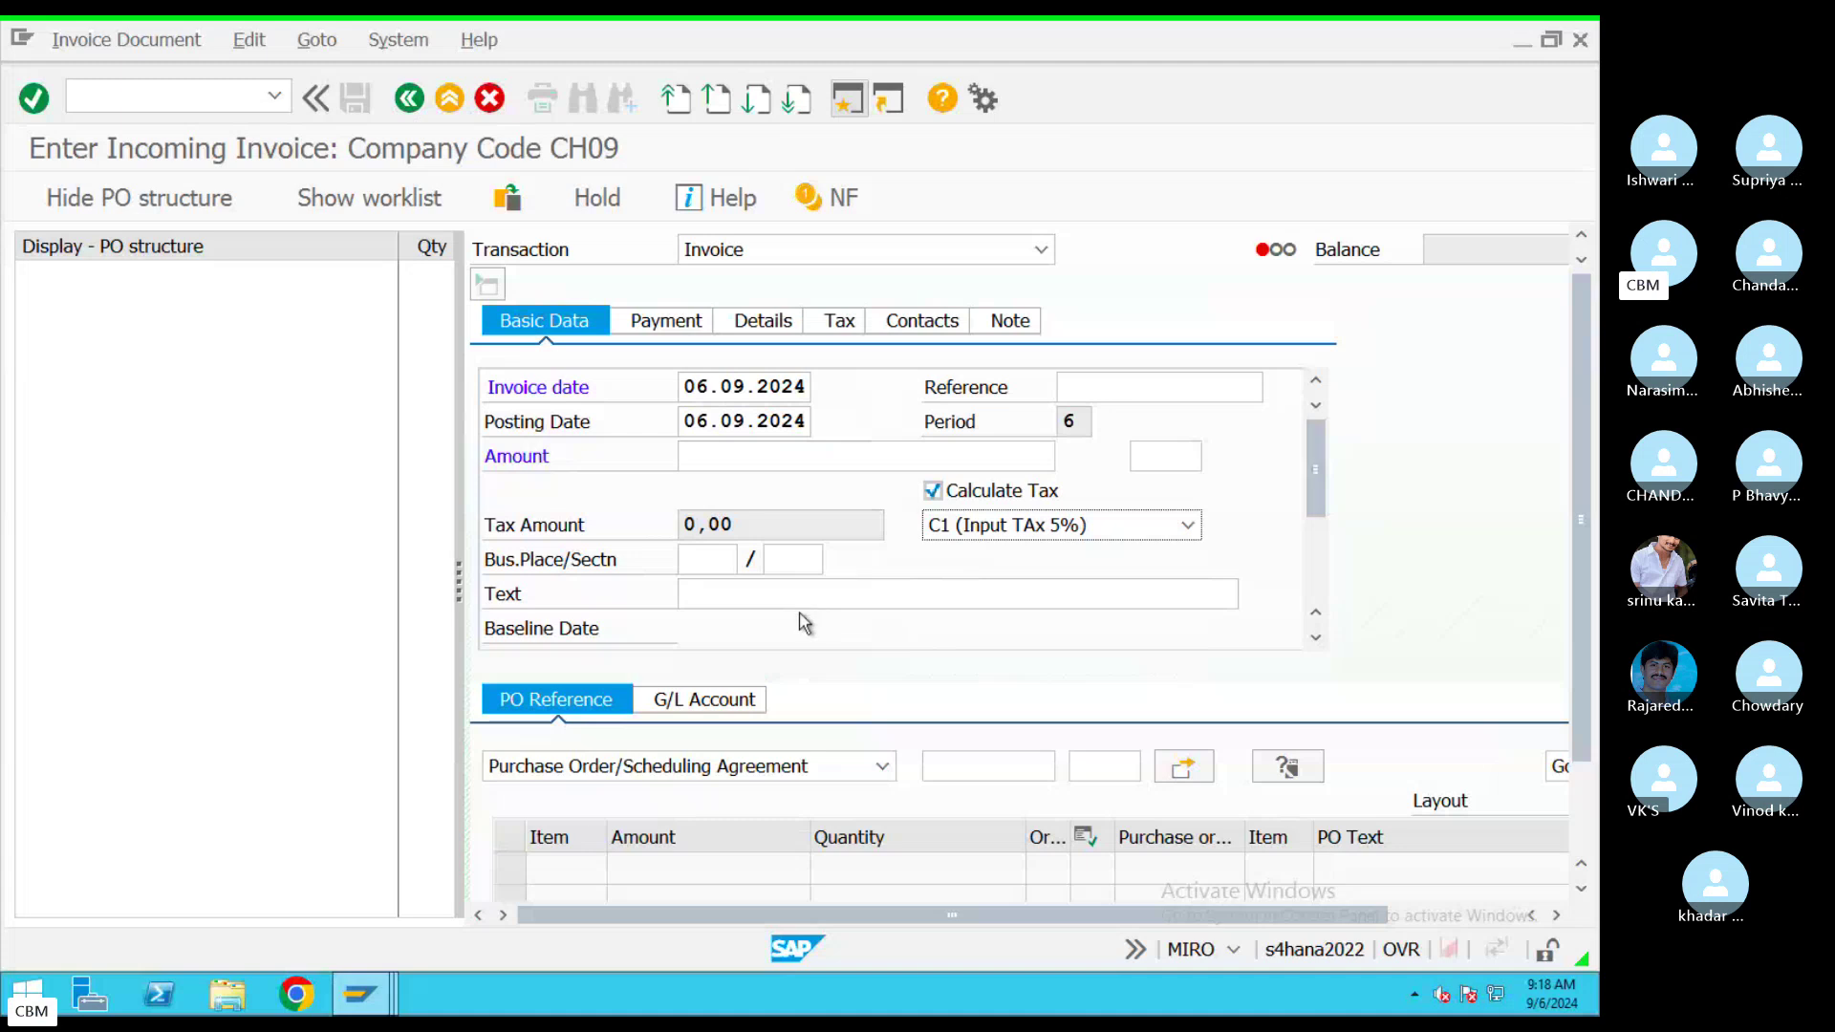
{"action": "left_click", "coordinate": [786, 606]}
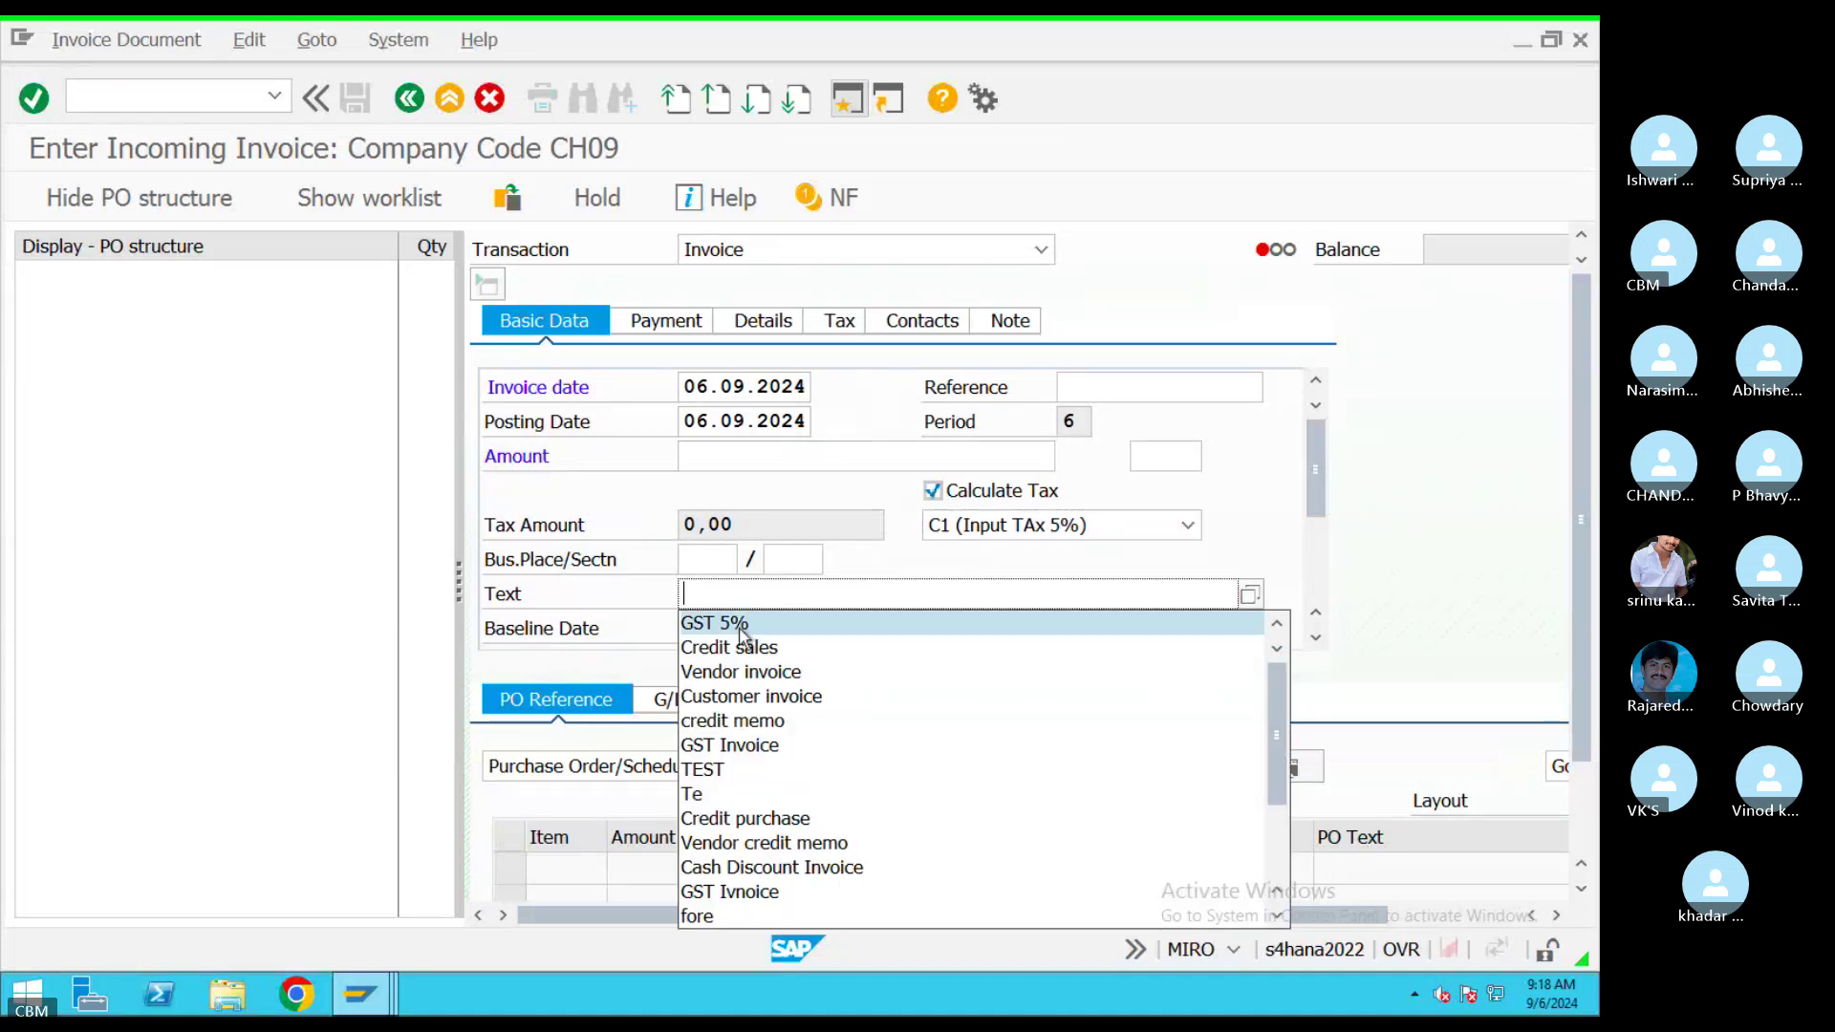
{"action": "left_click", "coordinate": [755, 622]}
Reference the same purchase order in the invoice and adopt its goods/service items
{"action": "left_click", "coordinate": [935, 766]}
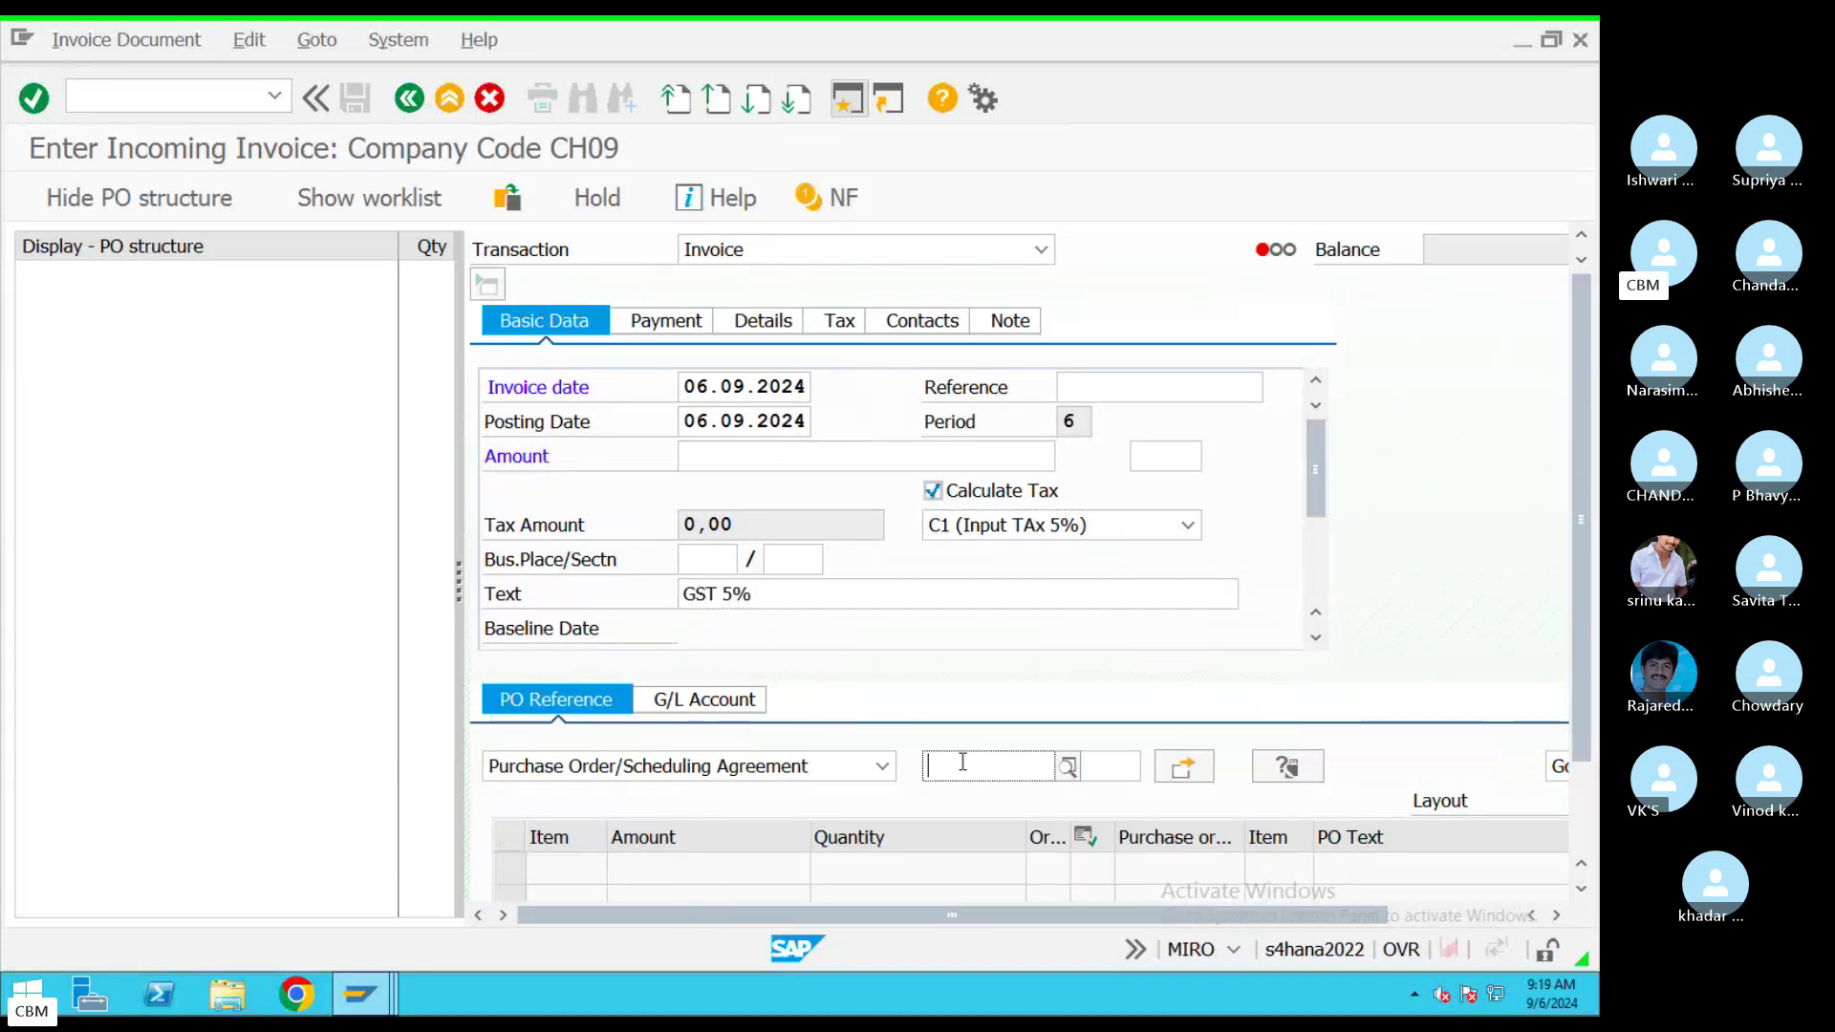
{"action": "left_click", "coordinate": [994, 421]}
{"action": "left_click", "coordinate": [1180, 769]}
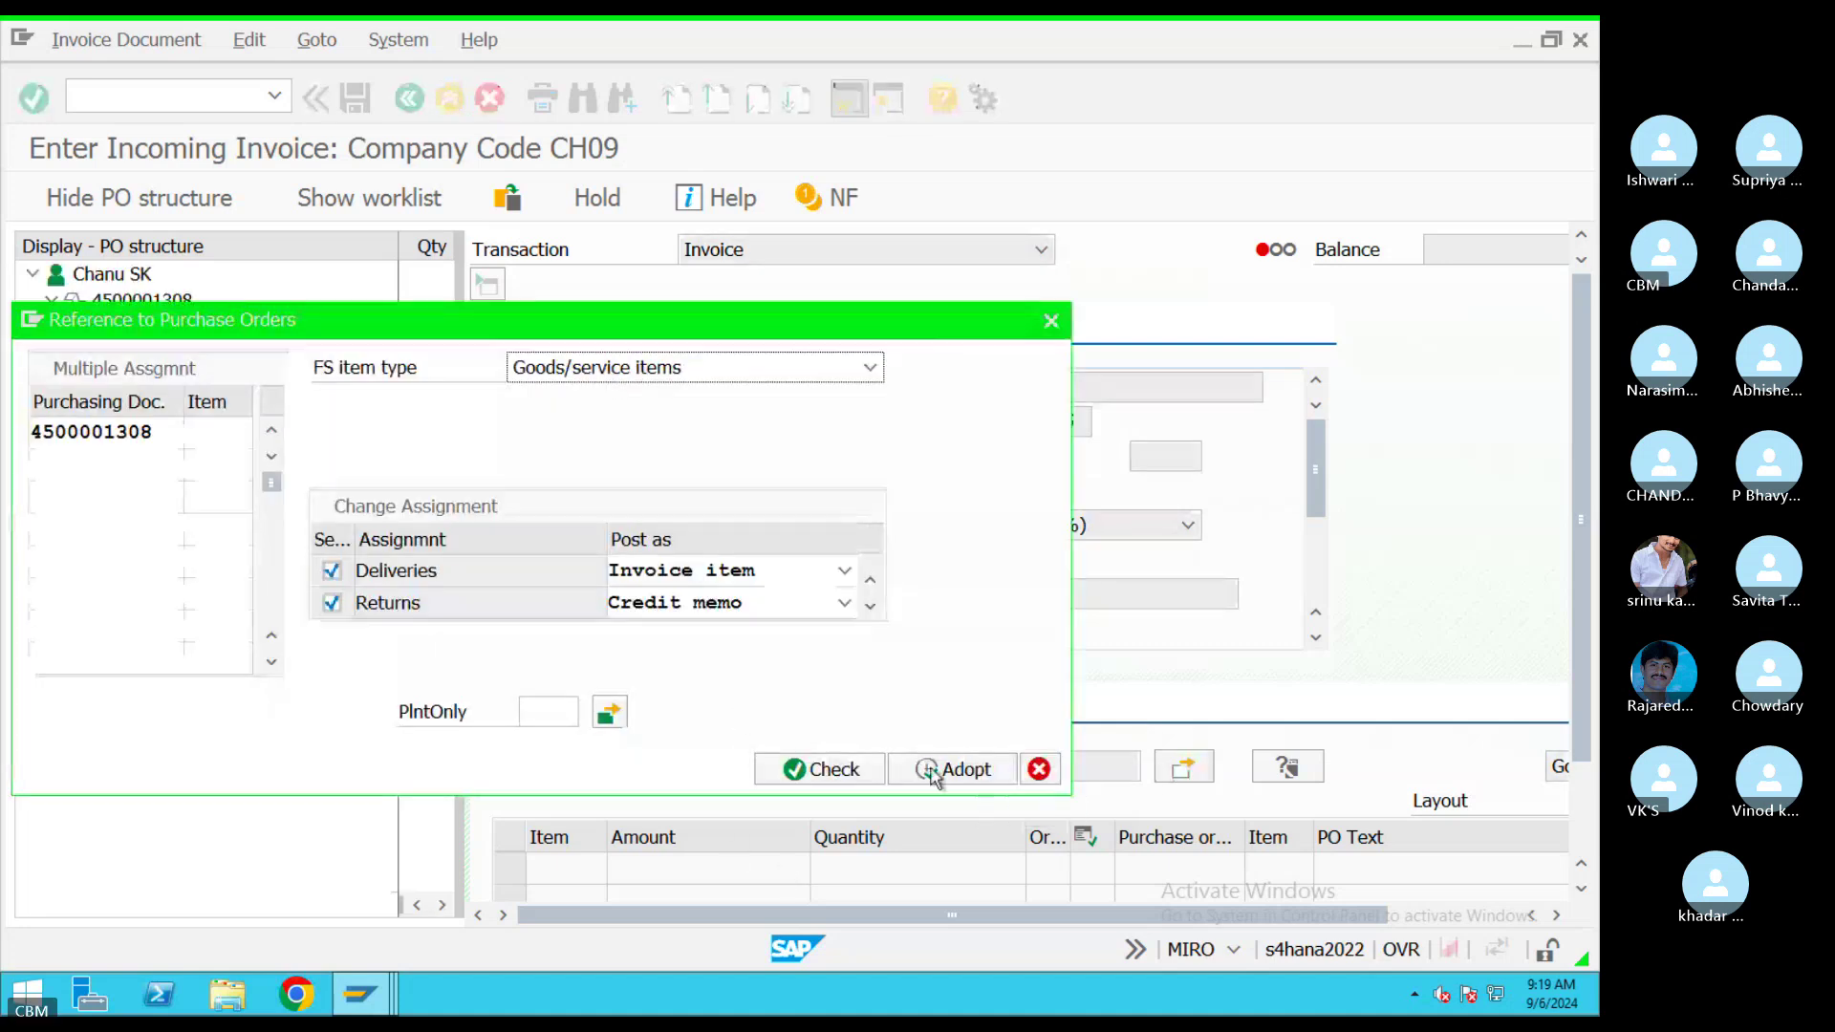
{"action": "left_click", "coordinate": [932, 772]}
Change the Finsihed Product item's amount to 12000
{"action": "left_click_drag", "start_coordinate": [681, 868], "coordinate": [842, 867]}
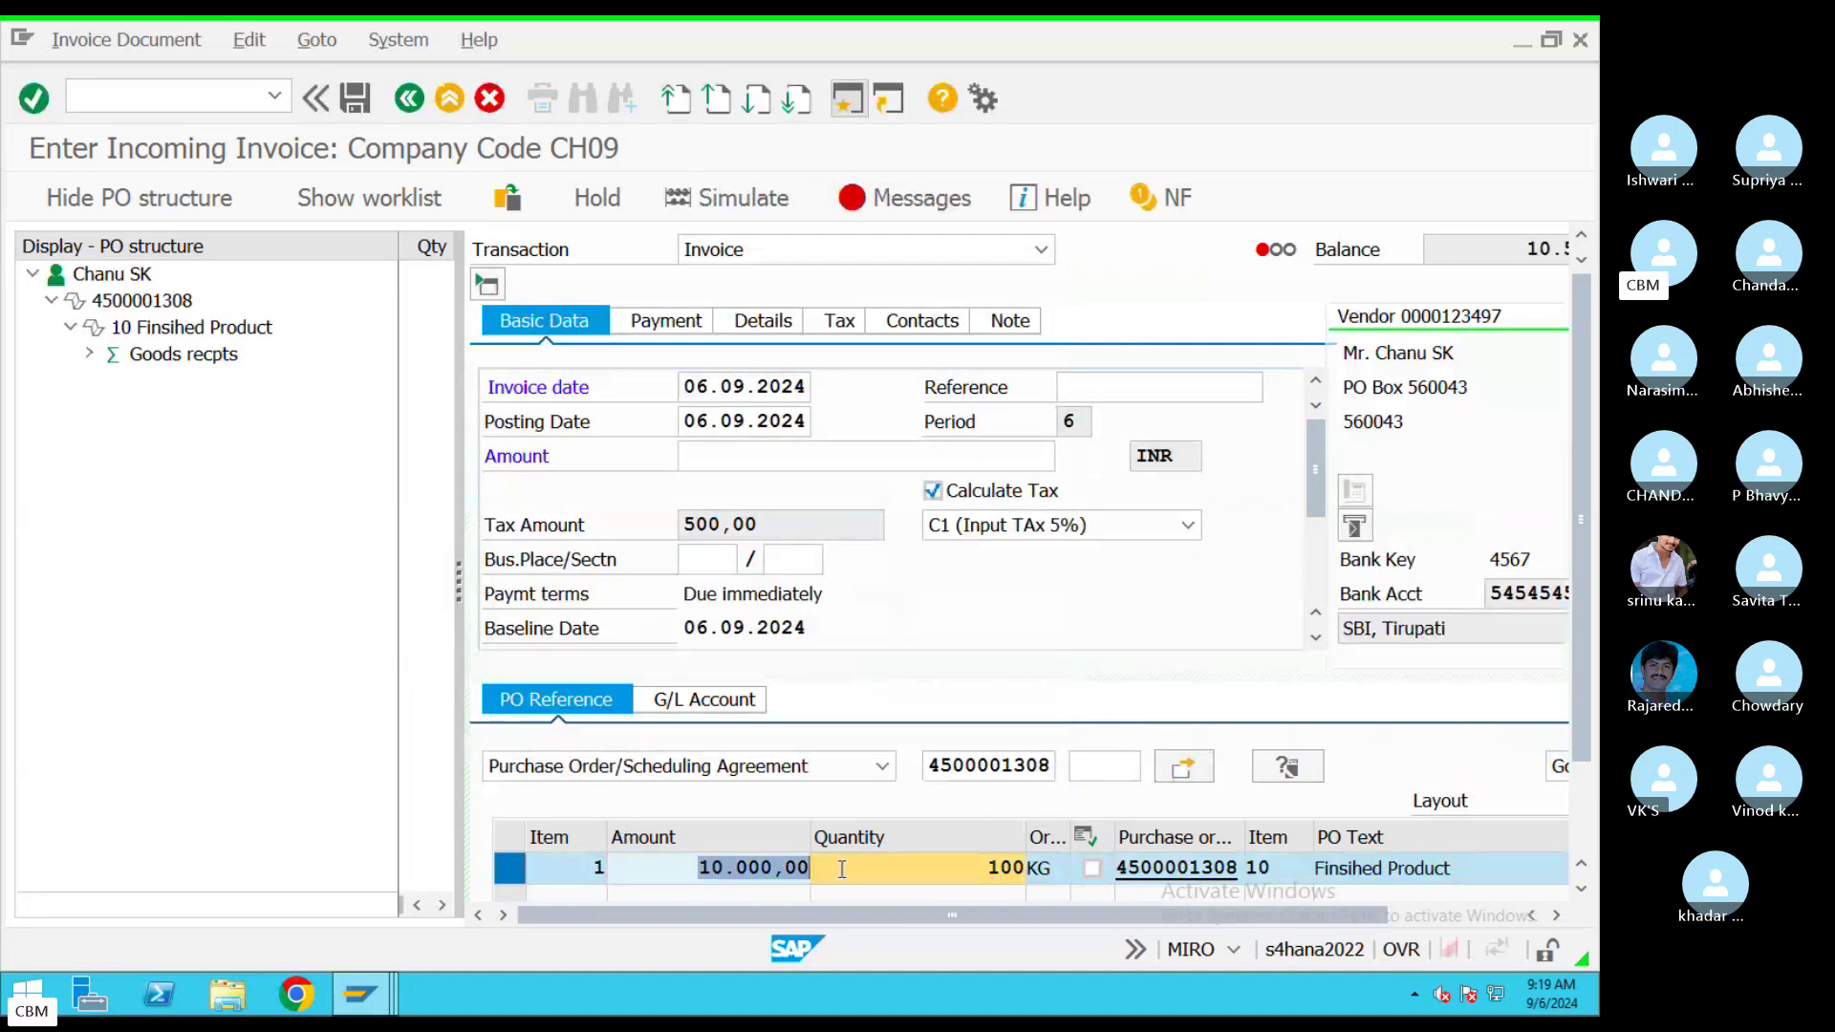
{"action": "type", "text": "12000"}
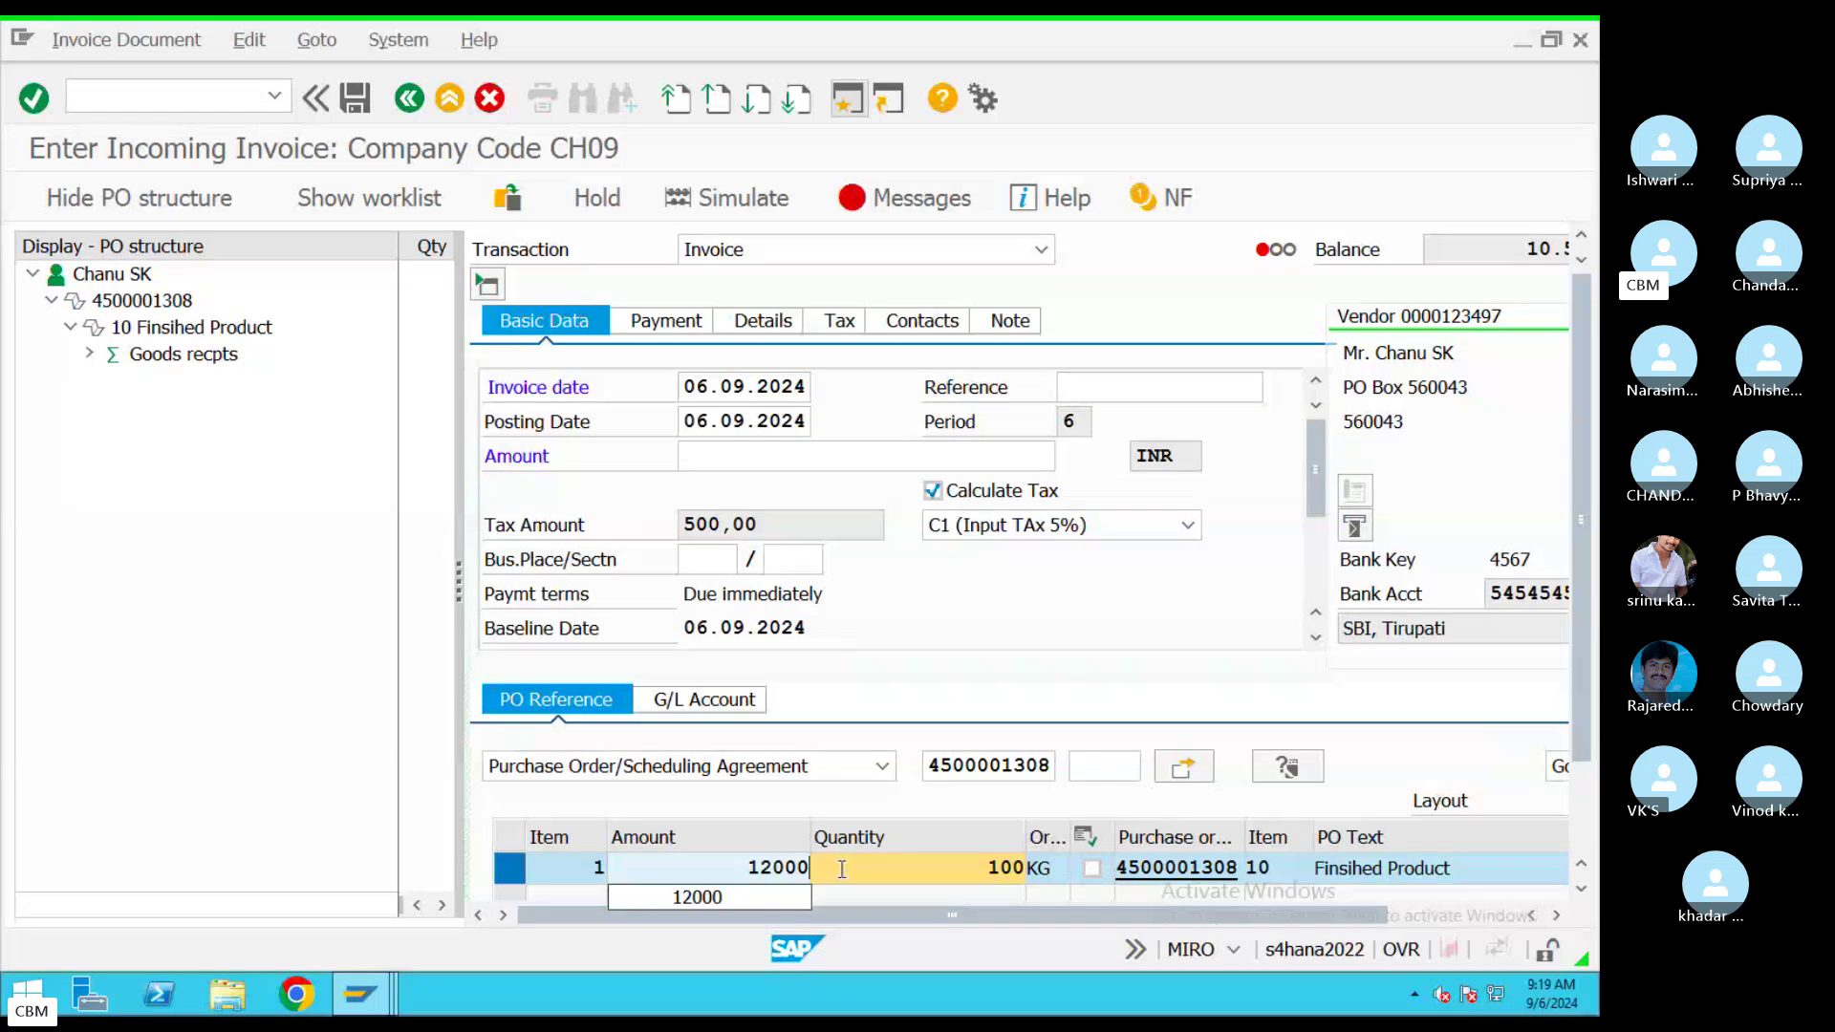
{"action": "key", "text": "Return"}
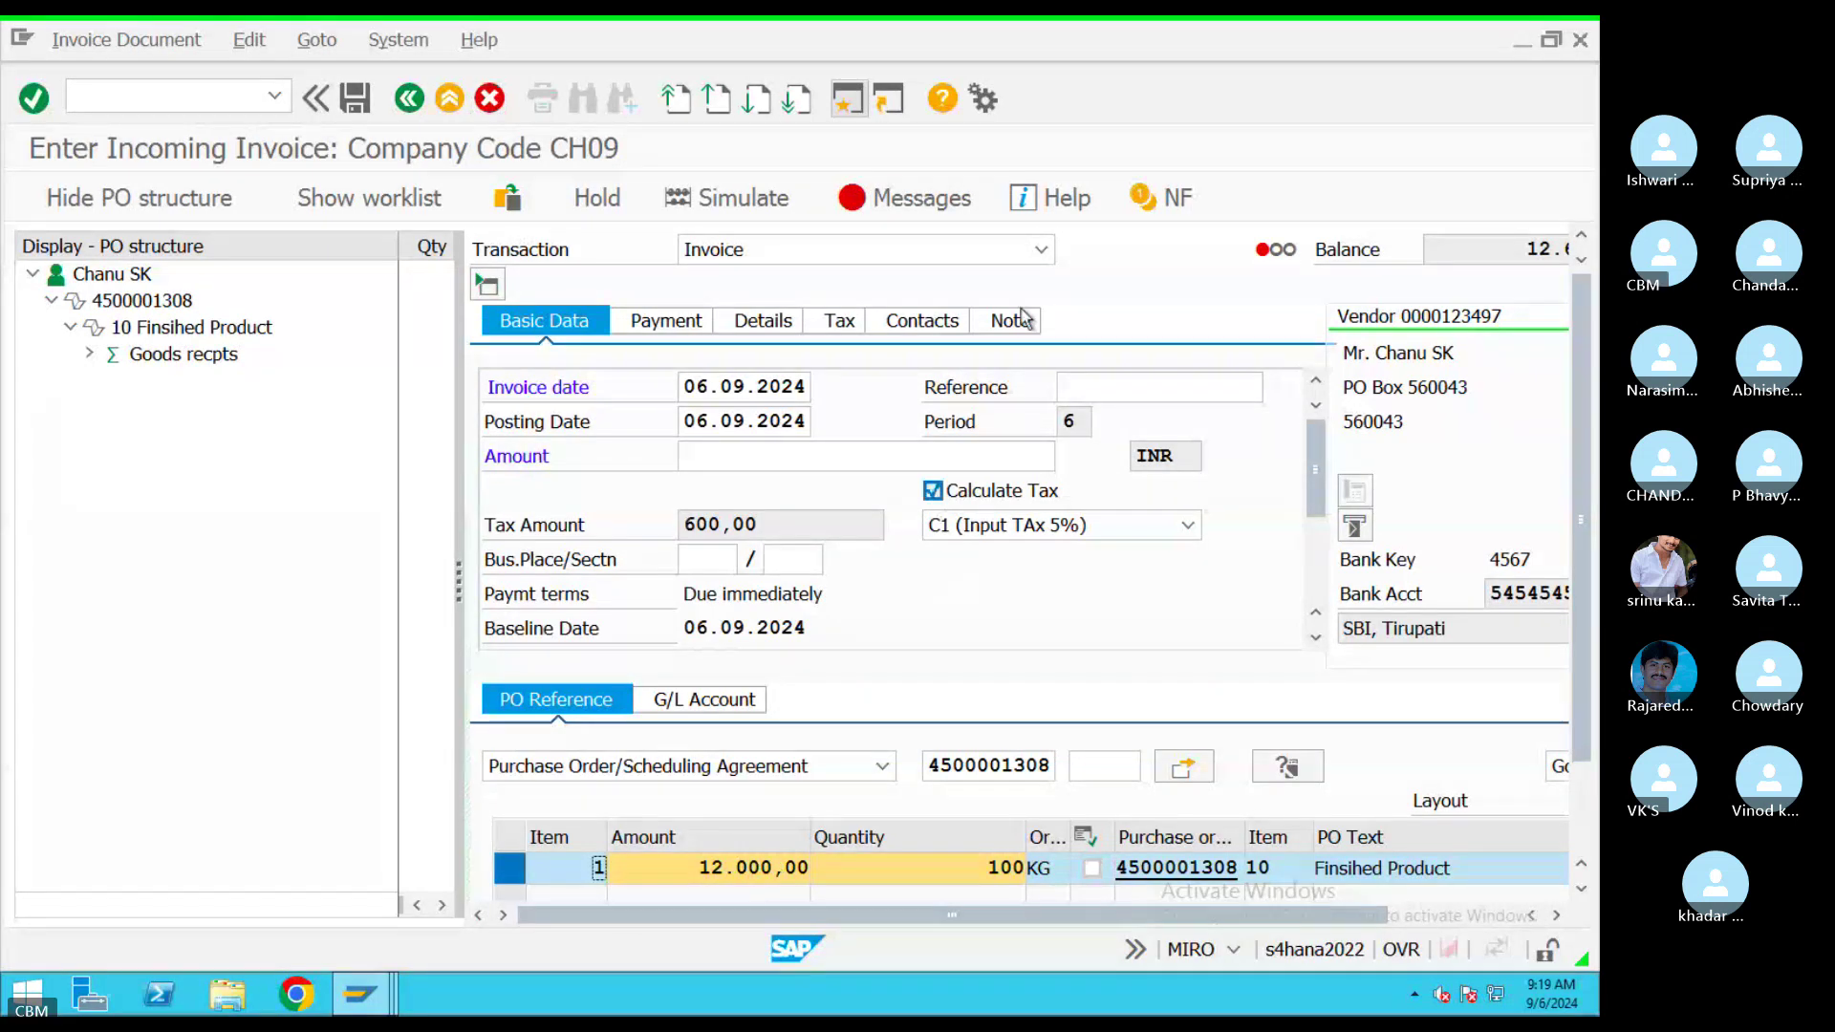
Enter the invoice's outstanding balance of 12.600,00 as the invoice amount in the basic data
{"action": "double_click", "coordinate": [1525, 249]}
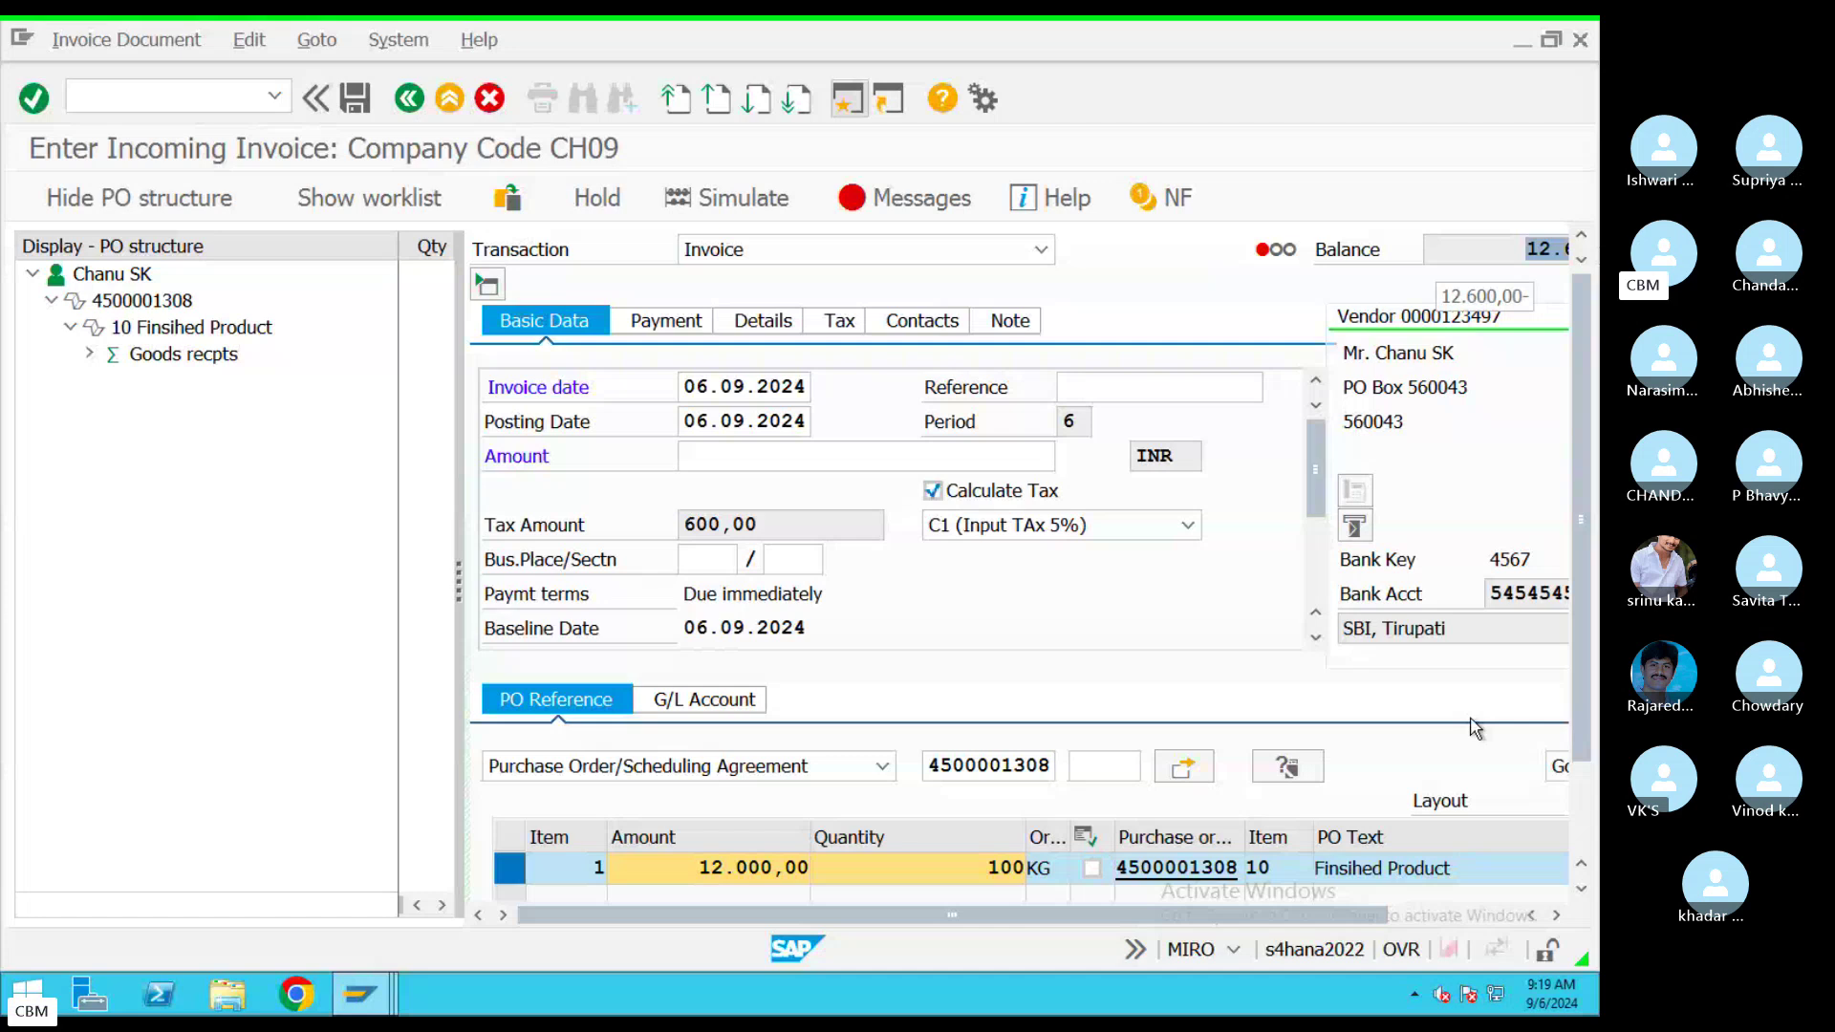
{"action": "left_click", "coordinate": [1448, 918]}
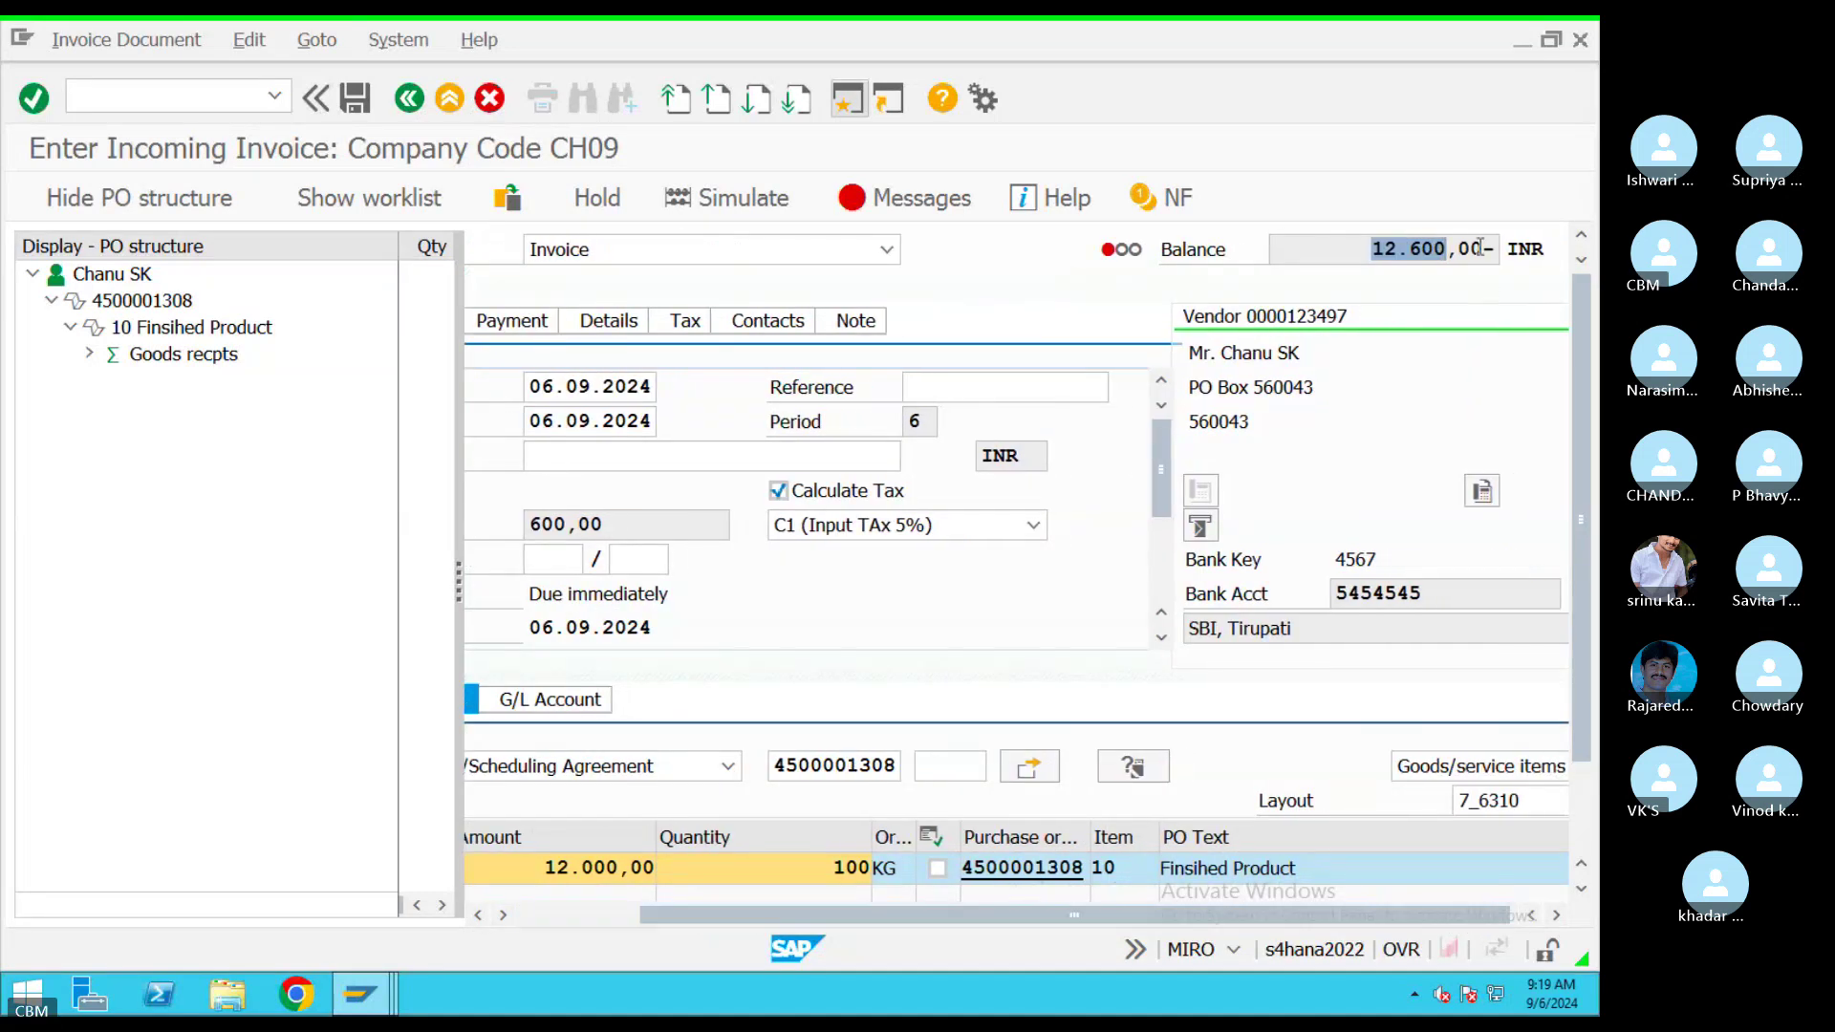
{"action": "left_click_drag", "start_coordinate": [1484, 249], "coordinate": [1375, 249]}
{"action": "left_click", "coordinate": [920, 491]}
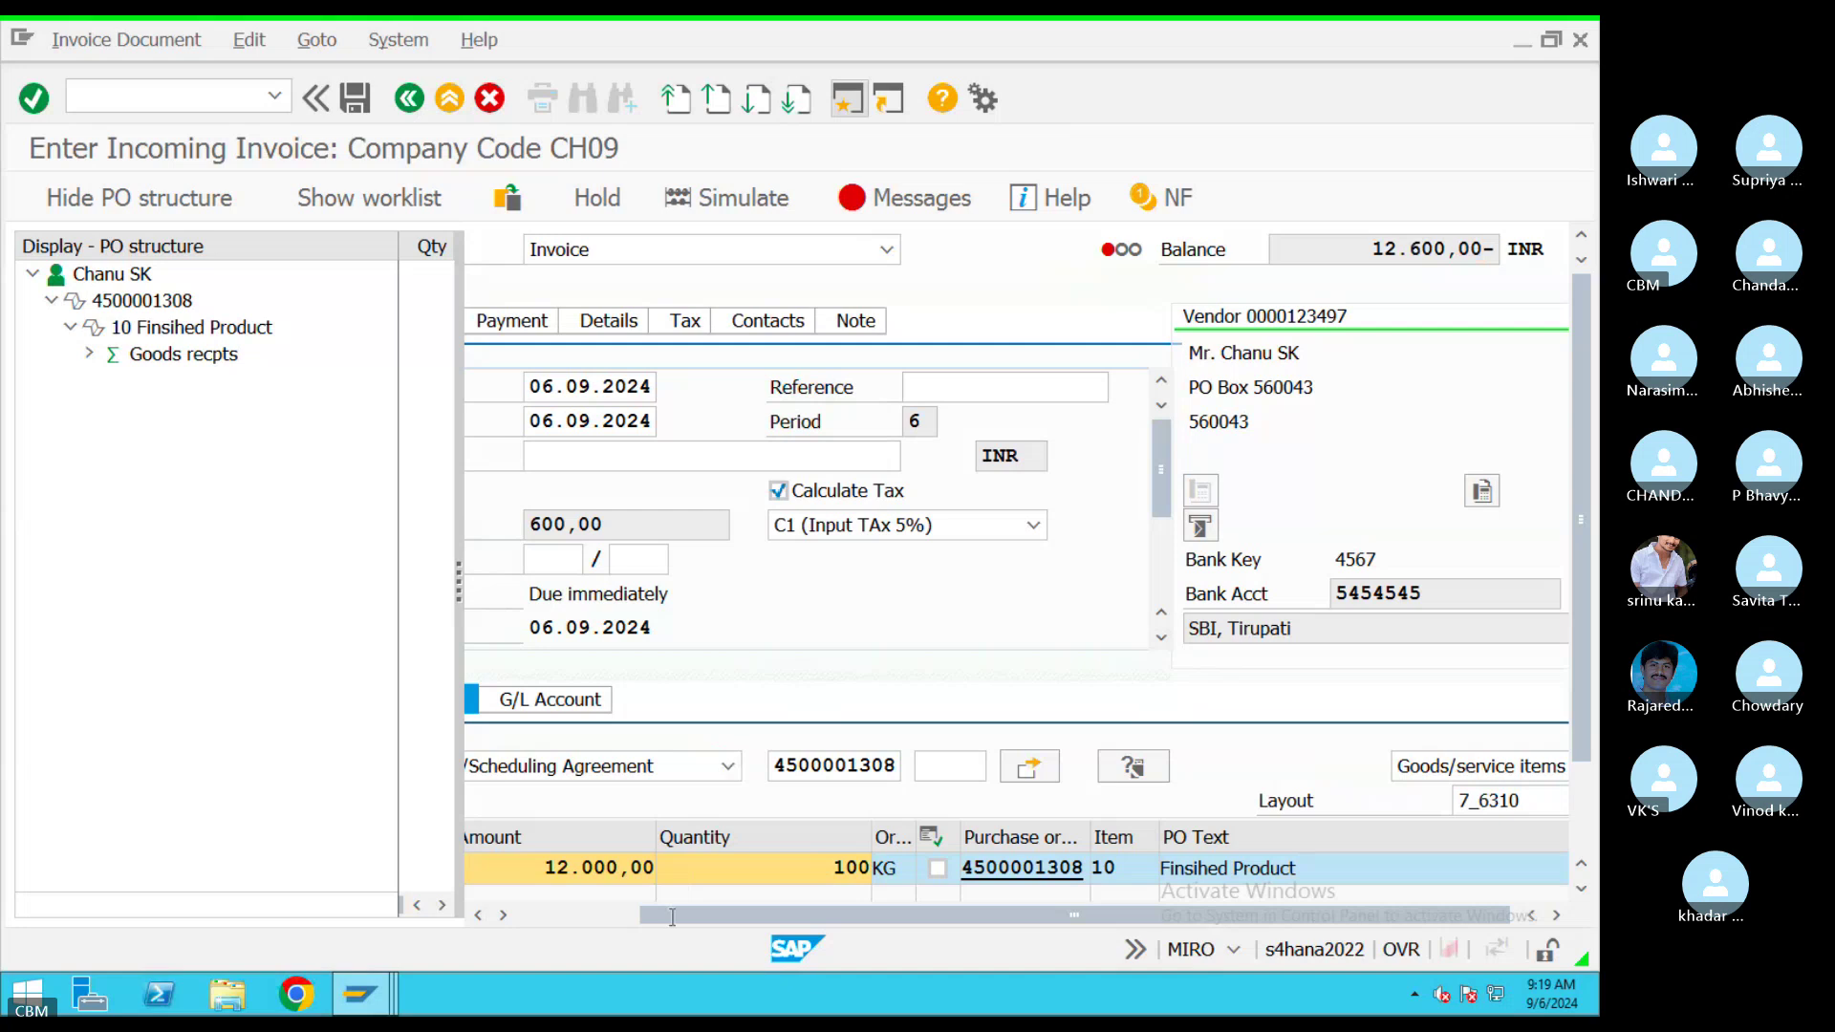
{"action": "left_click_drag", "start_coordinate": [672, 917], "coordinate": [548, 910]}
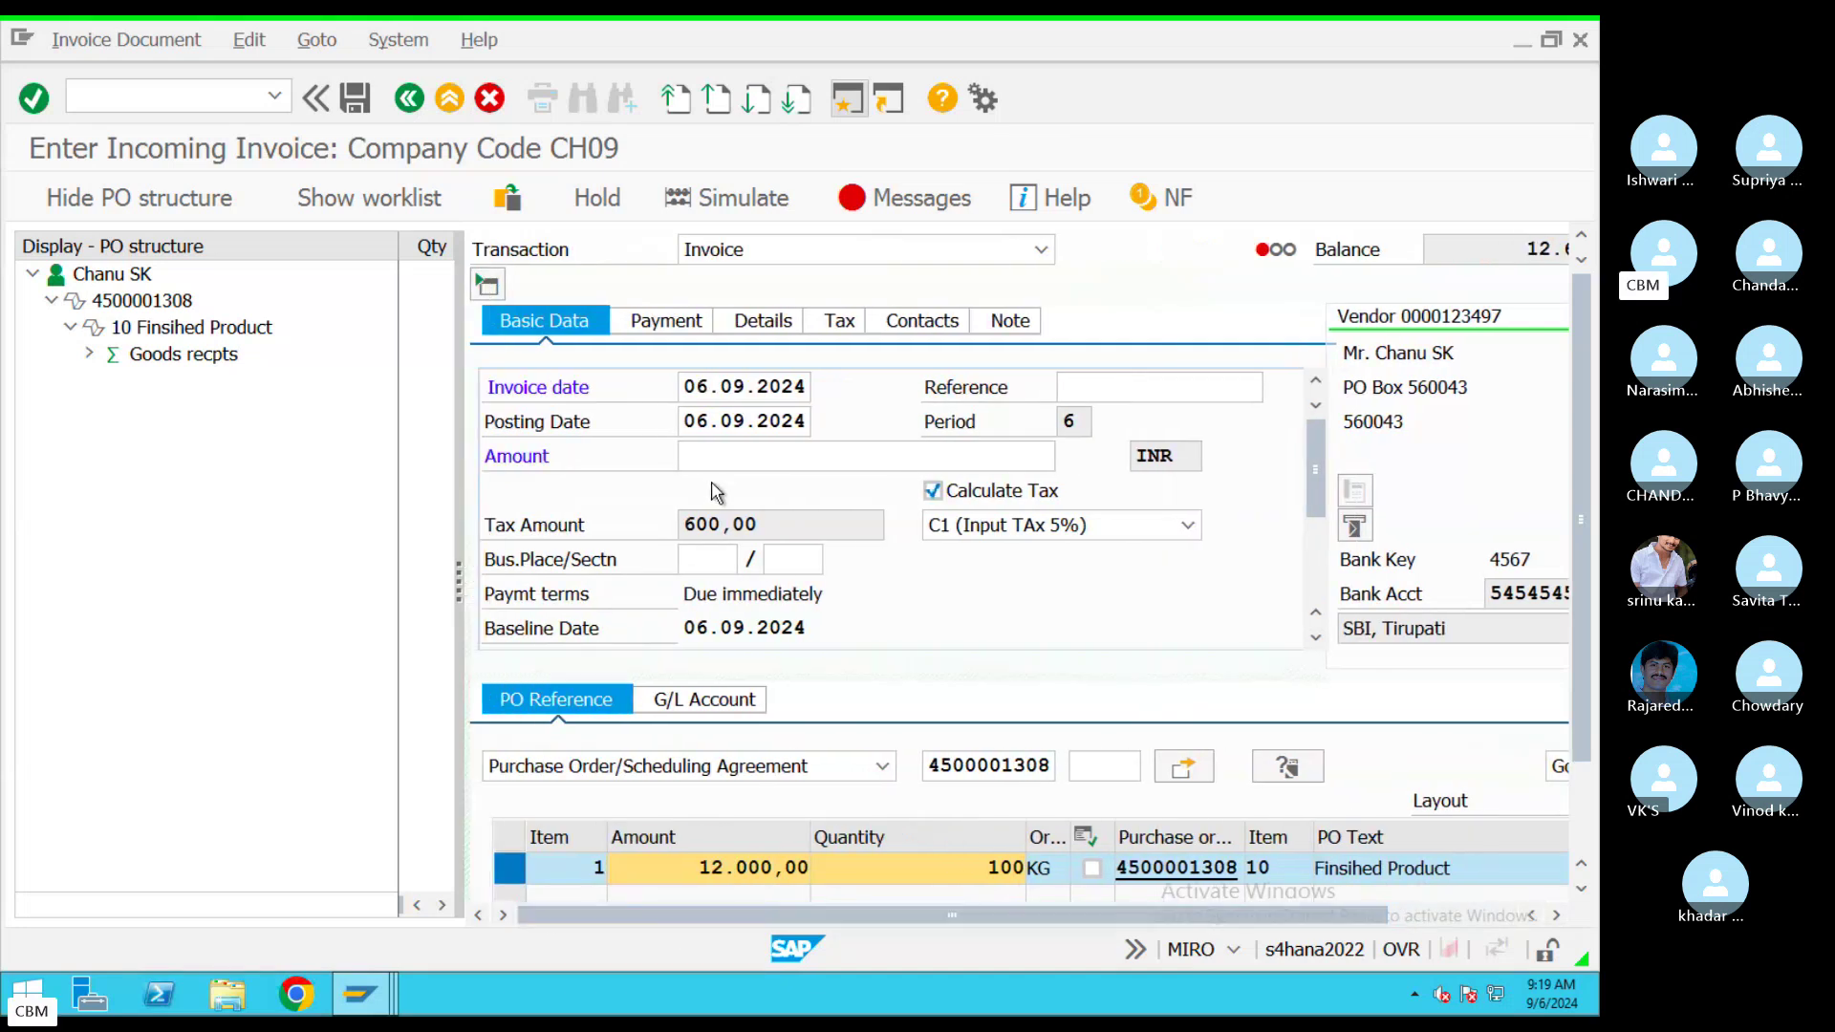
{"action": "left_click", "coordinate": [707, 448]}
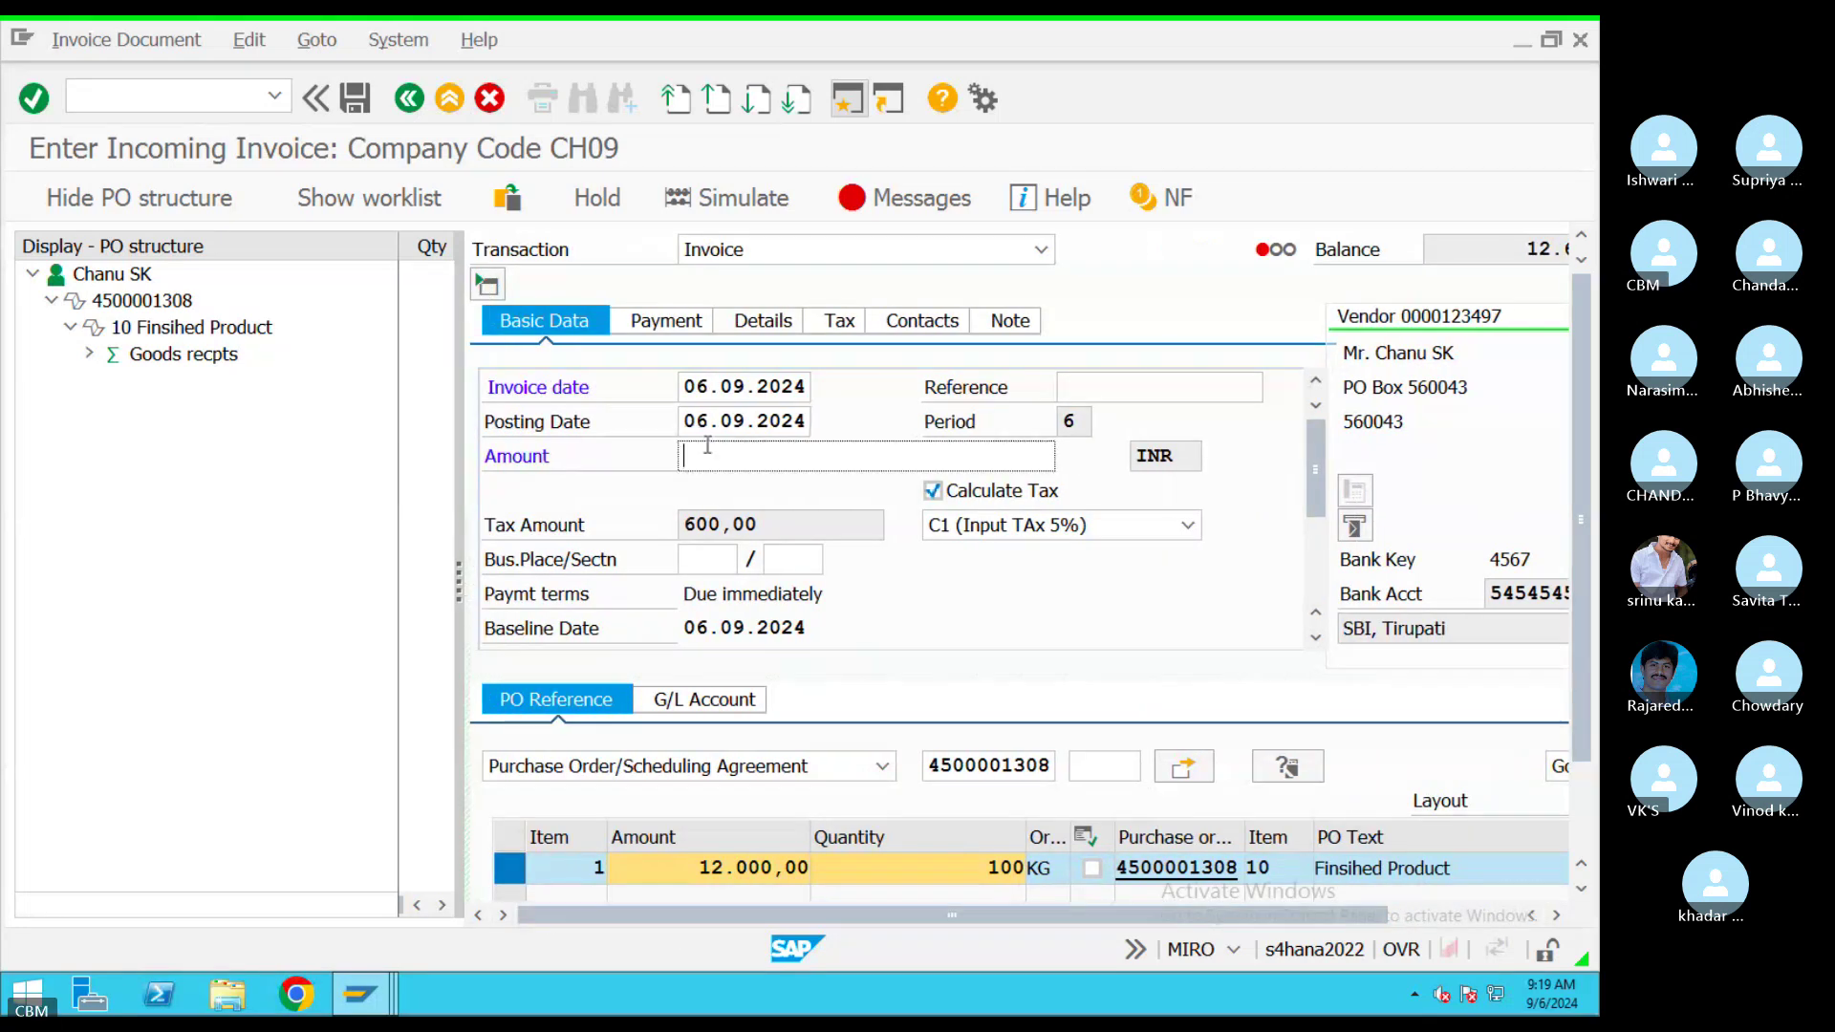
{"action": "type", "text": "12.600,00"}
{"action": "key", "text": "Return"}
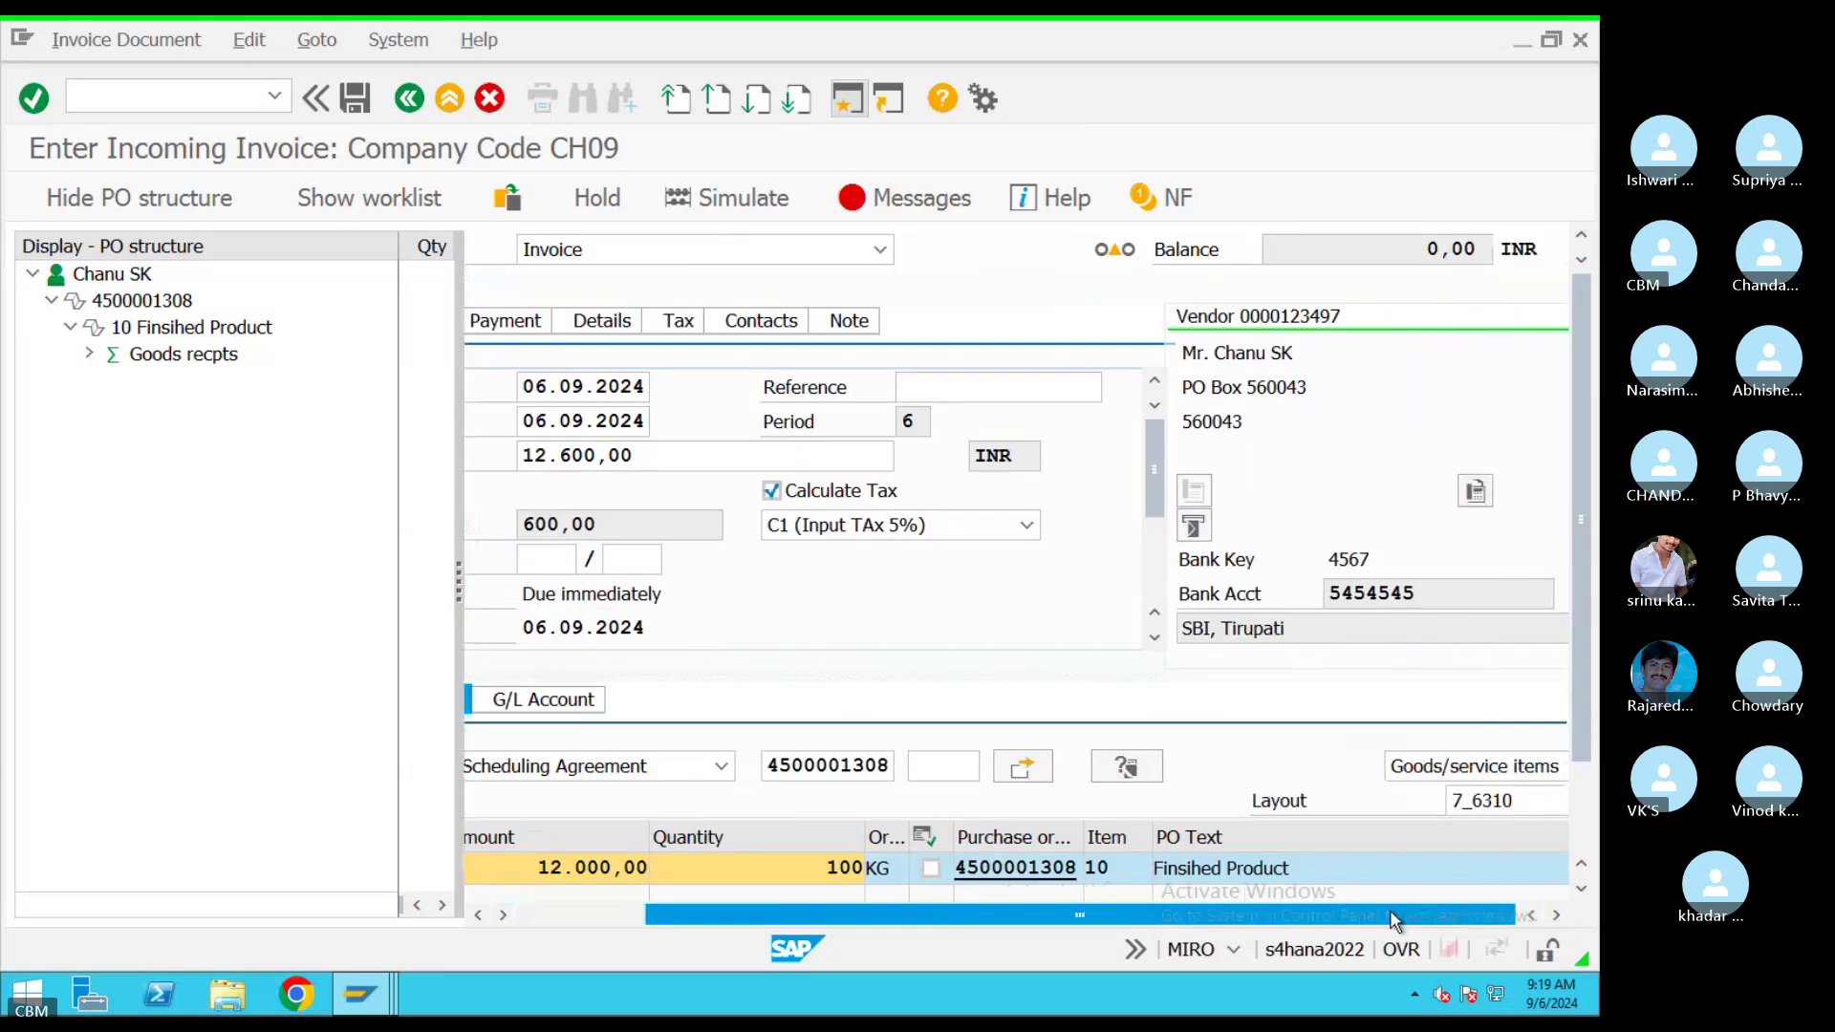
Check the invoice's balance and review its verification log messages
{"action": "left_click_drag", "start_coordinate": [1431, 249], "coordinate": [1555, 247]}
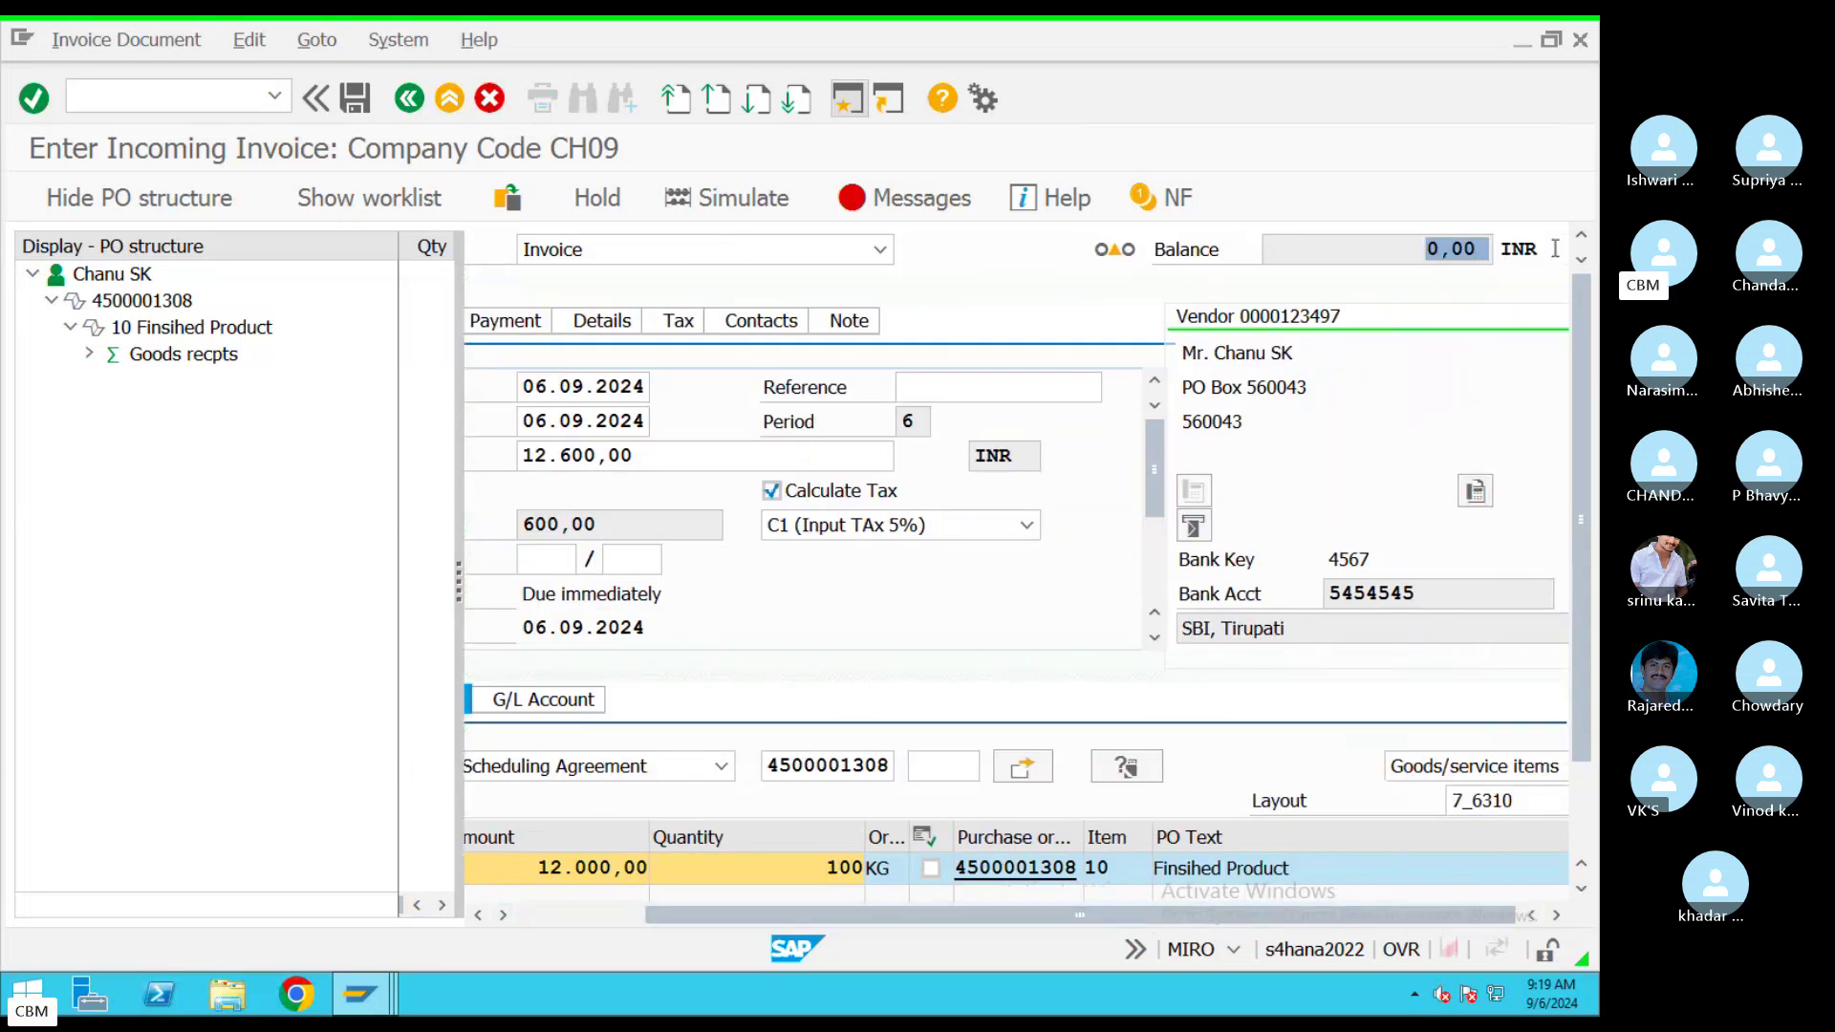
{"action": "left_click", "coordinate": [911, 209]}
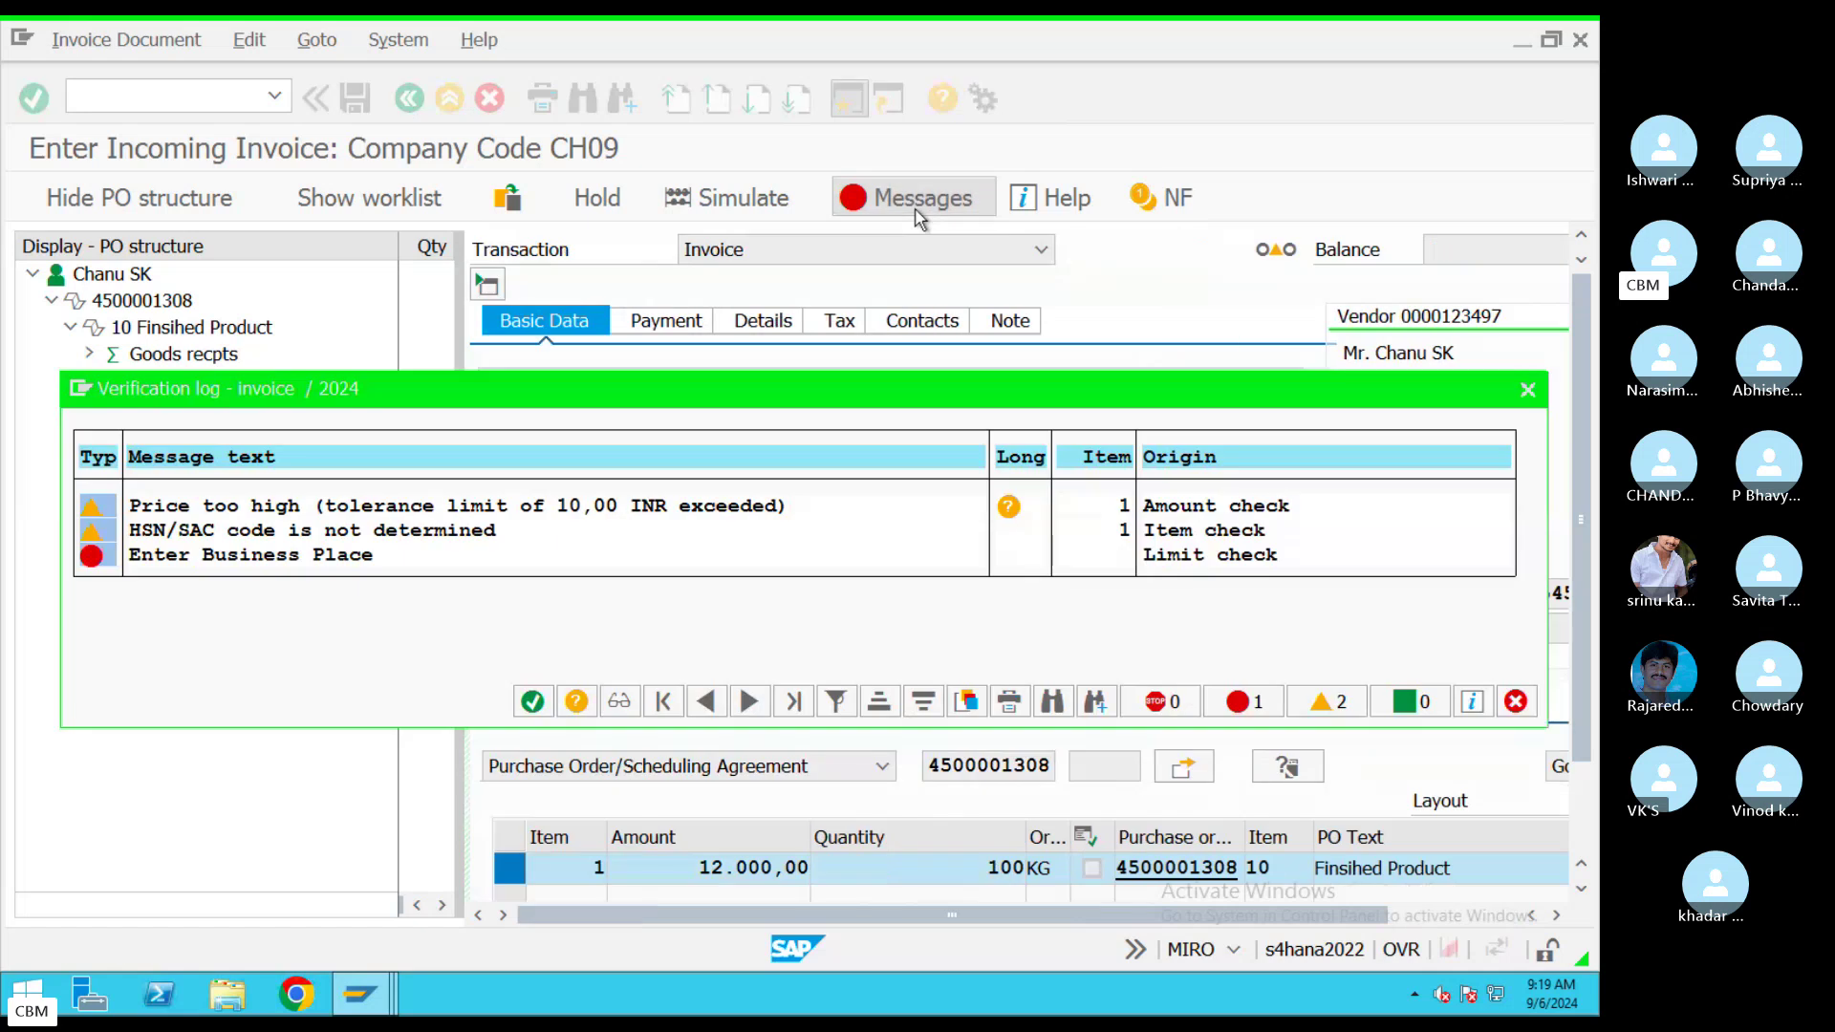
{"action": "left_click", "coordinate": [1527, 389]}
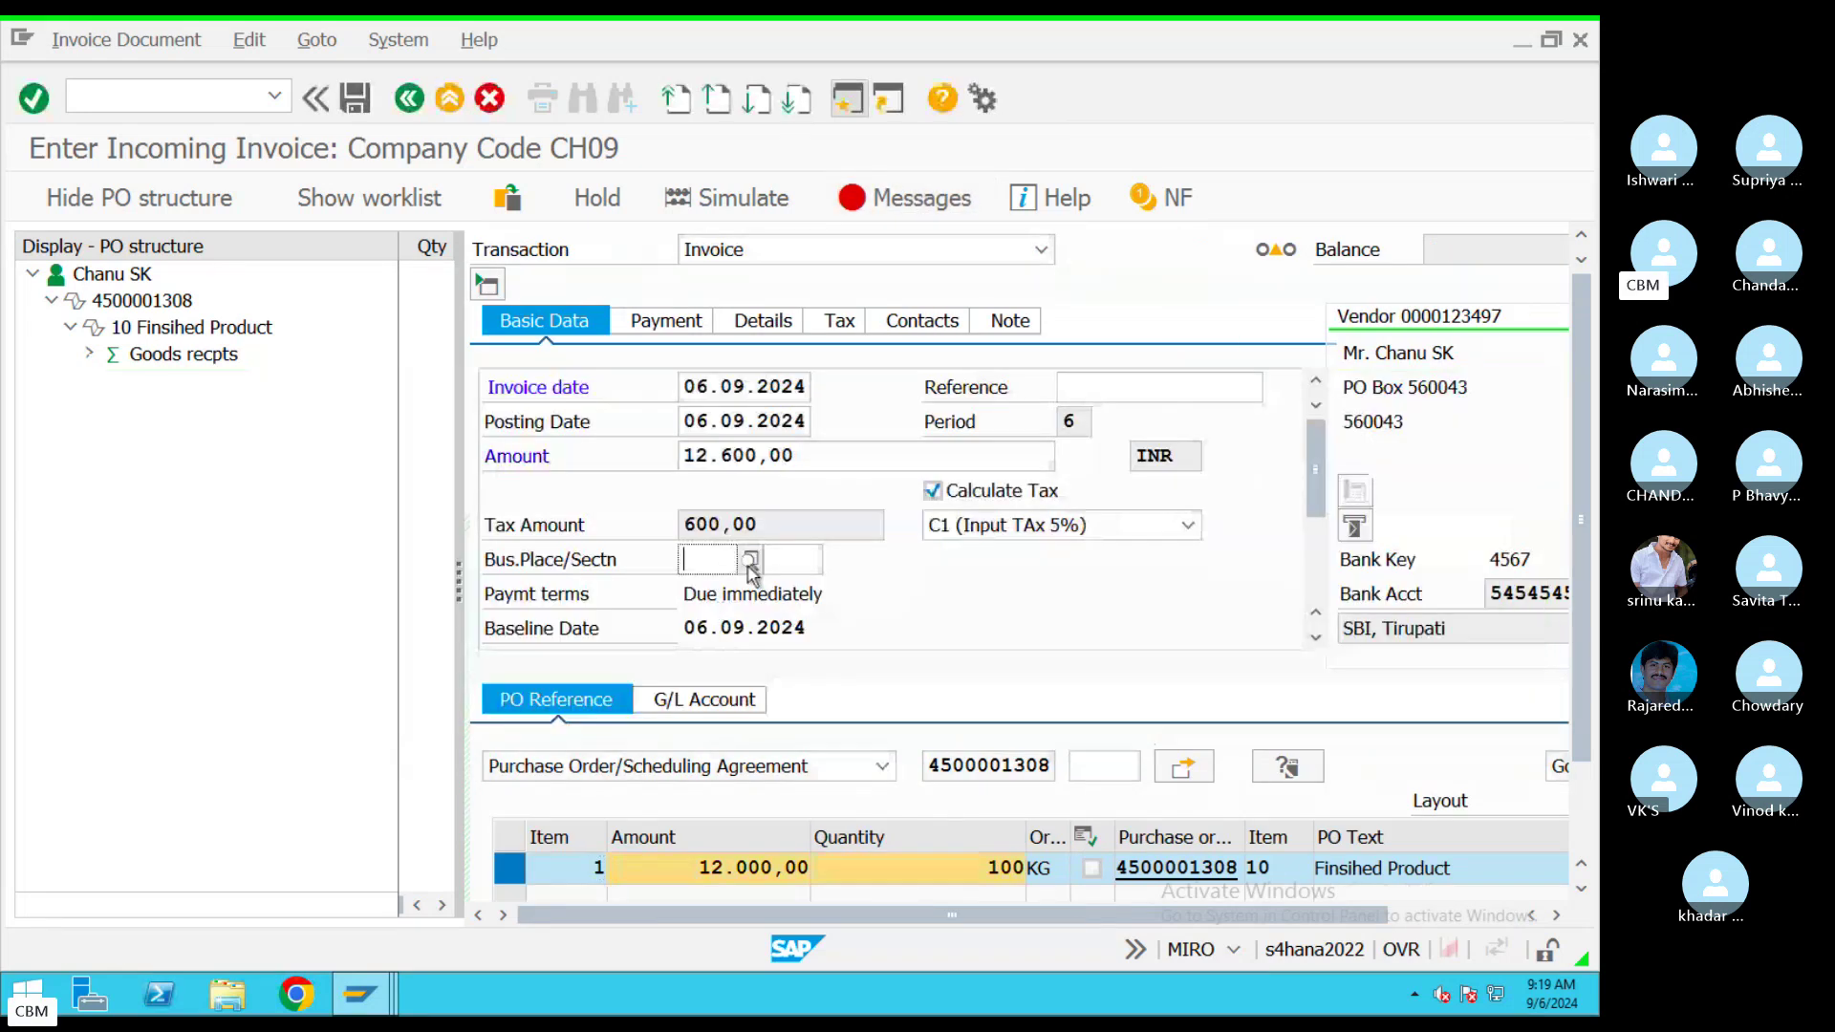
Set the invoice's business place to HDY and its section code to HYD
{"action": "left_click", "coordinate": [750, 571]}
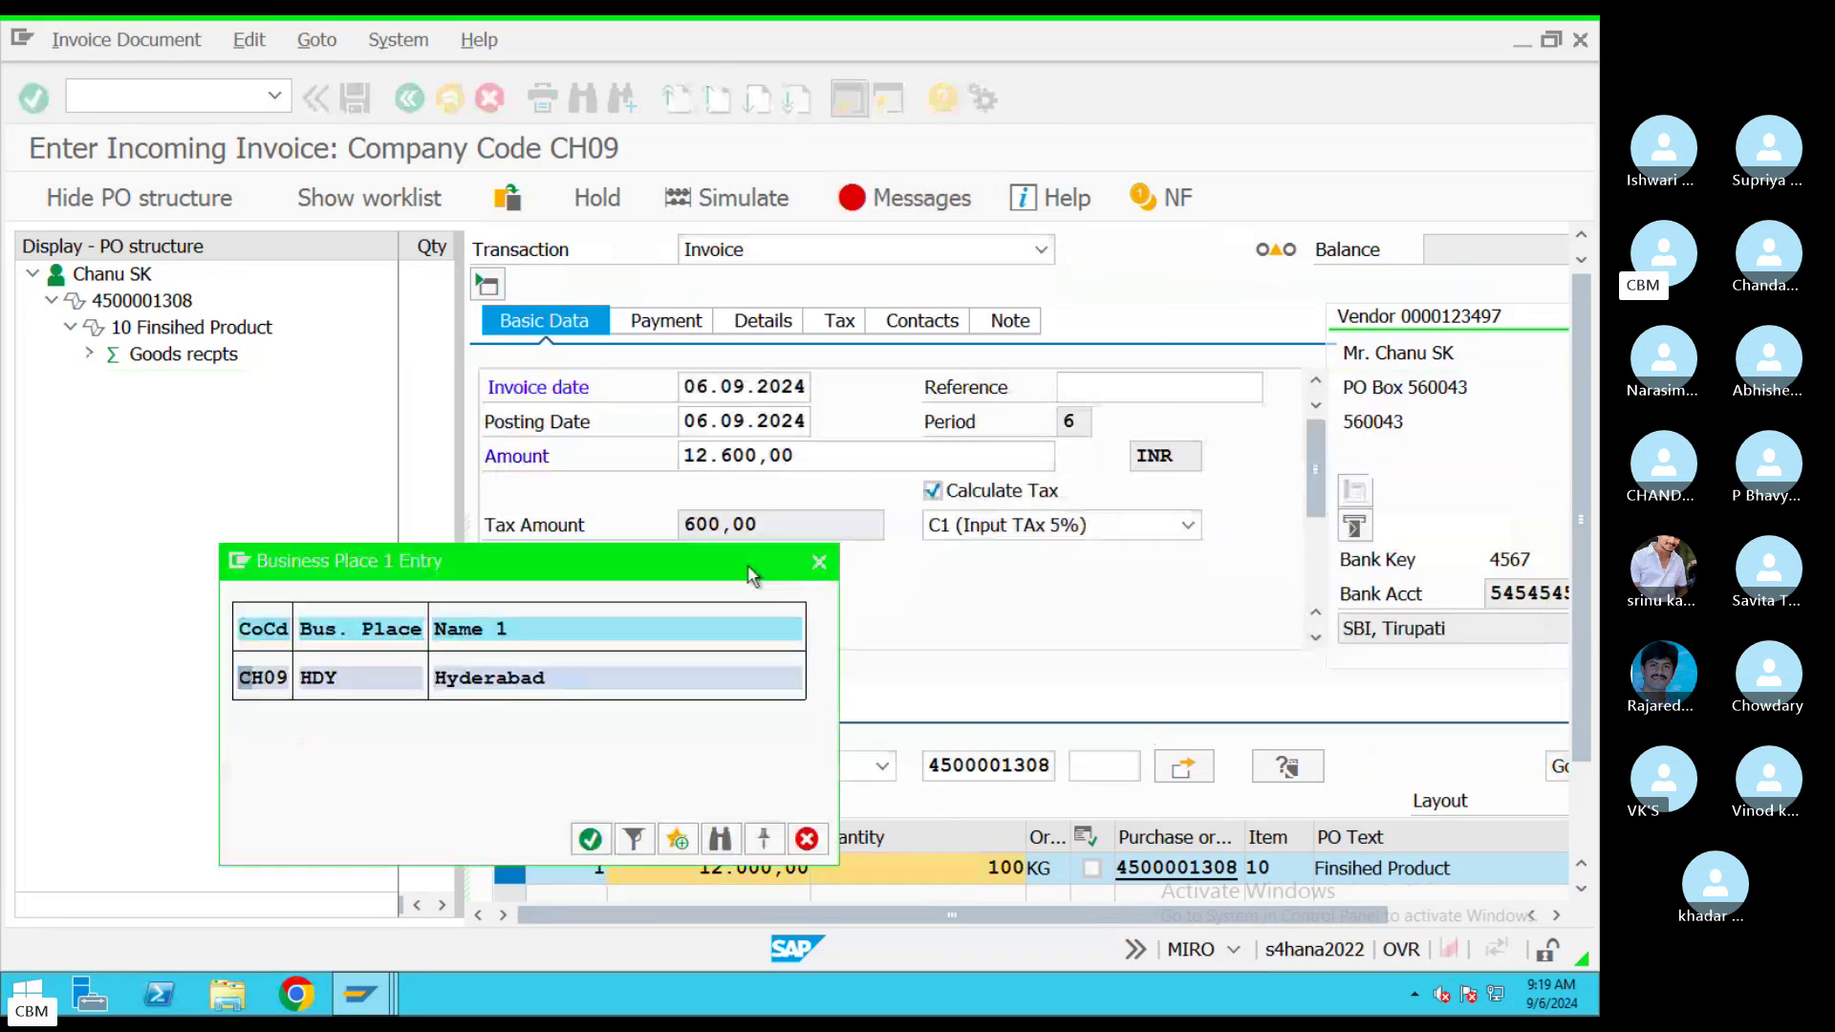
{"action": "double_click", "coordinate": [488, 678]}
{"action": "left_click", "coordinate": [836, 561]}
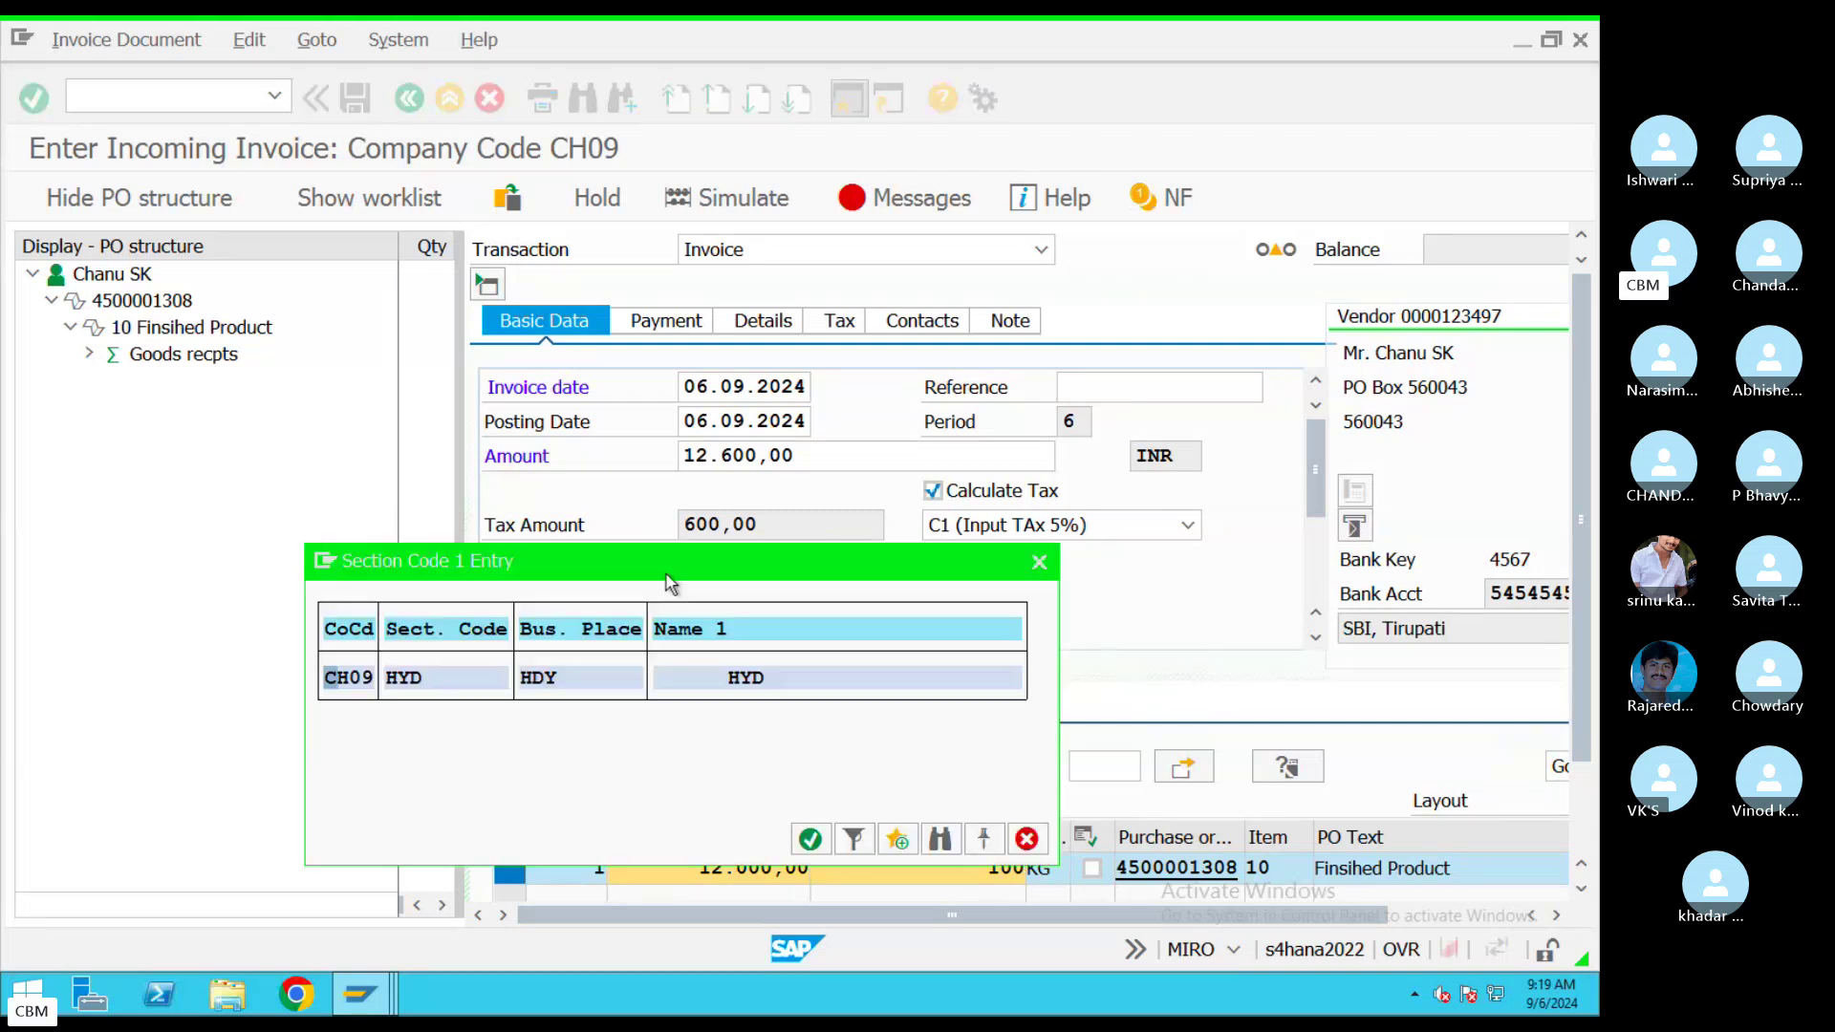
{"action": "double_click", "coordinate": [573, 676]}
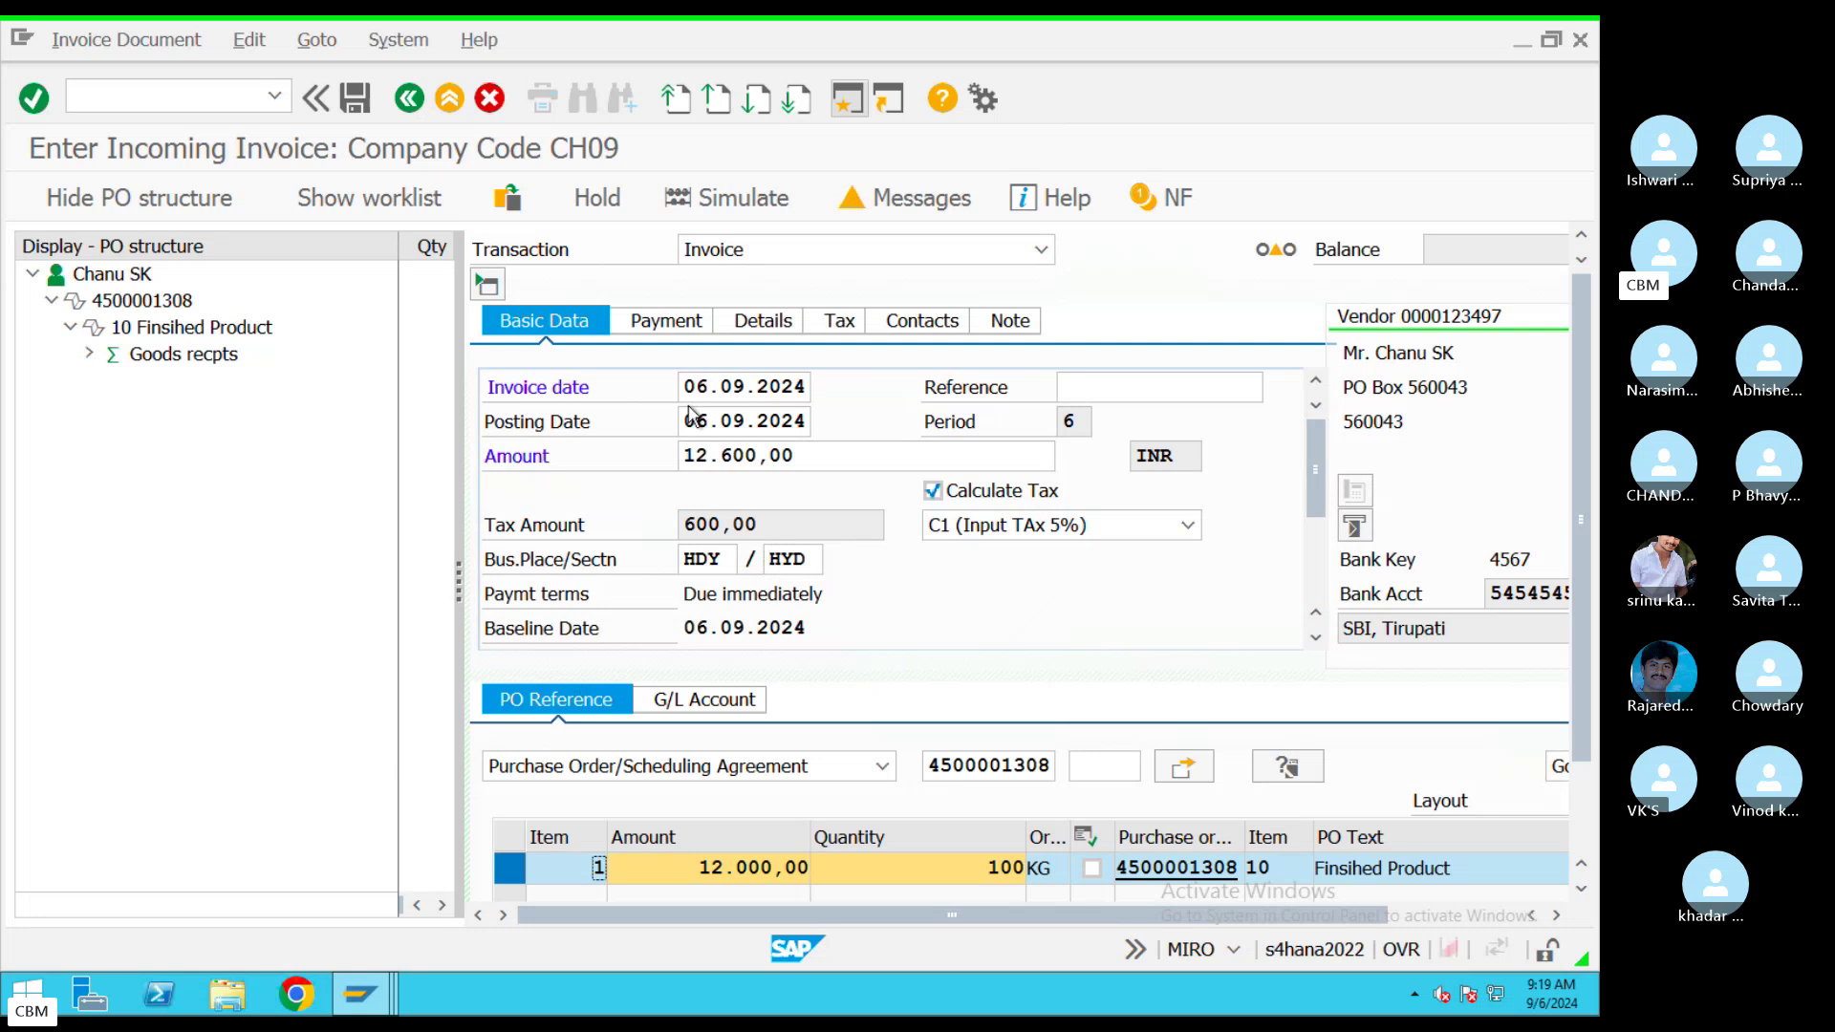
Simulate the invoice posting, review the simulated document lines, and read the verification log
{"action": "left_click", "coordinate": [763, 201]}
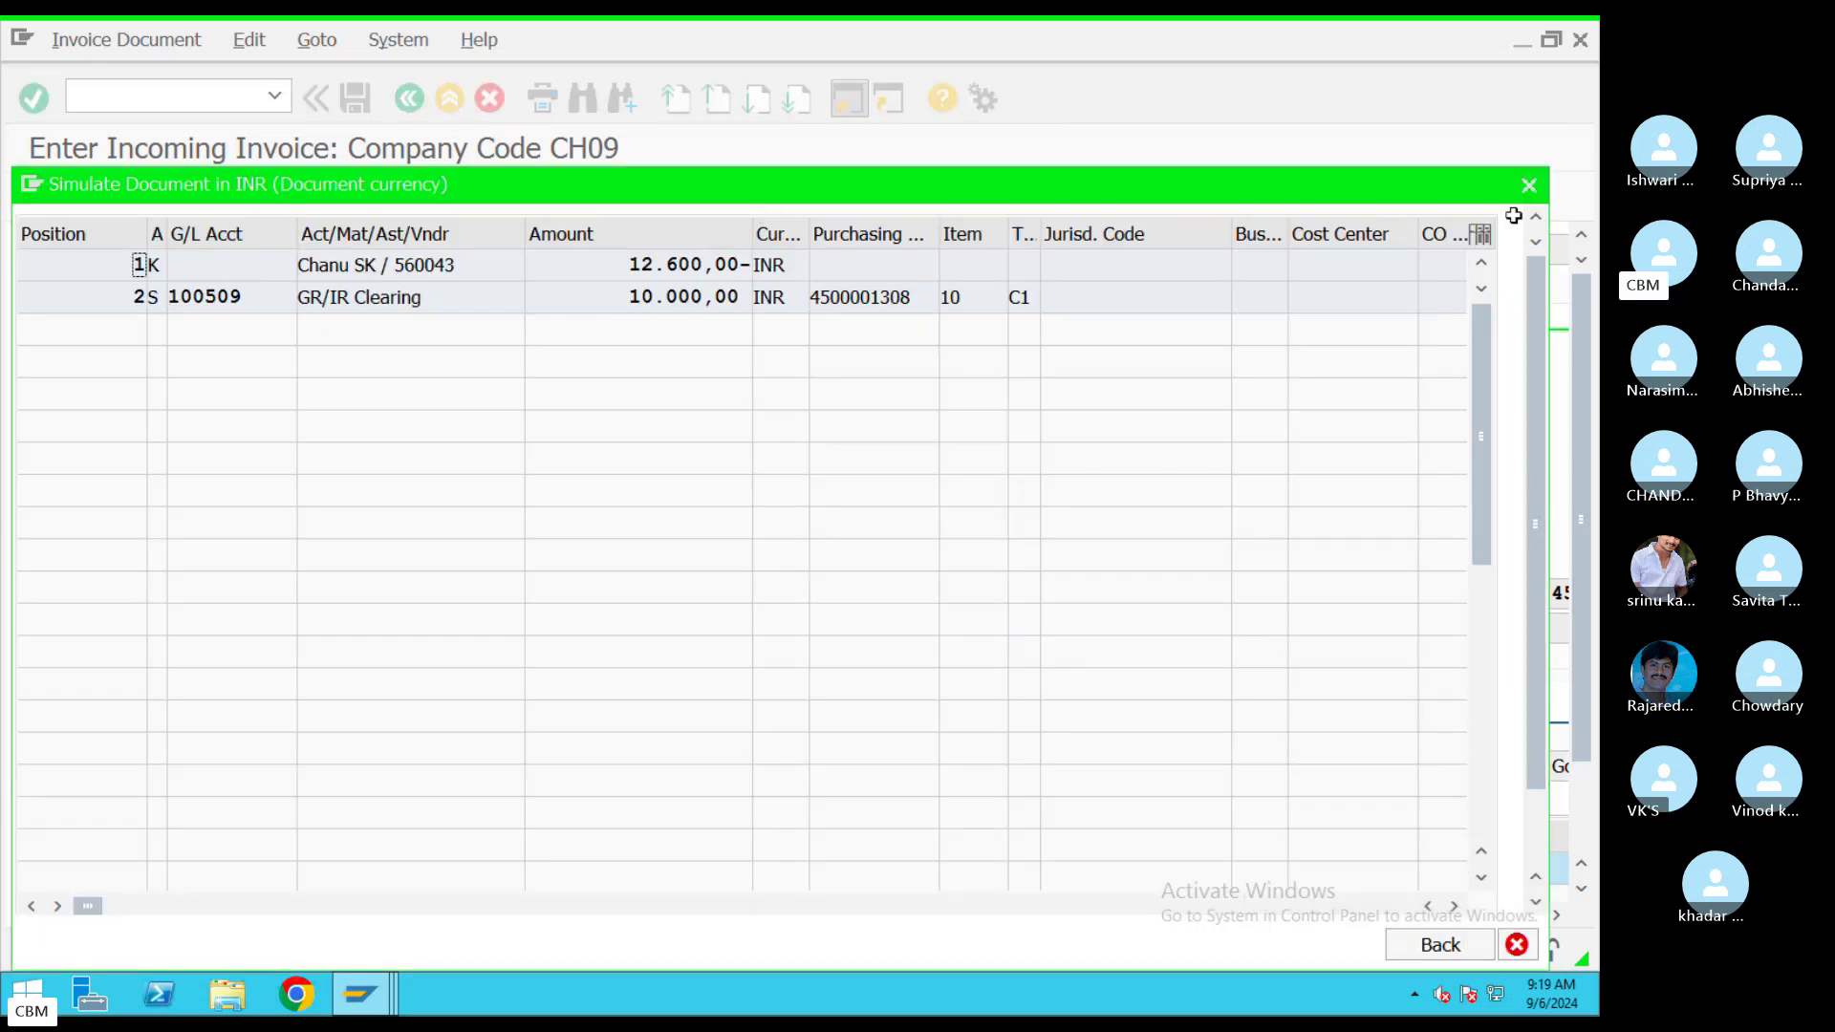
{"action": "left_click", "coordinate": [1516, 944]}
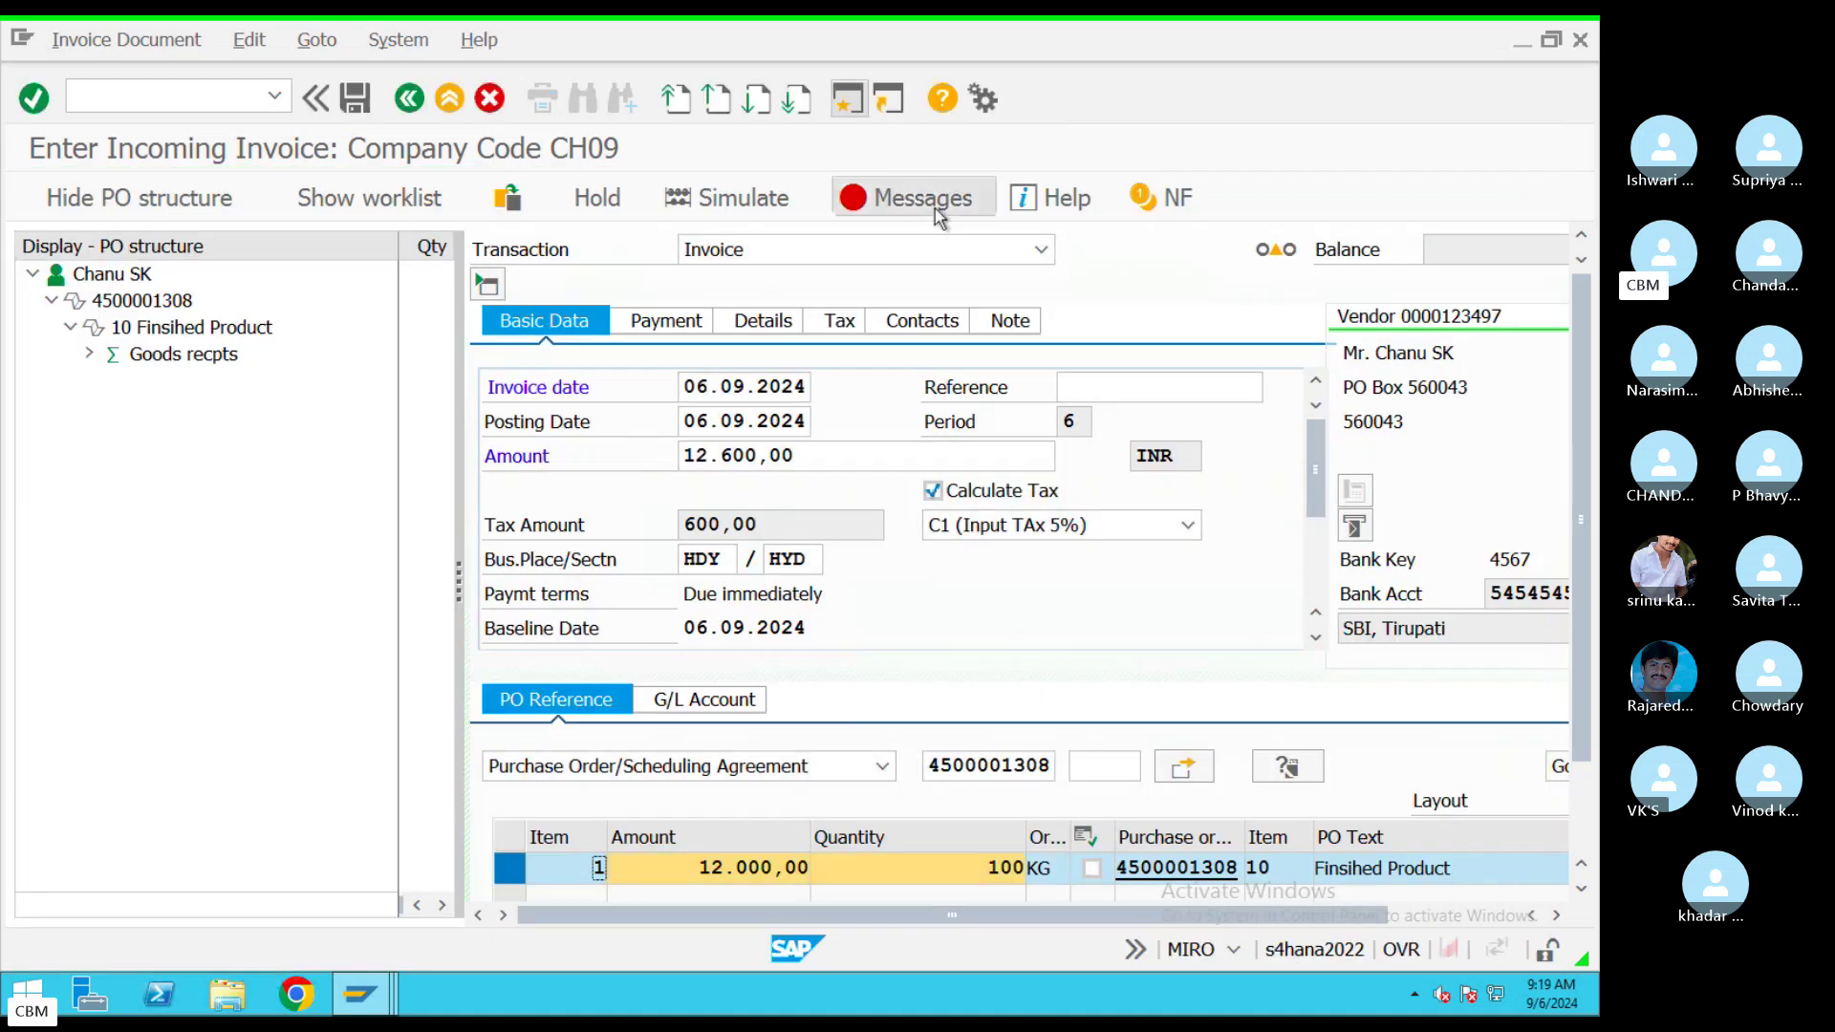
{"action": "left_click", "coordinate": [938, 212]}
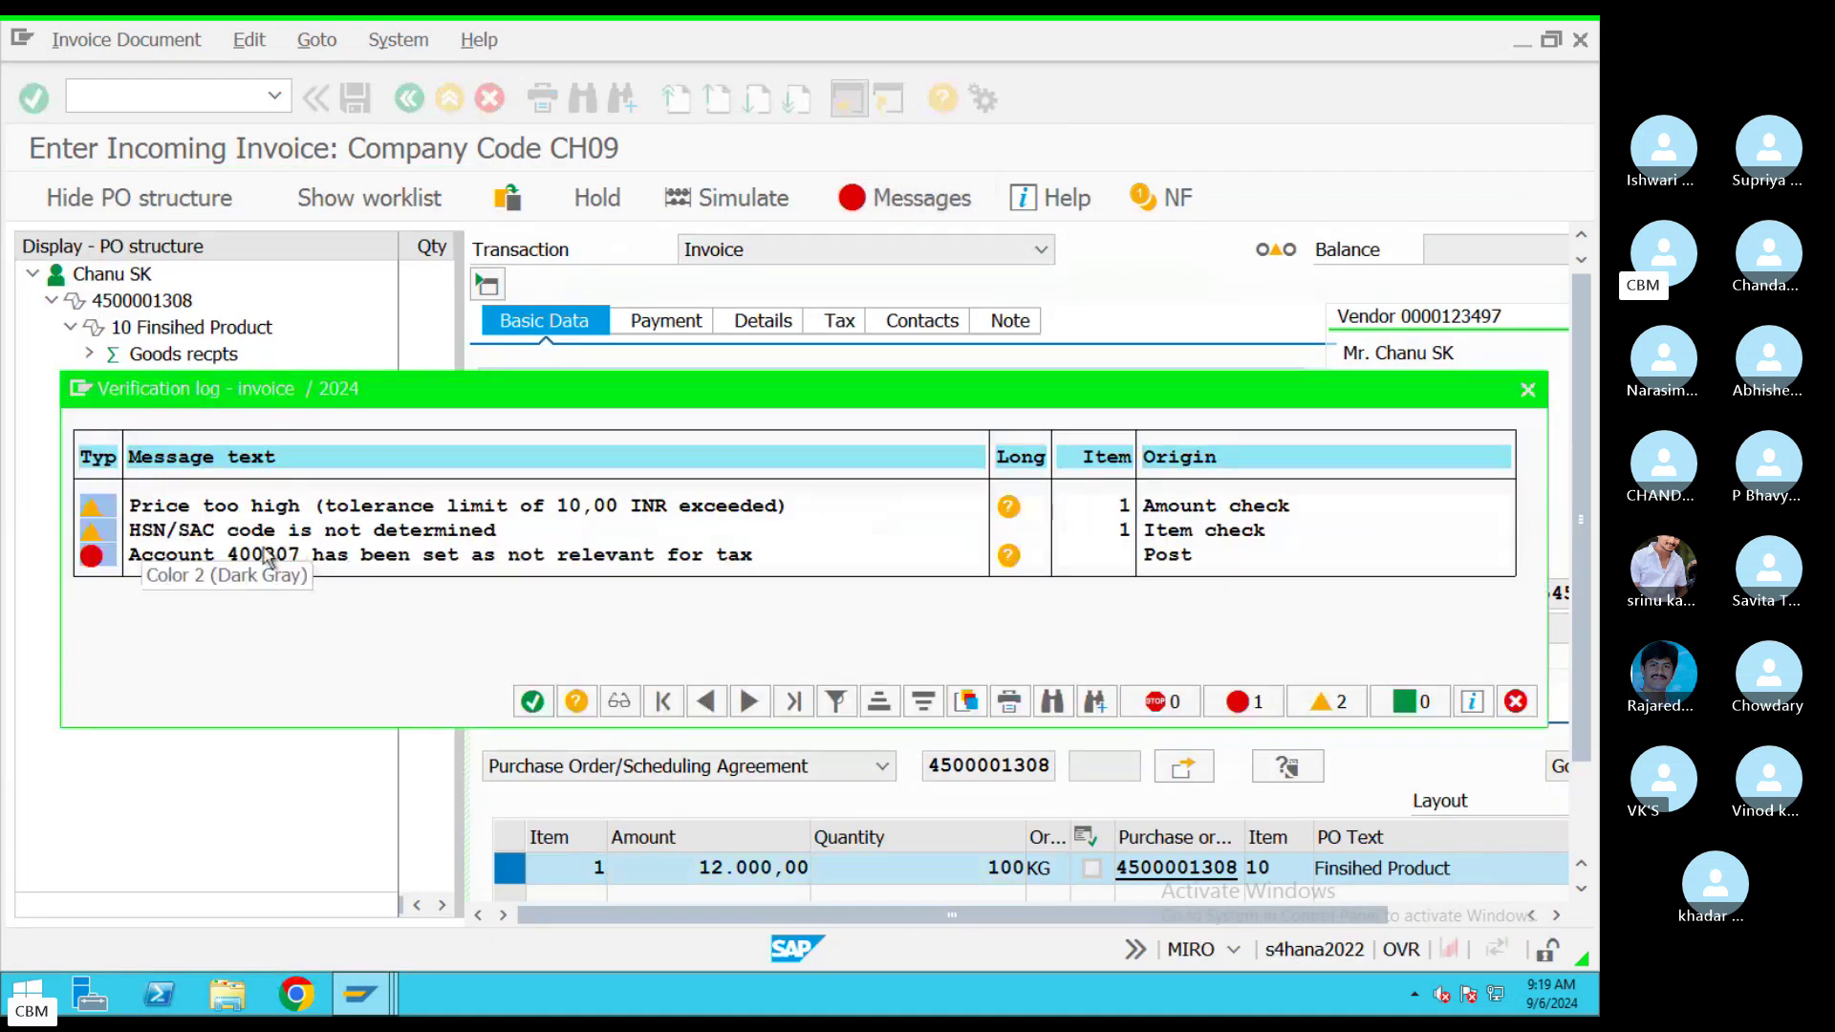
{"action": "left_click", "coordinate": [1527, 390]}
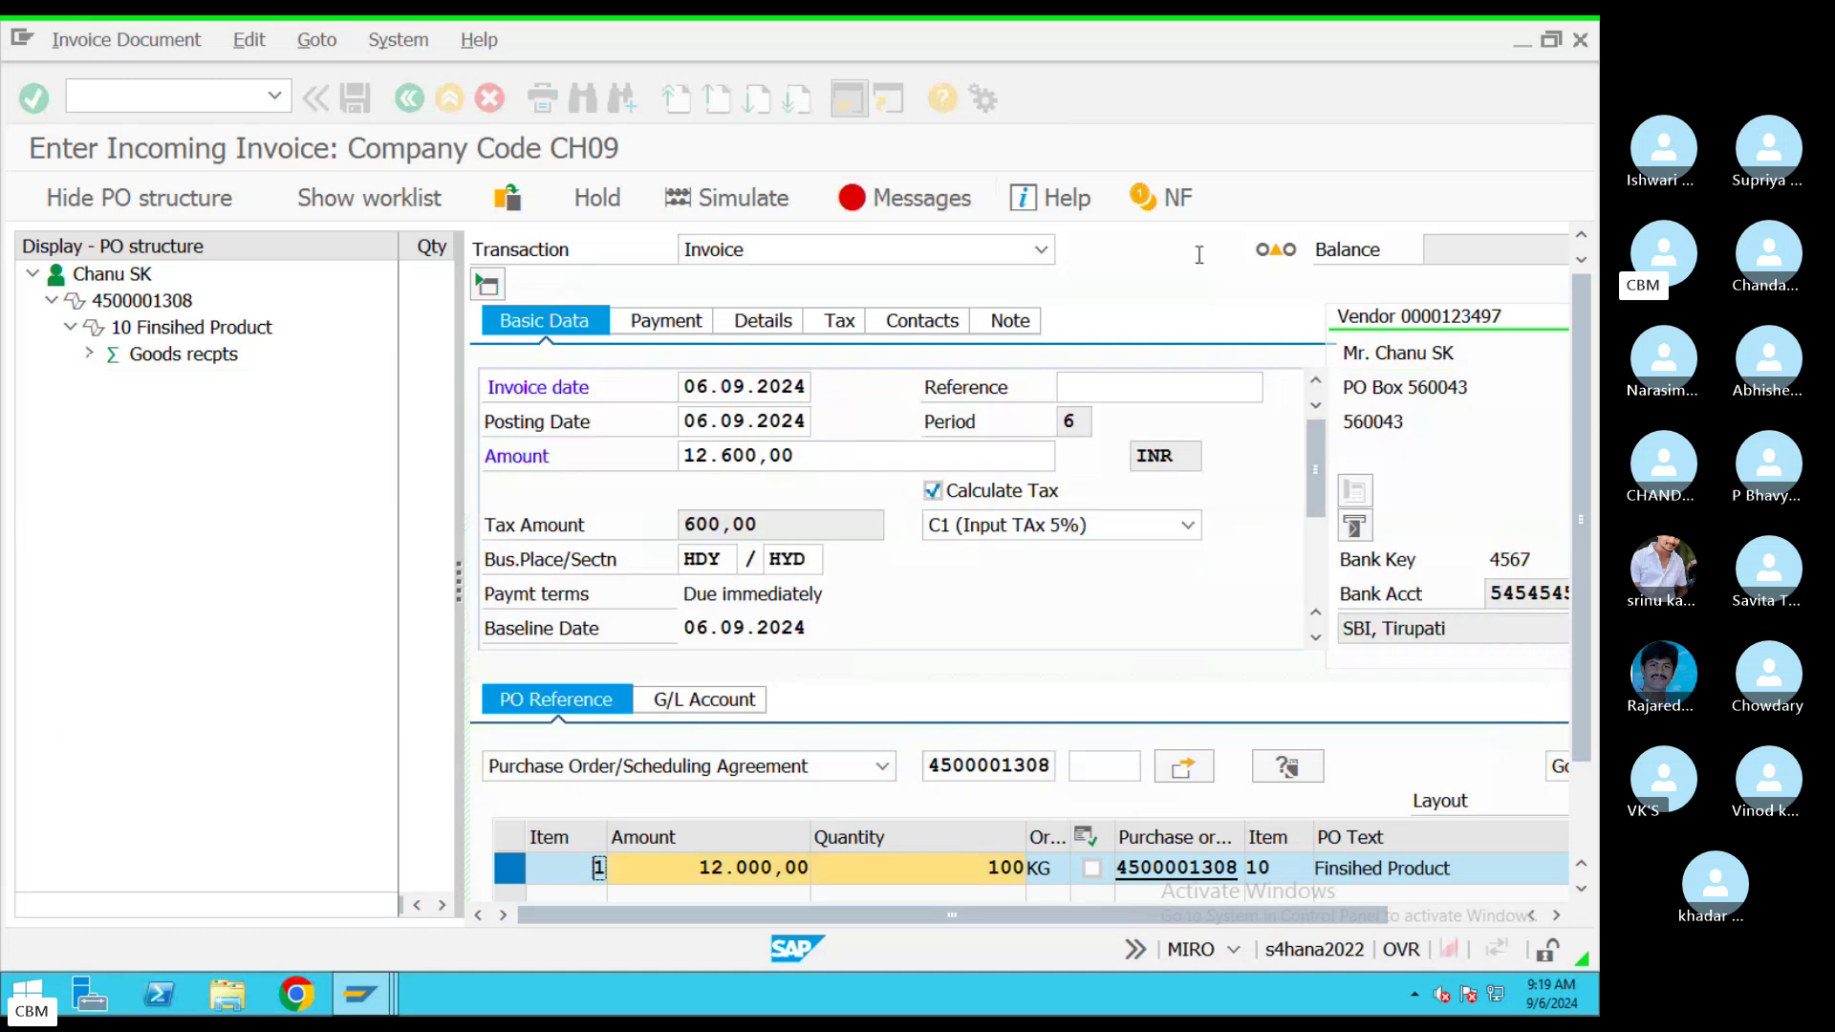
Open FS00 in a new session and display the Price Diff AC account under Administration cost
{"action": "left_click", "coordinate": [847, 97]}
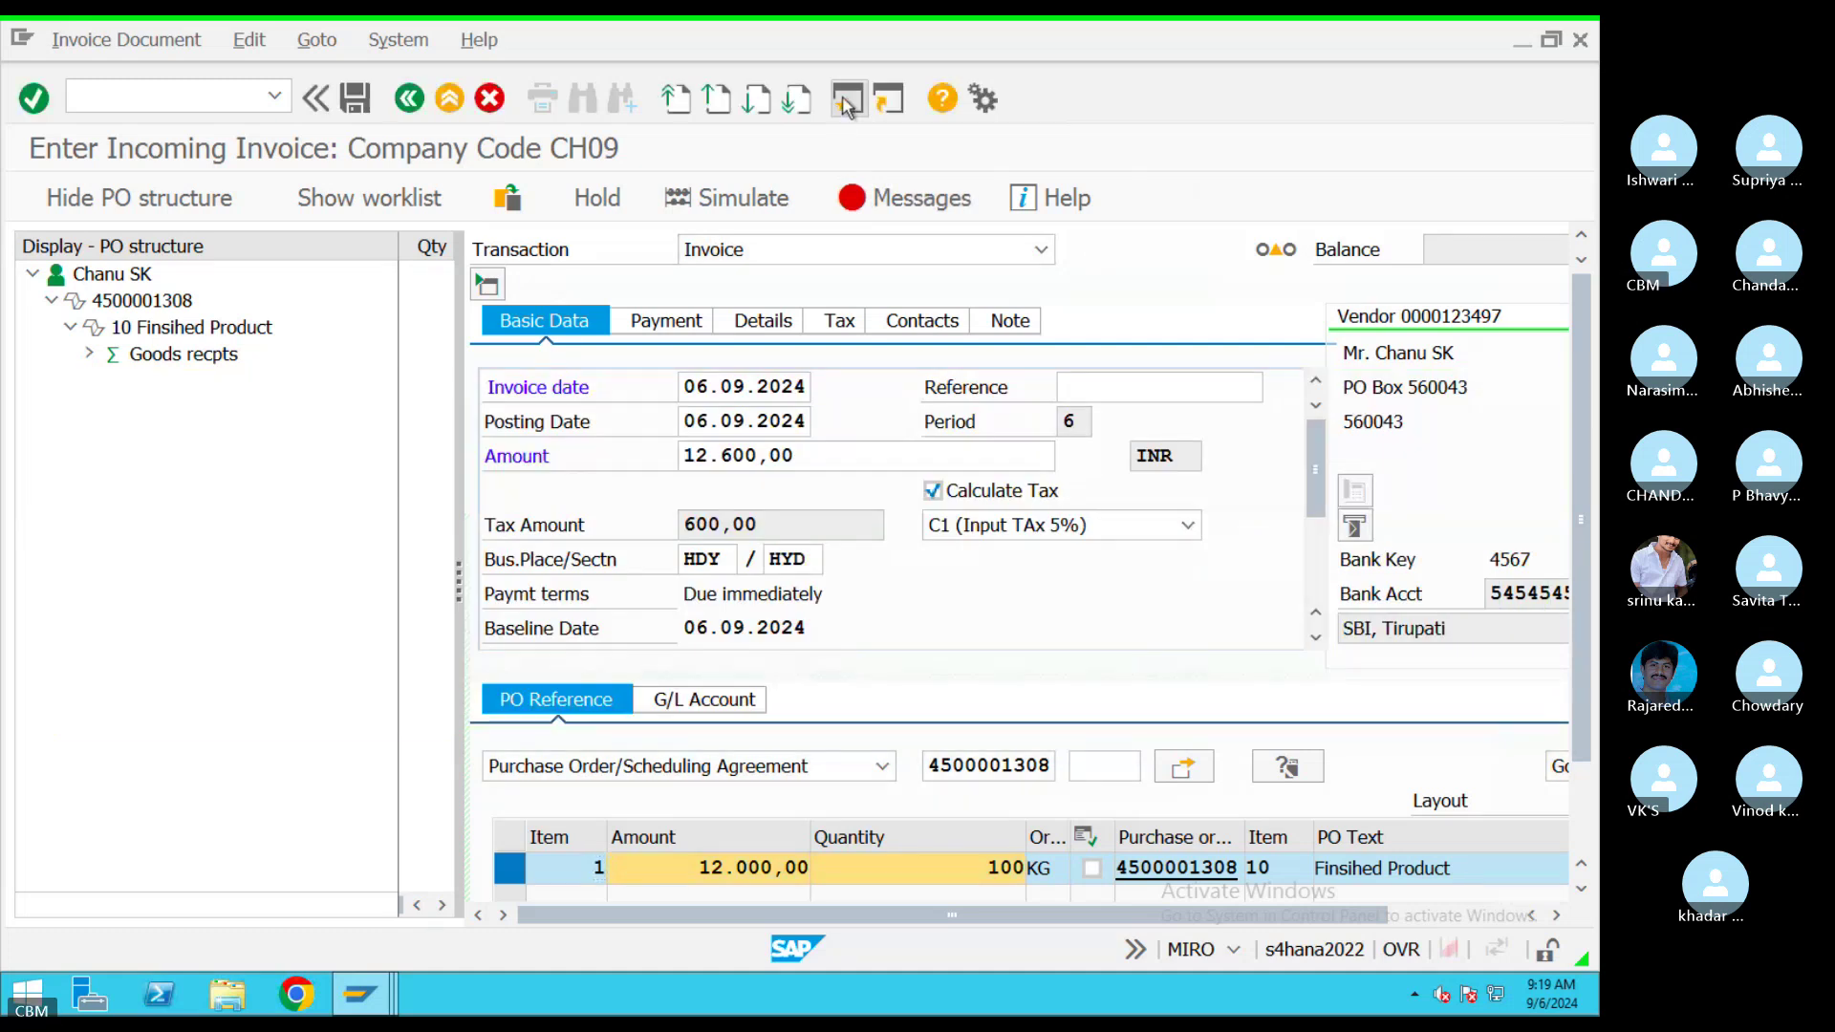
{"action": "type", "text": "FS00"}
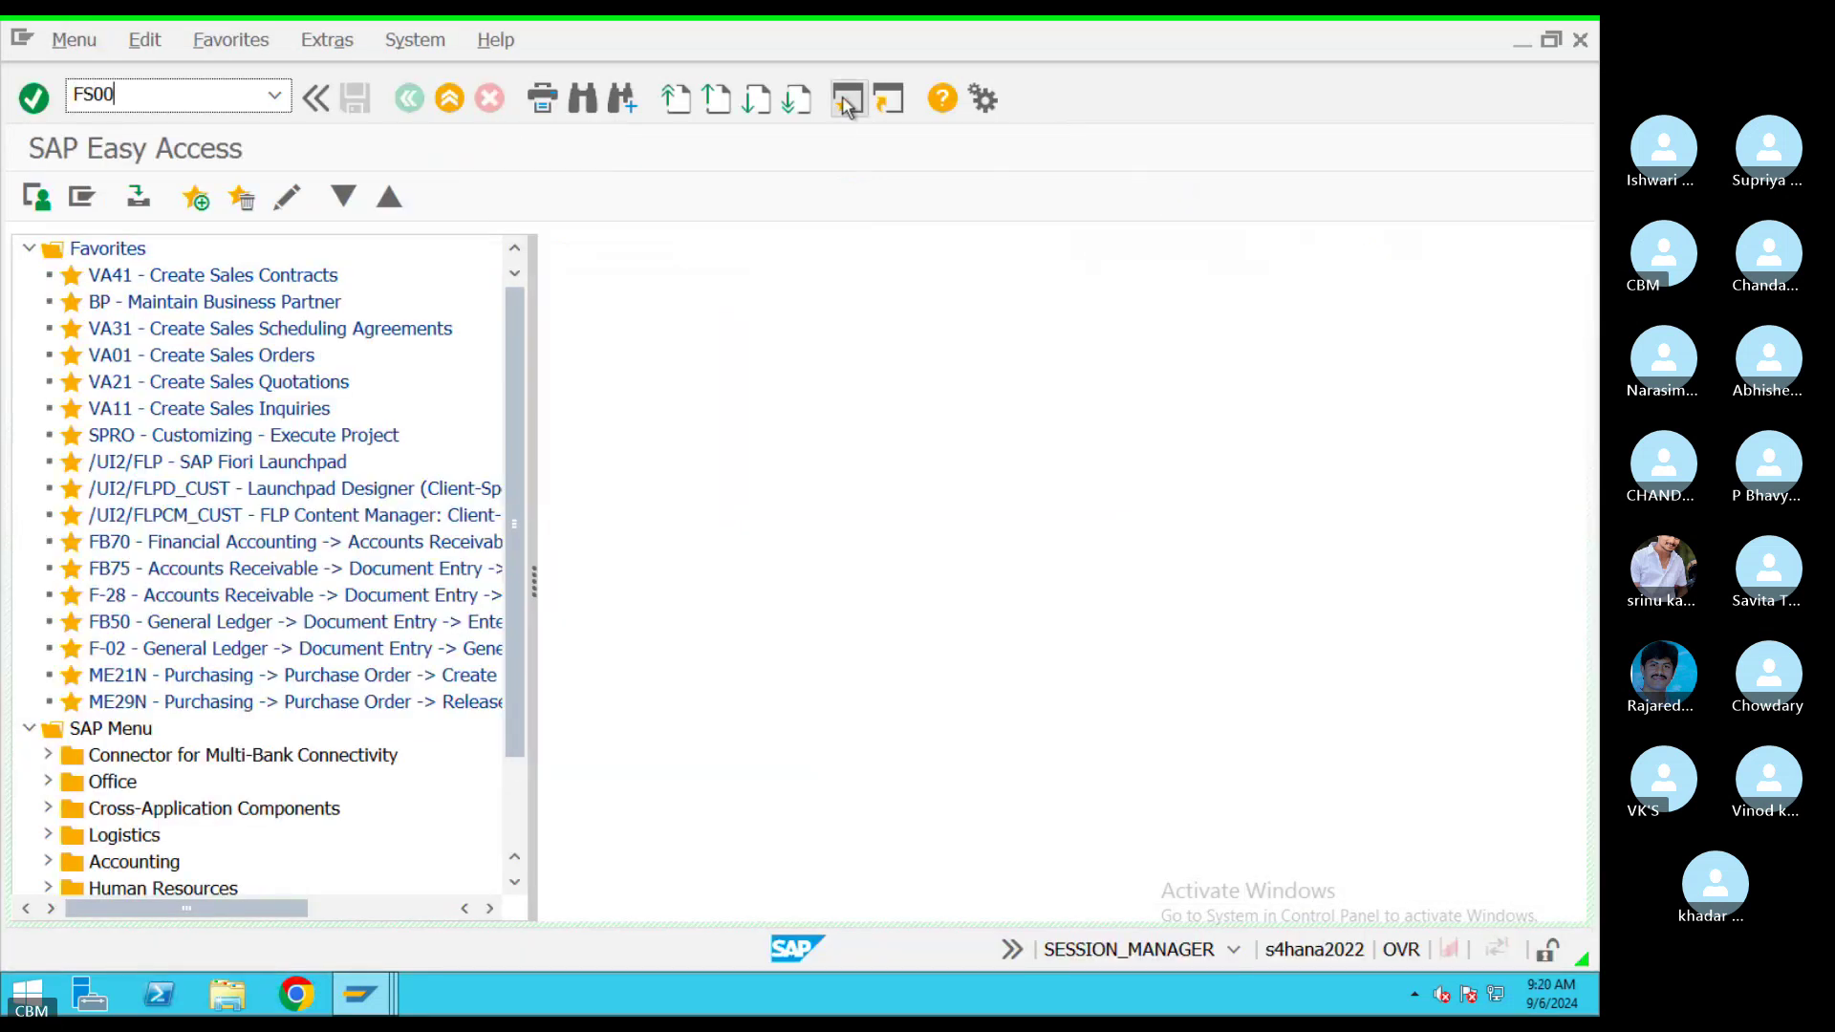
{"action": "key", "text": "Return"}
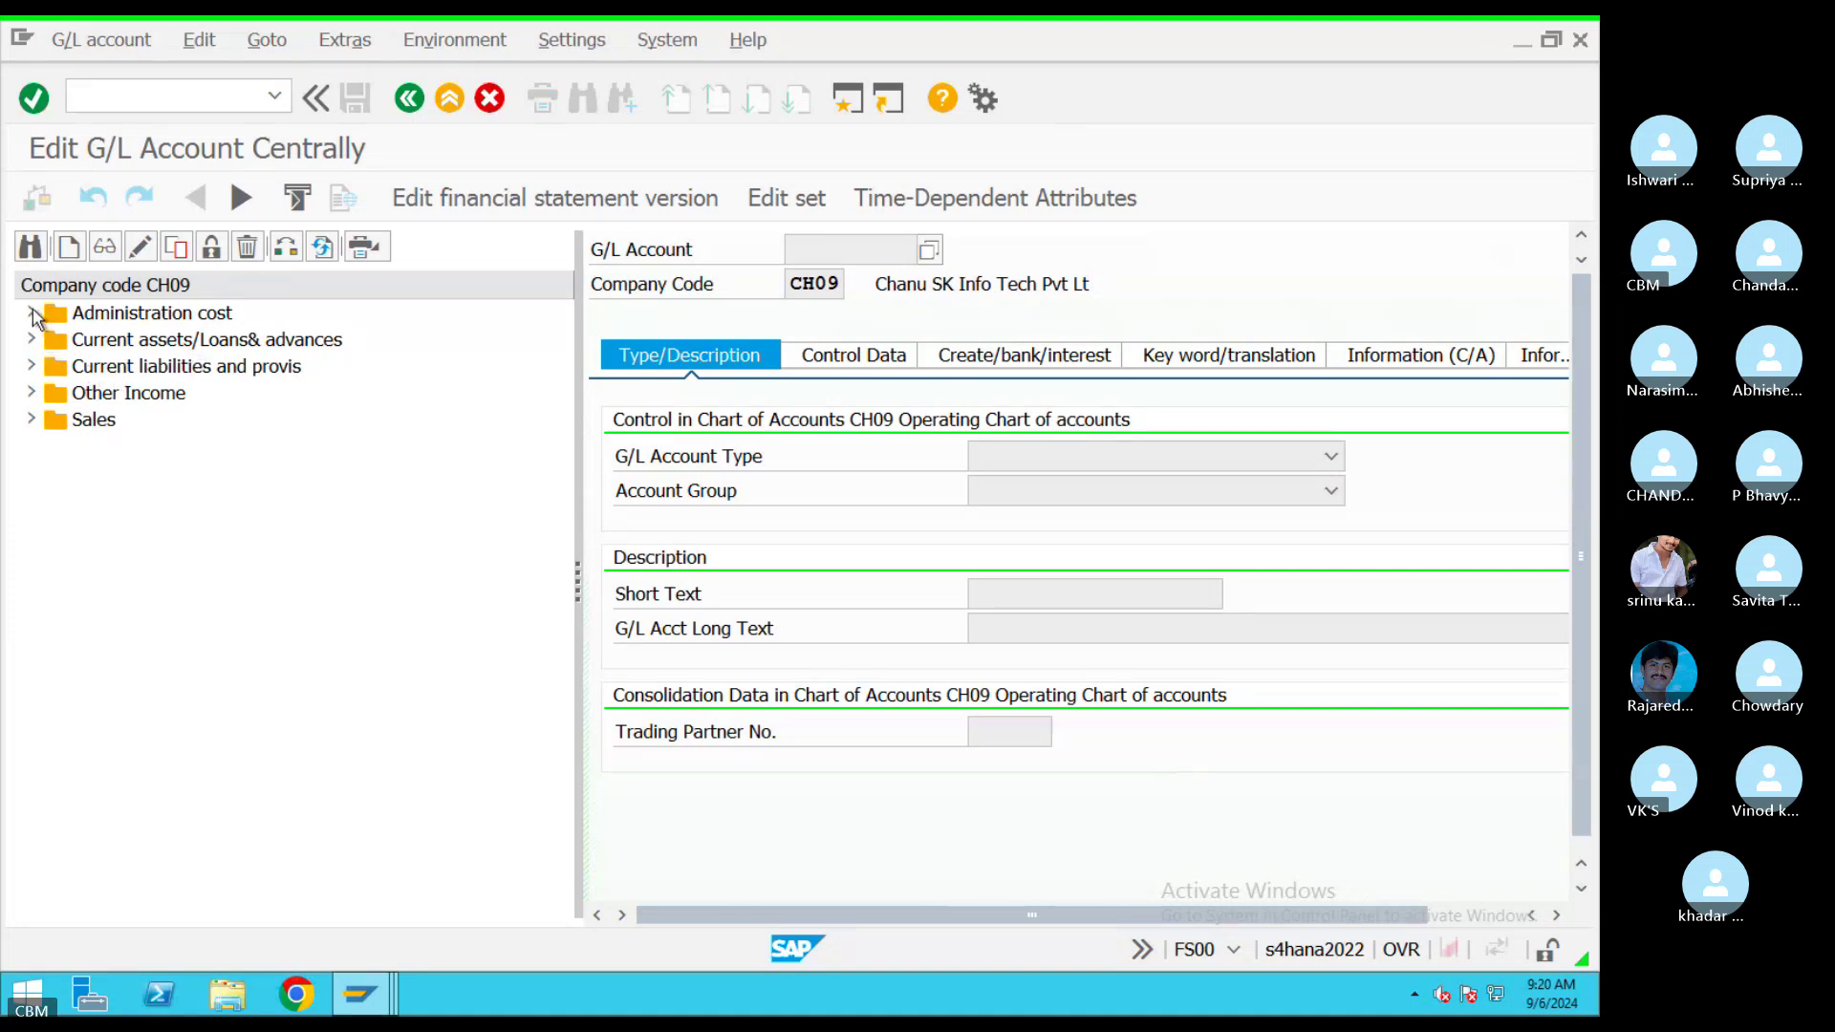
{"action": "left_click", "coordinate": [33, 314]}
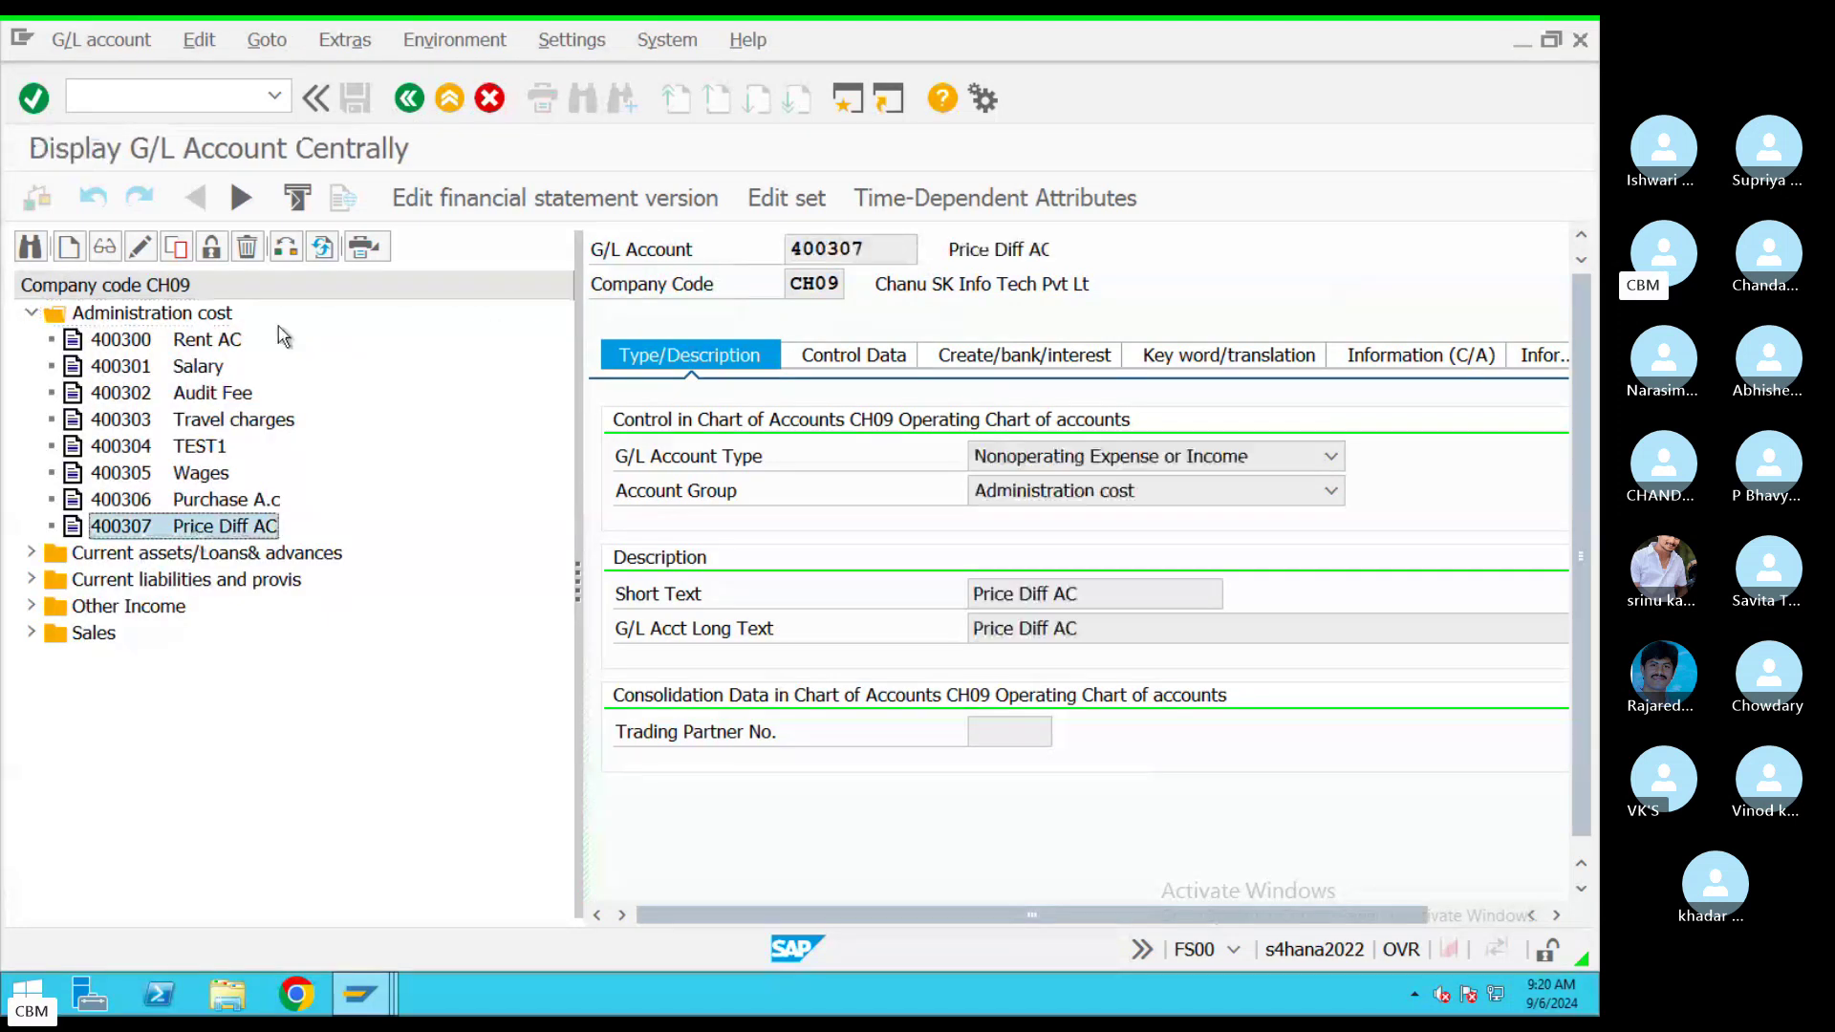
Change the Price Diff AC account's tax category to * (All tax types allowed) and save the account despite the warning
{"action": "left_click", "coordinate": [140, 247]}
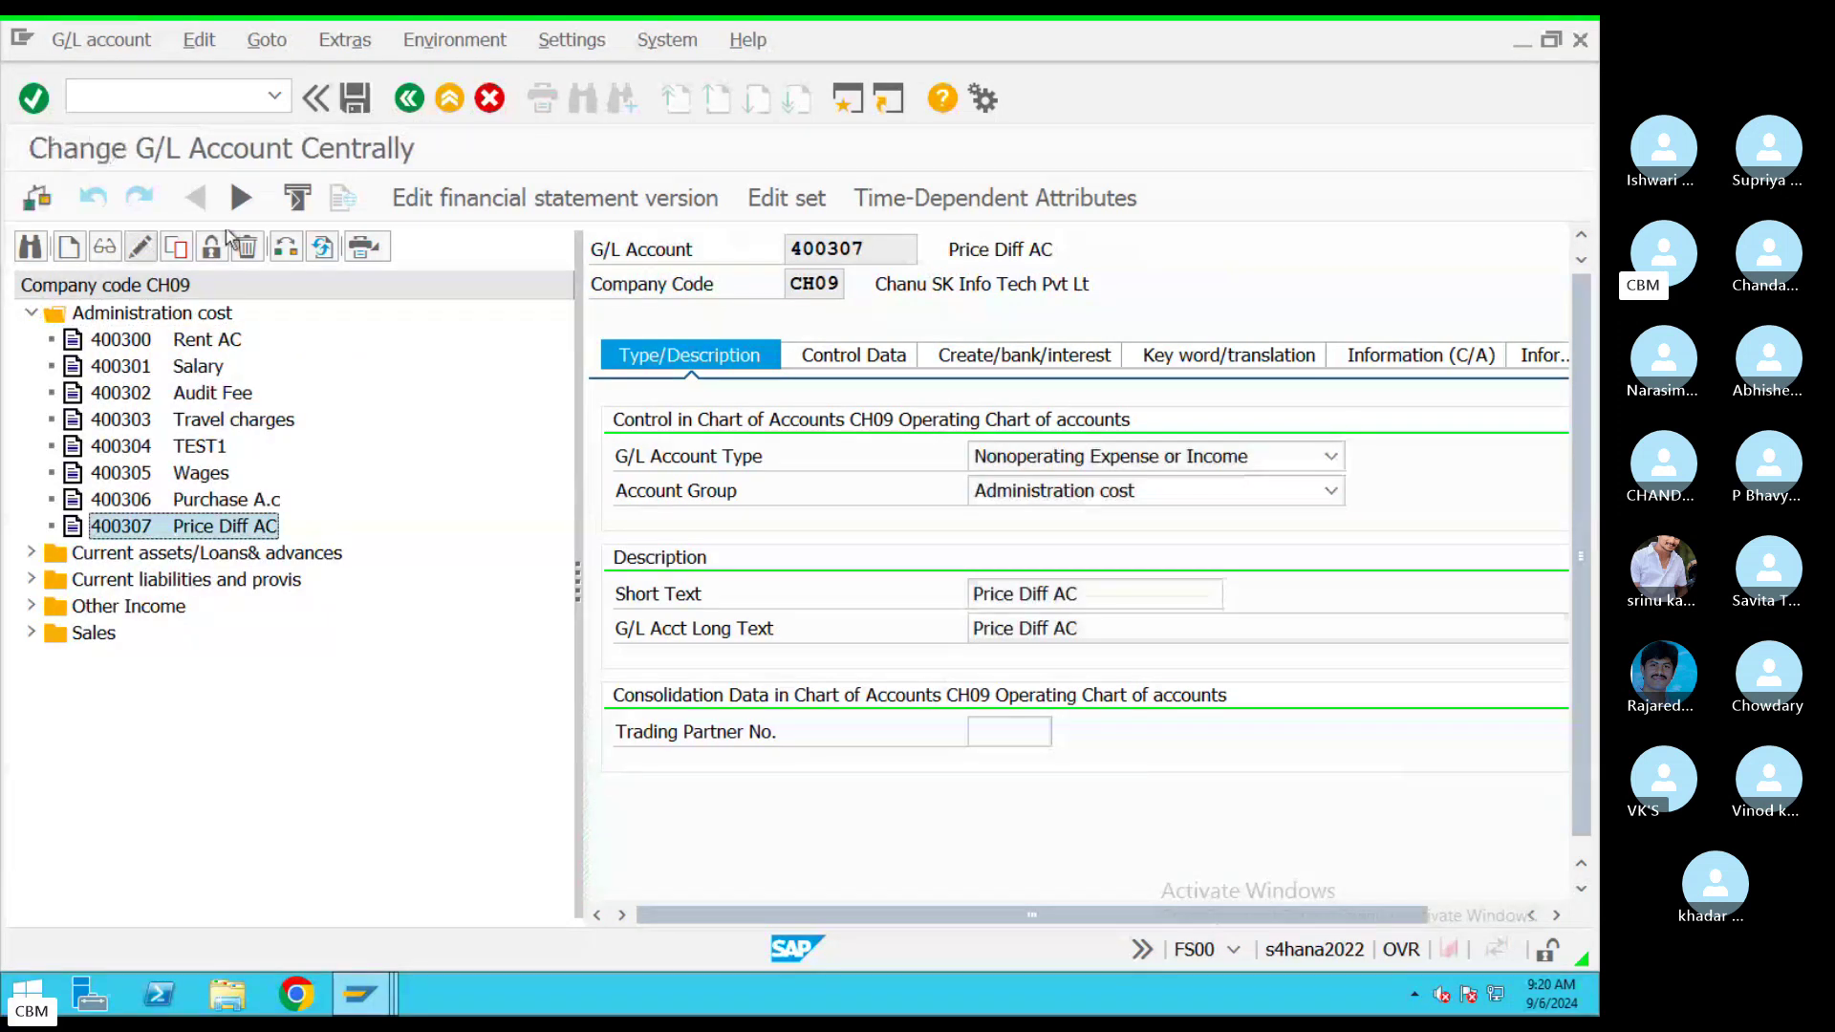
{"action": "left_click", "coordinate": [841, 357]}
{"action": "left_click", "coordinate": [988, 593]}
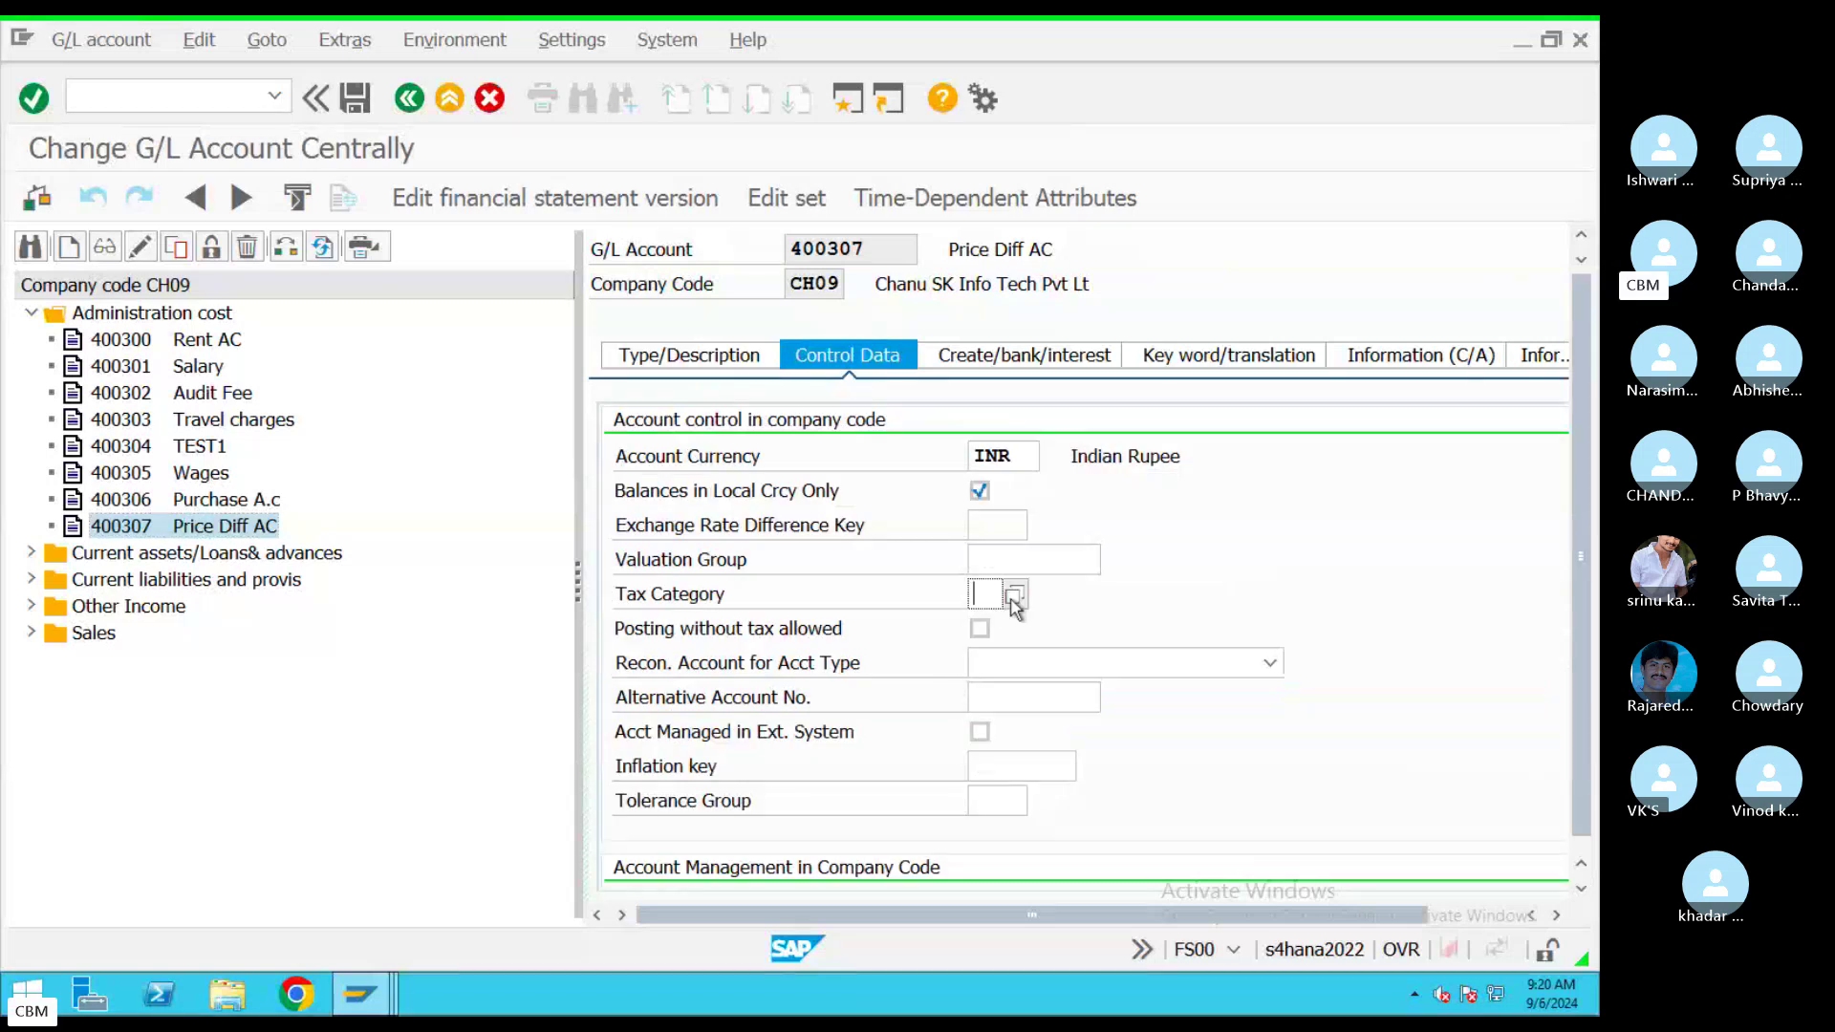
{"action": "left_click", "coordinate": [1013, 598]}
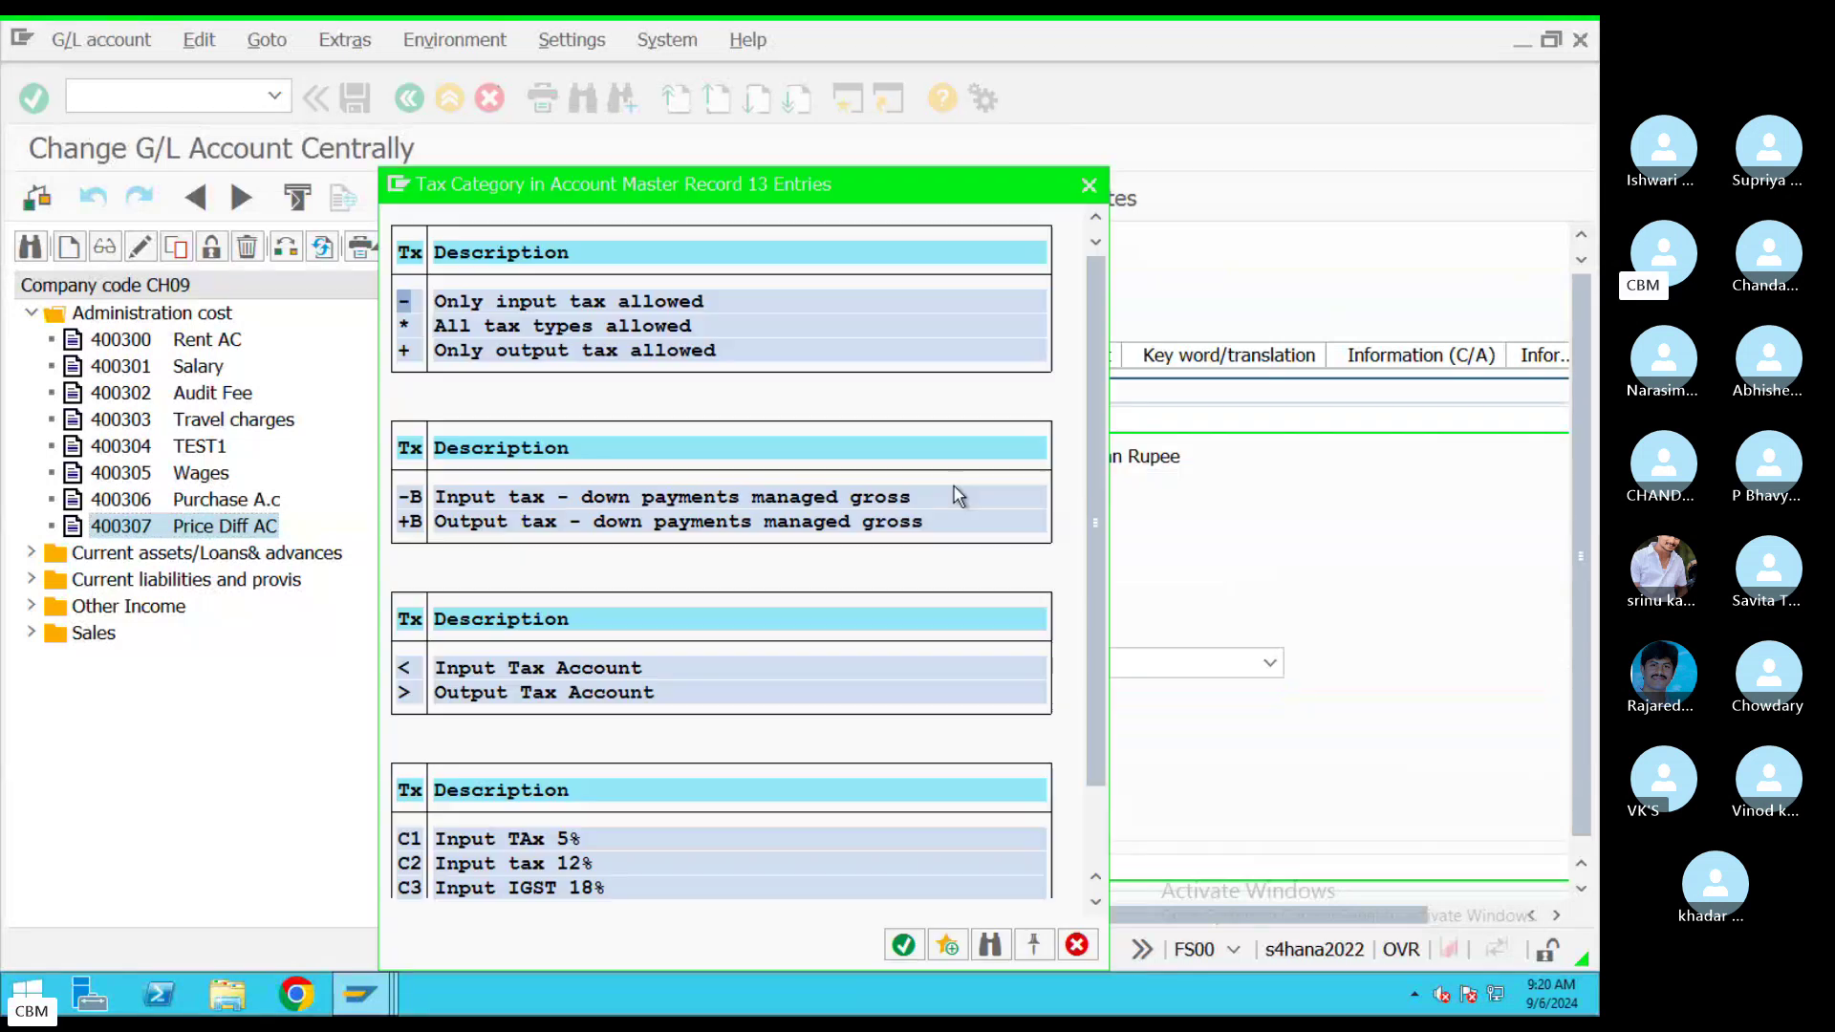
{"action": "double_click", "coordinate": [508, 328]}
{"action": "key", "text": "Return"}
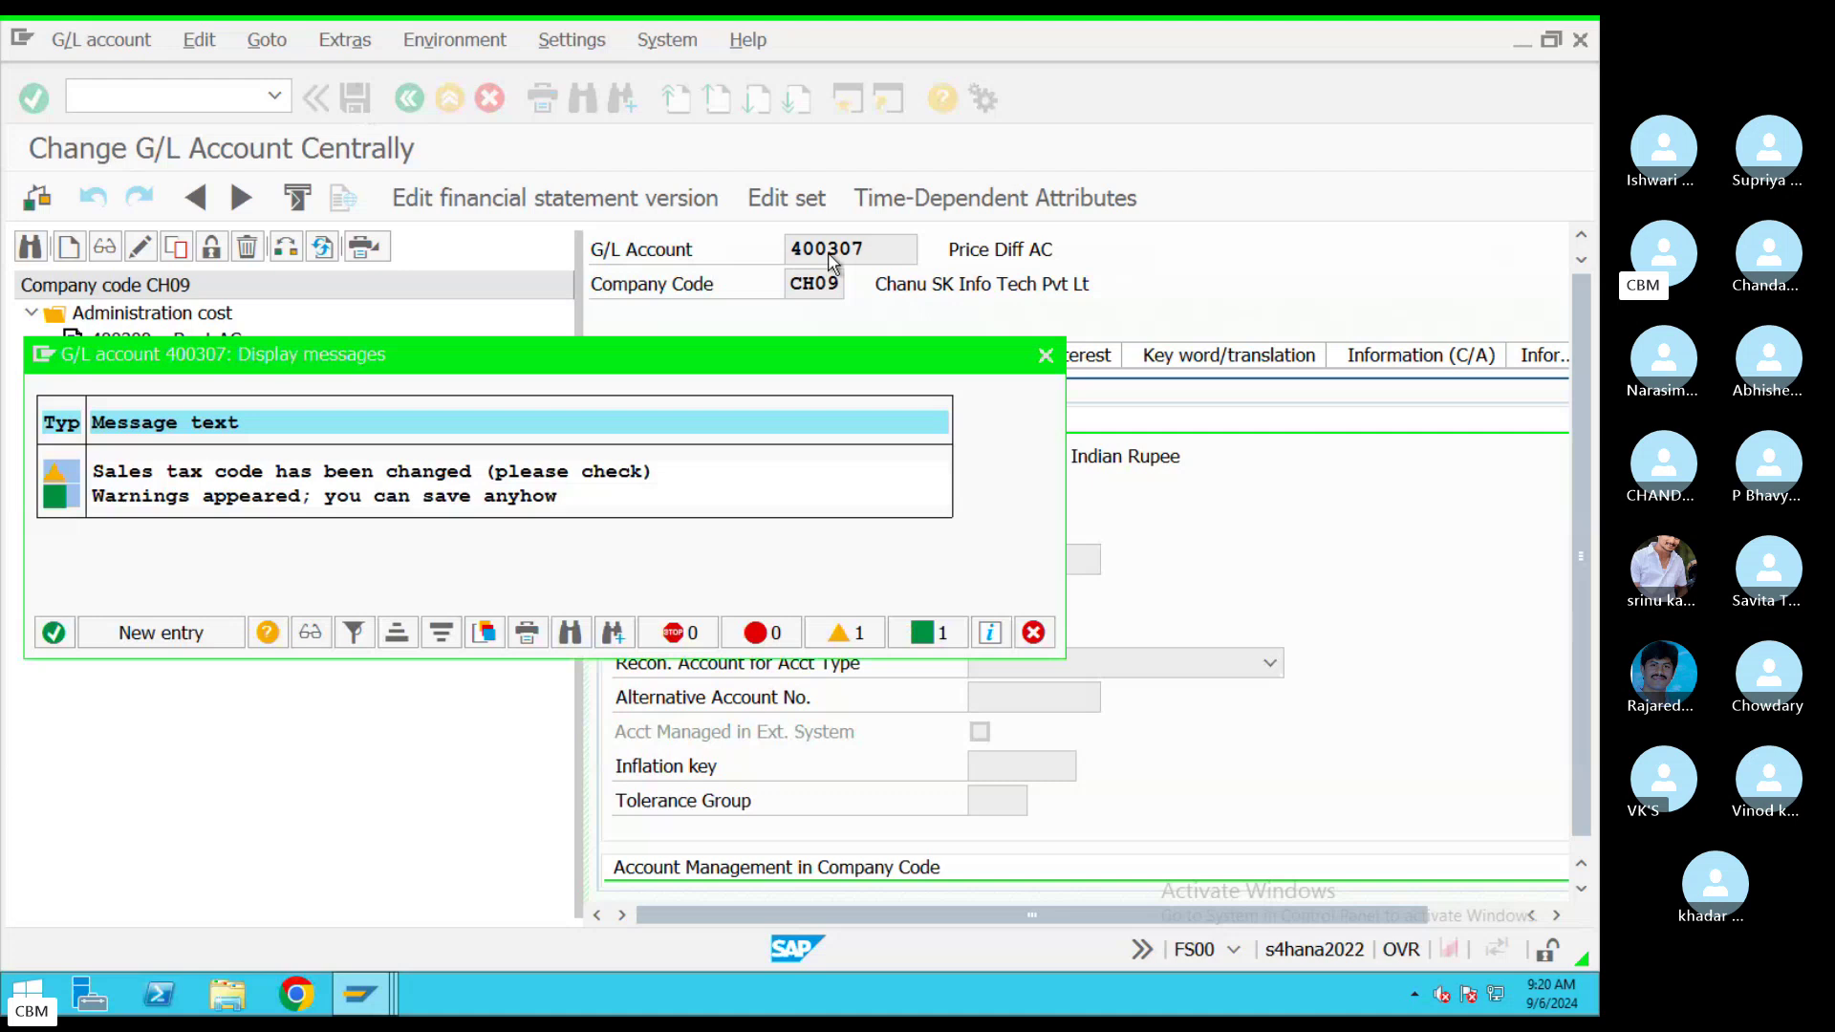
{"action": "left_click", "coordinate": [55, 635]}
Return to the incoming invoice, simulate it, check the GR/IR Clearing and Price Diff AC amounts, and post it
{"action": "mouse_move", "coordinate": [359, 994]}
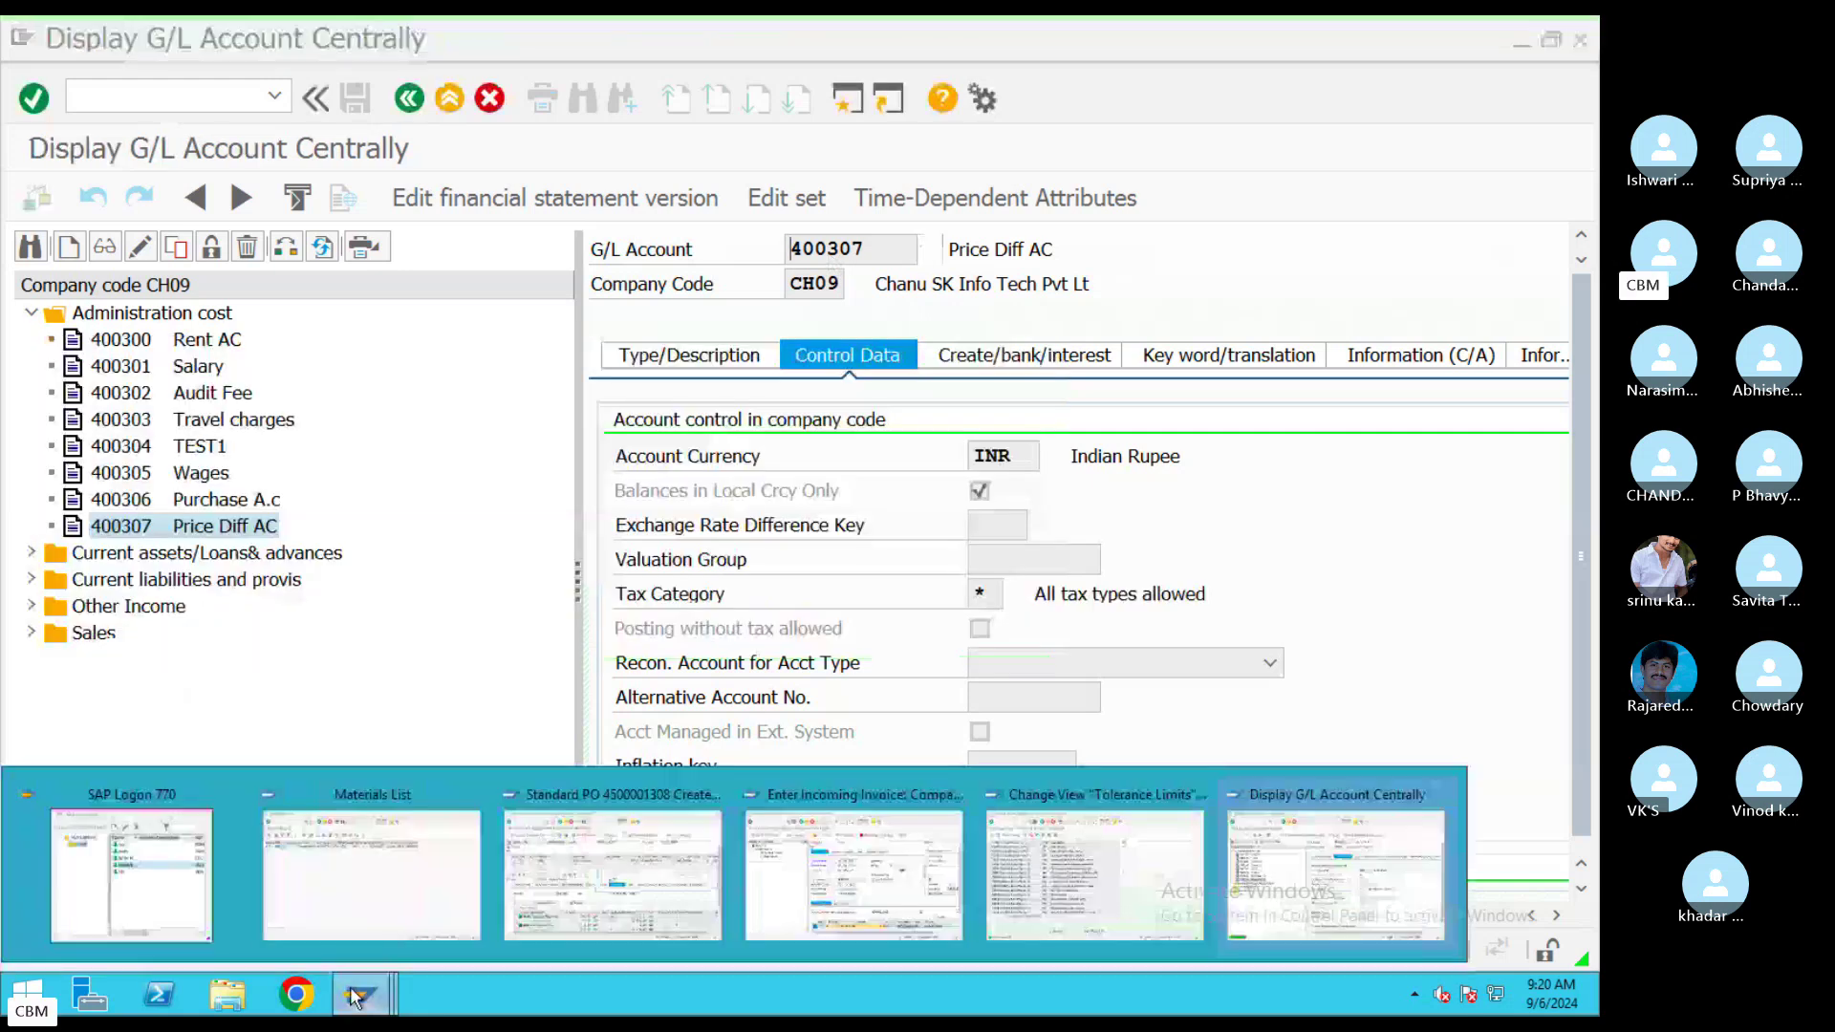
{"action": "mouse_move", "coordinate": [827, 908]}
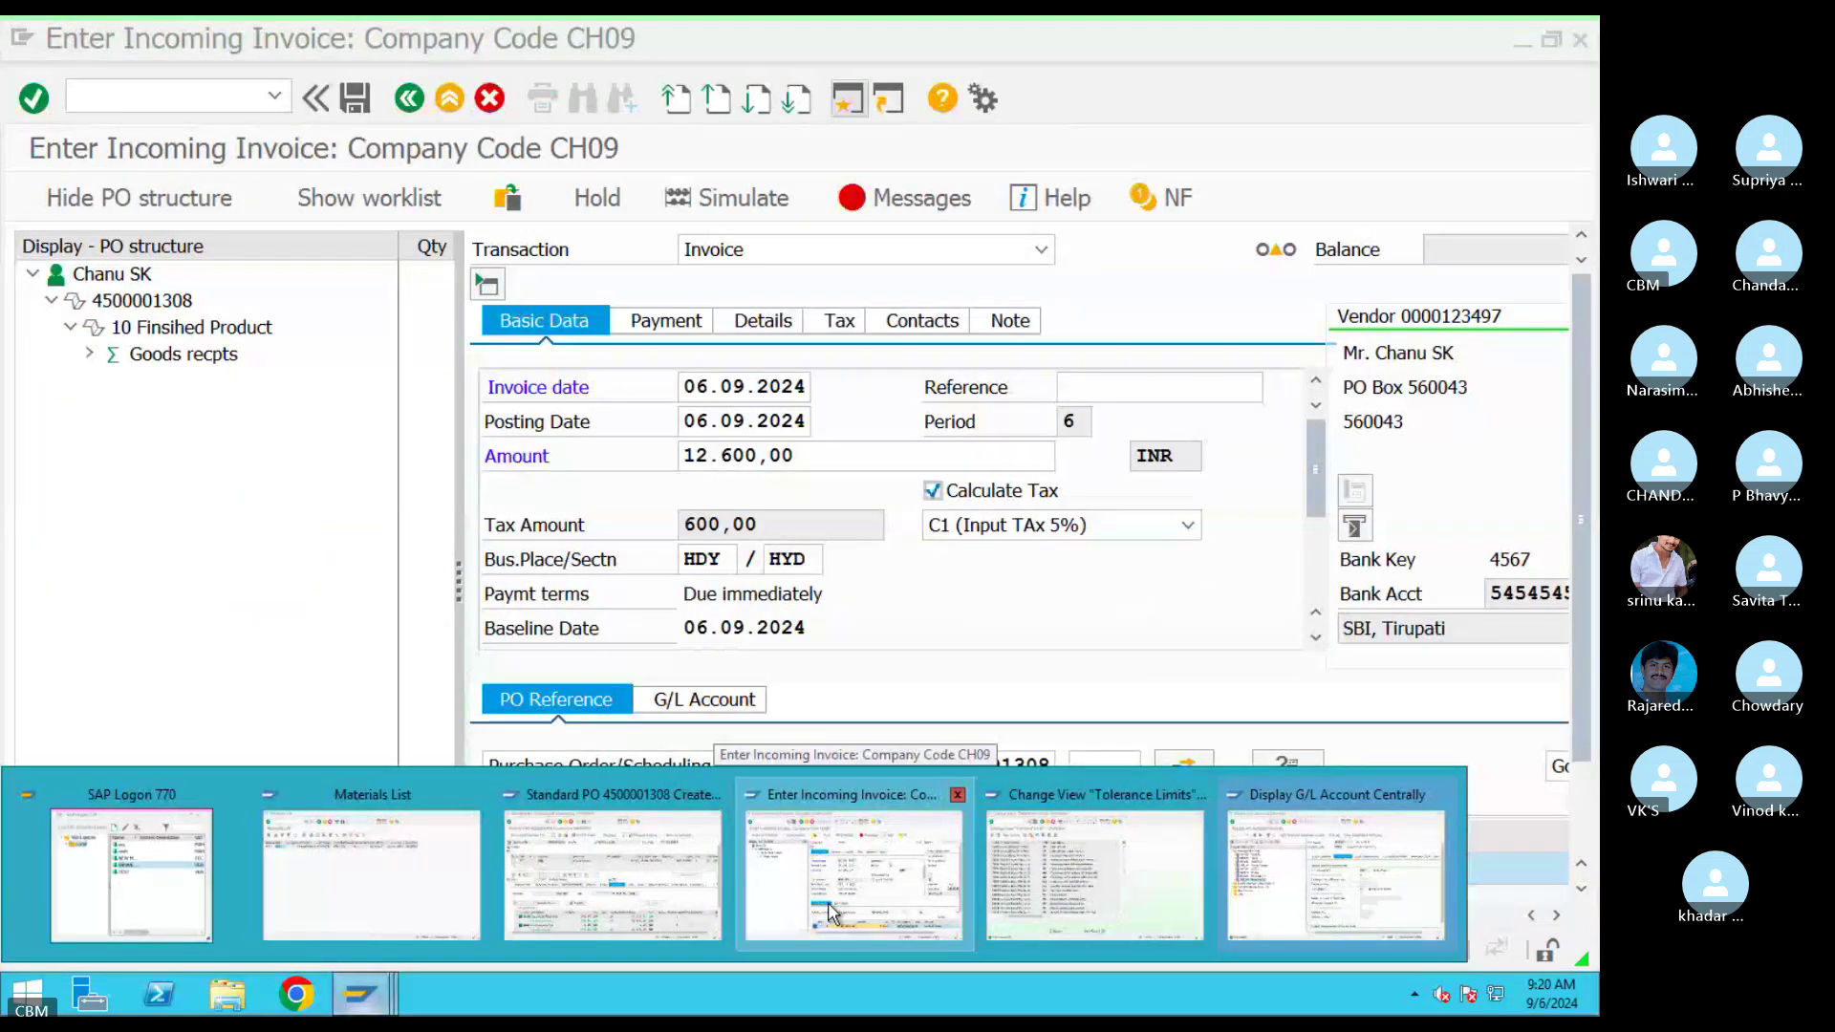
{"action": "left_click", "coordinate": [832, 913]}
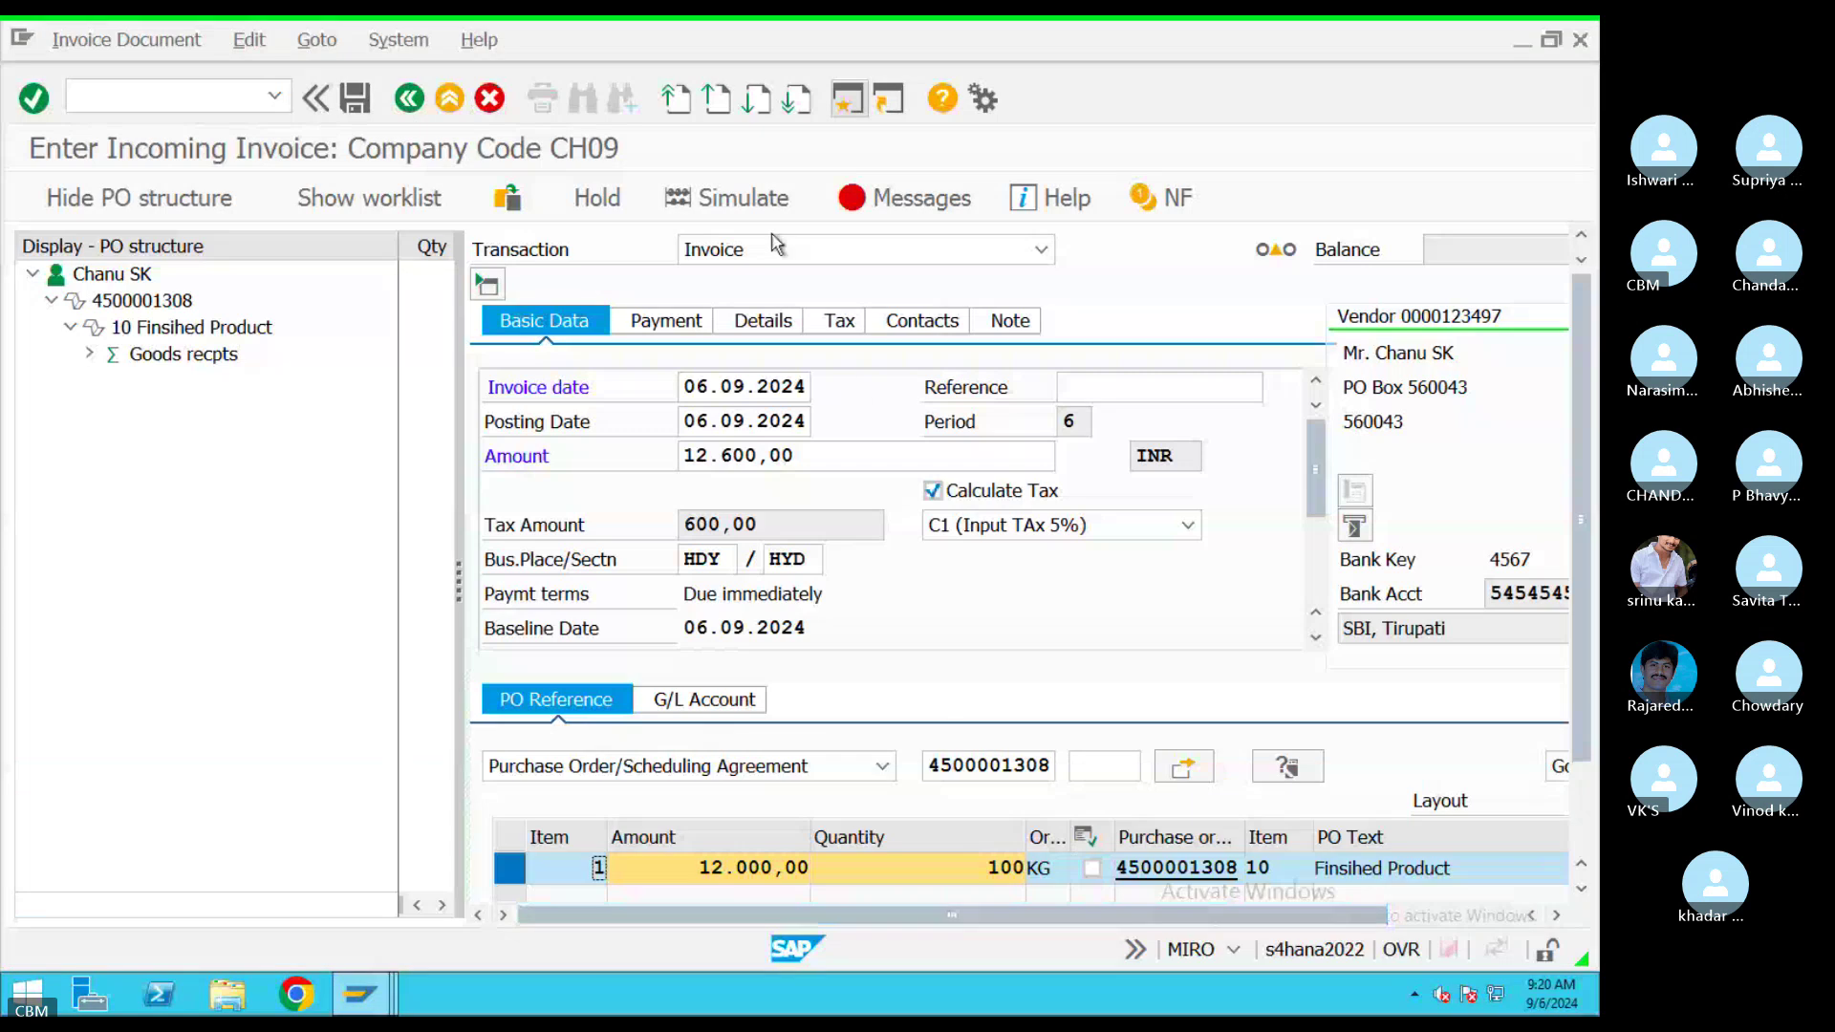
{"action": "left_click", "coordinate": [755, 196]}
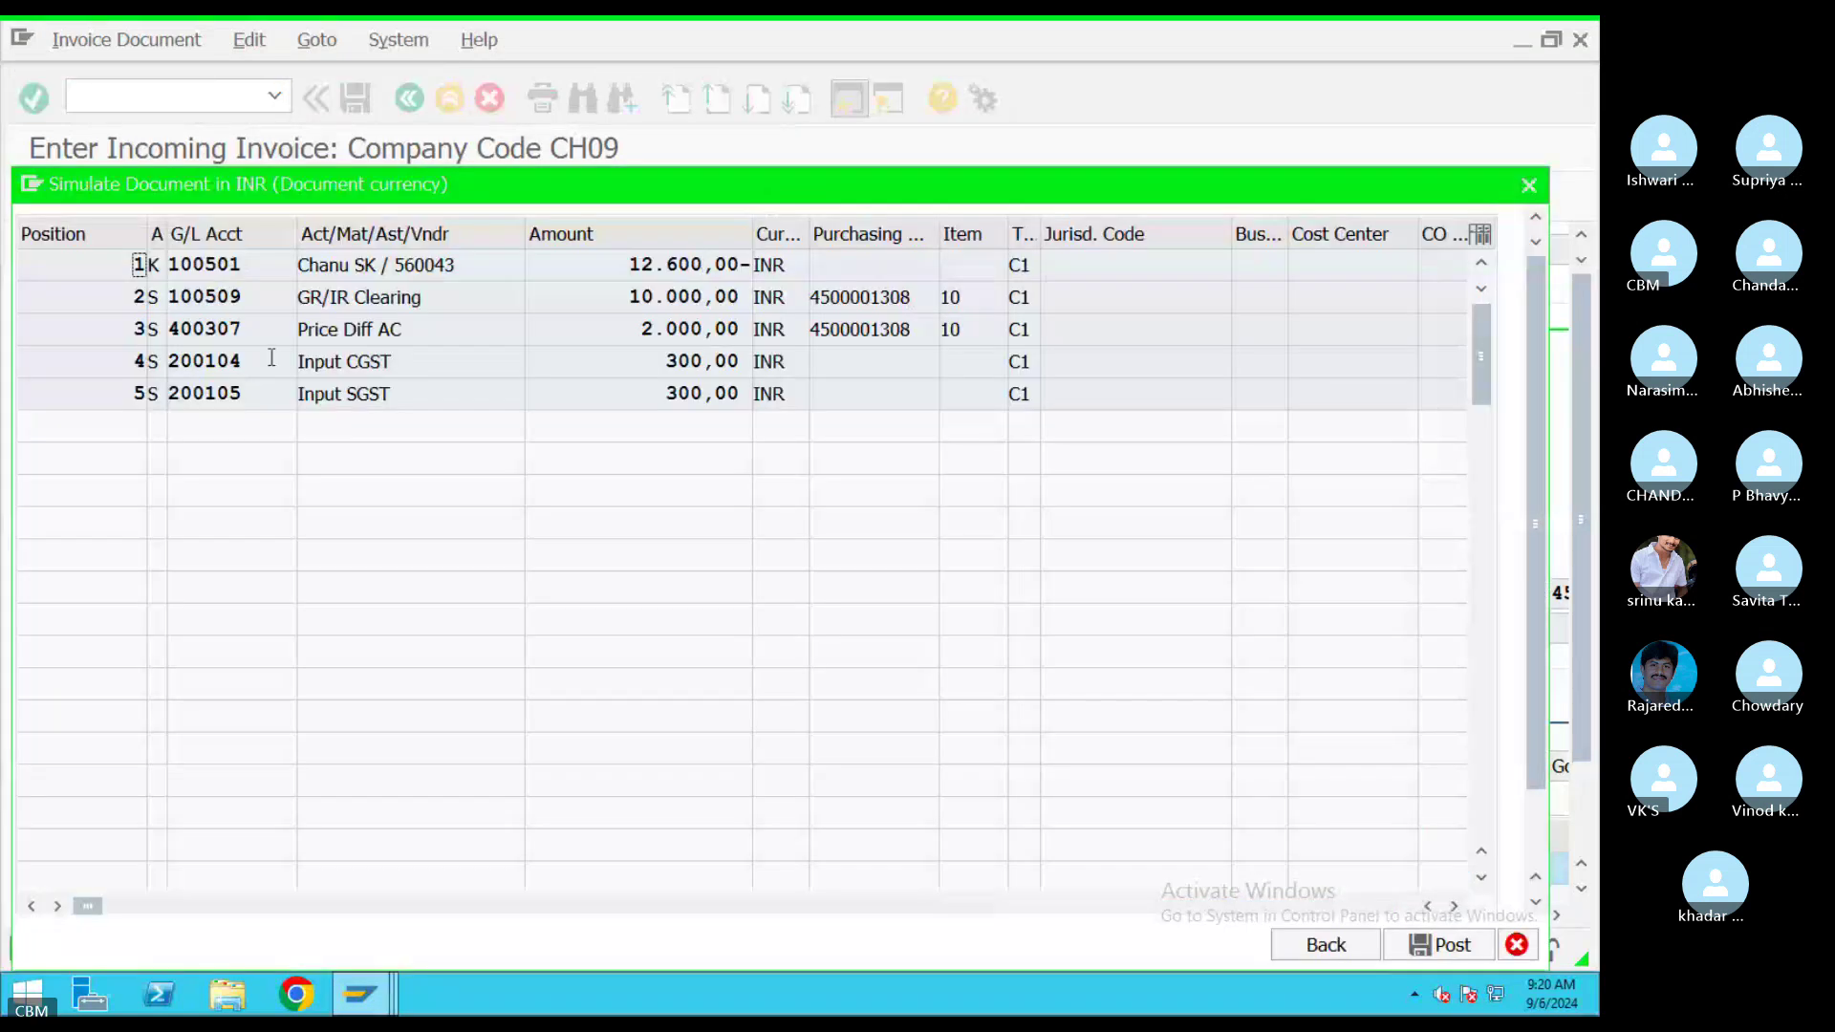
{"action": "left_click_drag", "start_coordinate": [435, 331], "coordinate": [272, 331]}
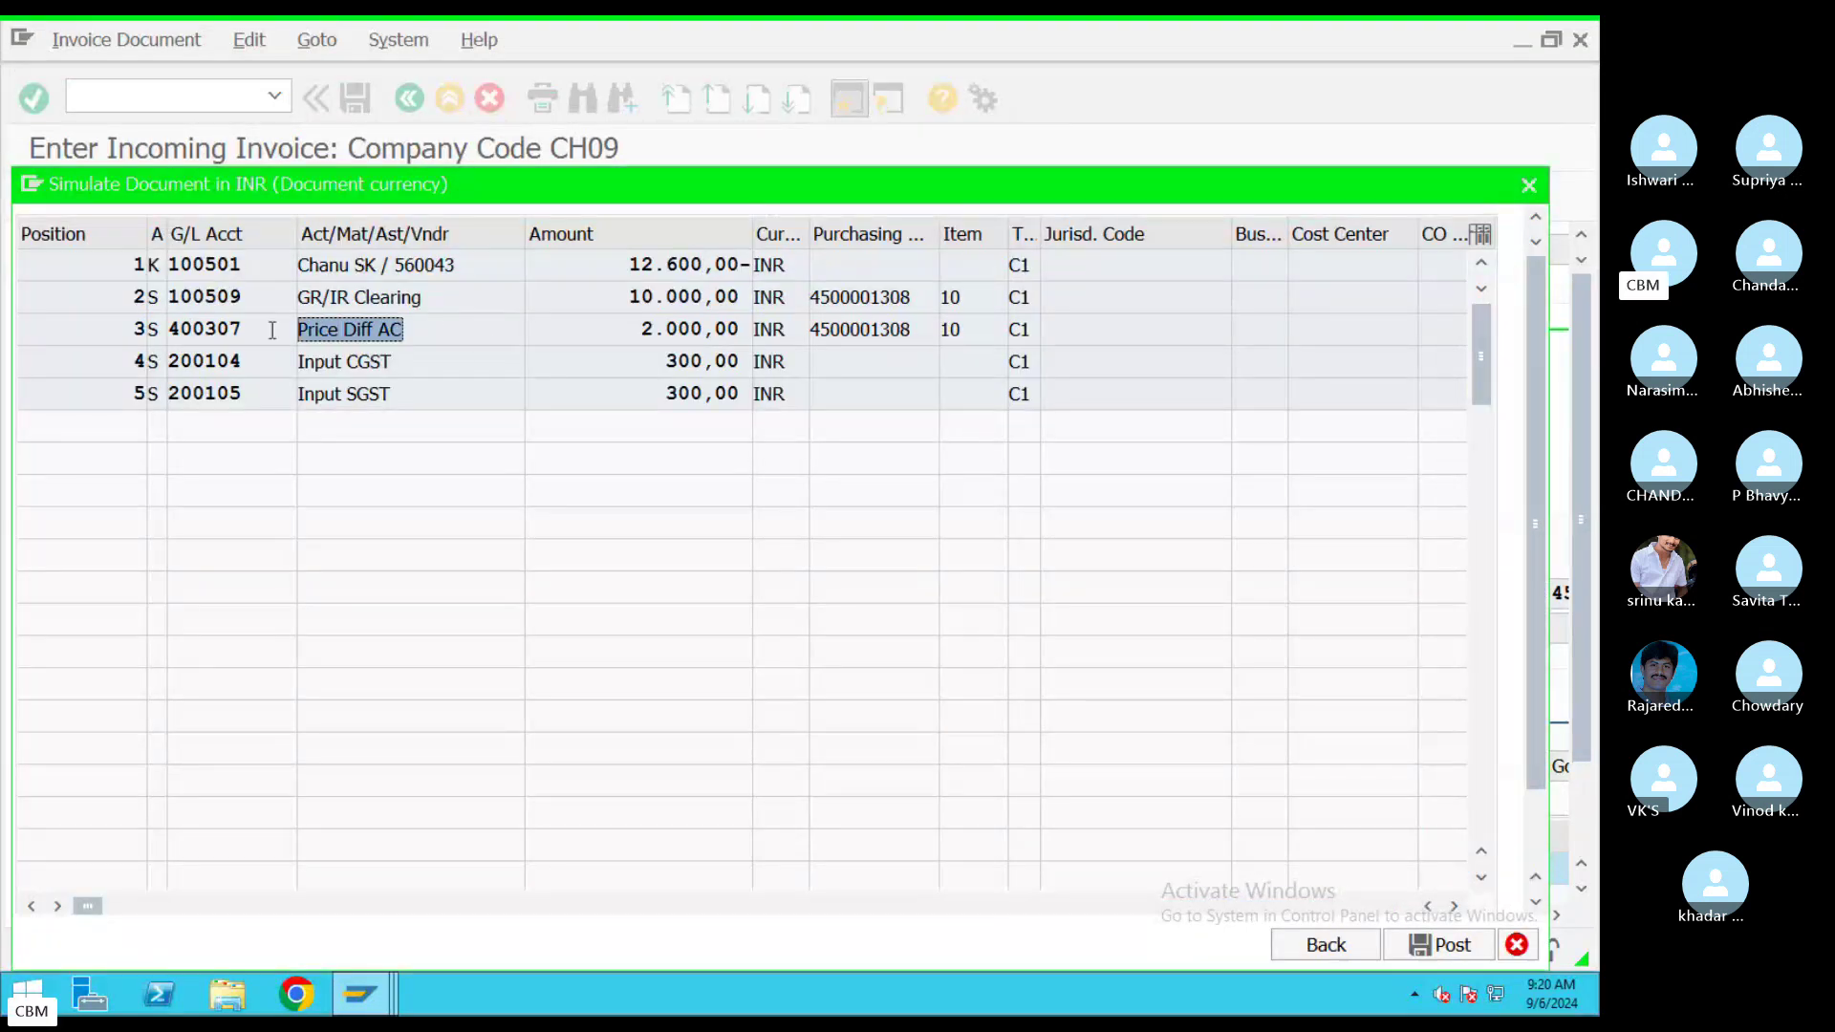
{"action": "left_click_drag", "start_coordinate": [629, 297], "coordinate": [755, 298]}
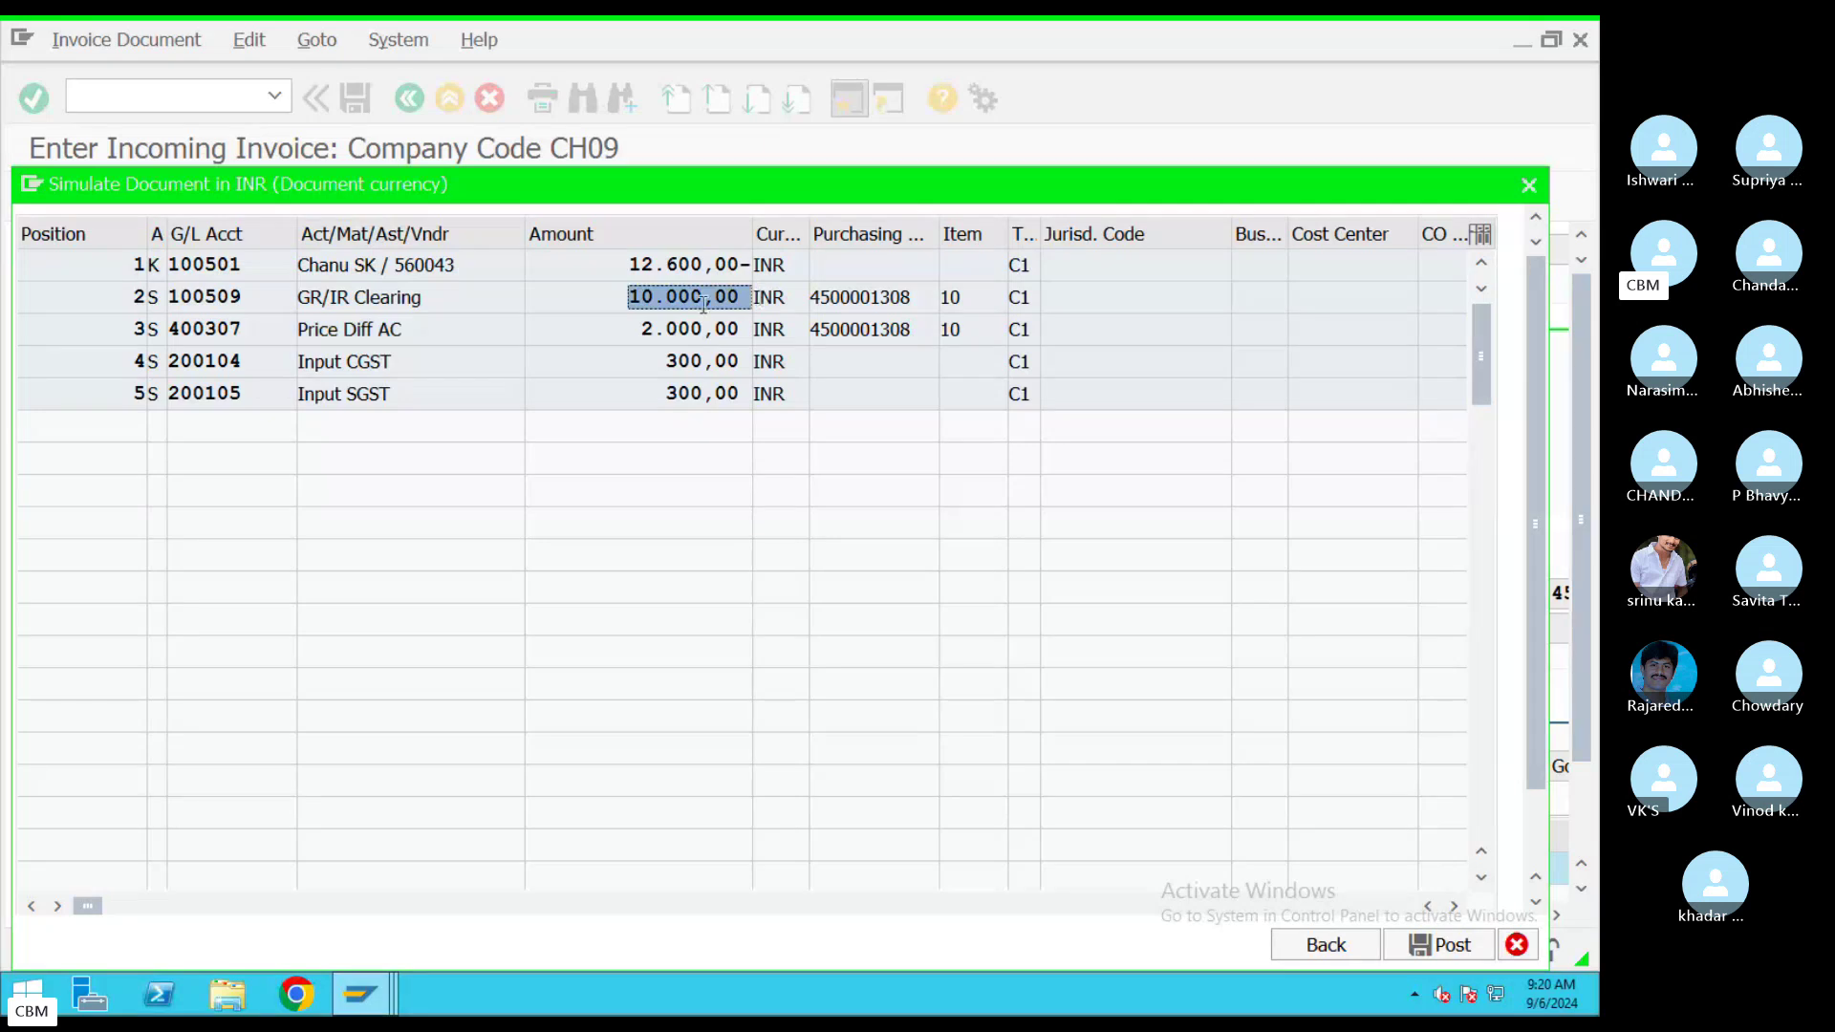
{"action": "left_click_drag", "start_coordinate": [629, 330], "coordinate": [796, 341]}
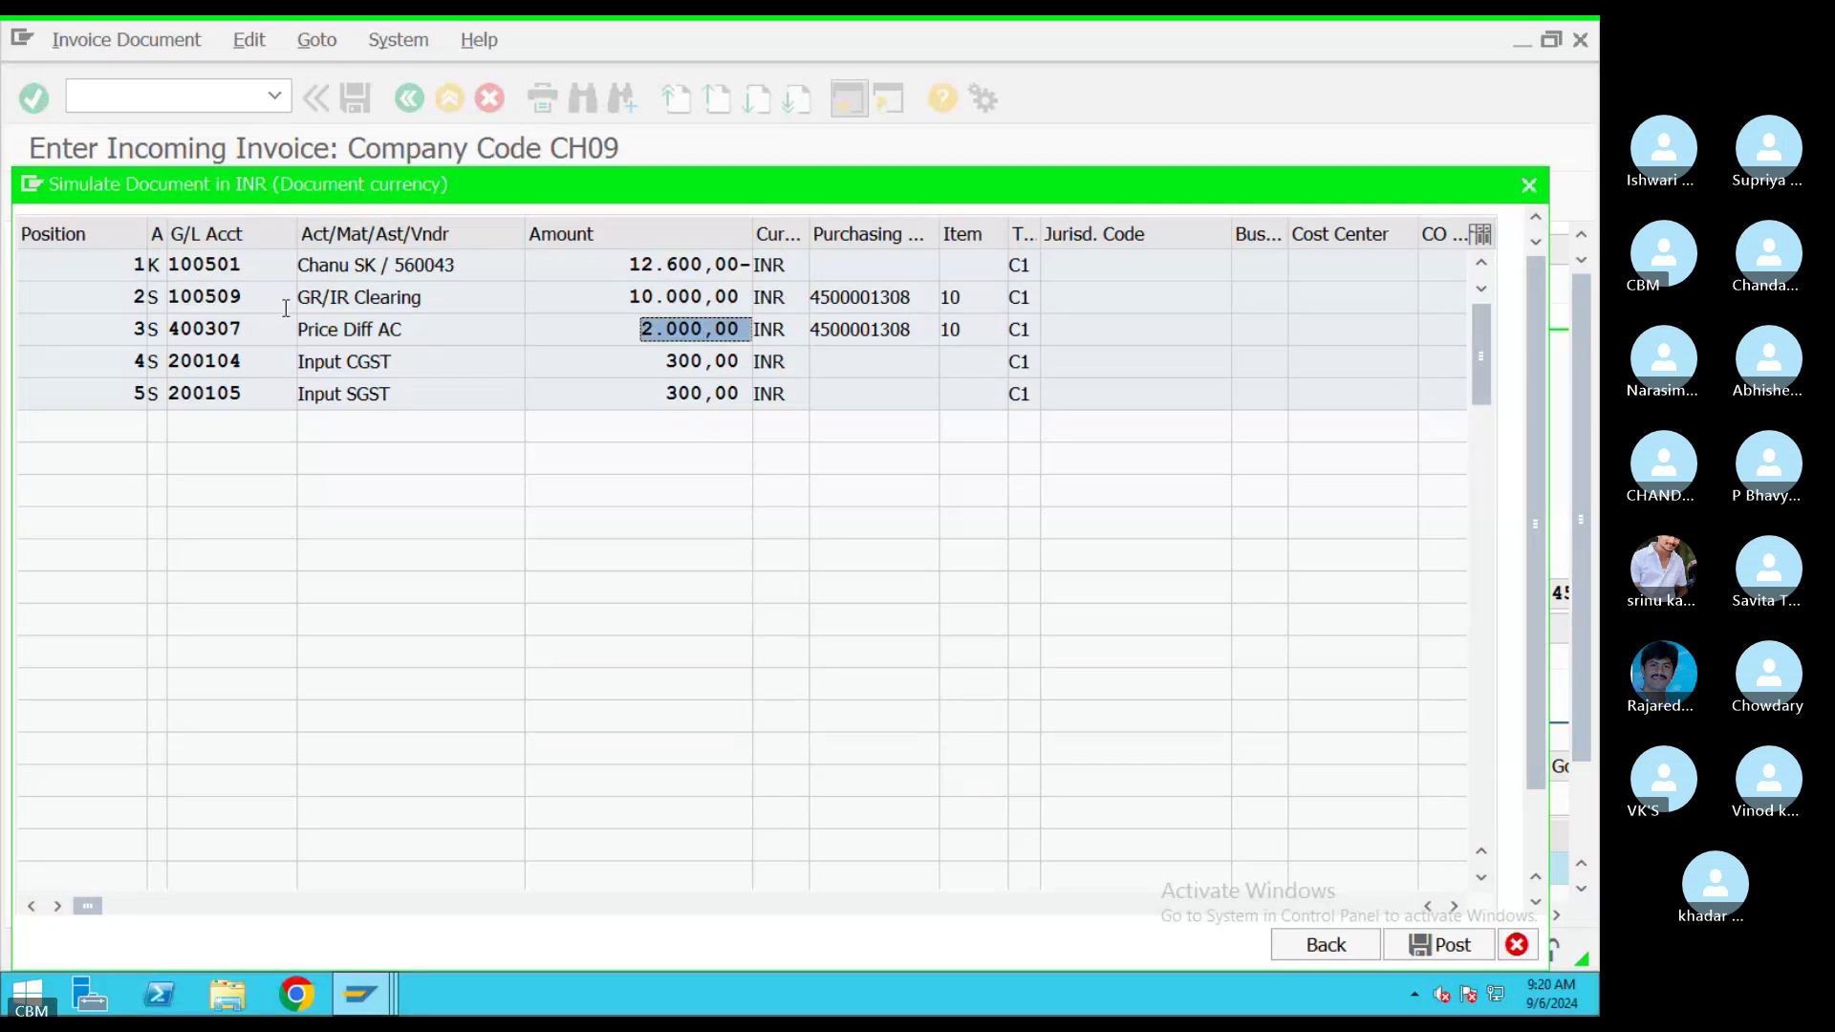
{"action": "left_click", "coordinate": [1441, 941]}
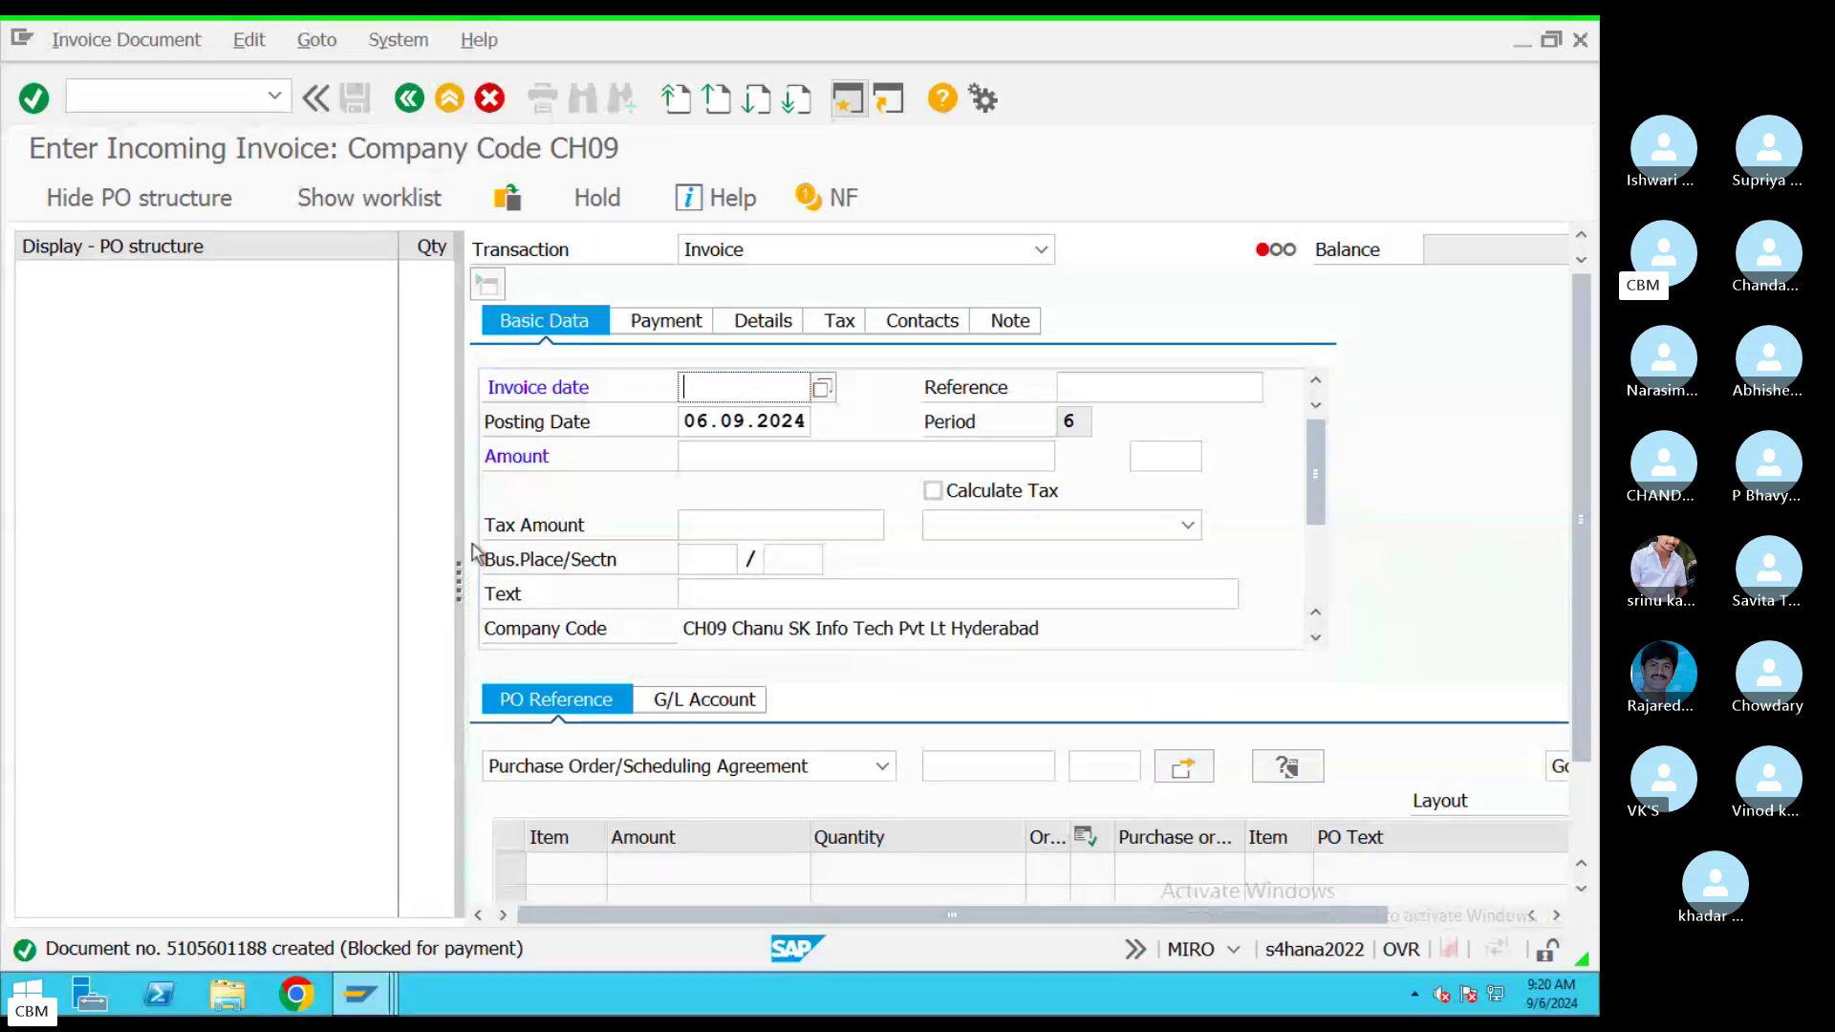
Display the posted invoice in MIR4 and open its follow-on accounting document
{"action": "left_click", "coordinate": [461, 97]}
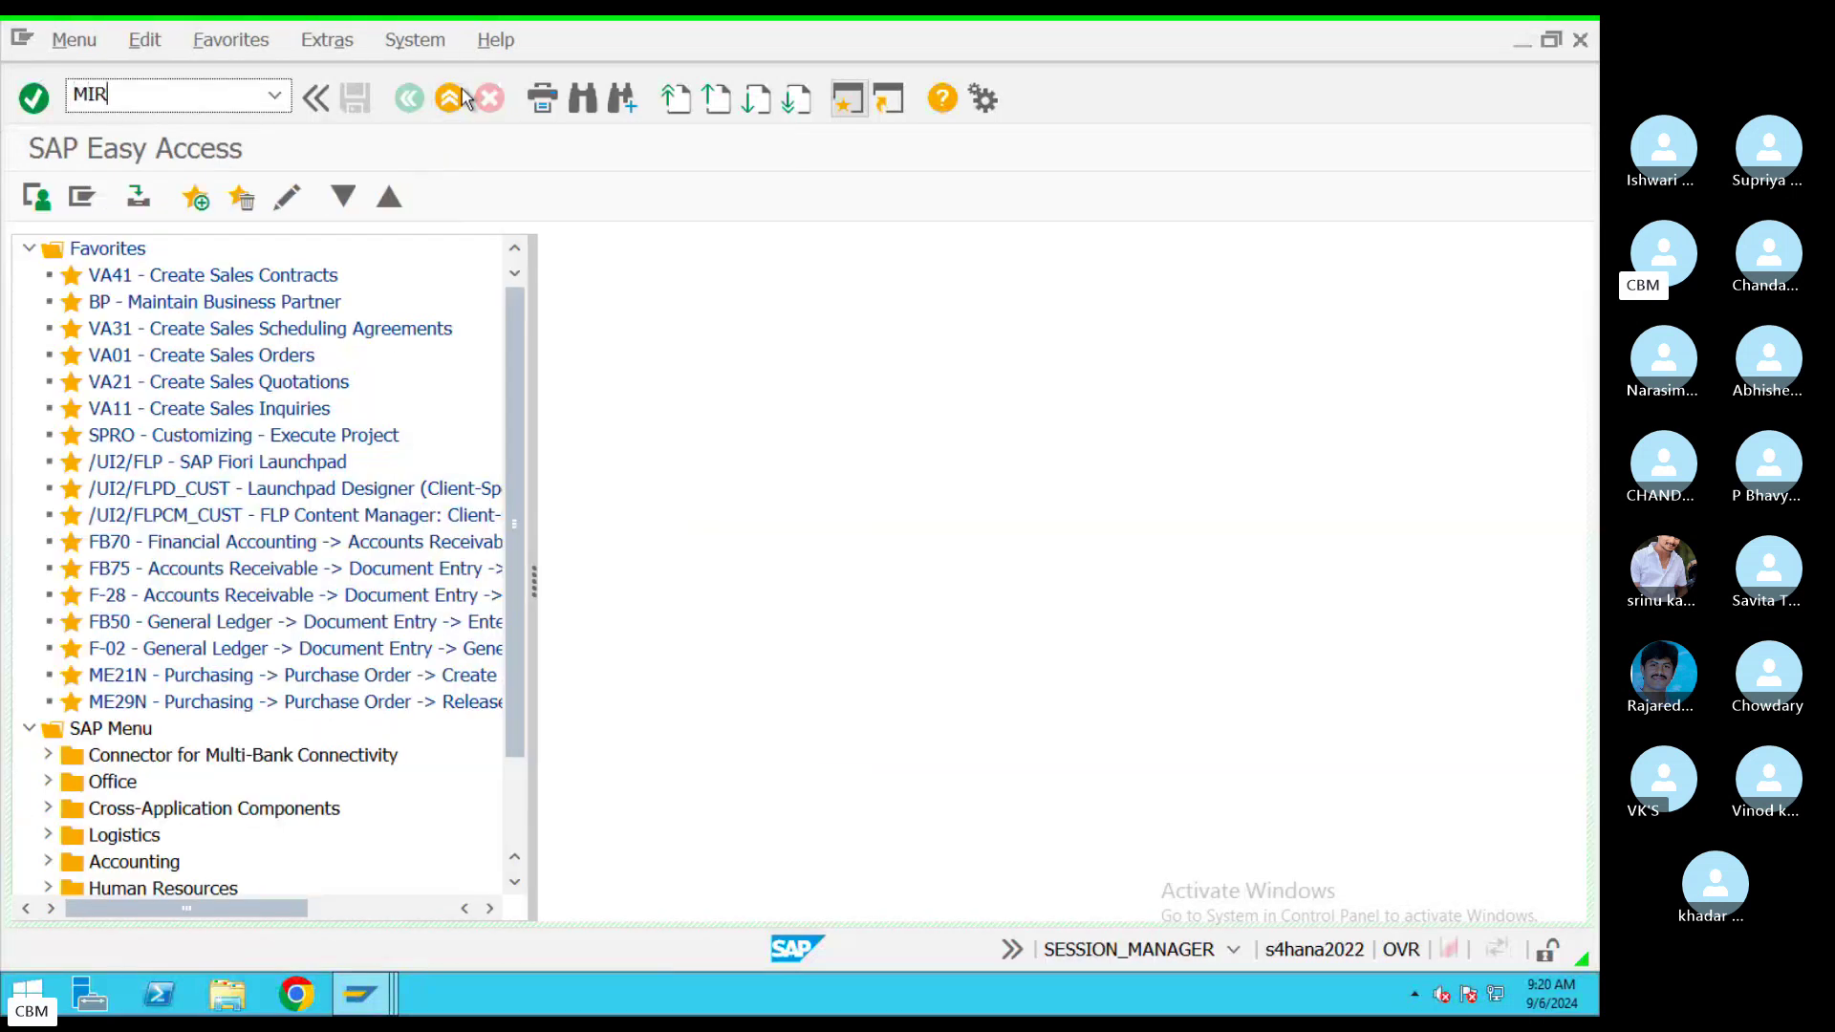
{"action": "type", "text": "MIR4"}
{"action": "key", "text": "Return"}
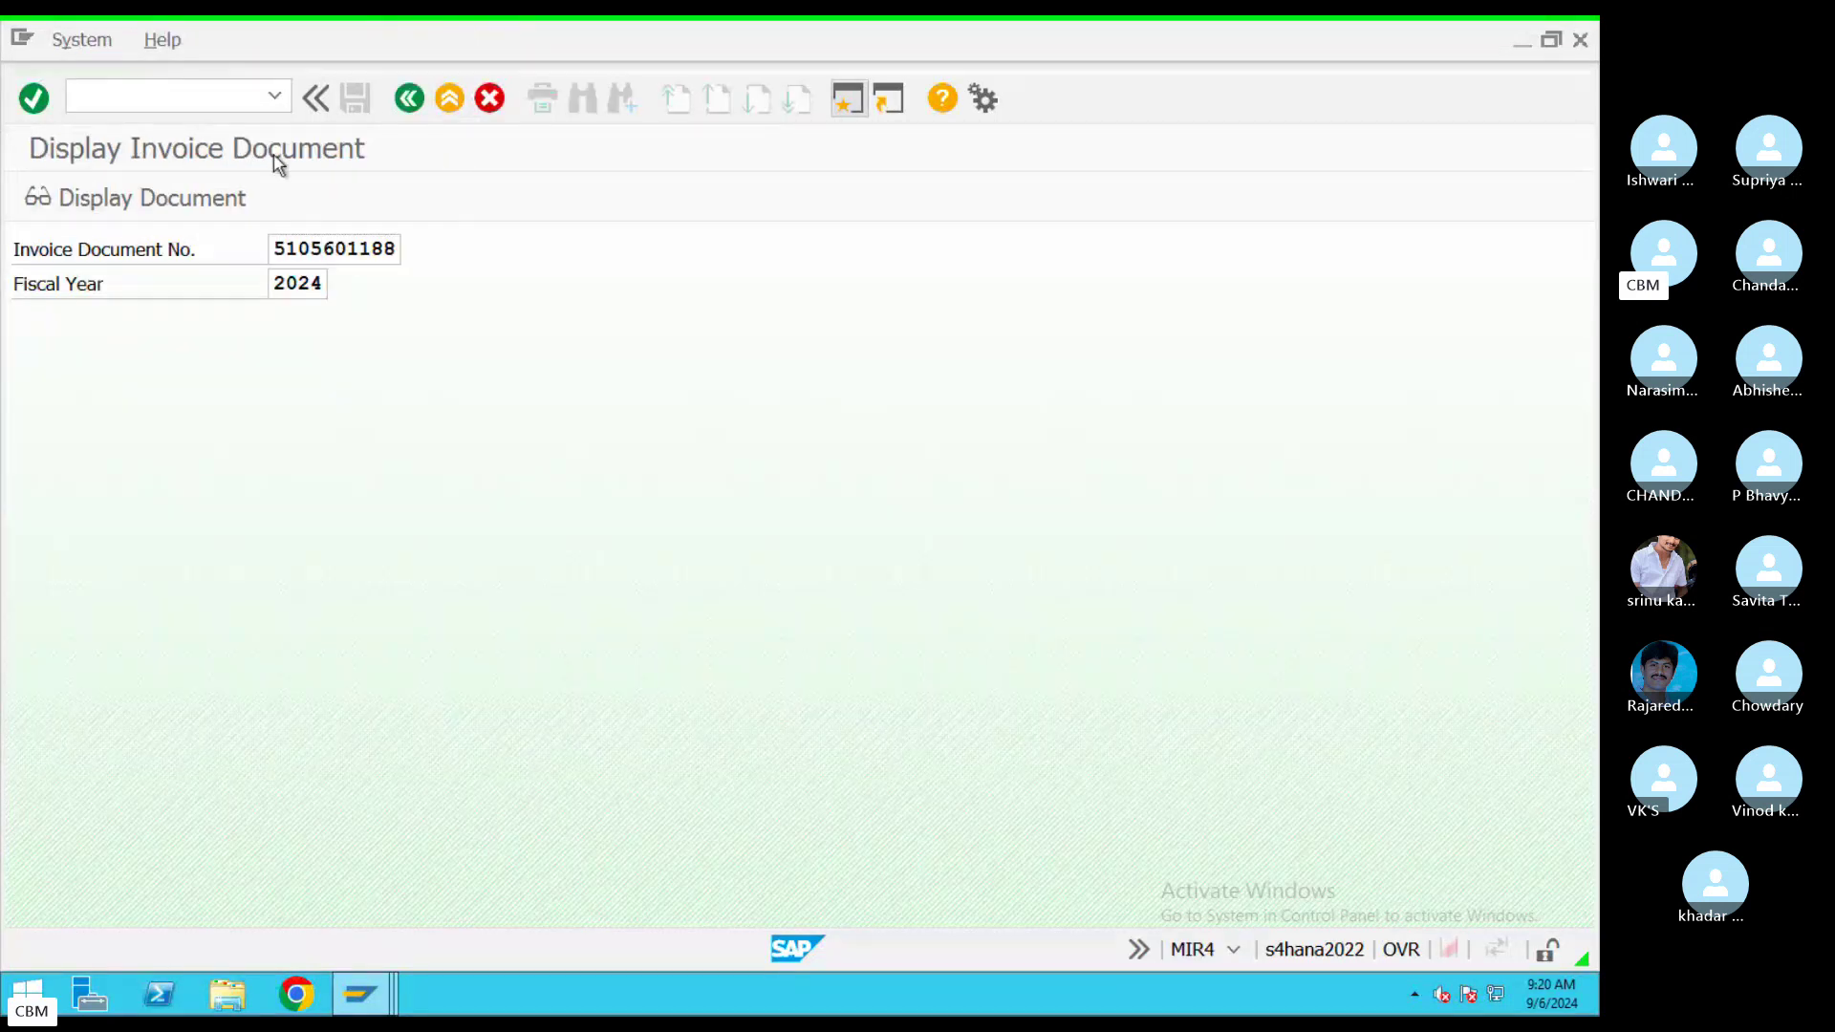
{"action": "key", "text": "Return"}
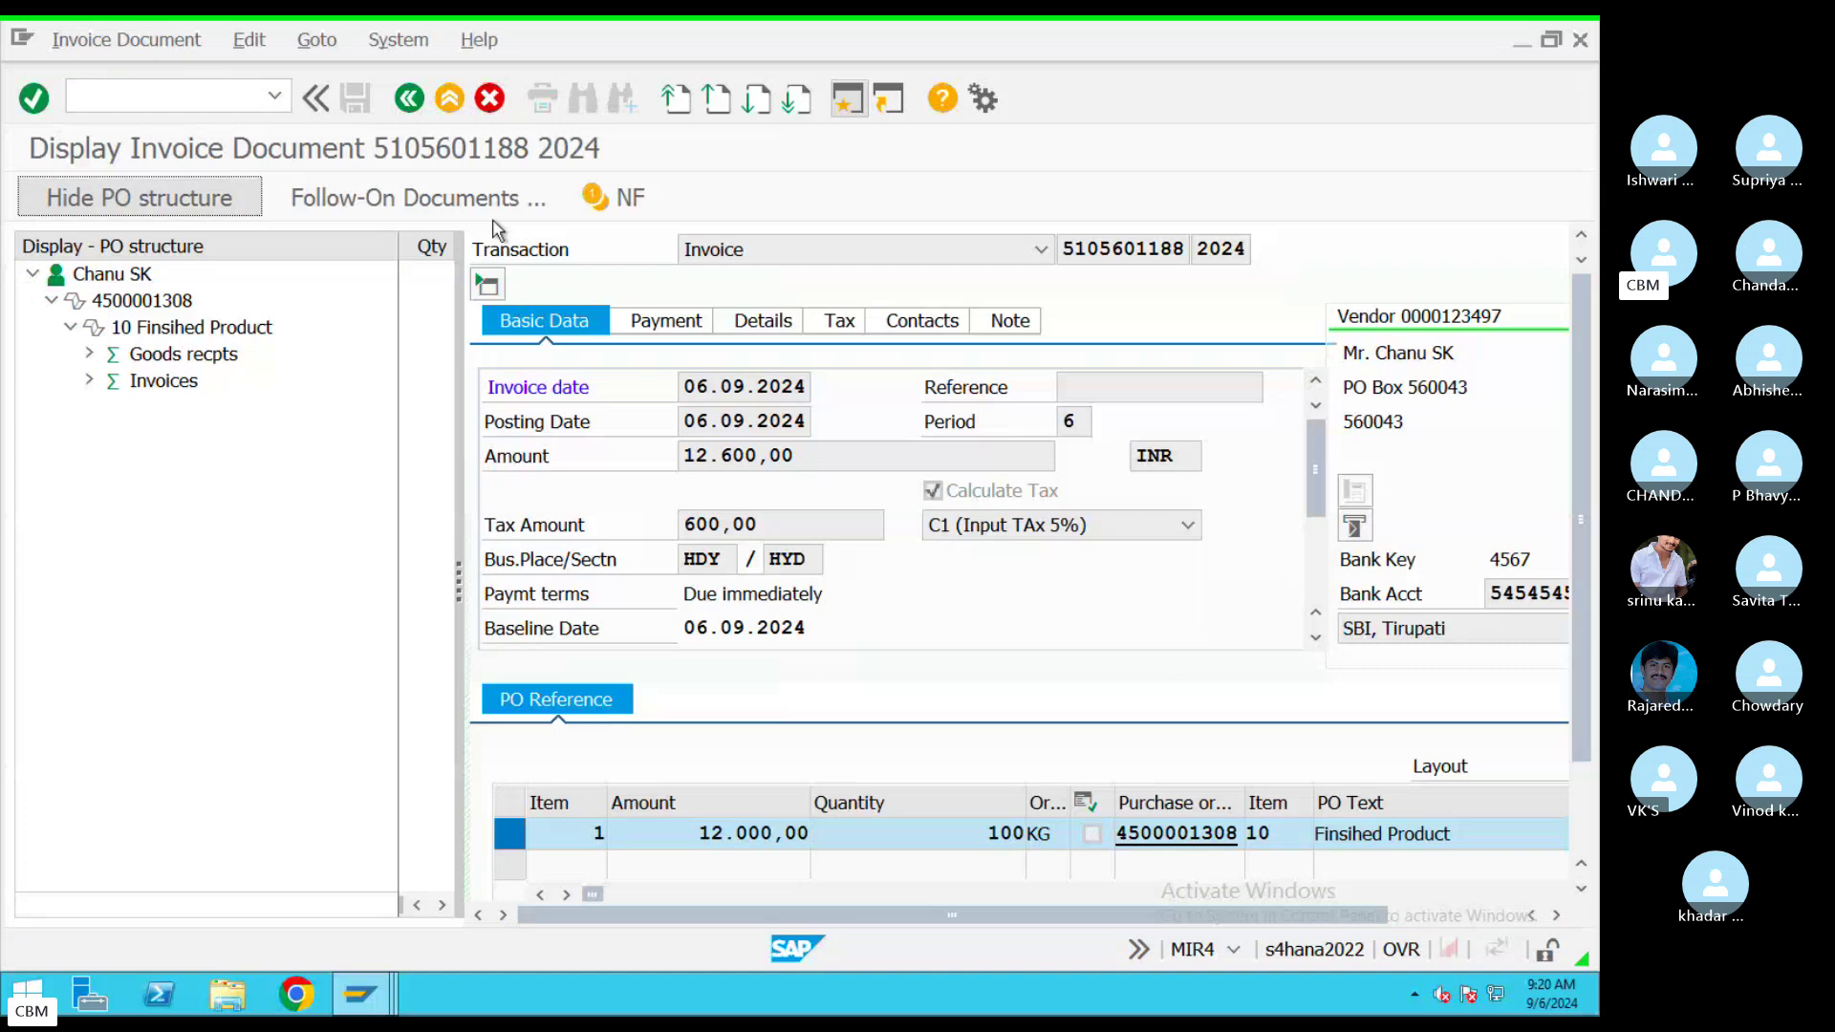
{"action": "left_click", "coordinate": [478, 210]}
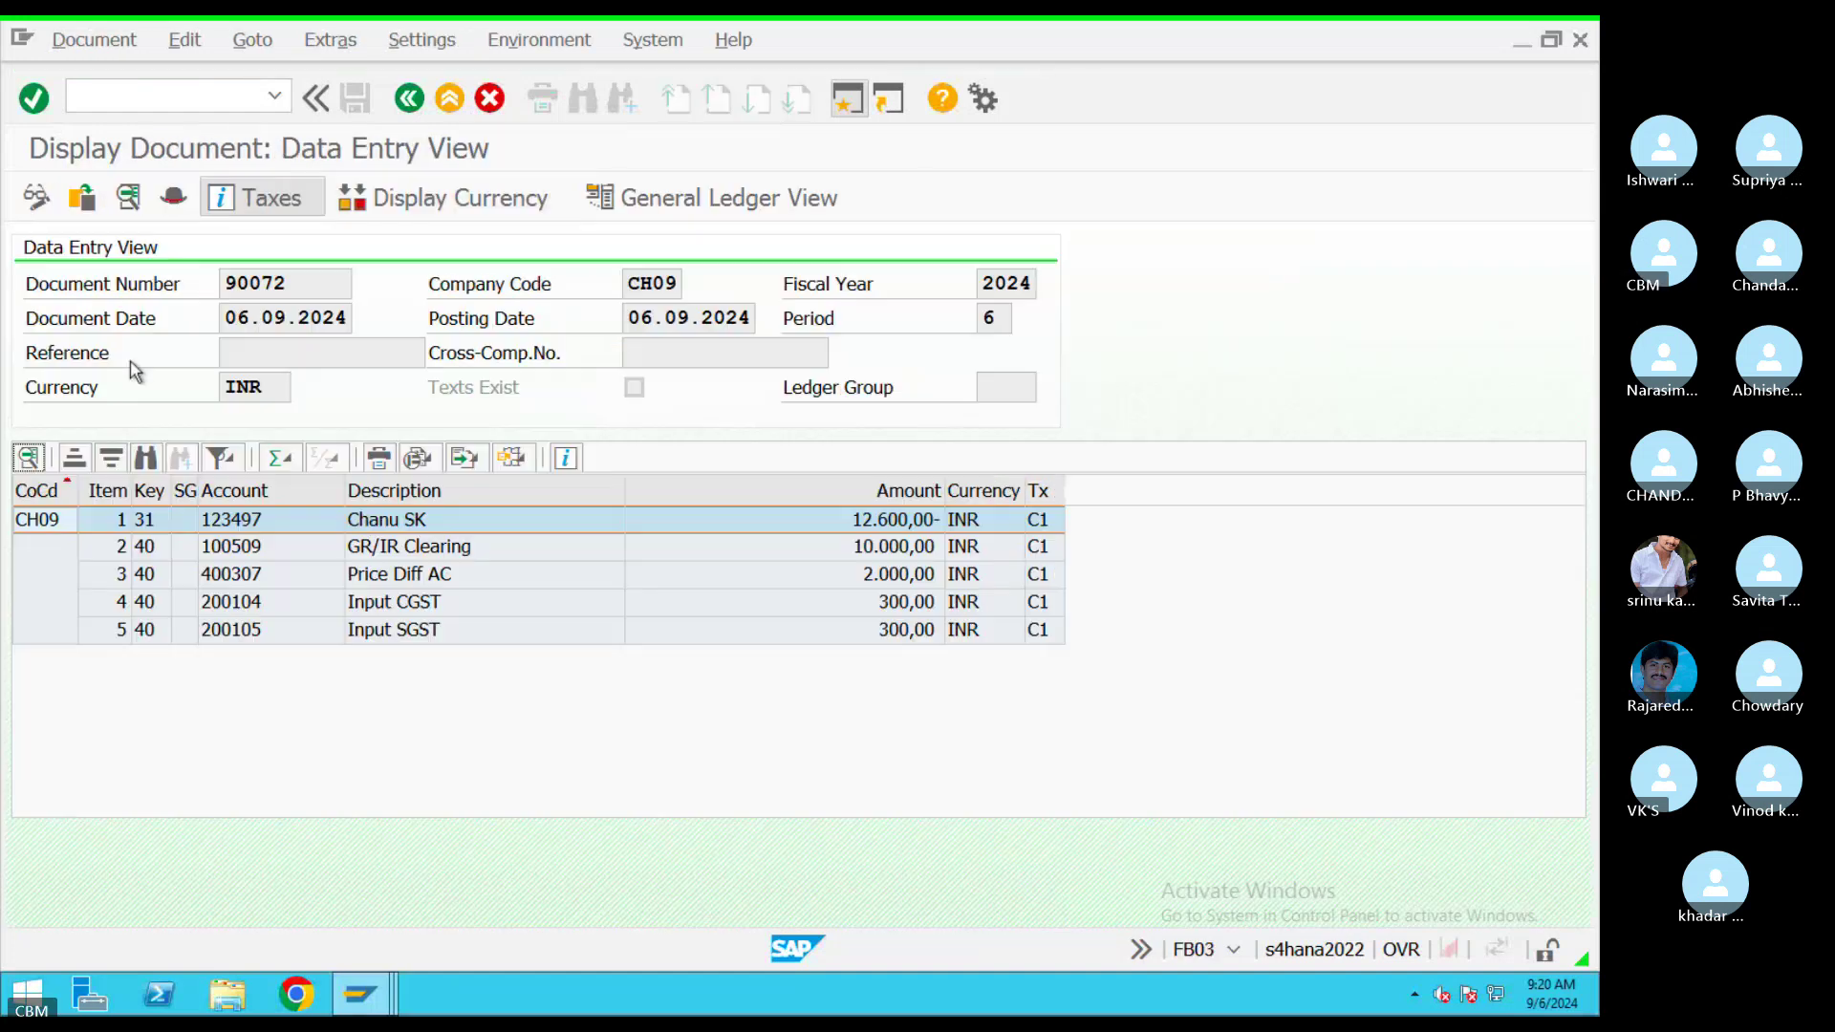
Open the vendor line item in change mode, inspect its payment block, and return to the document's data entry view
{"action": "double_click", "coordinate": [465, 530]}
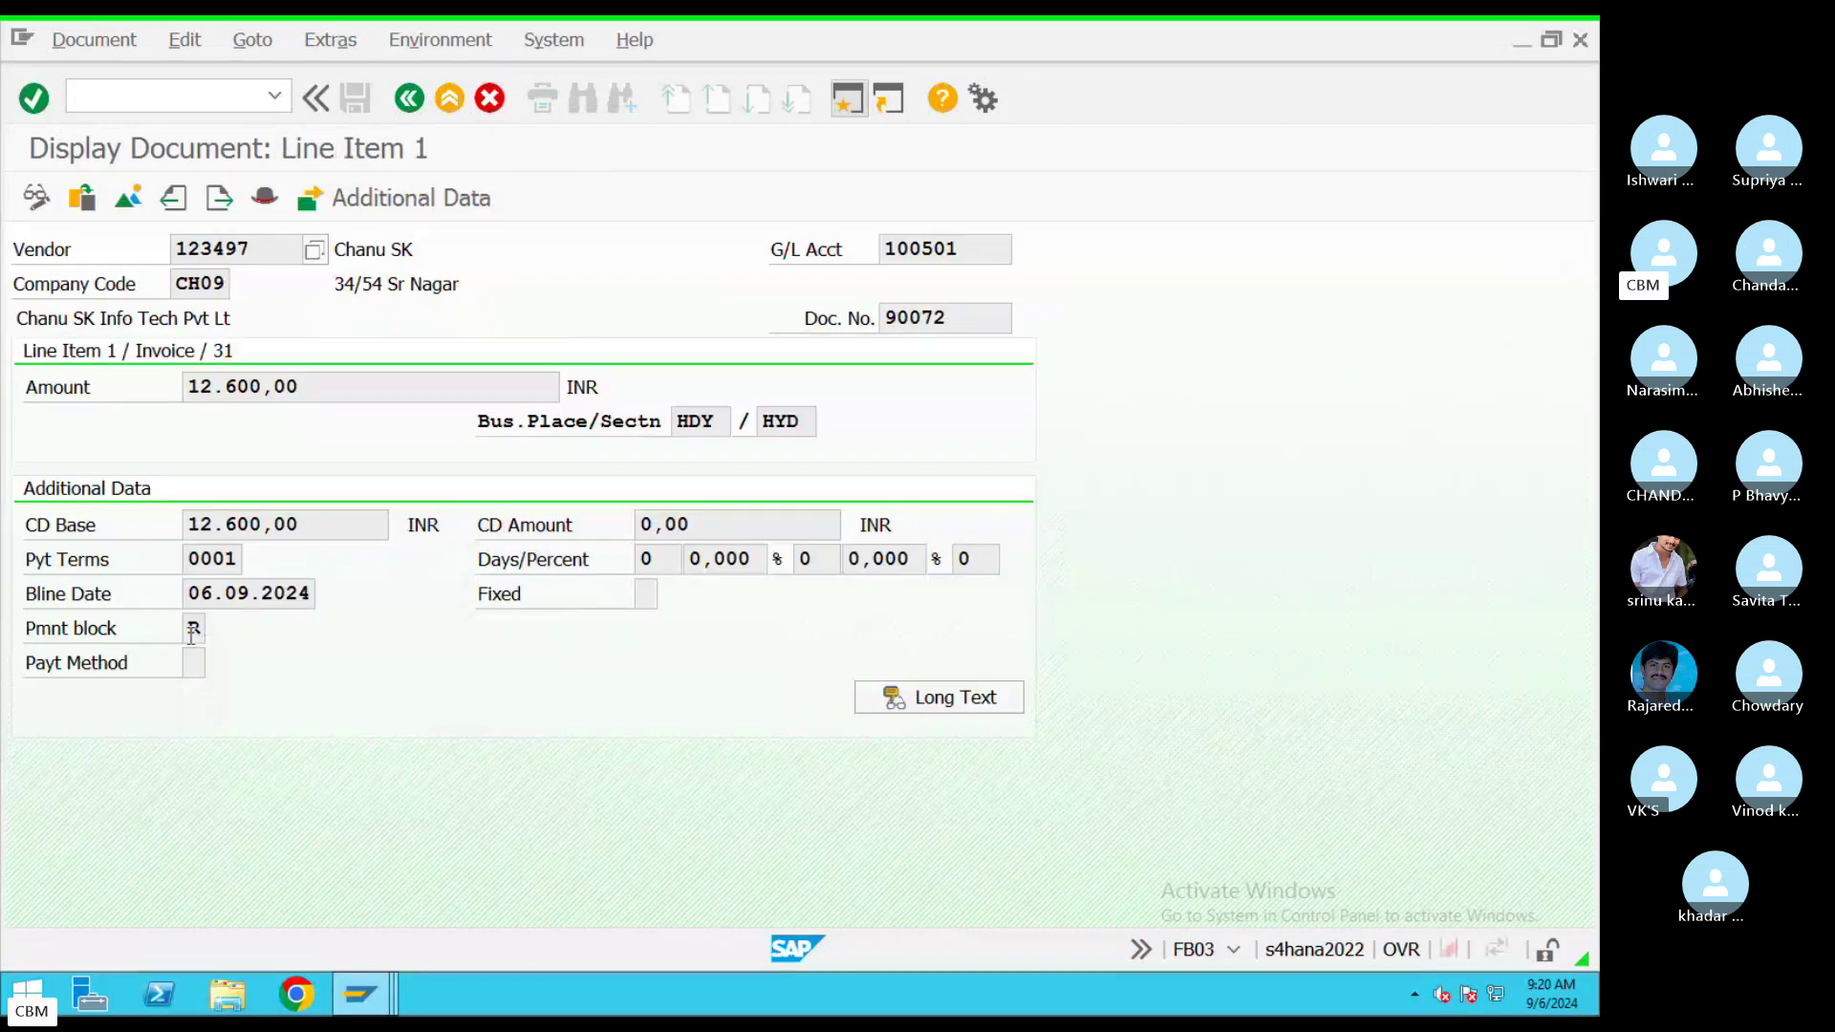
{"action": "left_click", "coordinate": [36, 201]}
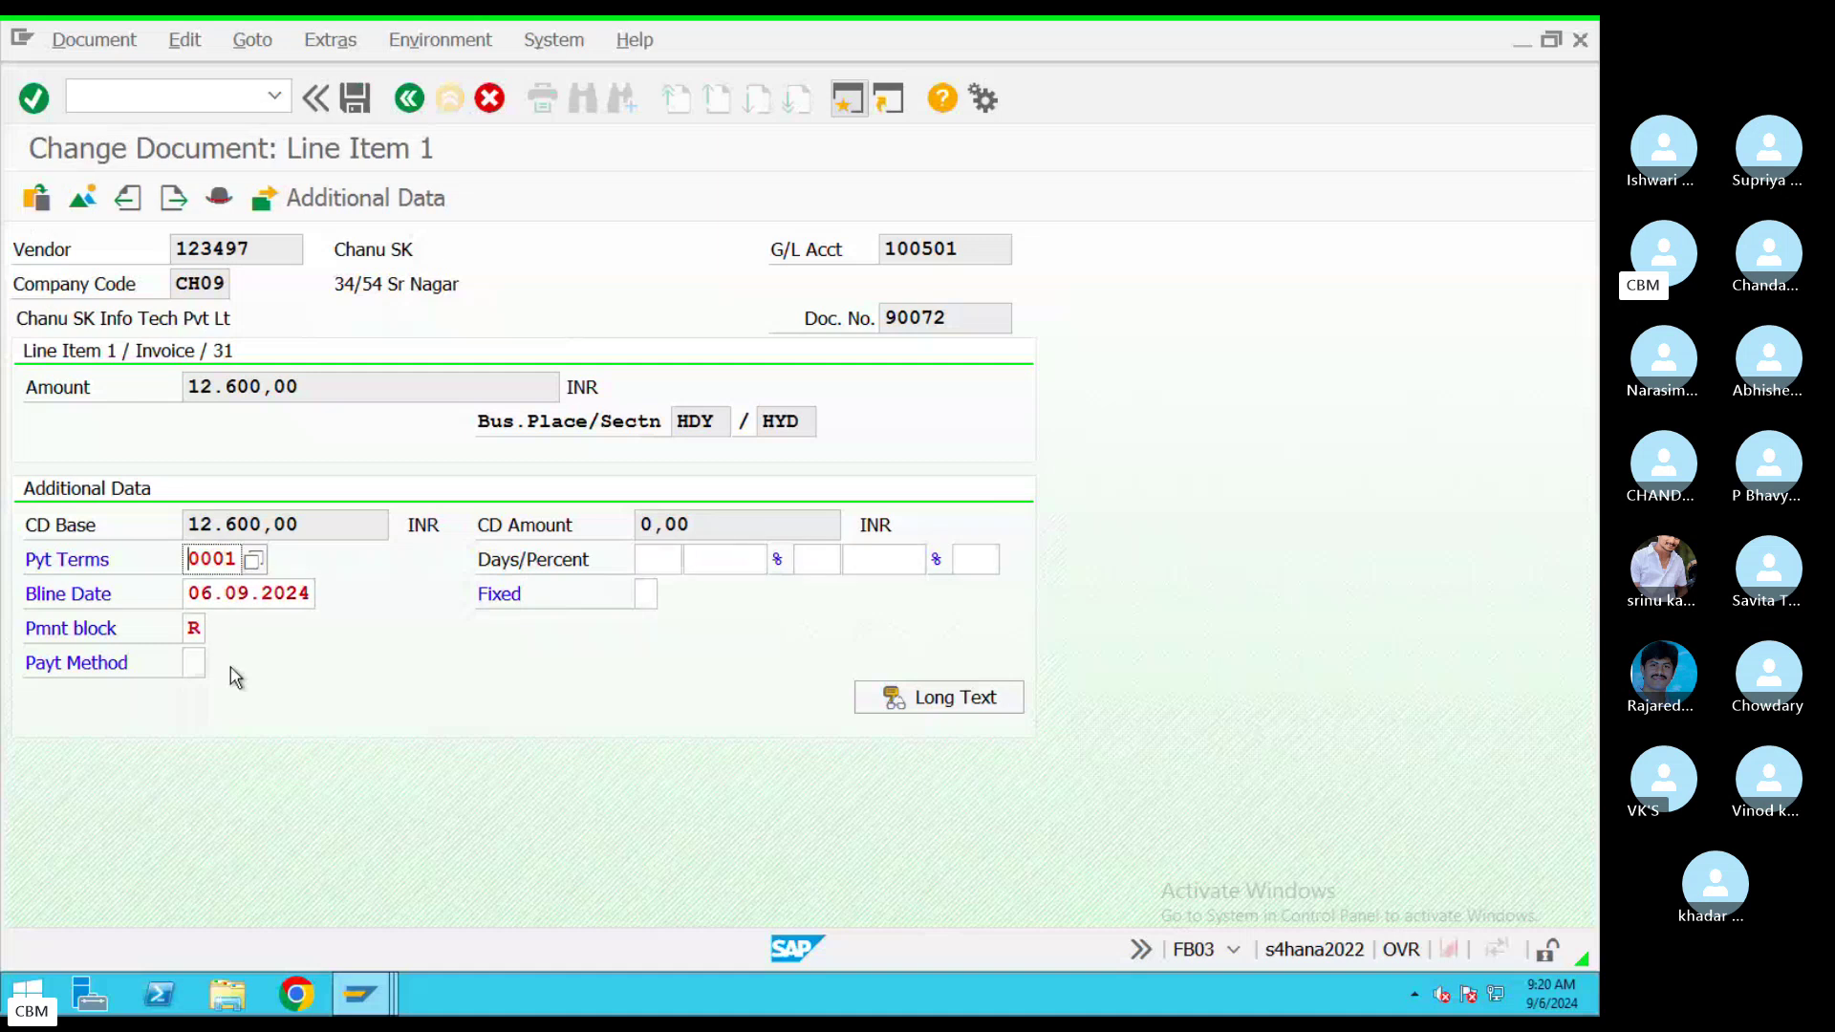
{"action": "left_click", "coordinate": [194, 629]}
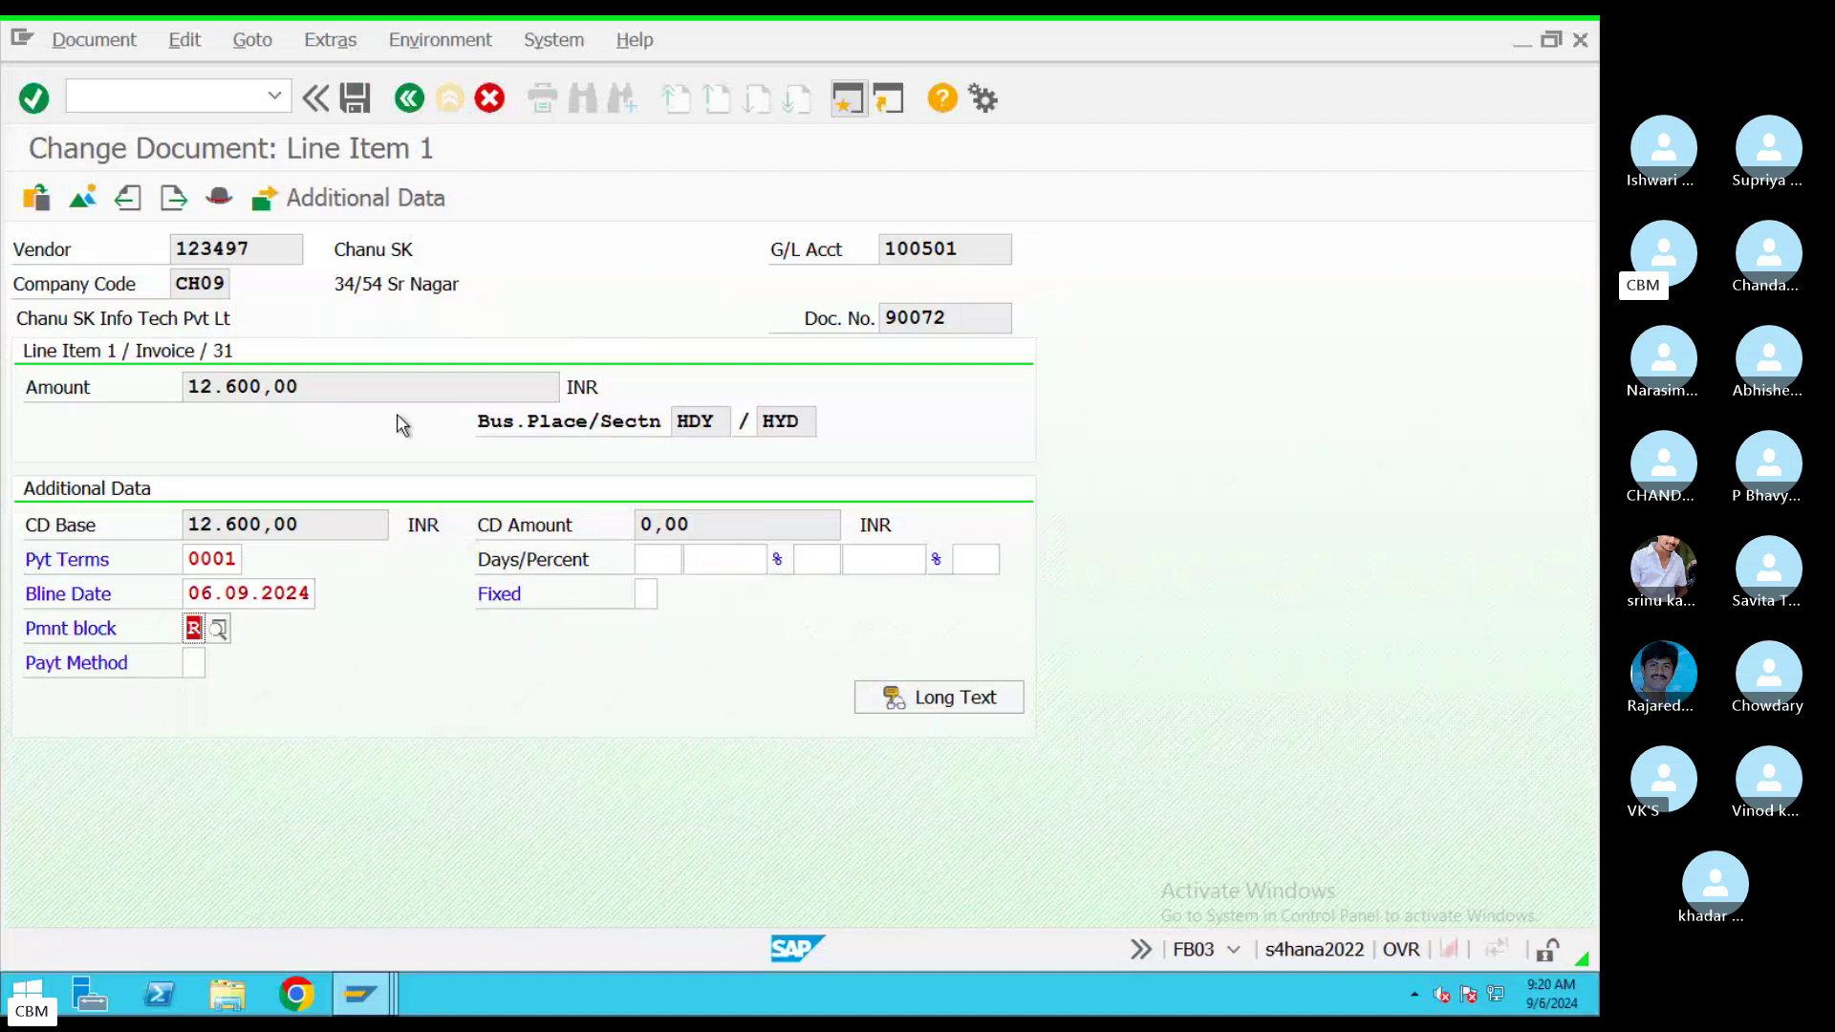
{"action": "left_click", "coordinate": [410, 98]}
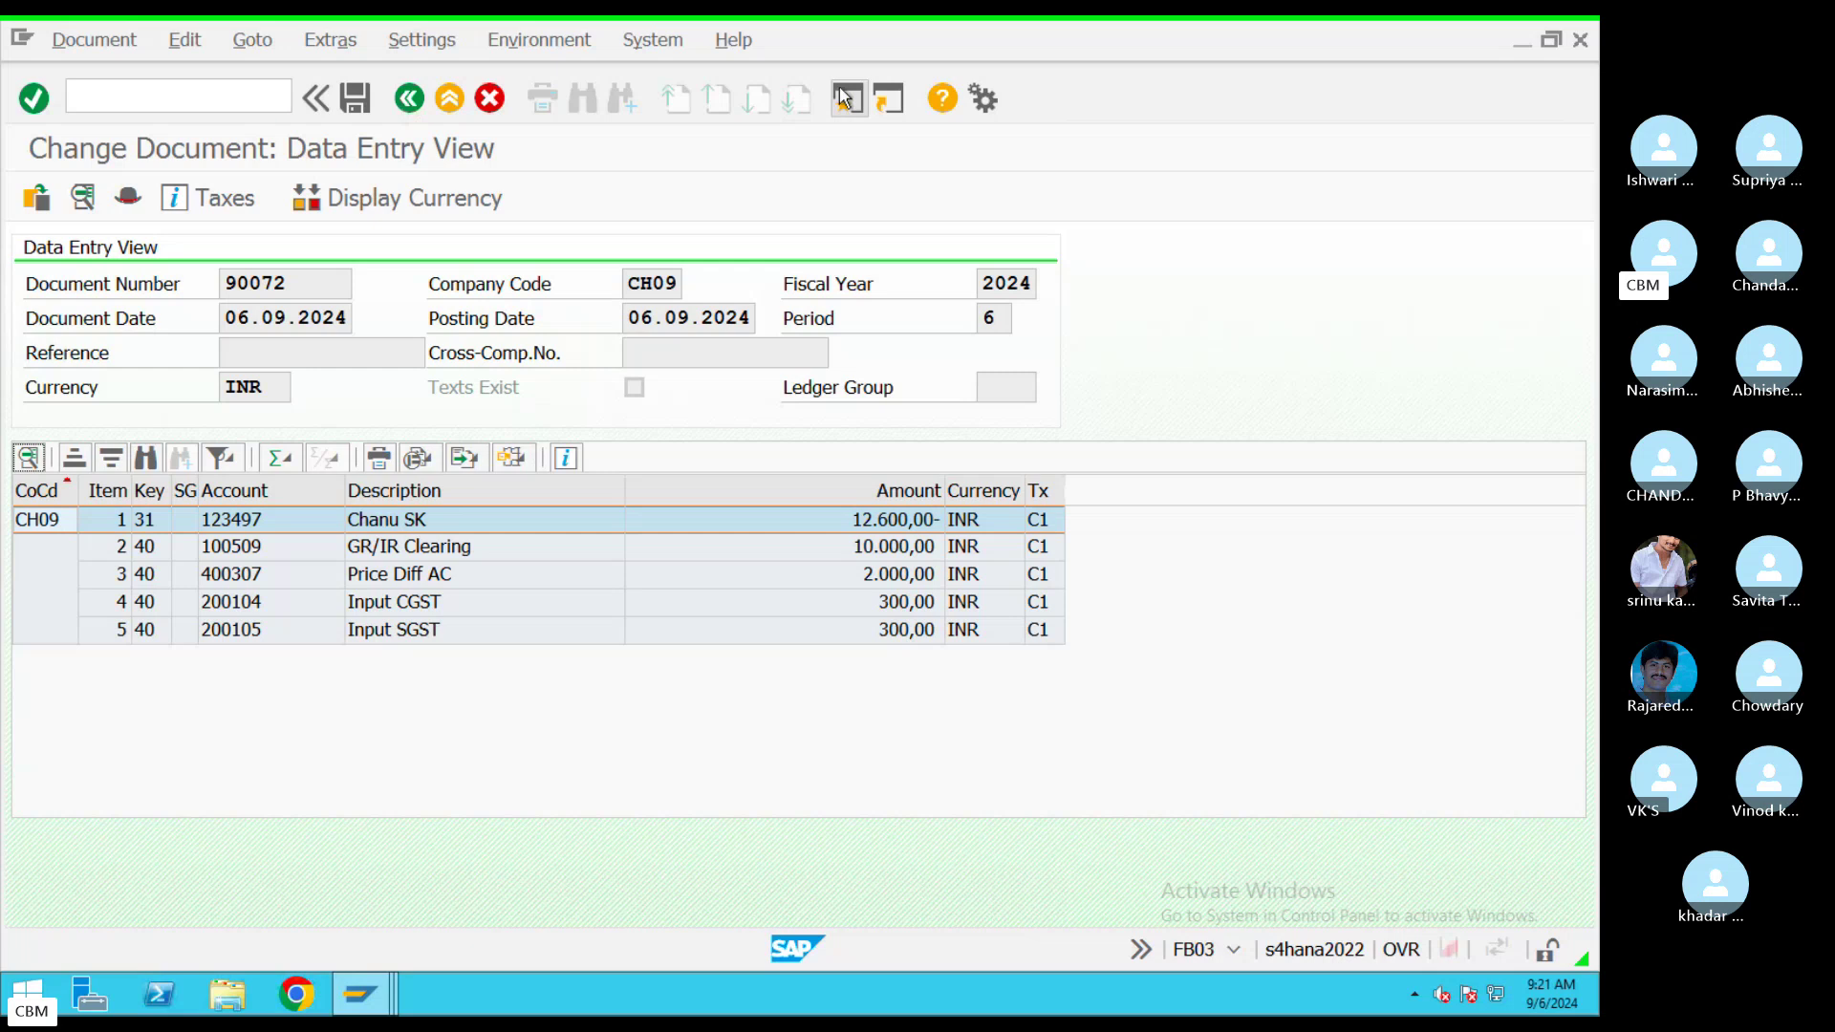
Open MRBR in a new session and list the invoices blocked due to variances for company code CH09
{"action": "key", "text": "shift+F3"}
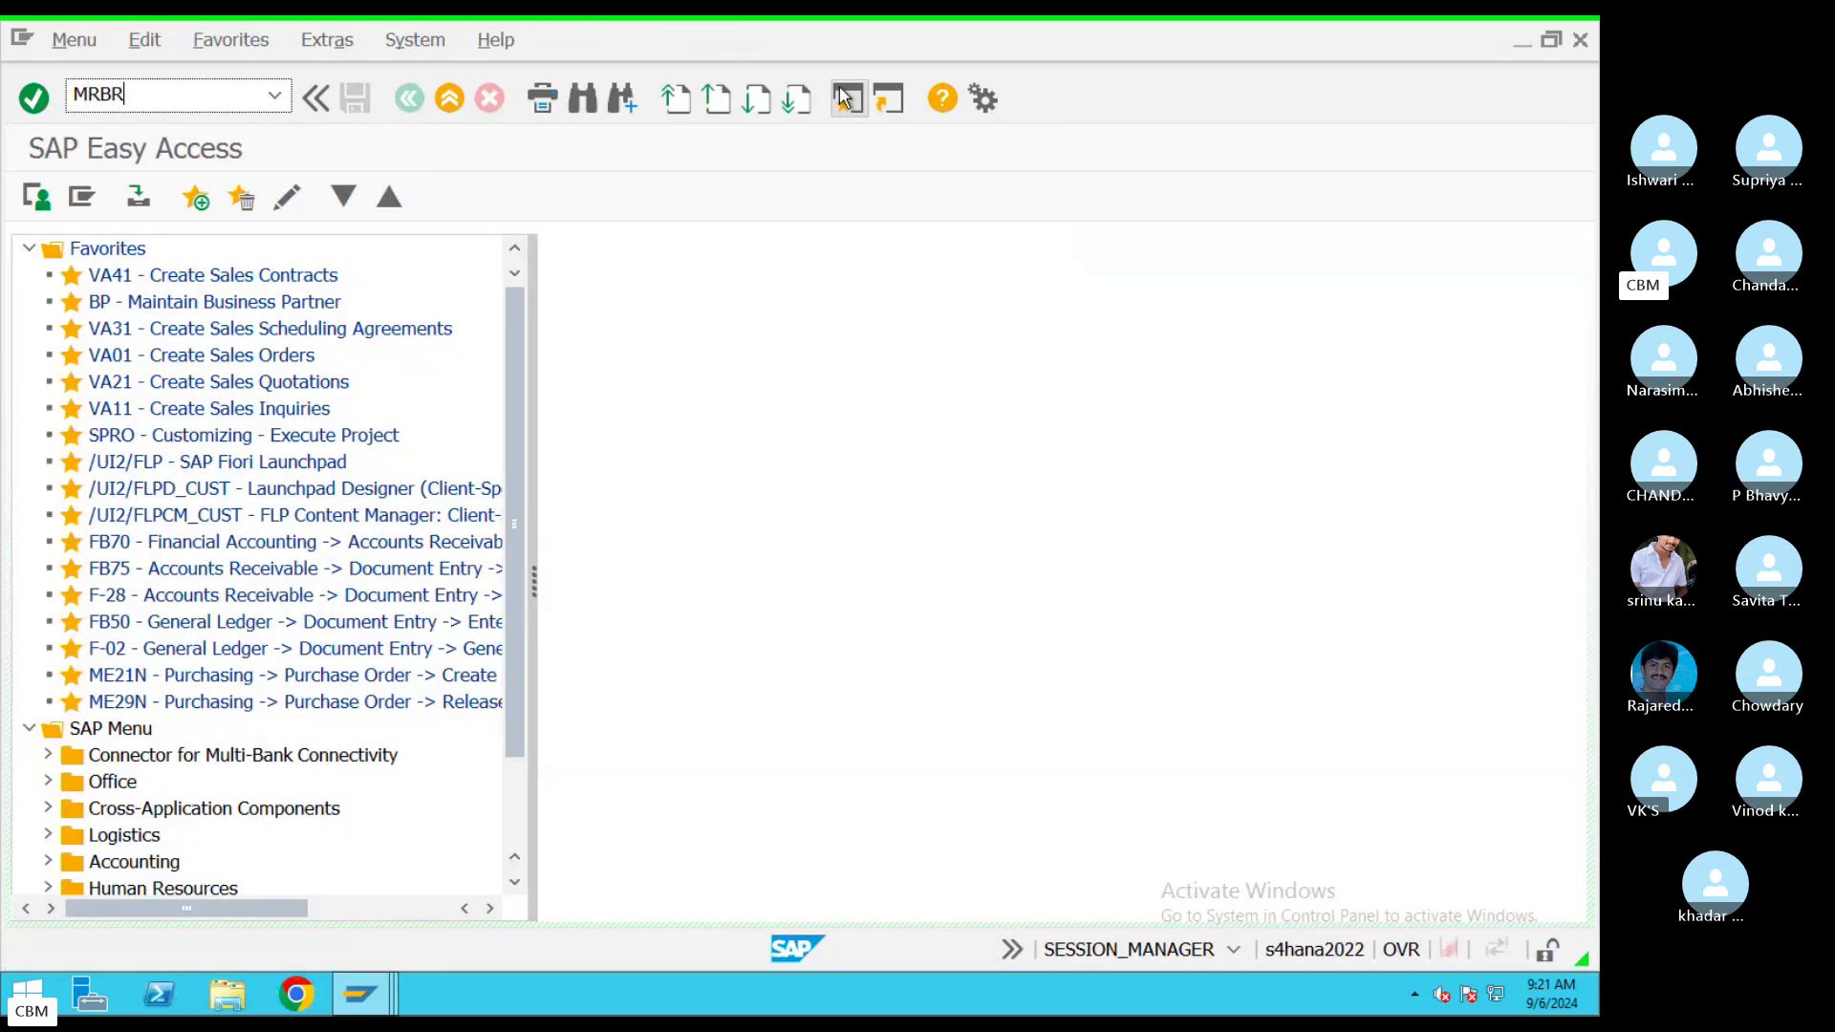
{"action": "key", "text": "Return"}
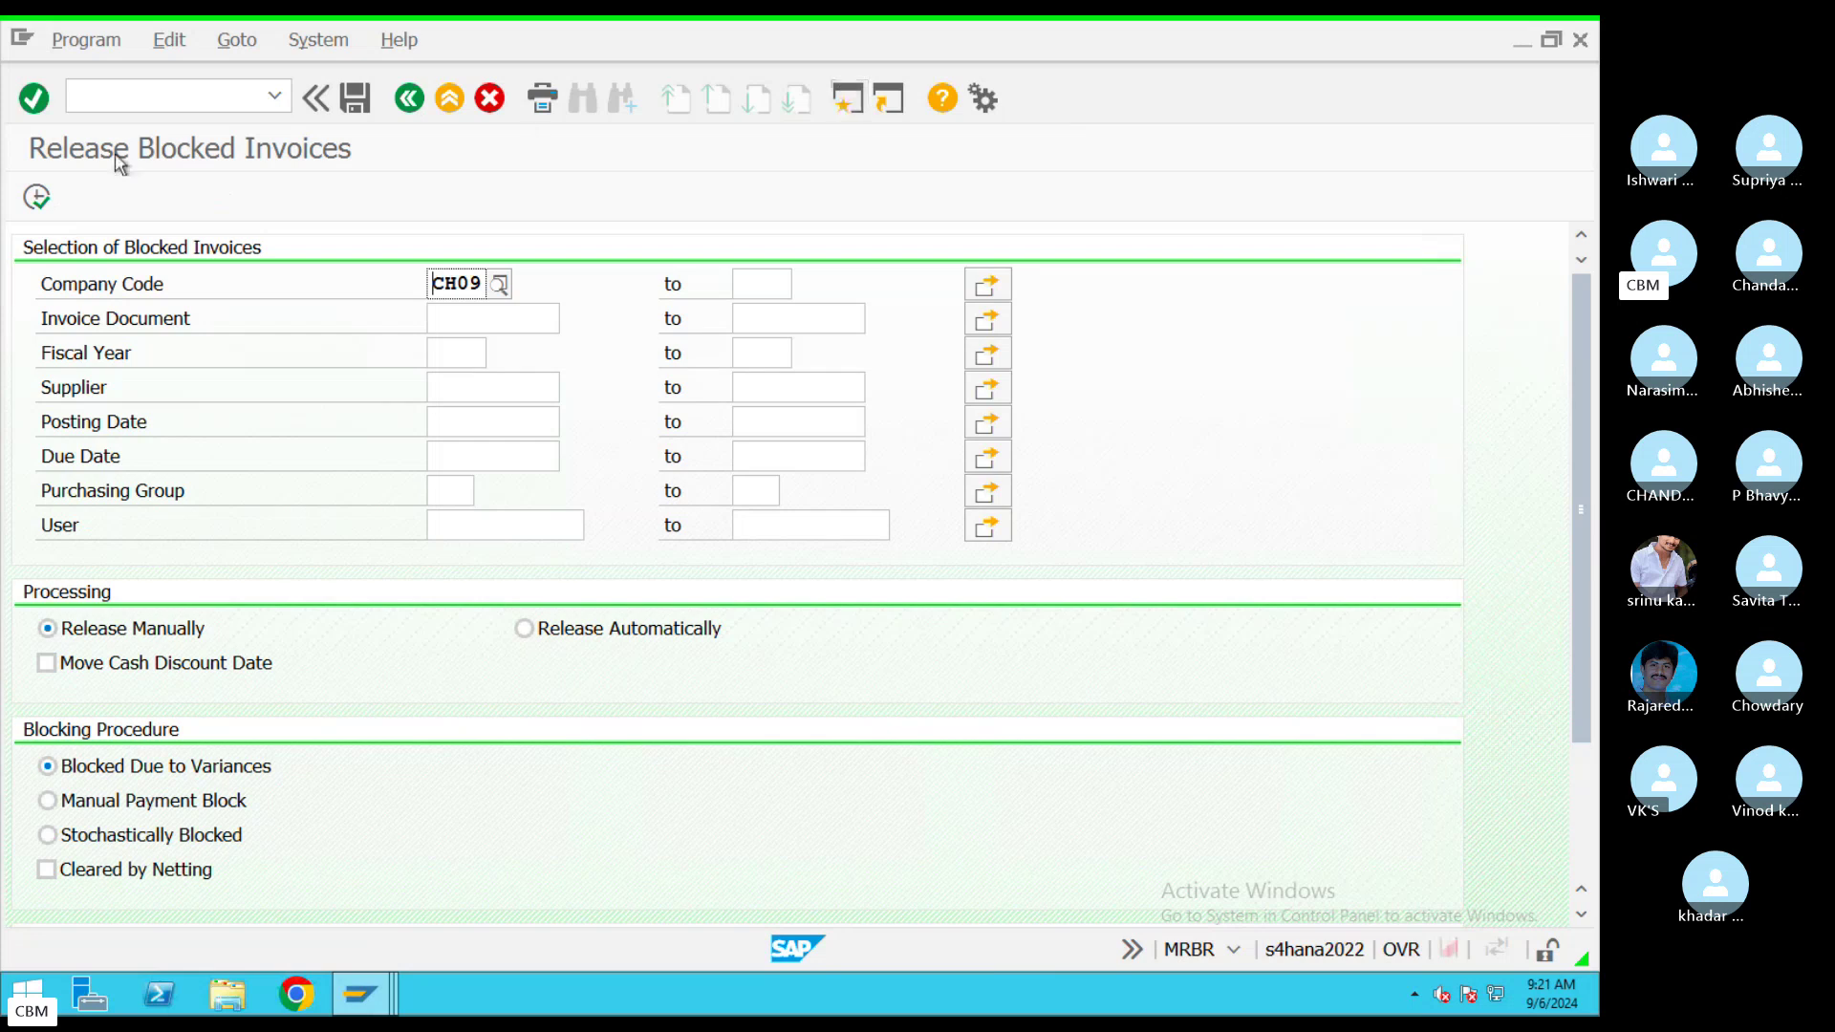
{"action": "left_click", "coordinate": [39, 197]}
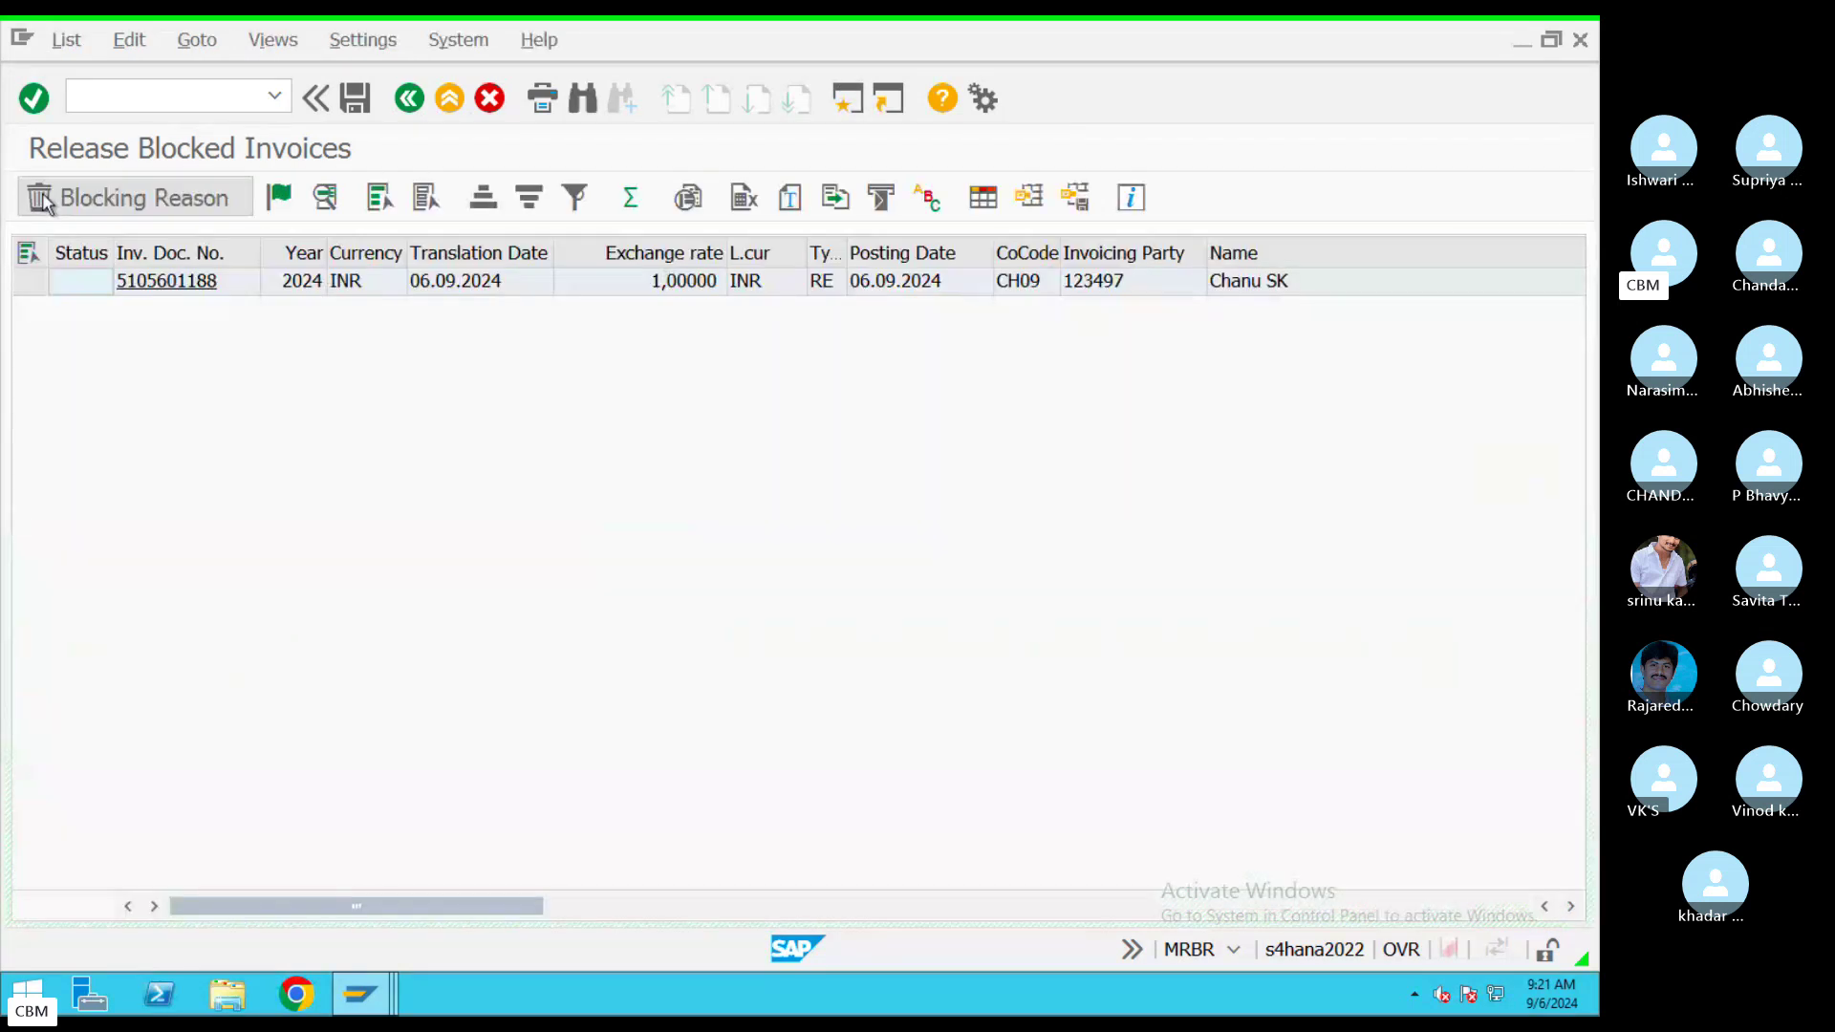
Mark the listed blocked invoice for release, try to save the release, and dismiss the document lock message
{"action": "left_click", "coordinate": [29, 281]}
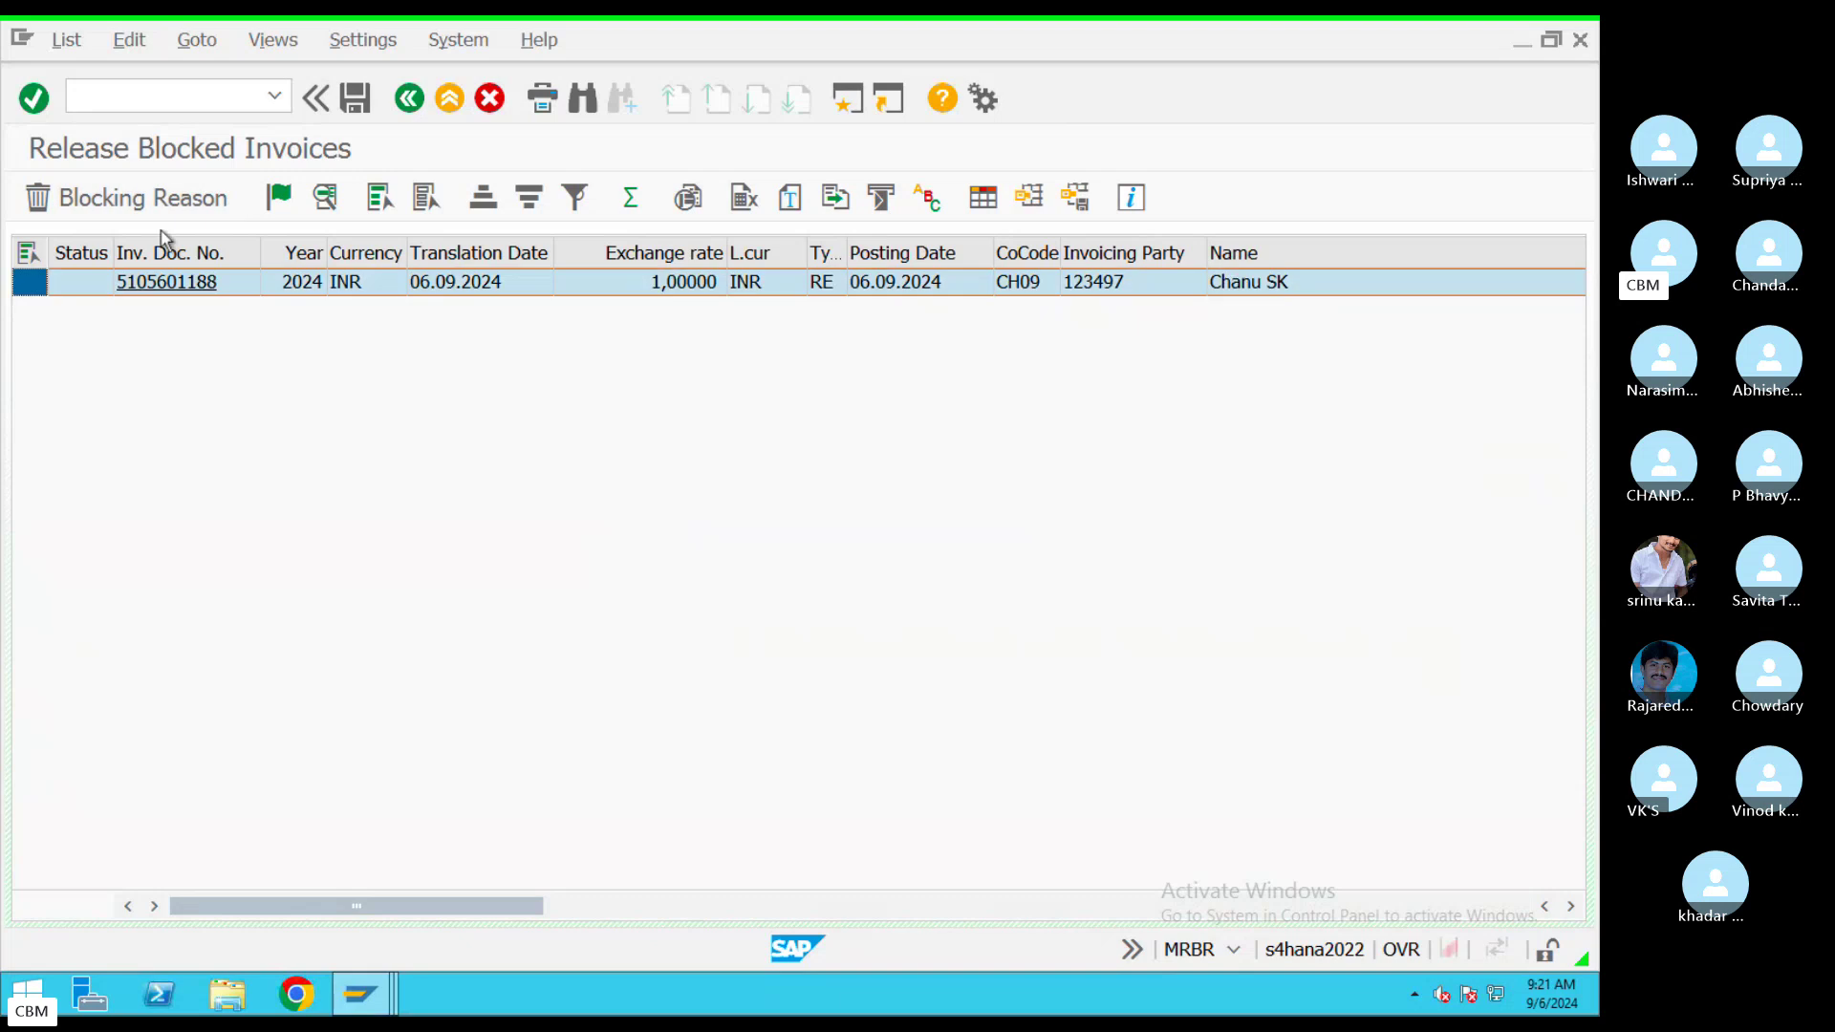
{"action": "left_click", "coordinate": [278, 198]}
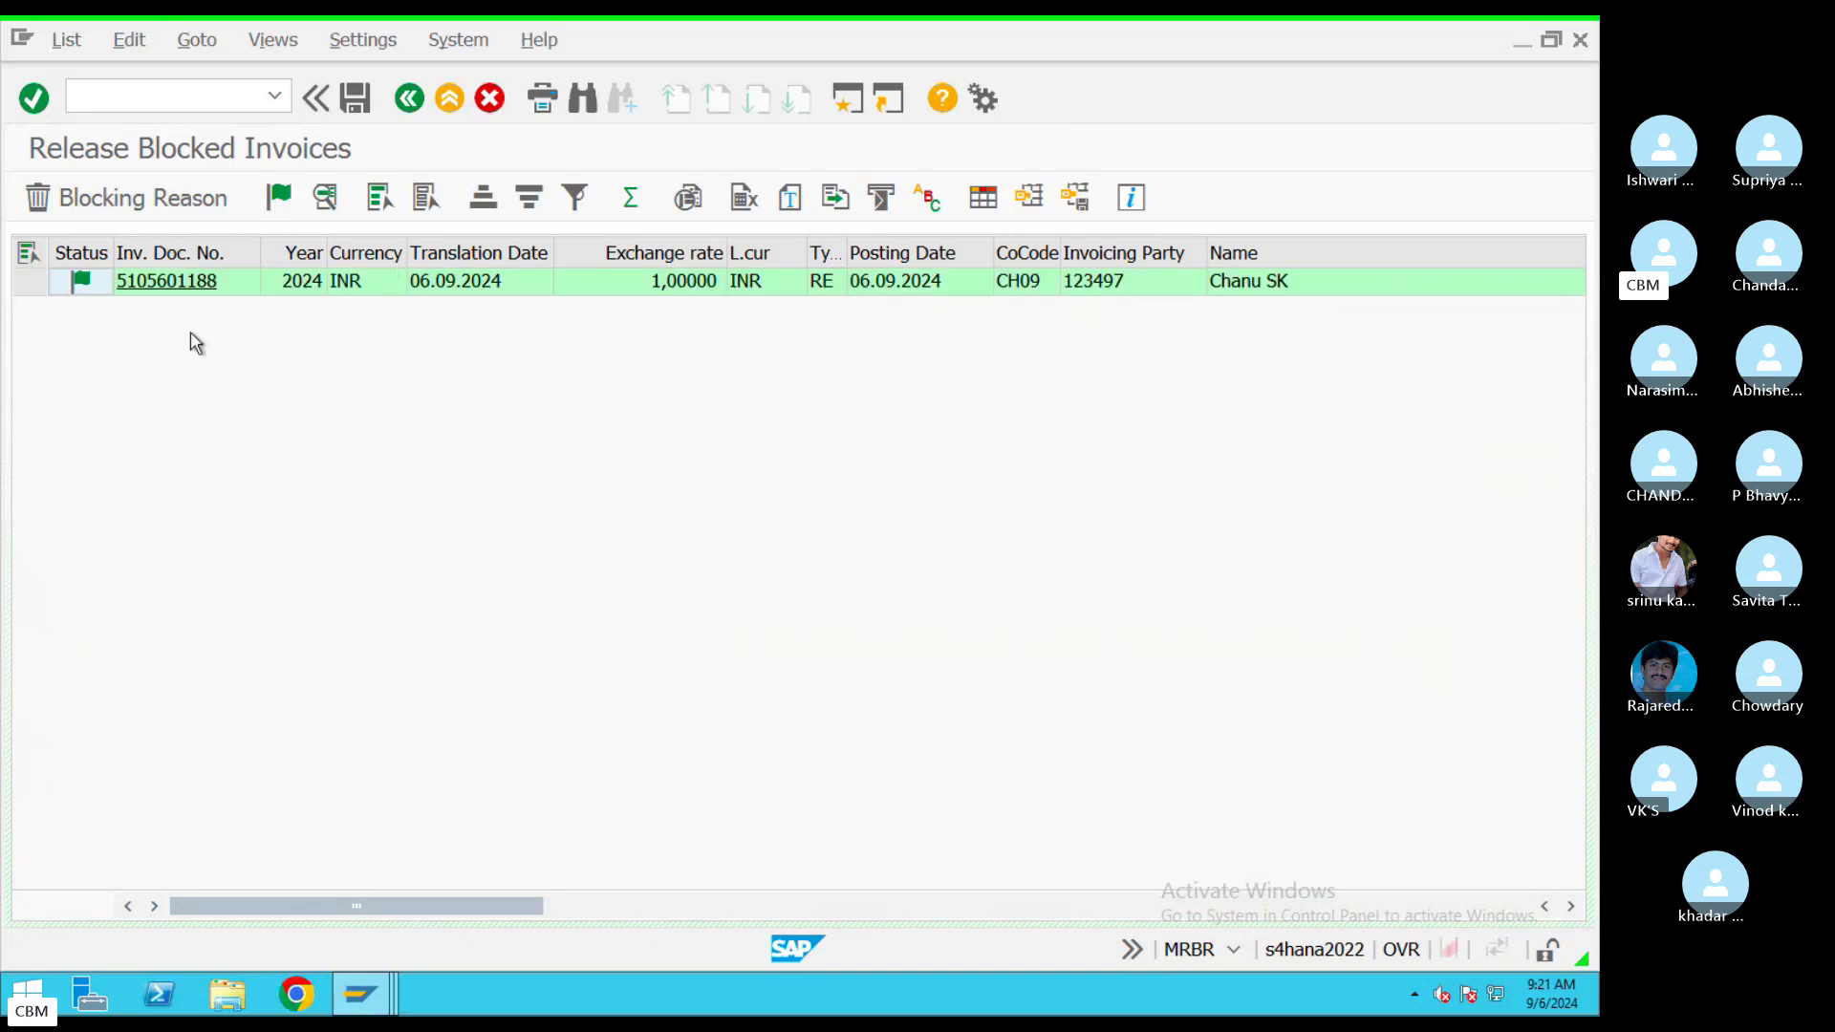
{"action": "left_click", "coordinate": [354, 97]}
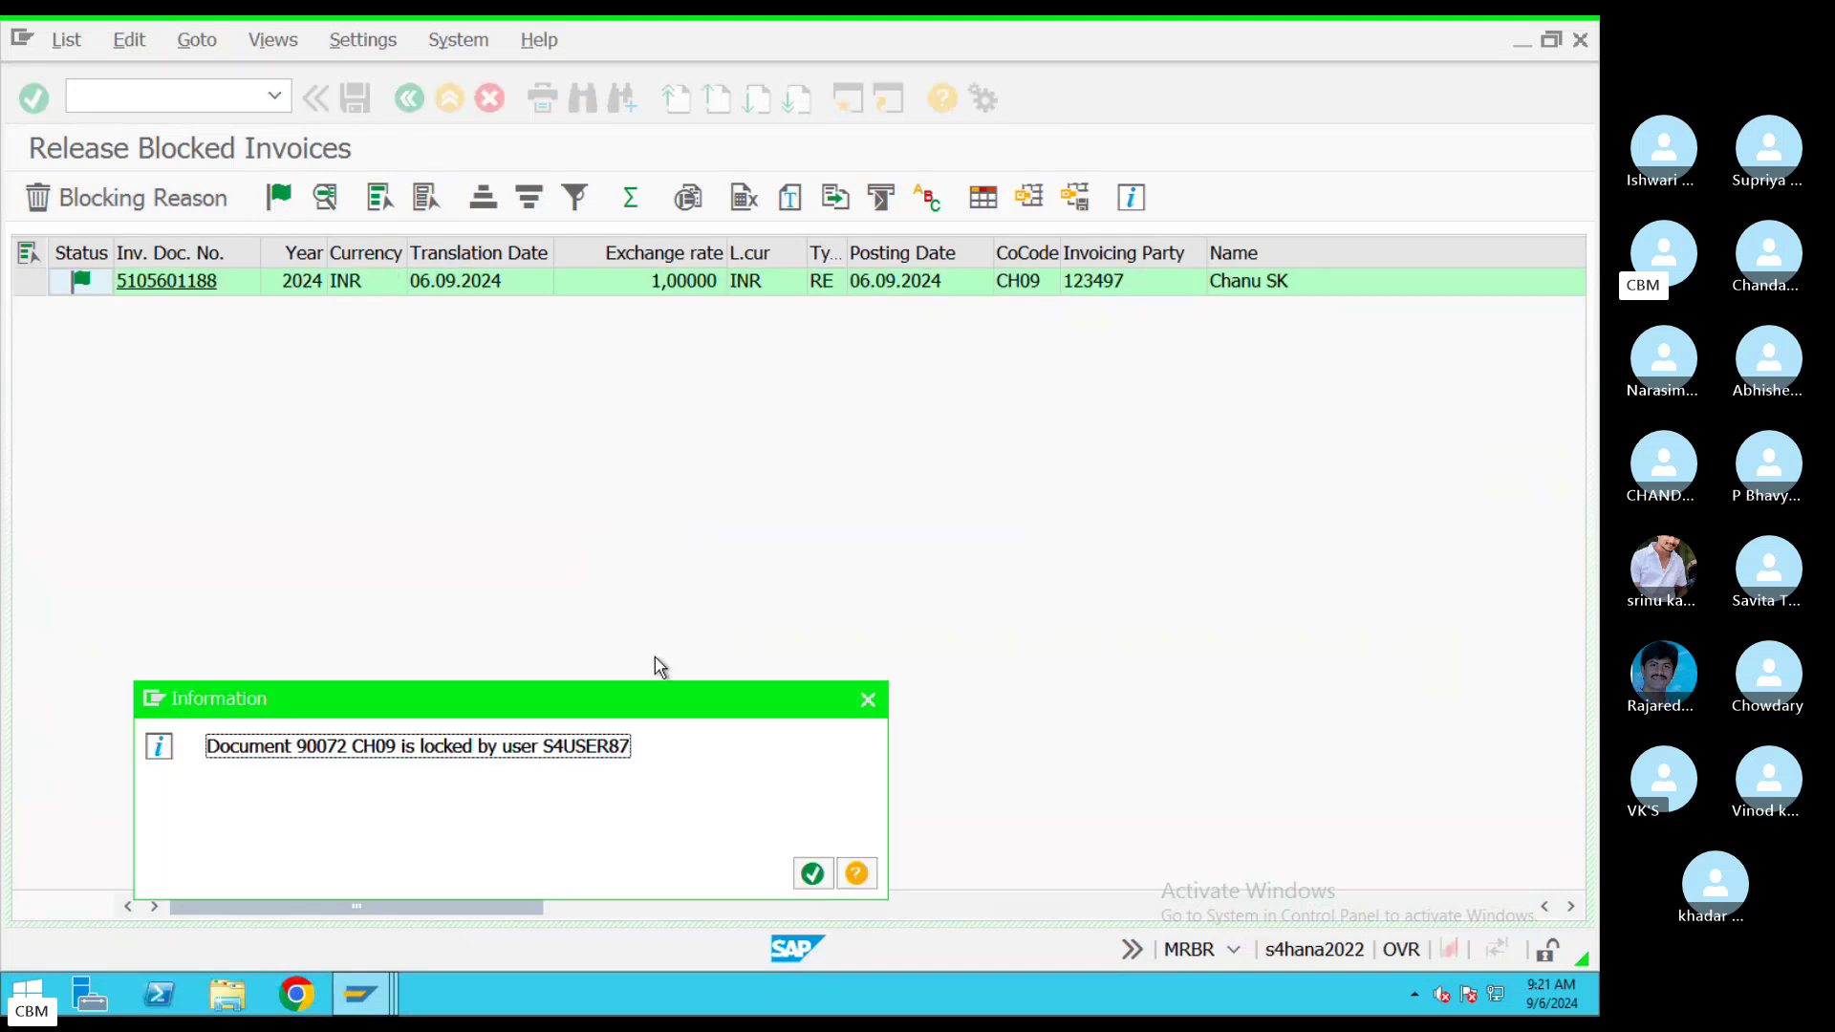
{"action": "left_click", "coordinate": [813, 873]}
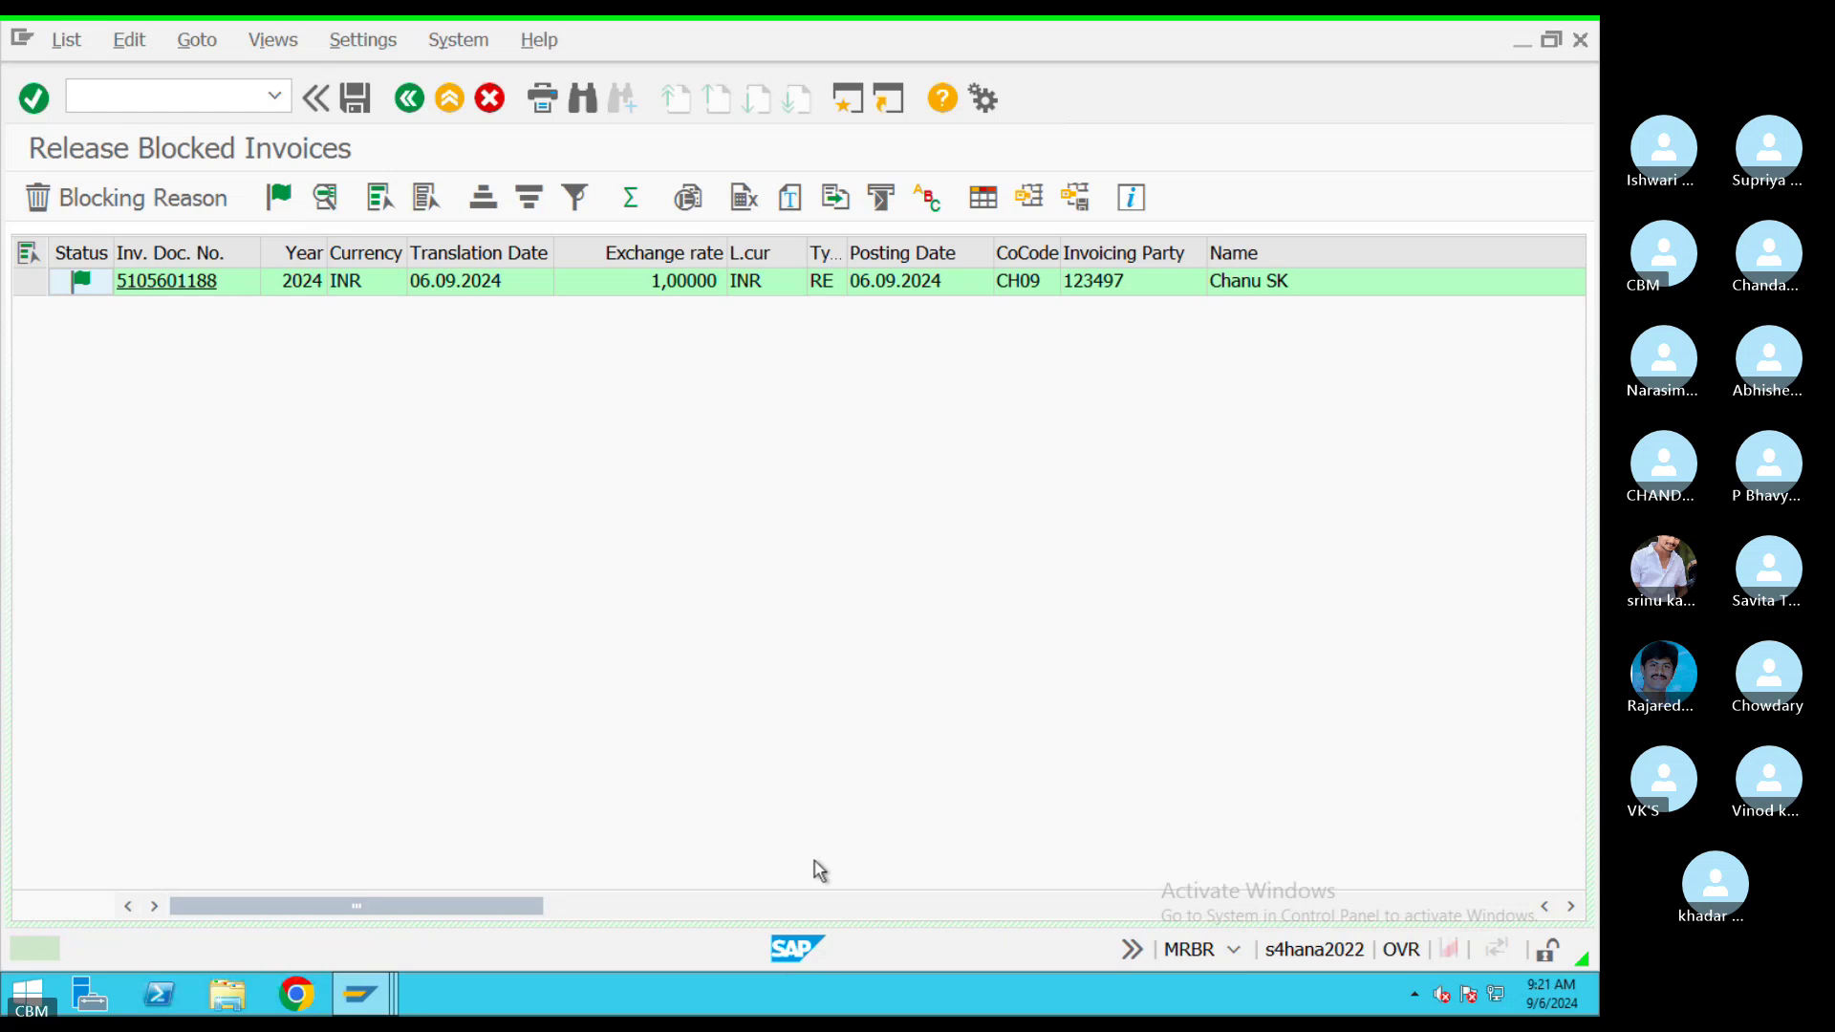
Close the Change Document session that locks the accounting document and save the invoice's release again
{"action": "mouse_move", "coordinate": [365, 1013]}
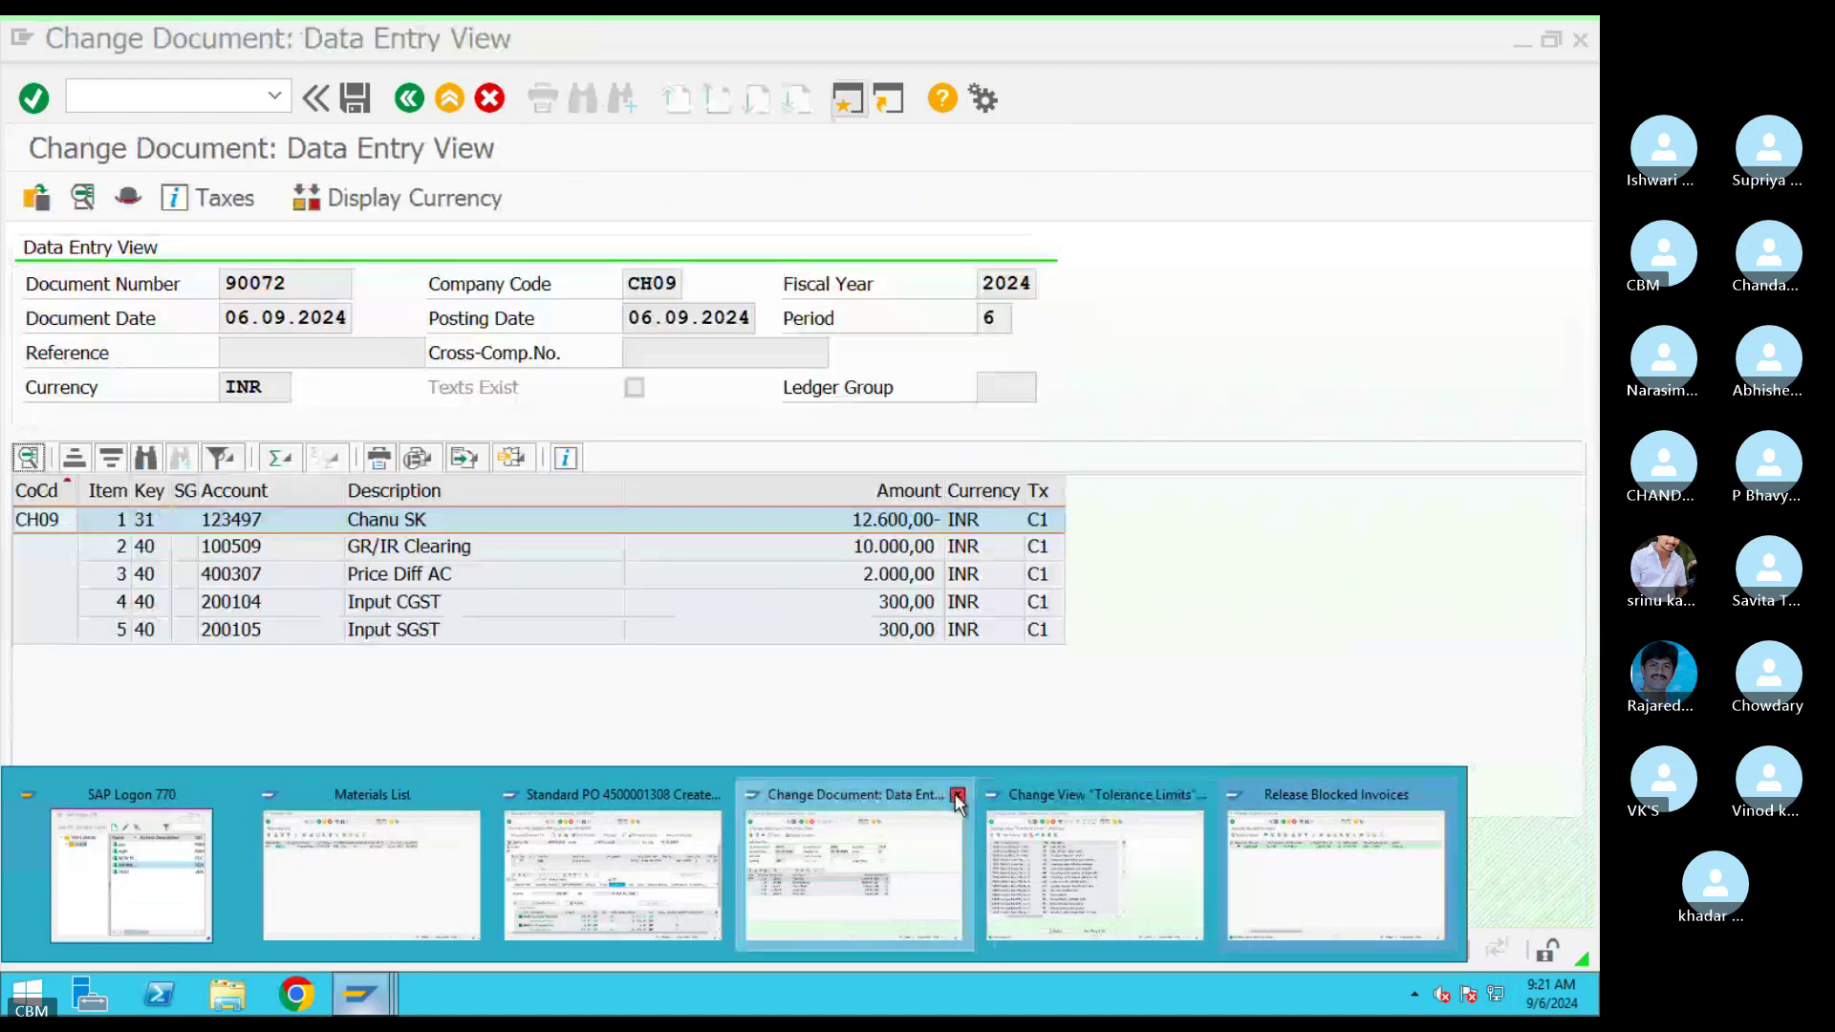
{"action": "middle_click", "coordinate": [1042, 848]}
{"action": "left_click", "coordinate": [1044, 850]}
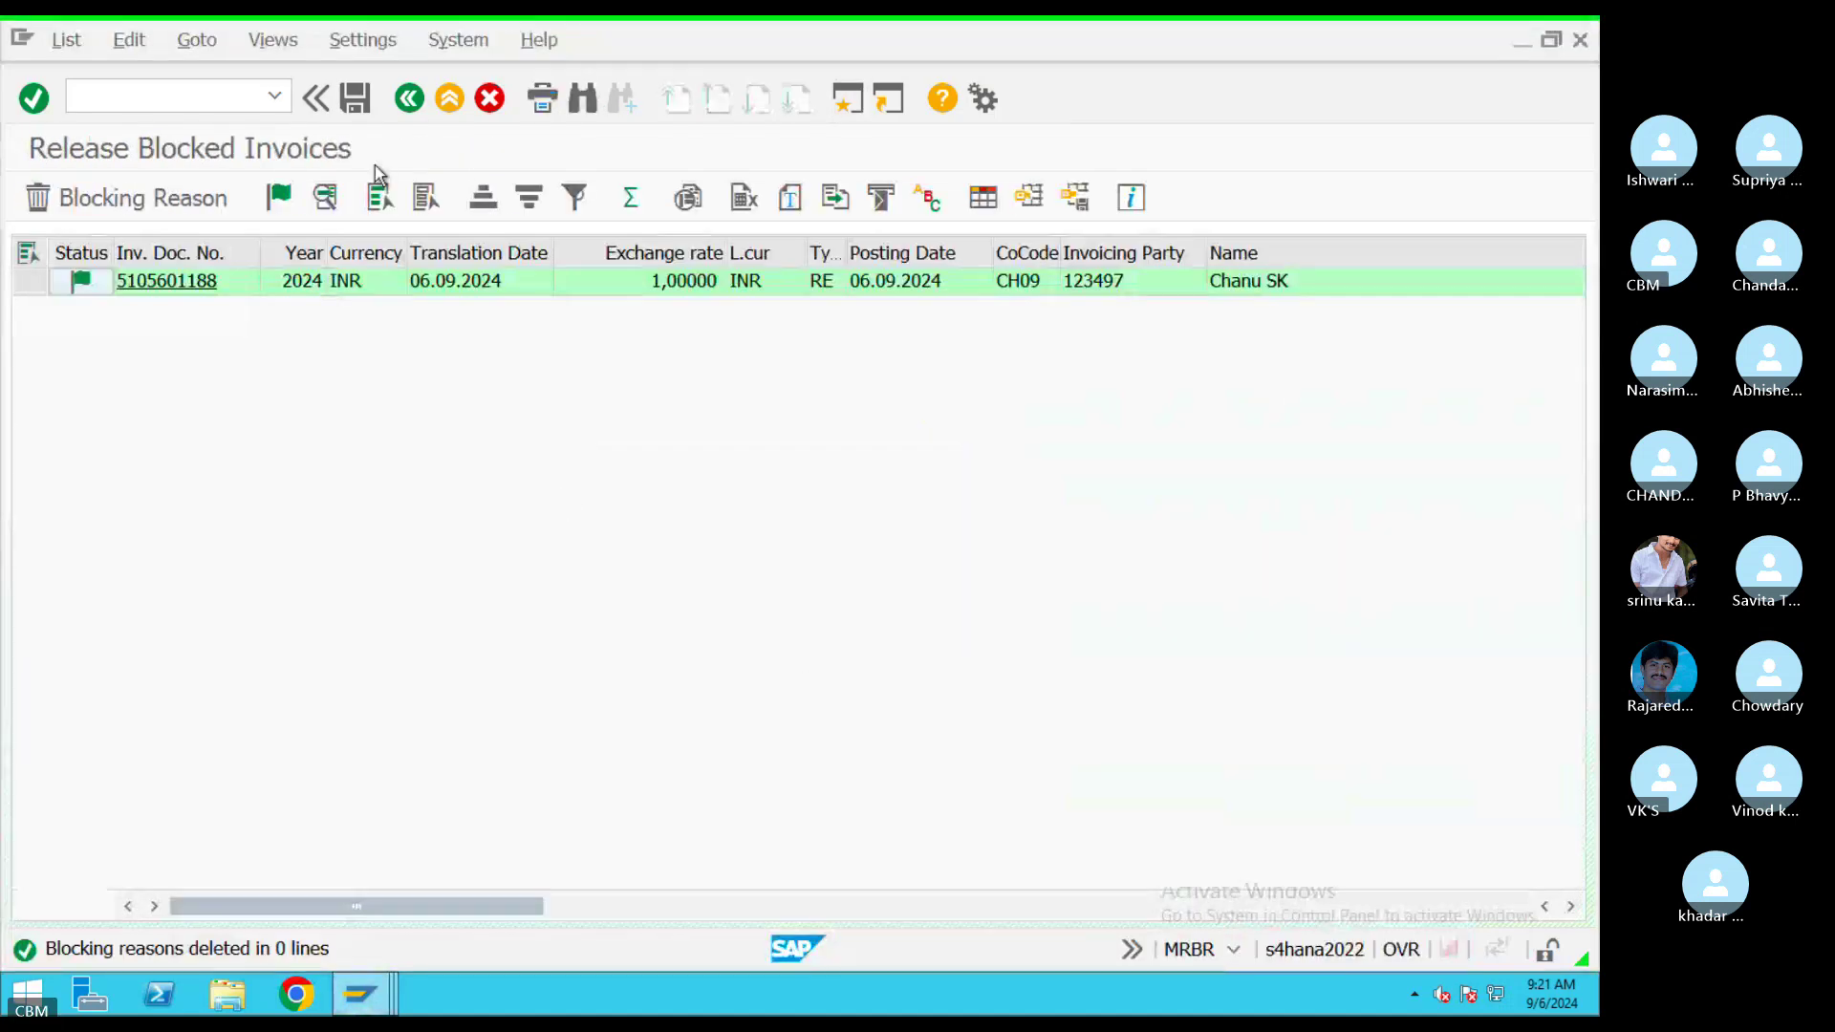
{"action": "left_click", "coordinate": [354, 99]}
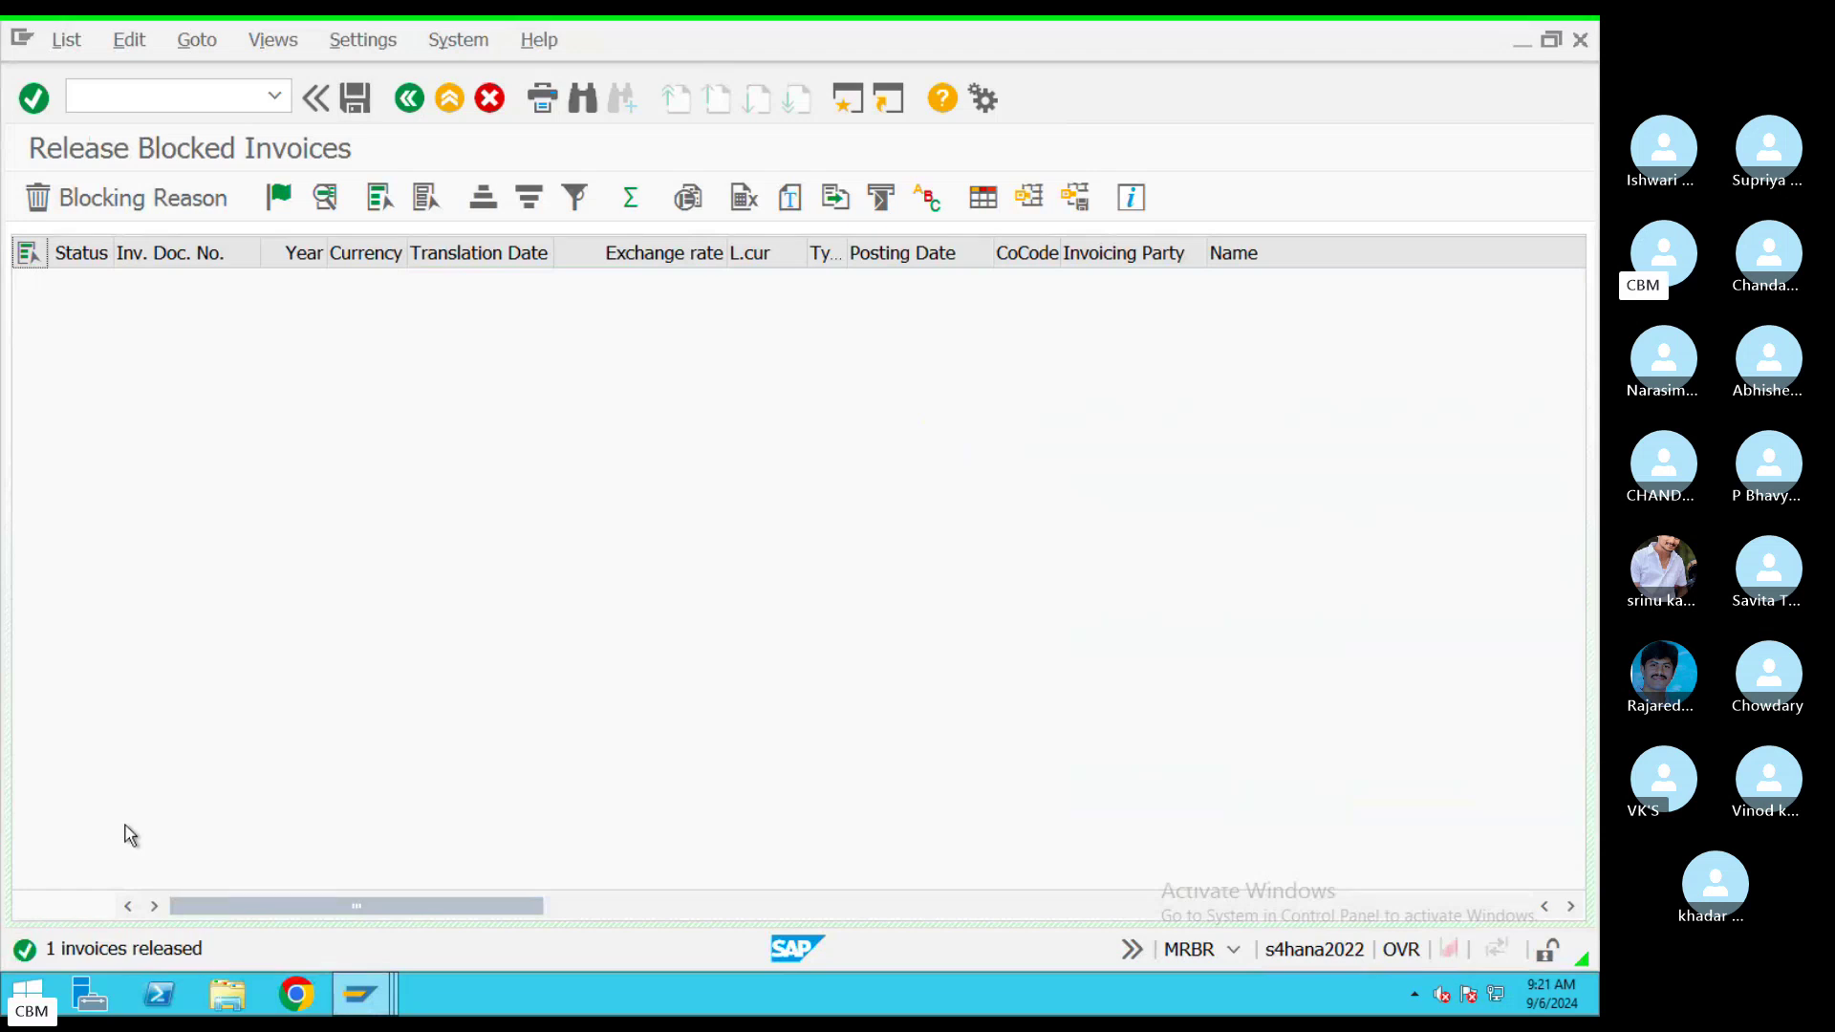
Leave MRBR and display the released invoice document in MIR4
{"action": "left_click", "coordinate": [451, 95]}
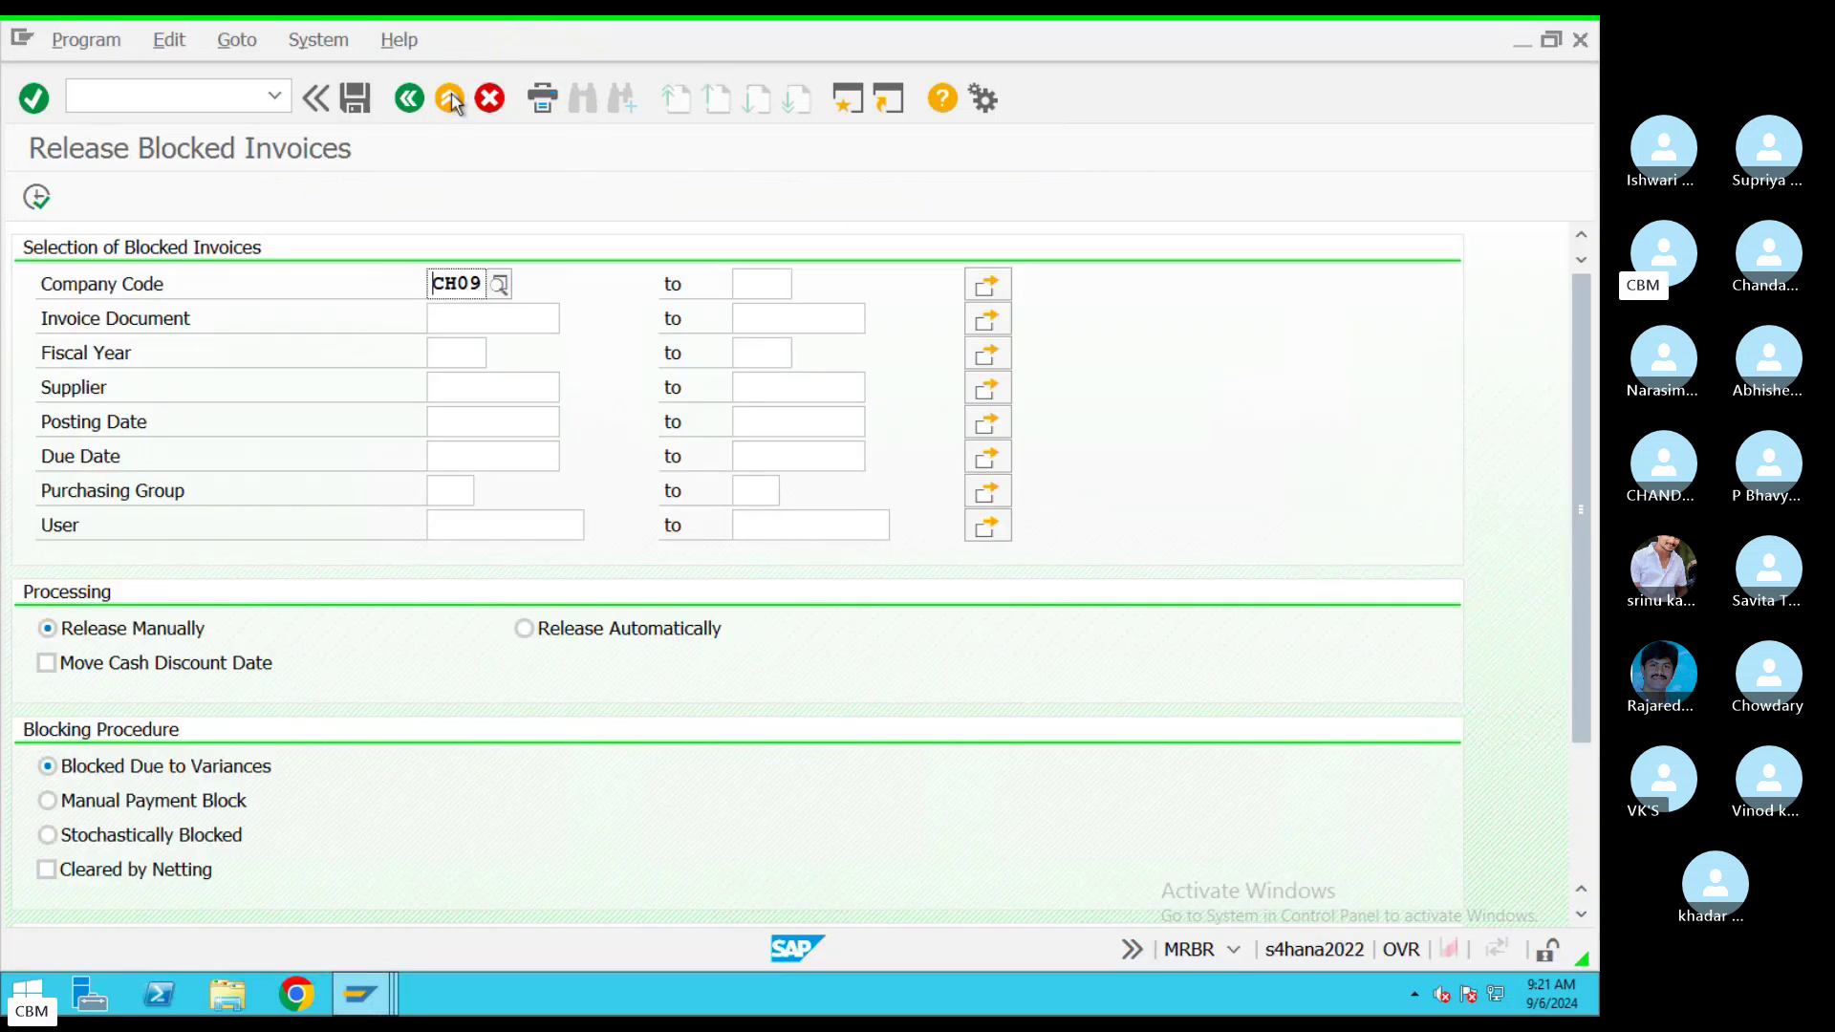
{"action": "left_click", "coordinate": [451, 98]}
{"action": "type", "text": "MIR4"}
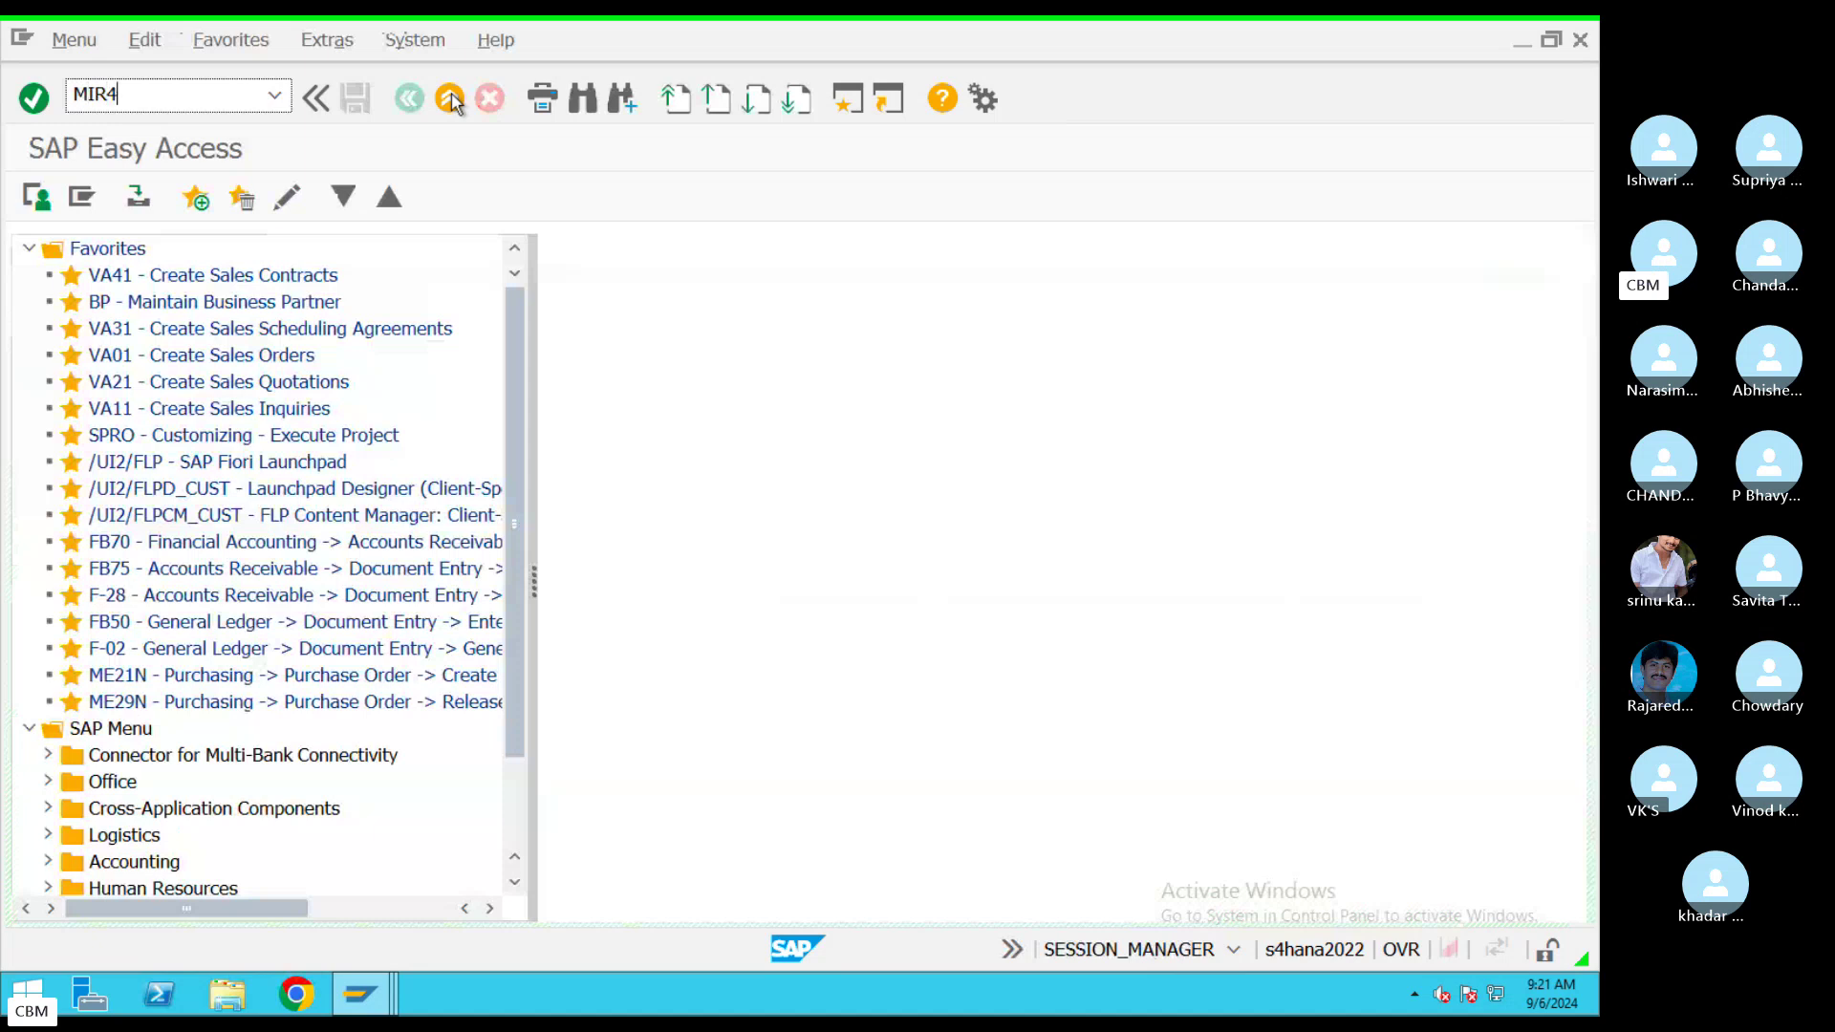
{"action": "key", "text": "Return"}
{"action": "key", "text": "Return"}
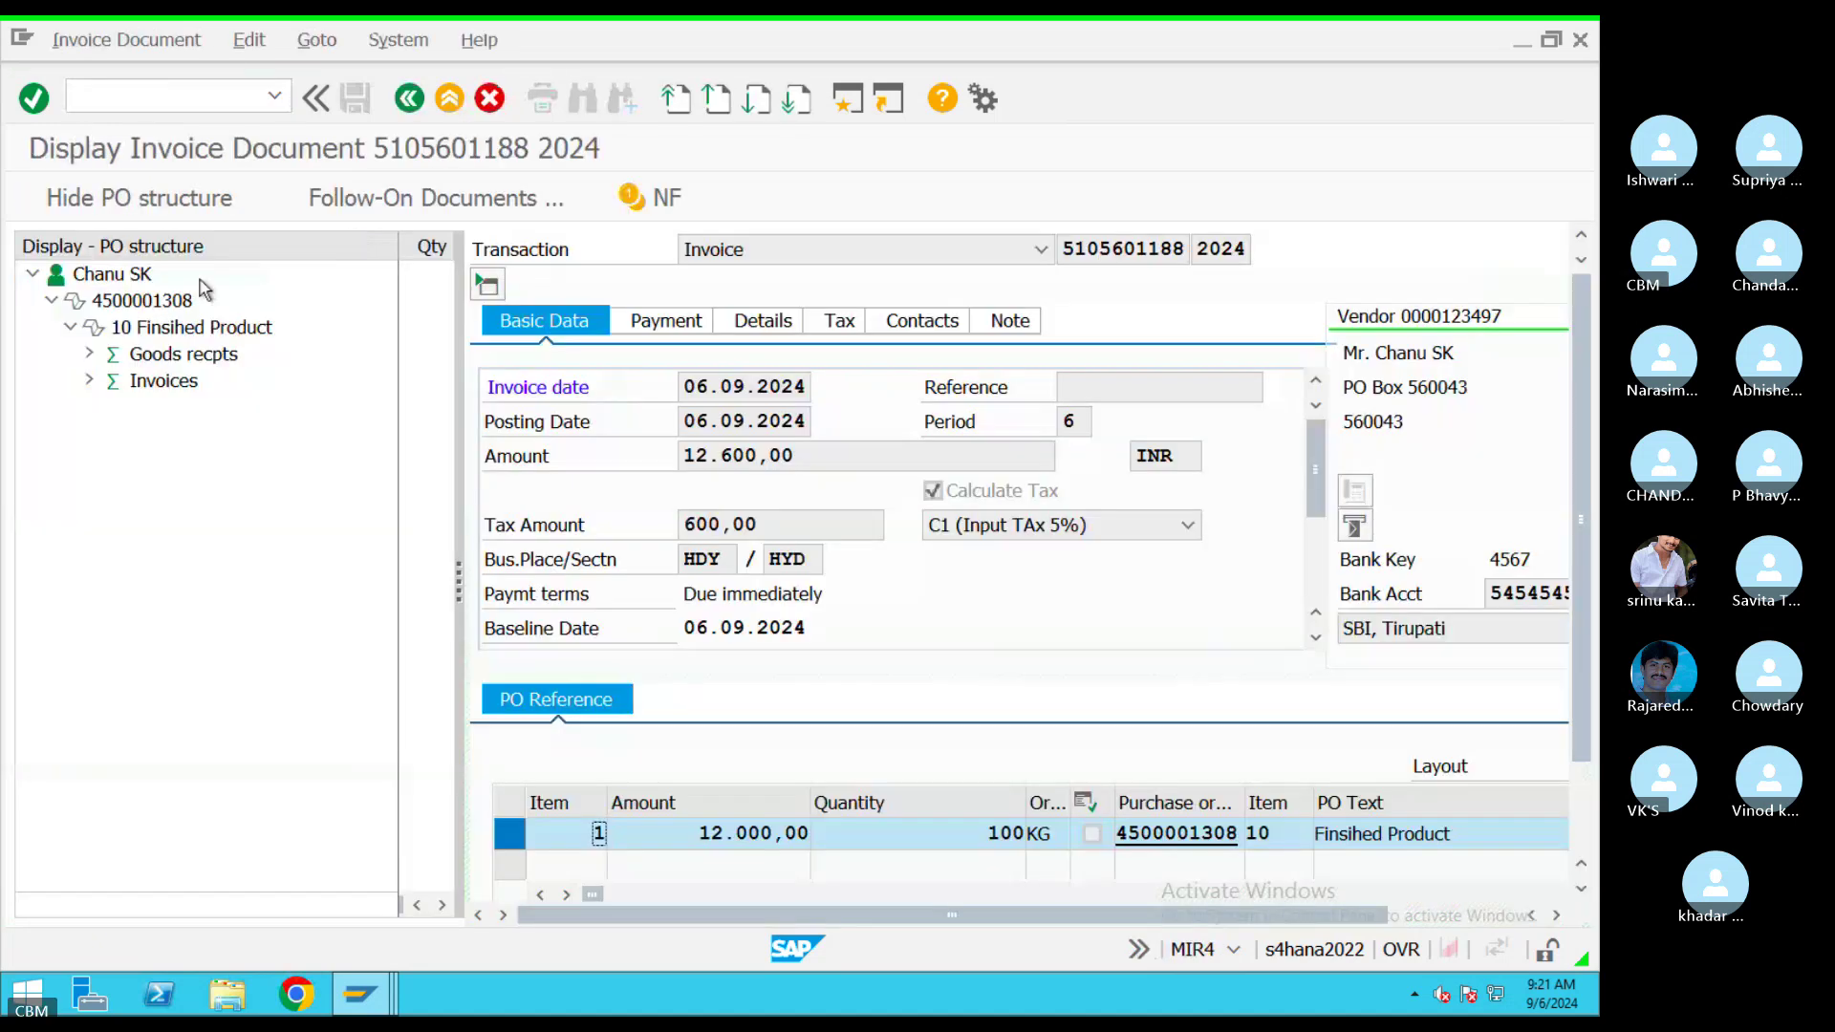
Open the released invoice's accounting document and check the payment block field of its vendor line item
{"action": "left_click", "coordinate": [397, 200]}
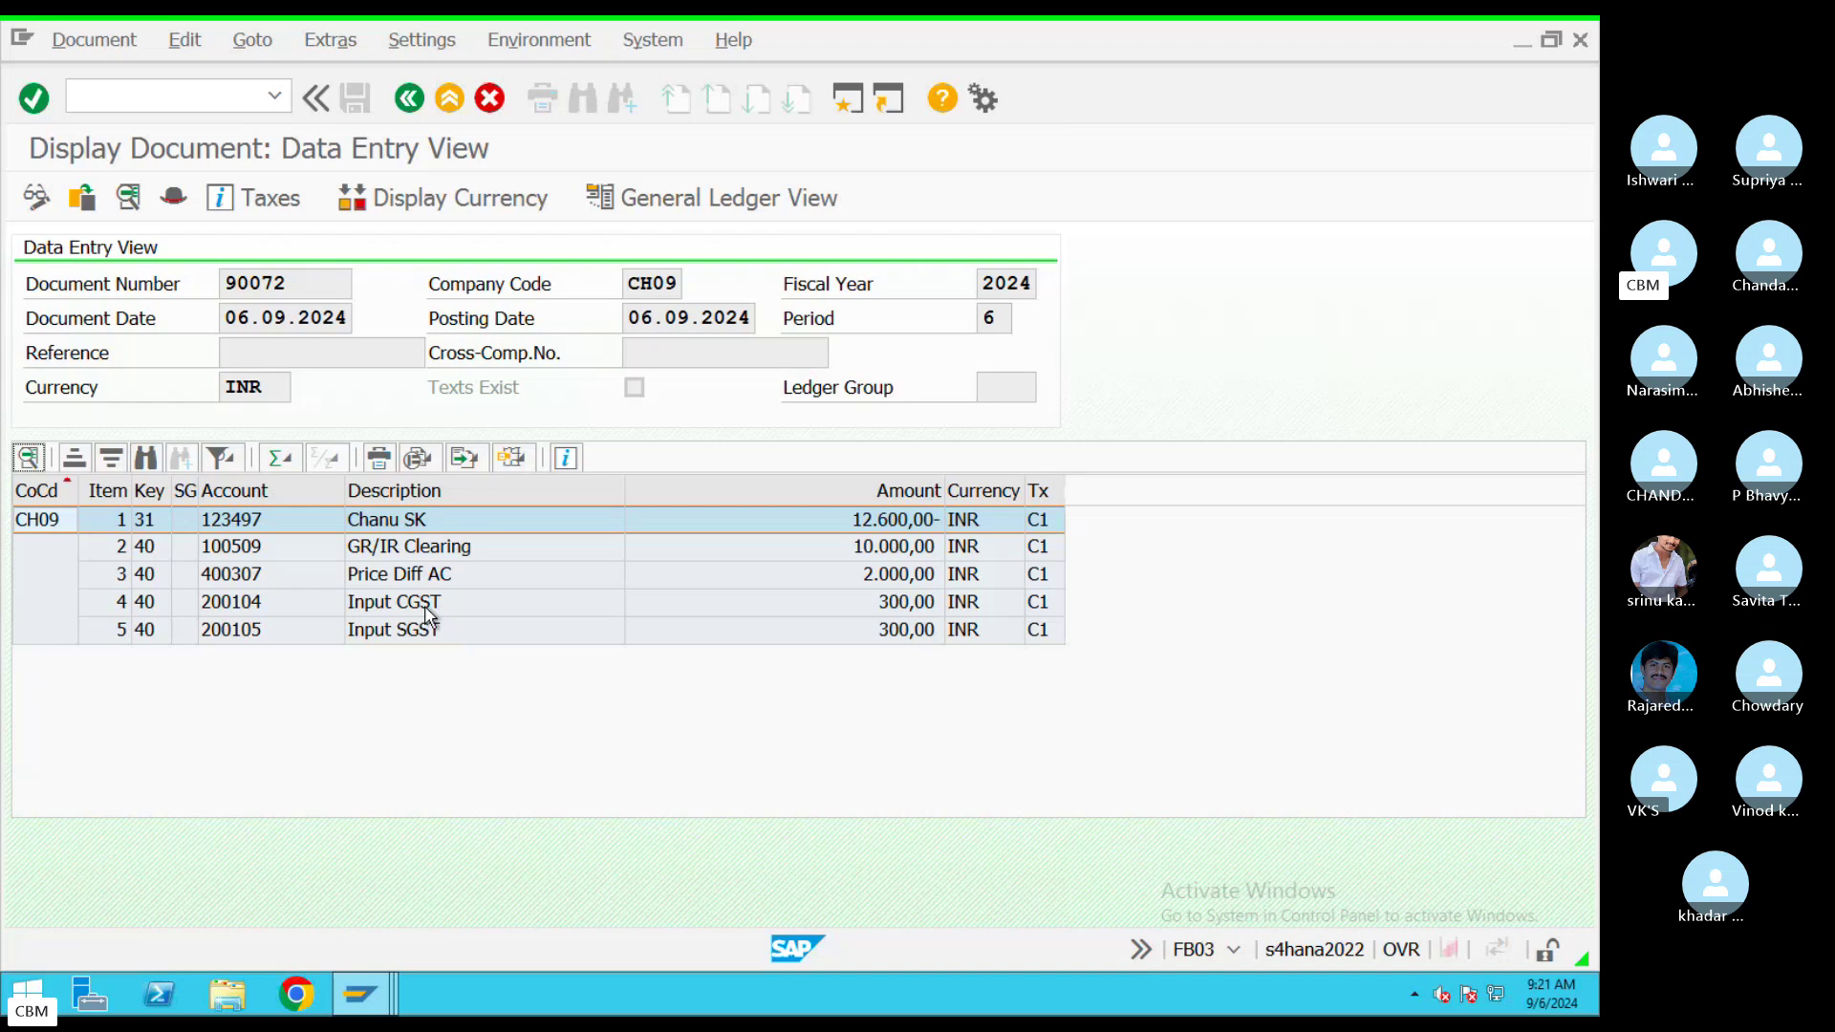
{"action": "double_click", "coordinate": [438, 524]}
{"action": "left_click", "coordinate": [196, 629]}
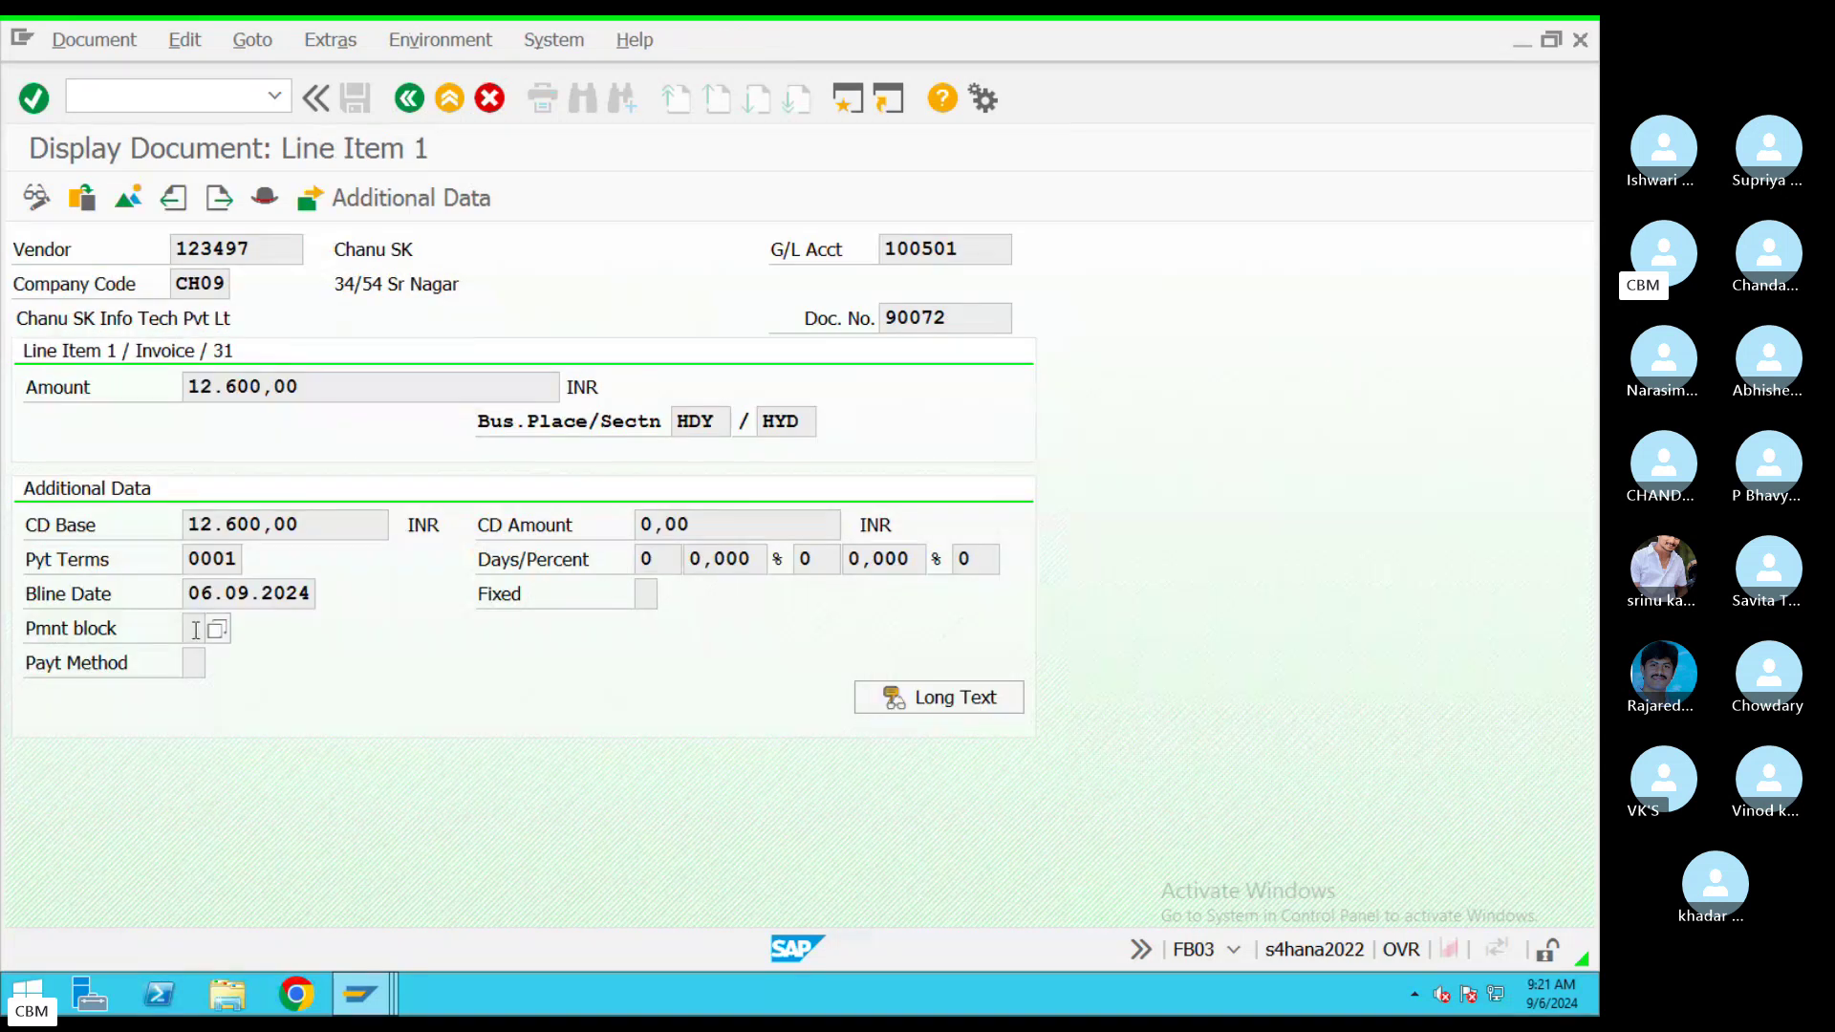
{"action": "key", "text": "super+Tab"}
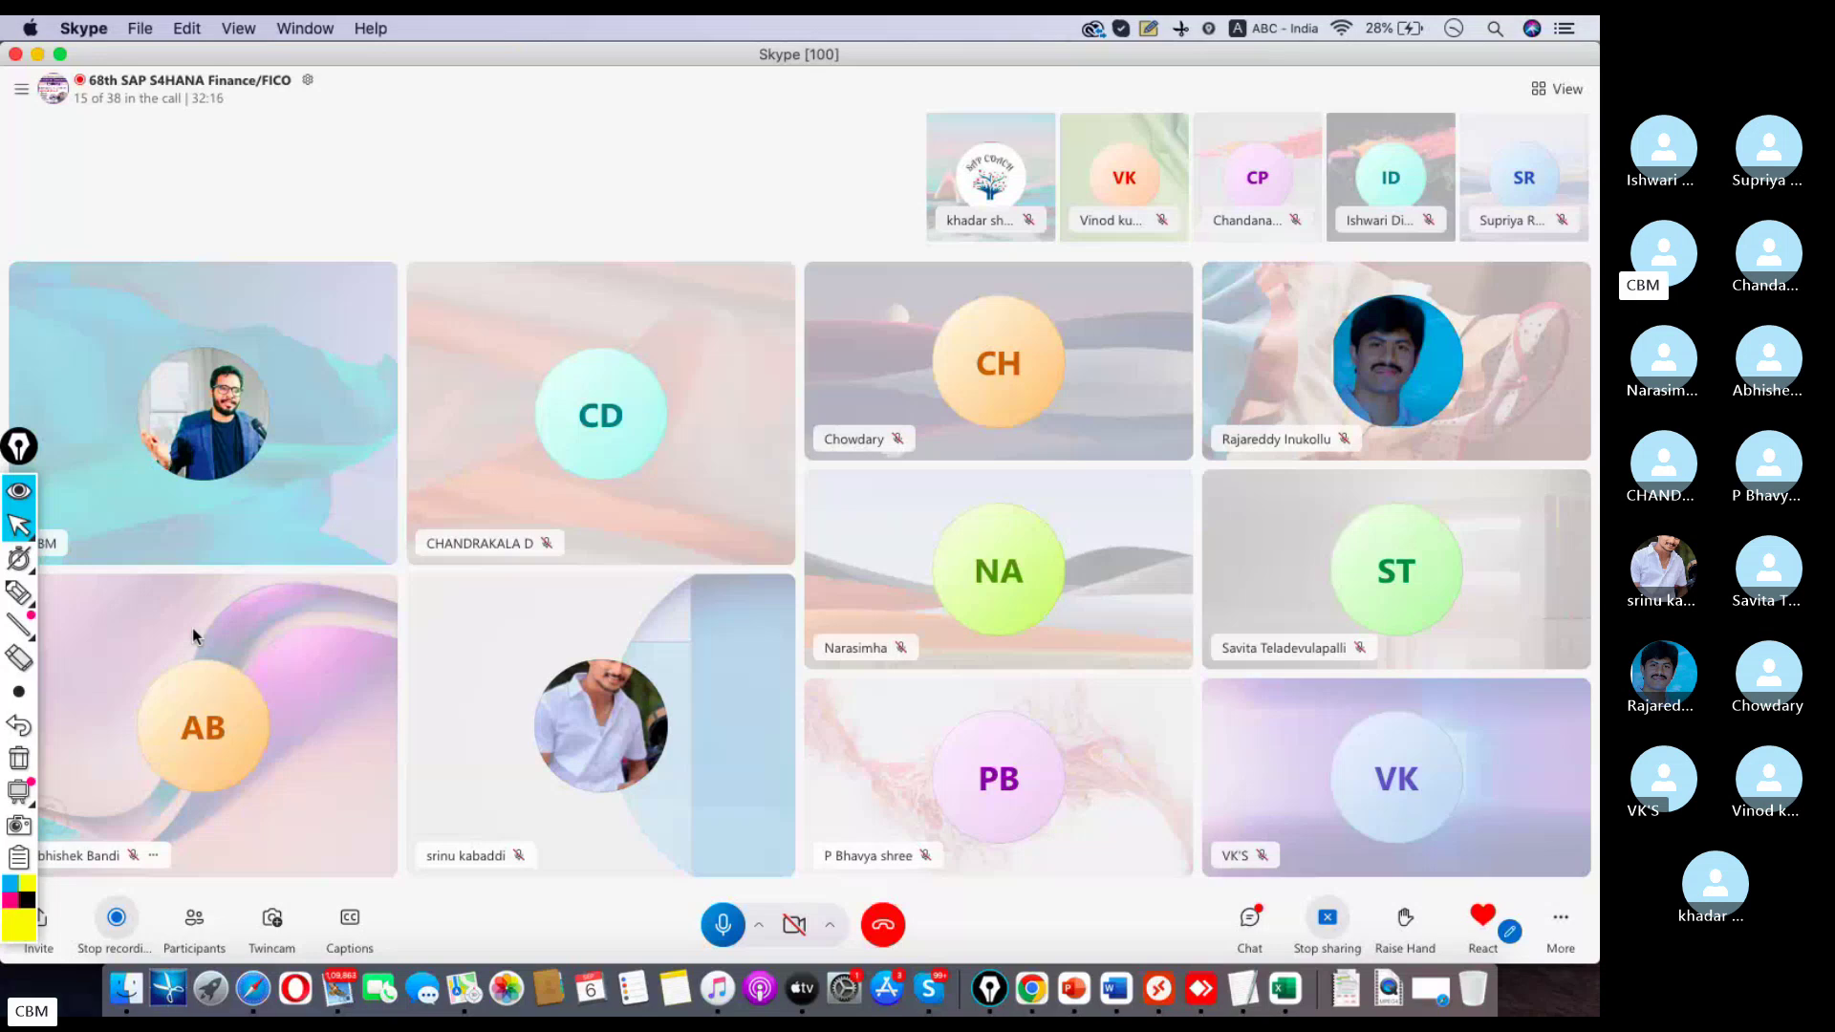
{"action": "key", "text": "super+Tab"}
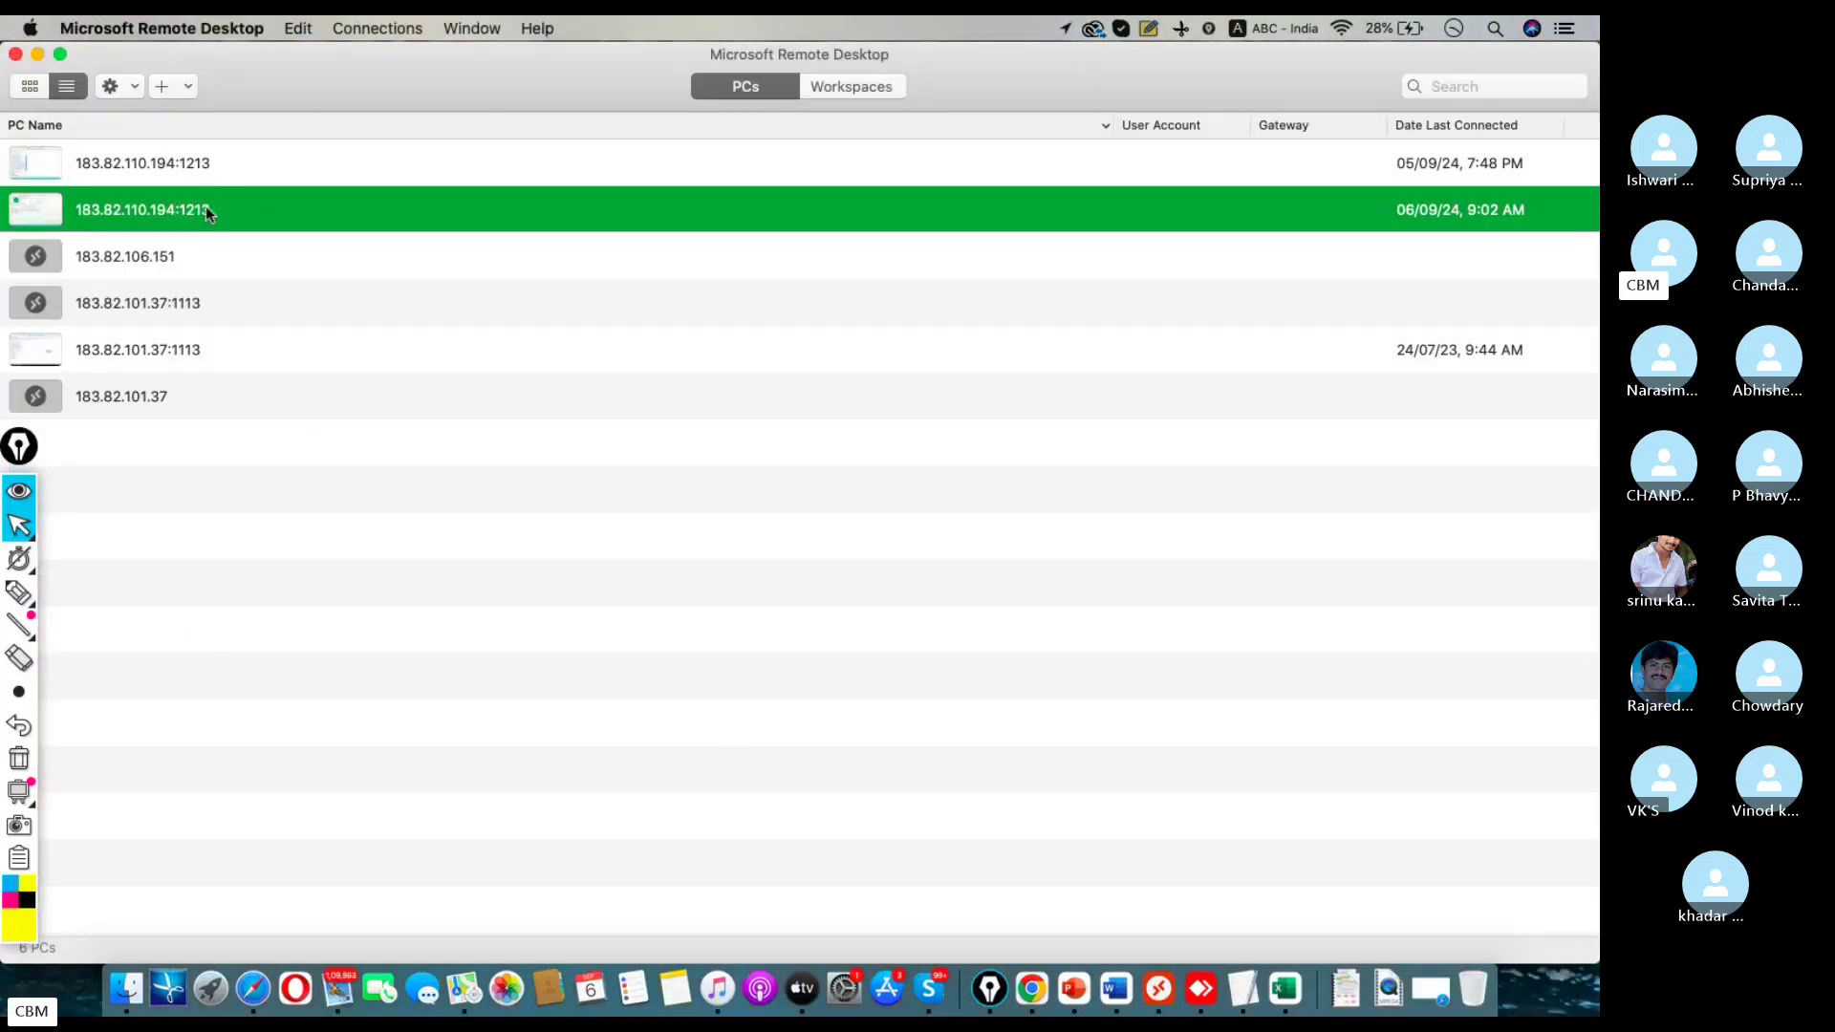
{"action": "double_click", "coordinate": [204, 205]}
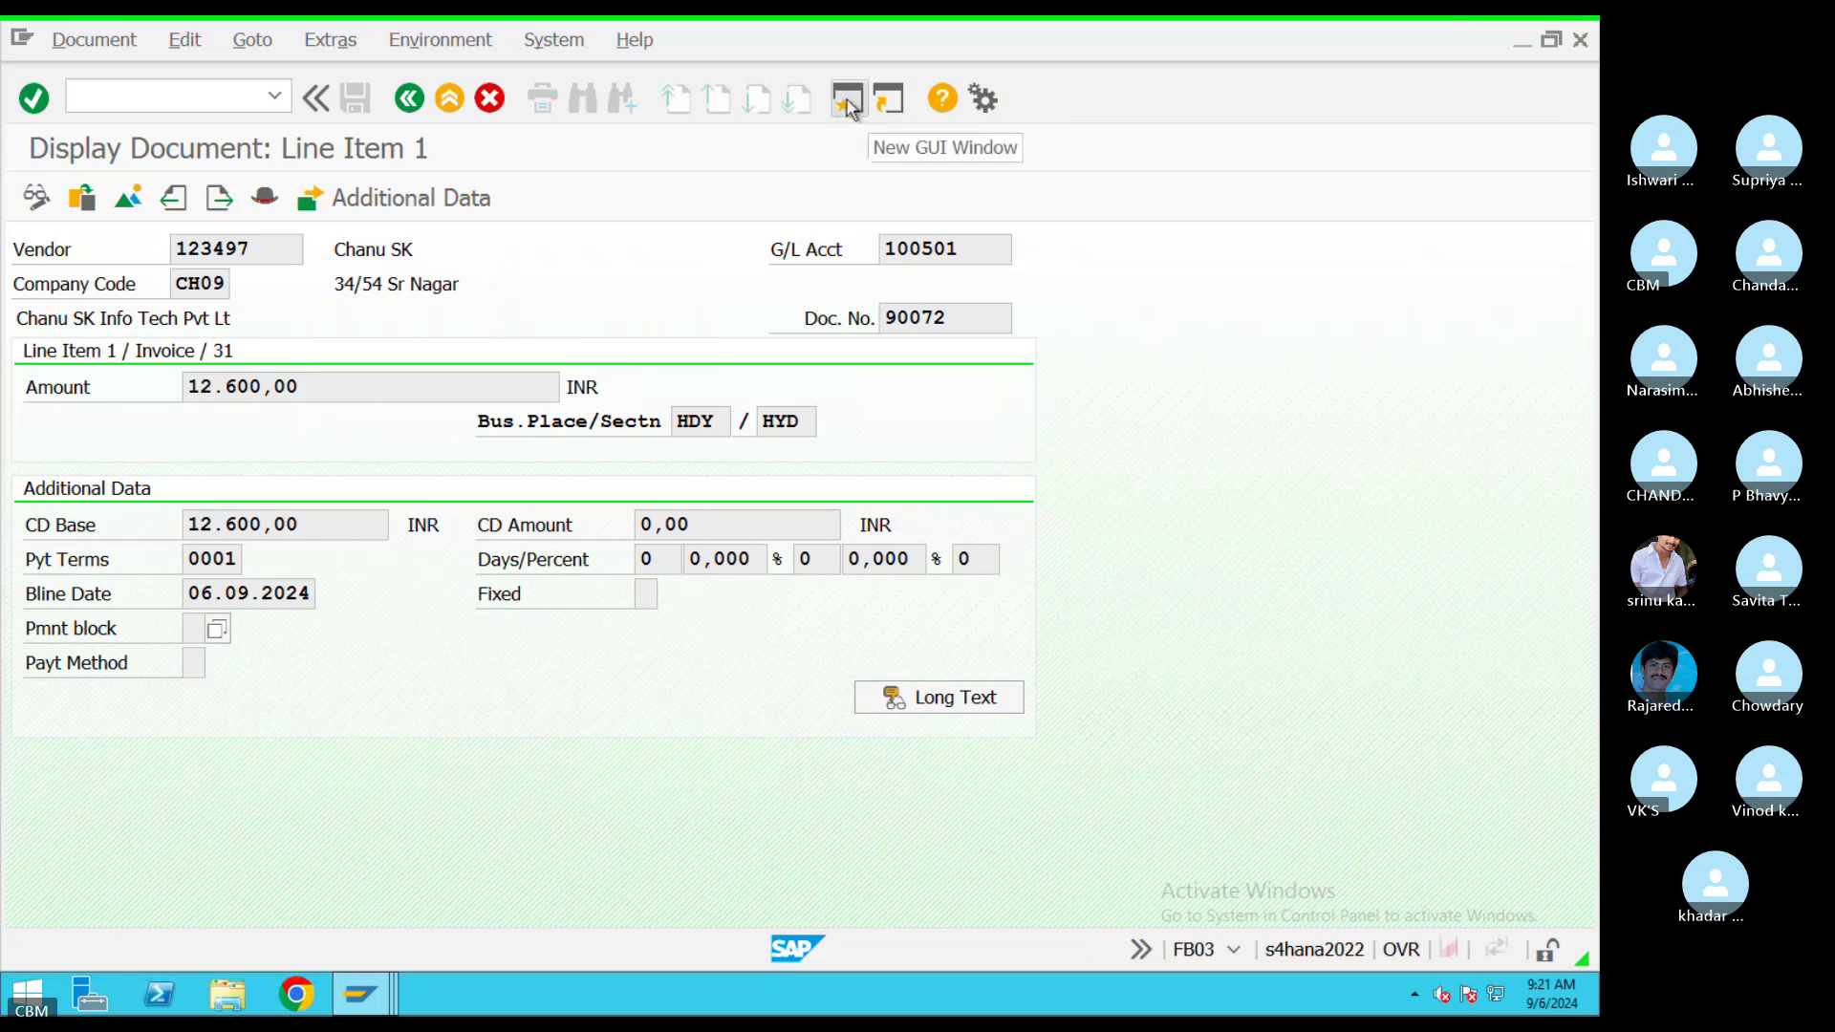
Open an additional SAP session and start the automatic payment transaction F110
{"action": "left_click", "coordinate": [846, 101]}
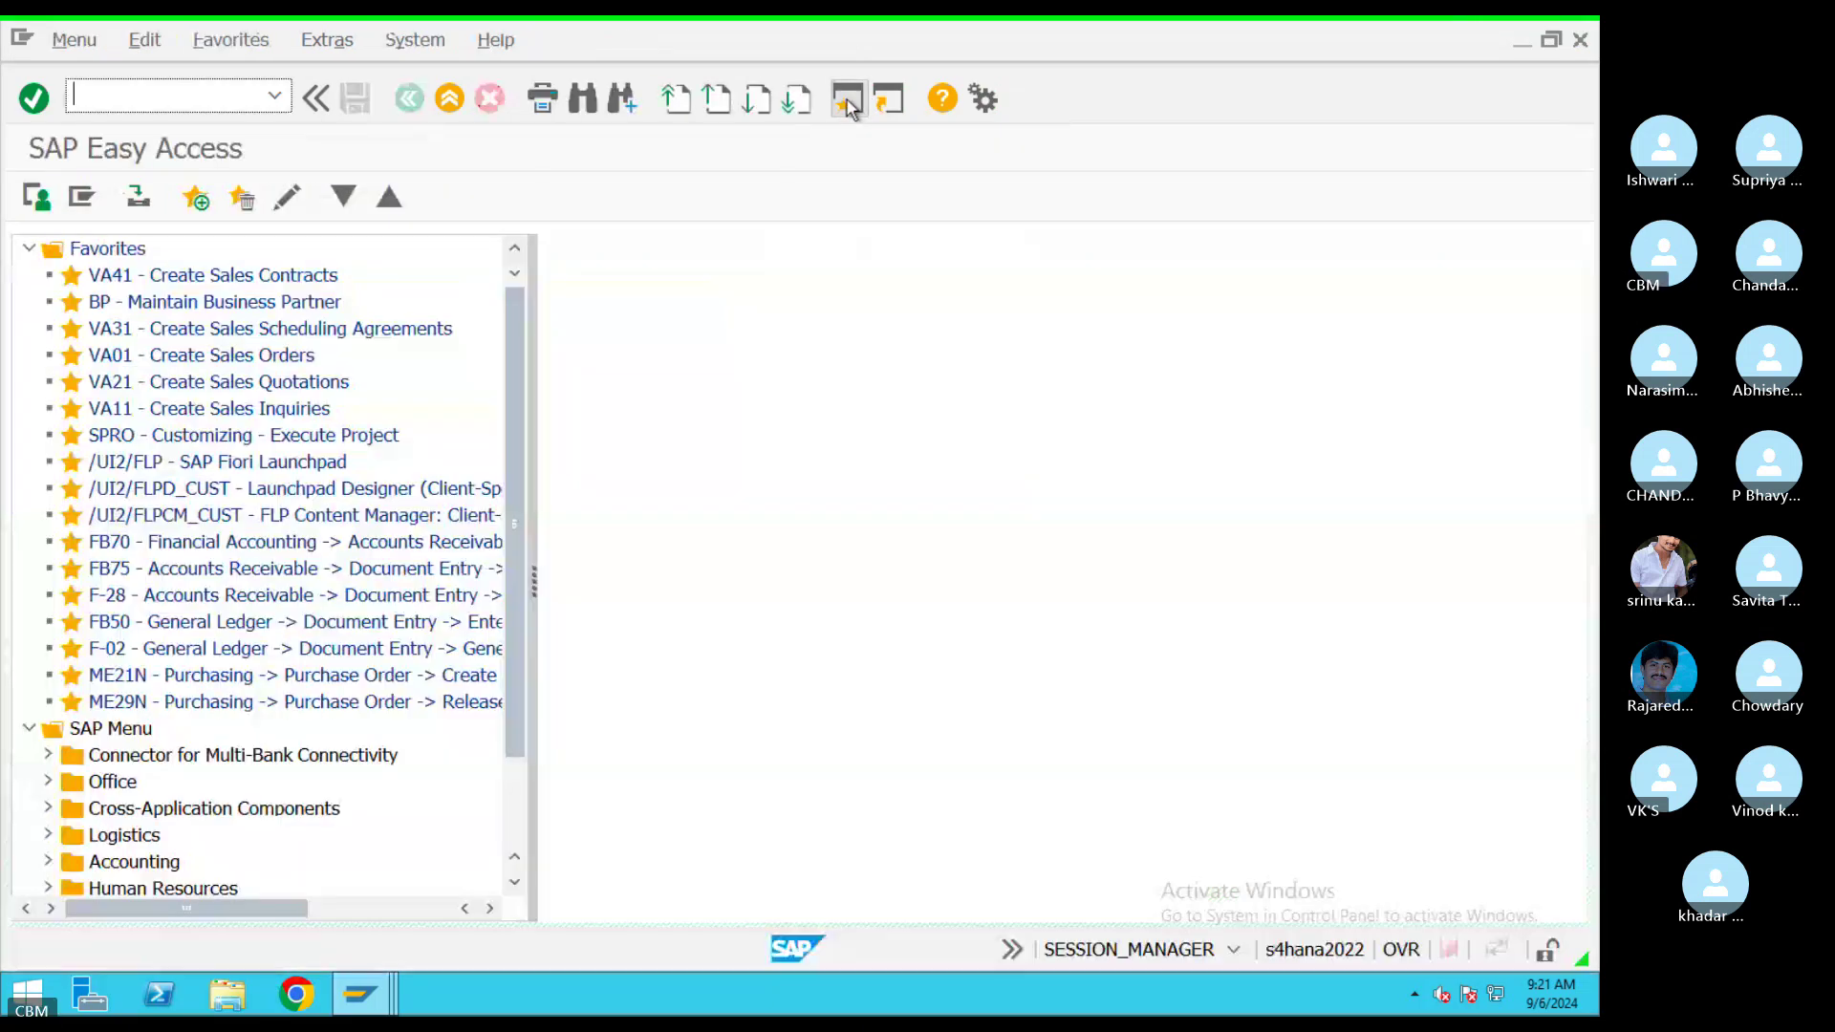
{"action": "type", "text": "f11"}
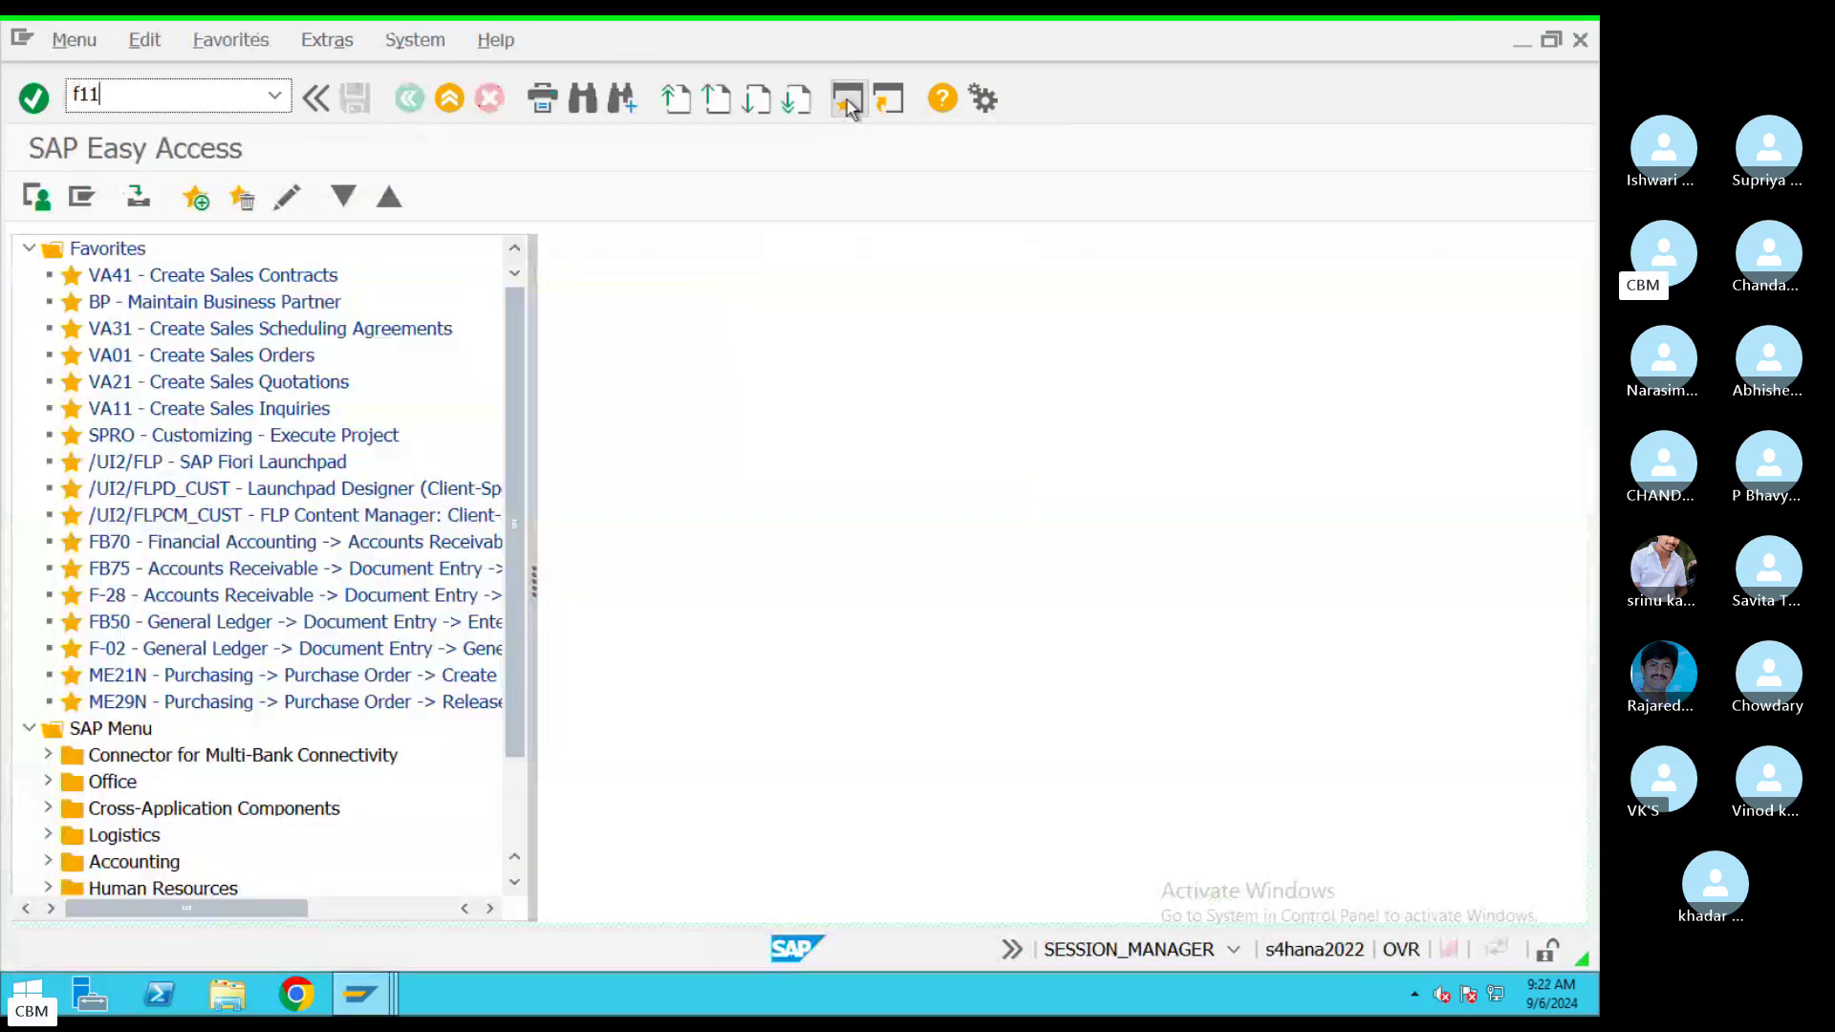
{"action": "type", "text": "0"}
{"action": "key", "text": "Return"}
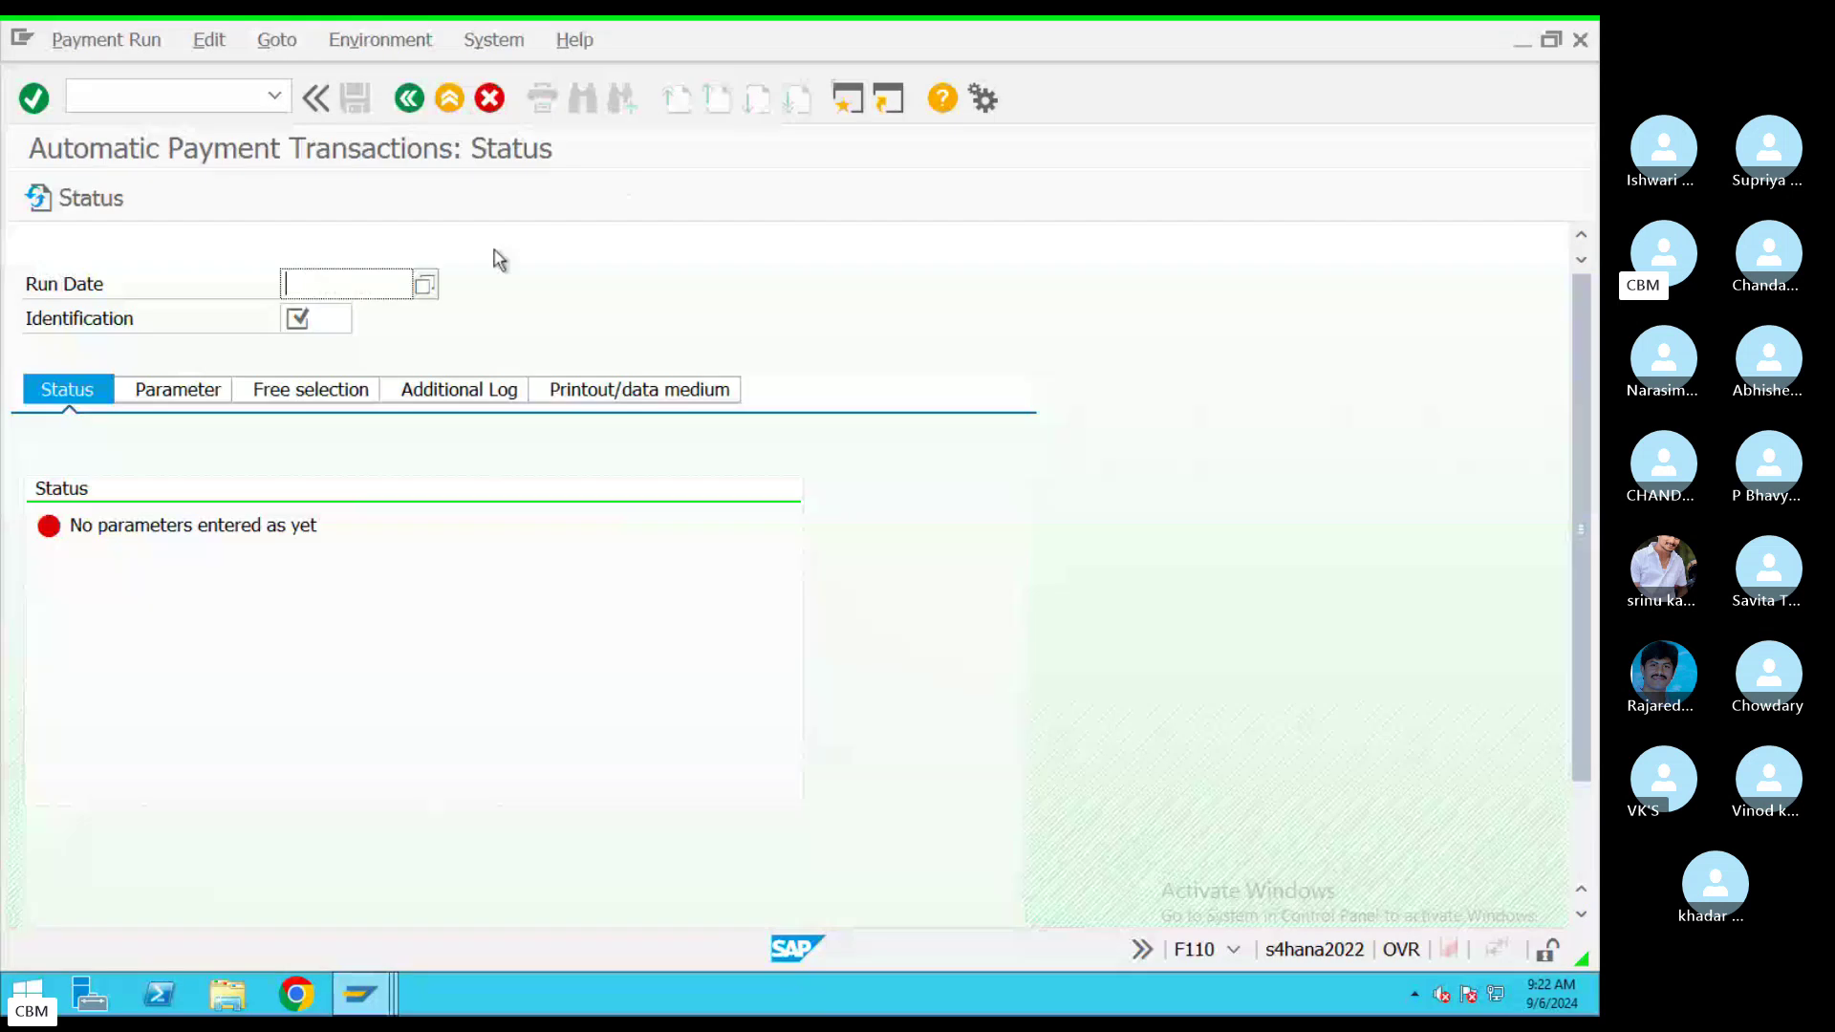
Set the payment run's date to 06.09.2024 and its identification to TEST
{"action": "type", "text": "0"}
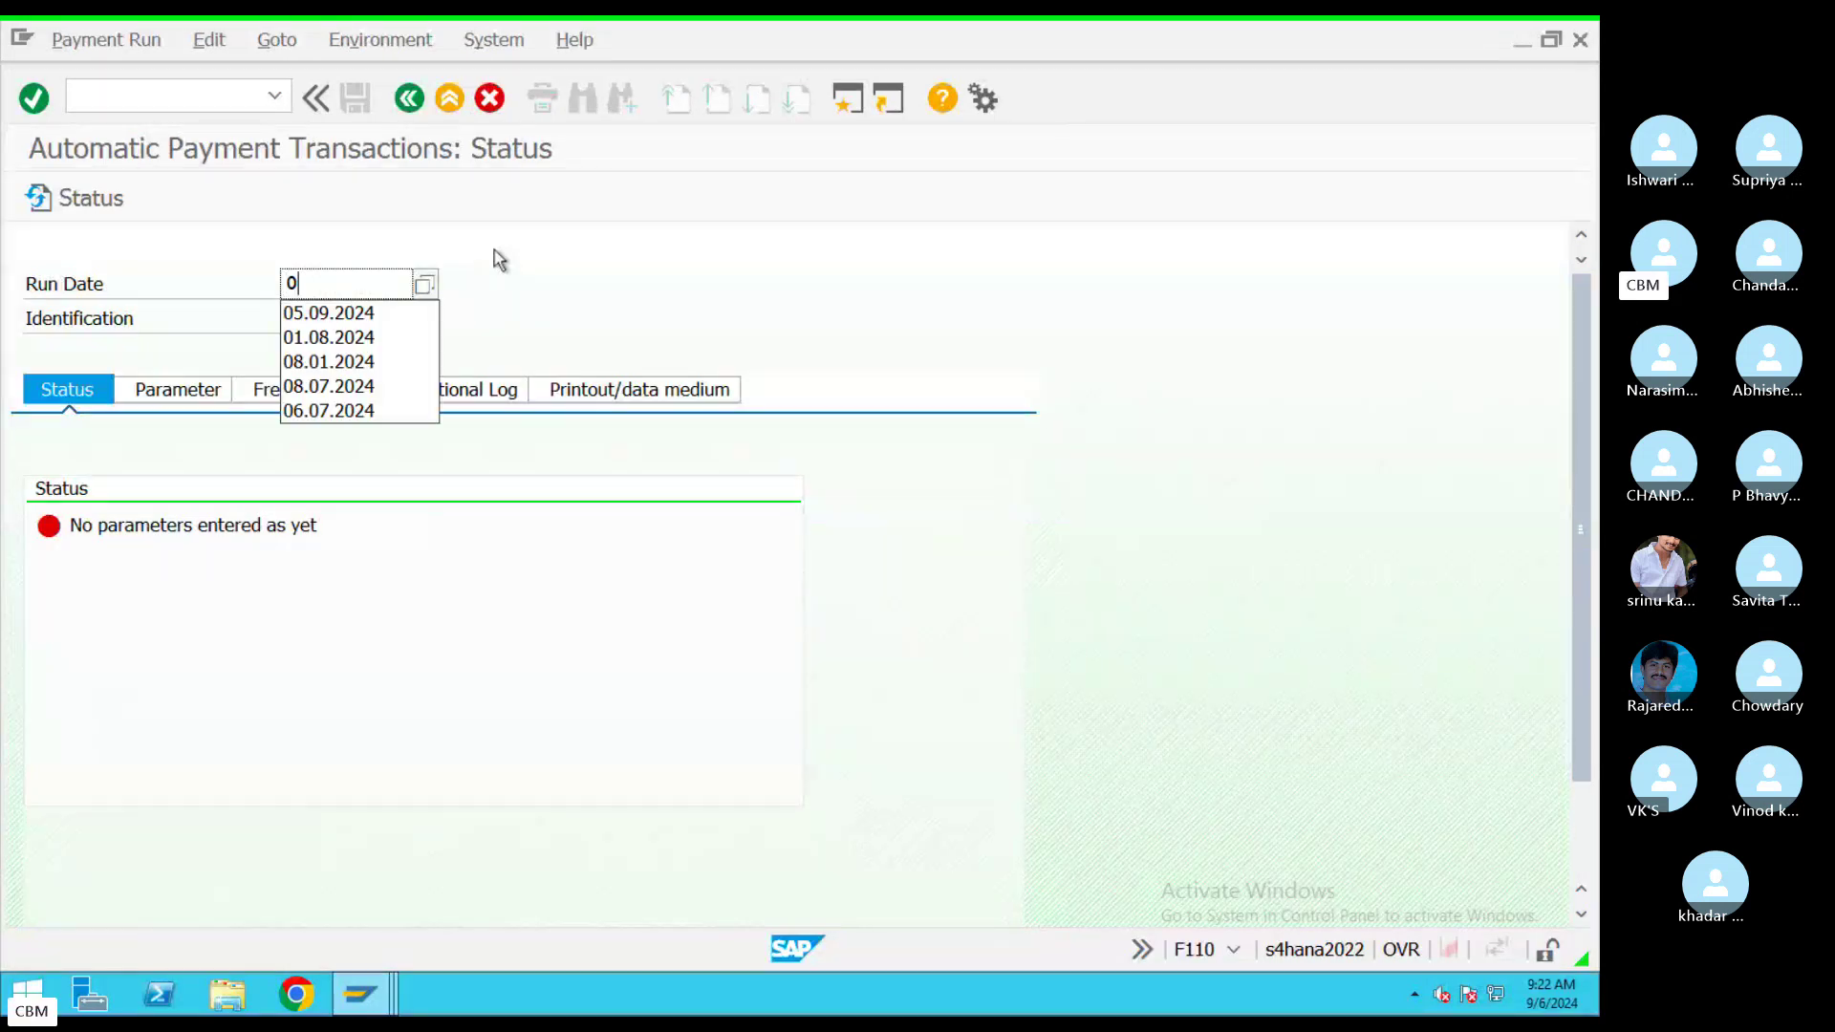
{"action": "type", "text": "9"}
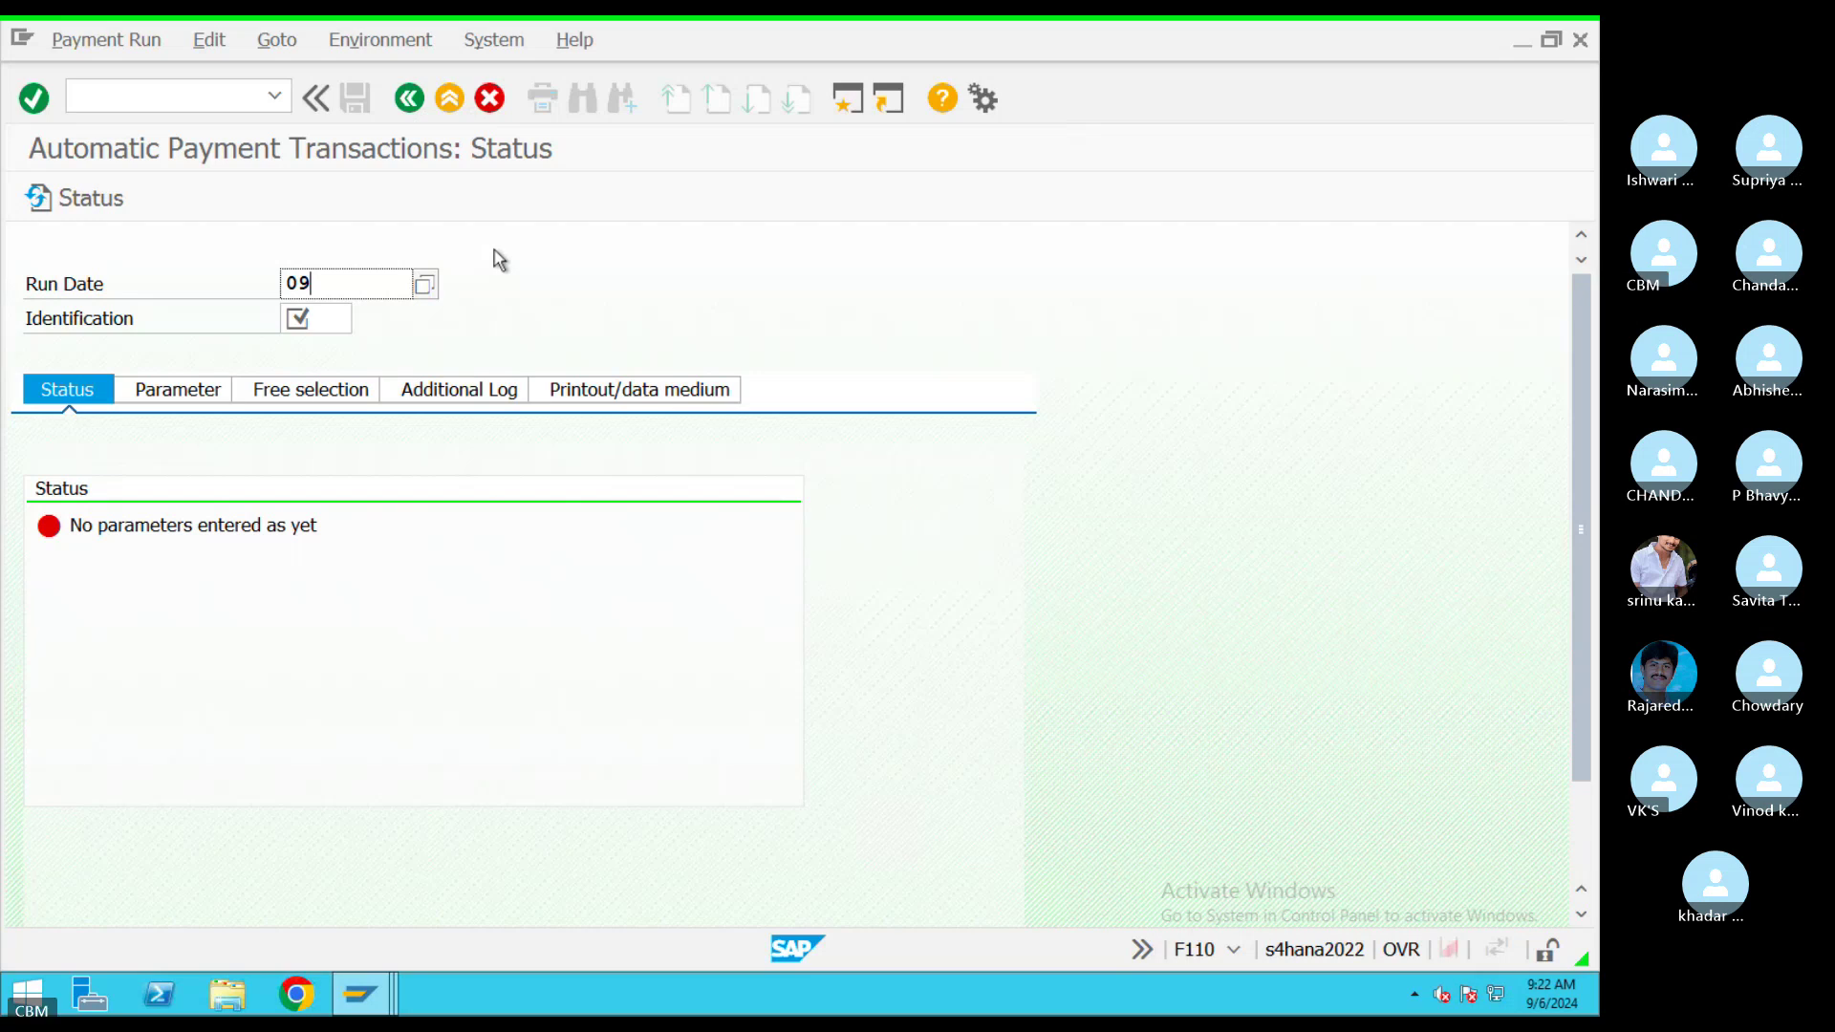
{"action": "type", "text": ".06"}
{"action": "key", "text": "BackSpace"}
{"action": "key", "text": "BackSpace"}
{"action": "key", "text": "BackSpace"}
{"action": "key", "text": "BackSpace"}
{"action": "key", "text": "BackSpace"}
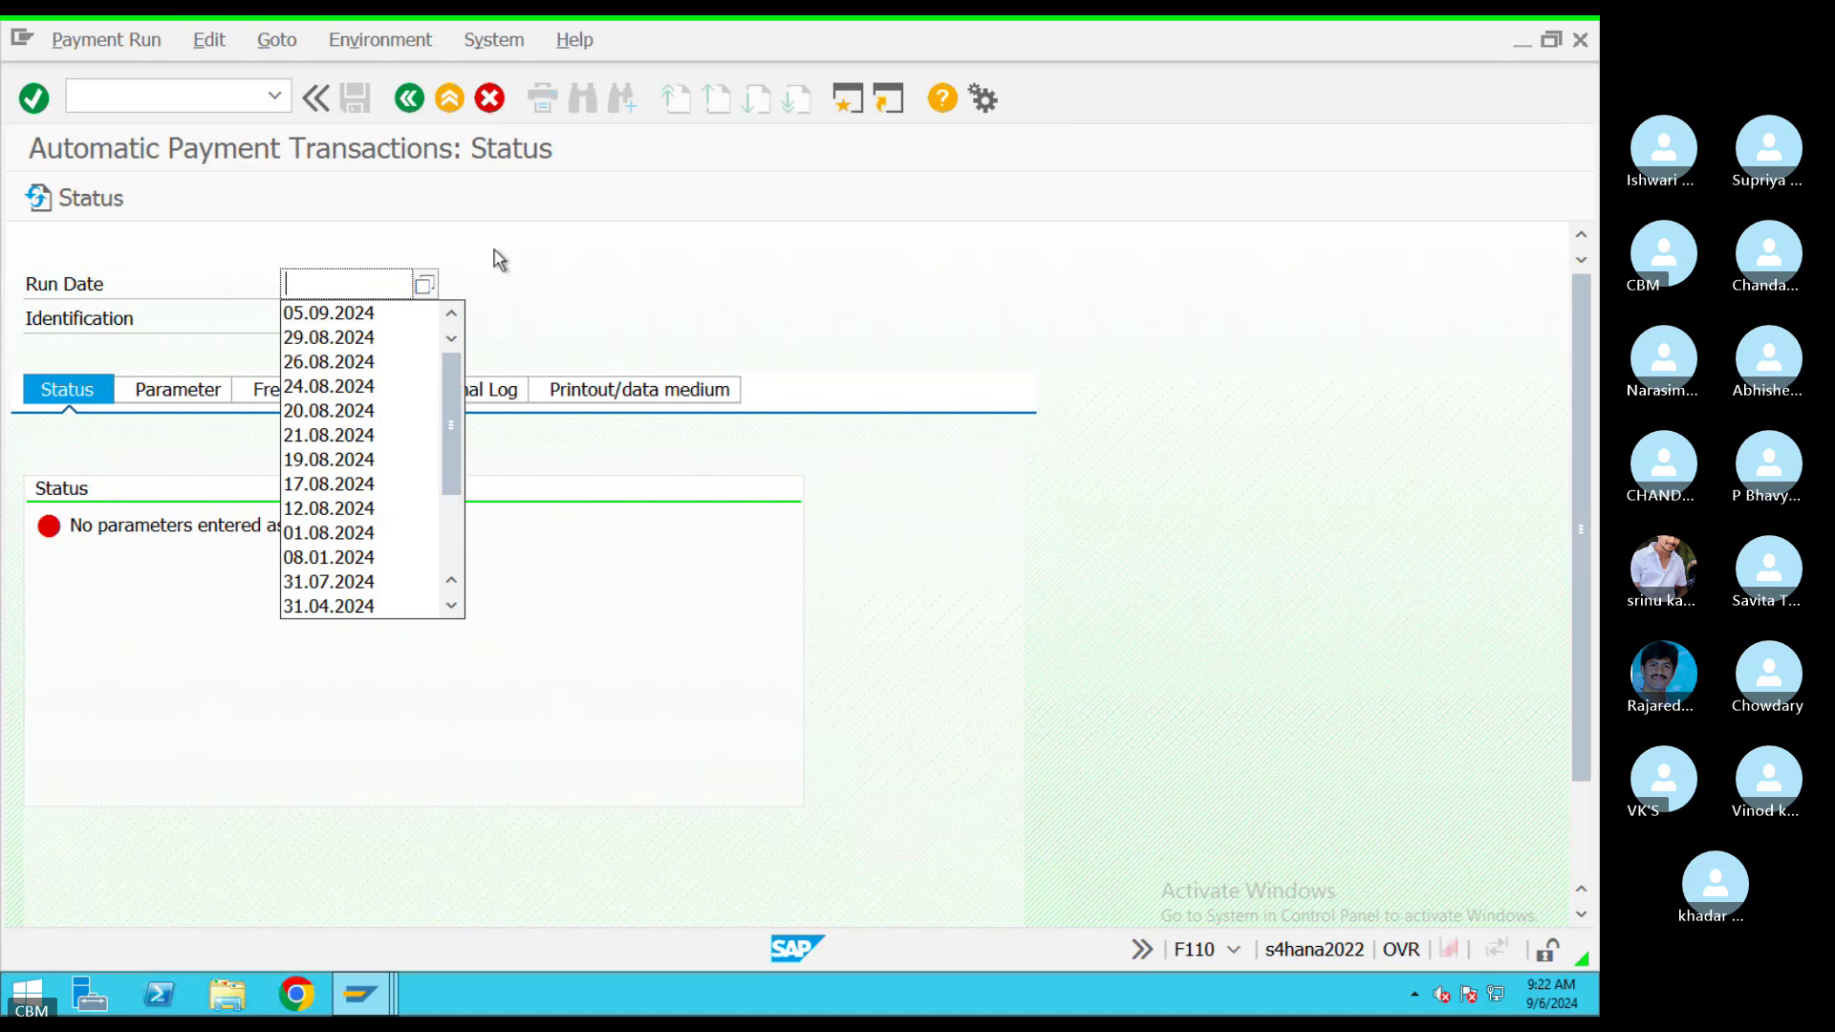
{"action": "type", "text": "06"}
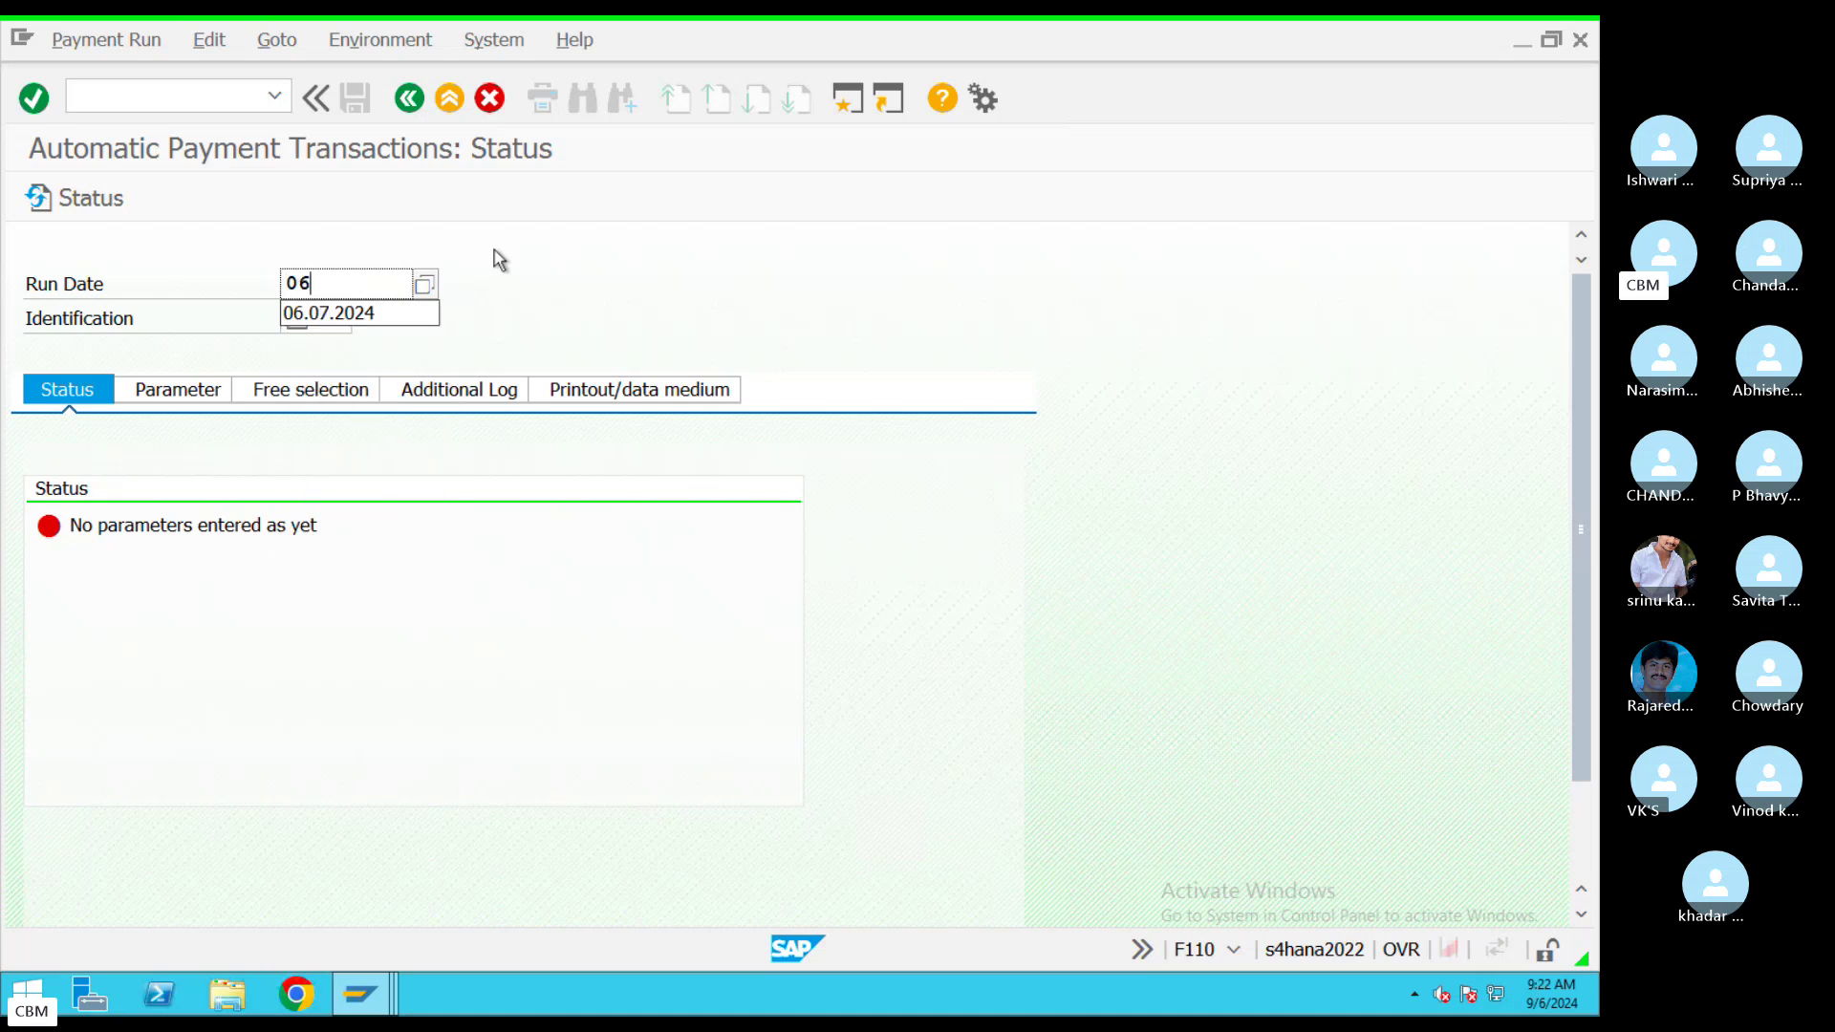
{"action": "type", "text": ".09.2024"}
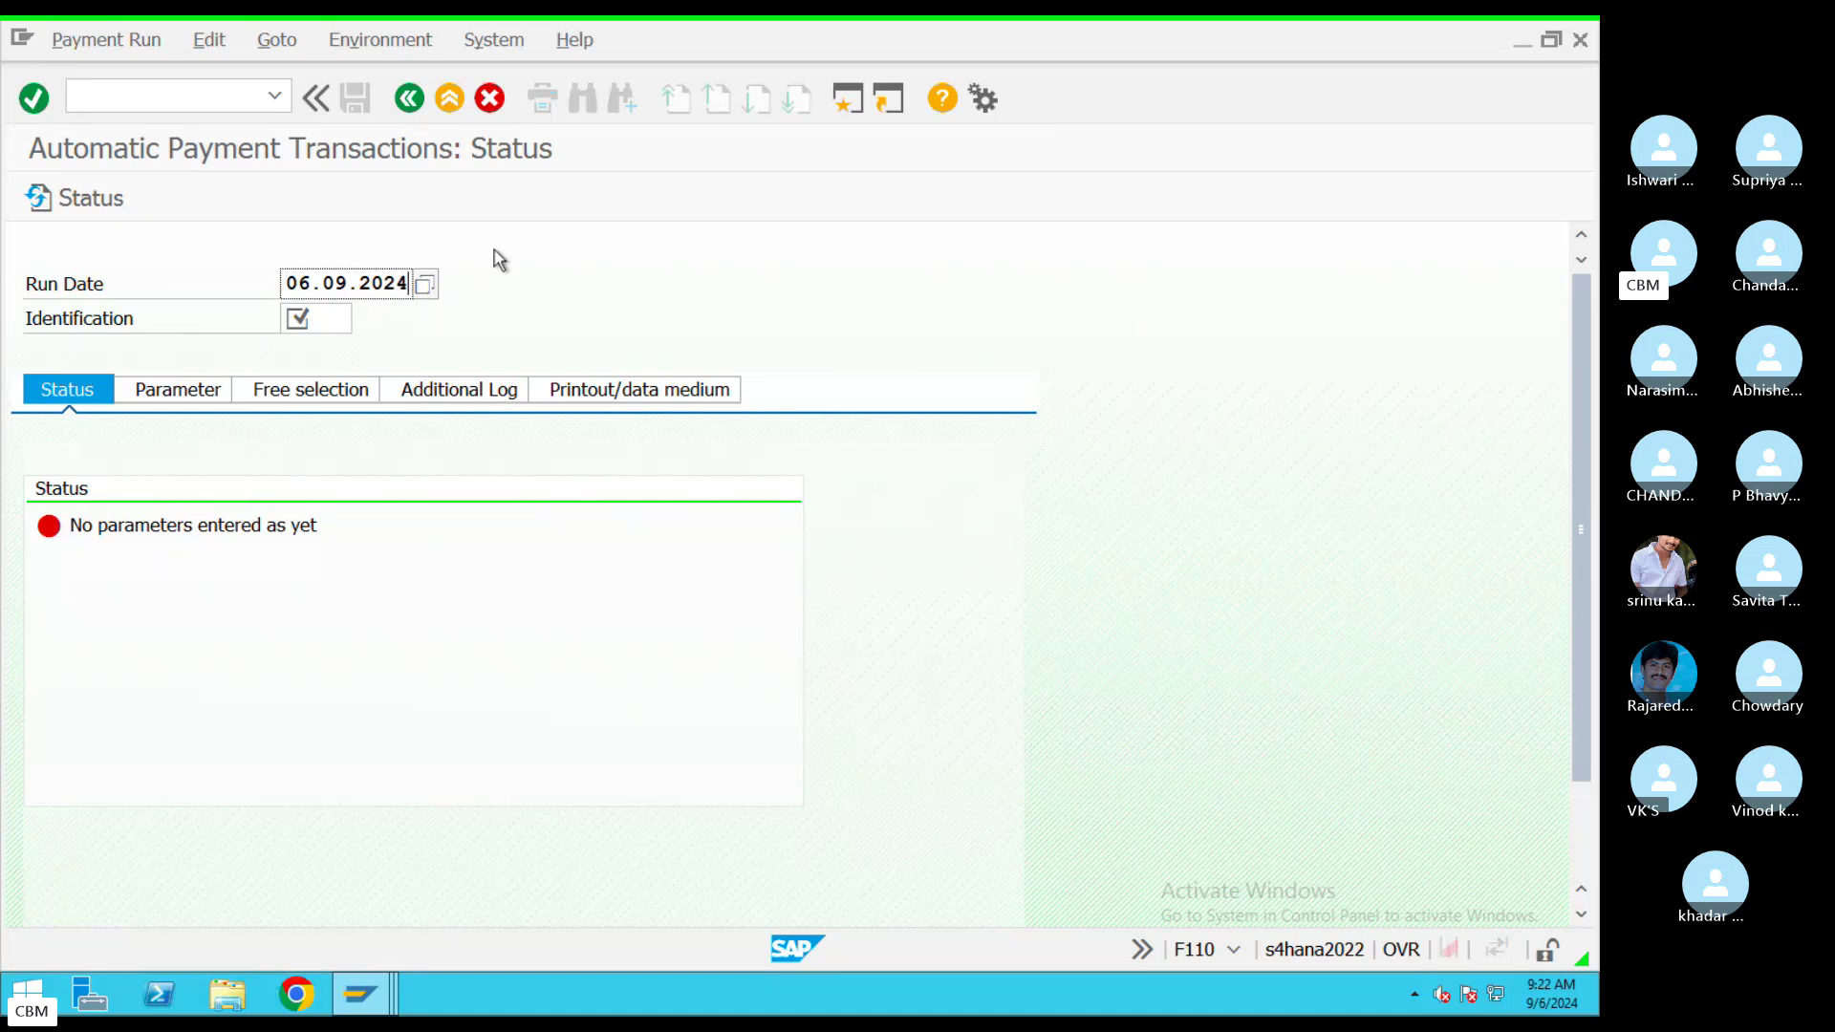
{"action": "left_click", "coordinate": [324, 318]}
{"action": "type", "text": "T"}
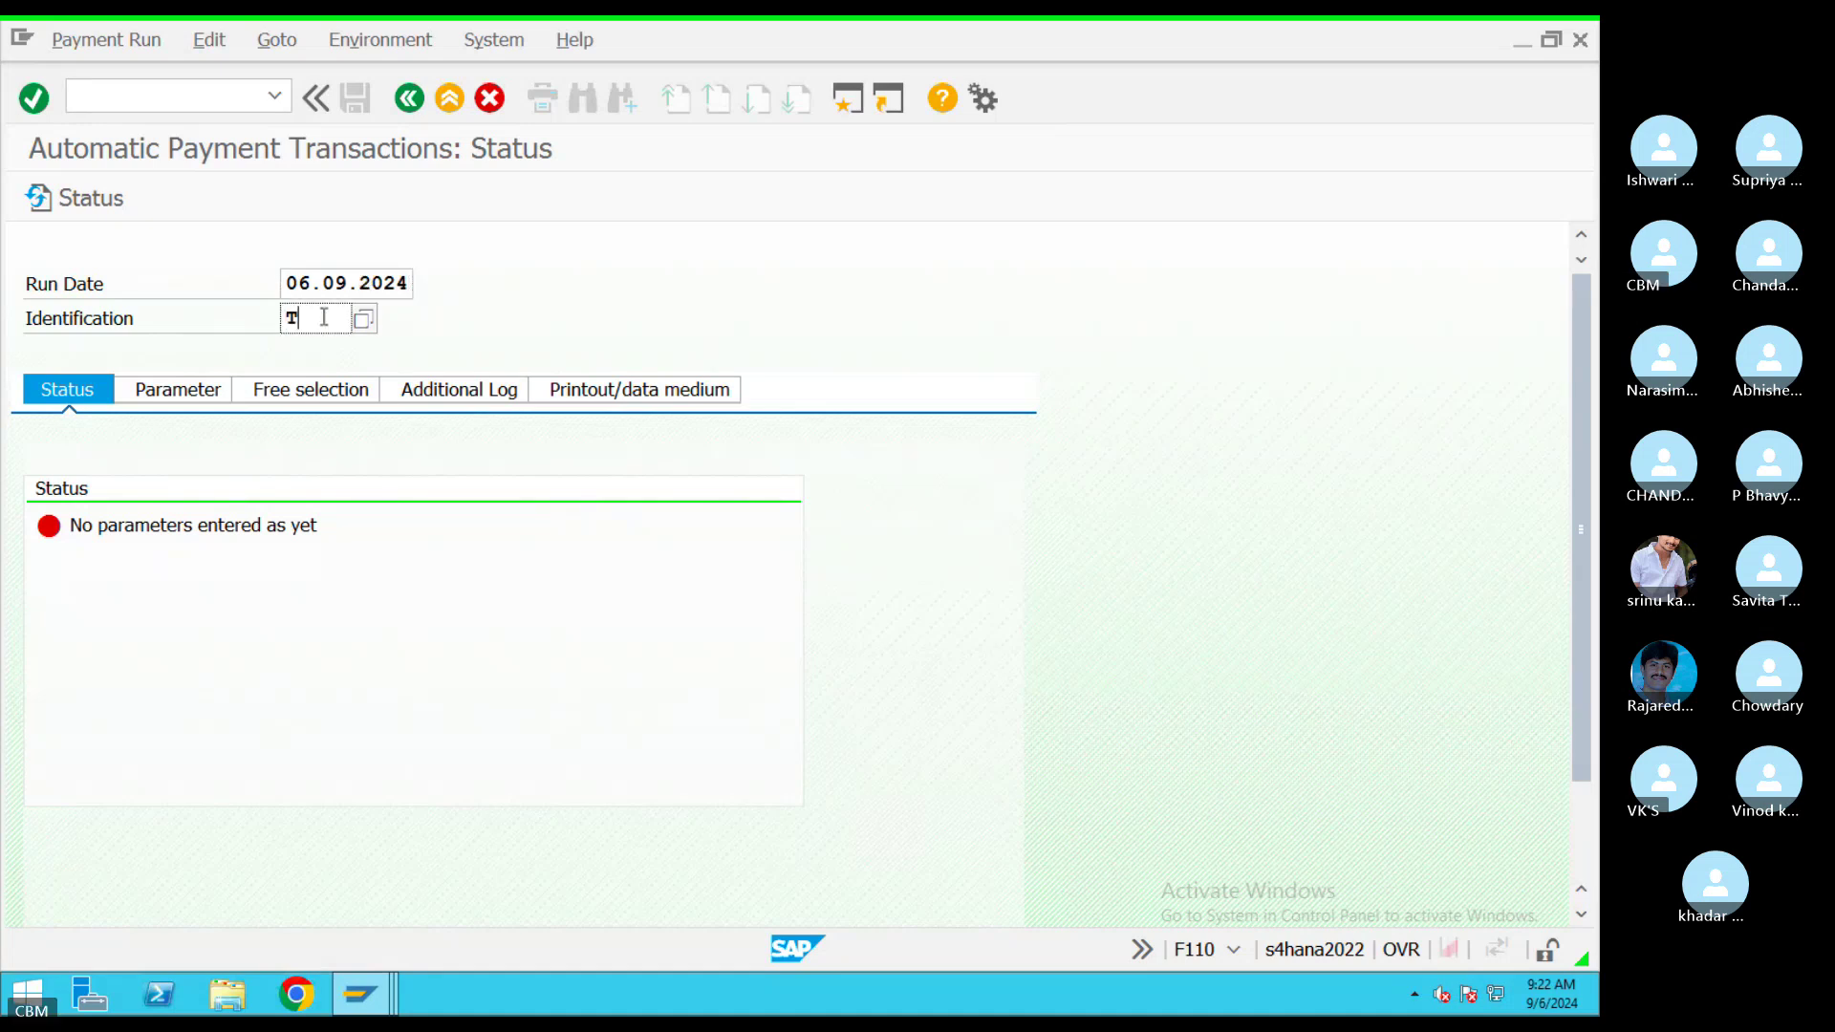
{"action": "type", "text": "EST"}
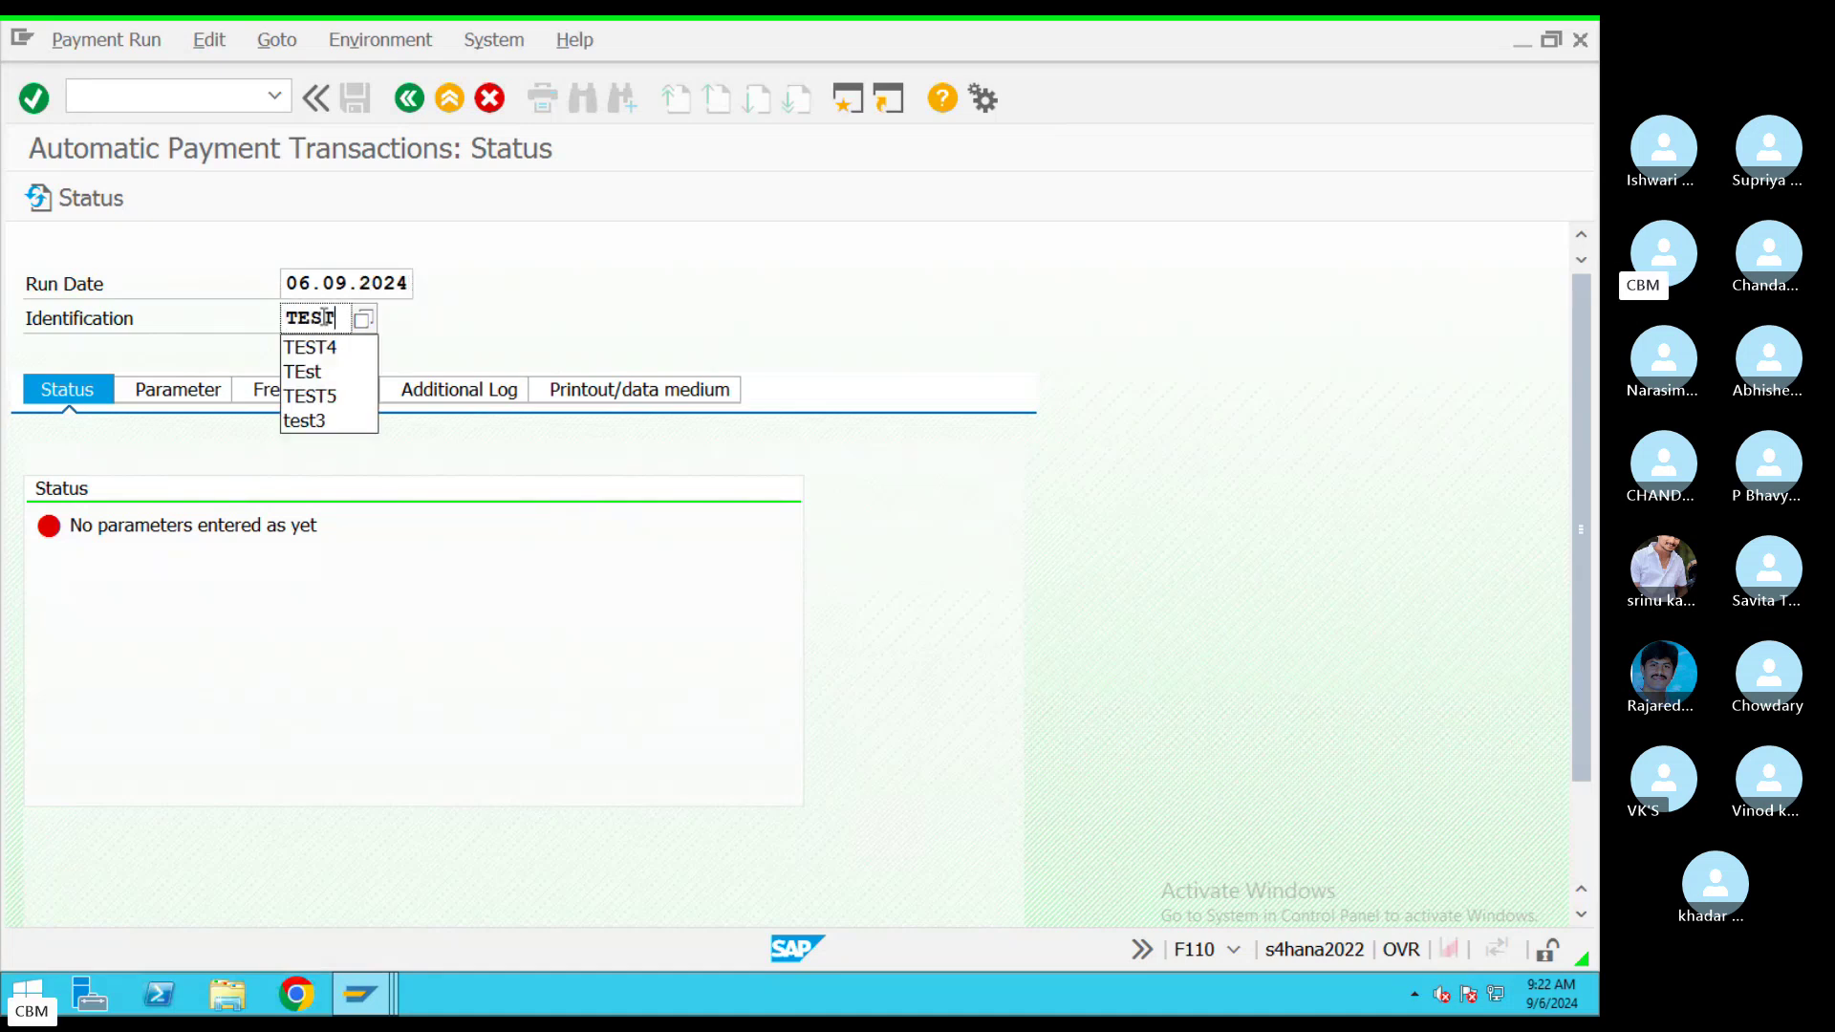
Enter company code CH09 with payment method 8 in the payment run's parameters
{"action": "left_click", "coordinate": [184, 397]}
{"action": "left_click", "coordinate": [85, 595]}
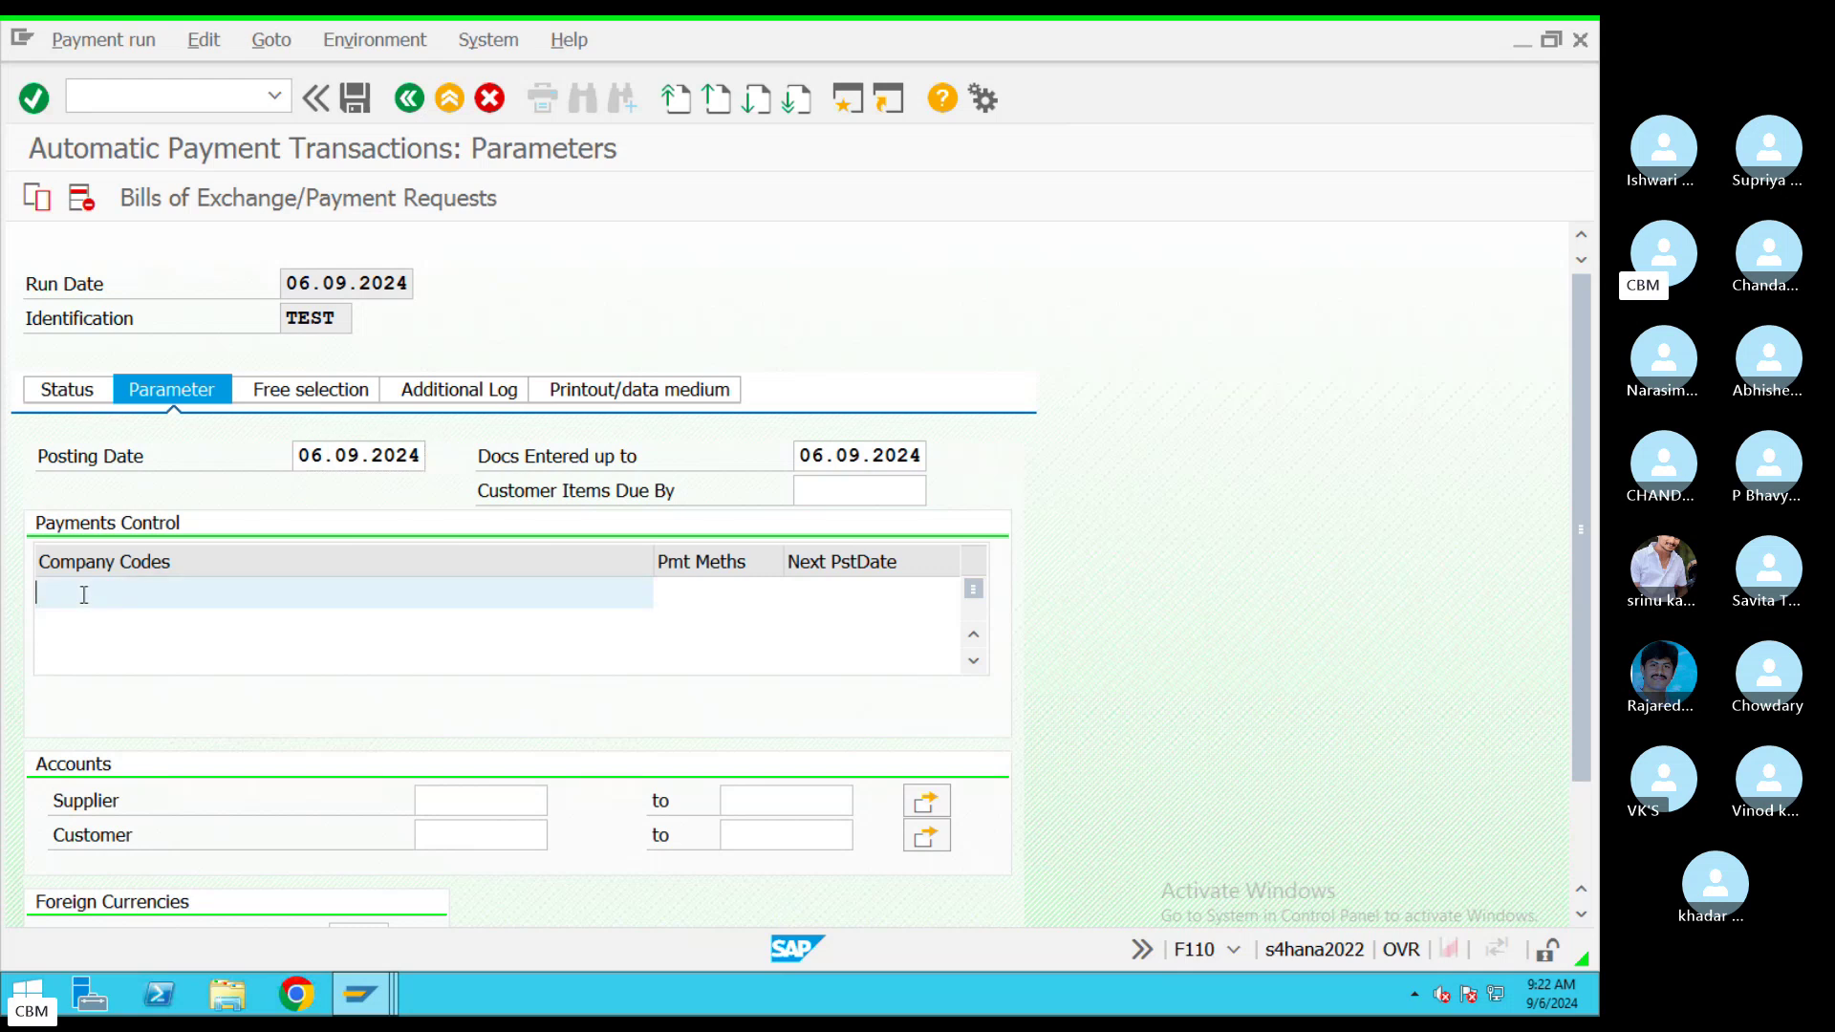
{"action": "type", "text": "CH09"}
{"action": "left_click", "coordinate": [726, 596]}
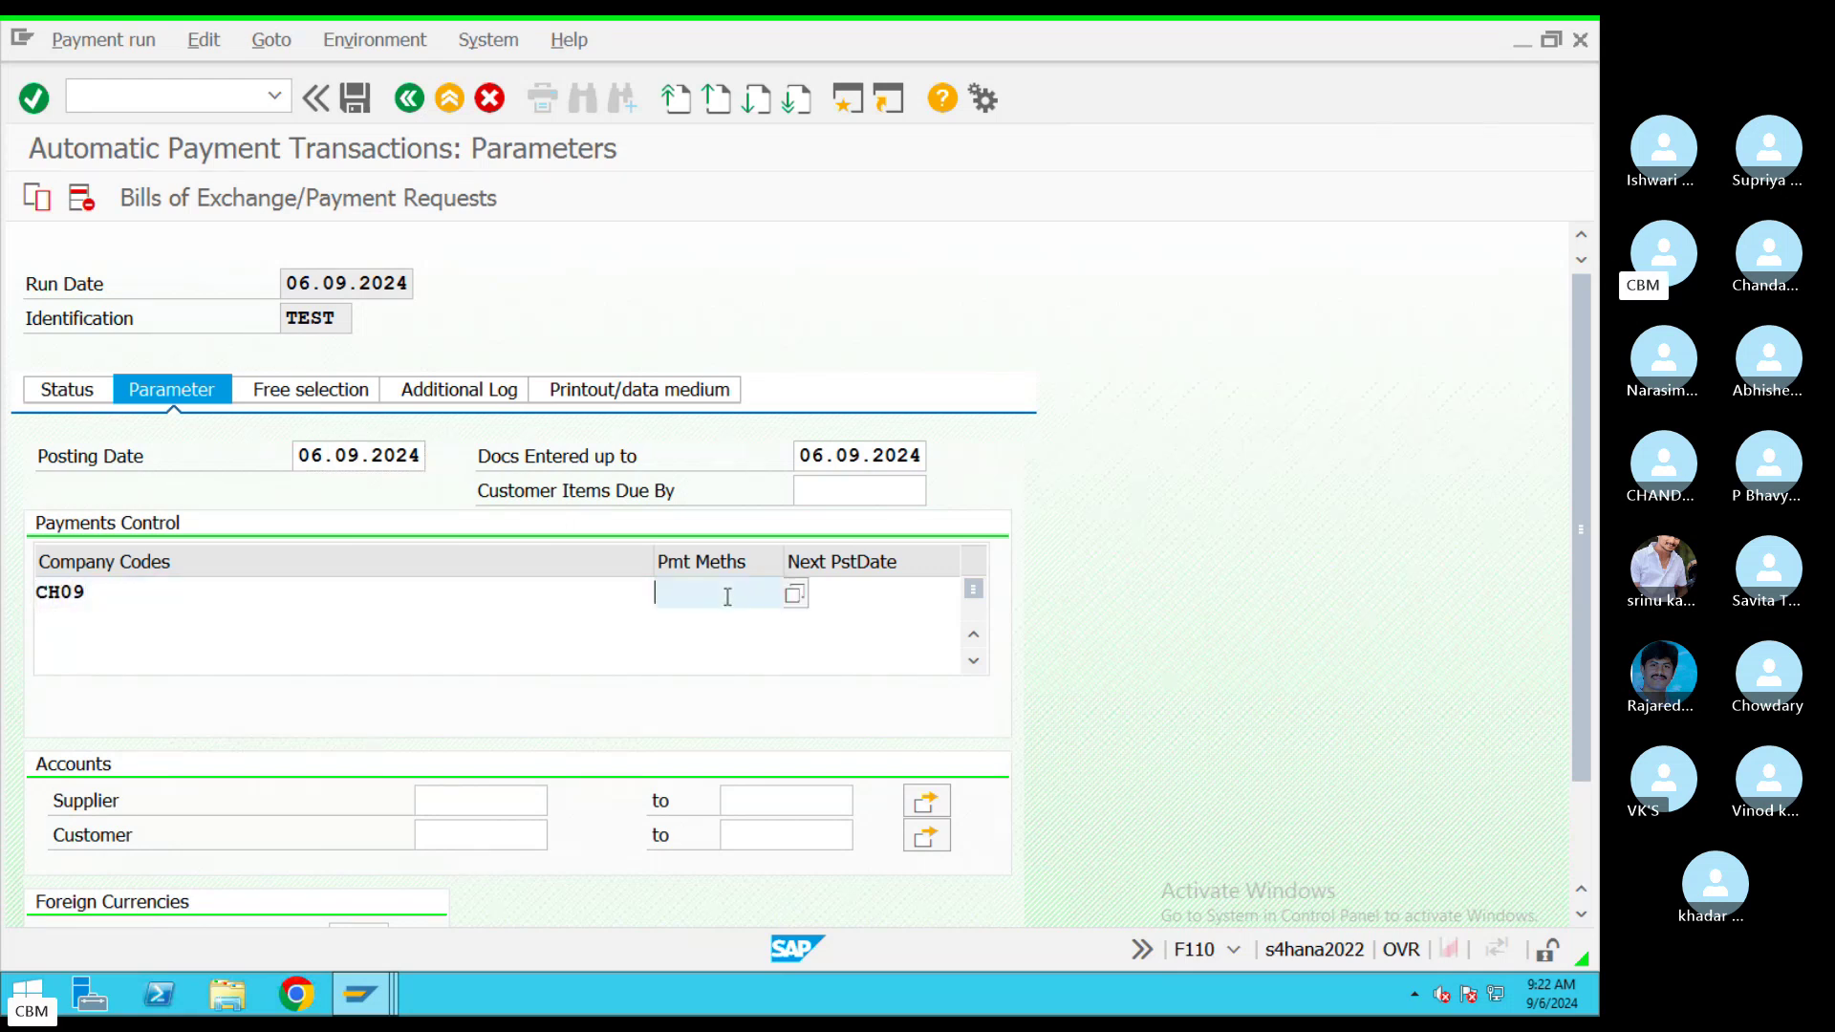
{"action": "type", "text": "8"}
Switch to the session showing the invoice's vendor line item, make it changeable, set its payment method to 8 and save the document
{"action": "left_click", "coordinate": [360, 994]}
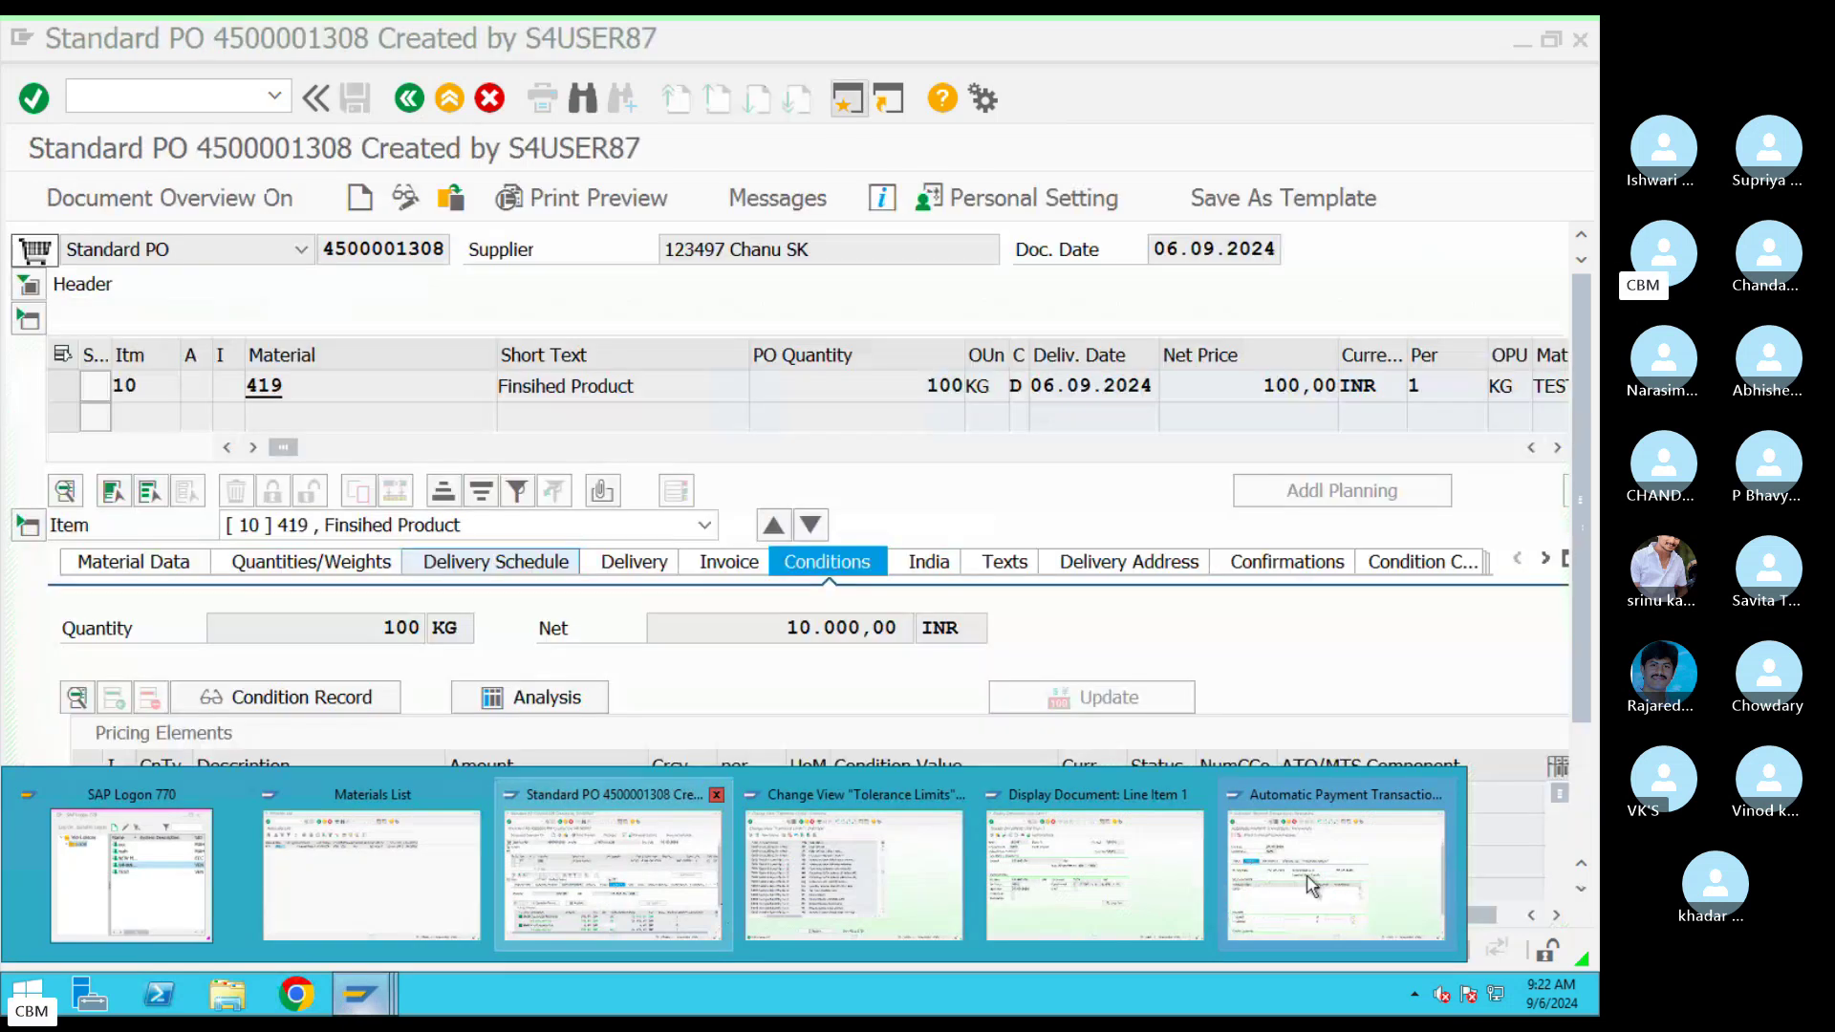
{"action": "left_click", "coordinate": [1147, 879]}
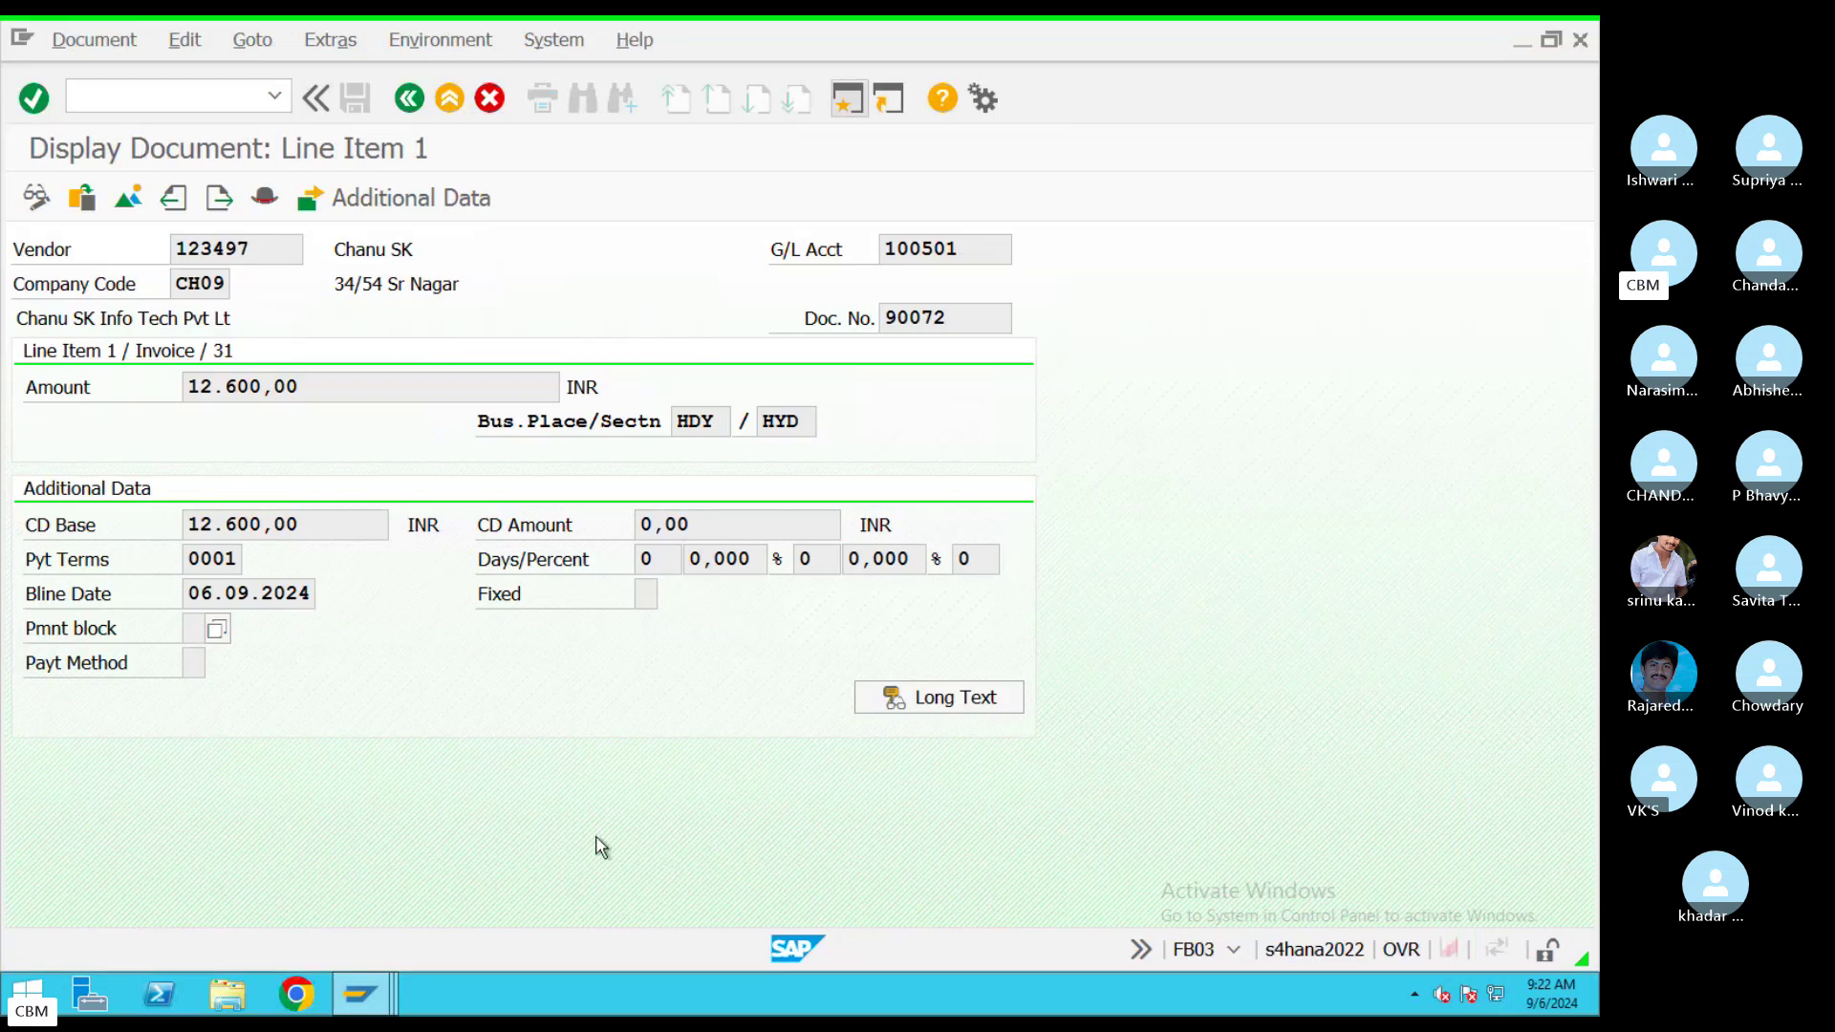
{"action": "left_click", "coordinate": [35, 198]}
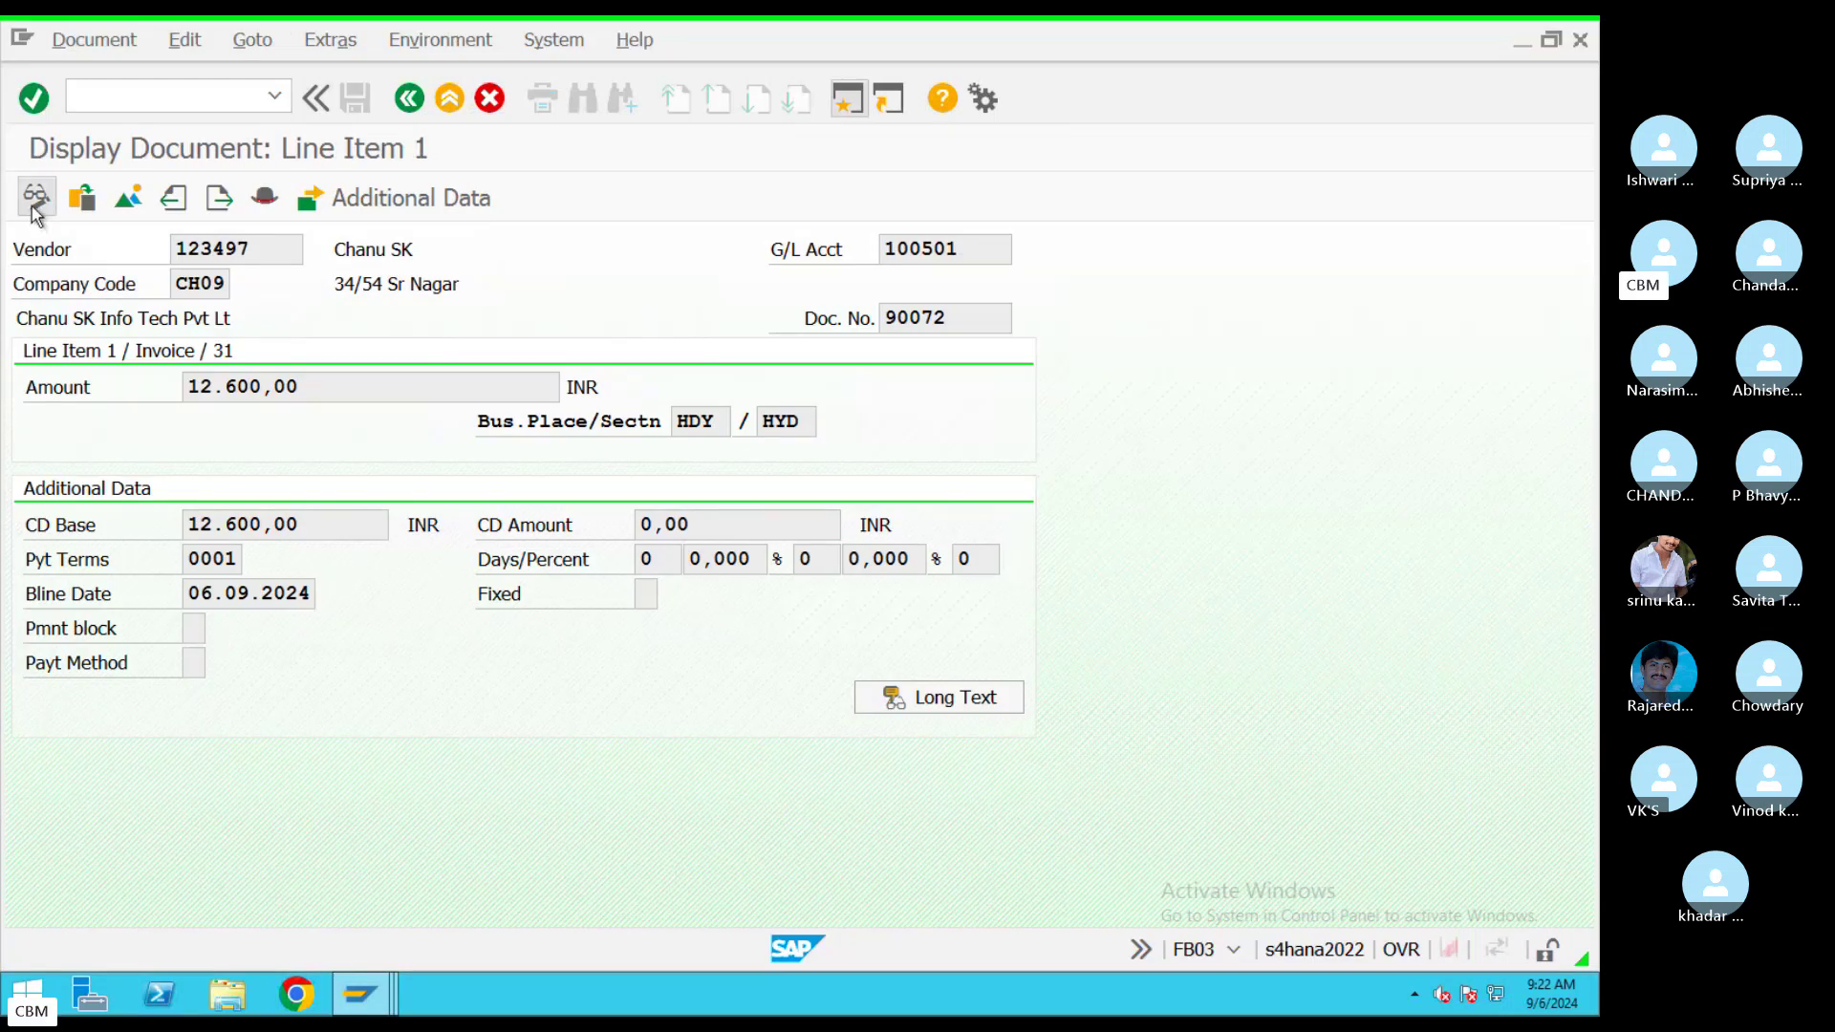
{"action": "left_click", "coordinate": [194, 663]}
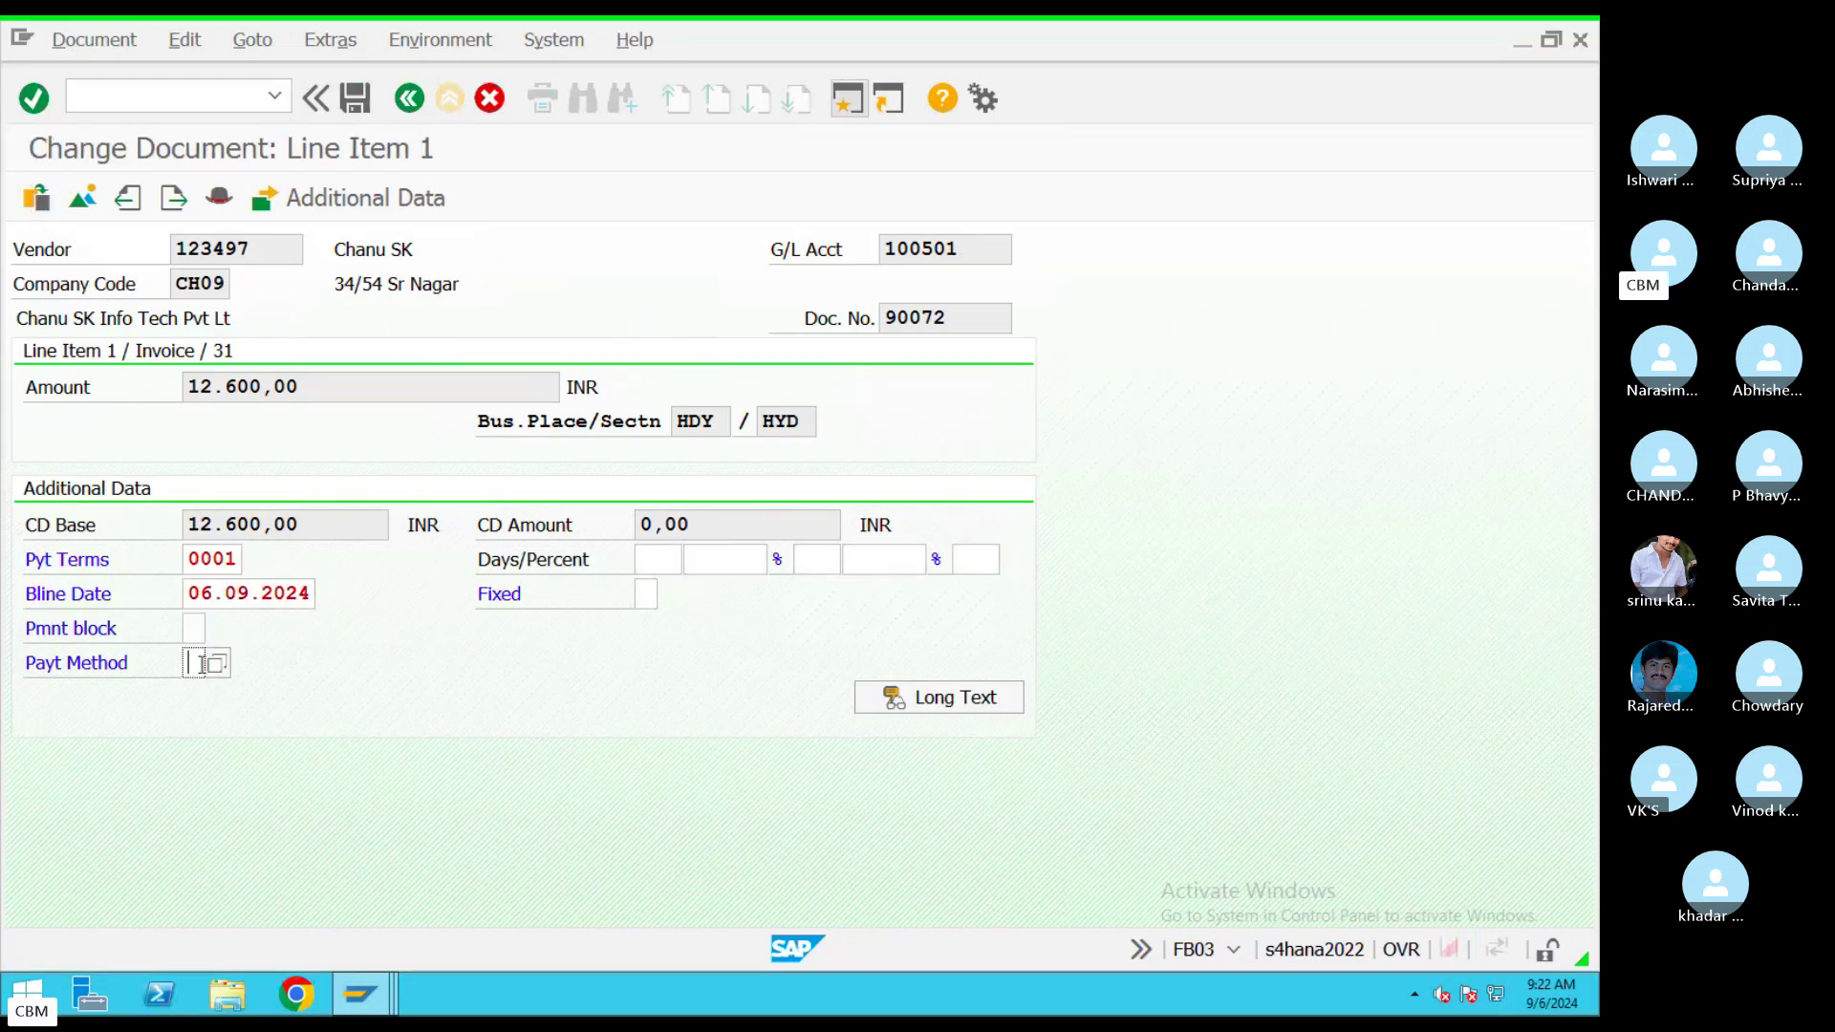
{"action": "type", "text": "8"}
{"action": "left_click", "coordinate": [355, 98]}
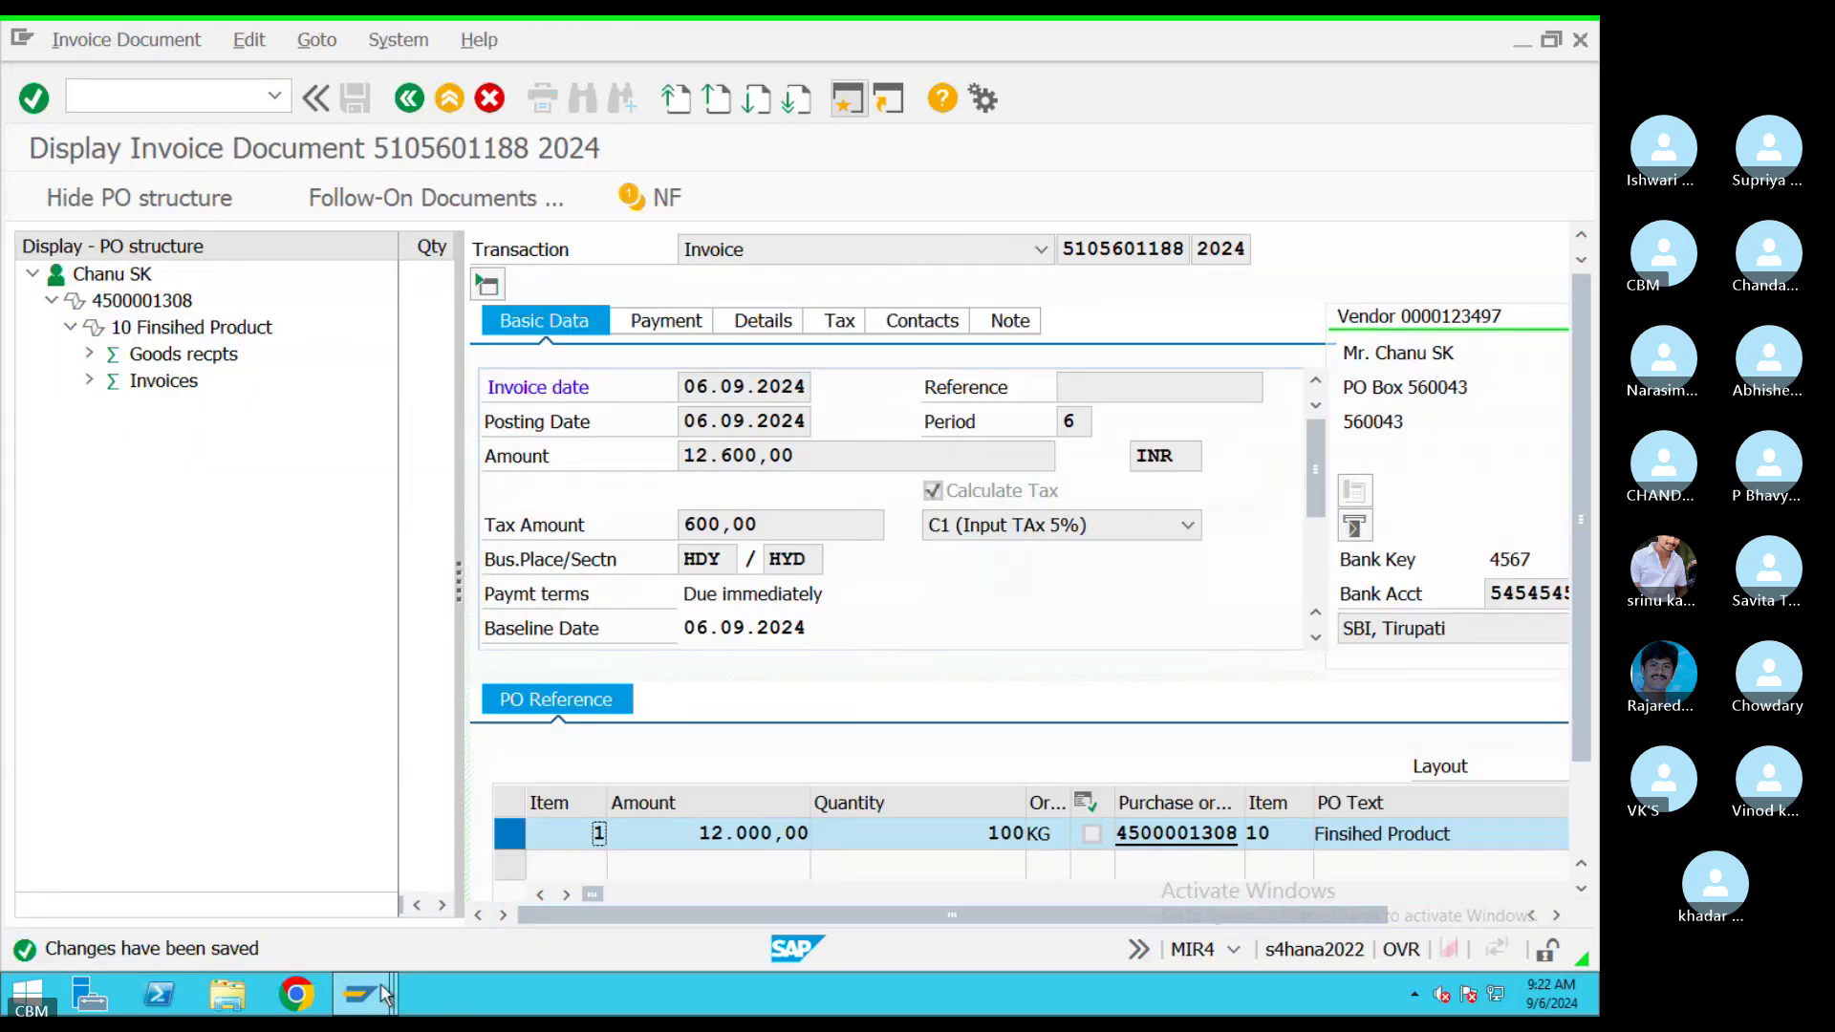
Return to the F110 session and set the next posting date for company code CH09 to 09.09.2024
{"action": "left_click", "coordinate": [380, 983]}
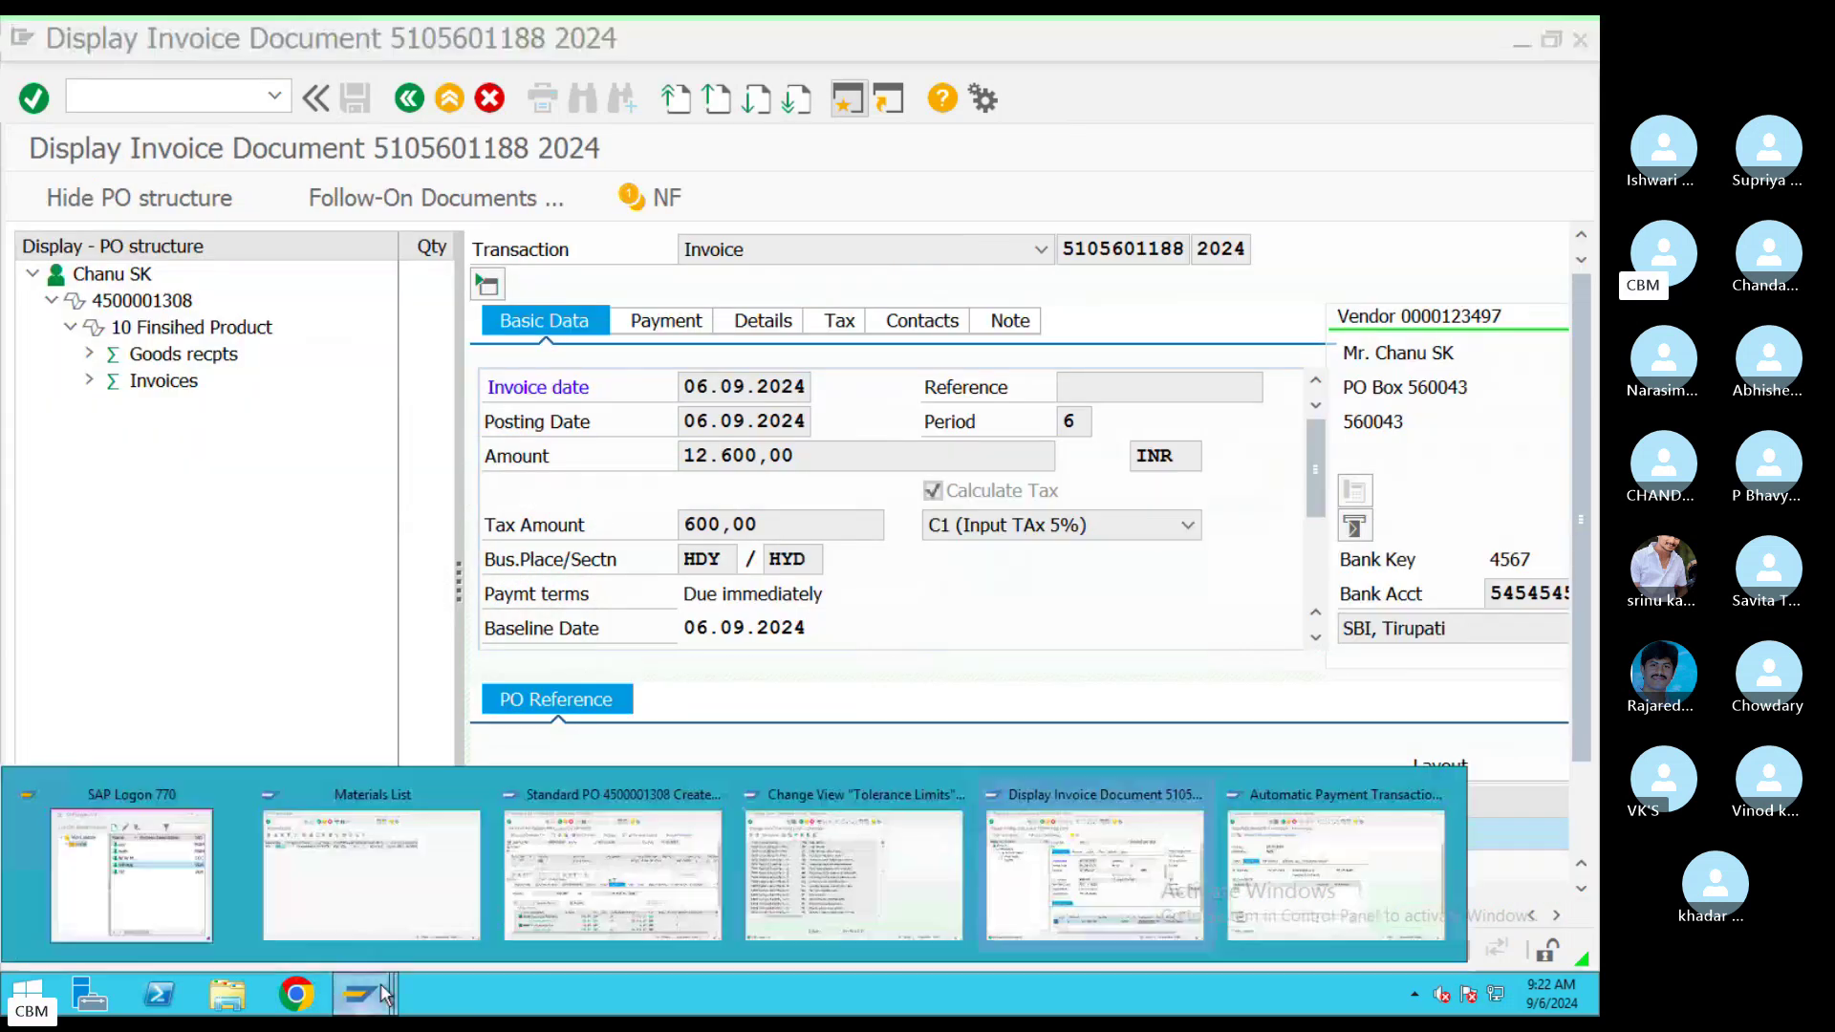
{"action": "left_click", "coordinate": [1292, 906]}
{"action": "left_click", "coordinate": [873, 595]}
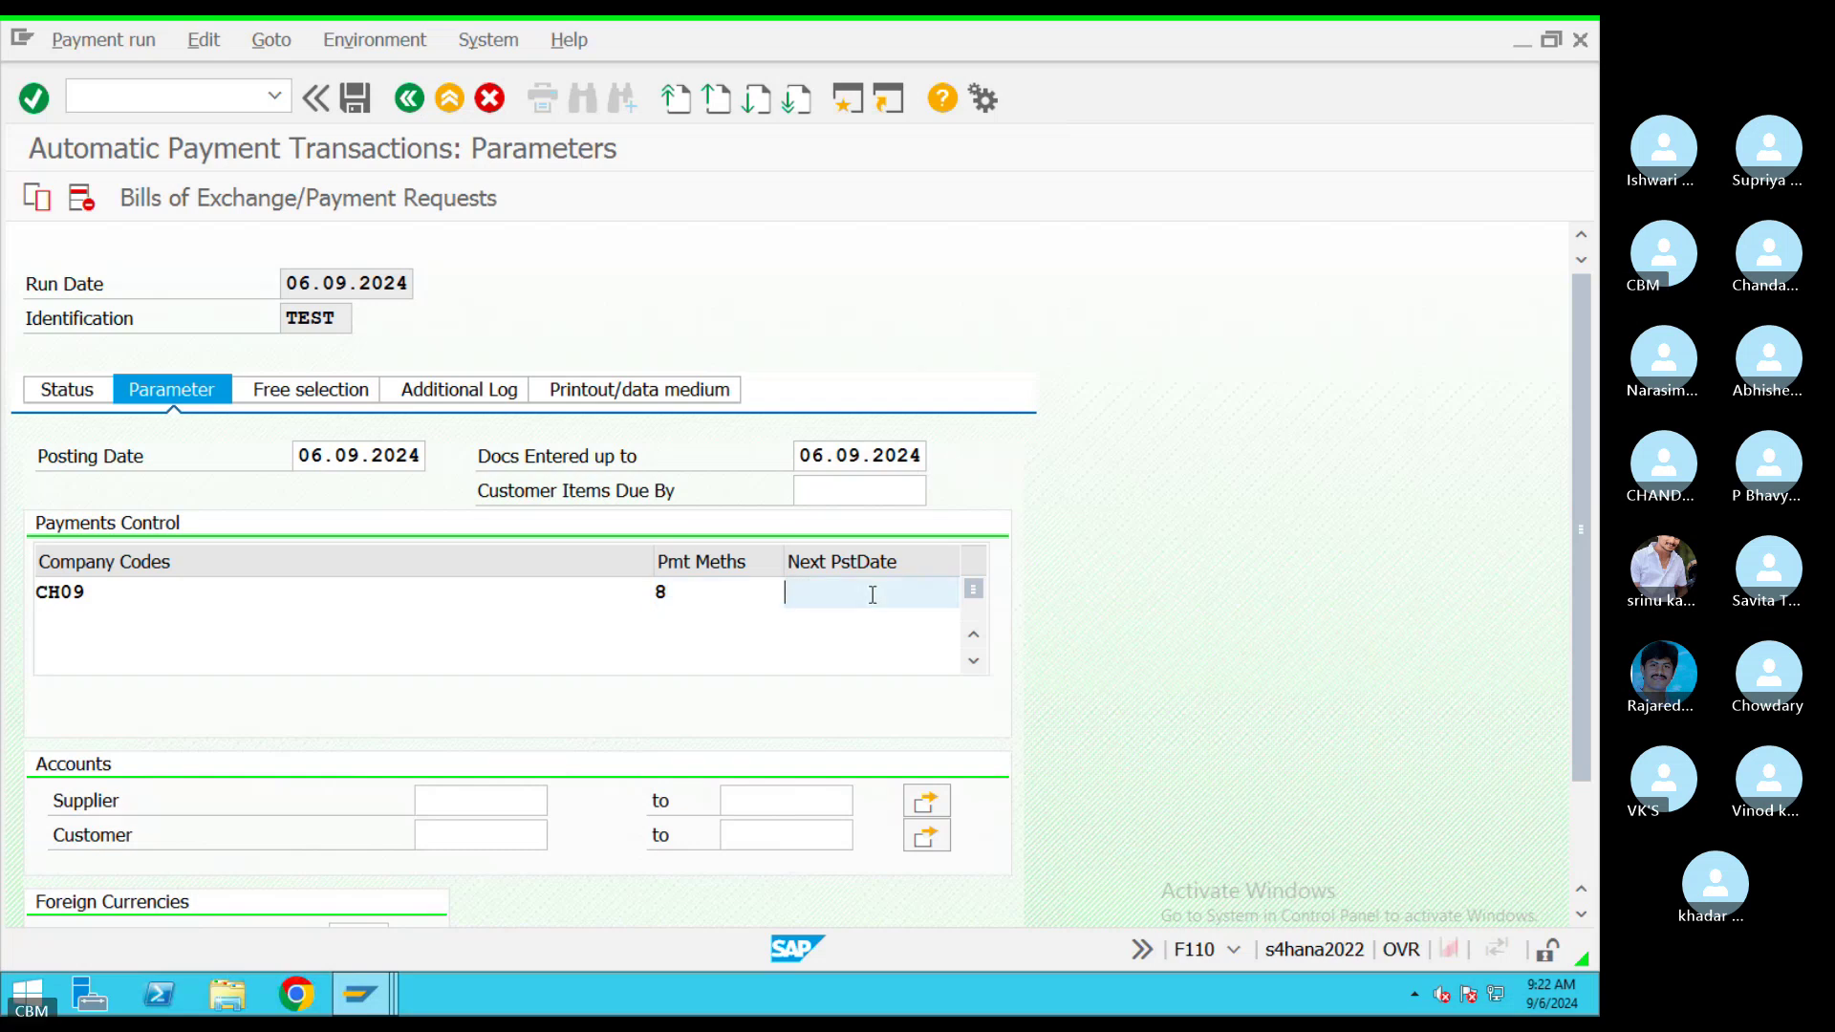
{"action": "type", "text": "09.09.2024"}
Look up suppliers of country IN in company code CH09 and choose the invoice's vendor as the payment run's supplier
{"action": "left_click", "coordinate": [478, 801]}
{"action": "key", "text": "F4"}
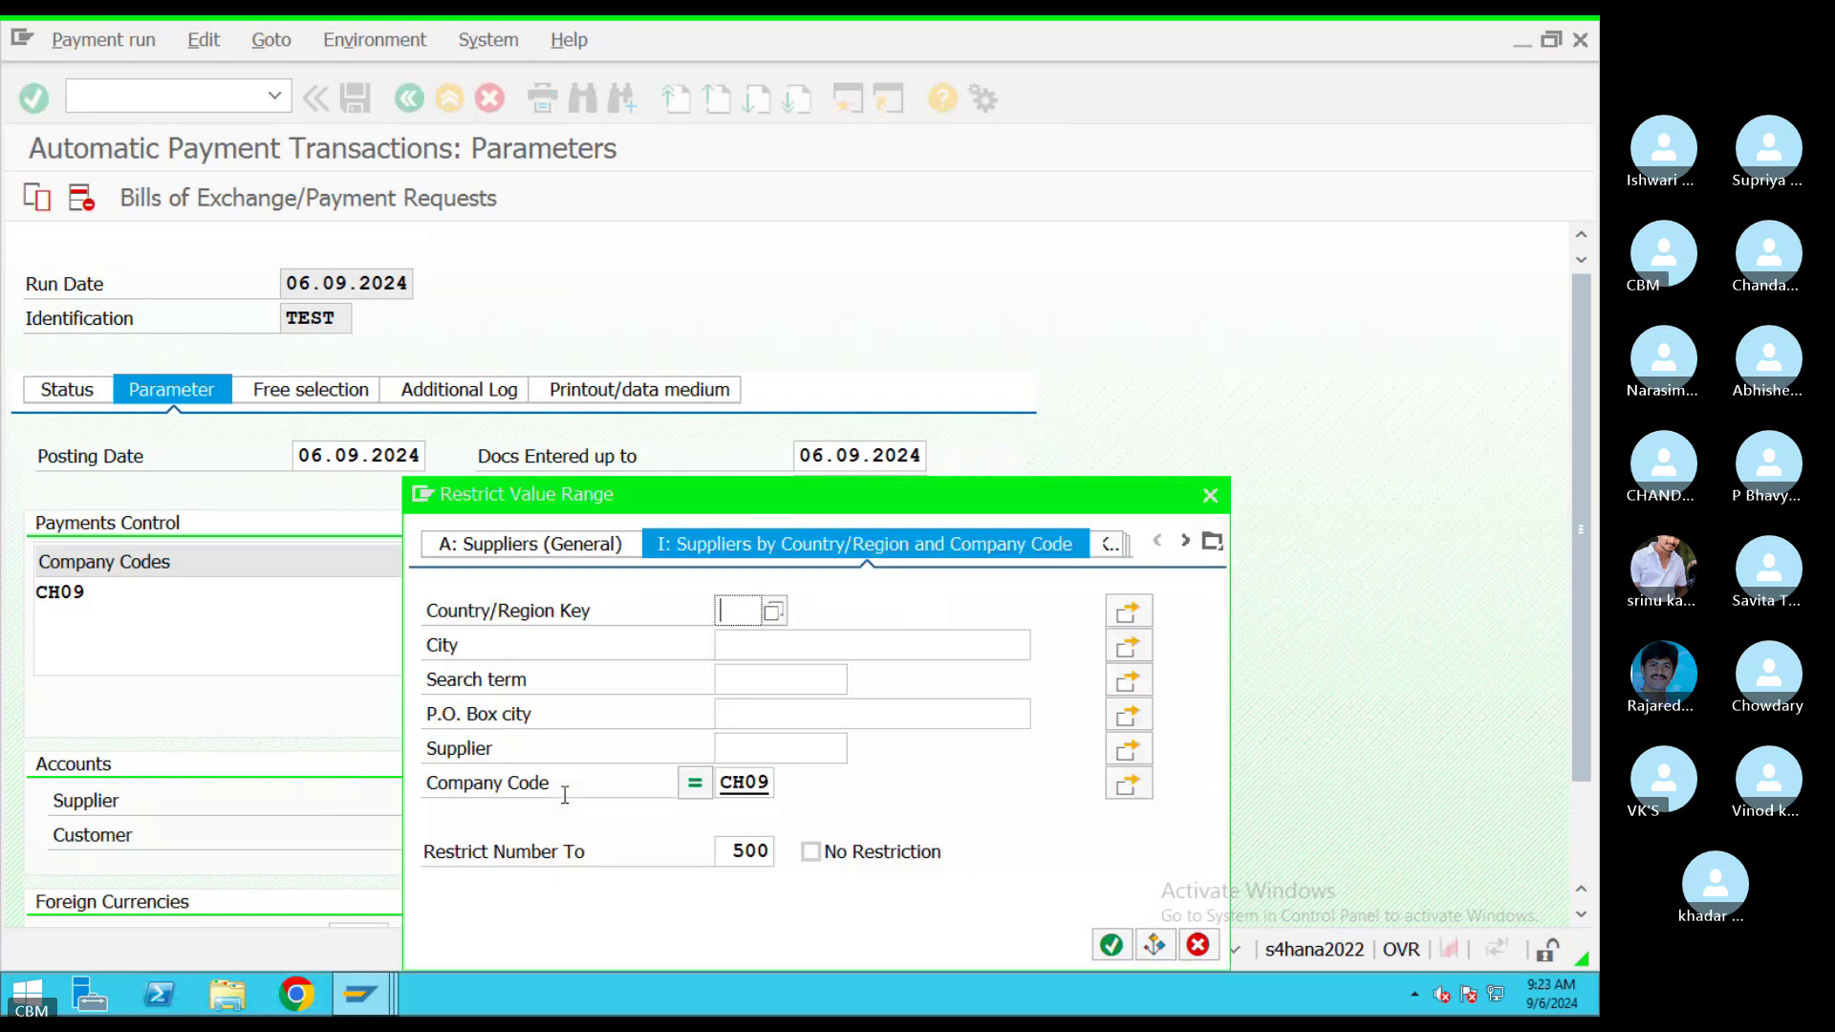
{"action": "type", "text": "IN"}
{"action": "left_click", "coordinate": [1110, 945]}
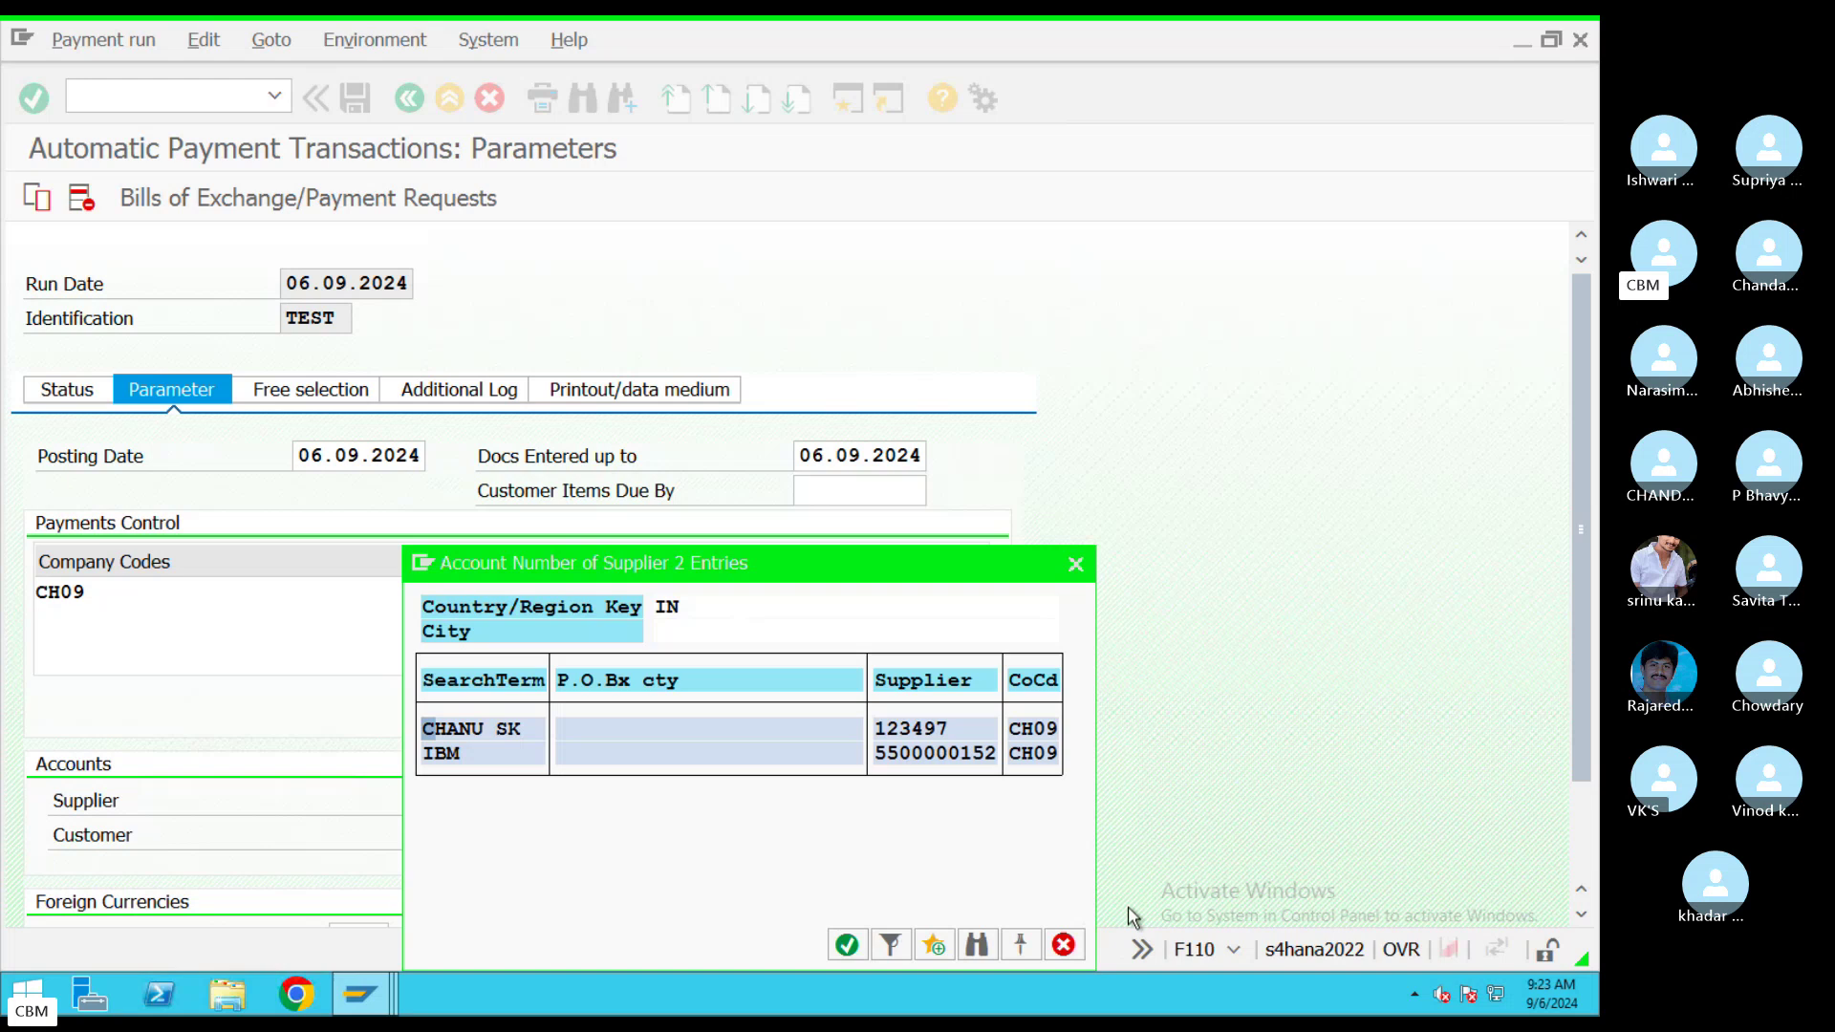
{"action": "double_click", "coordinate": [946, 731]}
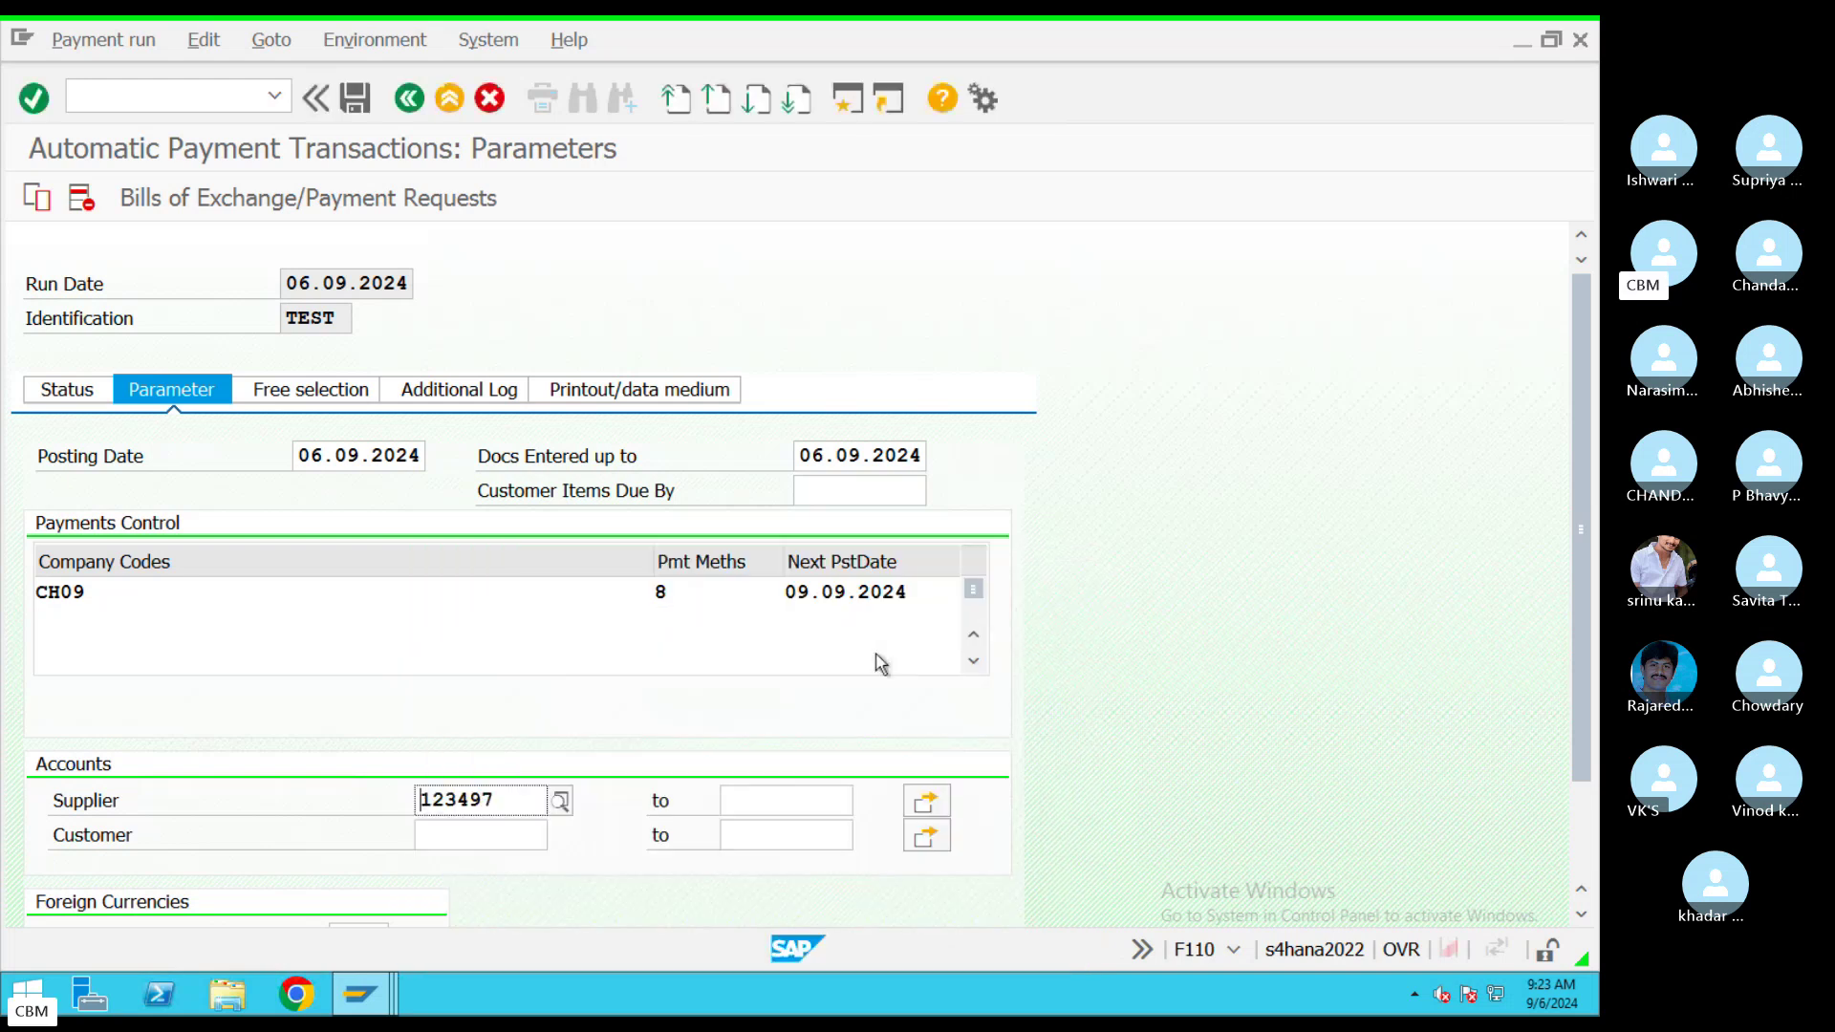
Enable additional logging for Due Date Check and Payment Method Selection in All Cases, and save the run's parameters
{"action": "left_click", "coordinate": [468, 398]}
{"action": "left_click", "coordinate": [46, 525]}
{"action": "left_click", "coordinate": [46, 559]}
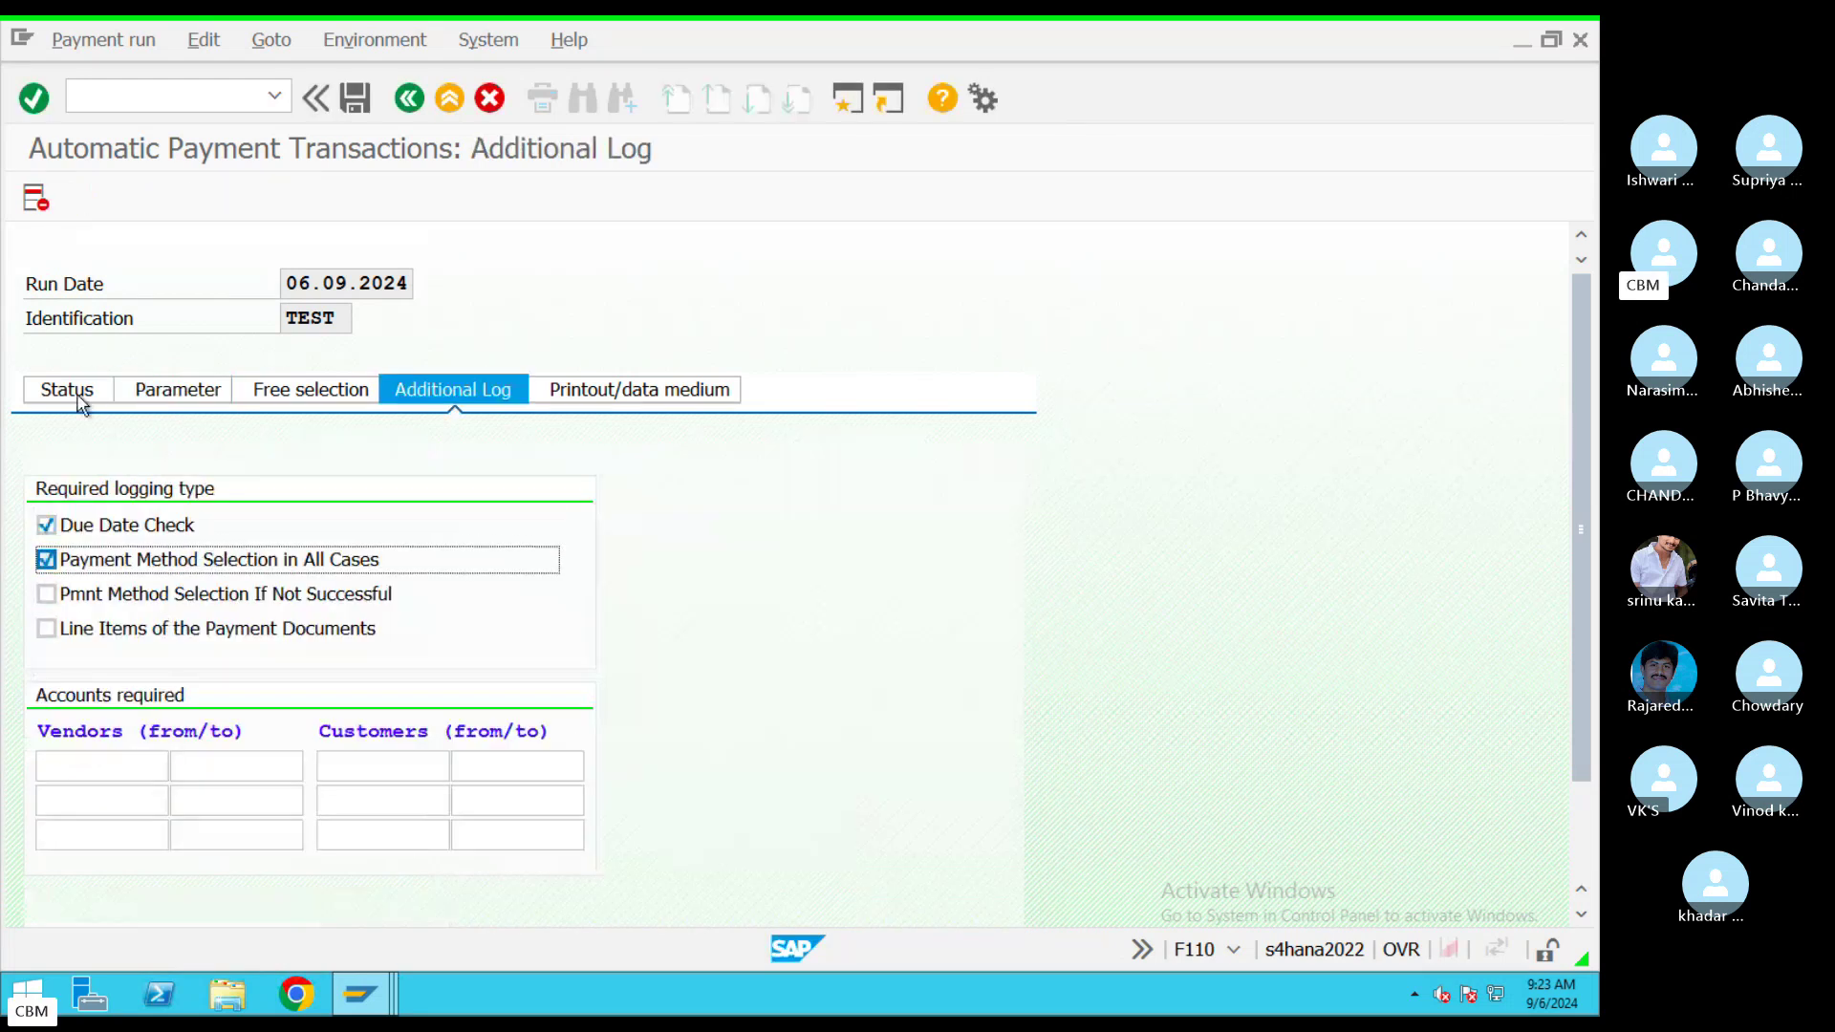
{"action": "left_click", "coordinate": [81, 397]}
{"action": "left_click", "coordinate": [453, 570]}
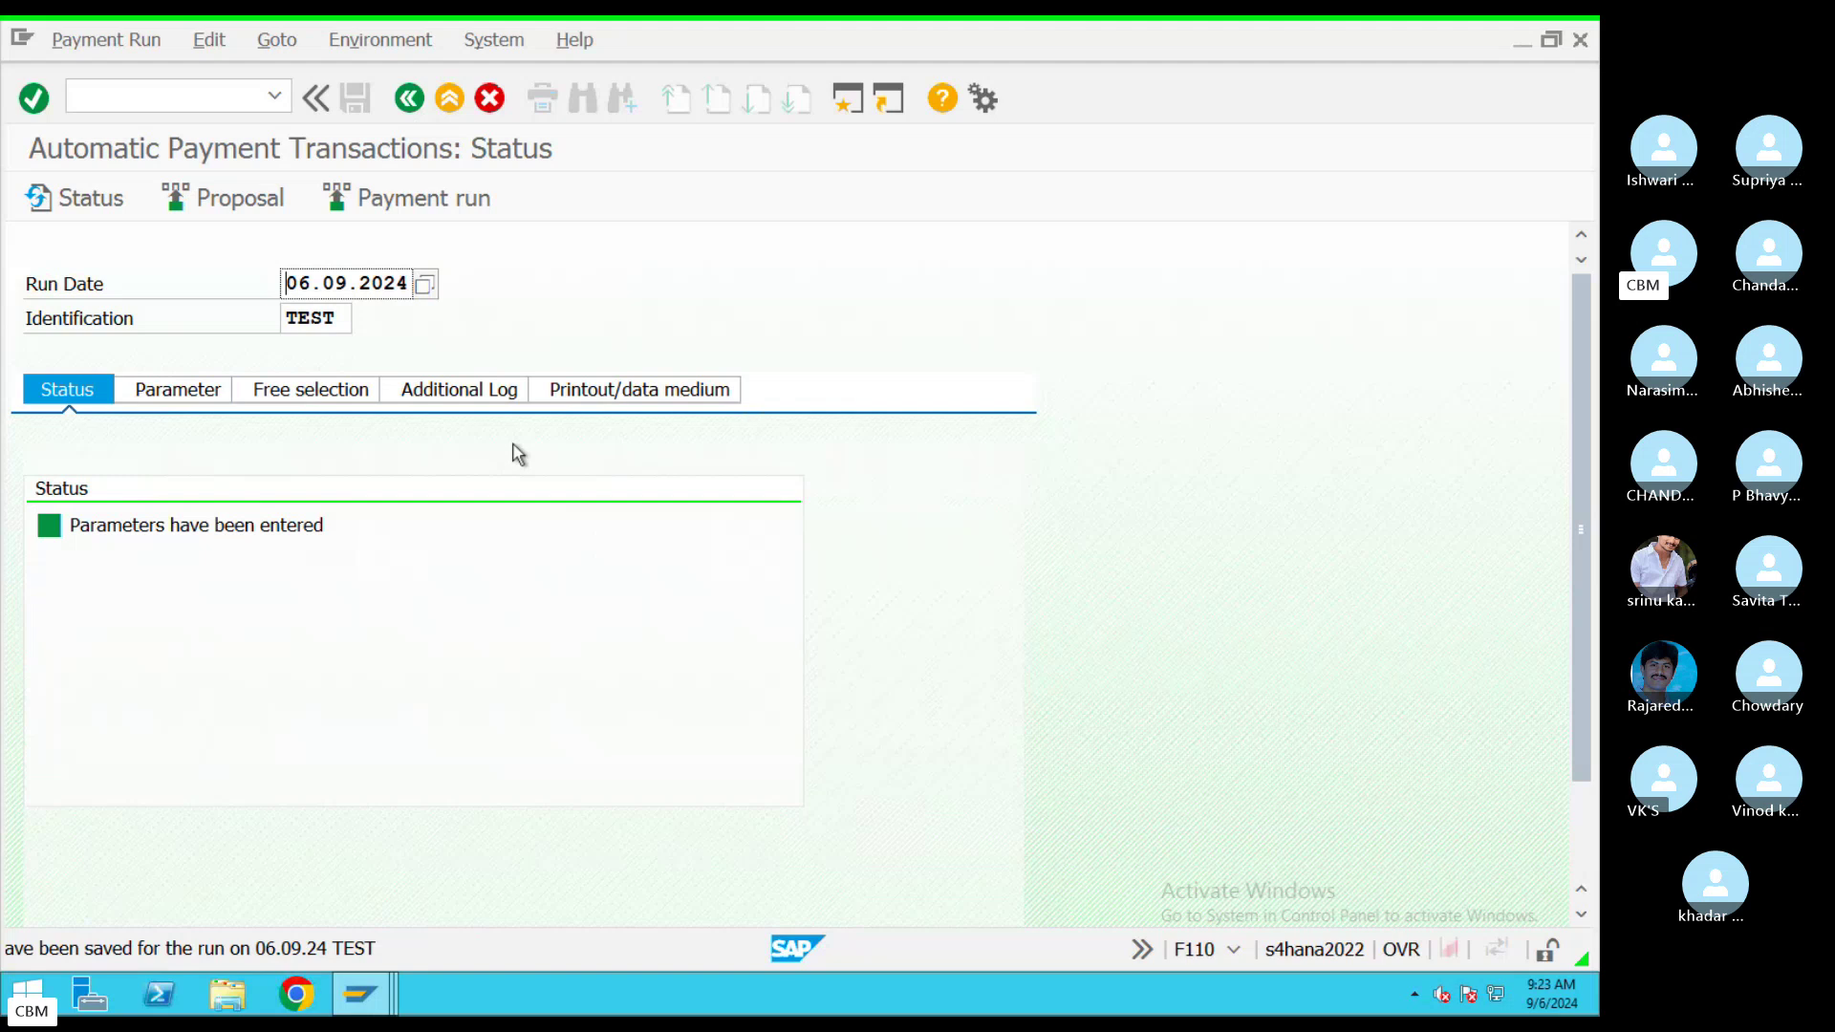
Schedule the payment proposal for the TEST run to start immediately
{"action": "left_click", "coordinate": [268, 201]}
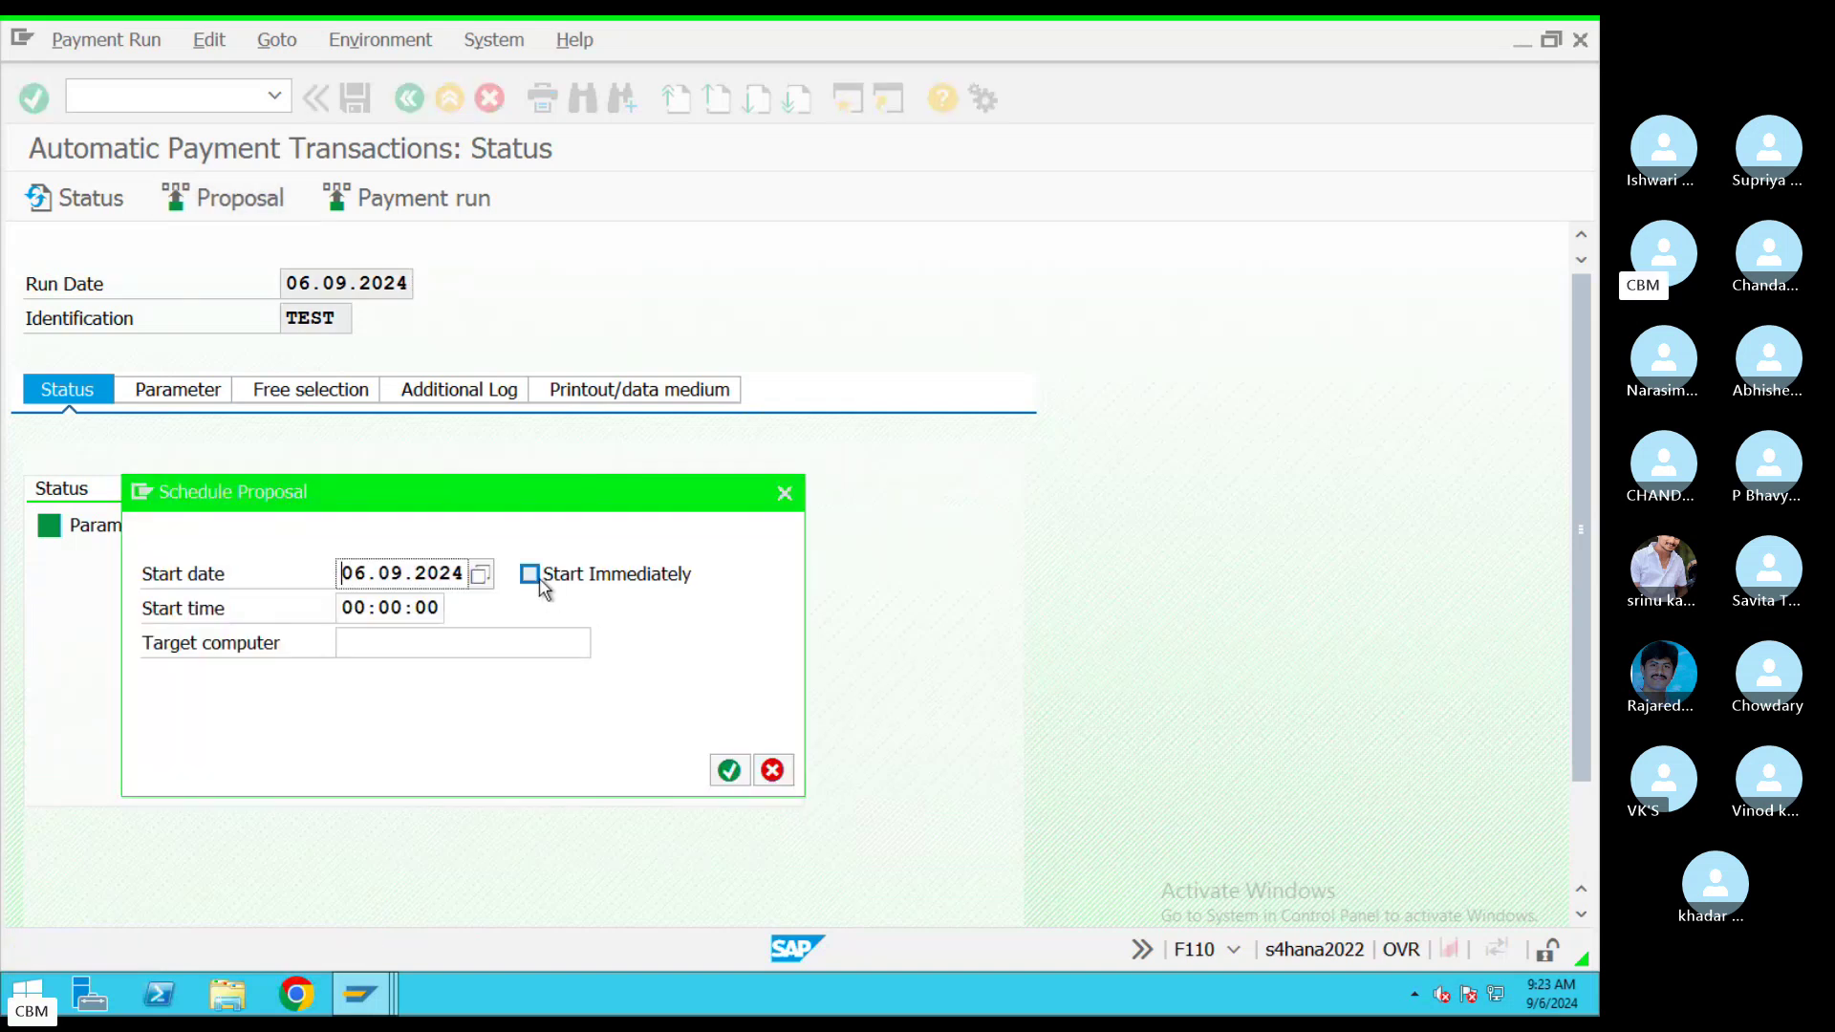
{"action": "left_click", "coordinate": [530, 573]}
{"action": "left_click", "coordinate": [729, 770]}
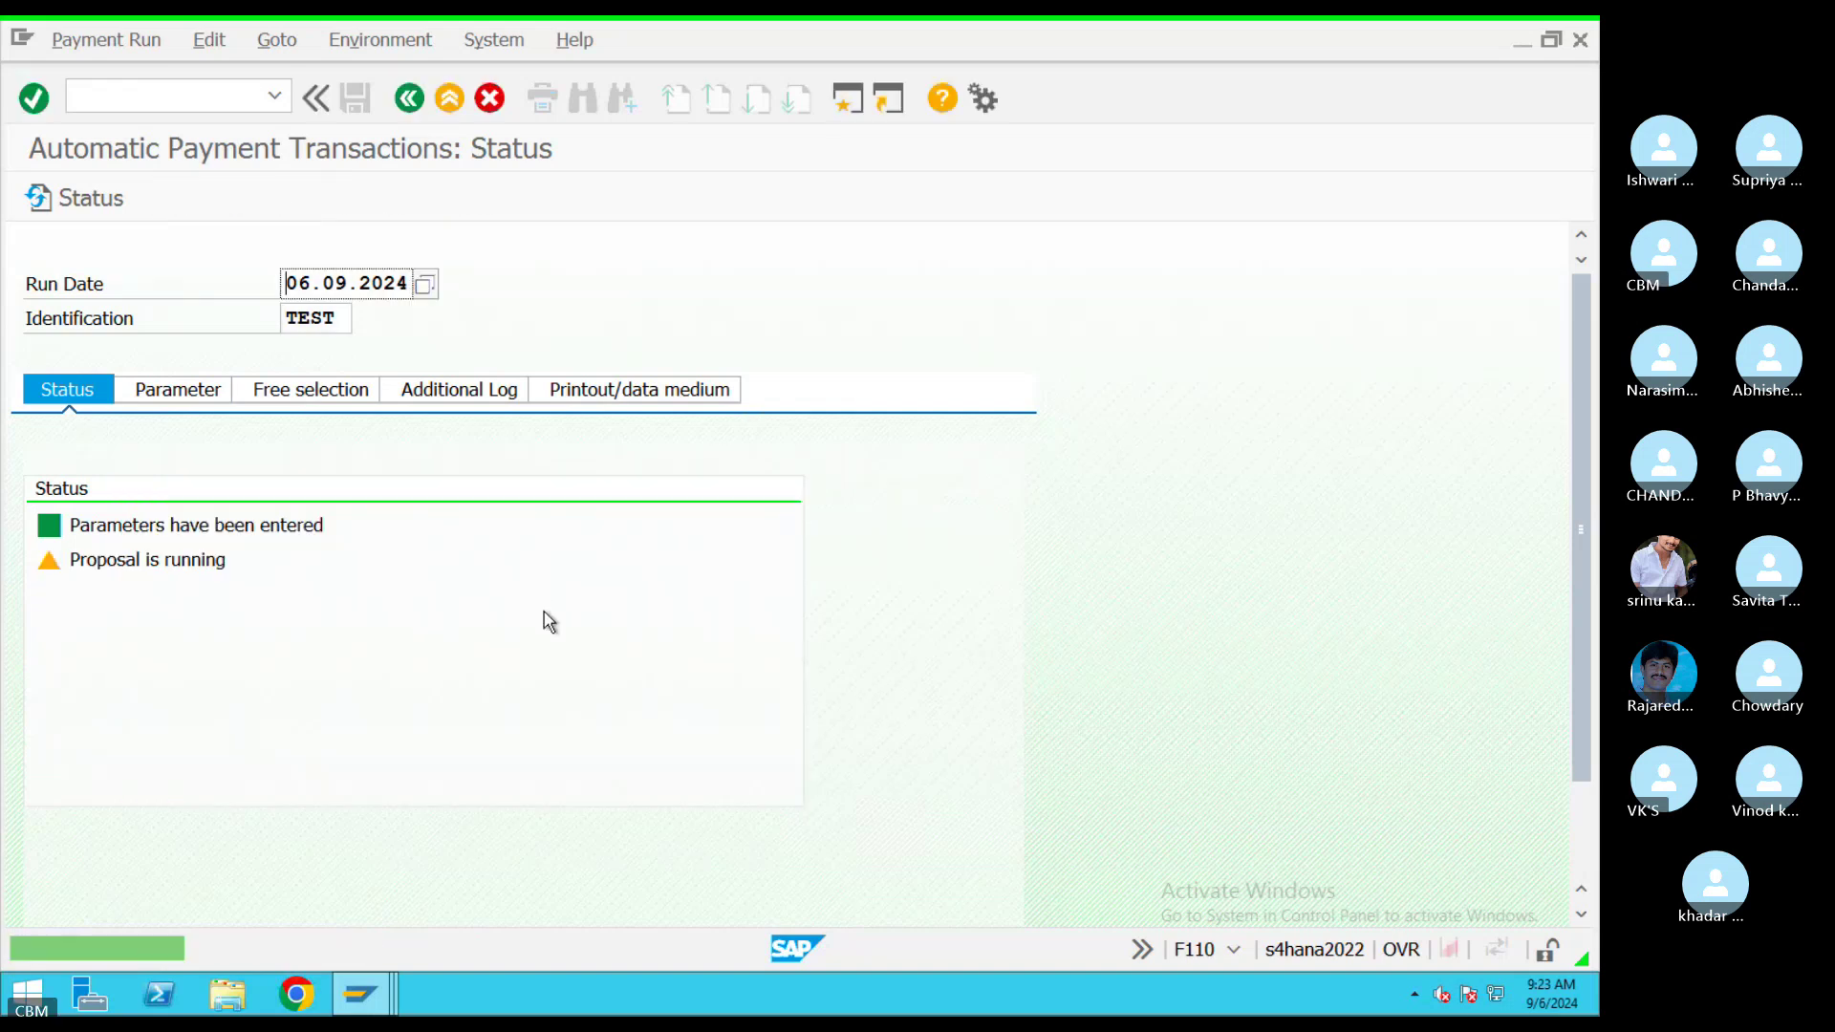
Open the payment proposal for editing and show the open items of the vendor's exception entry
{"action": "left_click", "coordinate": [491, 203]}
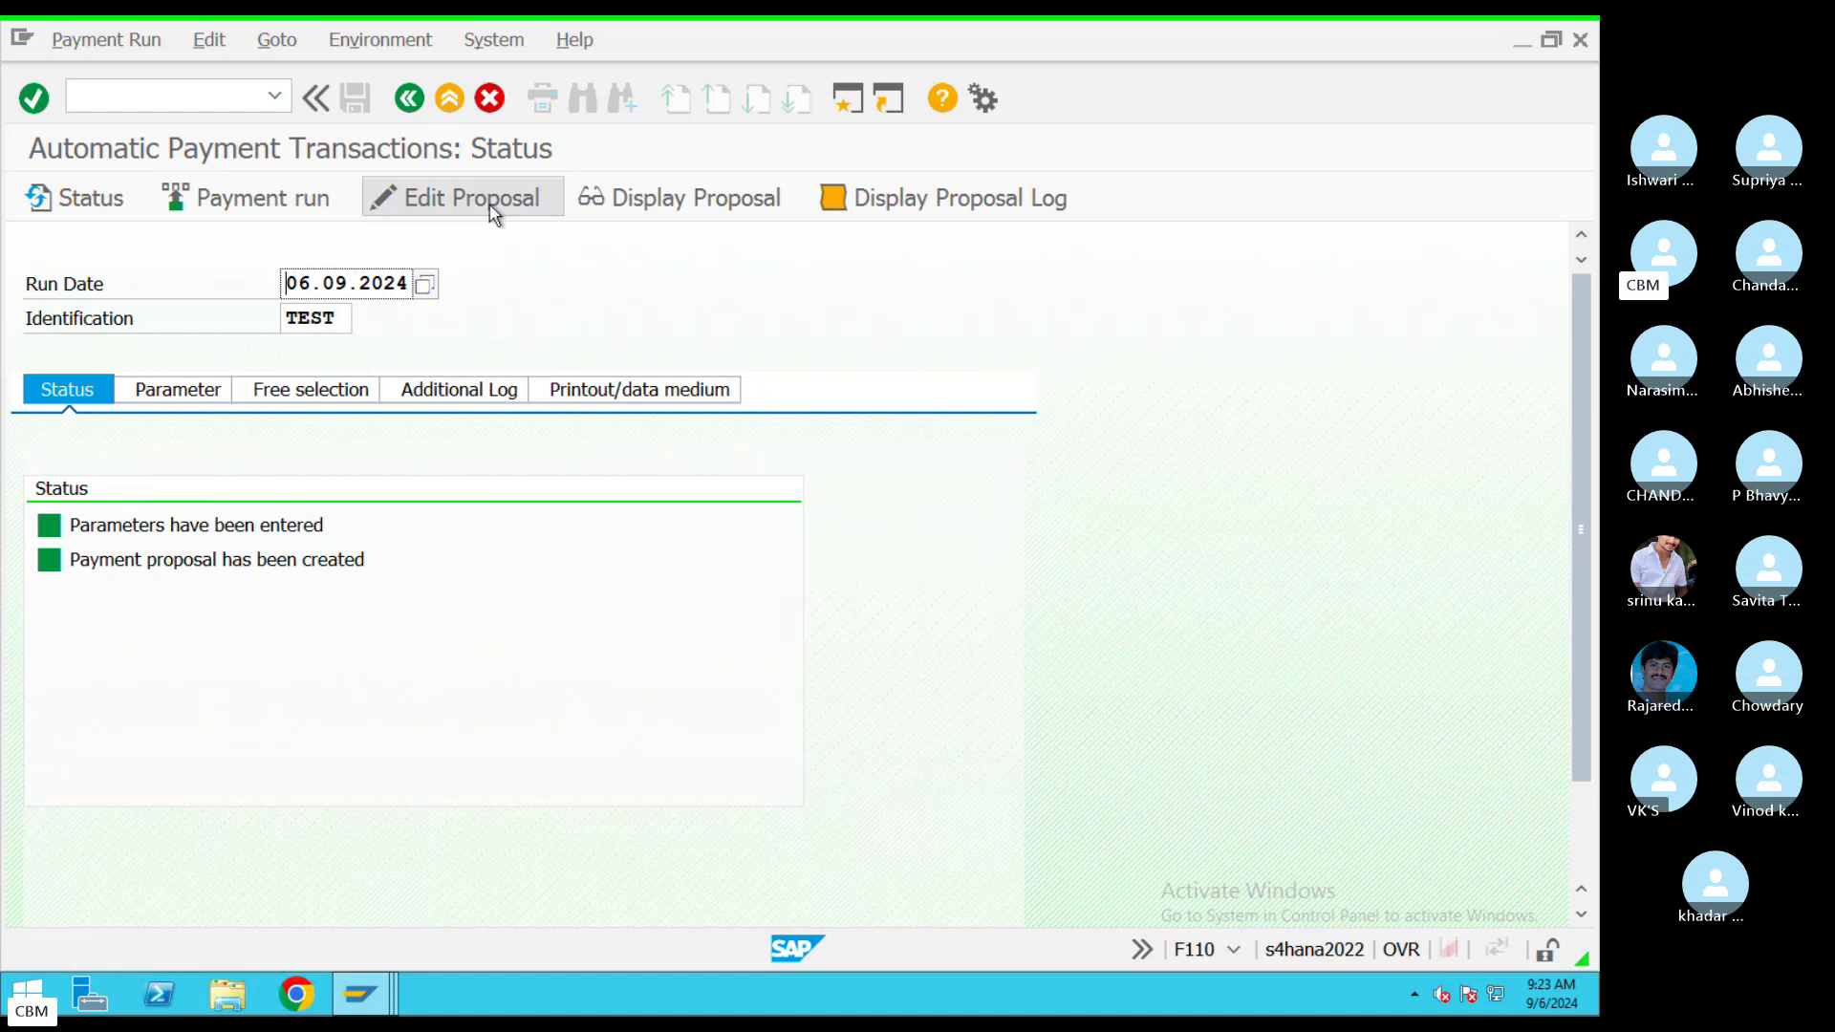
{"action": "left_click", "coordinate": [629, 674]}
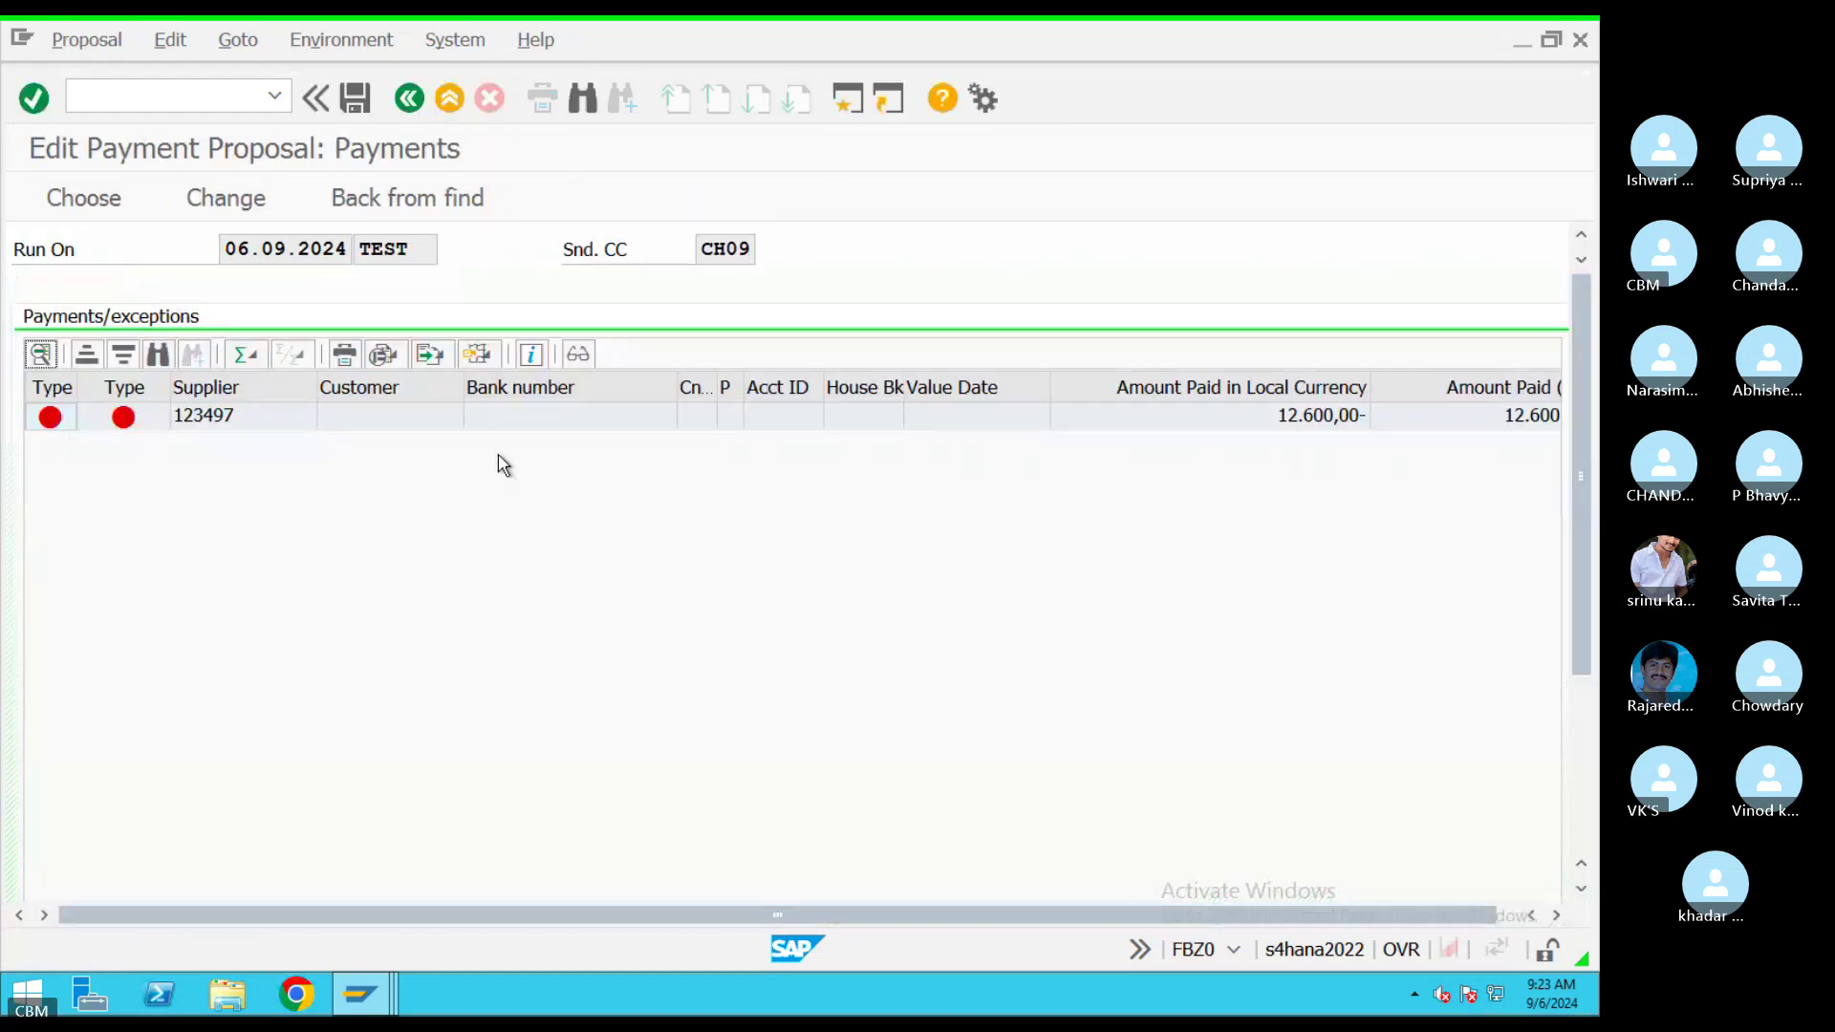
{"action": "double_click", "coordinate": [266, 422]}
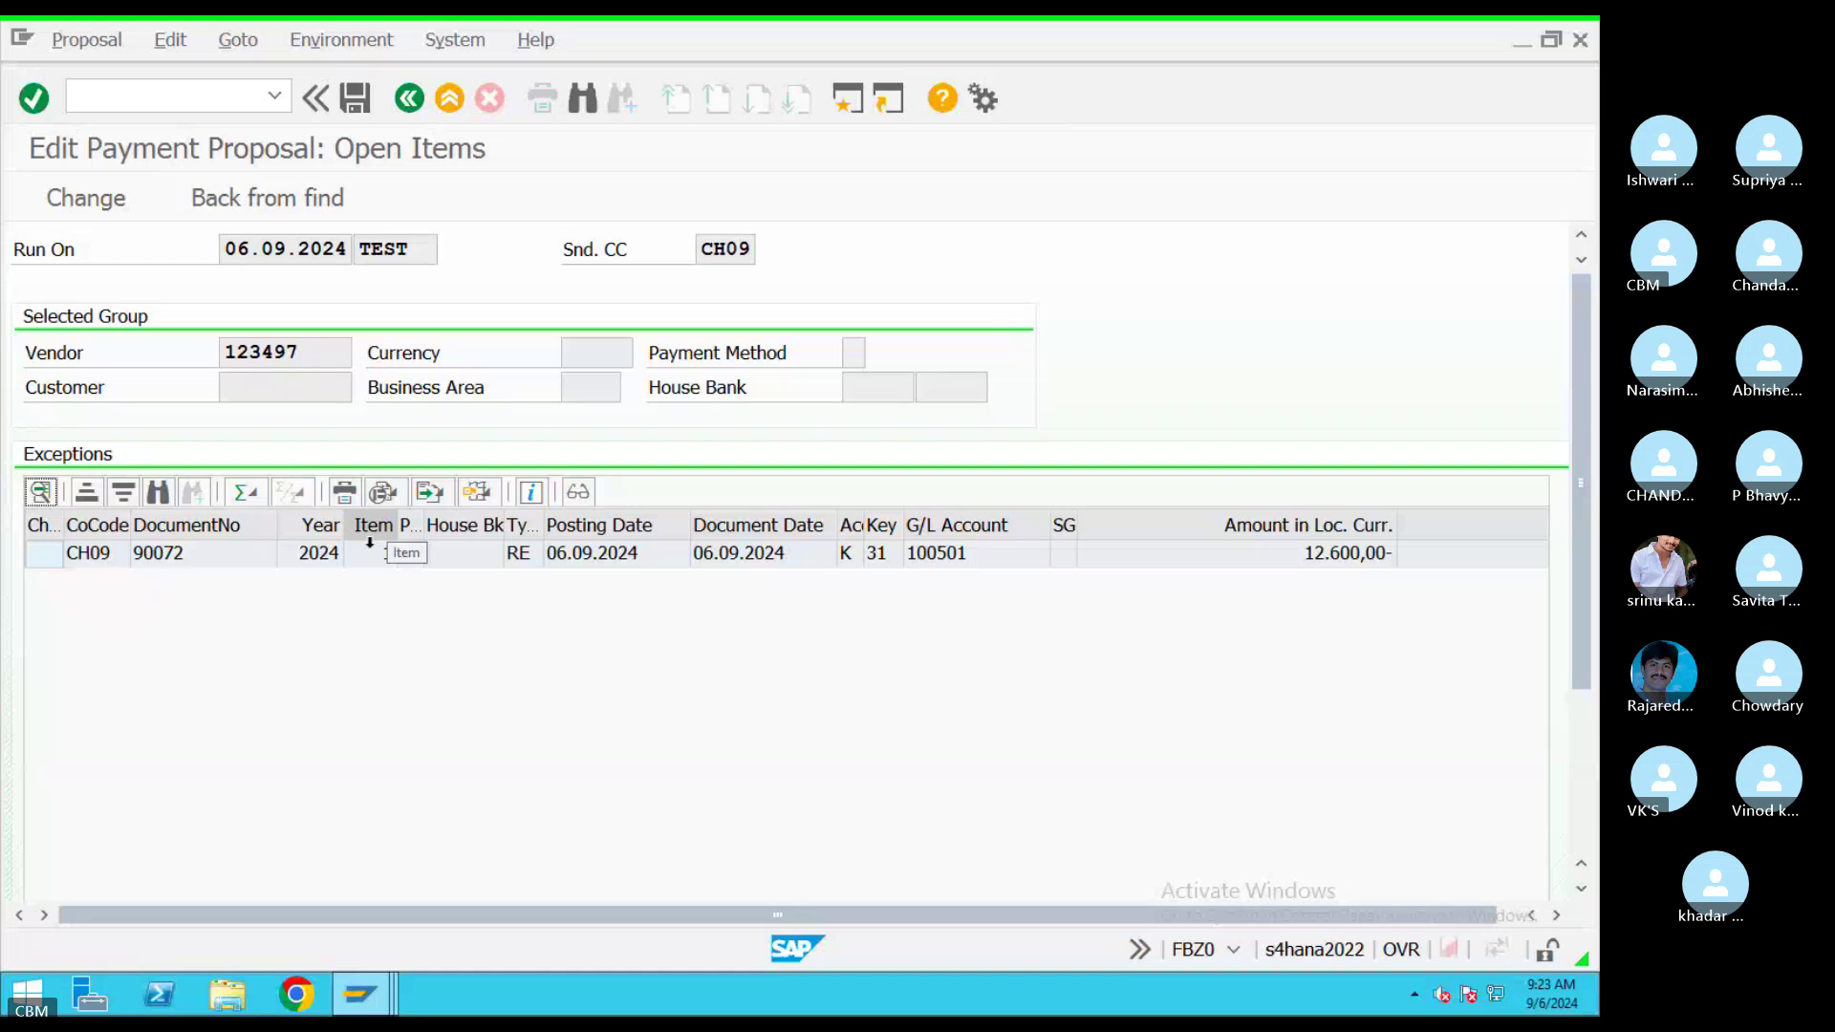
Reallocate the invoice's open item to a payment through house bank HDFC and its DA account, and save the edited proposal
{"action": "double_click", "coordinate": [316, 553]}
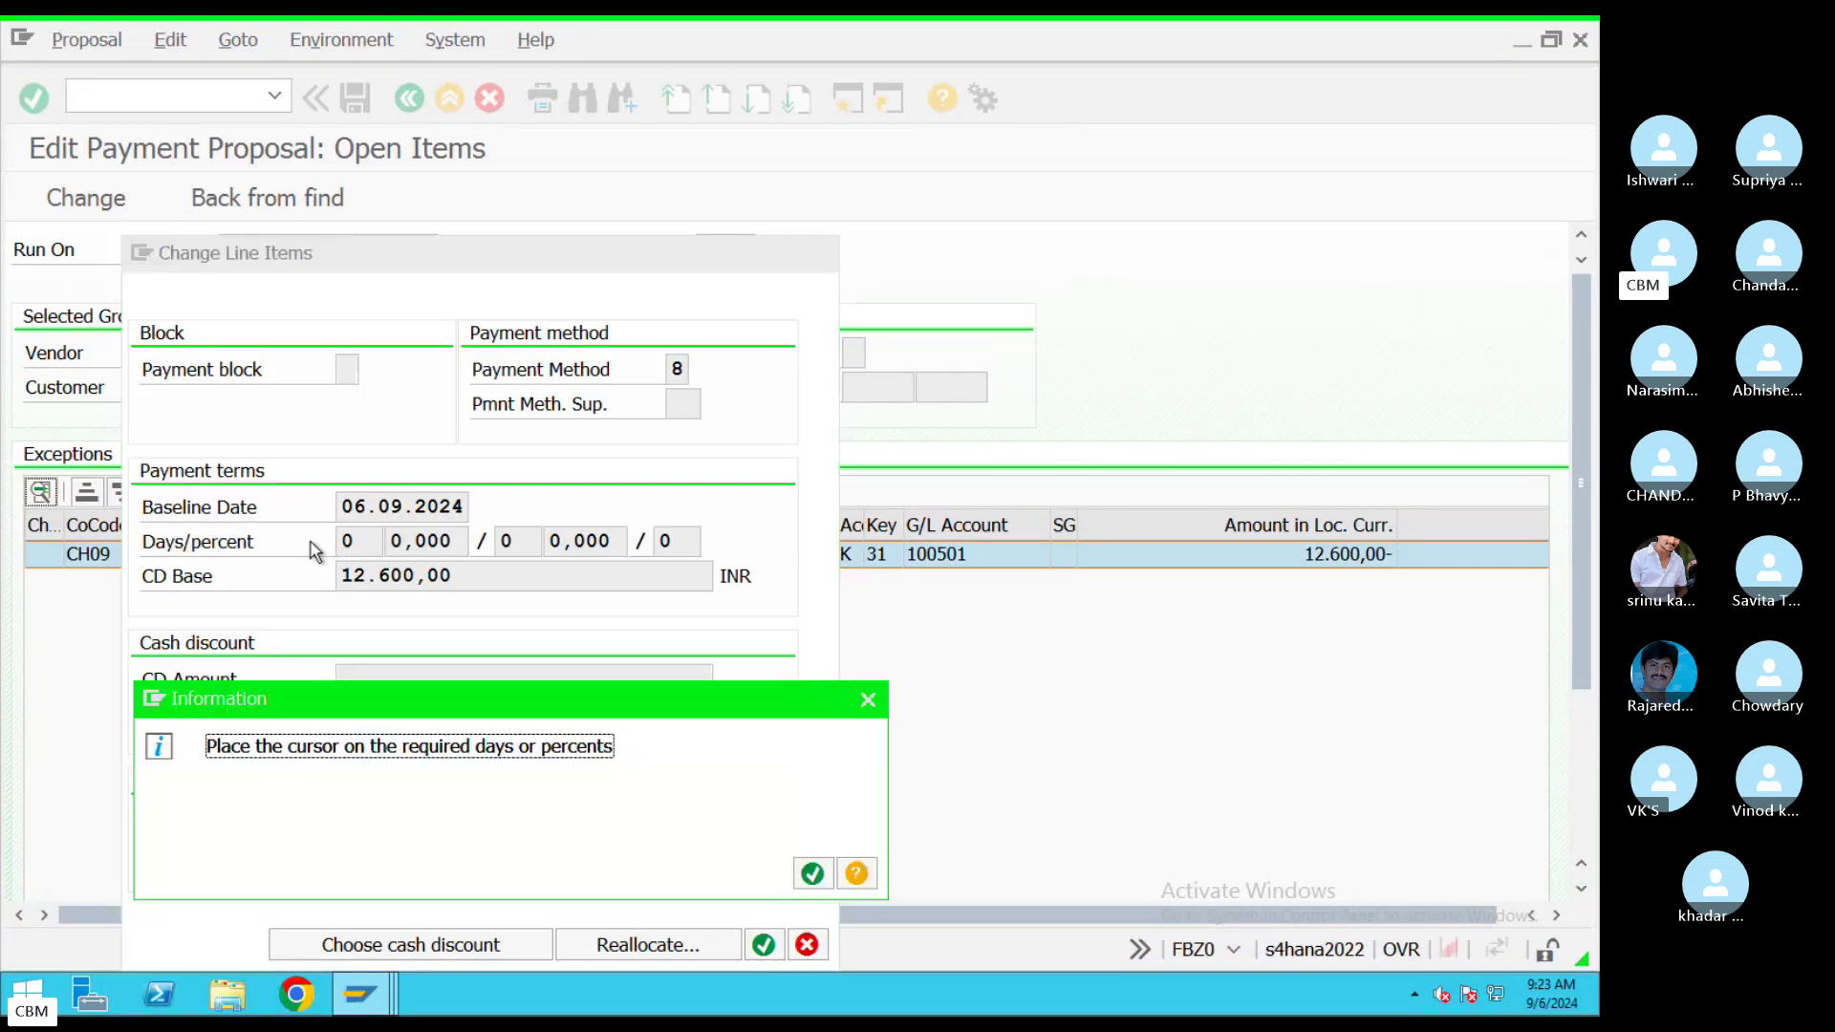
{"action": "left_click", "coordinate": [868, 700]}
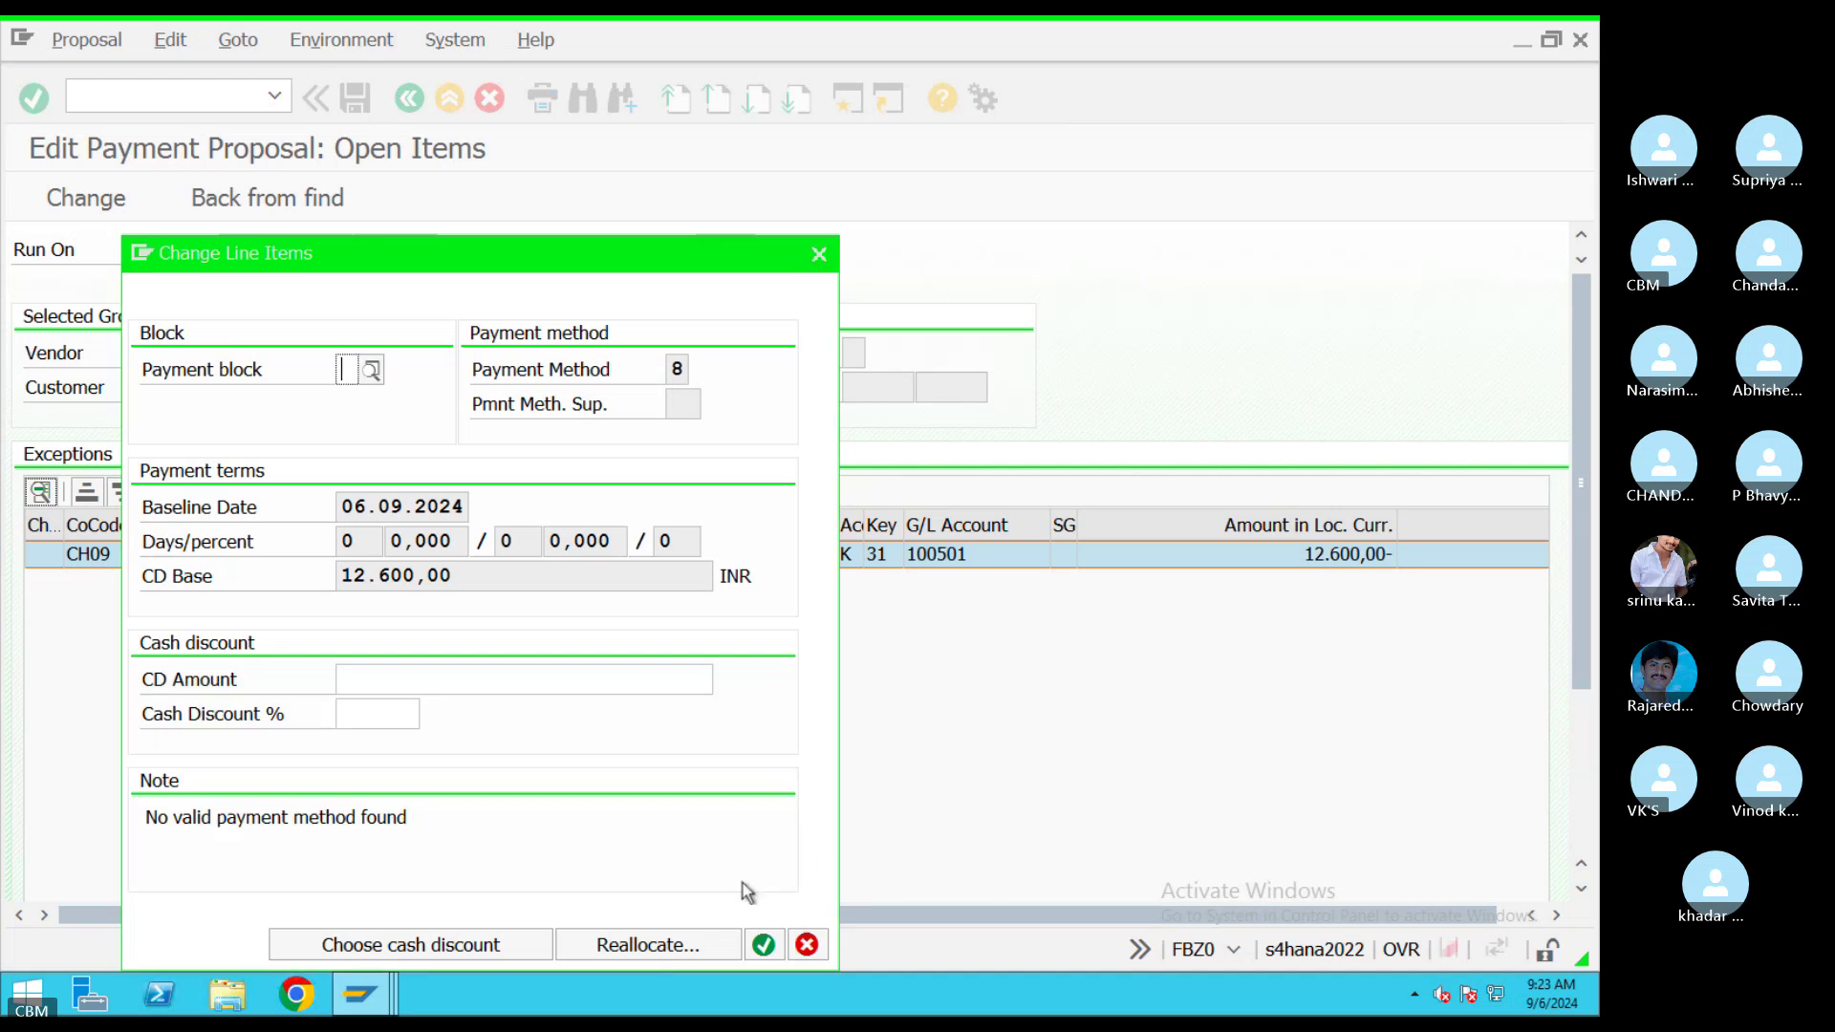
{"action": "left_click", "coordinate": [685, 946]}
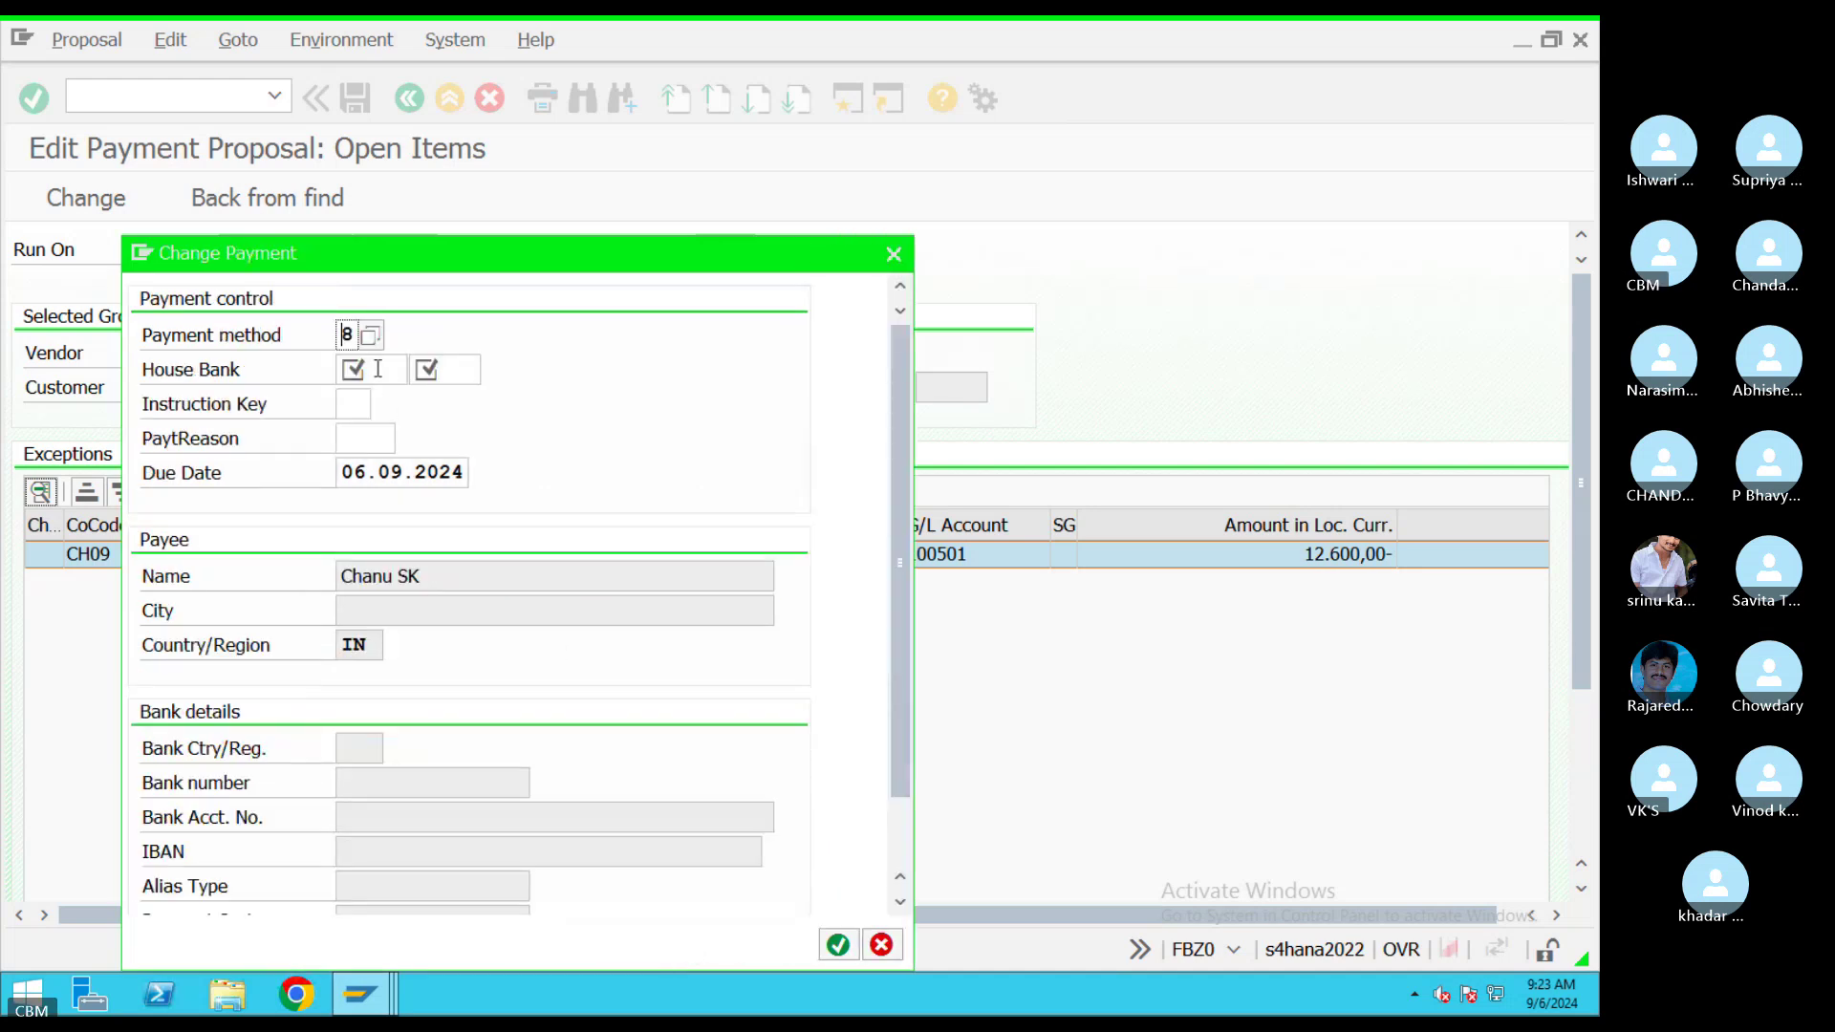
{"action": "left_click", "coordinate": [421, 370]}
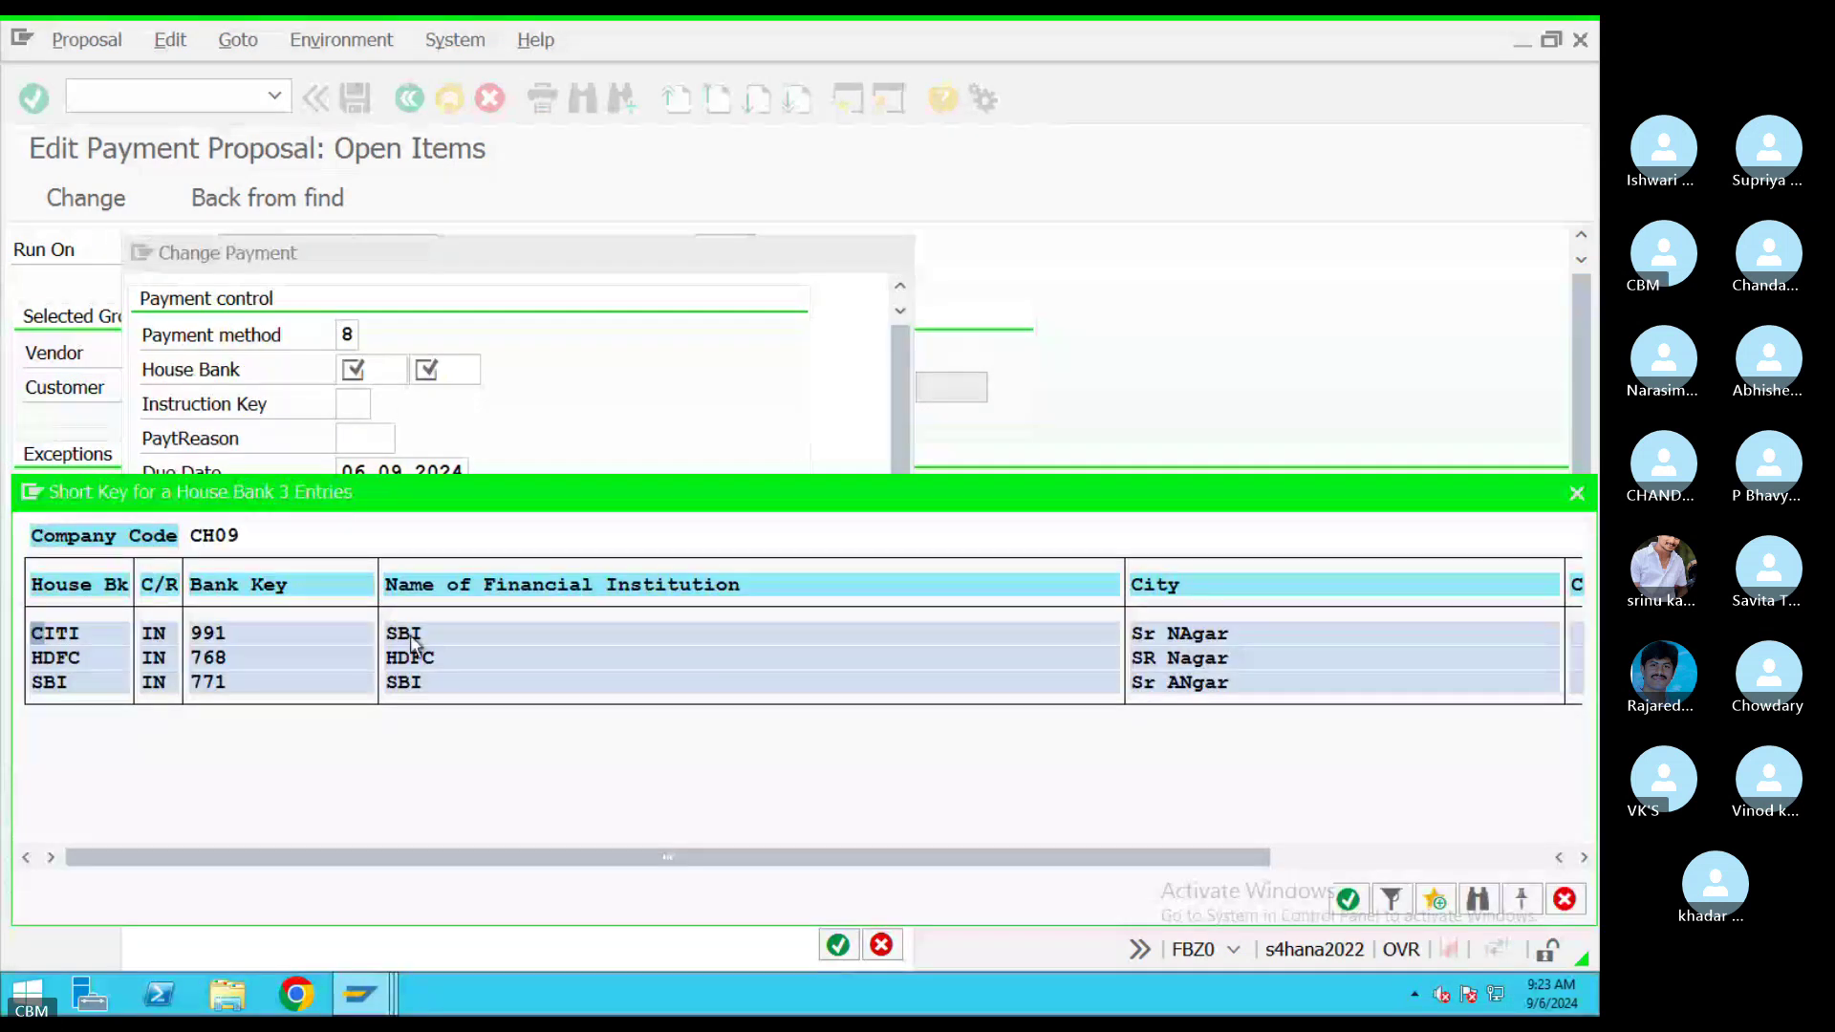
{"action": "left_click", "coordinate": [423, 661]}
{"action": "left_click", "coordinate": [449, 369]}
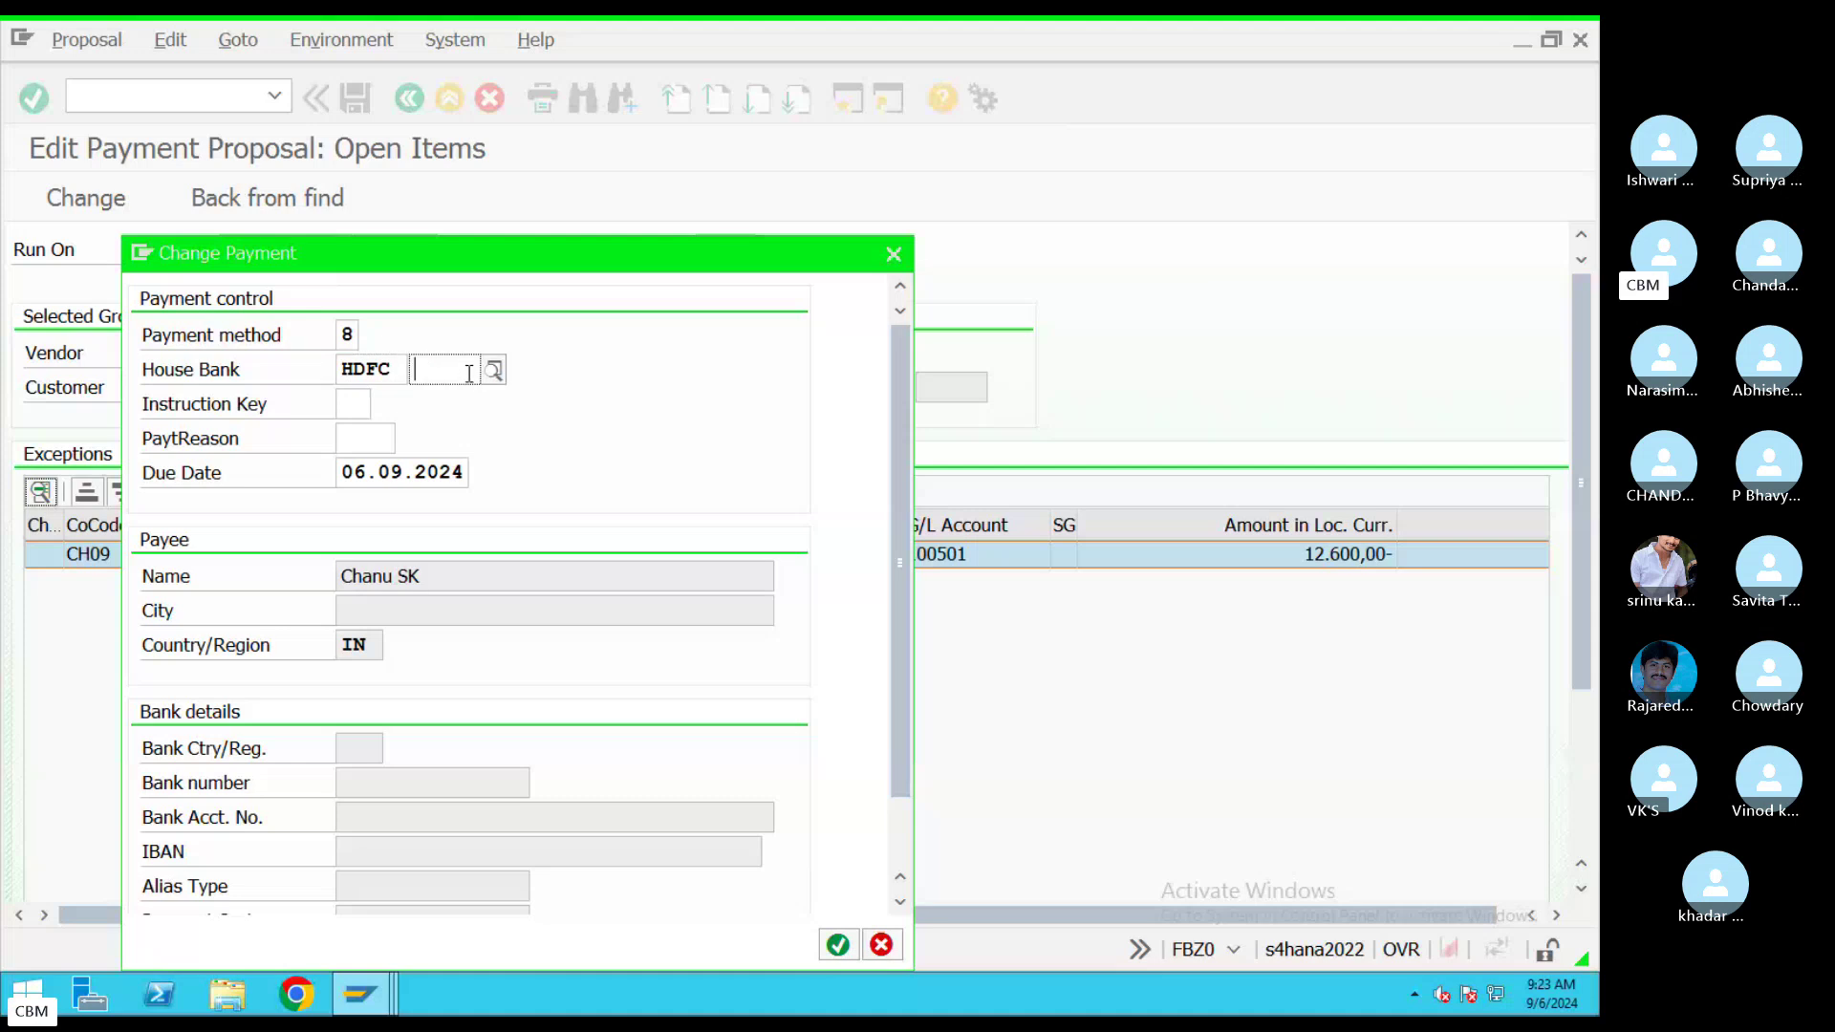
{"action": "left_click", "coordinate": [496, 368]}
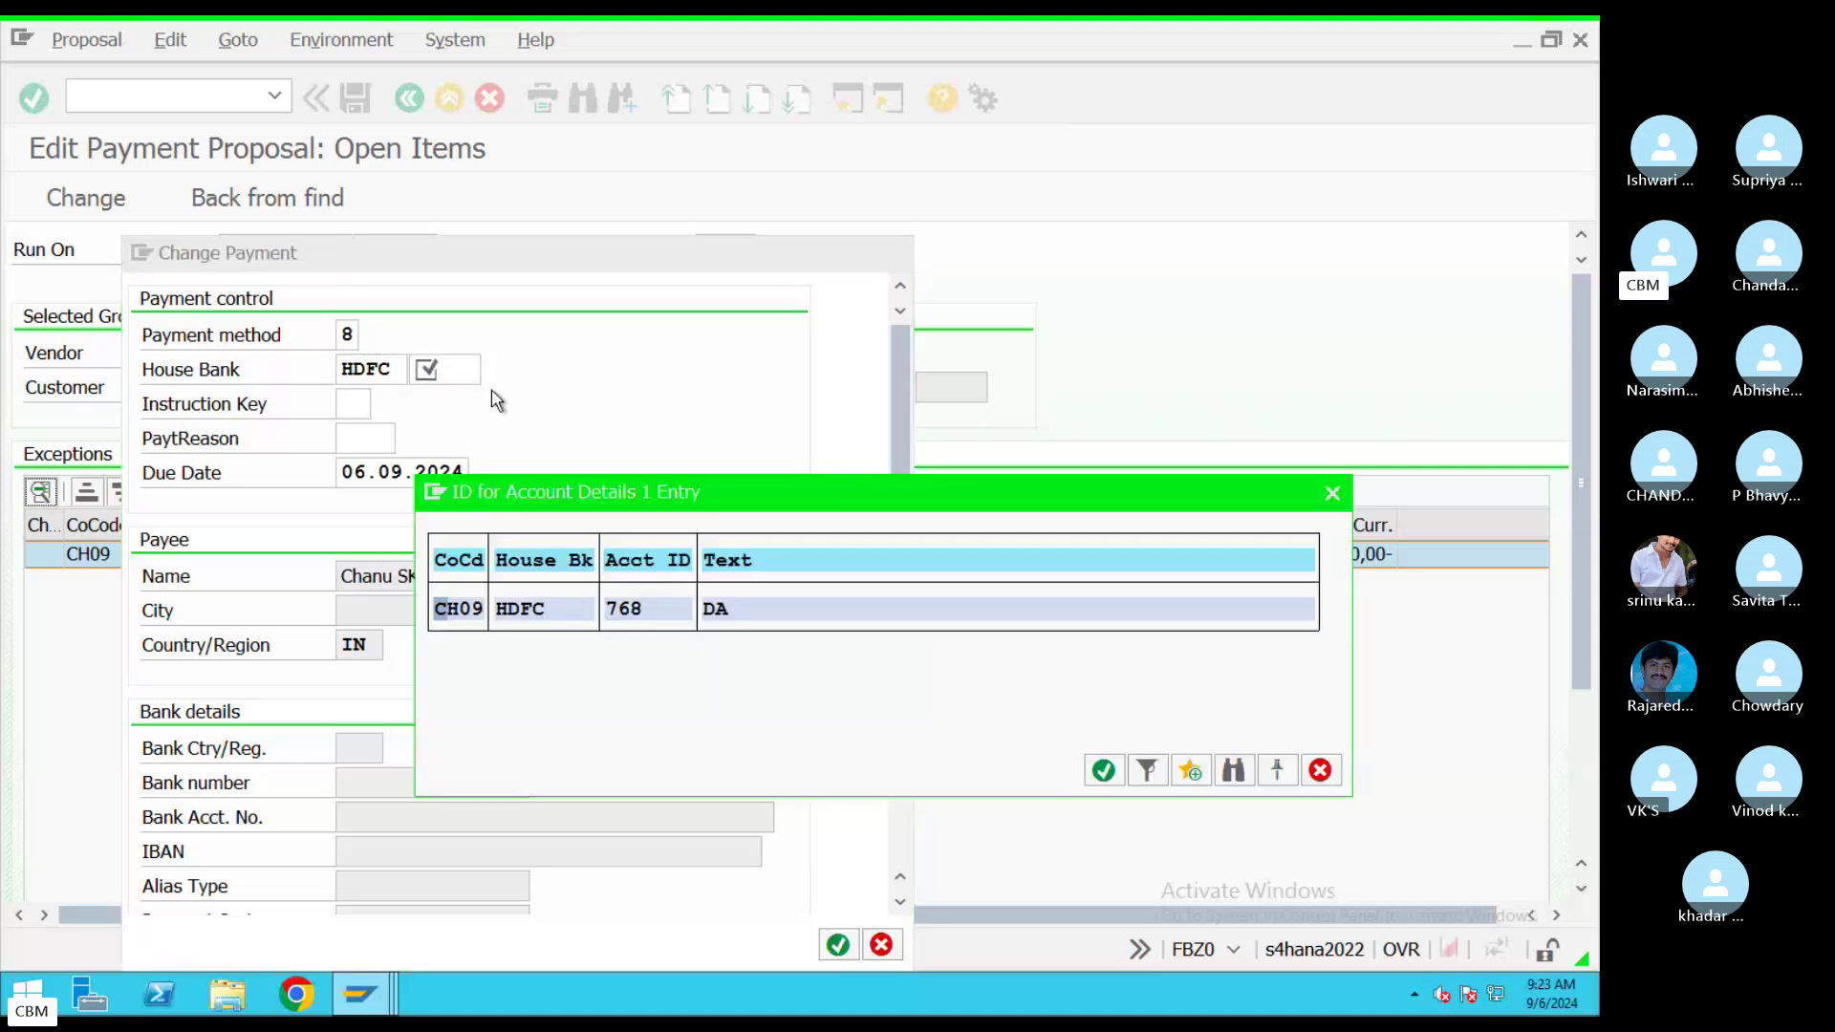
{"action": "key", "text": "Return"}
{"action": "left_click", "coordinate": [837, 944]}
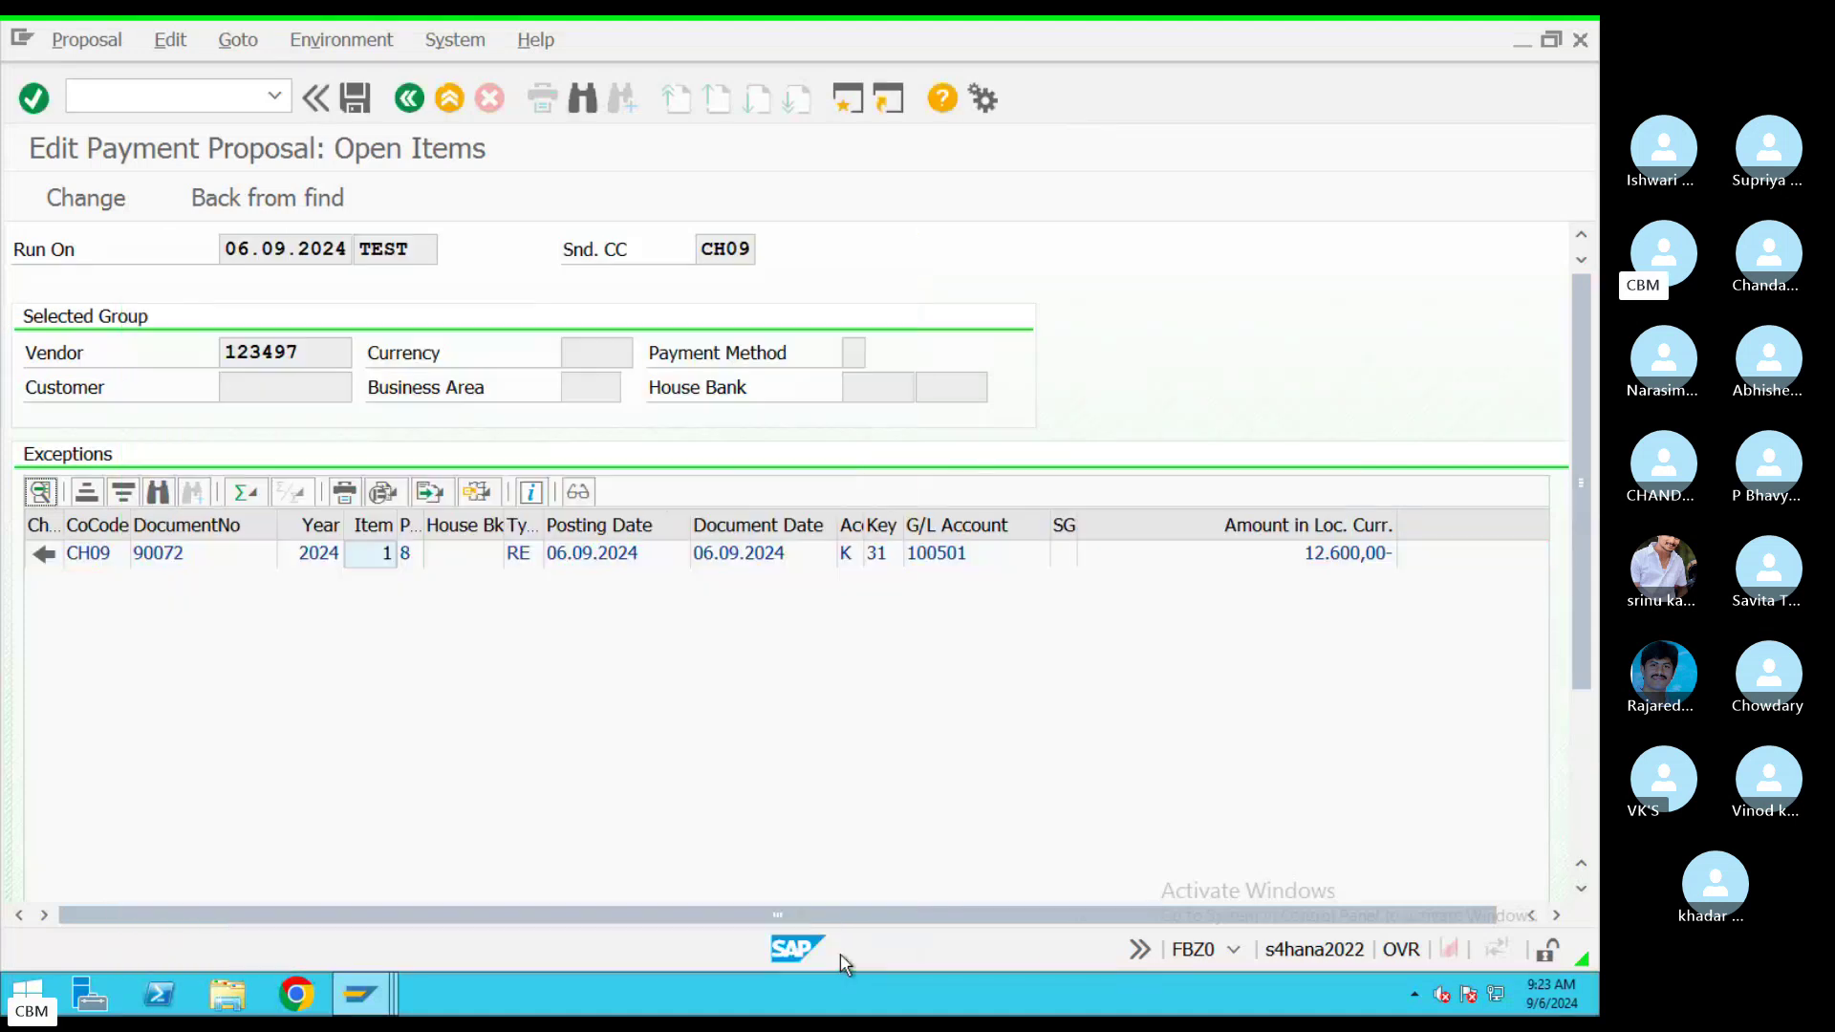
{"action": "left_click", "coordinate": [409, 98]}
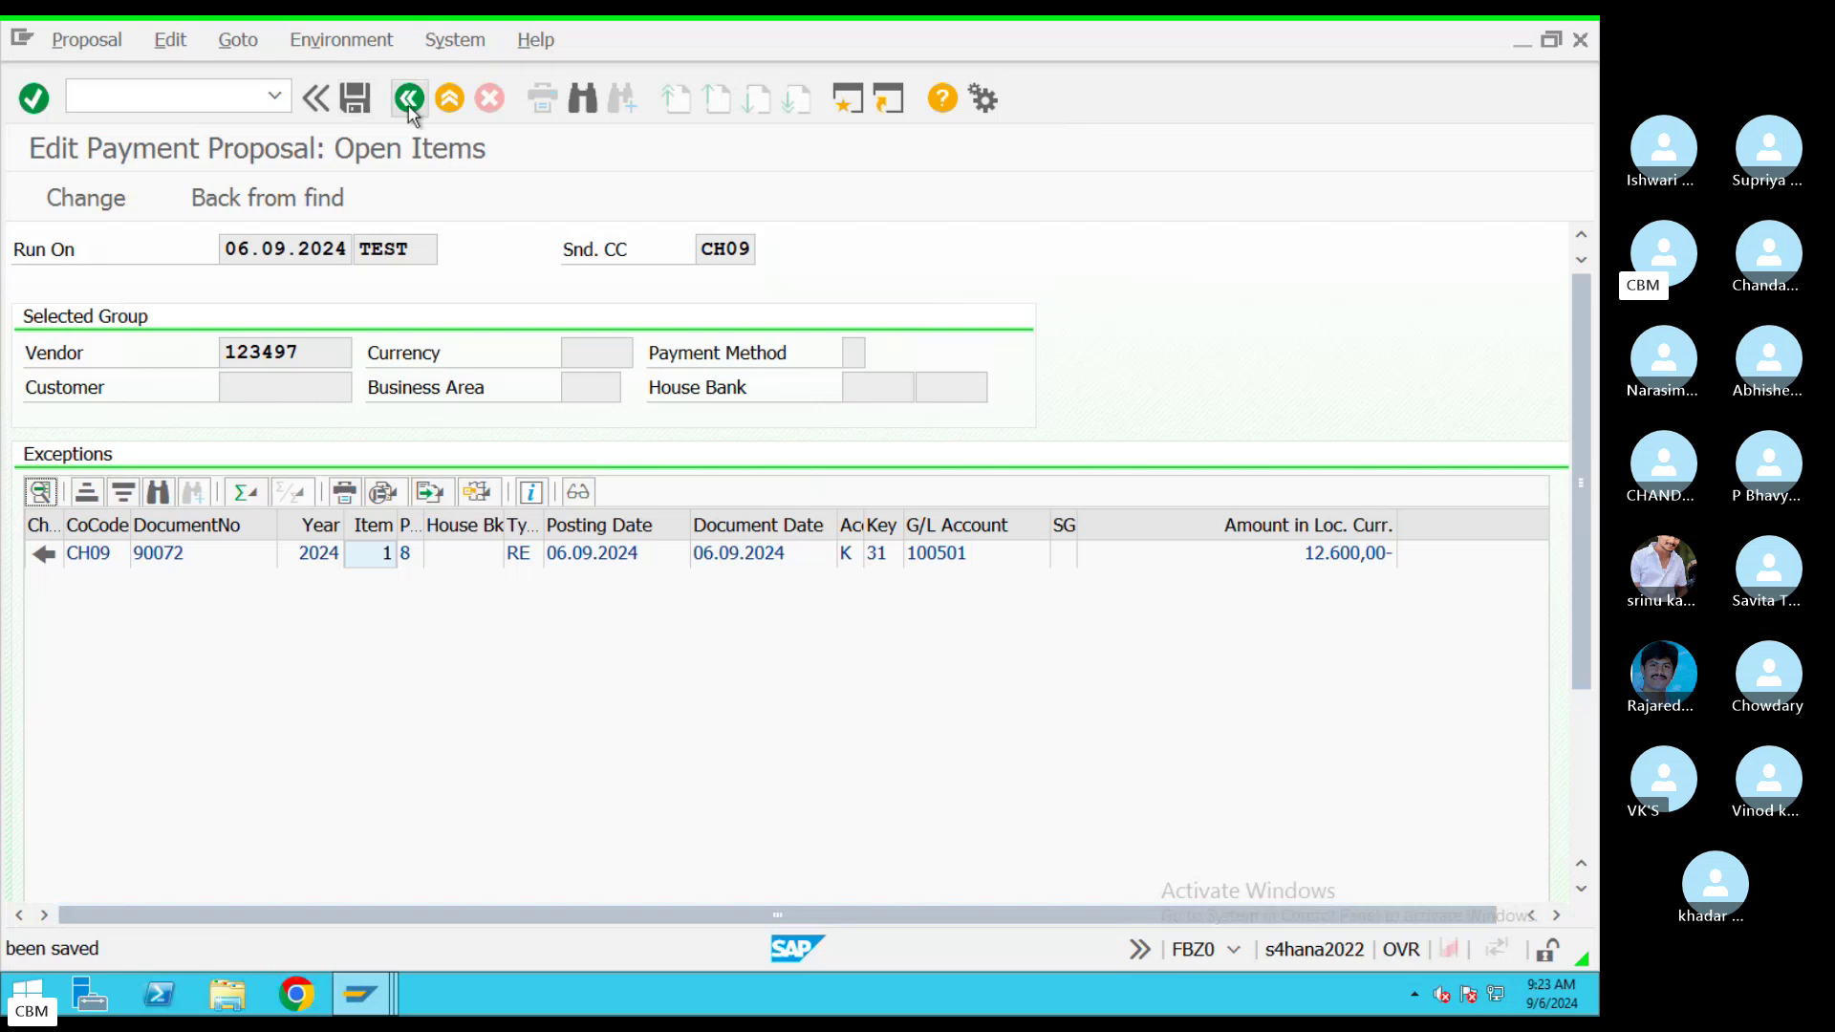
{"action": "left_click", "coordinate": [409, 99]}
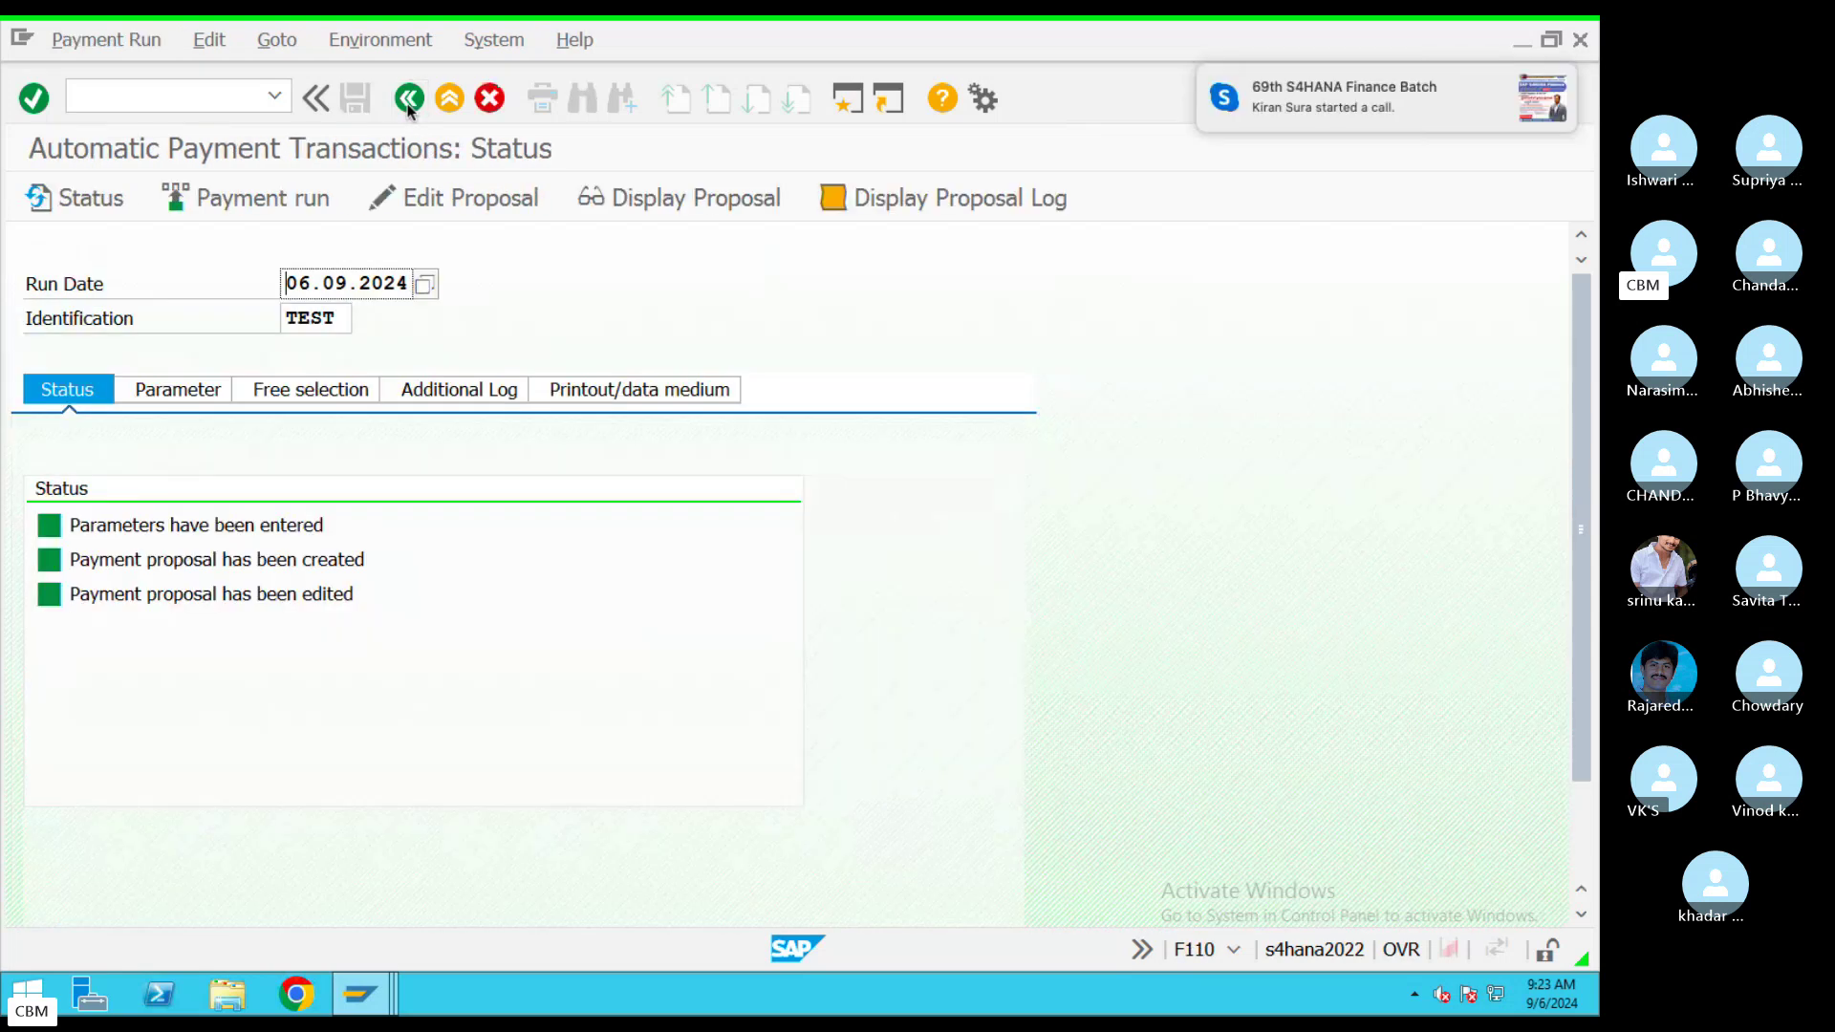
Schedule the payment run for TEST to start immediately and refresh its status
{"action": "left_click", "coordinate": [281, 201]}
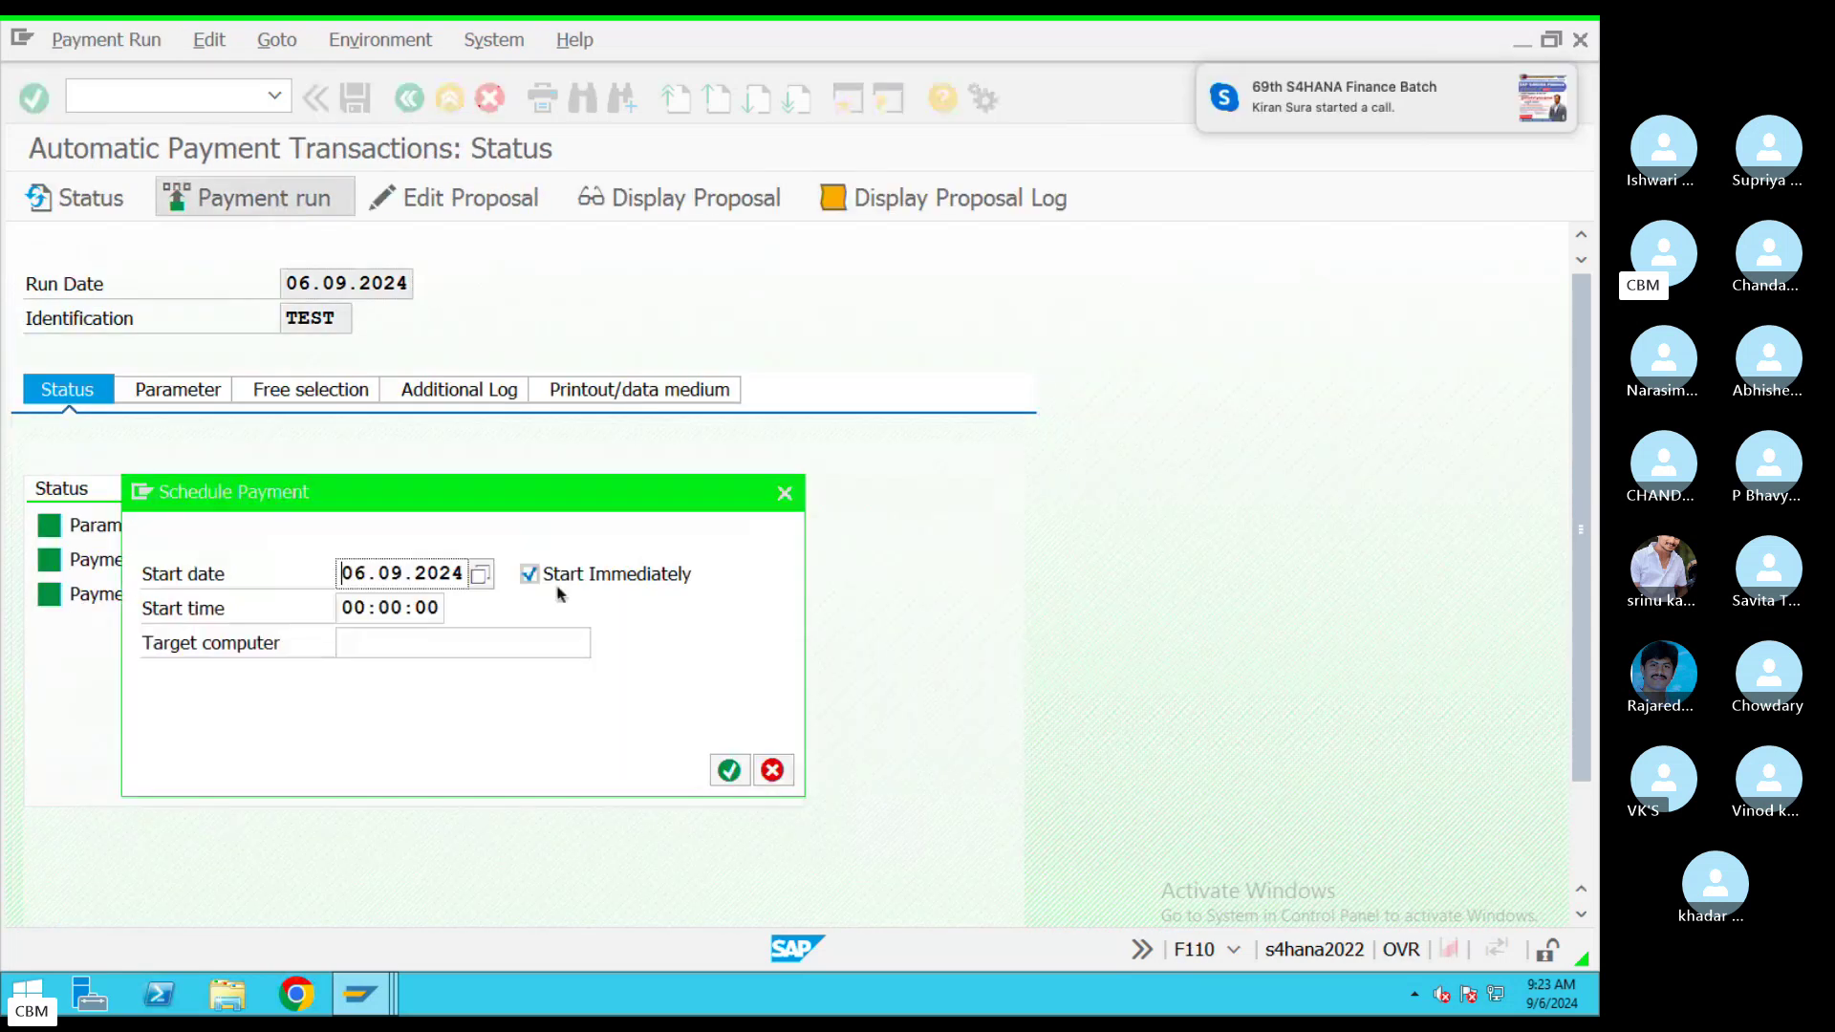
{"action": "left_click", "coordinate": [728, 771]}
{"action": "key", "text": "Return"}
{"action": "key", "text": "Return"}
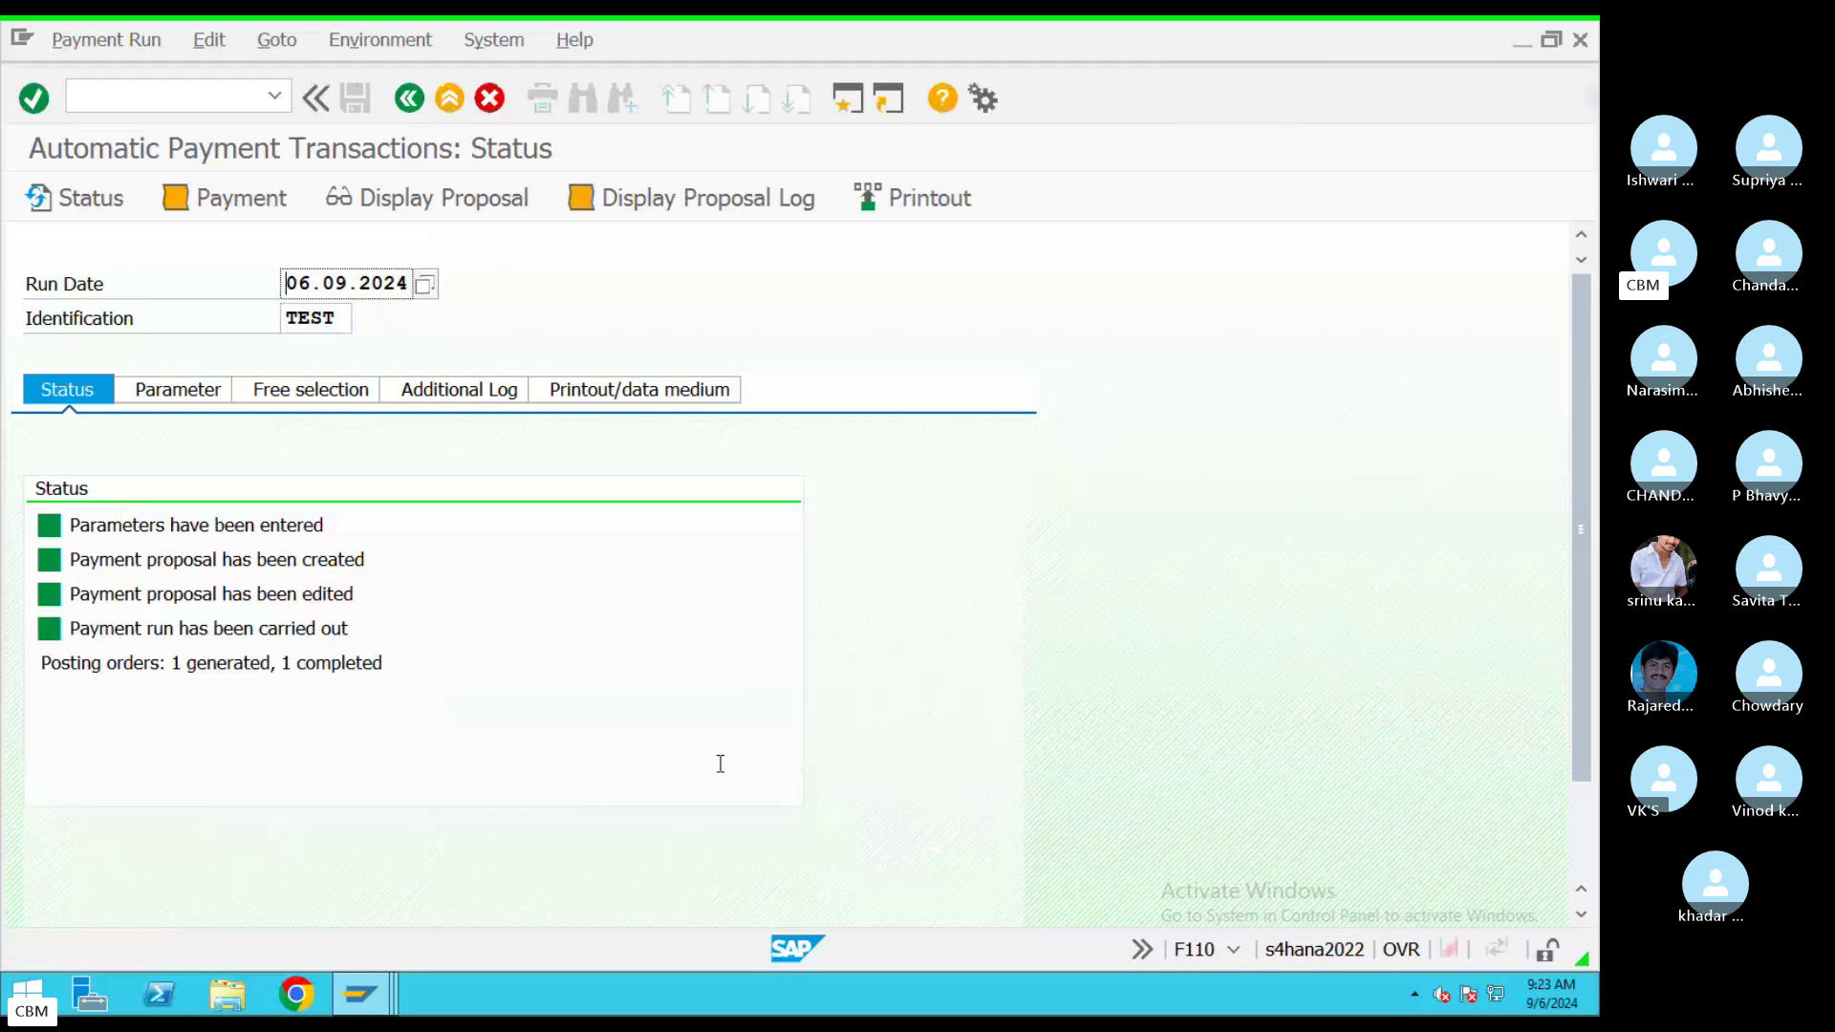
{"action": "key", "text": "ctrl+Left"}
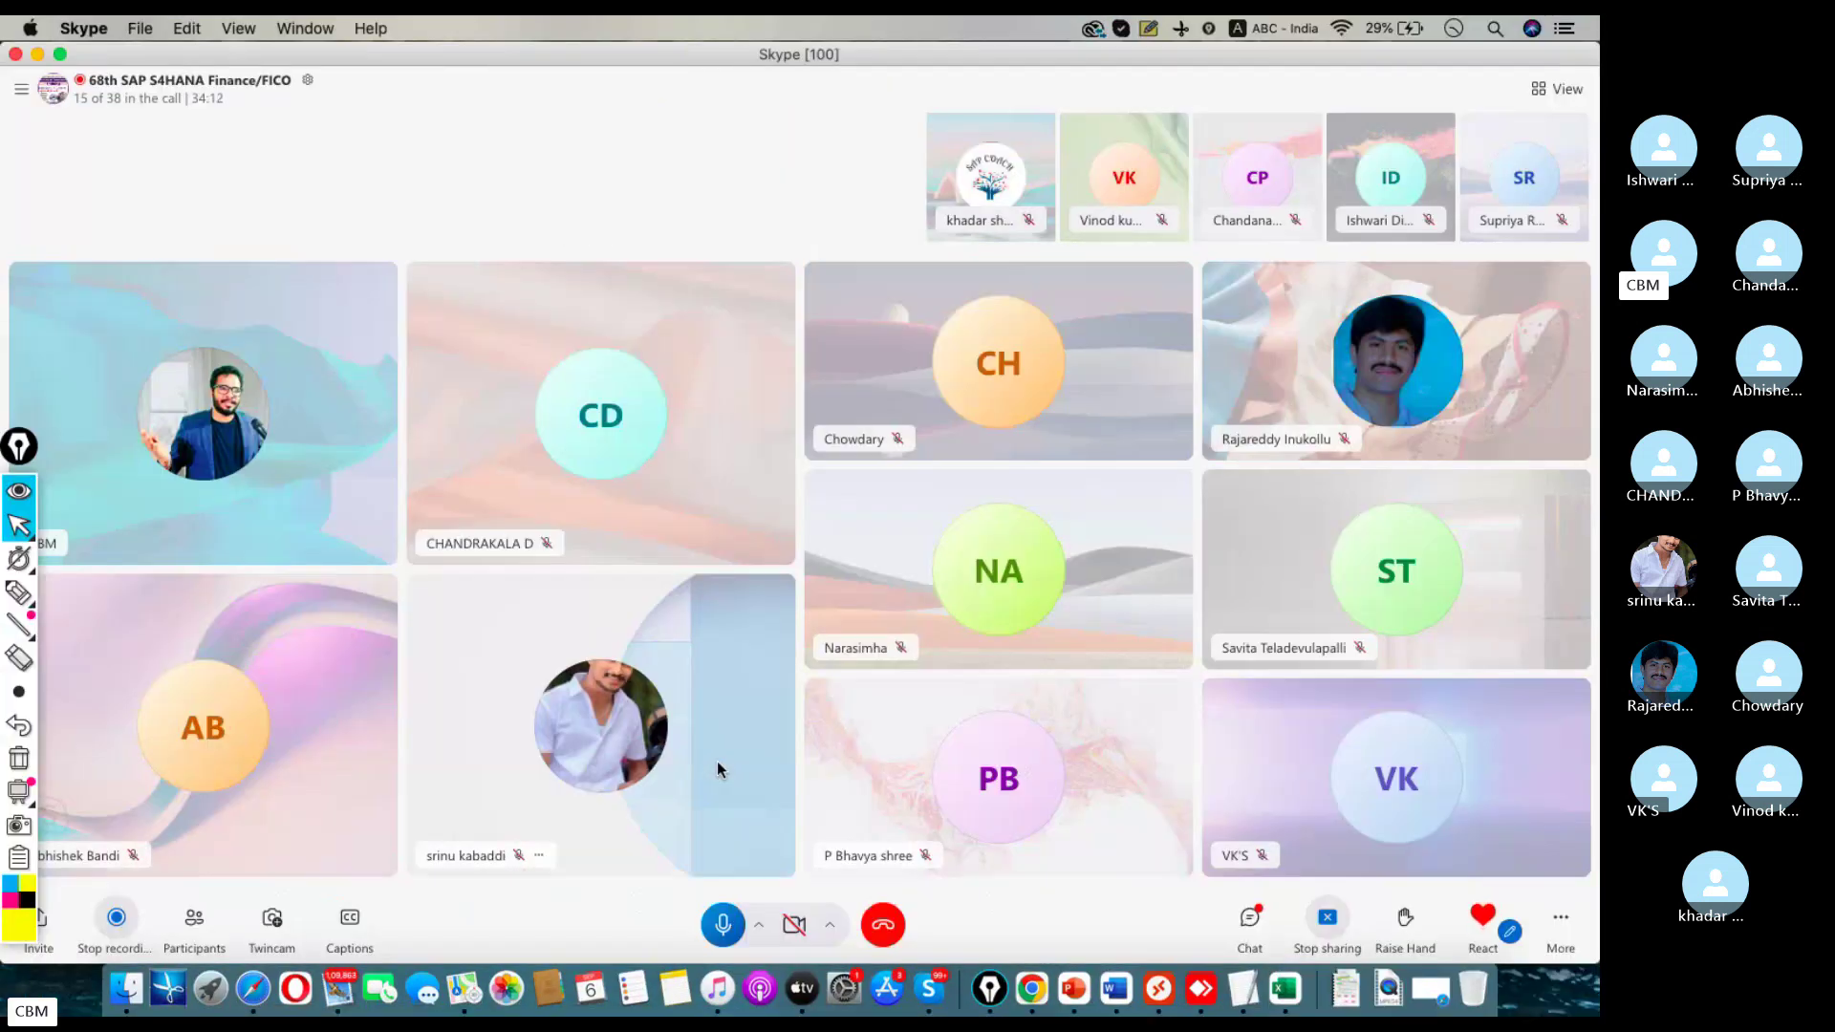